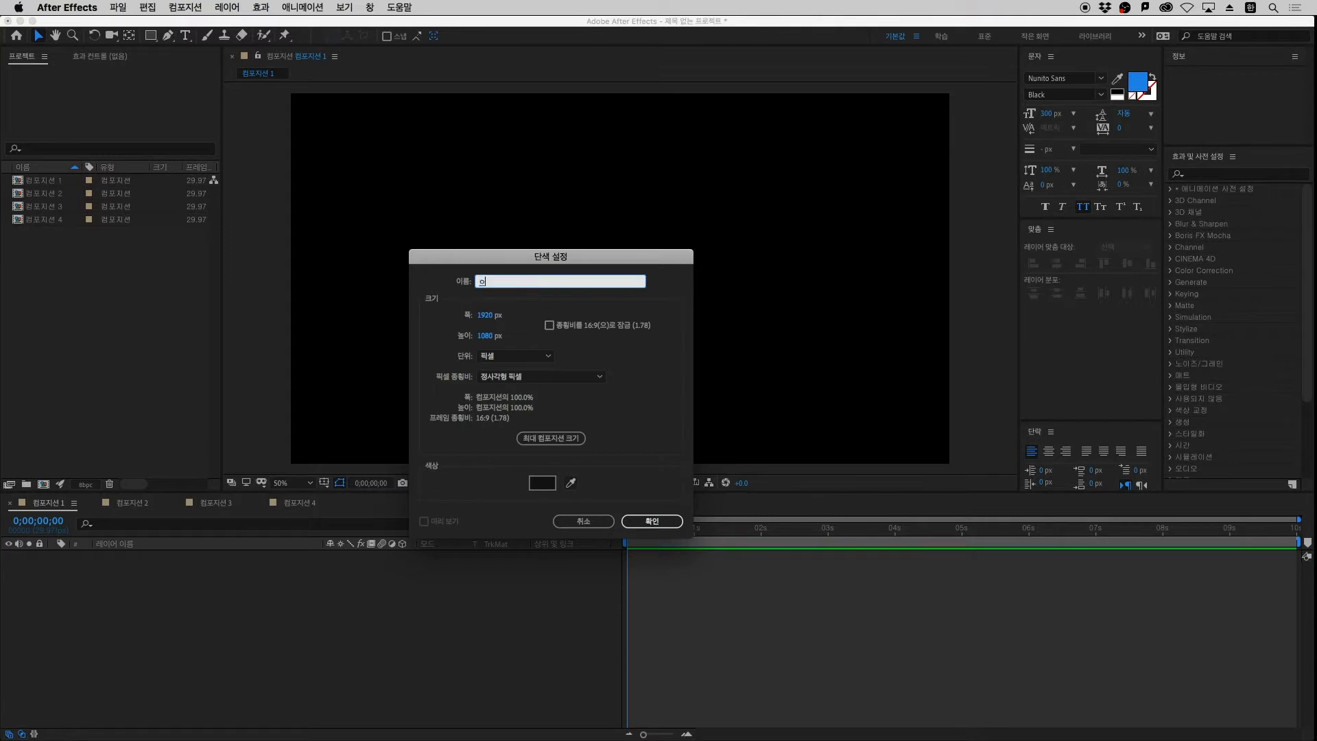
Create the dark 1920 x 1080 px solid with the name BG in 컴포지션 1
key(Caps_Lock)
key(Return)
click(288, 661)
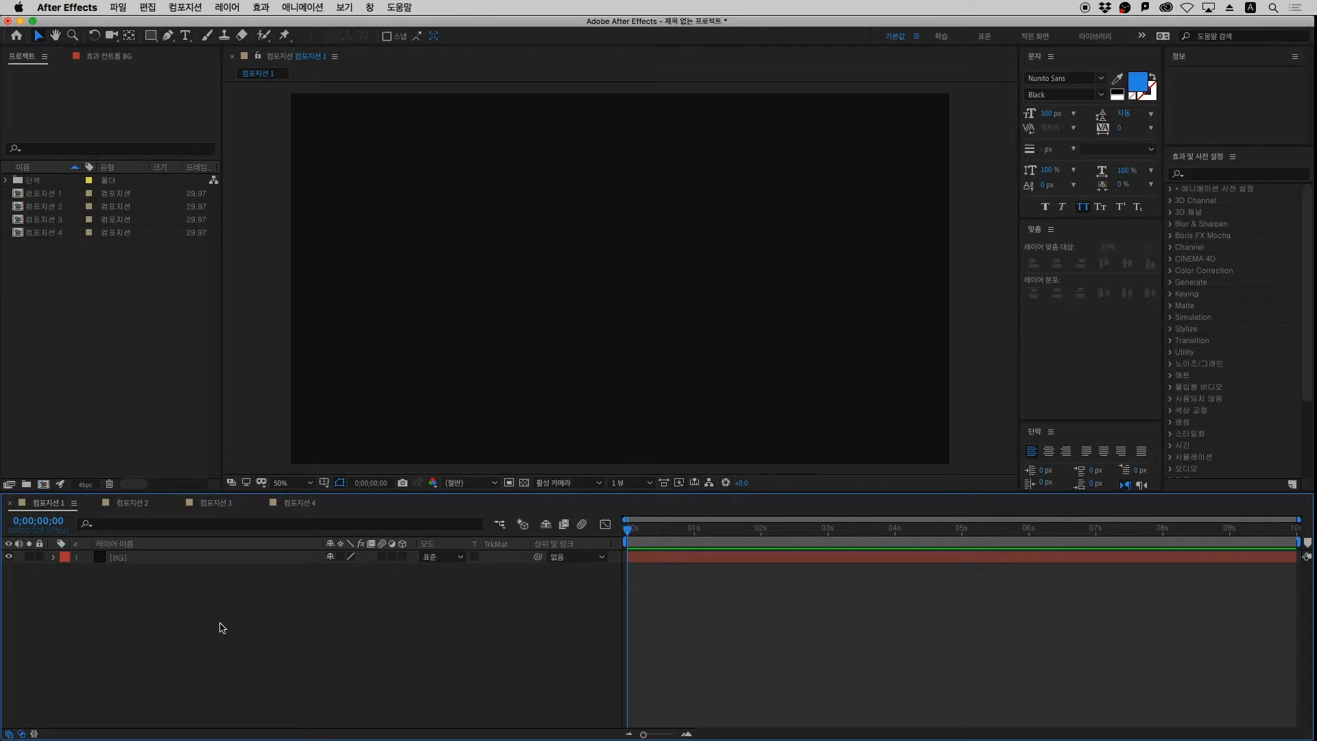
Add a second dark 1920 x 1080 px solid named 글리치 이펙트 above the BG layer
key(super+y)
key(Caps_Lock)
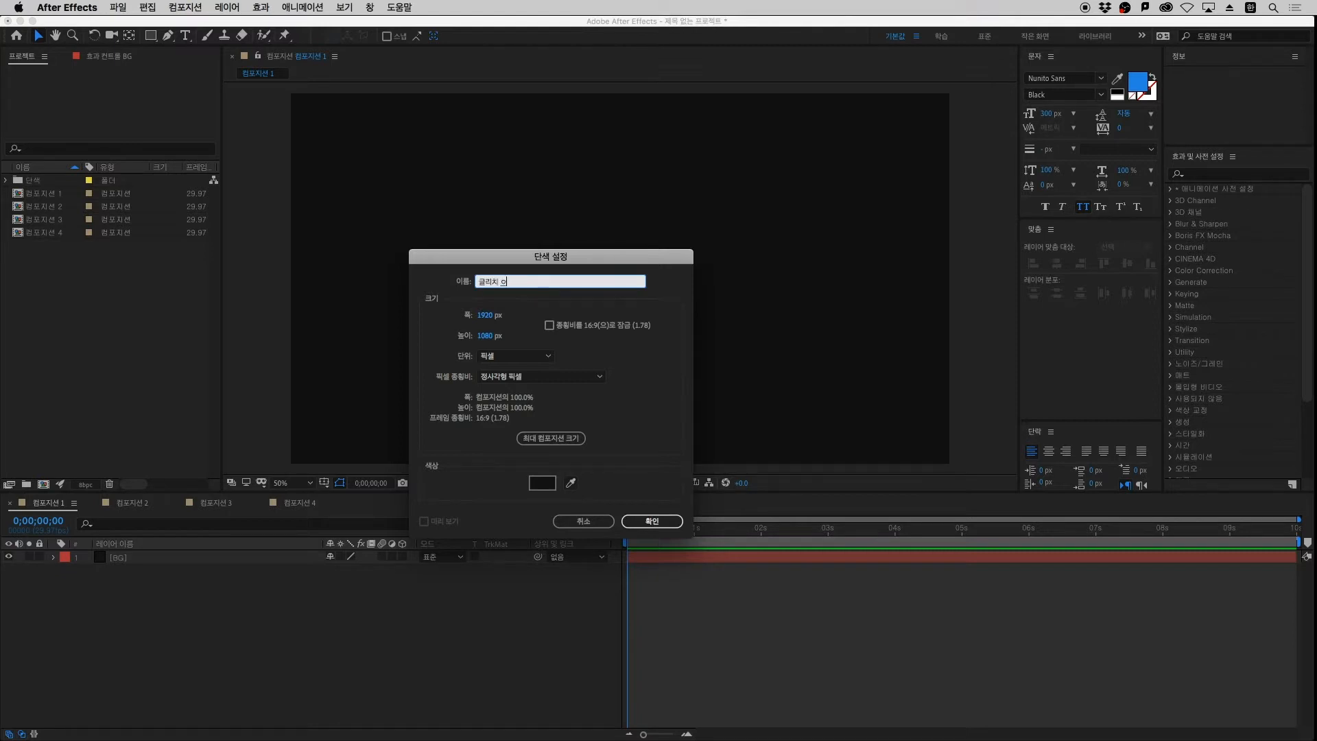
text(글리치 이펙트)
key(Return)
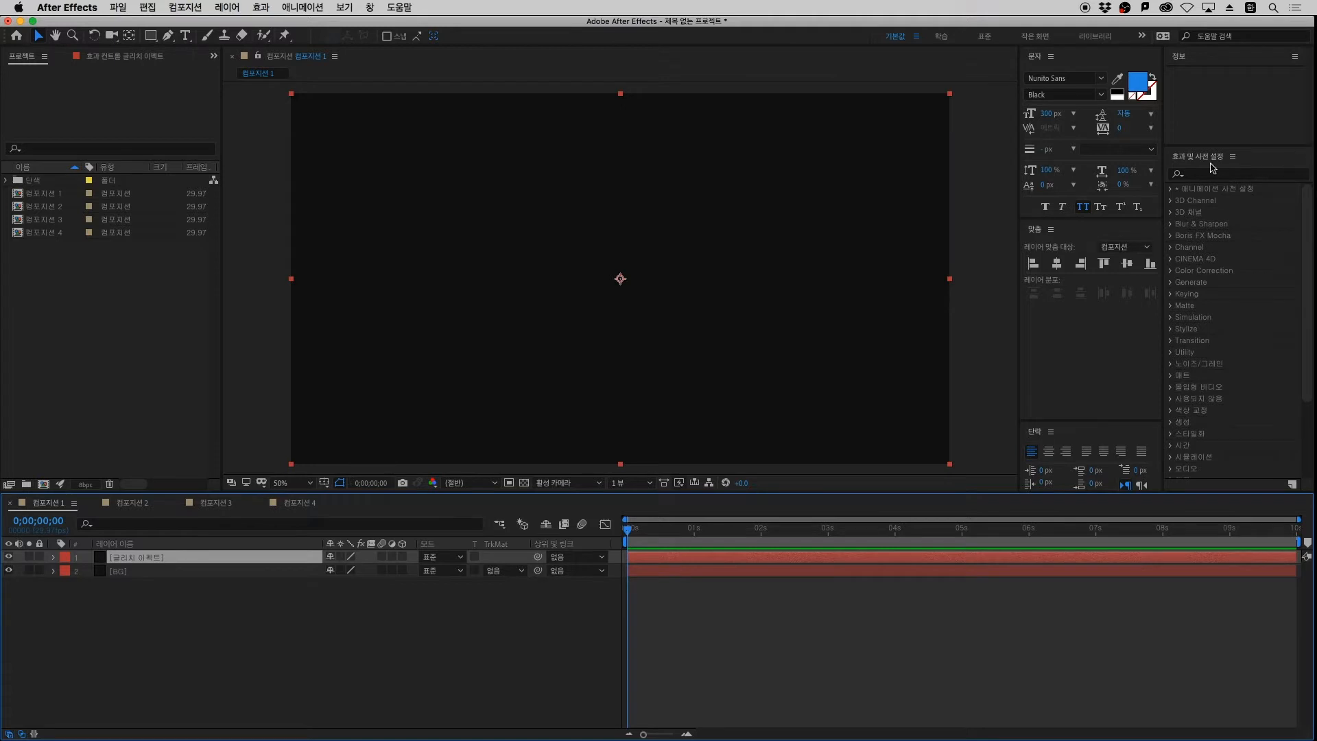
Pre-compose the 글리치 이펙트 layer as 글리치 이펙트 컴포지션 1, moving all attributes into the new composition
right_click(171, 558)
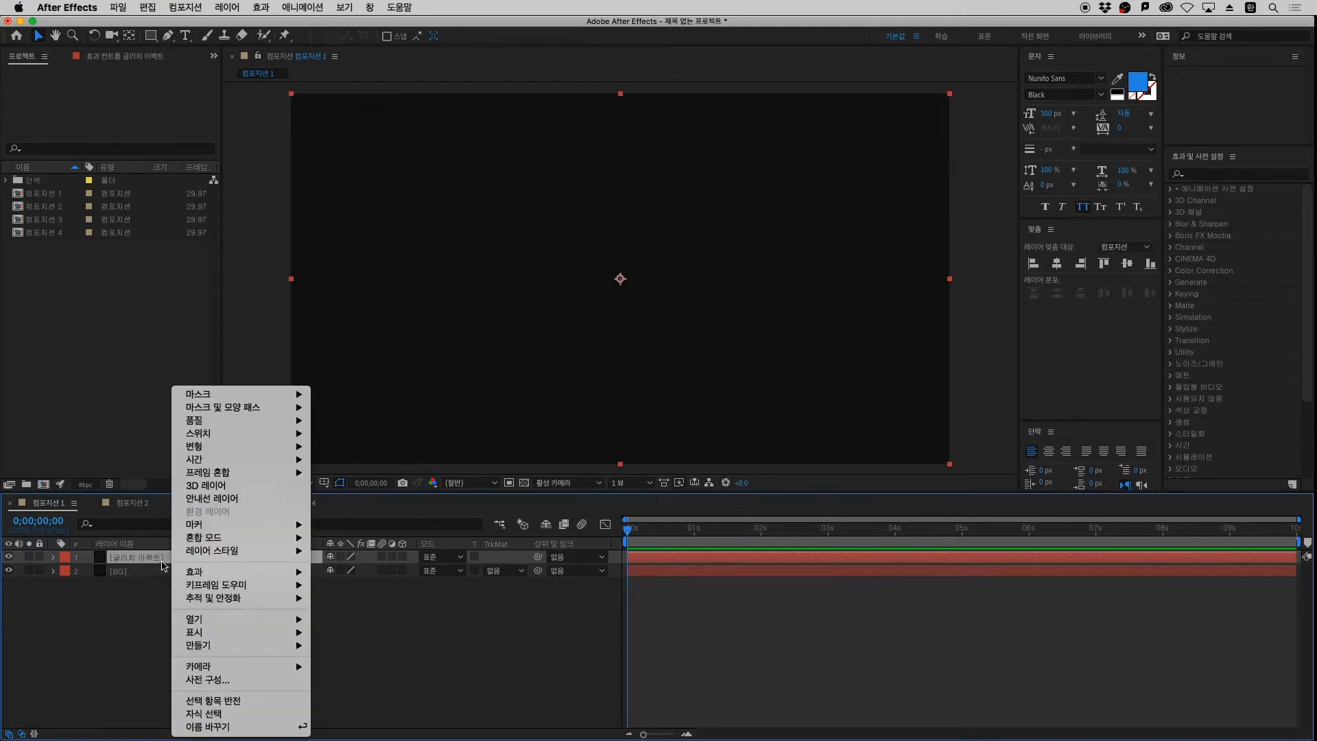
click(255, 681)
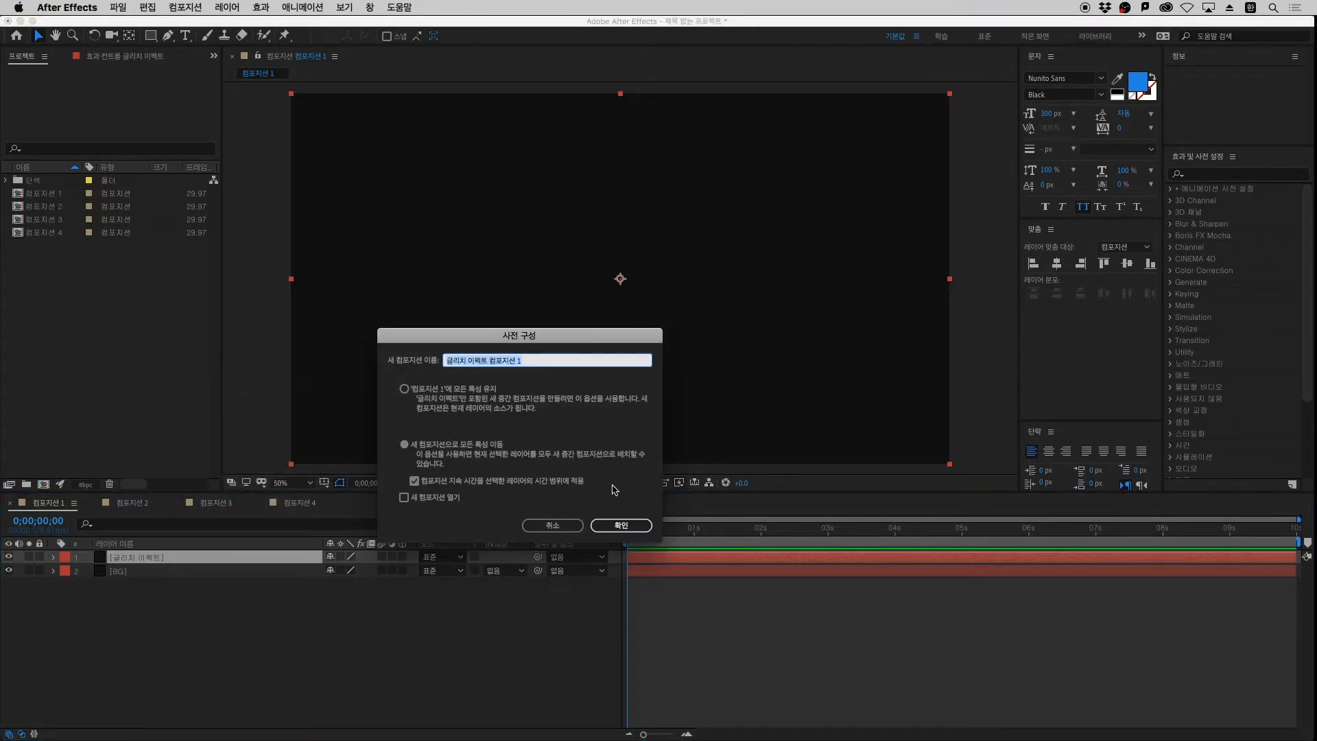
drag(550, 340, 577, 338)
click(655, 524)
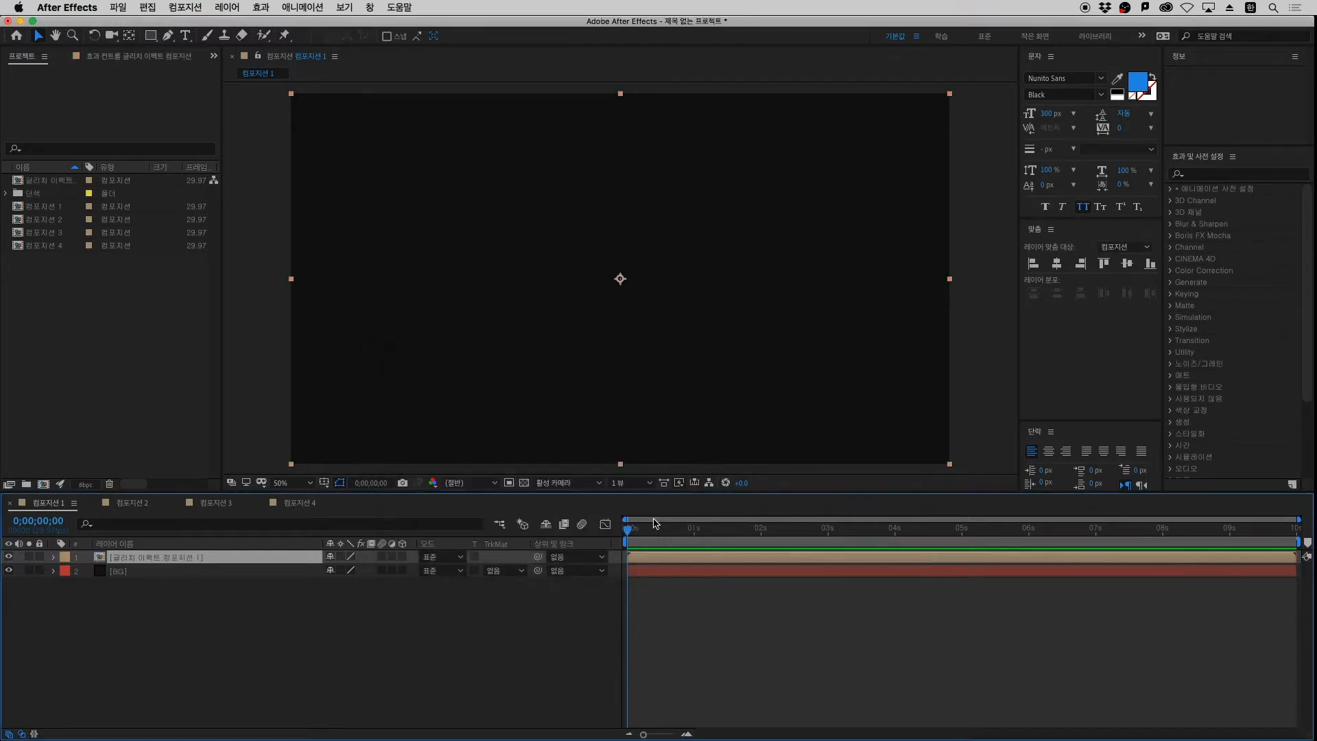
Open the 글리치 이펙트 pre-composition and apply the Fractal Noise effect (프랙탈 노이즈) to its solid layer
double_click(149, 559)
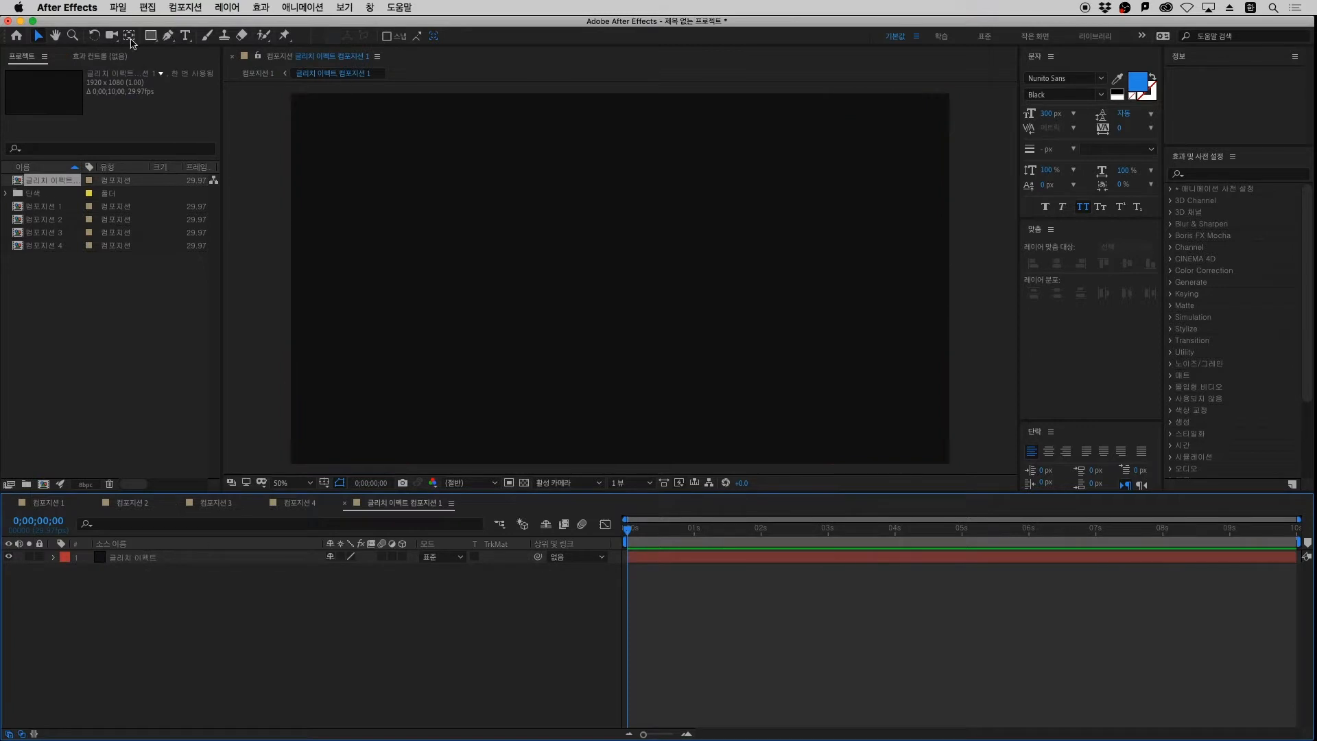
click(1232, 173)
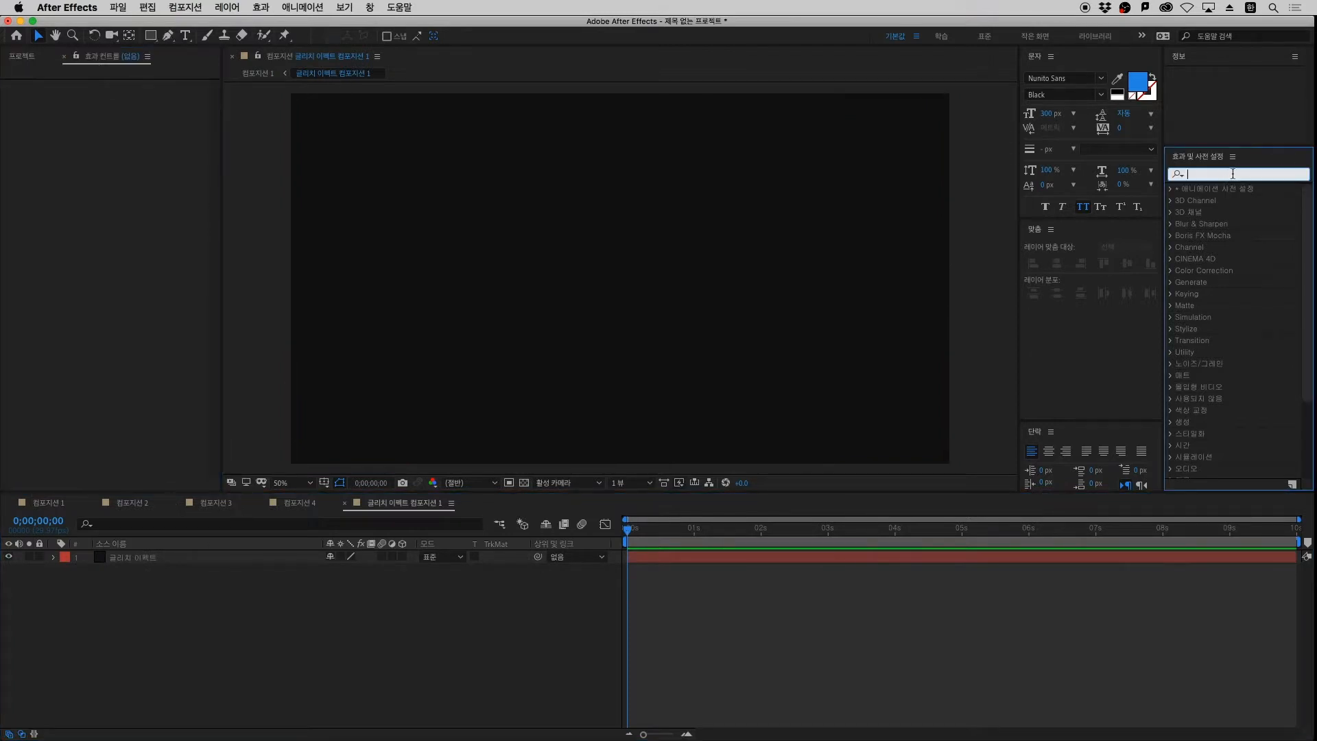
text(ㅇ)
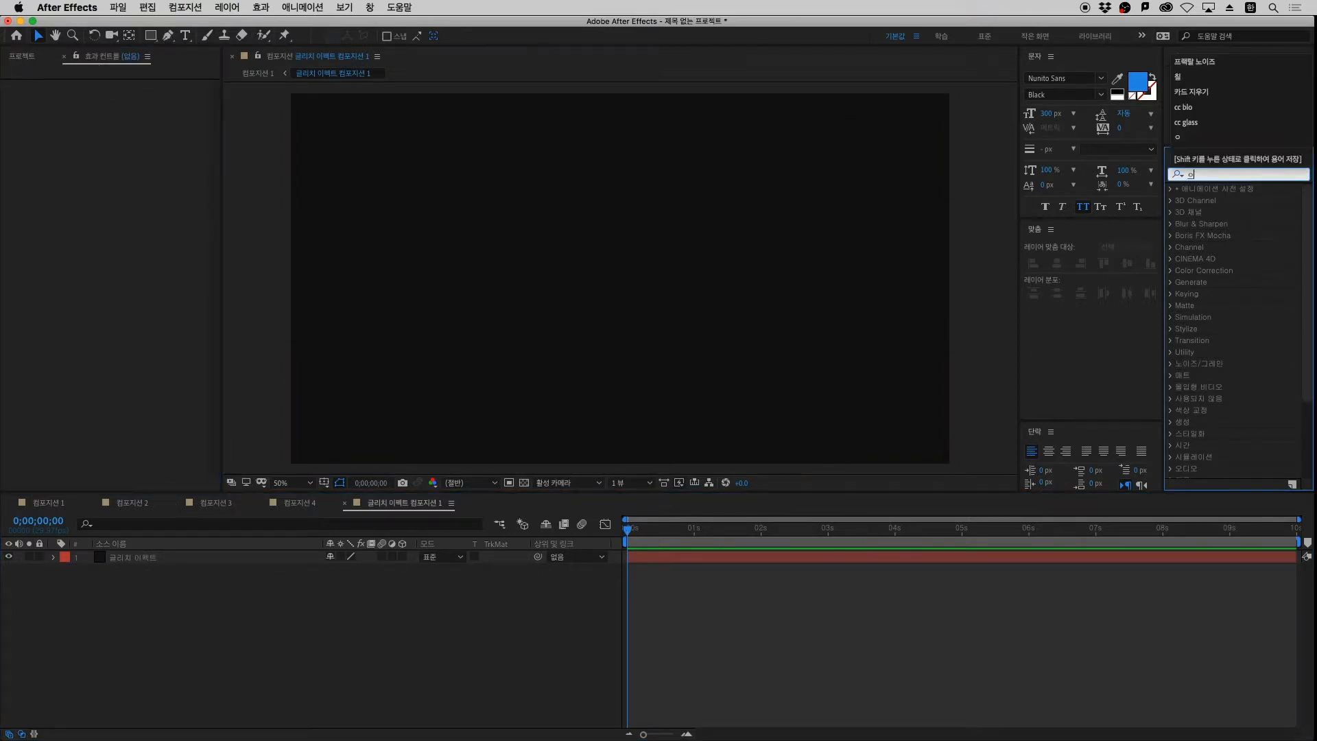
key(BackSpace)
text(프랙탈 노이즈)
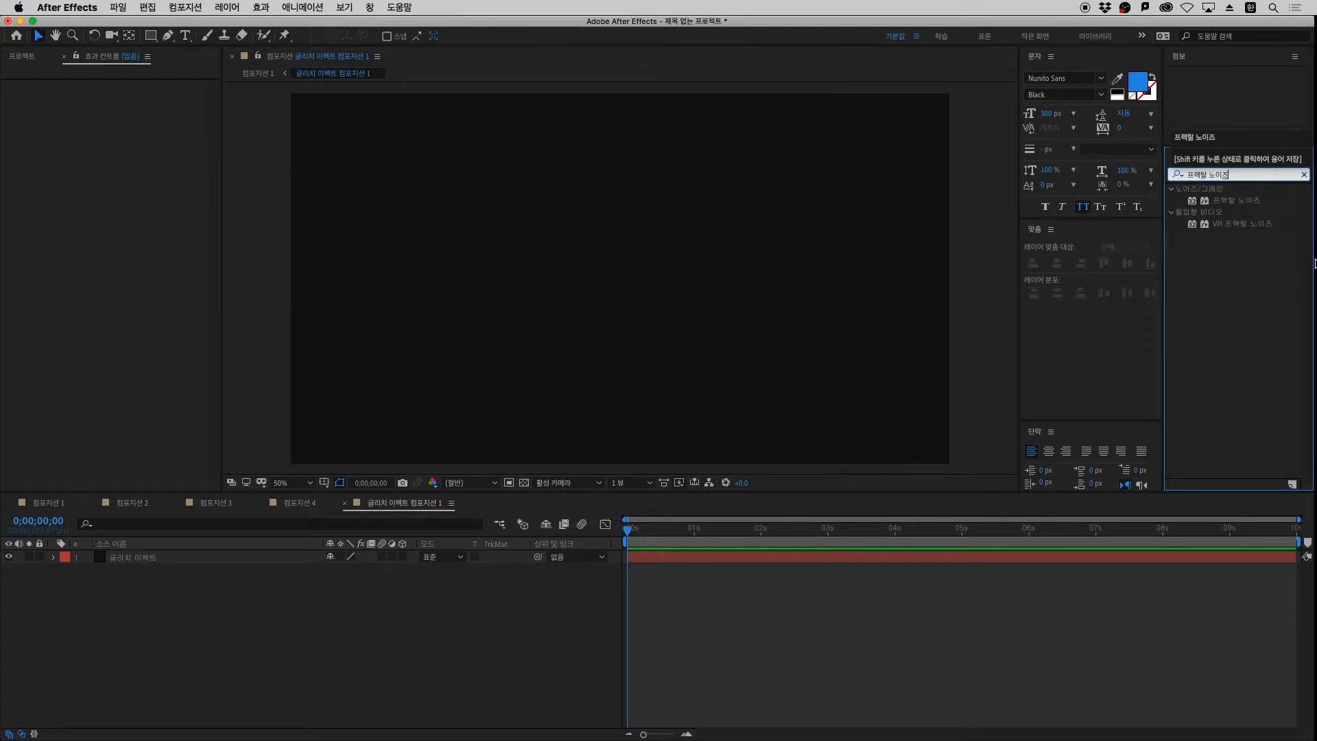
click(1231, 202)
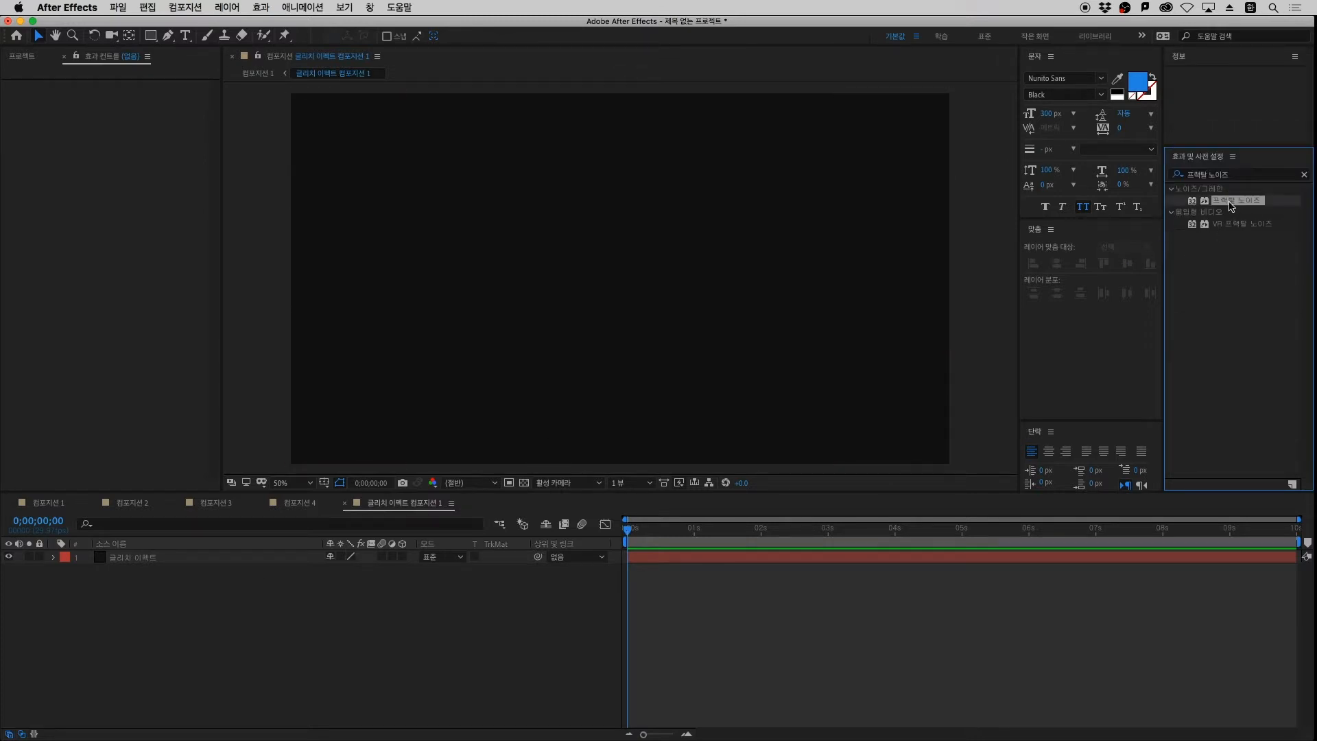
drag(1231, 206, 139, 559)
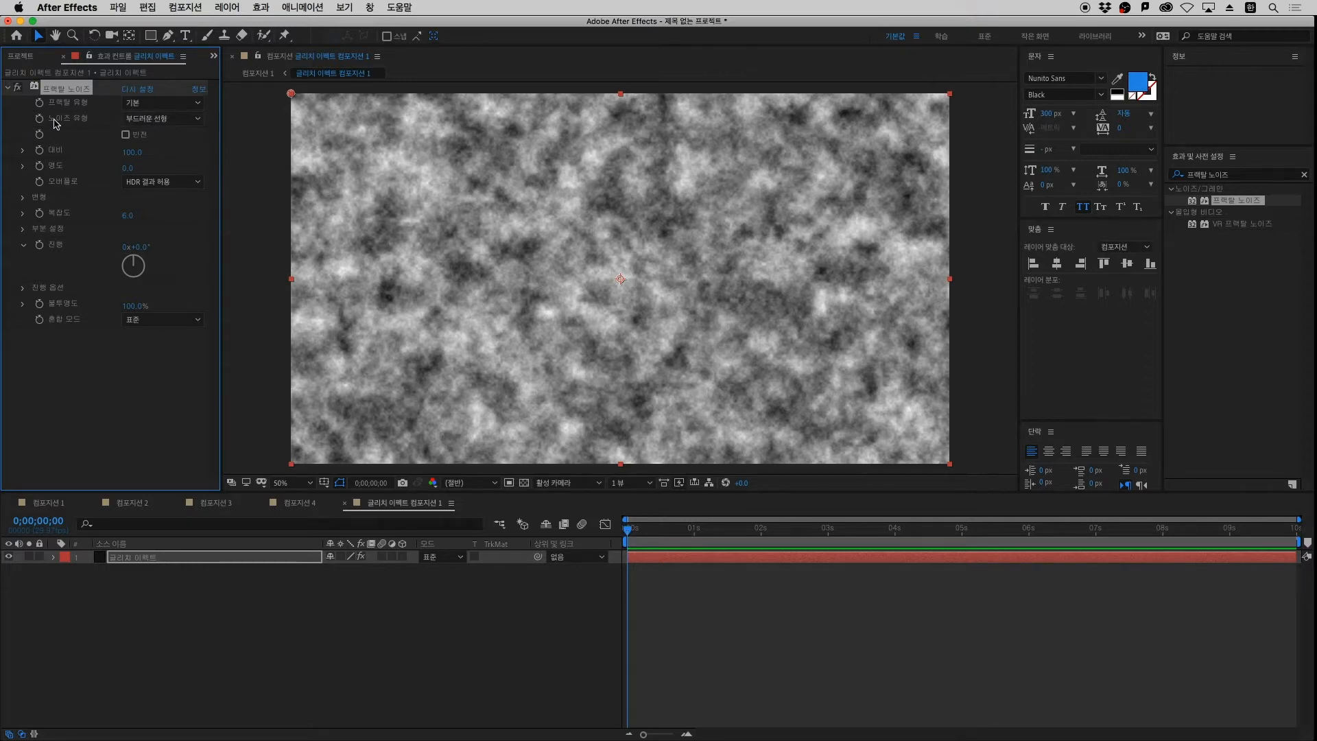
Set the Fractal Noise noise type to Block (블록) and inspect the pattern
click(158, 120)
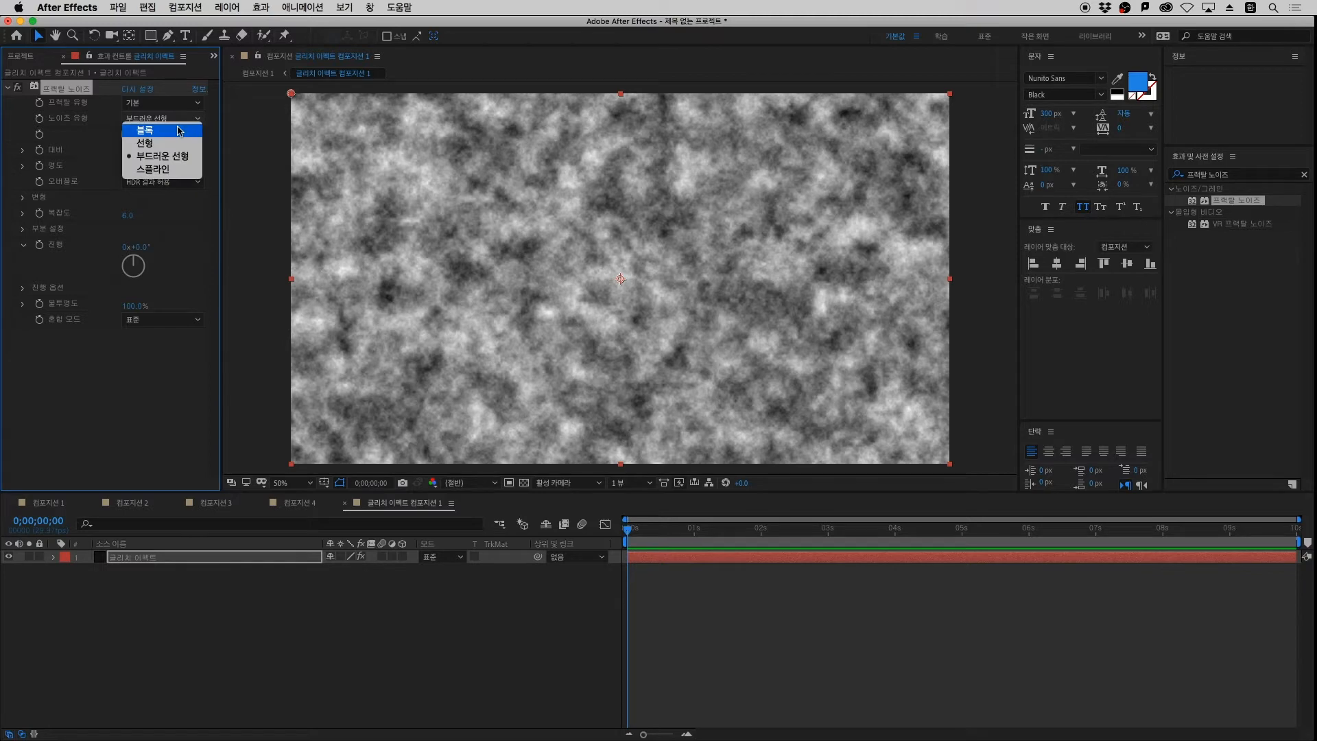
click(177, 130)
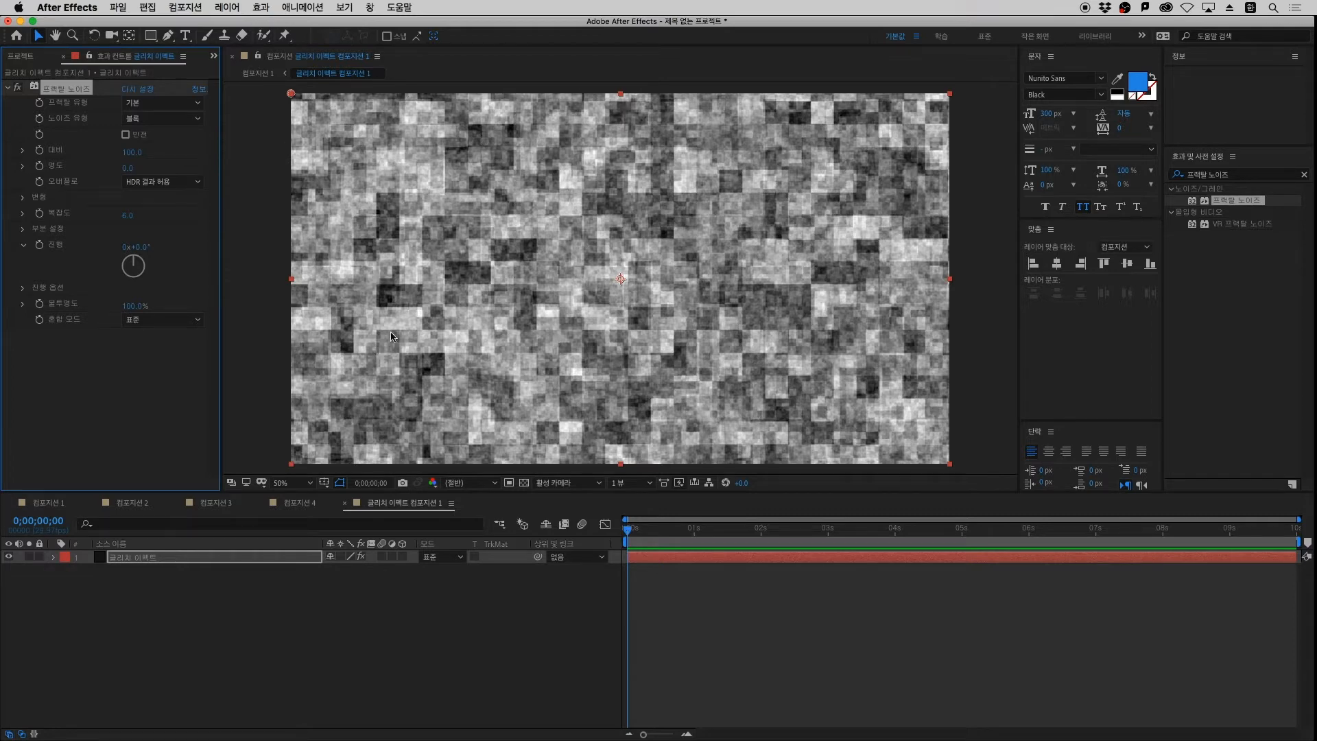
key(comma)
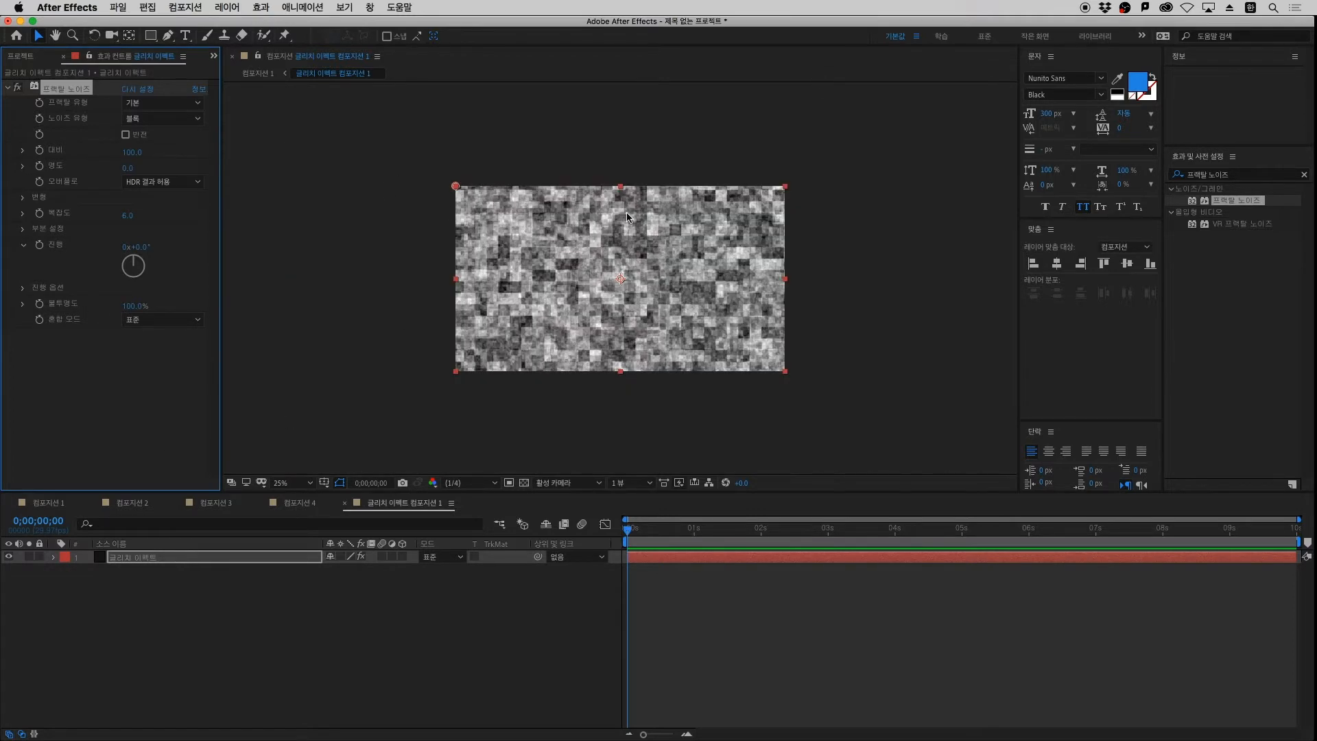
key(period)
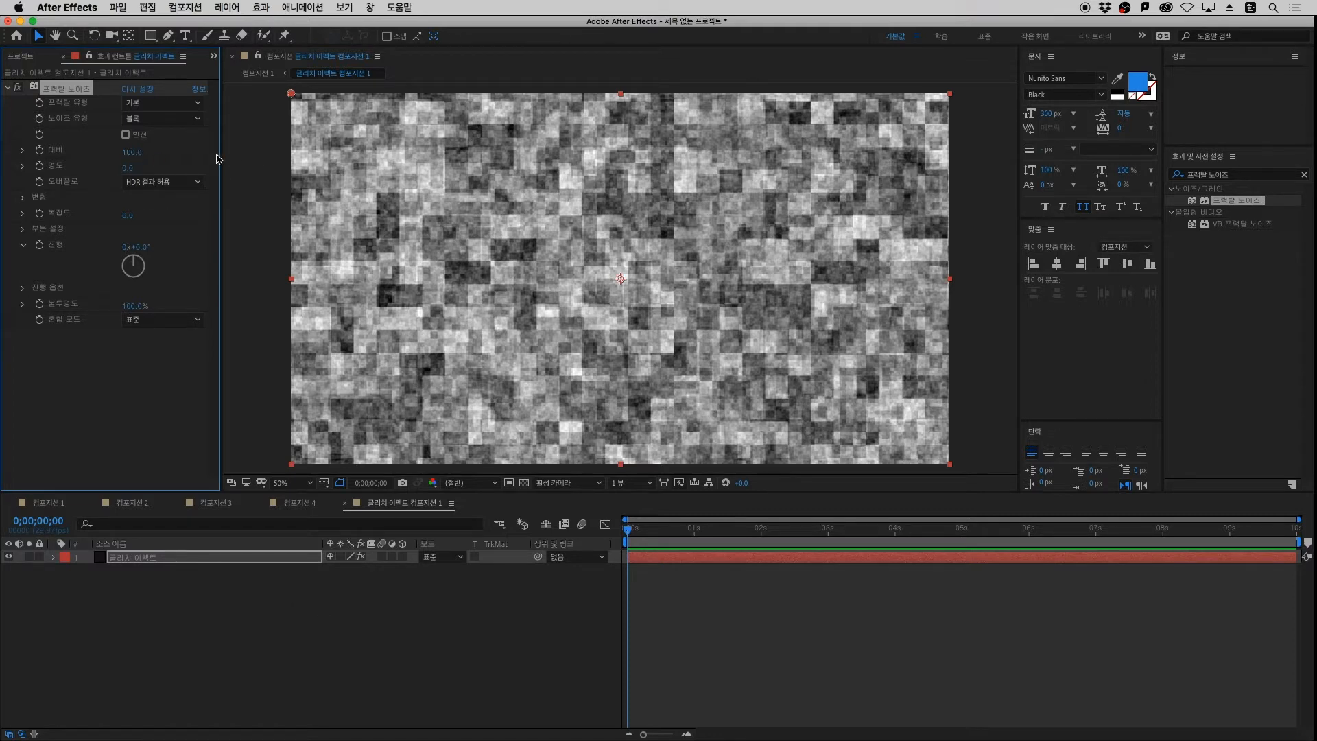
Set the Fractal Noise contrast to 200 and its brightness to -20
click(132, 152)
text(200)
key(Return)
click(127, 168)
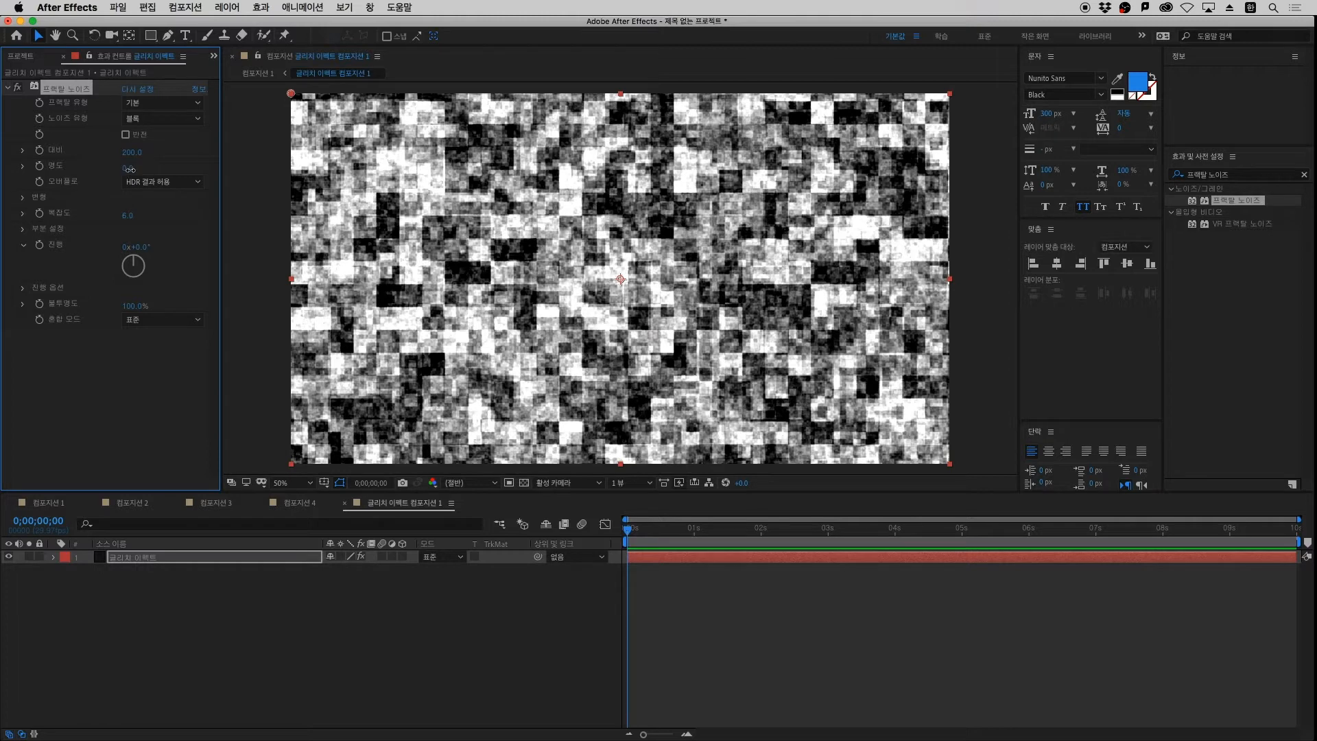
text(-20)
key(Return)
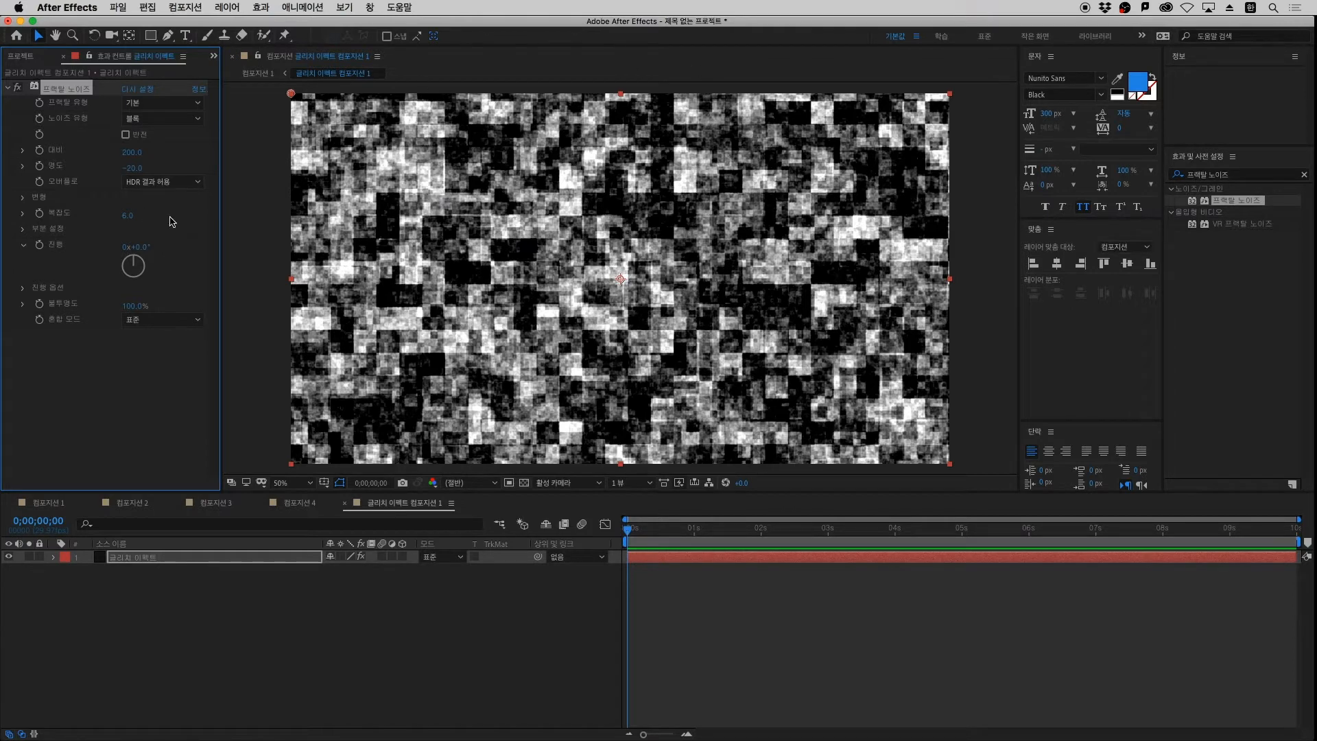
Turn off uniform scaling in the Fractal Noise transform settings, then set scale width to 4000 and scale height to 700
click(23, 198)
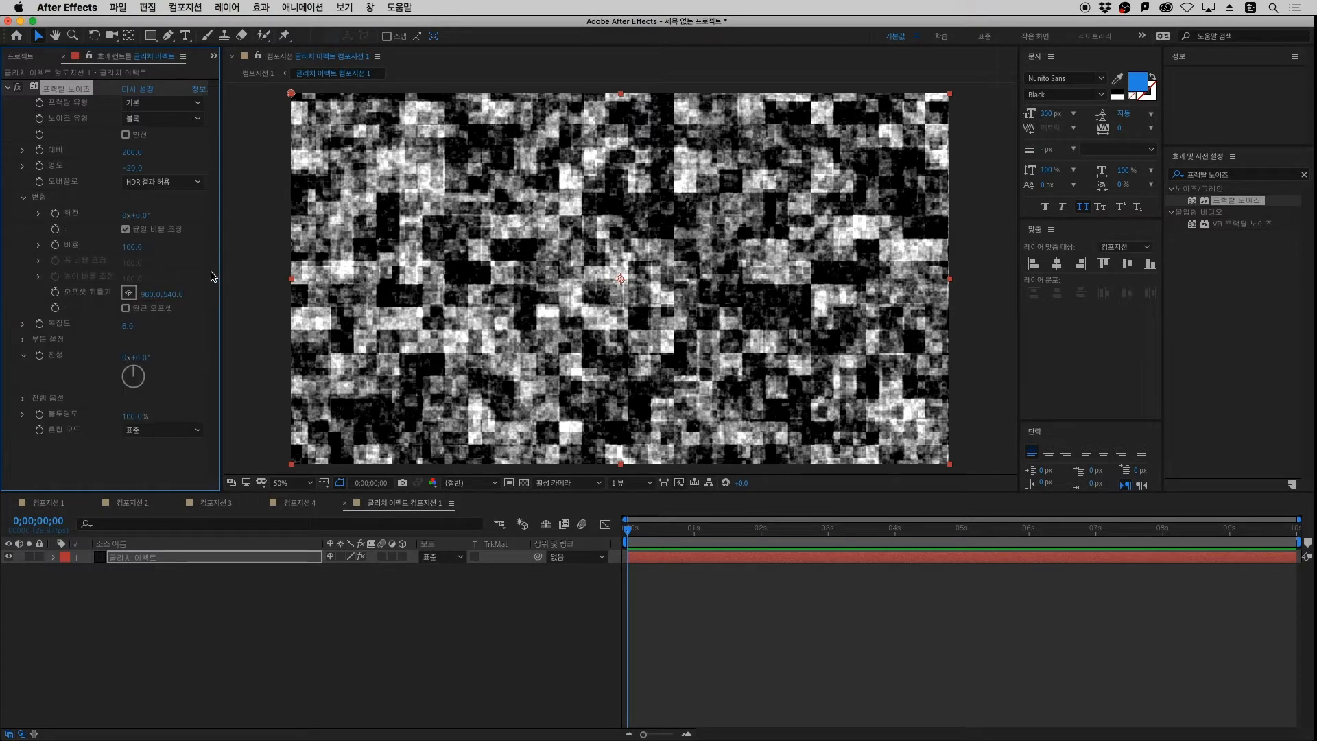
click(124, 229)
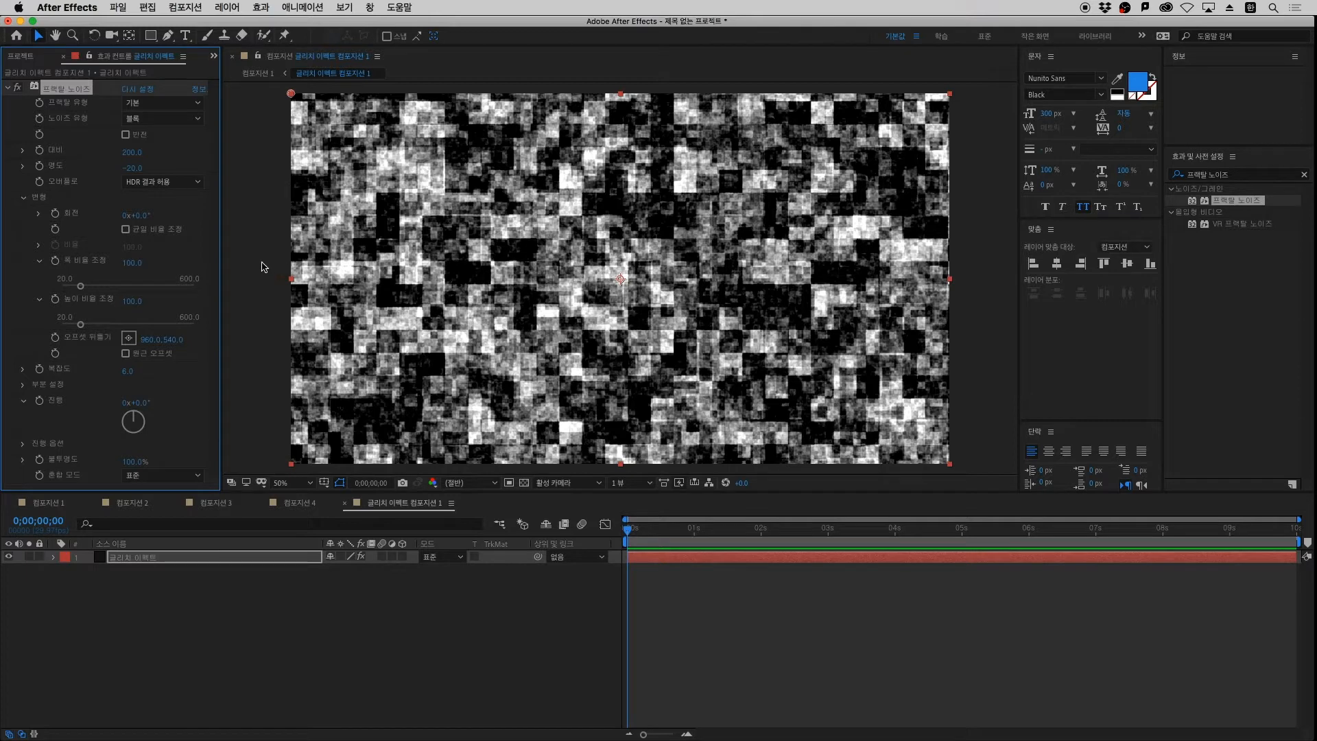
click(136, 264)
text(4)
key(Return)
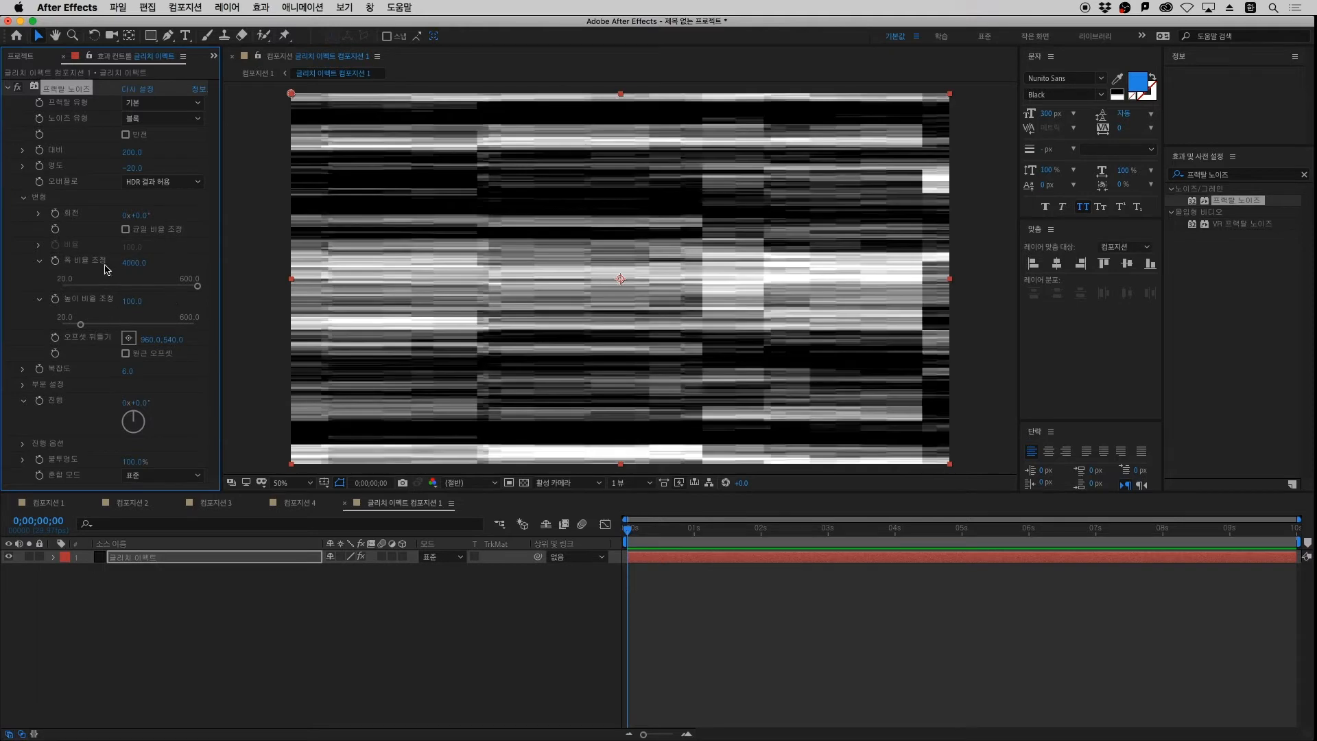
click(134, 301)
text(700)
key(Return)
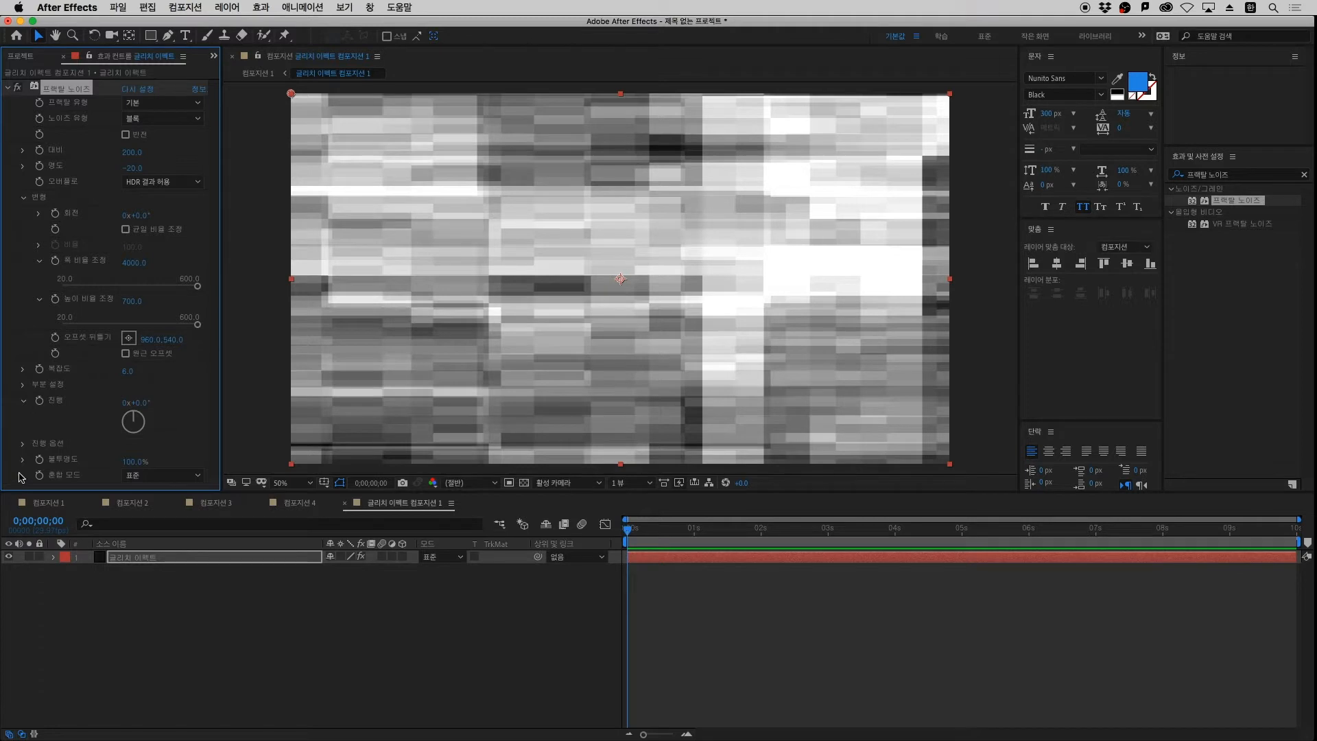
Play back the noise layer and try out different Evolution (진행) values
click(660, 530)
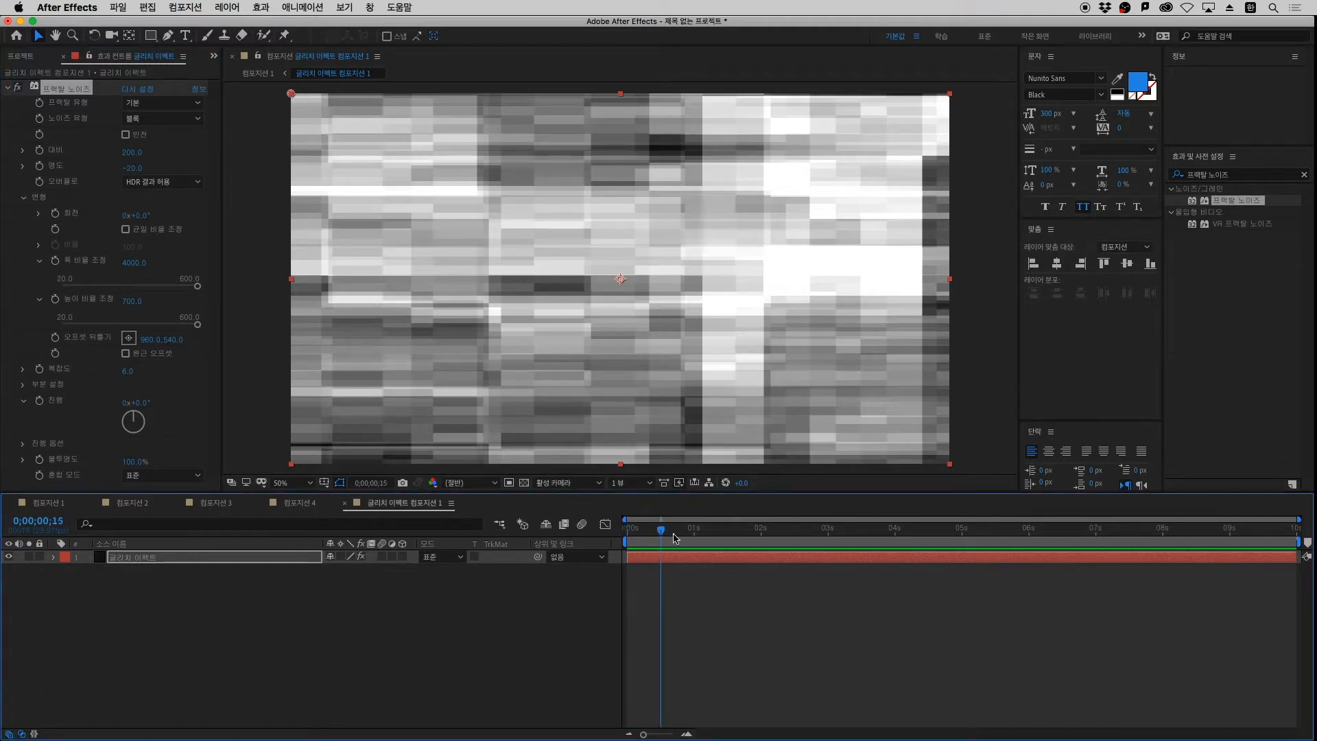
key(space)
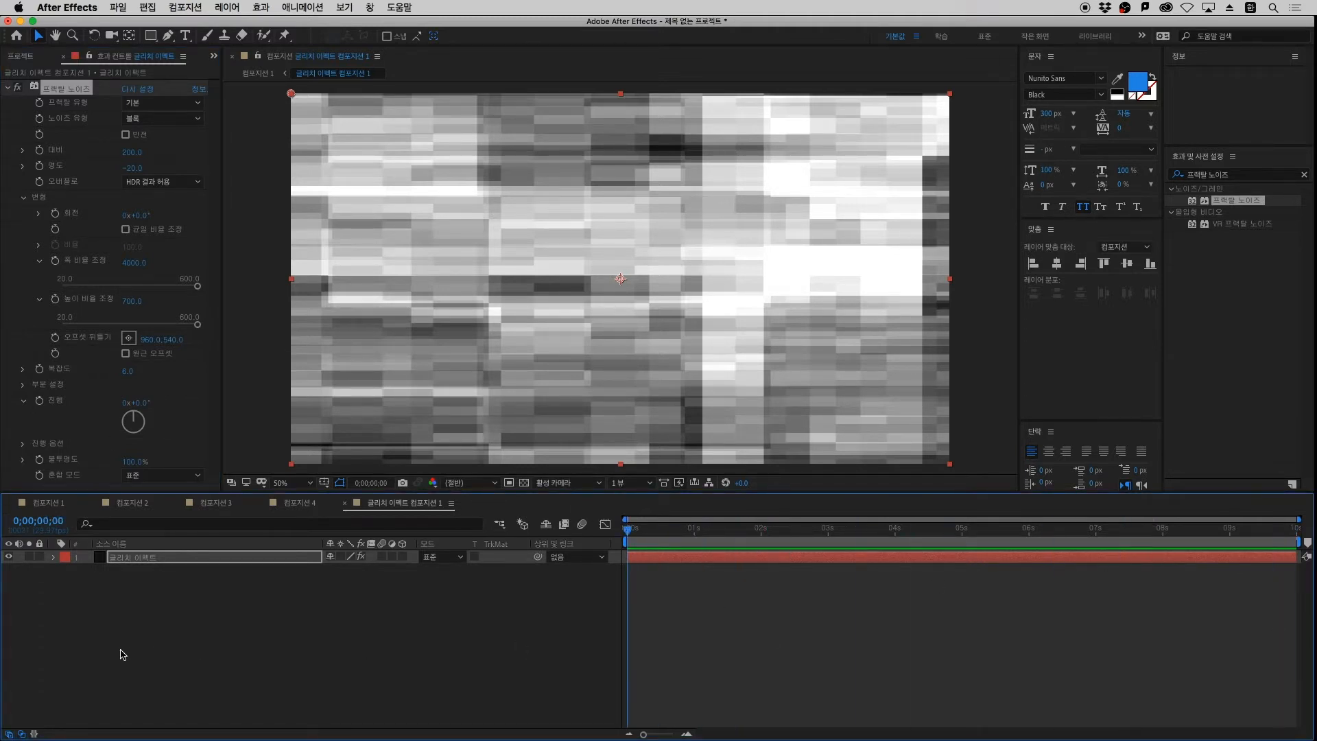
click(62, 407)
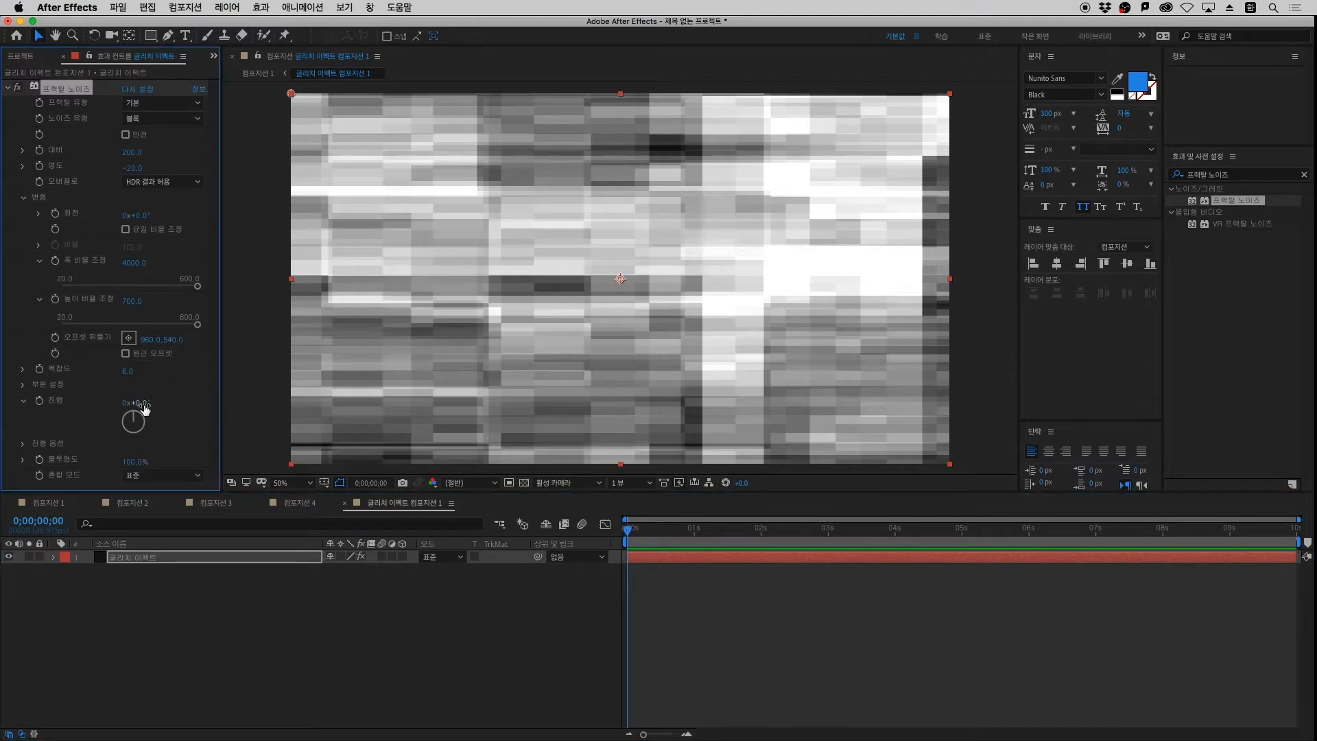
drag(144, 408, 343, 406)
Add the expression time*3000 to the Fractal Noise Evolution property and preview the animated noise
alt+click(40, 400)
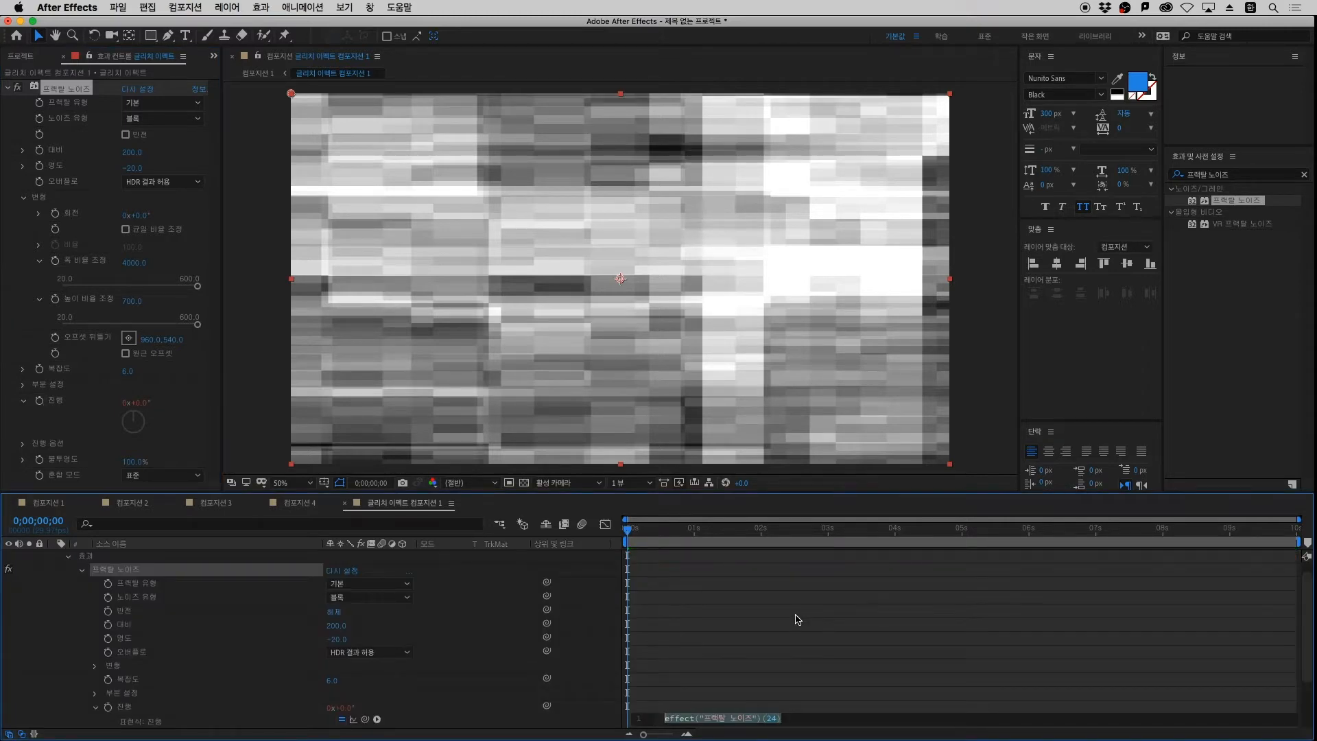
text(ㅅ)
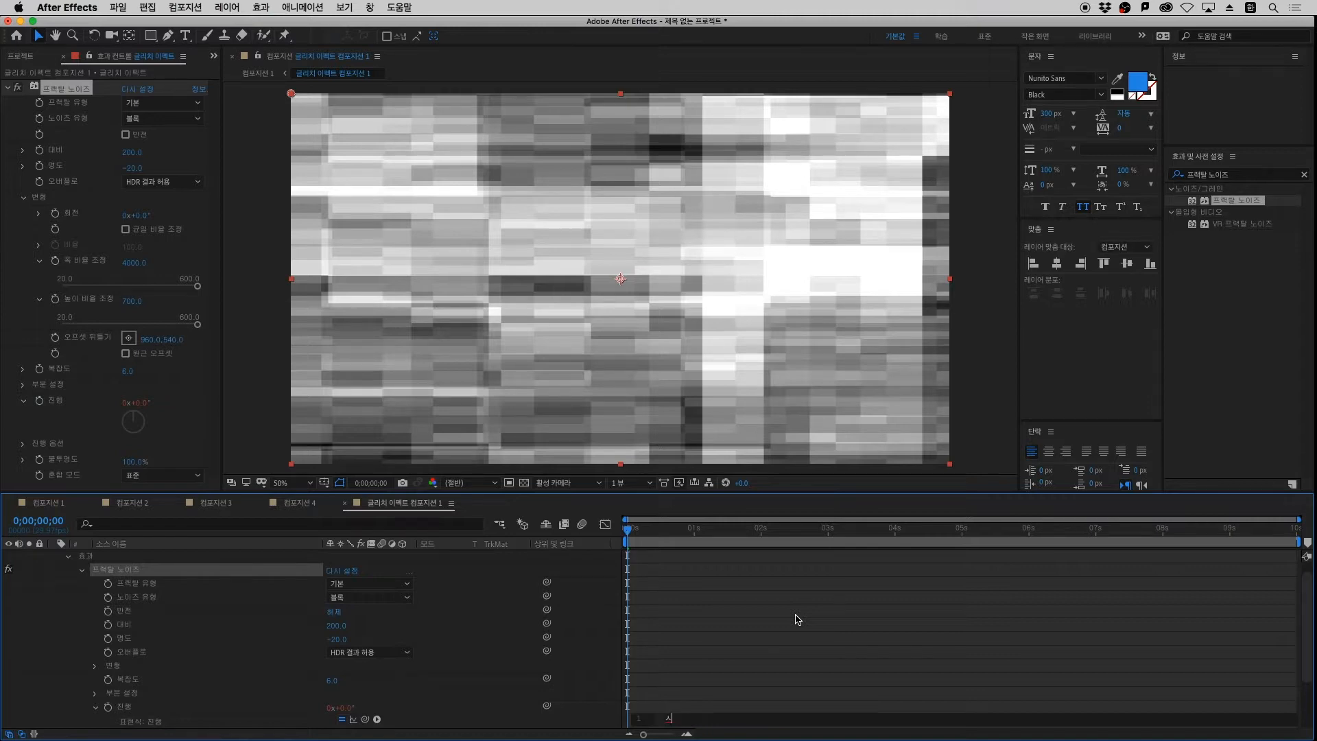
text(time)
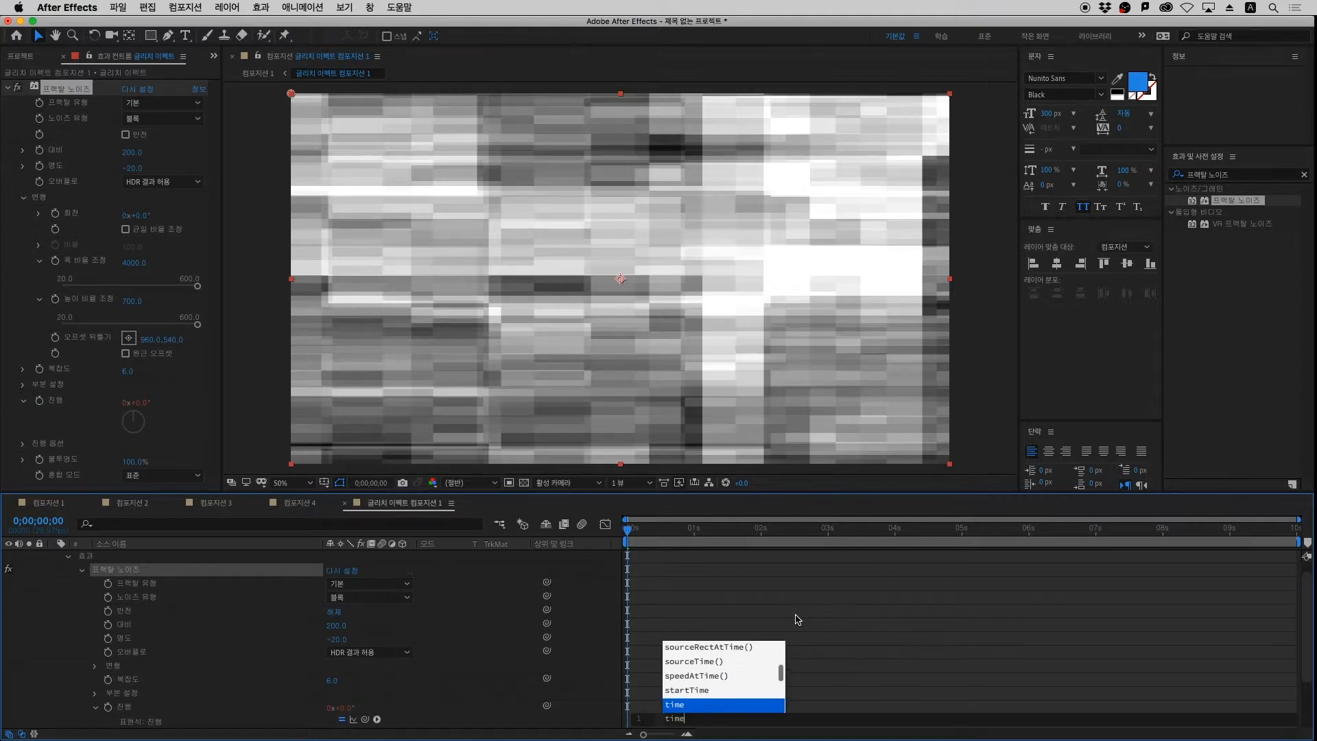
text(*)
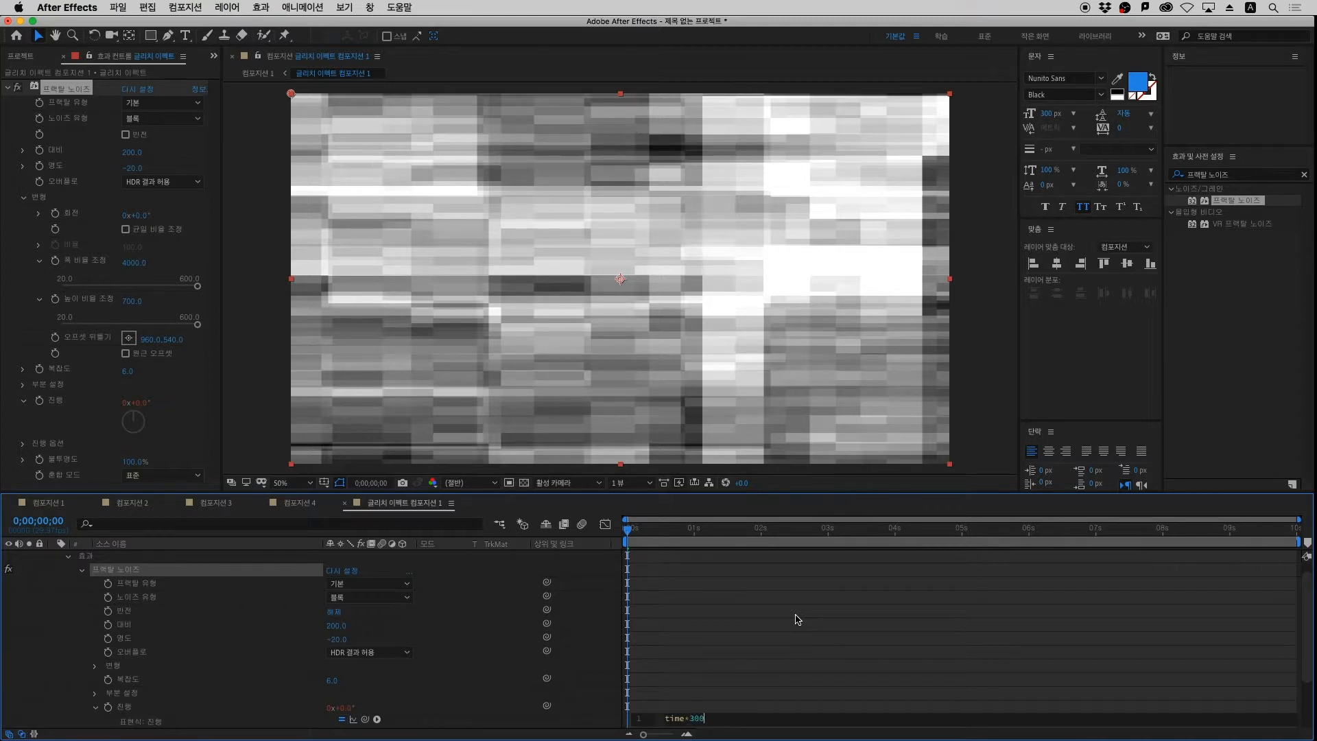
click(795, 618)
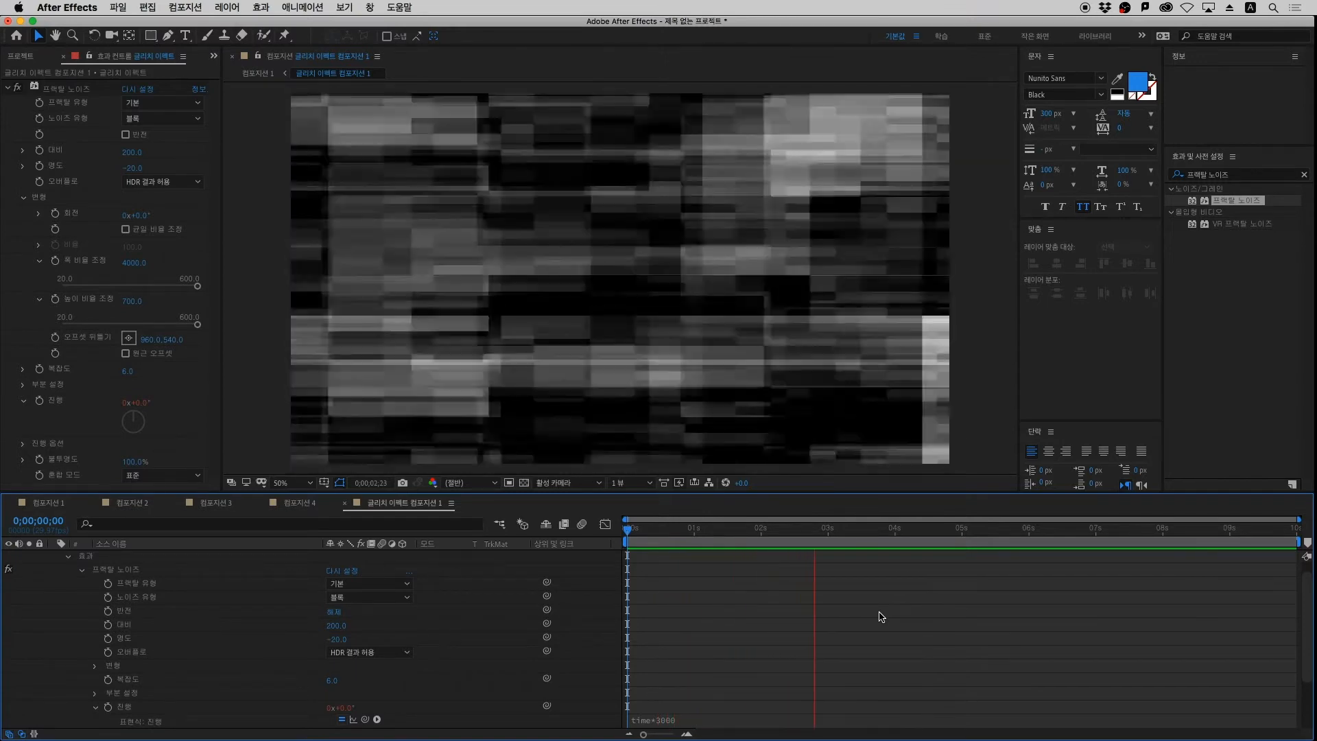
key(space)
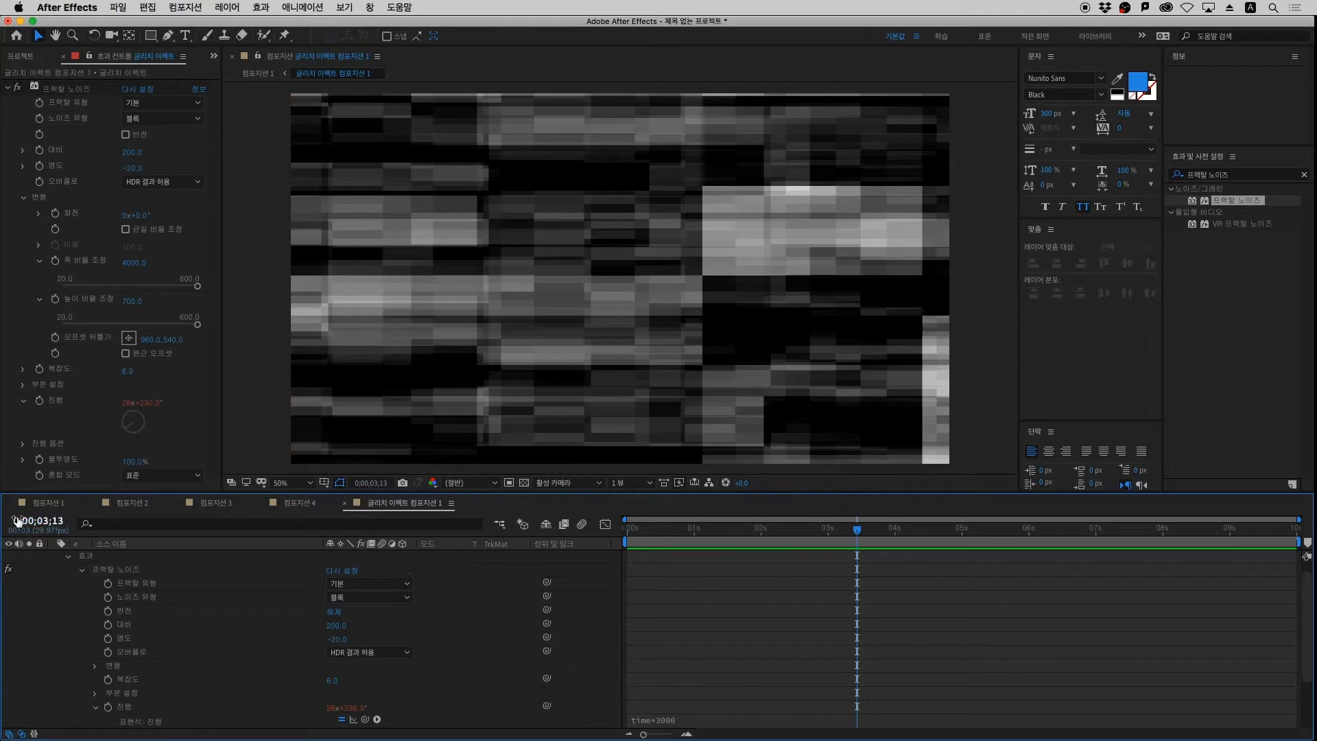
Return to 컴포지션 1 and hide the 글리치 이펙트 pre-composition layer
click(43, 503)
click(8, 57)
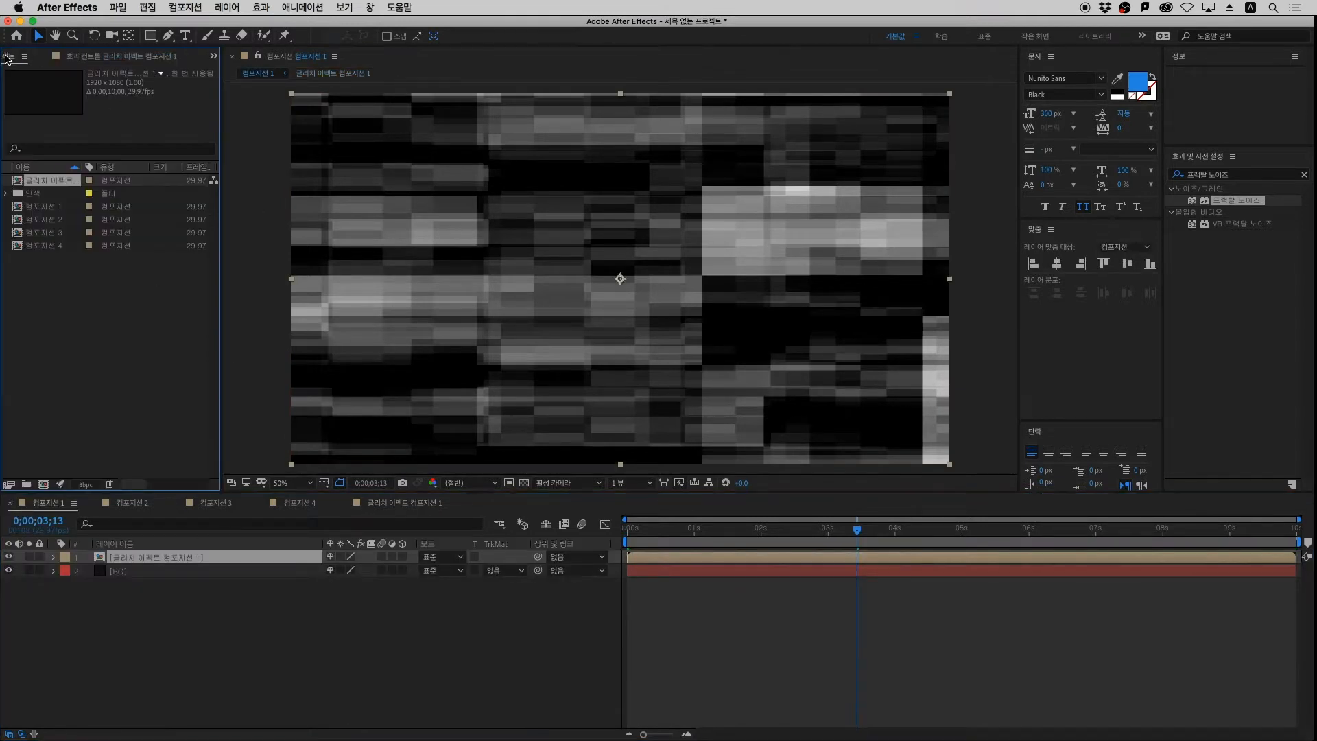
click(177, 607)
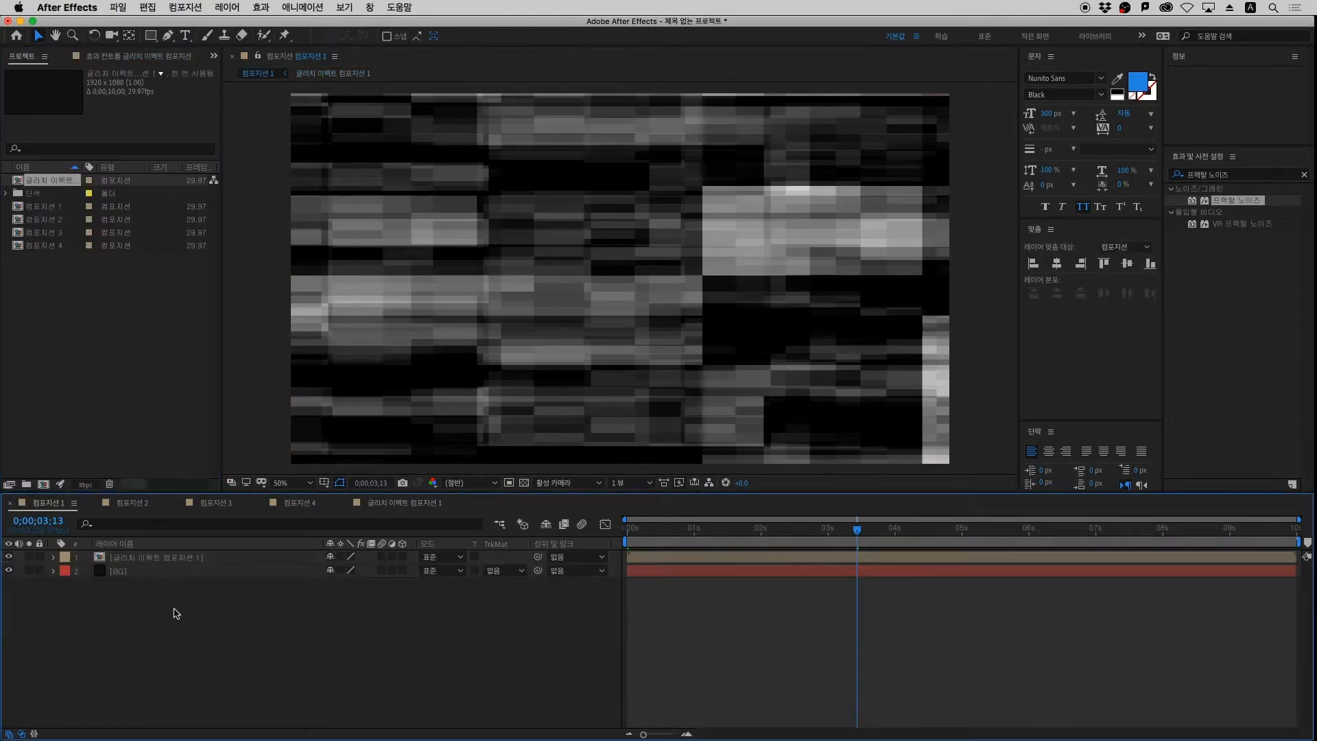
click(8, 556)
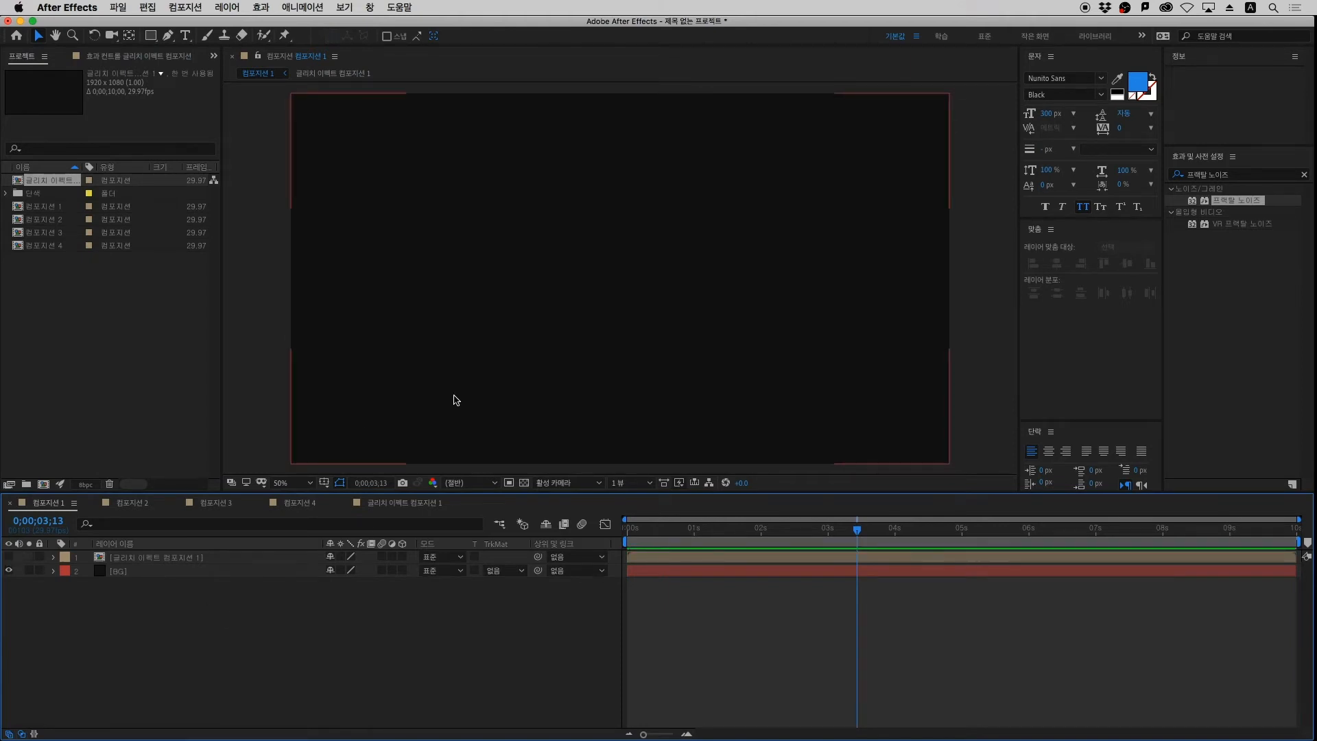
Add a text layer reading "glitch" in the upper part of the 컴포지션 1 frame
key(super+t)
click(533, 259)
text(glitch)
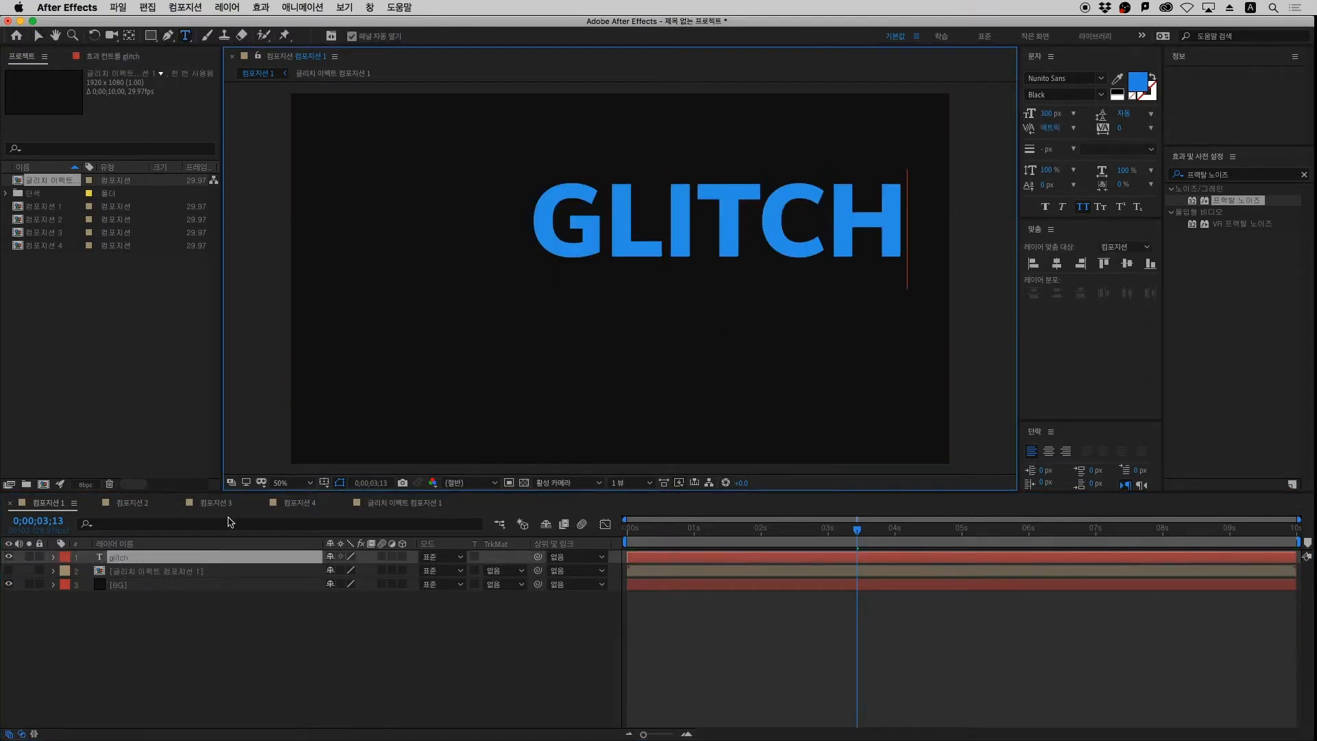
Set the GLITCH text's fill color to white (FFFFFF) and center it horizontally and vertically in the composition
key(Escape)
key(v)
click(1135, 85)
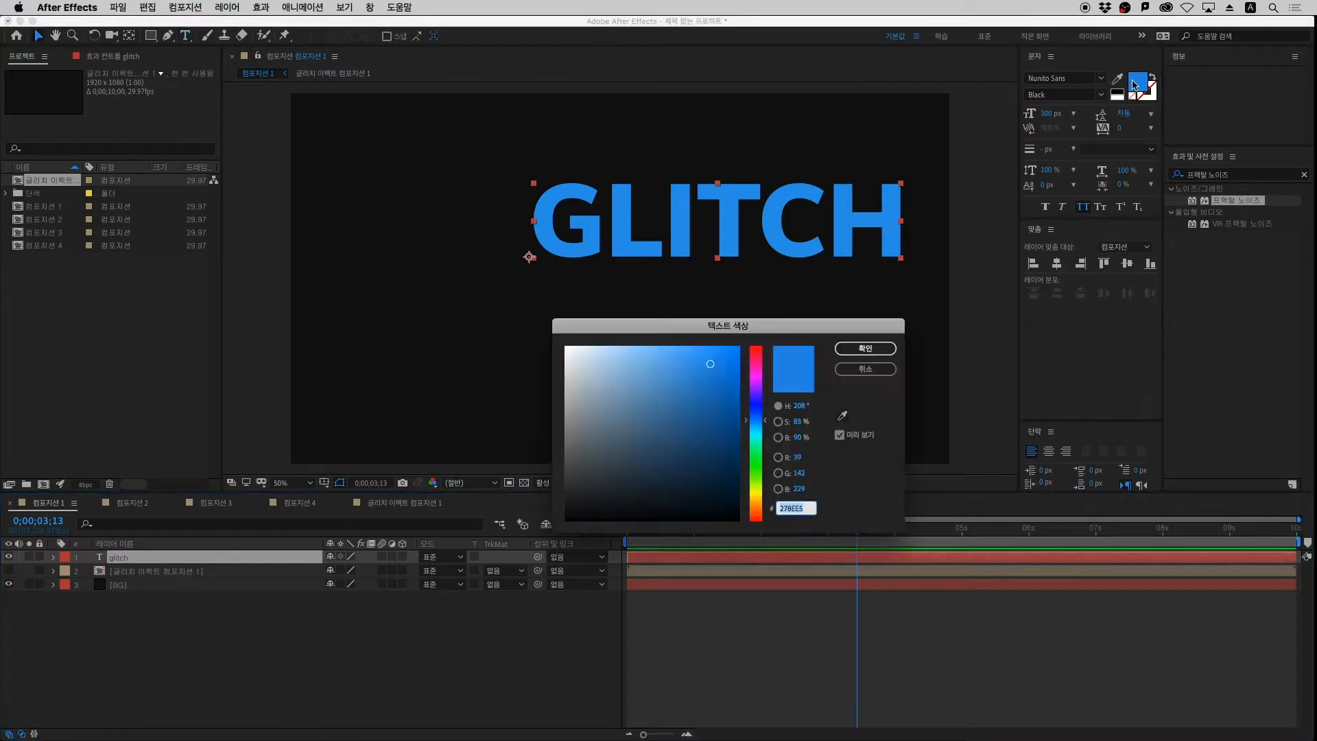
drag(617, 356, 536, 322)
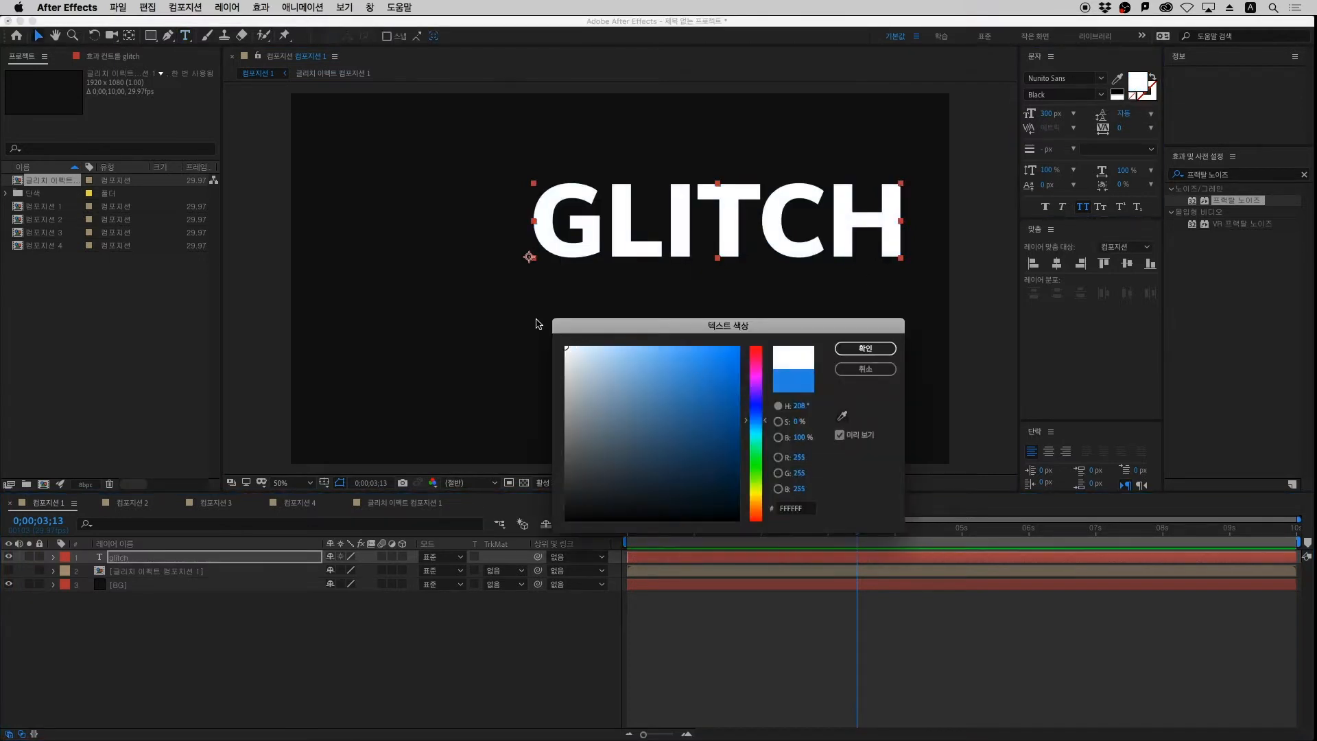
key(Return)
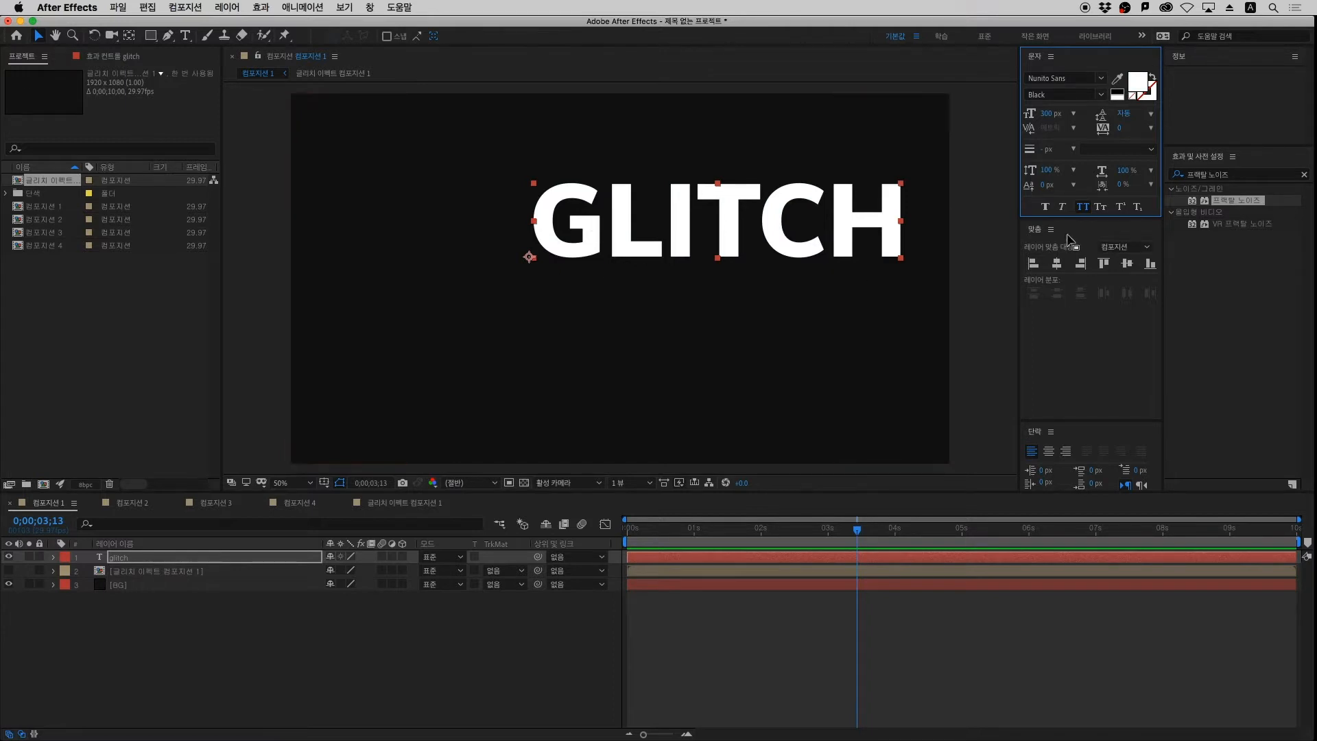
click(1056, 264)
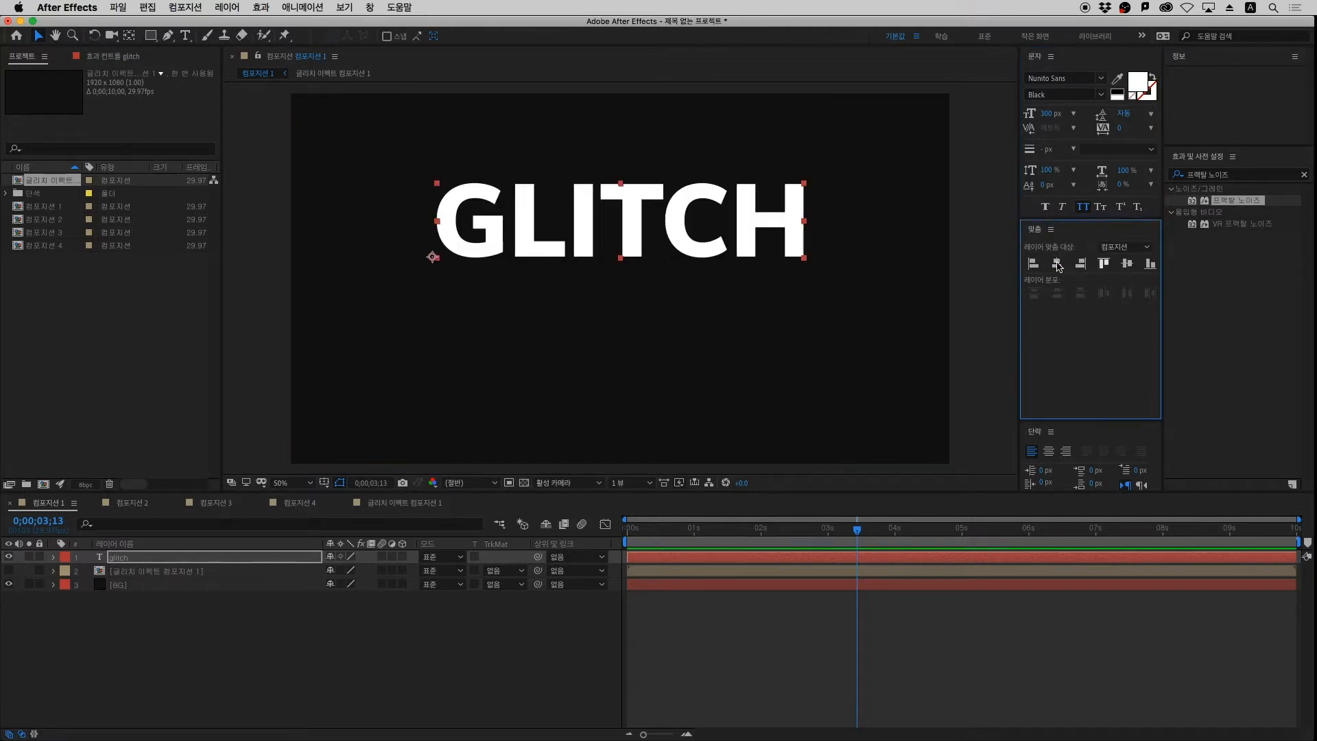
click(1127, 265)
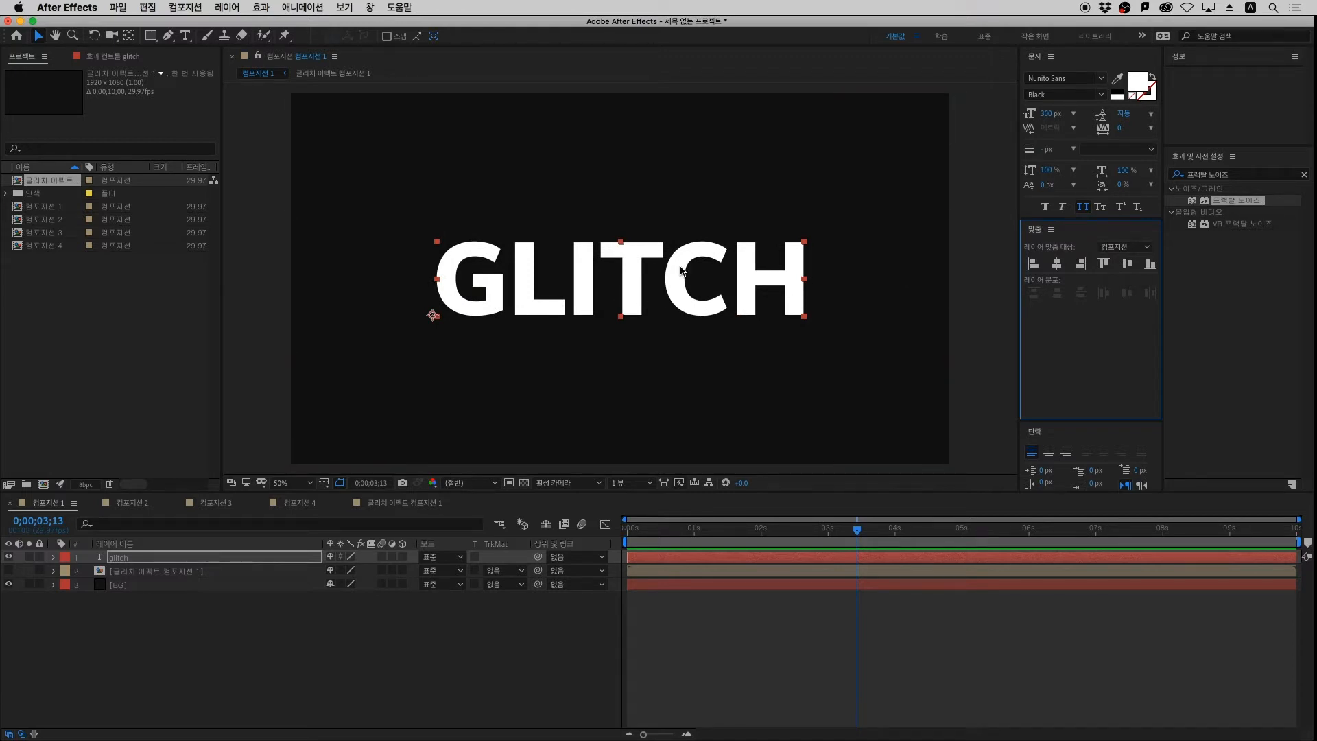
Pre-compose the glitch text layer as "glitch 컴포지션 1"
click(173, 564)
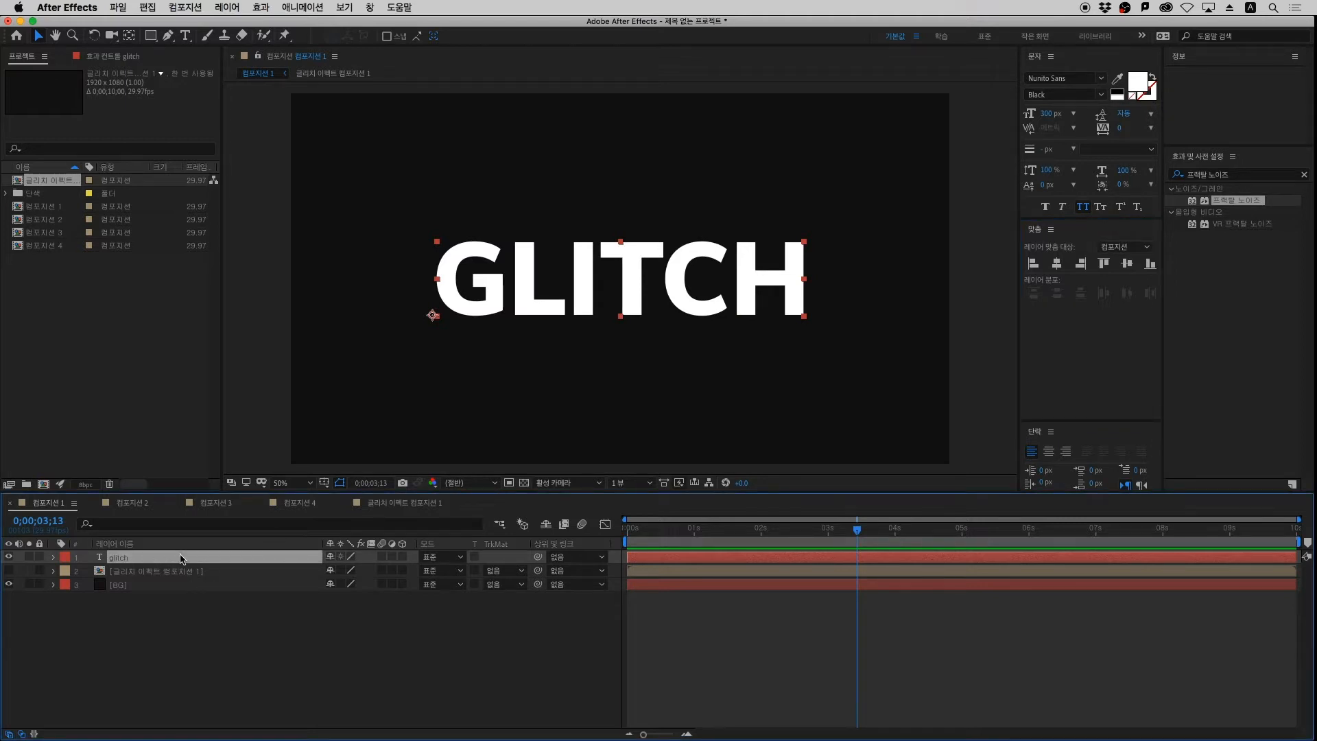
right_click(182, 558)
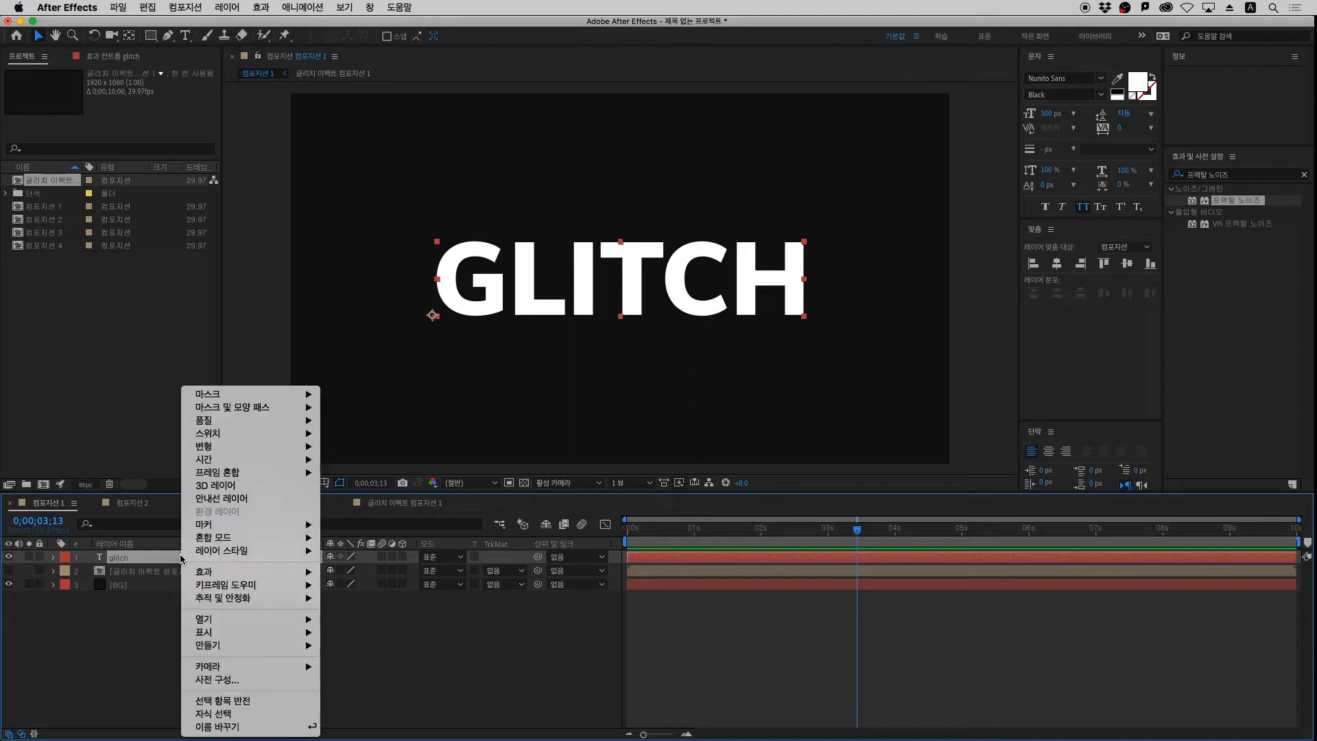
click(242, 682)
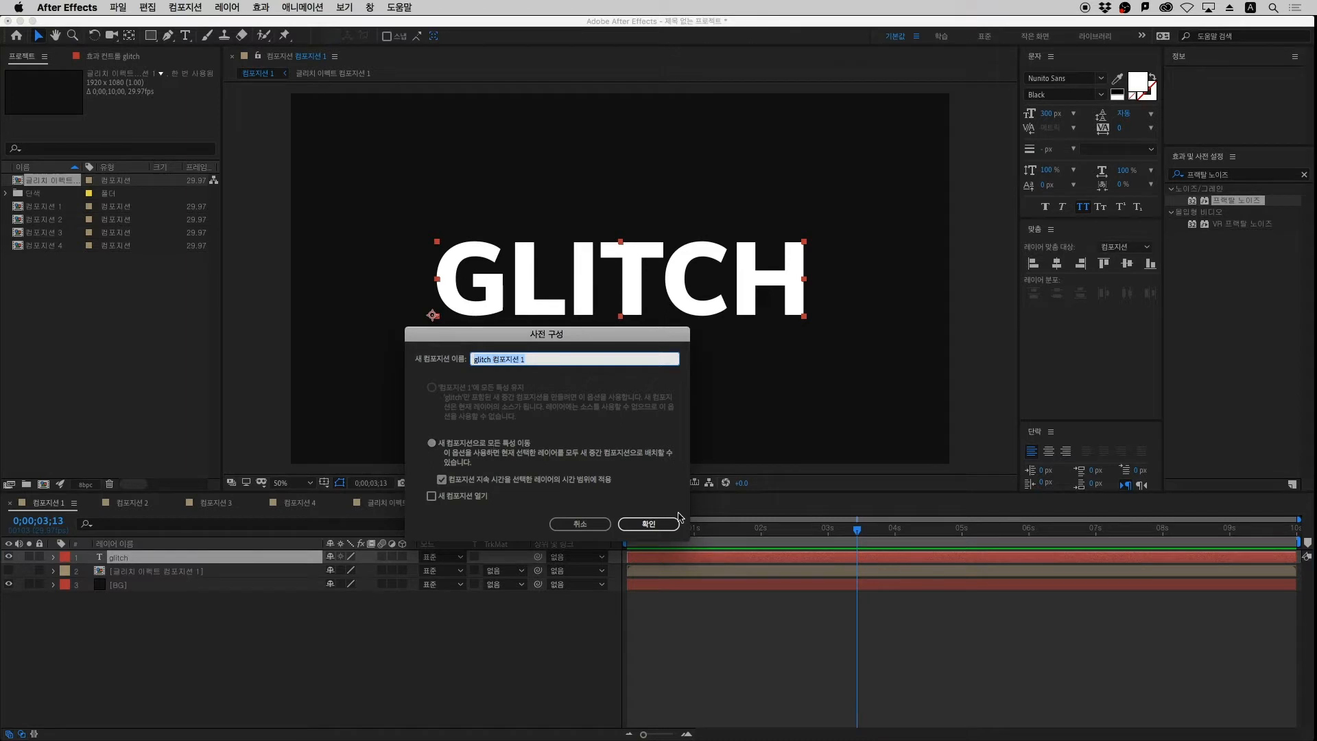
click(664, 525)
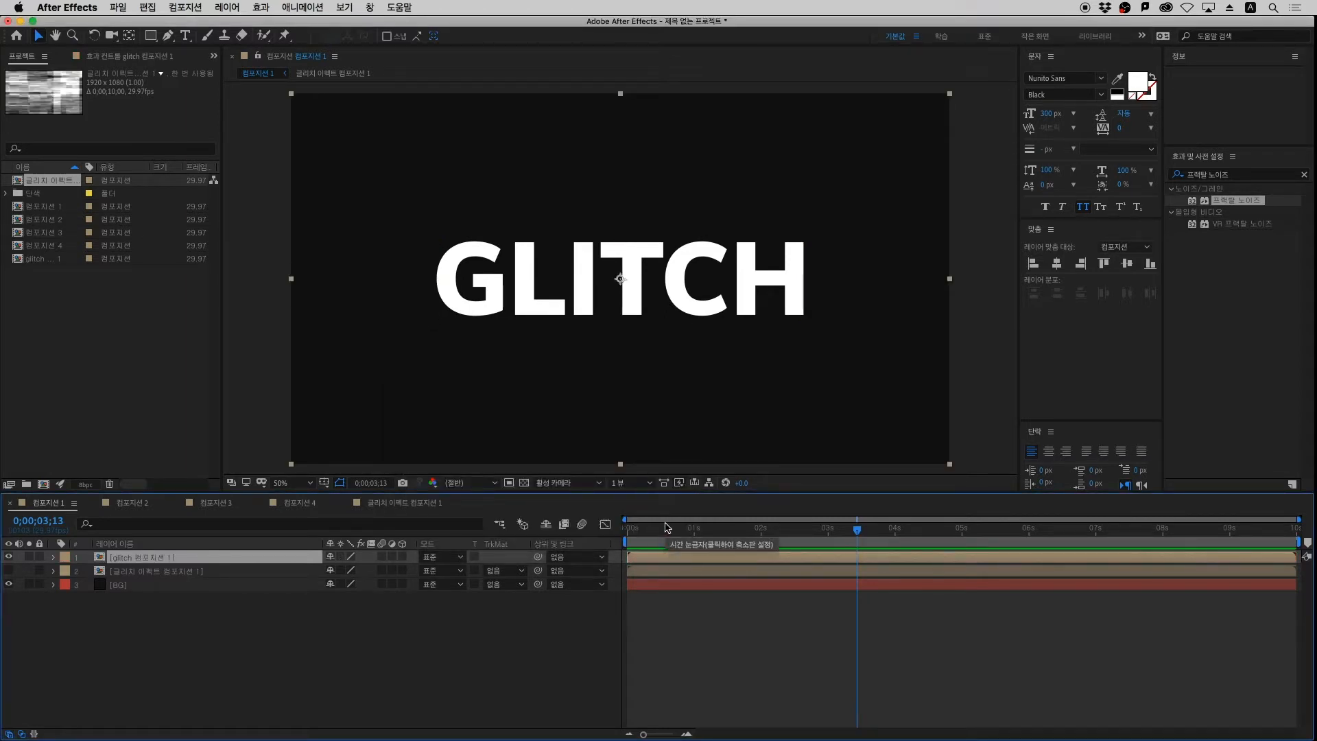
Add a new adjustment layer above the glitch 컴포지션 1 layer
click(270, 637)
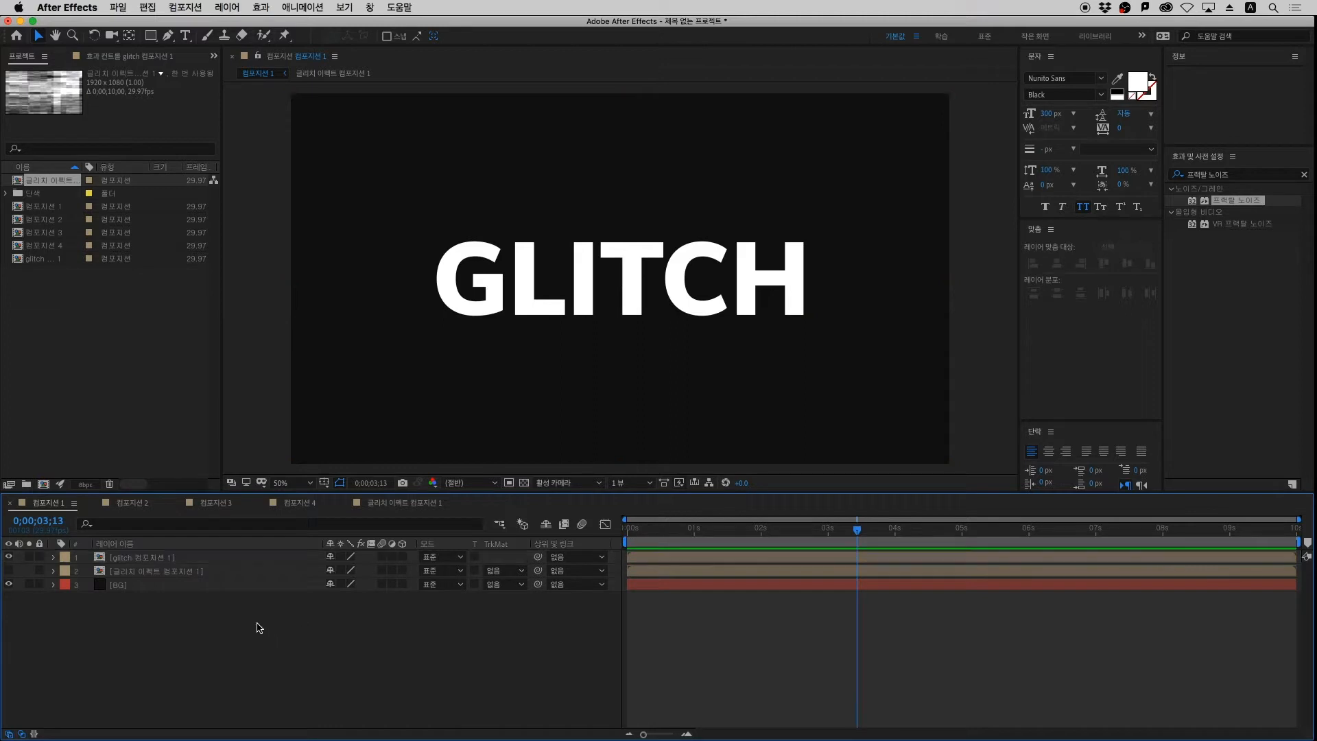
right_click(259, 627)
mouse_move(308, 592)
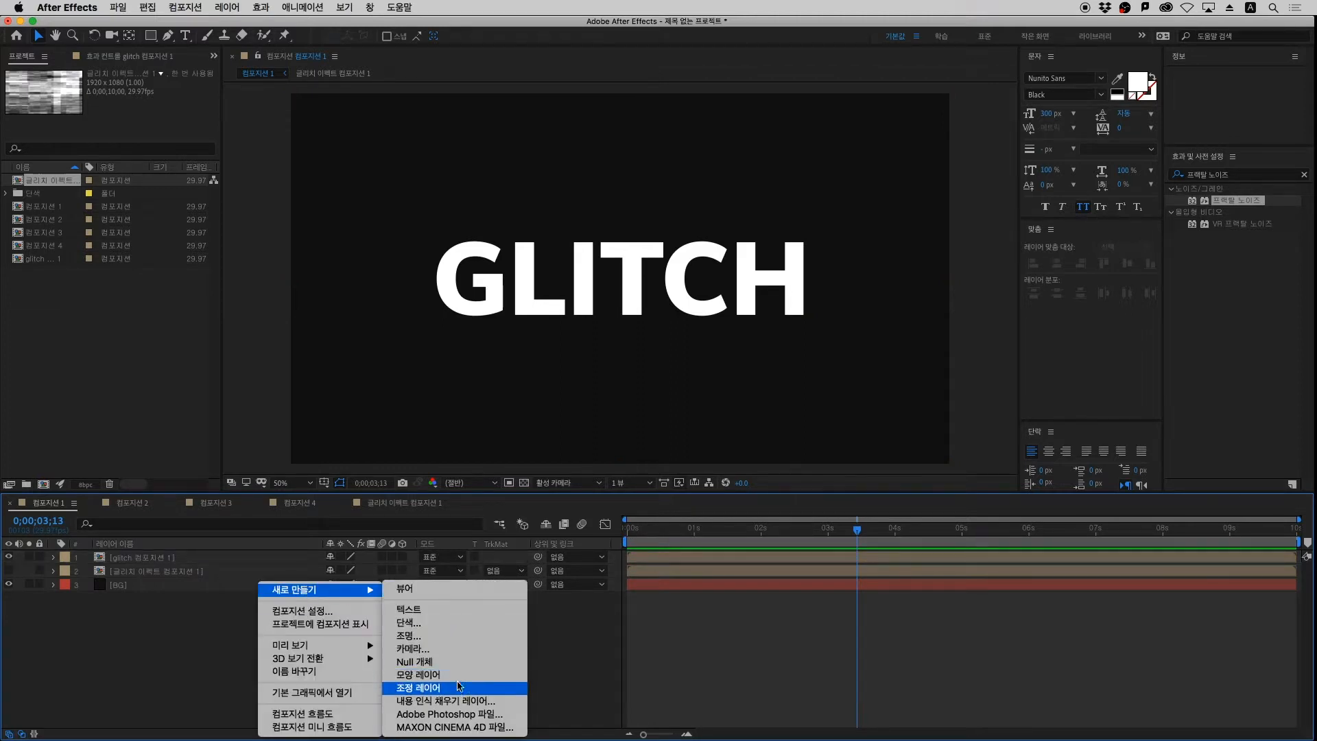
click(173, 574)
click(228, 7)
mouse_move(227, 28)
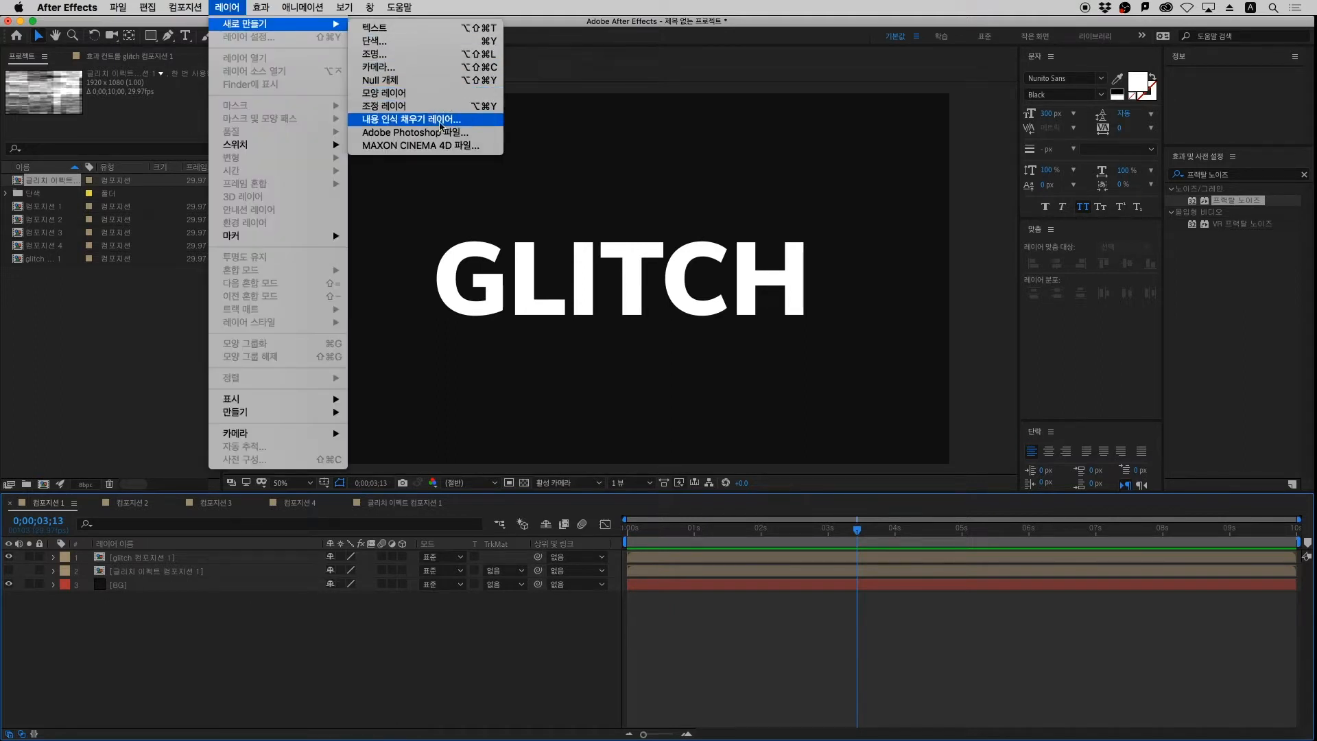
click(302, 615)
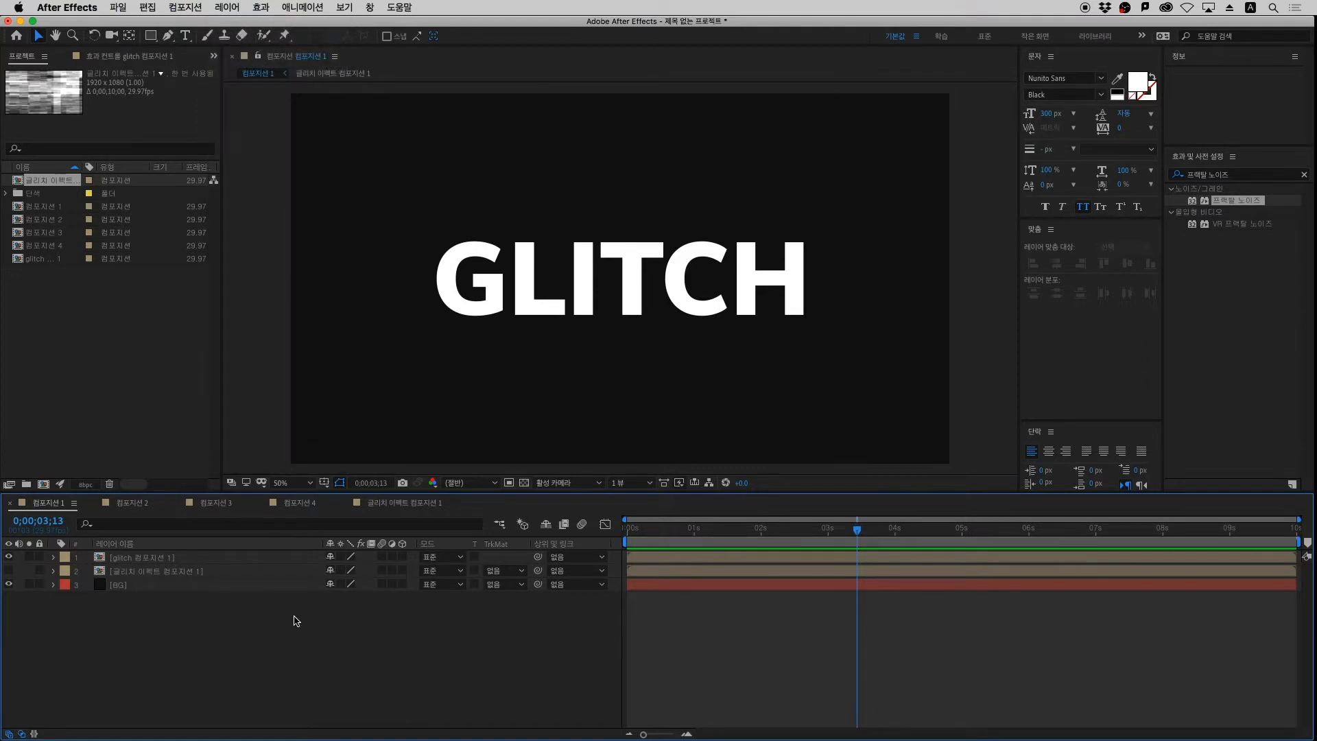
key(super+alt+y)
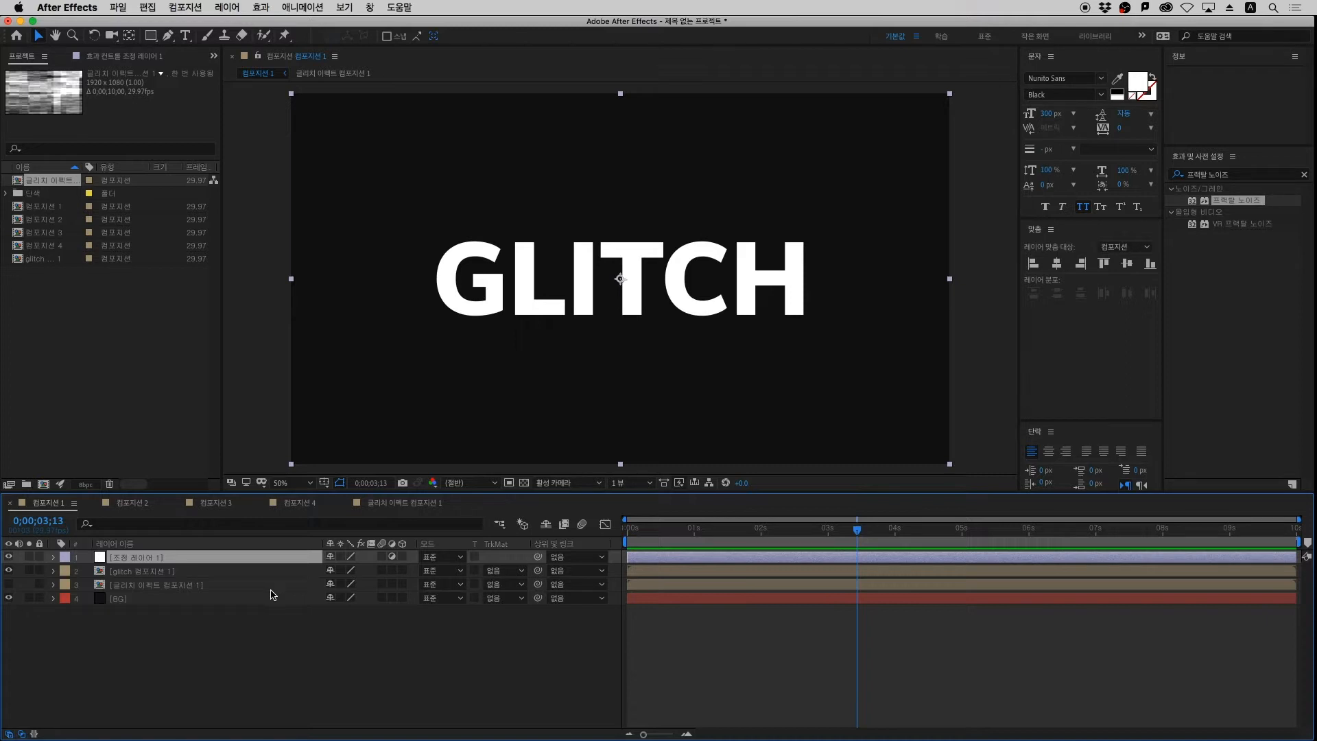
Find the 변위 맵 (Displacement Map) effect and apply it to the adjustment layer
click(1170, 176)
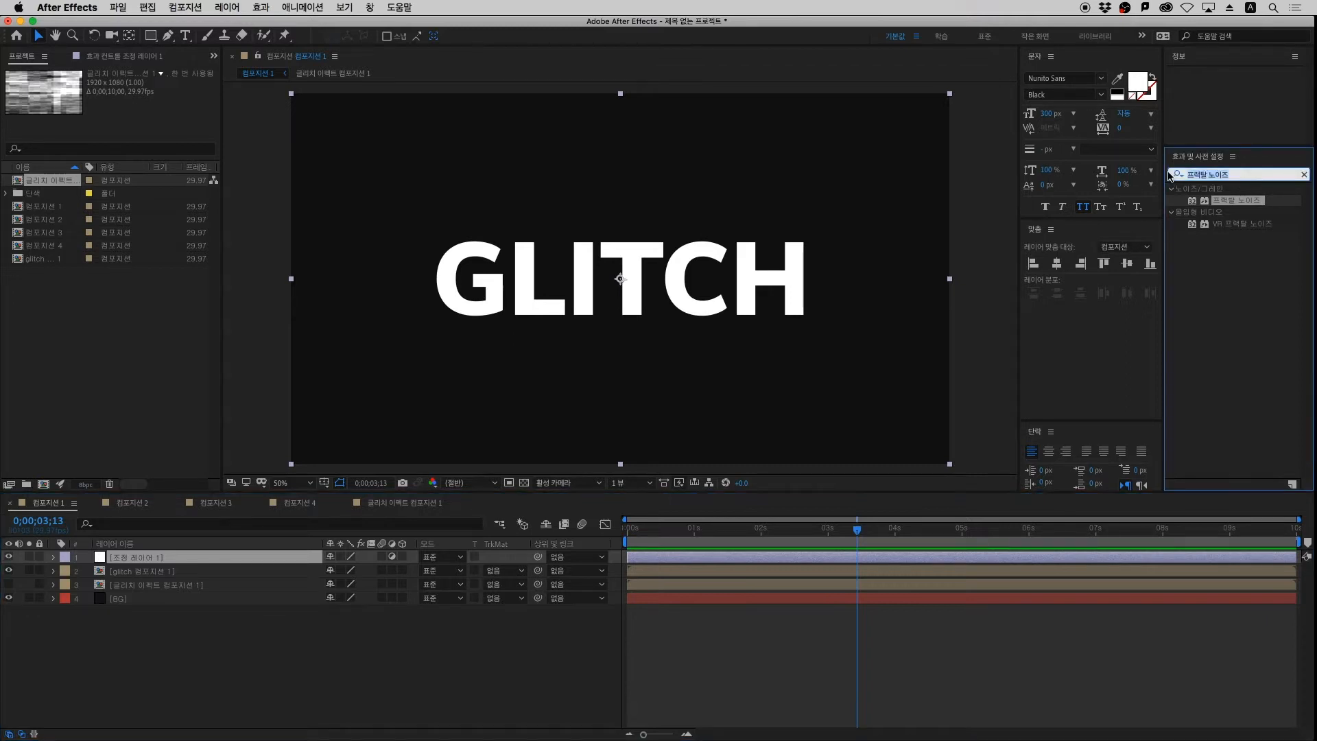
key(BackSpace)
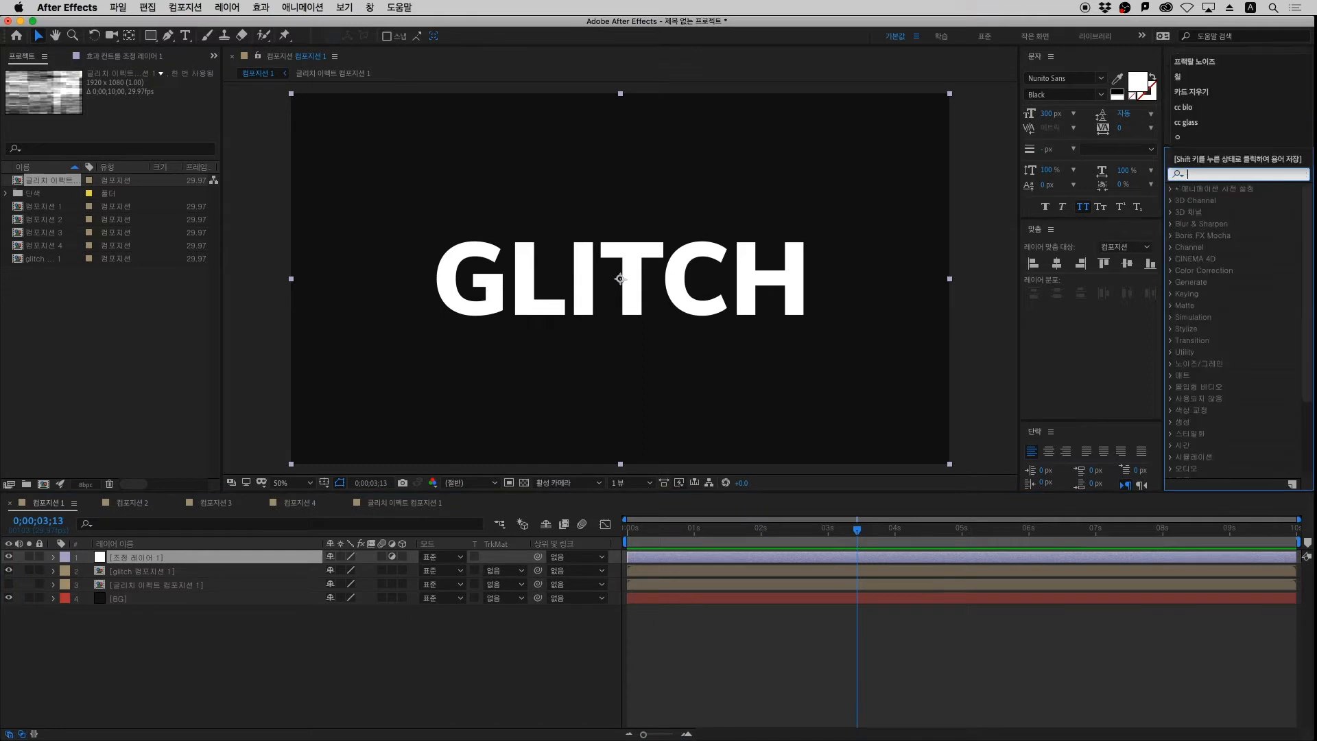
text(변위)
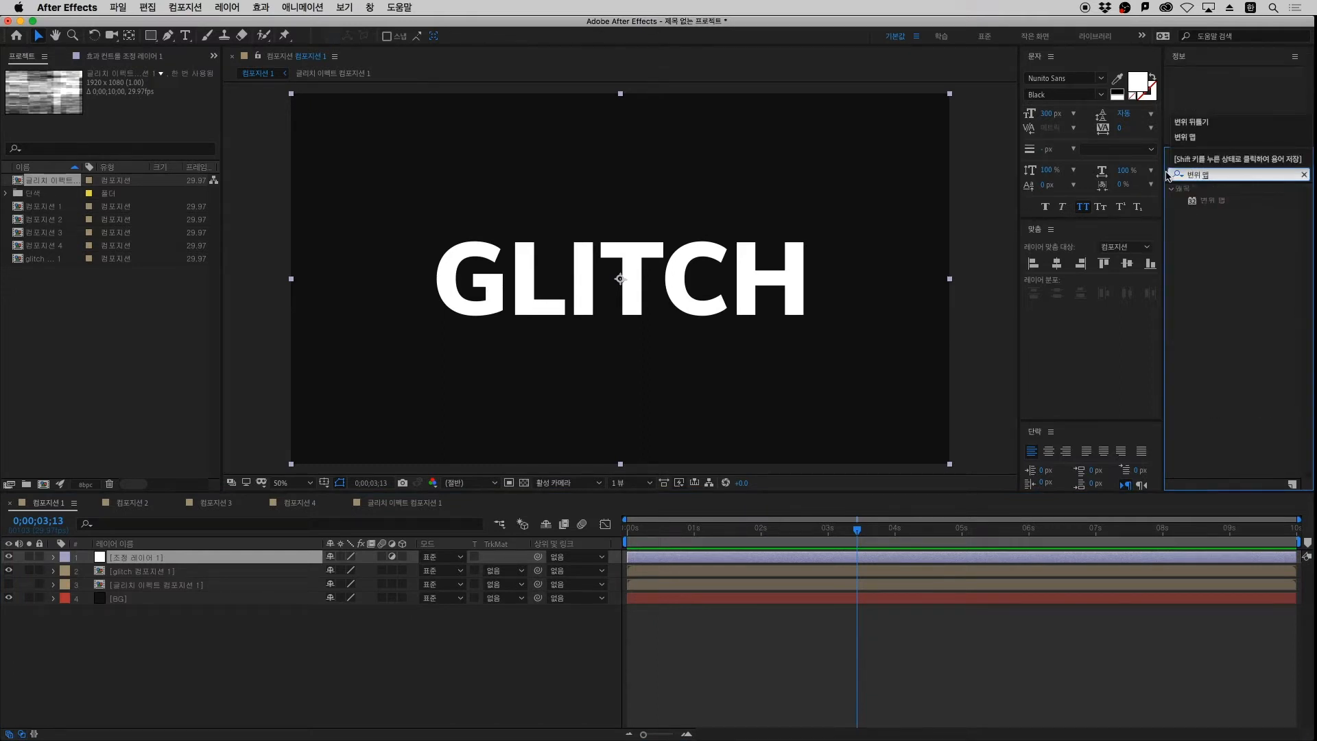
text( 맵)
click(1212, 203)
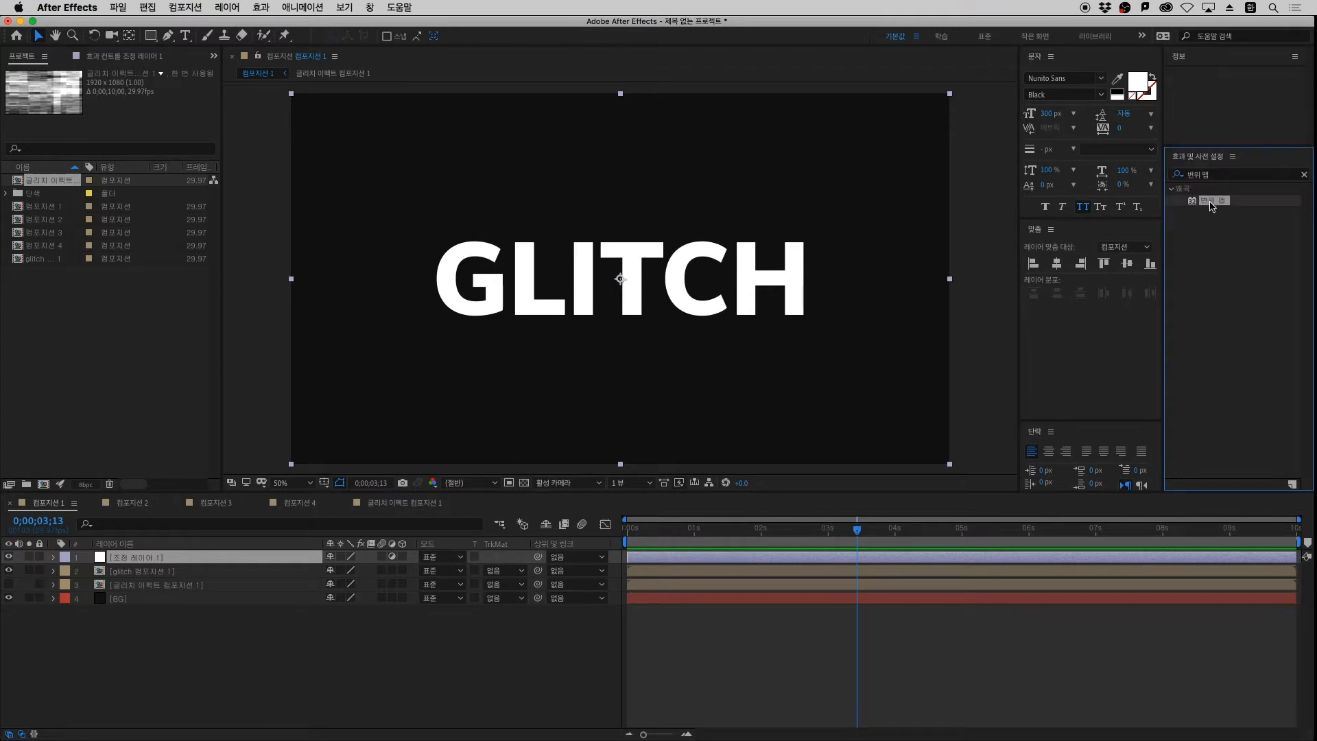
drag(1212, 205, 130, 561)
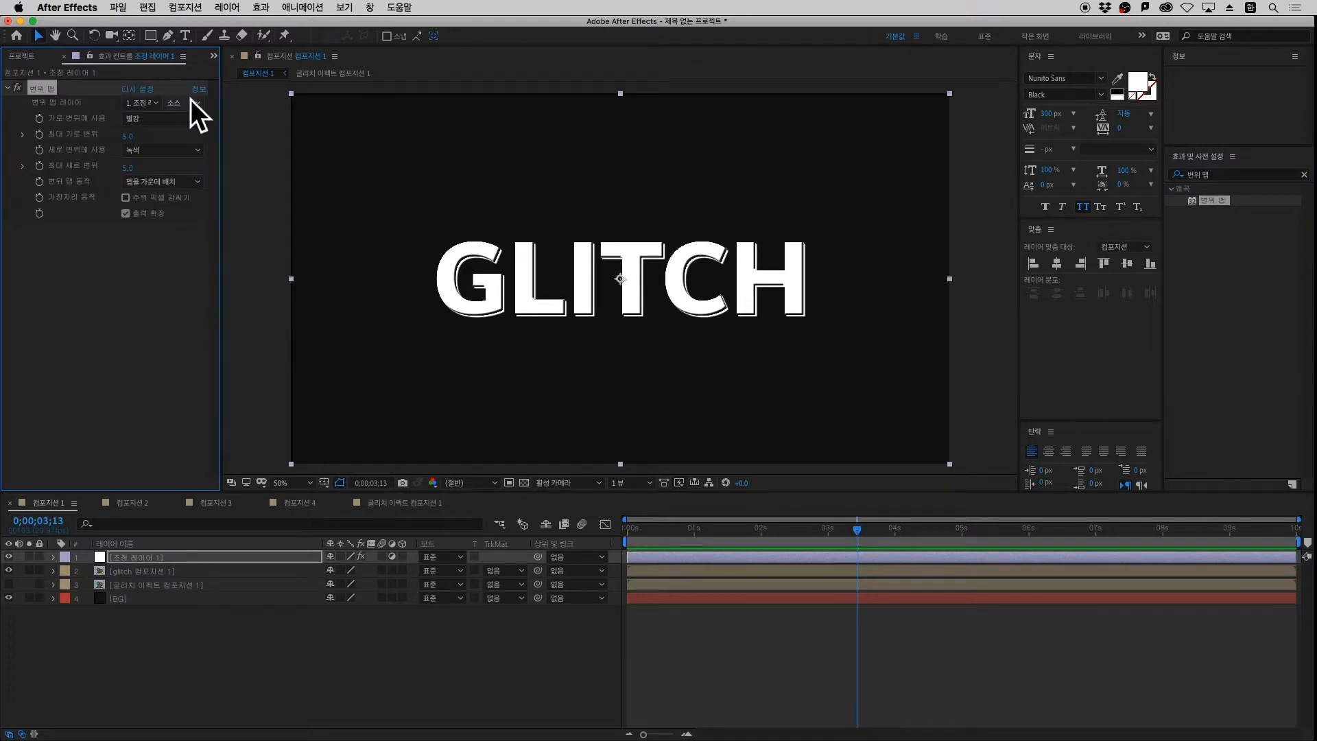
Set the displacement map layer to 글리치 이펙트 컴포지션 1 and preview the distortion from the start
click(151, 105)
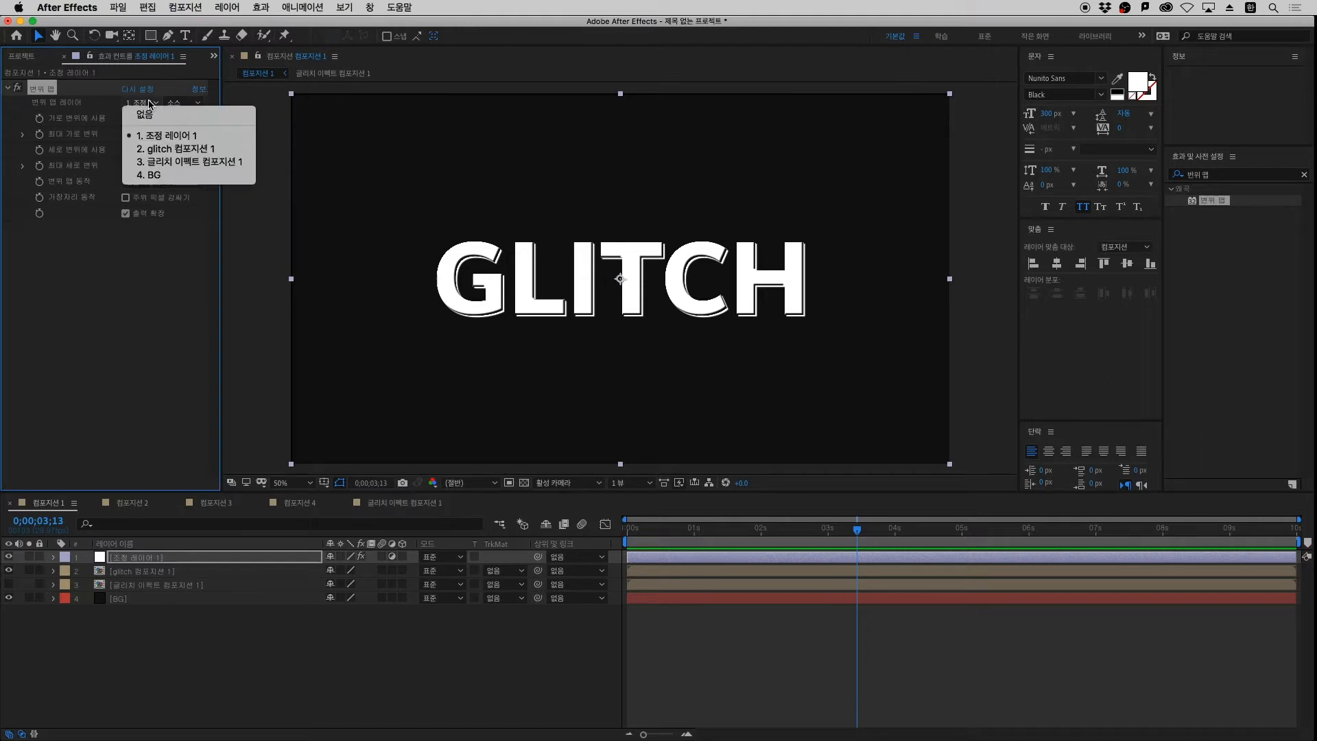
click(209, 165)
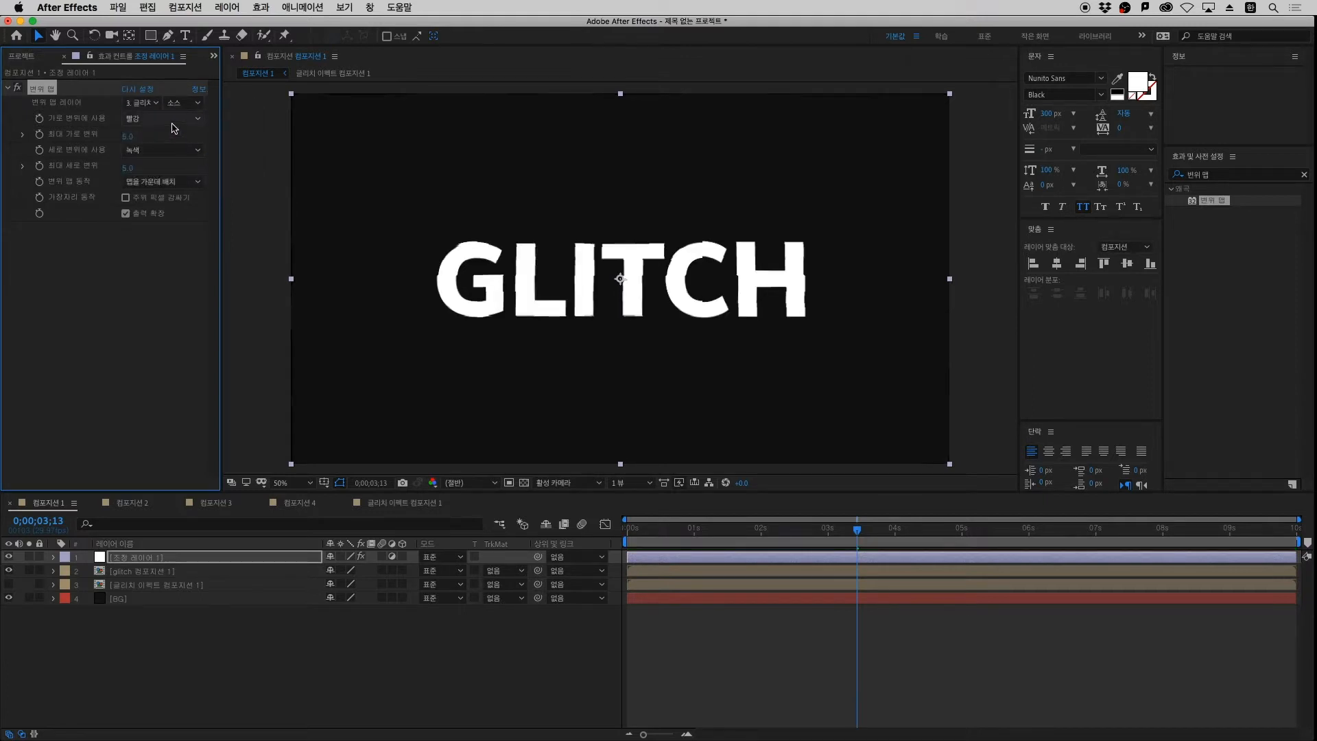
click(763, 624)
key(Home)
key(space)
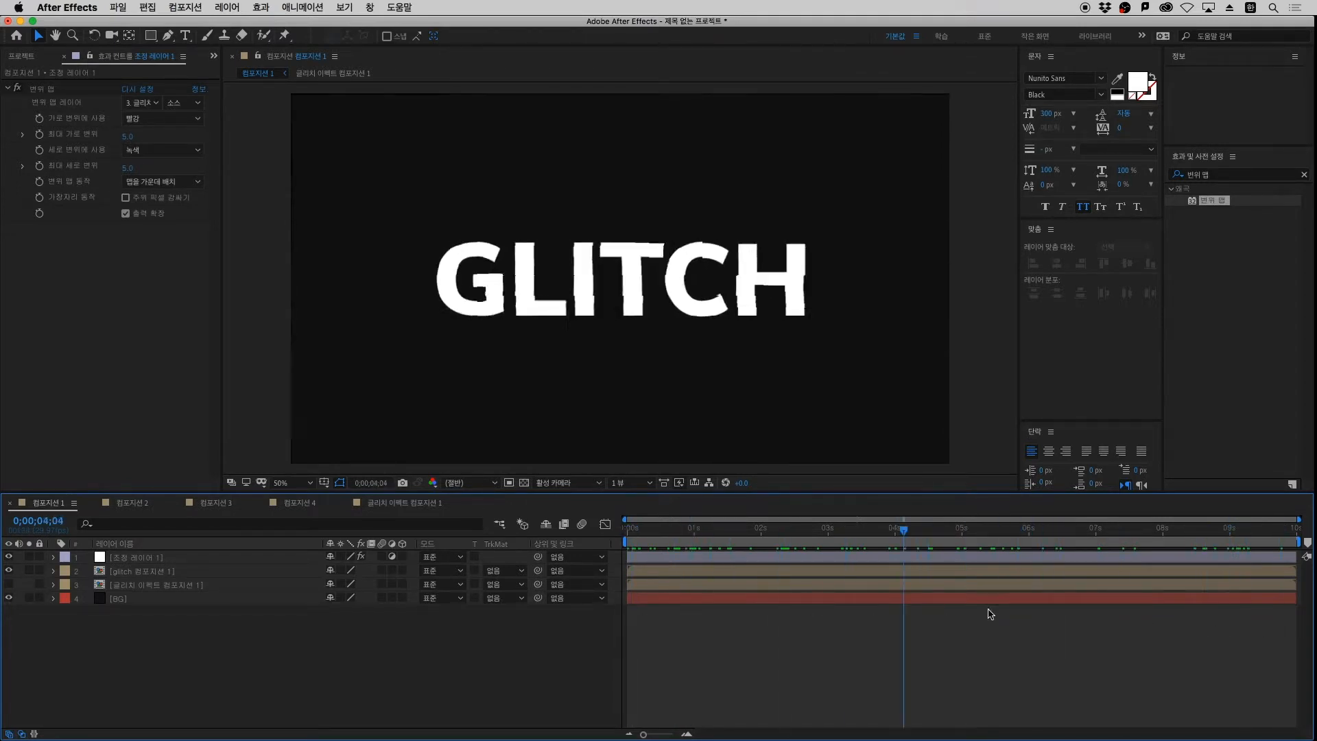
key(space)
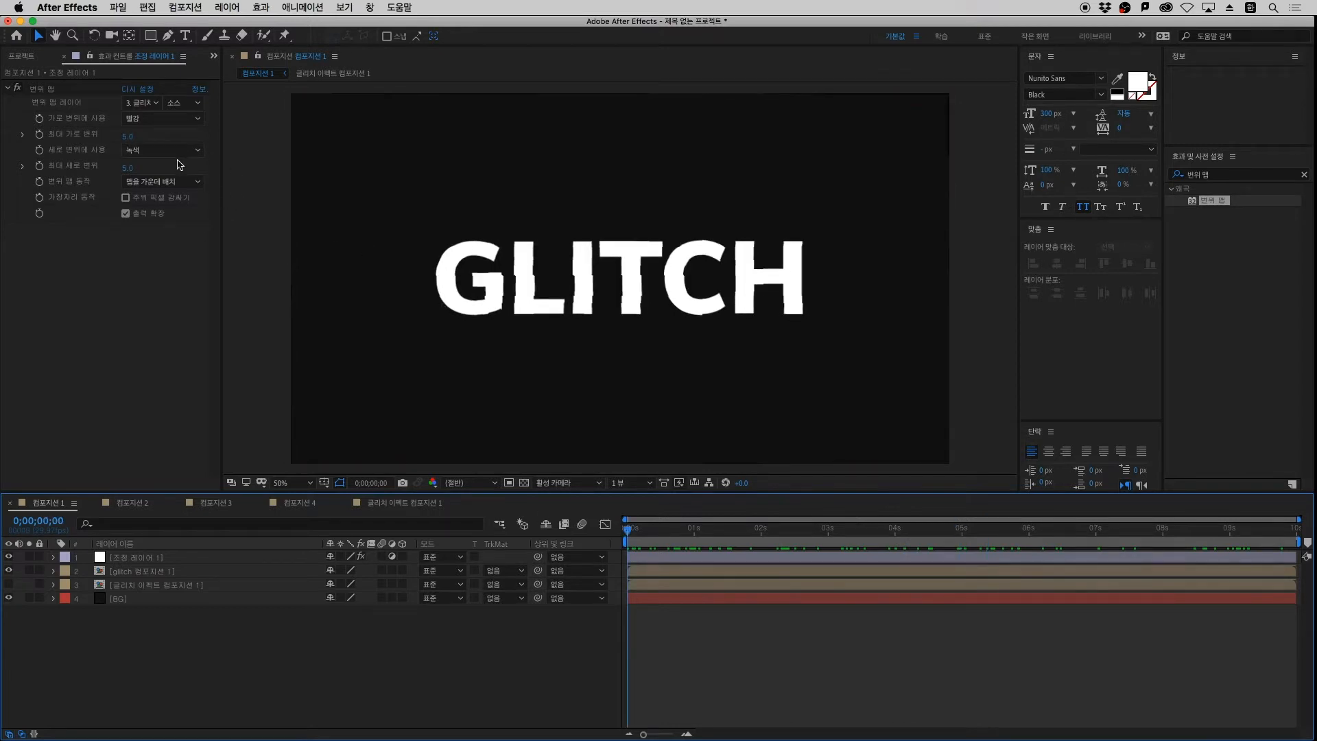
click(81, 139)
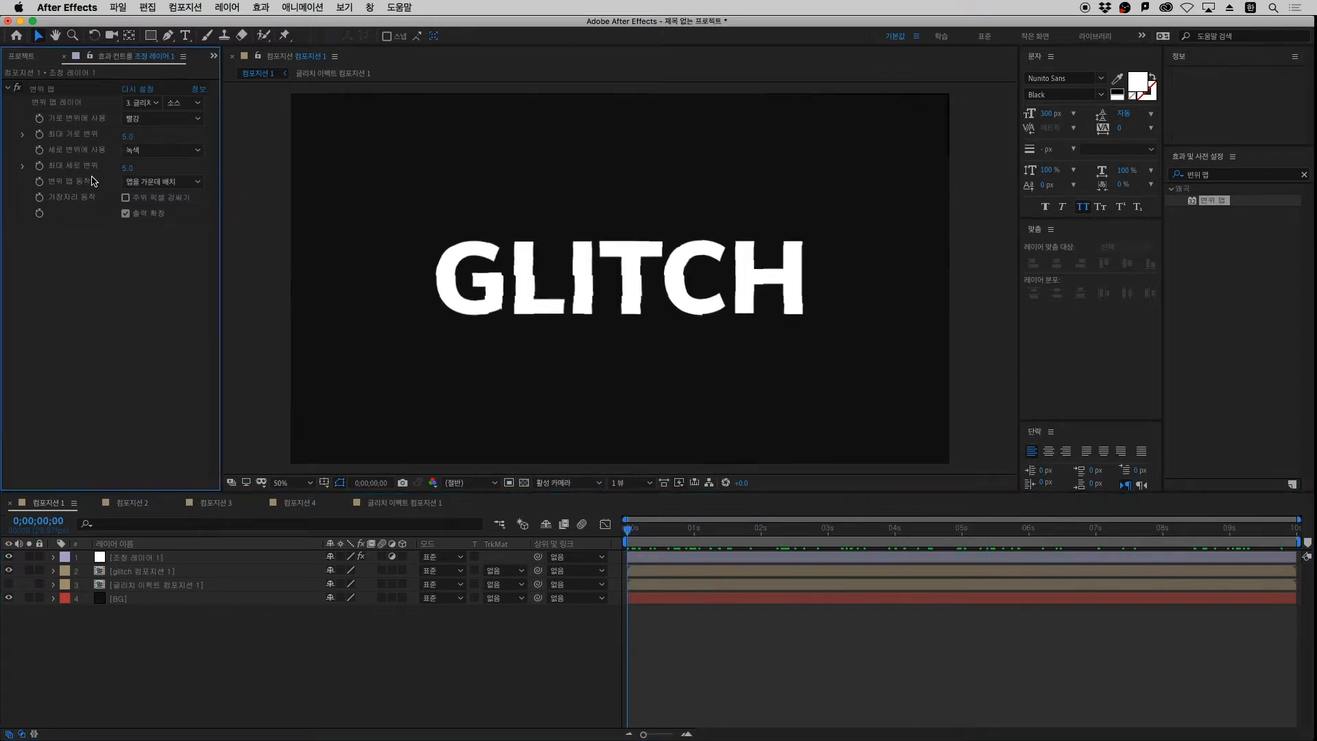
drag(128, 137, 3, 304)
key(super+z)
key(super+z)
Set the maximum horizontal displacement to 223 and the maximum vertical displacement to -16, and preview the glitch
drag(132, 140, 295, 198)
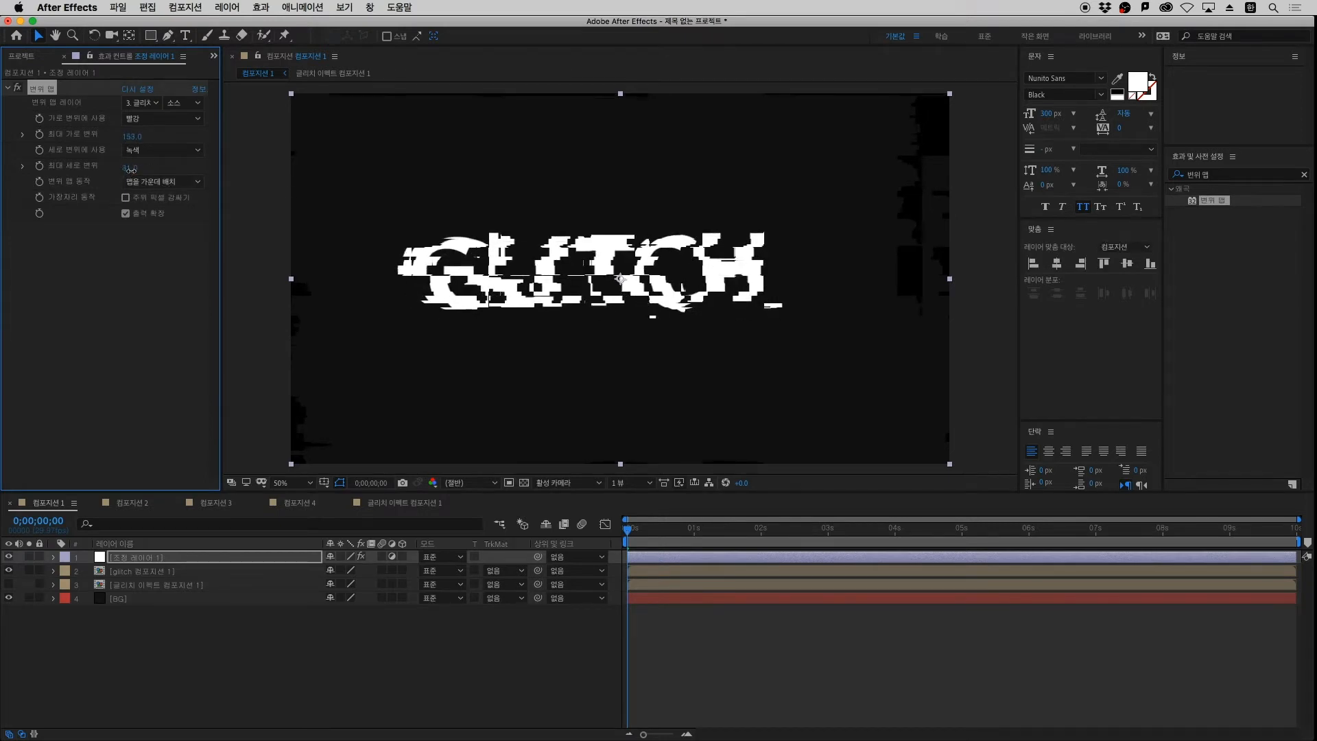
drag(130, 170, 184, 141)
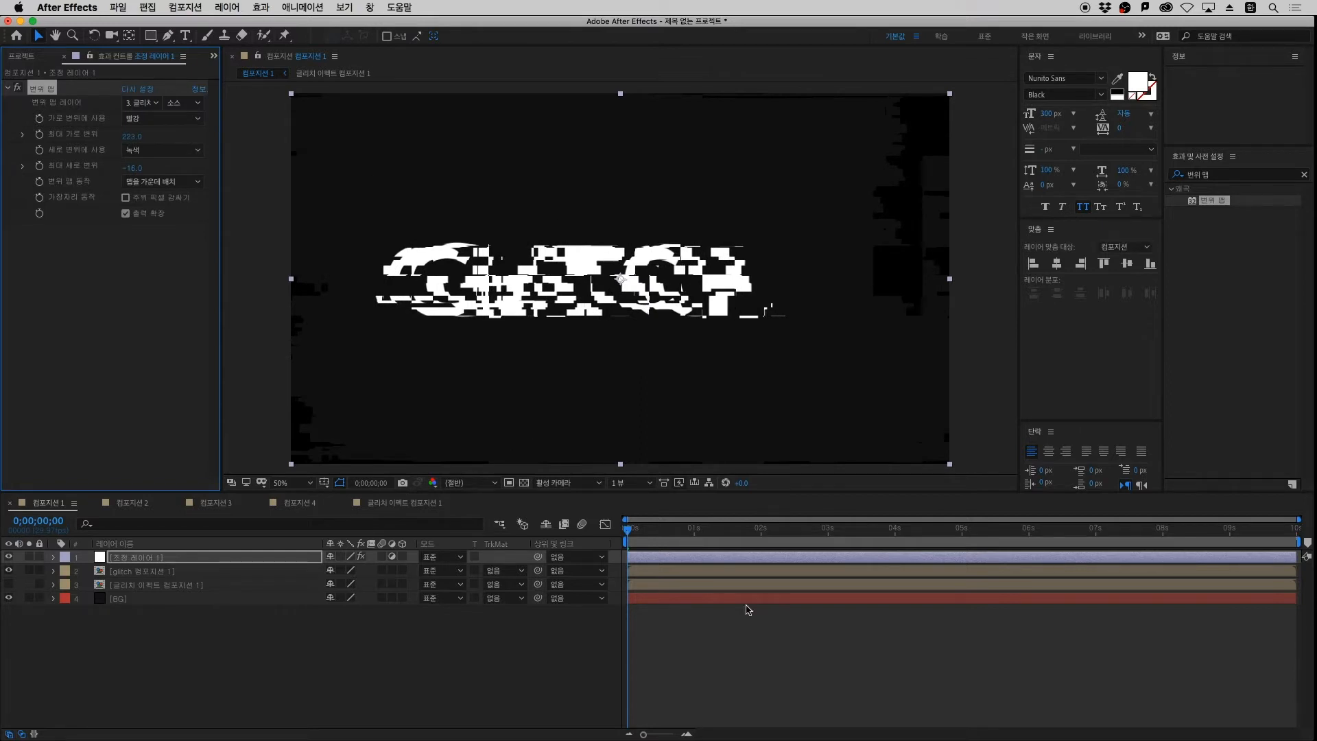
click(782, 657)
key(space)
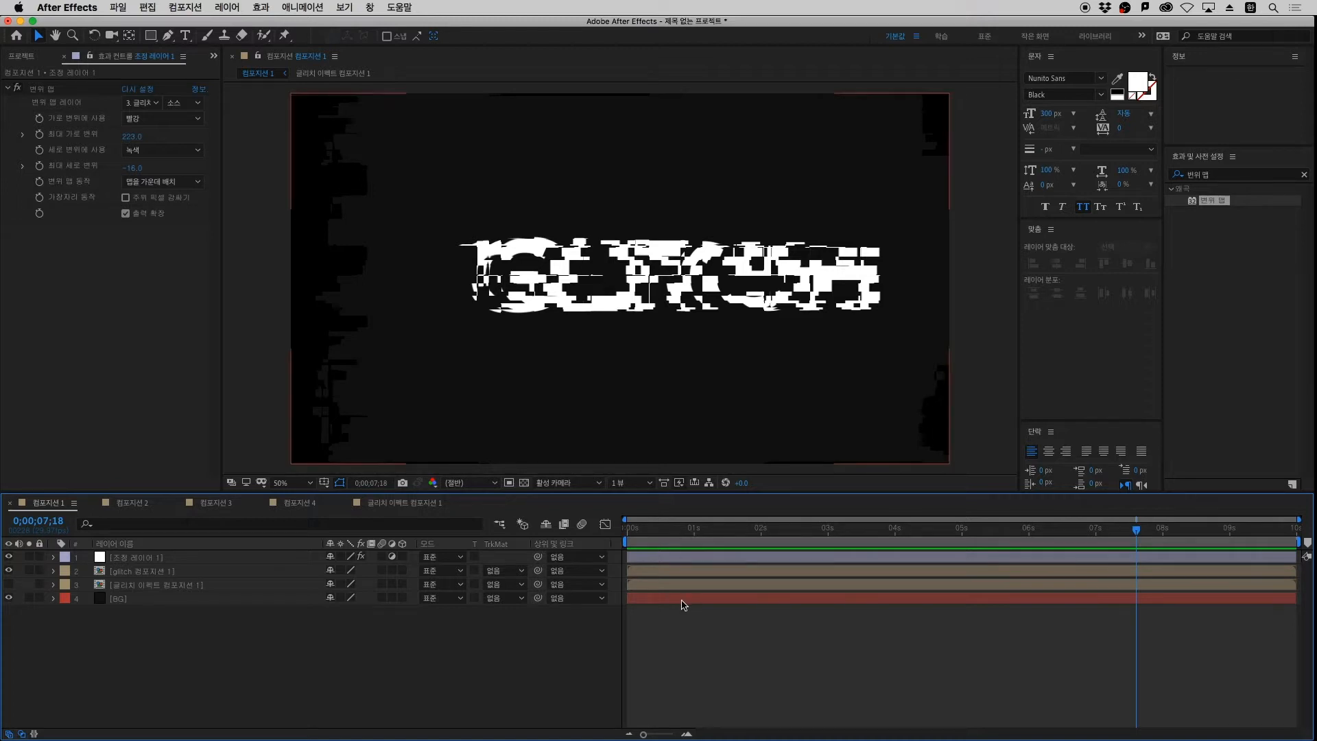
Split the adjustment layer at 0;00;01;00 and again at 0;00;01;05
mouse_move(694, 532)
mouse_down()
mouse_move(629, 547)
mouse_move(779, 541)
mouse_move(670, 543)
mouse_move(697, 549)
mouse_up()
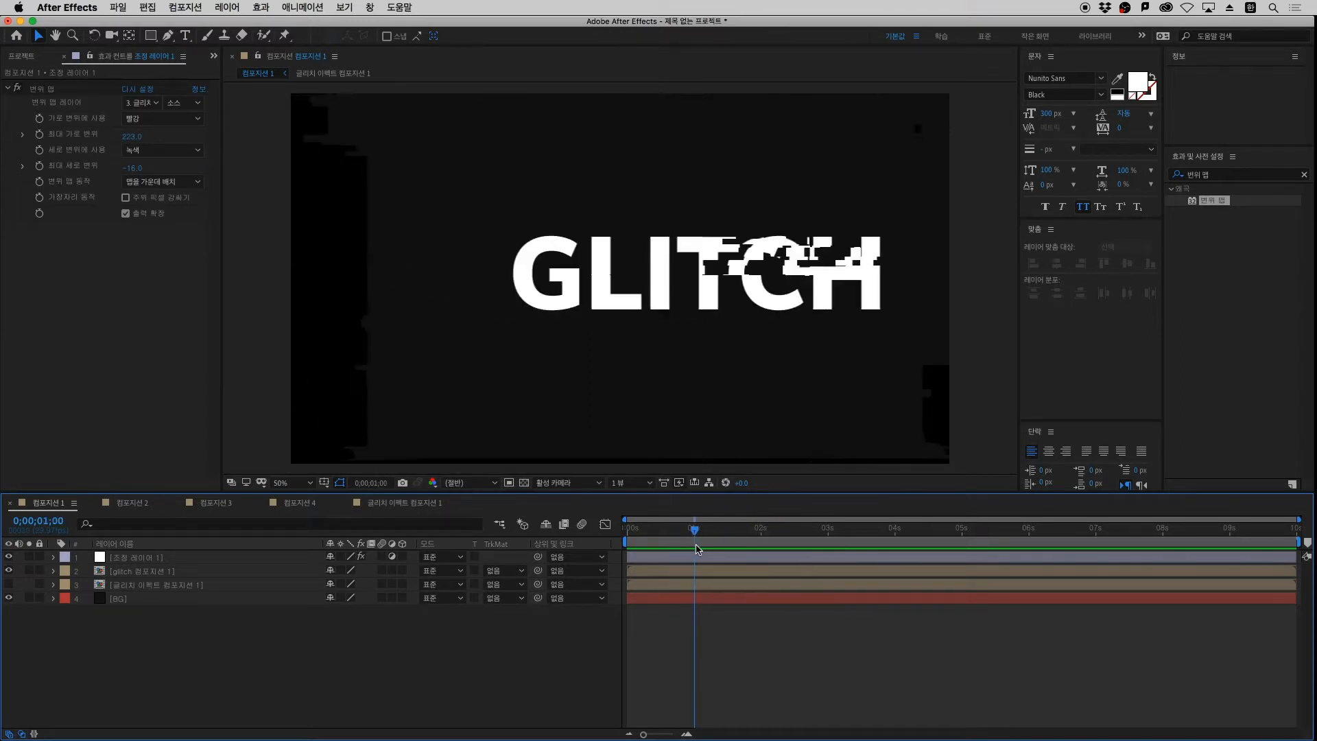
click(290, 557)
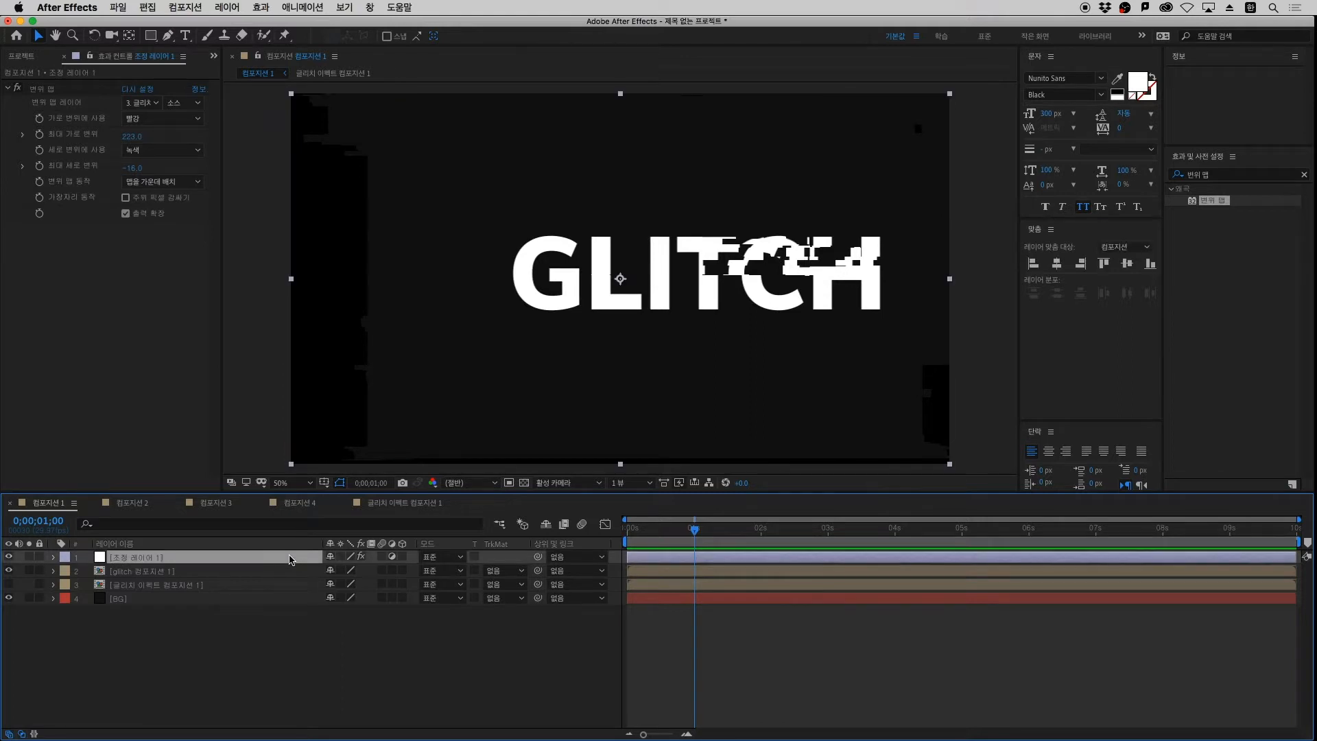
key(super+shift+d)
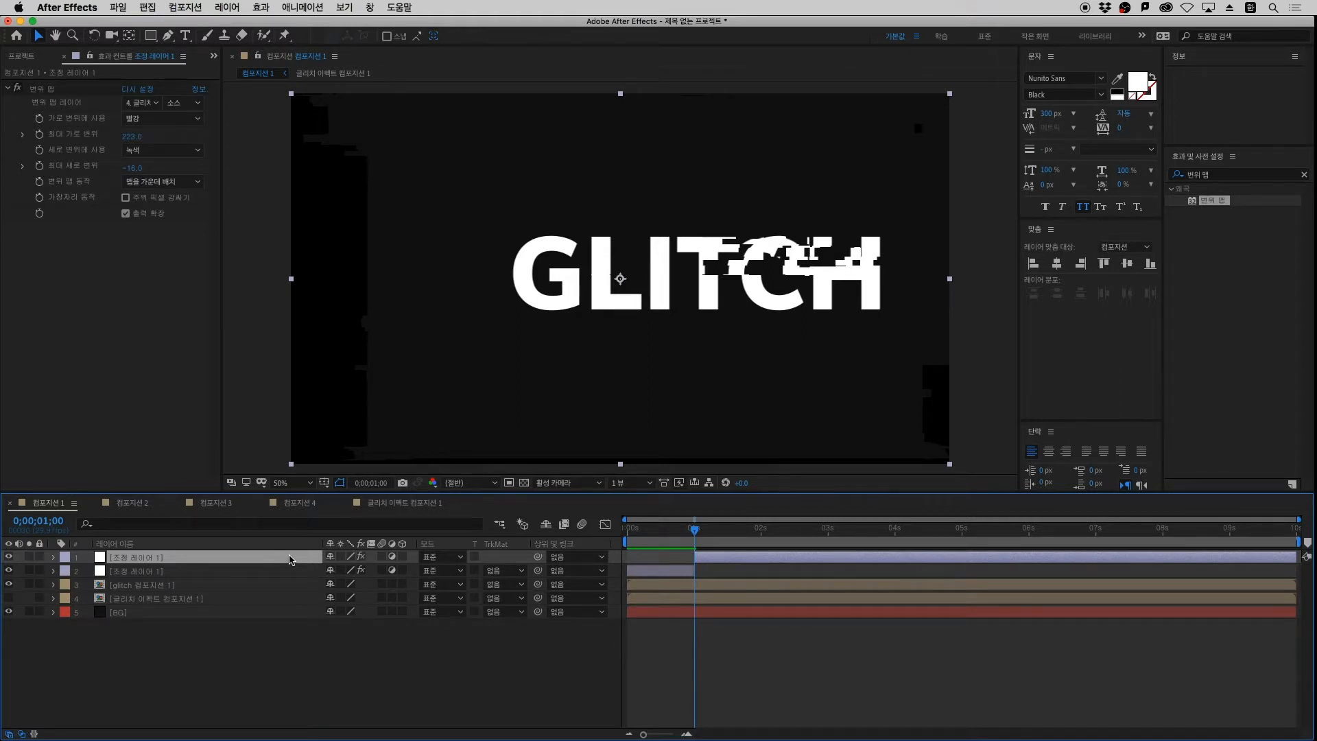
key(space)
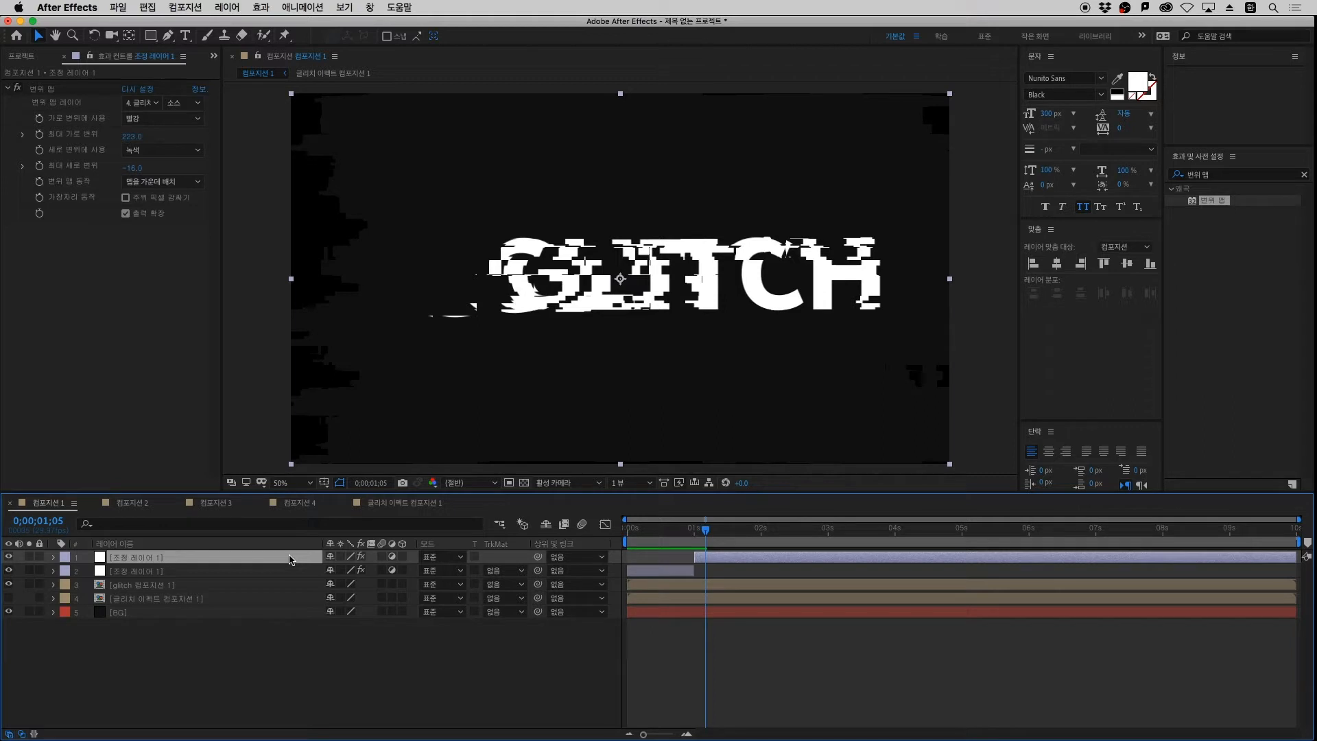
key(super+shift+d)
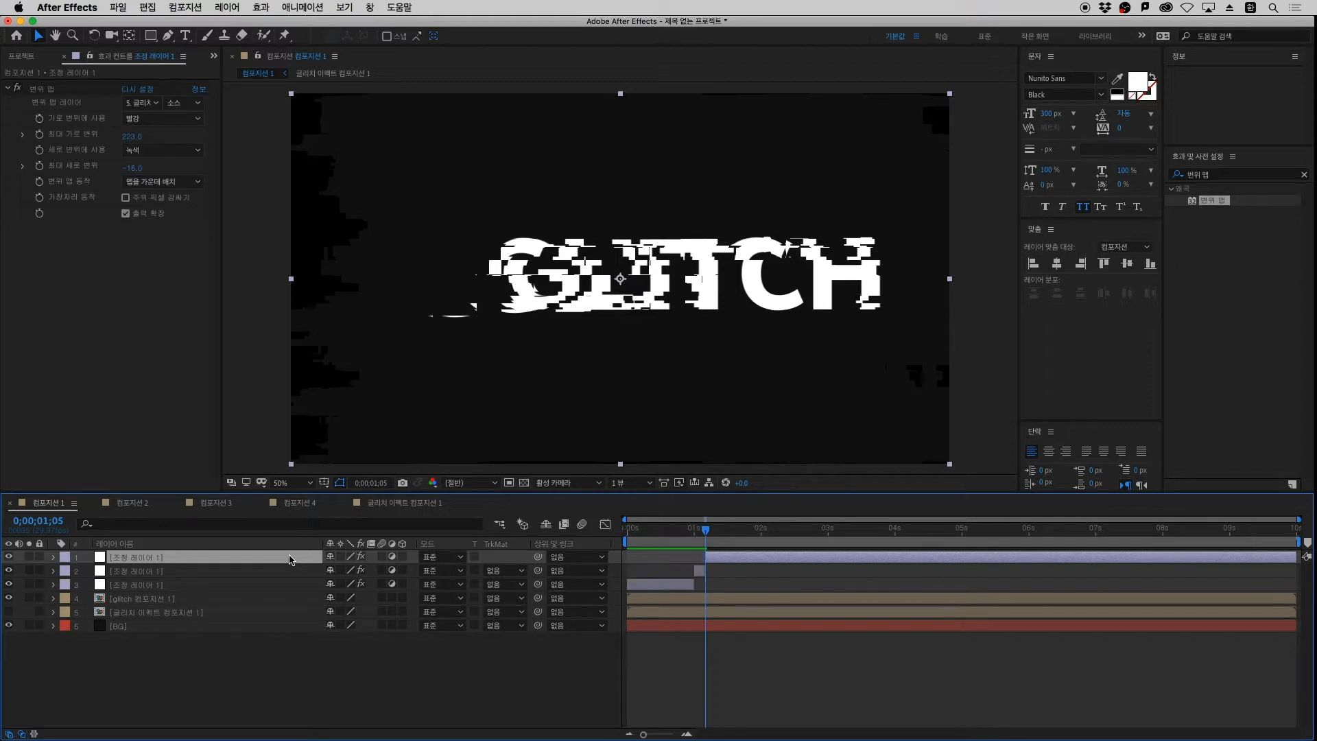
Delete the adjustment layer pieces before 0;00;01;00 and after 0;00;01;05, keeping only the short middle segment
super+click(143, 585)
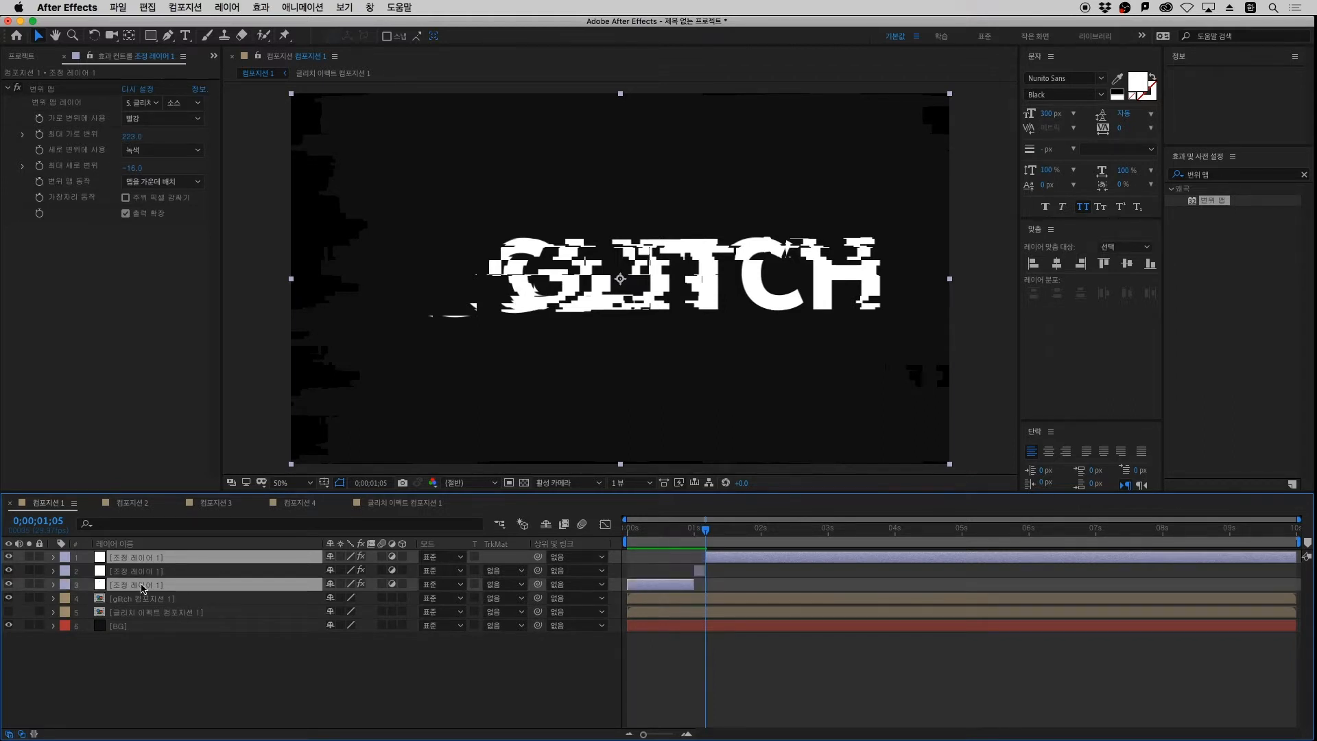
key(Delete)
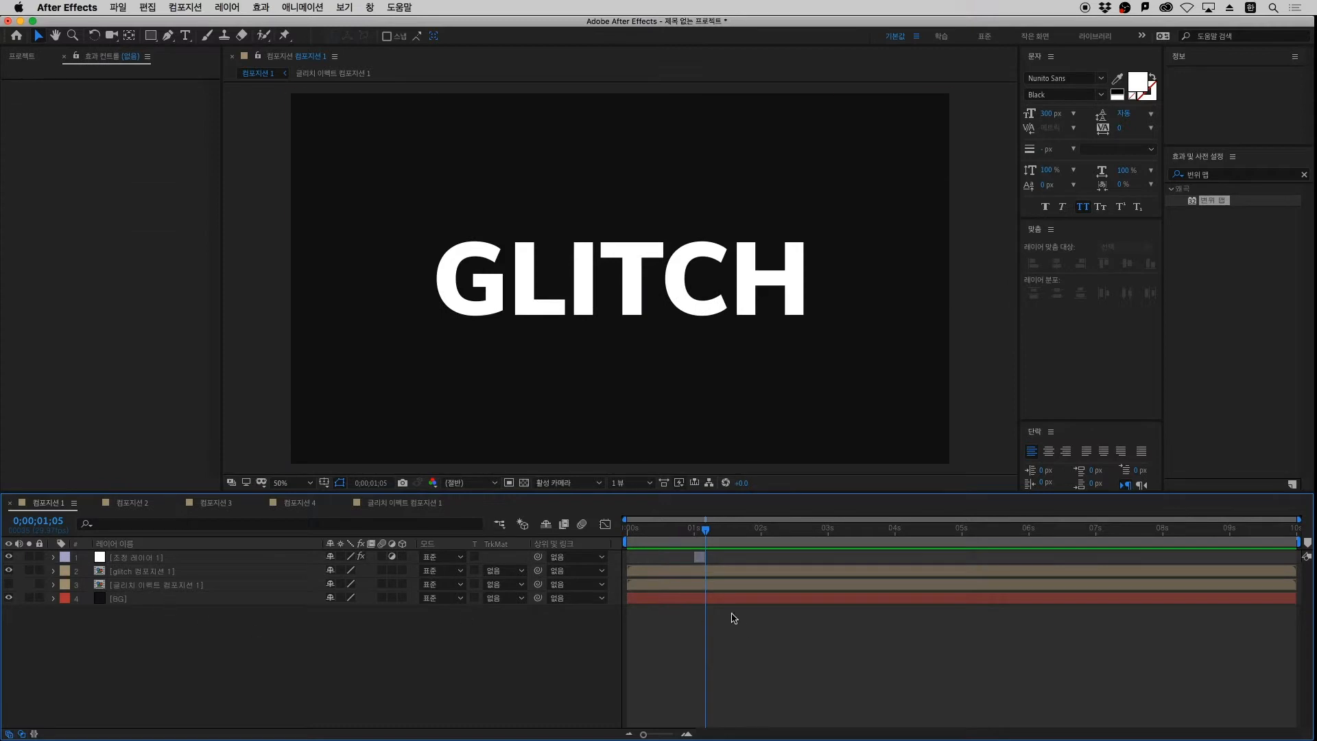
key(equal)
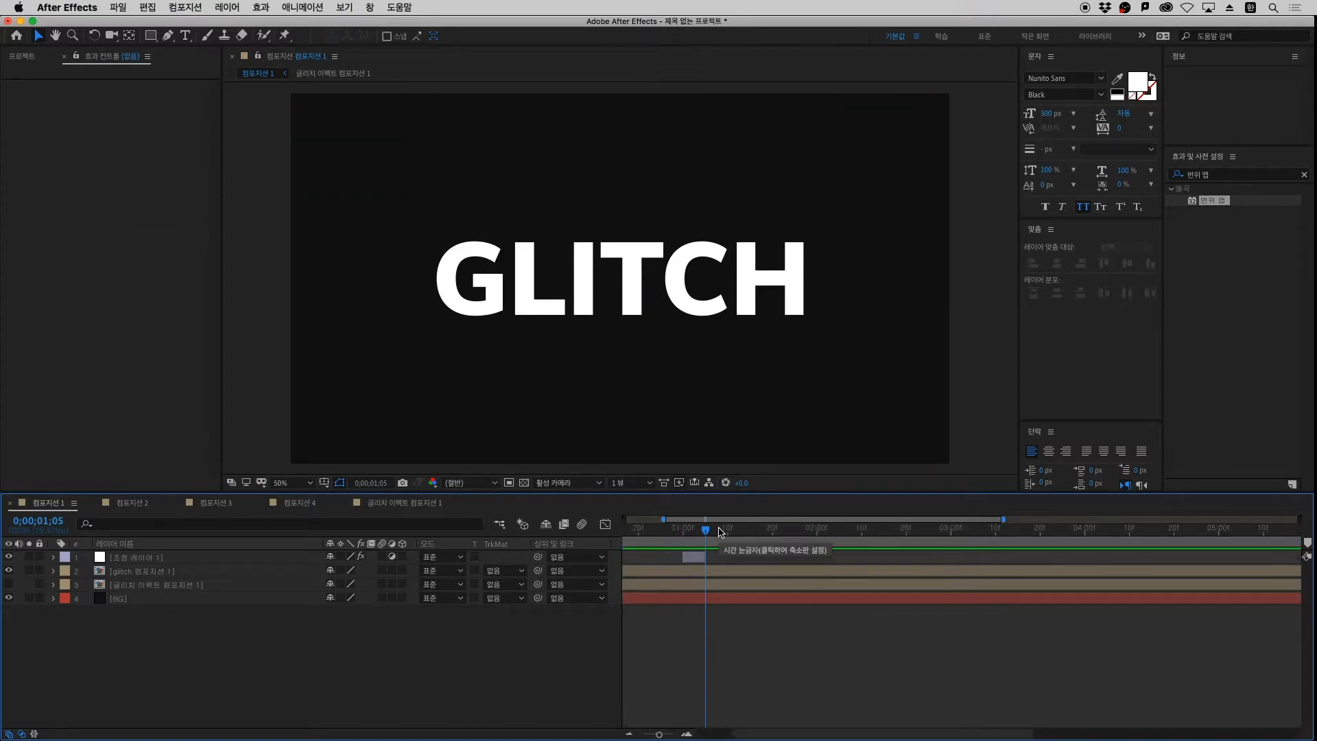
Preview the composition from the start and scrub to the short glitch segment near 0;00;01;01
drag(719, 532, 576, 539)
key(minus)
key(space)
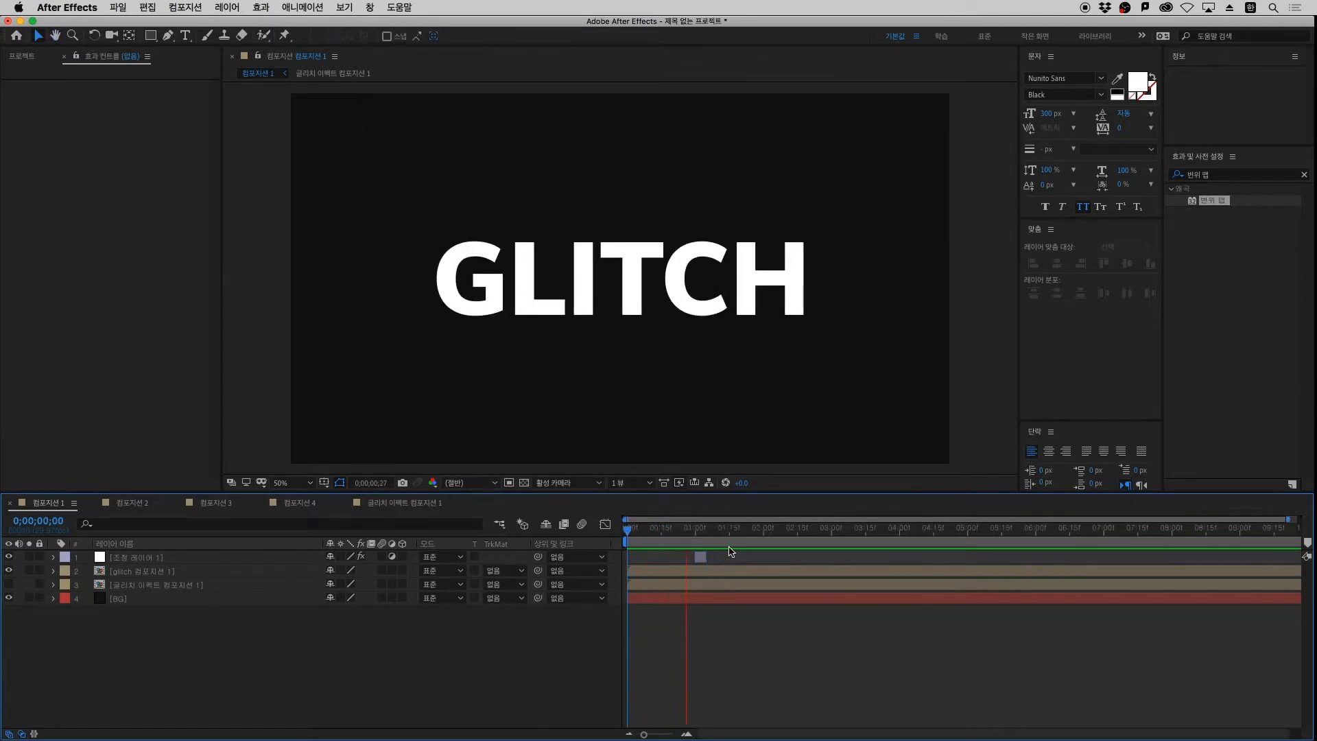
drag(711, 538, 698, 580)
Duplicate the short adjustment layer segment and move the copy along the timeline to start at 0;00;02;00
click(185, 556)
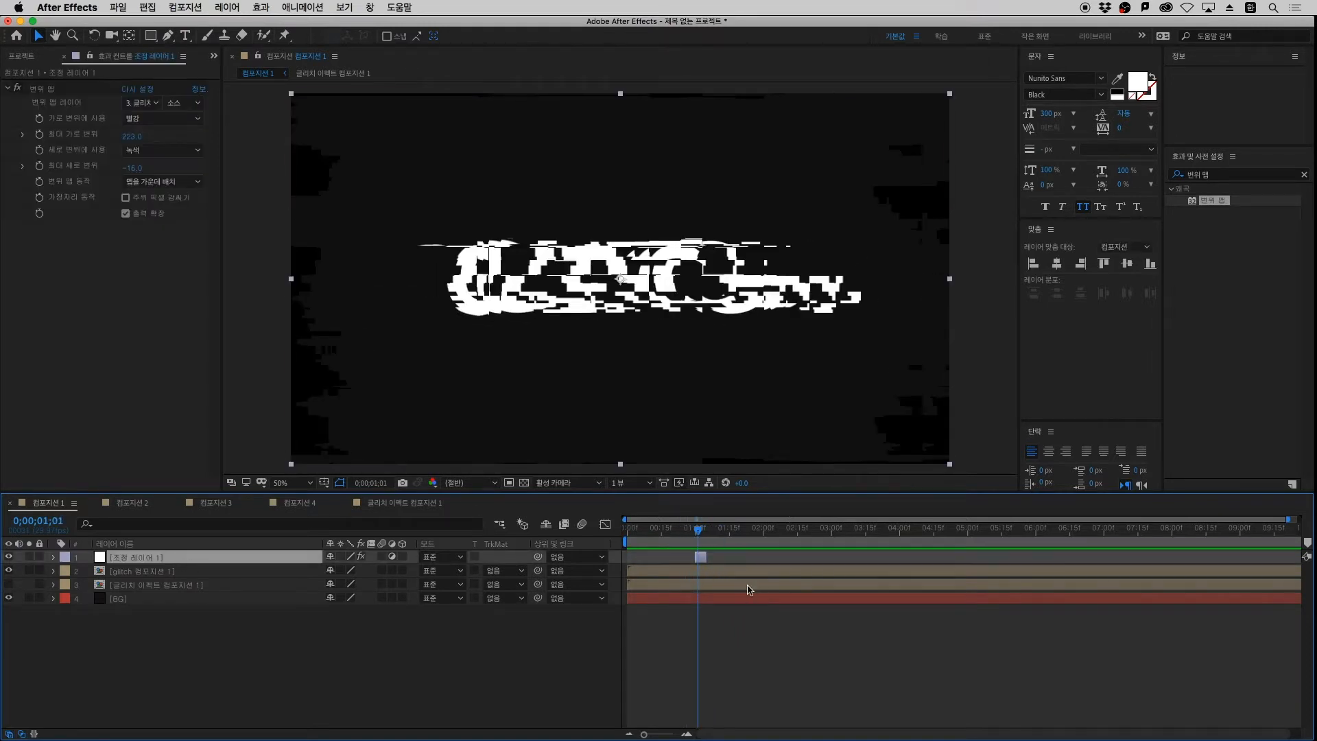
key(super+d)
click(766, 533)
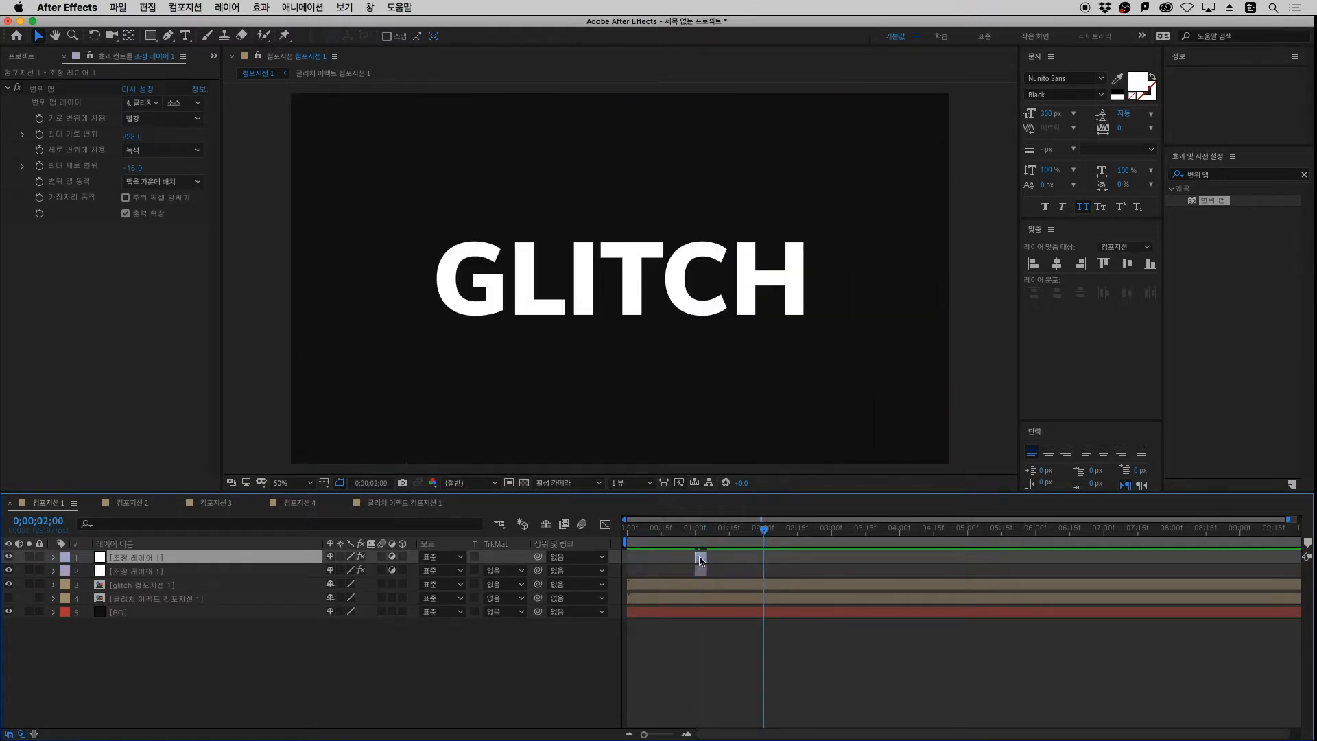
drag(700, 560, 772, 566)
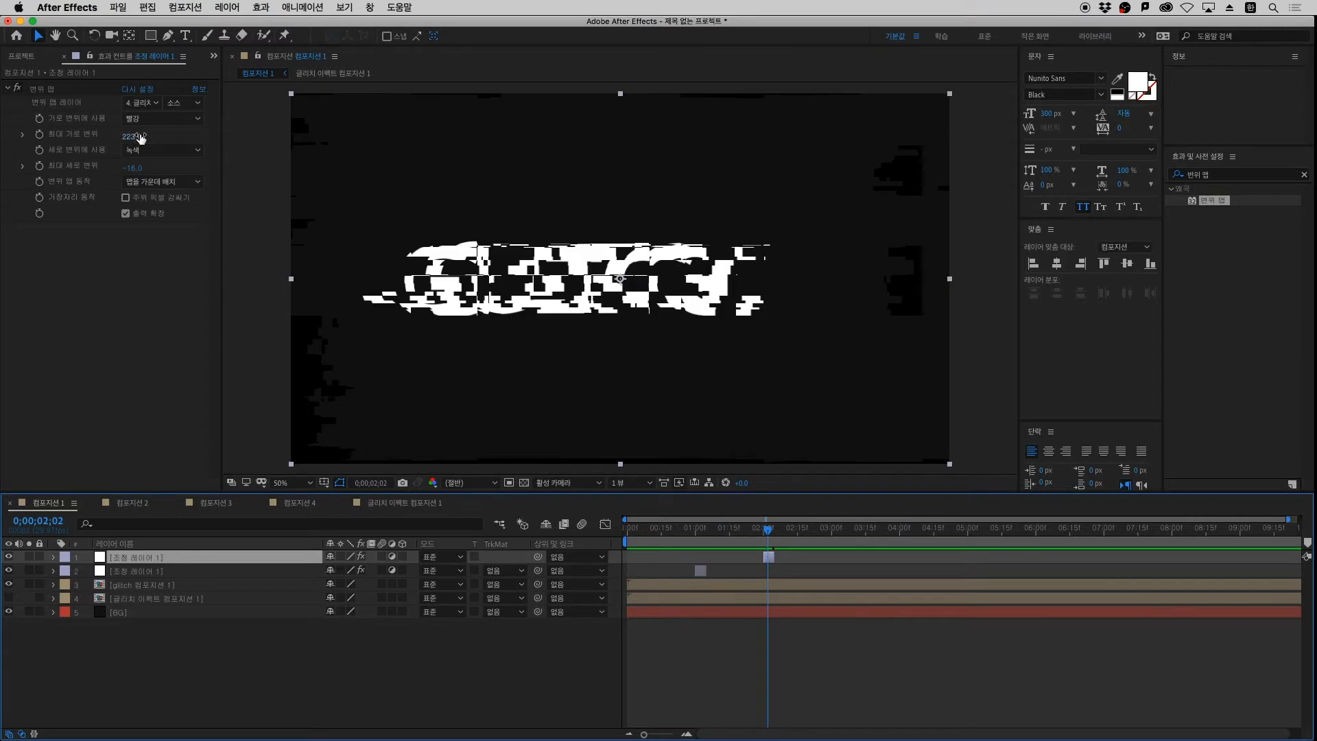
Set the copied segment's maximum horizontal displacement to -297 and maximum vertical displacement to 146
drag(132, 137, 1, 186)
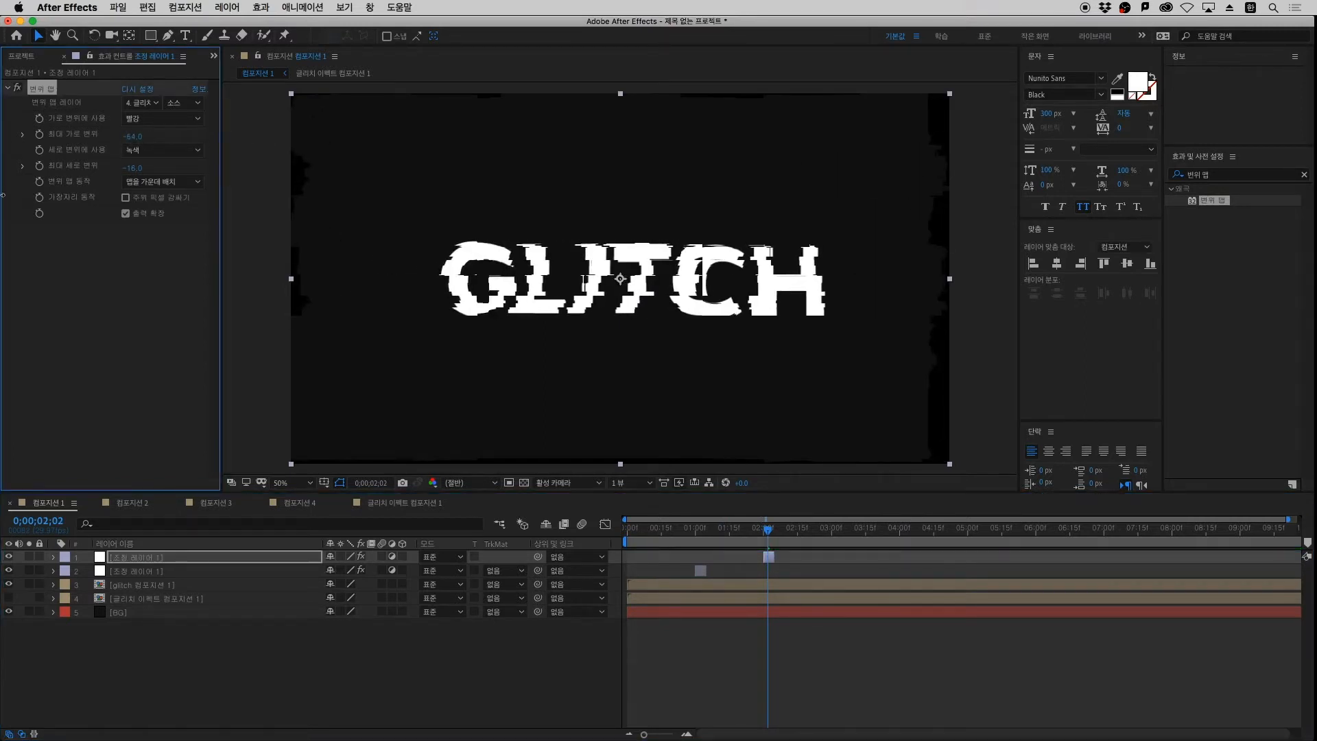
drag(135, 137, 1, 151)
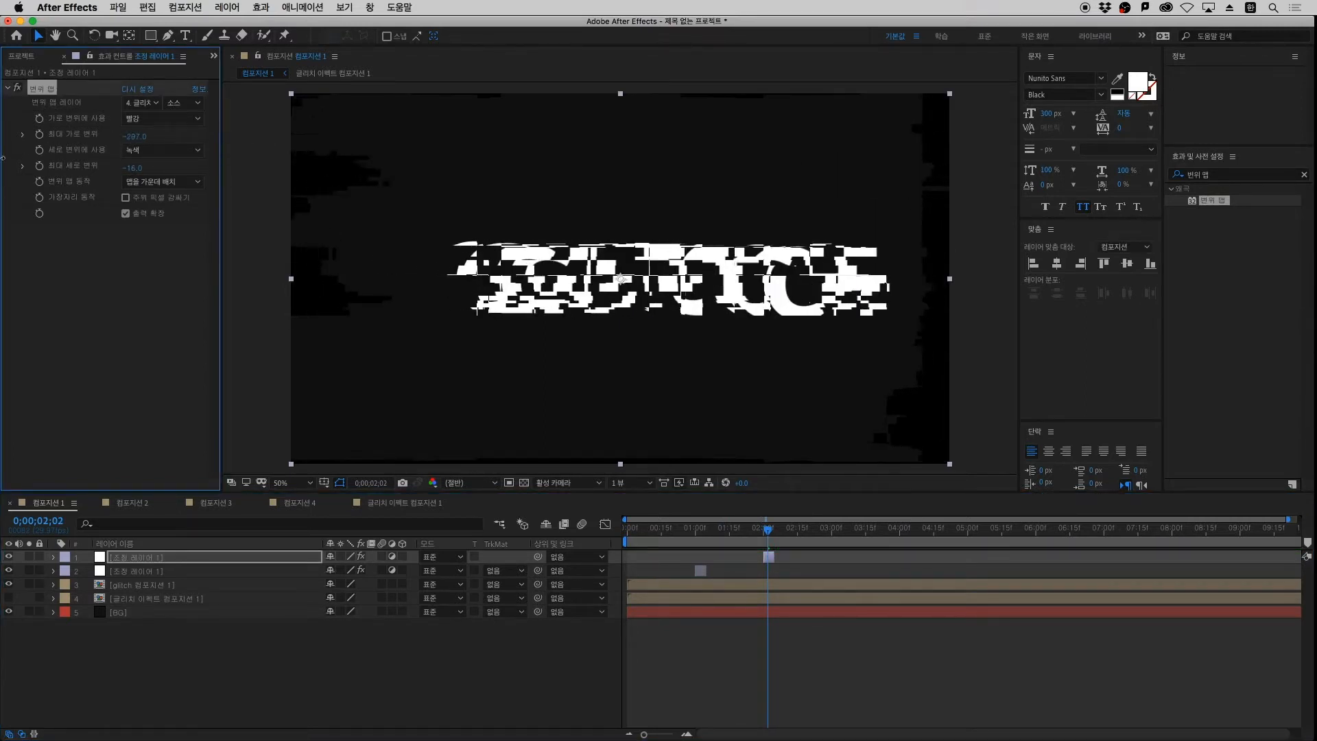
drag(141, 168, 257, 196)
click(842, 681)
Play the composition from the start to preview both glitch segments
key(=)
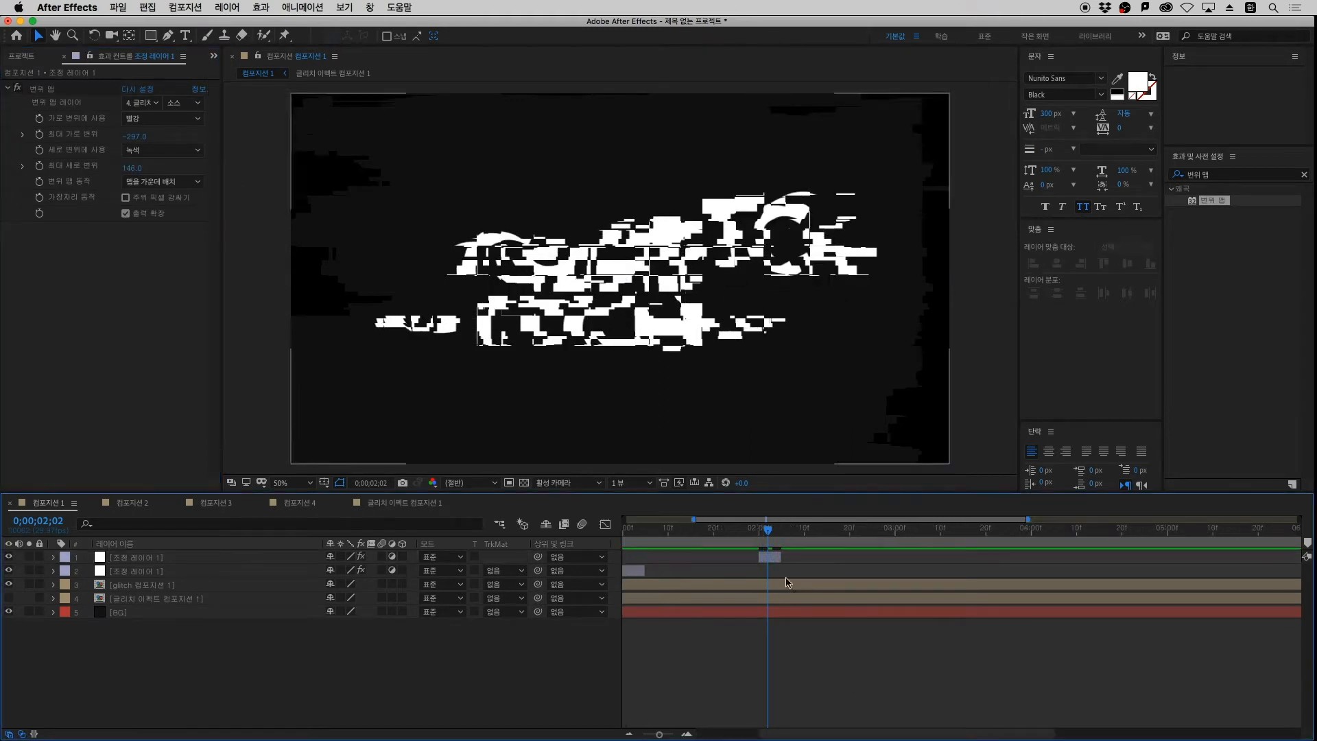
drag(767, 531, 550, 558)
key(space)
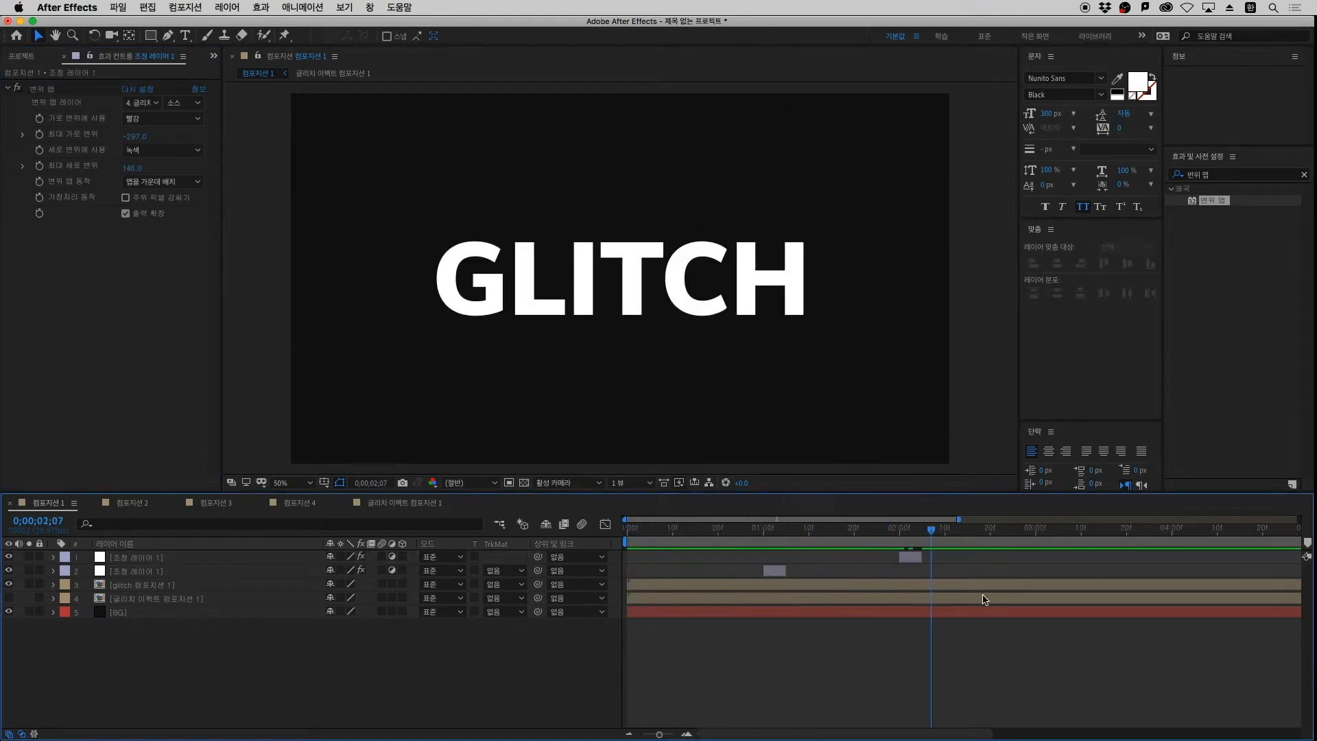
Duplicate the second adjustment layer segment and move the copy to about 0;00;04;00, placing the playhead at 0;00;04;02
click(164, 558)
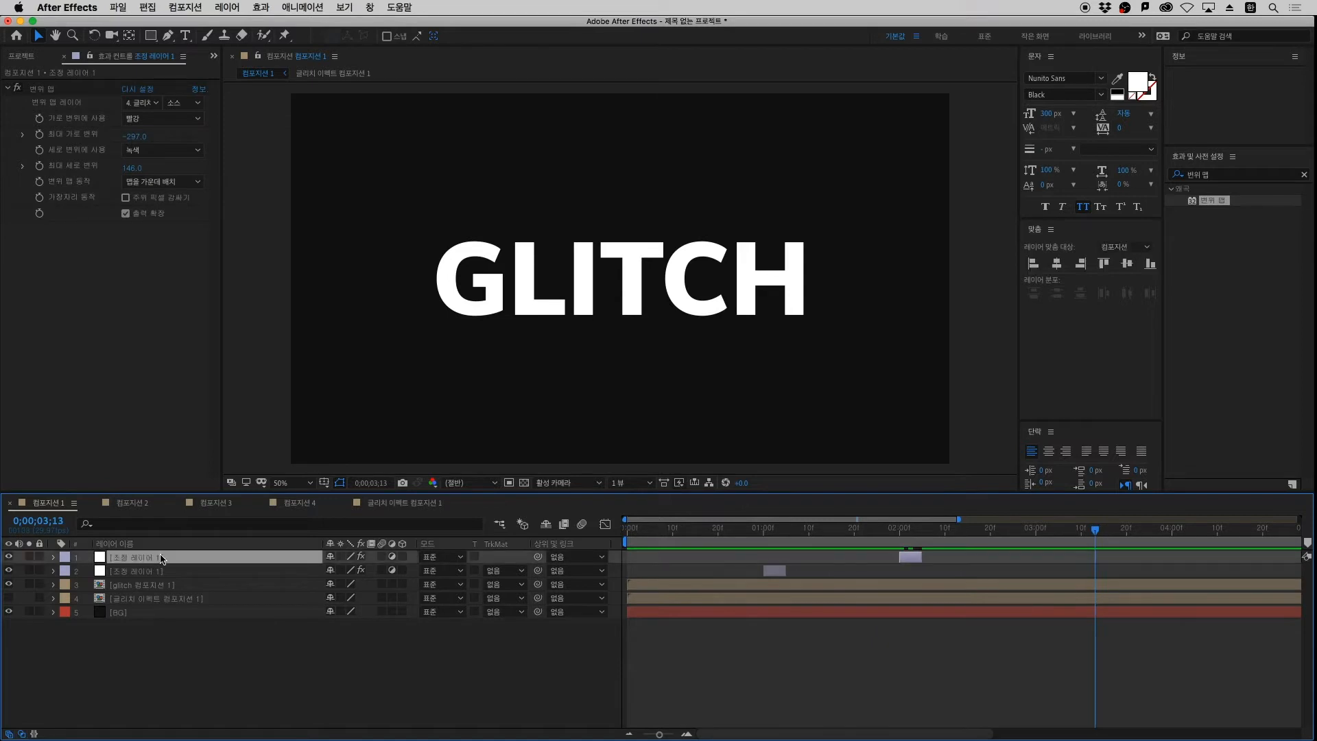
key(ctrl+d)
drag(905, 560, 1076, 582)
drag(1020, 528, 1075, 531)
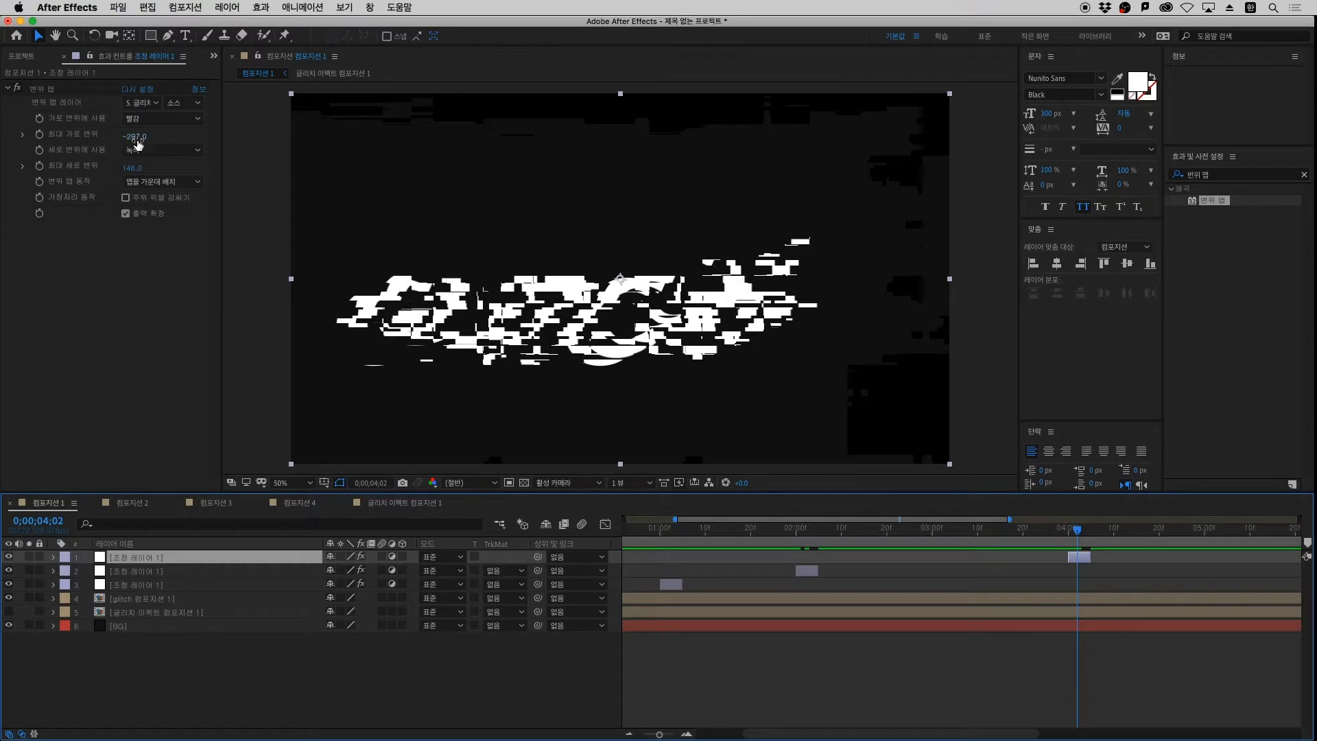
Set the third segment's maximum horizontal displacement to about 153 and vertical to about 208, and scrub through all three glitches
drag(138, 144, 893, 623)
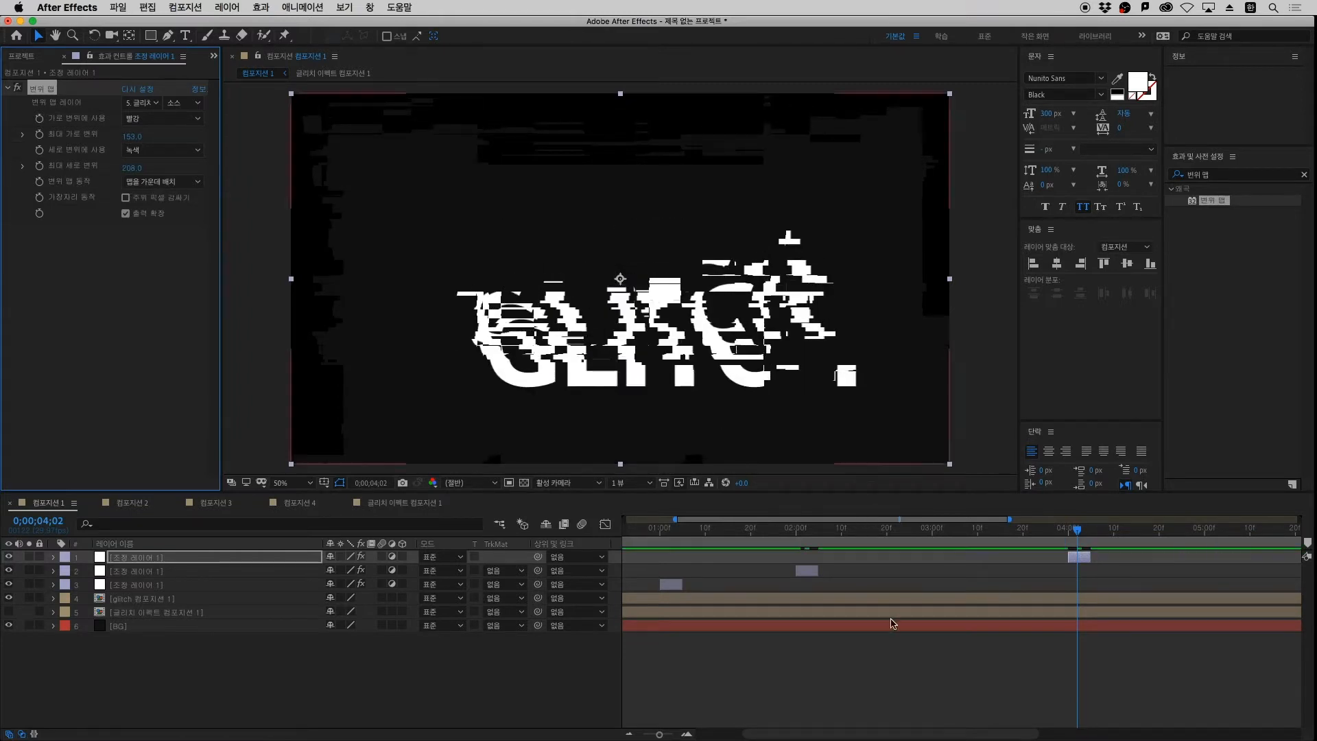
key(minus)
key(minus)
click(899, 654)
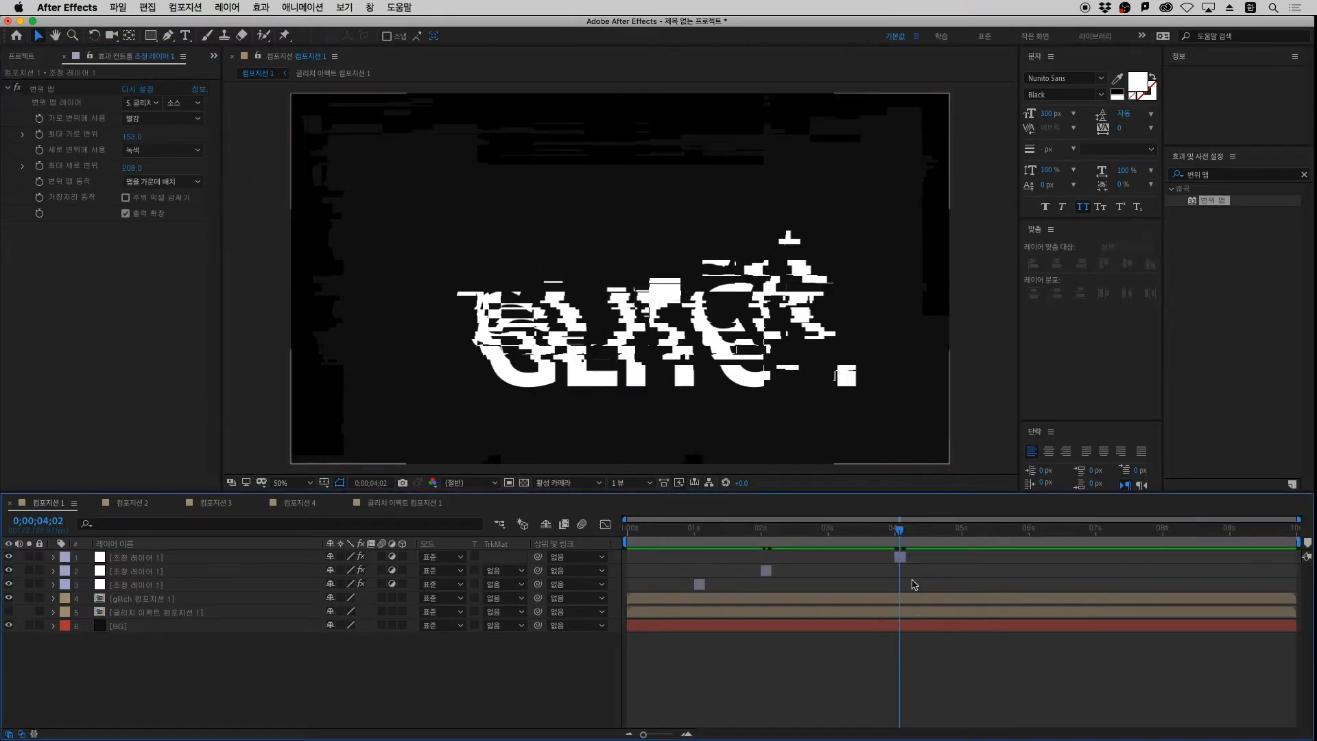
click(696, 538)
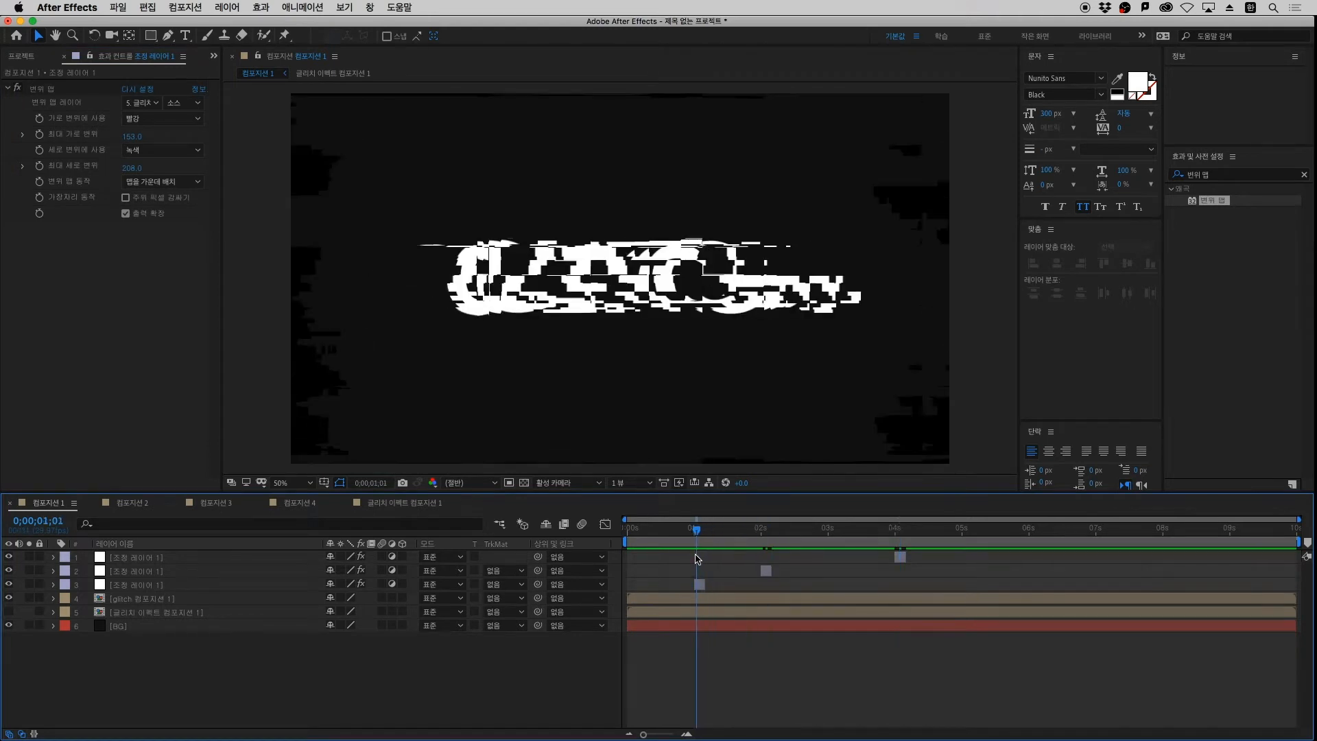
drag(696, 557, 928, 598)
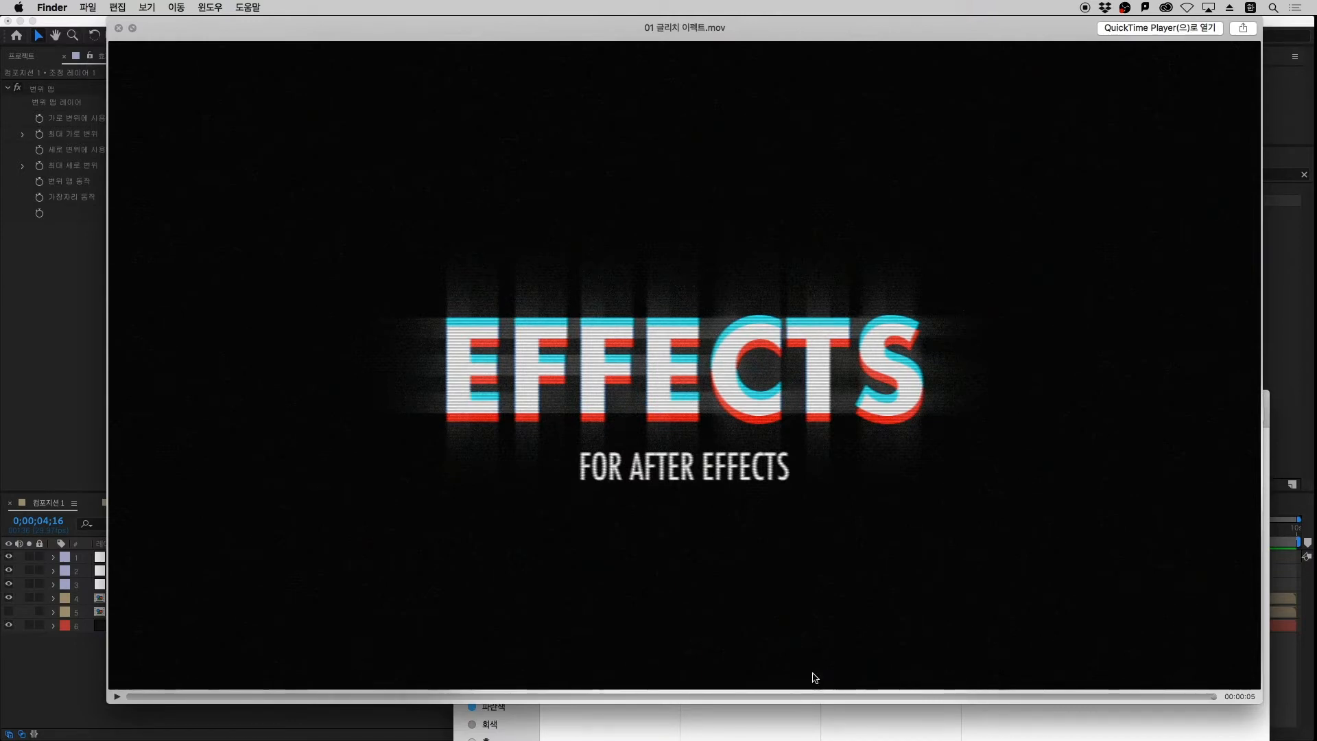
Scrub through the reference video 01 글리치 이펙트.mov in the Finder preview and return to After Effects
drag(789, 694, 933, 714)
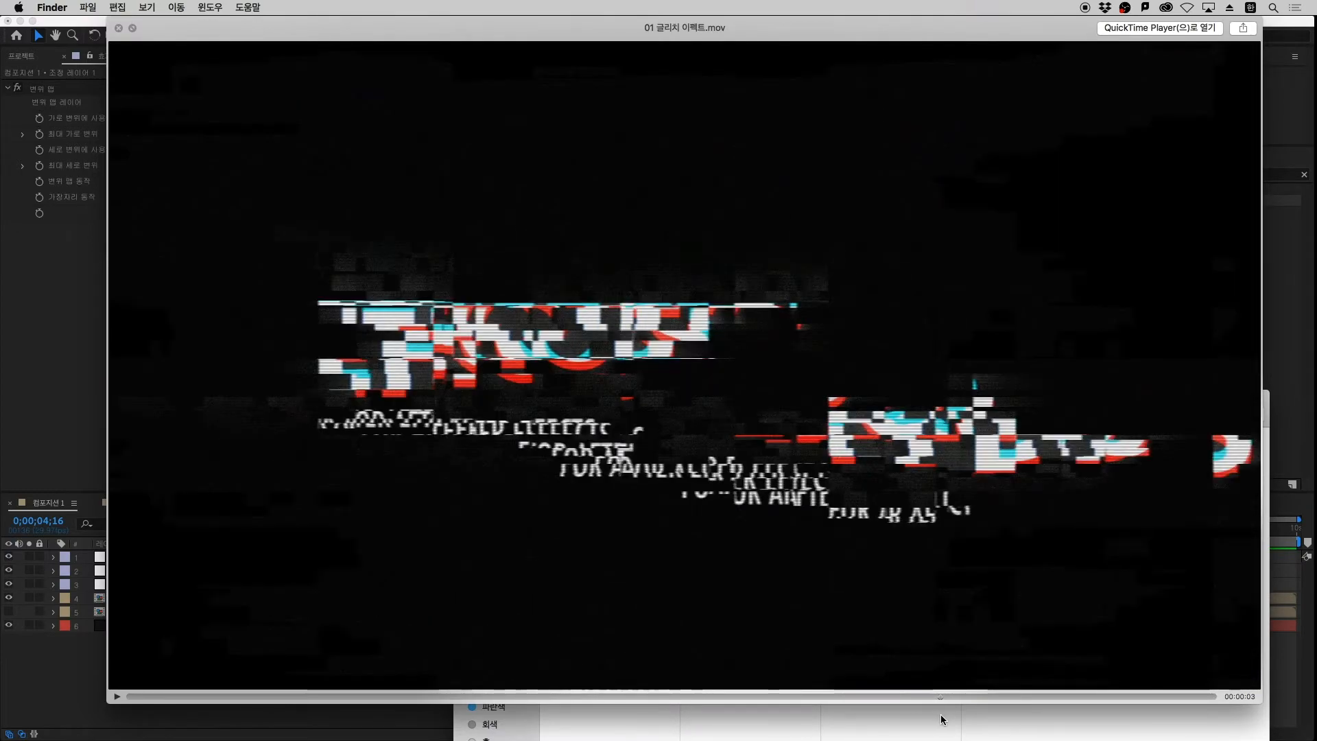
click(274, 716)
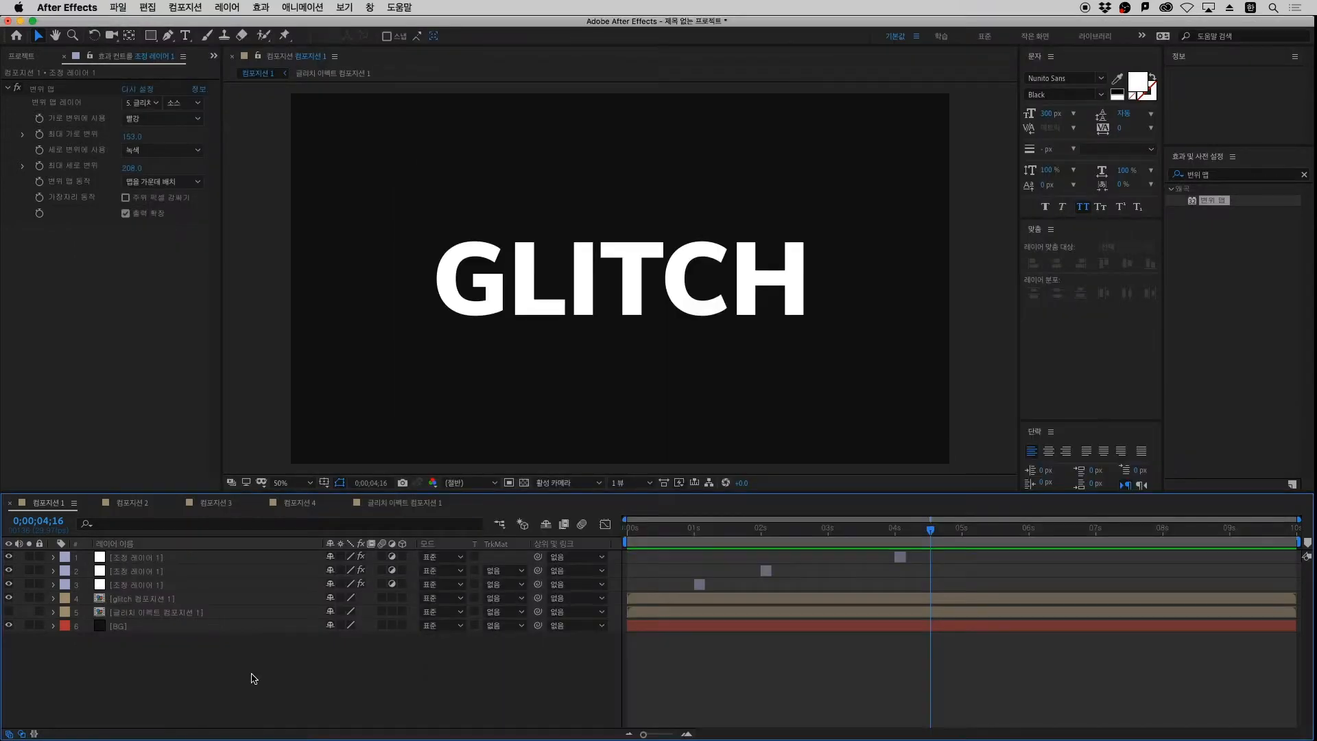
Find the CC Cross Blur effect by searching for "cross" and apply it to the glitch 컴포지션 1 layer
click(143, 601)
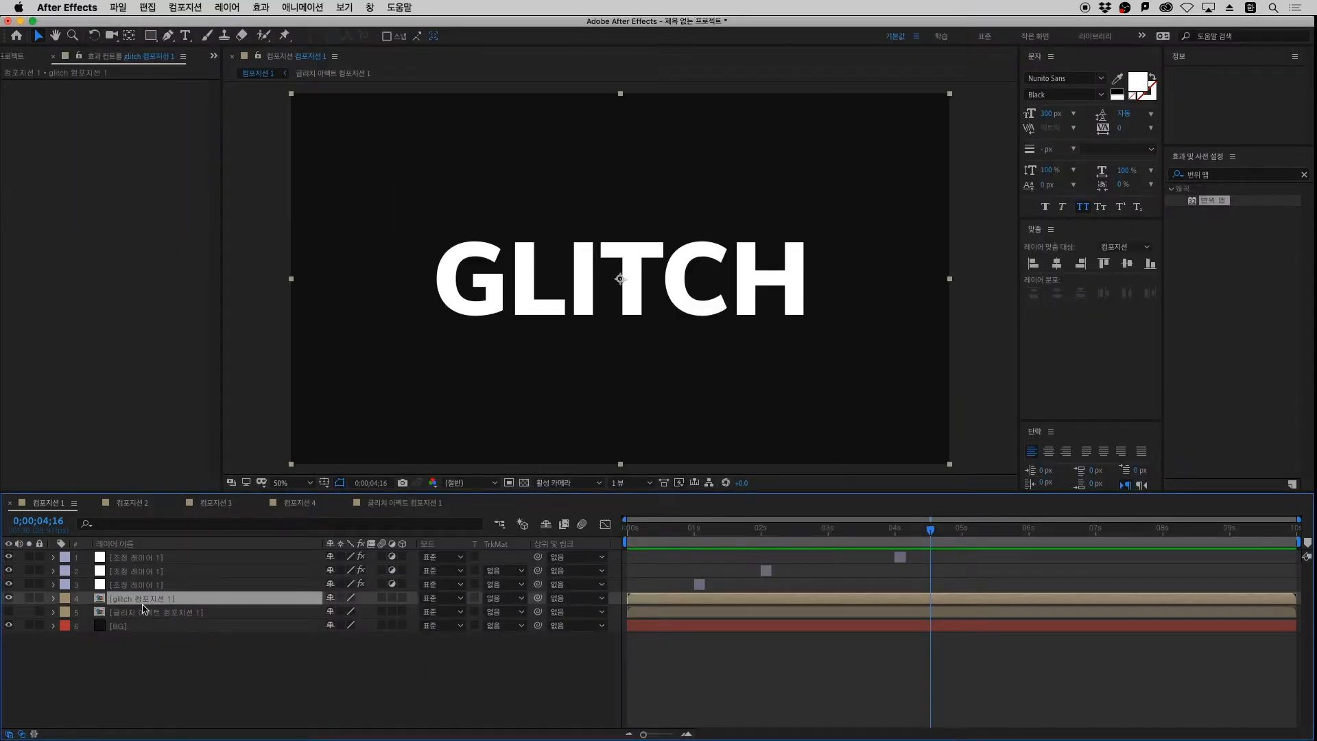
click(8, 598)
click(9, 598)
drag(1231, 176, 1128, 156)
key(BackSpace)
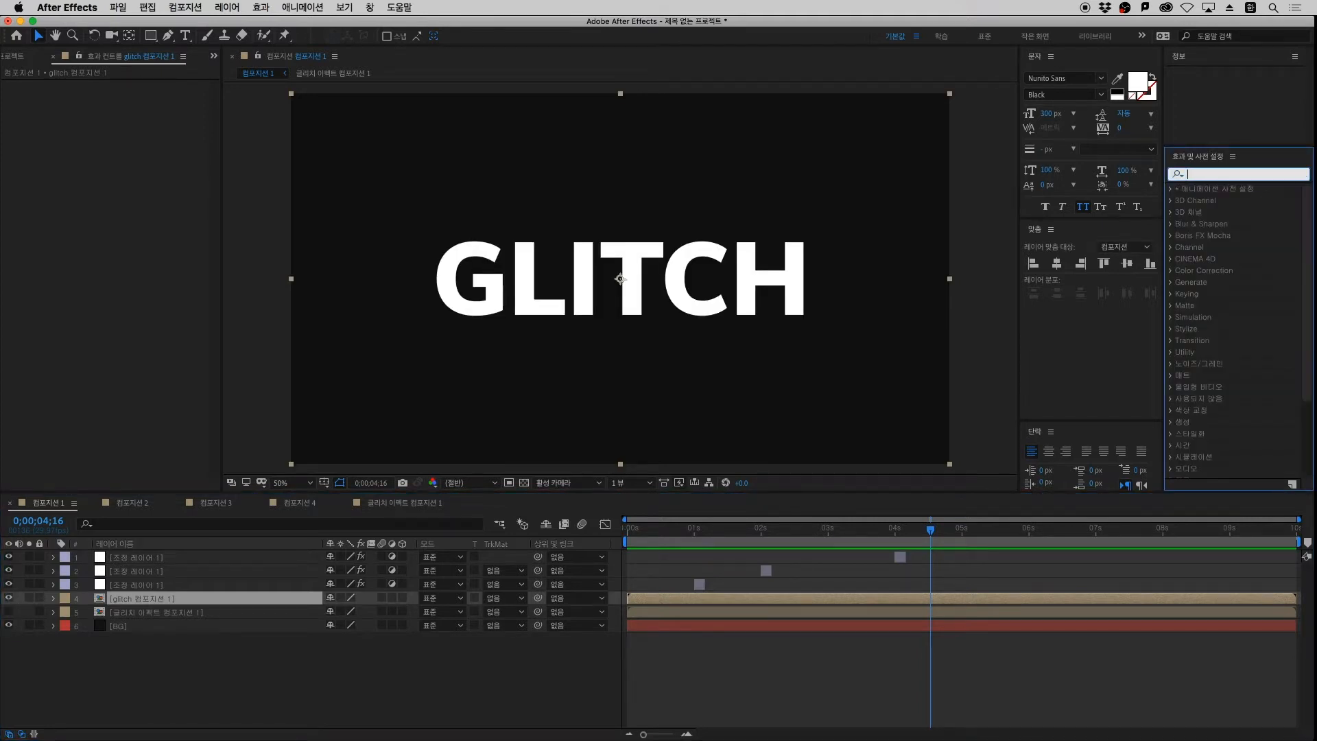
text(ㅊ)
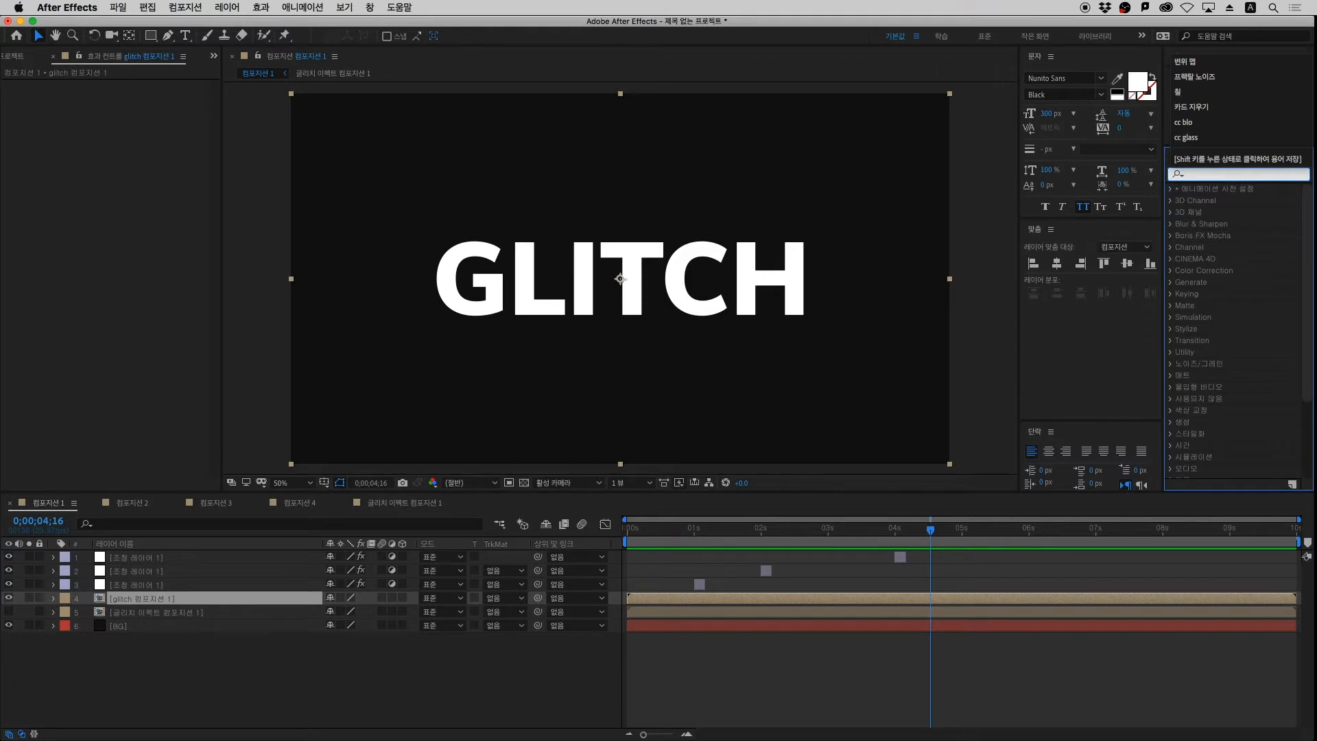
text(cross)
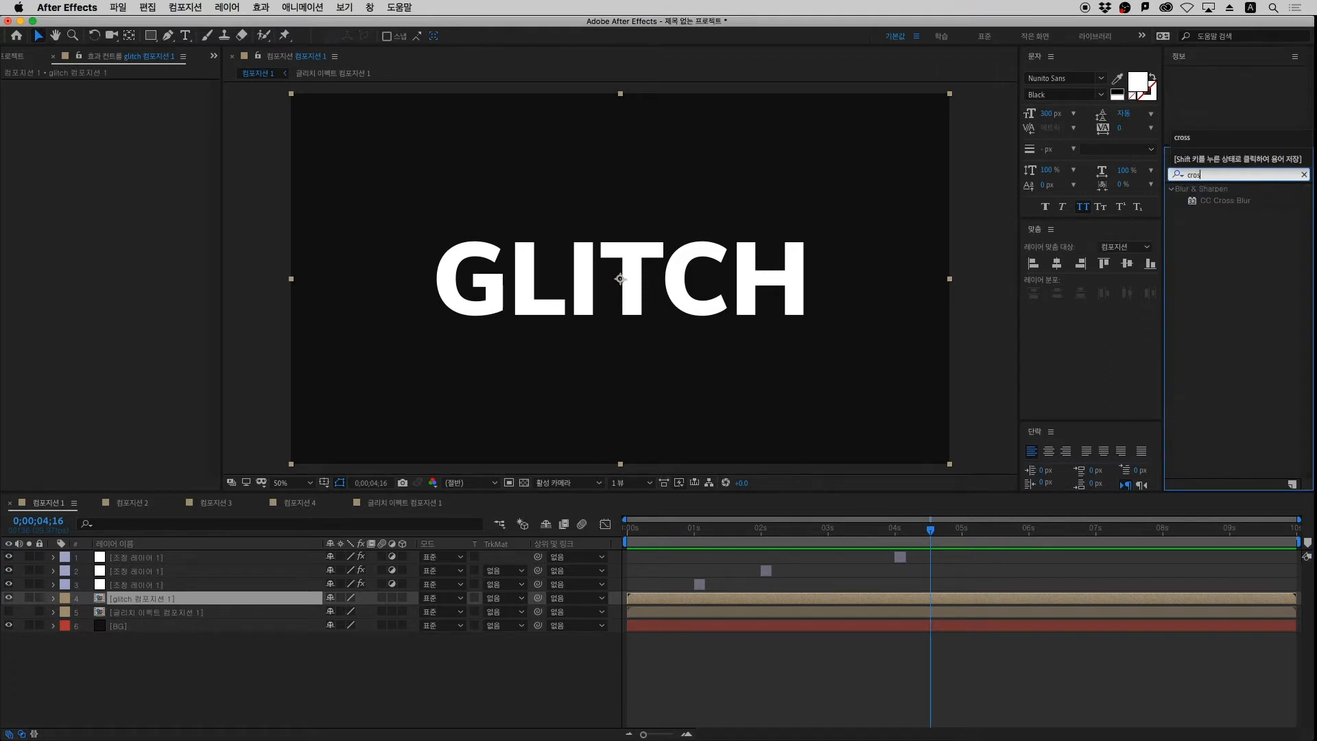
click(1214, 203)
drag(1205, 208, 135, 602)
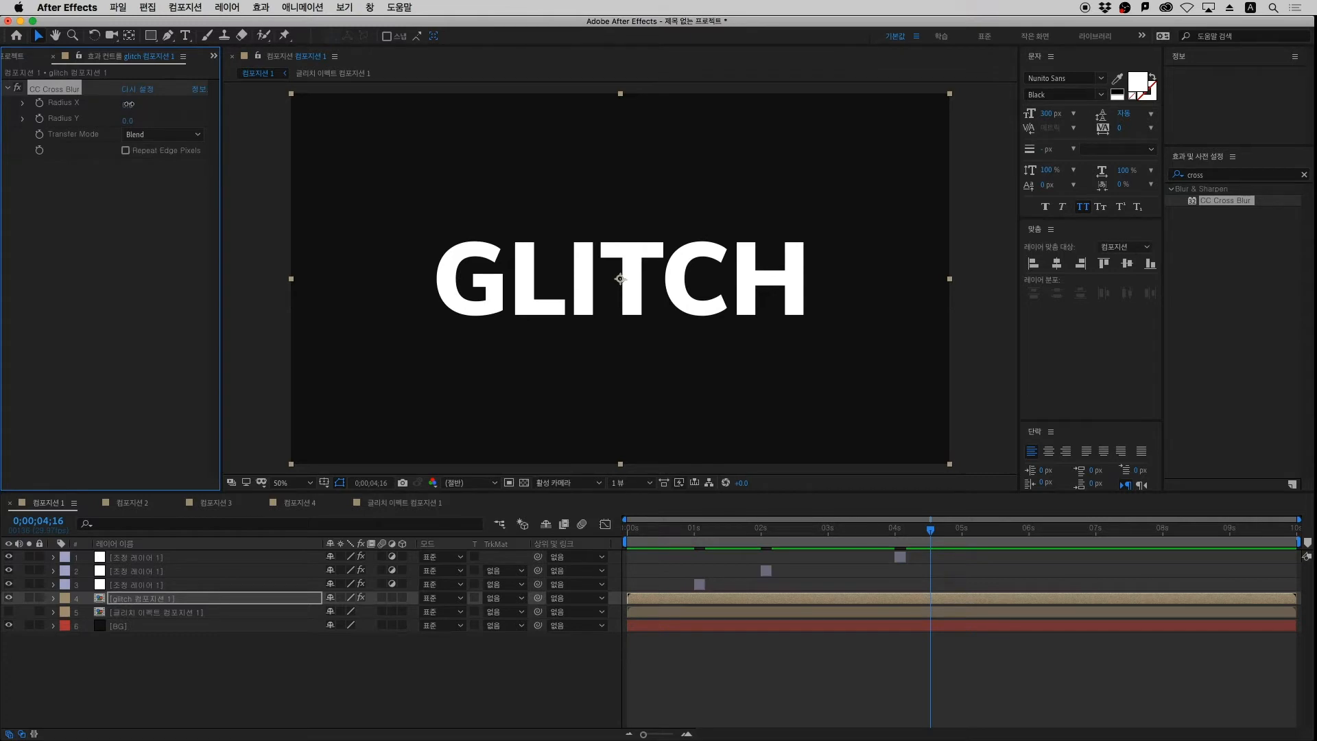
Try out different Radius X and Radius Y values on the CC Cross Blur and undo each one
drag(129, 105, 266, 104)
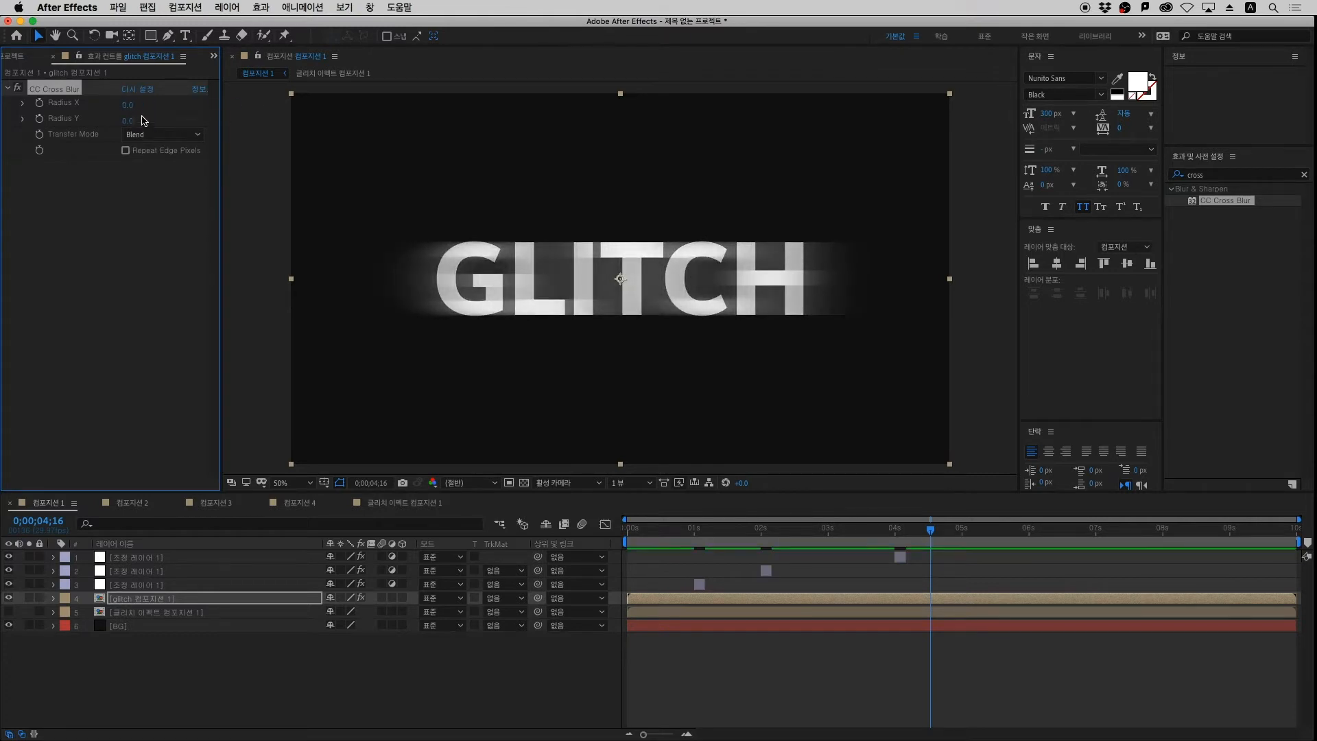
key(super+z)
drag(127, 121, 227, 123)
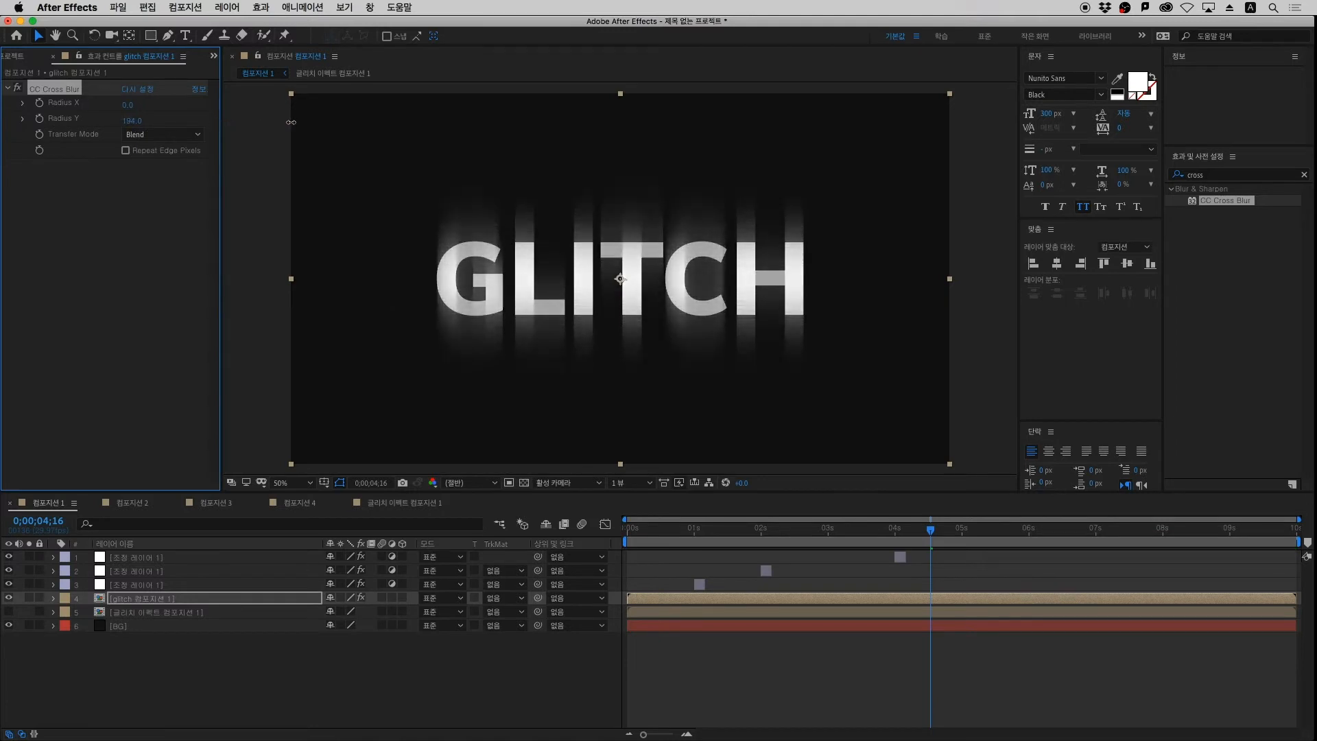
key(super+z)
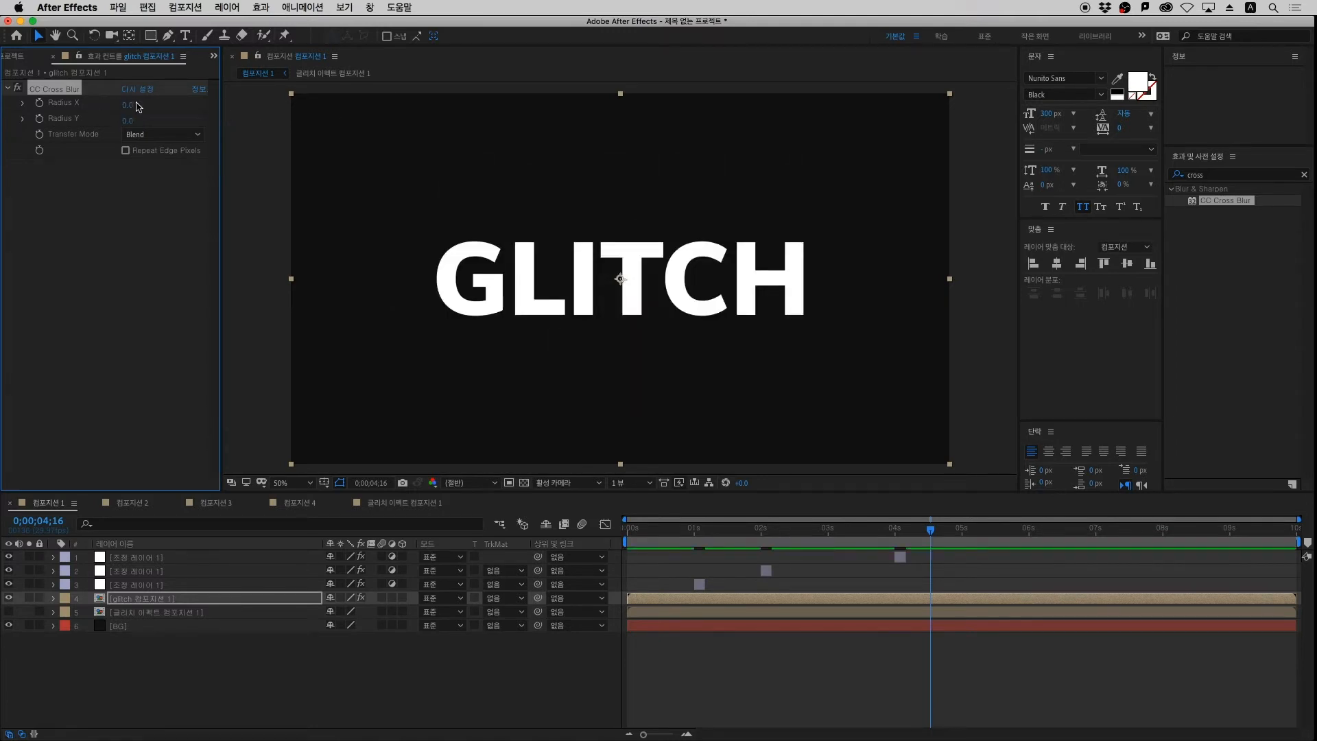
drag(130, 104, 256, 110)
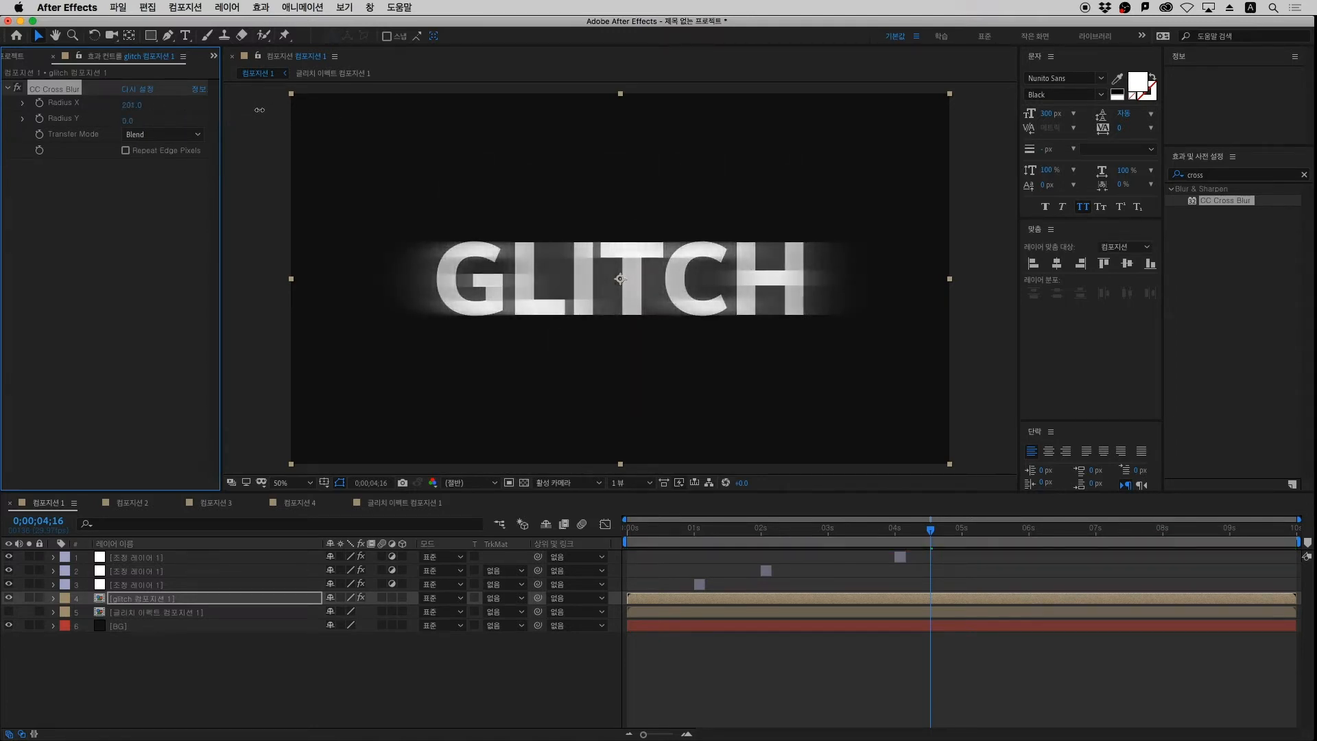
key(super+z)
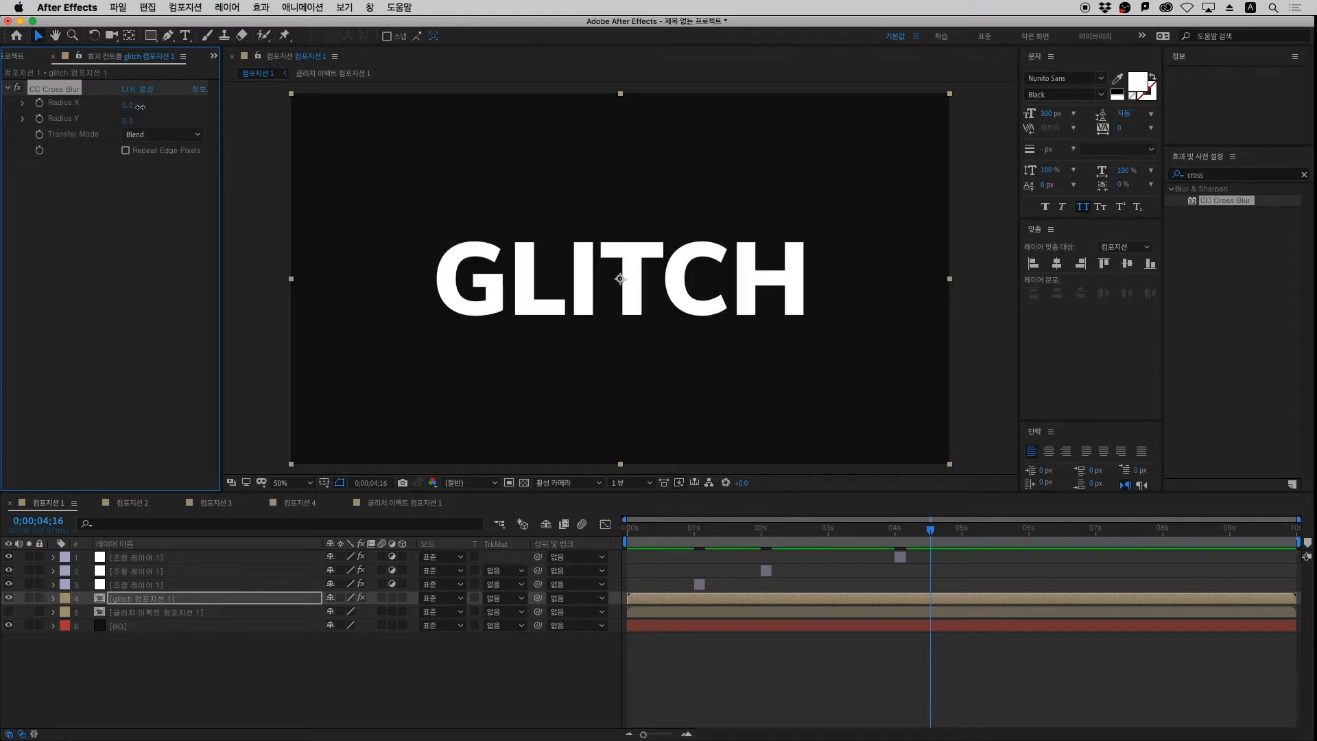
drag(139, 106, 244, 114)
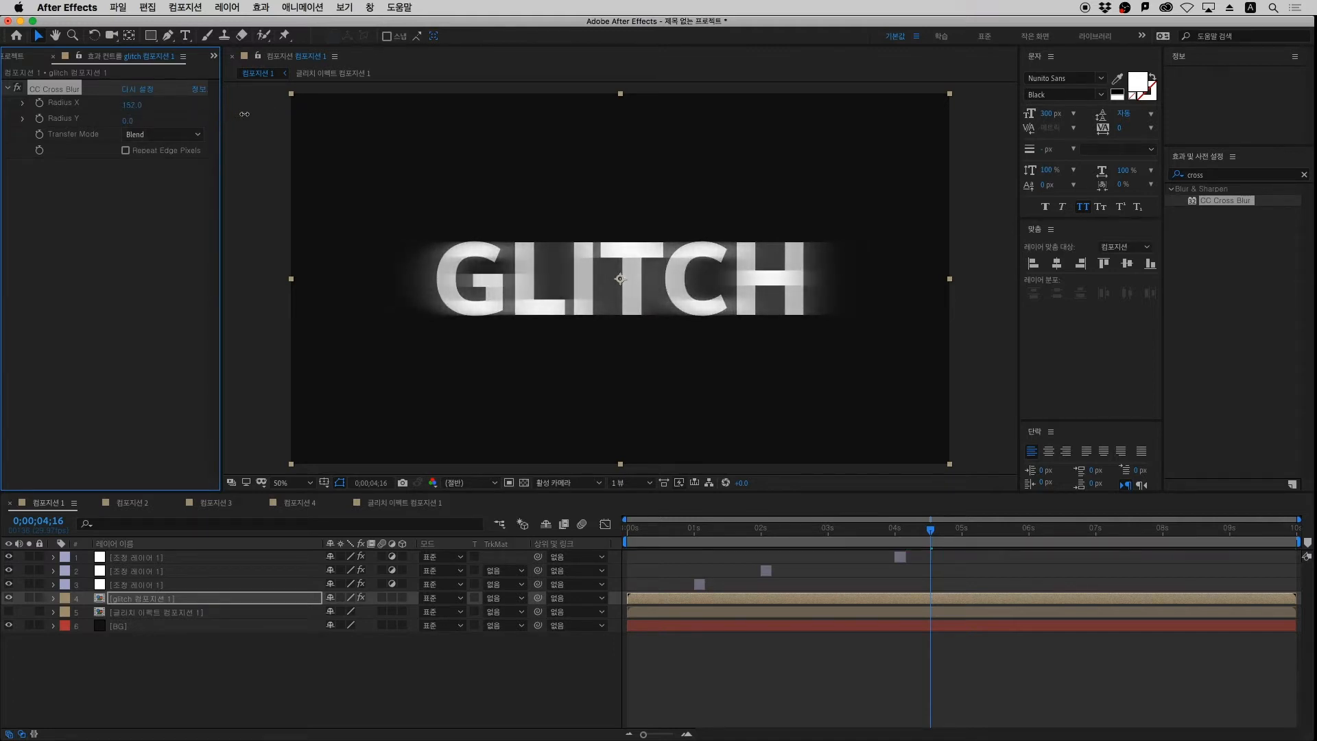
key(super+z)
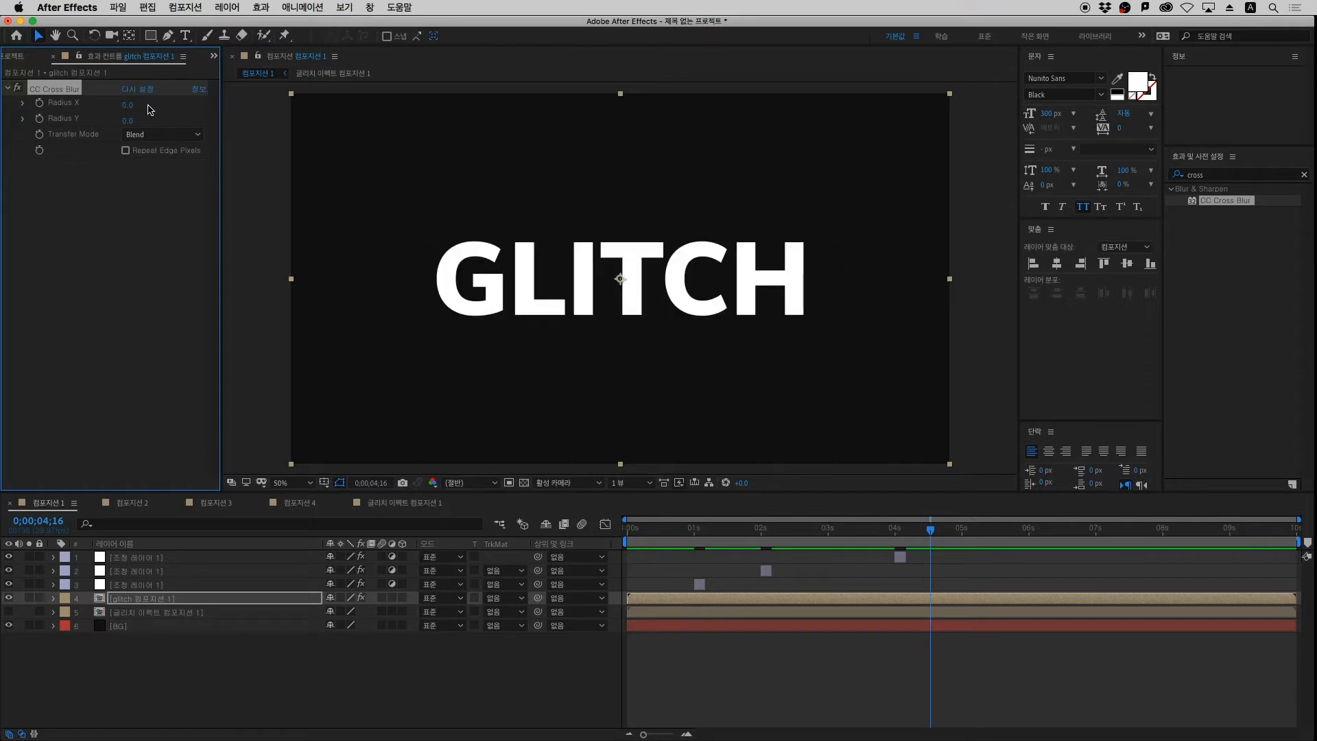
drag(149, 109, 359, 103)
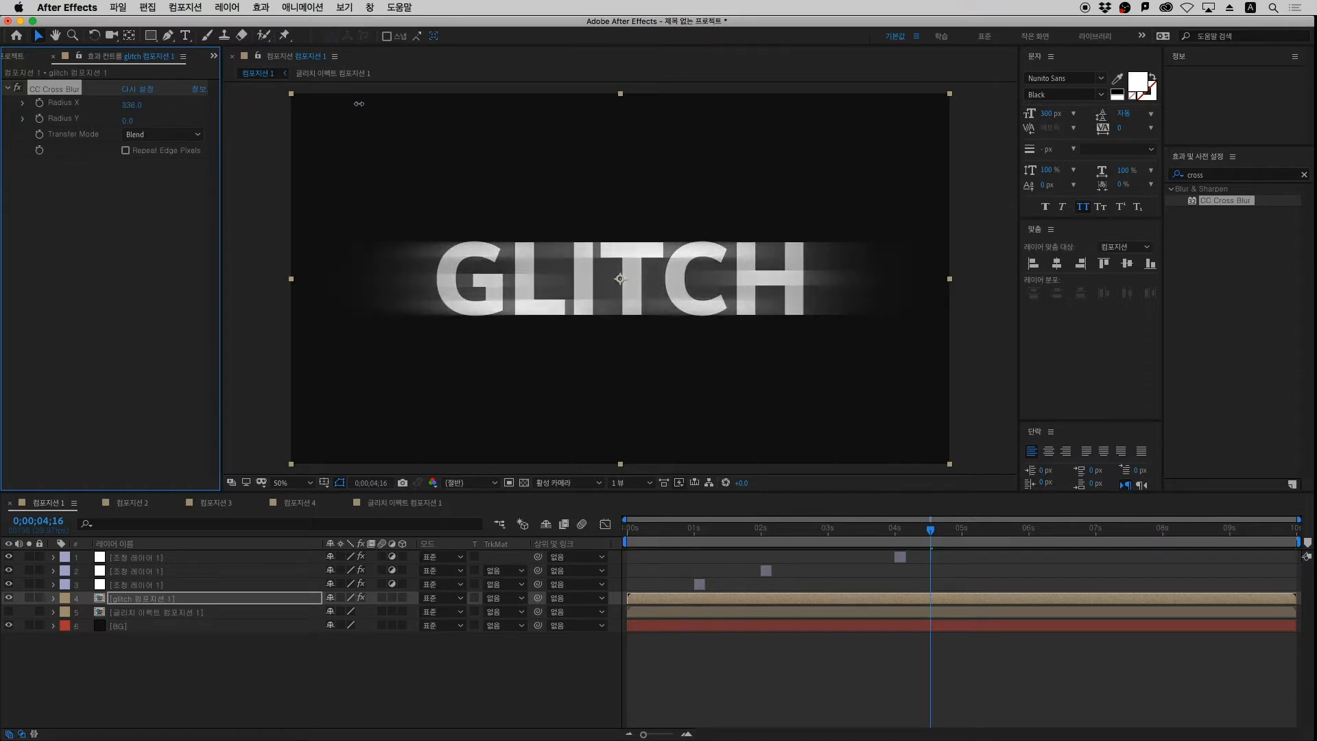
key(super+z)
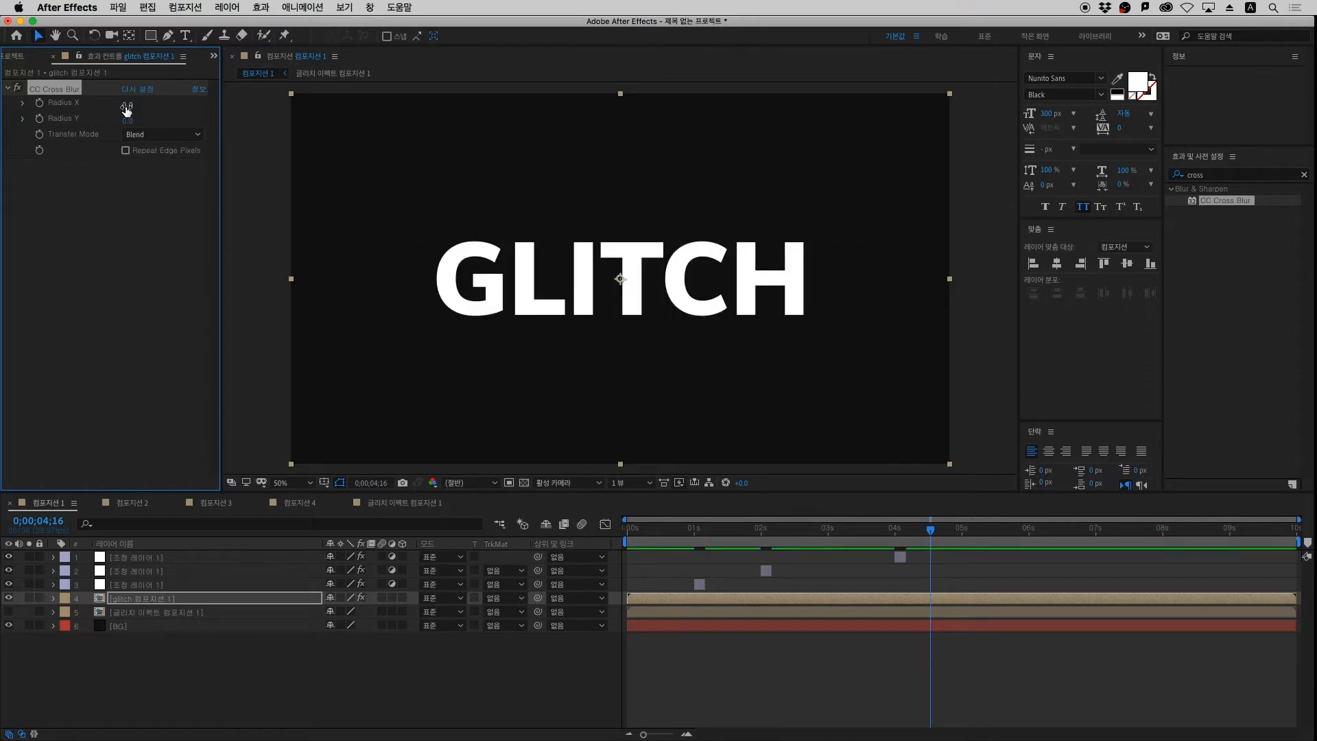
Set the CC Cross Blur's Radius X and Radius Y both to 200
click(126, 107)
text(200)
key(Tab)
text(2)
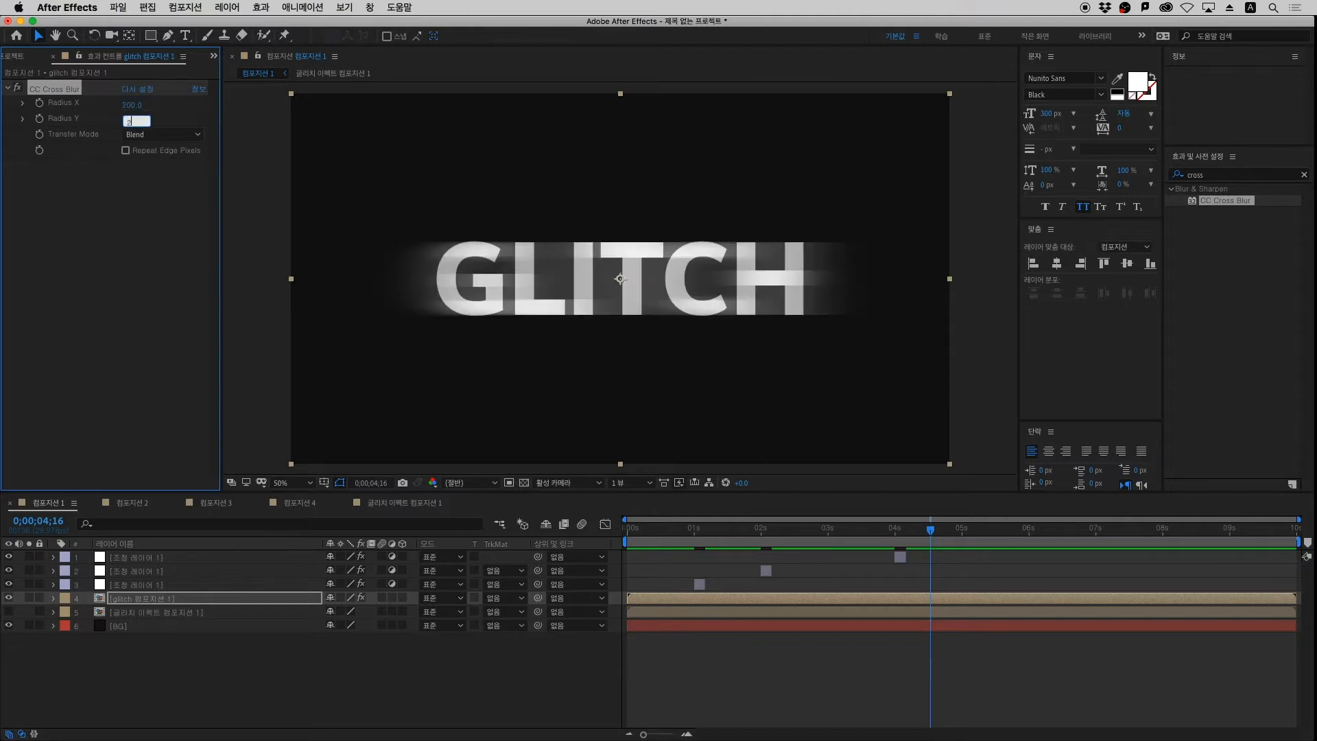
text(00)
key(Return)
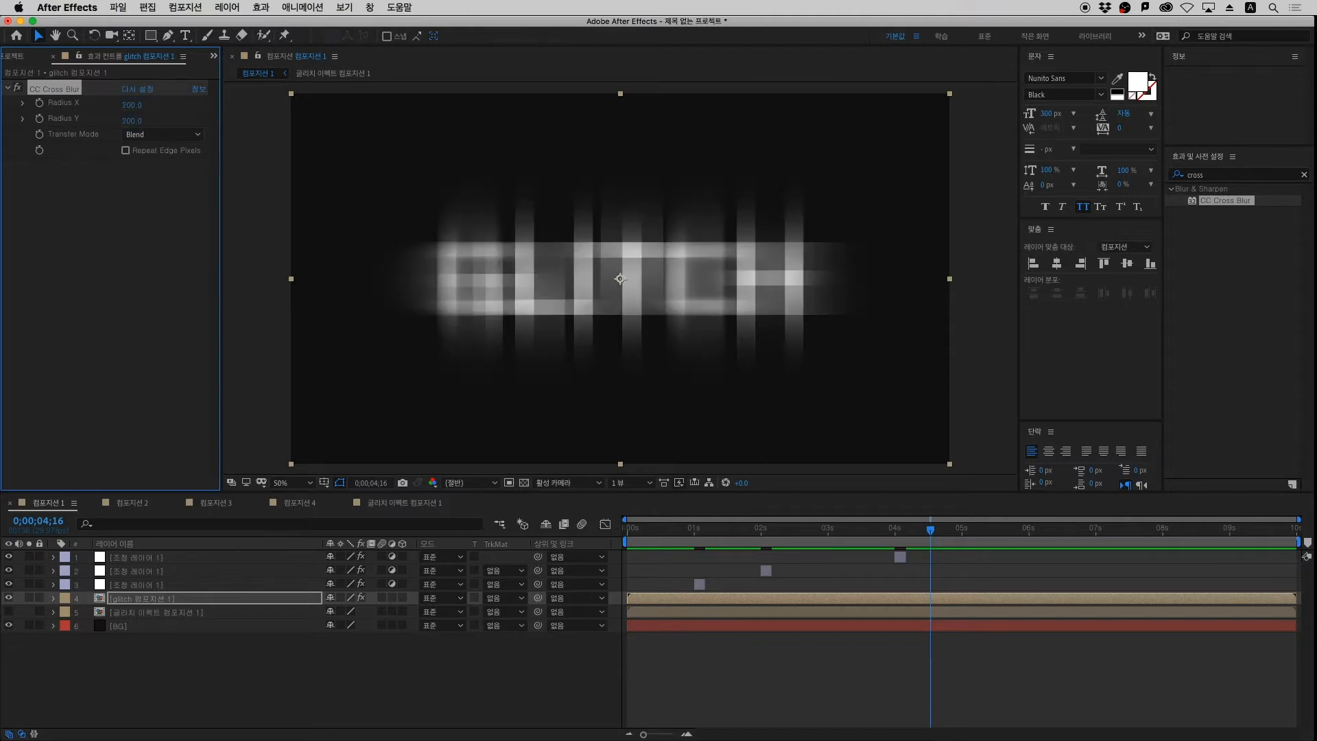
Change the CC Cross Blur's transfer mode to Screen and deselect the layer
click(151, 136)
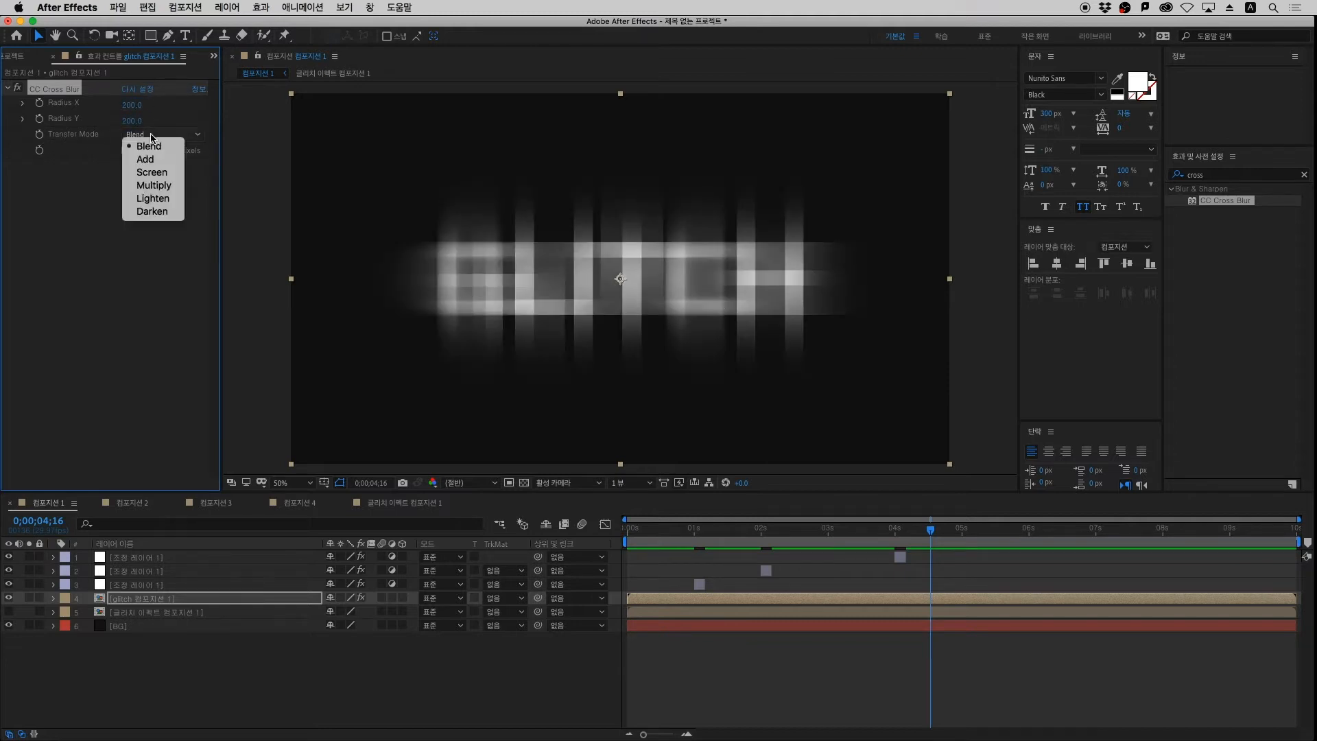
click(168, 176)
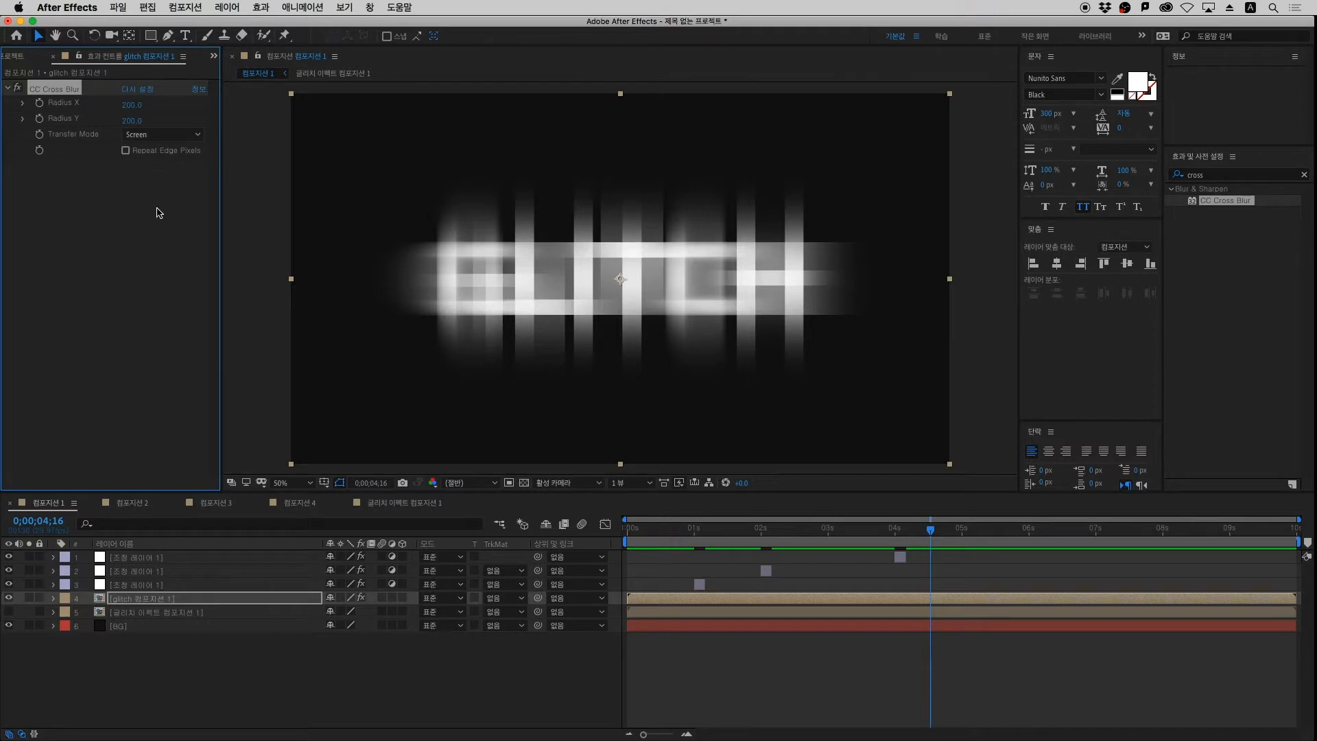
click(214, 647)
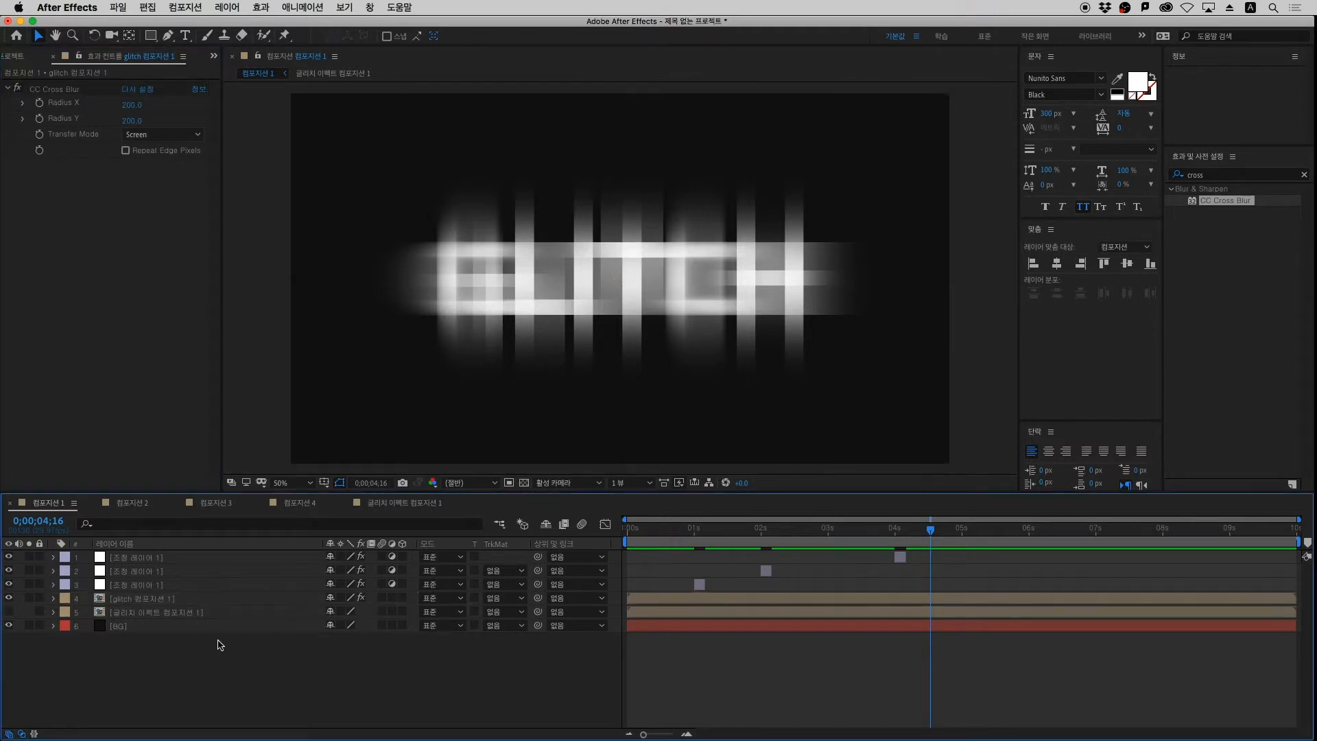
Set the opacity of the blurred glitch 컴포지션 1 layer to 40% and deselect it
click(133, 600)
key(t)
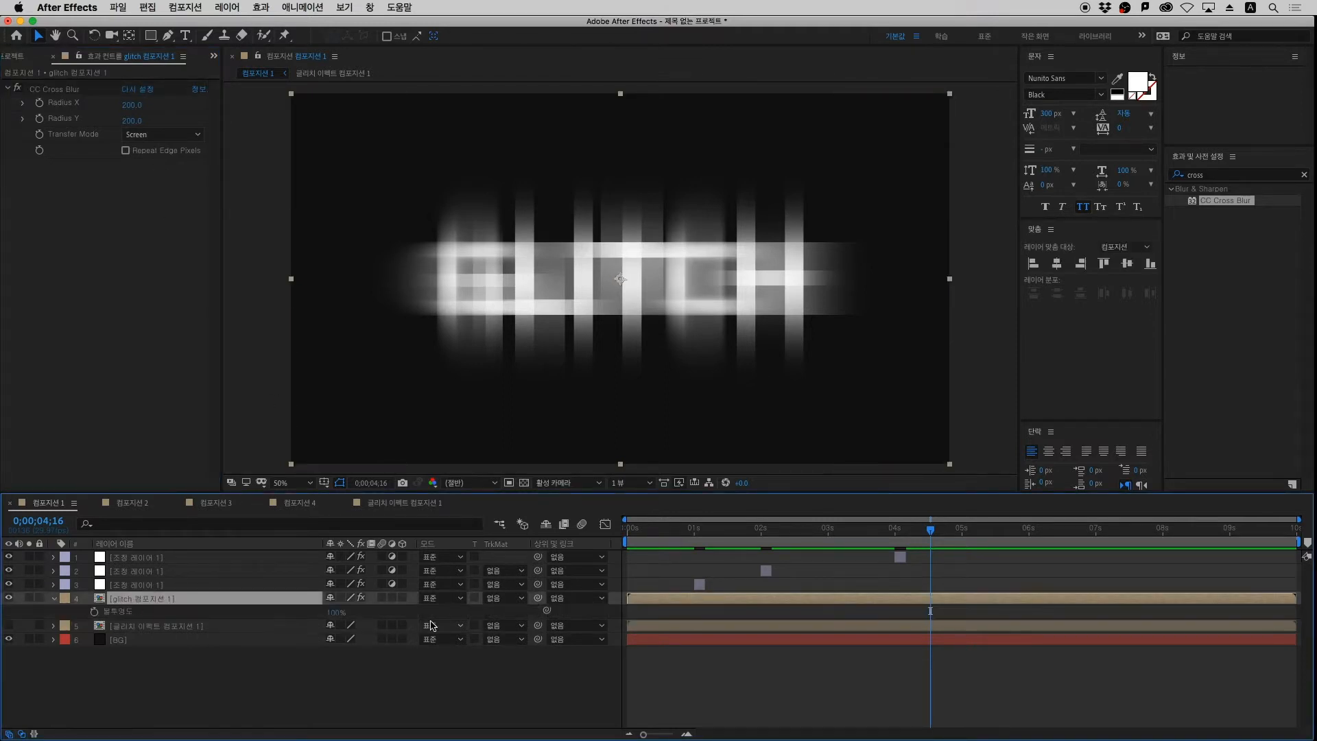
drag(334, 612, 299, 619)
click(335, 615)
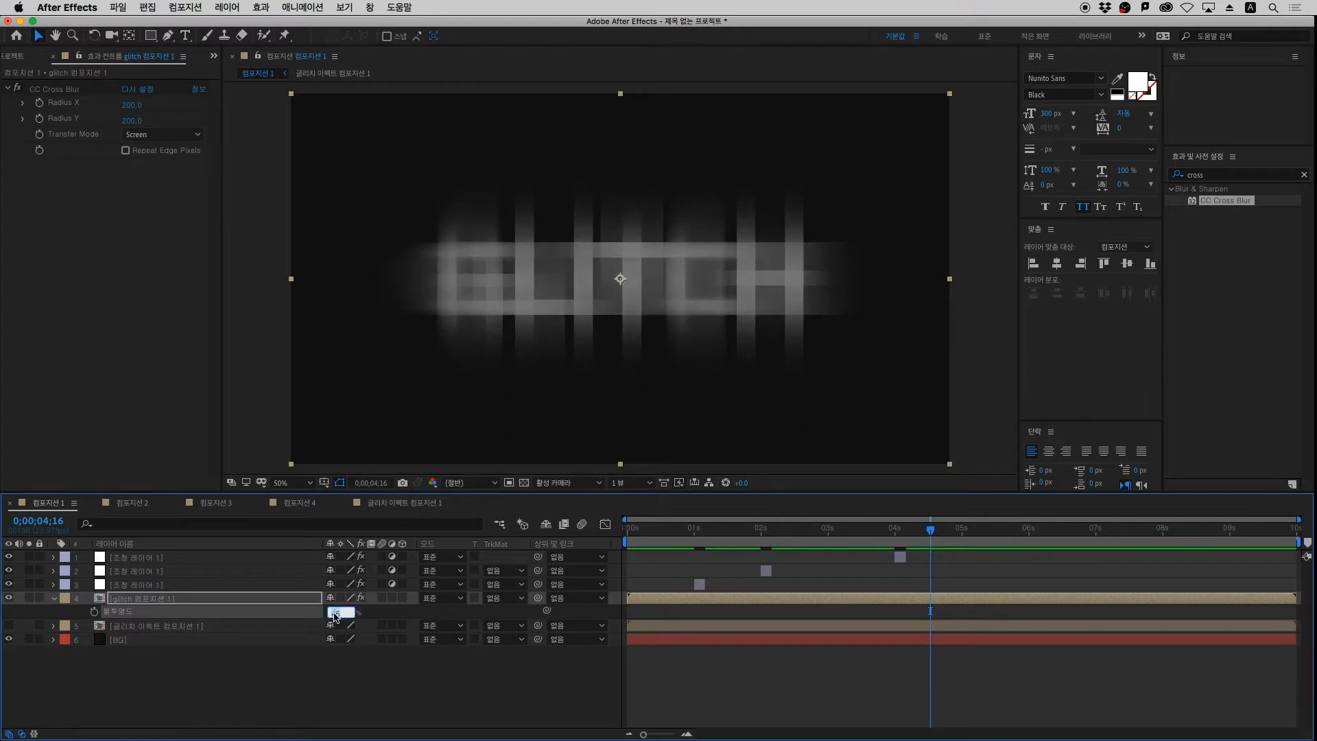
text(40)
key(Return)
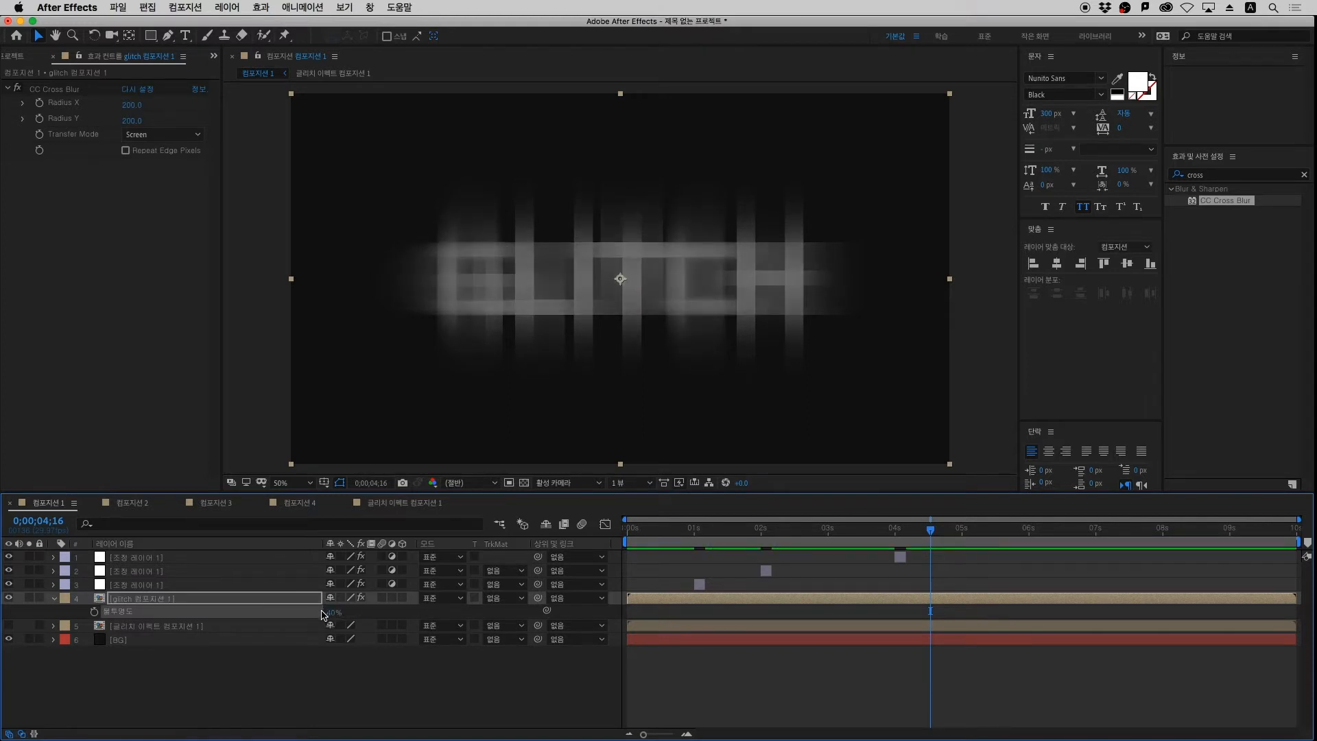
click(255, 698)
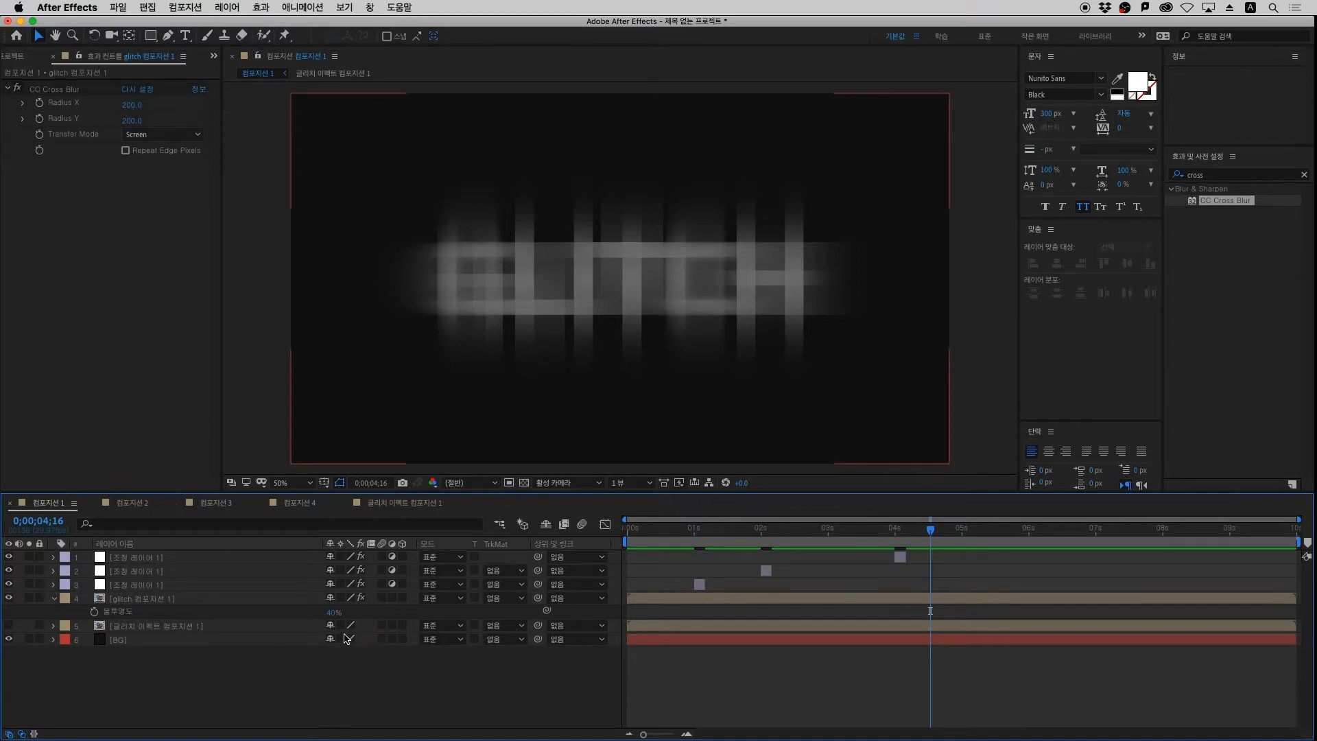
Duplicate the glitch 컴포지션 1 layer and remove CC Cross Blur from the upper copy
click(159, 600)
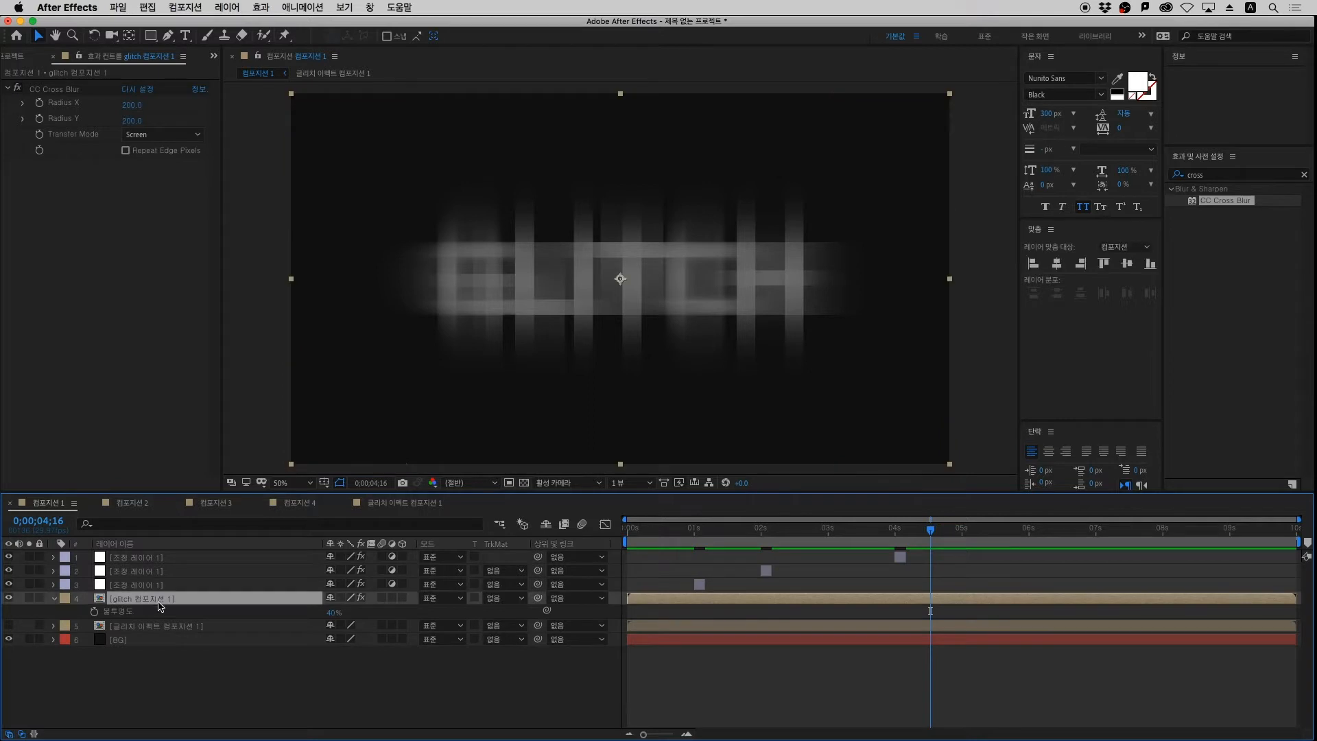
key(super+d)
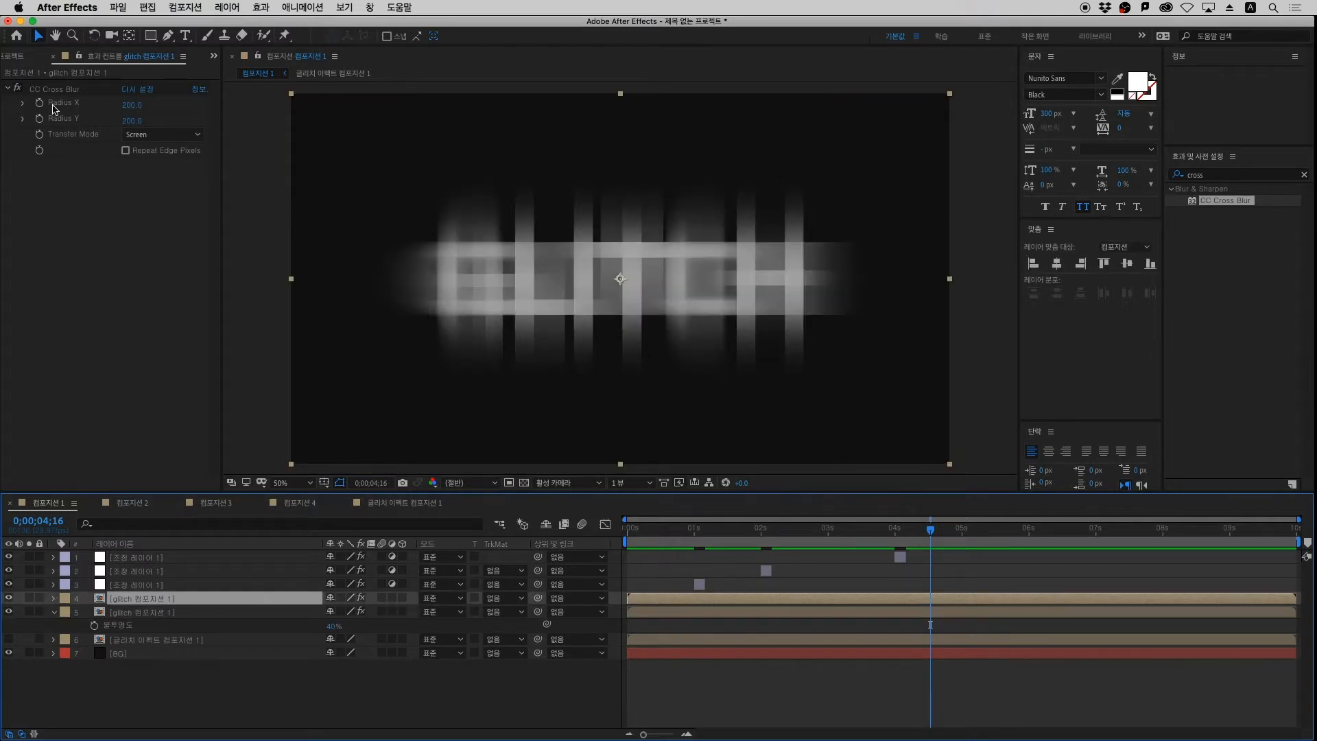
click(59, 93)
key(Delete)
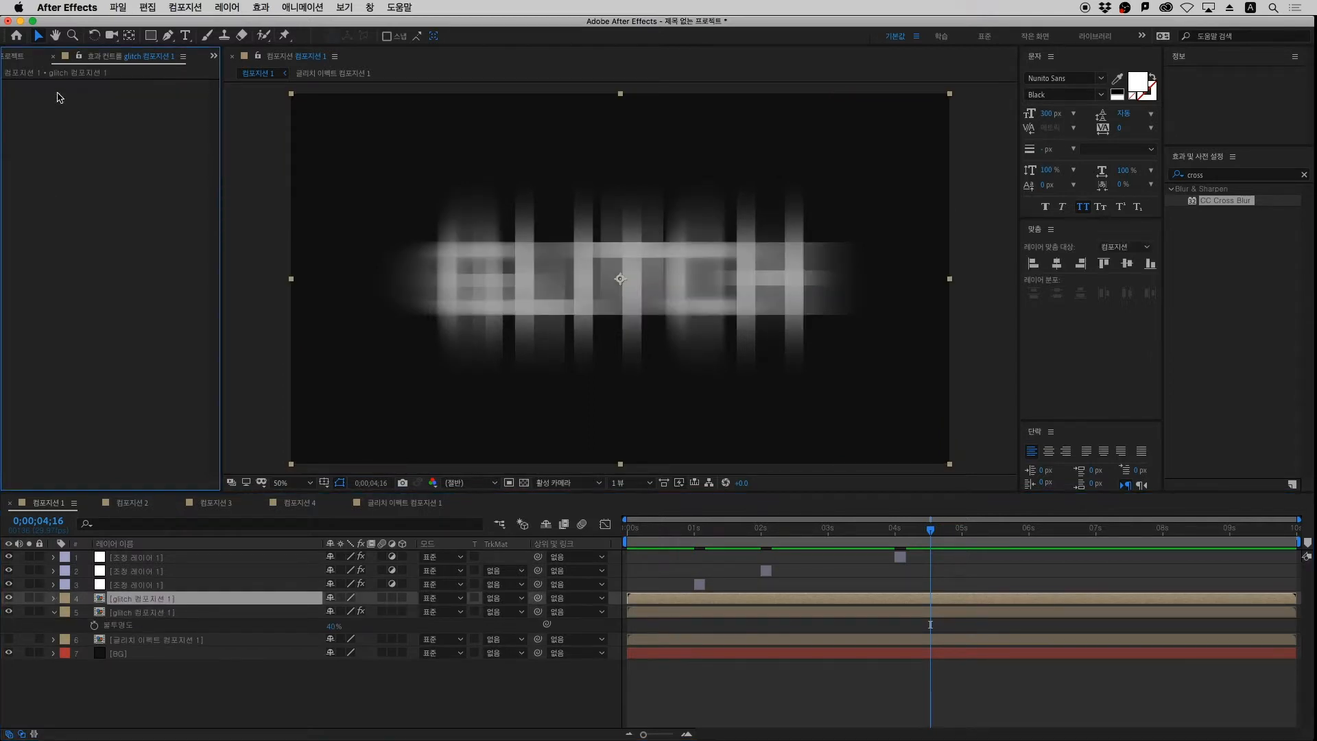
Set the opacity of the unblurred upper glitch copy to 100% and deselect it
key(t)
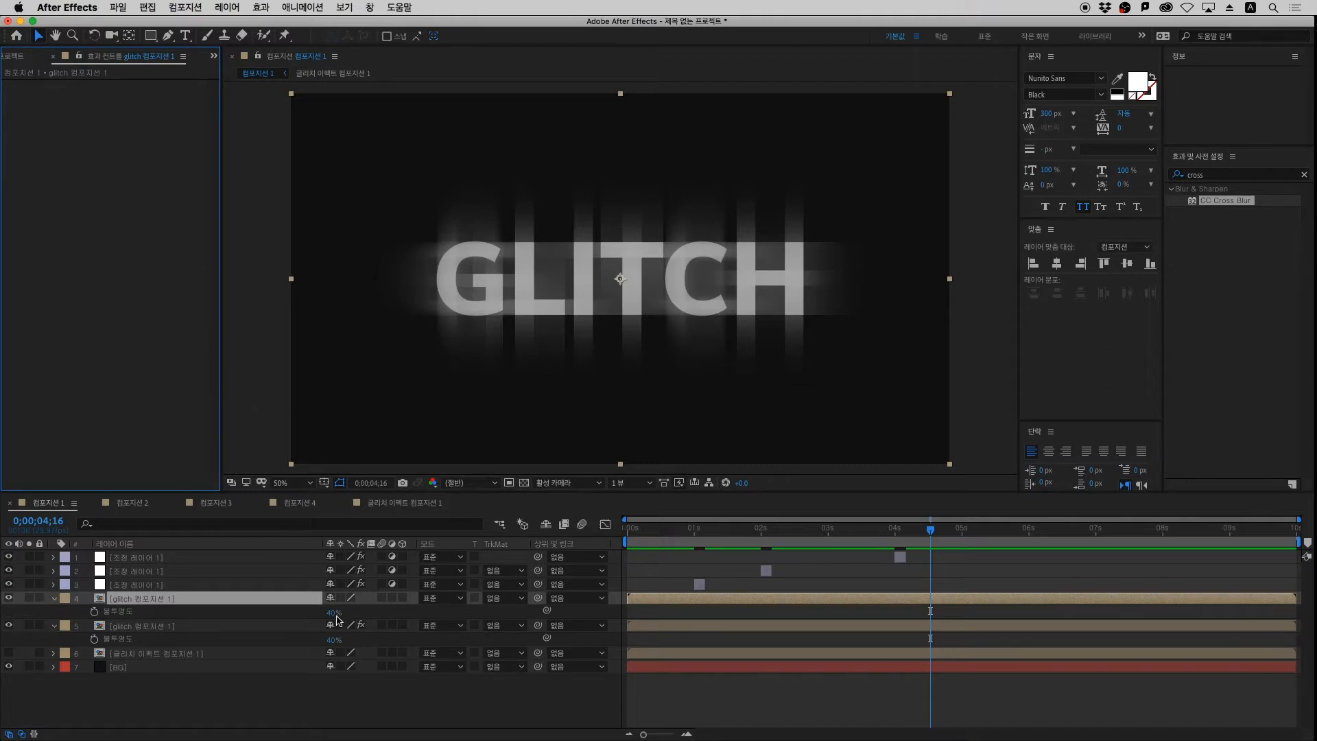
drag(333, 613, 709, 609)
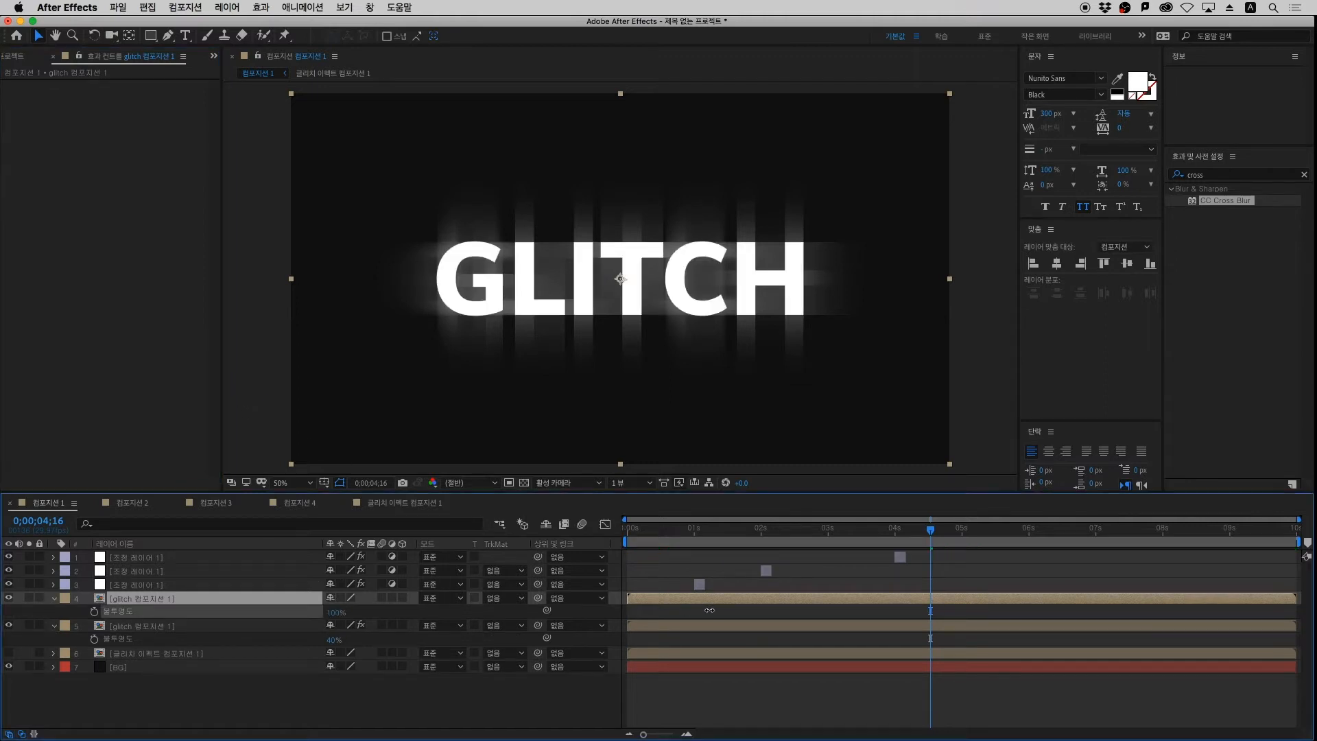
click(720, 672)
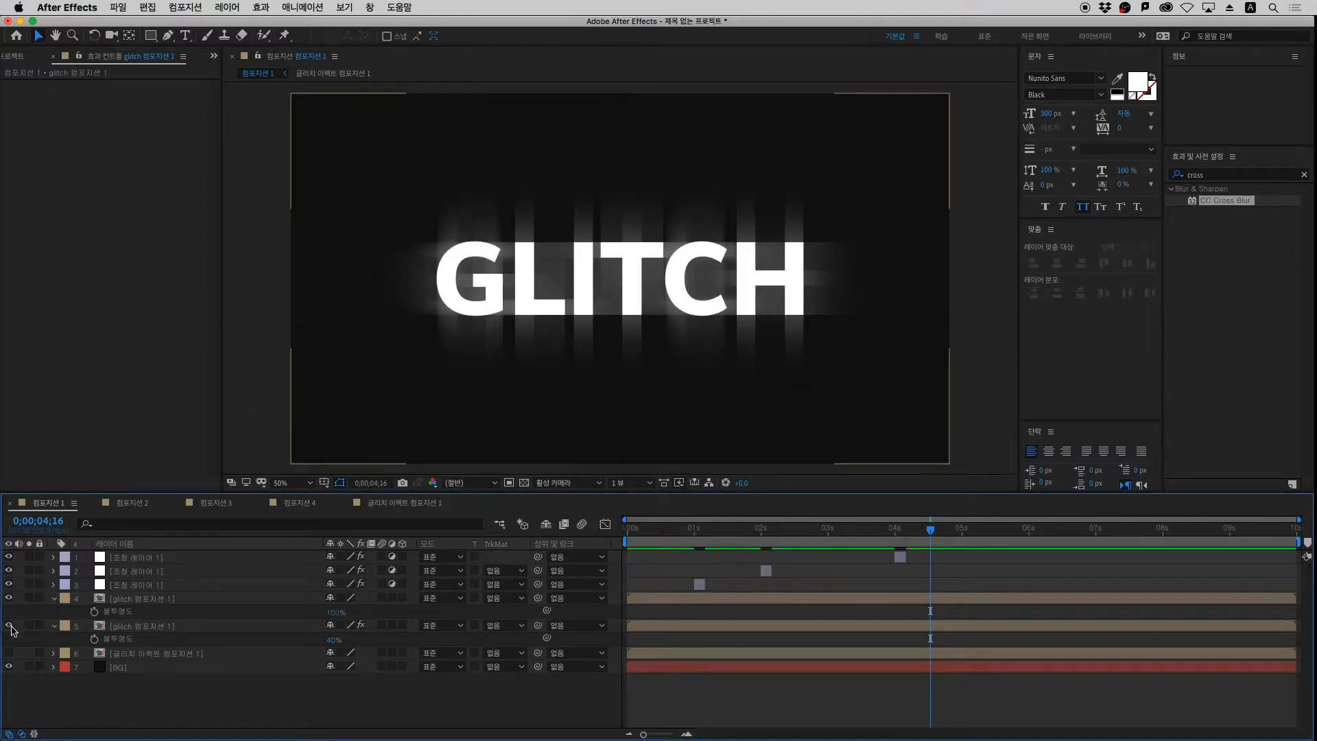
Compare the text with and without its glow by repeatedly hiding and showing the blurred glitch layer
click(204, 630)
click(8, 626)
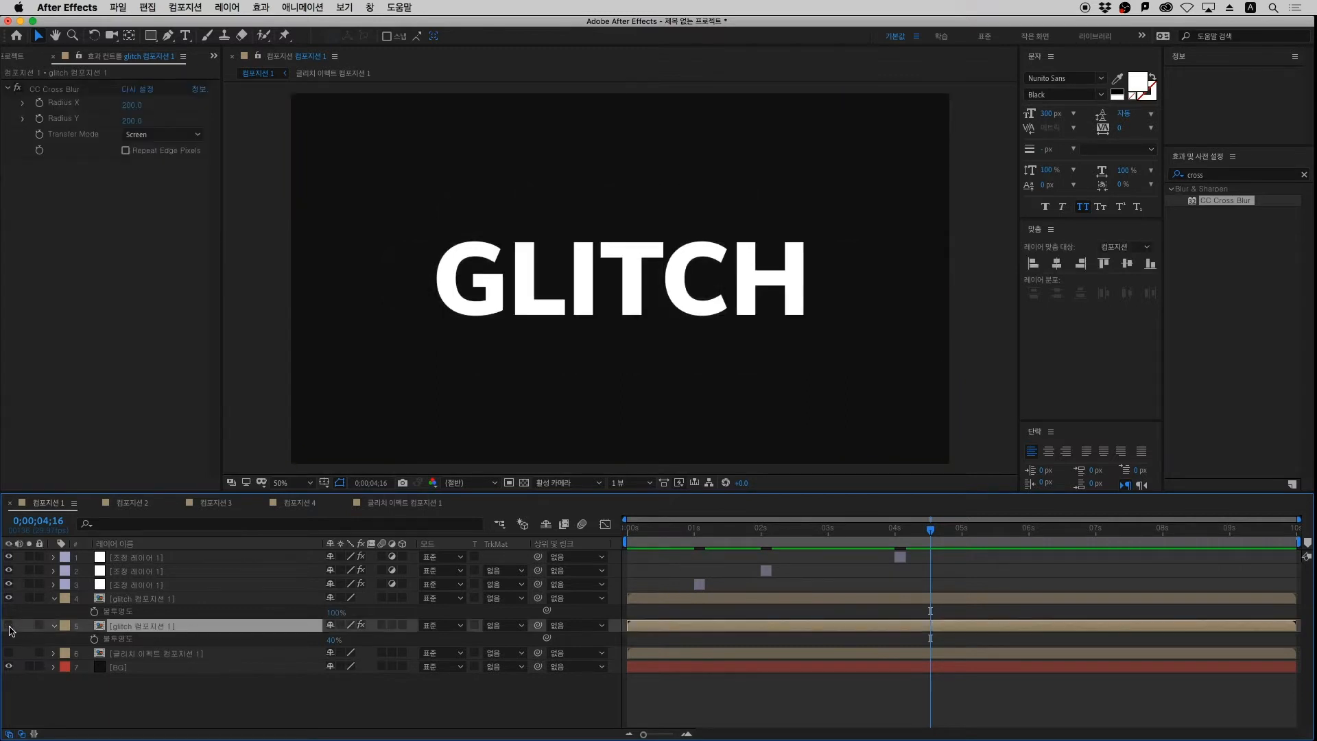
click(8, 626)
click(8, 625)
click(8, 625)
click(9, 625)
click(9, 625)
click(9, 625)
click(9, 625)
click(9, 625)
click(9, 625)
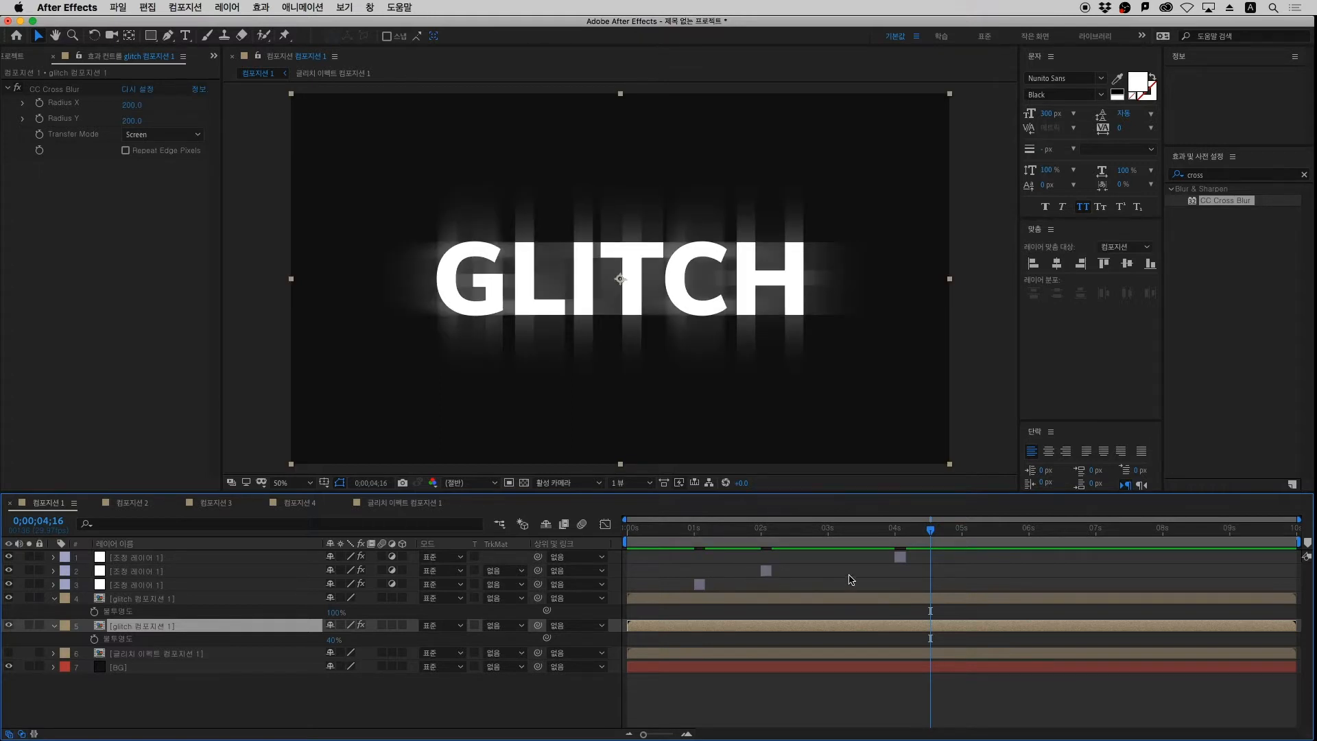
Collapse the opacity properties of both glitch layers and move the current time to 0;00;01;26
click(849, 576)
key(u)
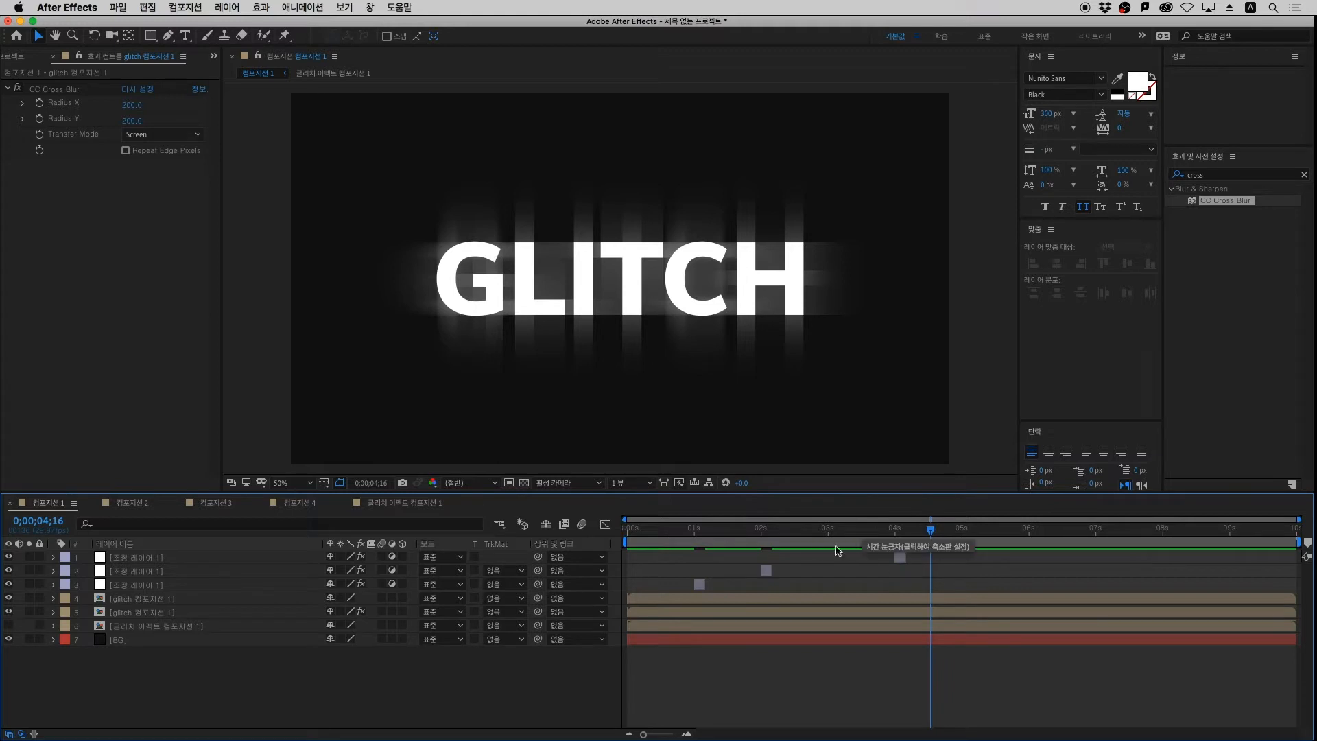
drag(668, 531, 752, 591)
Duplicate the unblurred glitch 컴포지션 1 layer twice
click(200, 601)
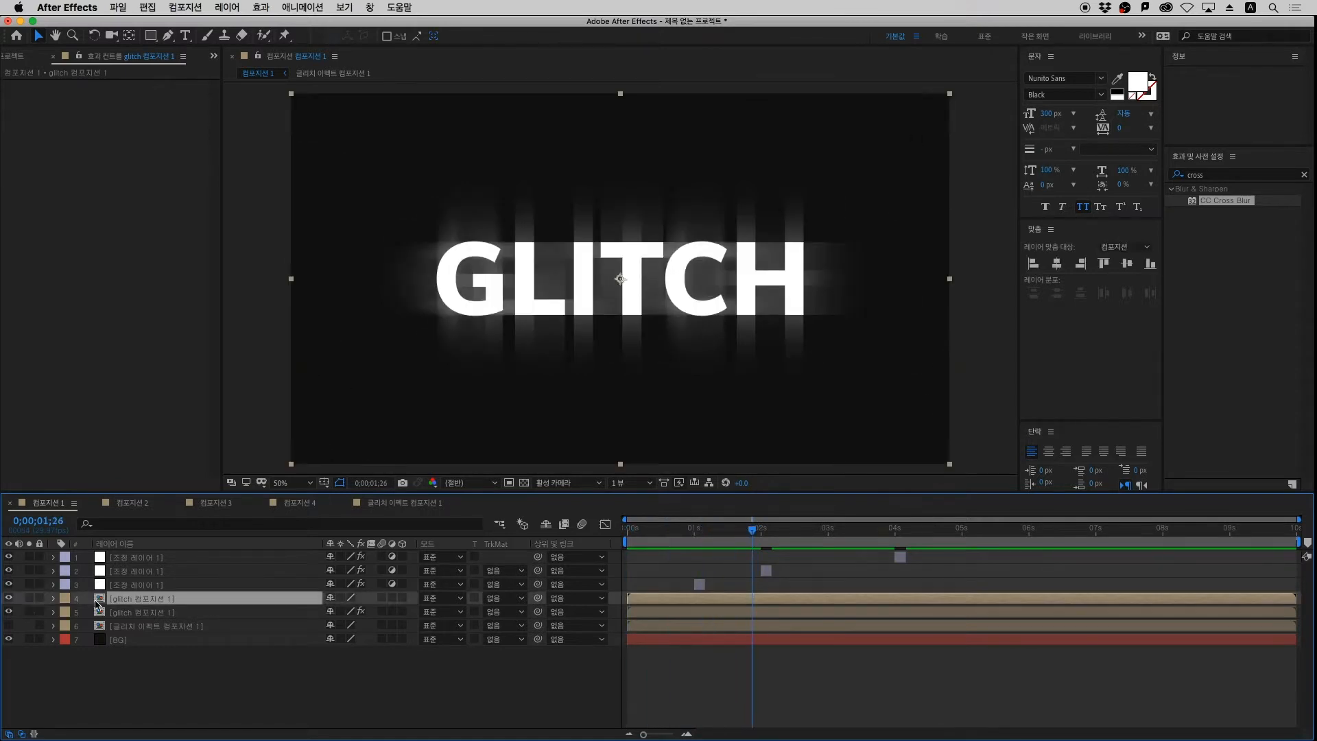
click(10, 601)
key(ctrl+d)
key(ctrl+d)
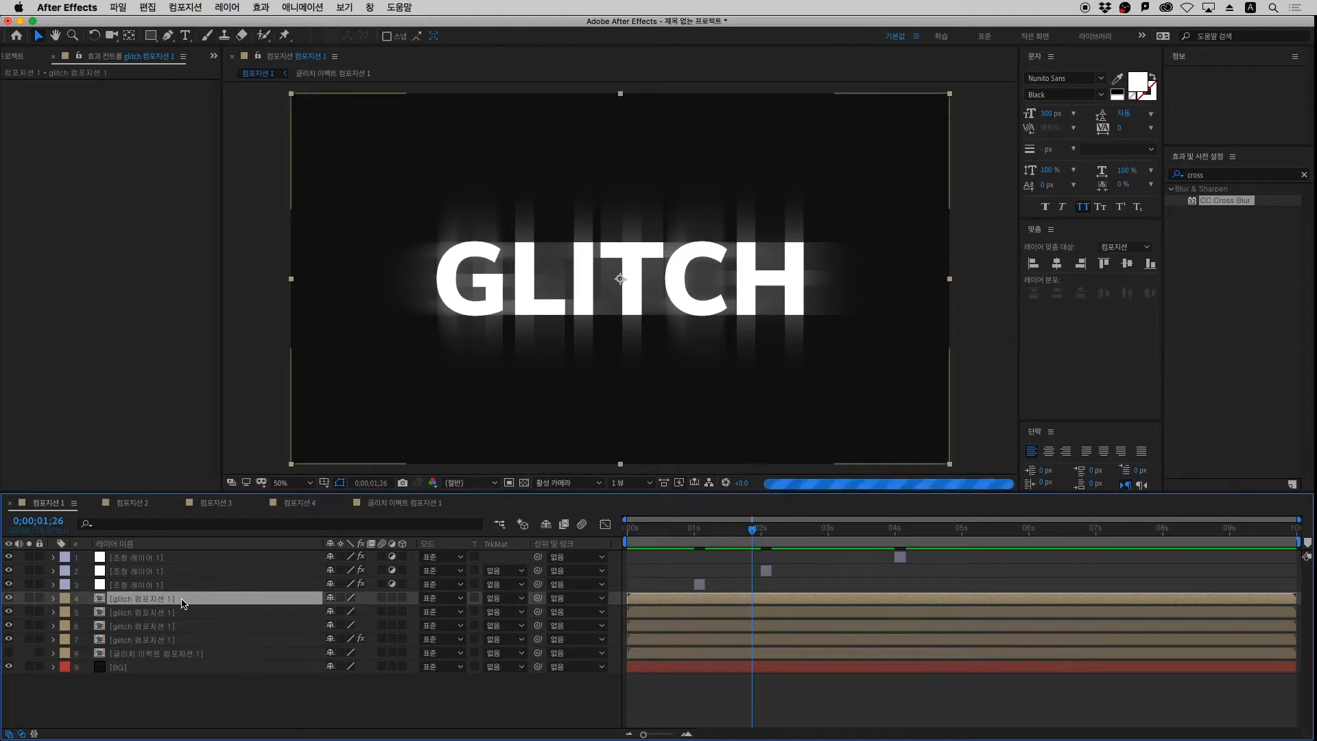
Rename the uppermost glitch copy, layer 4, to glitch 컴포지션 RED
key(ctrl+Down)
key(ctrl+Down)
click(176, 612)
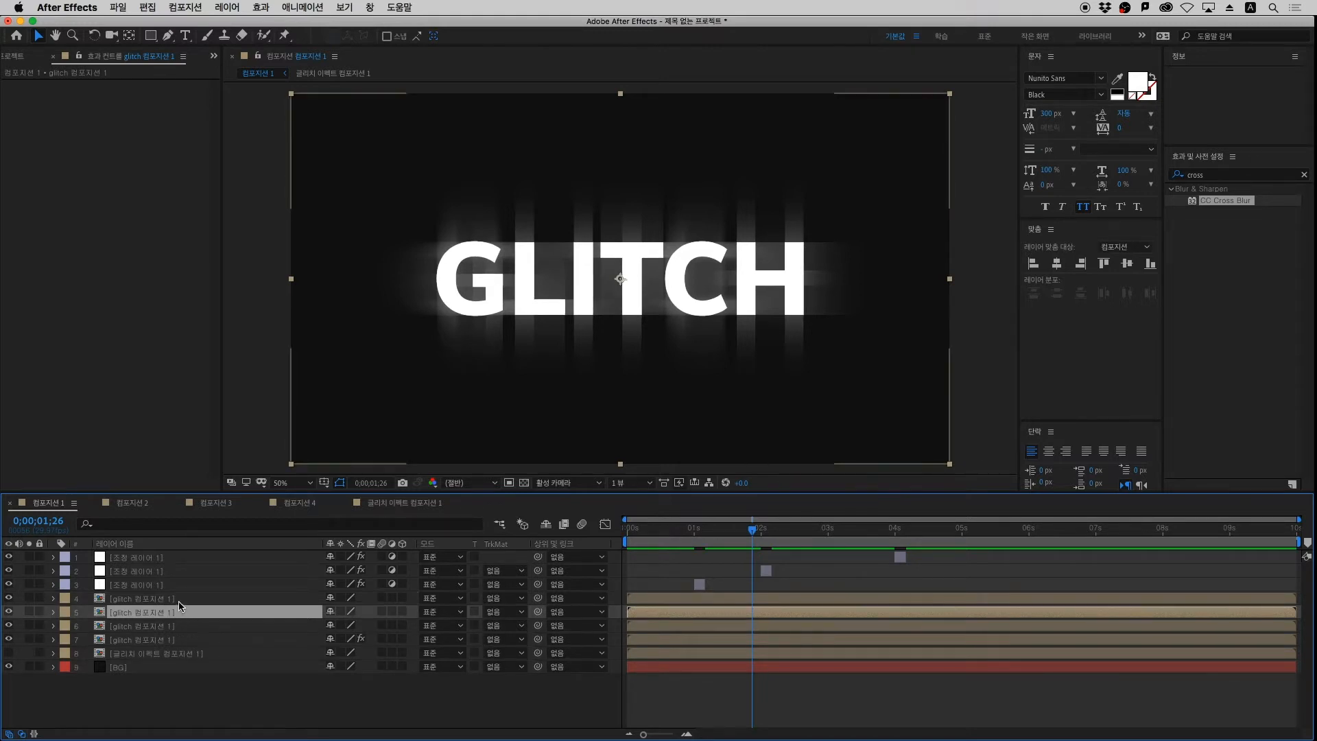
click(178, 600)
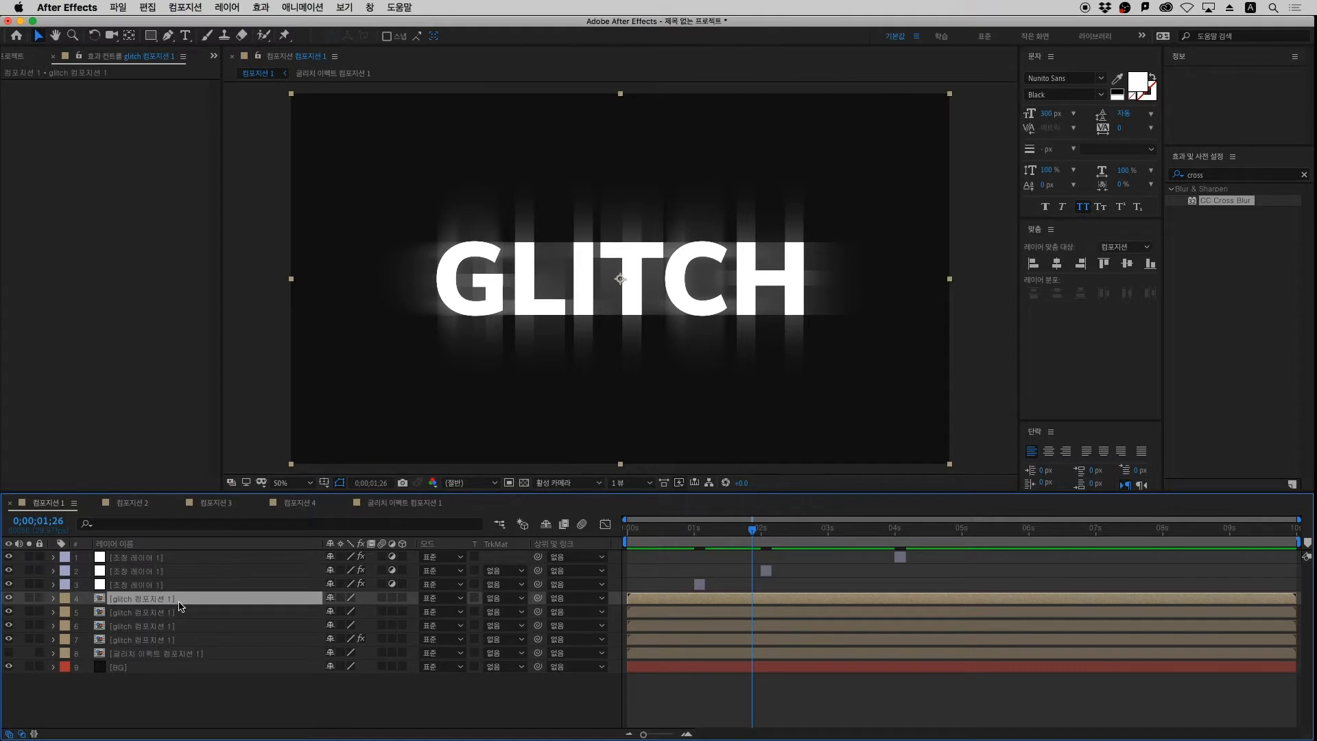
key(Return)
key(Right)
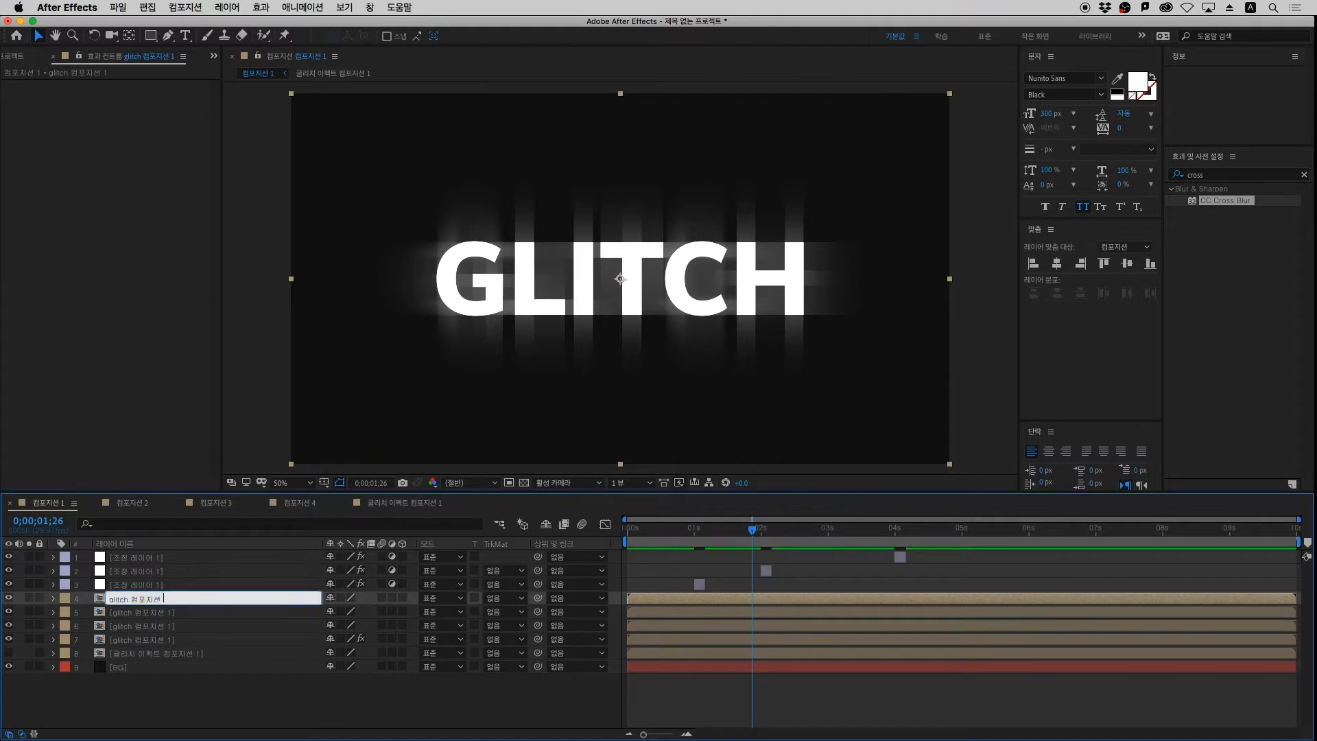
text(RED)
key(Return)
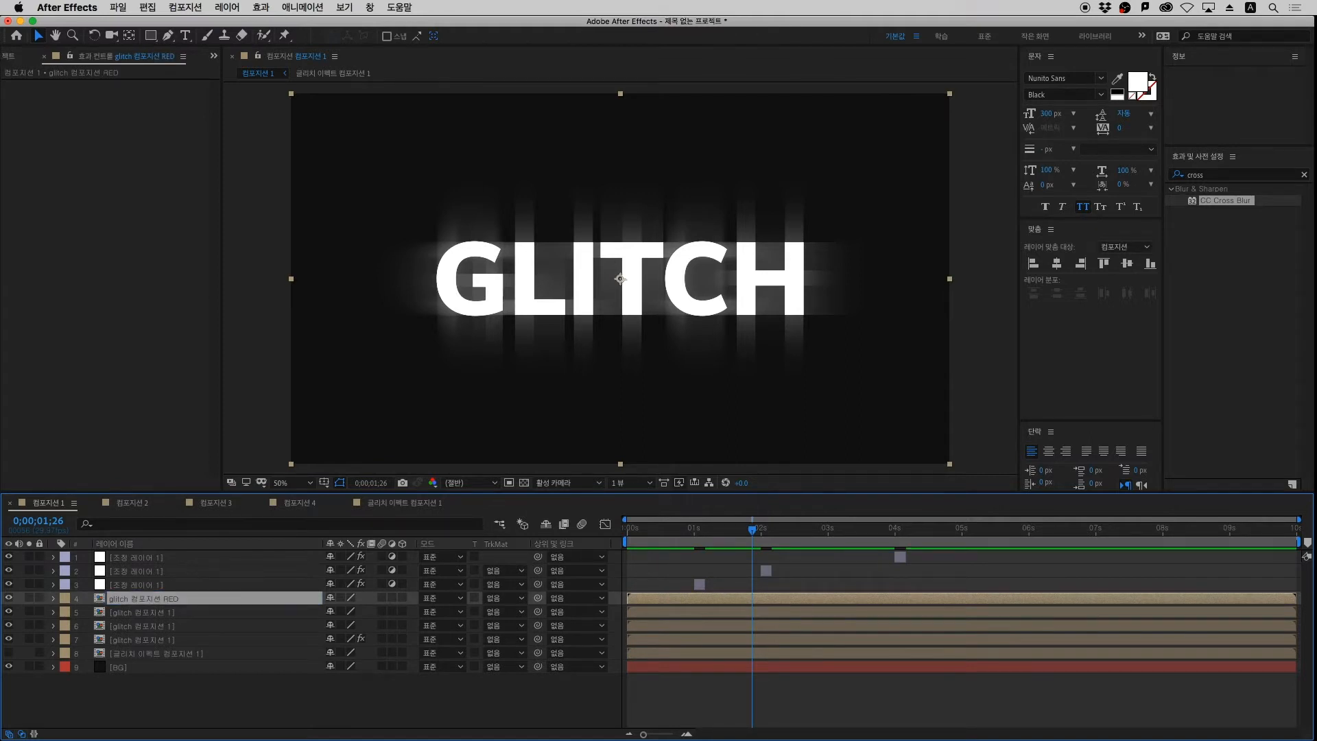
Rename the second glitch copy, layer 5, to glitch 컴포지션 GREEN
key(super+Down)
key(Return)
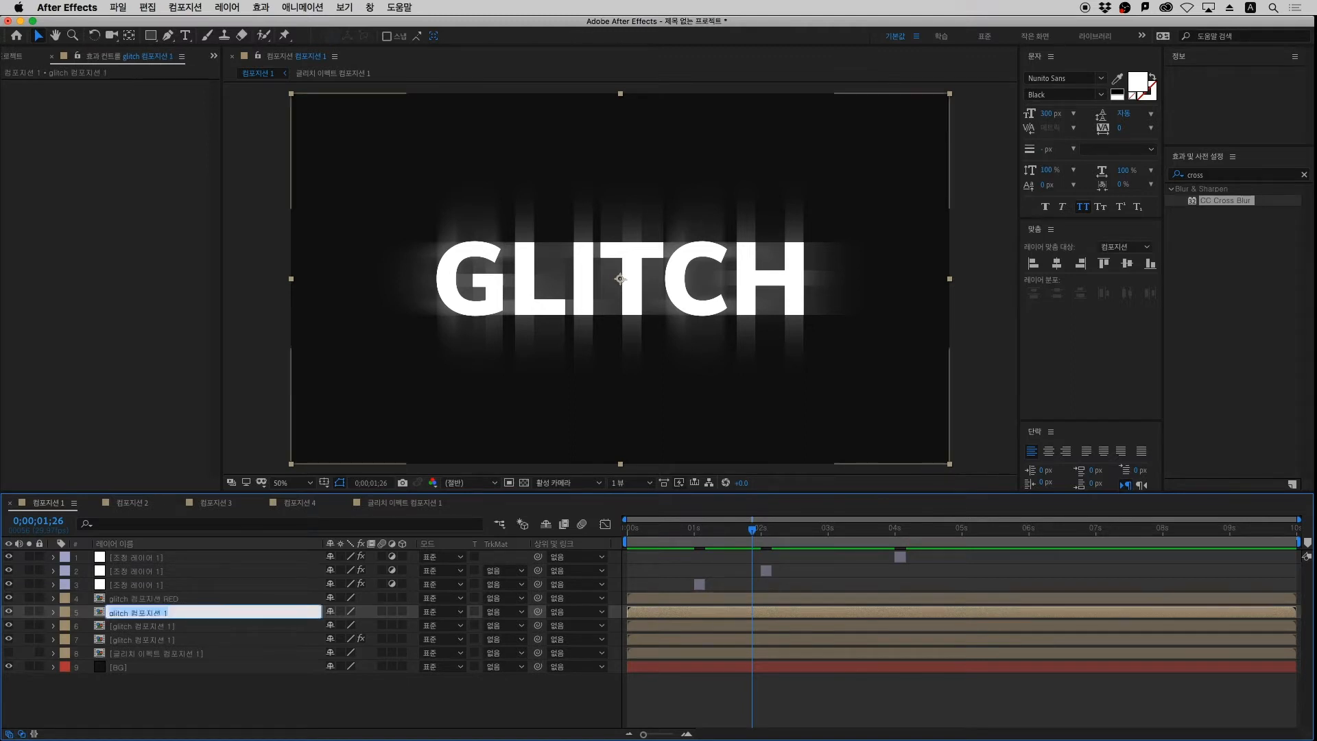
key(Right)
text(GREEN)
key(Return)
Rename the third glitch copy, layer 6, to glitch 컴포지션 BLUE
key(super+Down)
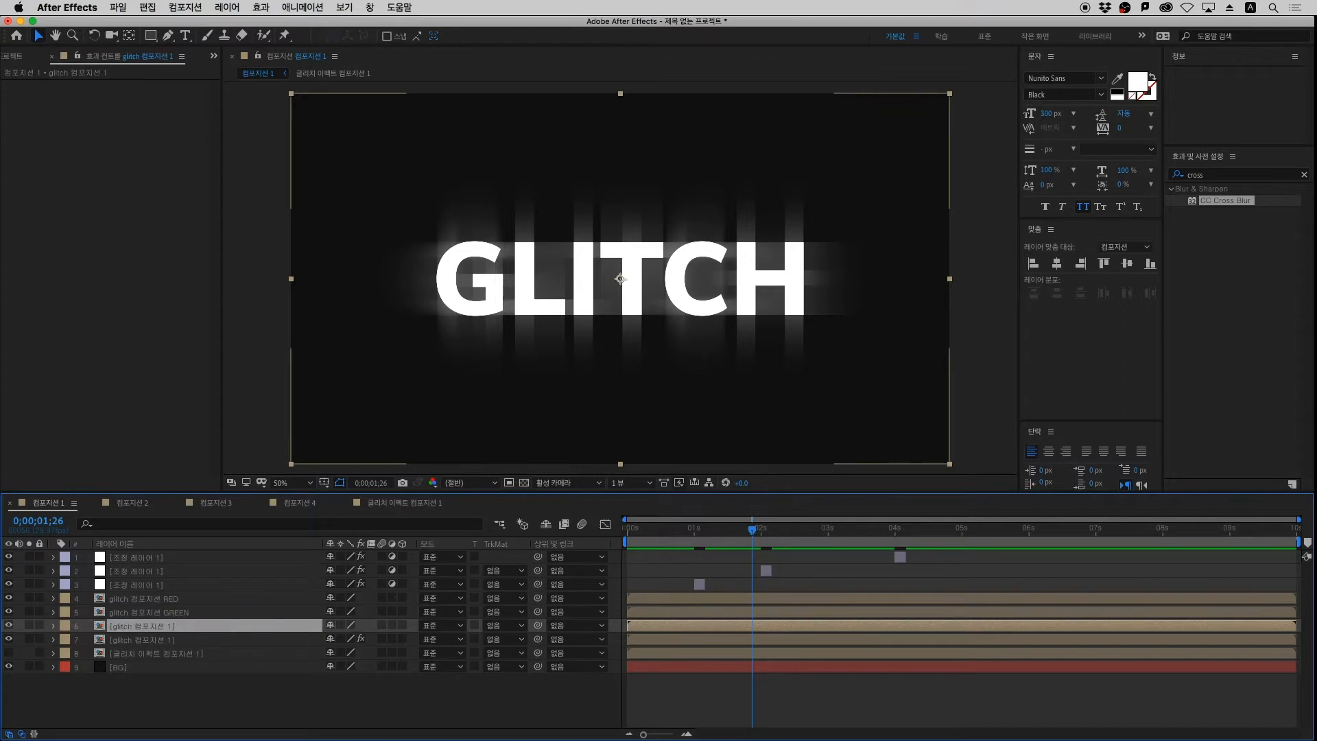
key(Return)
key(Right)
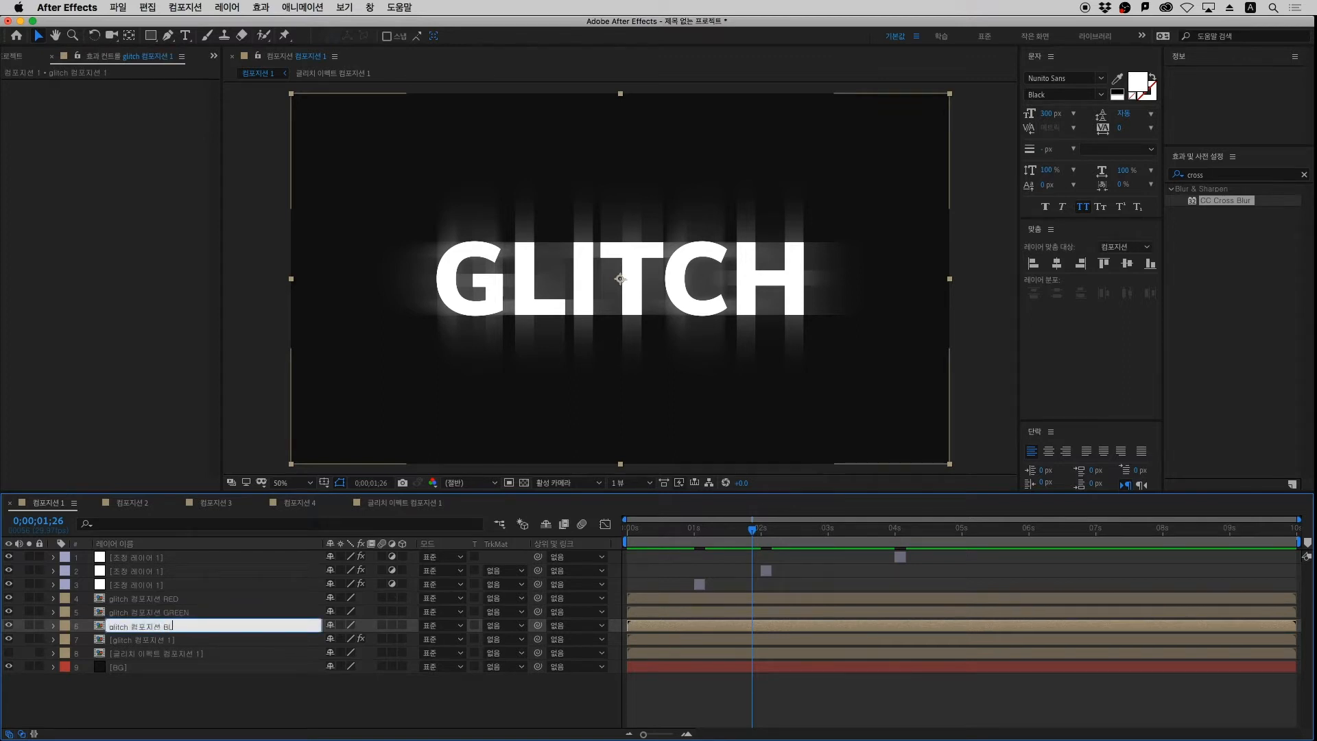
text(BLUE)
key(Return)
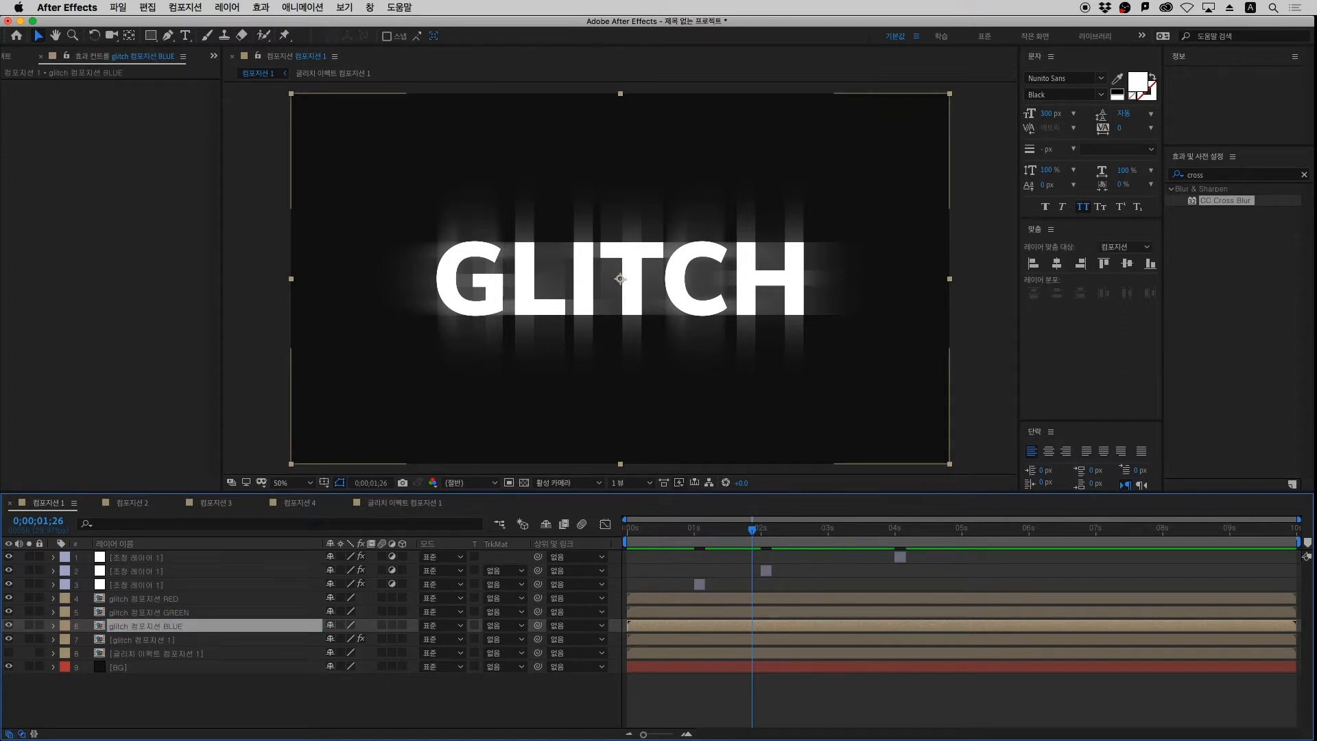
key(super+Up)
key(super+Up)
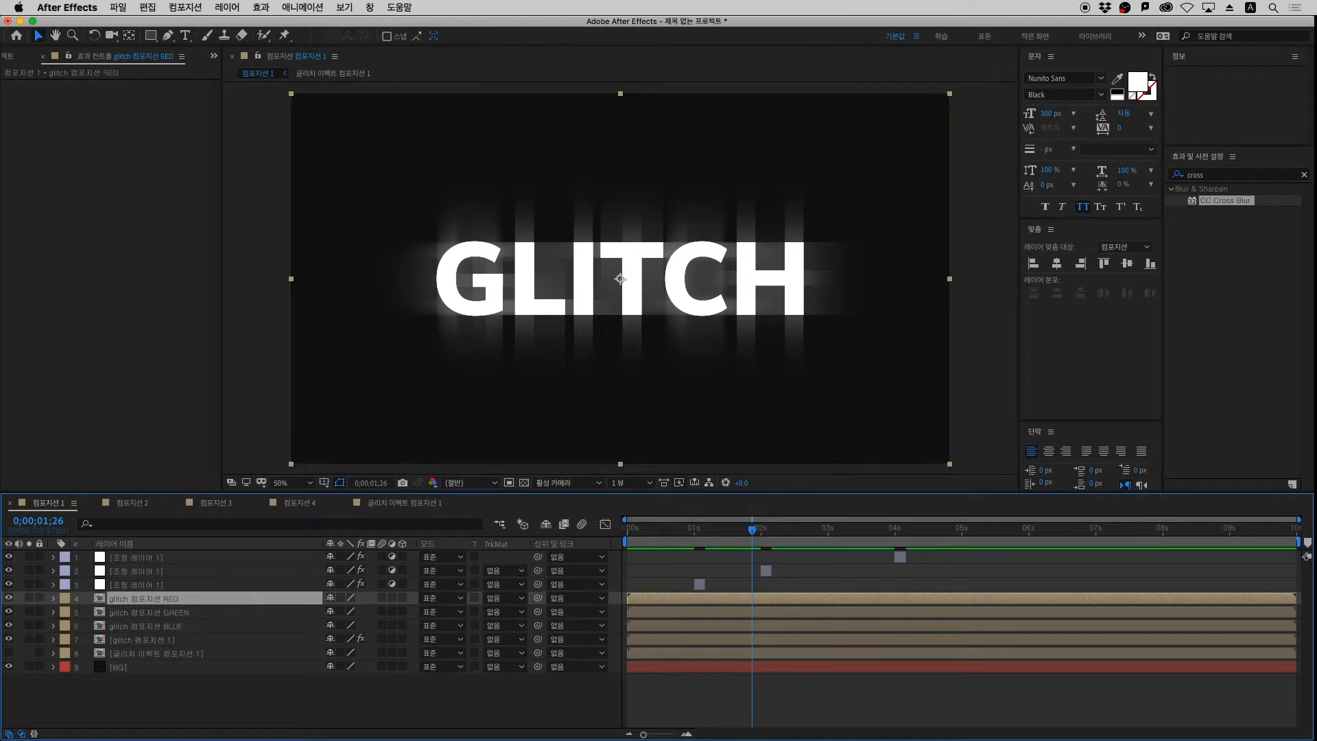
key(super+Down)
key(super+Down)
key(super+Up)
key(super+Up)
key(super+Down)
key(super+Down)
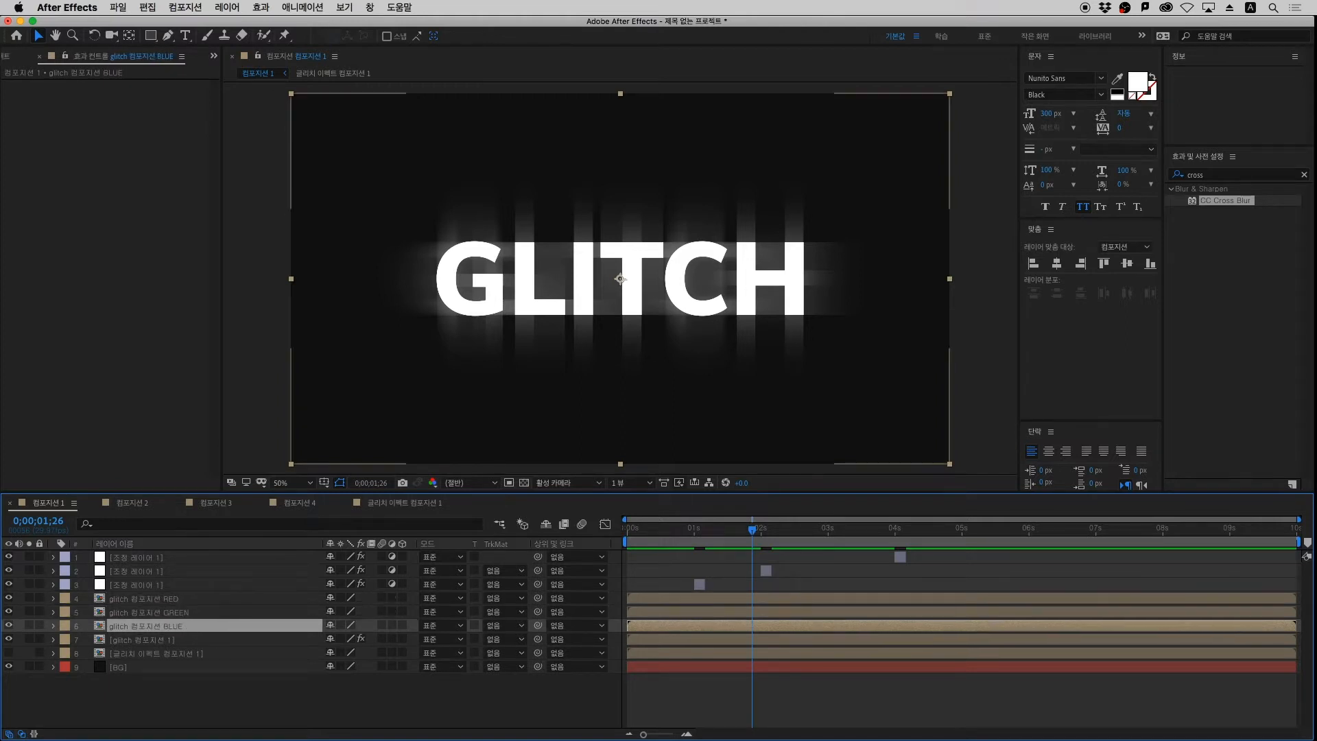
key(super+Up)
key(super+Up)
key(Return)
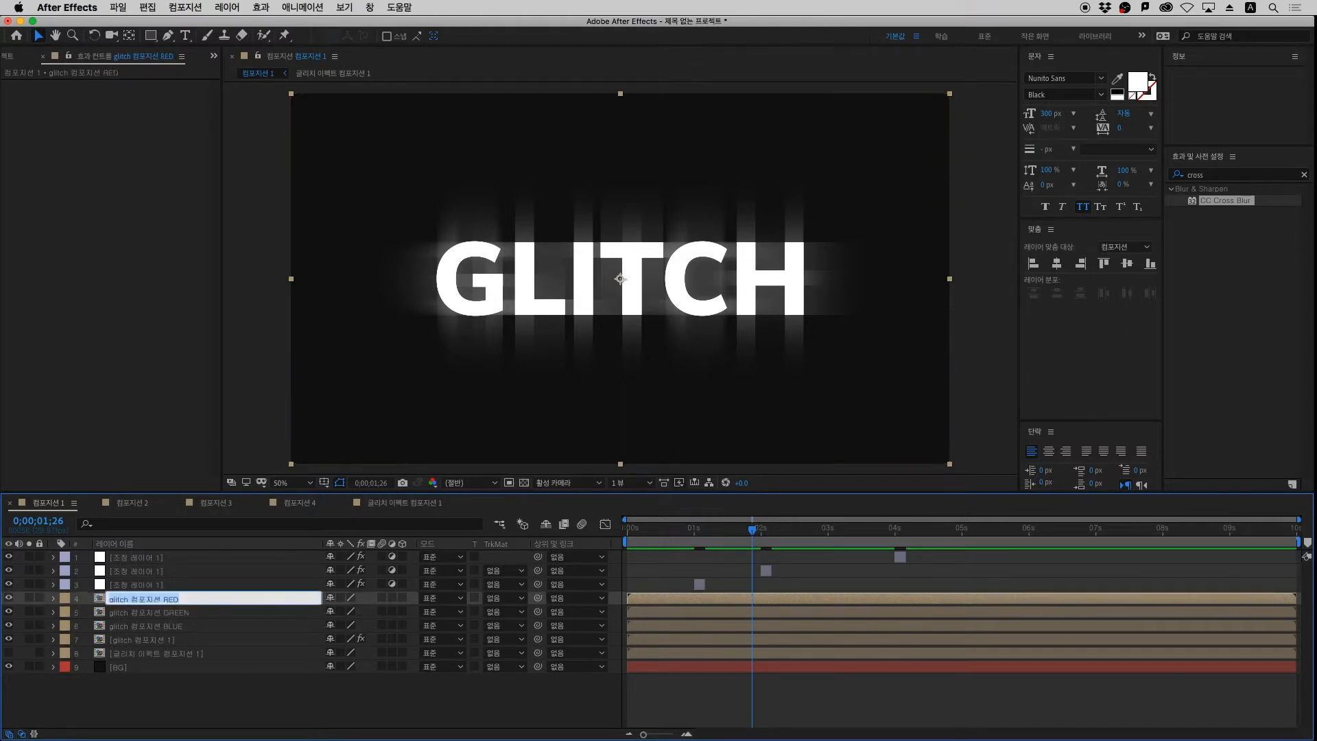
key(Right)
key(Return)
key(super+Down)
key(super+Down)
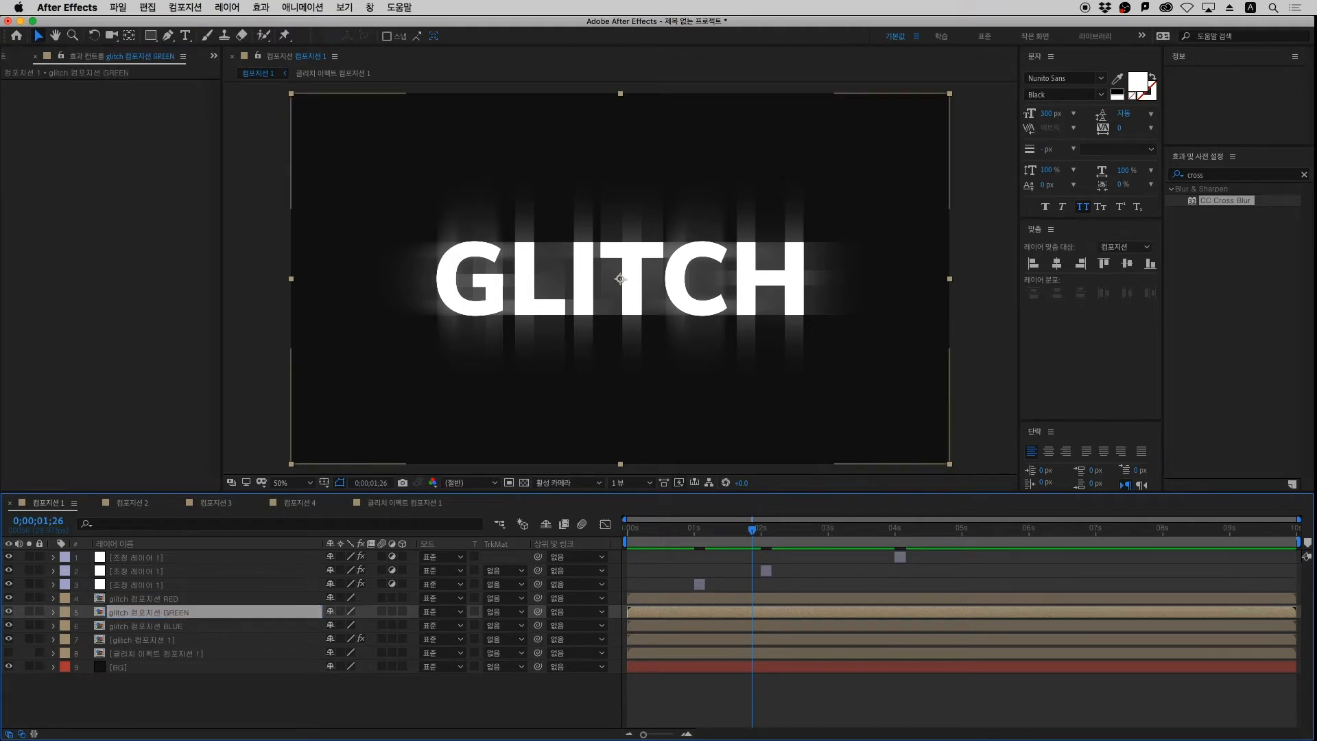
key(super+Up)
key(super+Up)
key(super+Down)
key(super+Down)
key(super+Up)
key(super+Up)
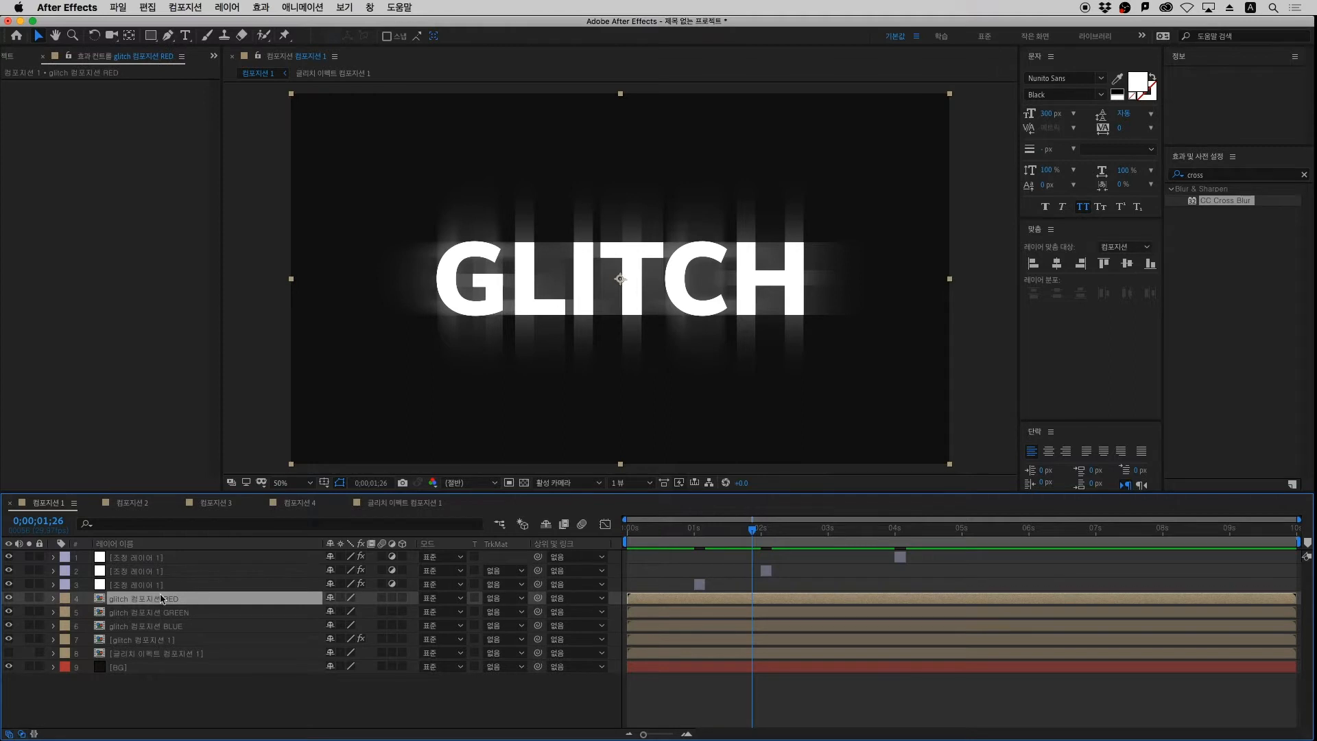
Find the Fill effect by searching for "칠" and apply it to the glitch 컴포지션 RED layer
key(super+5)
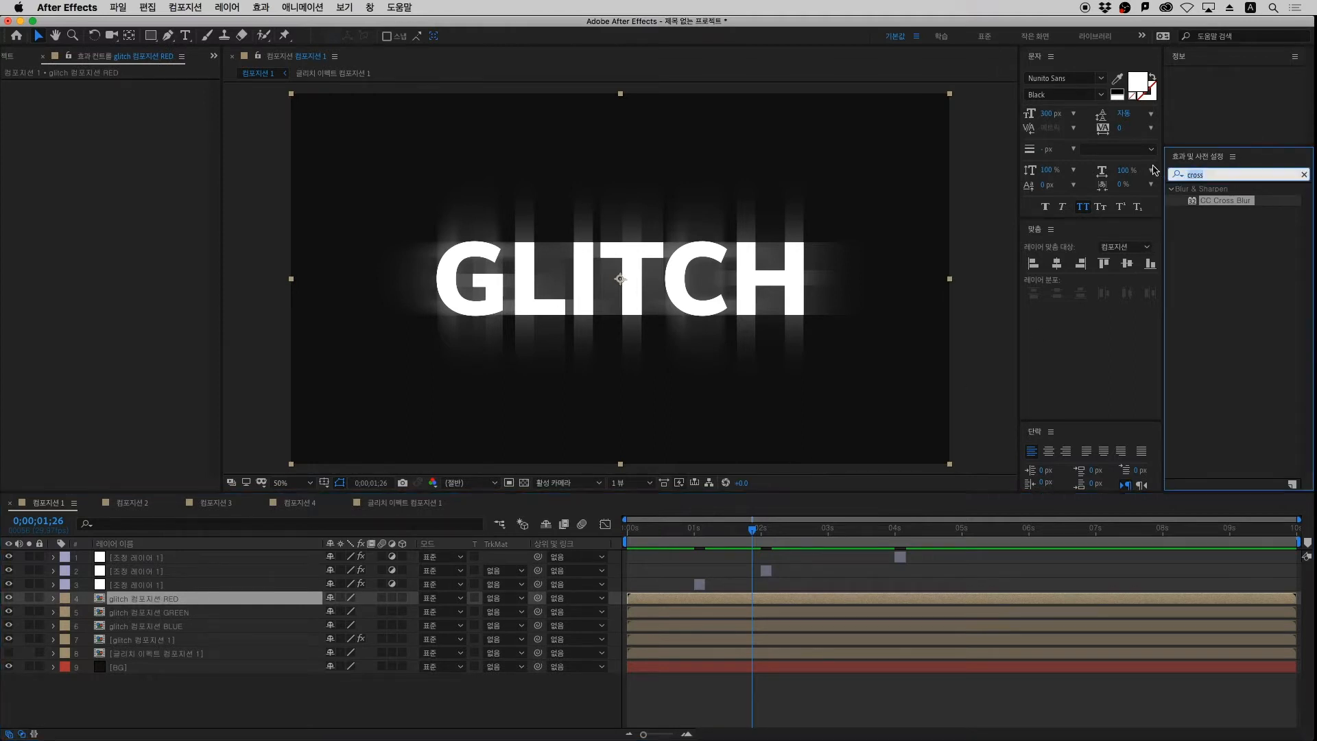
key(BackSpace)
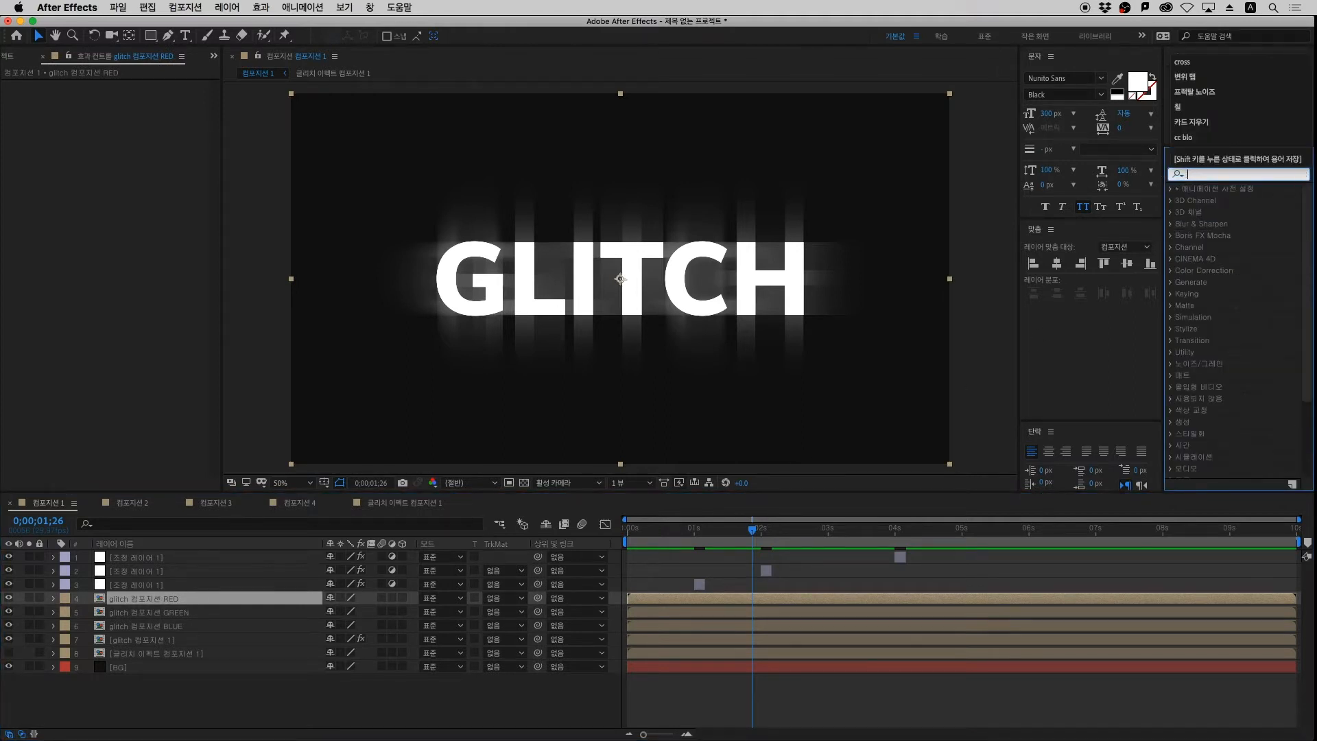
text(칠)
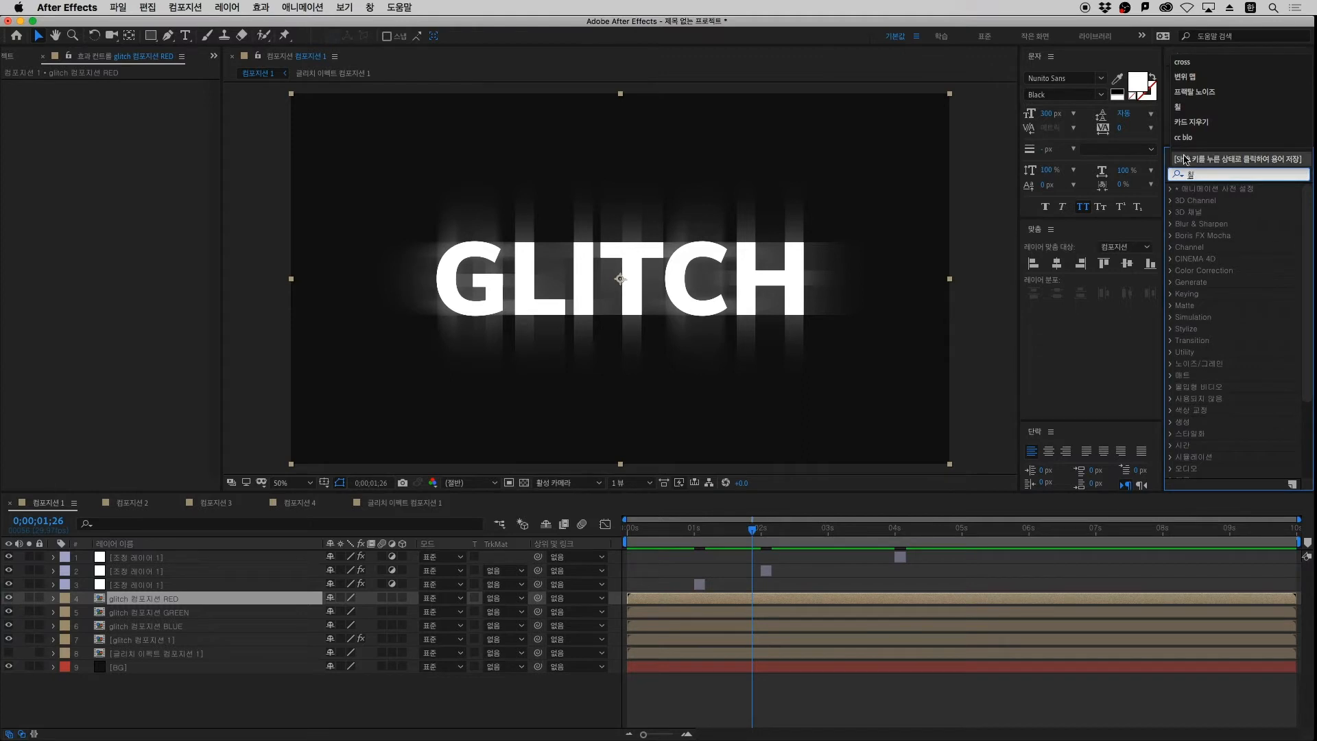
click(1210, 175)
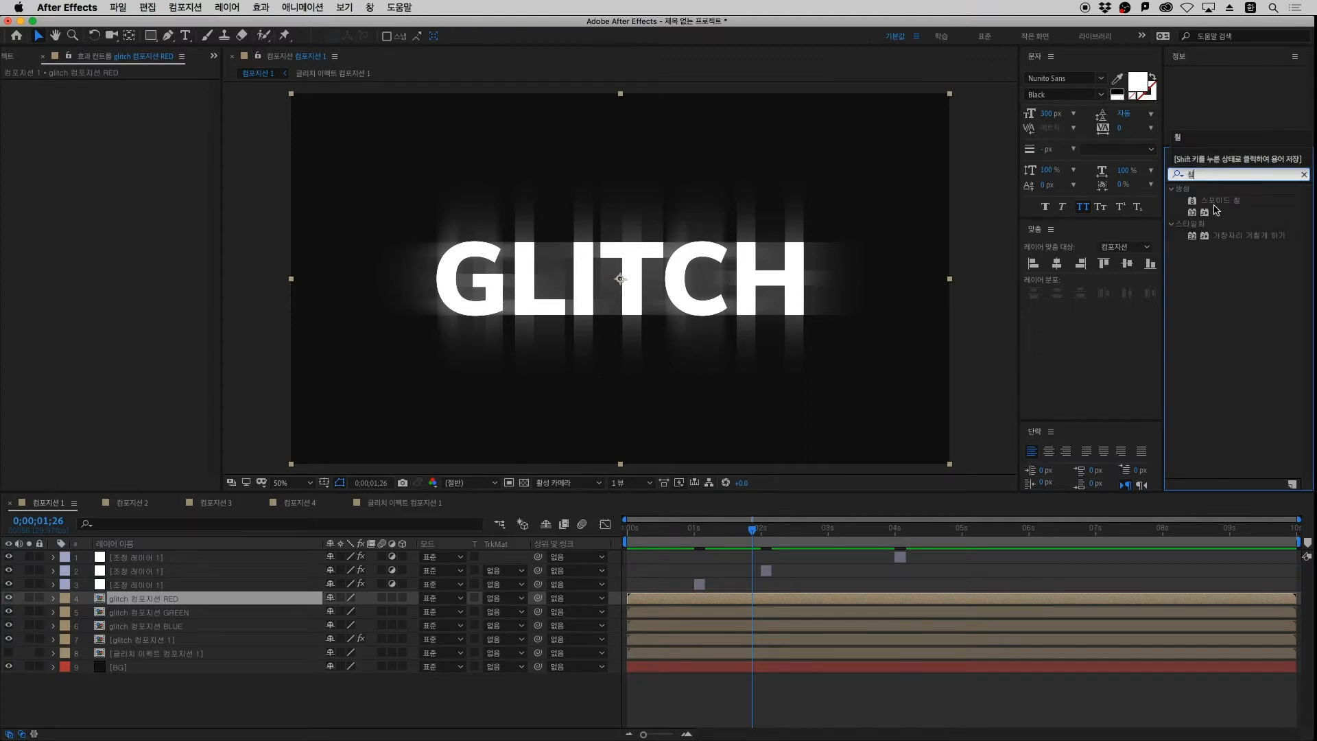
drag(1217, 217, 204, 606)
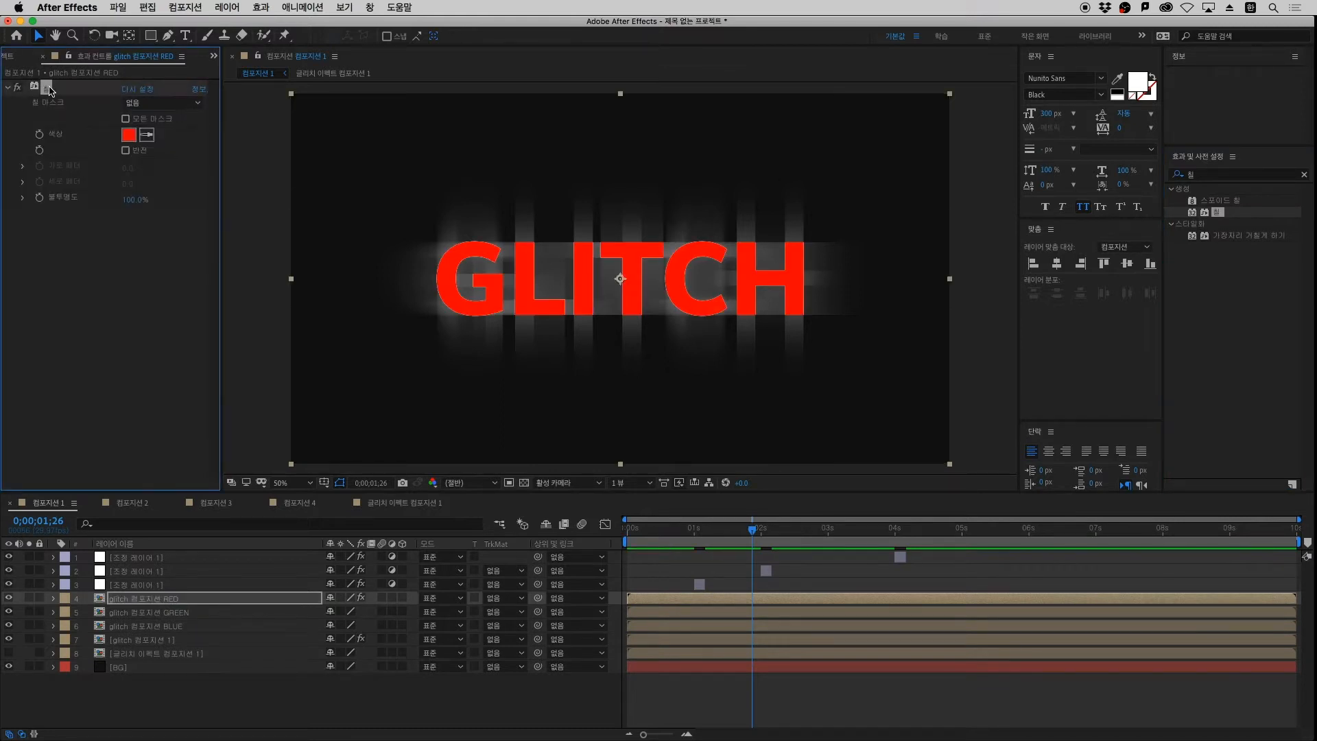
Paste the Fill effect onto the glitch 컴포지션 GREEN layer and set its color to green 00FFAC
click(176, 613)
key(super+v)
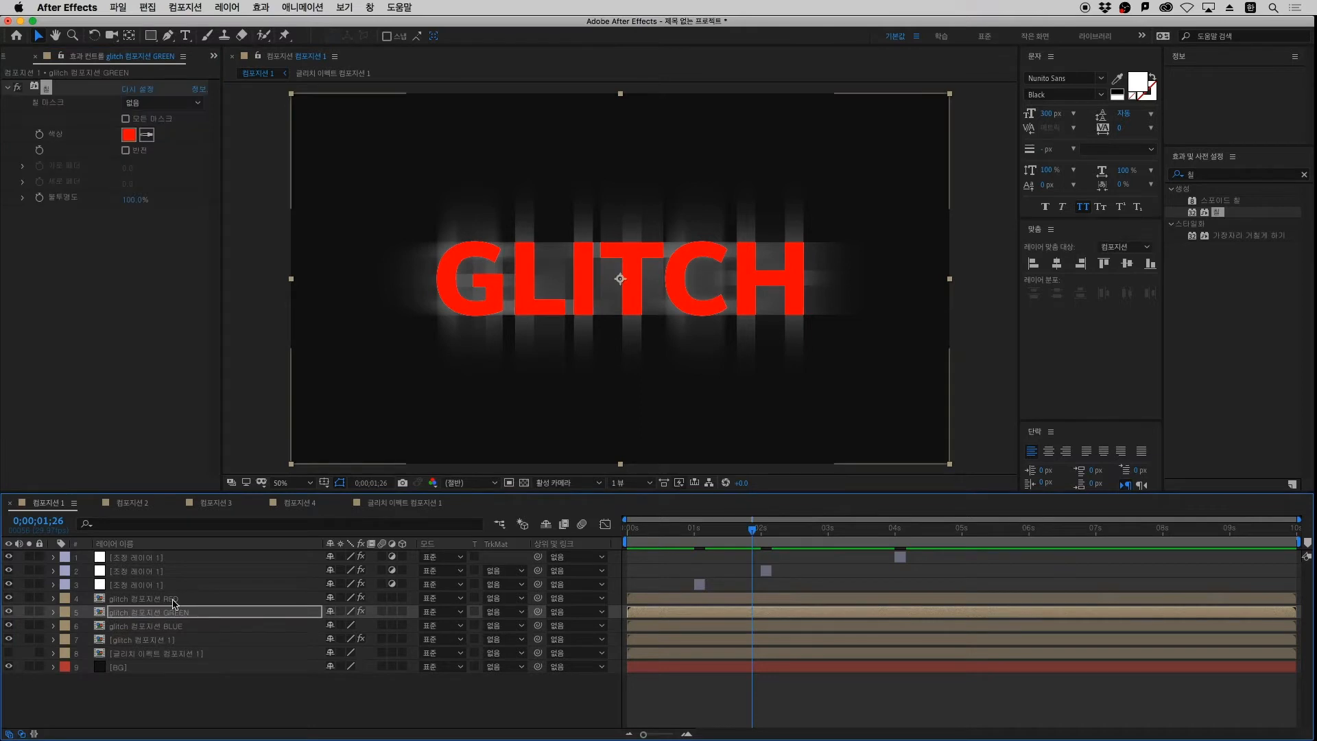
click(130, 138)
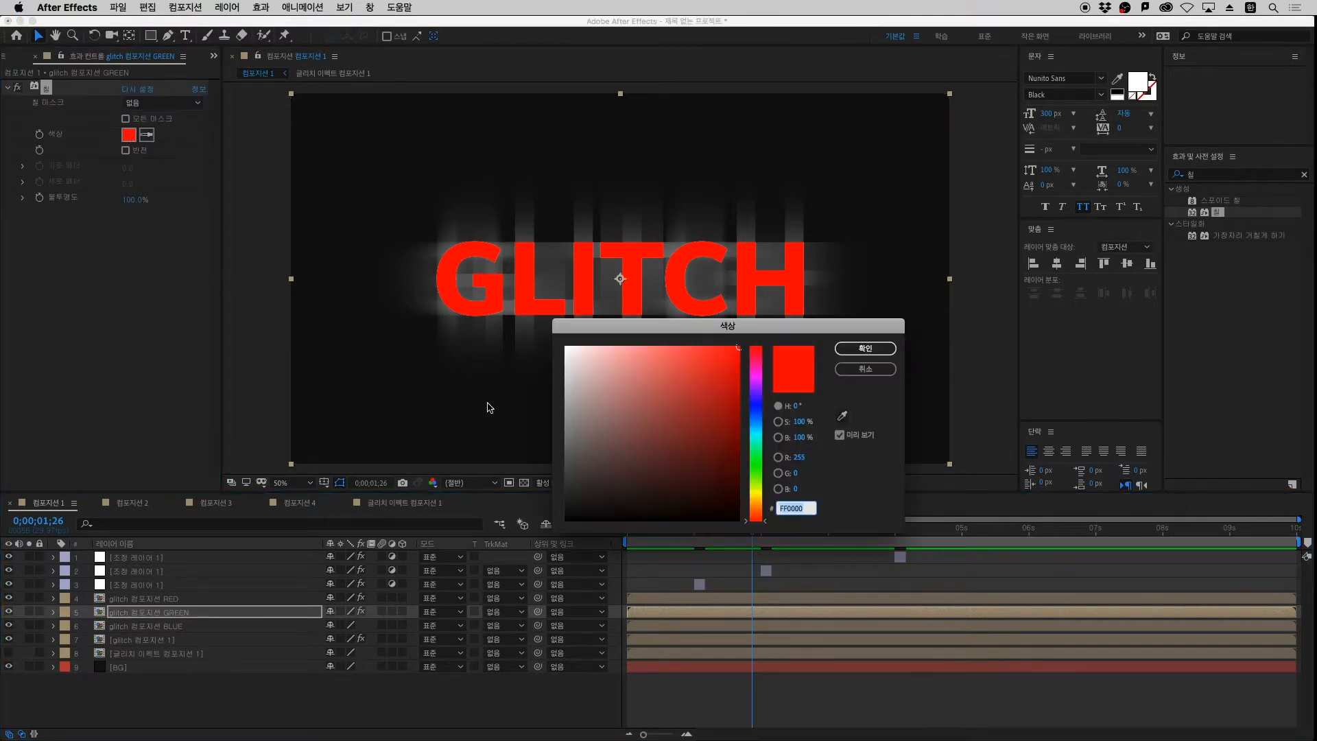
click(758, 447)
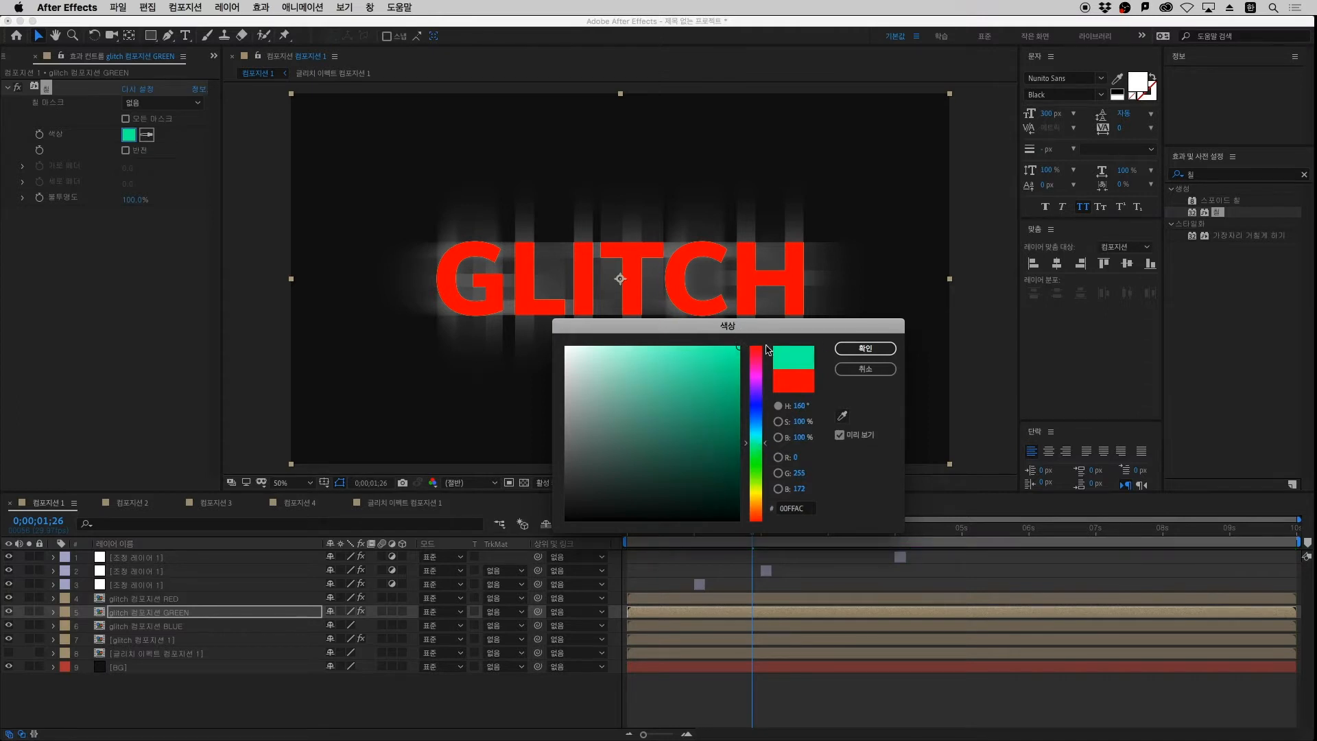
click(841, 349)
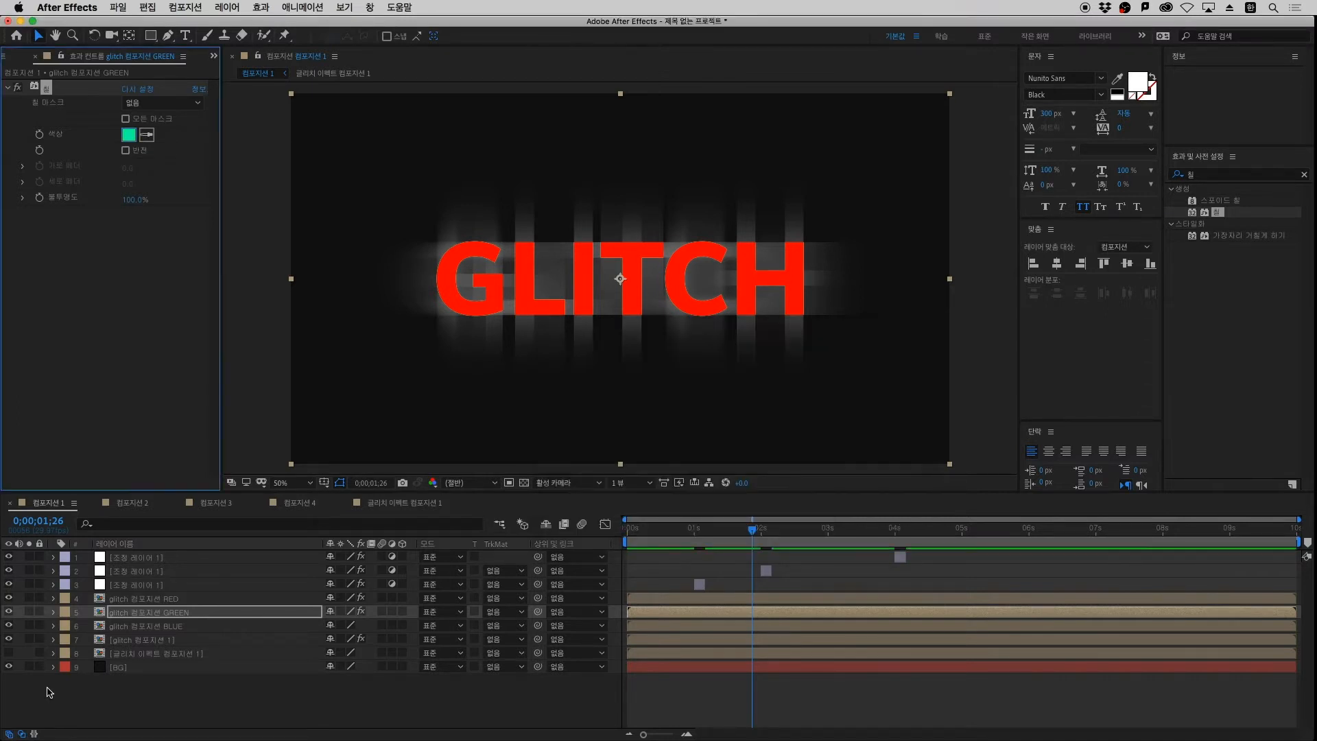
Set the Fill color of the glitch 컴포지션 BLUE layer to blue 0078FF
click(183, 628)
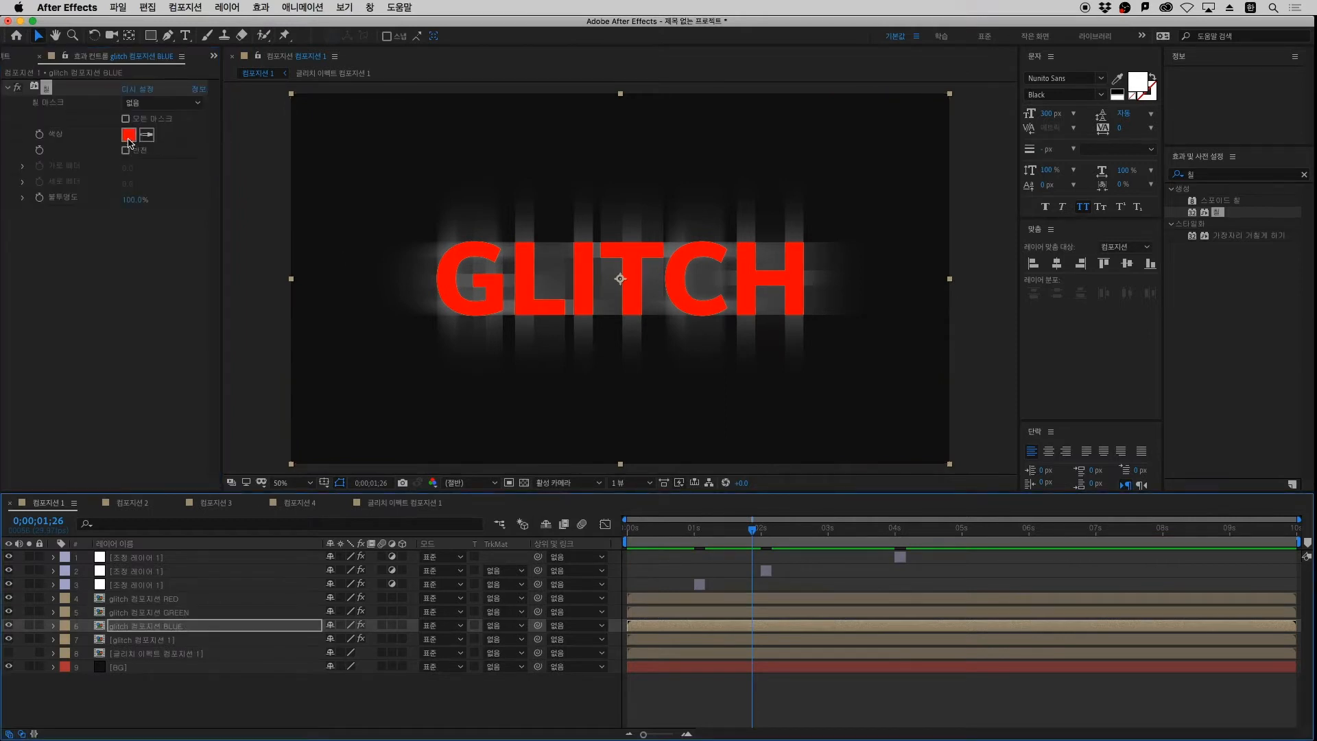
click(129, 137)
click(756, 419)
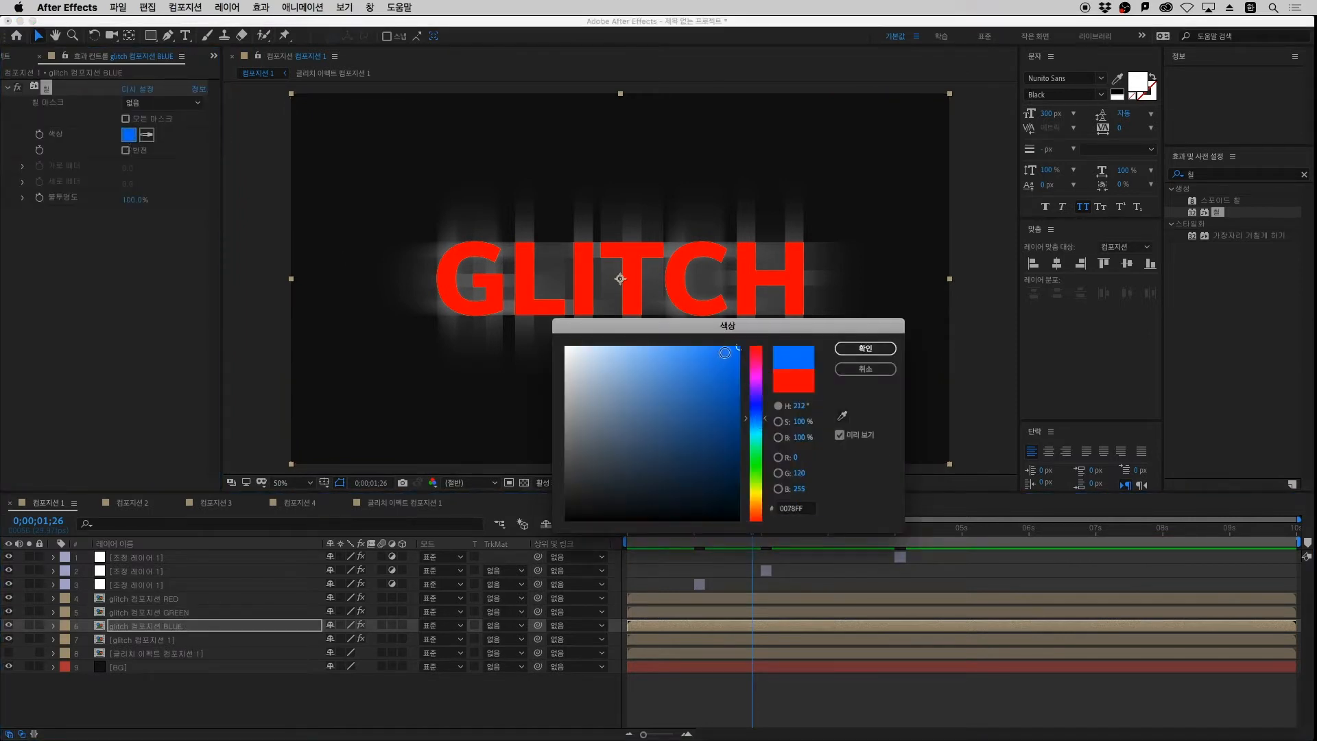
key(Return)
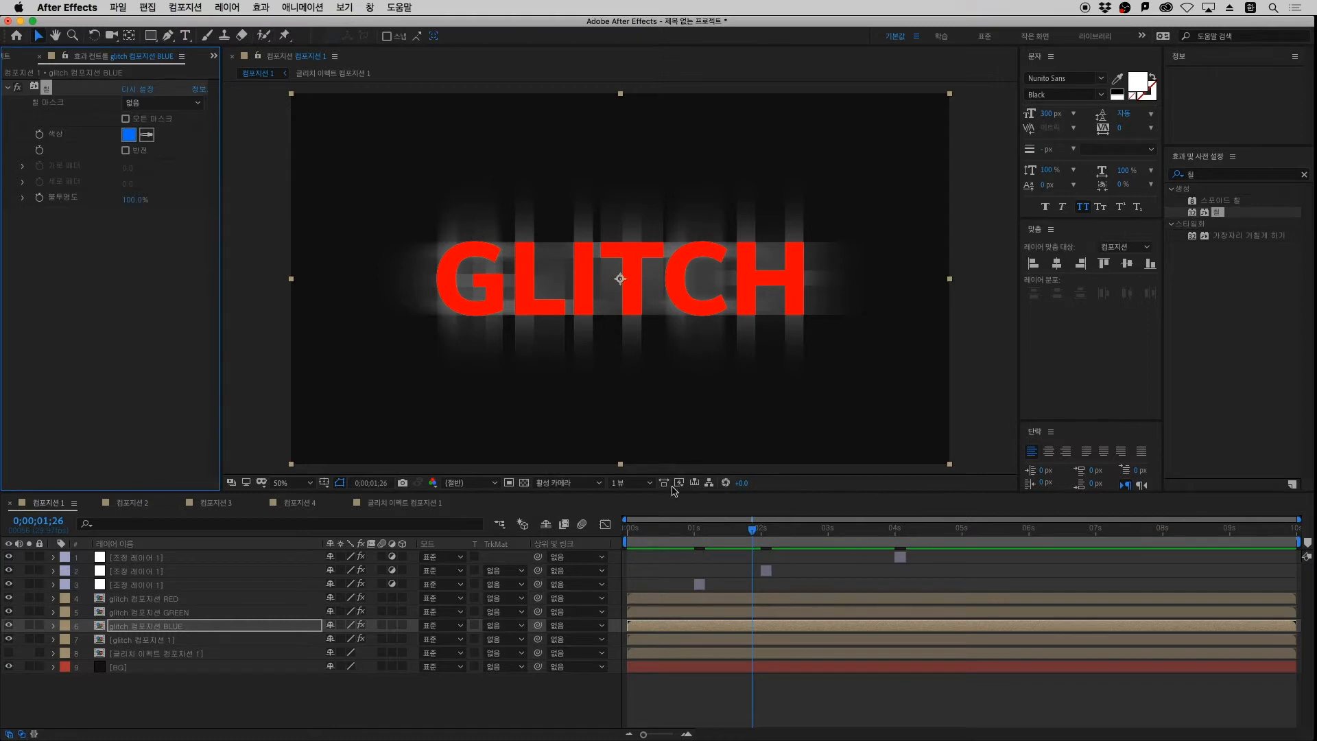
Set the blending mode of the glitch 컴포지션 RED, GREEN and BLUE layers to Screen (스크린)
click(147, 598)
click(147, 612)
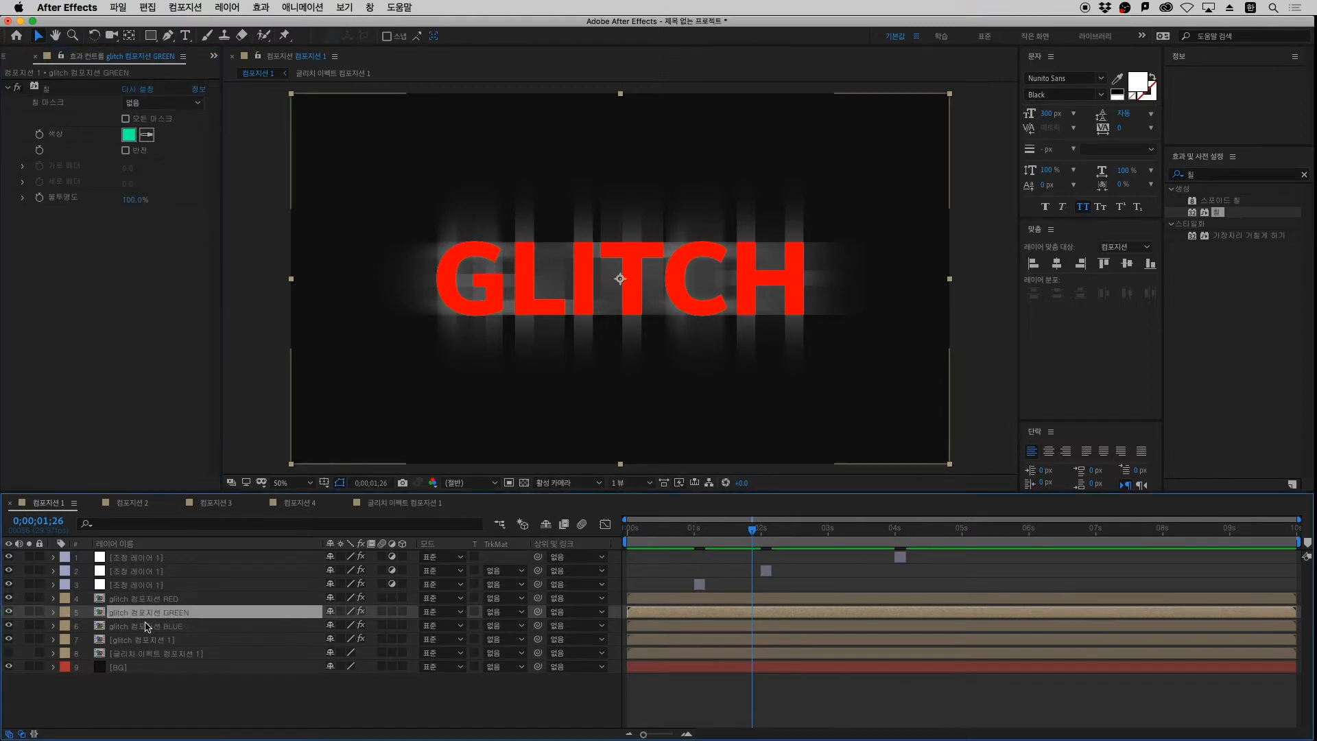
click(148, 597)
shift+click(150, 625)
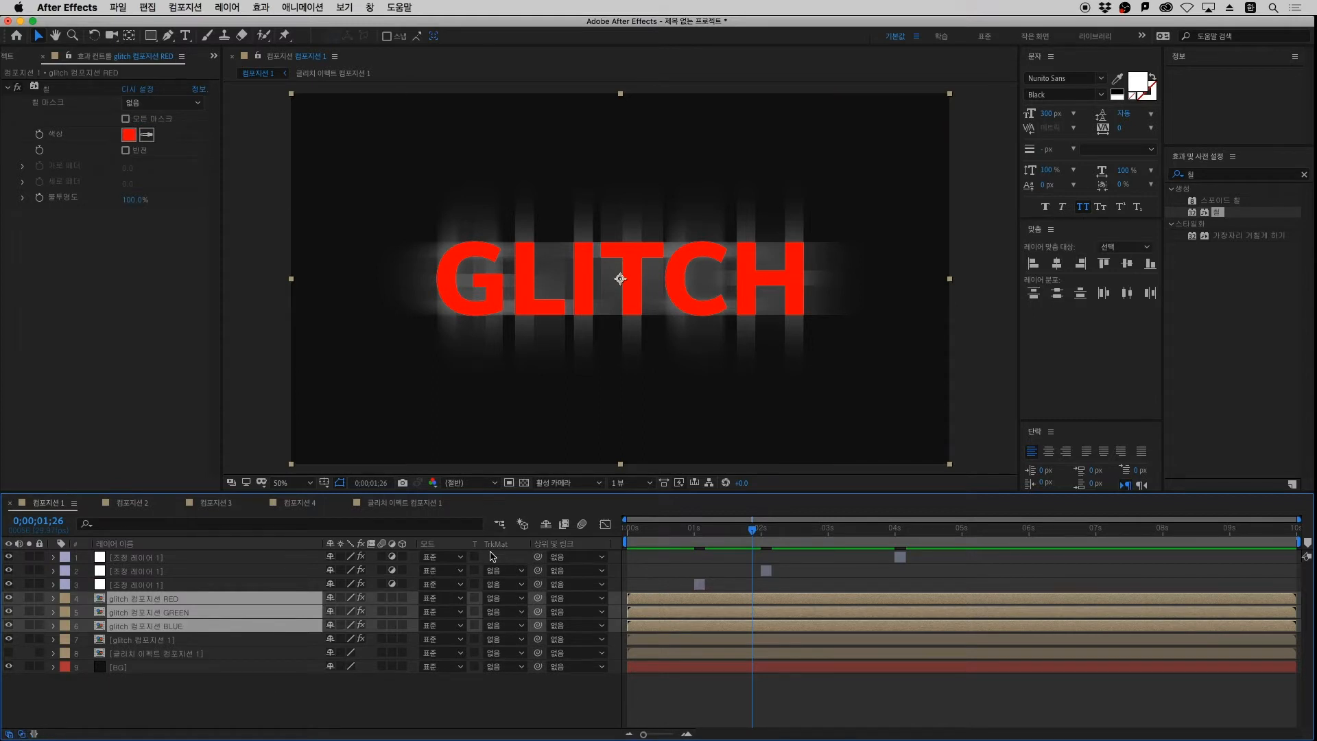
click(22, 733)
click(22, 733)
click(22, 733)
click(22, 733)
click(21, 733)
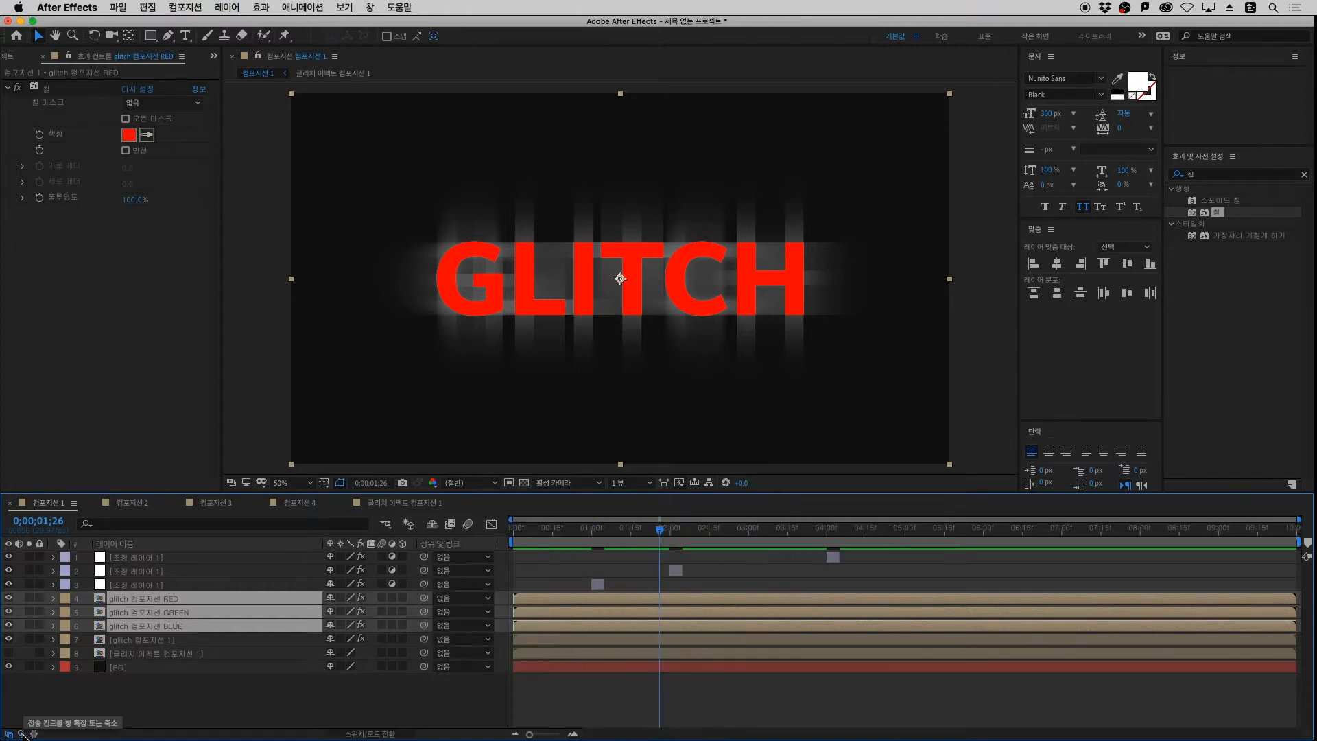
click(22, 733)
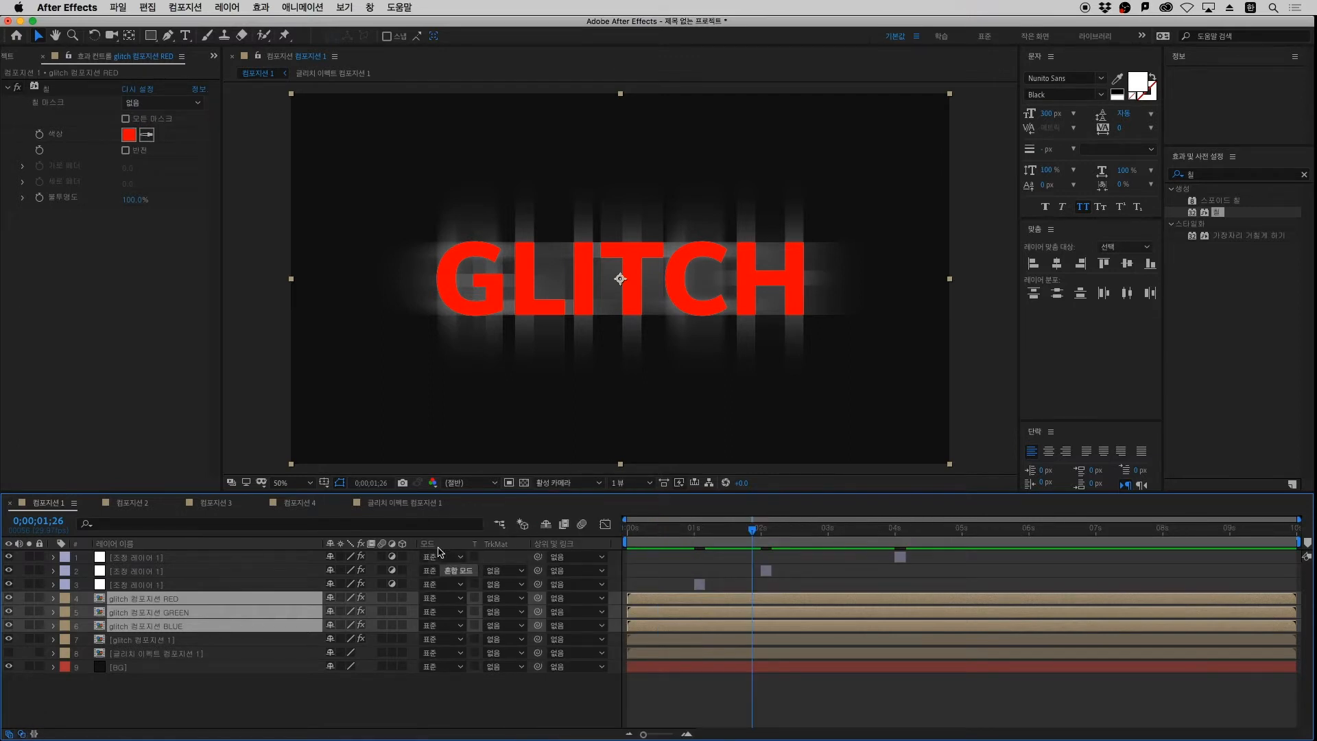
click(442, 598)
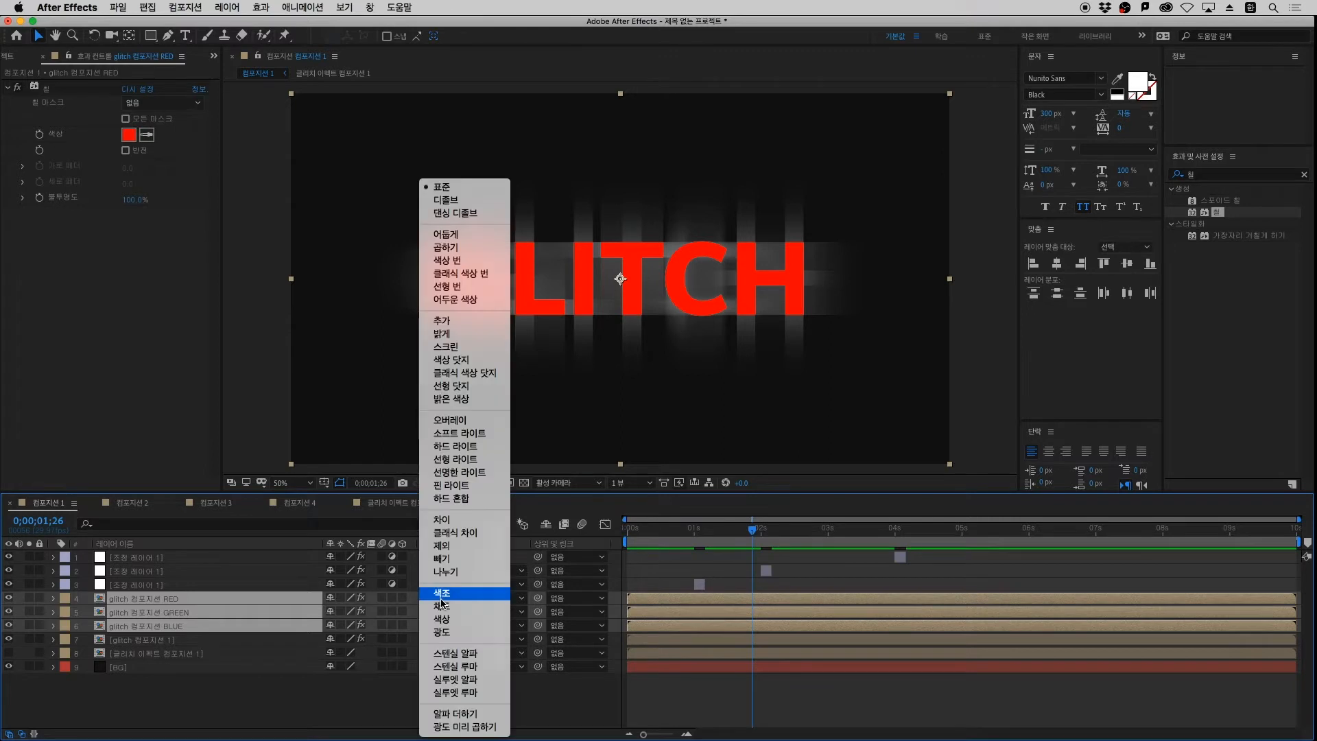
click(456, 348)
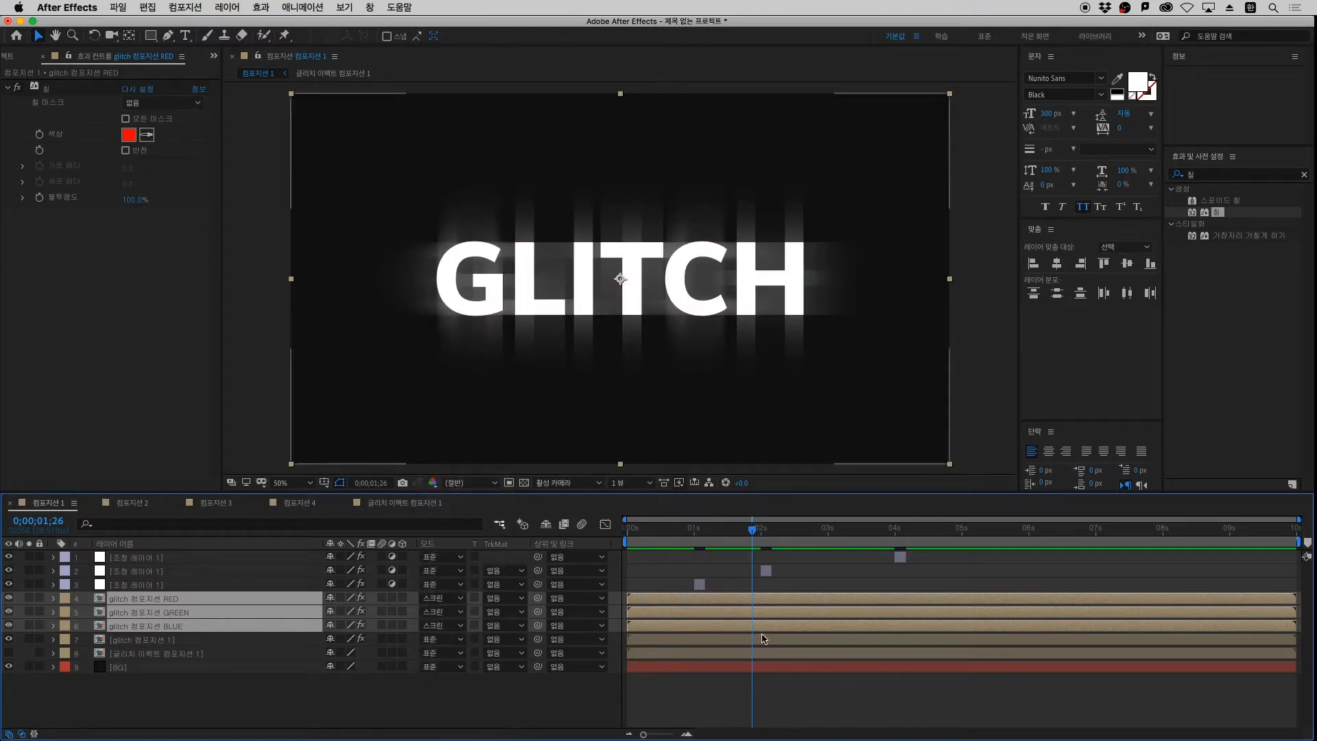
click(740, 653)
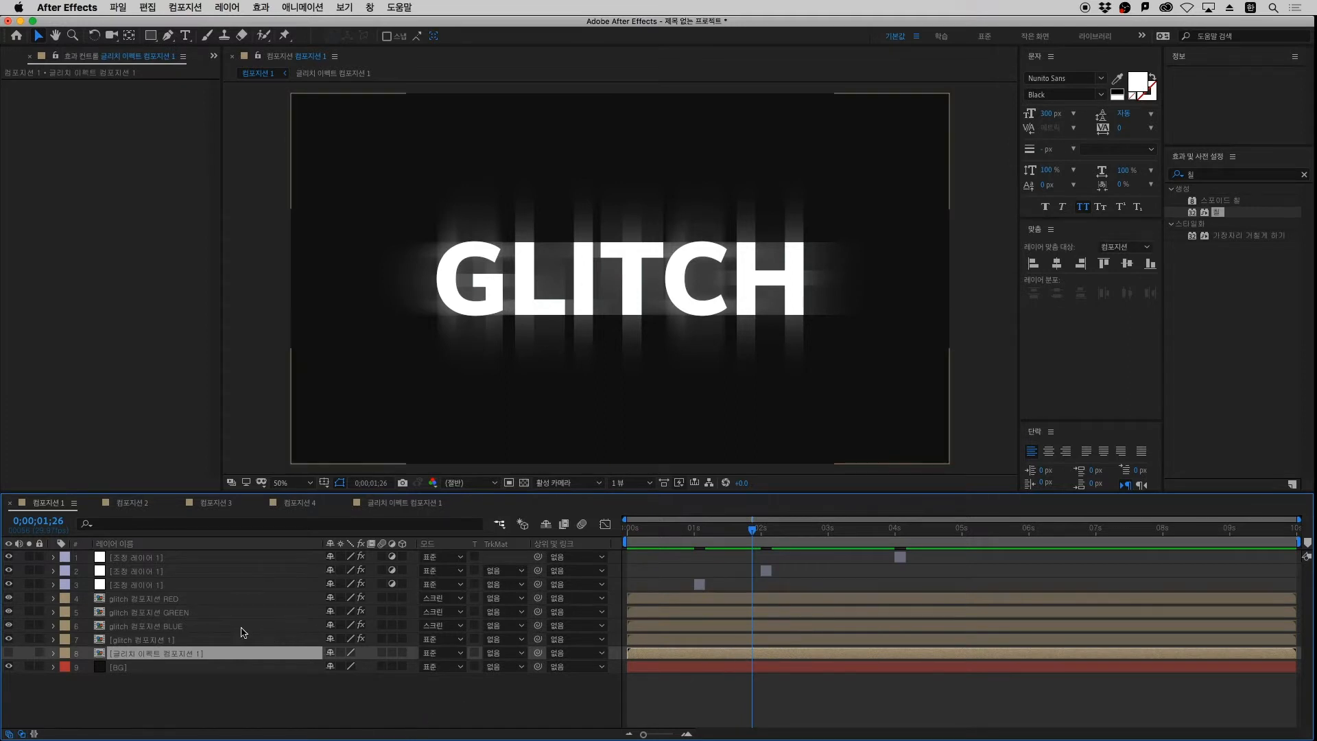
click(211, 606)
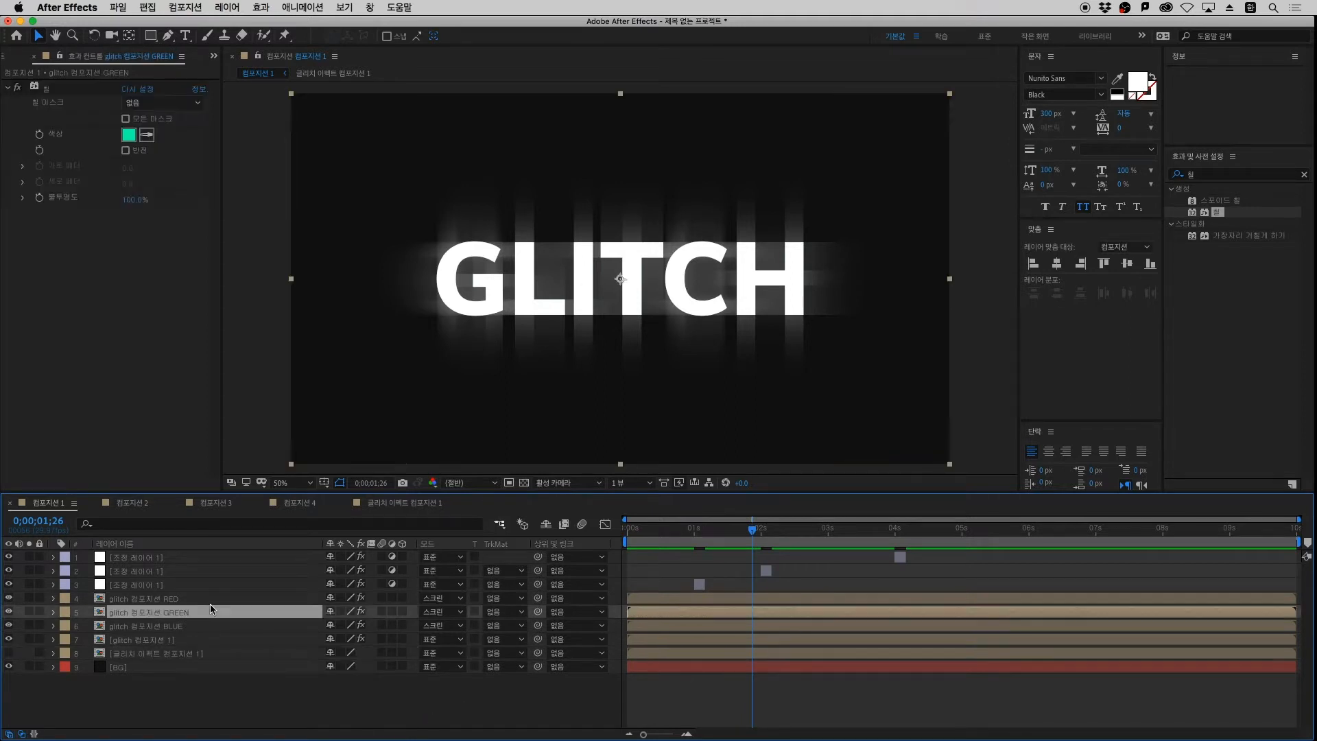
click(172, 598)
mouse_move(727, 304)
mouse_down()
mouse_move(712, 286)
mouse_move(718, 310)
mouse_move(737, 298)
mouse_move(723, 306)
mouse_up()
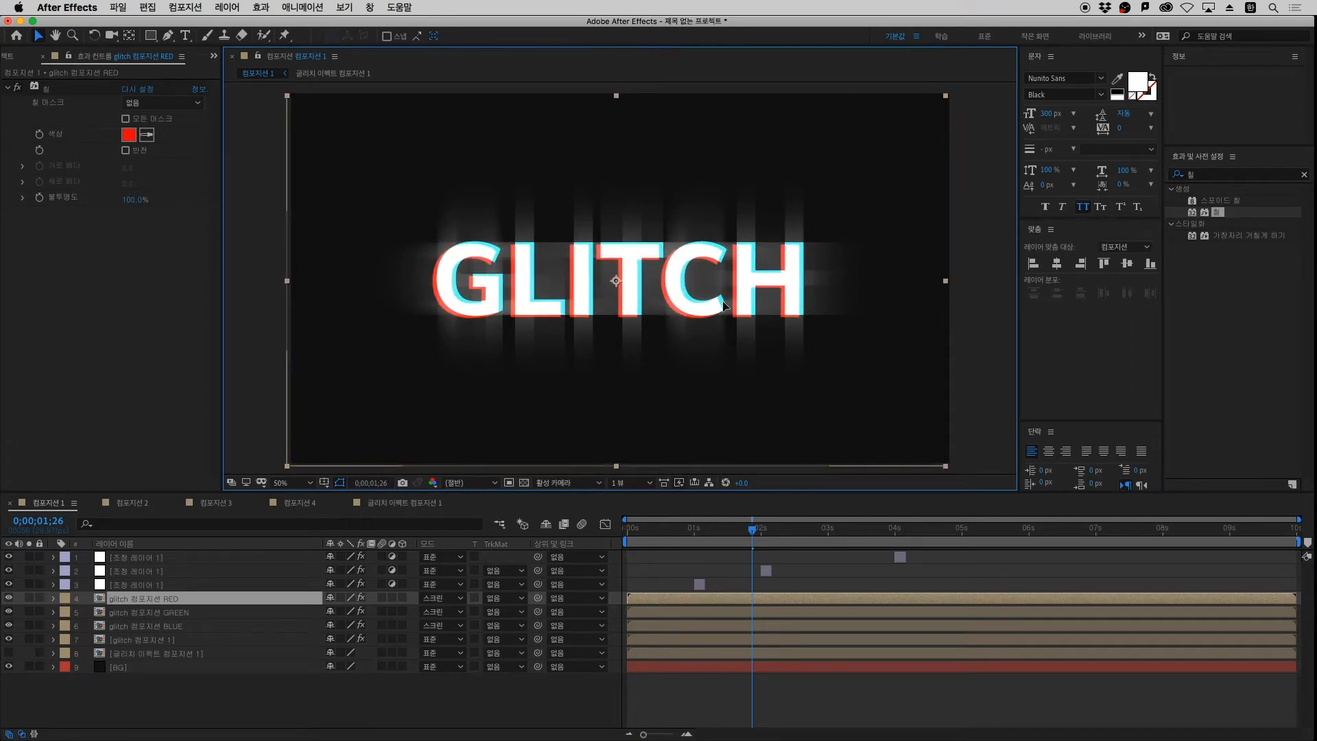
key(super+z)
click(698, 537)
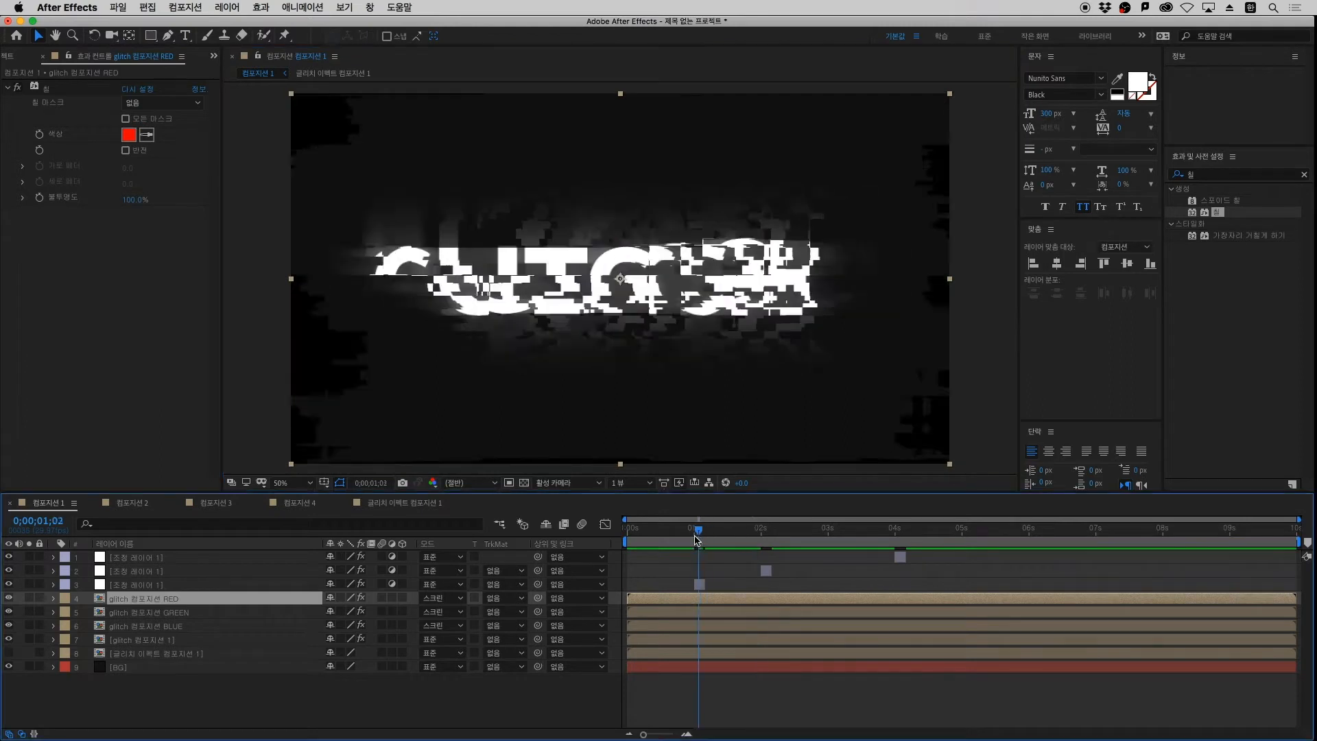
drag(741, 308, 728, 318)
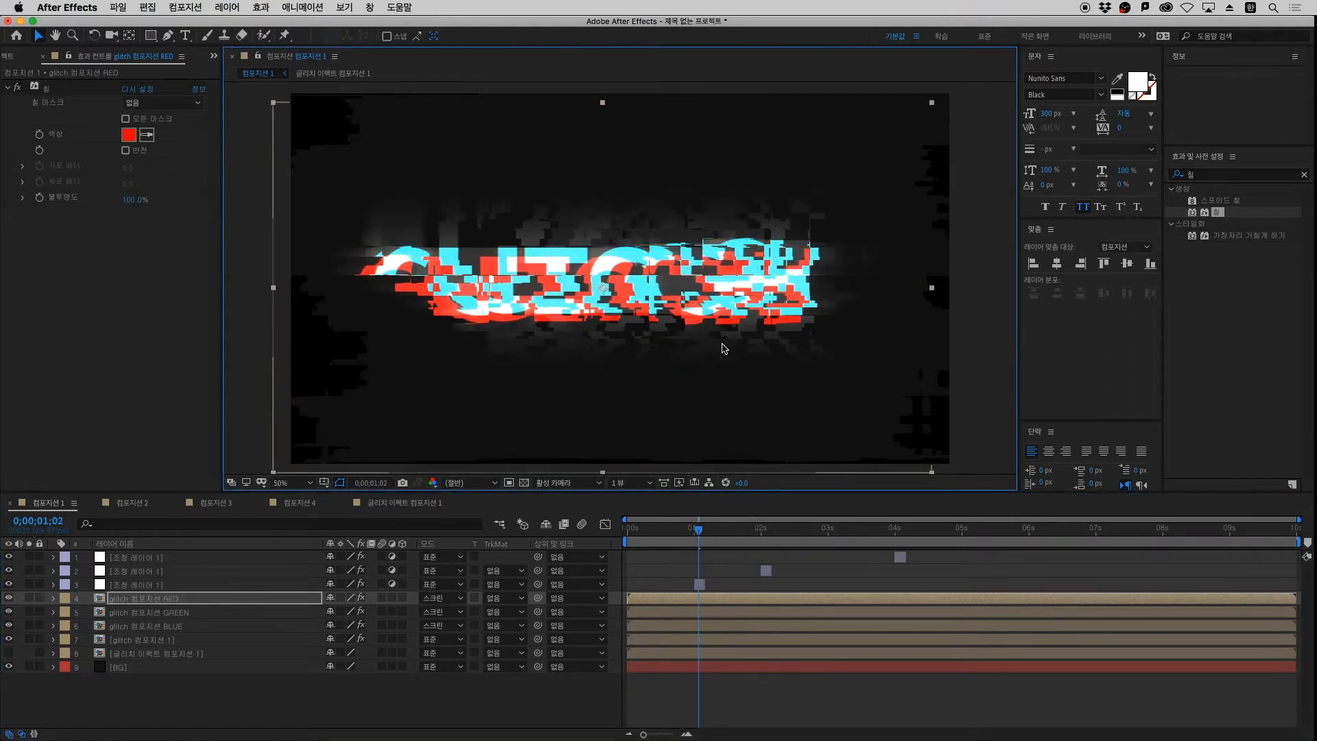
key(super+z)
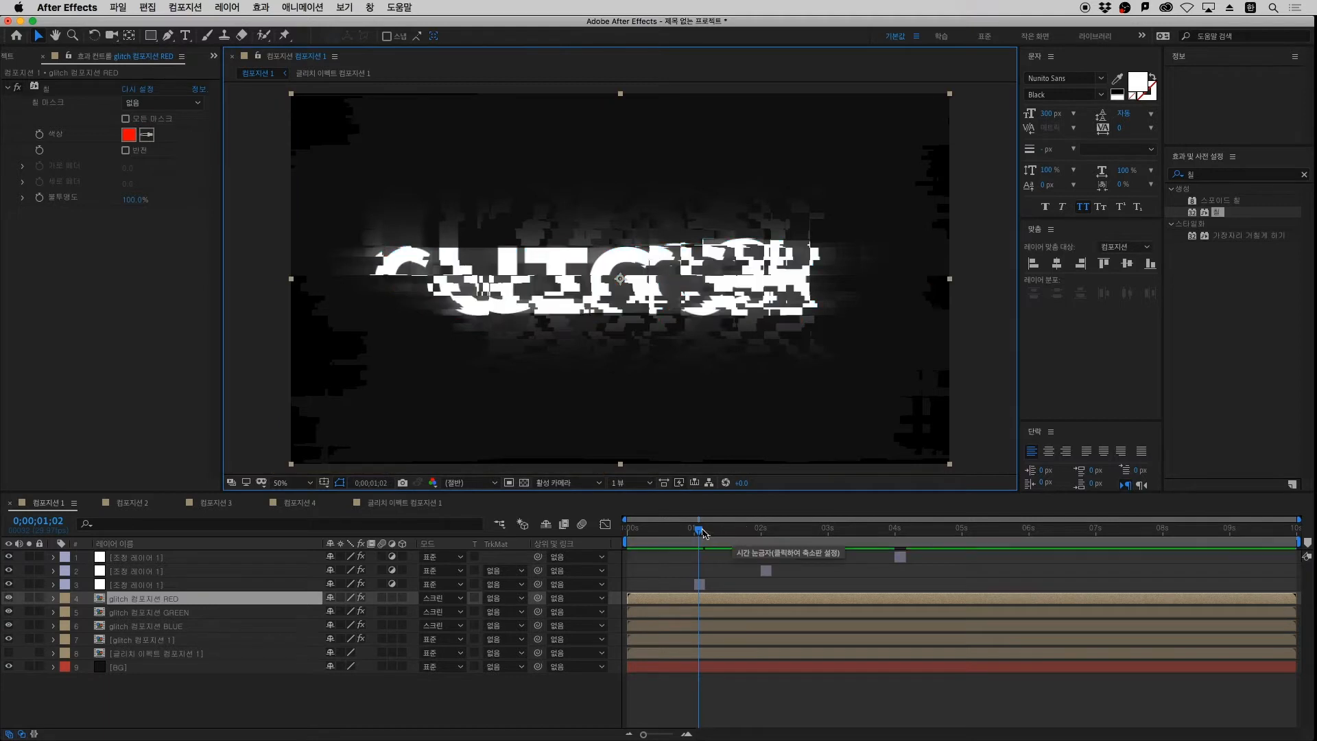
Offset the glitch 컴포지션 RED layer slightly down and left in the composition, to about position 954, 544
click(676, 531)
drag(698, 334, 695, 337)
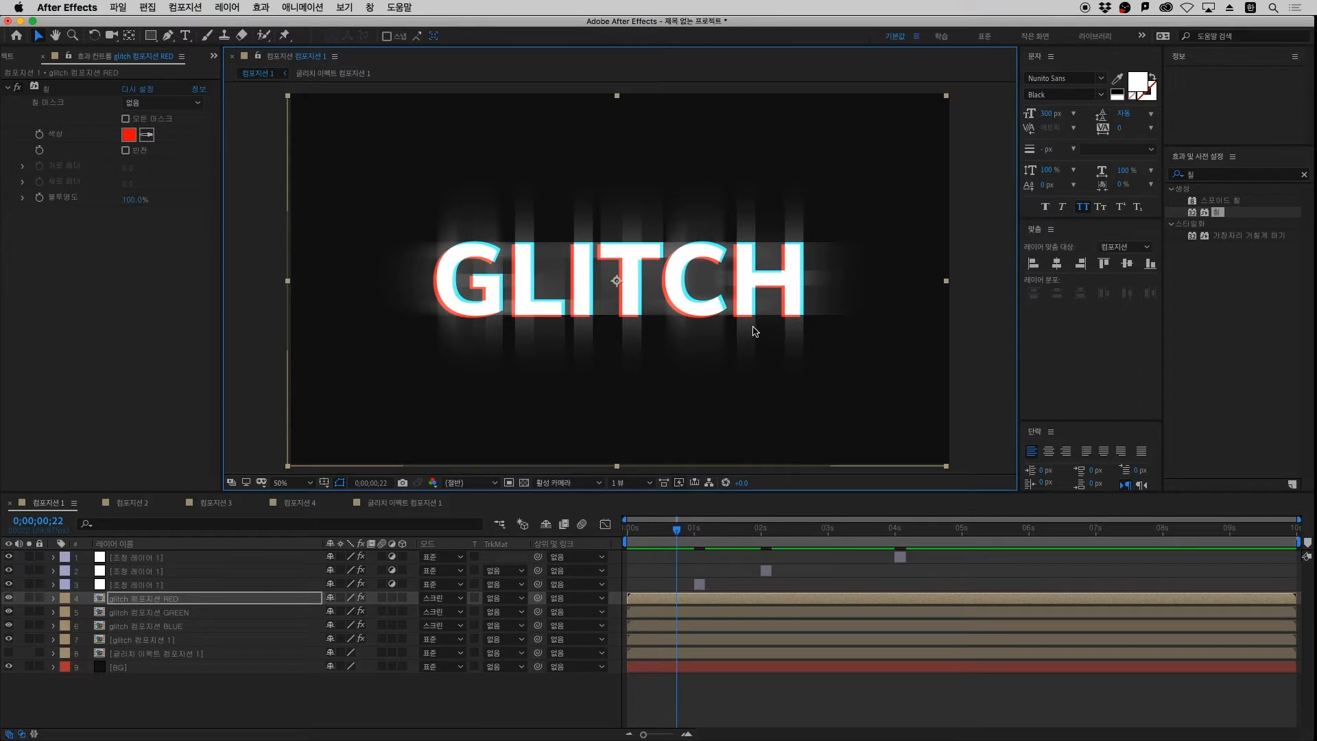
drag(754, 327, 755, 326)
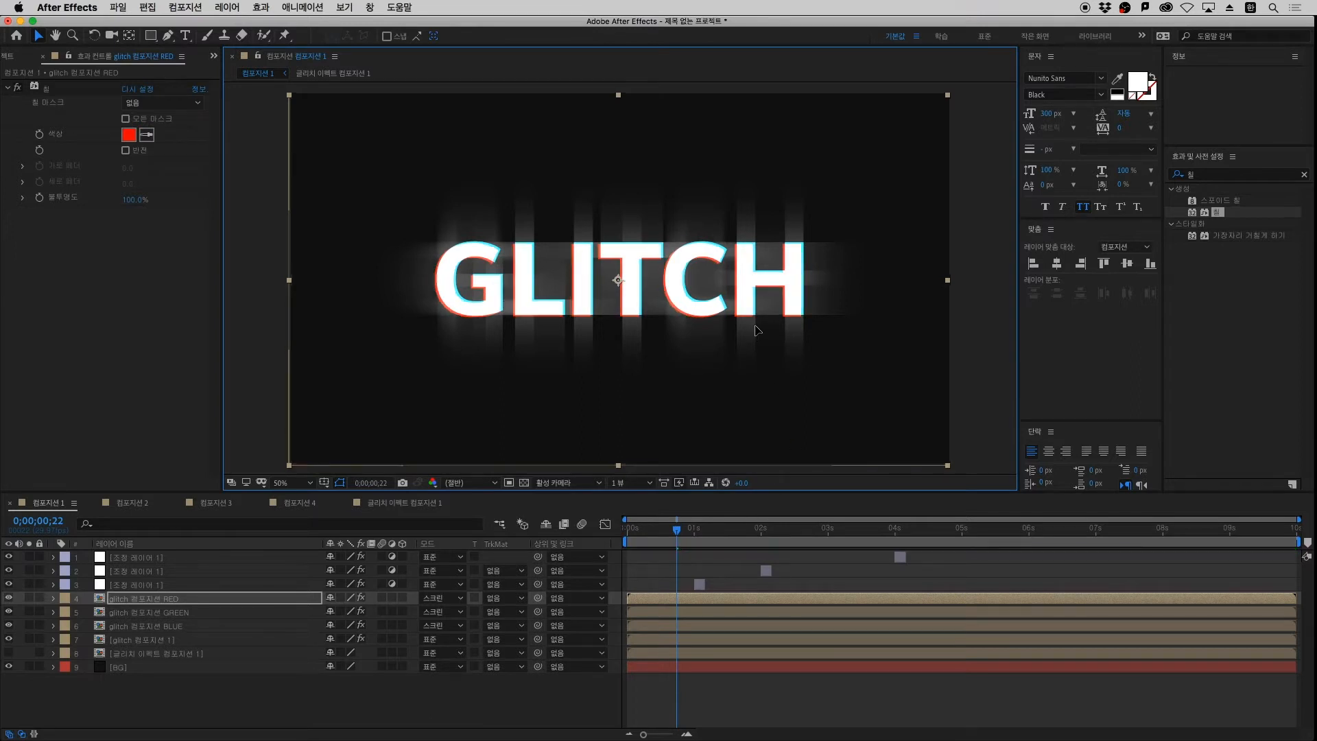
Reveal the Position of the glitch 컴포지션 RED layer and set its first keyframe at 0;00;01;00
click(743, 582)
key(=)
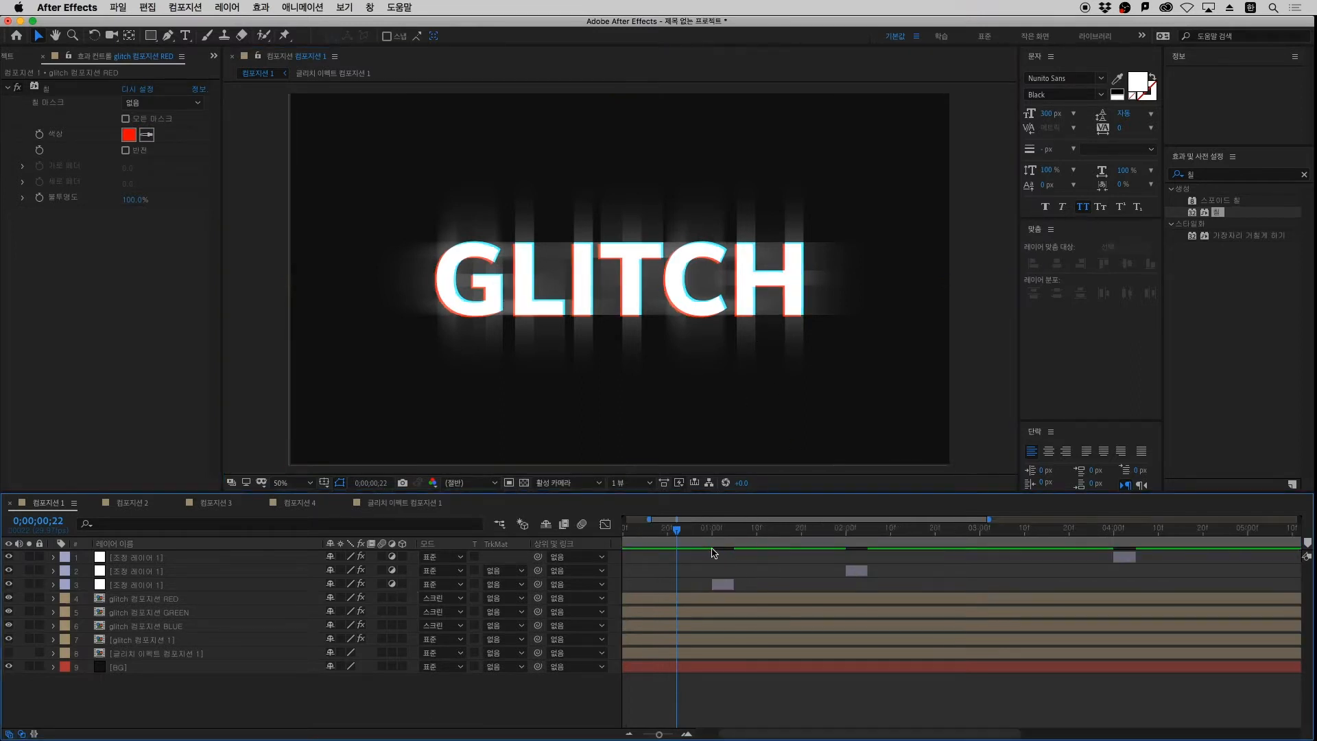
click(712, 537)
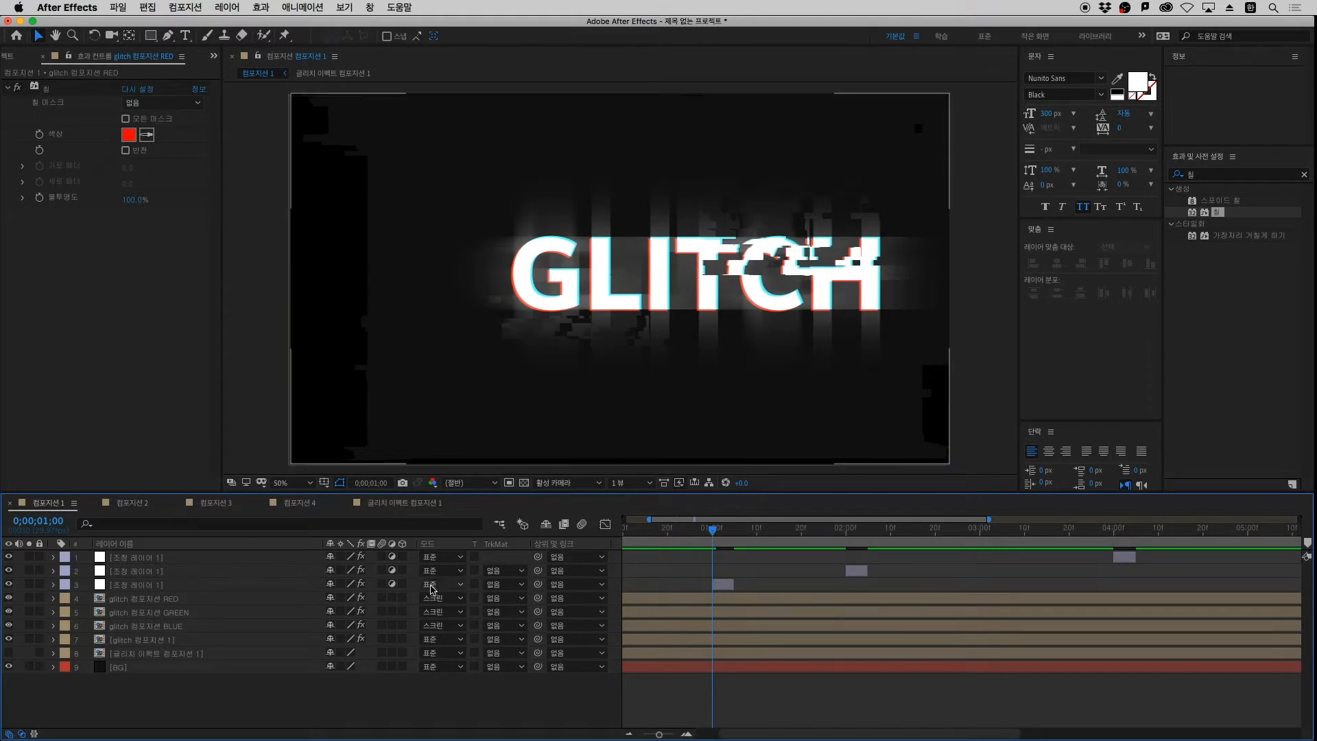
click(168, 598)
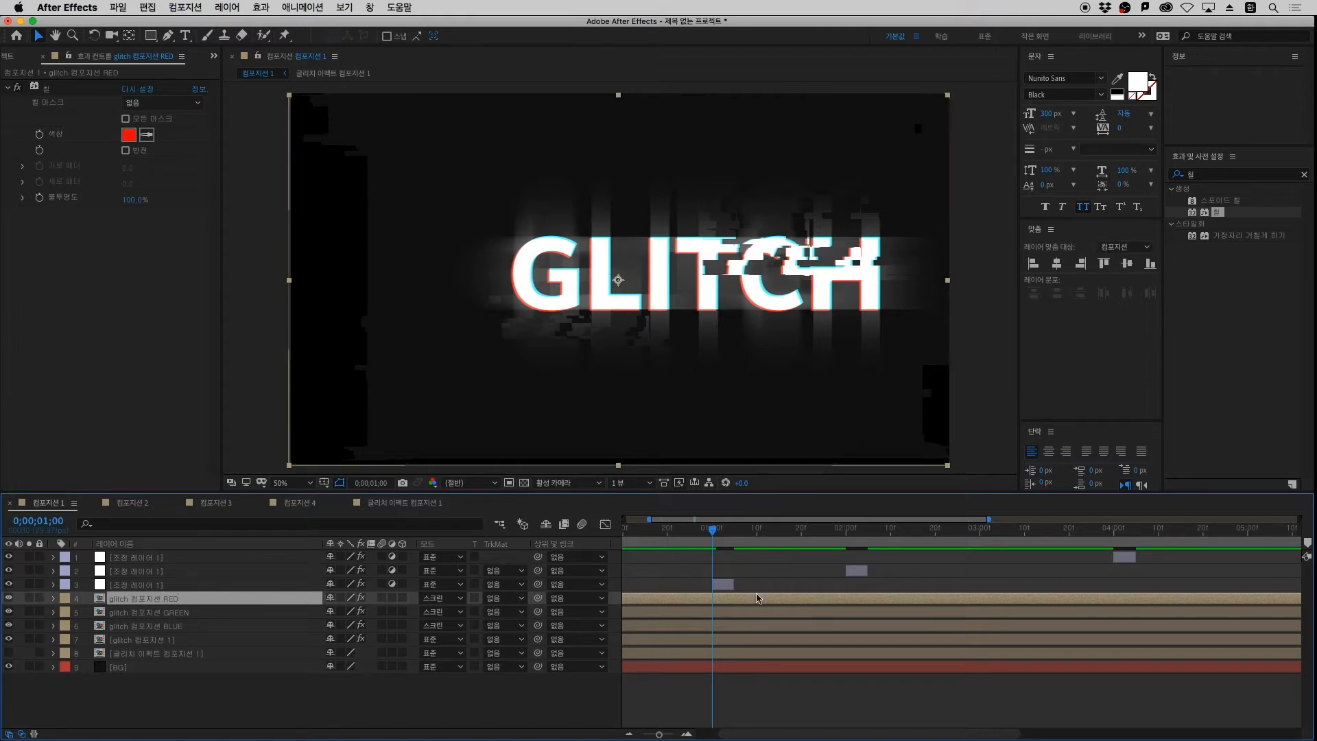
key(=)
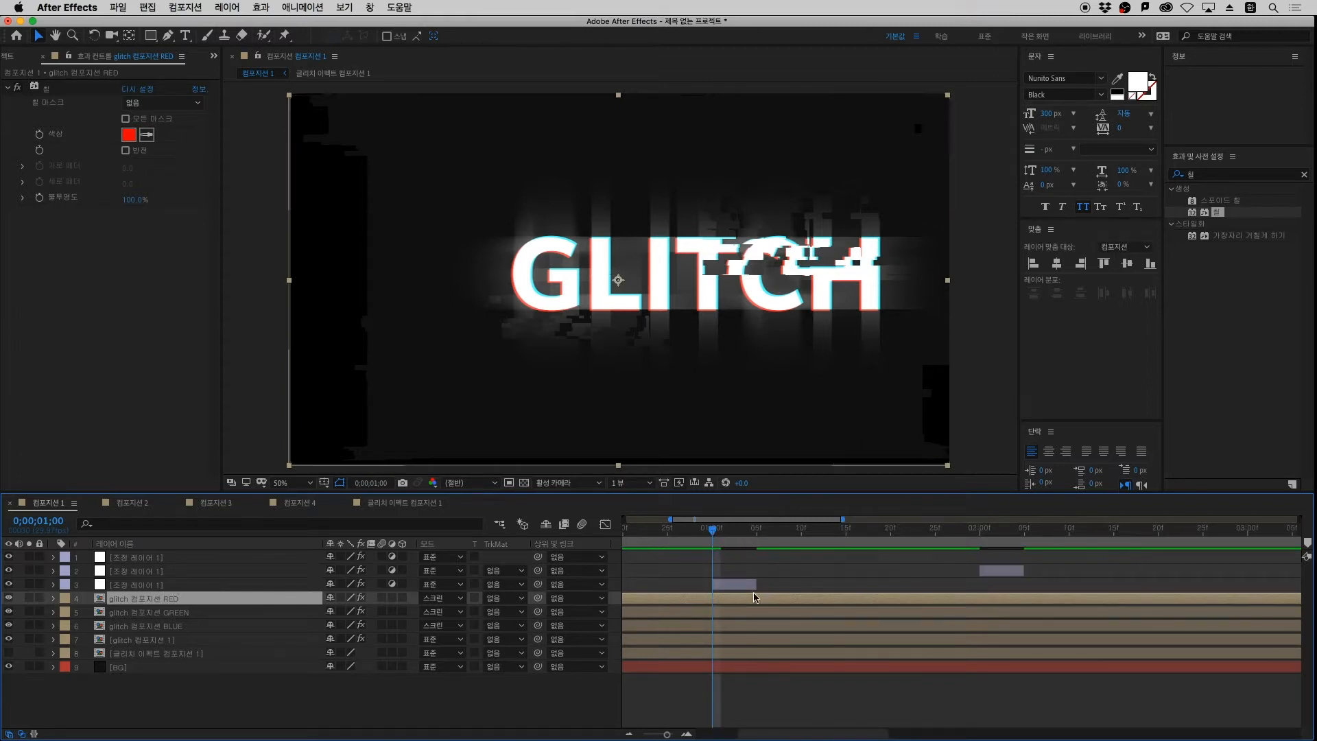
click(138, 584)
click(155, 598)
key(p)
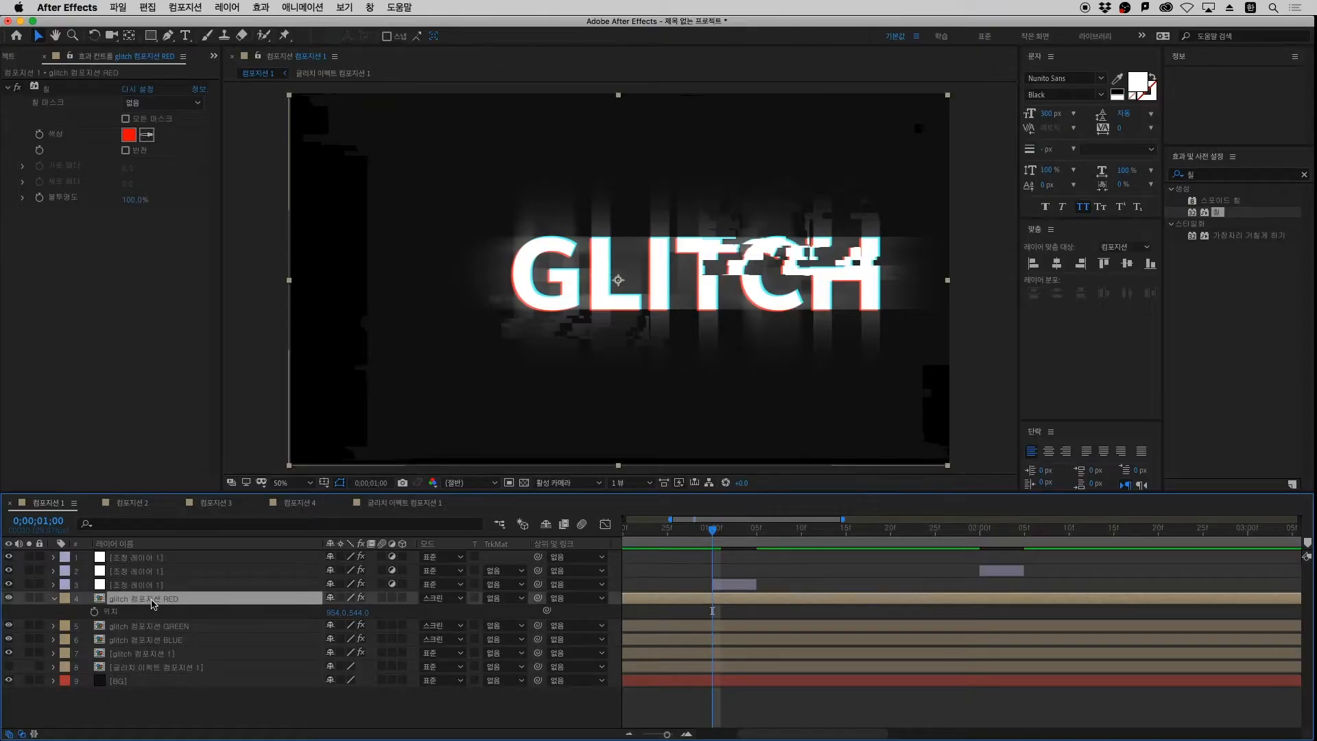
click(94, 611)
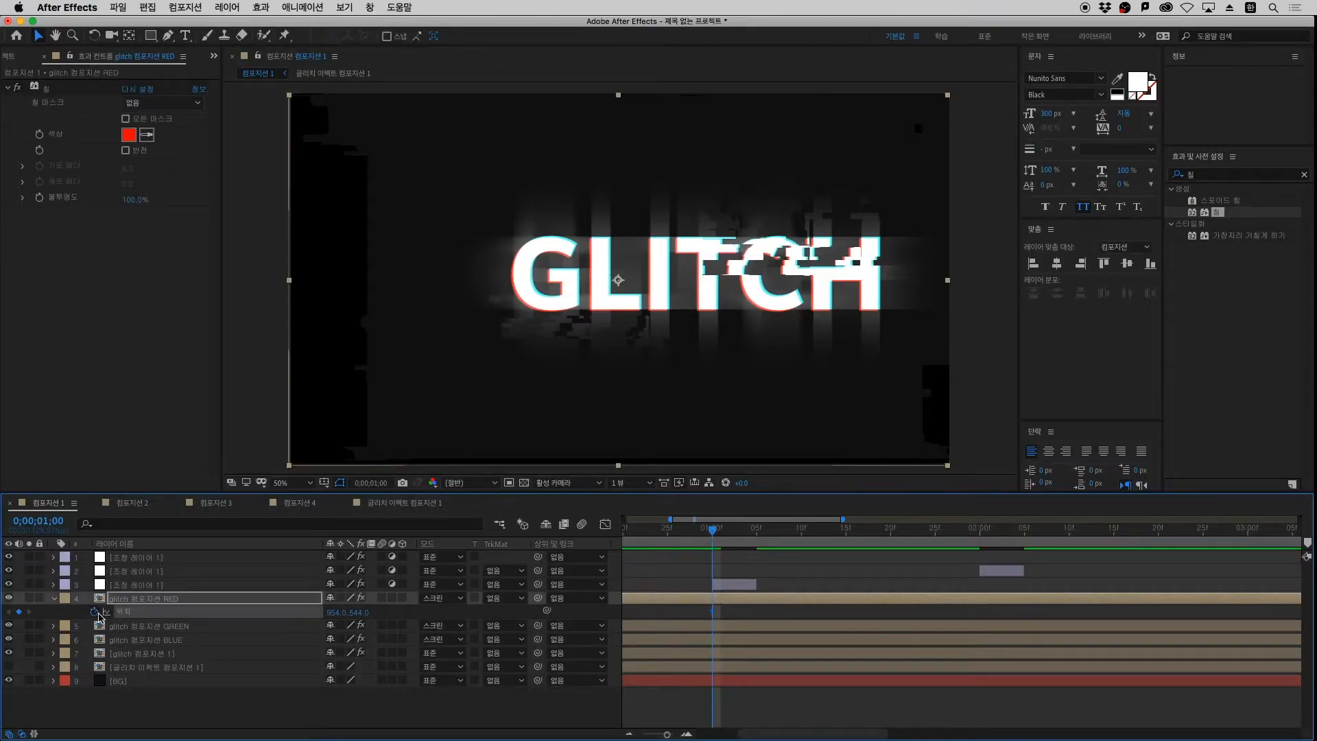
Add a Position keyframe of about 882, 576 to the RED layer at 0;00;01;02
click(722, 531)
drag(722, 534, 732, 539)
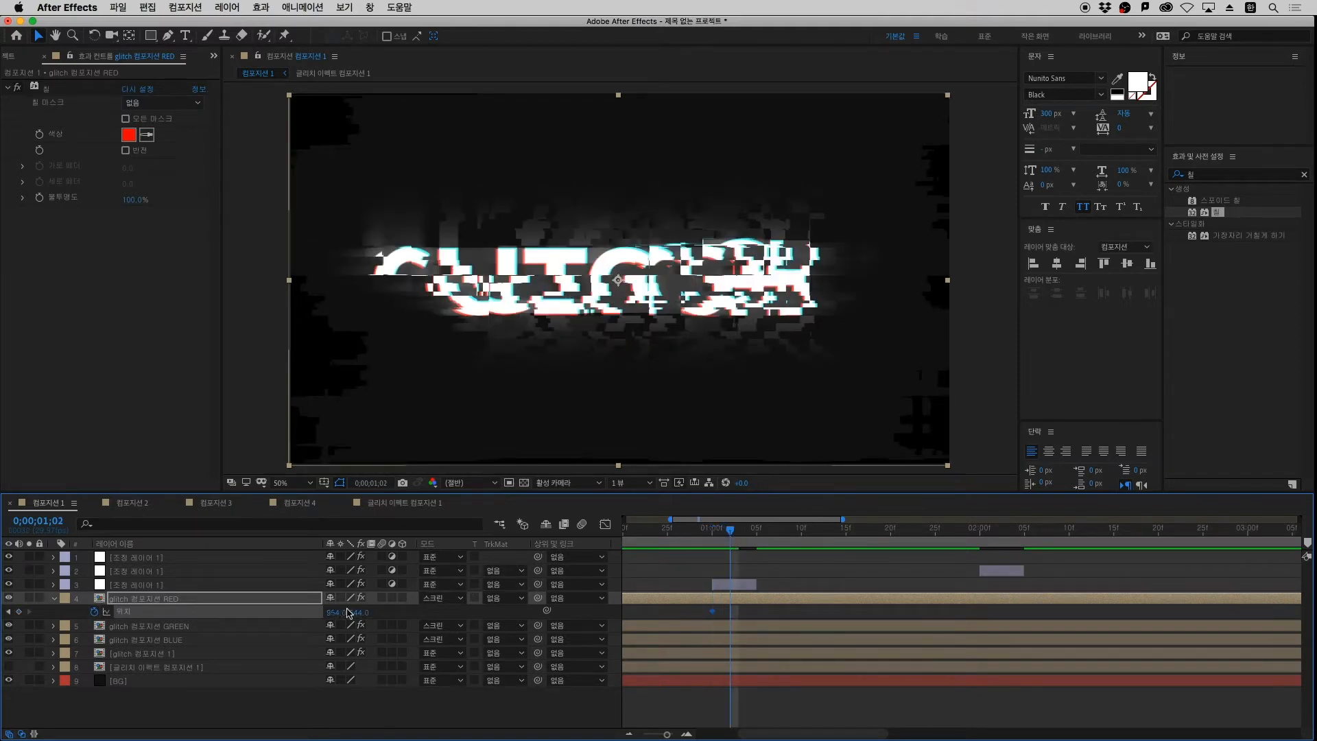
drag(337, 613, 385, 613)
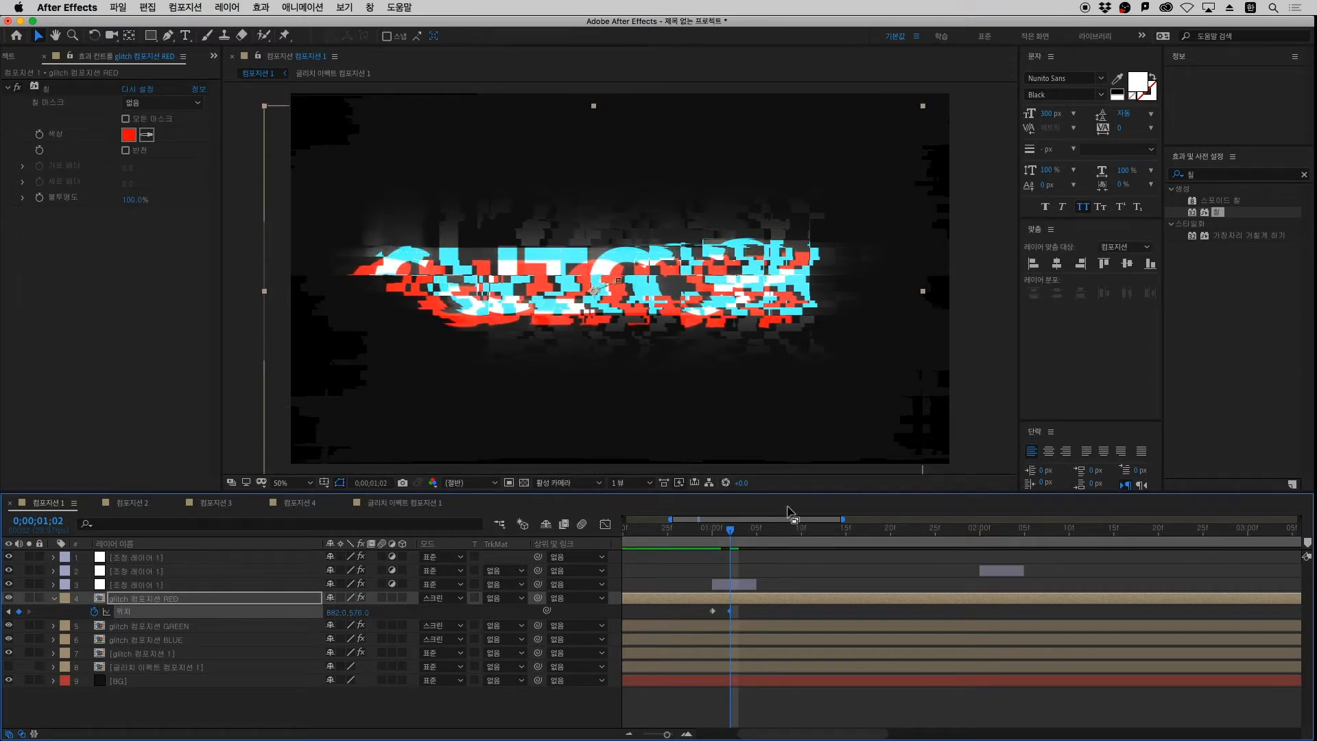
Copy the RED layer's first Position keyframe and paste it at 0;00;01;05
key(minus)
drag(746, 533, 782, 533)
drag(702, 611, 674, 621)
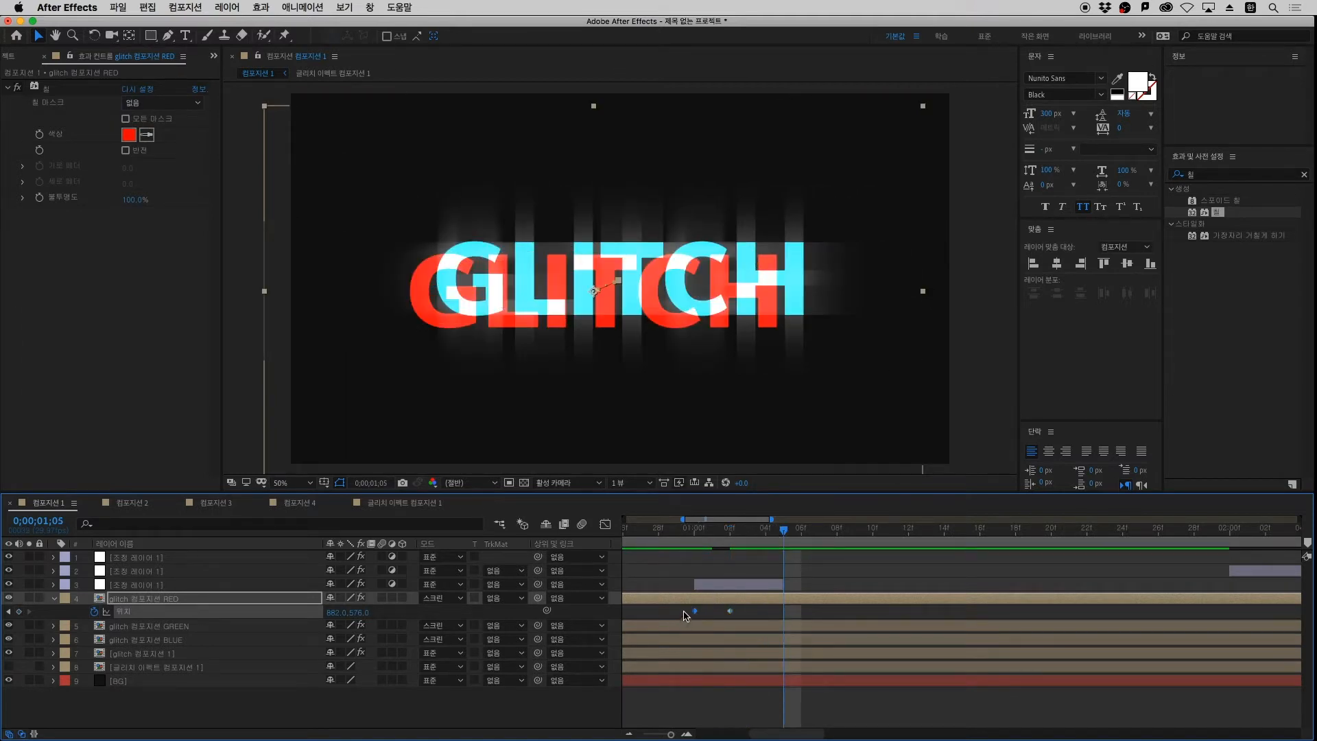
key(ctrl+v)
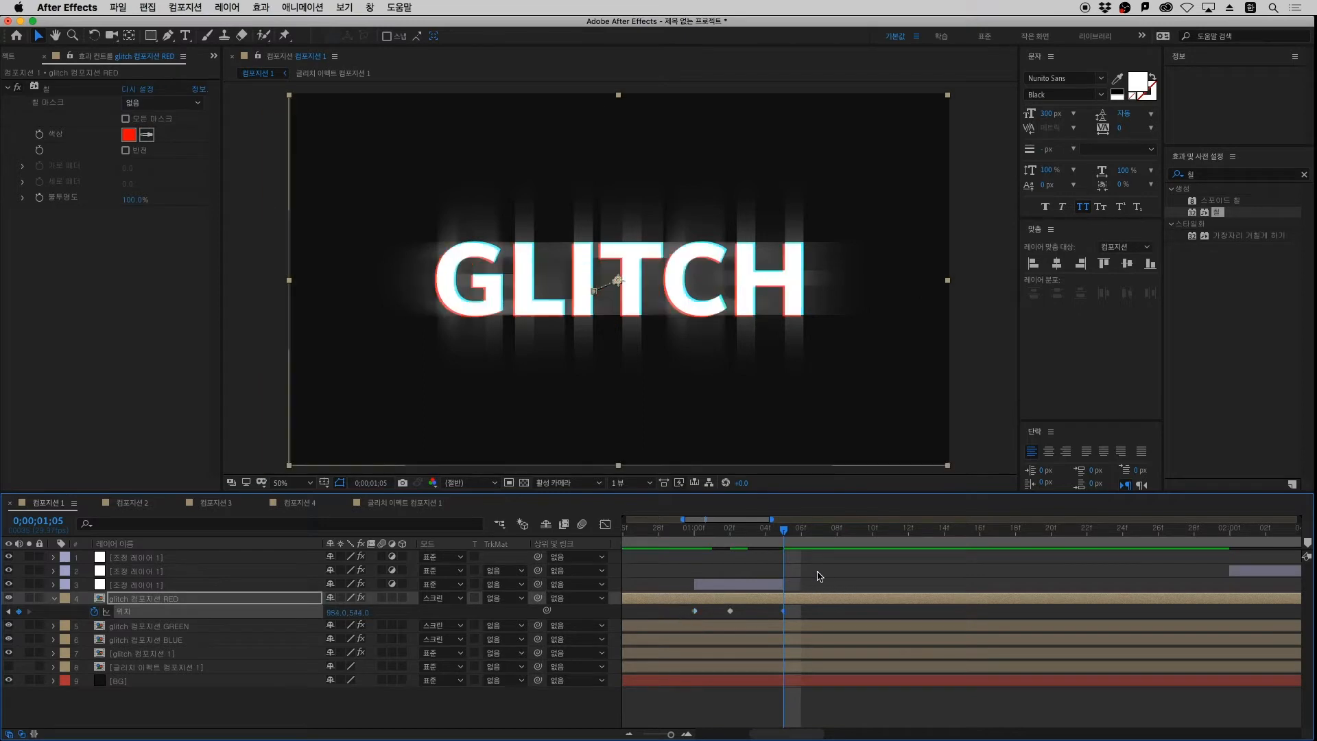
Play back and step through the red copy's offset animation around the first glitch
click(797, 559)
key(space)
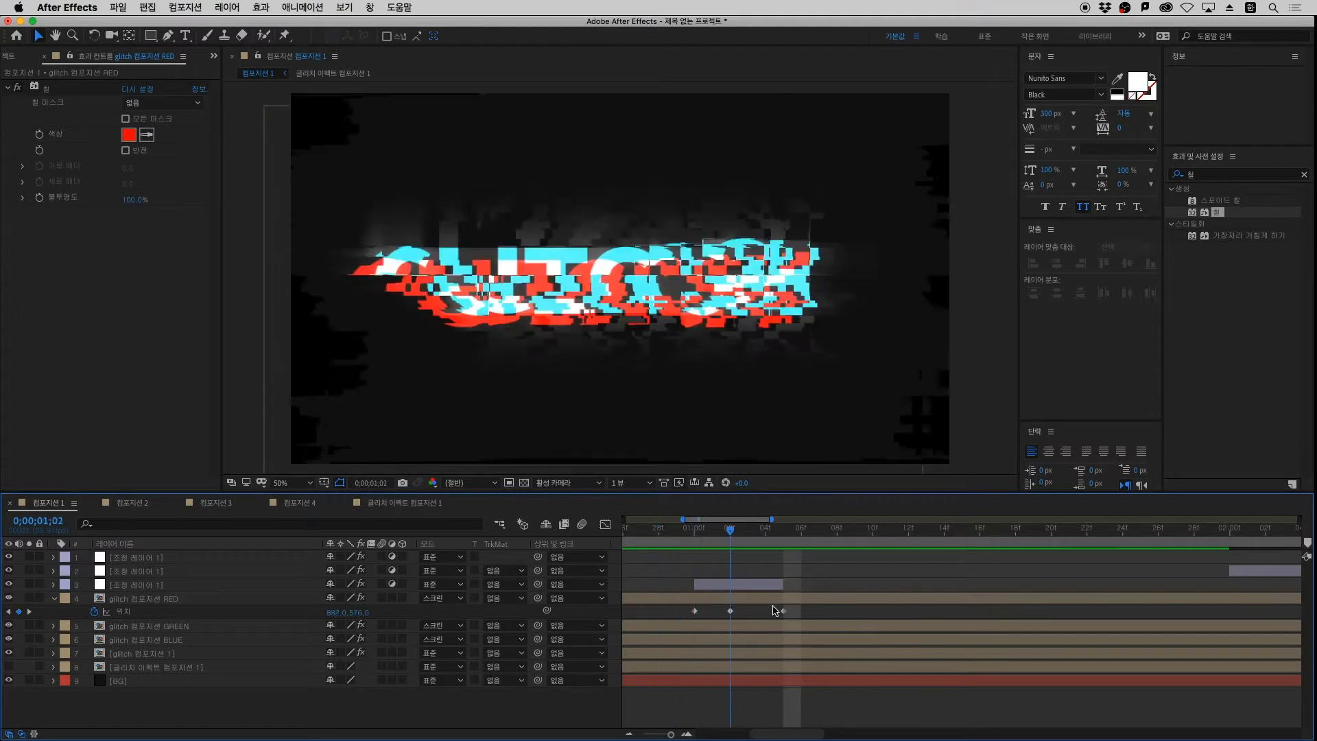
key(space)
key(Page_Down)
key(Page_Down)
key(Page_Down)
key(Page_Down)
Copy the RED layer's three Position keyframes from the first glitch and paste them at 0;00;02;00
key(minus)
key(minus)
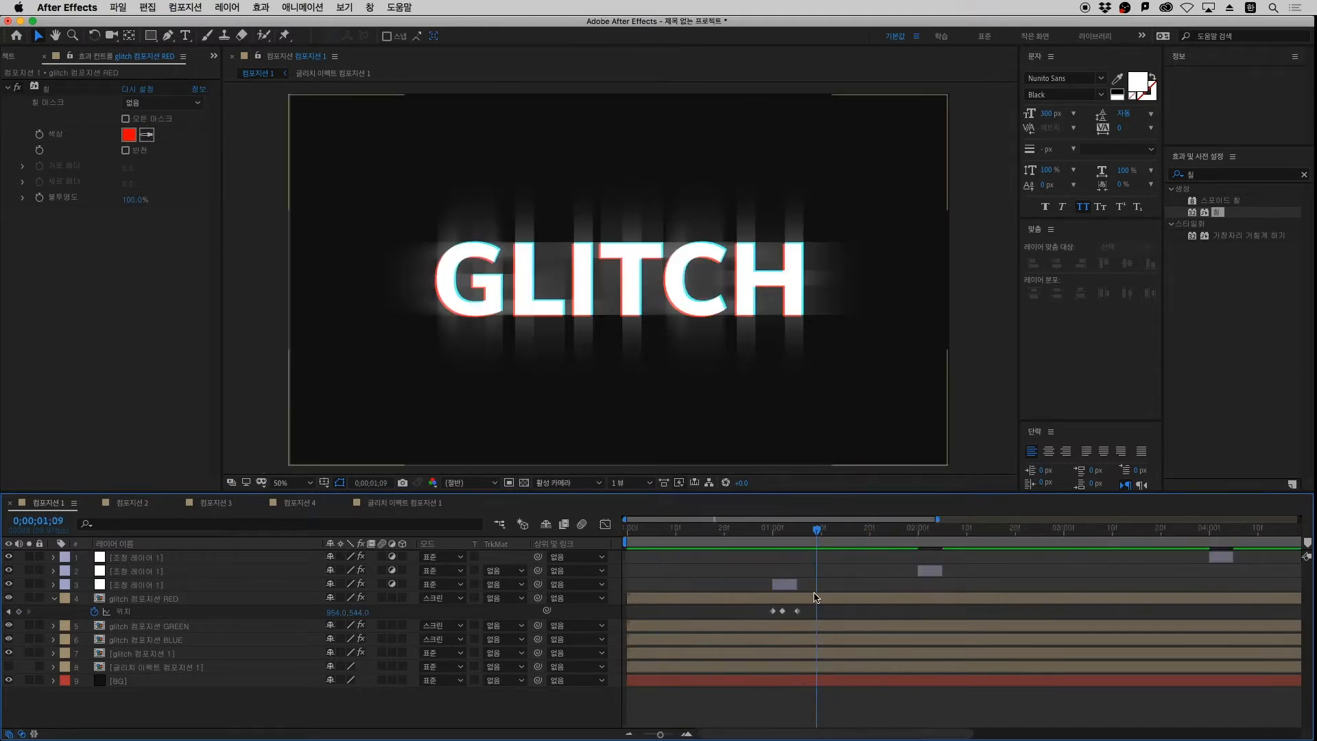
key(minus)
key(minus)
key(equal)
drag(715, 530, 807, 561)
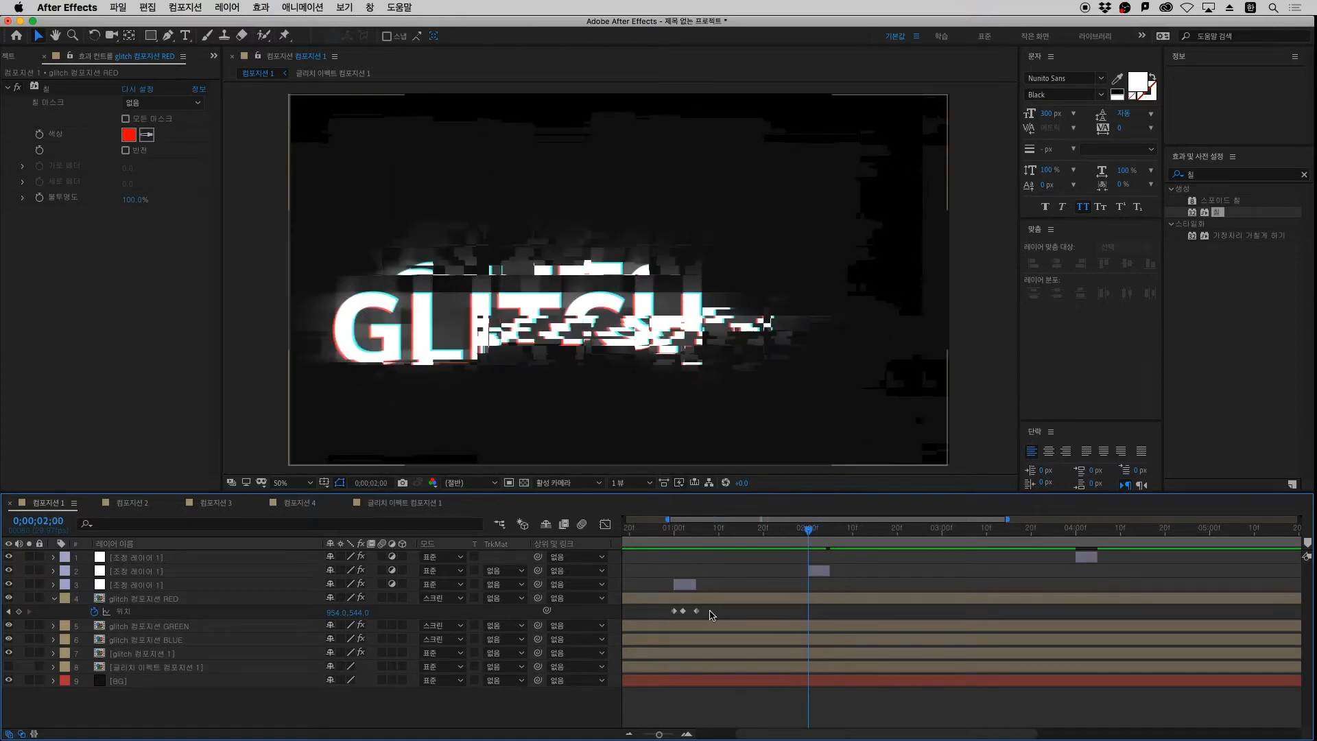
click(700, 598)
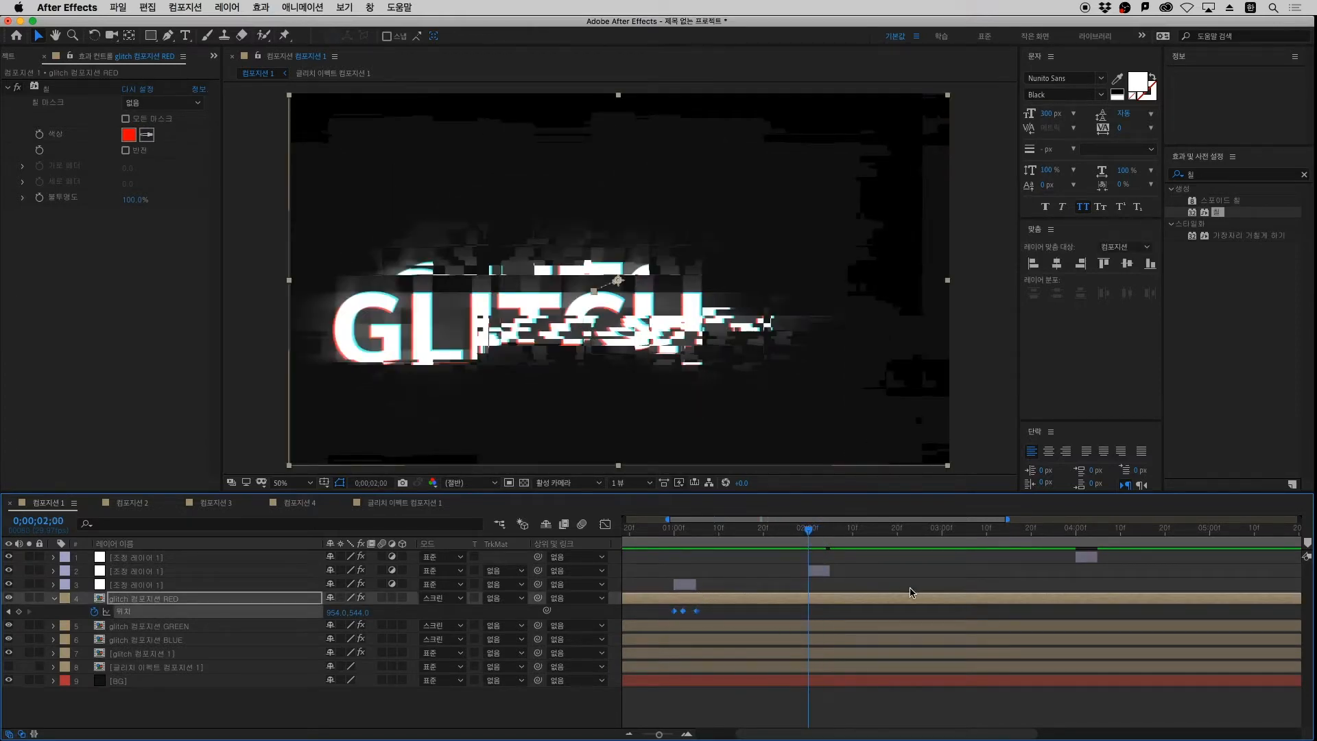
click(835, 608)
key(equal)
key(equal)
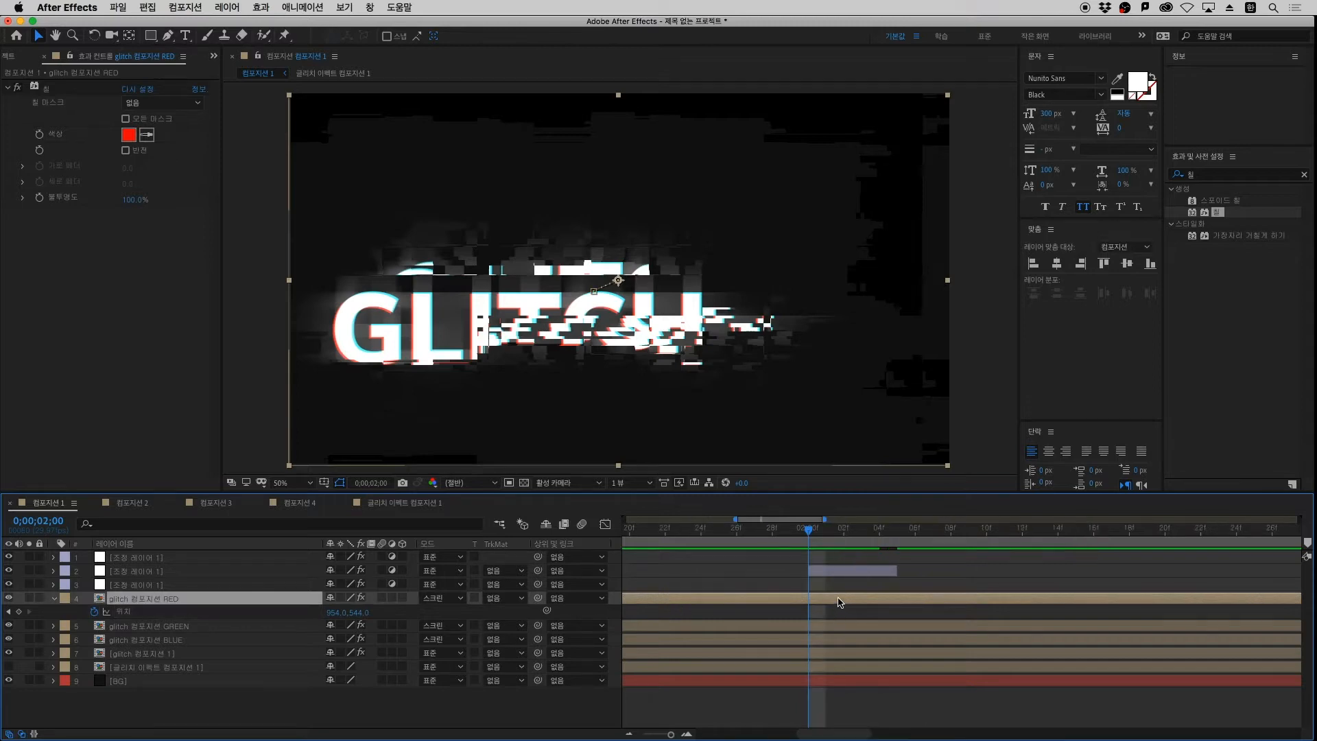
key(super+v)
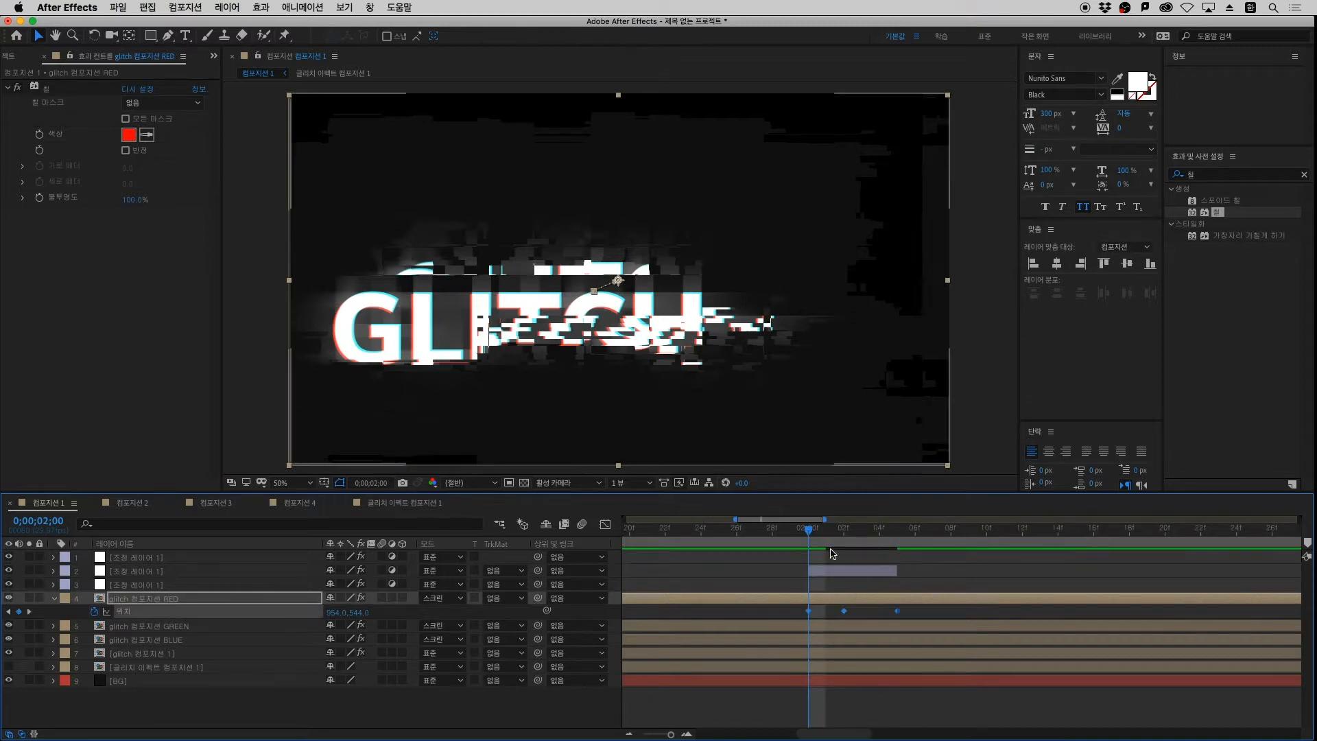
Paste the copied Position keyframes onto the RED layer at 0;00;04;00
key(minus)
key(minus)
drag(808, 532, 1080, 580)
click(1087, 600)
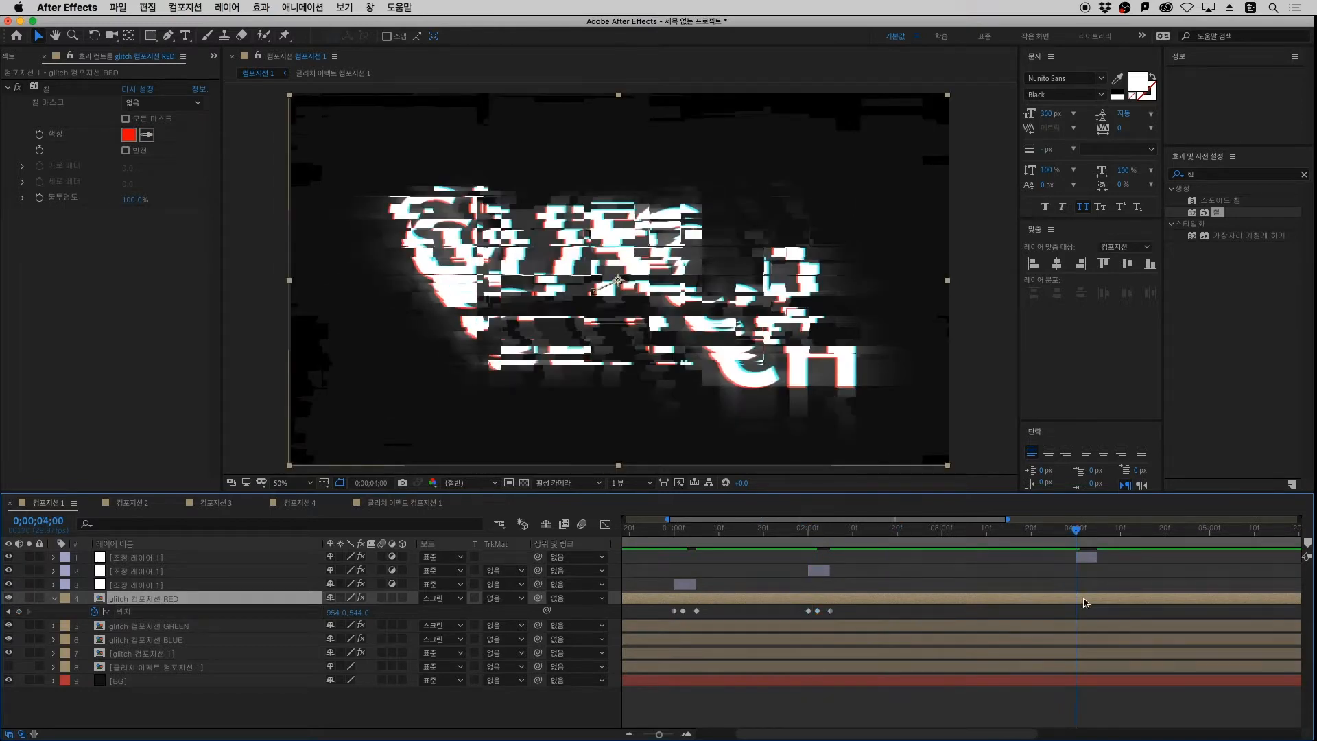
key(super+v)
click(1112, 581)
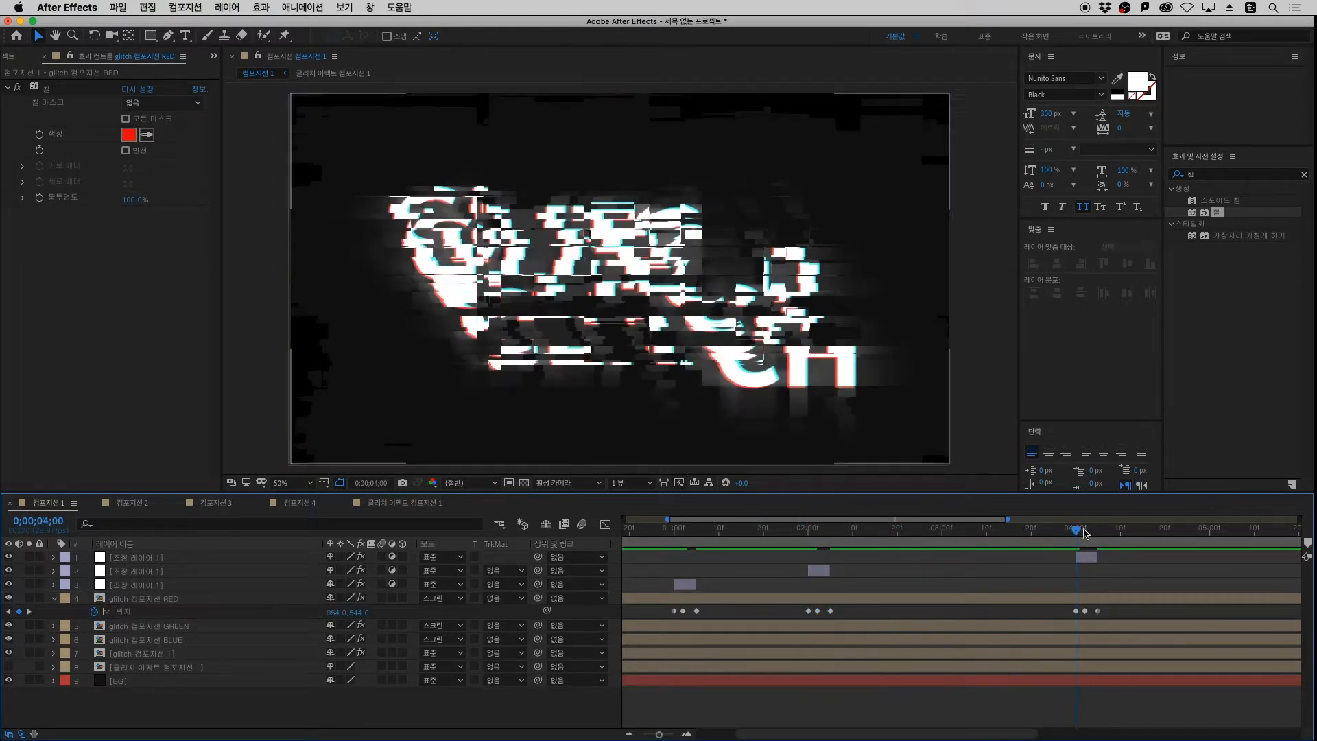
Play back and scrub the glitch animation to check the red offset at each of the three glitches
drag(1075, 530, 1147, 625)
scroll(1147, 625, down, 3)
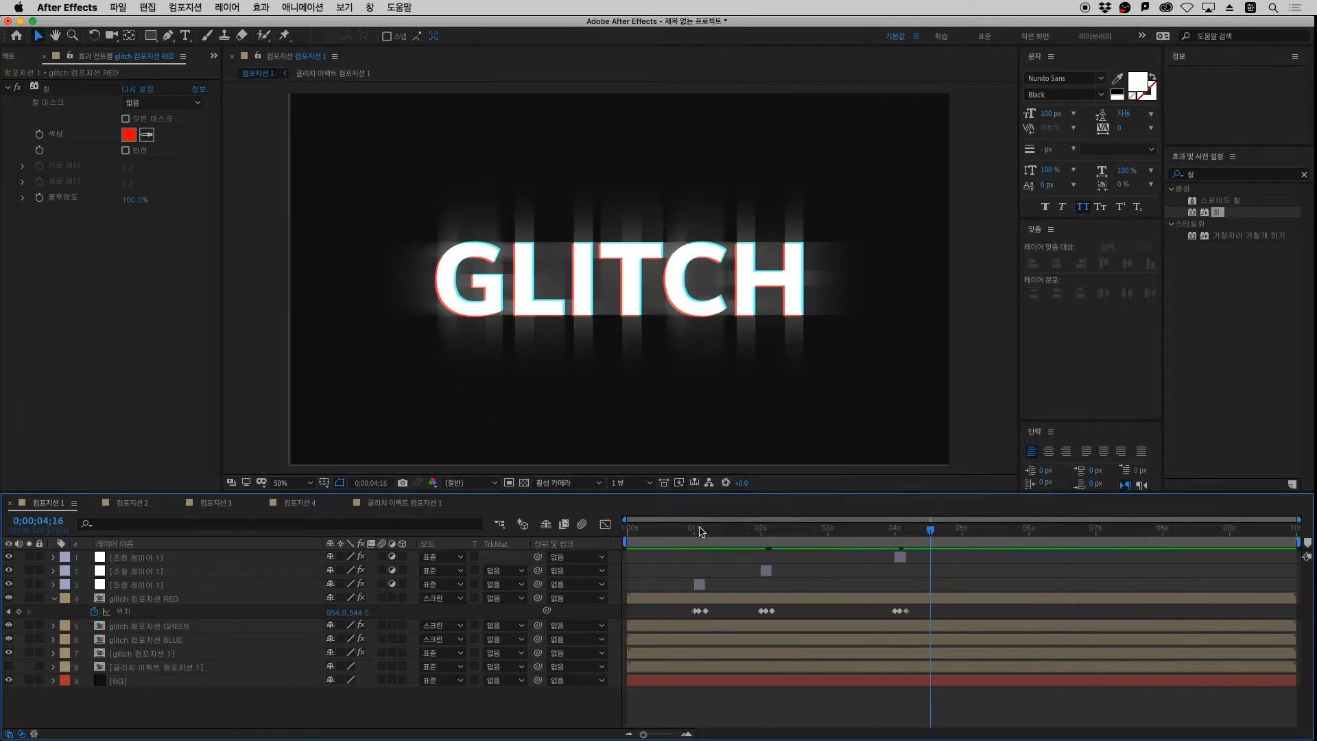
click(681, 532)
key(space)
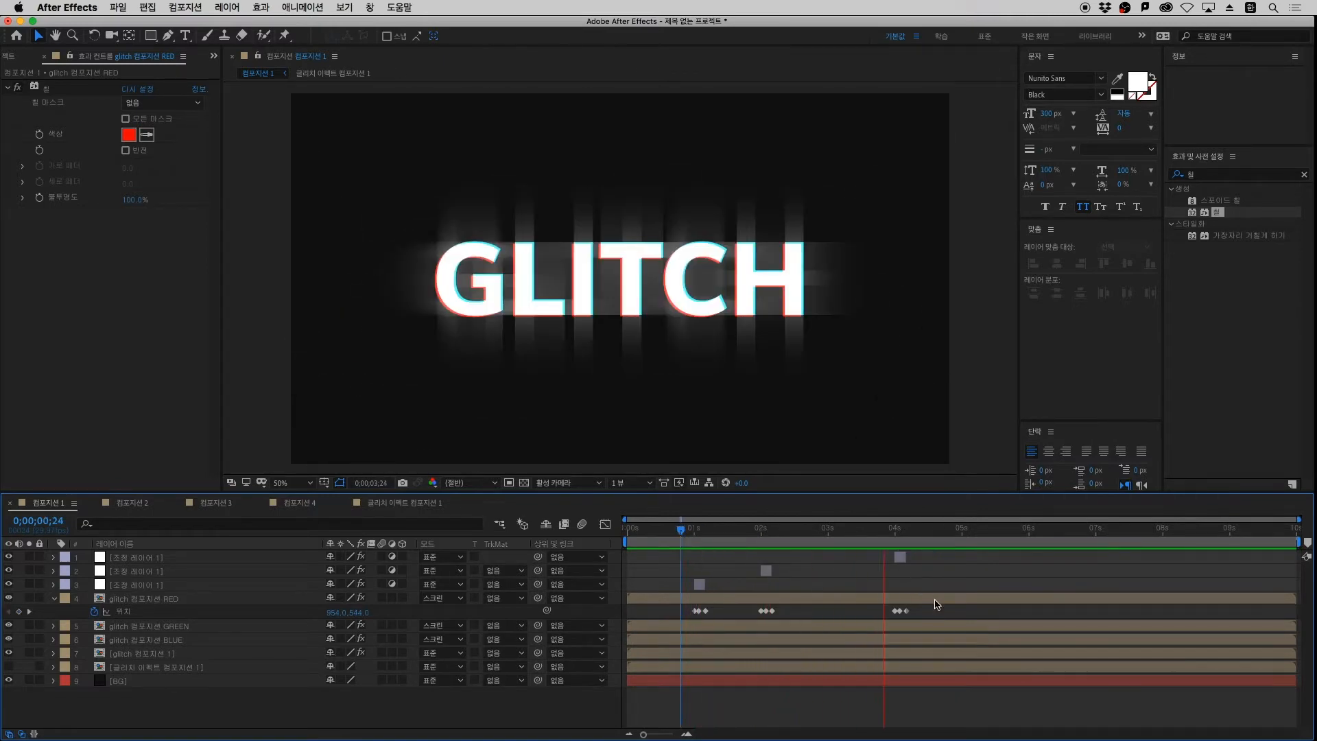
click(886, 541)
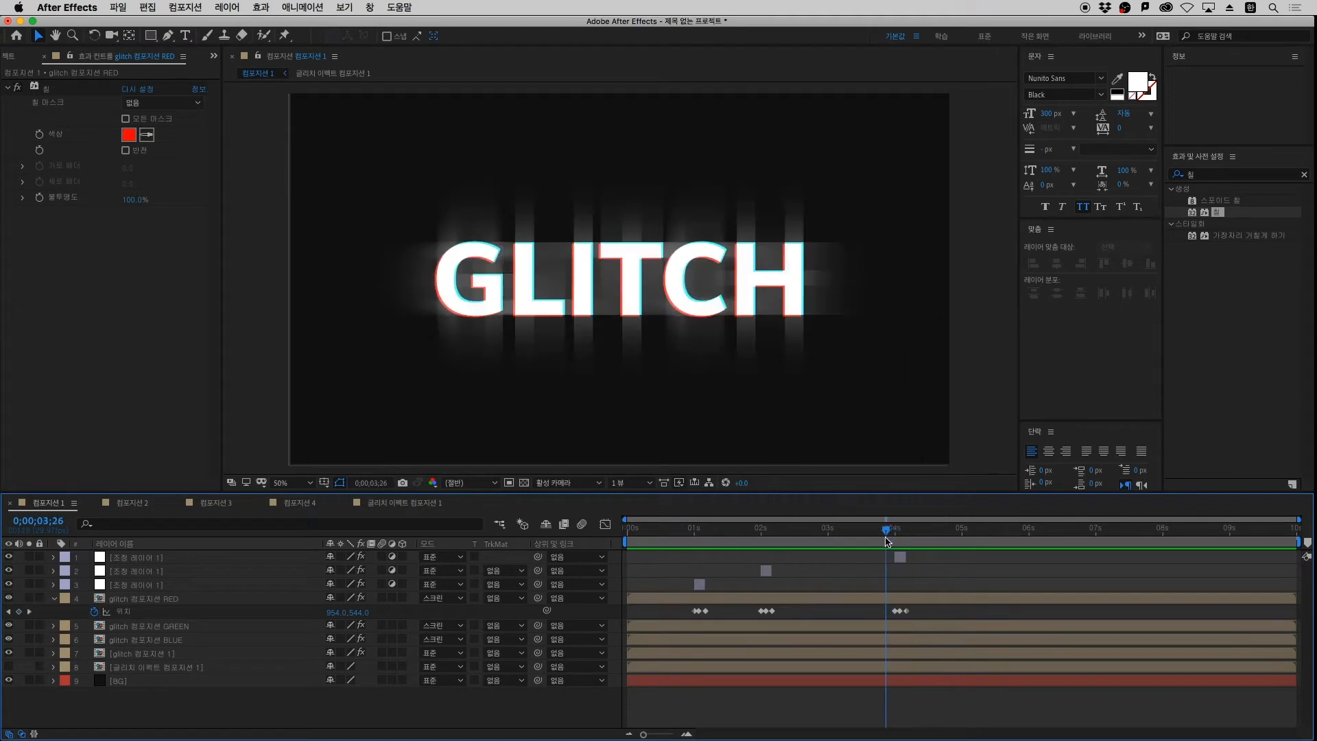
drag(886, 541, 754, 581)
Open 컴포지션 2 and create a full-size 1920 x 1080 solid layer named BG
click(135, 505)
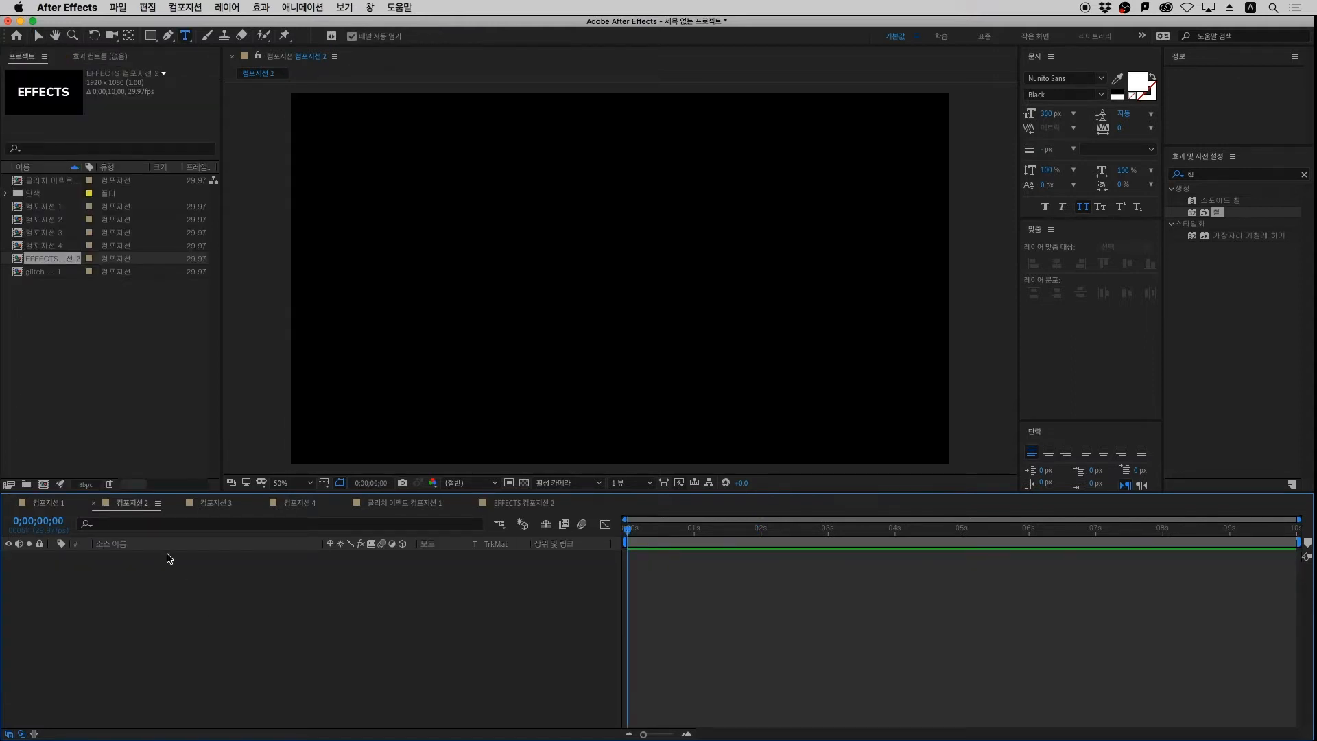
key(super+y)
key(BackSpace)
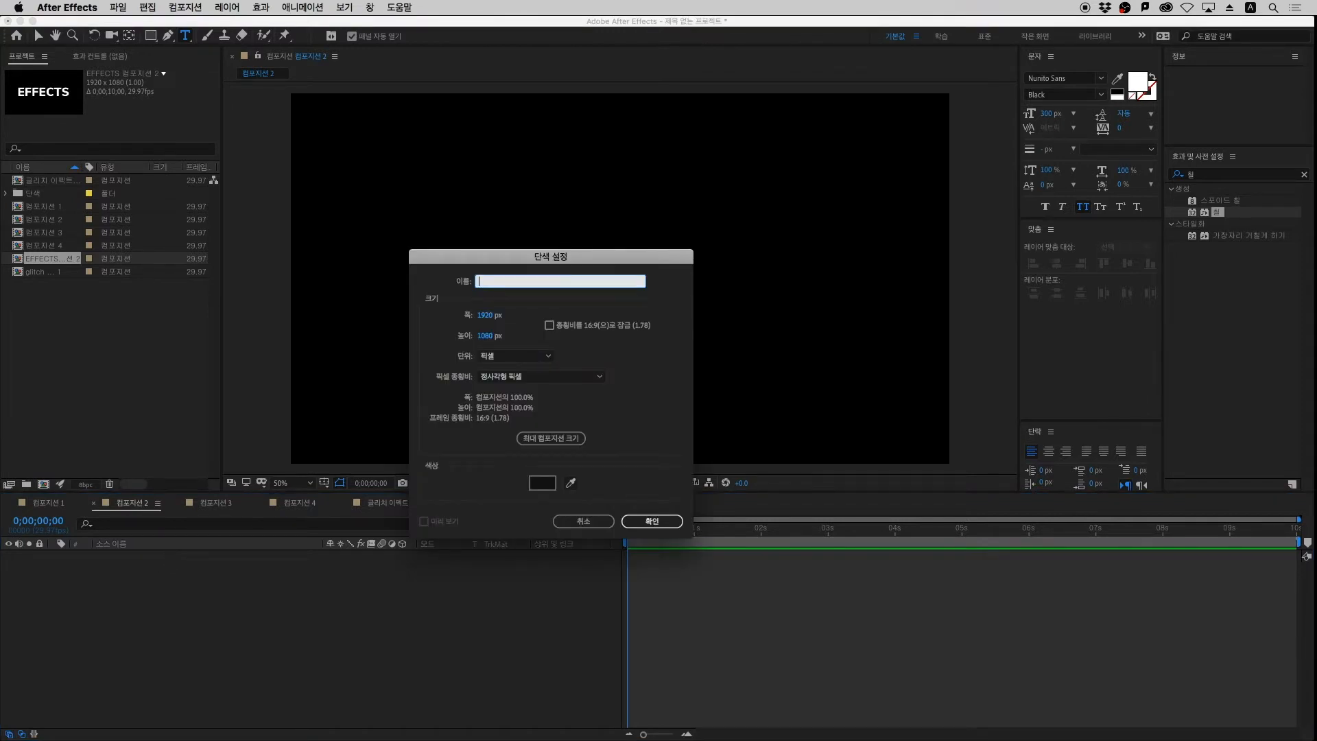
key(Return)
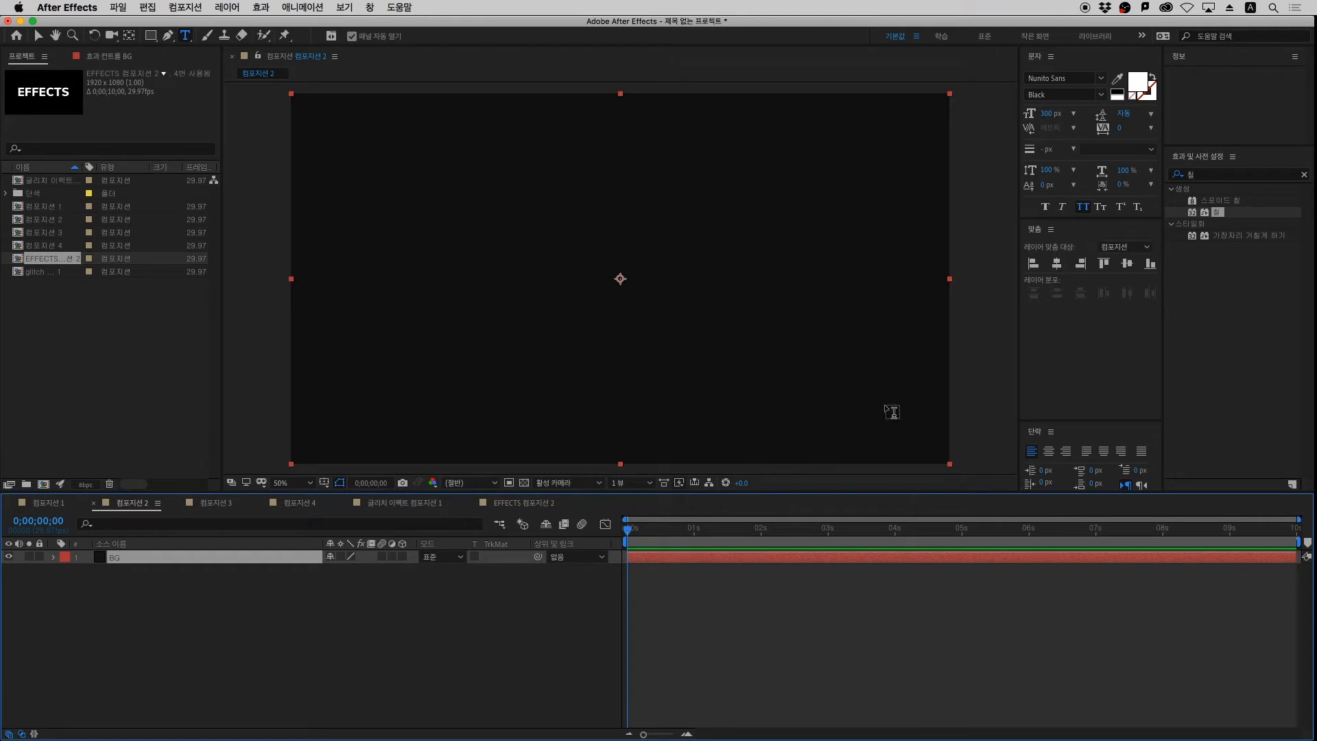
Apply the 그라디언트 경사 (Gradient Ramp) effect to the BG layer and set its shape to radial (방사형 경사)
click(1222, 174)
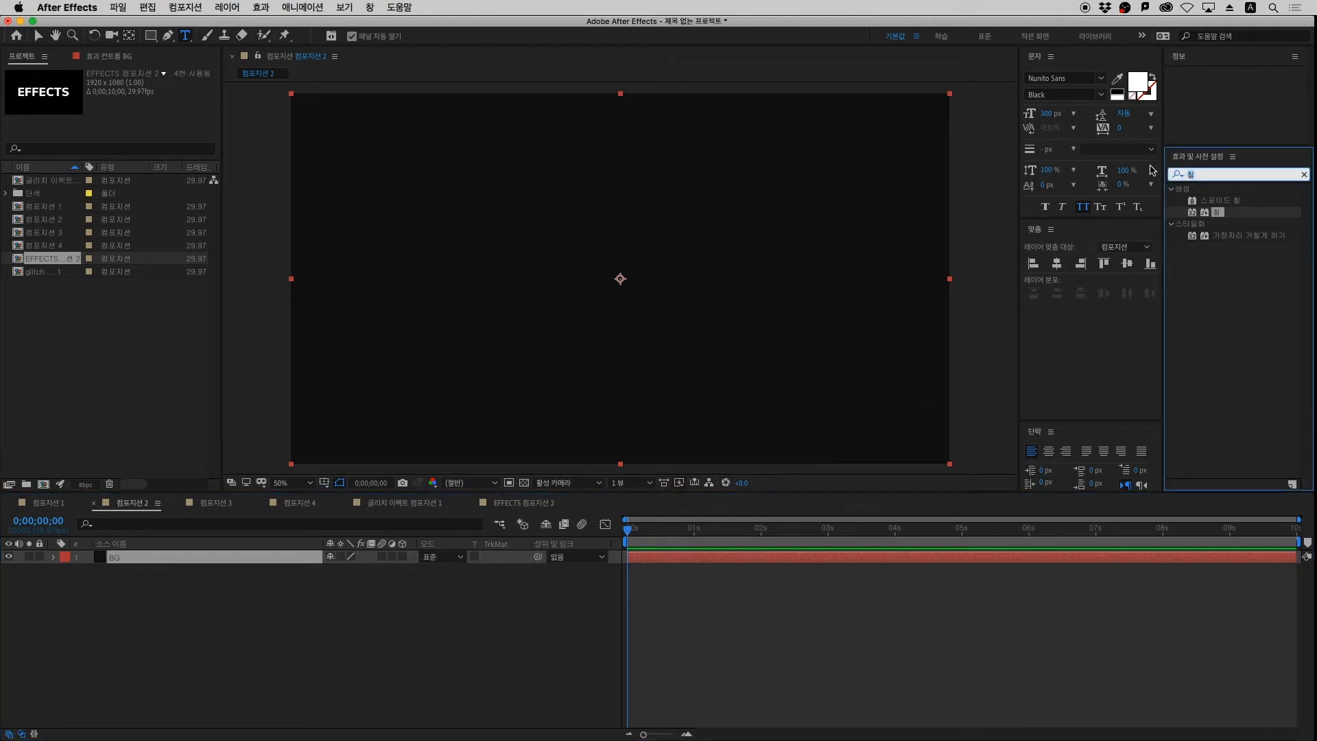
key(BackSpace)
text(그라디언)
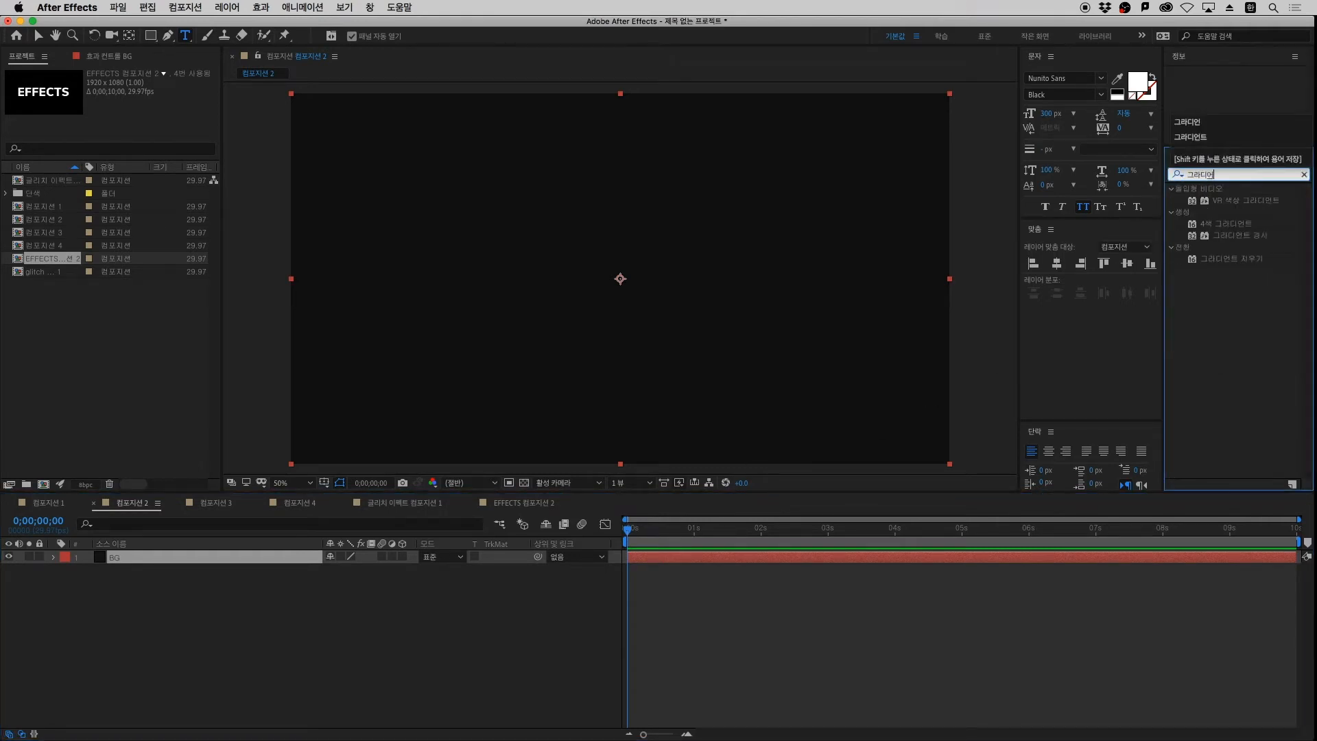
text(트)
click(1238, 237)
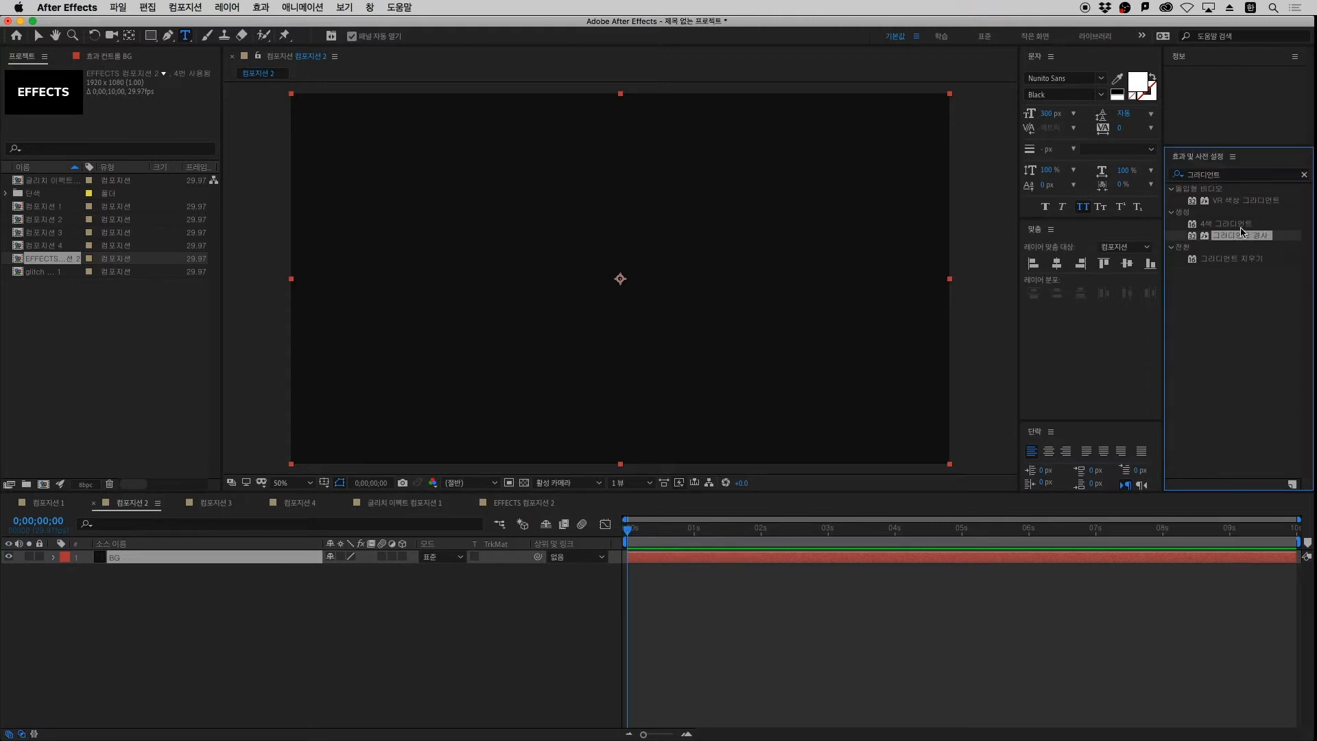
drag(1223, 240, 138, 558)
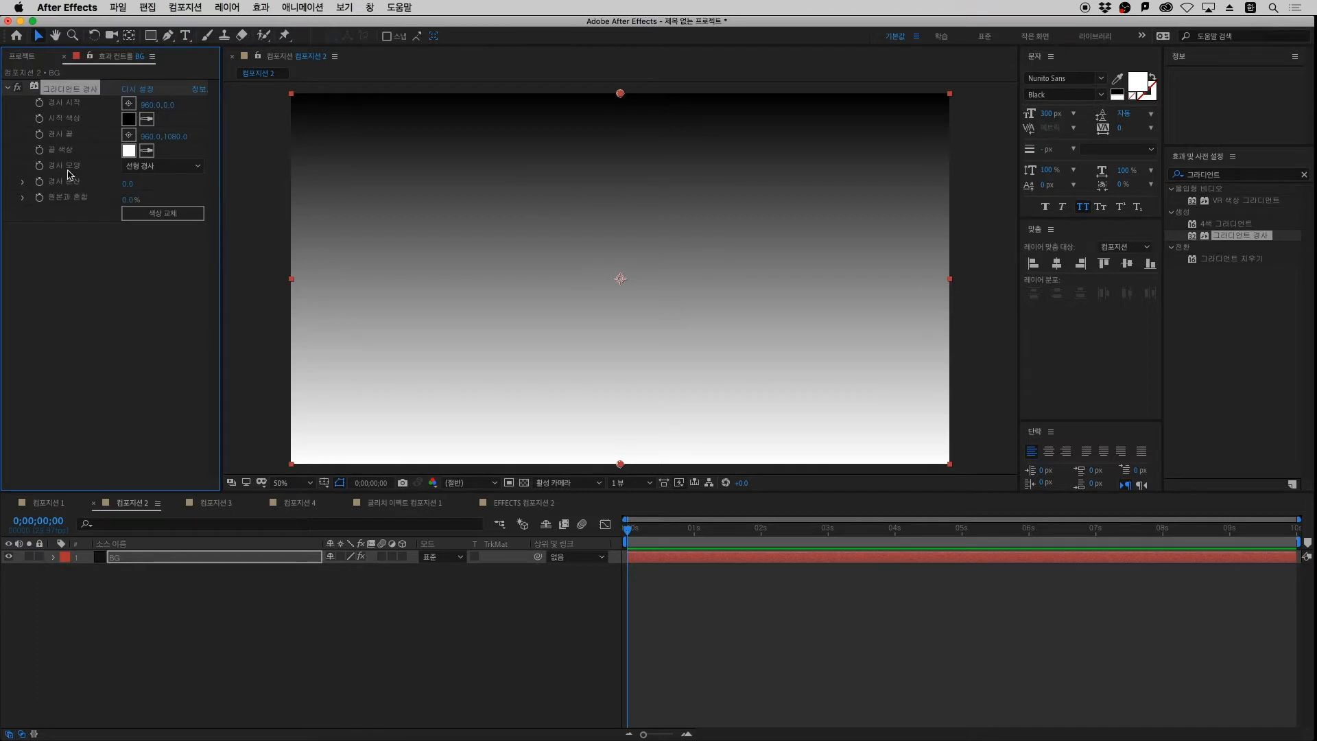
click(161, 166)
click(154, 190)
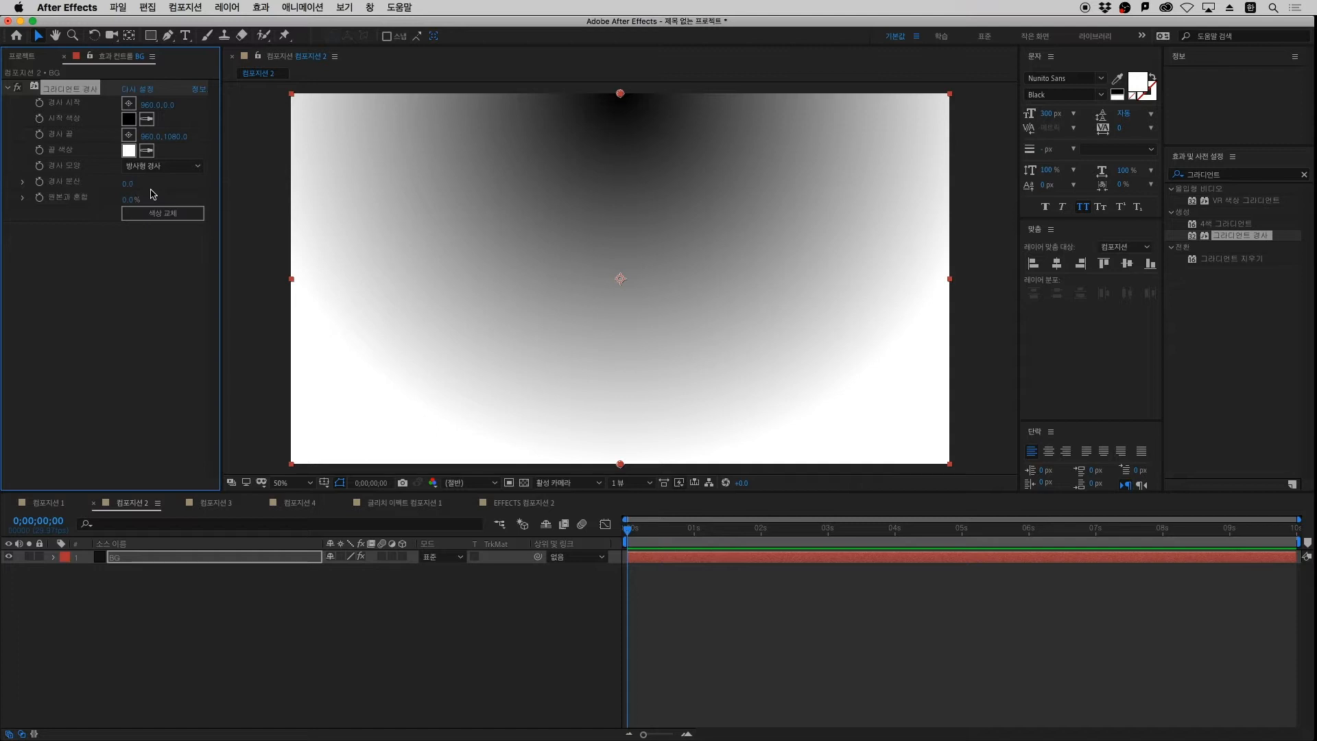
Set the BG gradient's start color to bright red FF2C2C and its end color to dark red 810000
click(128, 123)
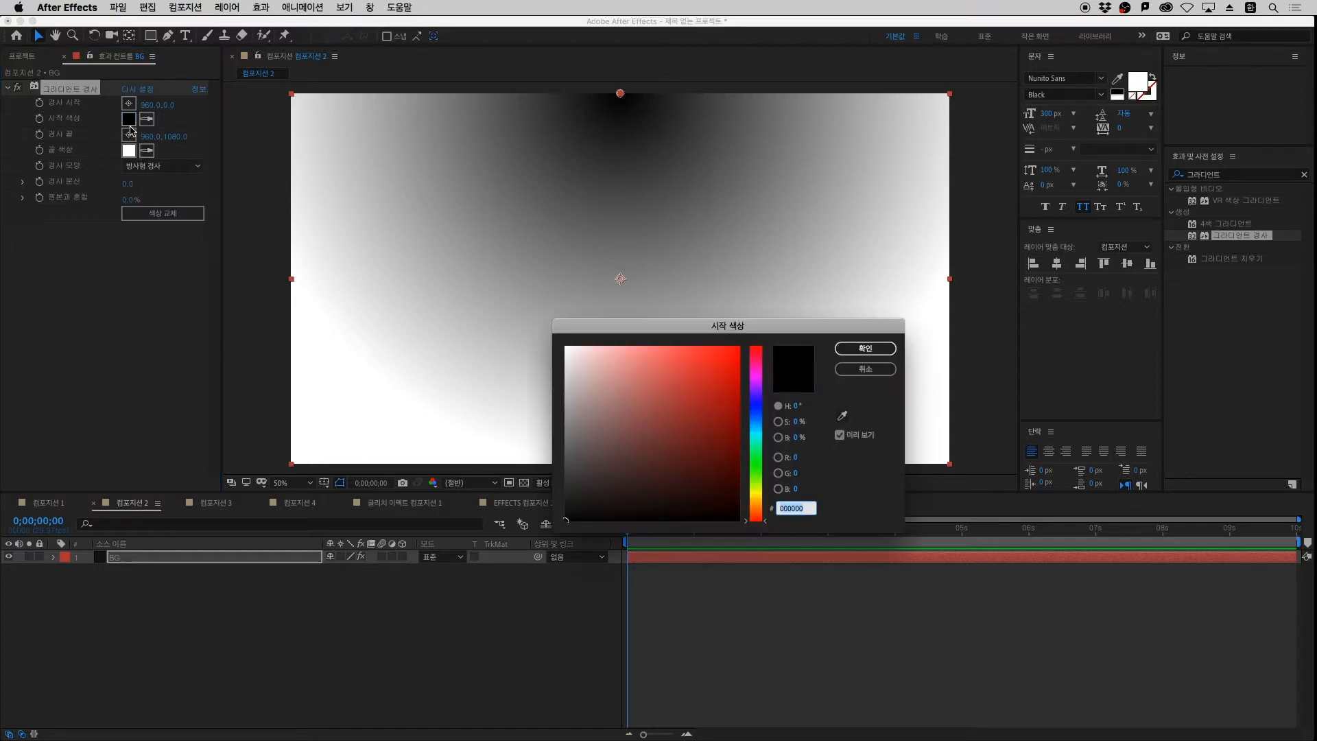
drag(665, 354, 709, 334)
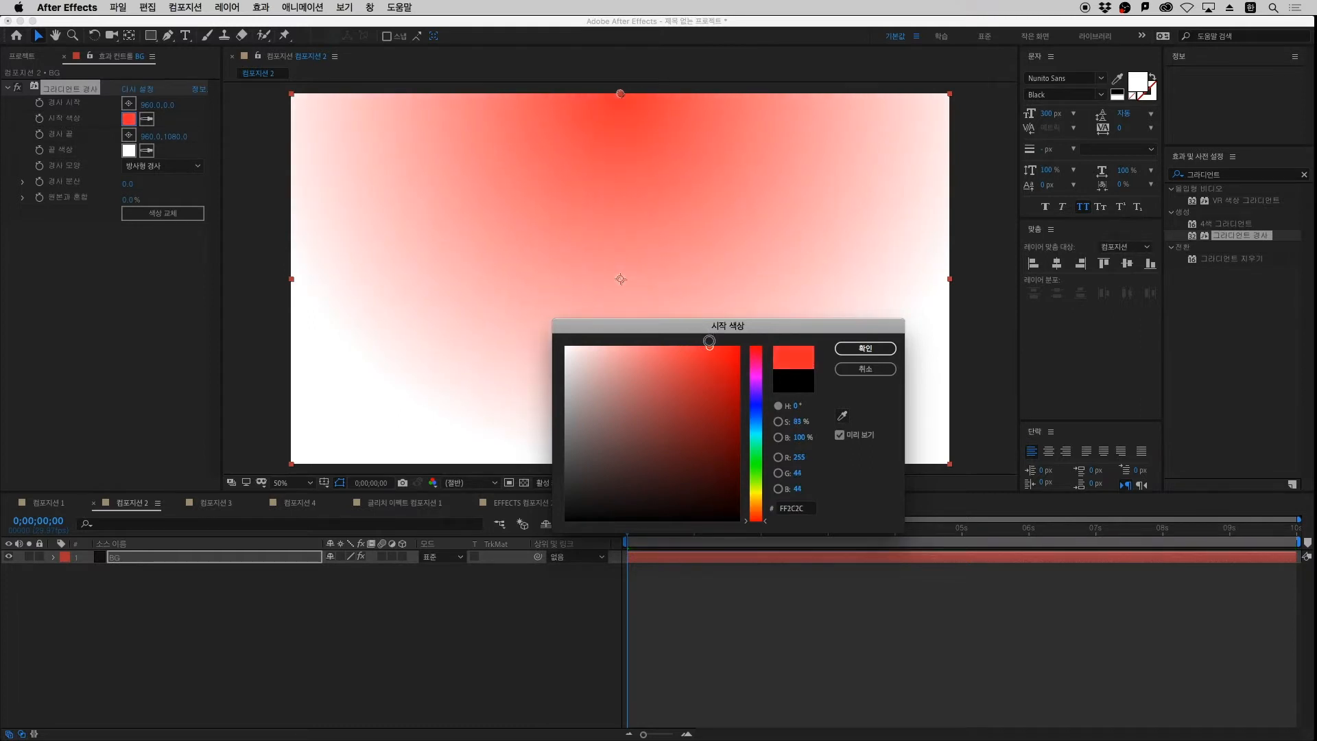
key(Return)
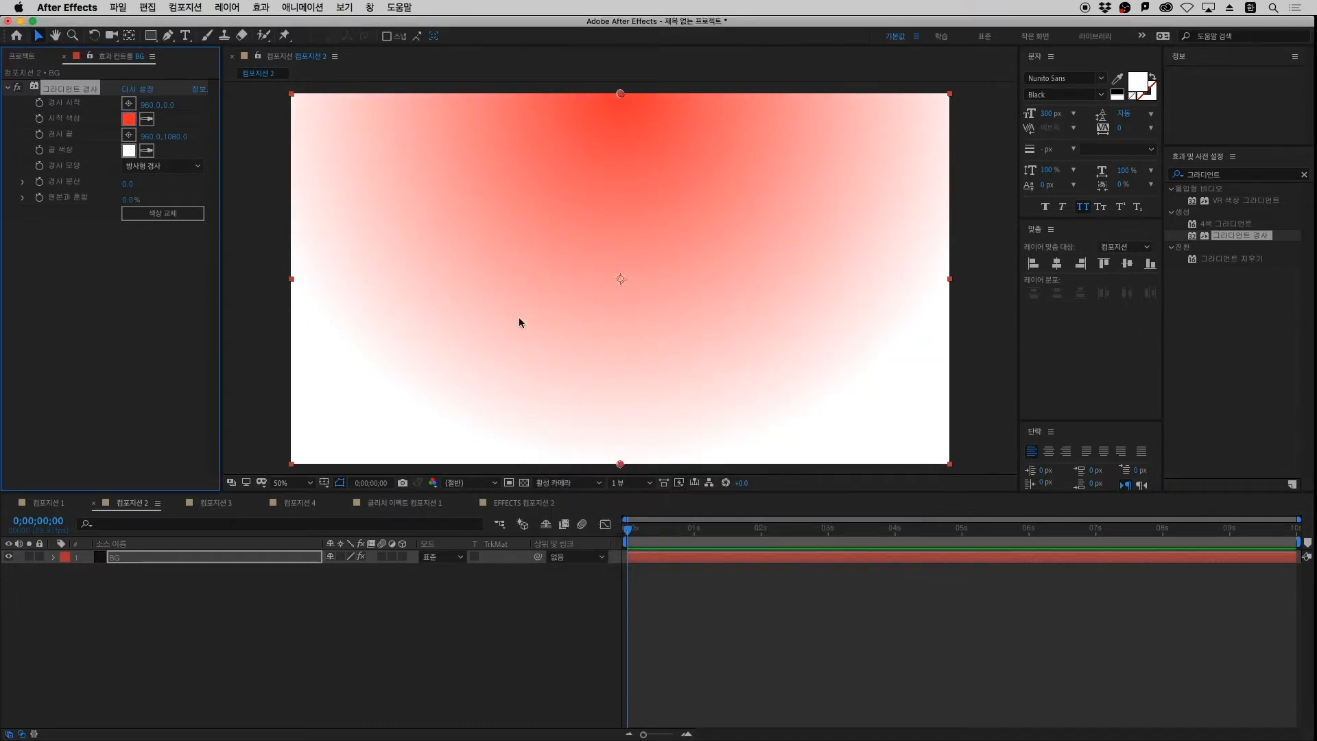
click(128, 150)
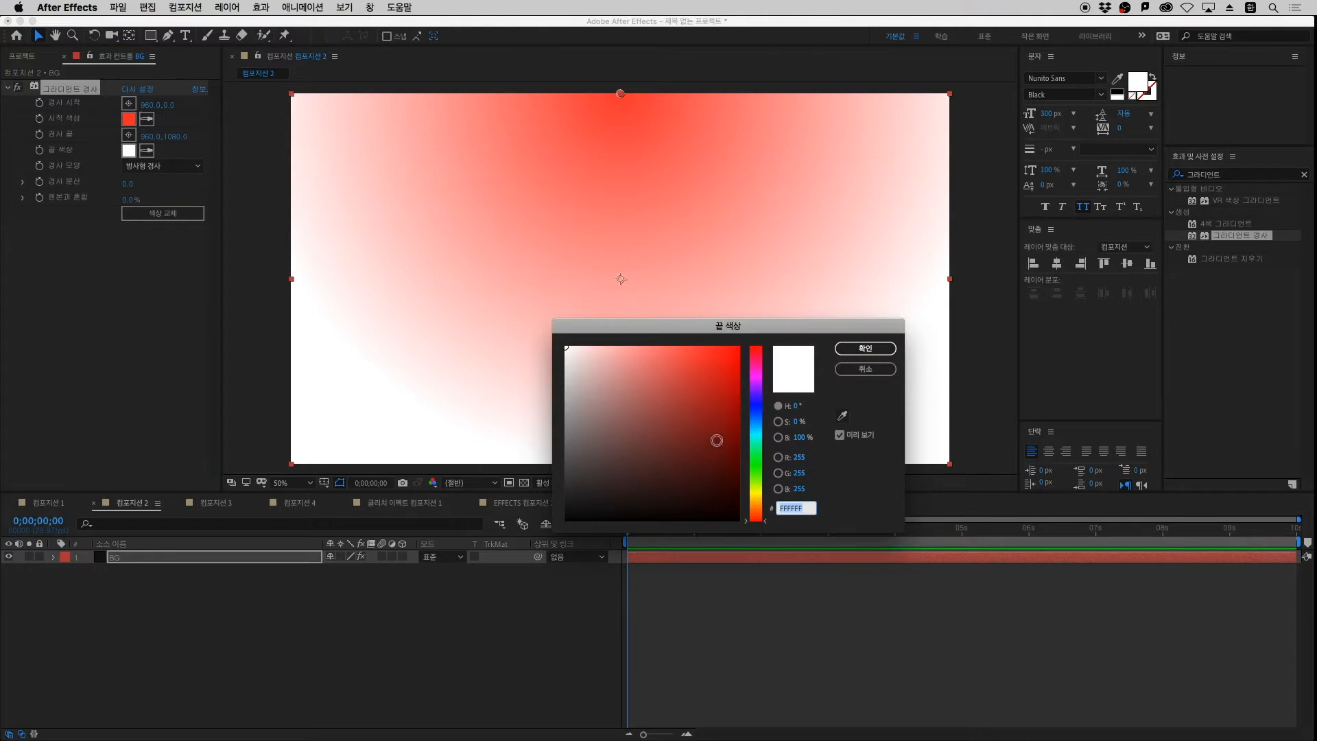
drag(714, 438, 746, 432)
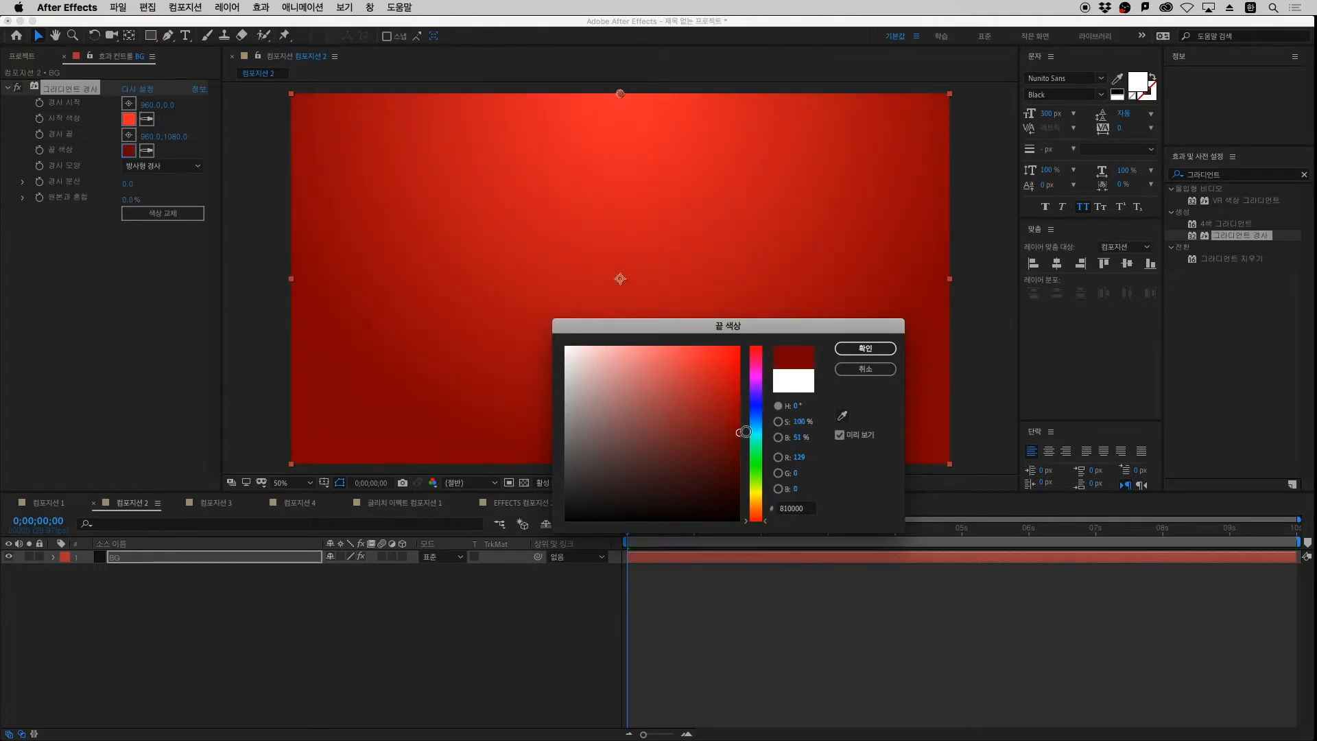
key(Return)
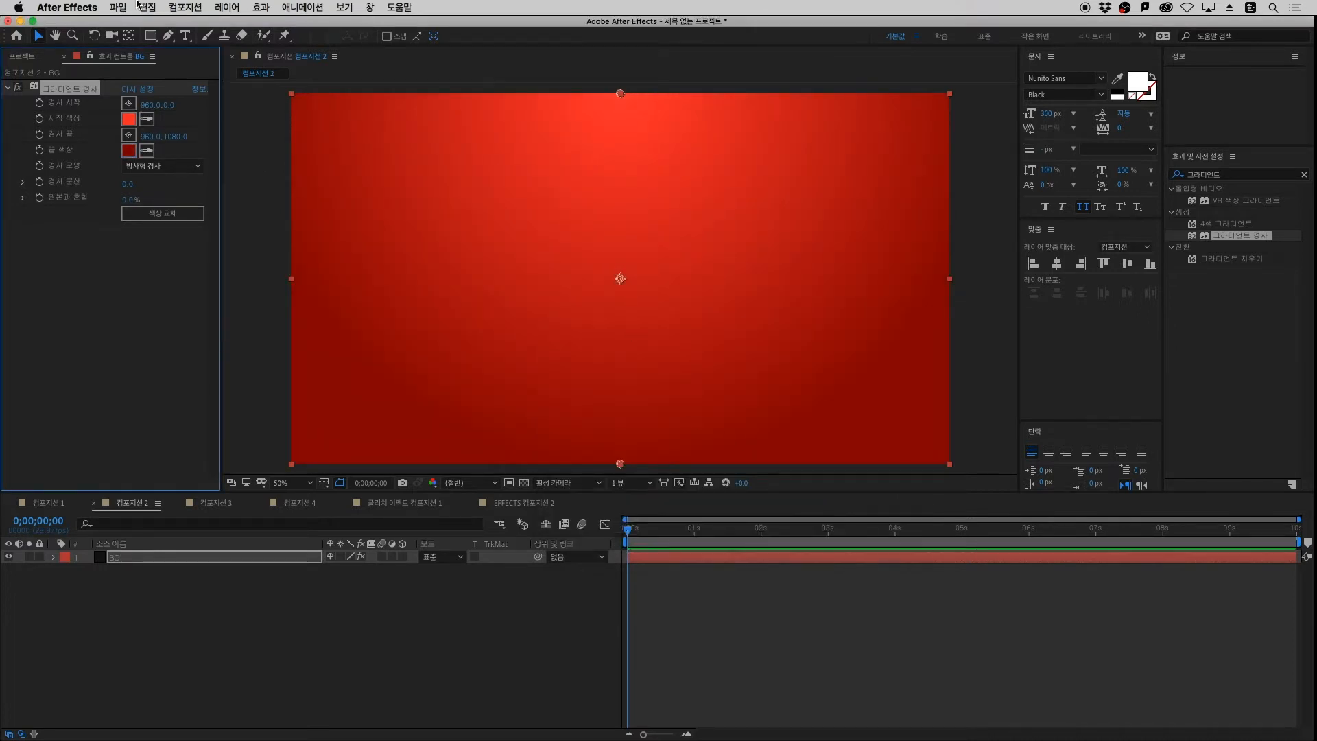
Position the BG gradient's start point at 520, 0 and its end point at 1172, 1373
drag(148, 105, 33, 124)
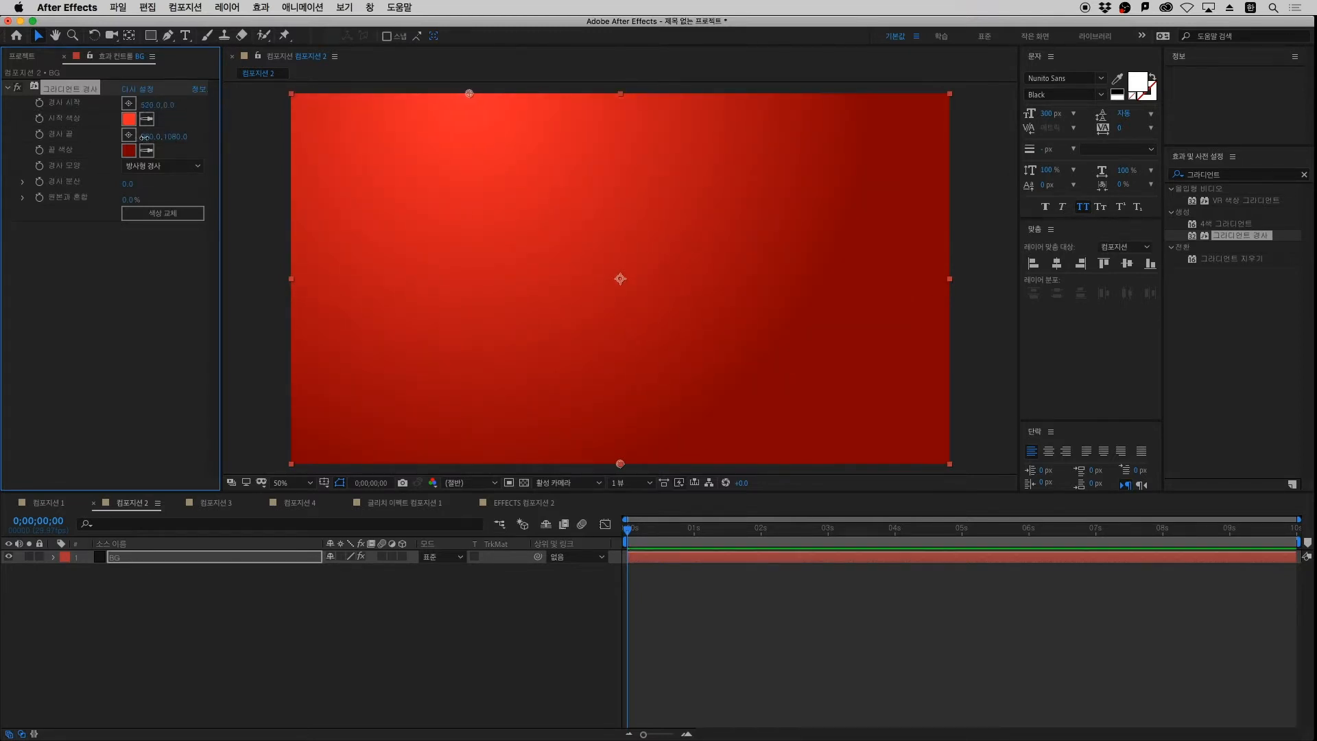
drag(148, 135, 298, 140)
drag(180, 139, 271, 152)
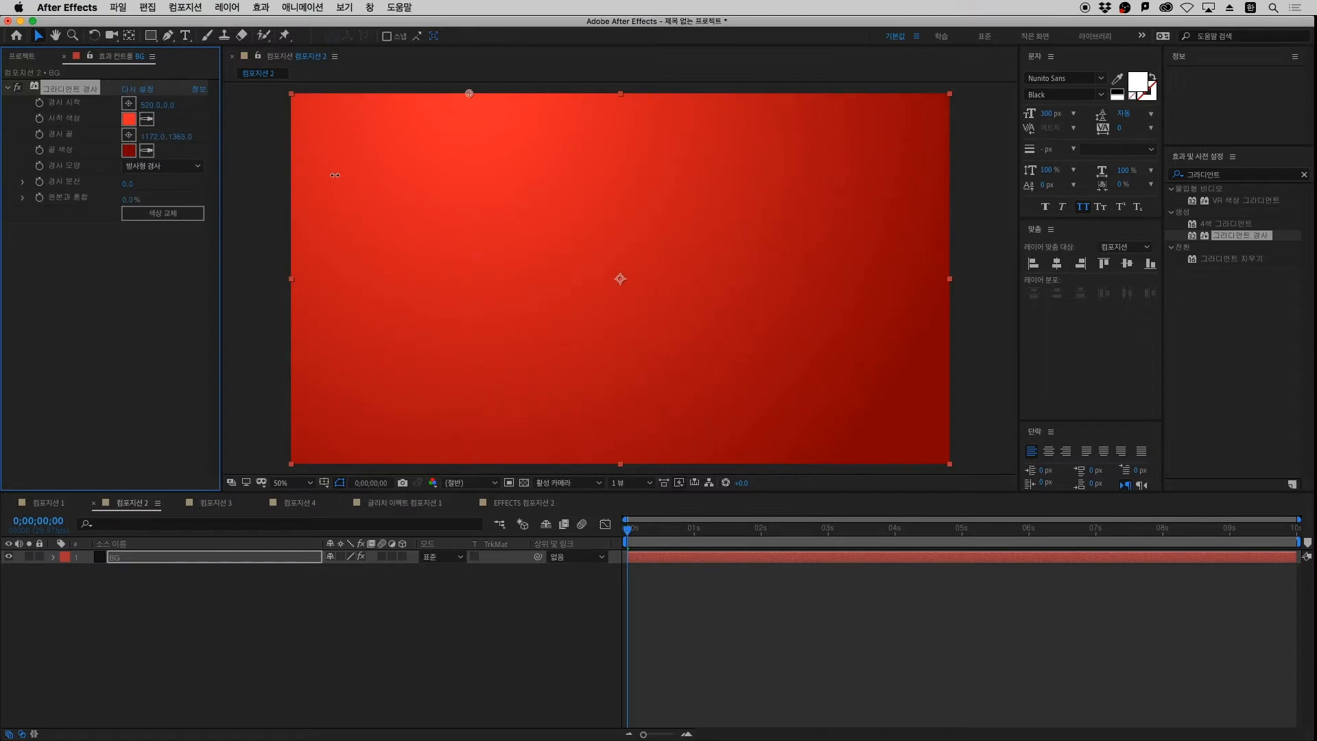
drag(335, 175, 314, 172)
click(648, 580)
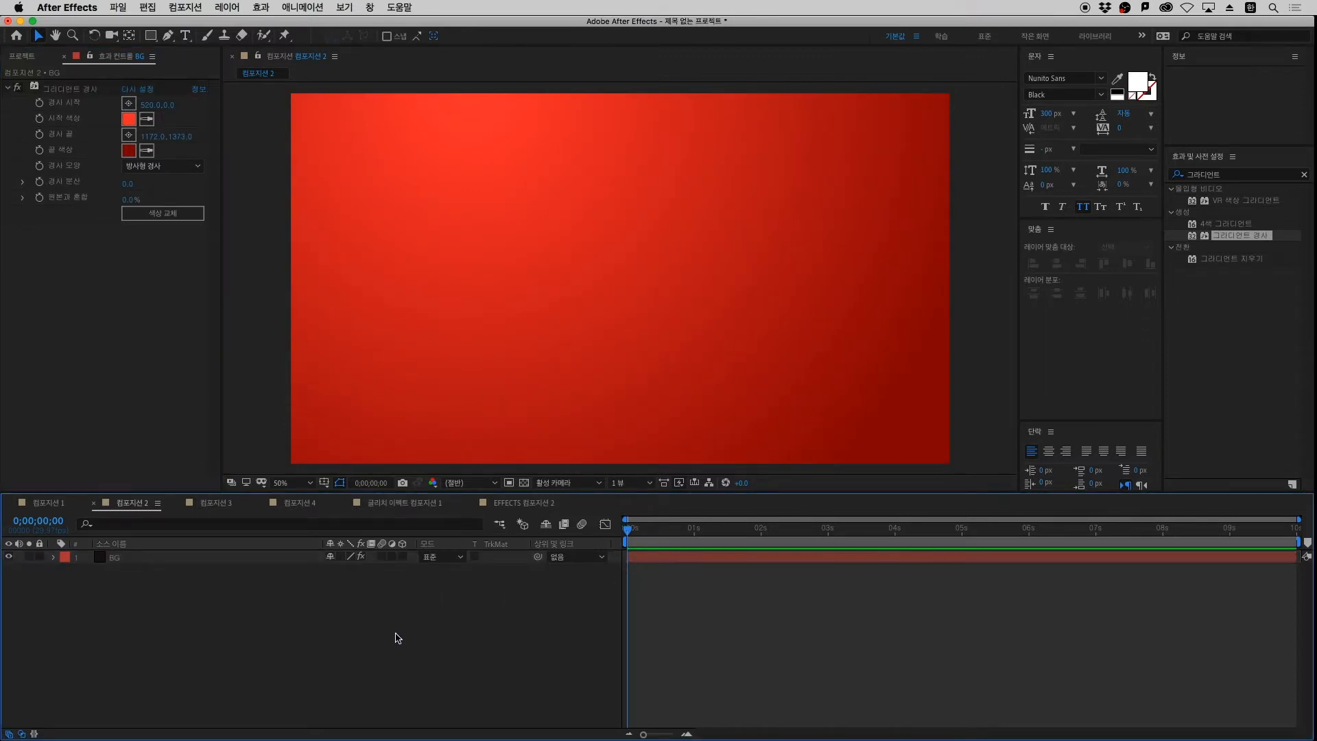
Create a 1920 x 1080 solid layer named BG line above the BG layer
key(super+y)
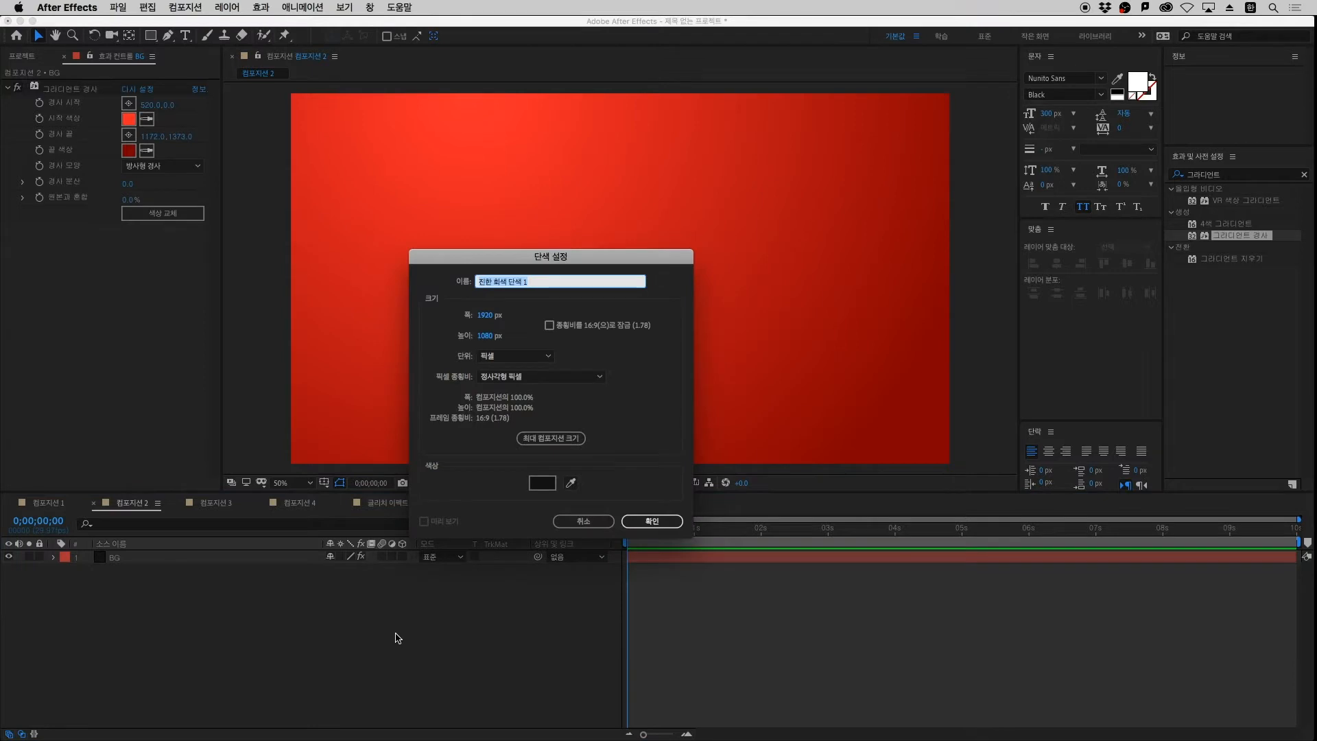
text(ㅇ)
key(Return)
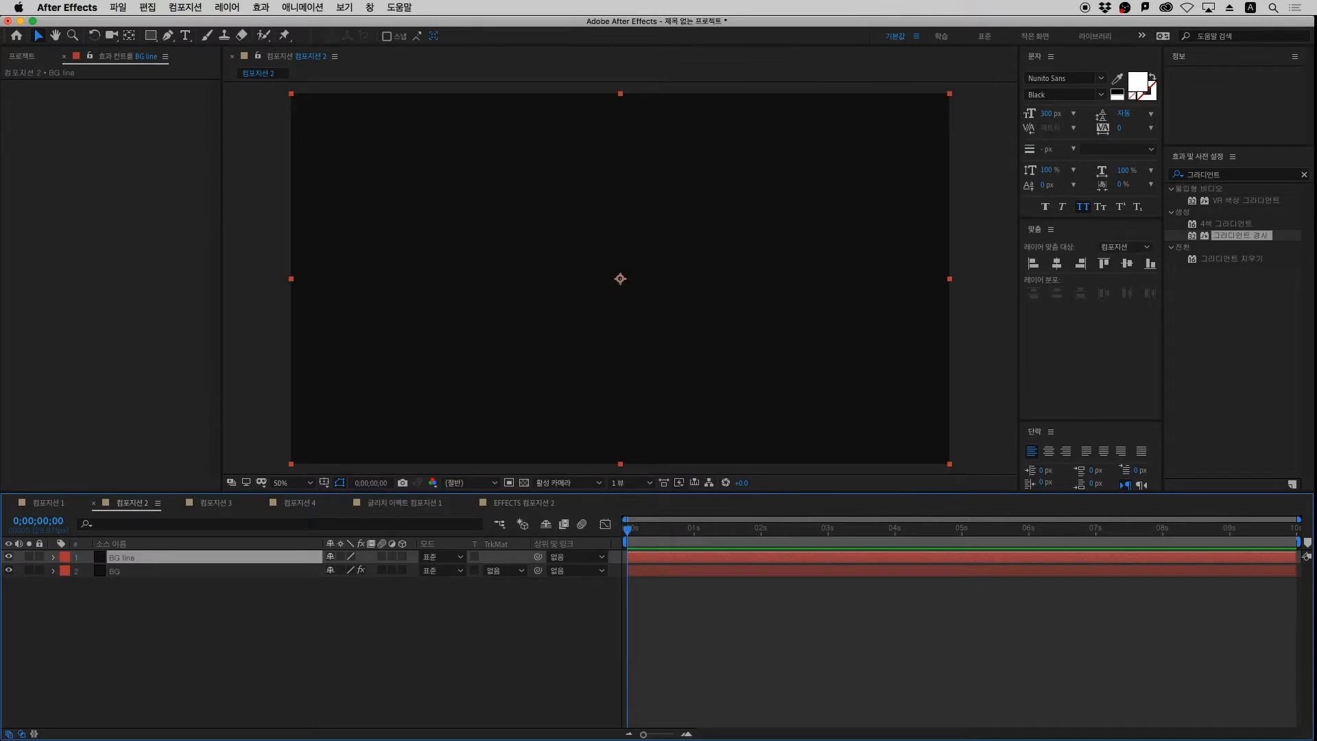
Change the BG line solid's color to orange FFA202
key(super+shift+y)
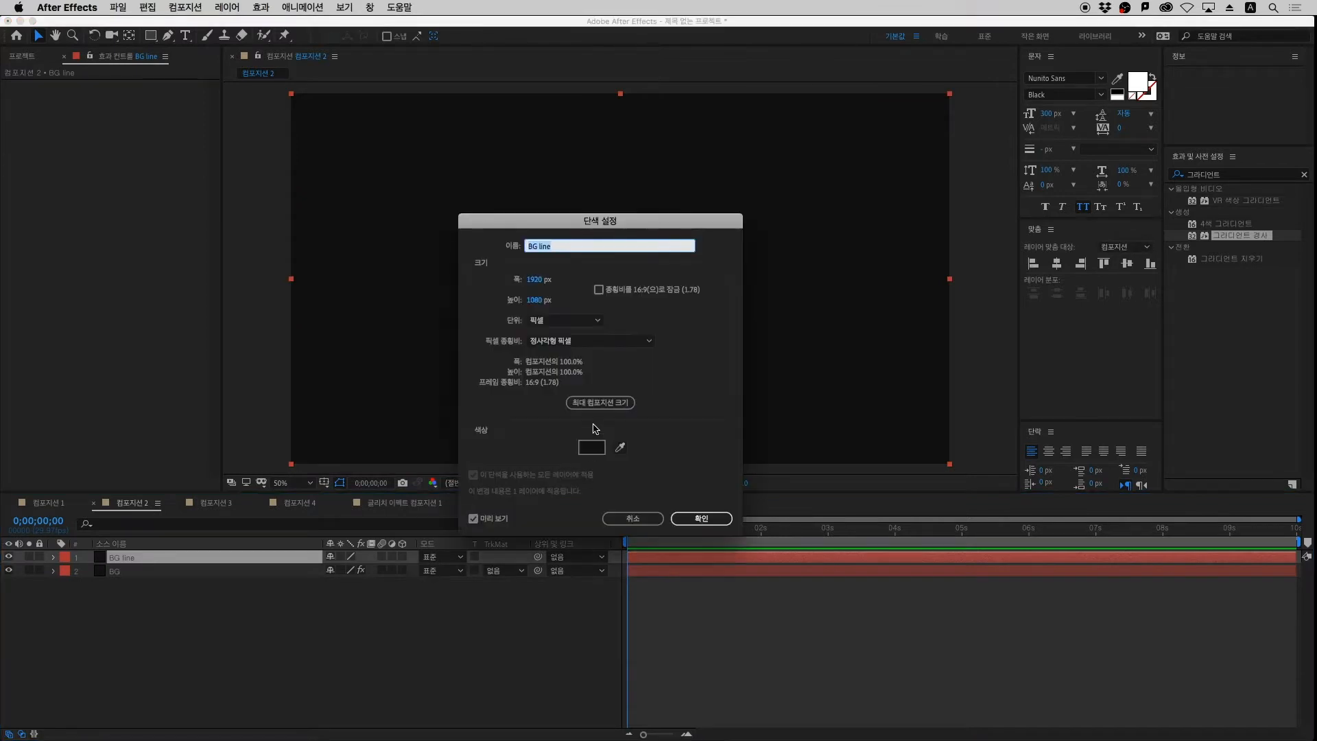
click(601, 453)
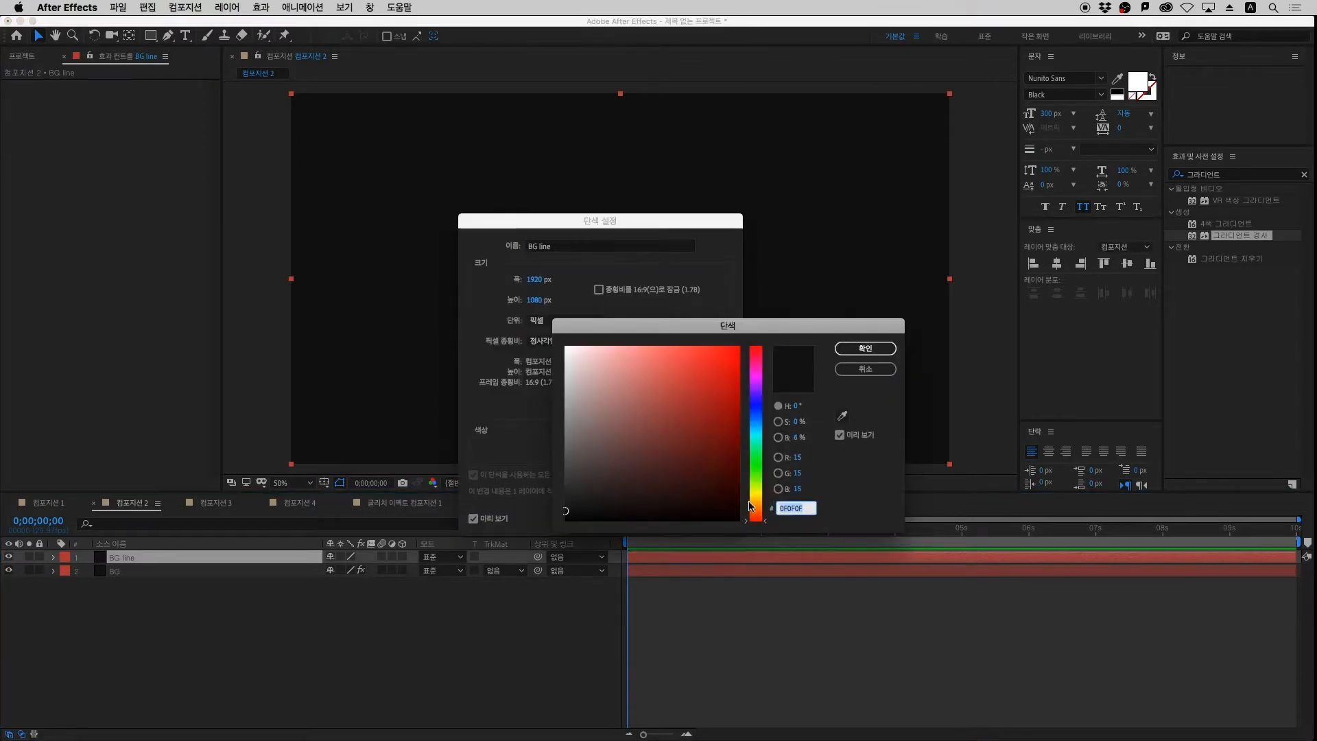
text(F1A355)
key(Tab)
drag(697, 346, 727, 333)
drag(756, 508, 759, 505)
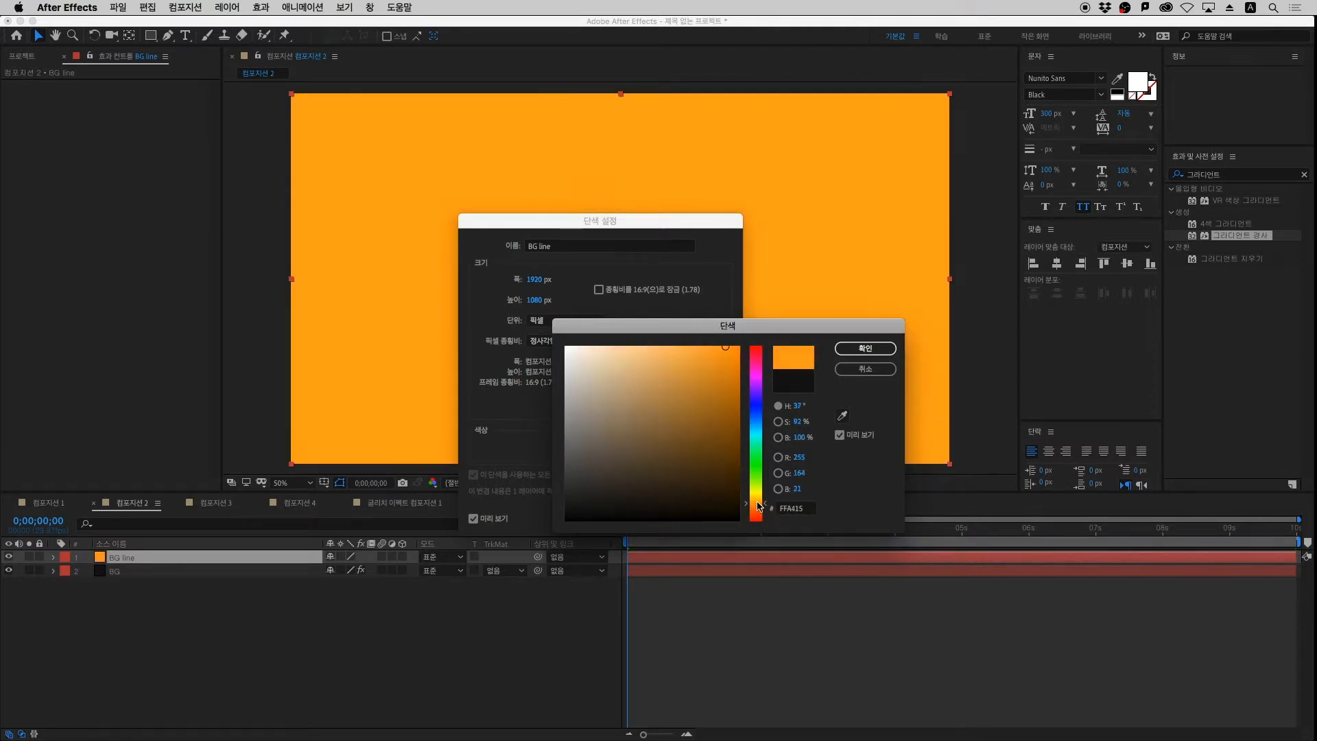
drag(728, 350, 738, 346)
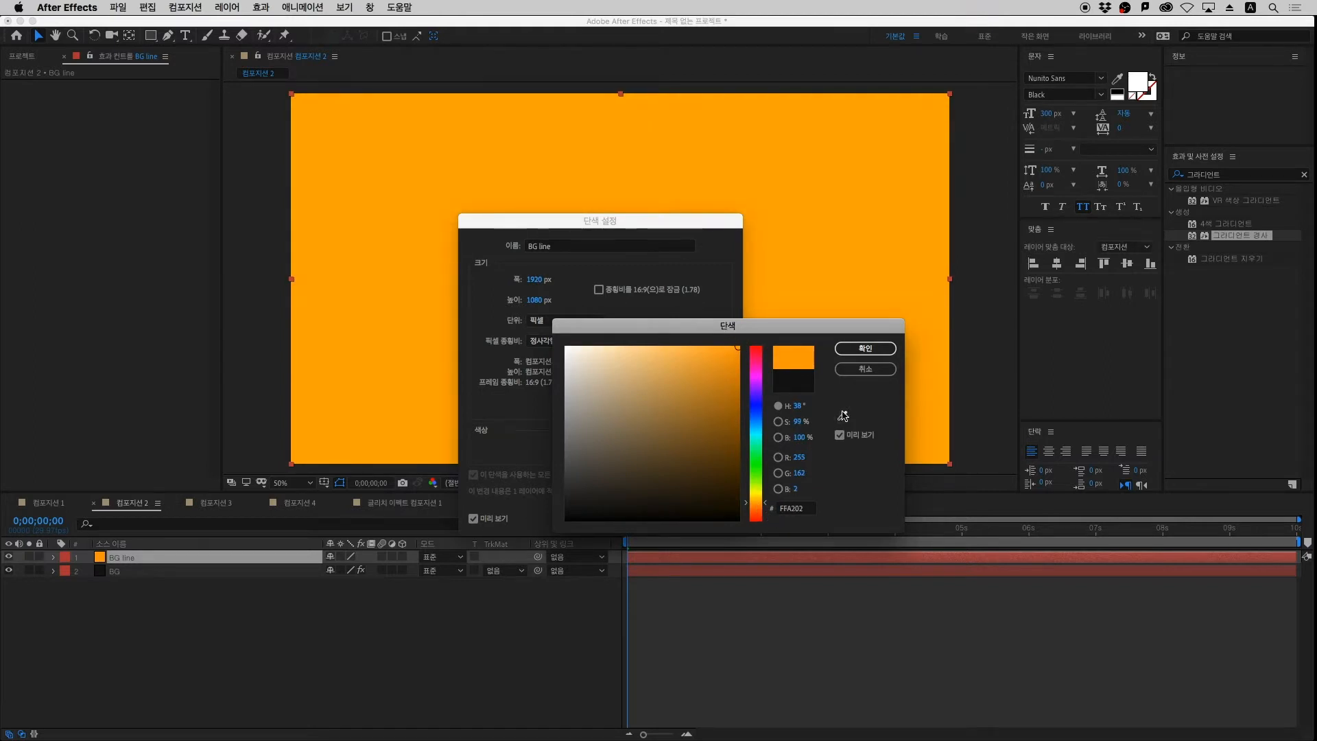
click(864, 348)
click(727, 519)
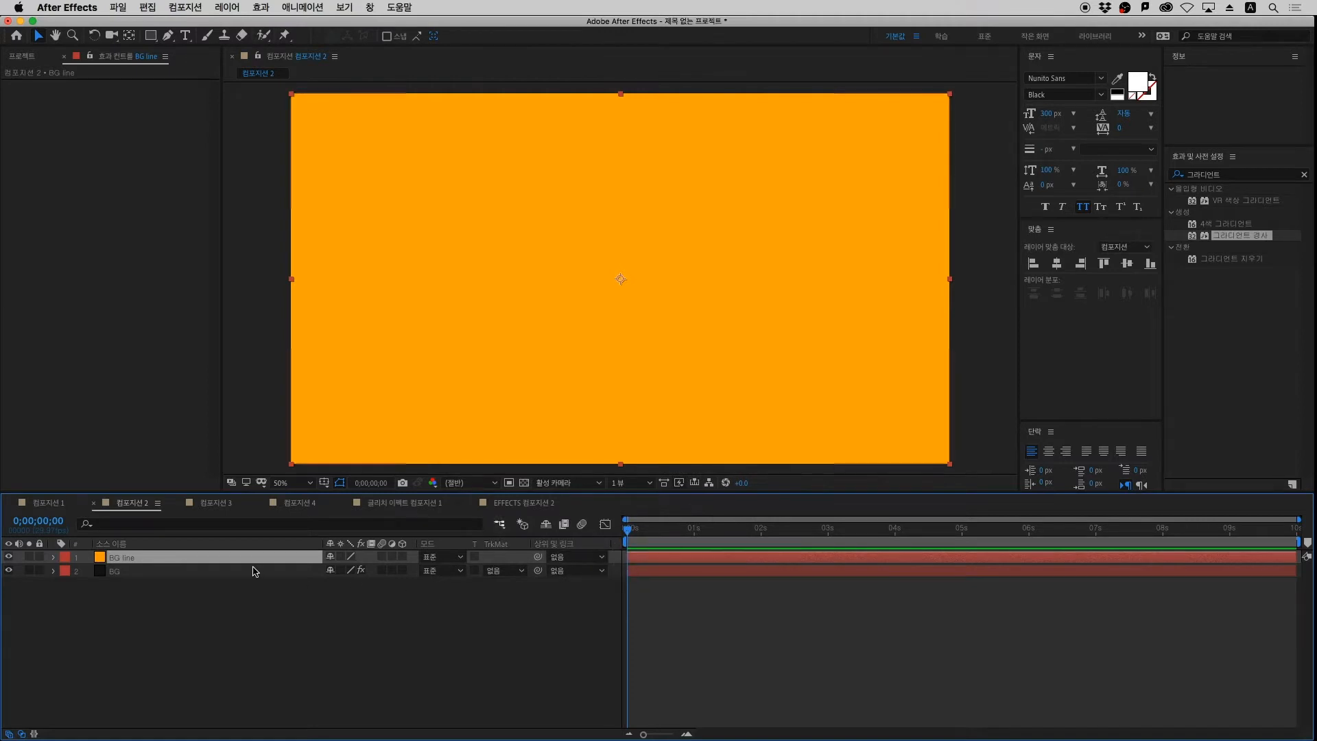
Set the BG line layer's rotation to 45 degrees
key(r)
drag(347, 571, 375, 570)
click(350, 571)
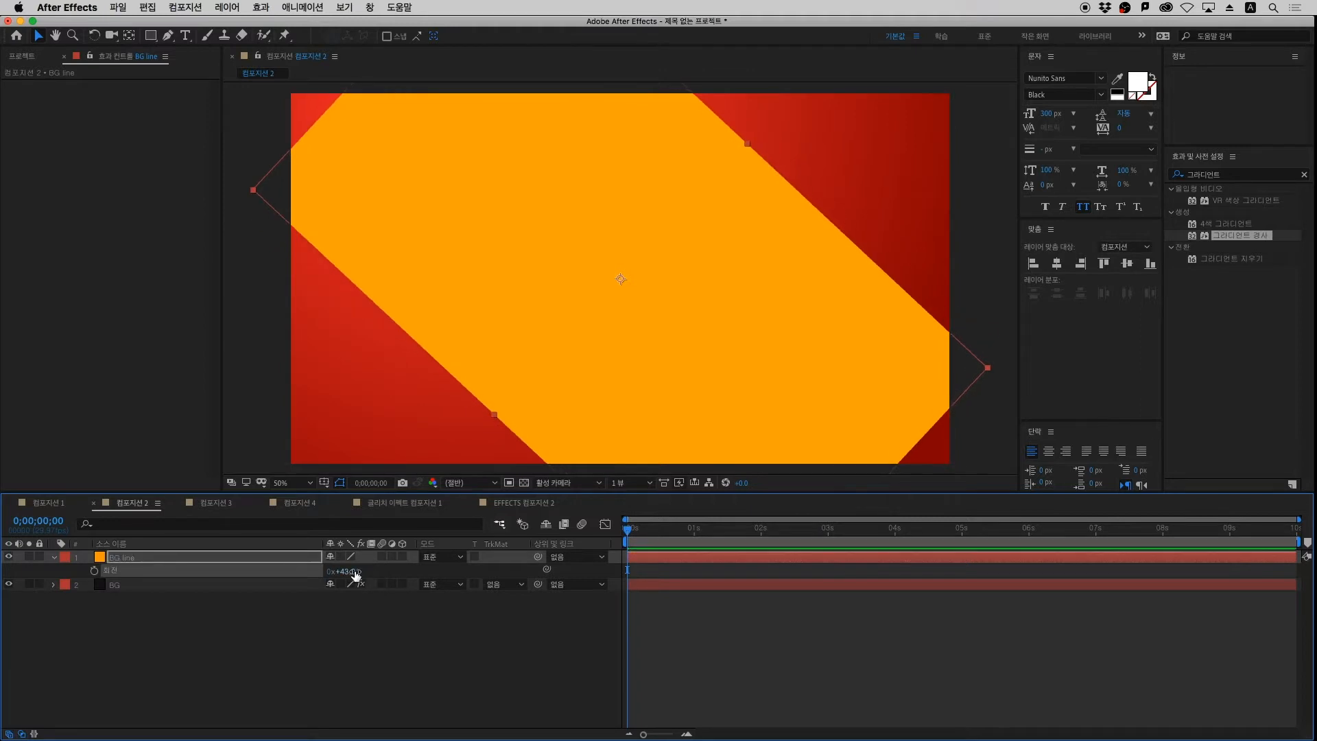
text(45)
key(Return)
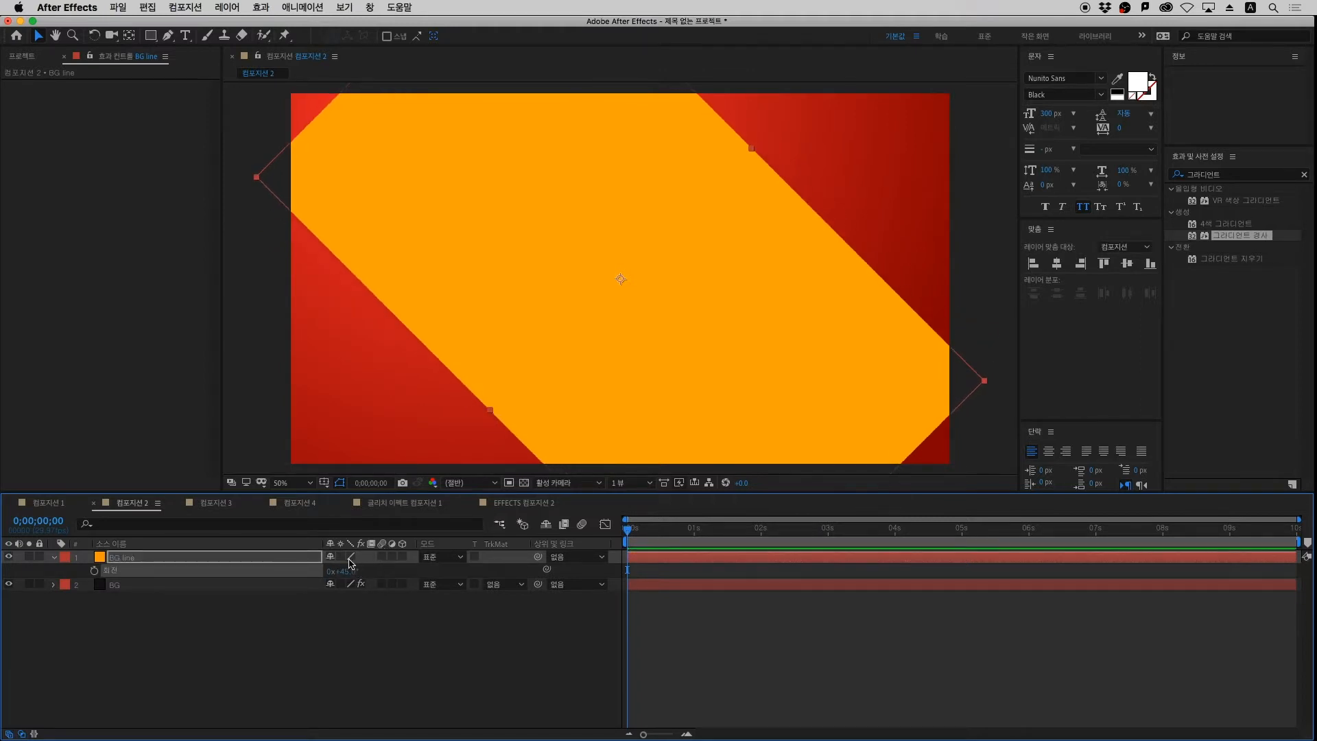
Scale the BG line layer to 200%
key(comma)
key(s)
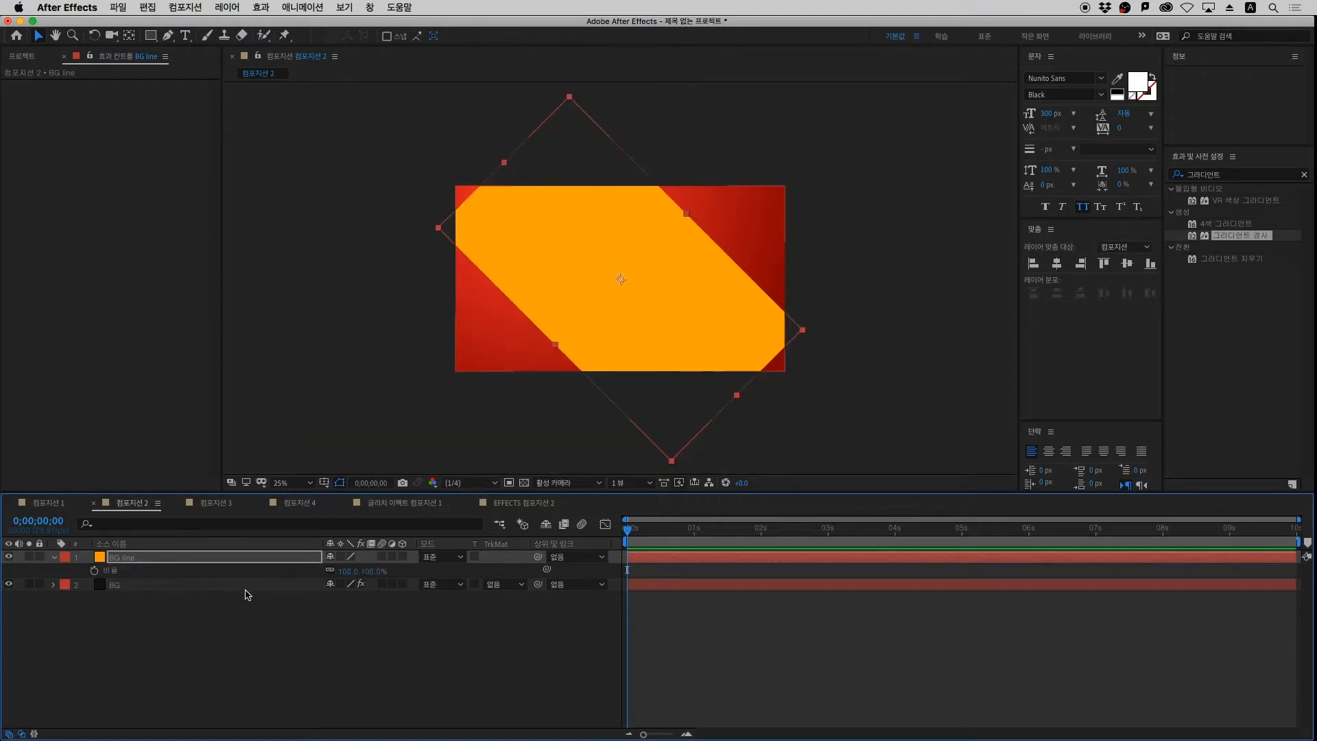
drag(361, 573, 412, 566)
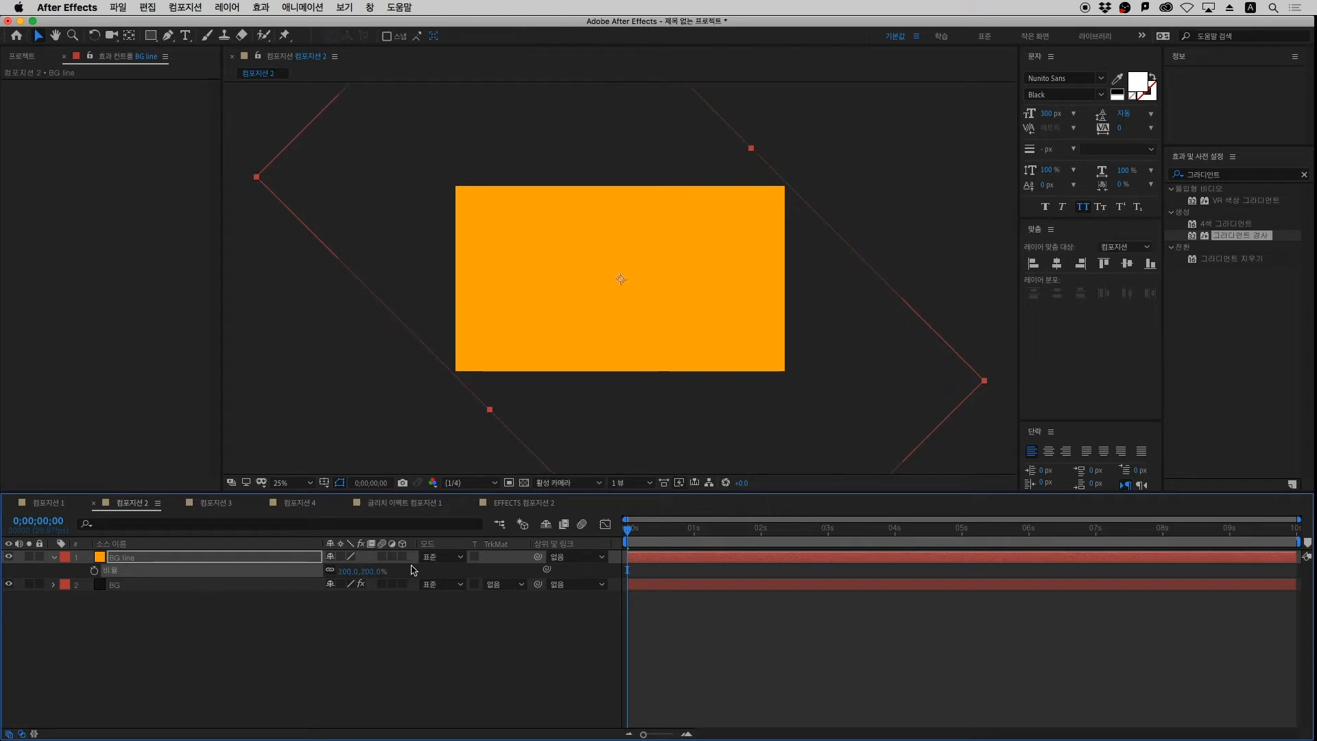
Add a new mask to the BG line layer and activate the free transform box around its path
click(123, 557)
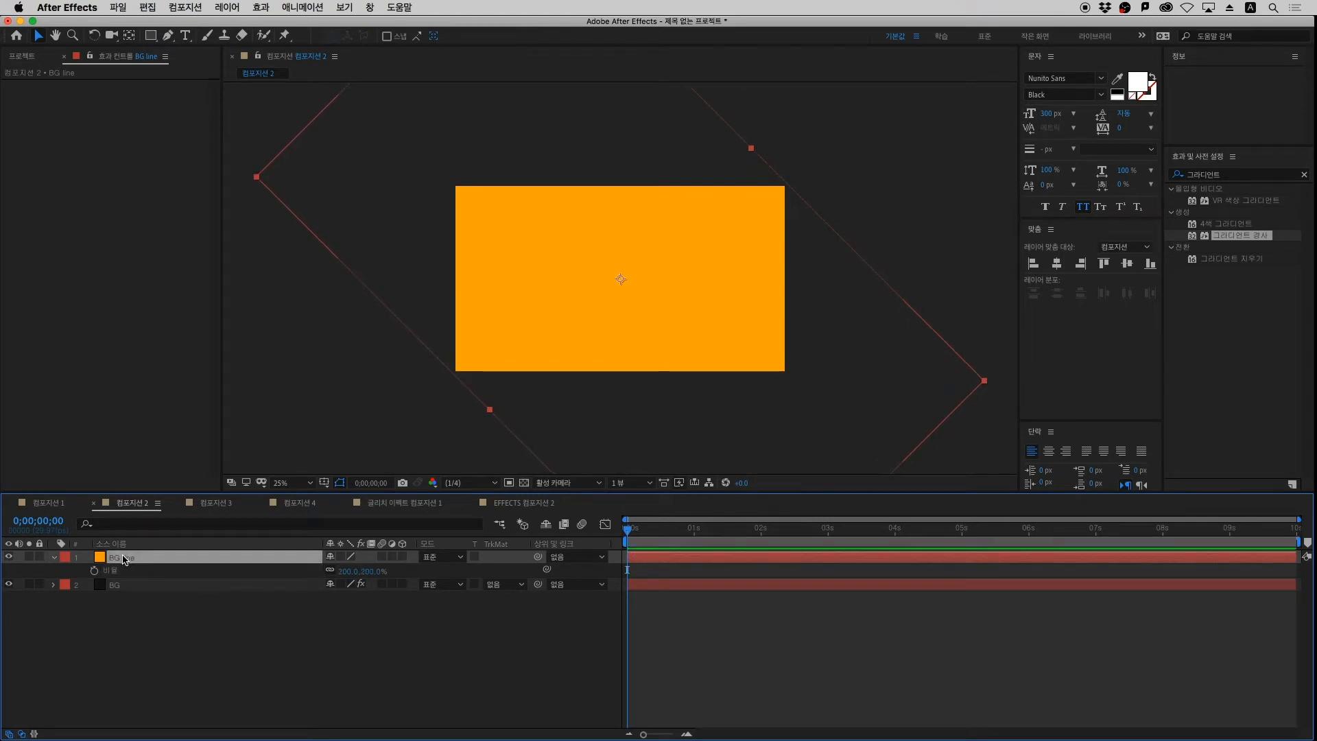
right_click(124, 557)
mouse_move(197, 398)
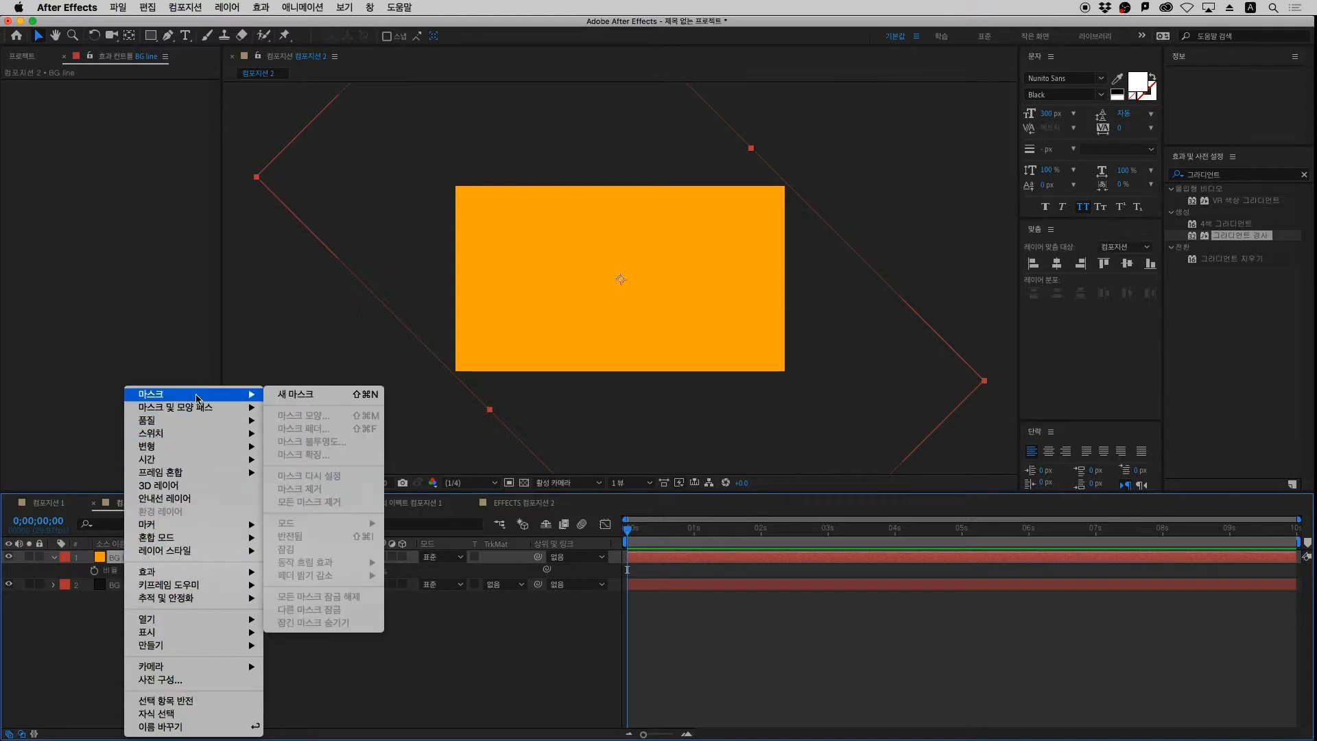
click(309, 397)
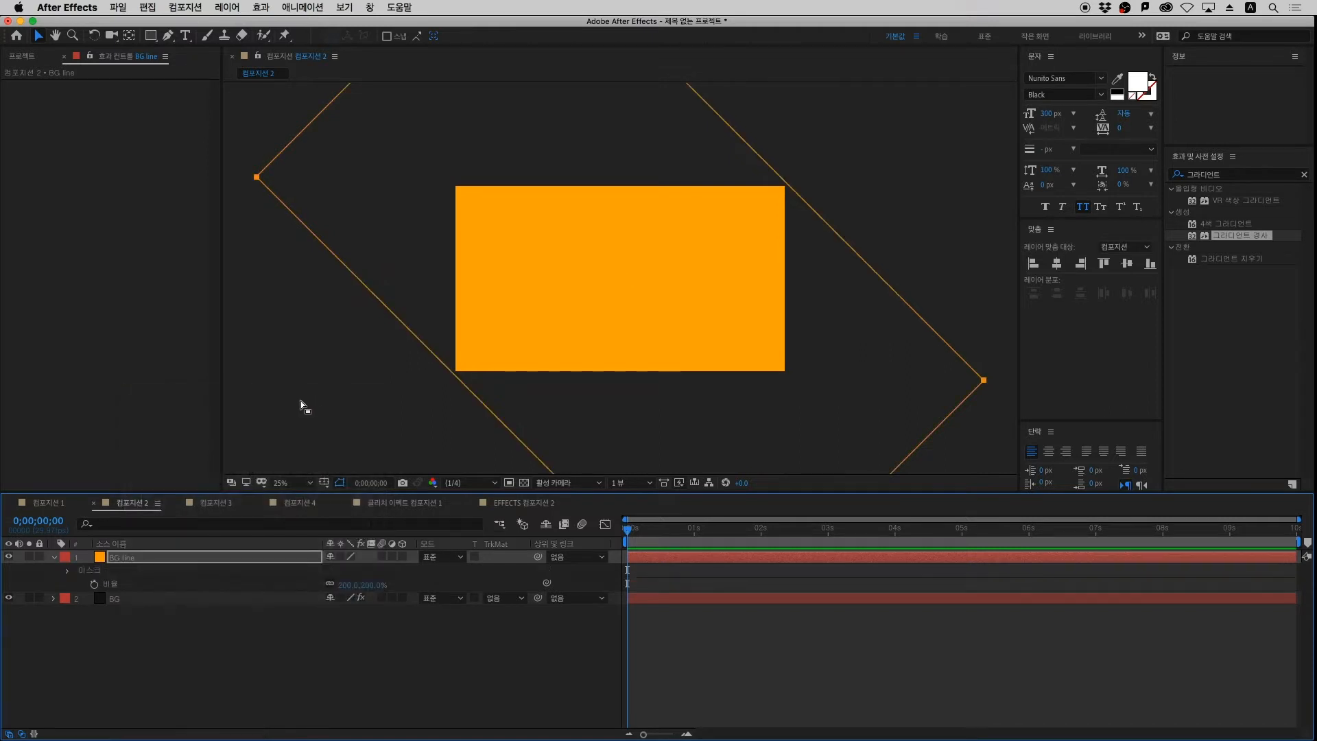
key(comma)
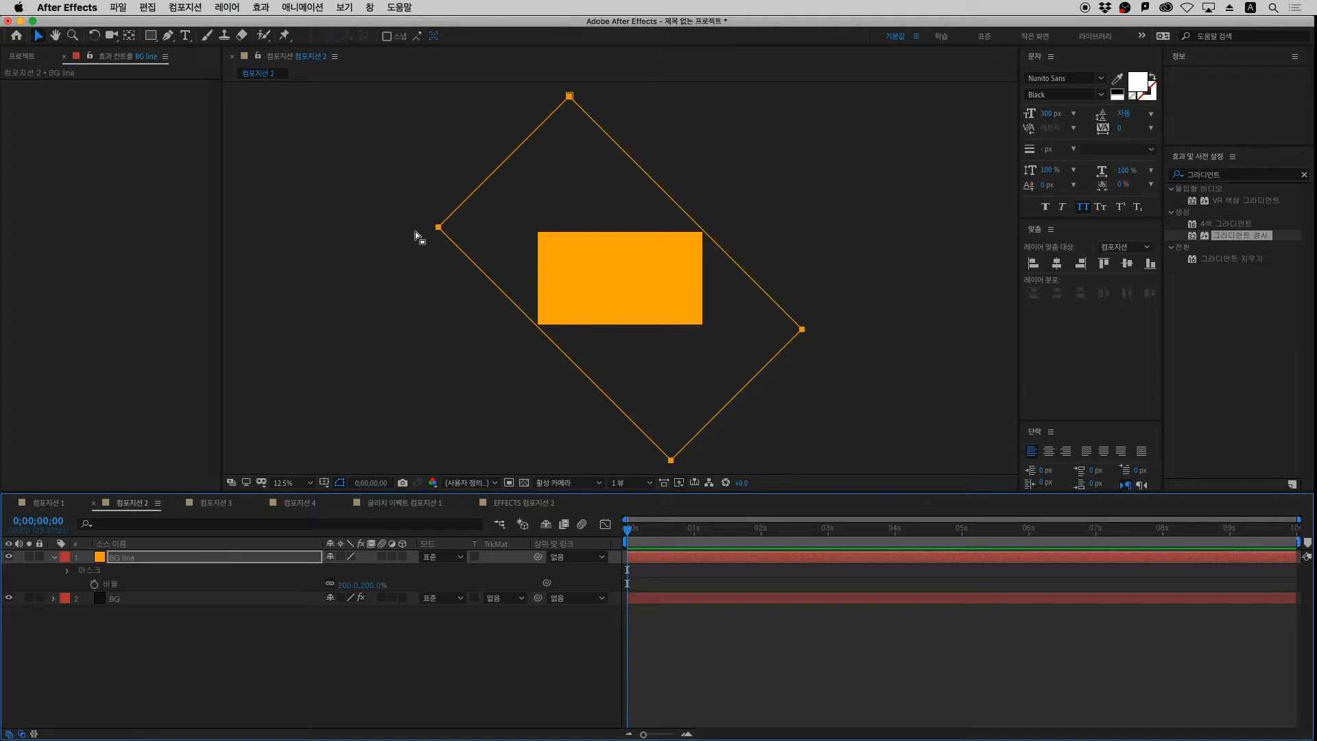
double_click(570, 96)
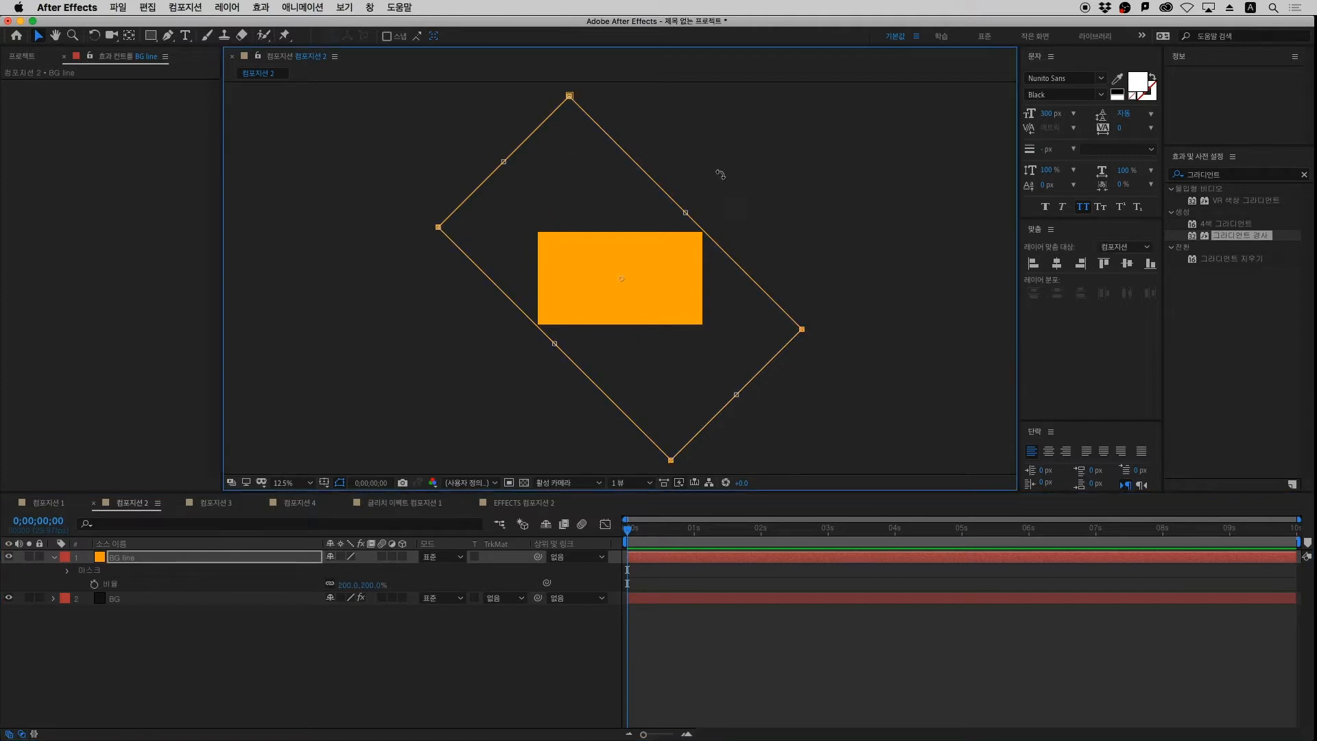
mouse_move(685, 213)
mouse_down()
mouse_move(621, 256)
mouse_move(693, 216)
mouse_up()
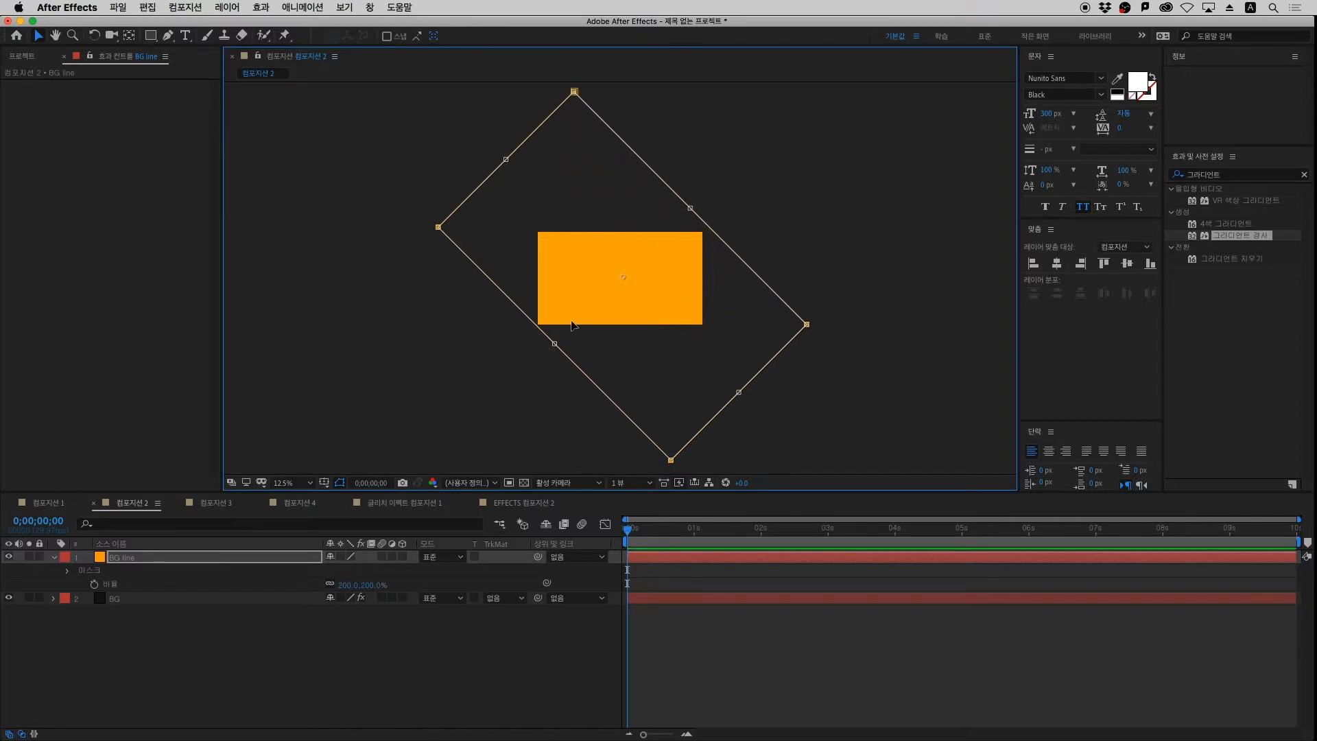
key(super+z)
drag(557, 340, 591, 311)
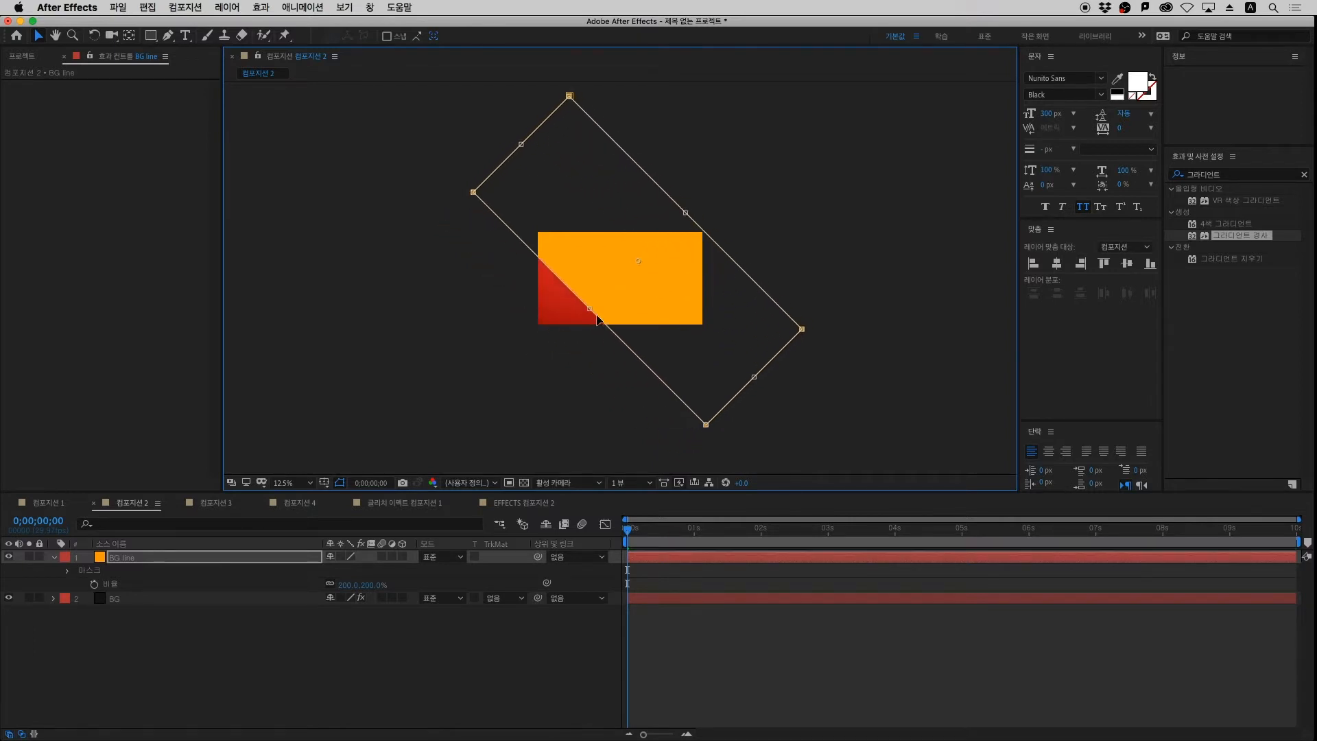
key(super+z)
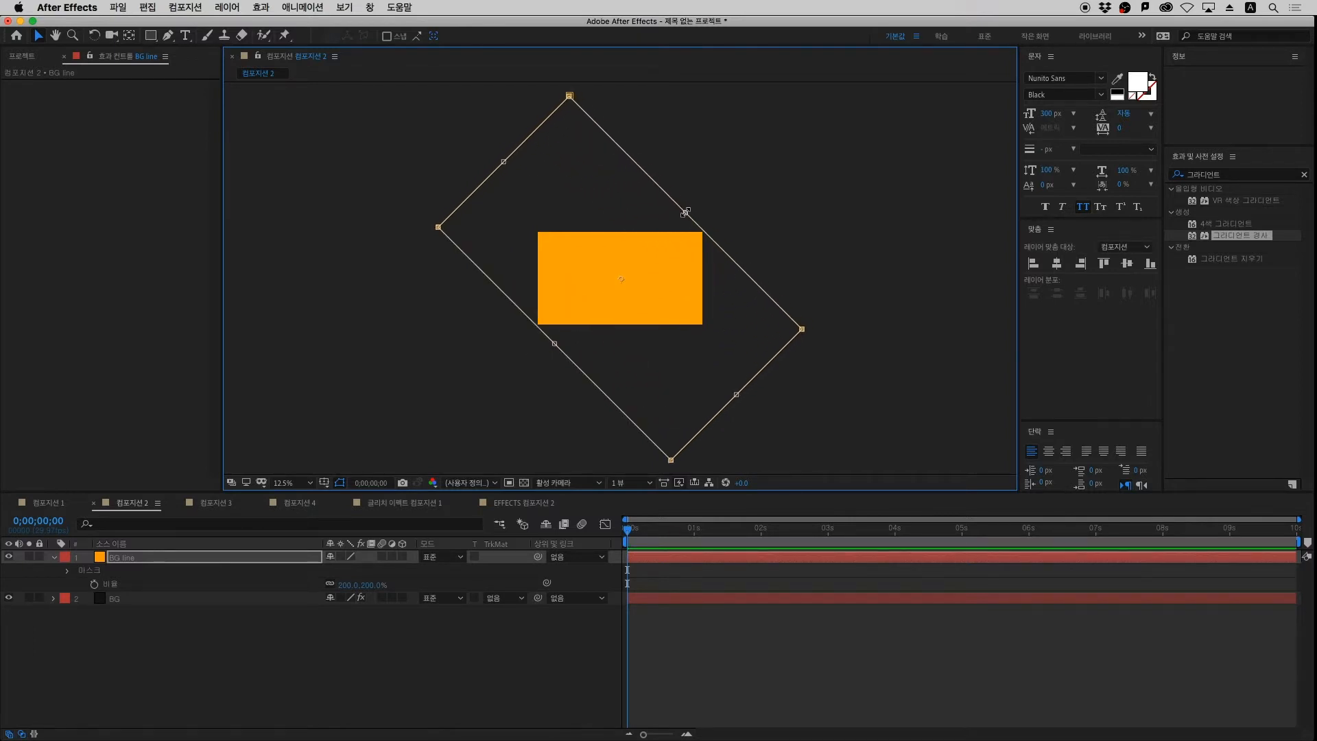
Narrow the BG line mask symmetrically from both long sides into a diagonal band through the composition's centre
drag(684, 213, 646, 266)
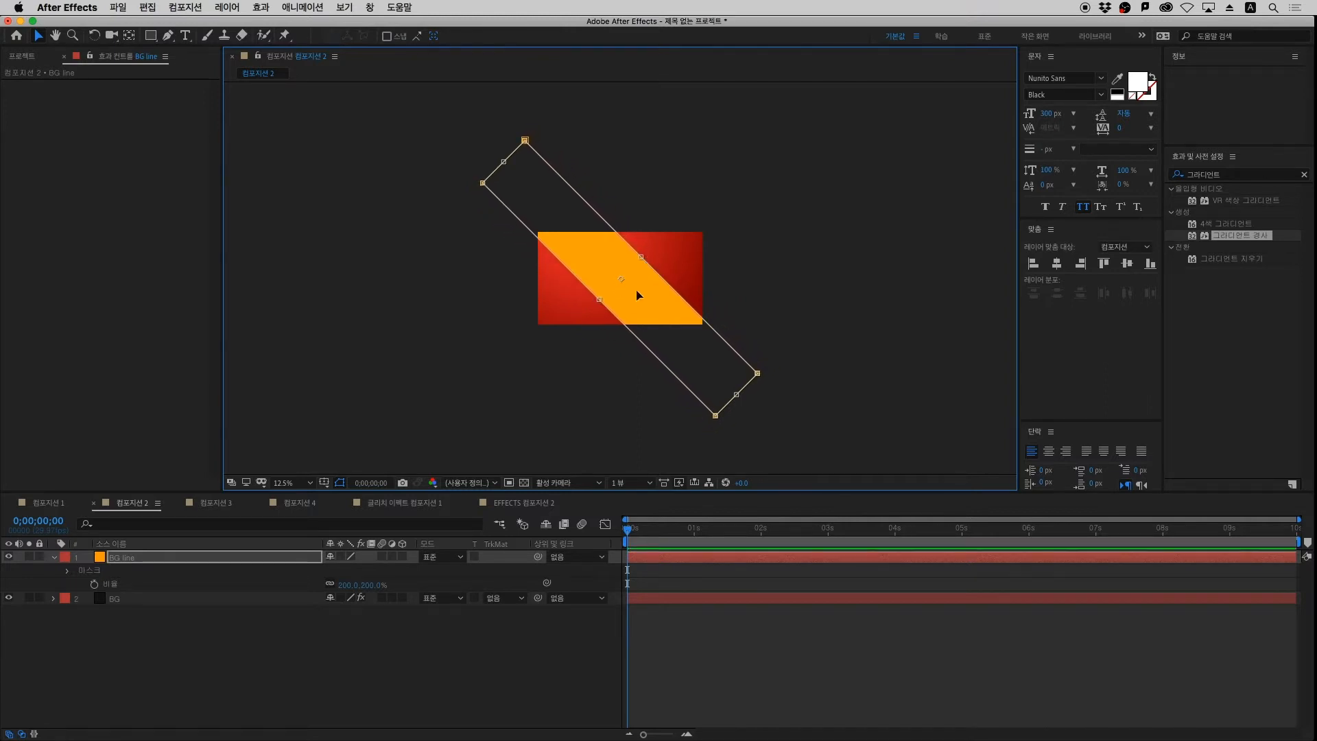
click(205, 665)
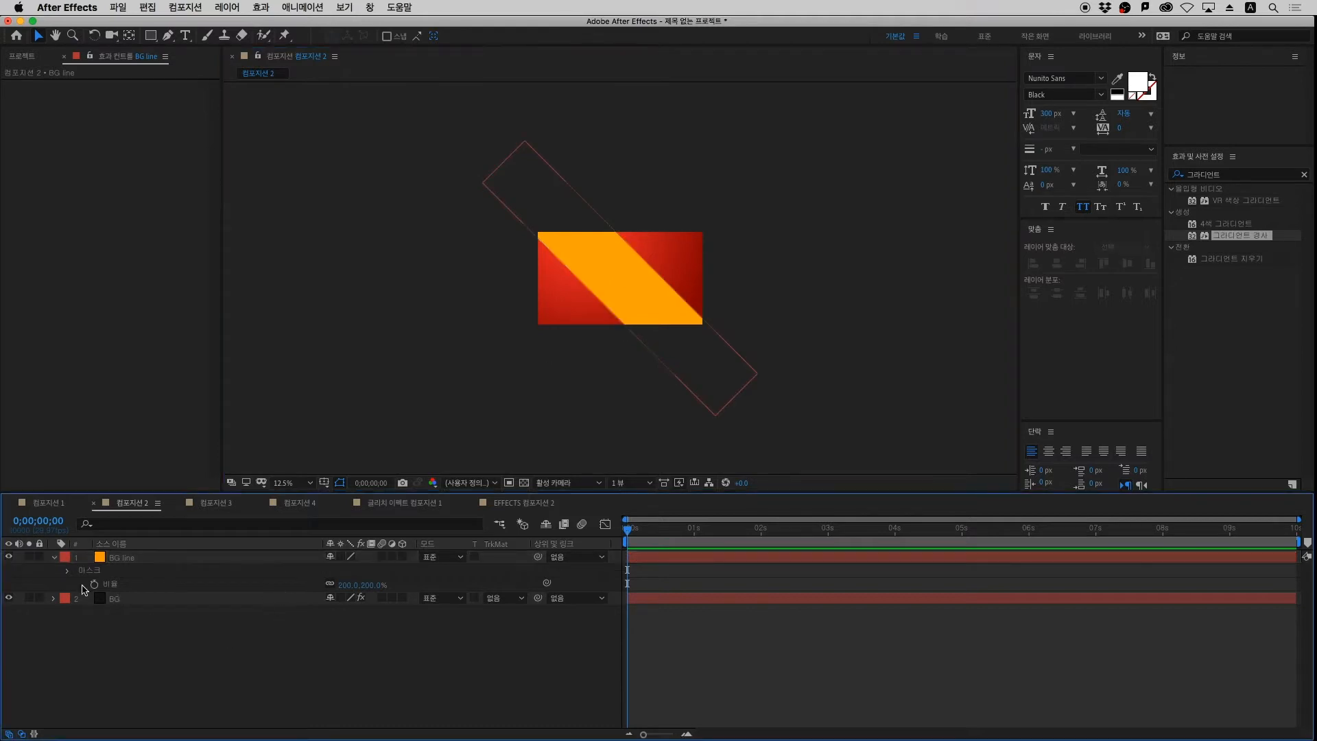
Set the mask feather of the BG line layer's mask to 300 pixels
click(67, 571)
click(69, 570)
click(82, 584)
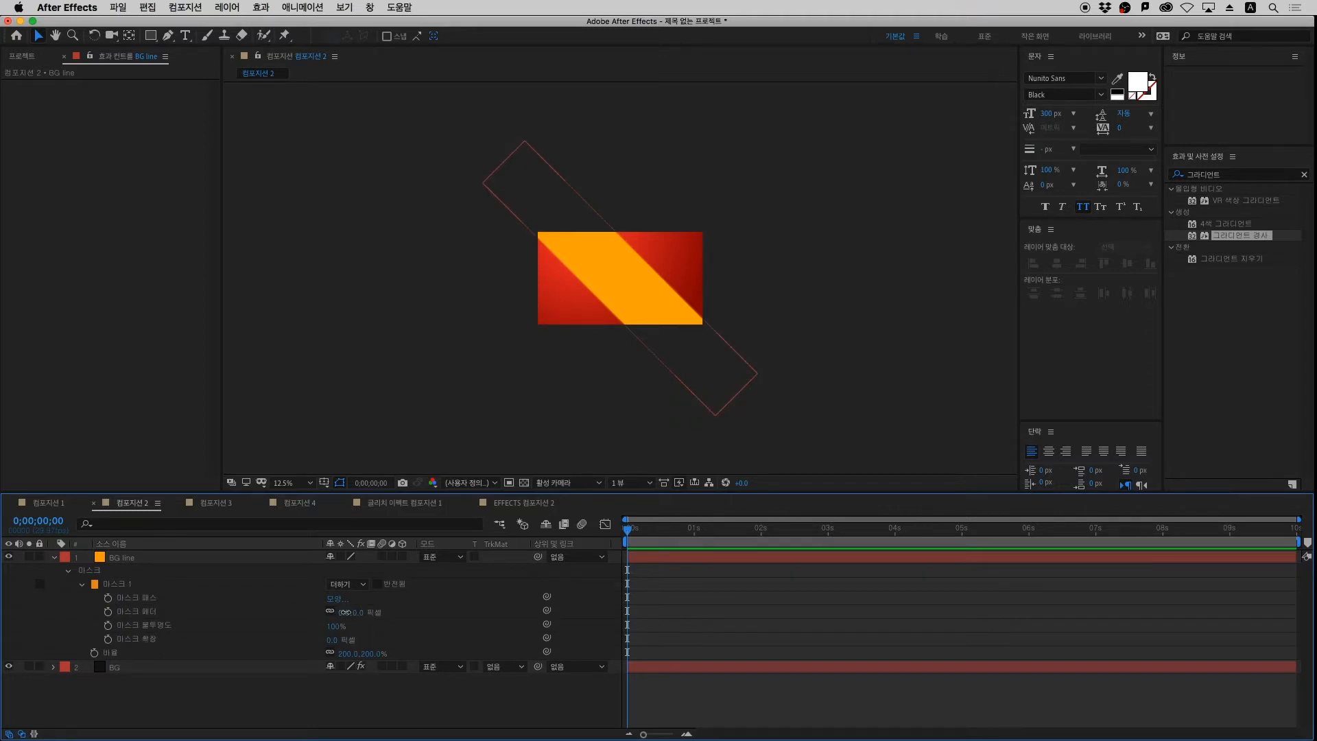
click(344, 612)
key(Return)
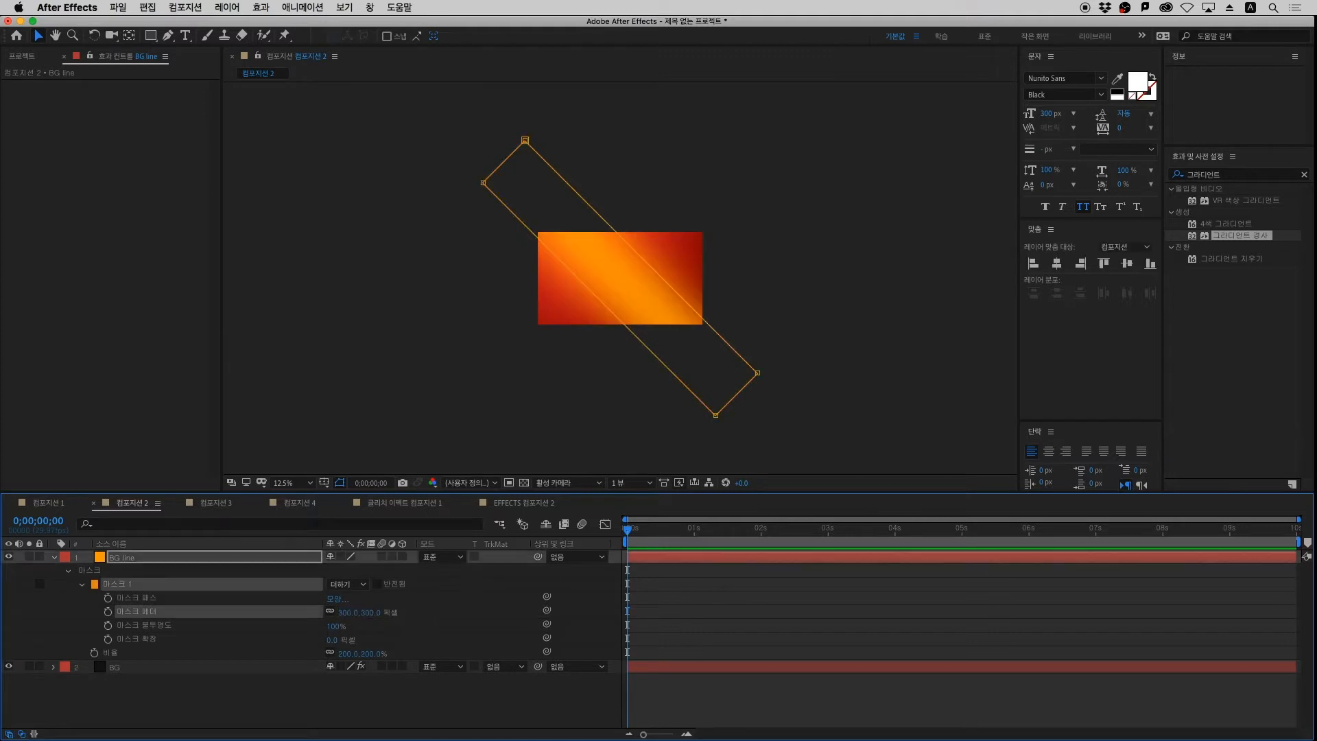
click(882, 608)
key(period)
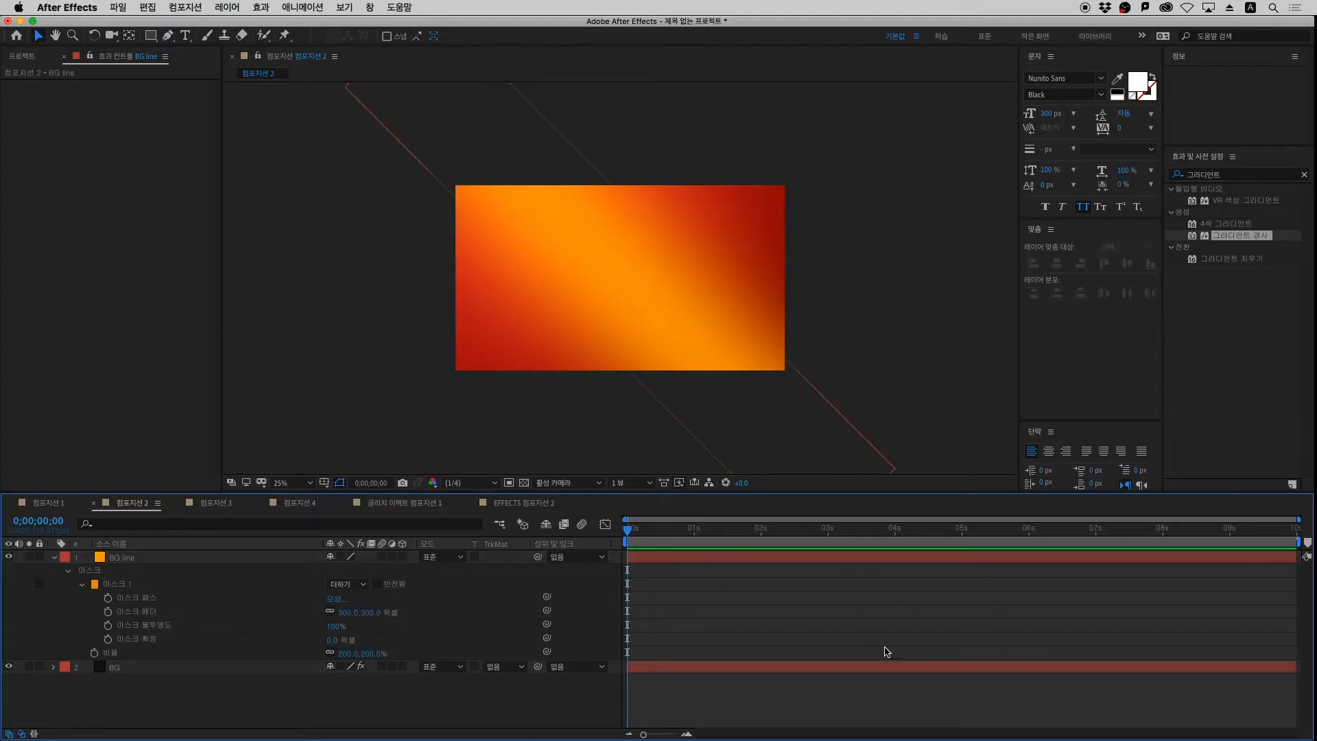
Set the BG line mask's expansion to -37 pixels and collapse the layer's properties
click(333, 639)
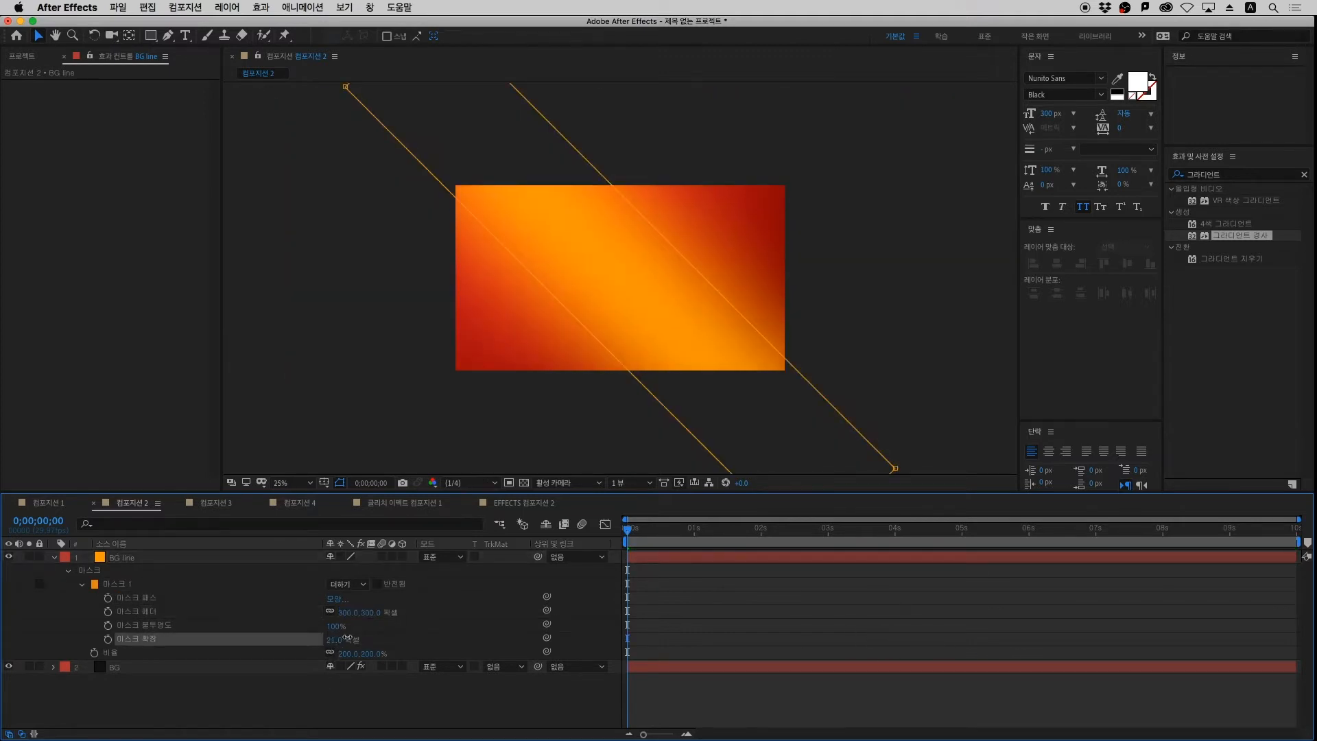
text(-25)
key(Return)
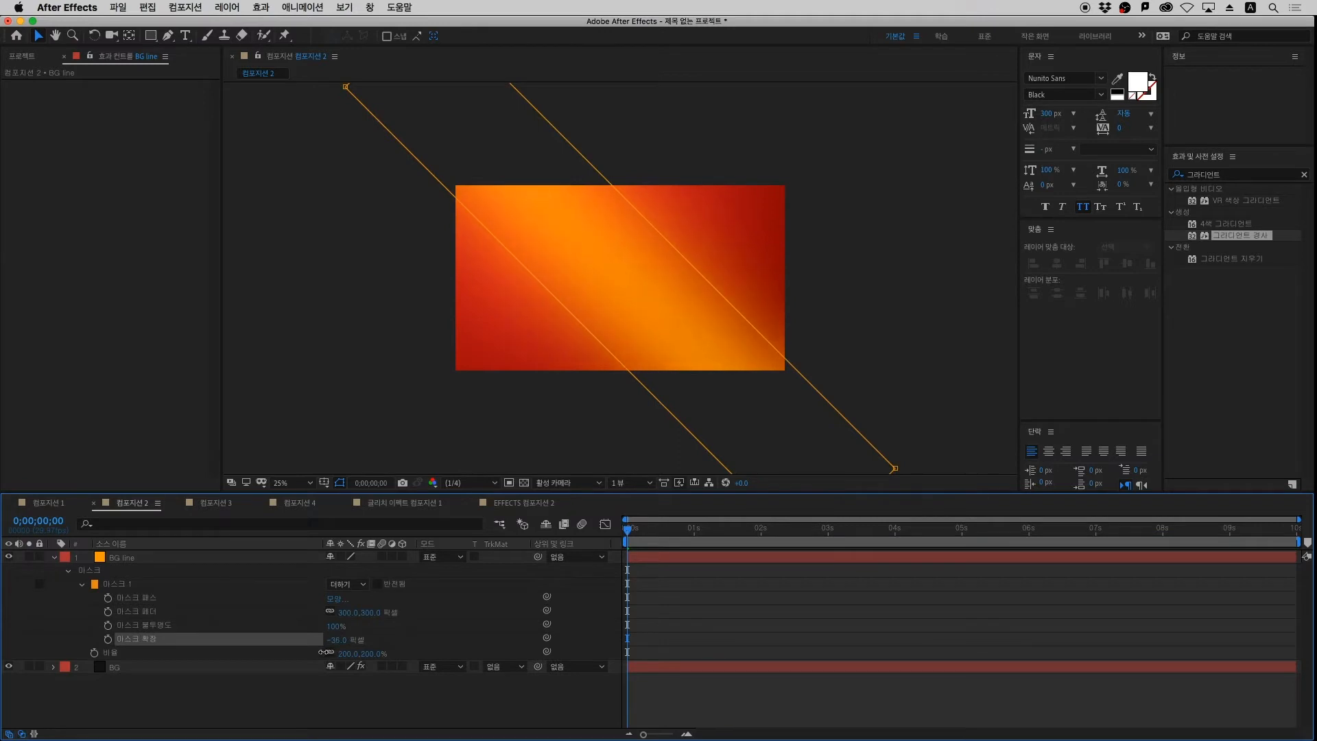
click(787, 620)
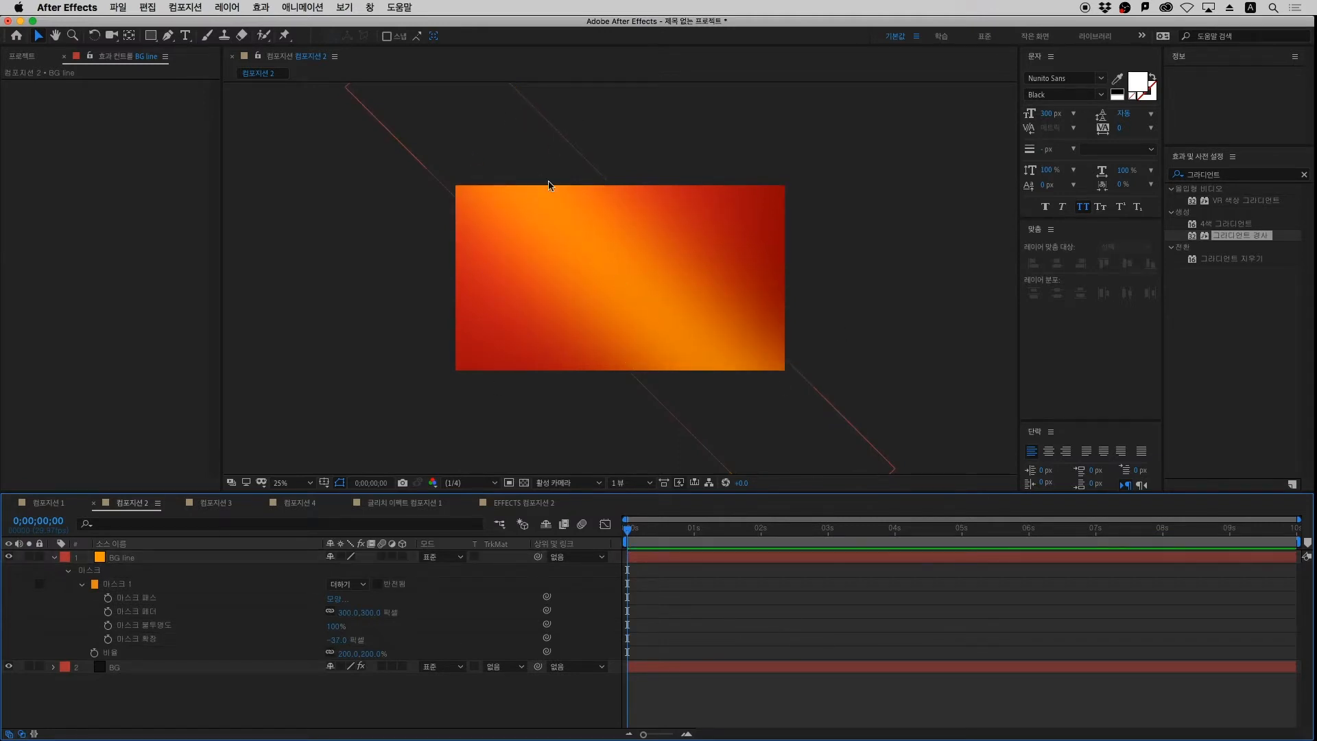
click(53, 561)
click(122, 557)
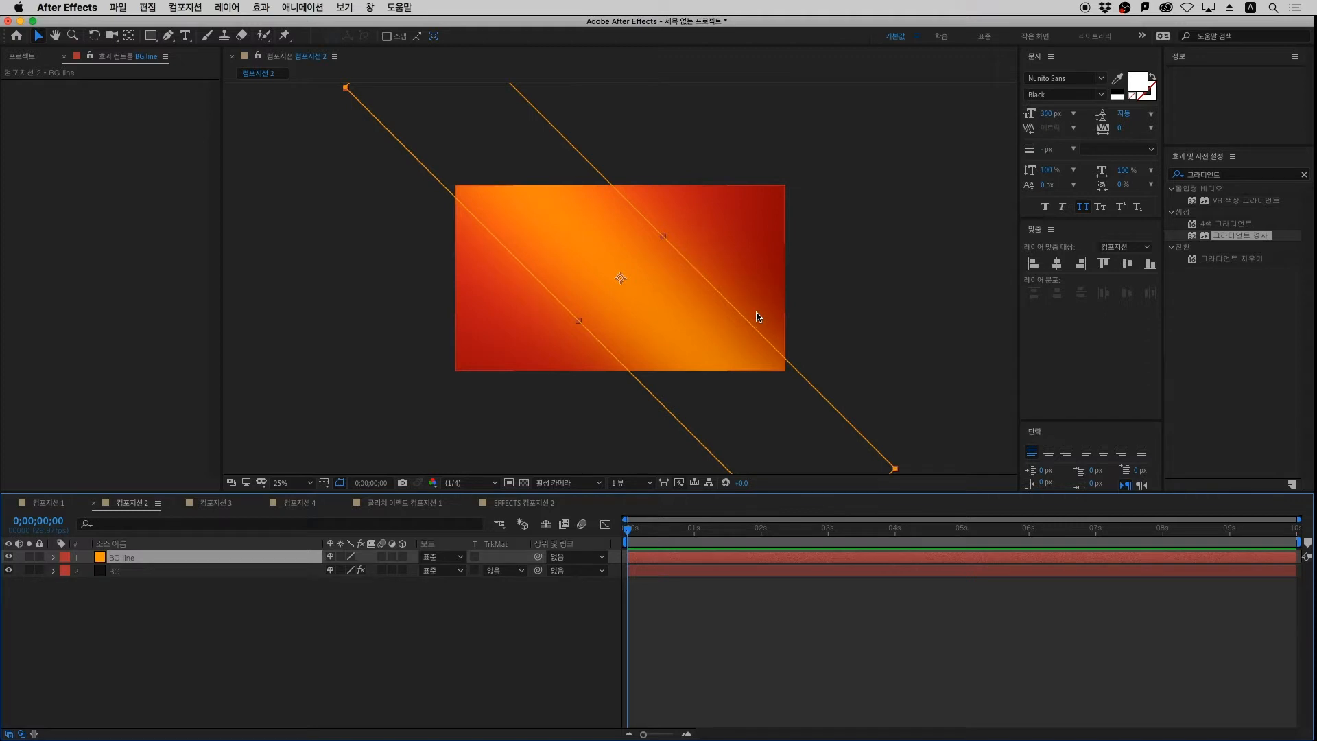
click(295, 603)
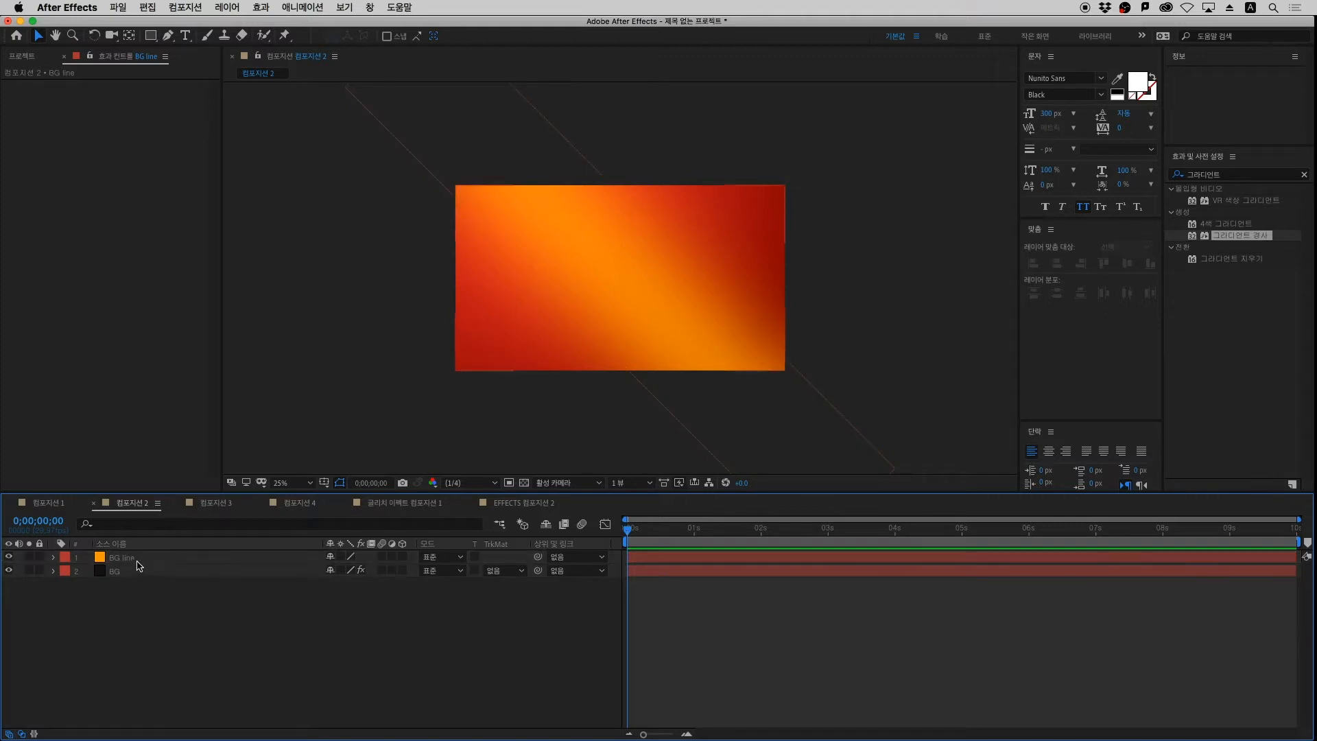
Duplicate the BG line layer and rename the upper copy as line
click(137, 559)
key(super+d)
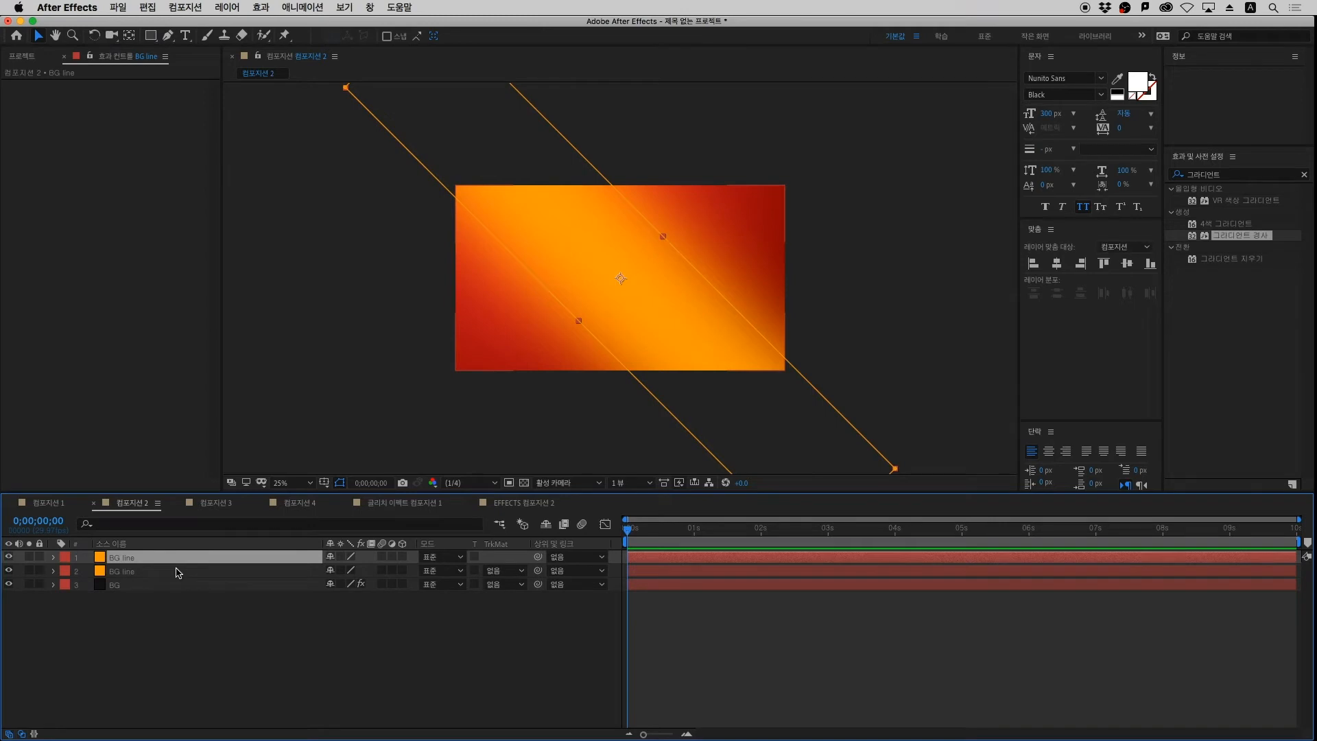
key(Return)
text(d)
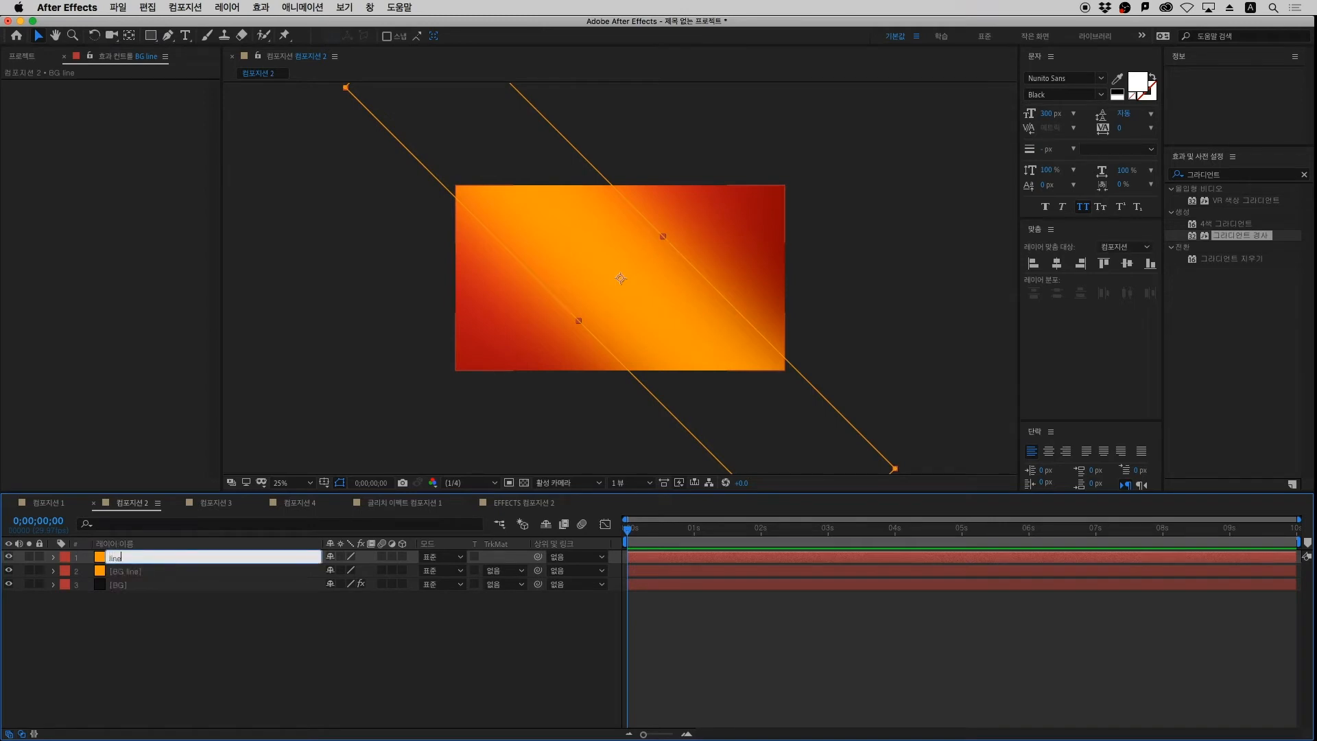
key(Return)
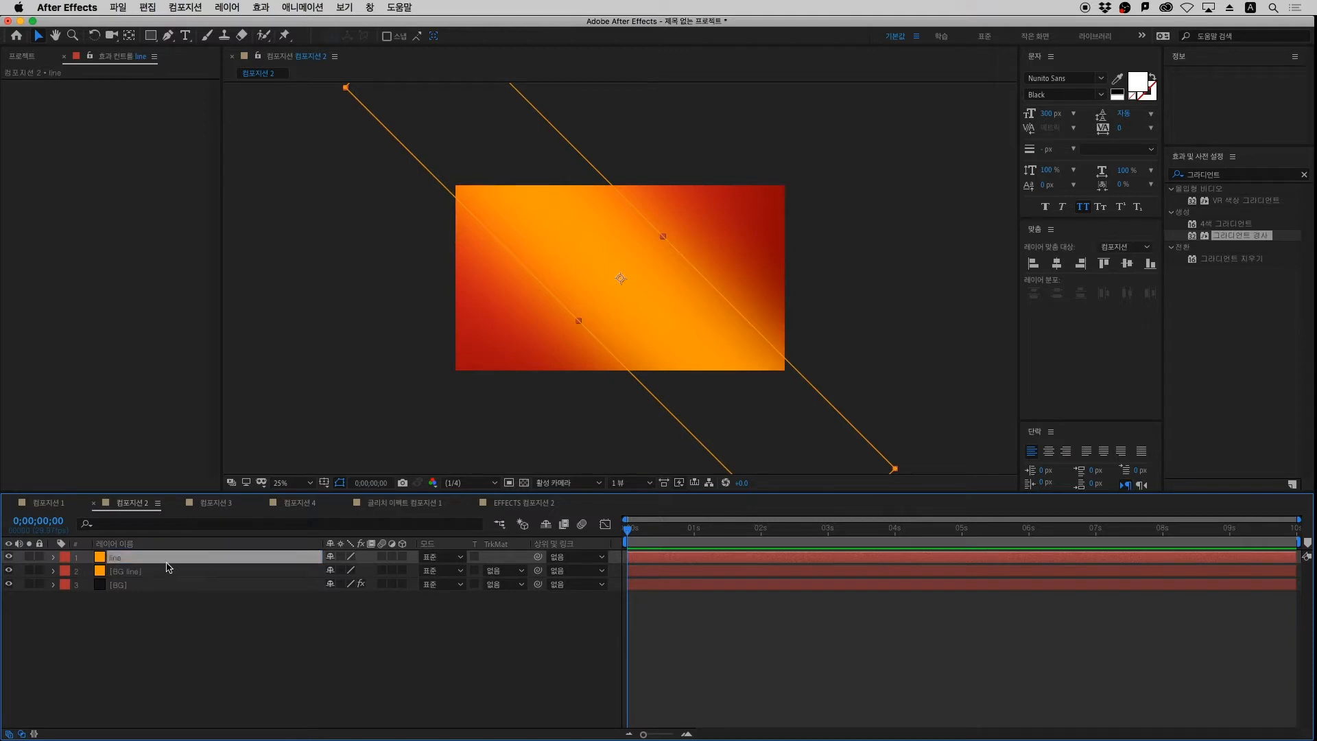
Find the Fractal Noise effect (프랙탈 노이즈) and apply it to the line layer
click(1243, 175)
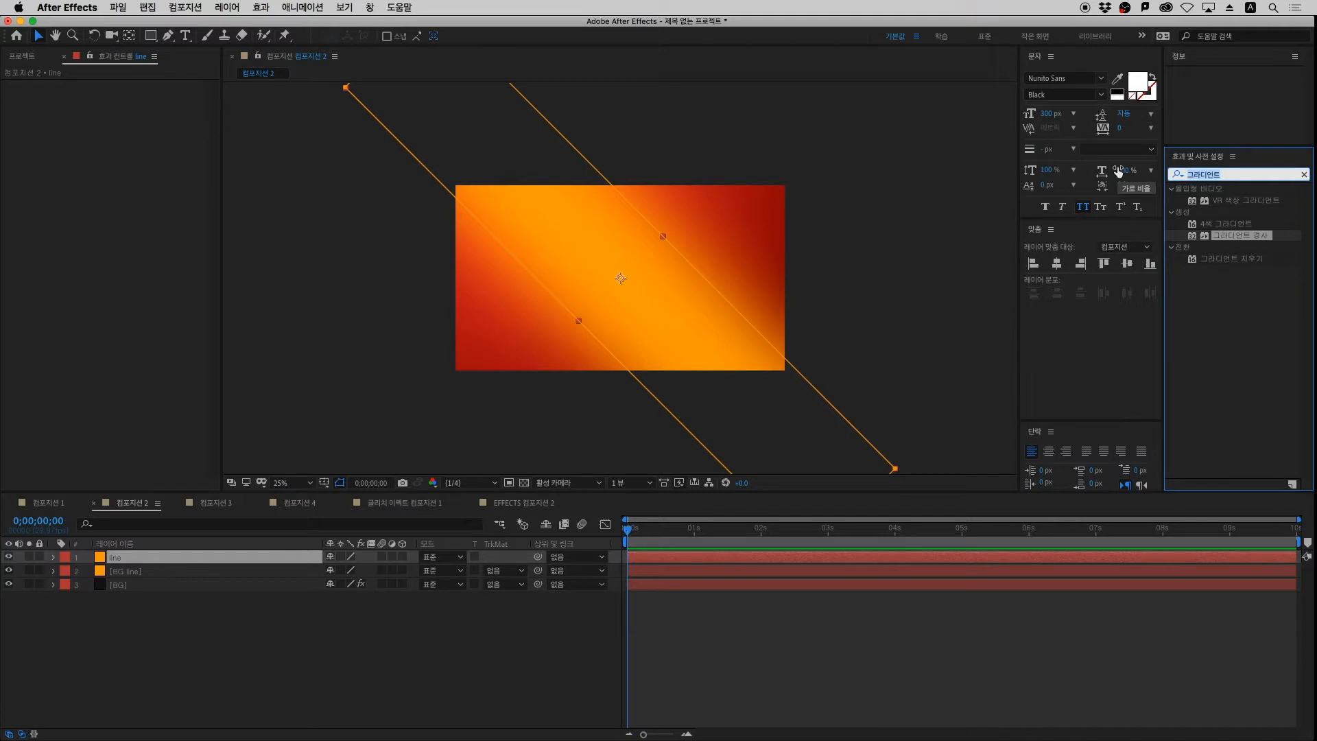
key(BackSpace)
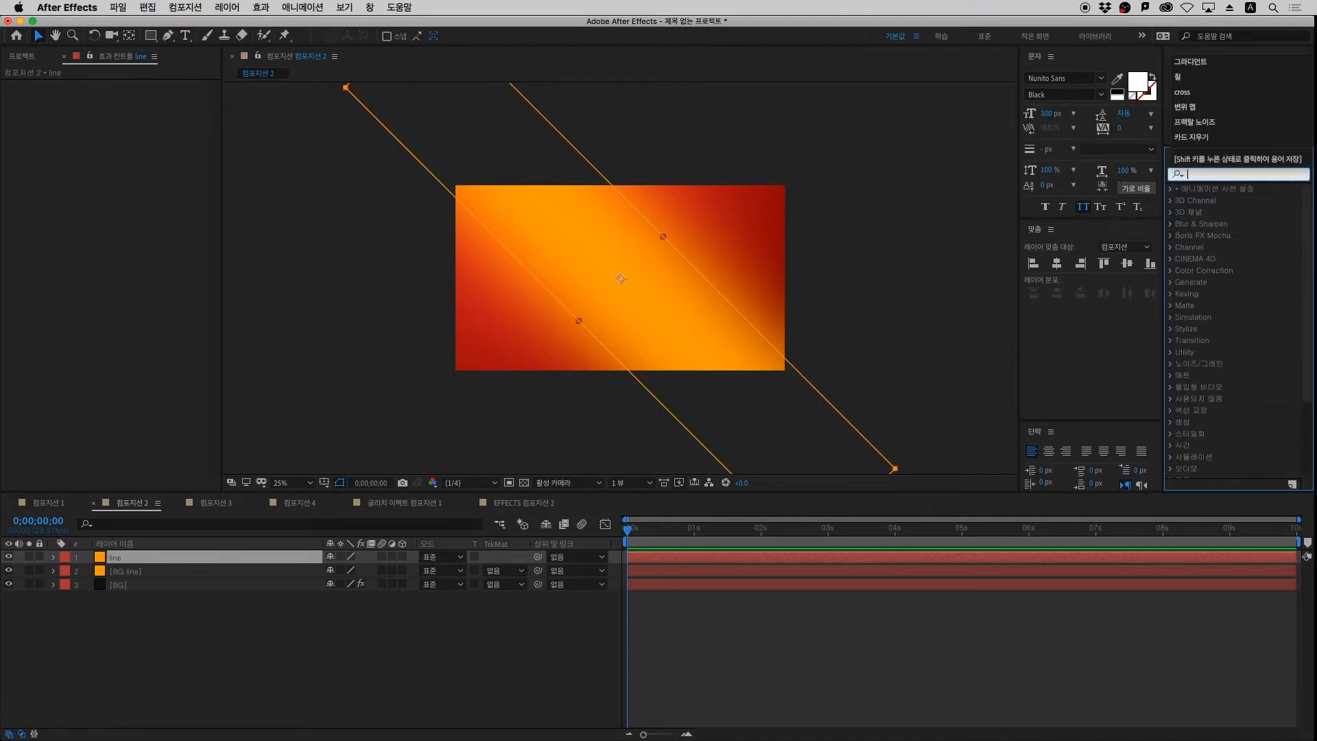
text(프랙탈 노이즈)
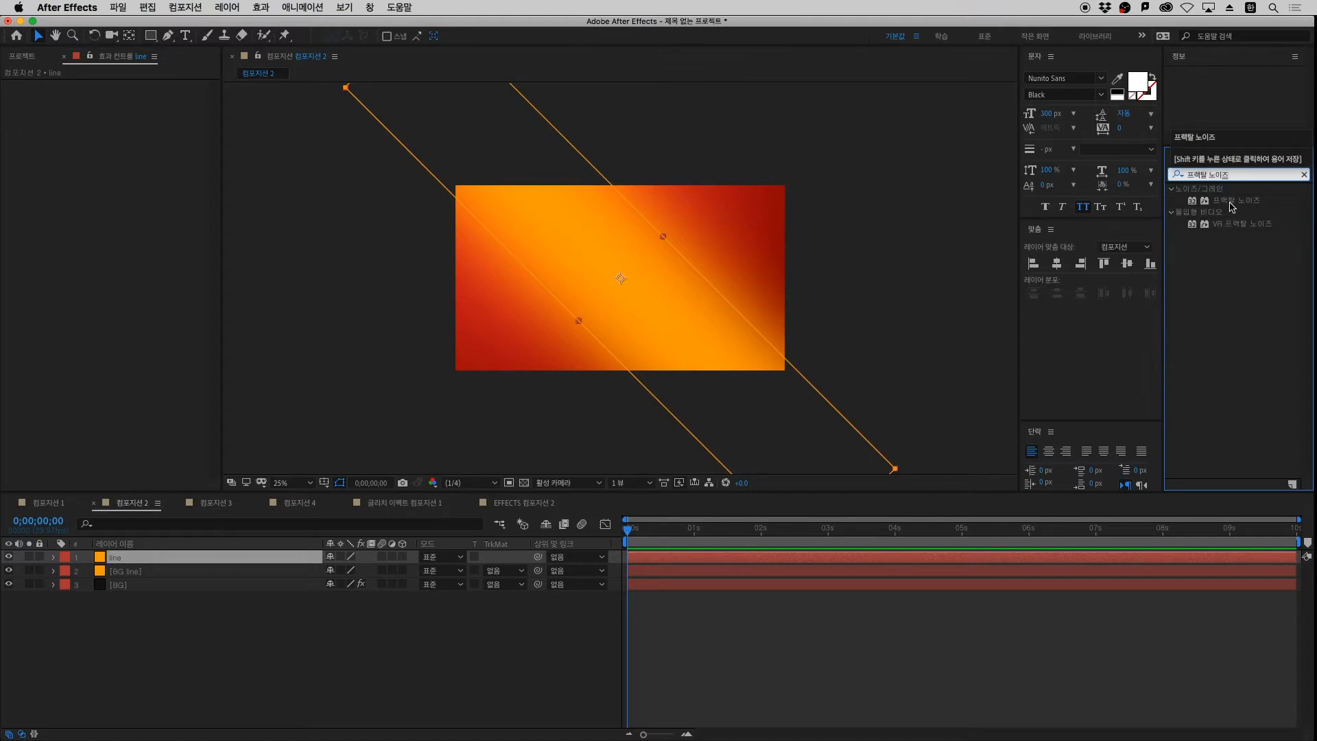
drag(1231, 208, 168, 558)
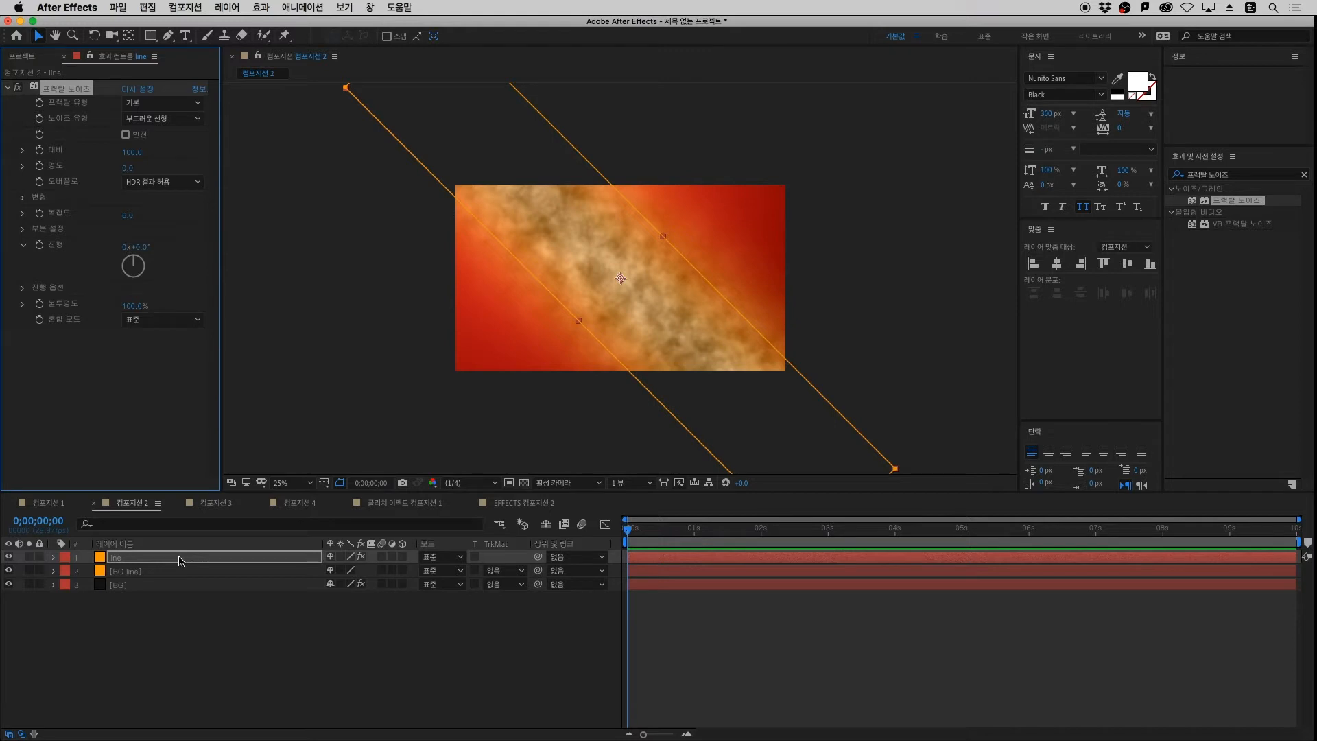
key(period)
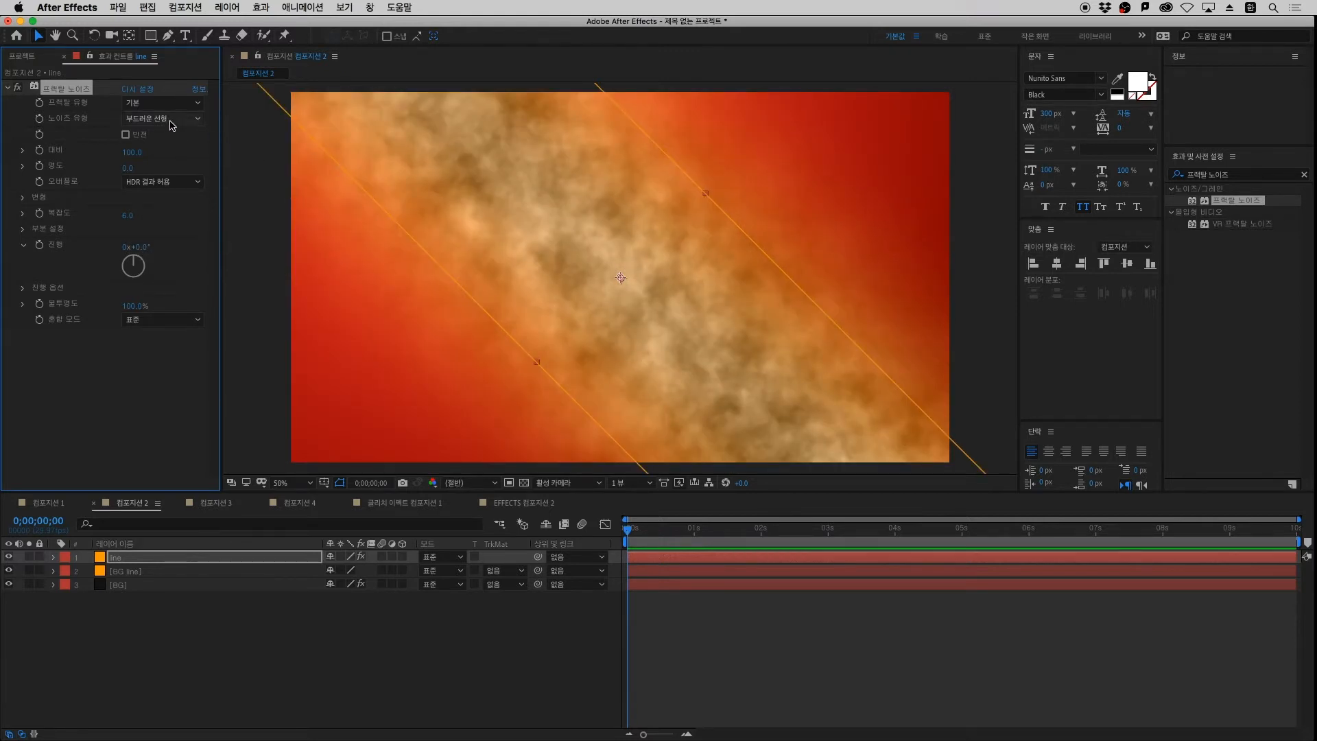
Set the Fractal Noise contrast to 2500 and its brightness to 300
click(135, 154)
text(2500)
key(Return)
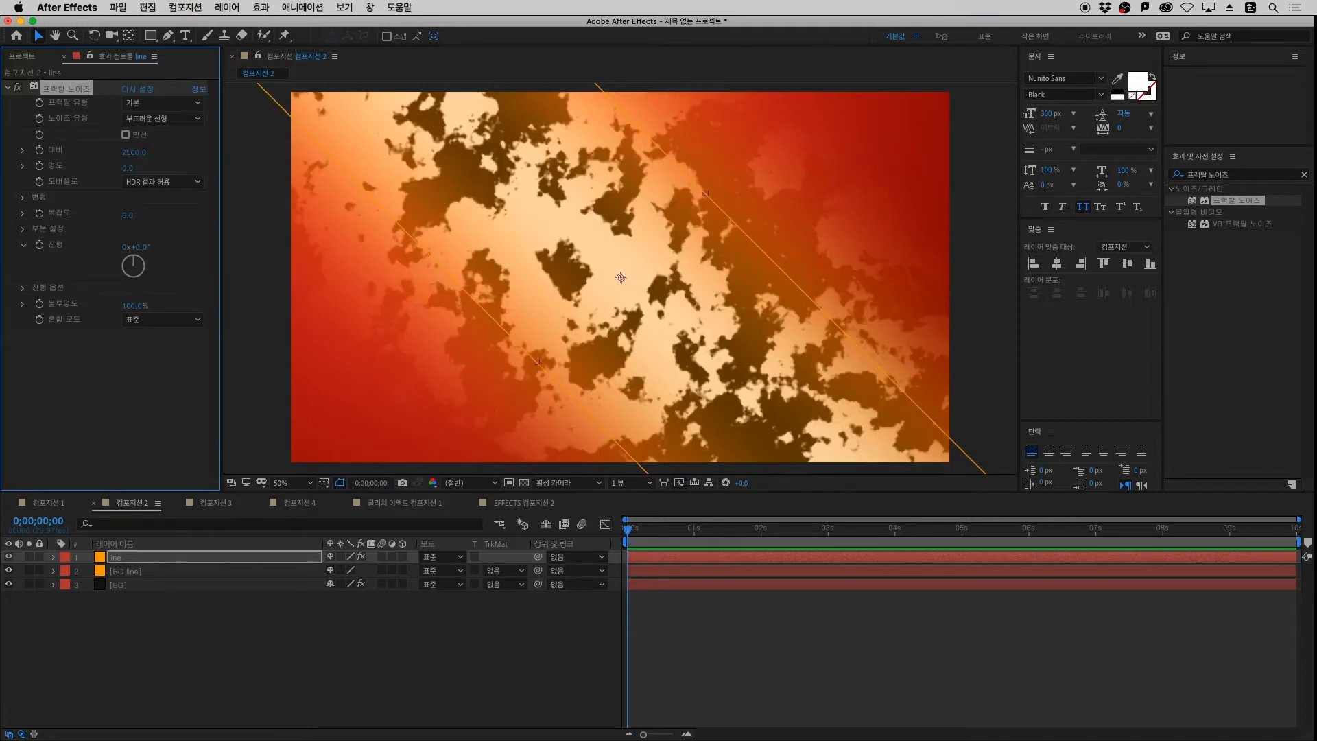
click(129, 170)
text(300)
key(Return)
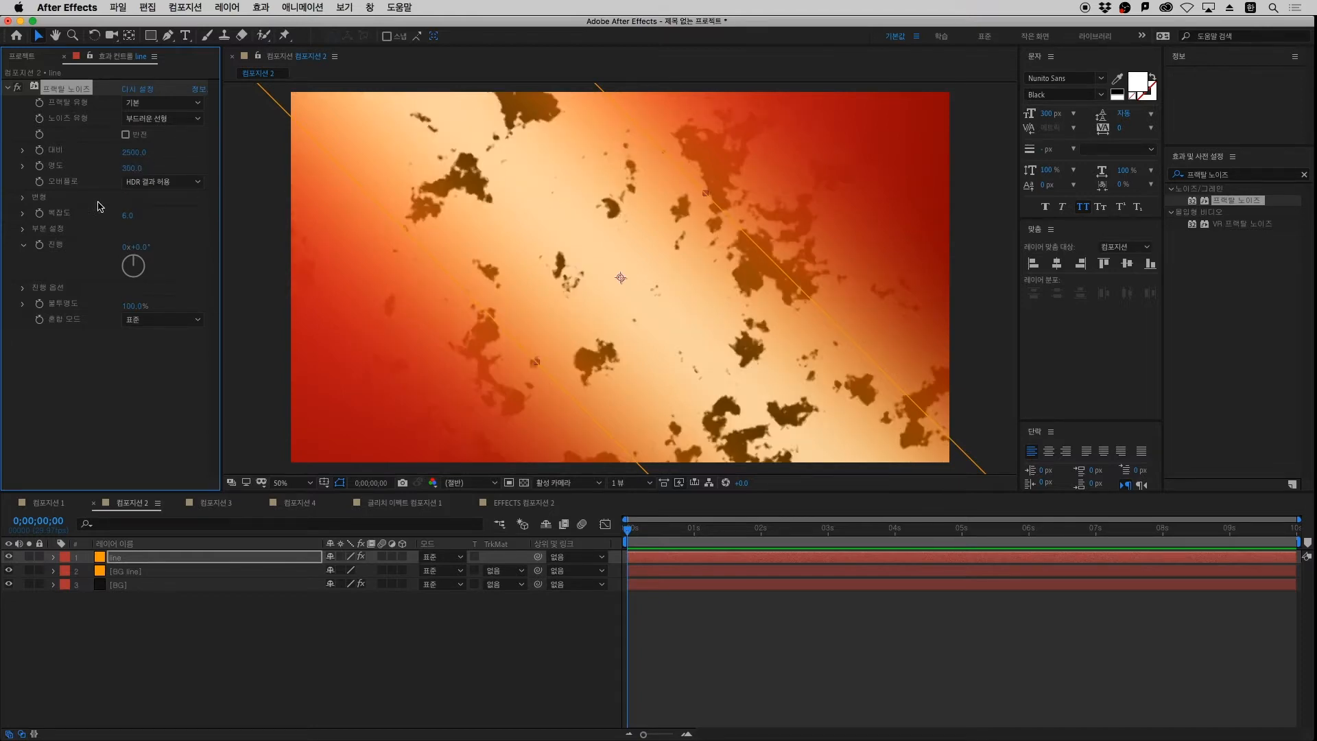
Turn off uniform scaling in the Fractal Noise transform settings and set the scale width to 4000
click(22, 197)
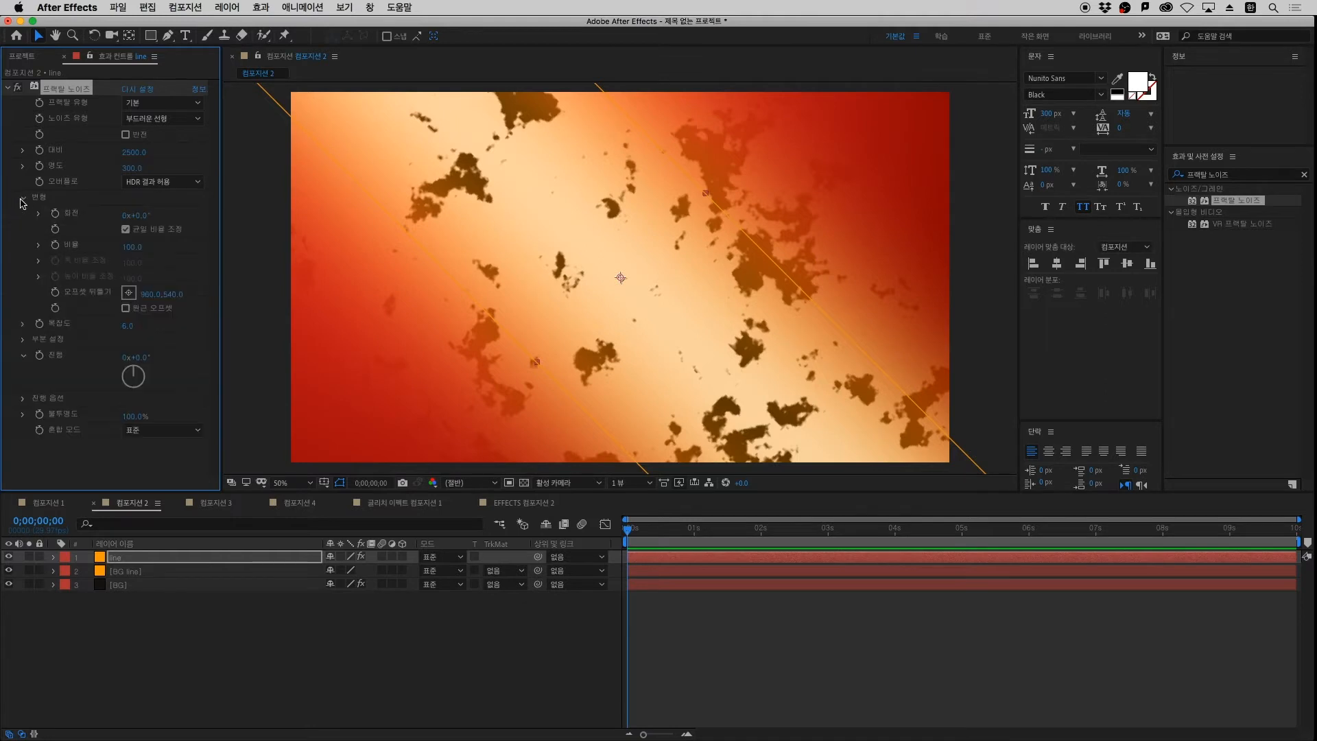
click(126, 230)
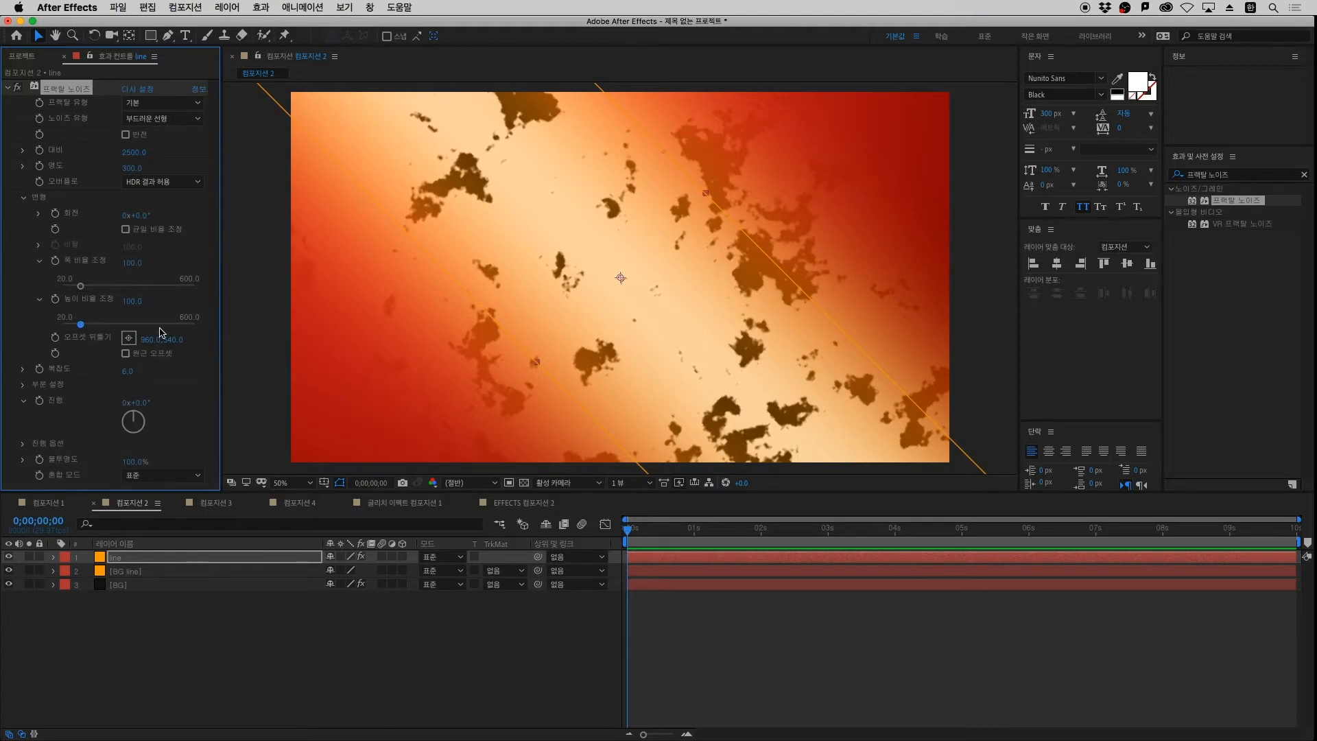
click(133, 264)
text(4000)
key(Return)
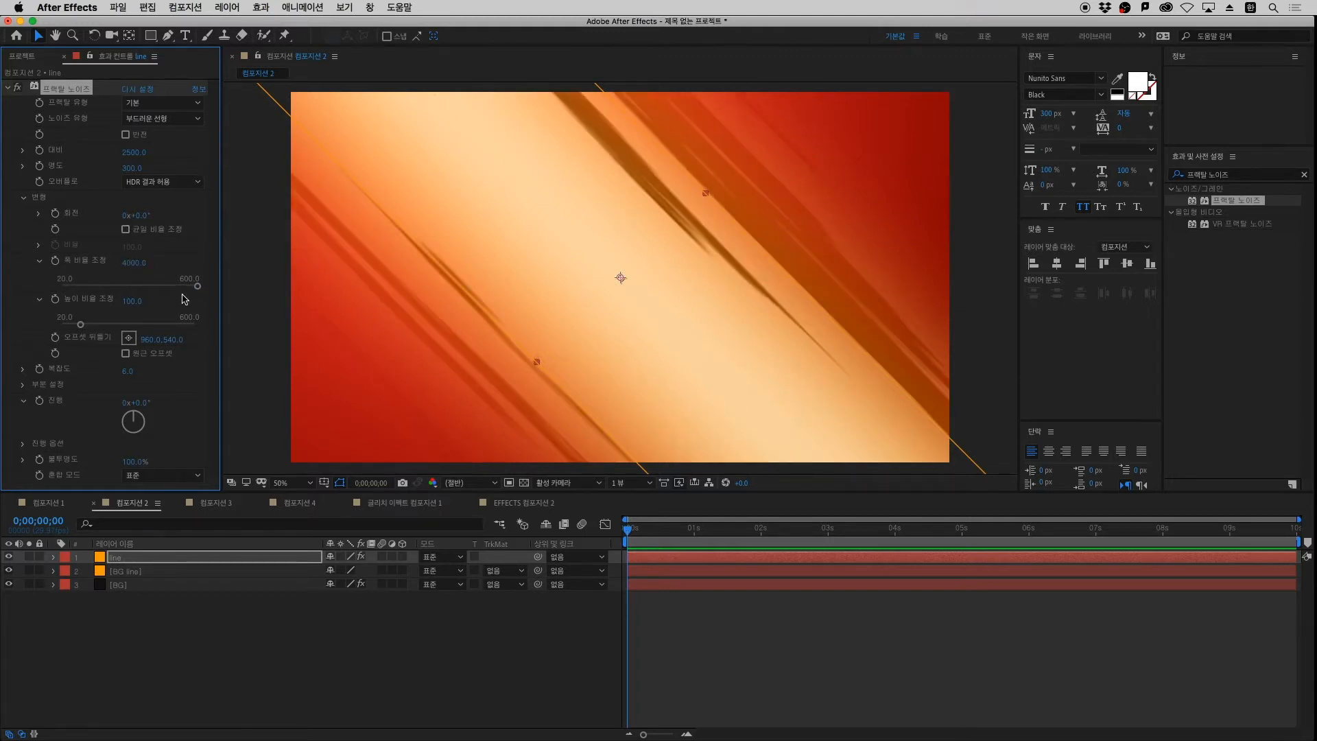
Set the scale height to 20 in the line layer's Fractal Noise transform settings
click(134, 302)
key(Return)
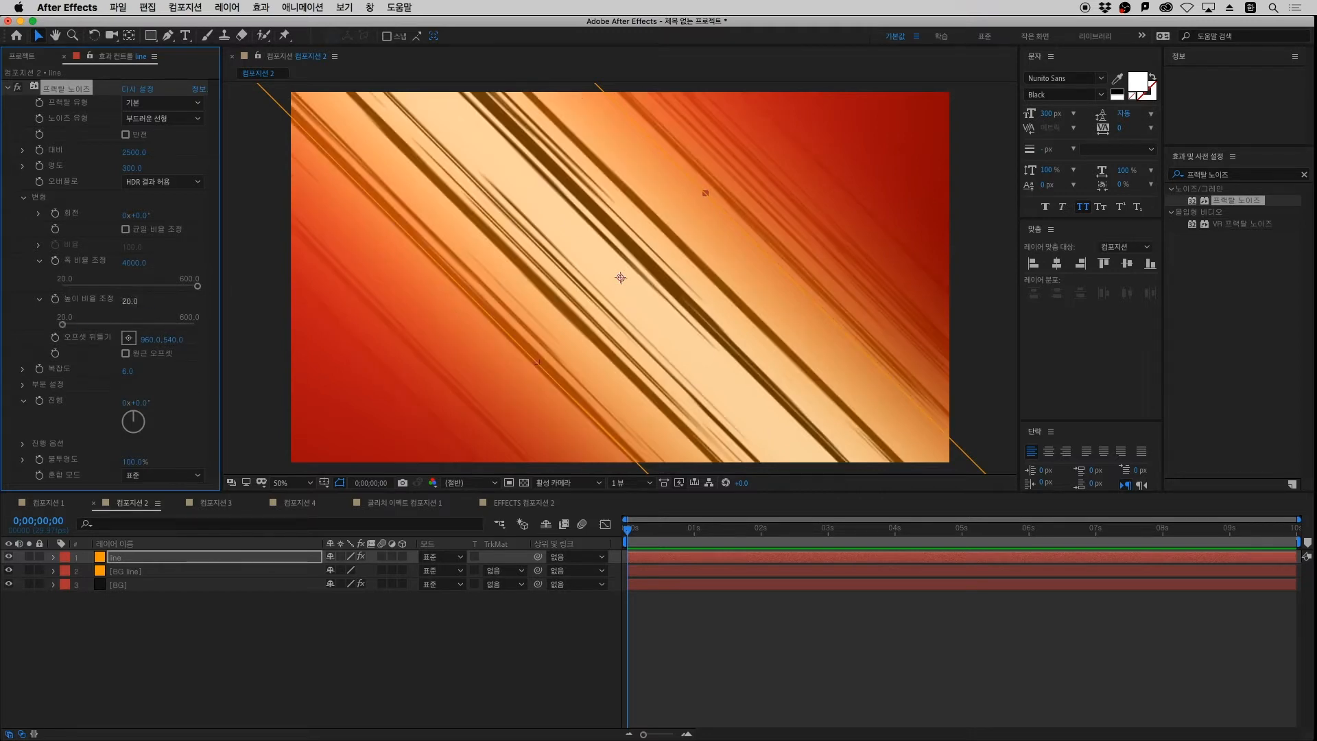
click(717, 628)
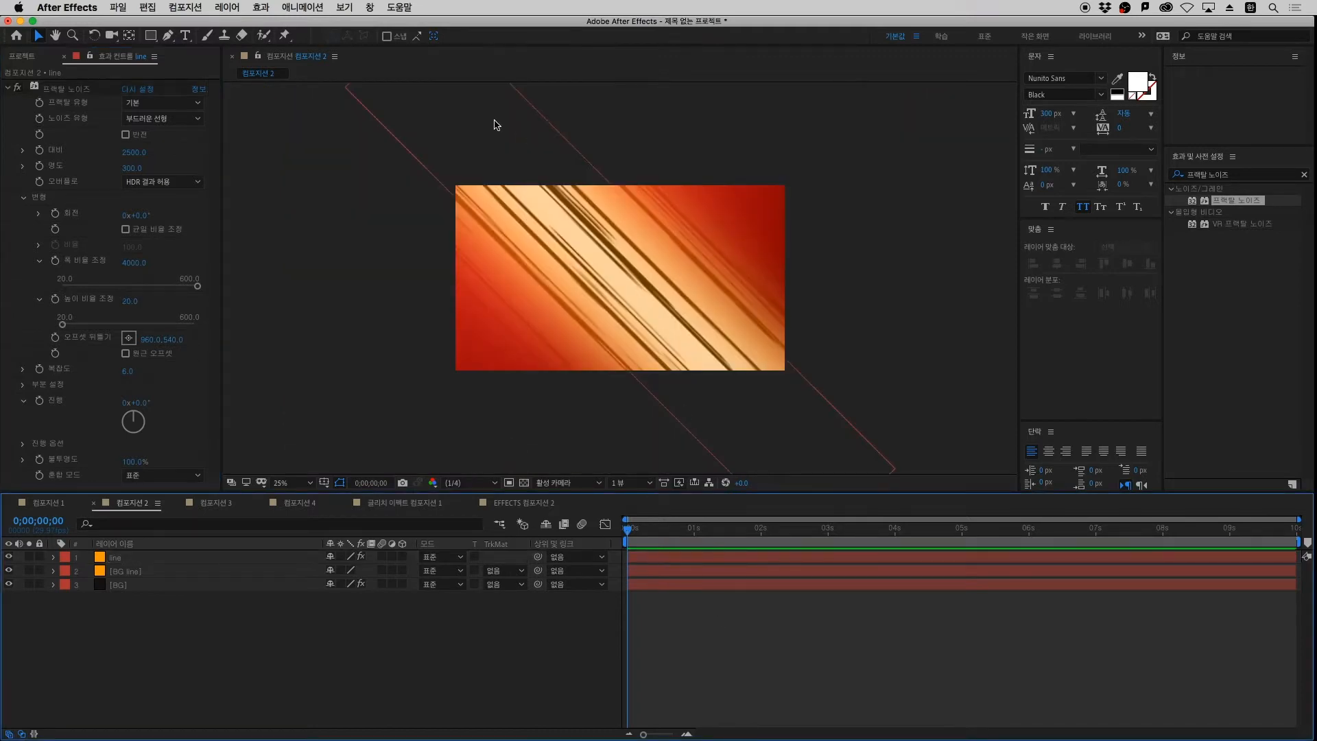
key(.)
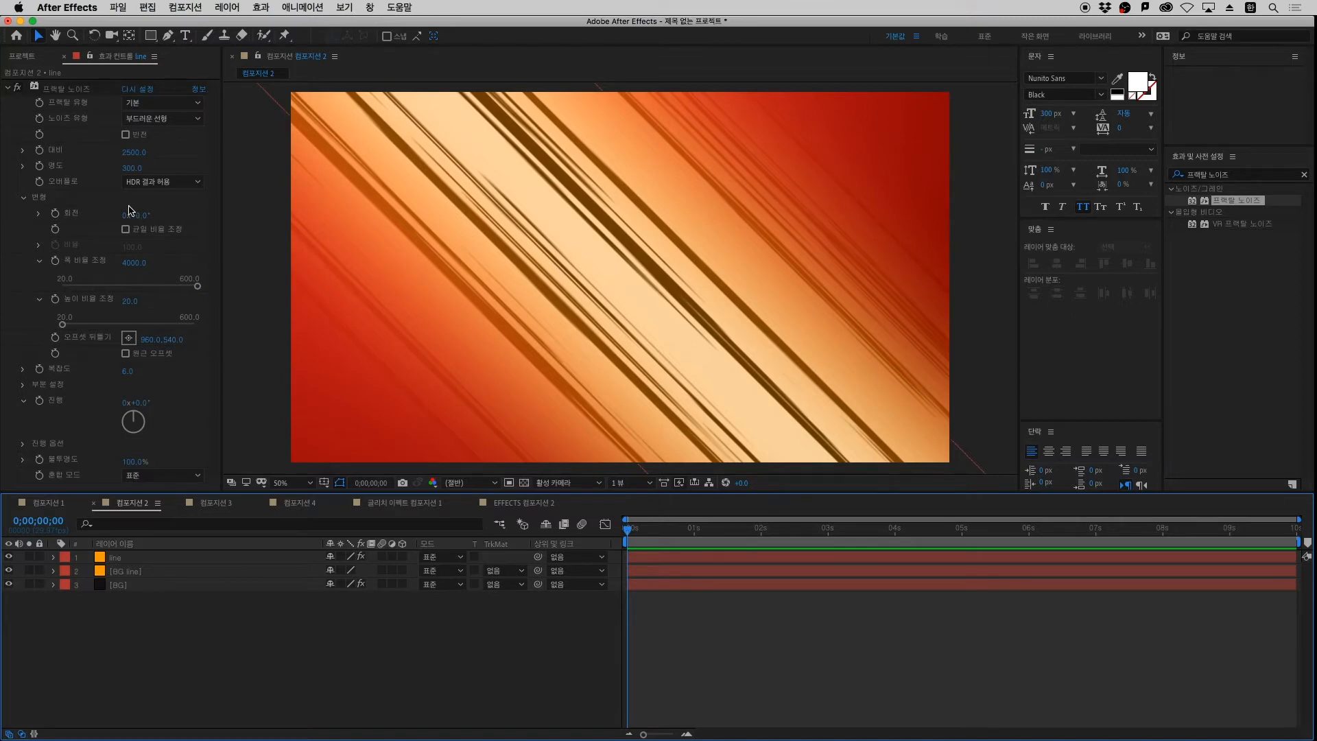
click(83, 347)
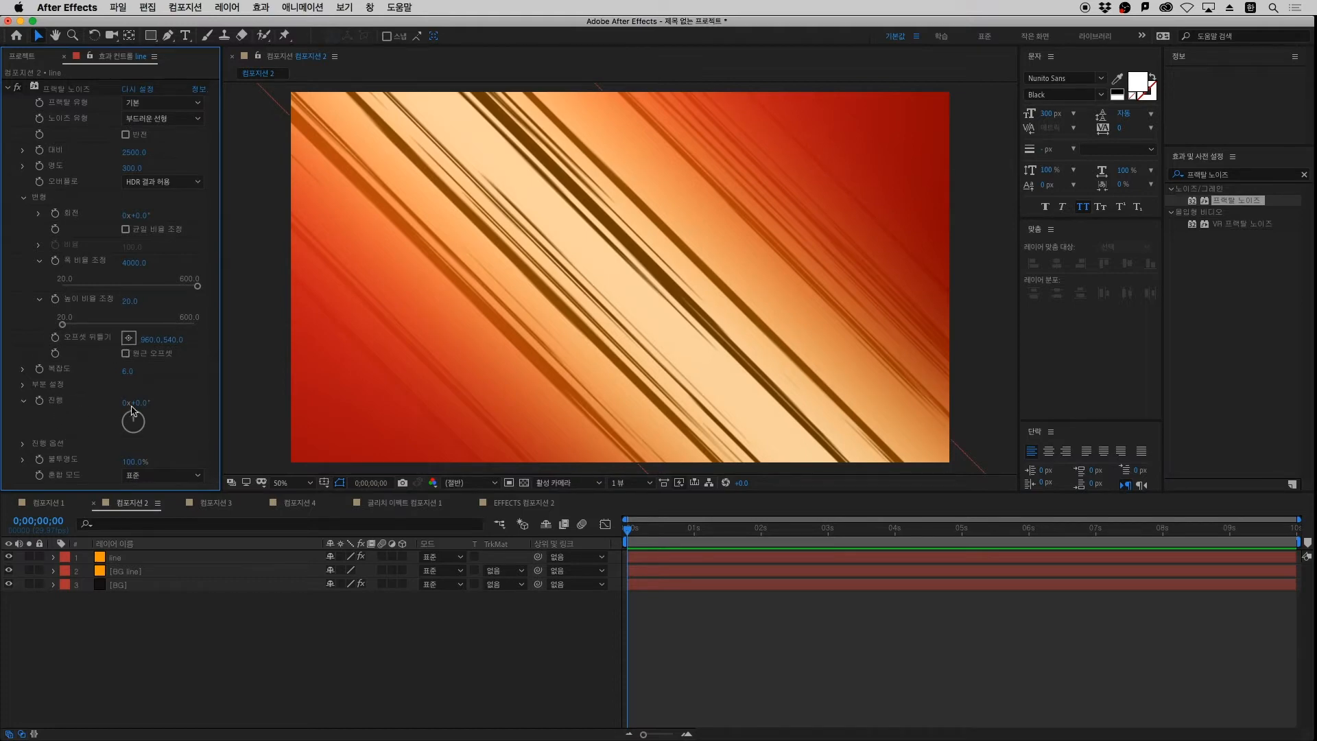
drag(144, 410, 180, 408)
key(super+z)
drag(173, 340, 6, 296)
key(super+z)
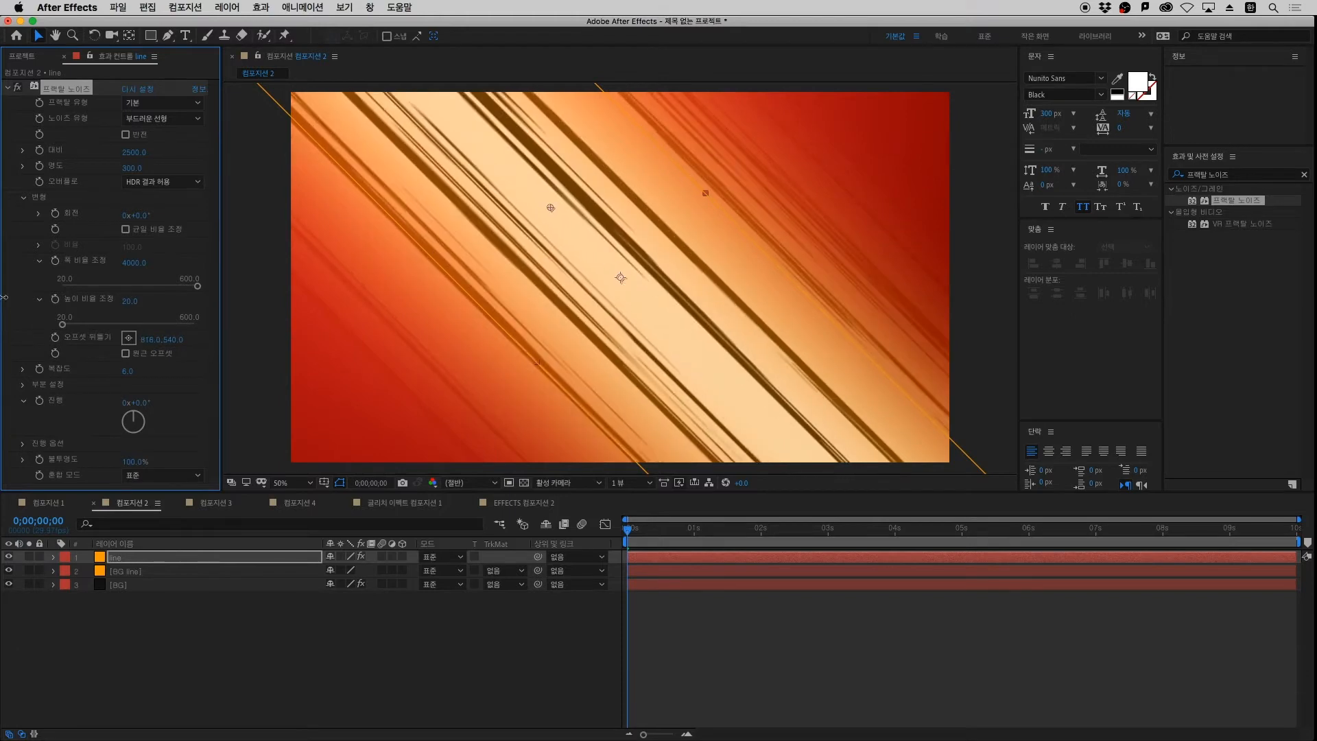
key(super+z)
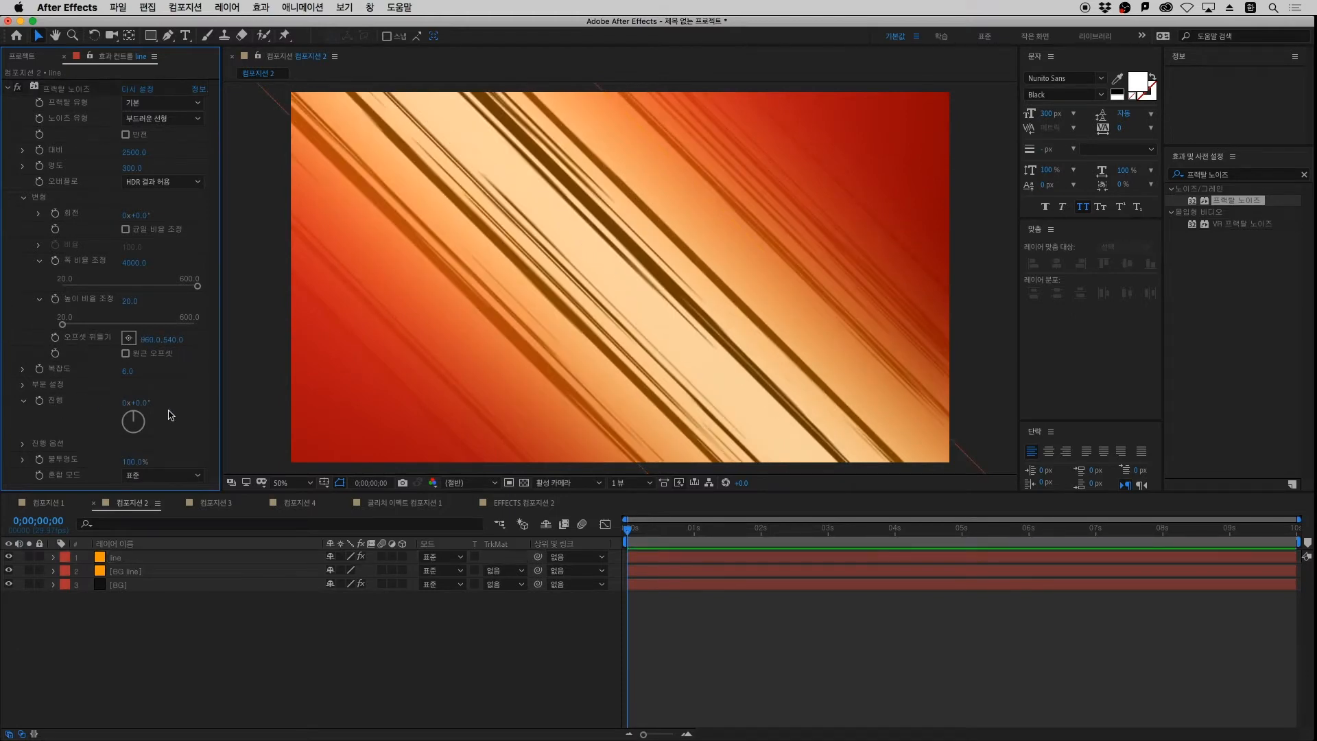
drag(137, 403, 335, 469)
key(super+z)
Enable keyframing for the Fractal Noise Offset Turbulence (오프셋 위틀기) at 0 seconds and lower its X value to about 104
click(54, 339)
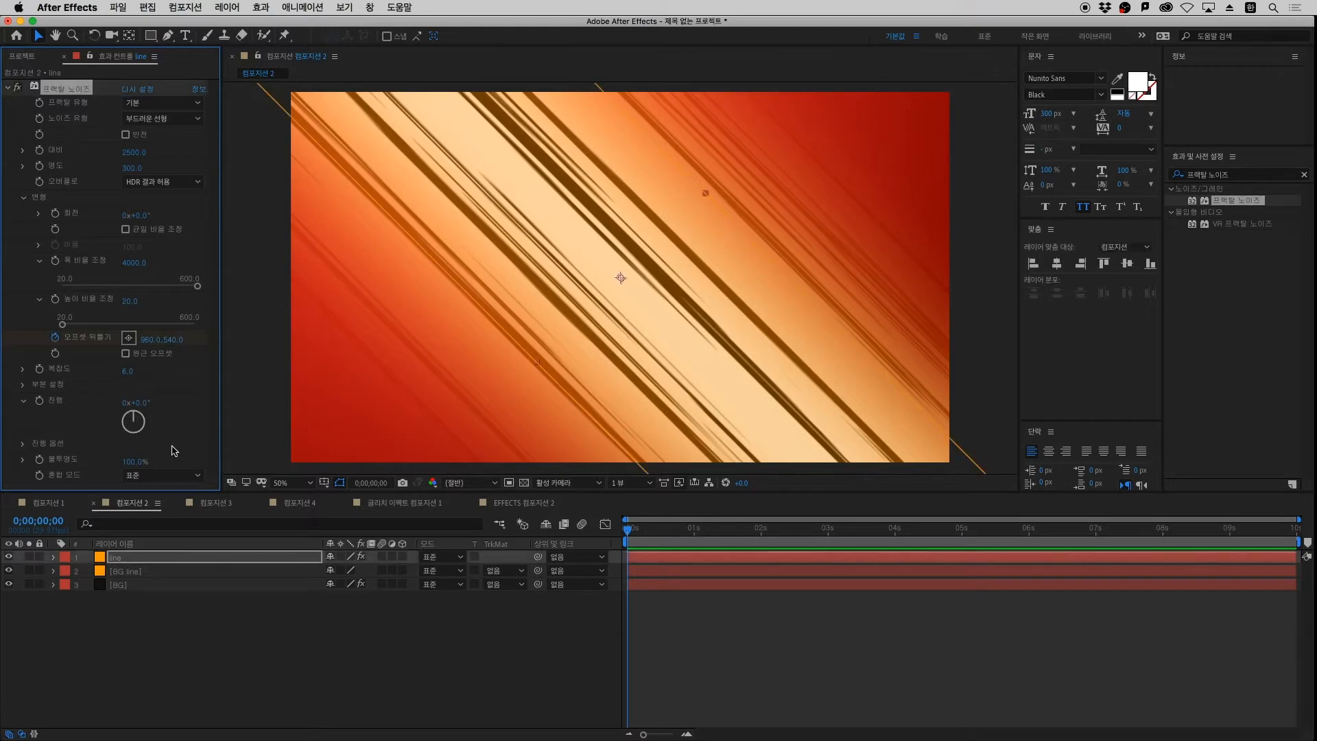
key(comma)
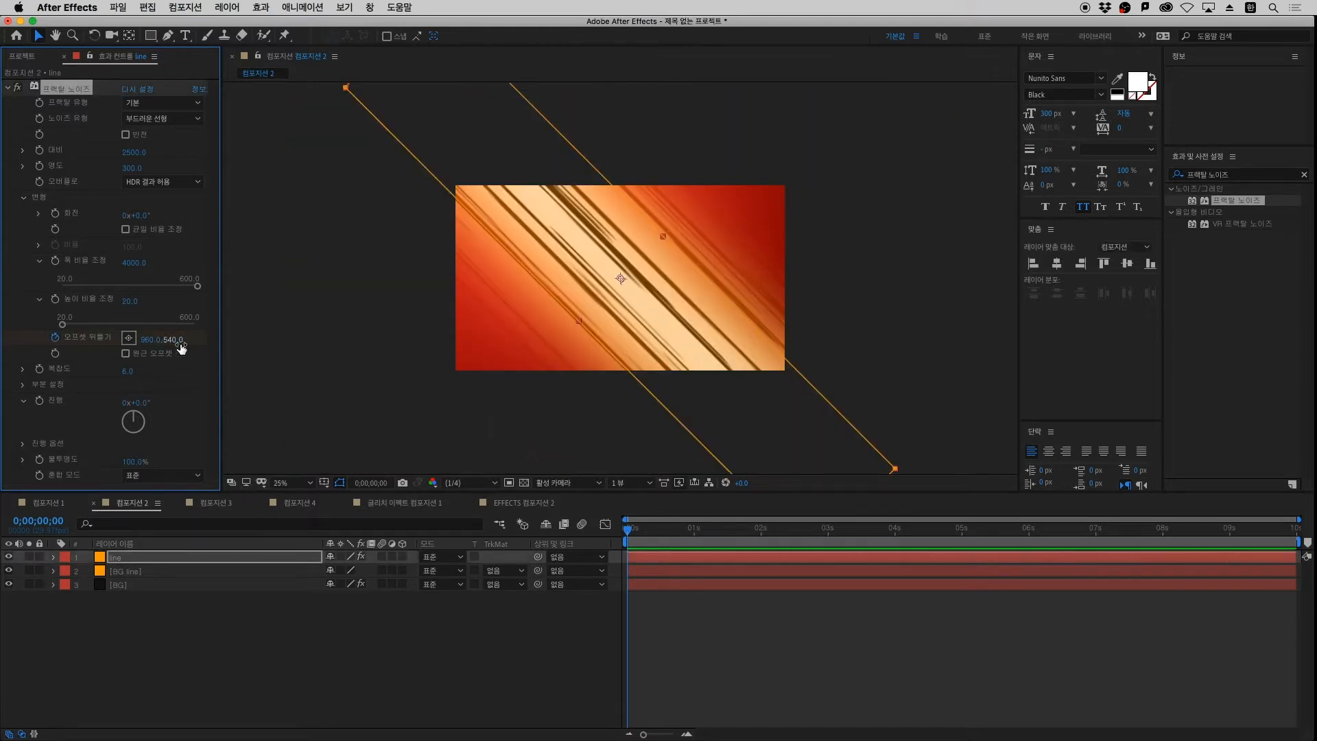
drag(149, 340, 3, 322)
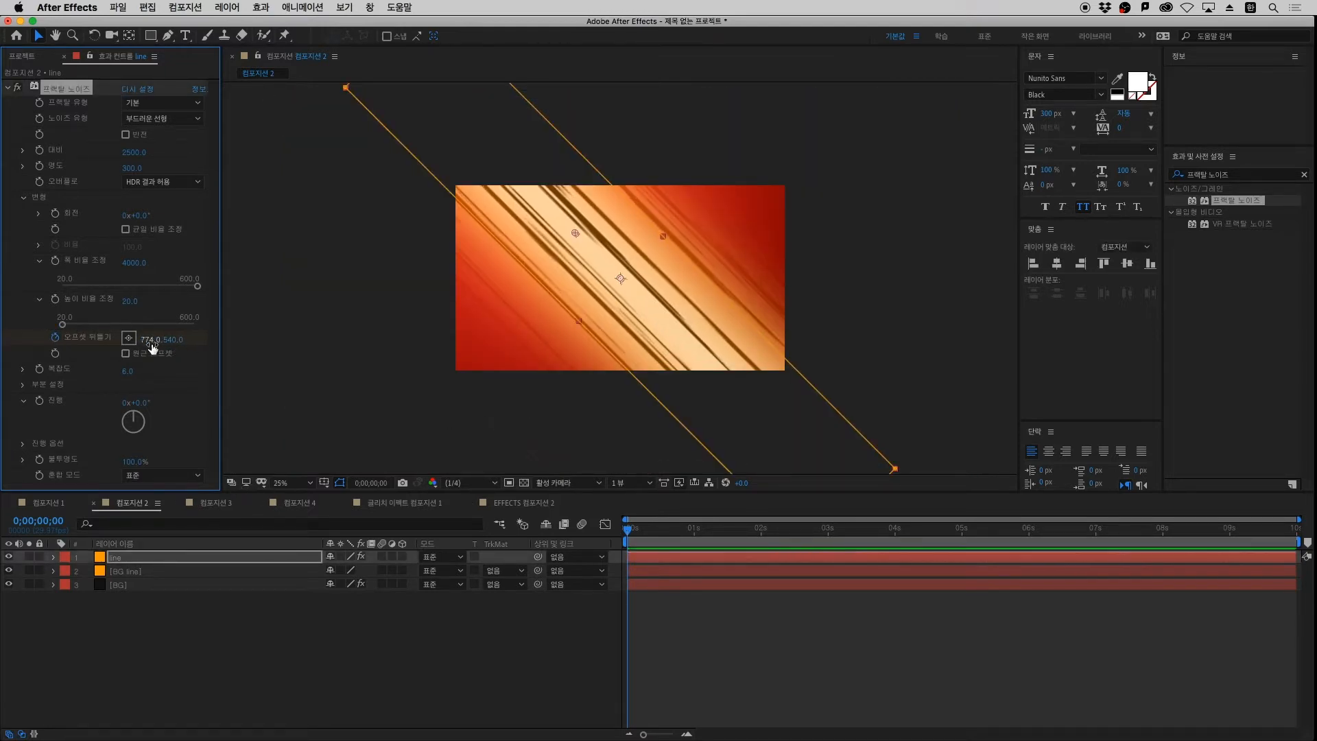
drag(150, 340, 3, 322)
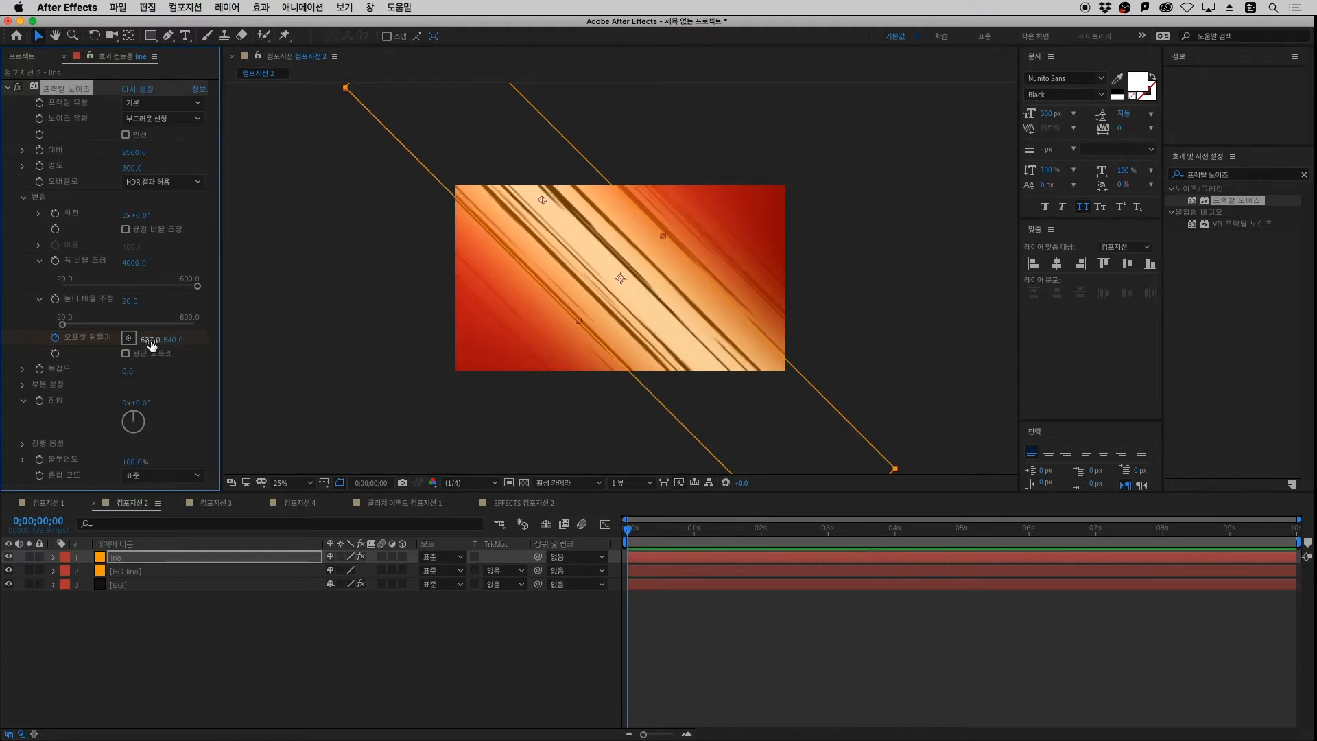
drag(149, 340, 46, 323)
drag(152, 340, 10, 327)
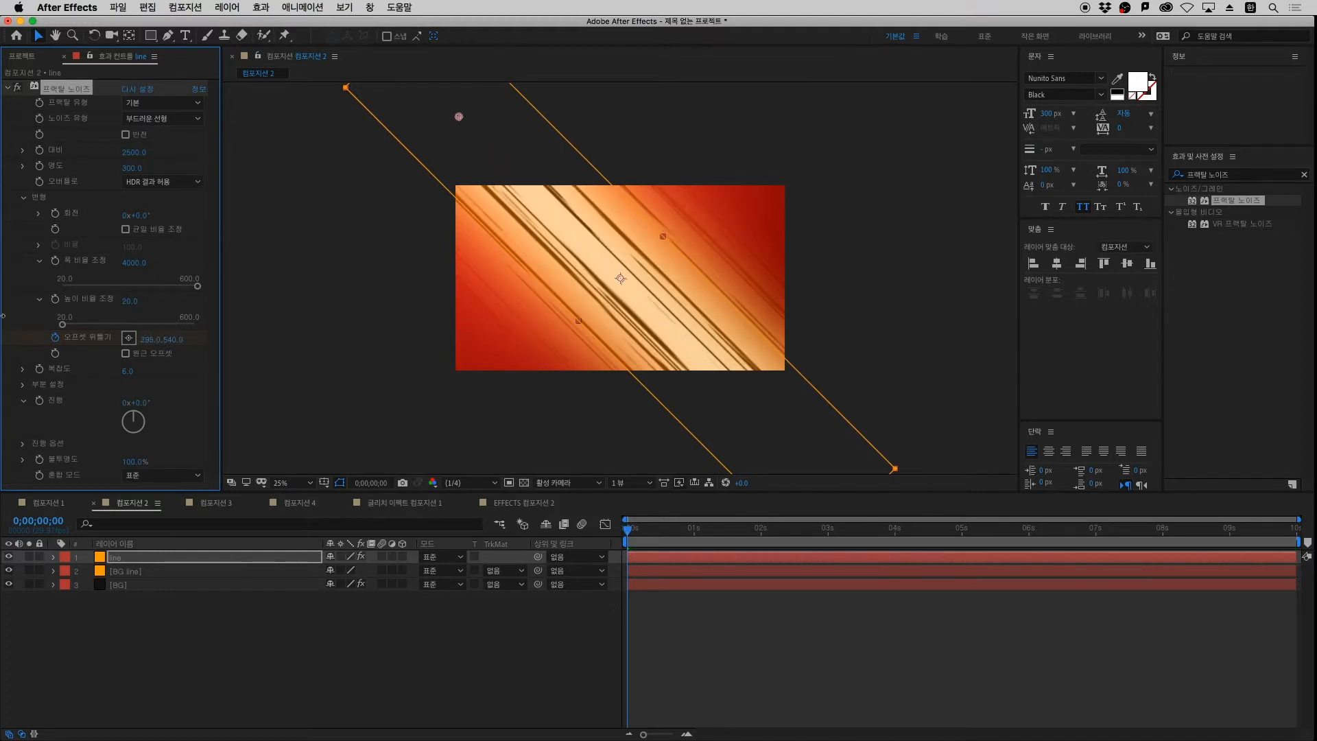
drag(165, 346, 135, 339)
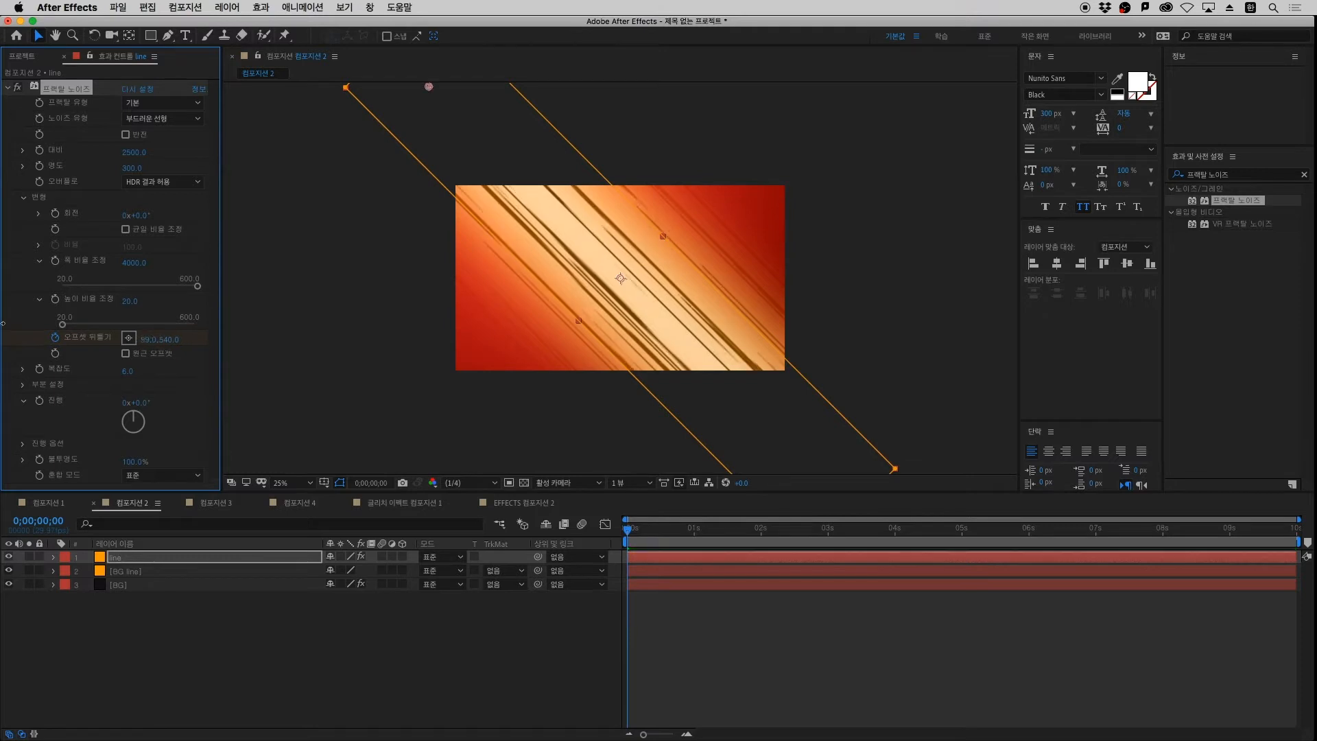
At 0;00;09;29, set the Offset Turbulence X value to about 1674 and preview the streak animation
drag(1259, 532, 1314, 538)
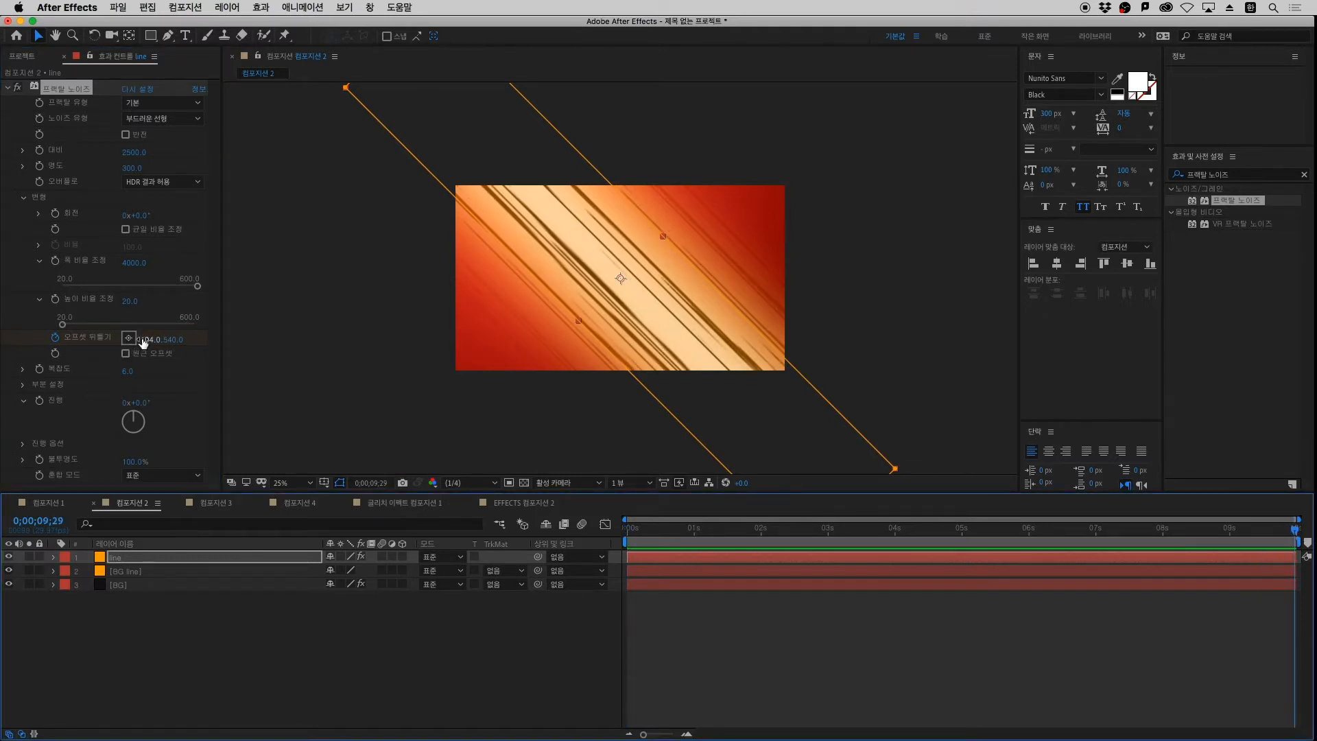
drag(145, 339, 448, 410)
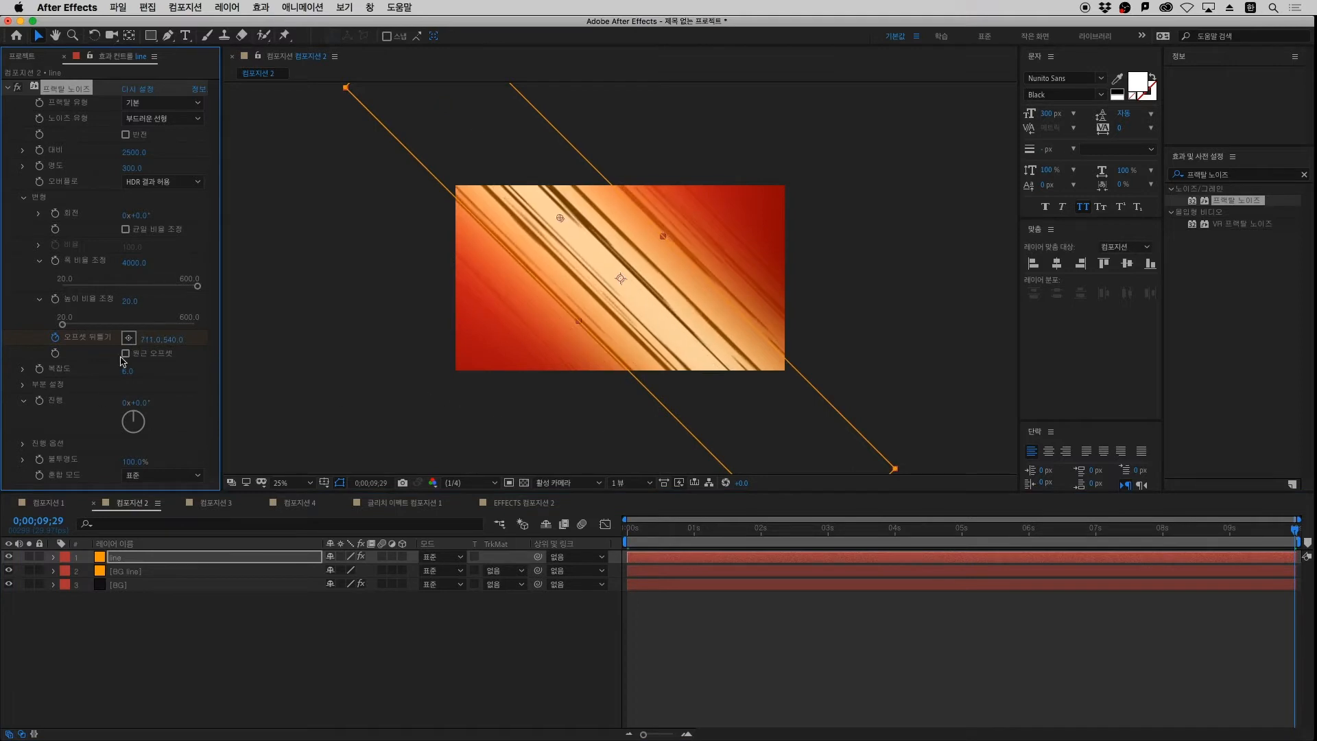
drag(146, 338, 737, 419)
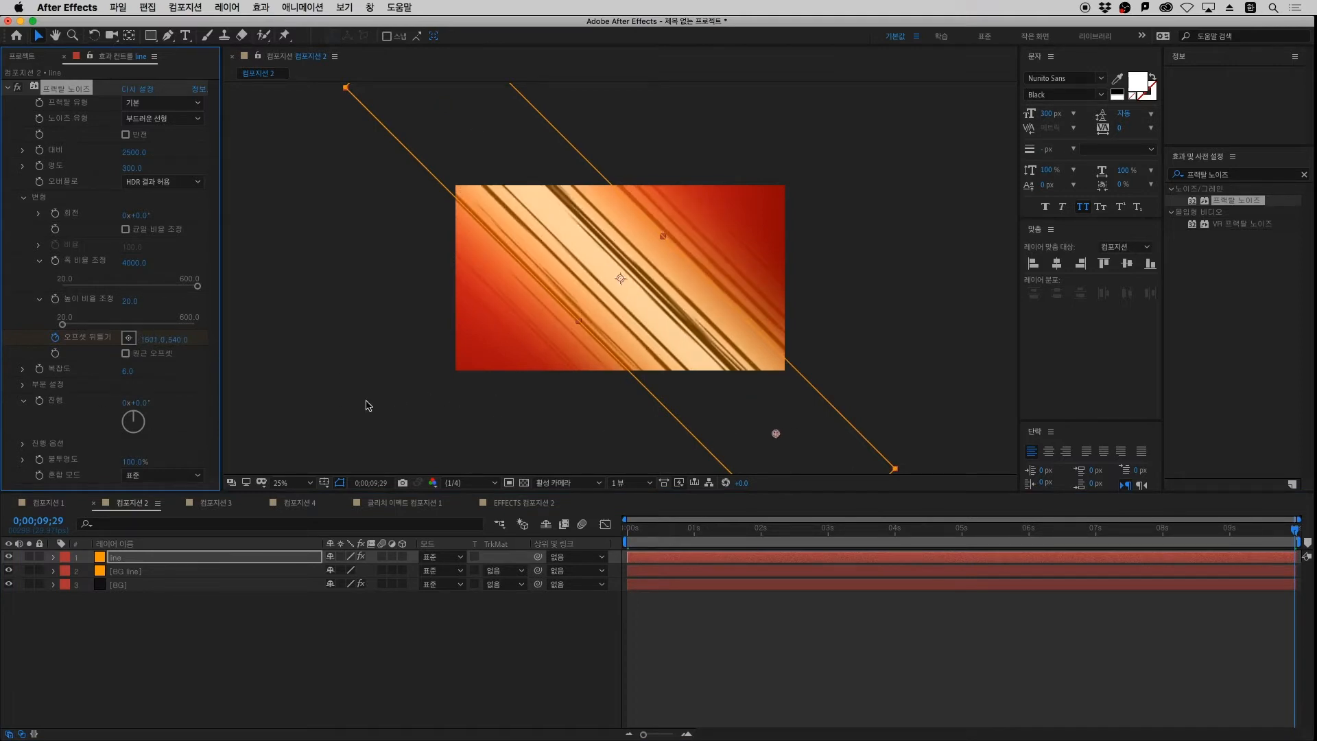
drag(153, 340, 213, 354)
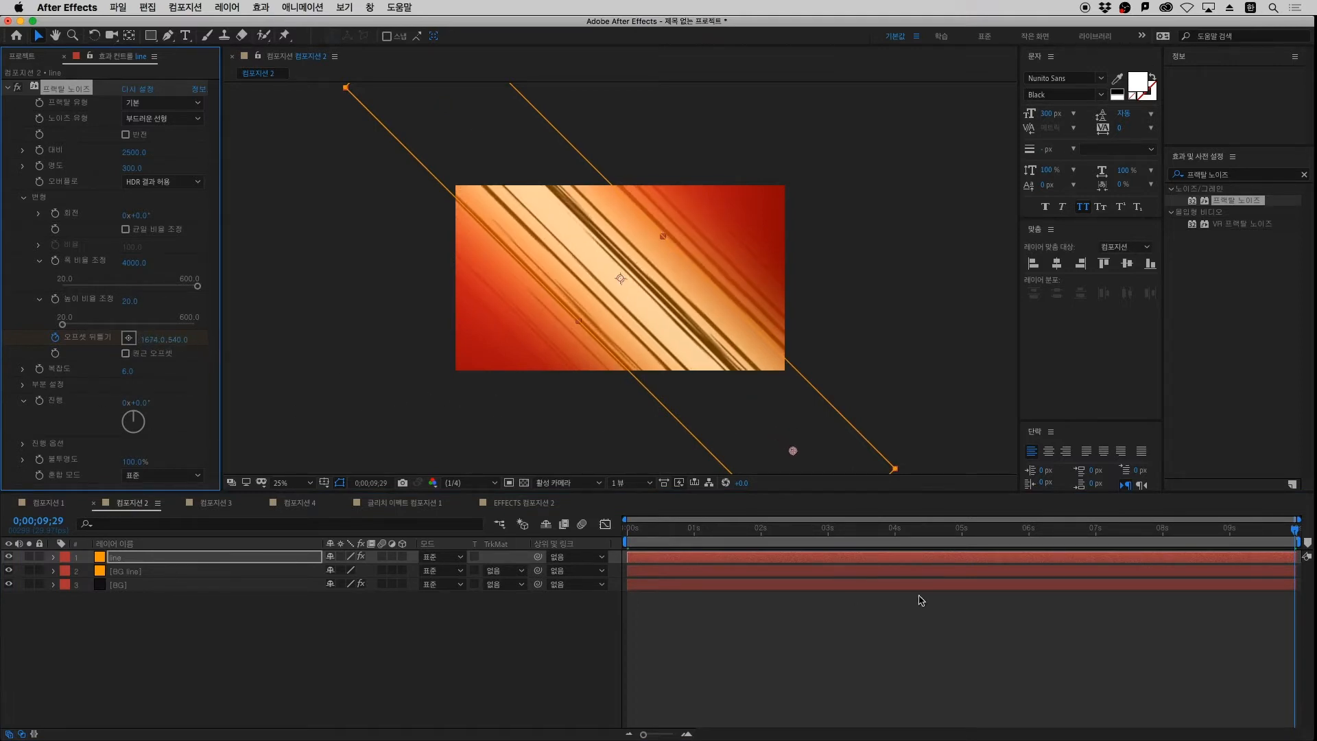
key(space)
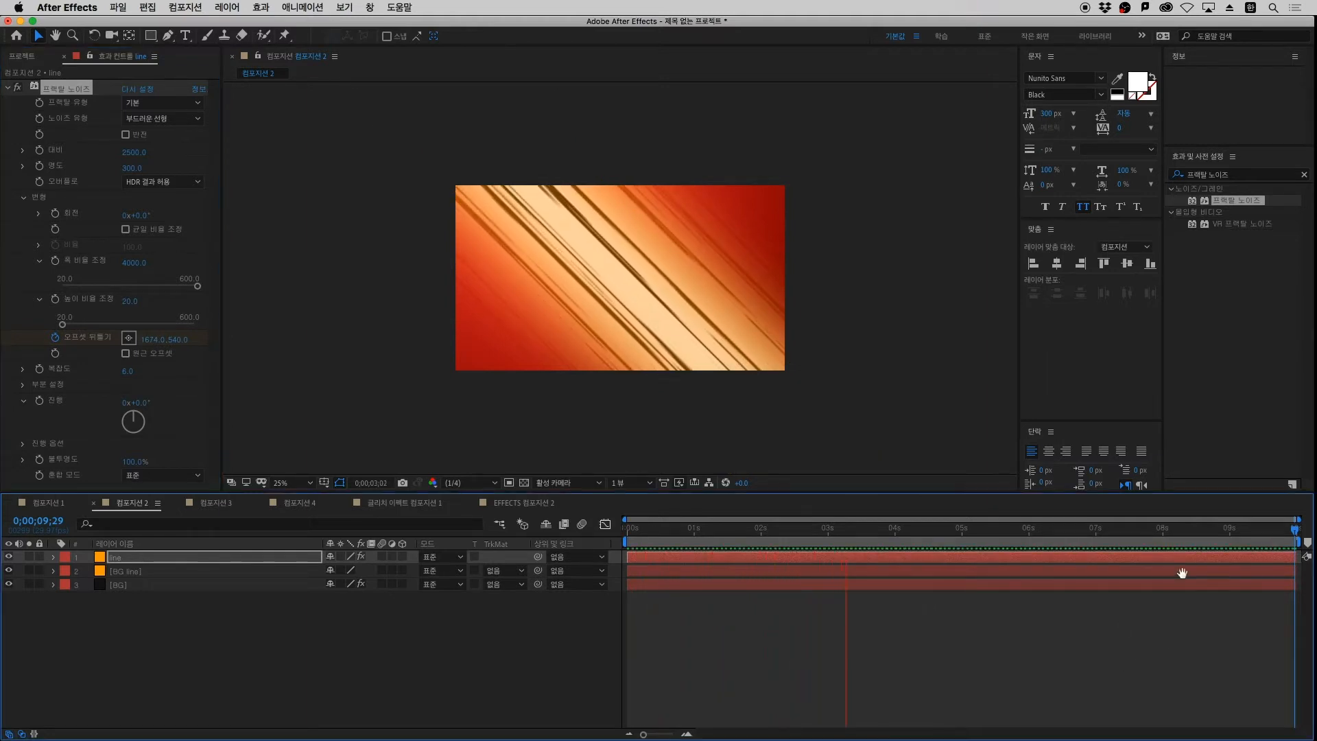
key(space)
Reveal the line layer's keyframed properties, raise the final Offset Turbulence X value to about 3323 and preview the faster motion
key(u)
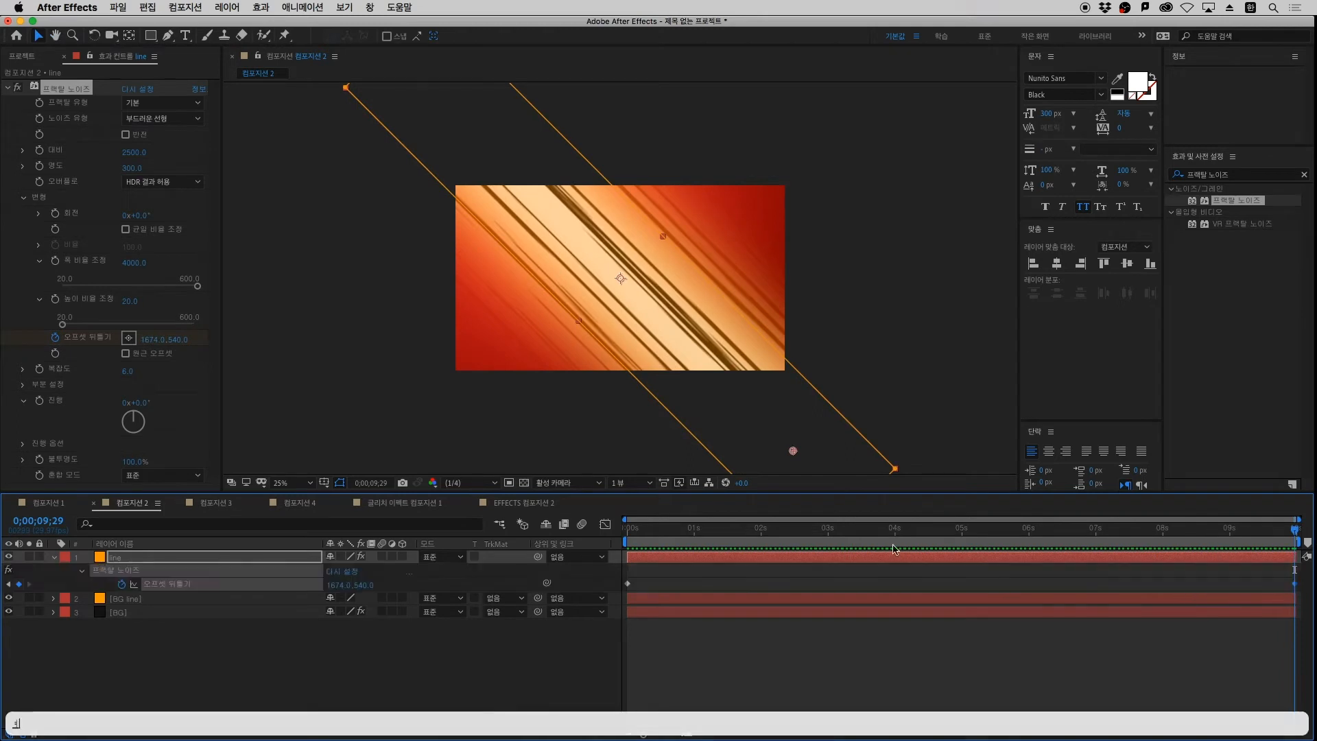
key(super+space)
click(336, 585)
text(2575)
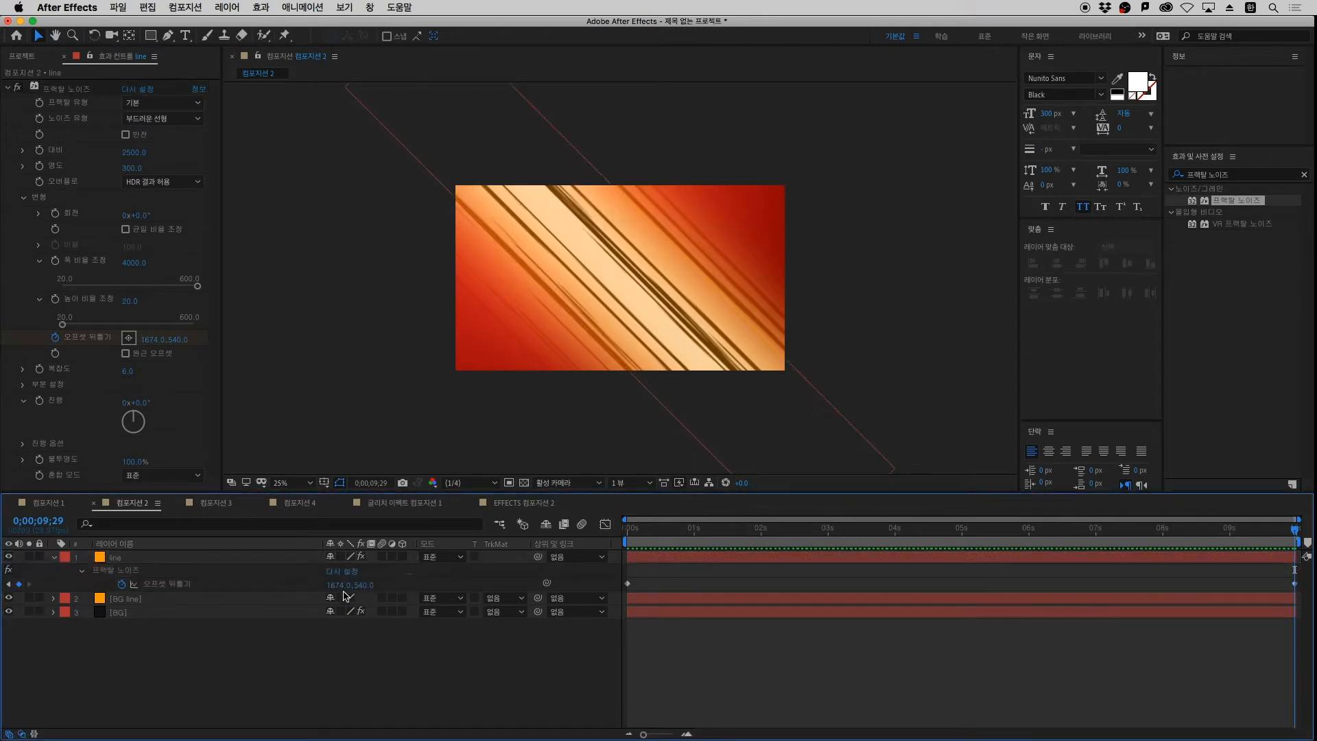
key(Return)
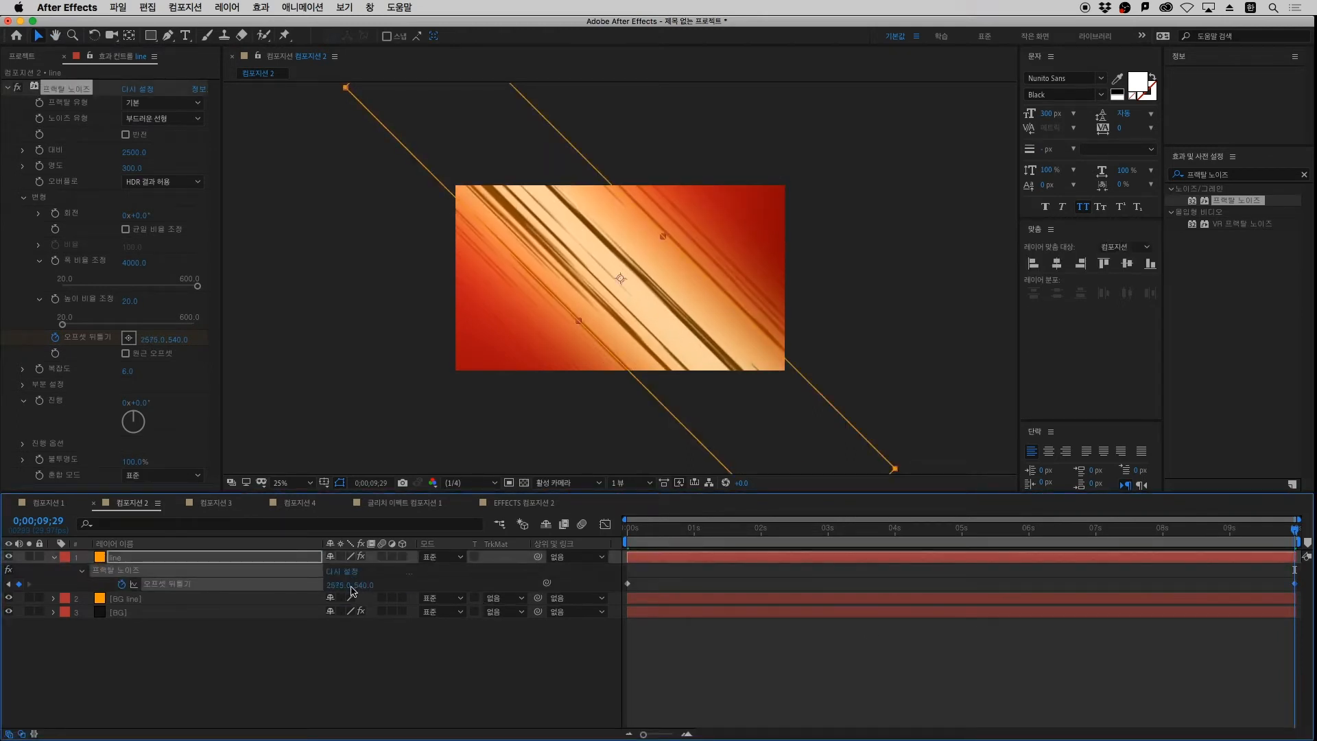
drag(332, 585, 846, 584)
key(space)
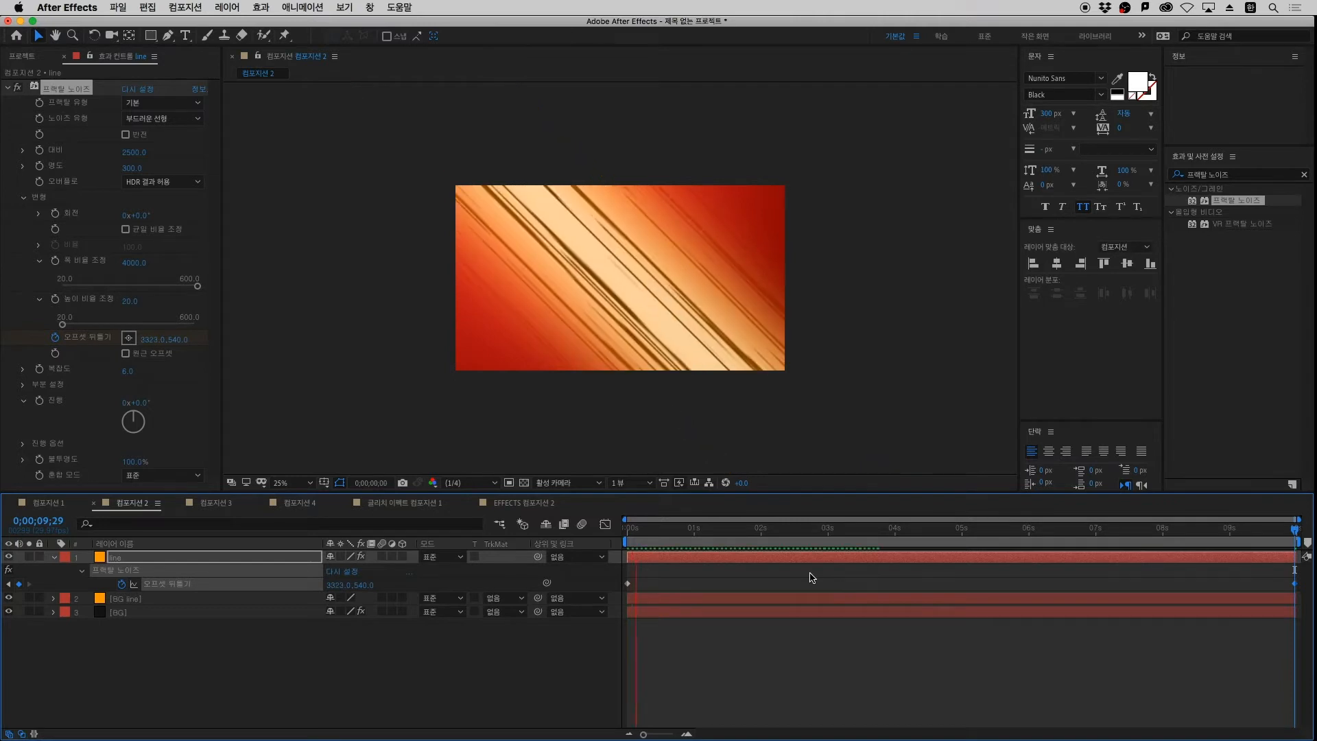
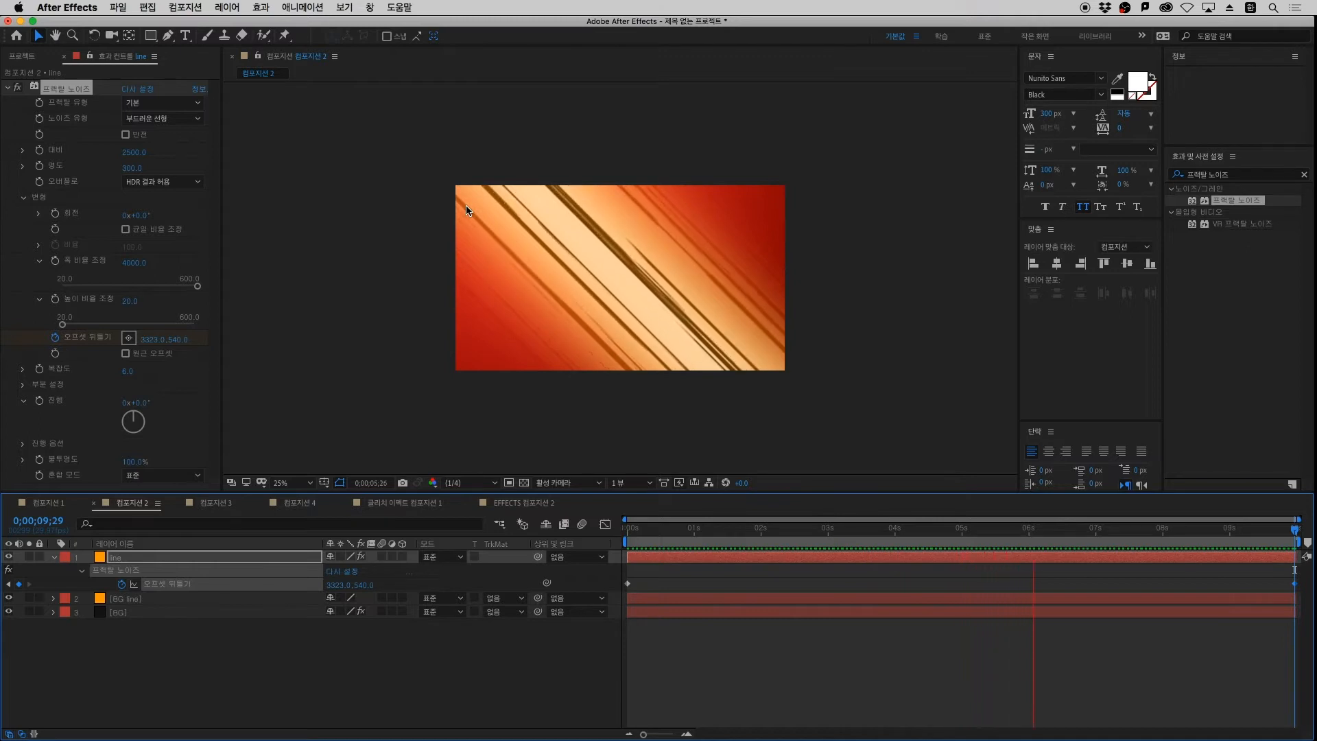
key(space)
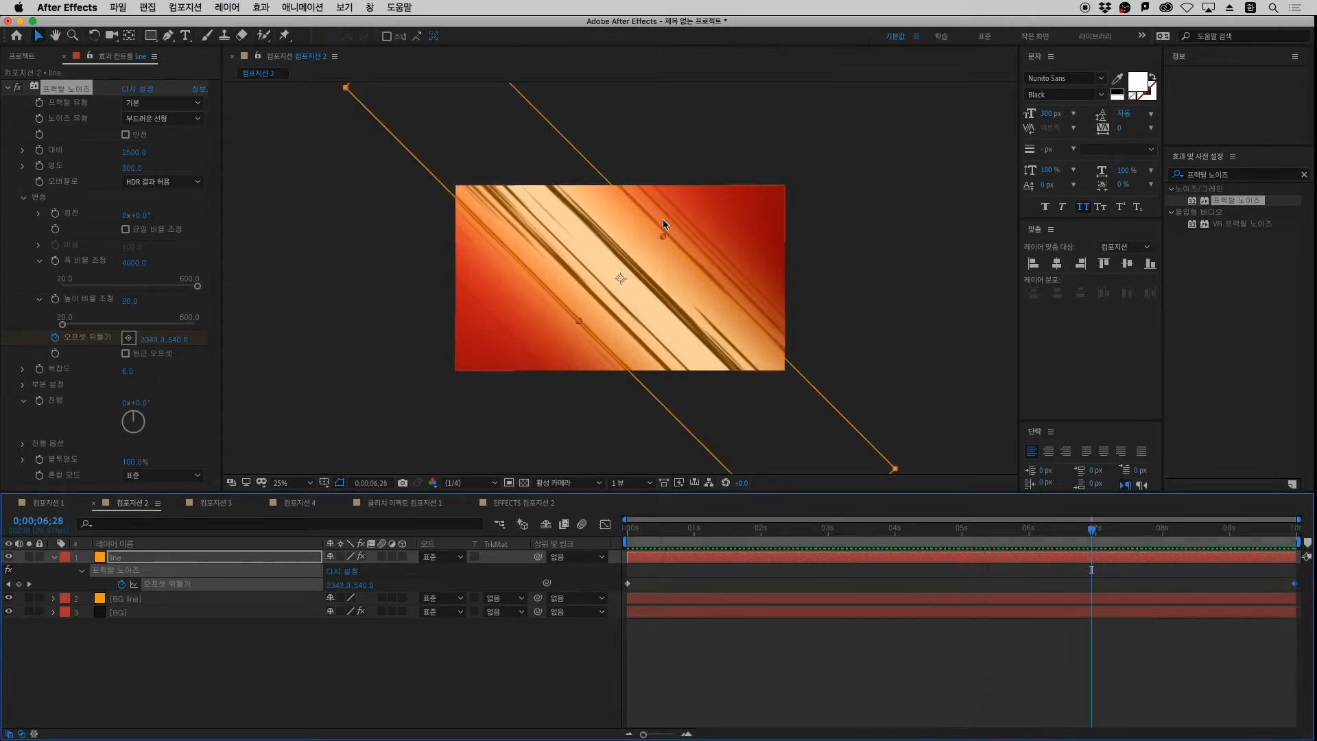
Set the line layer's blending mode to Multiply (곱하기)
click(284, 643)
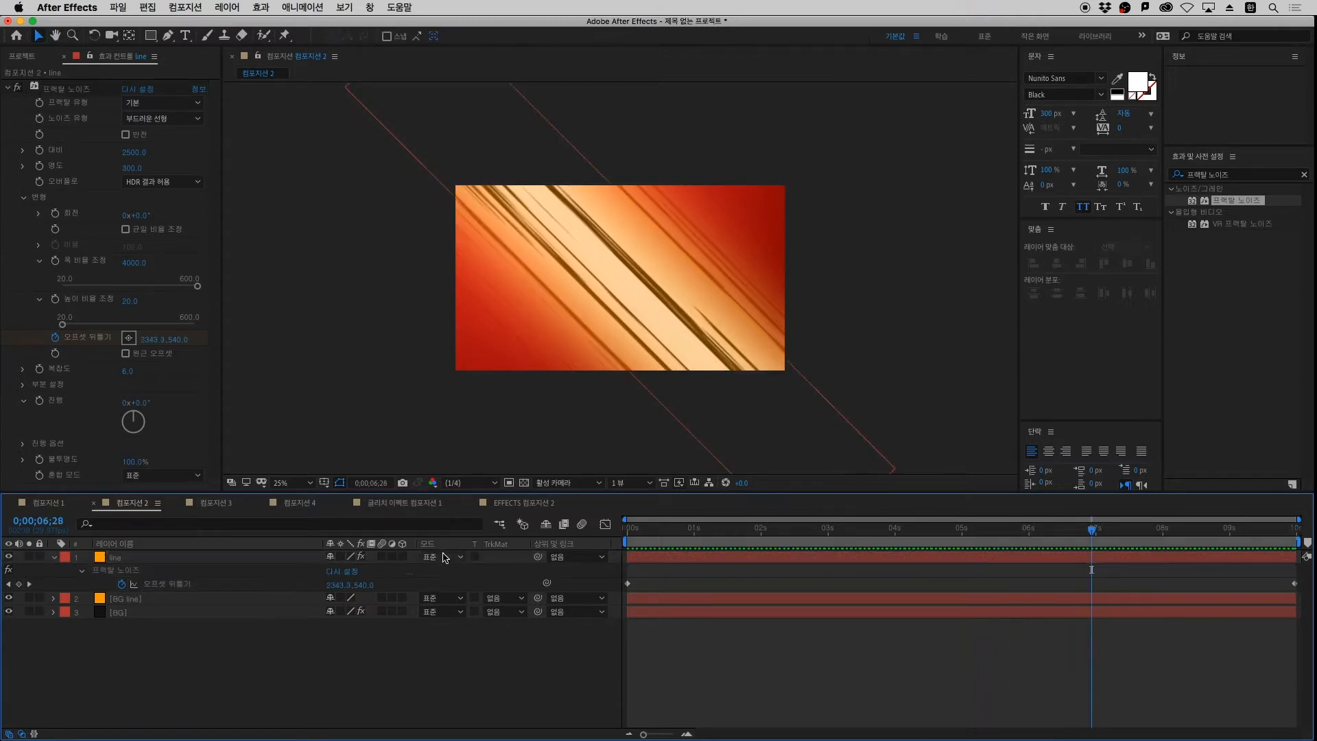
click(442, 559)
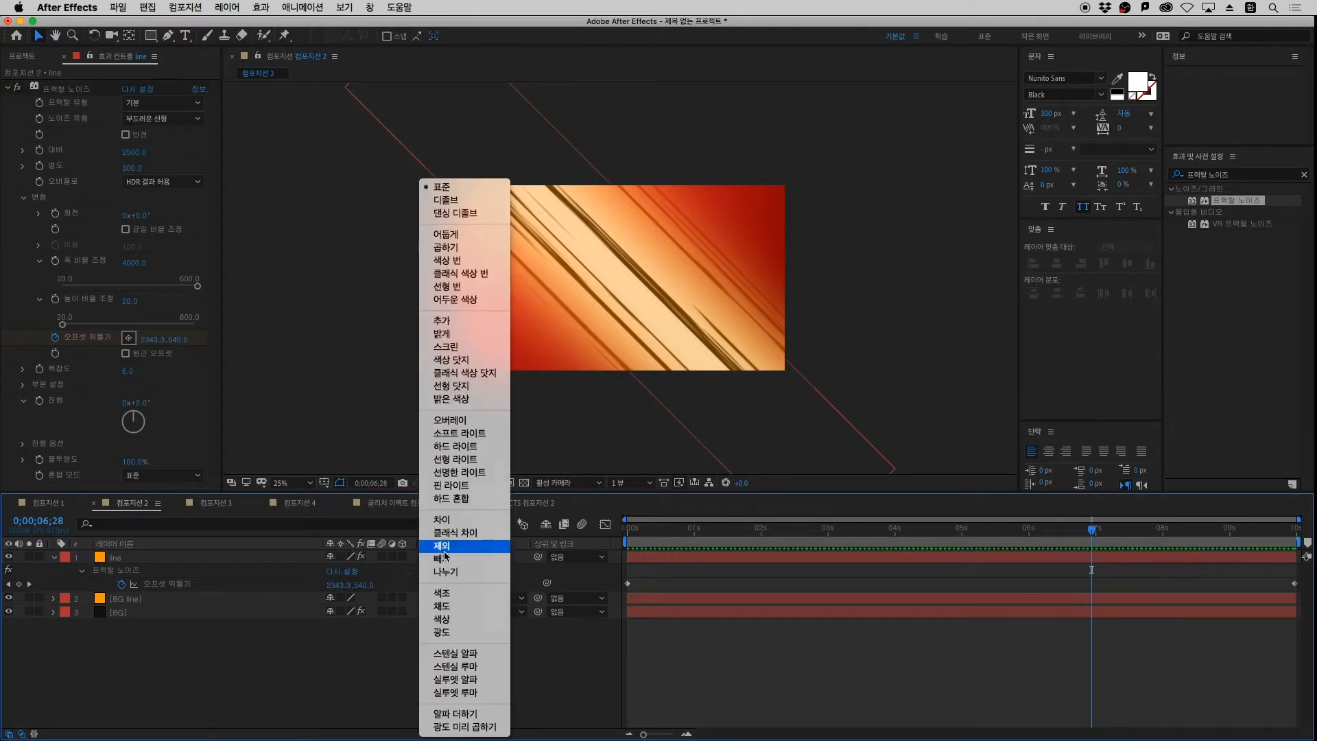
click(473, 249)
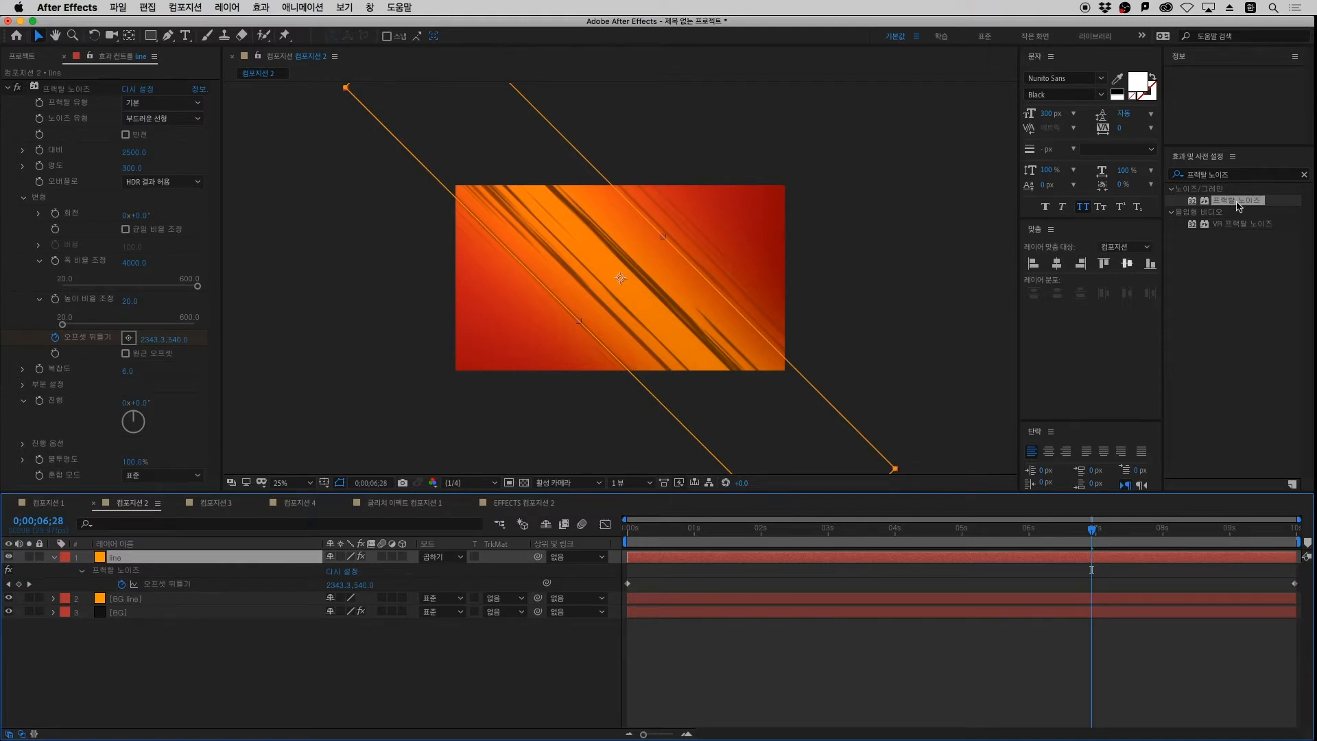
Find the CC Toner effect and apply it to the line layer
click(1239, 176)
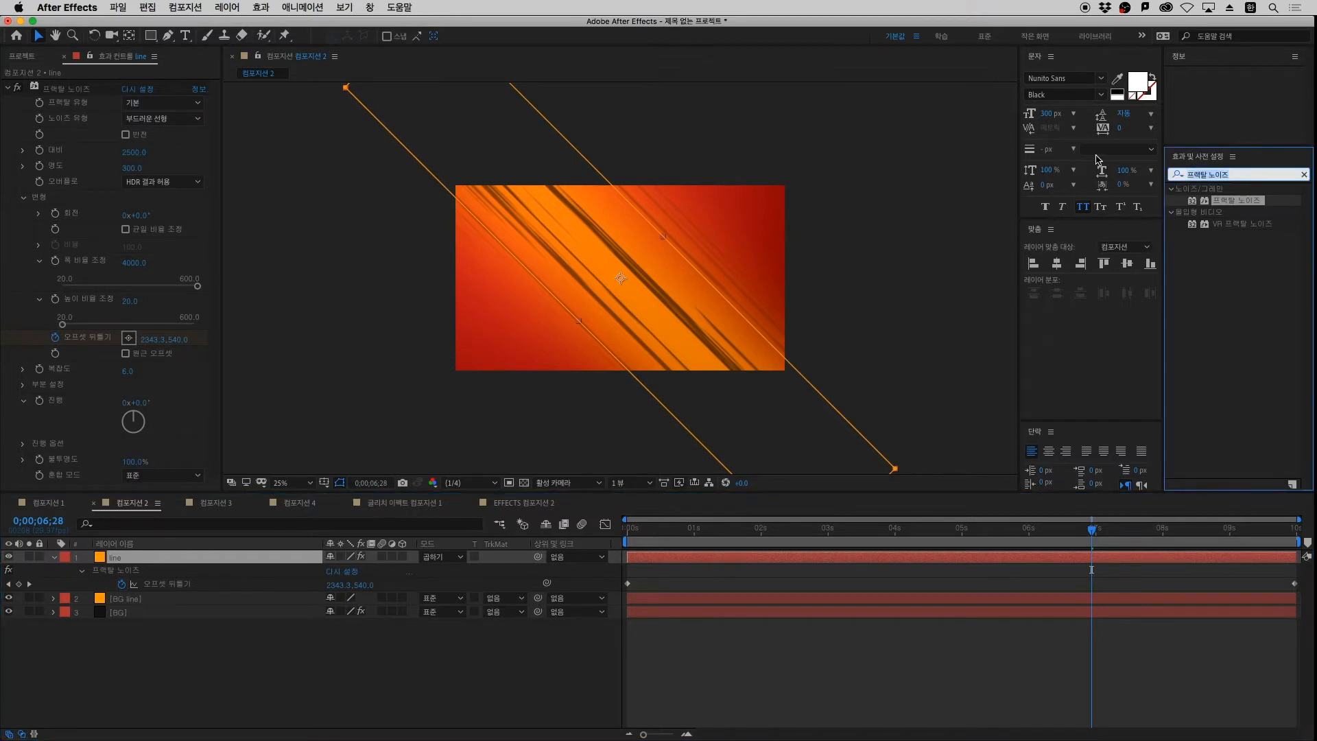
text(ㅇ)
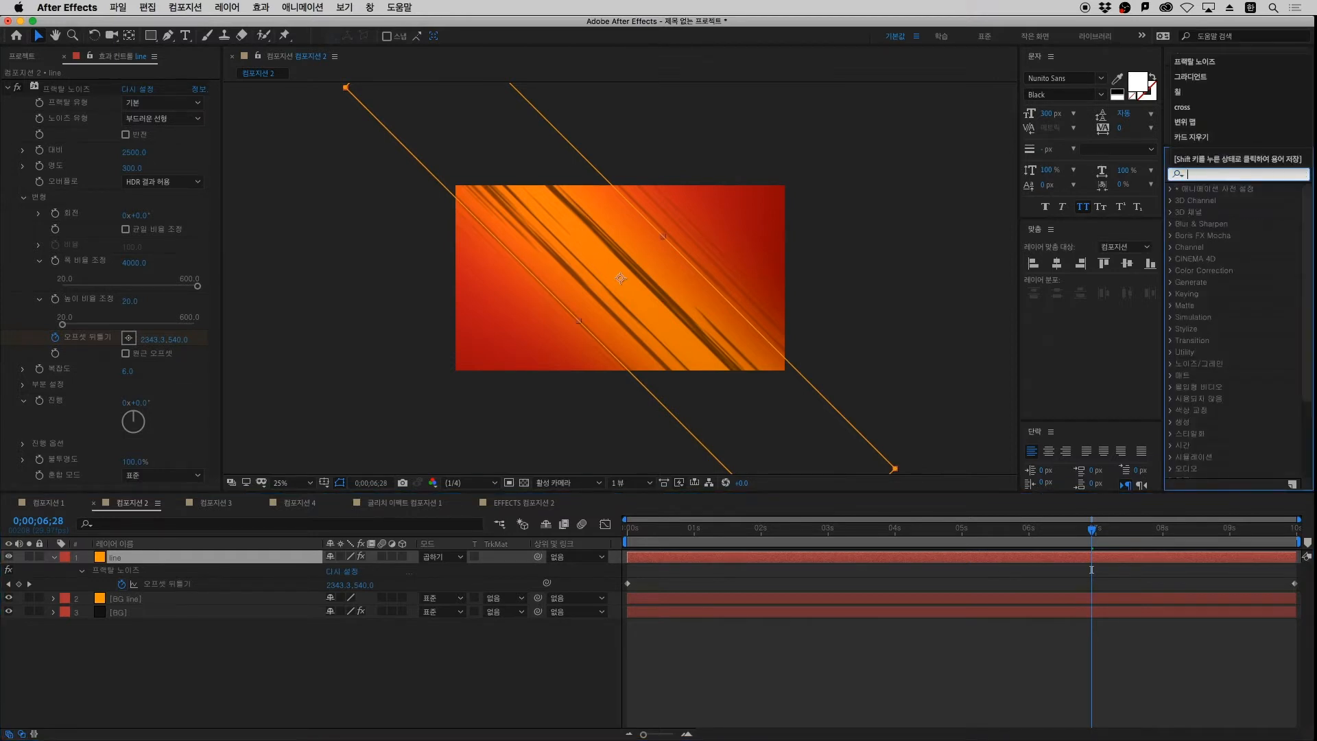
key(ctrl+space)
text(cc ton)
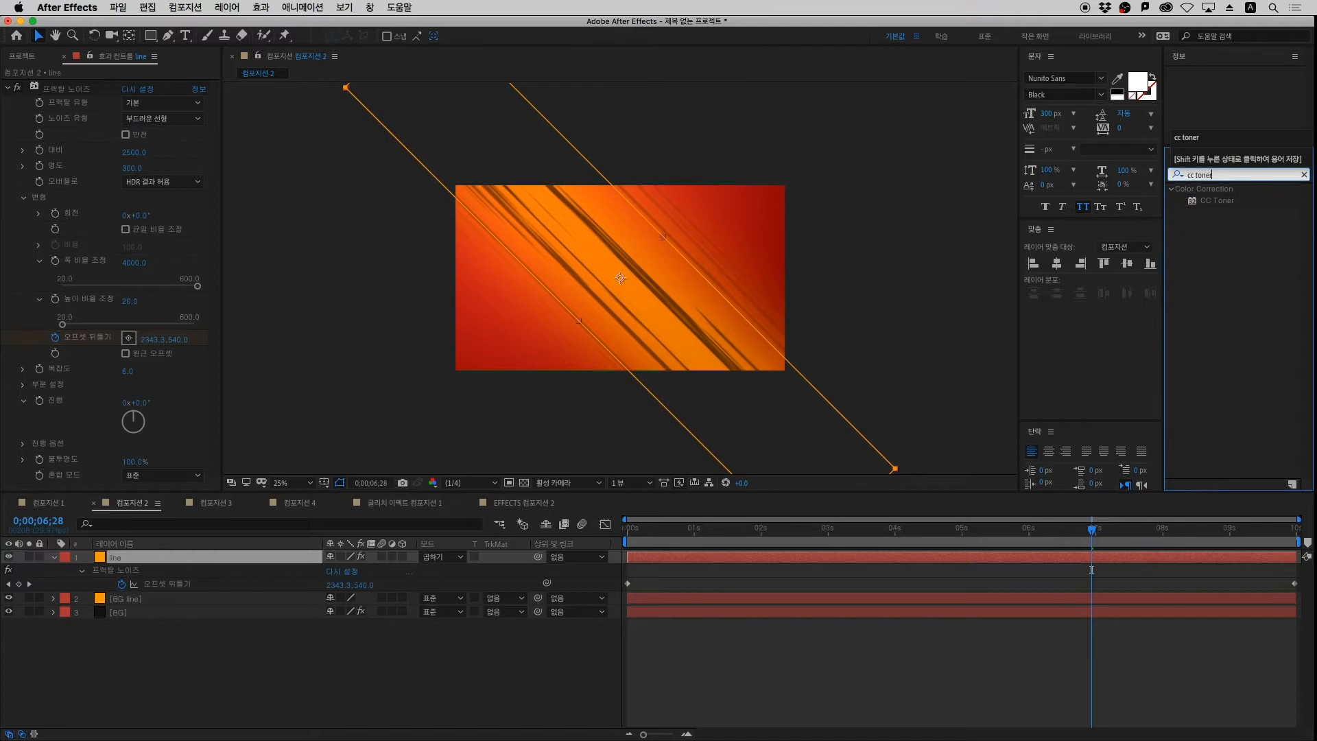
drag(1211, 200, 117, 559)
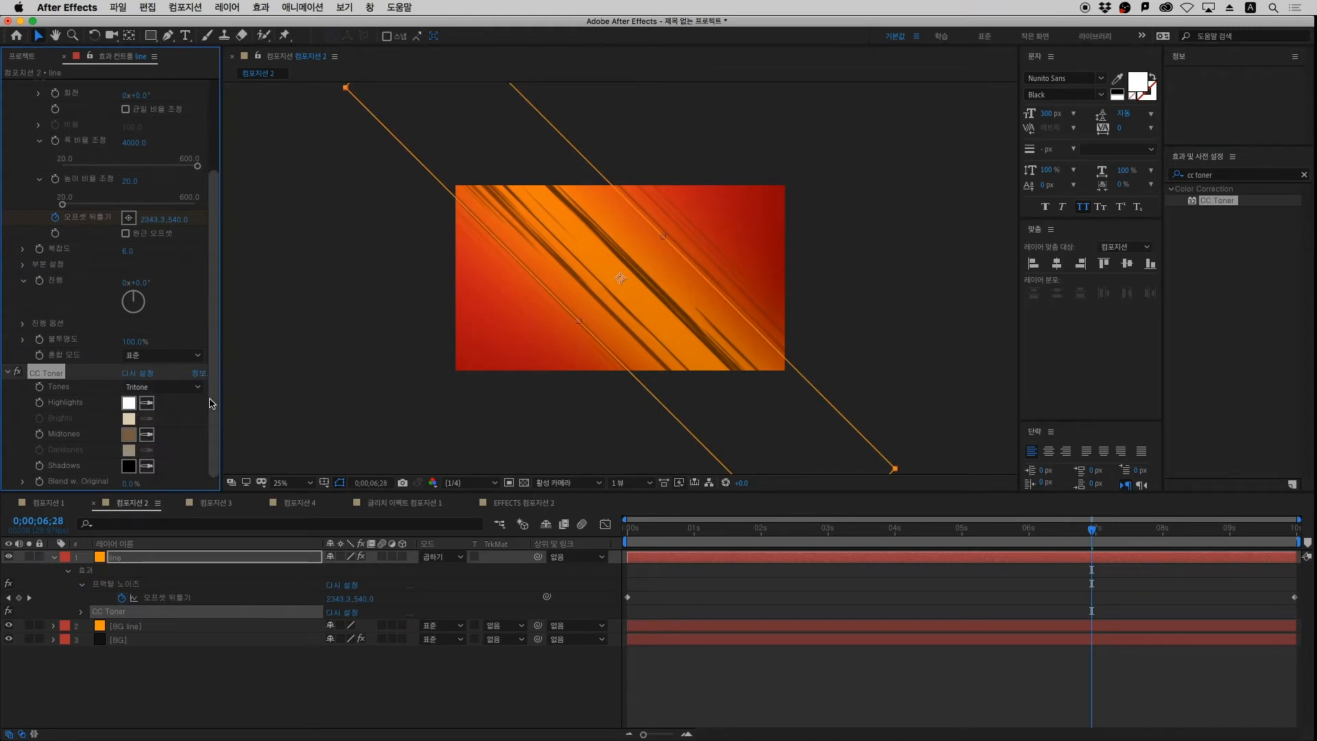
Set the CC Toner Shadows color to dark reddish brown 6F1E00
click(129, 466)
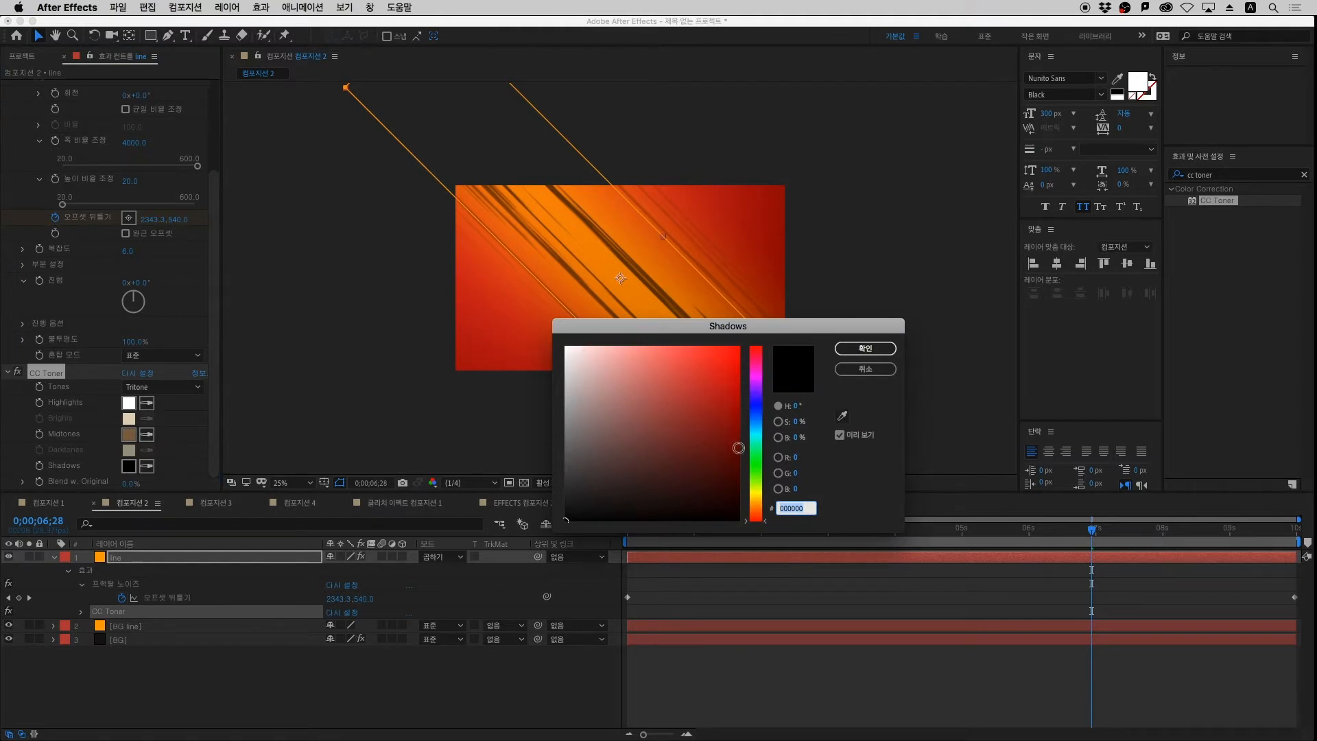
click(757, 514)
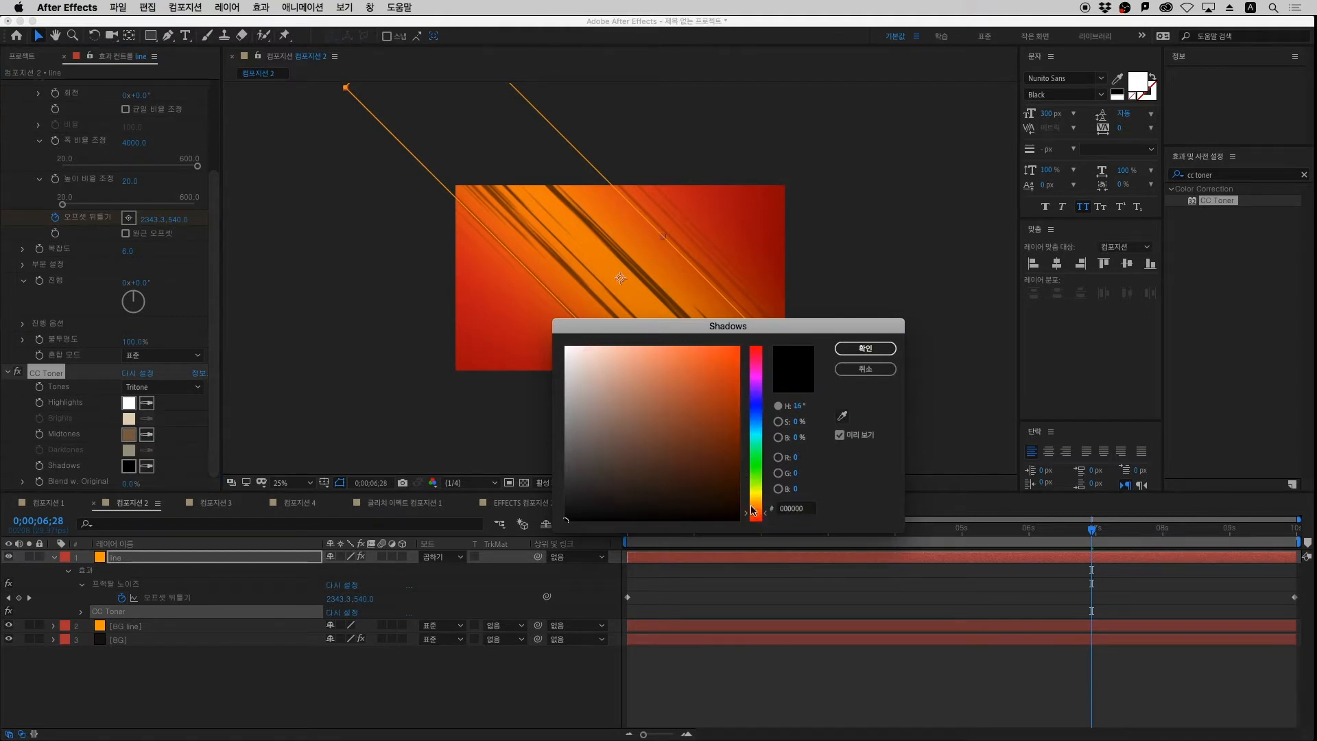
mouse_move(723, 456)
mouse_down()
mouse_move(730, 447)
mouse_move(745, 473)
mouse_move(768, 440)
mouse_up()
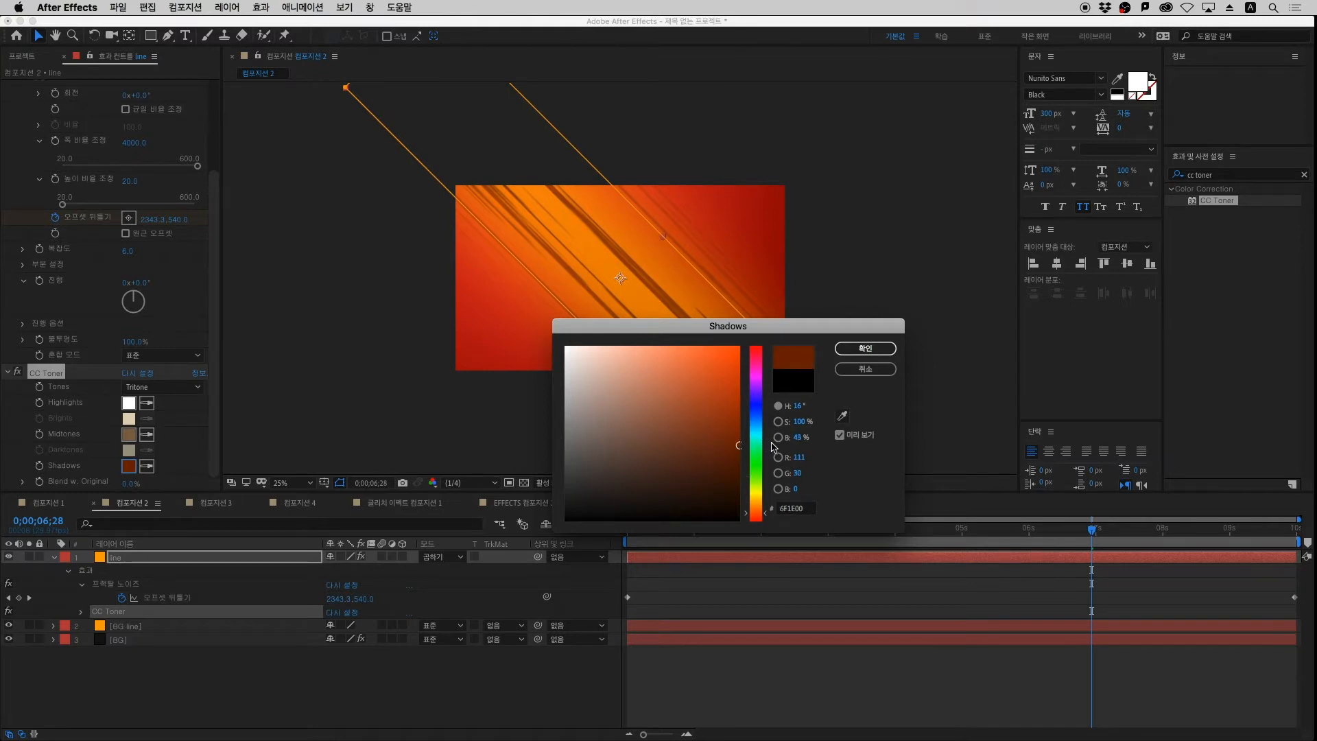
key(Return)
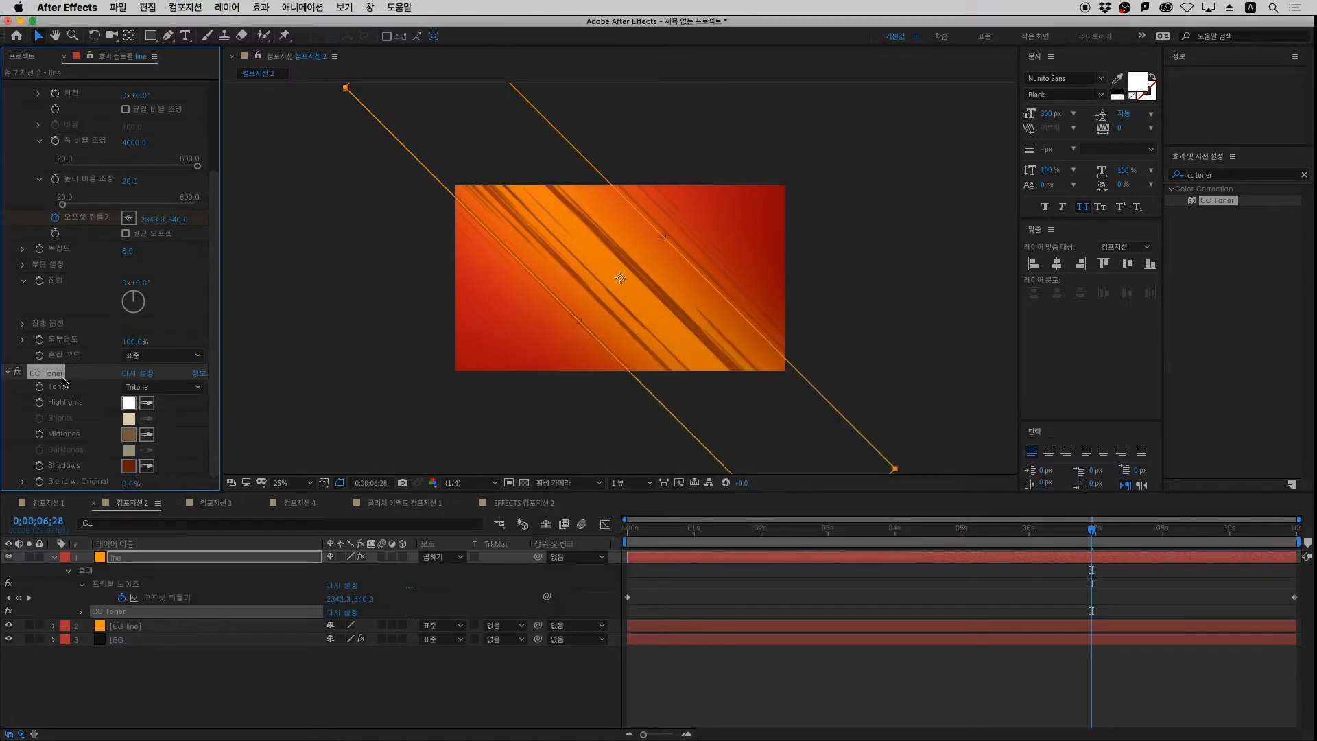
Set the CC Toner Tones on the line layer to Duotone and preview the toned streak animation
click(140, 387)
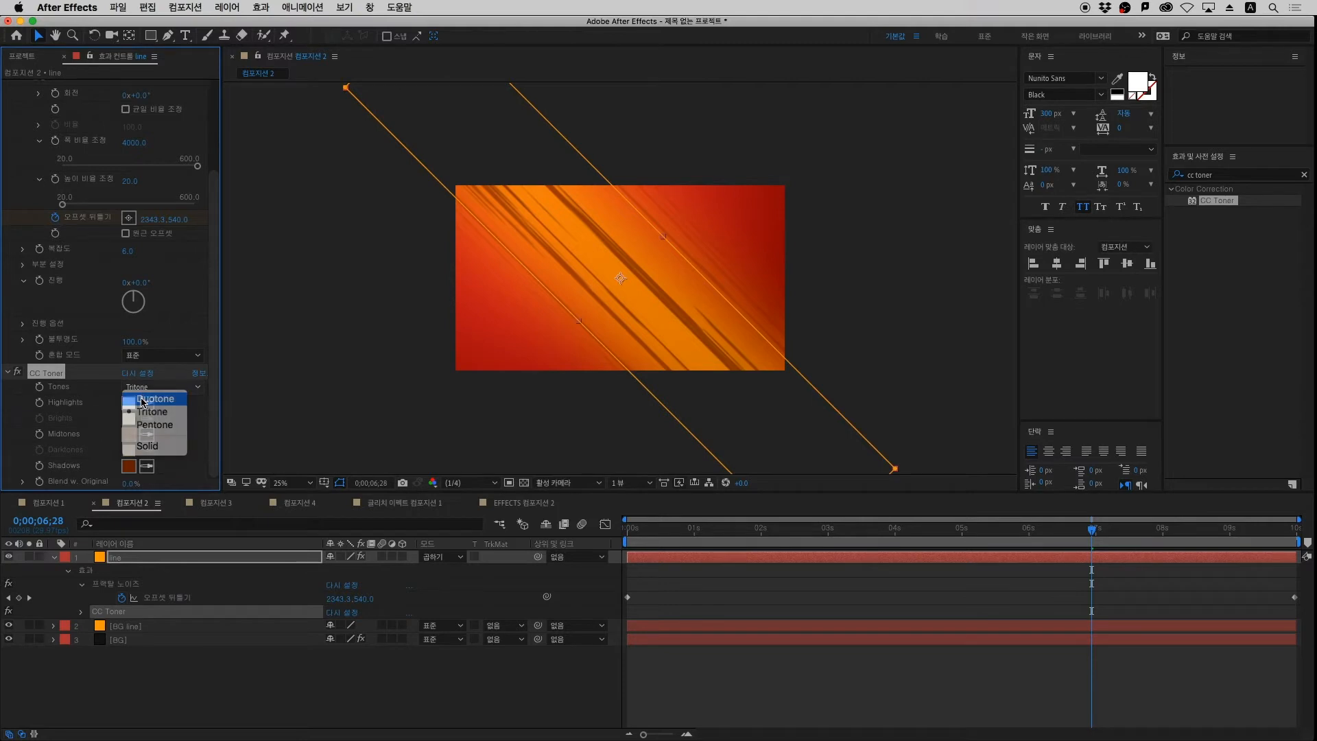
click(142, 399)
click(684, 647)
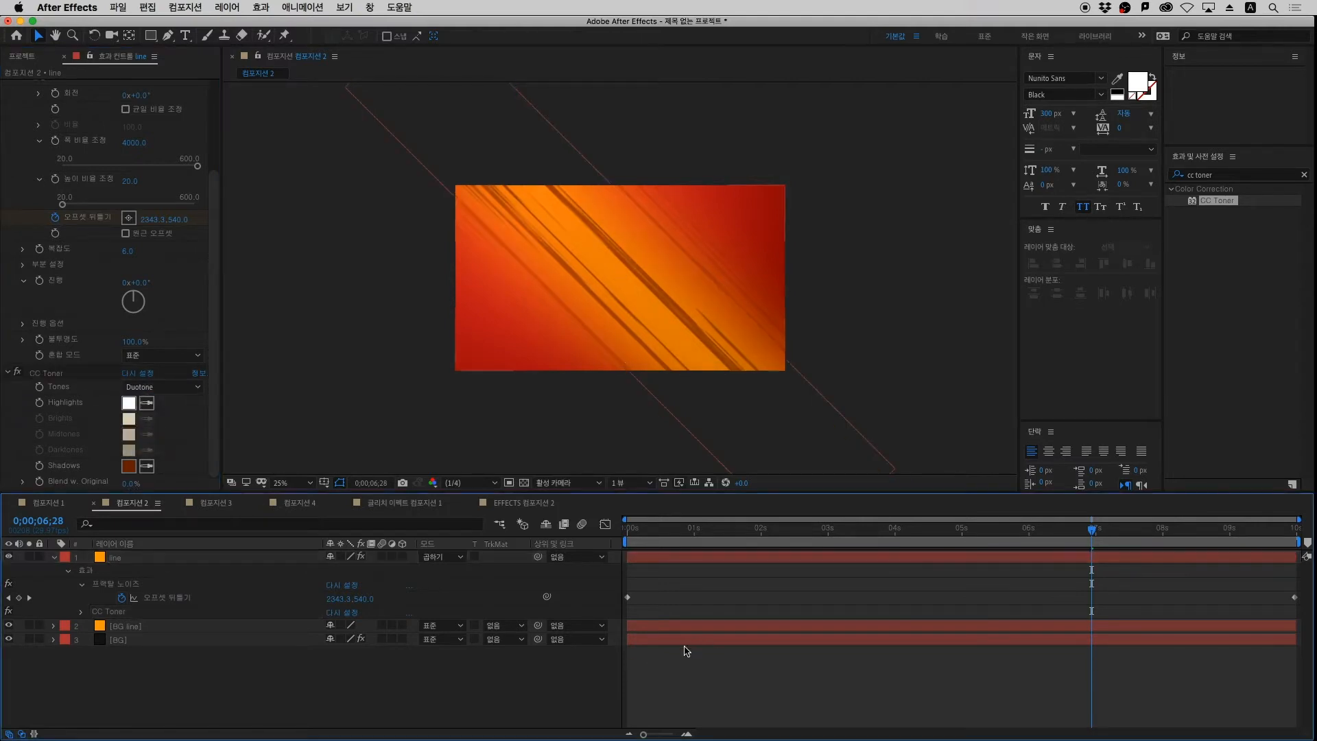
scroll(676, 314, up, 2)
drag(677, 315, 690, 314)
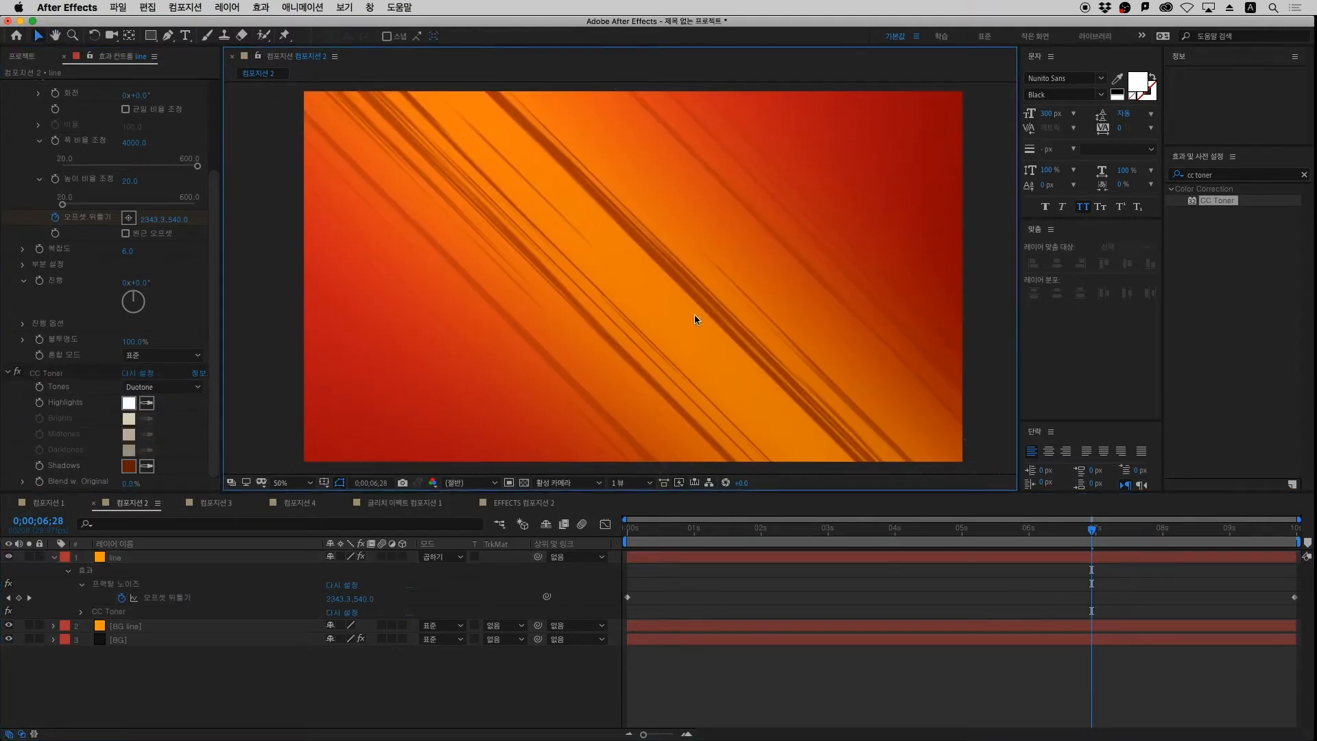
key(space)
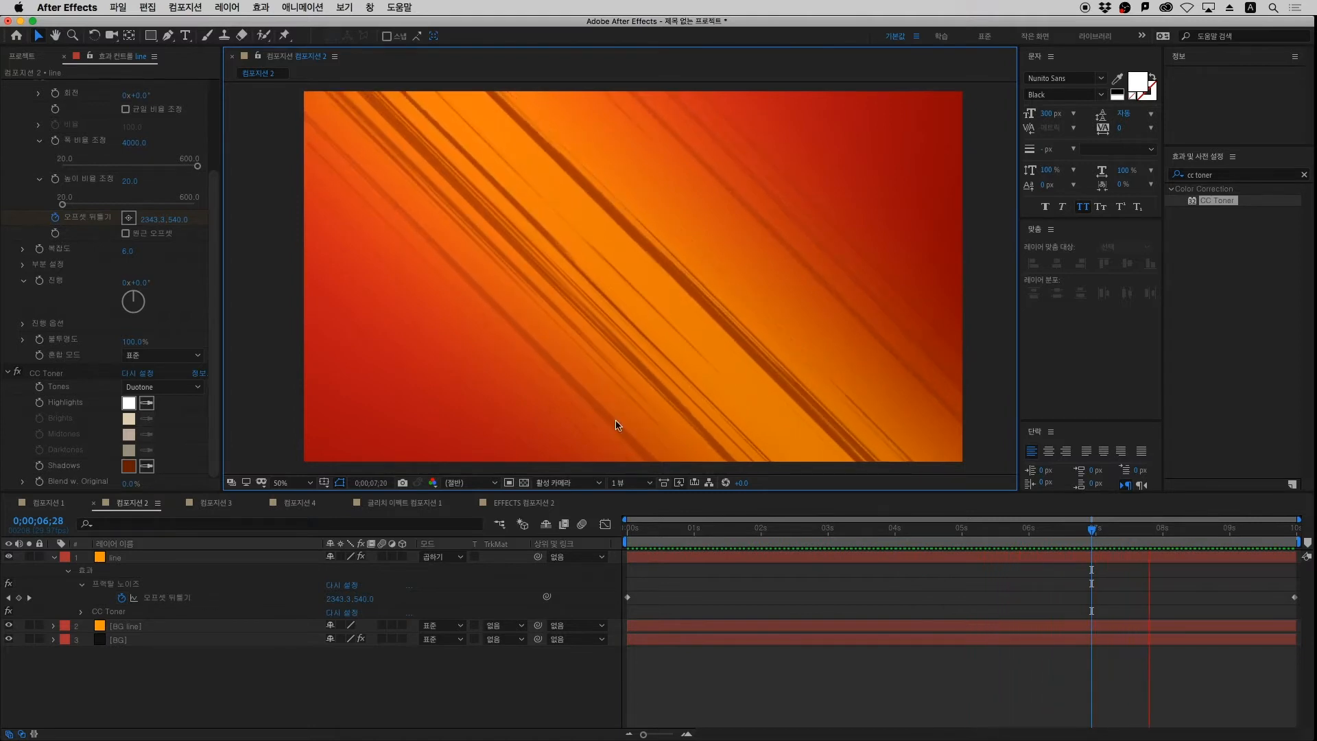
click(734, 638)
key(space)
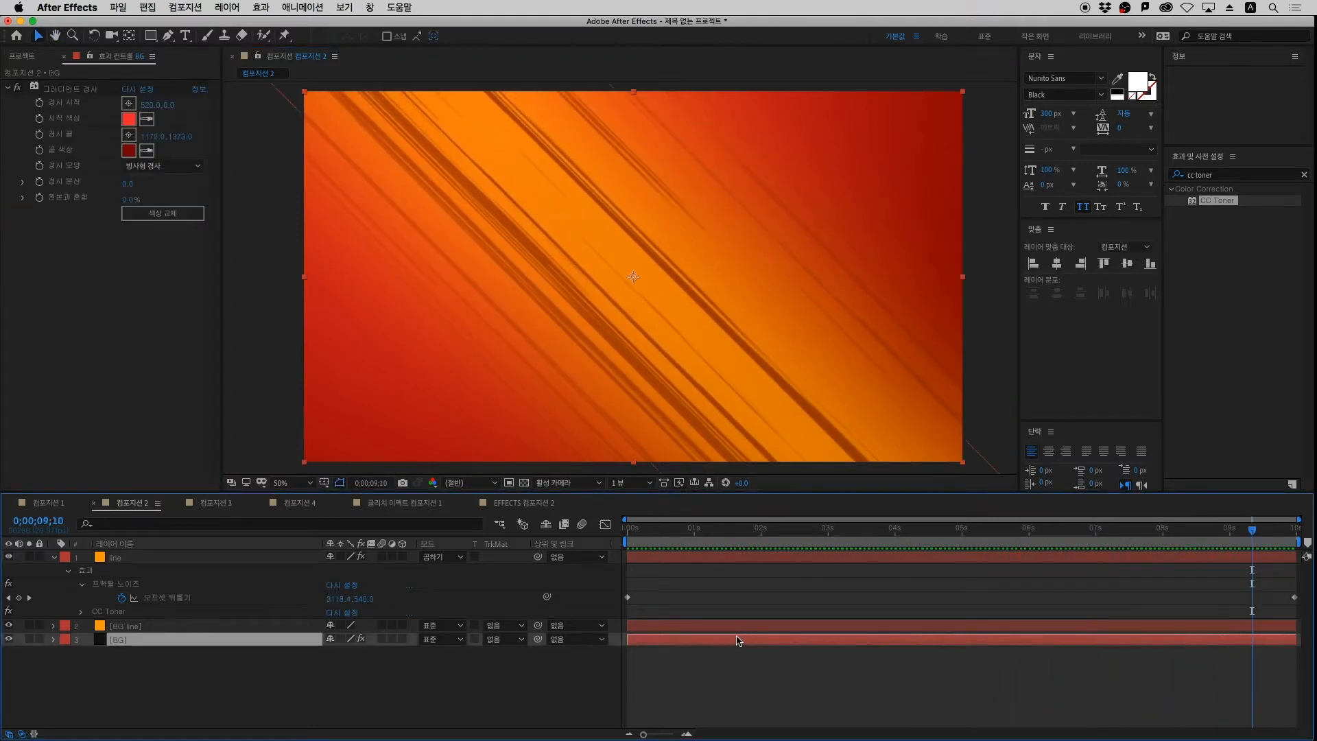
Collapse the line layer's properties and duplicate the layer
click(123, 559)
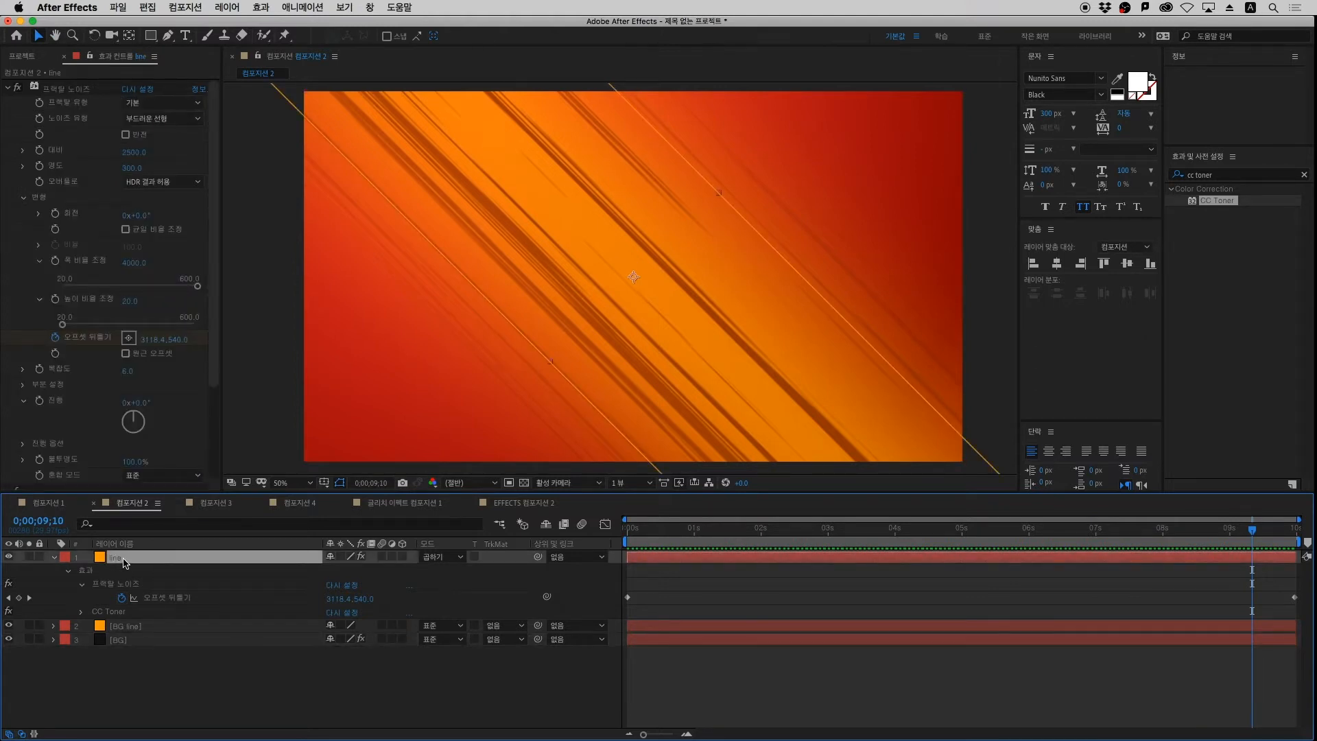
click(54, 557)
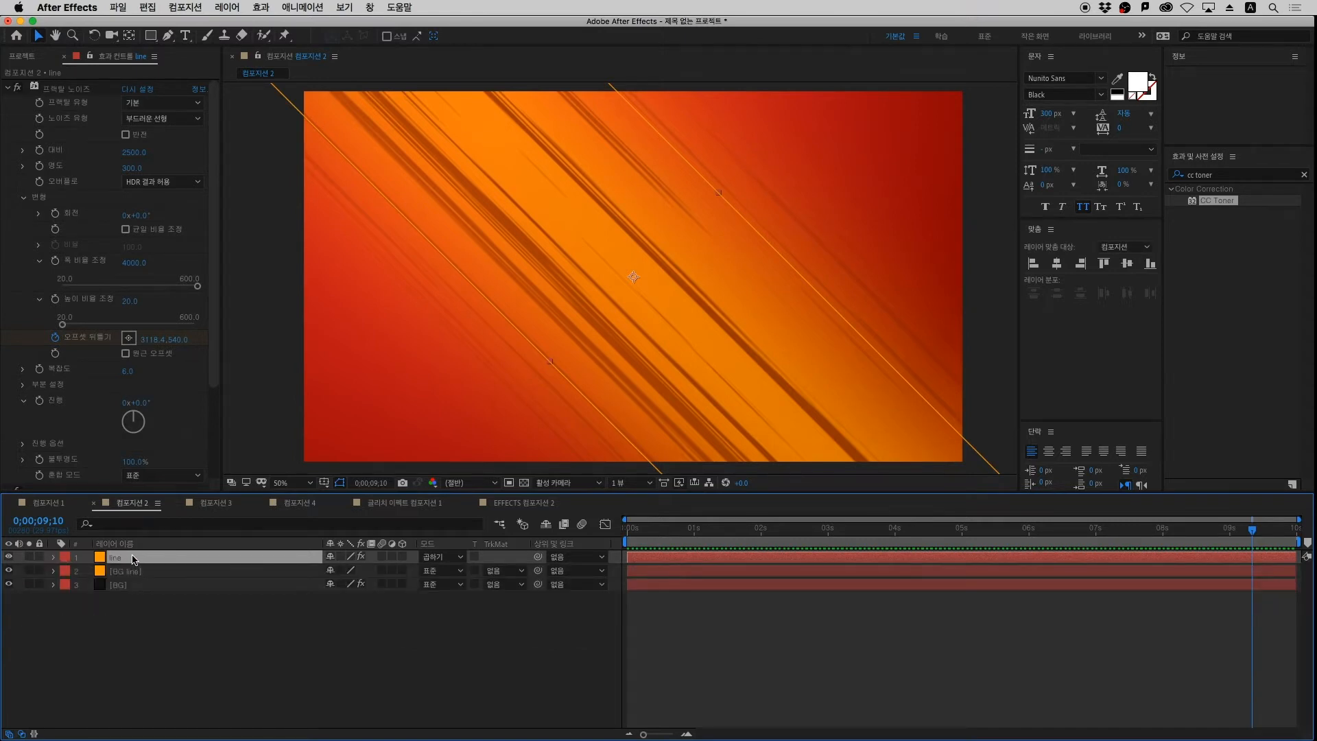
key(super+d)
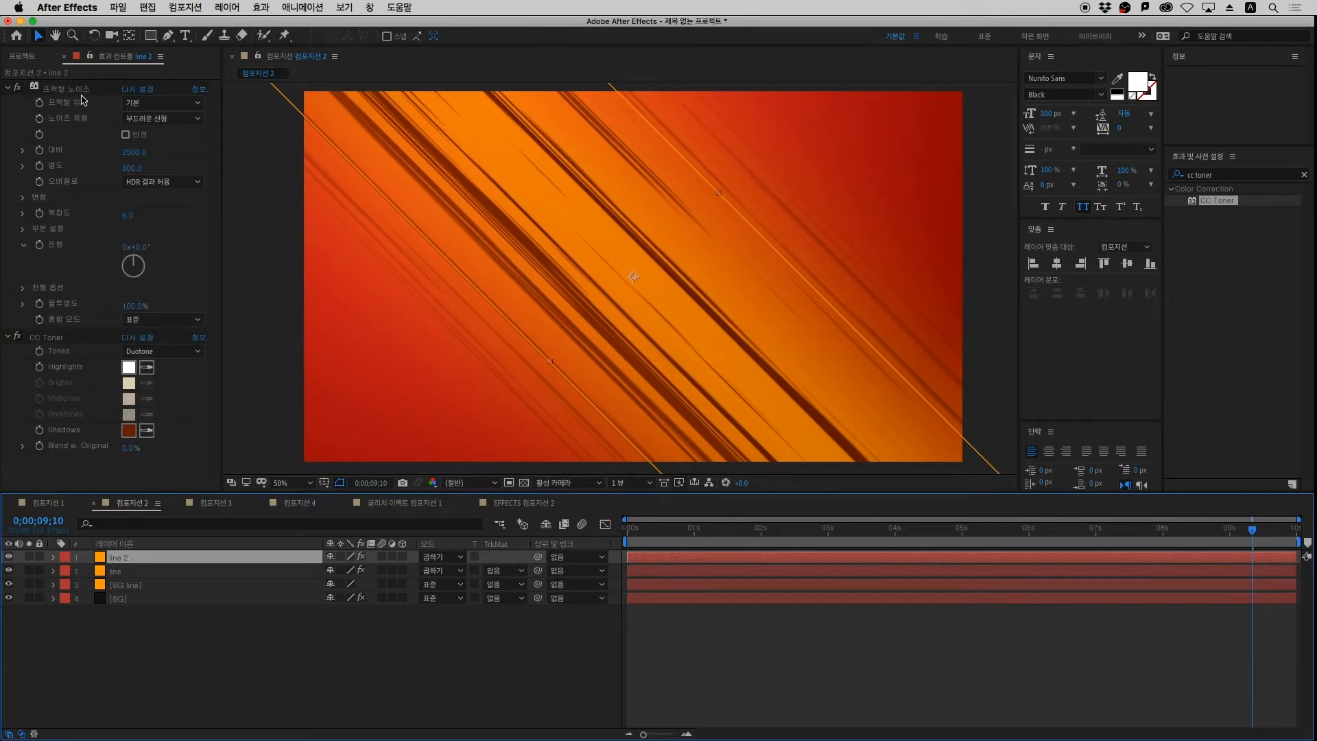
Set the duplicated line layer's Fractal Noise Contrast to about 3151 and Brightness to about 256
click(23, 197)
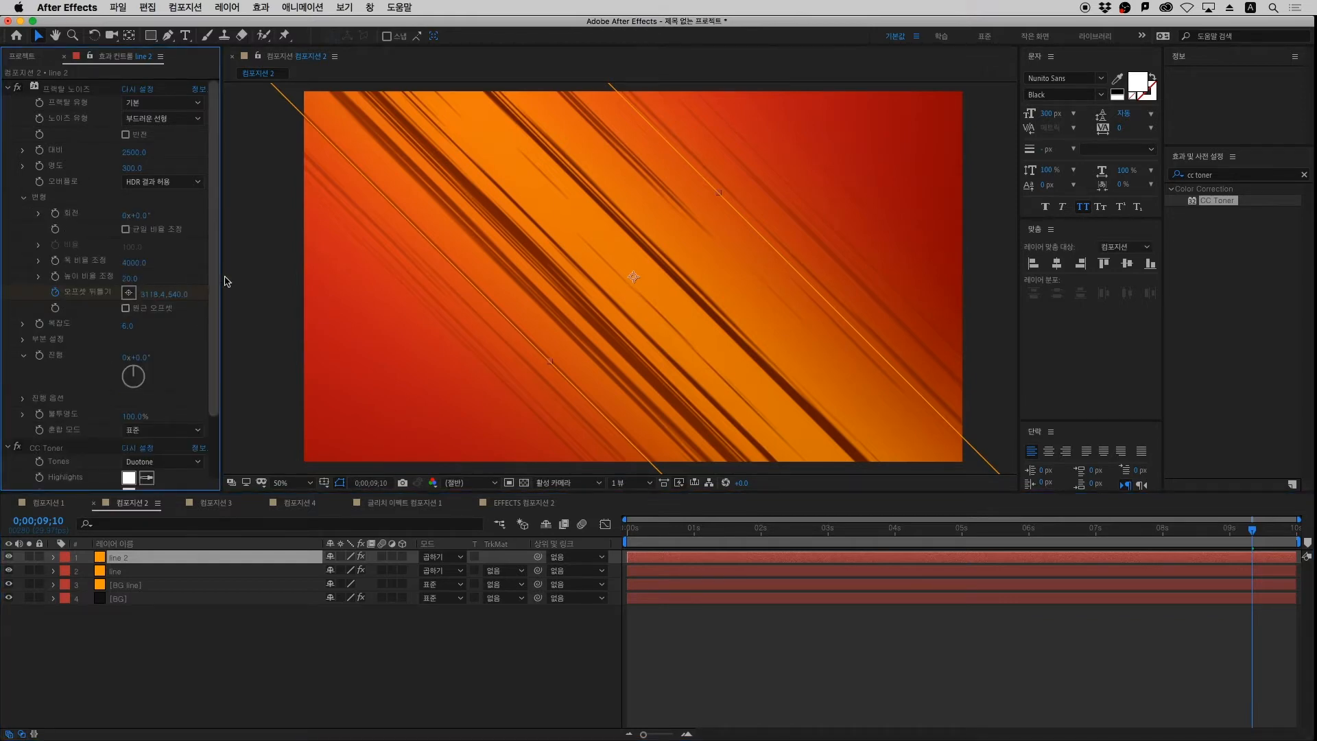
scroll(216, 295, down, 1)
scroll(217, 294, down, 4)
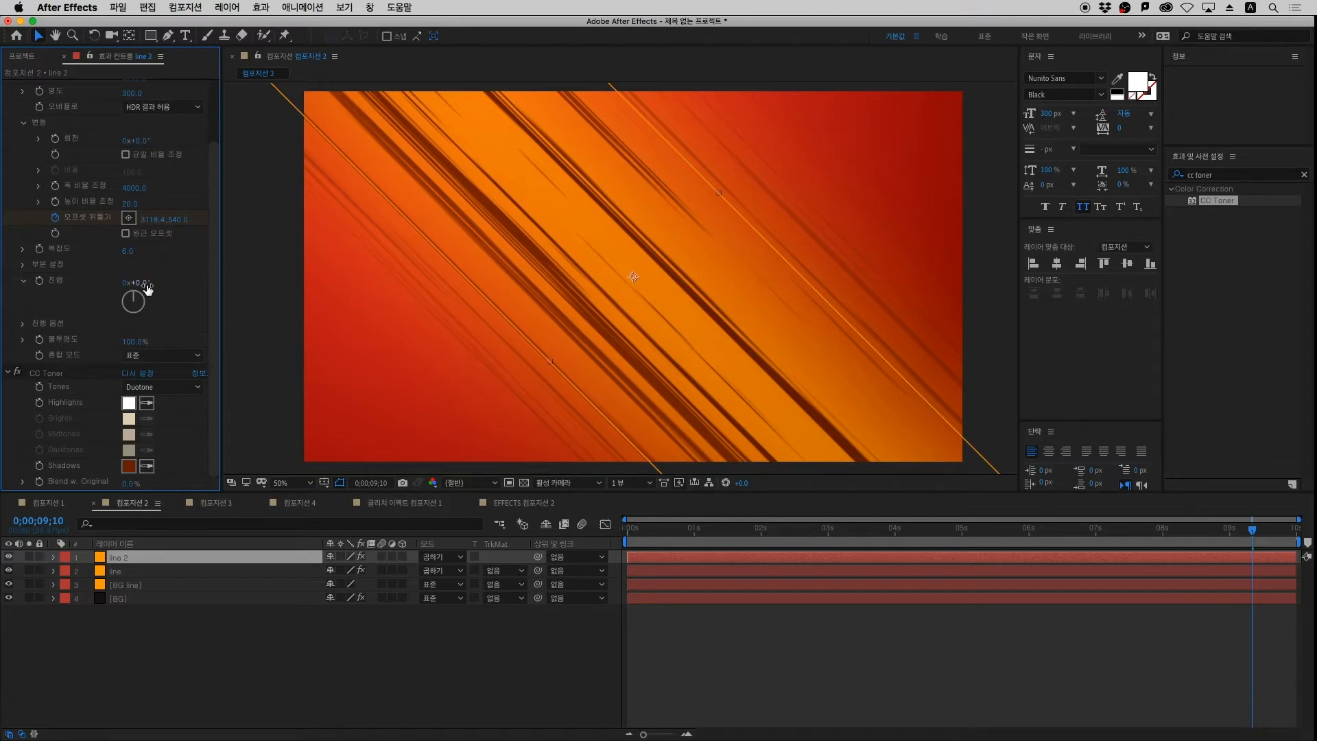
scroll(217, 125, up, 1)
drag(217, 125, 218, 56)
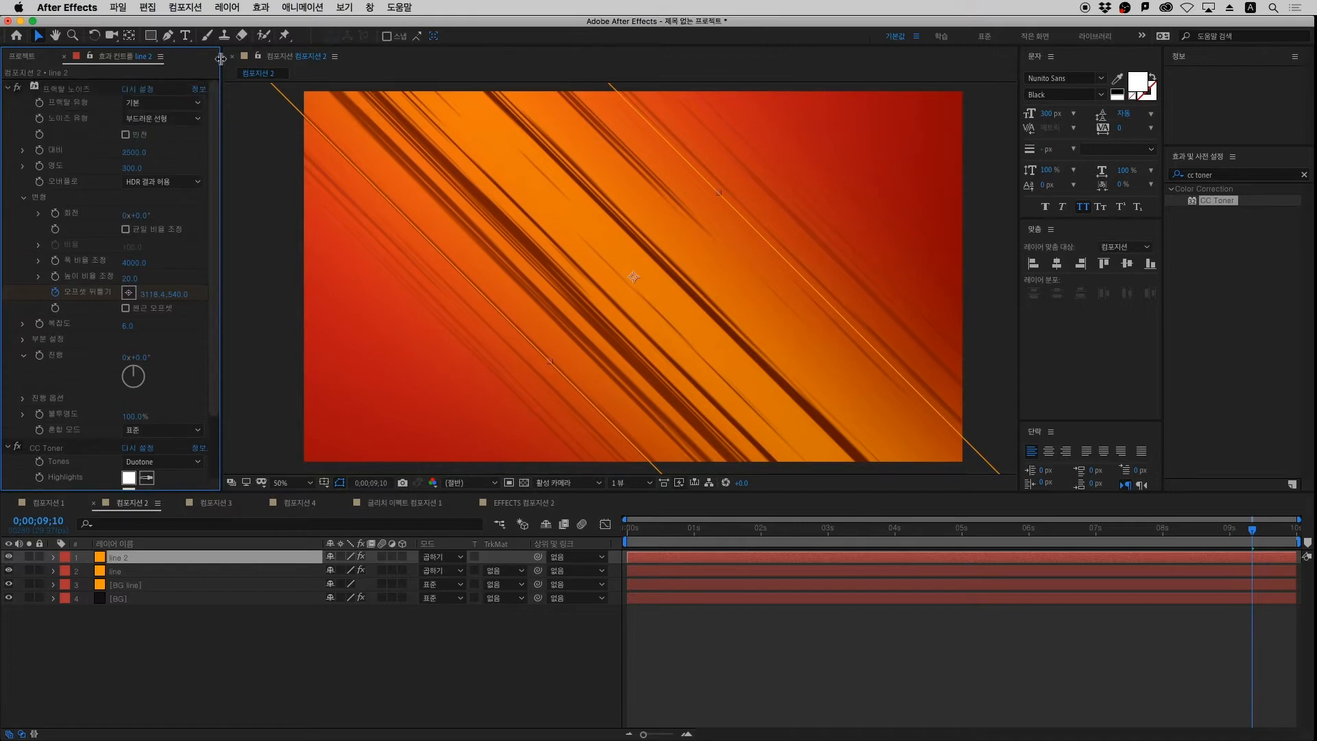
drag(139, 153, 165, 152)
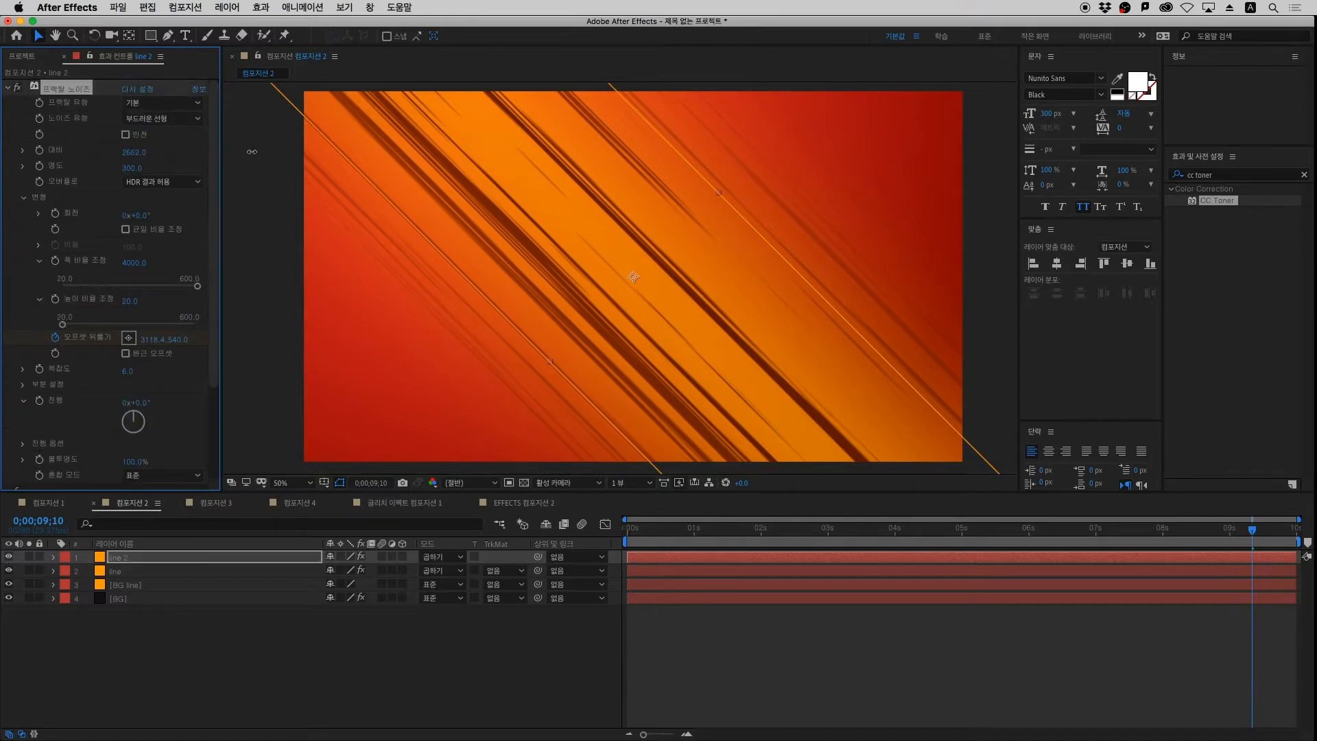
drag(252, 151, 3, 185)
drag(296, 178, 446, 176)
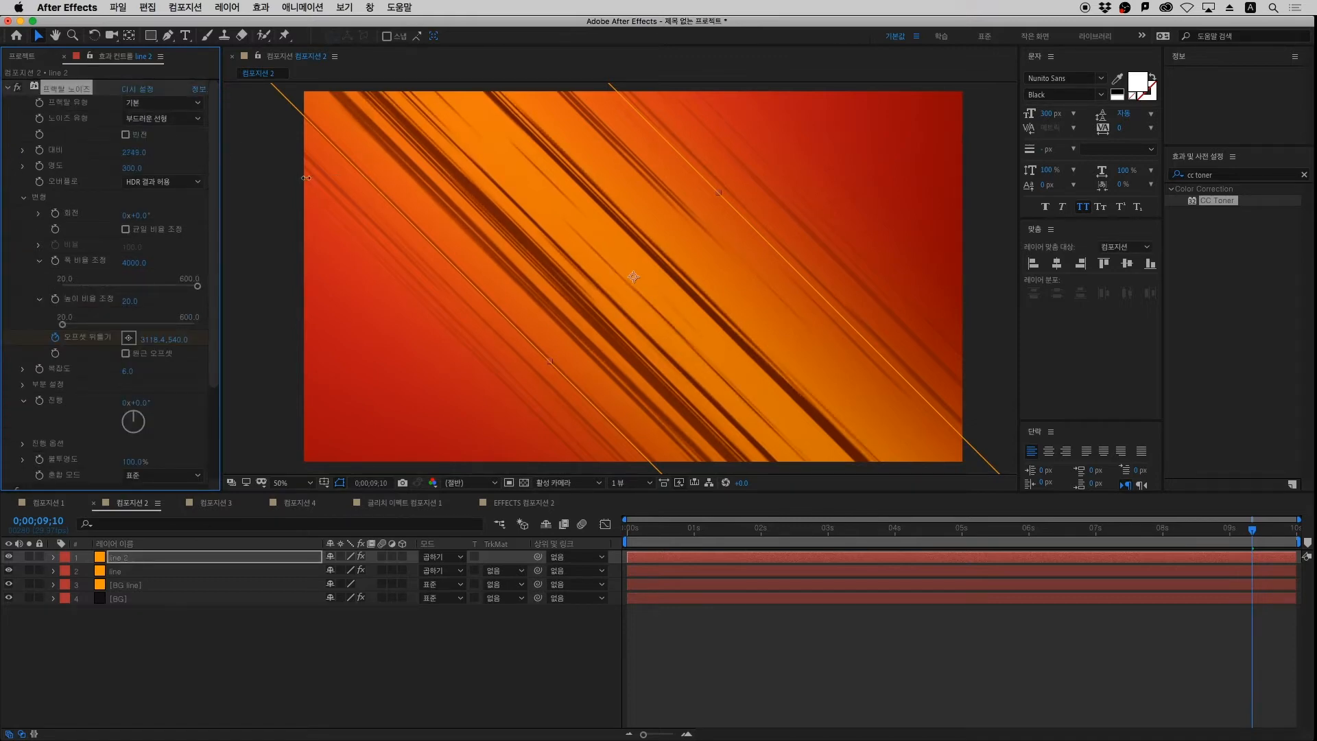
drag(371, 204, 676, 205)
drag(374, 208, 591, 215)
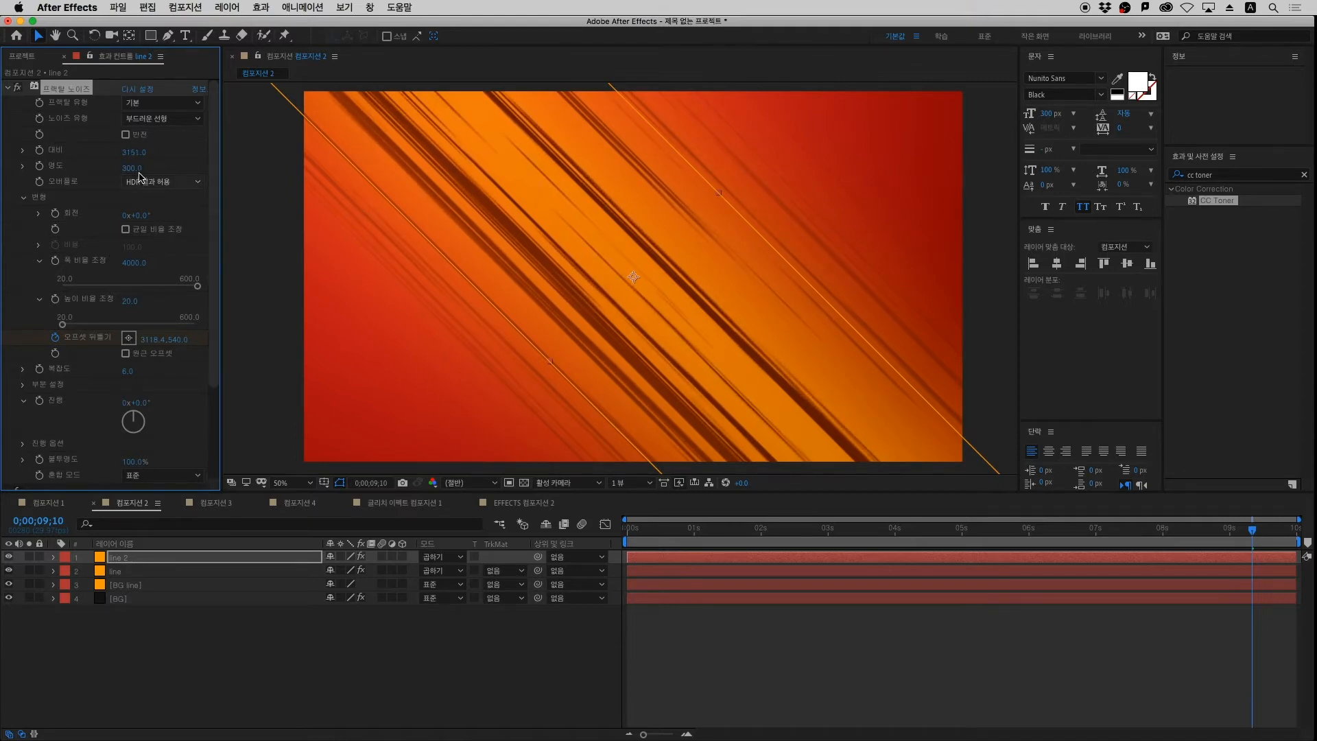
drag(157, 170, 126, 201)
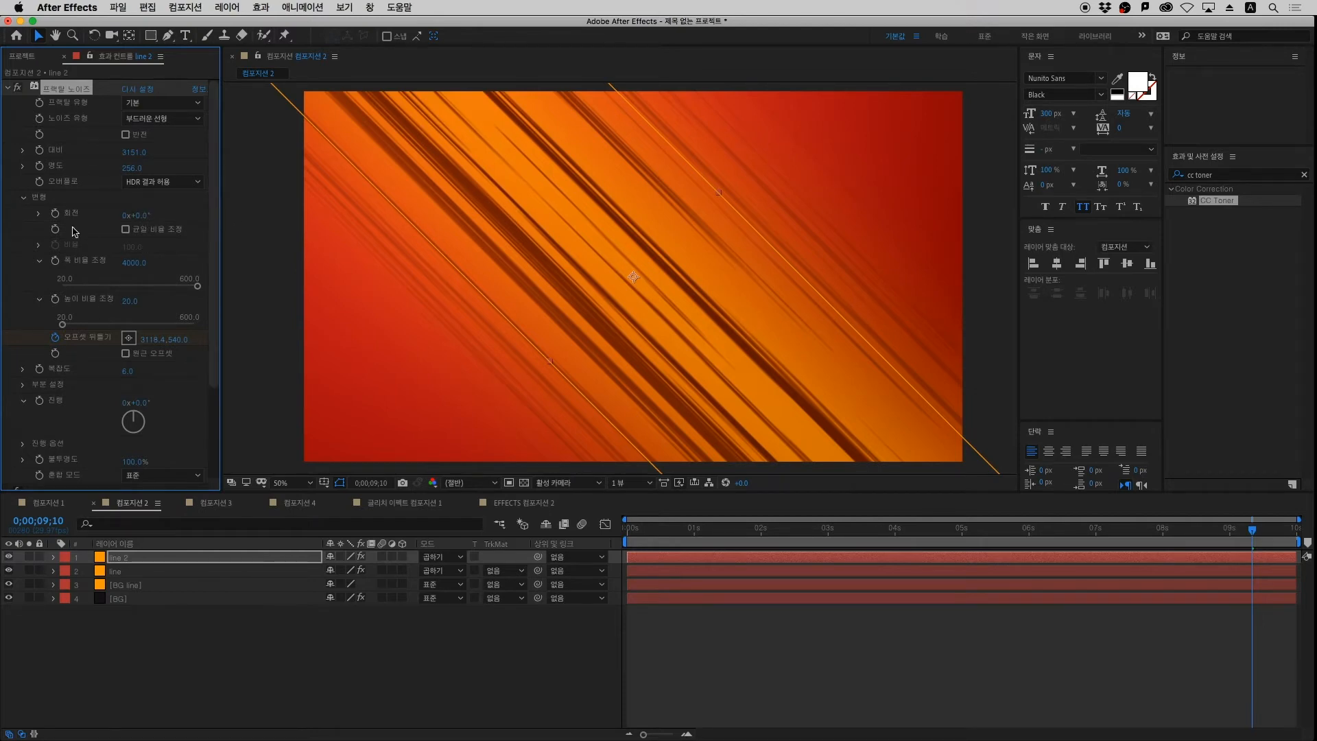
Set the Fractal Noise Scale Height of line 2 to 70 and its Scale Width to about 3812
drag(134, 263, 322, 267)
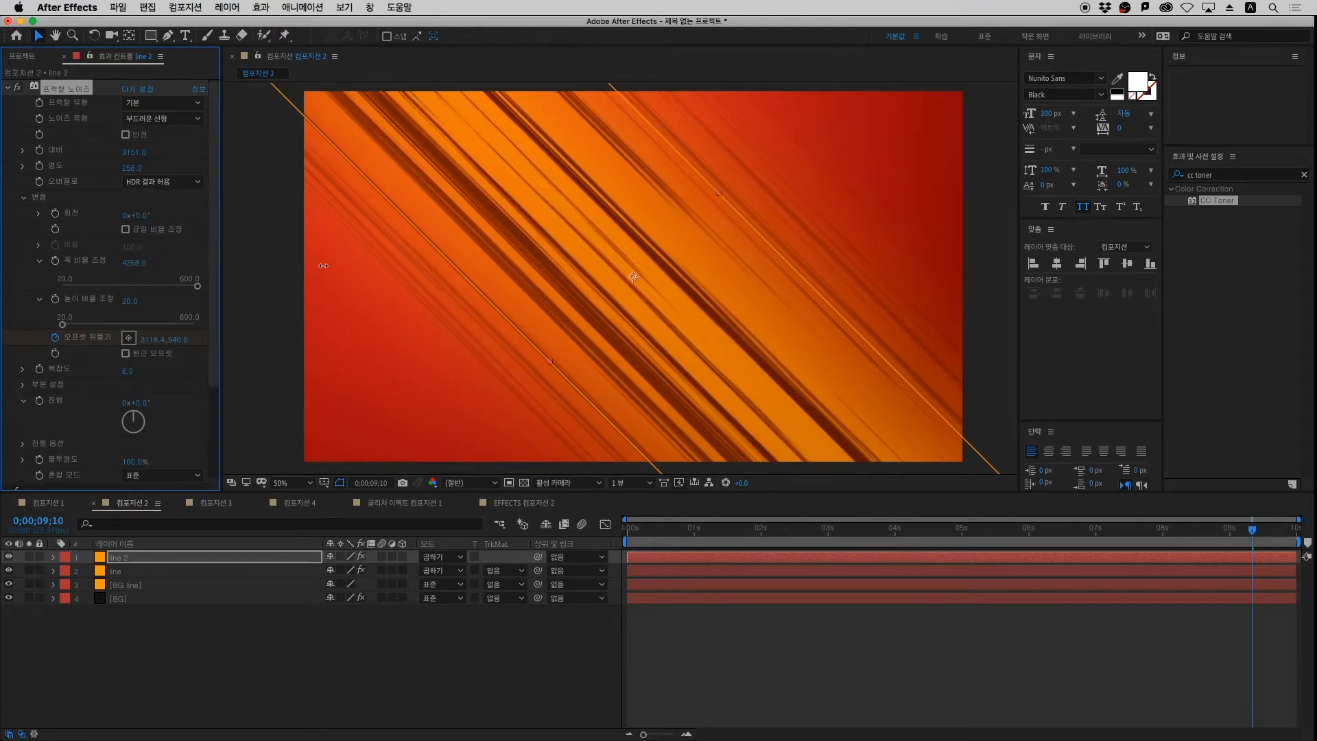
key(comma)
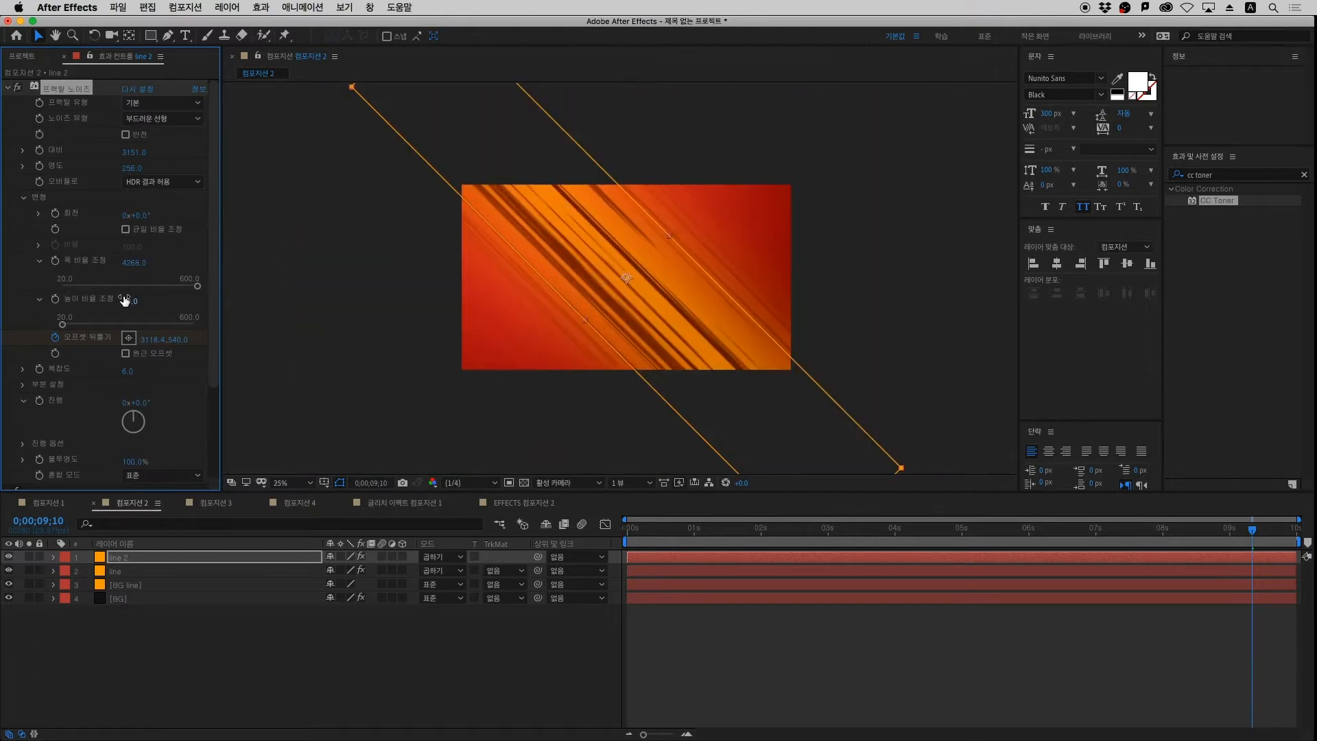
drag(131, 300, 174, 302)
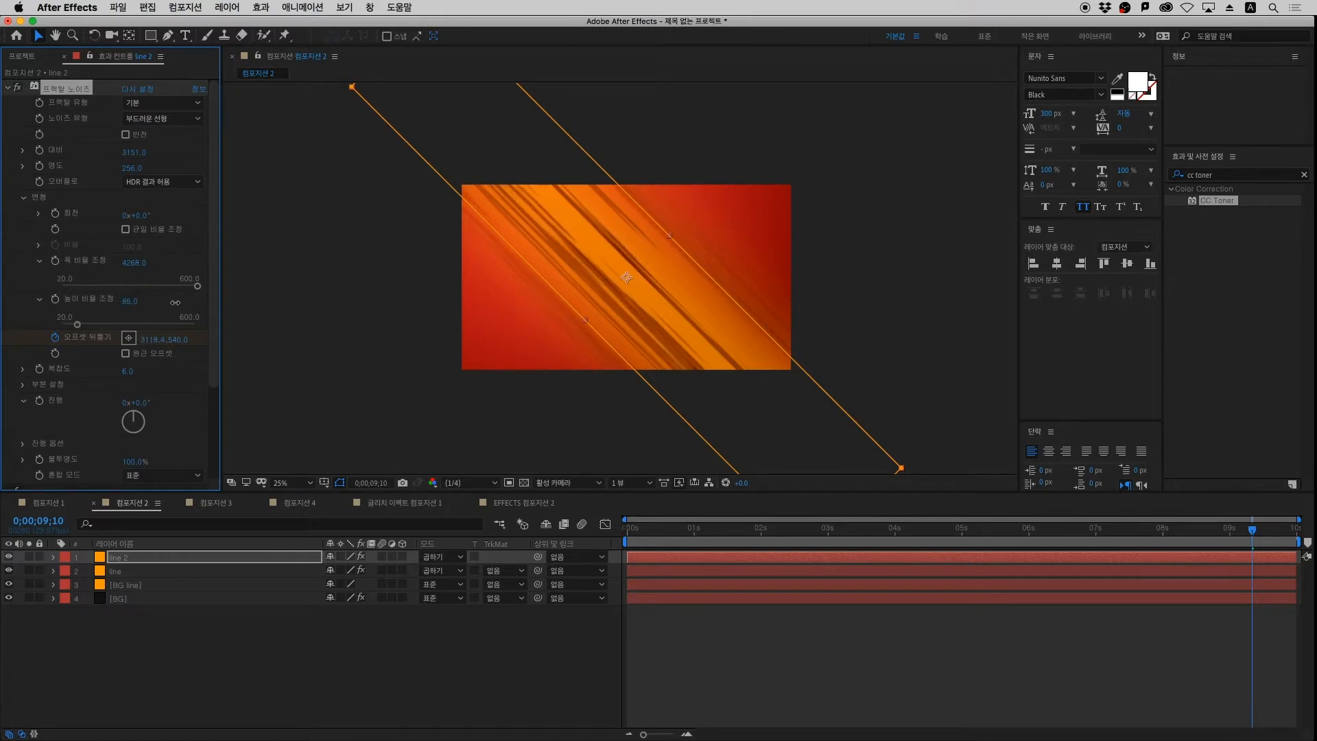
click(129, 303)
text(70)
key(Return)
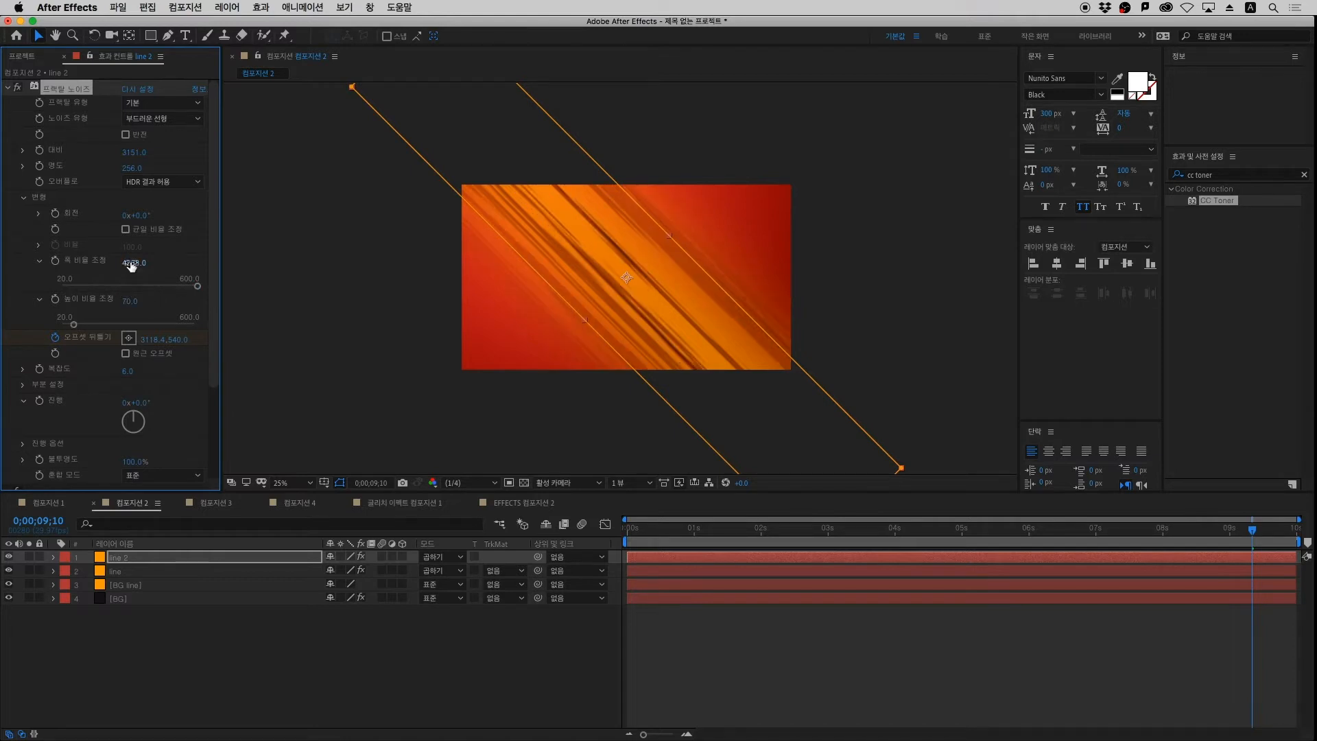
drag(191, 267, 2, 308)
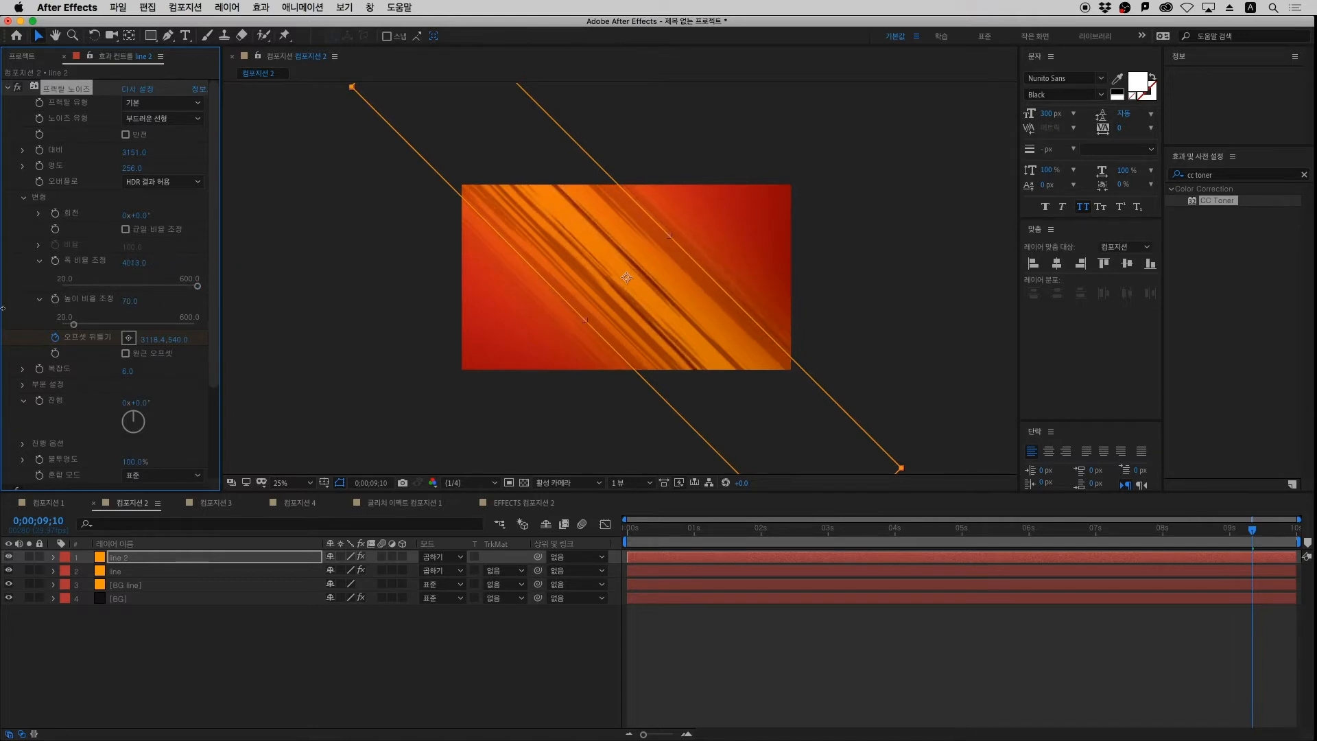
drag(134, 263, 15, 270)
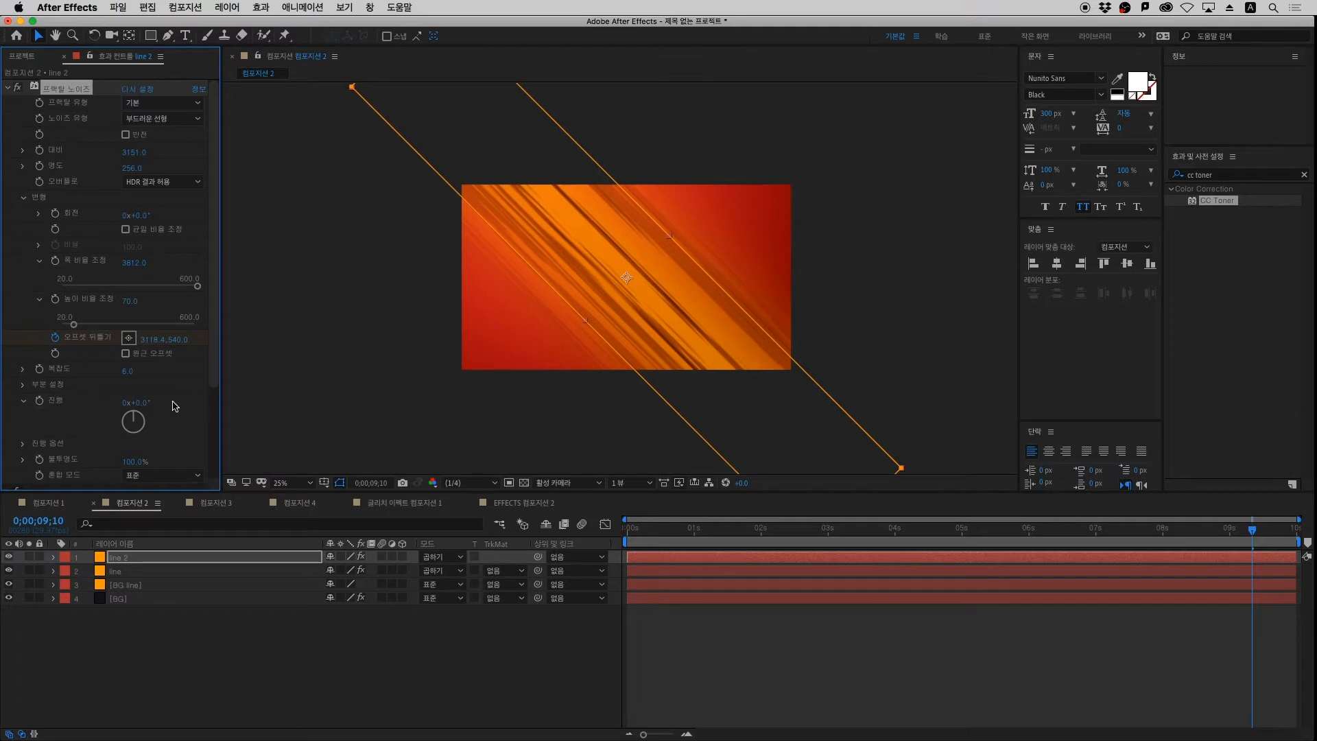
Animate the Fractal Noise Evolution of line 2 with the expression time*200 and preview the result
drag(145, 403, 230, 408)
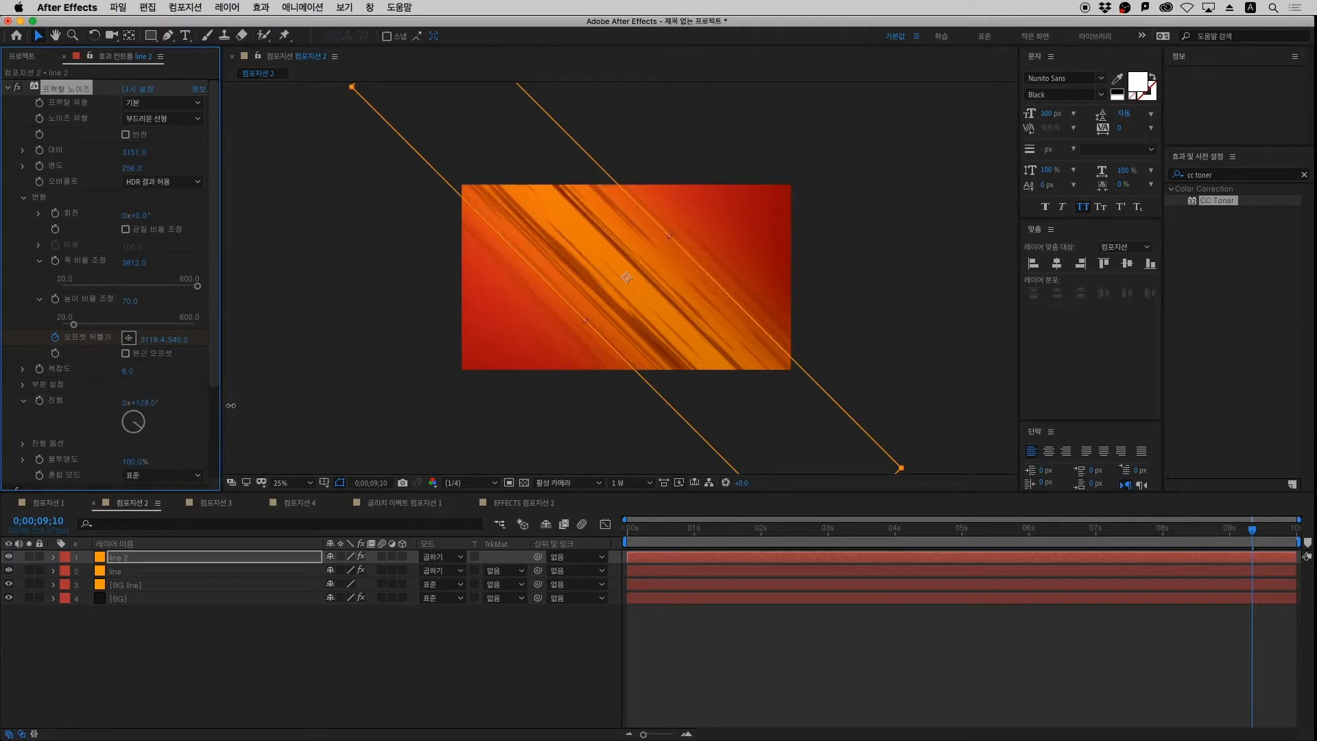
key(super+z)
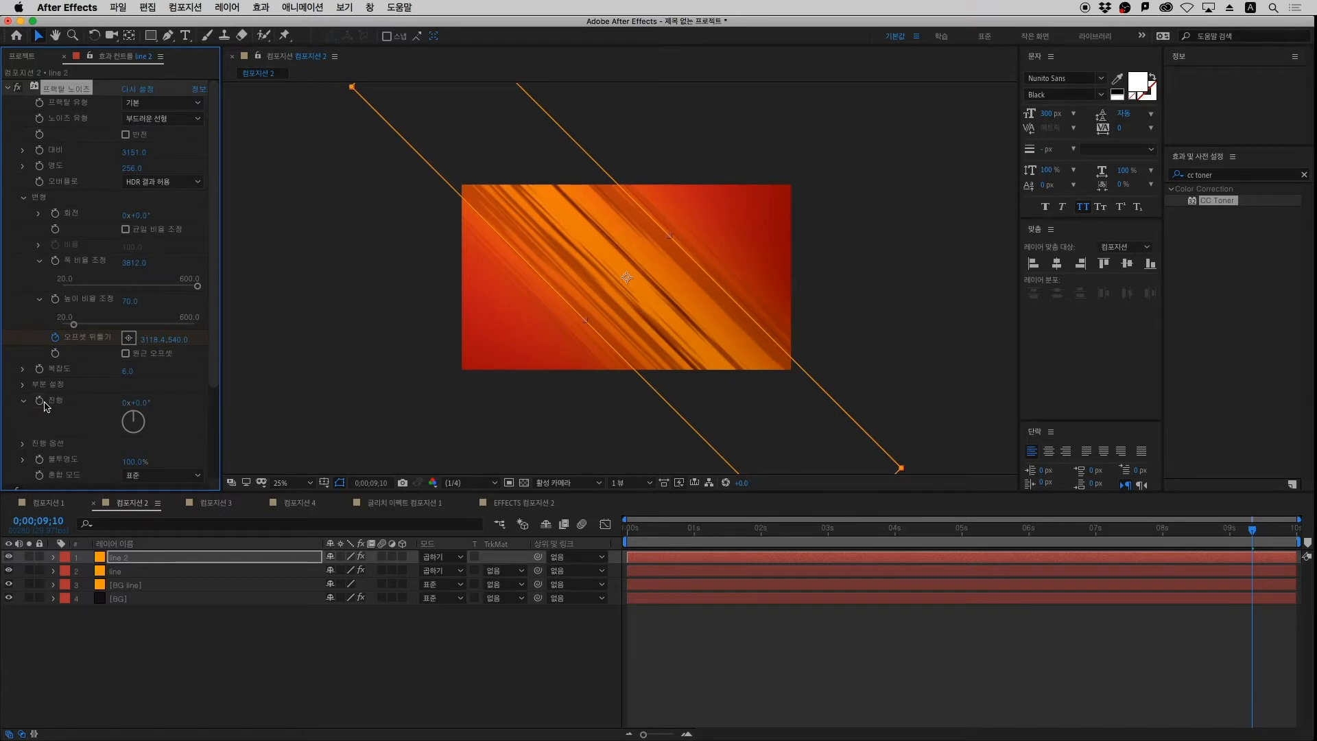
alt+click(40, 401)
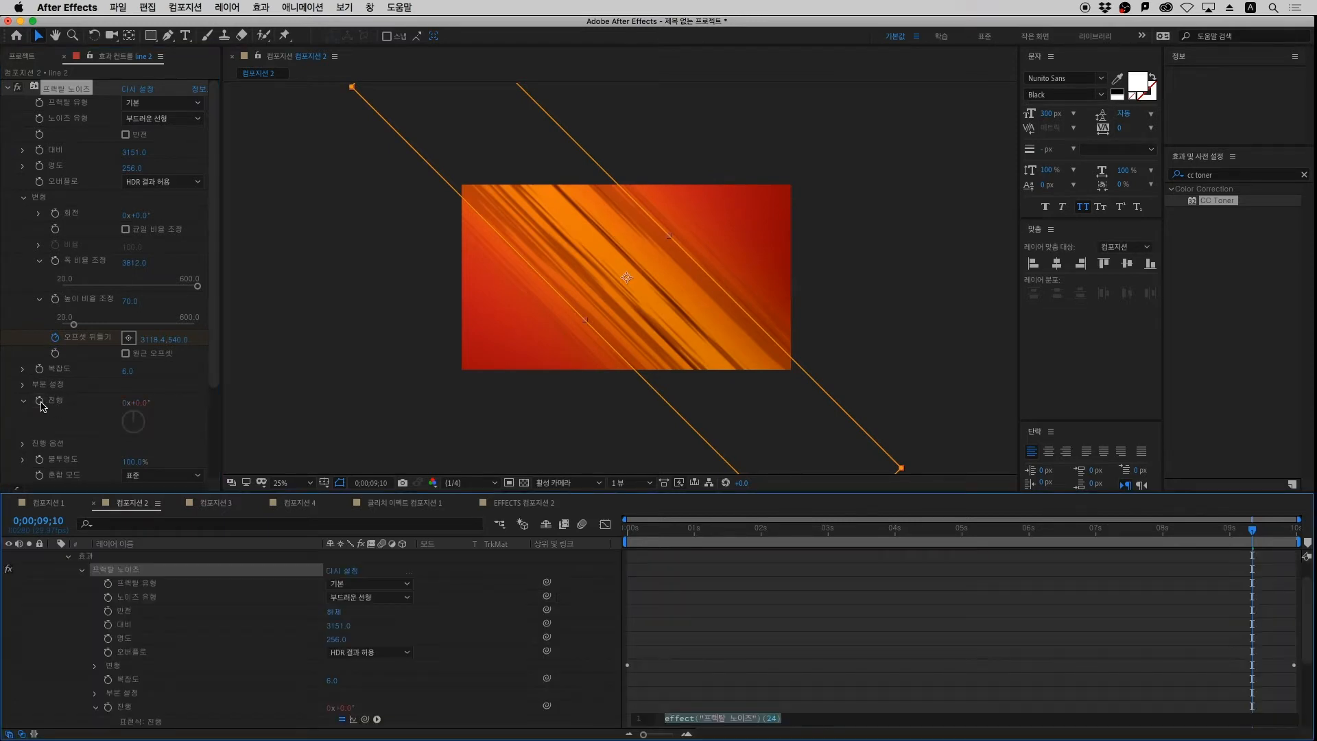
text(time)
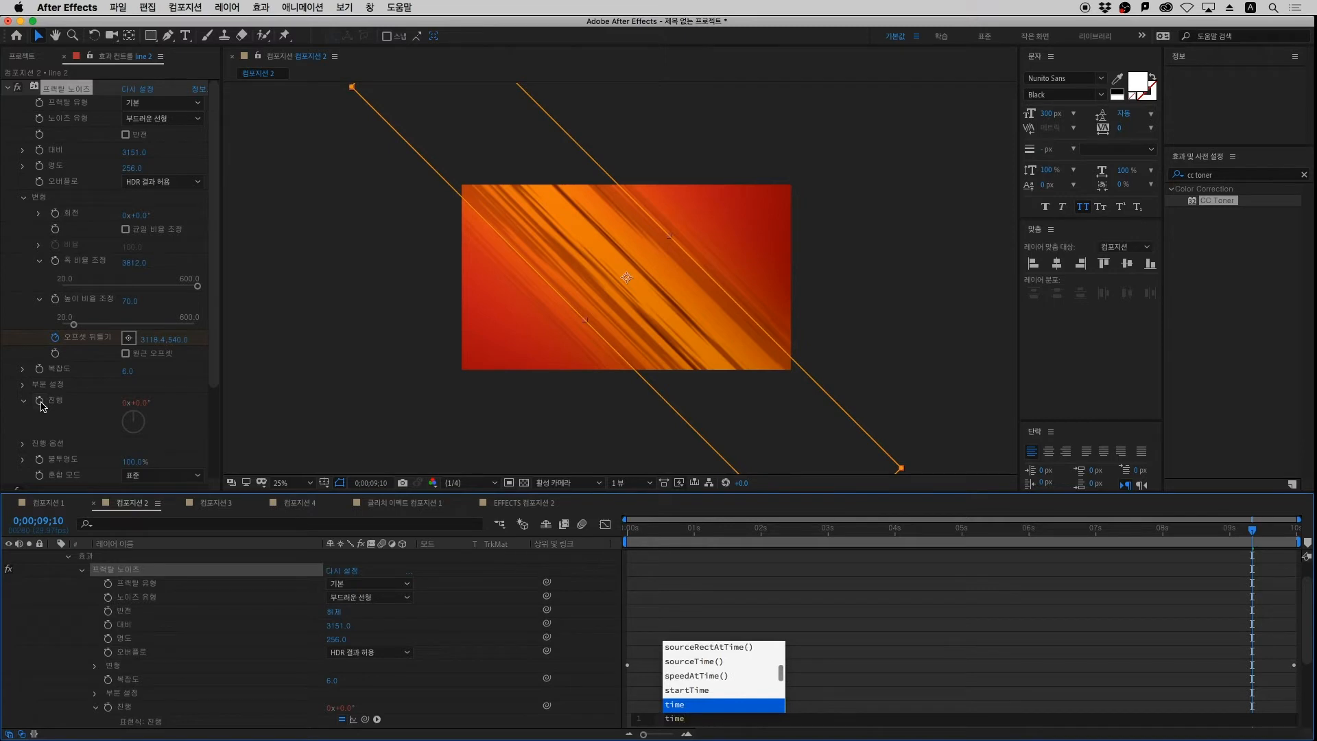
text(*)
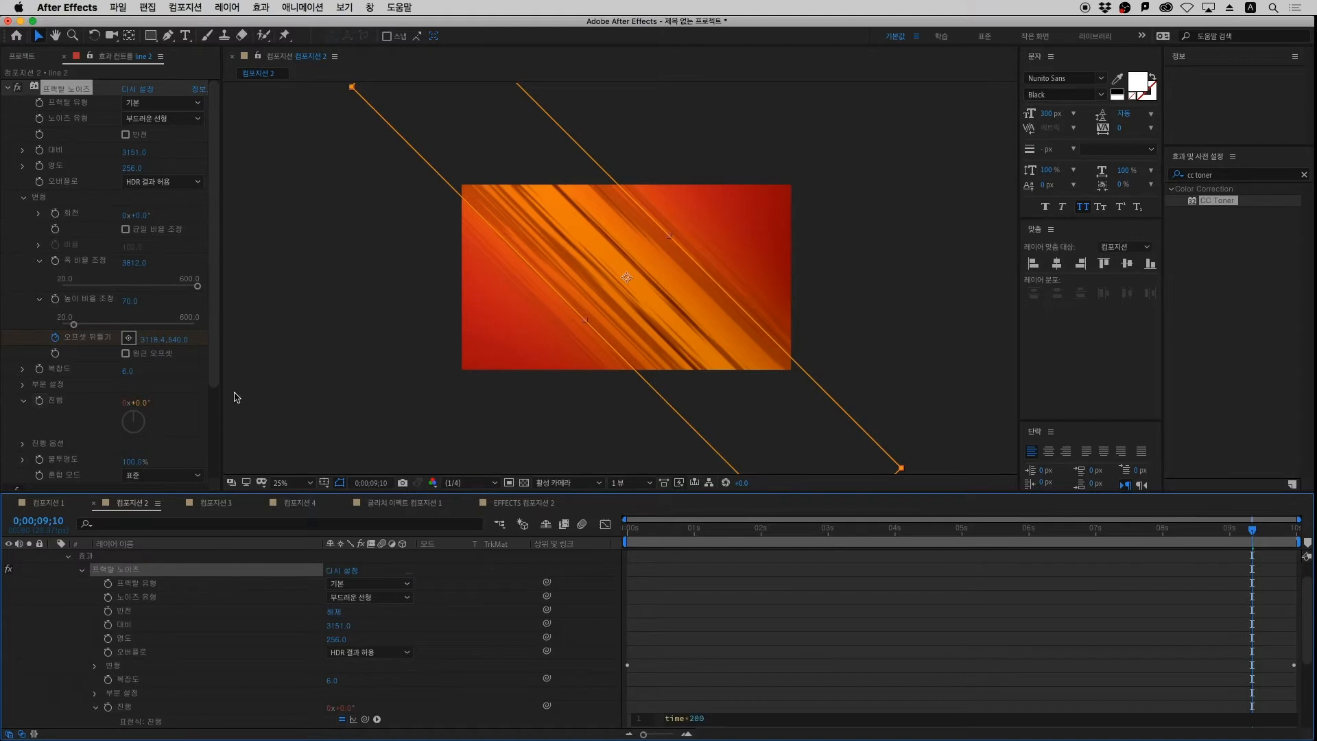
click(752, 614)
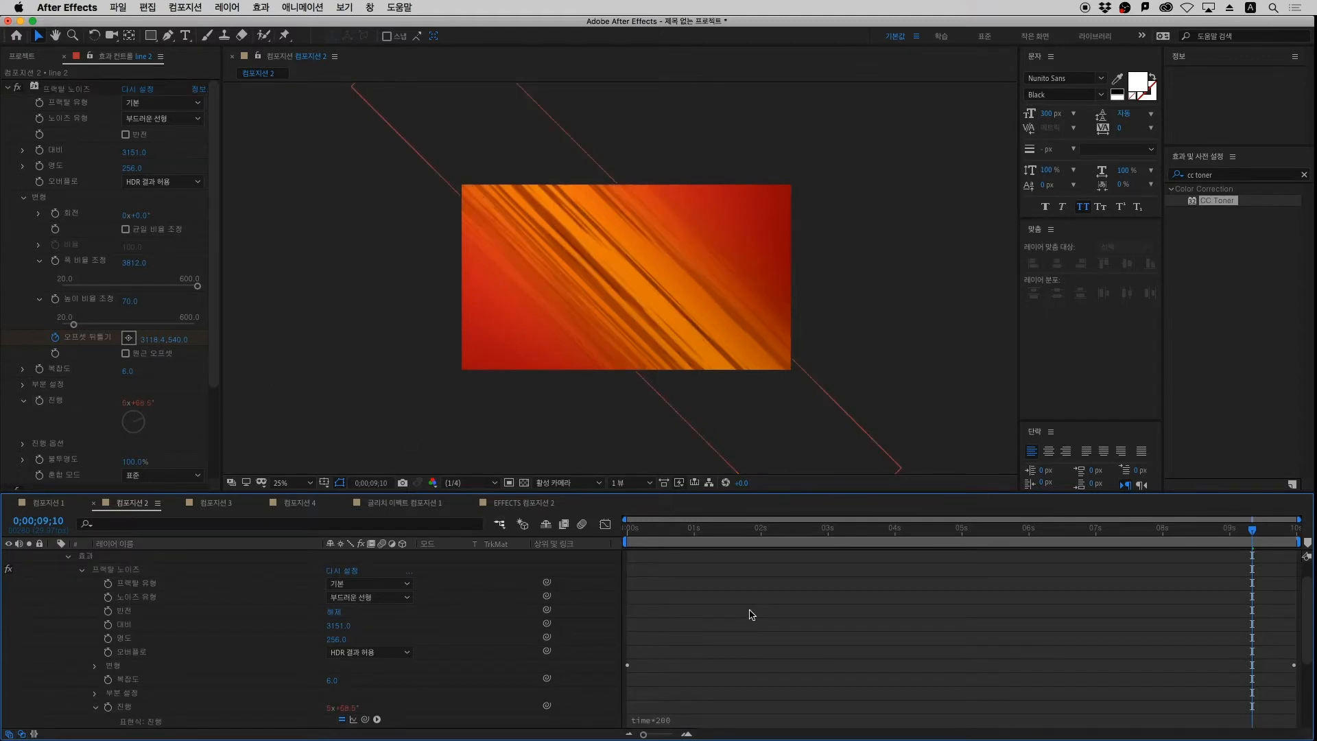
key(space)
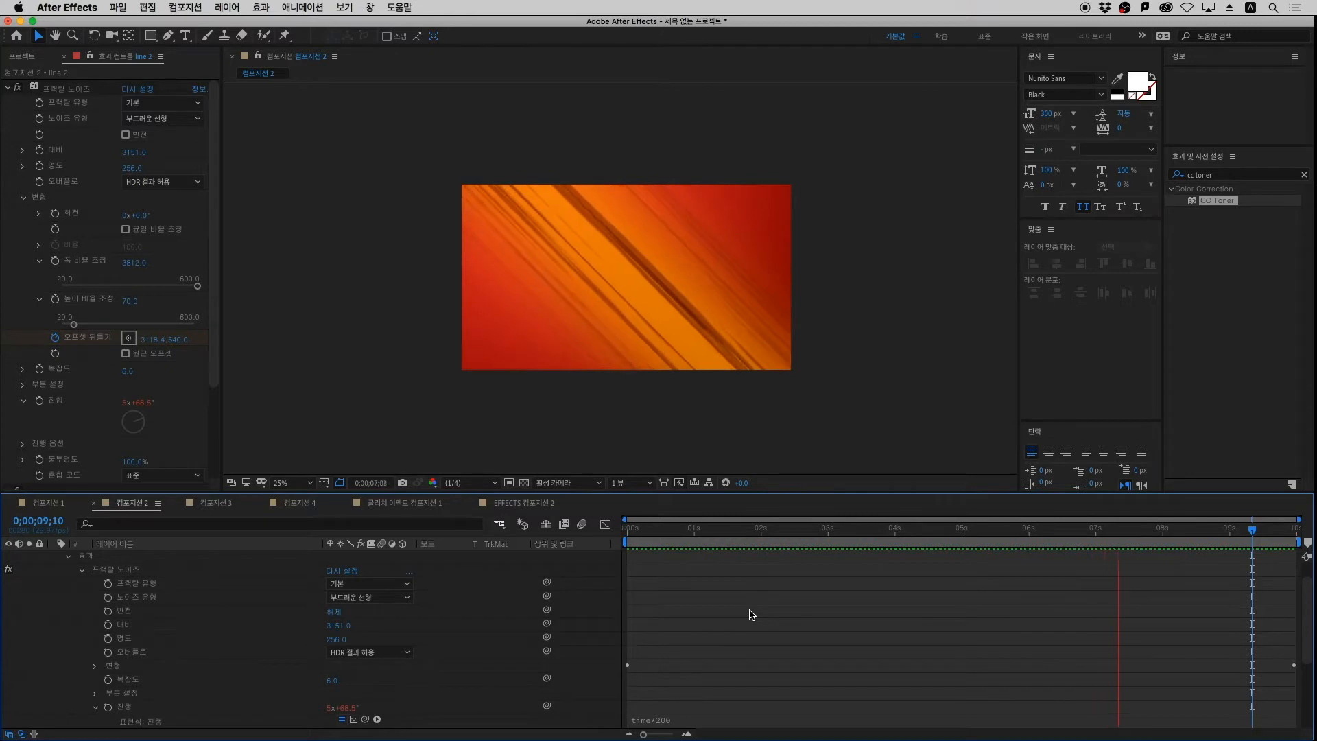
key(space)
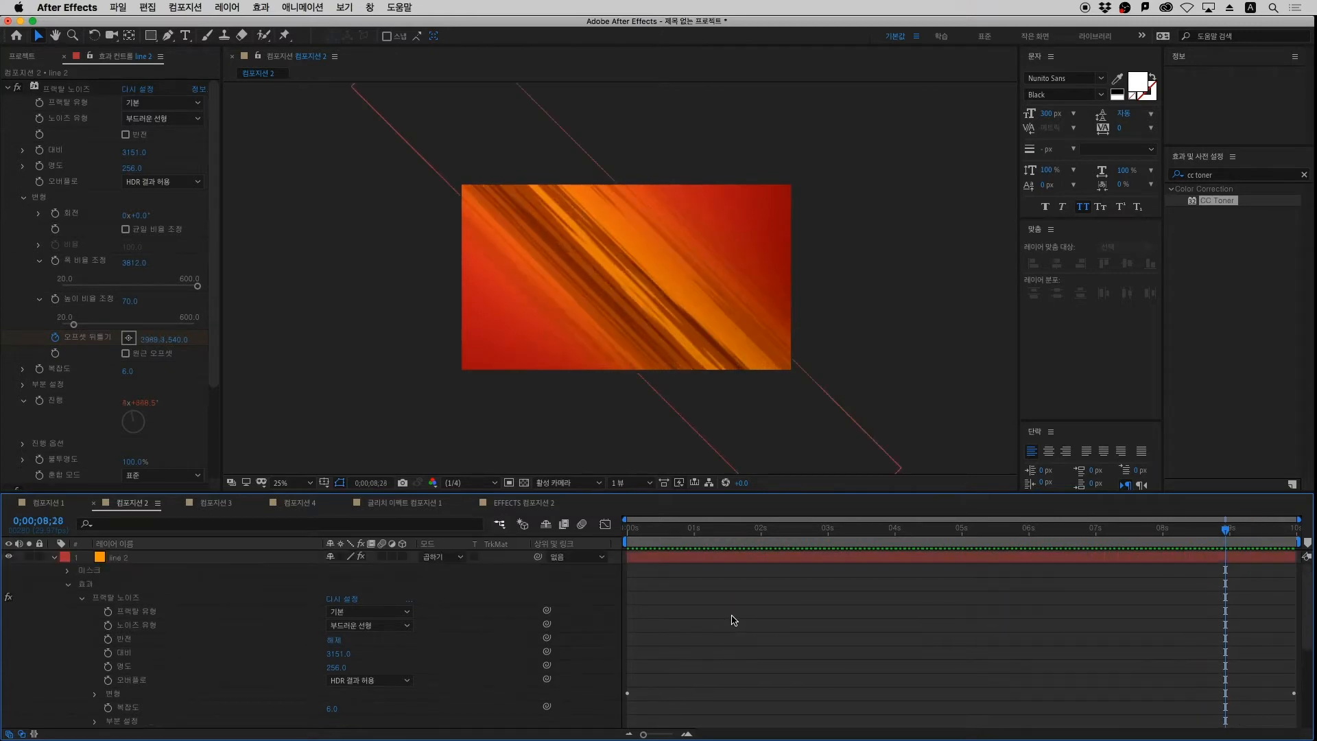
Collapse the line 2 layer's properties and duplicate the layer
click(54, 557)
click(137, 564)
key(ctrl+d)
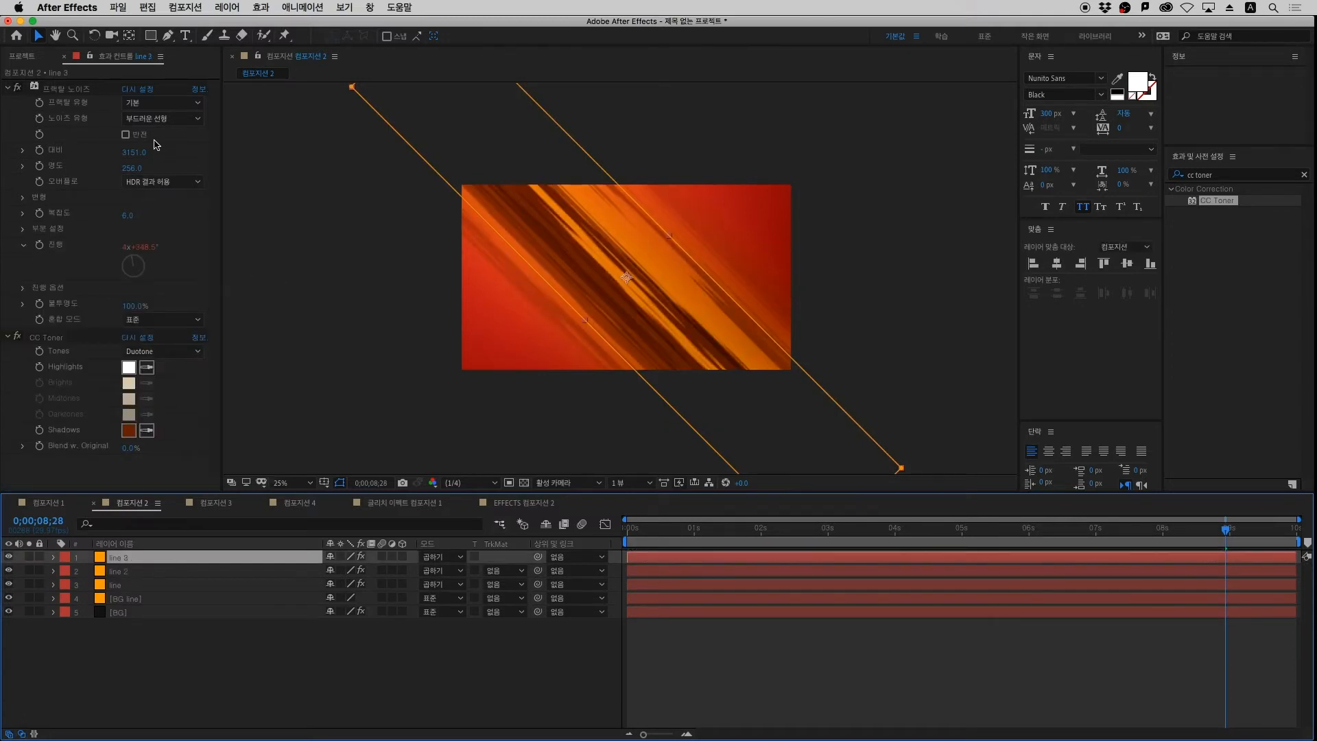
Set the newest line copy's Fractal Noise Contrast to about 2918 and Brightness to about 782
drag(134, 152, 381, 149)
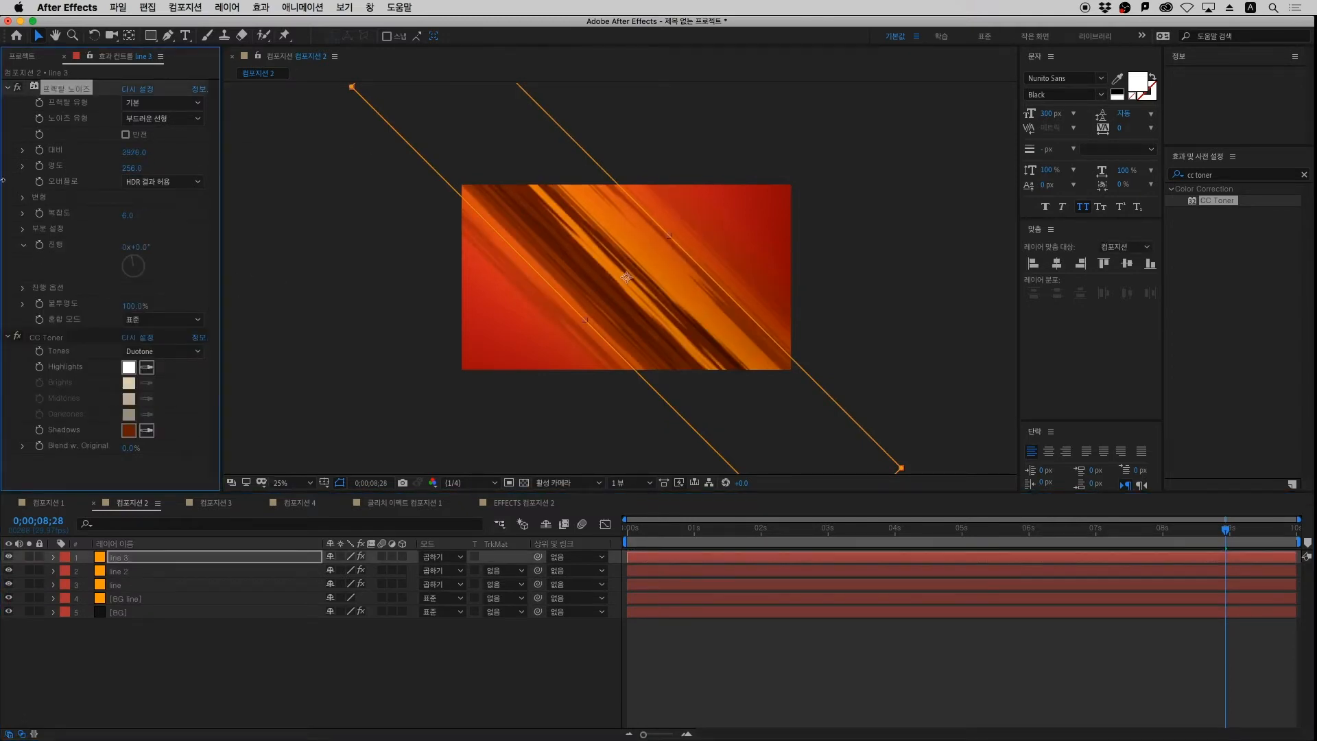
click(129, 177)
click(186, 169)
drag(133, 168, 208, 170)
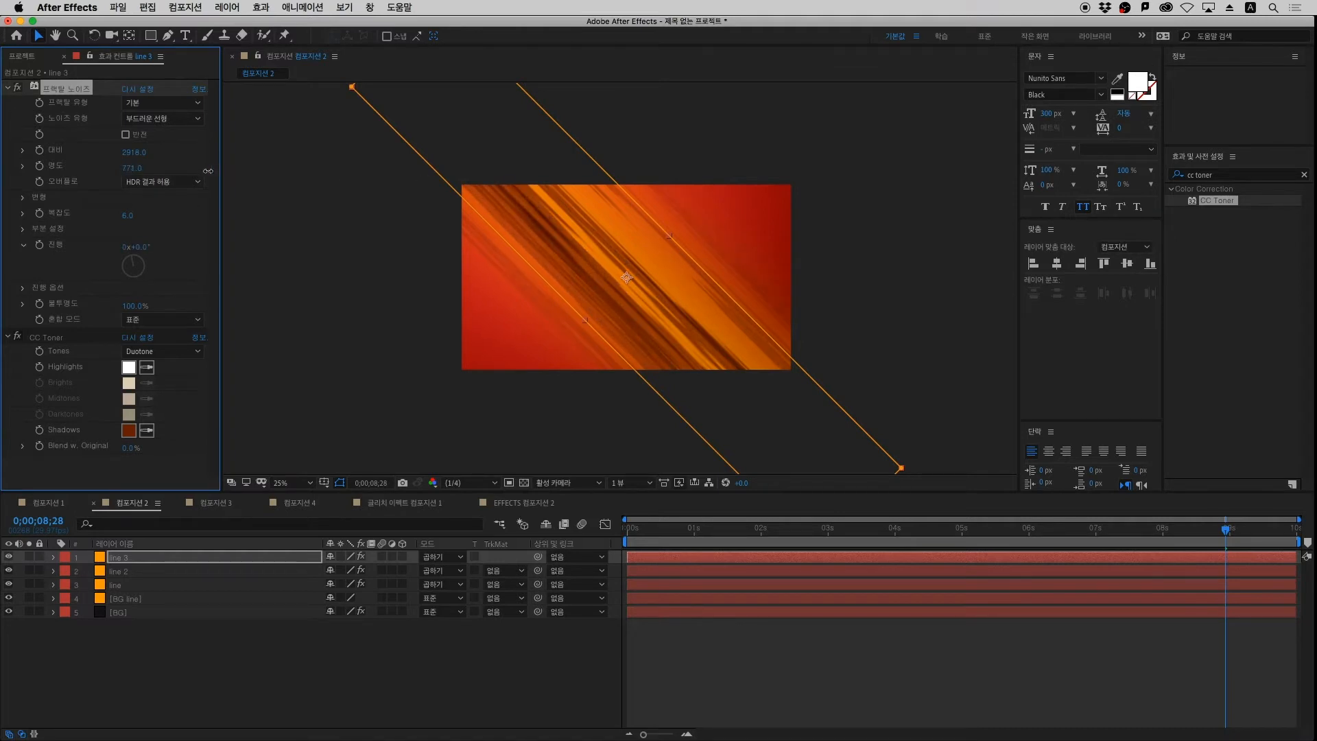
Set the line 3 layer's Fractal Noise Scale Width to about 3317 and its Scale Height to 20
click(23, 197)
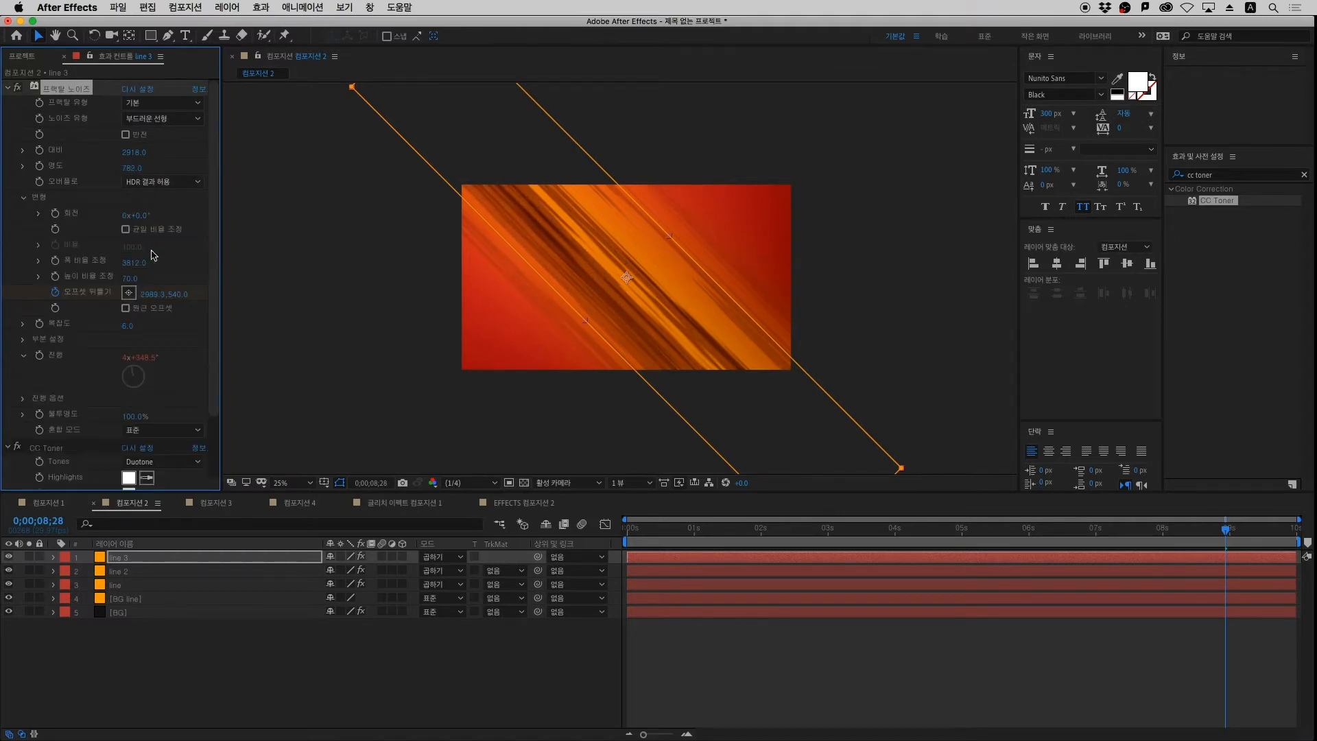
mouse_move(138, 265)
mouse_down()
mouse_move(3, 275)
mouse_move(18, 288)
mouse_up()
drag(139, 264, 110, 309)
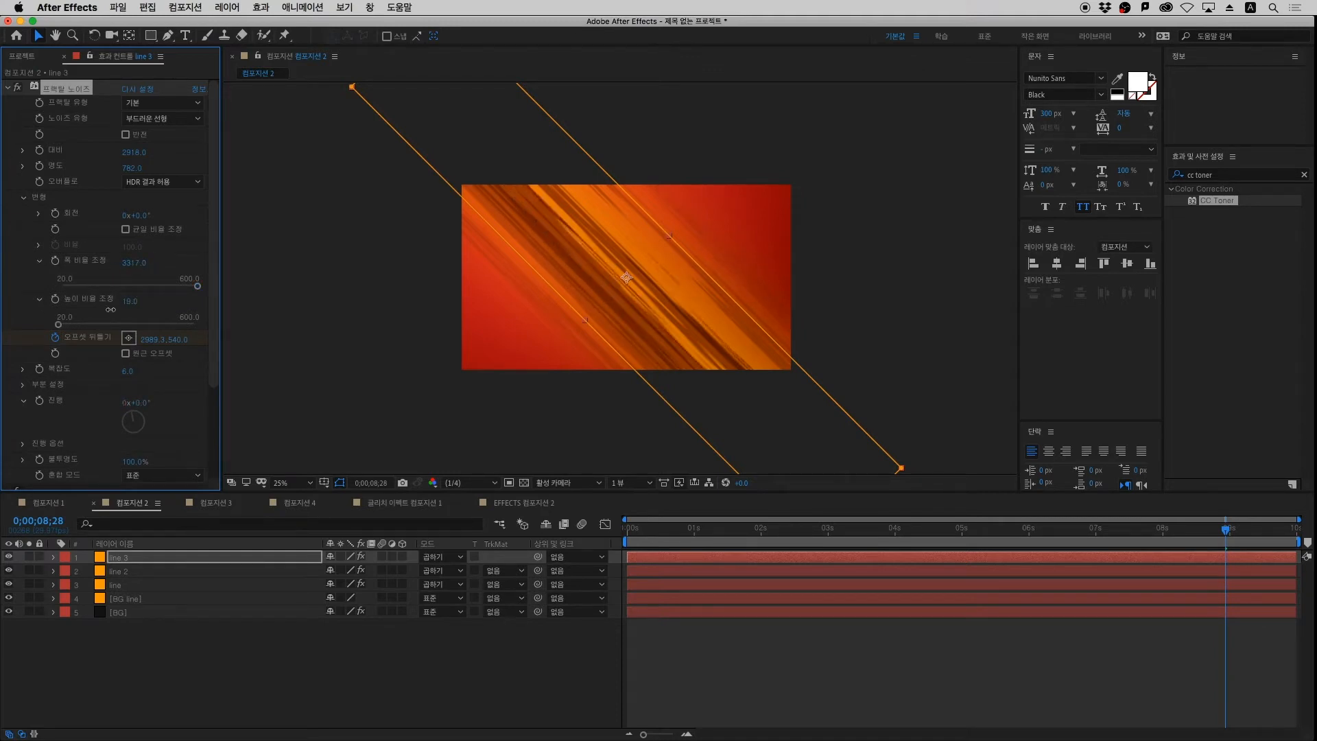
click(128, 301)
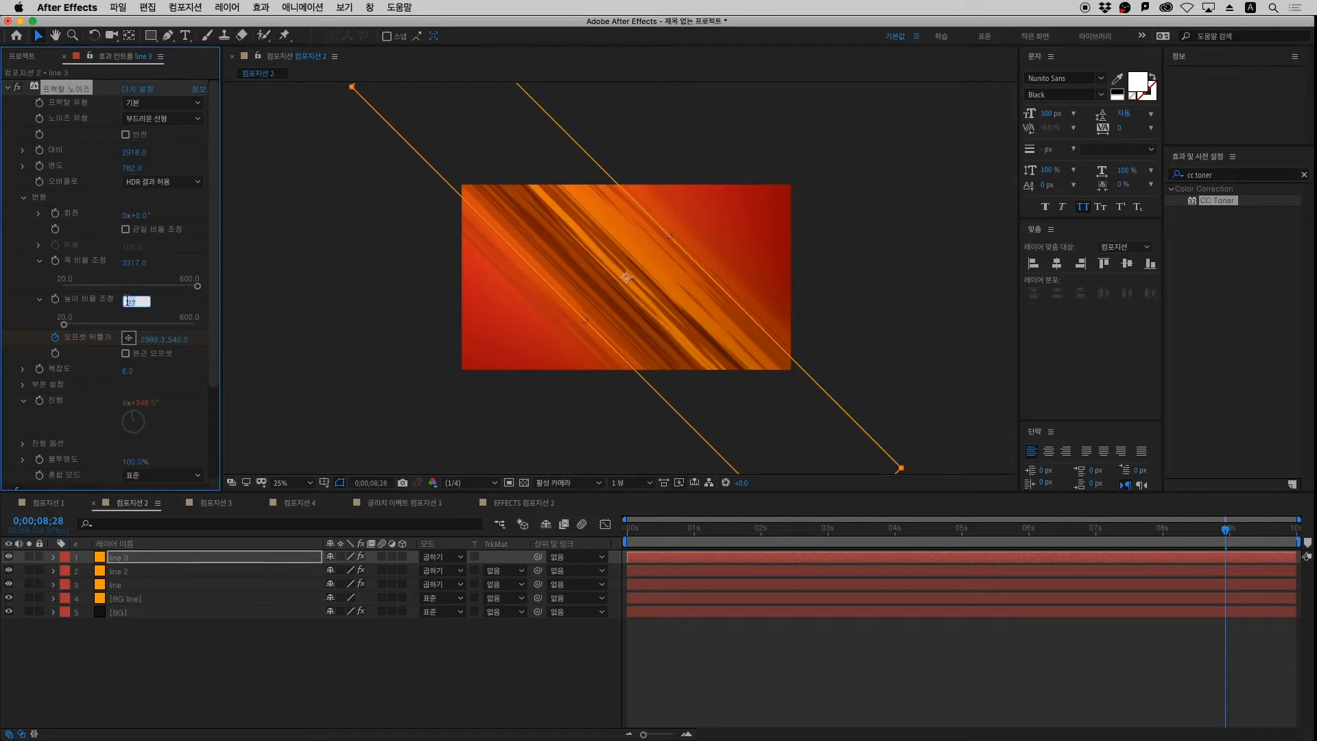
key(Return)
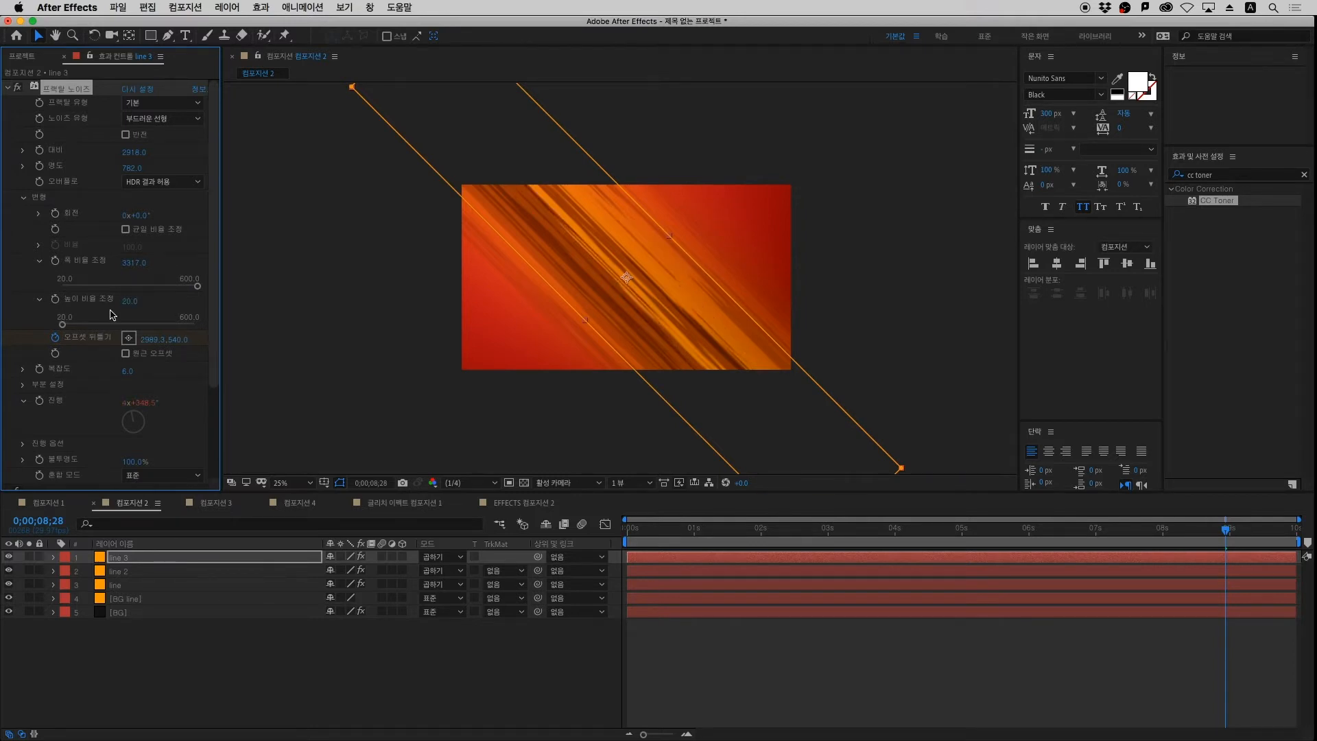
Preview the combined streak animation and scrub through the timeline to inspect the three line layers at different times
click(775, 669)
key(space)
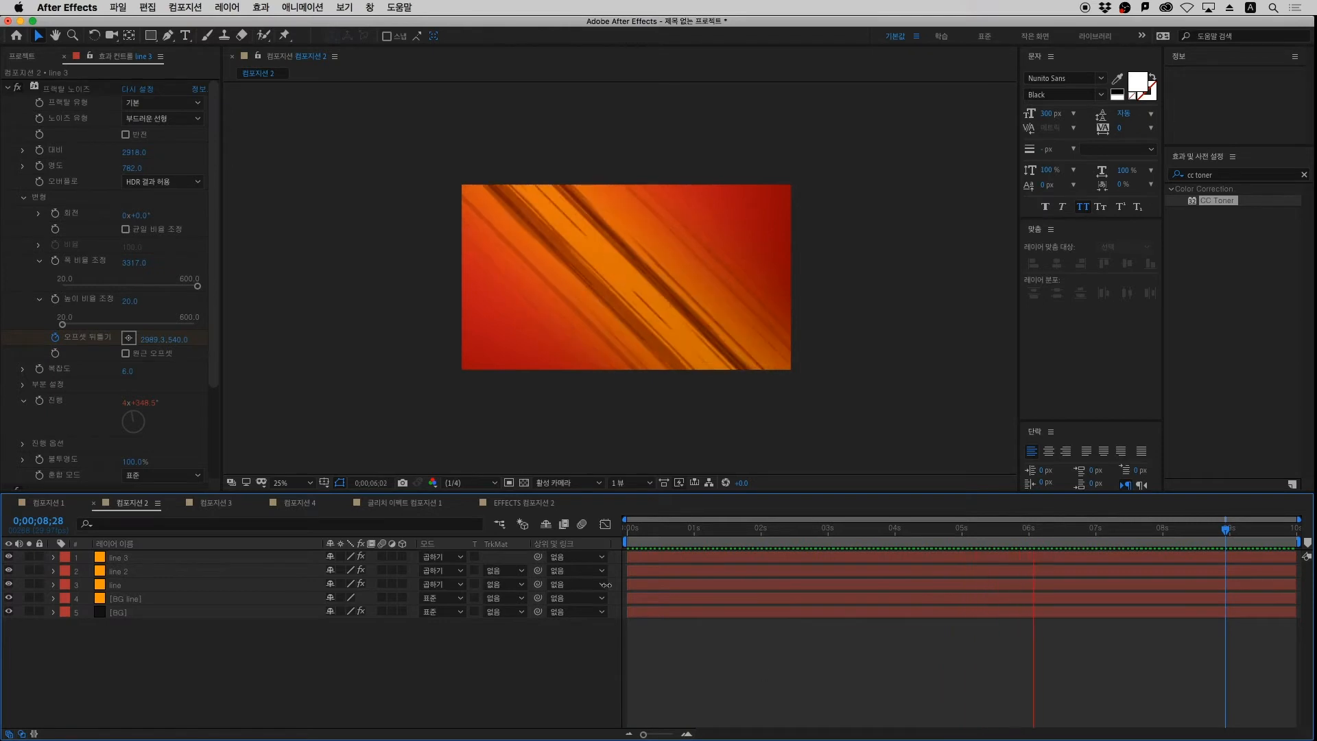
key(space)
scroll(589, 409, up, 2)
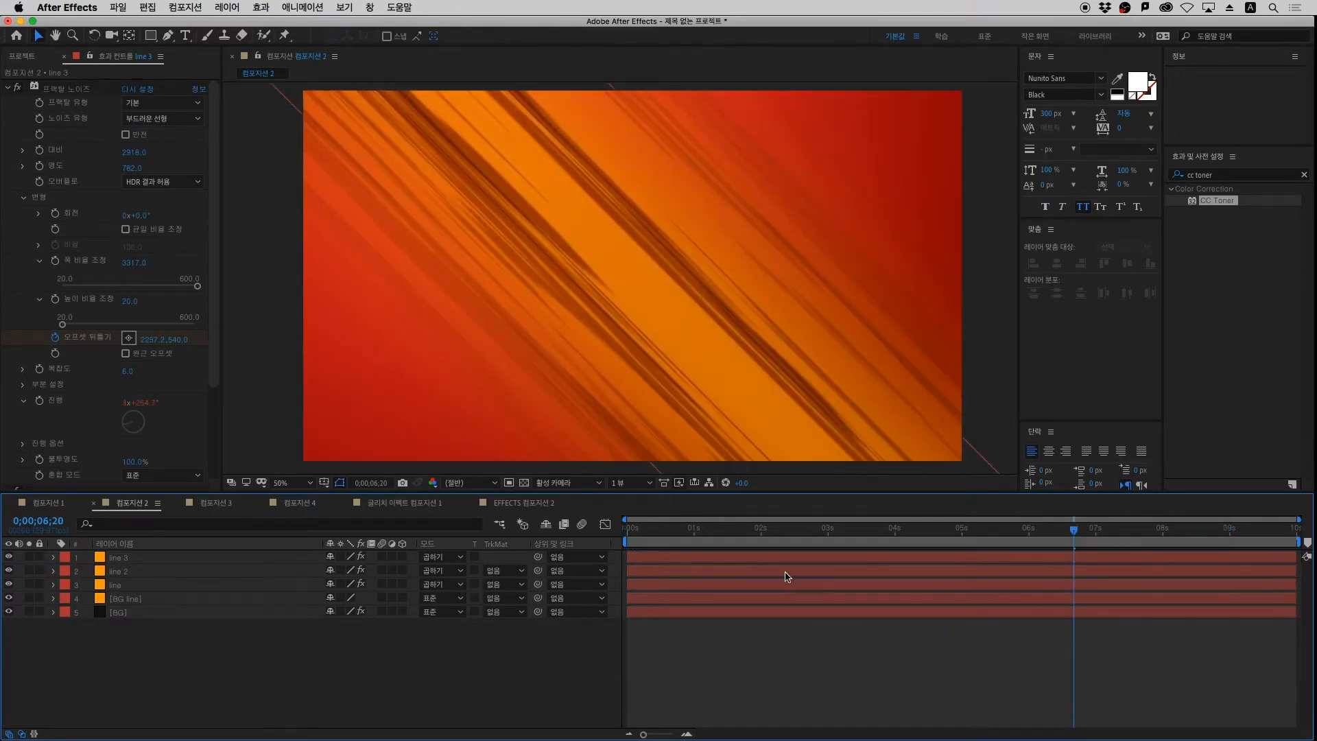
drag(651, 527, 801, 552)
key(space)
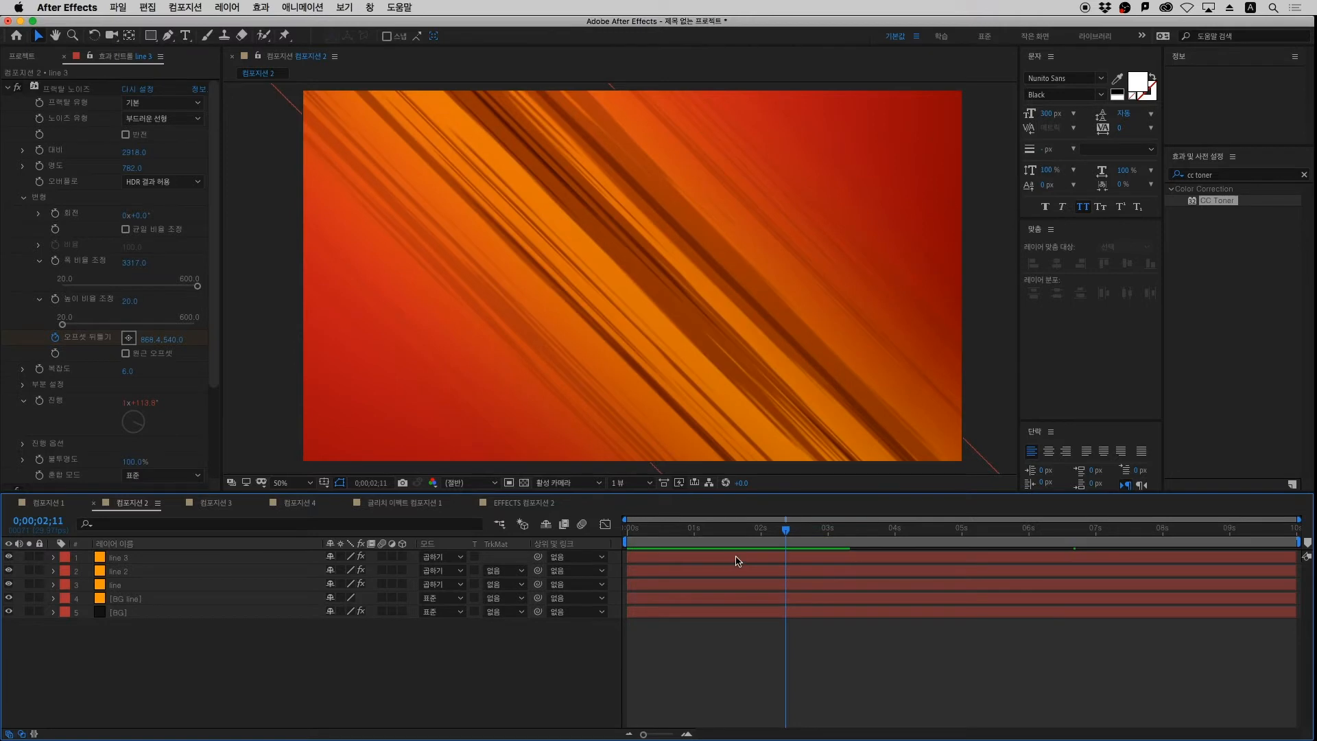
drag(738, 542, 1209, 532)
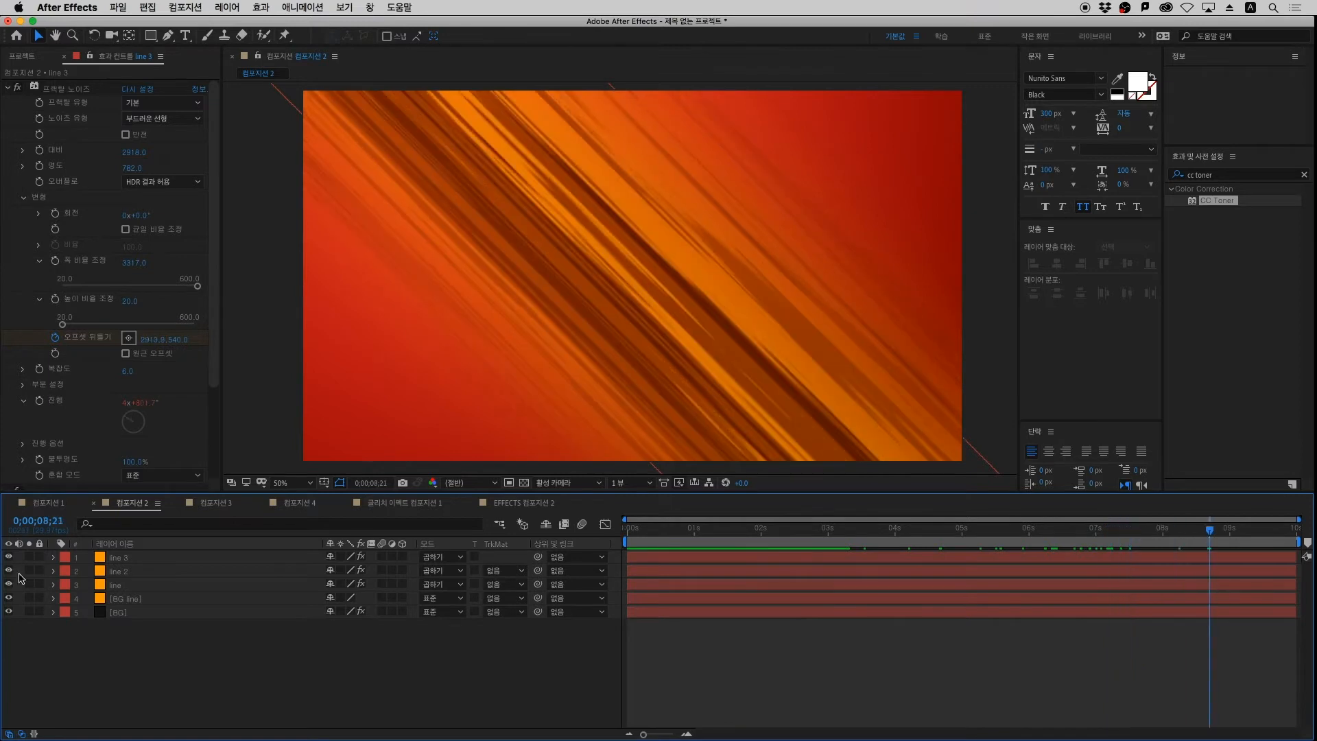
Duplicate the original line layer, move the copy to the top of the layer stack, and rename it "line 하이라이트"
click(137, 589)
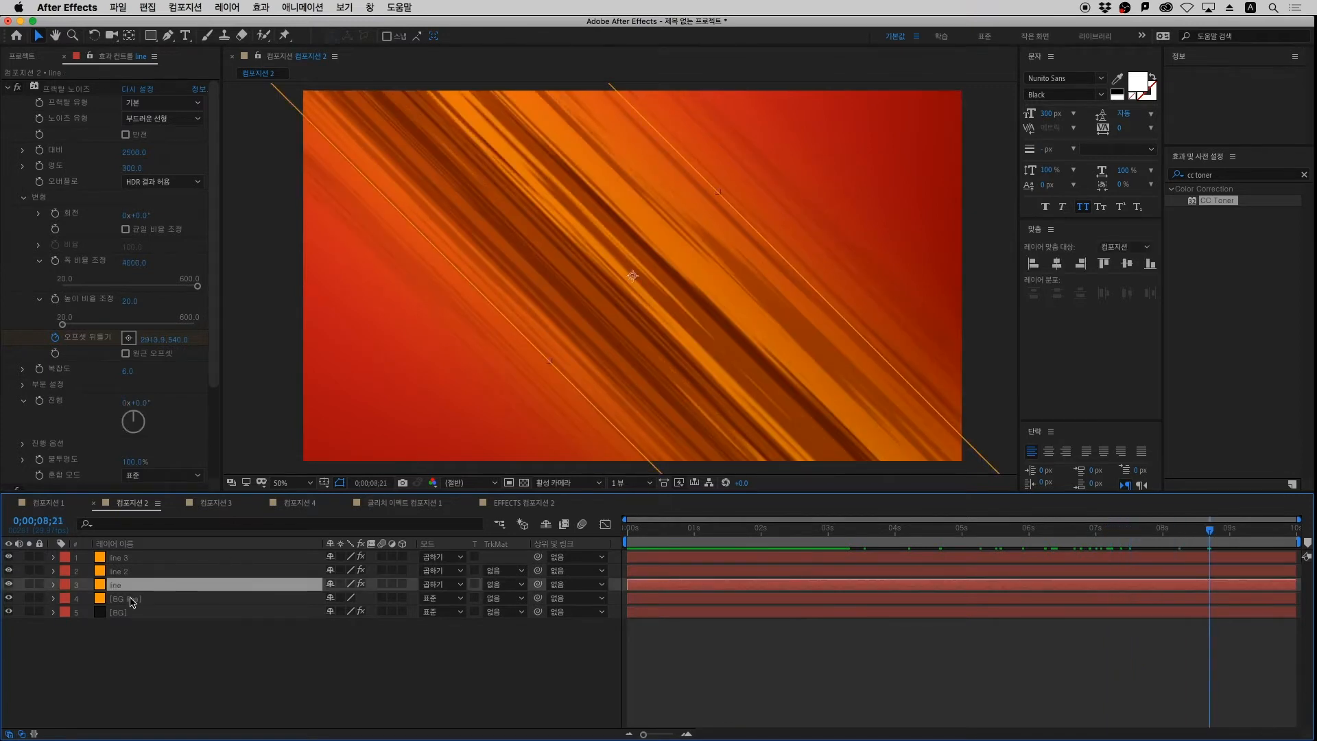
key(super+d)
drag(123, 588, 140, 558)
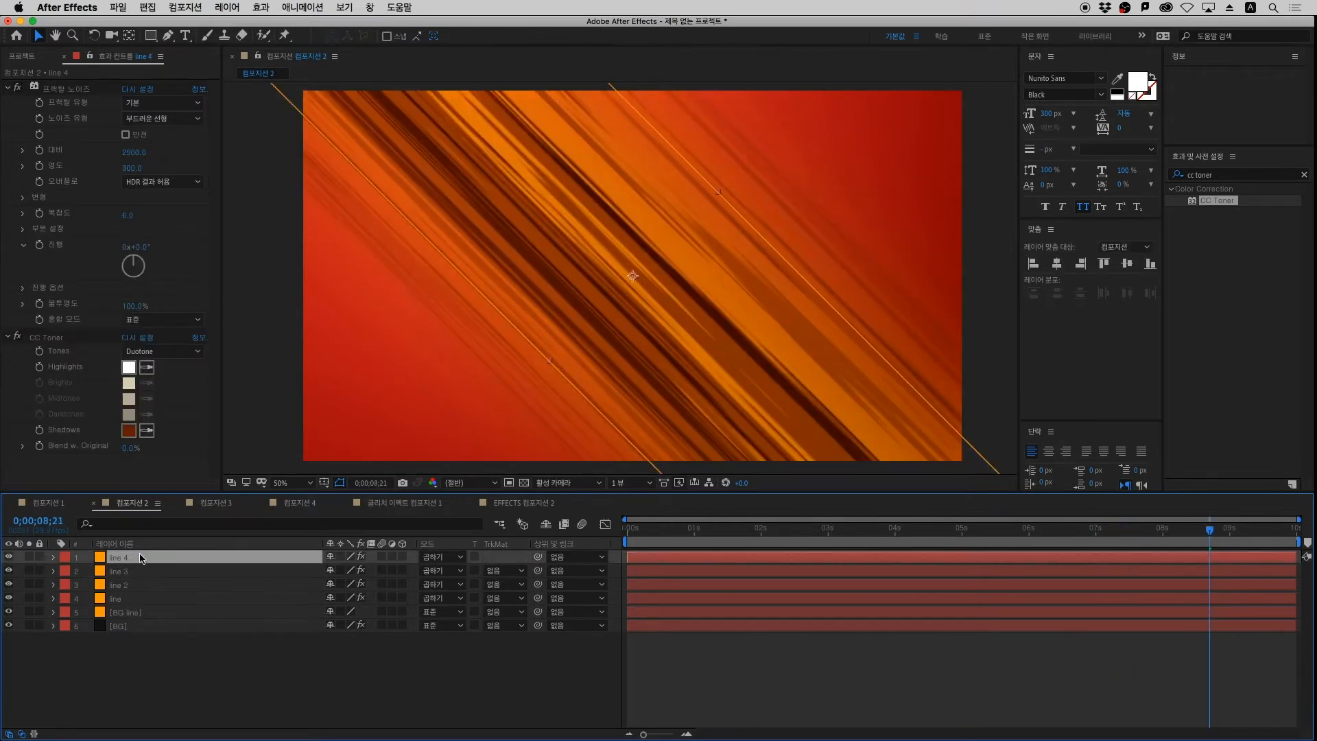
key(Return)
text(line 하이라이)
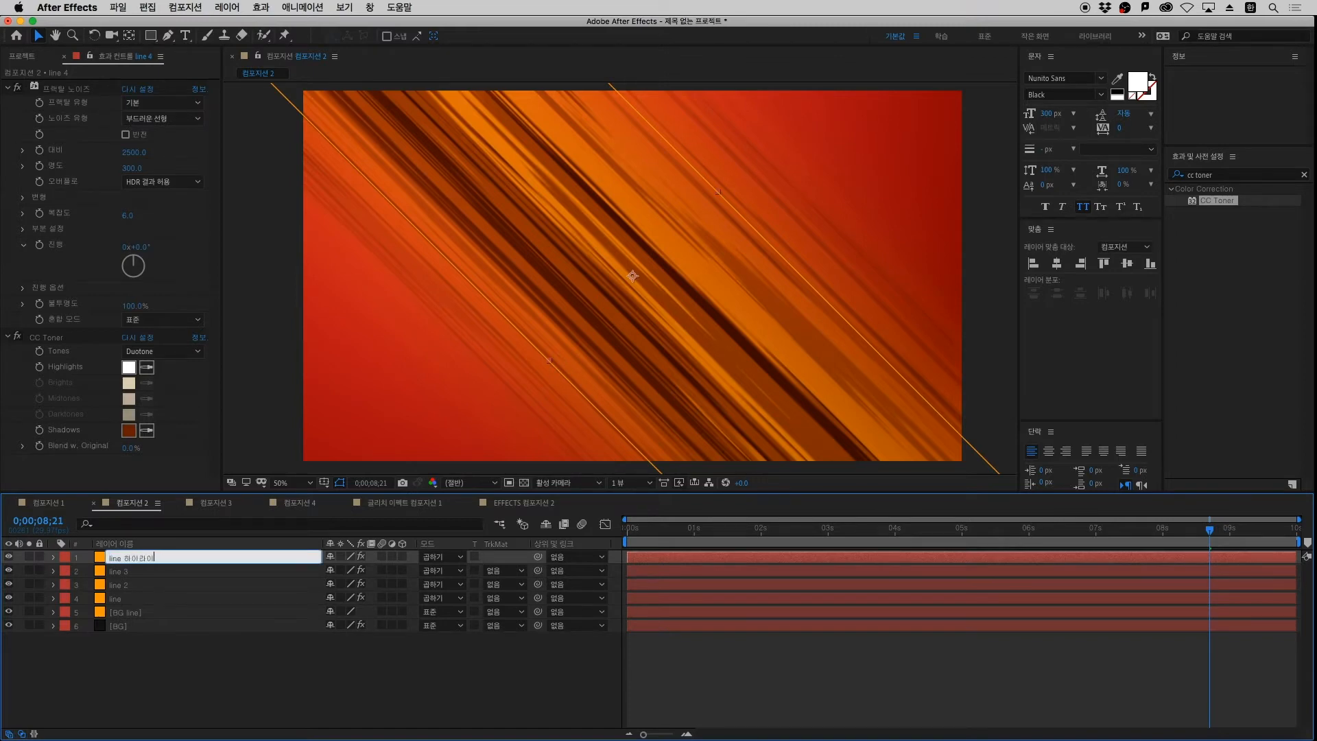
text(트)
key(Return)
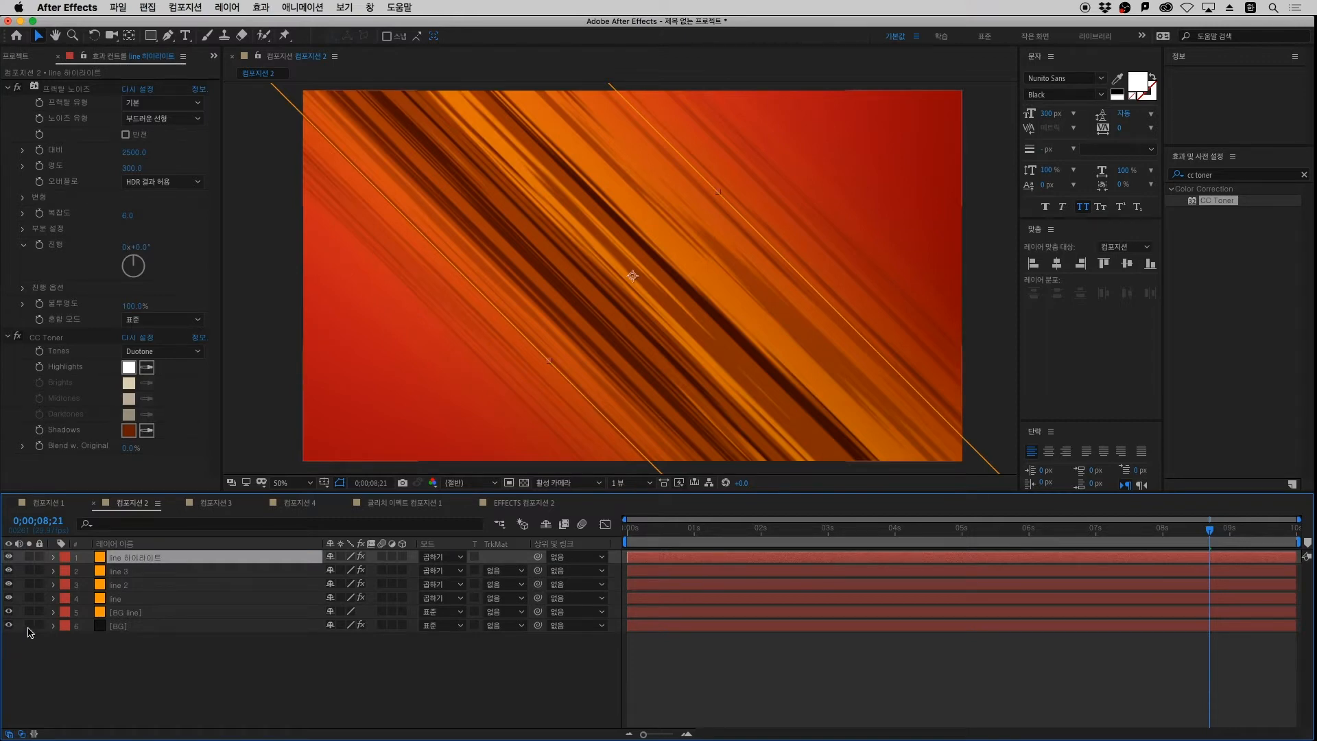
Set the line 하이라이트 layer's blending mode to Screen and its CC Toner Highlights color to near-black 060606
click(445, 556)
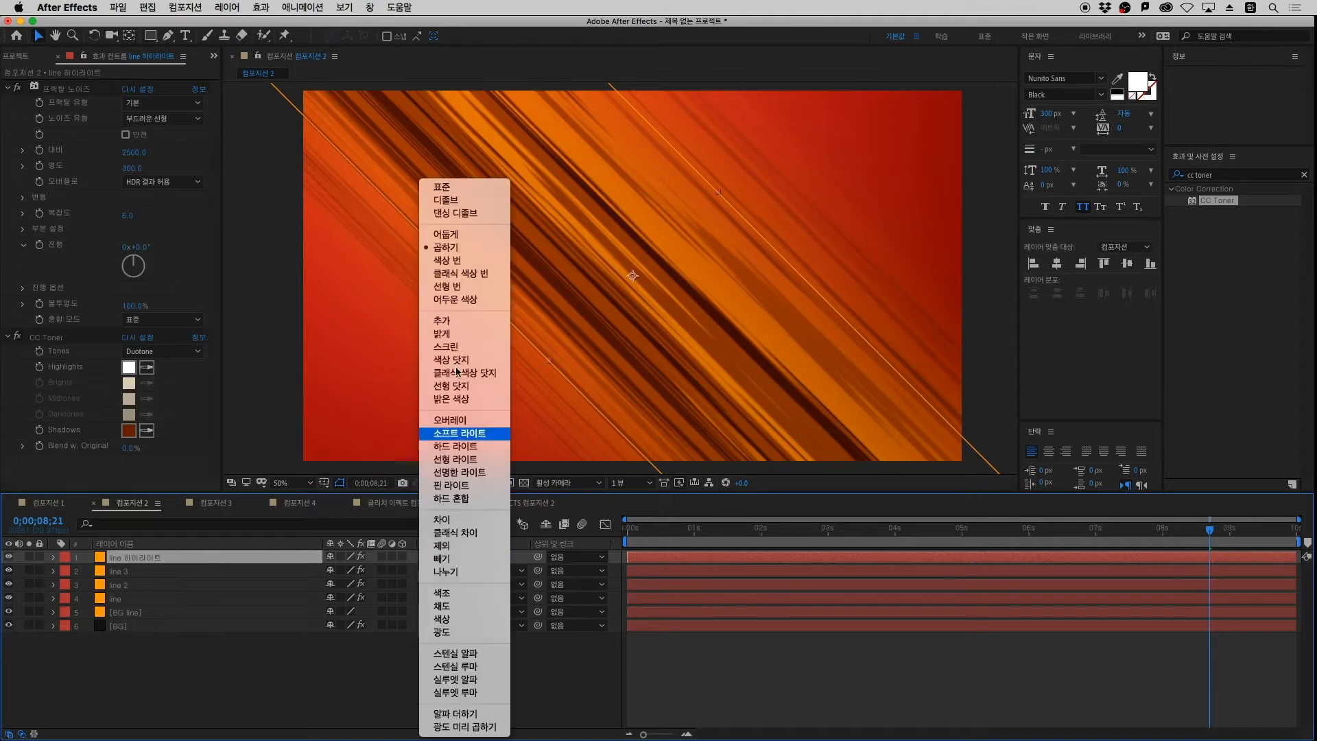
click(453, 347)
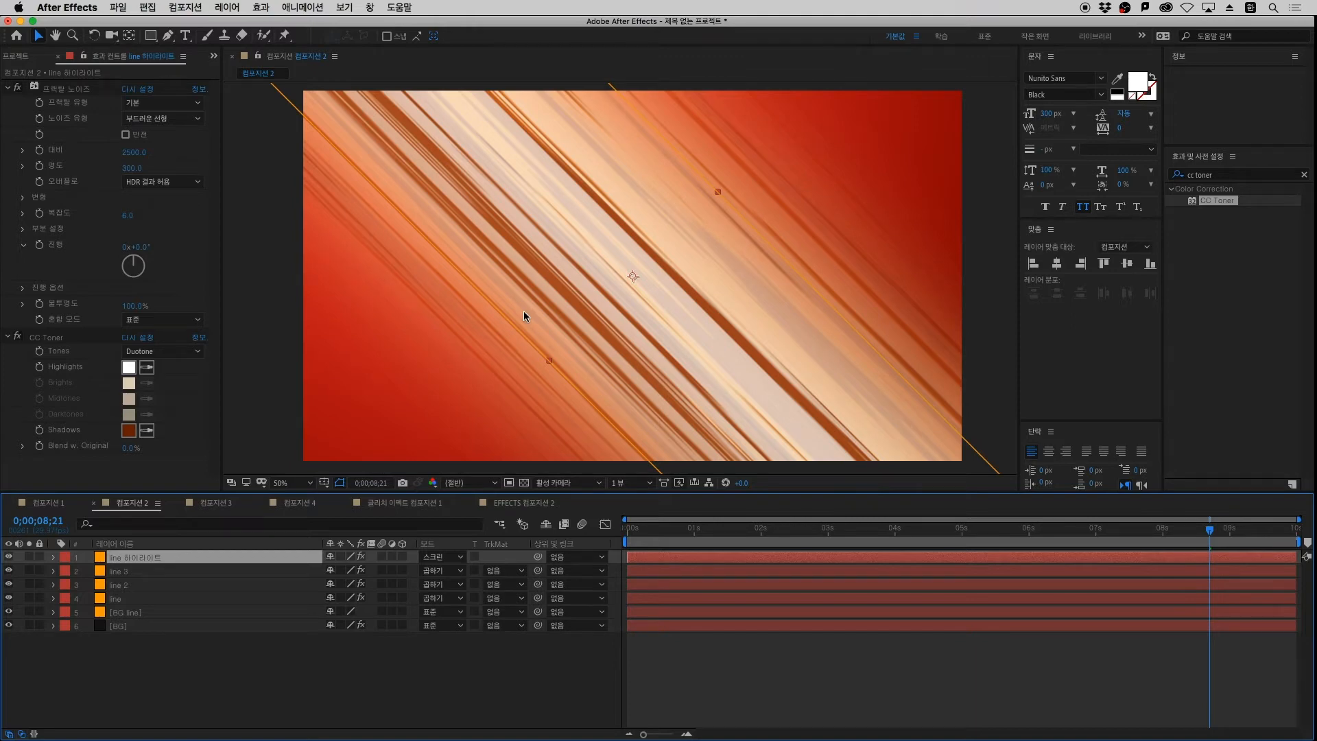
click(129, 367)
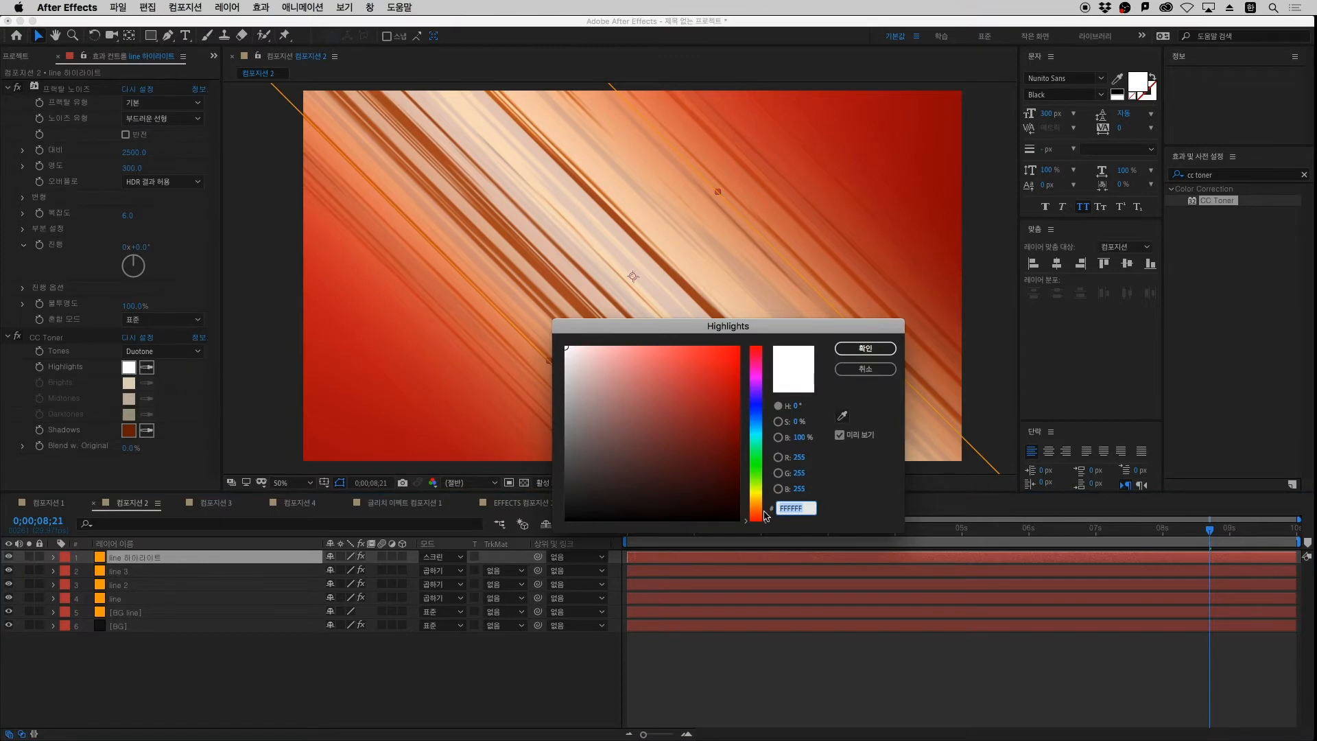
drag(576, 482, 550, 519)
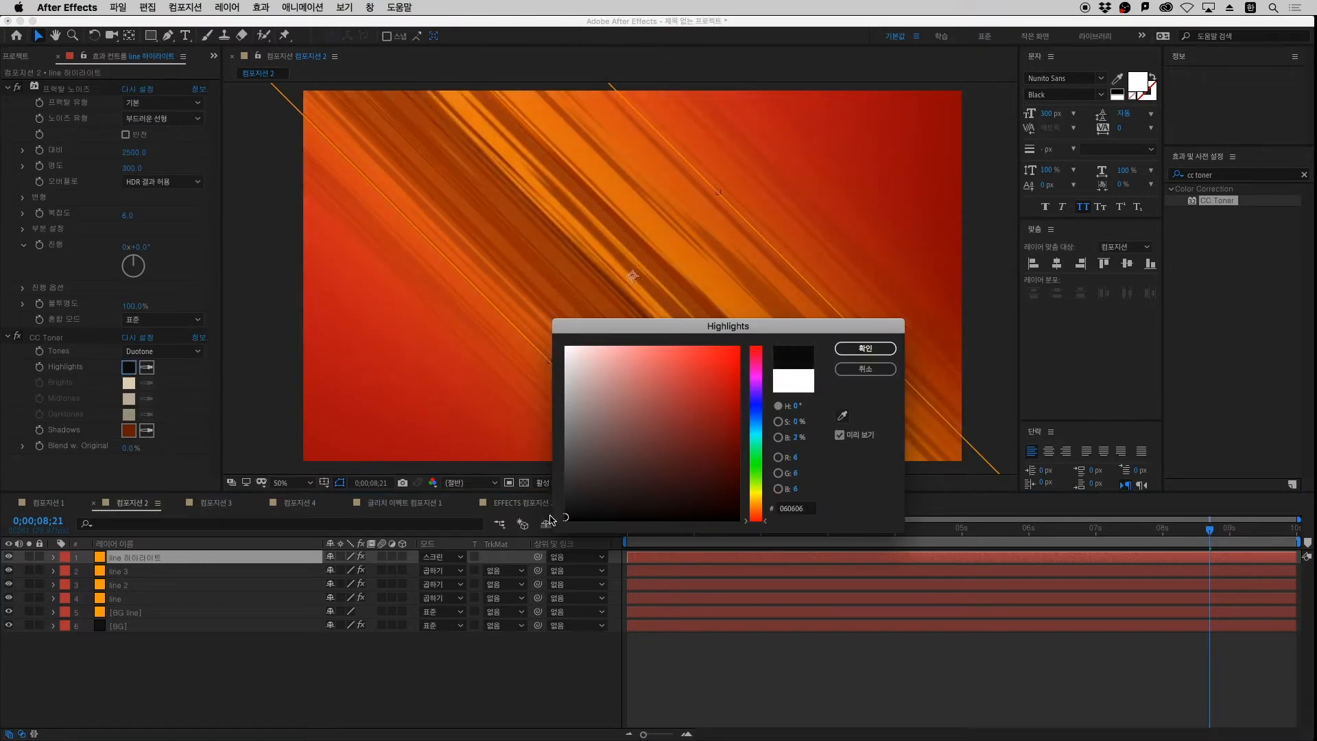
key(Return)
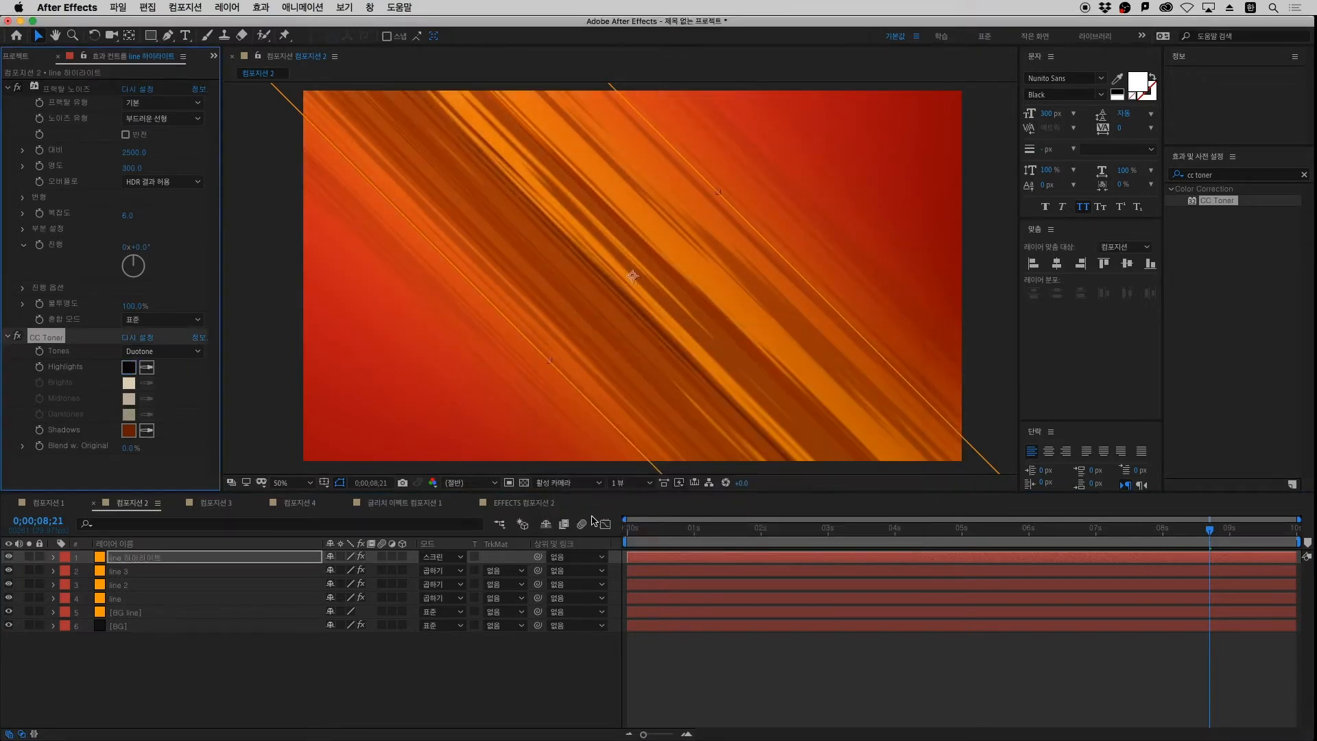
Set the CC Toner Shadows color of the line 하이라이트 layer to bright orange FF9C00
click(130, 432)
click(739, 348)
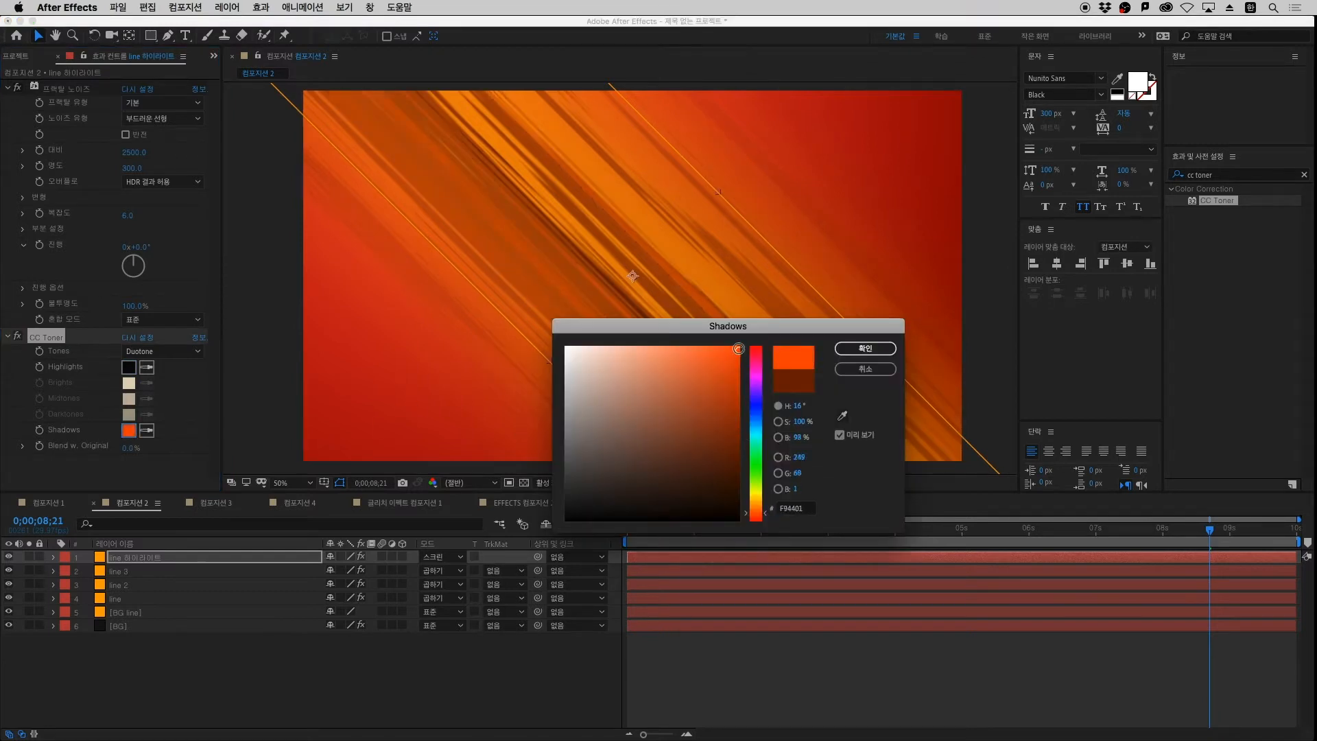
drag(763, 515, 763, 507)
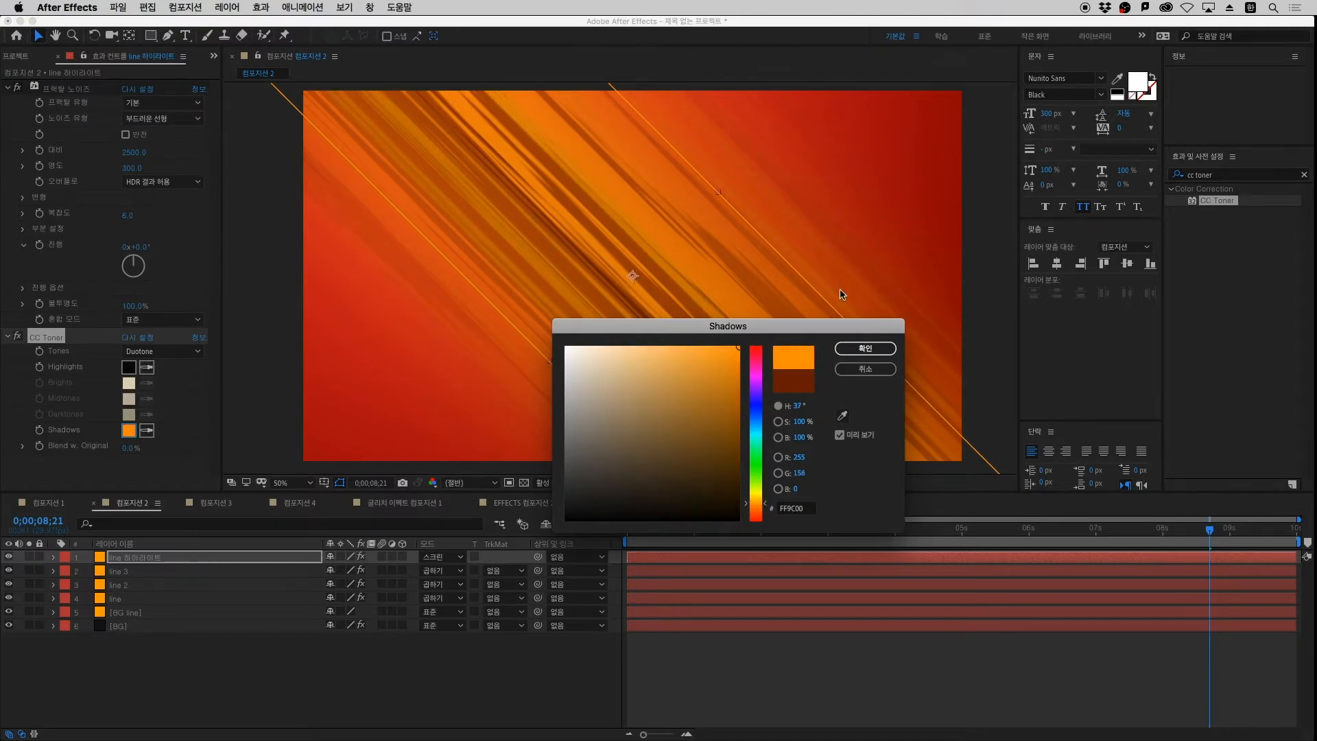
click(842, 347)
click(174, 659)
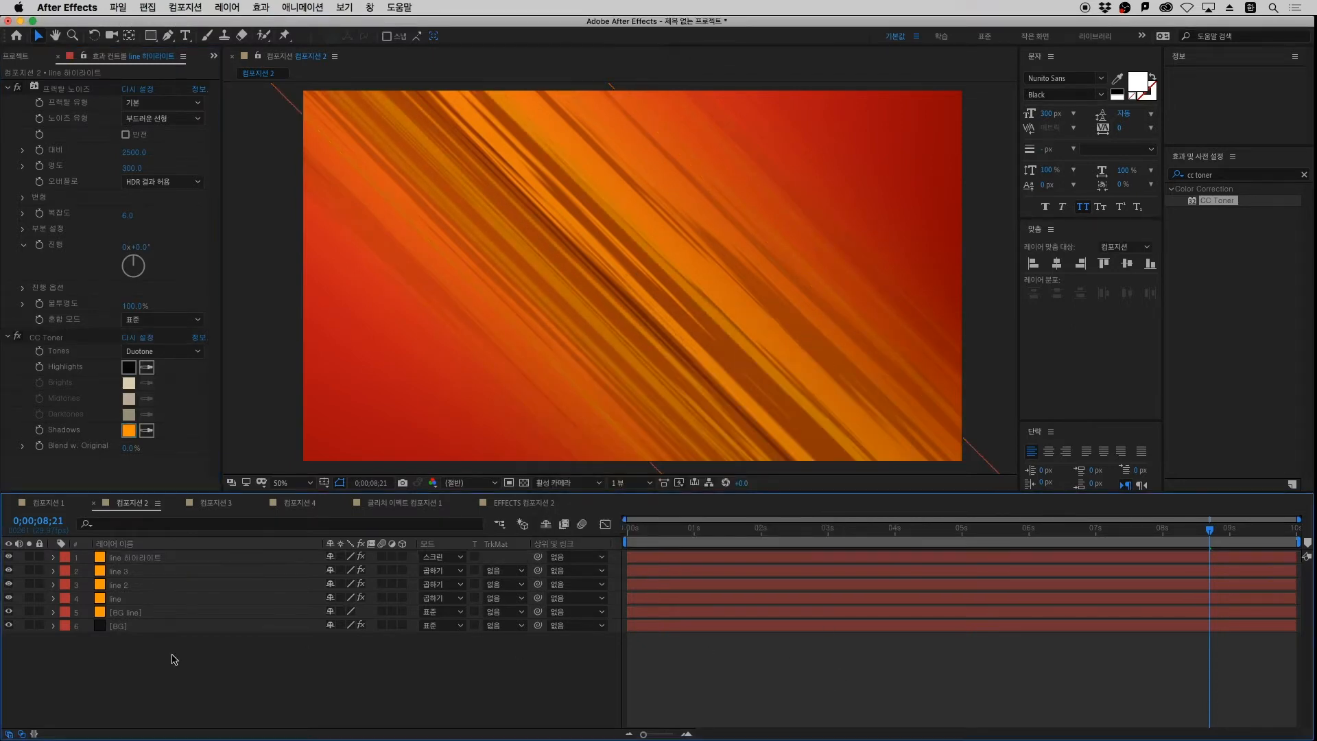
Toggle the line 하이라이트 layer's visibility repeatedly to compare the streaks with and without the highlight
click(9, 557)
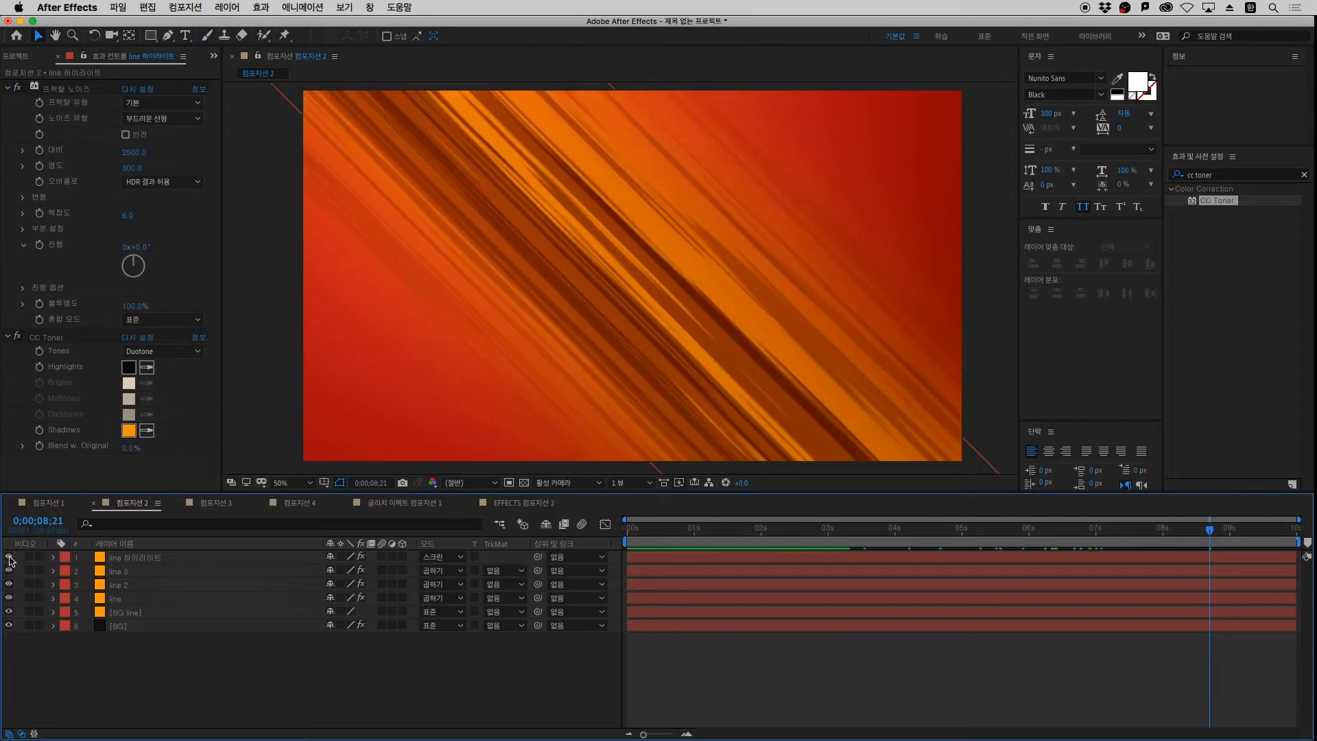
click(9, 556)
click(9, 556)
click(9, 557)
click(9, 556)
click(9, 557)
click(9, 557)
click(9, 557)
click(9, 557)
click(9, 557)
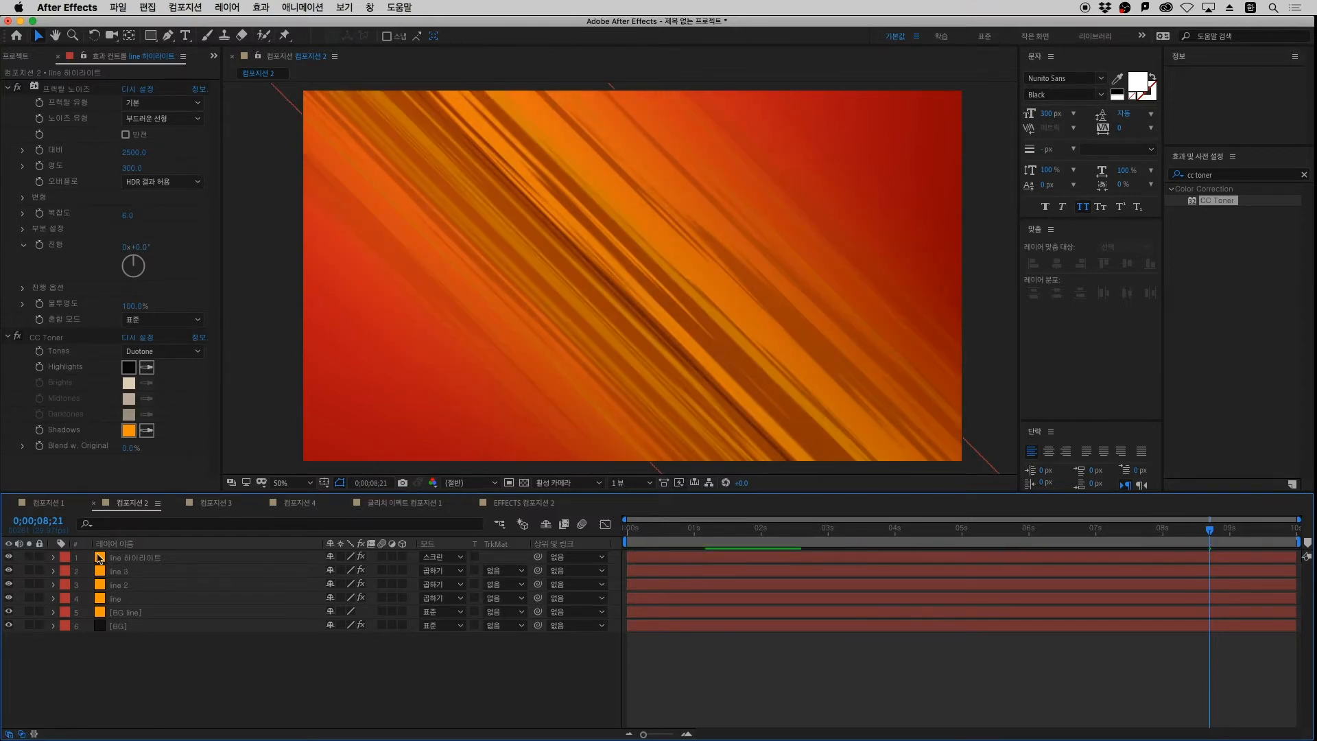
Set the line 하이라이트 layer's Fractal Noise Contrast to about 2568 and Brightness to about 38
click(155, 559)
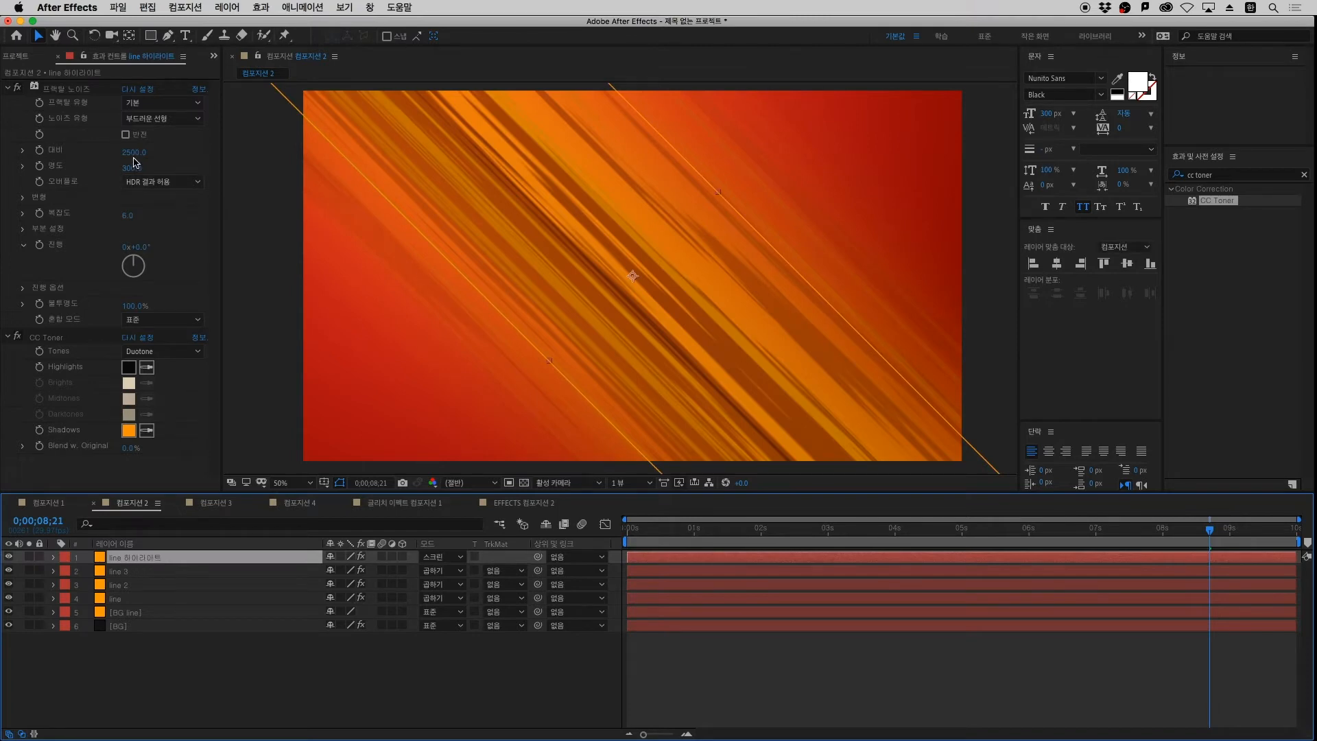
mouse_move(134, 153)
mouse_down()
mouse_move(173, 155)
mouse_move(39, 180)
mouse_move(51, 183)
mouse_move(29, 185)
mouse_move(71, 187)
mouse_move(26, 197)
mouse_up()
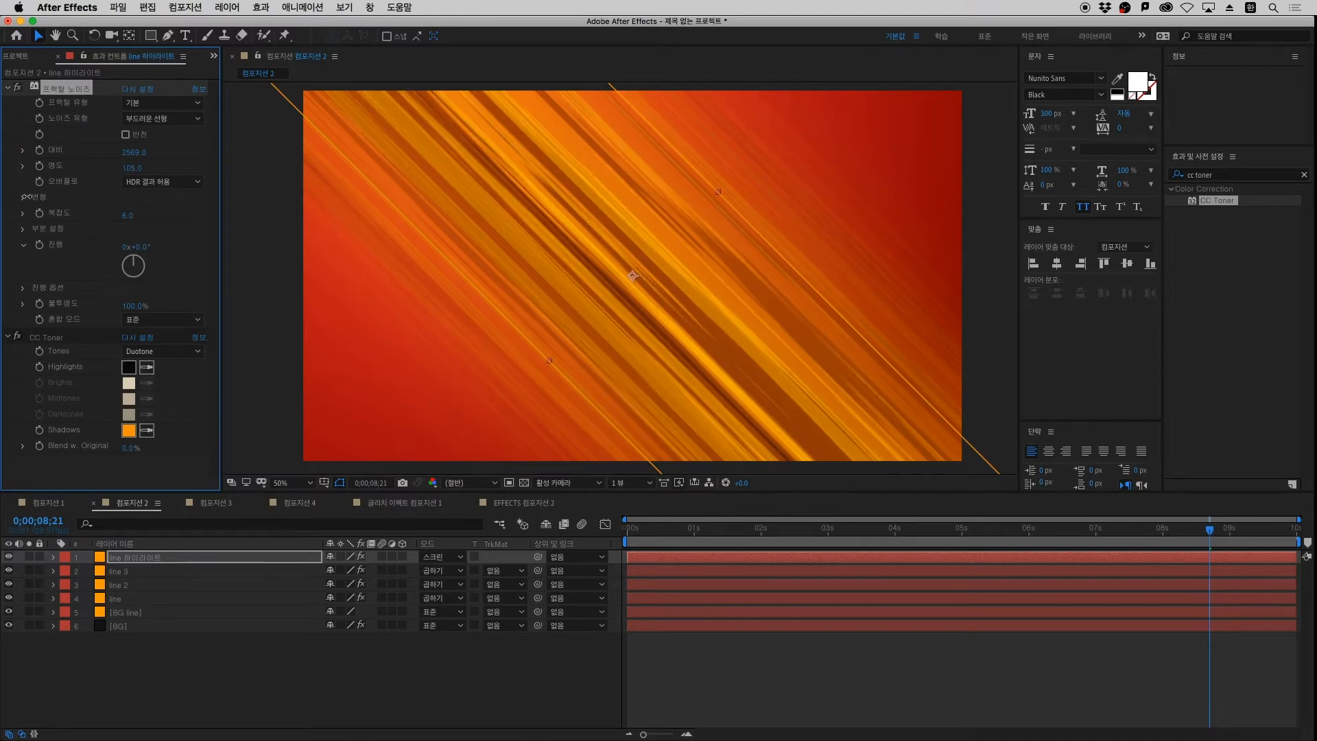
key(comma)
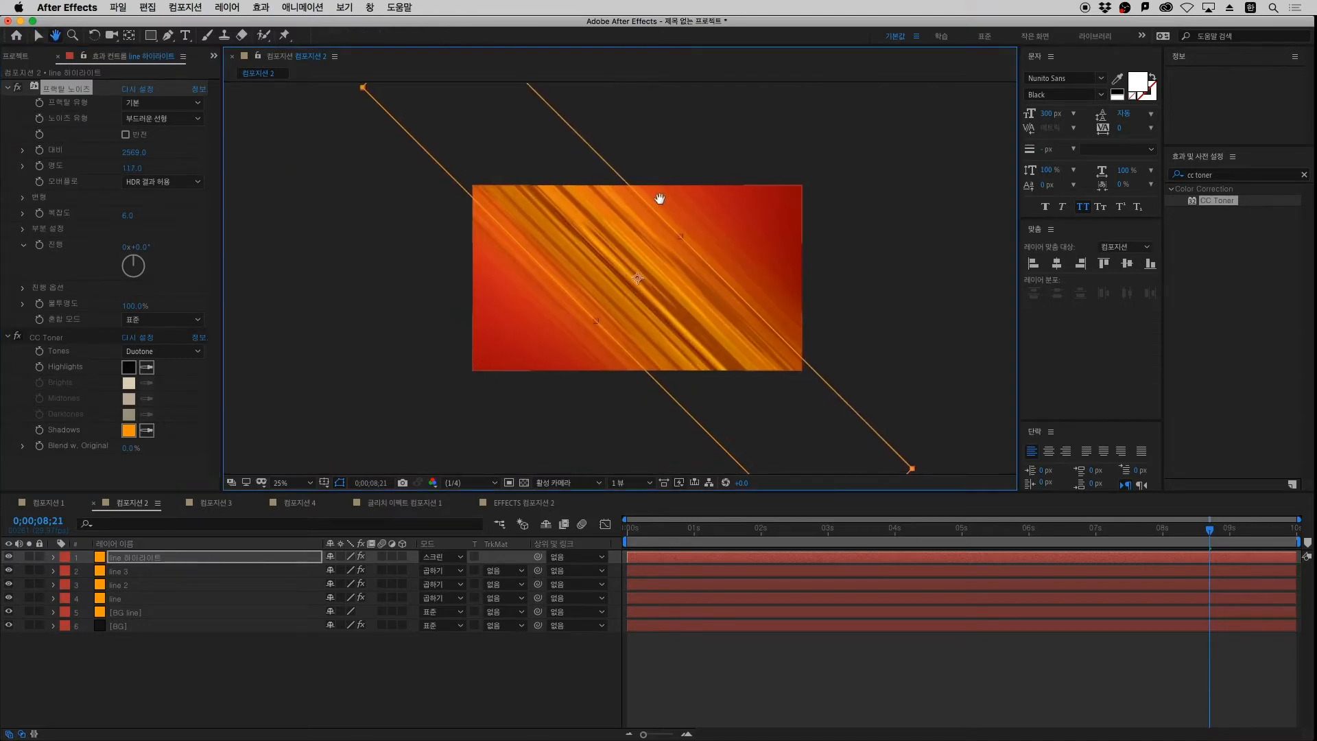
key(period)
key(comma)
key(period)
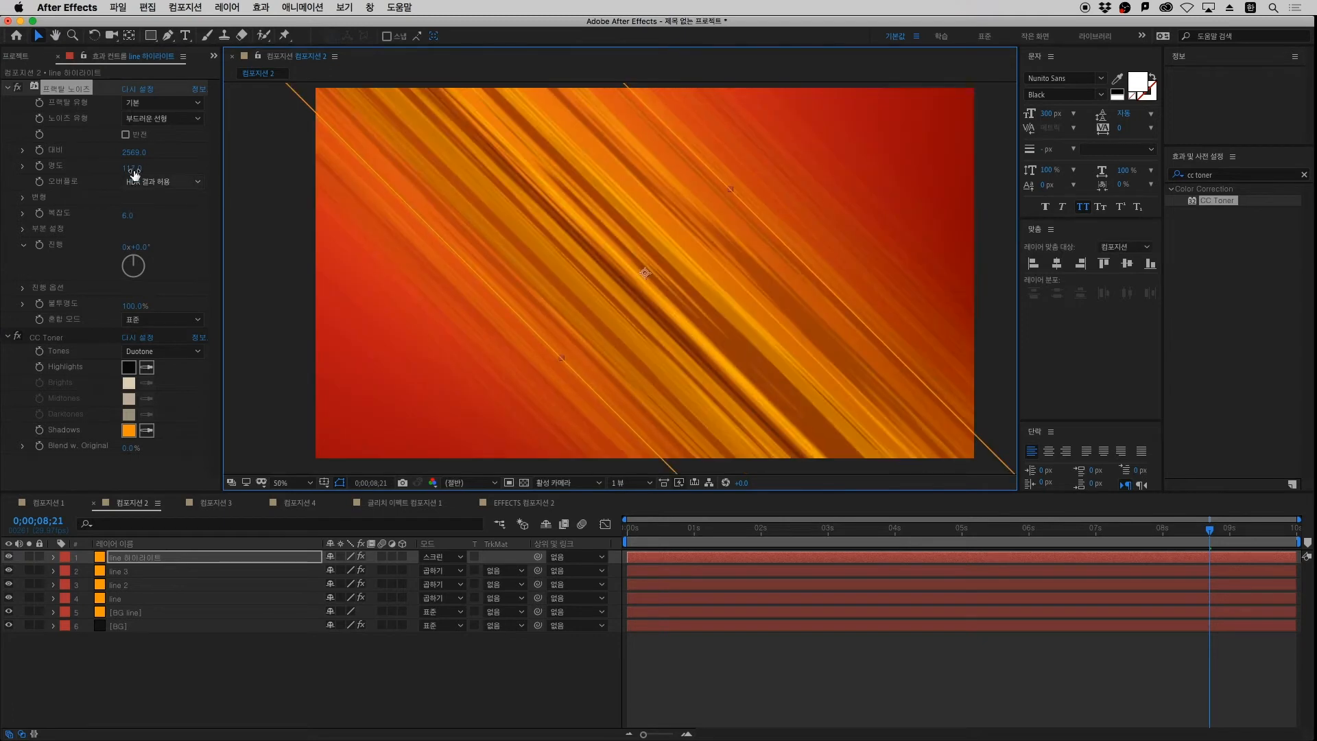
drag(130, 168, 86, 174)
key(comma)
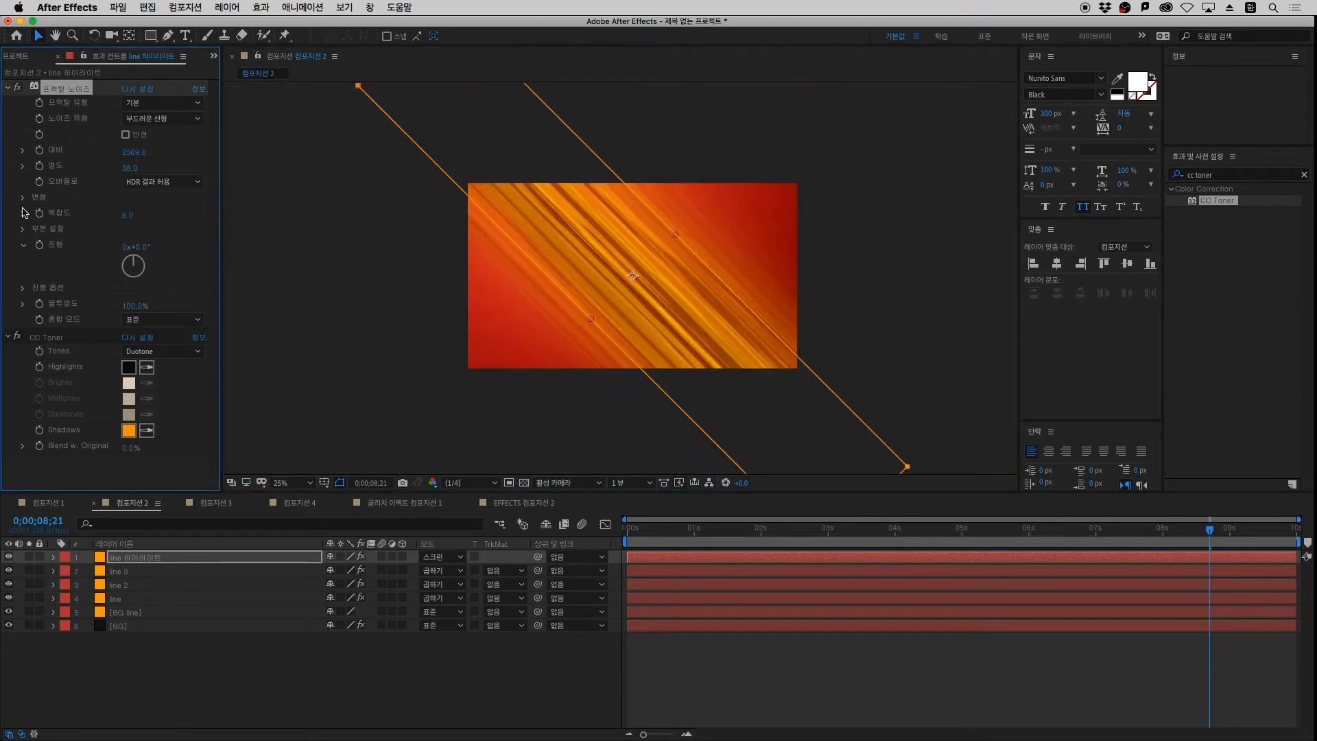
Set the line 하이라이트 layer's Fractal Noise Scale Width to about 3924 and Scale Height to about 35
drag(131, 280, 179, 278)
key(super+z)
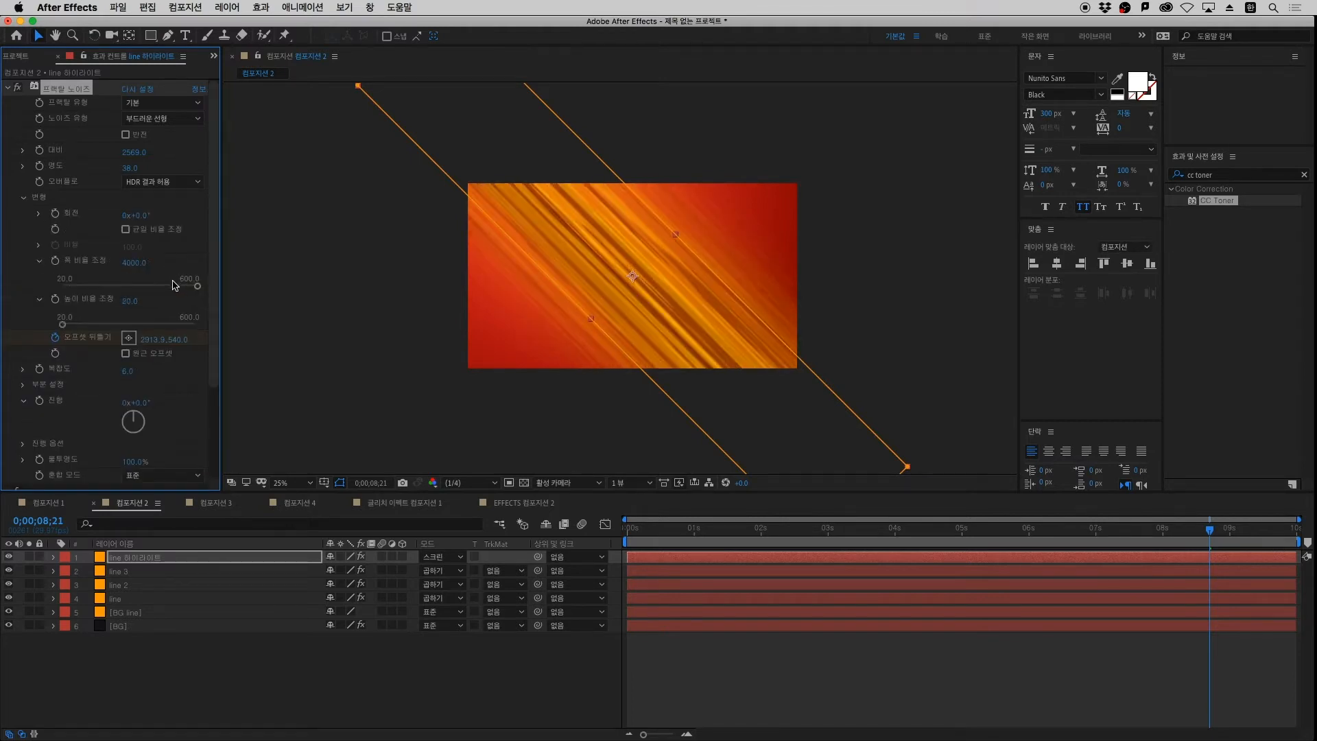
key(period)
key(comma)
mouse_move(134, 268)
mouse_down()
mouse_move(118, 265)
mouse_move(247, 262)
mouse_move(104, 272)
mouse_move(142, 300)
mouse_up()
key(period)
key(comma)
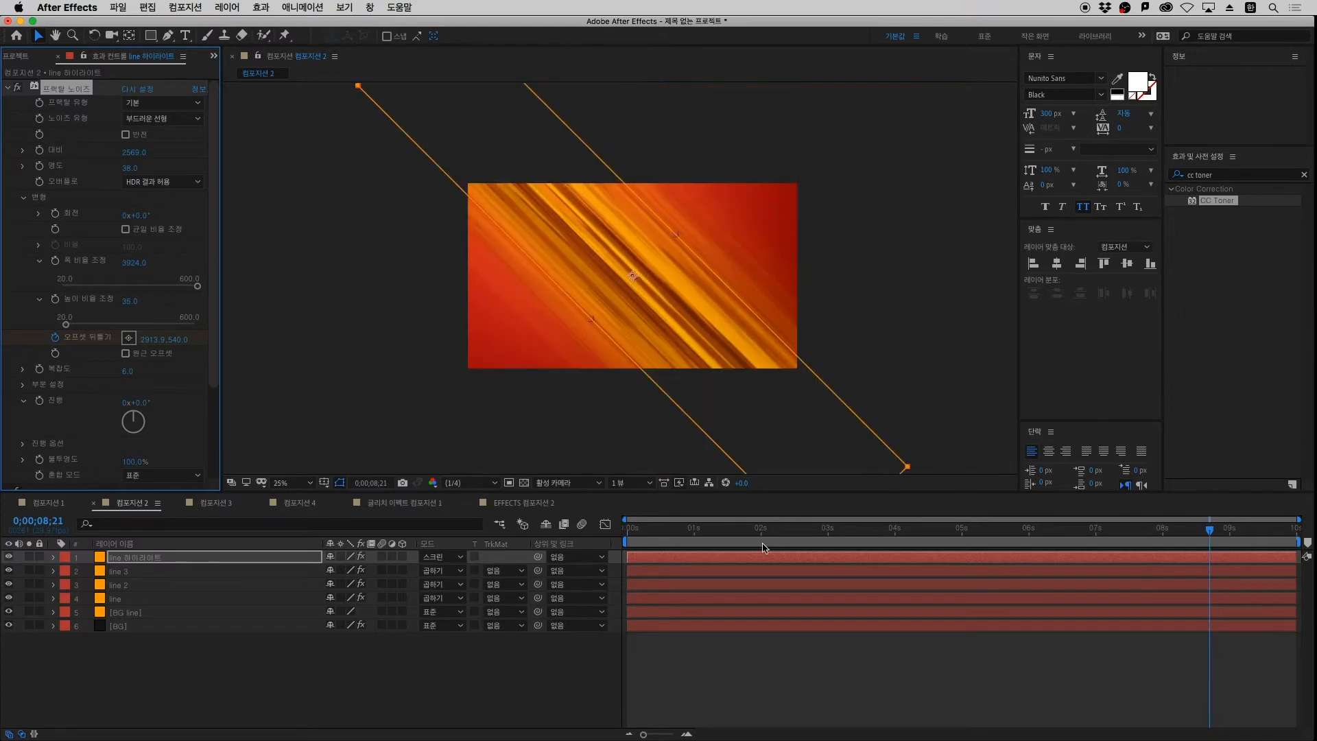
Preview the composition's animation with the orange highlight streaks added
click(822, 654)
key(space)
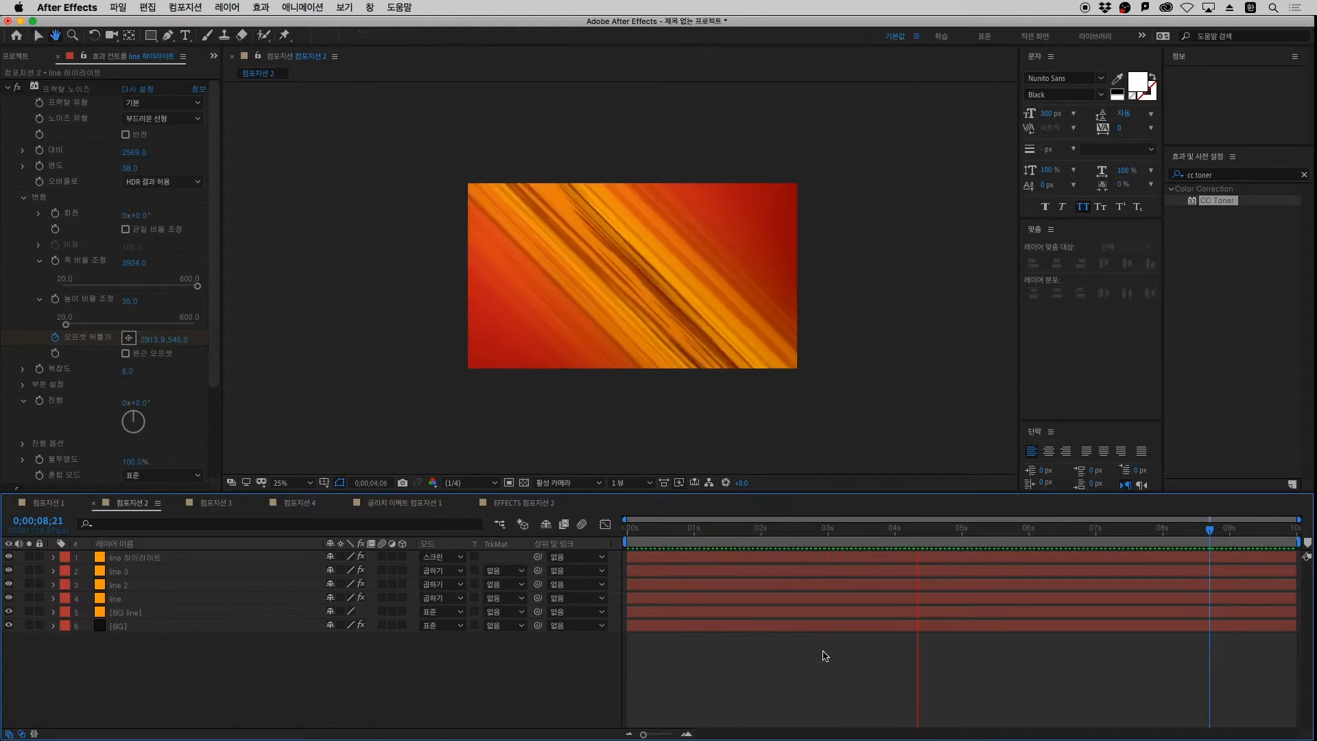
key(space)
Duplicate the line 하이라이트 layer and set the copy's Fractal Noise Contrast to about 2702 and Brightness to about 83
click(141, 559)
key(ctrl+d)
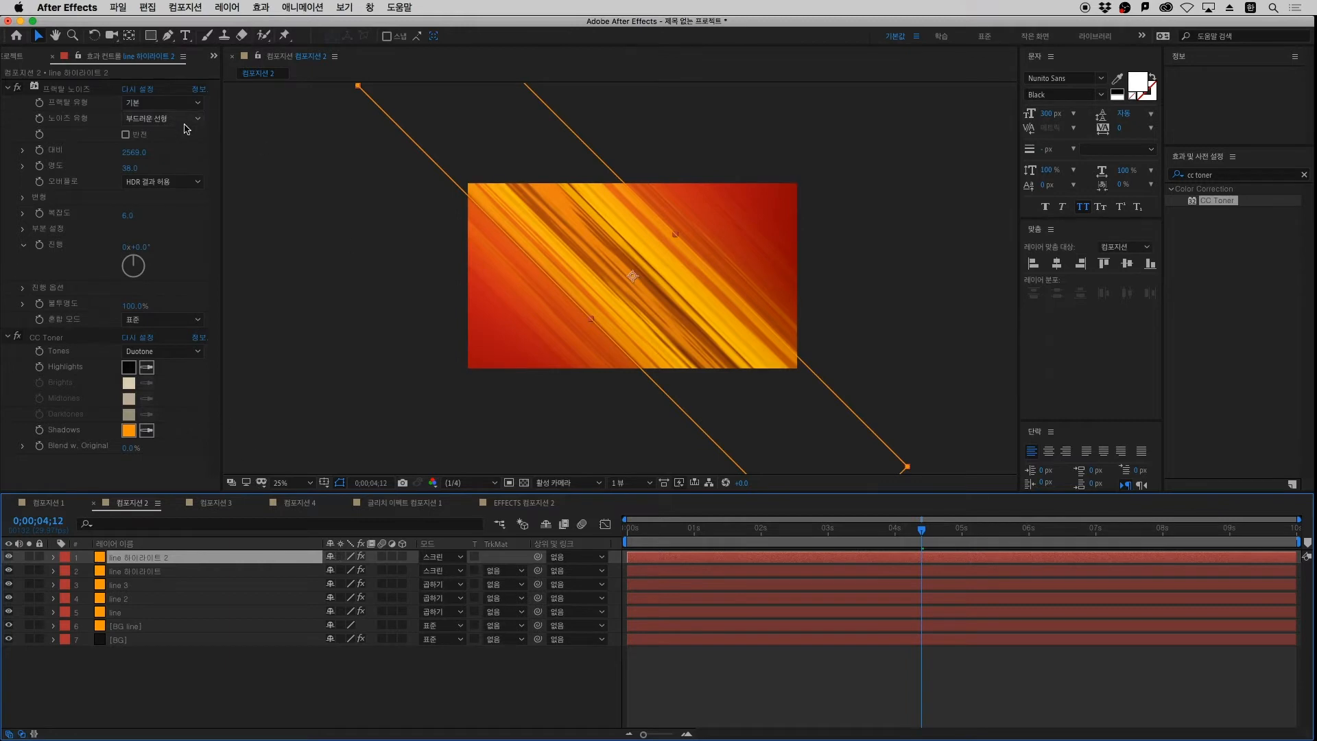
drag(140, 152, 225, 156)
drag(130, 168, 258, 171)
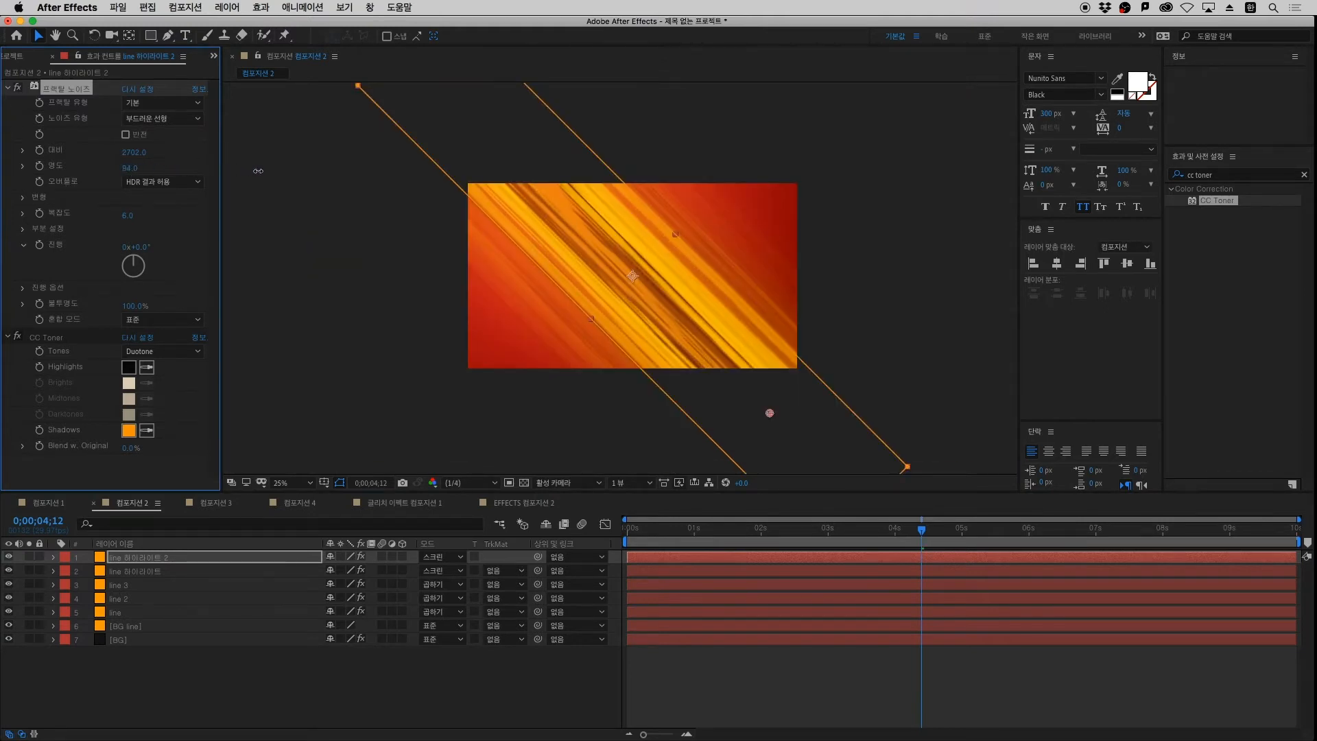
Set the line 하이라이트 2 layer's Fractal Noise Scale Width to about 3875 and Scale Height to 17
click(26, 198)
drag(134, 264, 206, 264)
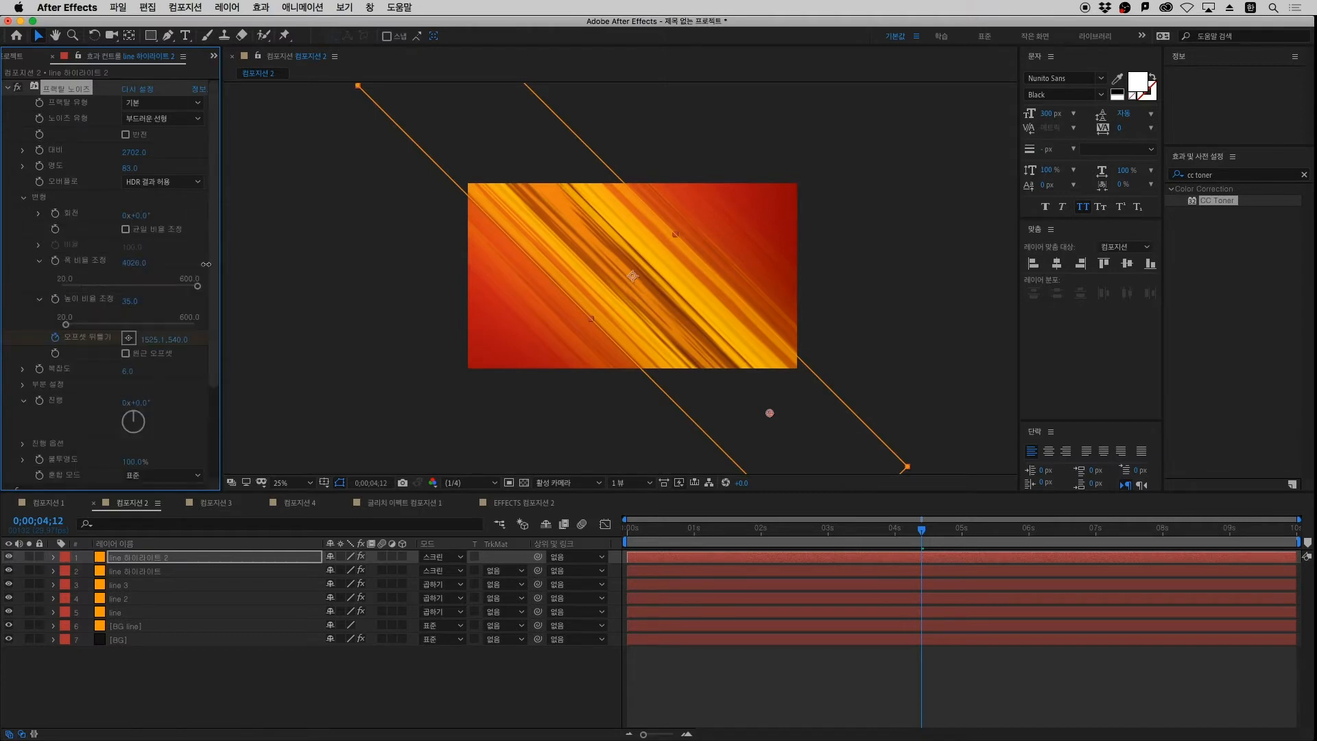
key(period)
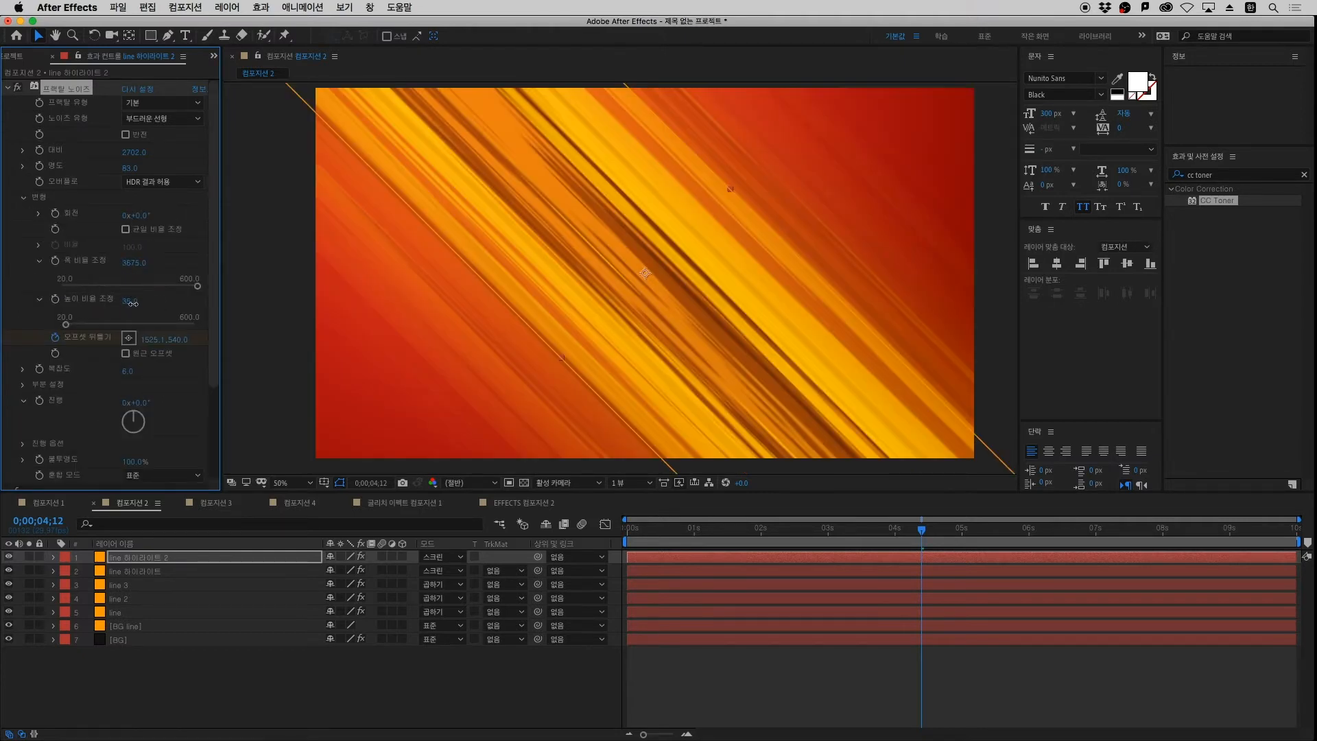
drag(130, 301, 121, 305)
key(comma)
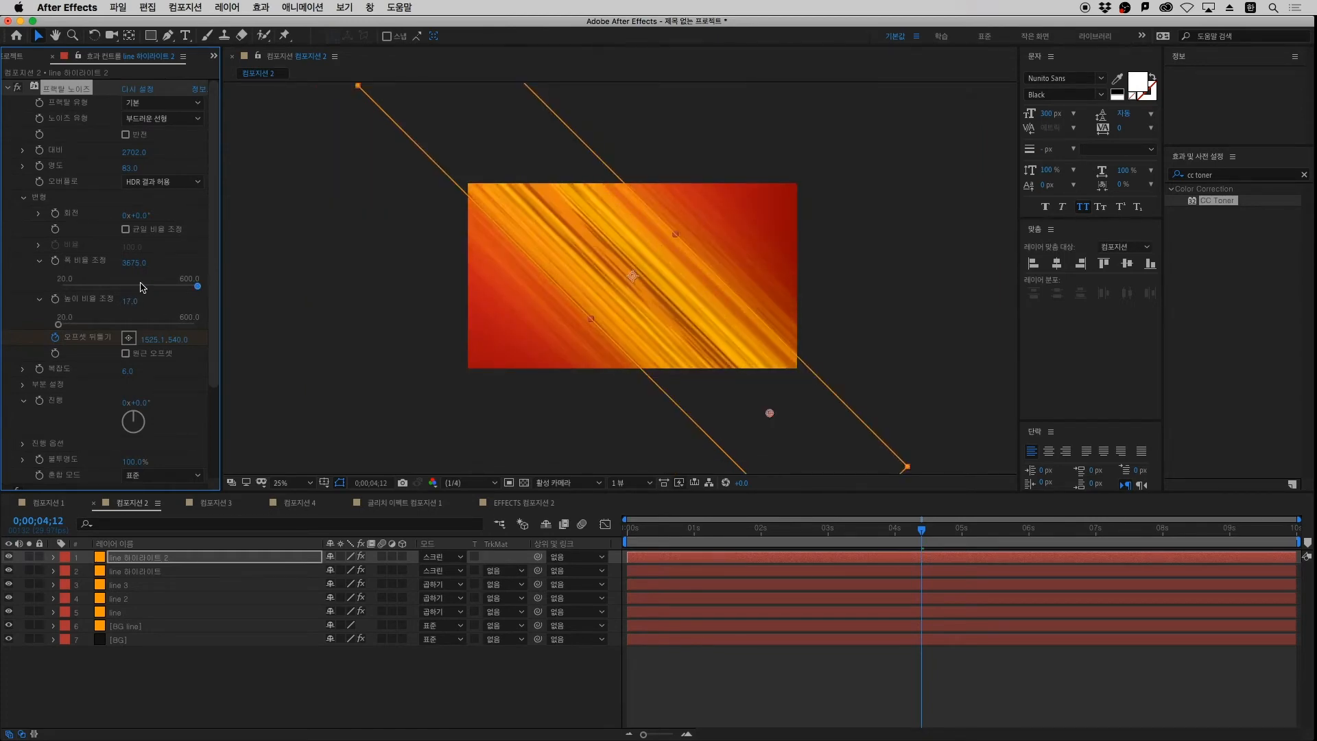
Deselect everything and play back the composition to check the moving line animation
click(890, 691)
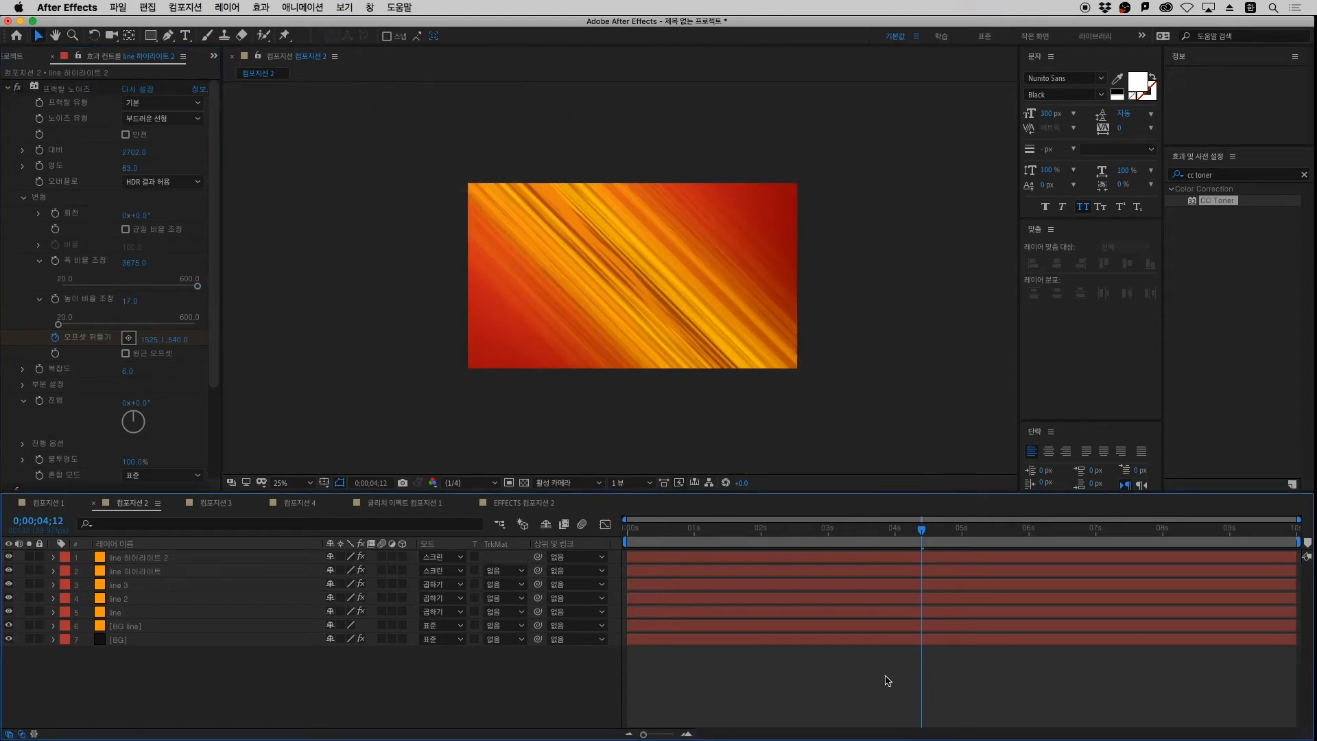
key(space)
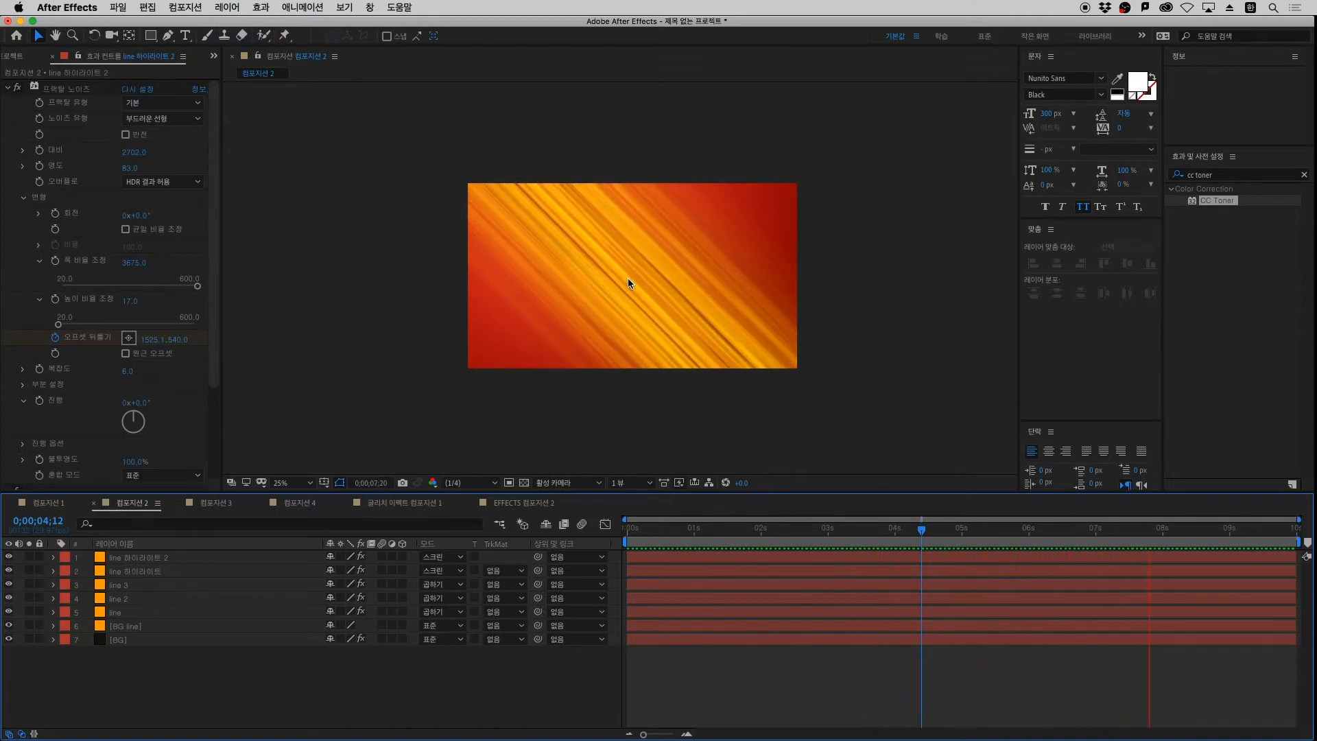
key(space)
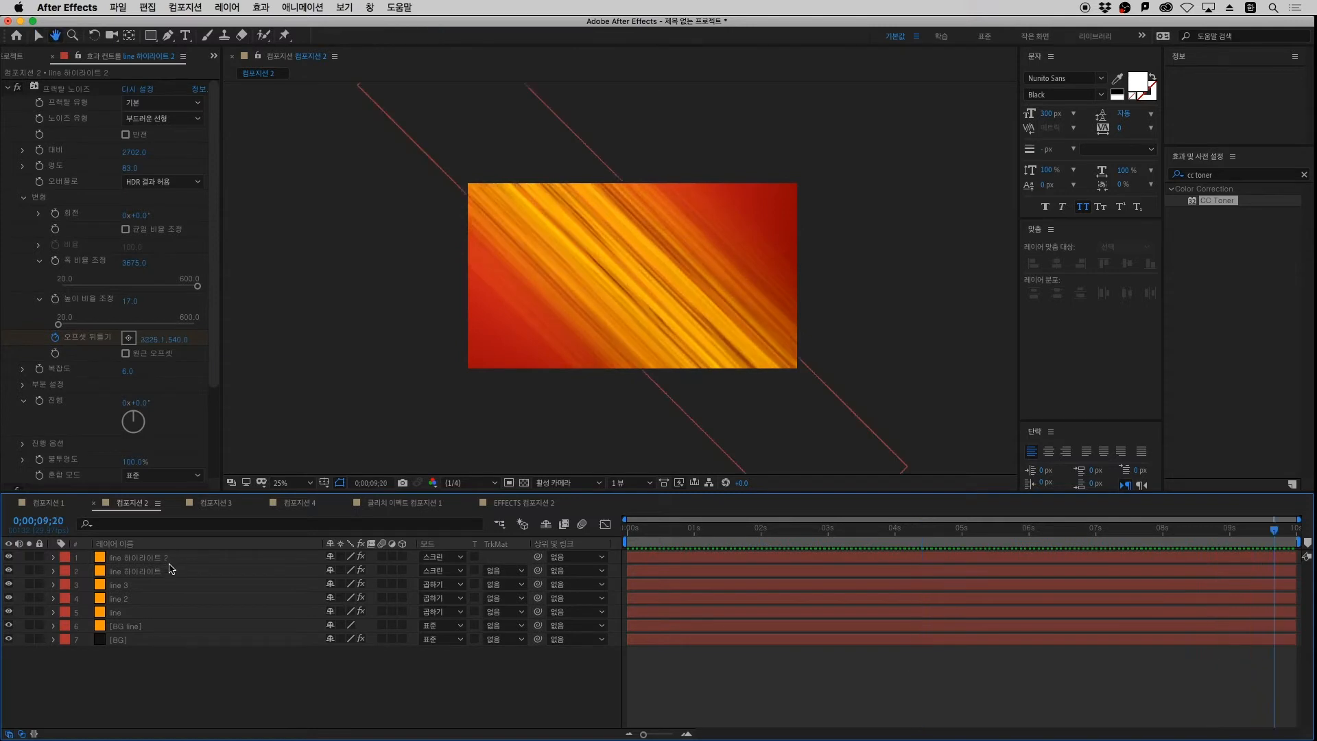
Duplicate the line 하이라이트 2 layer and set the copy's blending mode to 추가 (Add)
key(super+d)
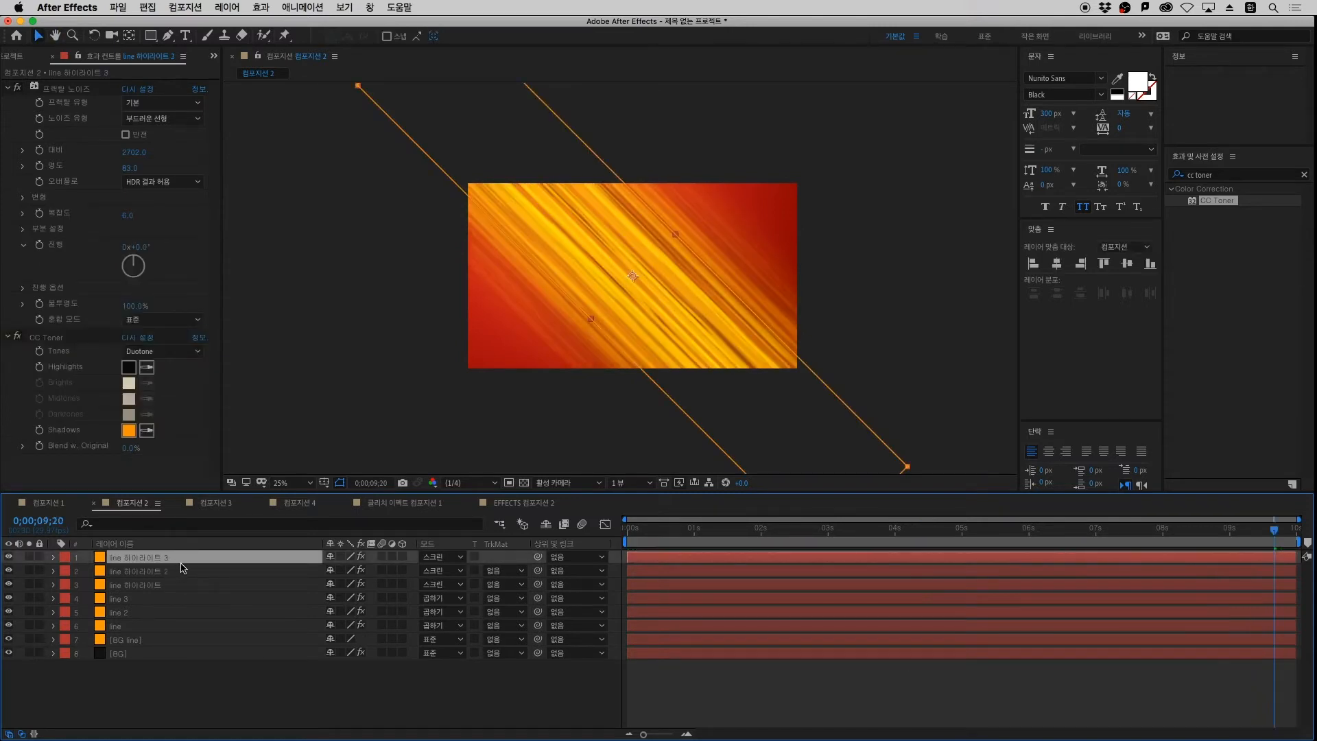
click(452, 558)
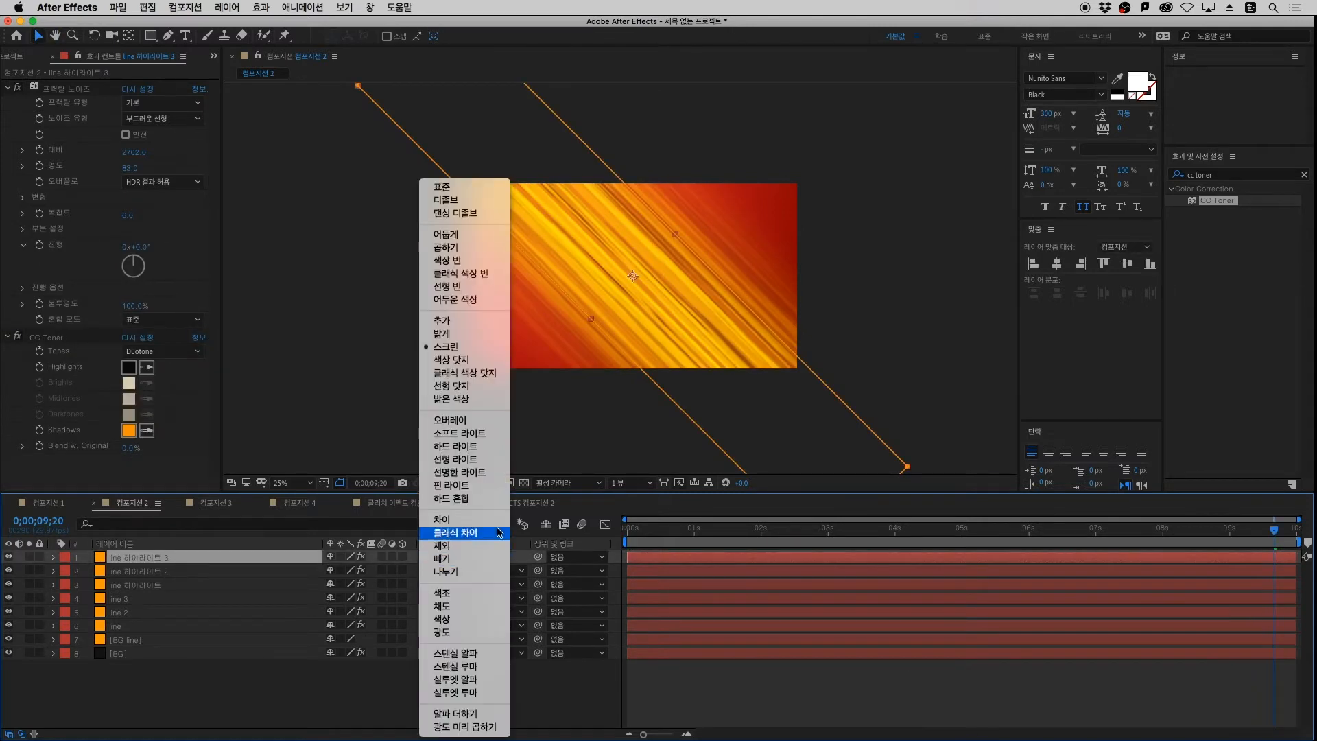
click(480, 328)
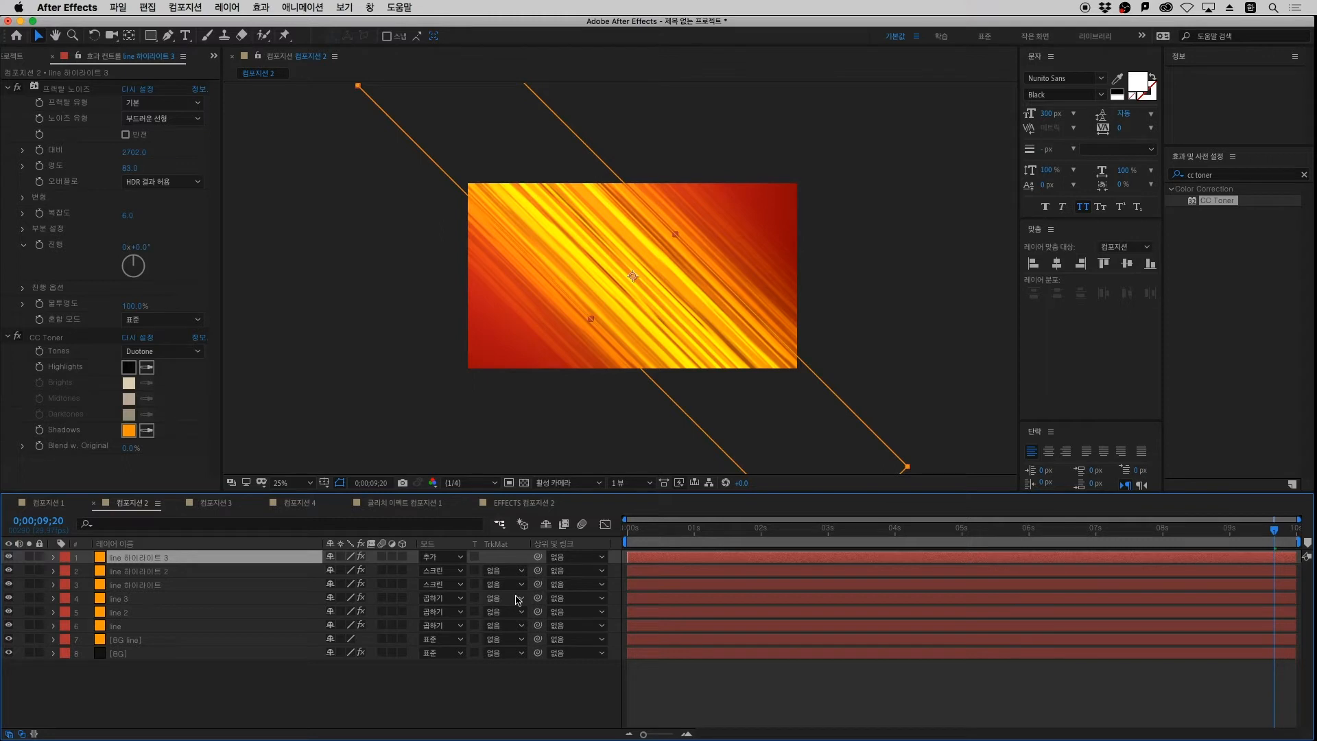
Change the CC Toner Shadows colour of the line 하이라이트 3 layer to a redder orange
click(129, 430)
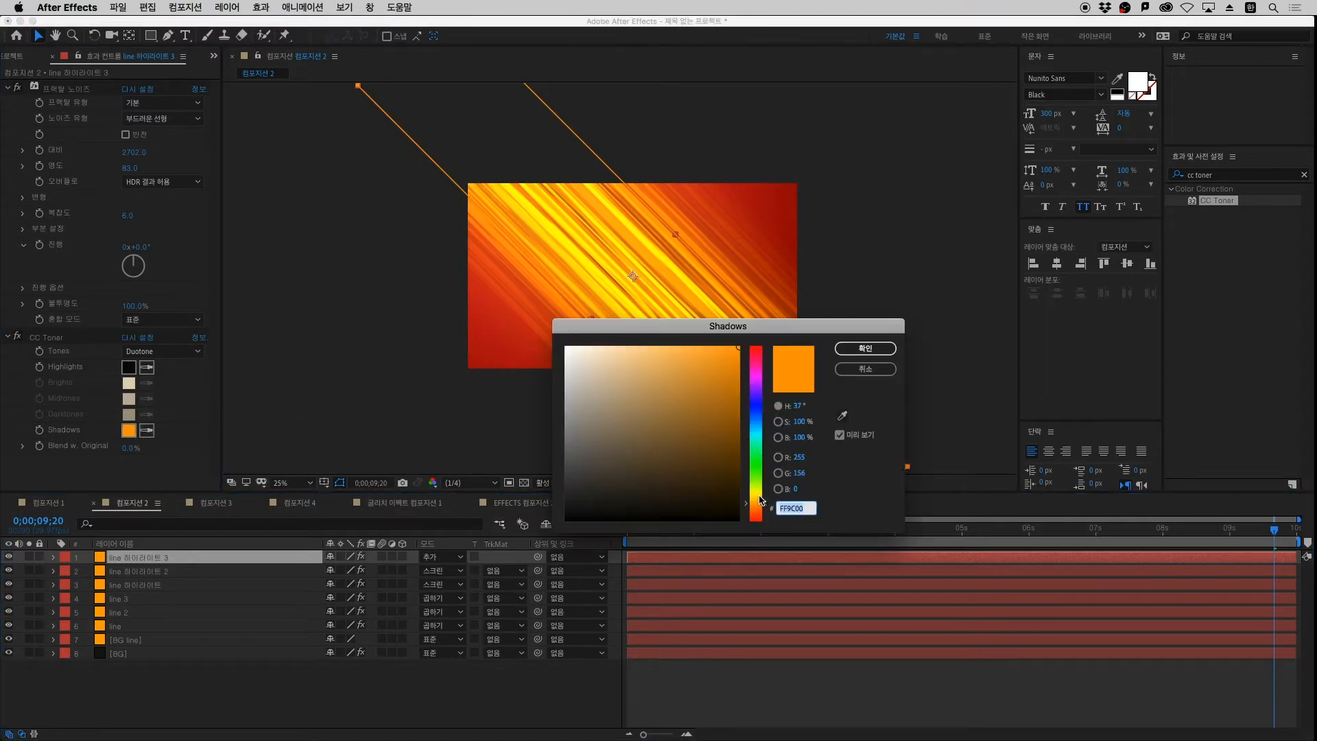
drag(760, 499, 760, 495)
drag(728, 359, 698, 342)
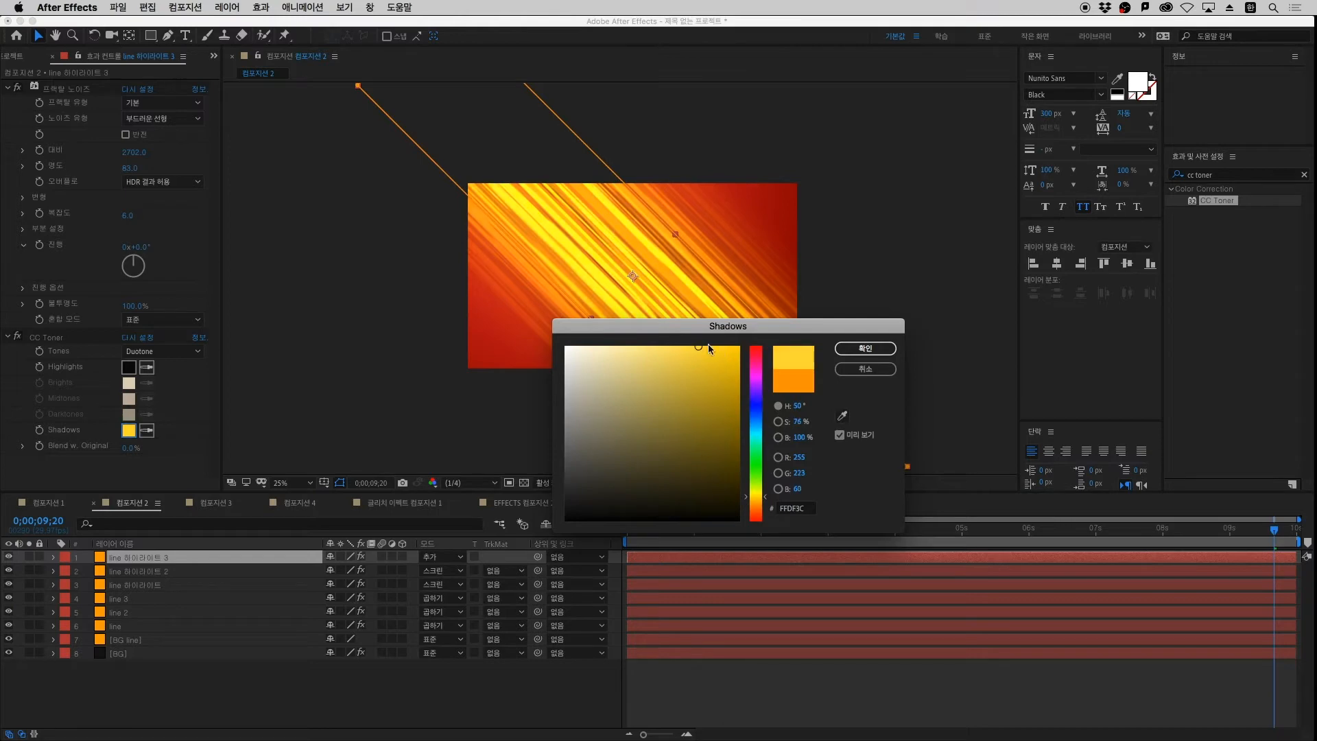
drag(759, 507, 761, 511)
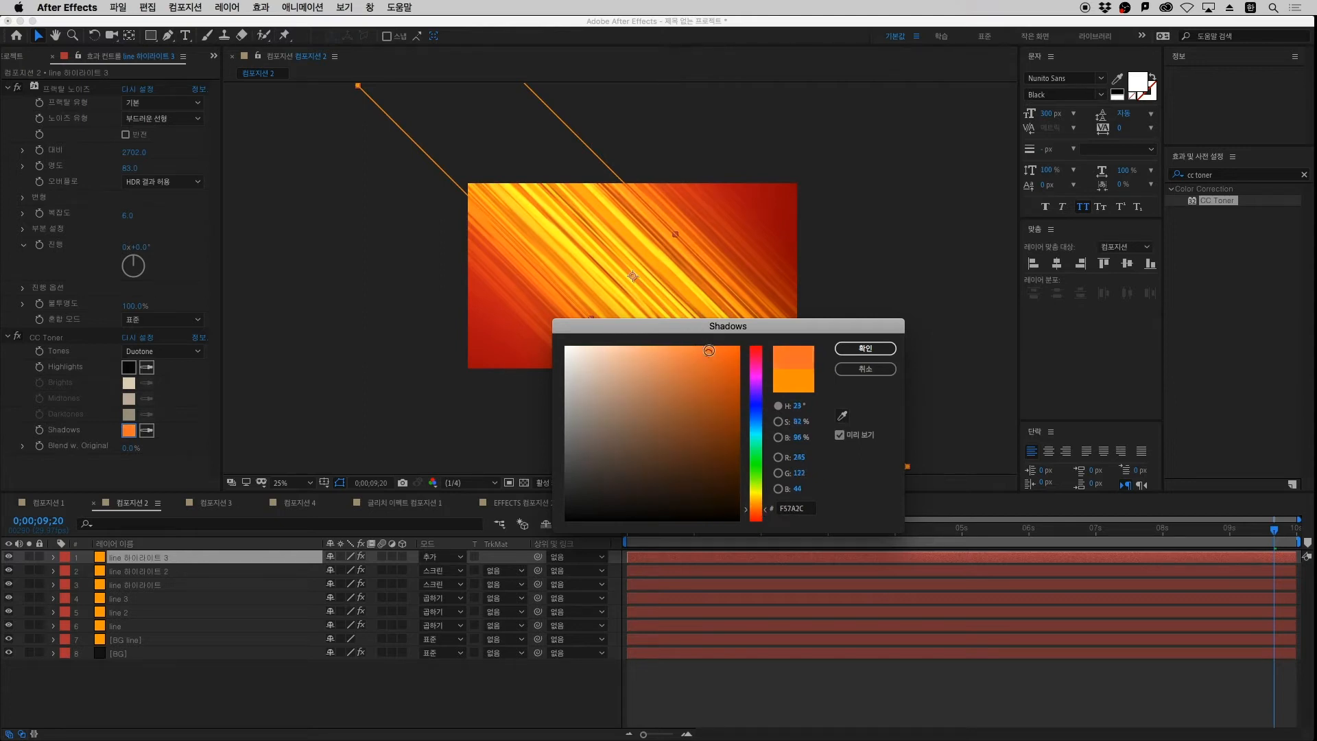
key(Return)
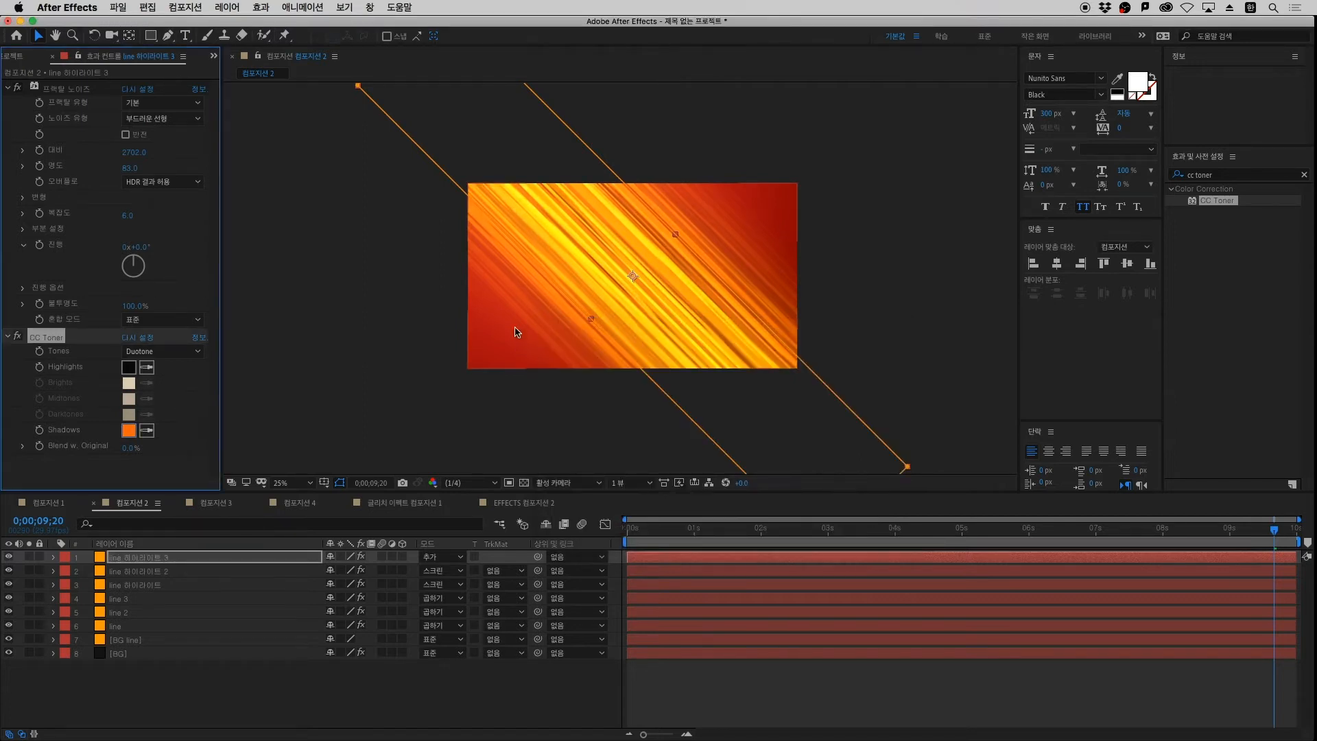
Clear the effects search and play back the composition with the new highlight layer
click(1303, 174)
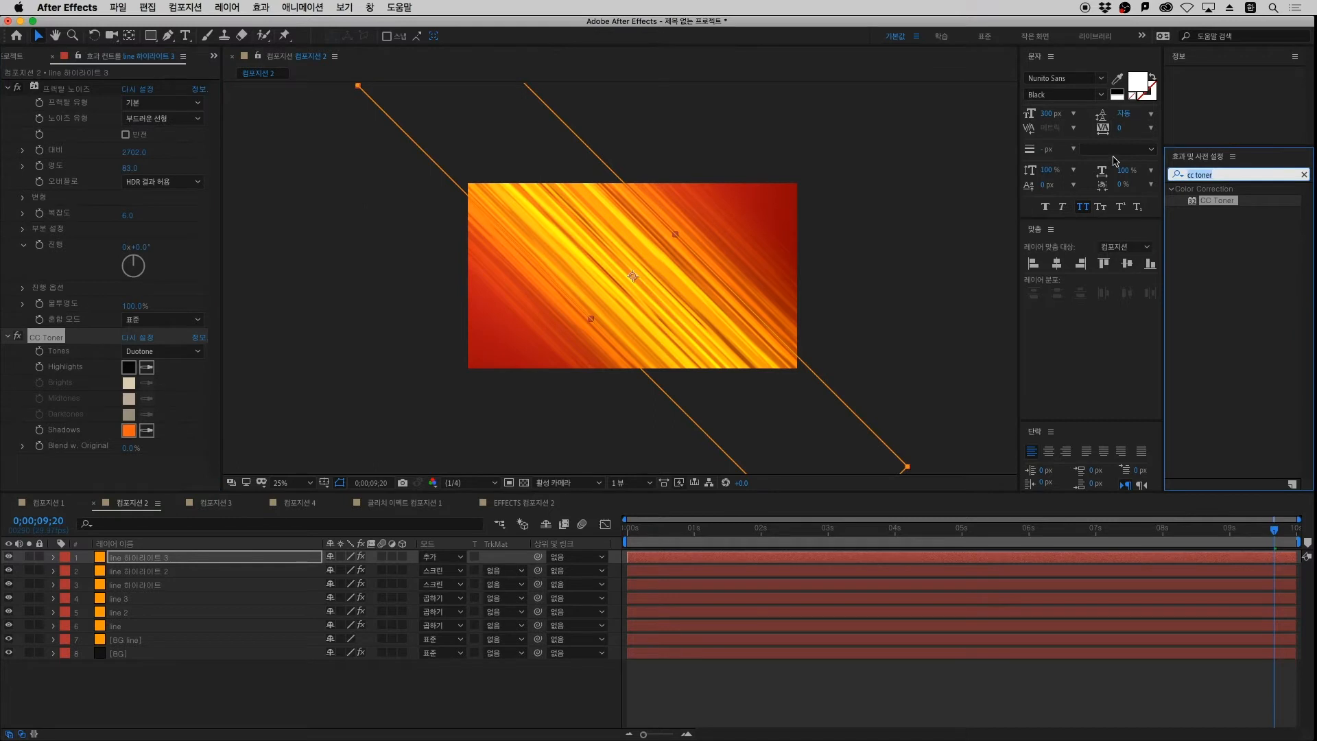
click(1176, 174)
click(803, 654)
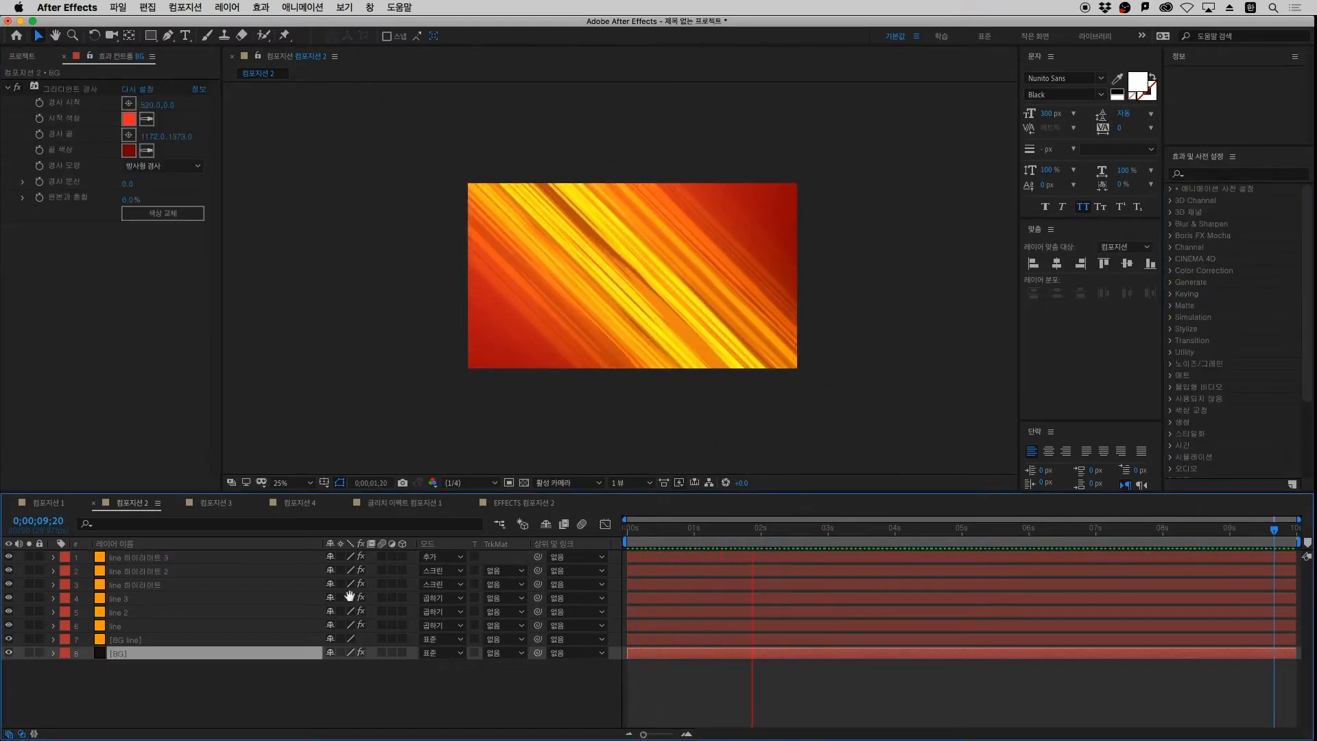
Select the line 하이라이트 3 layer and search the effects for 광선
click(191, 557)
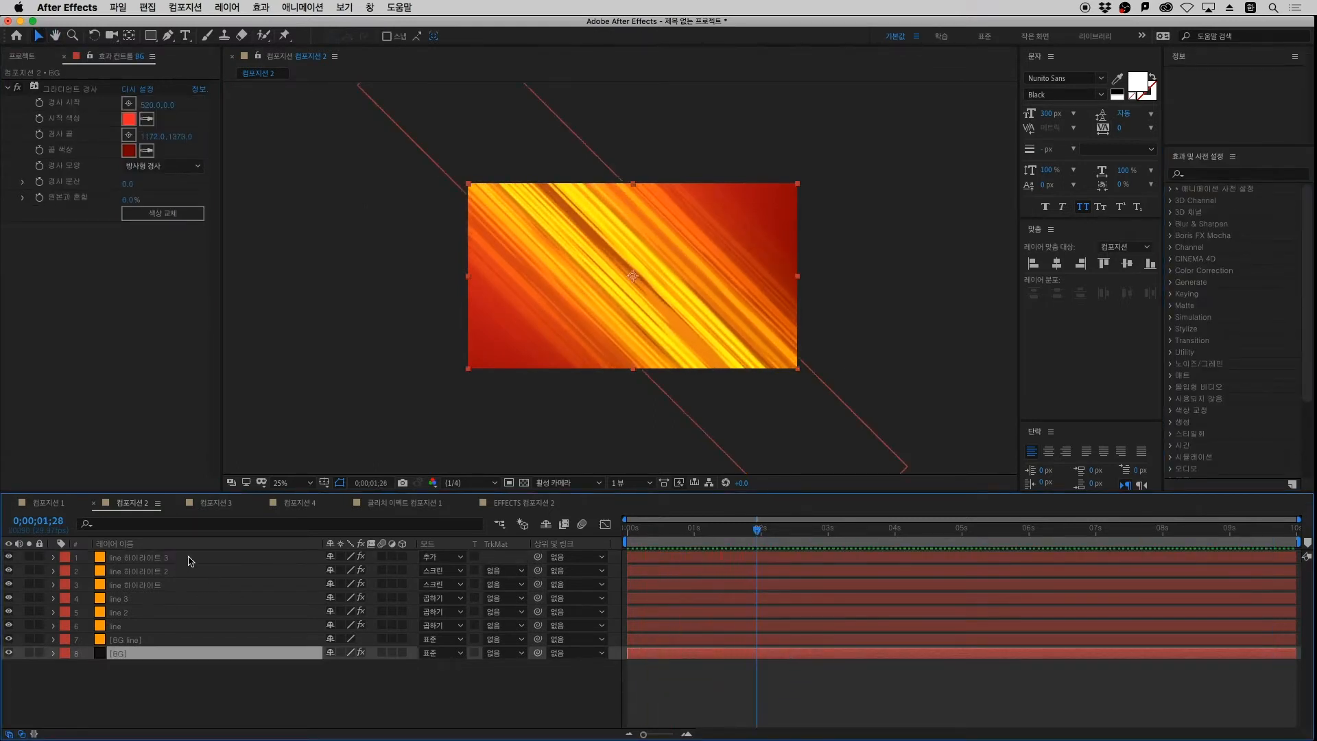
click(1218, 174)
text(ㅇ)
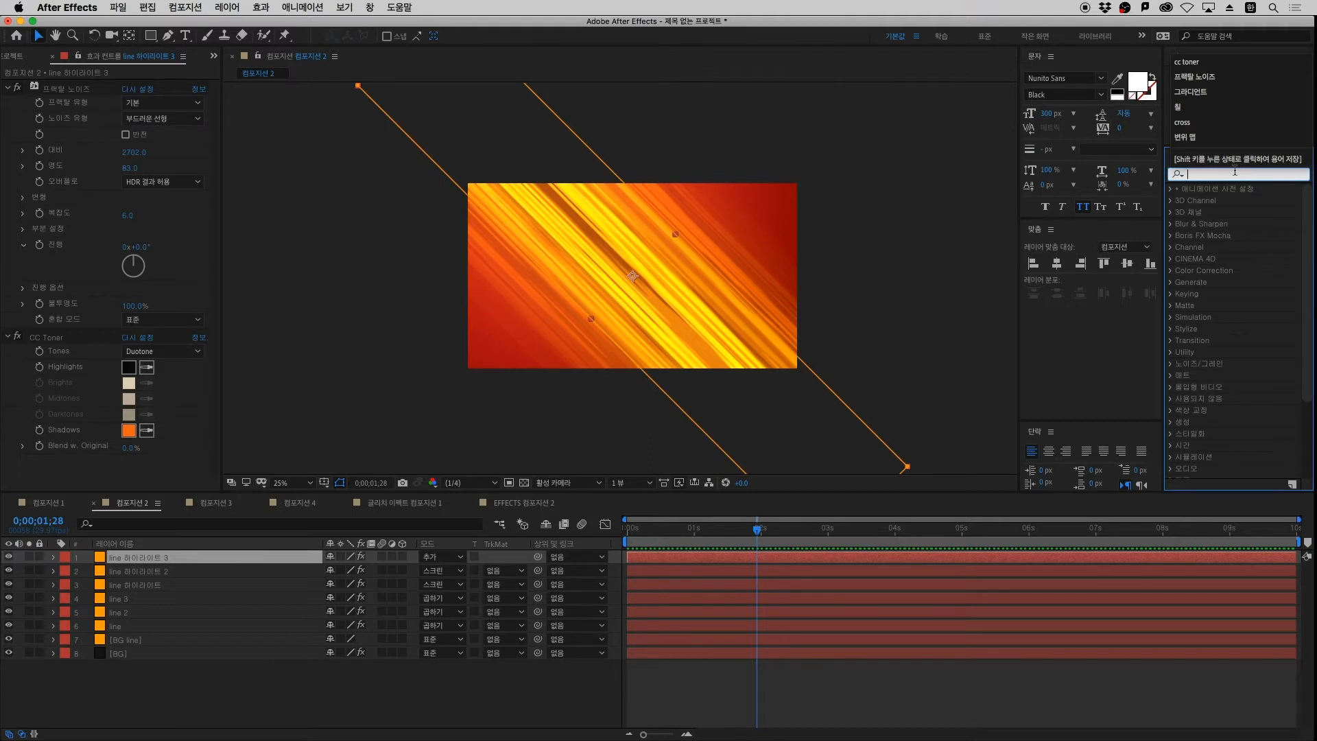
text(광ㅅ)
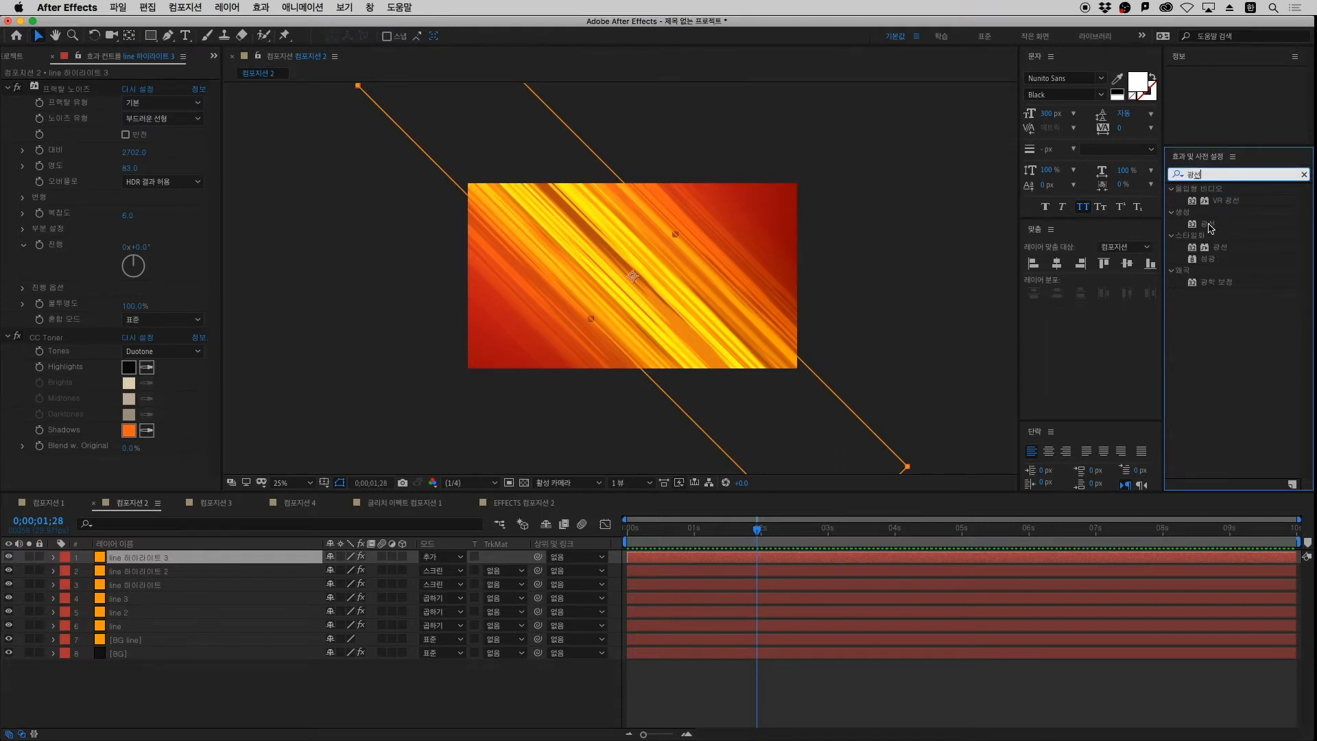
drag(1208, 227, 196, 559)
key(Delete)
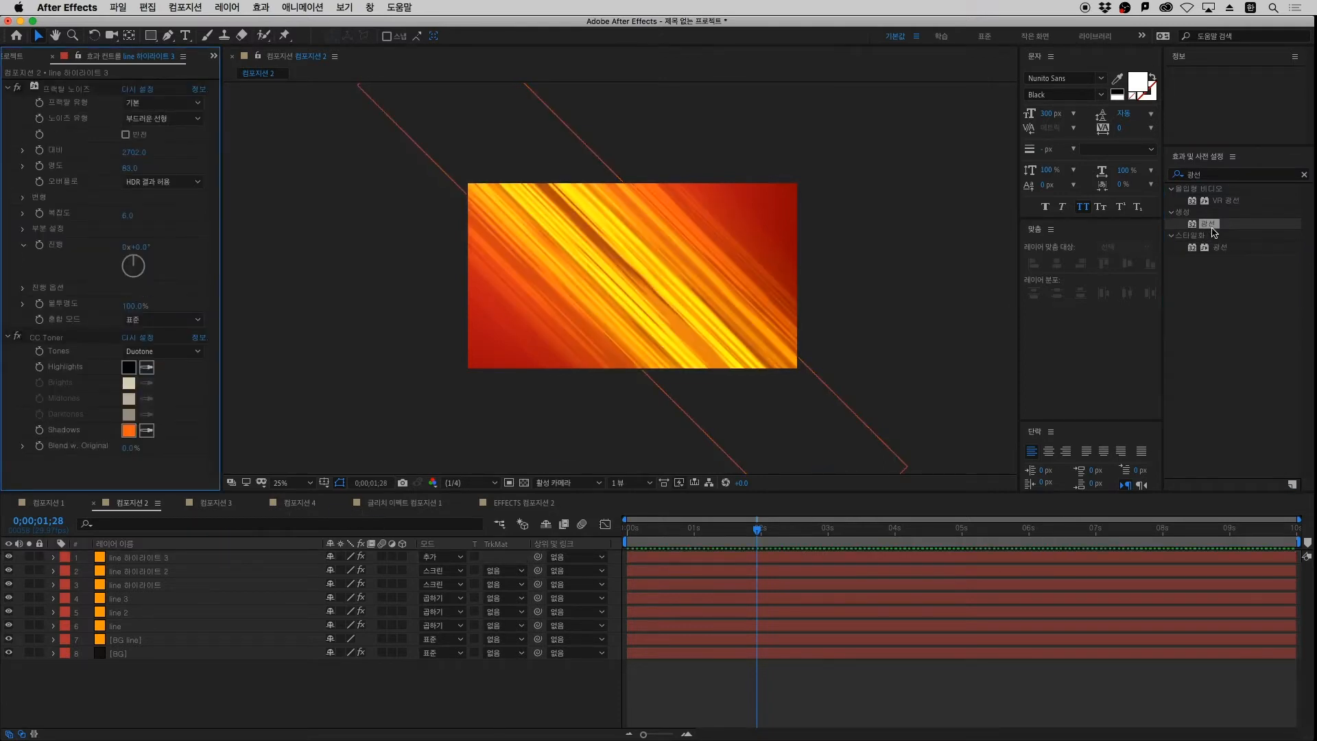
drag(1214, 231, 205, 558)
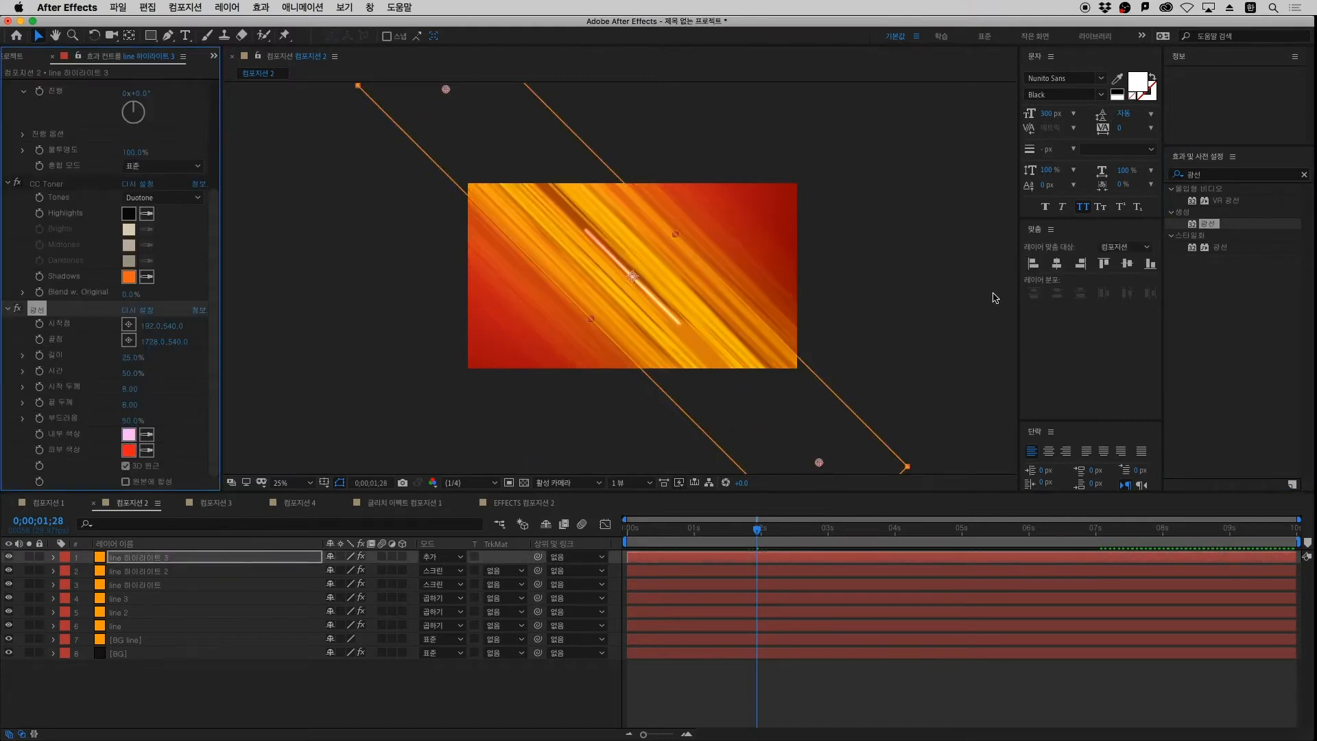
key(super+z)
Apply the Stylize category's 광선 (Glow) effect to line 하이라이트 3, set its radius to 35 and adjust its threshold and intensity
click(1222, 249)
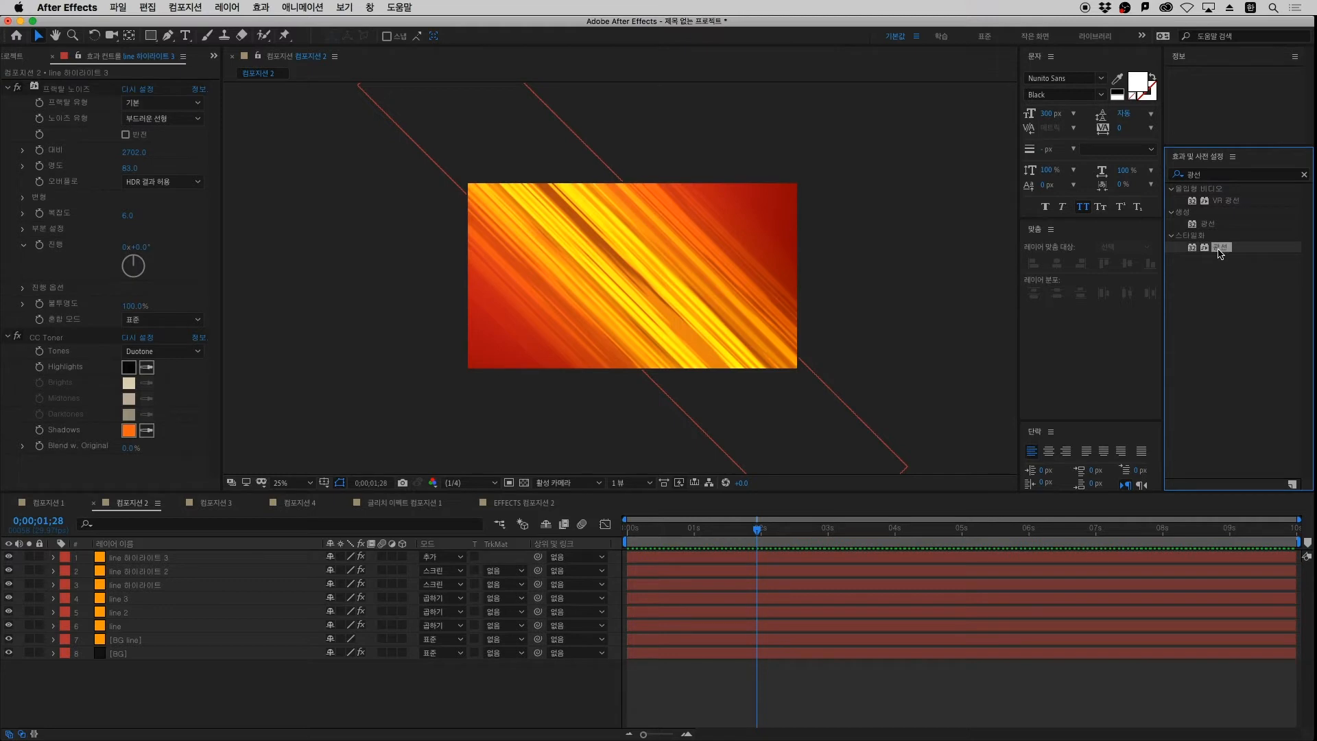
drag(1219, 251, 206, 557)
key(period)
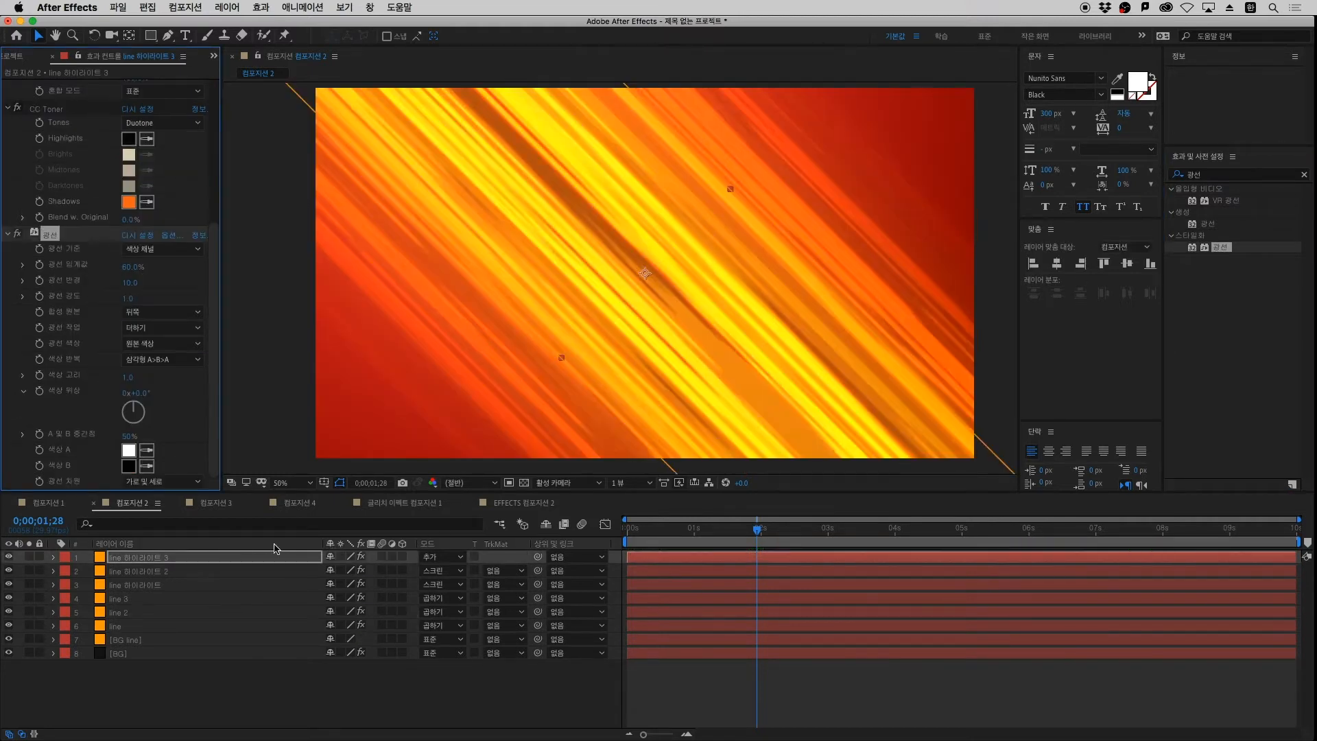
key(comma)
key(period)
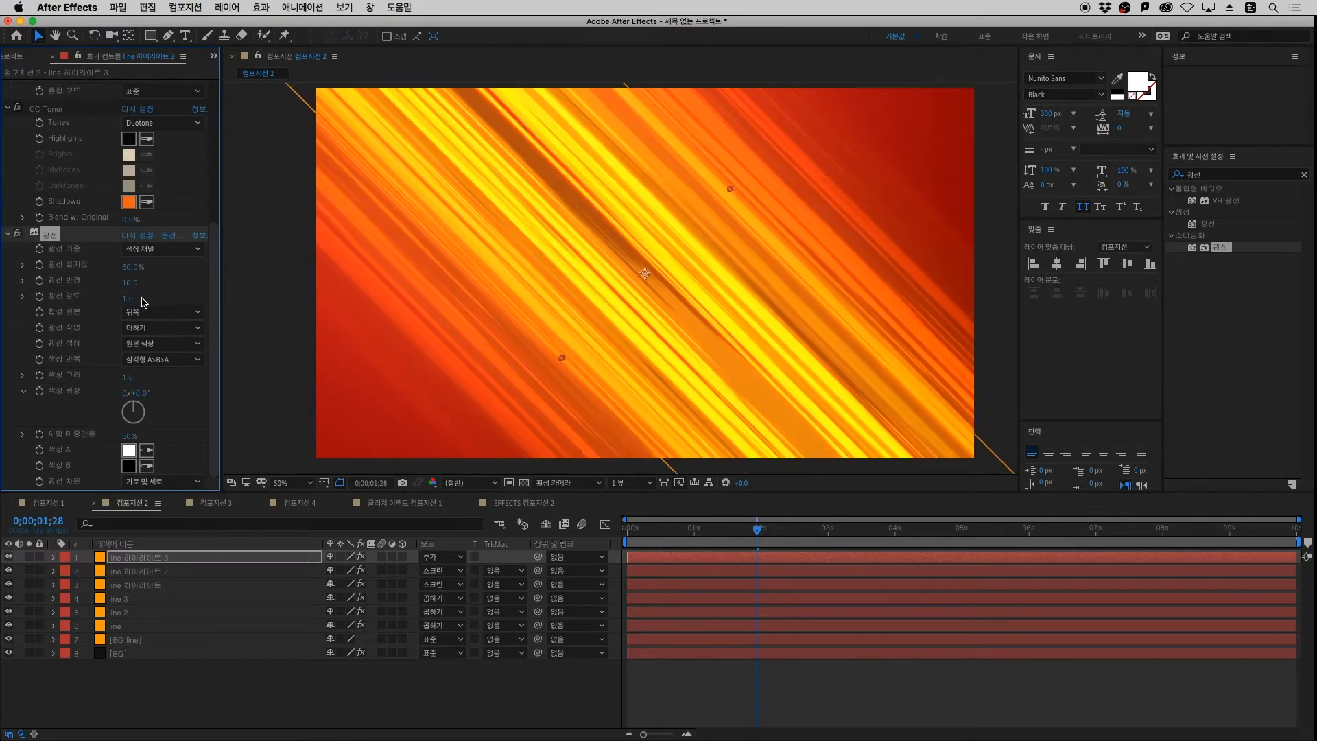
key(comma)
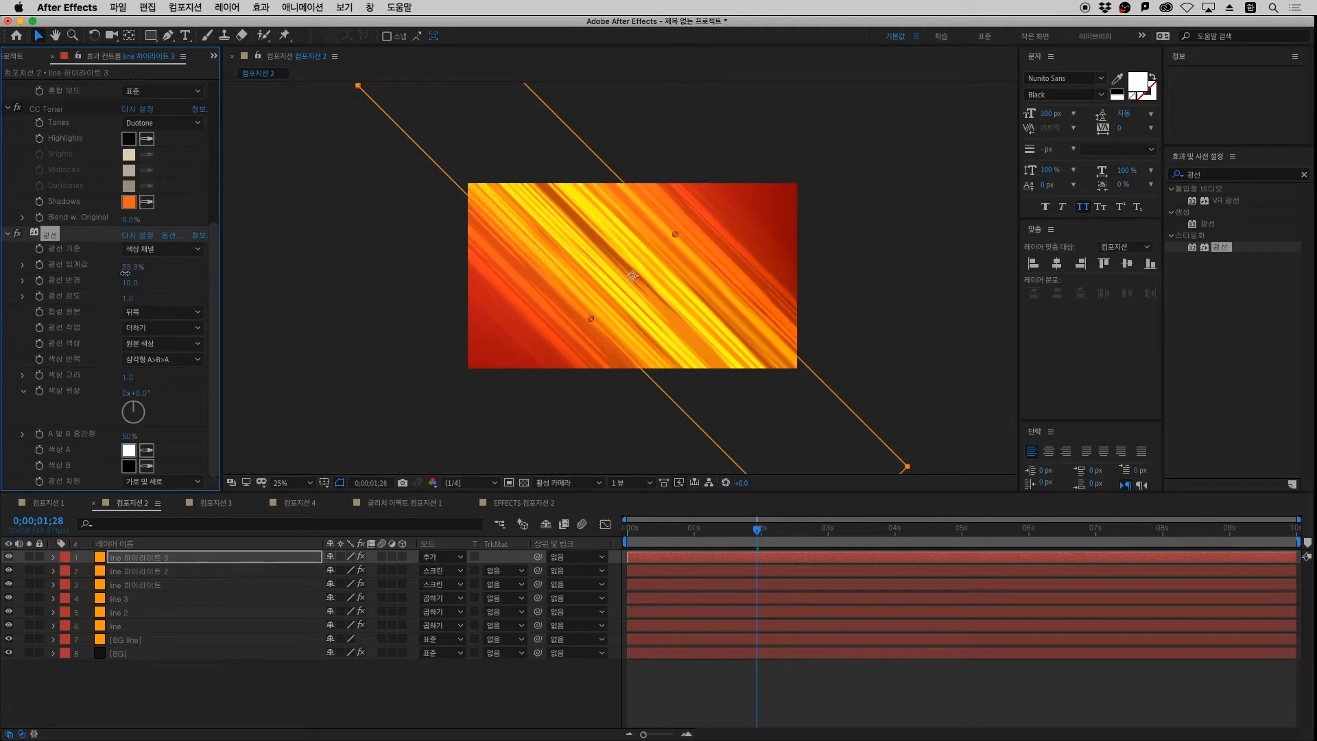
drag(130, 283, 194, 303)
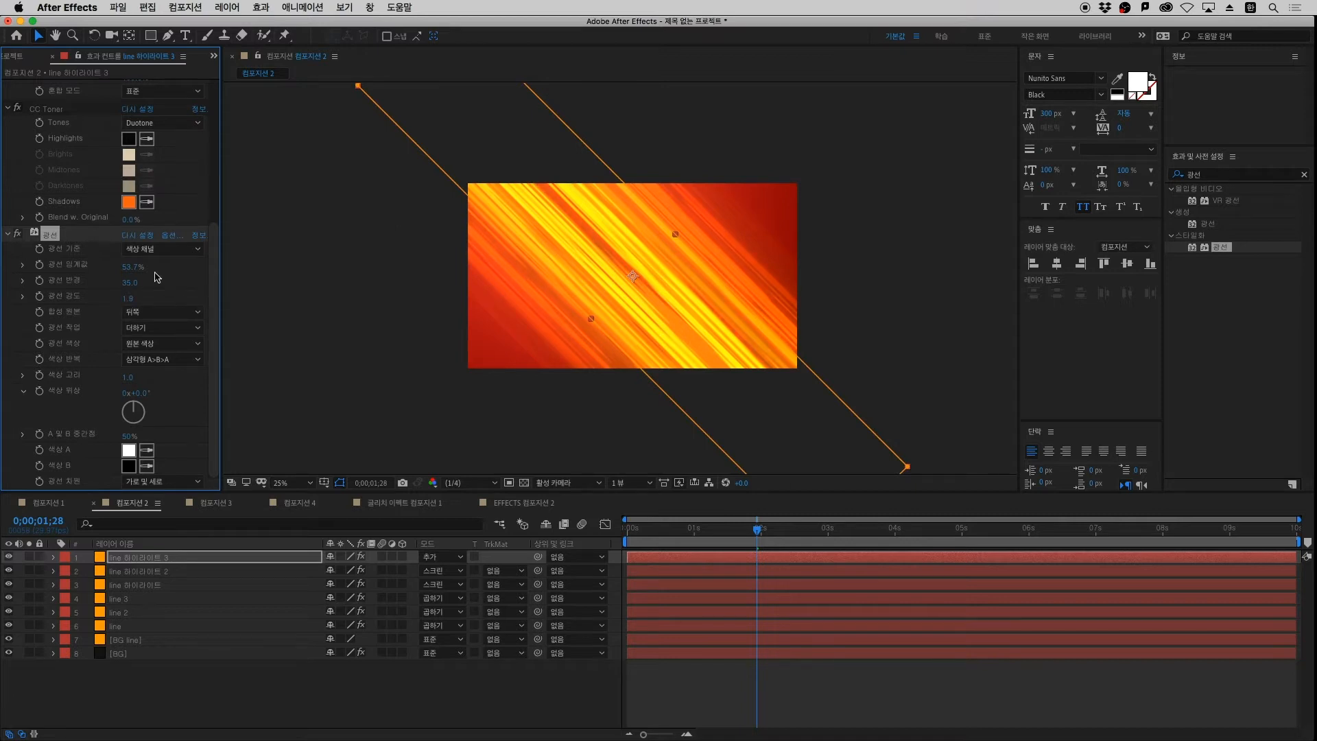
click(180, 279)
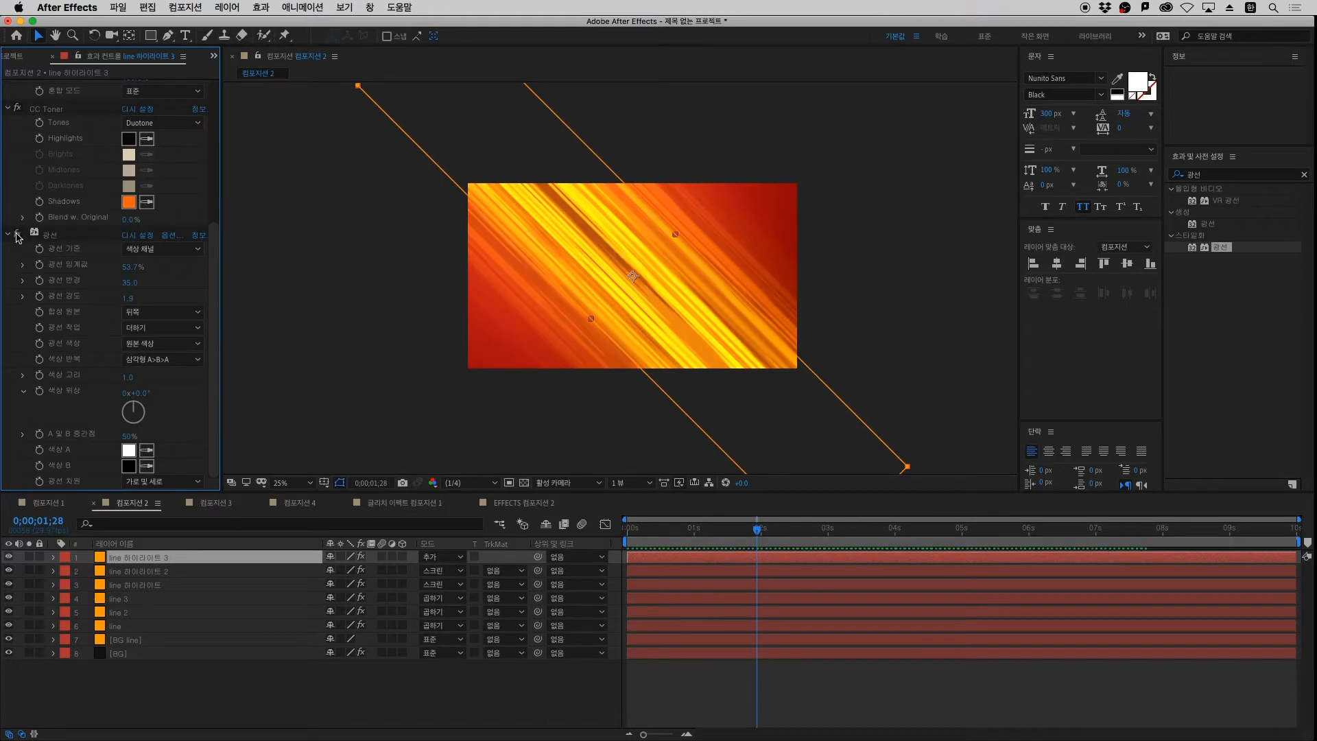
Play back the composition to check the glow on the highlight lines
click(785, 695)
key(space)
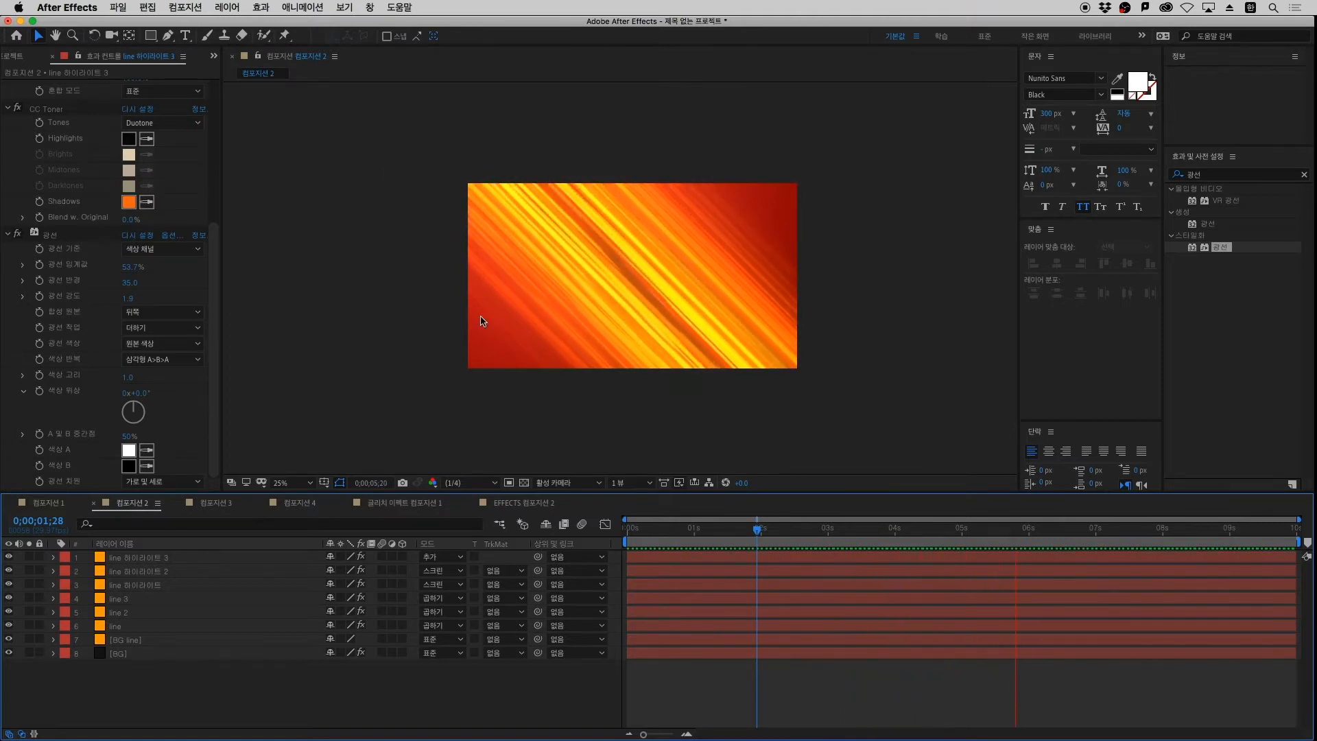
key(space)
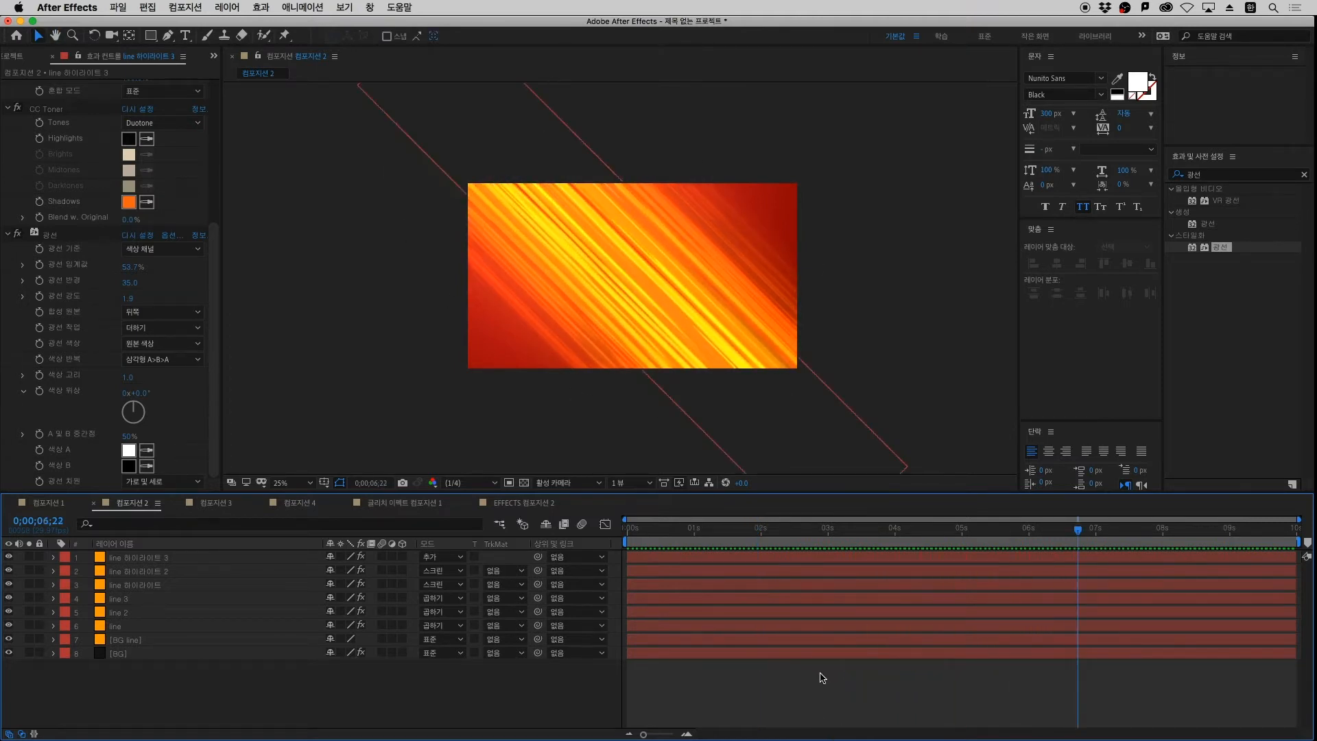
Examine what the BG line layer contributes by toggling its visibility and briefly soloing it
key(.)
click(138, 639)
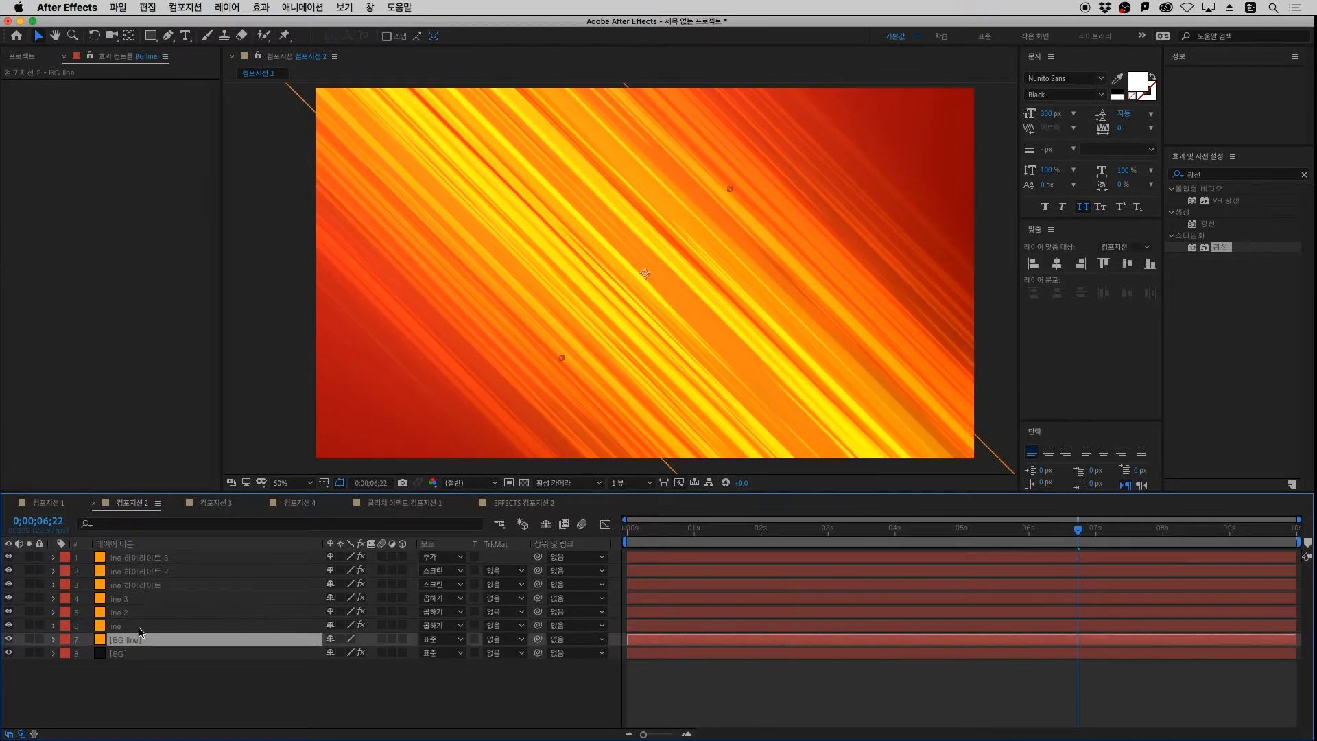
click(138, 626)
click(110, 639)
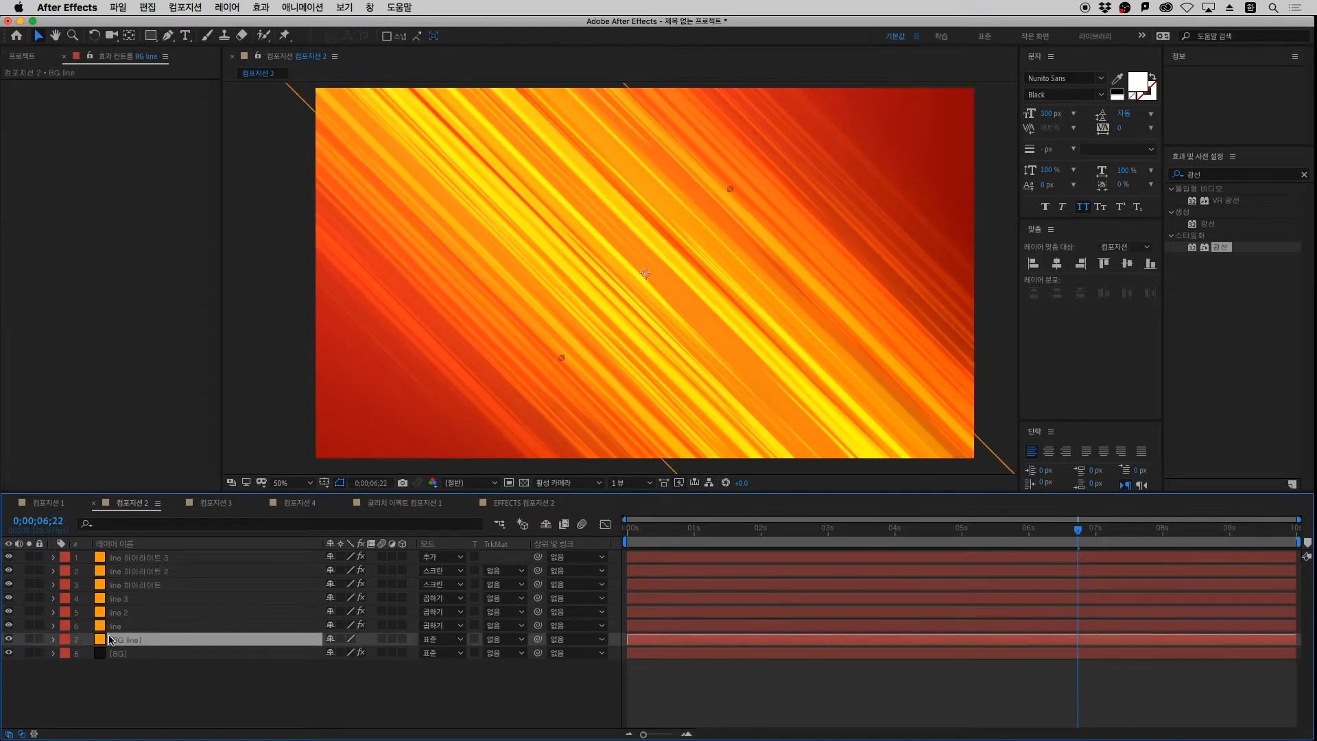
click(9, 640)
click(9, 640)
click(29, 639)
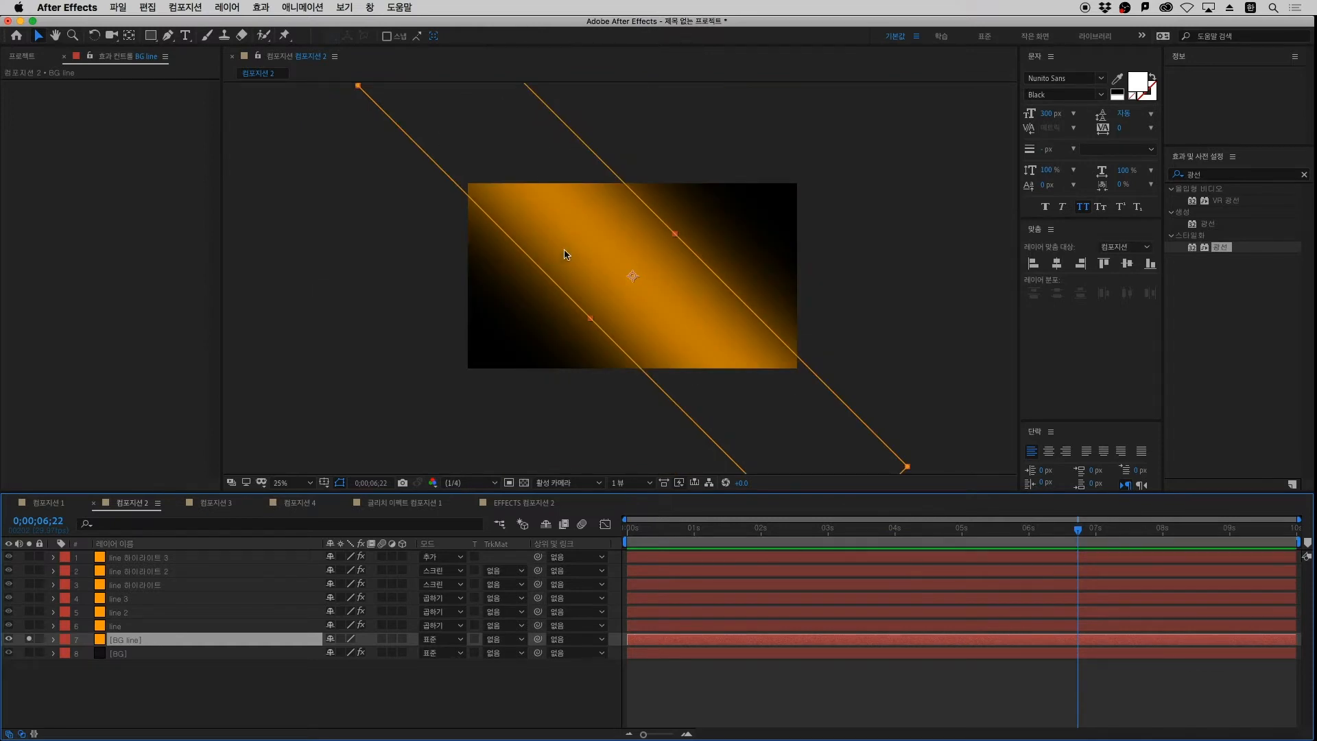
click(29, 639)
Duplicate the BG line layer and set the copy's 마스크 1 mode to 빼기 (Subtract)
key(super+d)
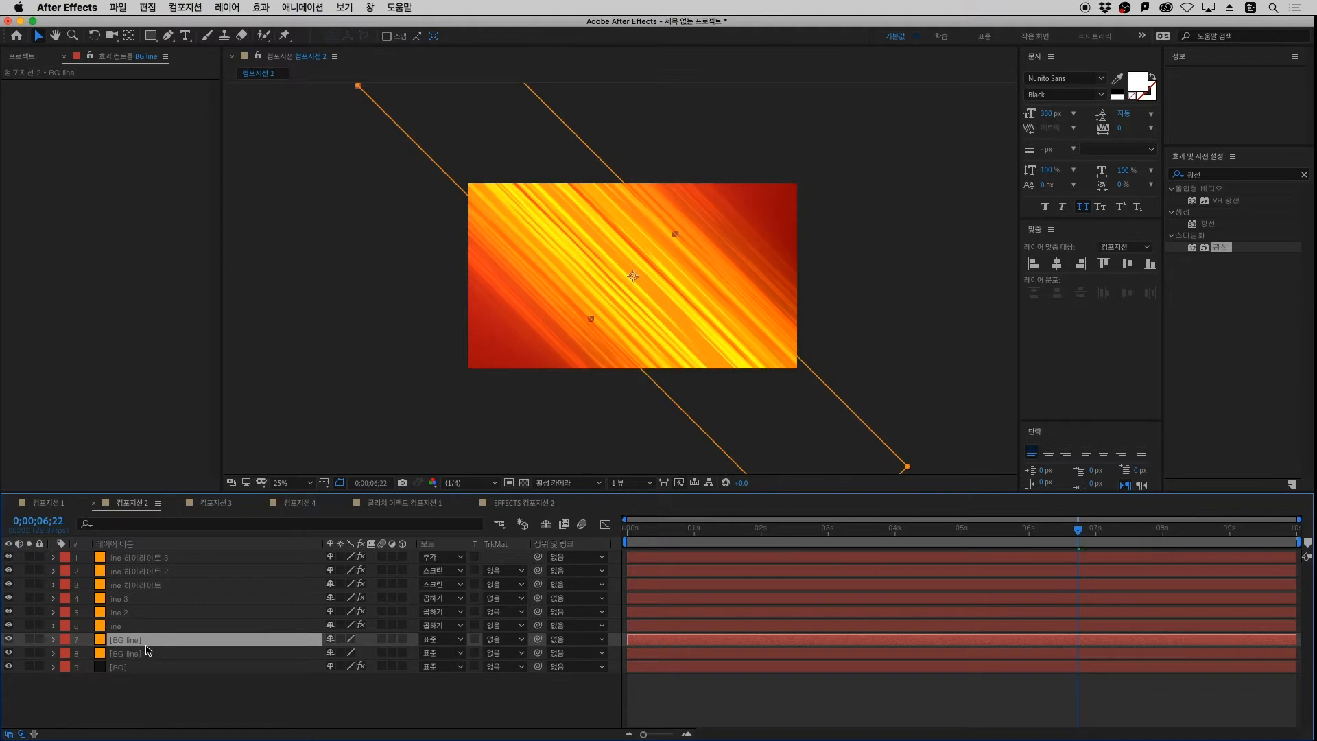
click(53, 640)
click(67, 653)
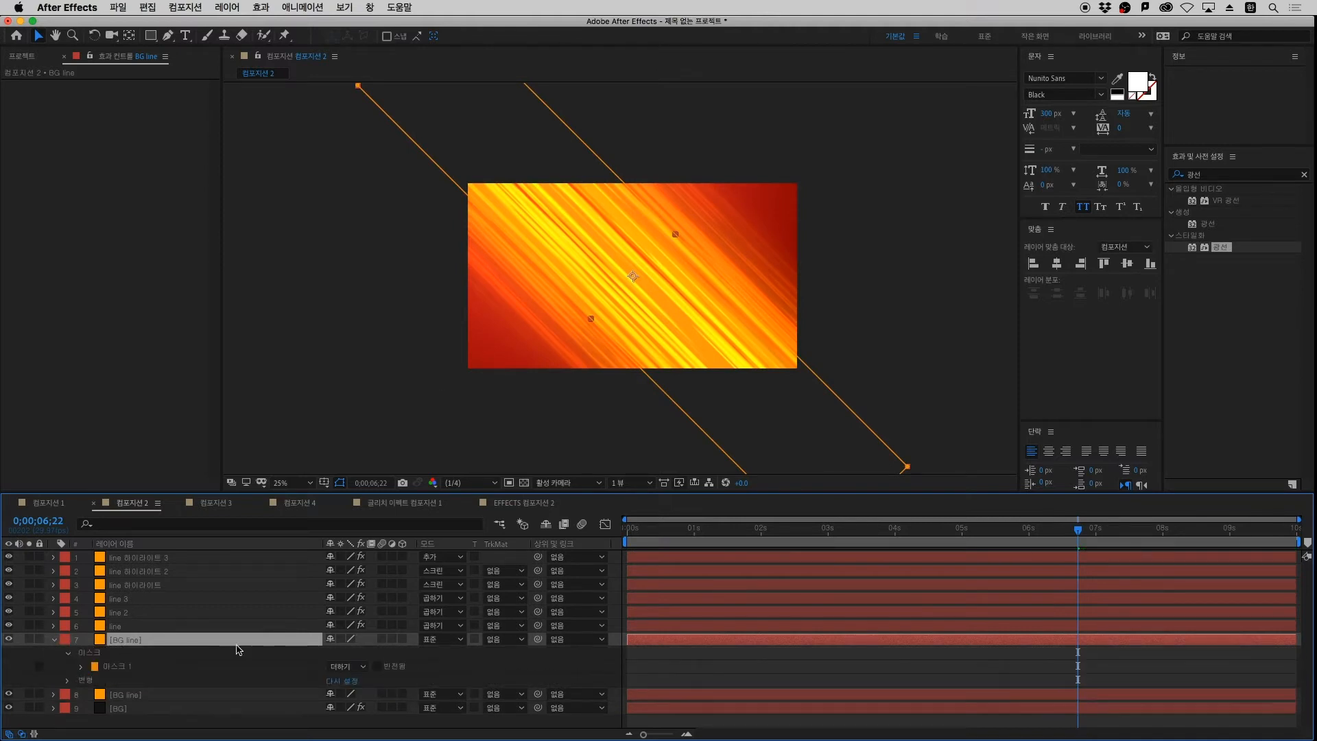
click(81, 667)
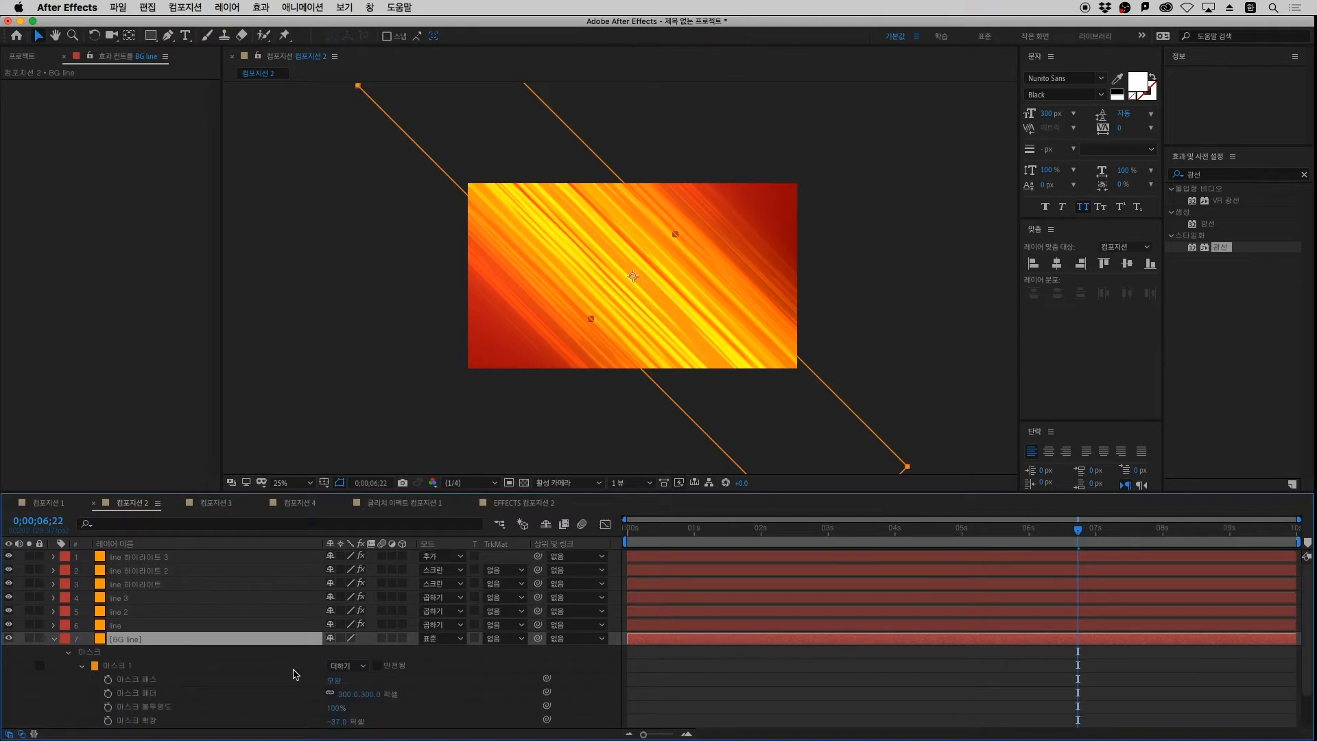
click(349, 667)
click(350, 676)
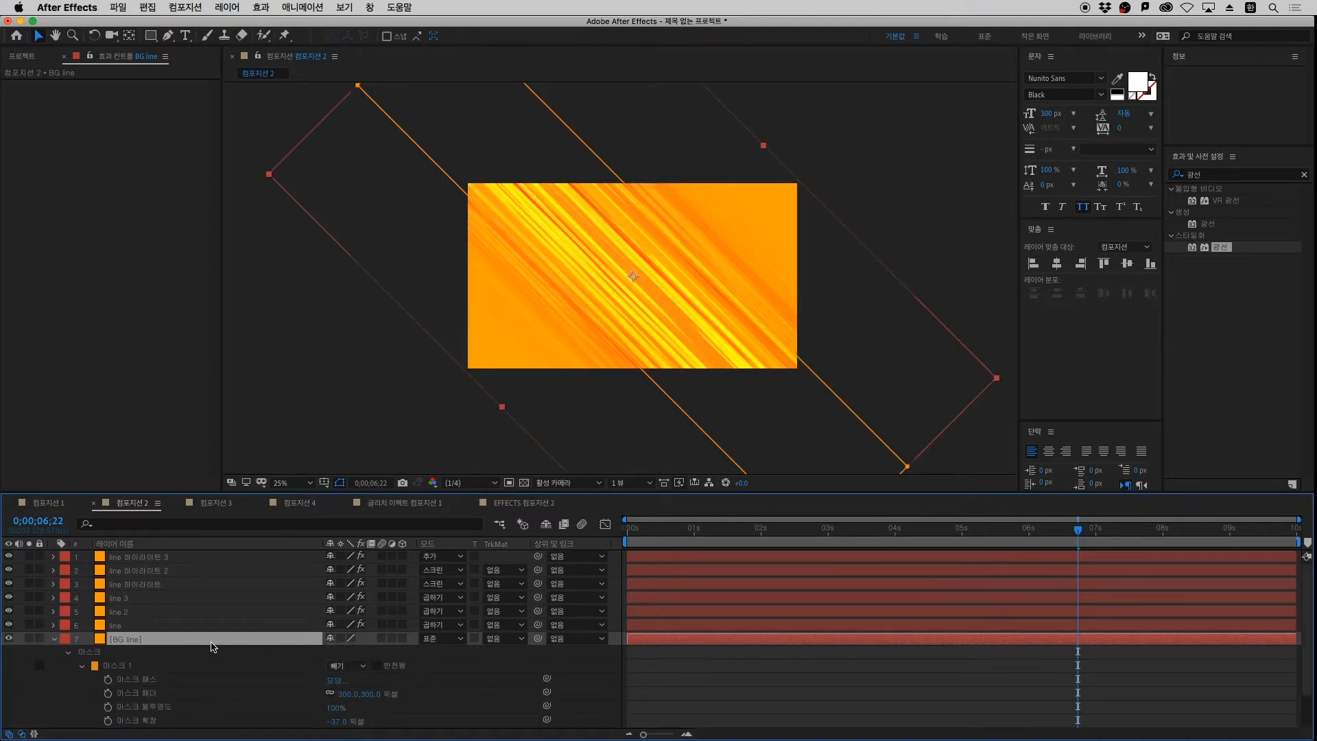
Recolor the duplicated BG line 2 solid from orange to a dark reddish brown
key(super+shift+y)
click(588, 446)
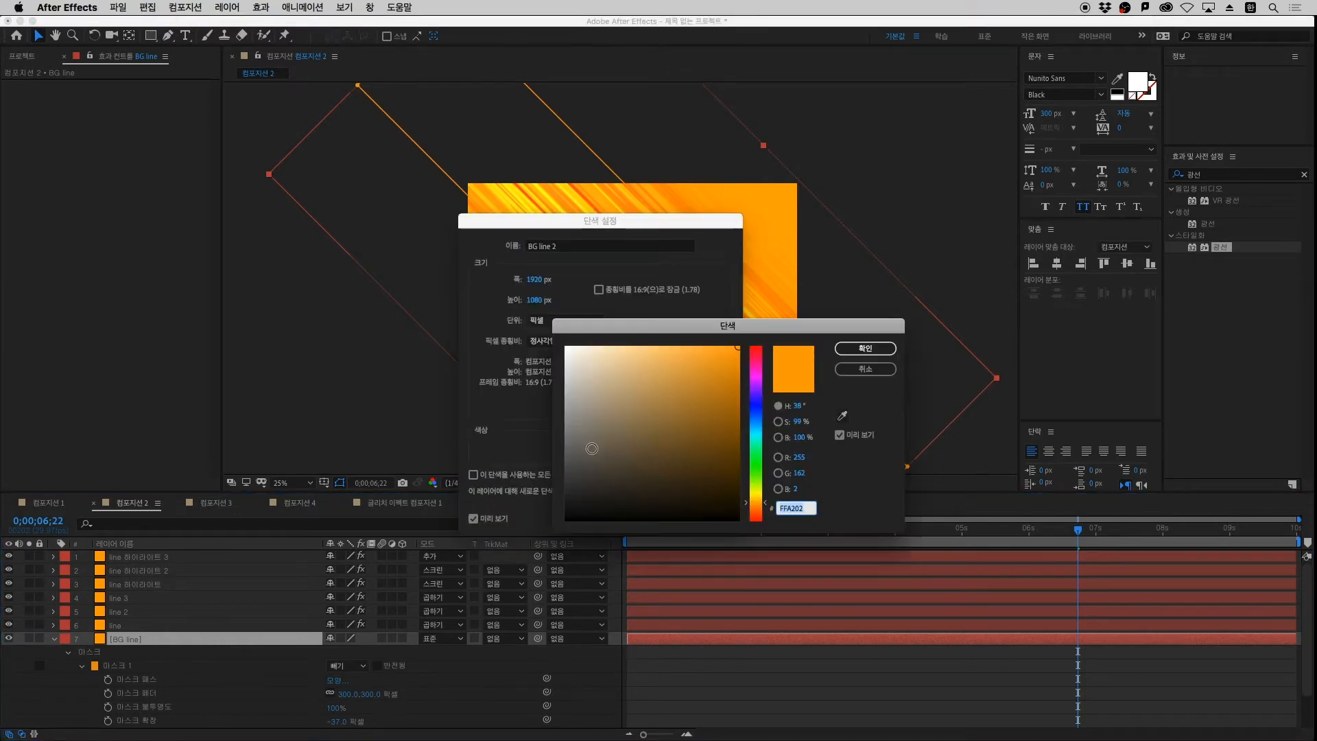
drag(577, 472, 553, 500)
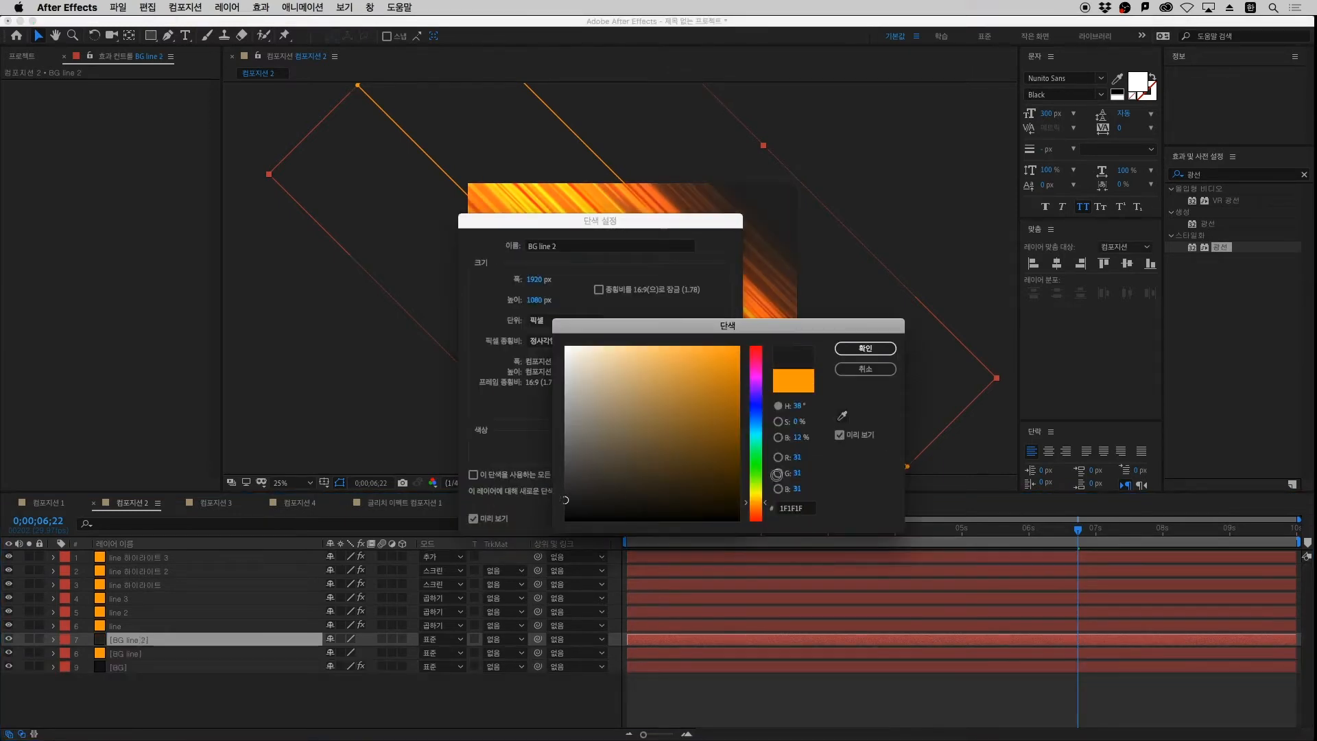
mouse_move(763, 511)
mouse_down()
mouse_move(729, 491)
mouse_move(739, 463)
mouse_up()
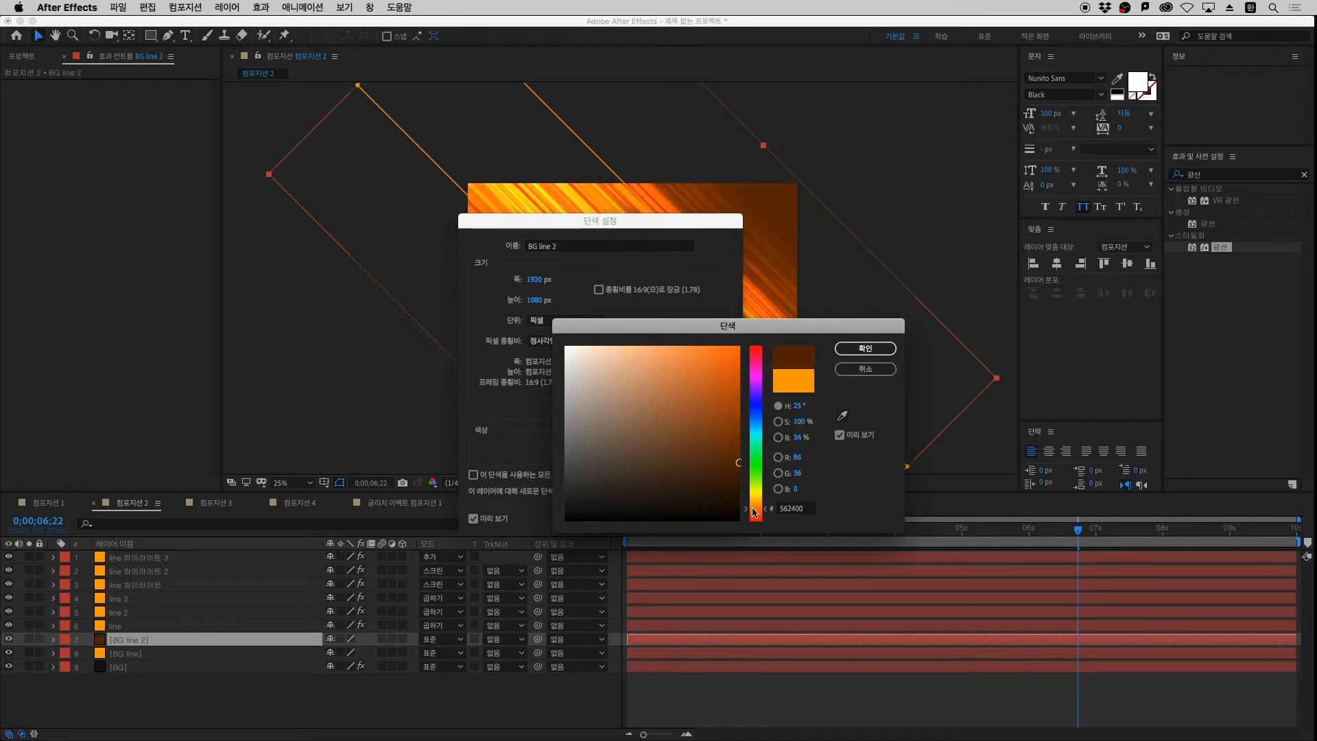
drag(753, 511, 756, 515)
key(Return)
key(Return)
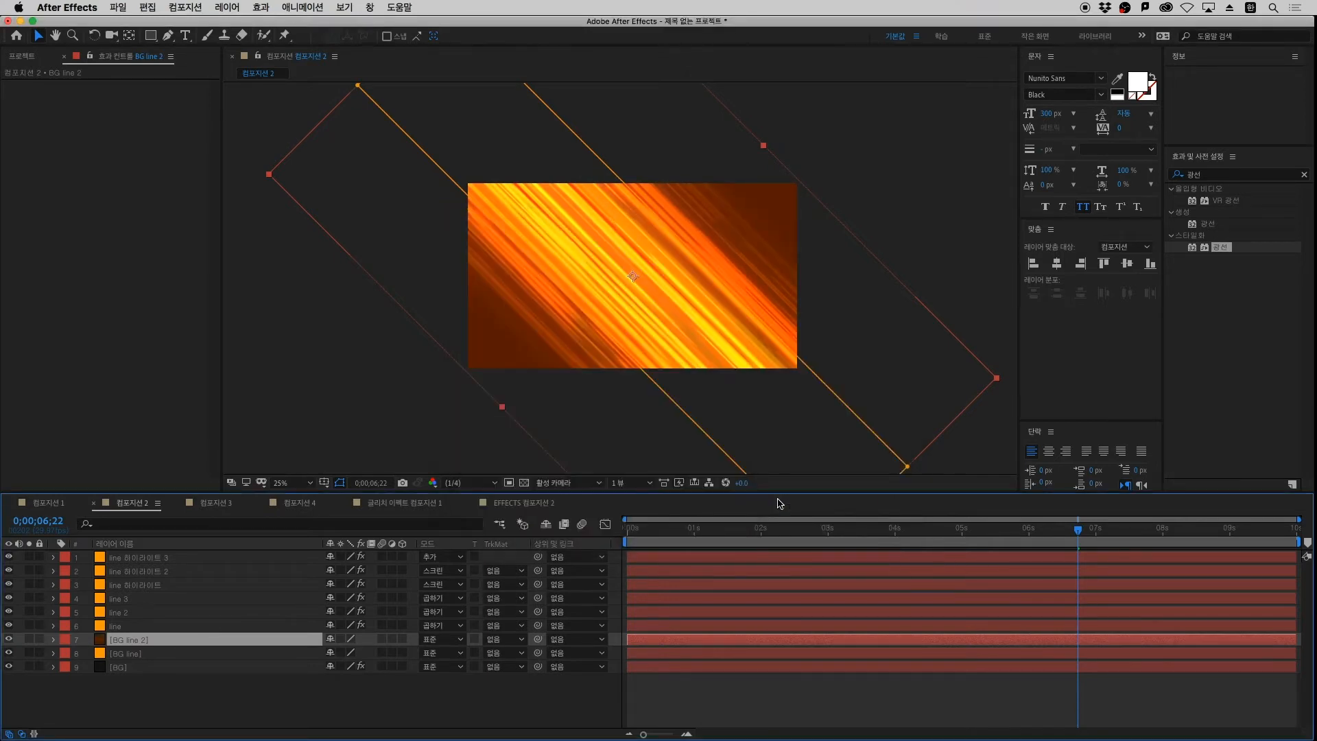
Reduce the BG line 2 layer's opacity, trying 40% first and settling on 50%
key(t)
key(super+space)
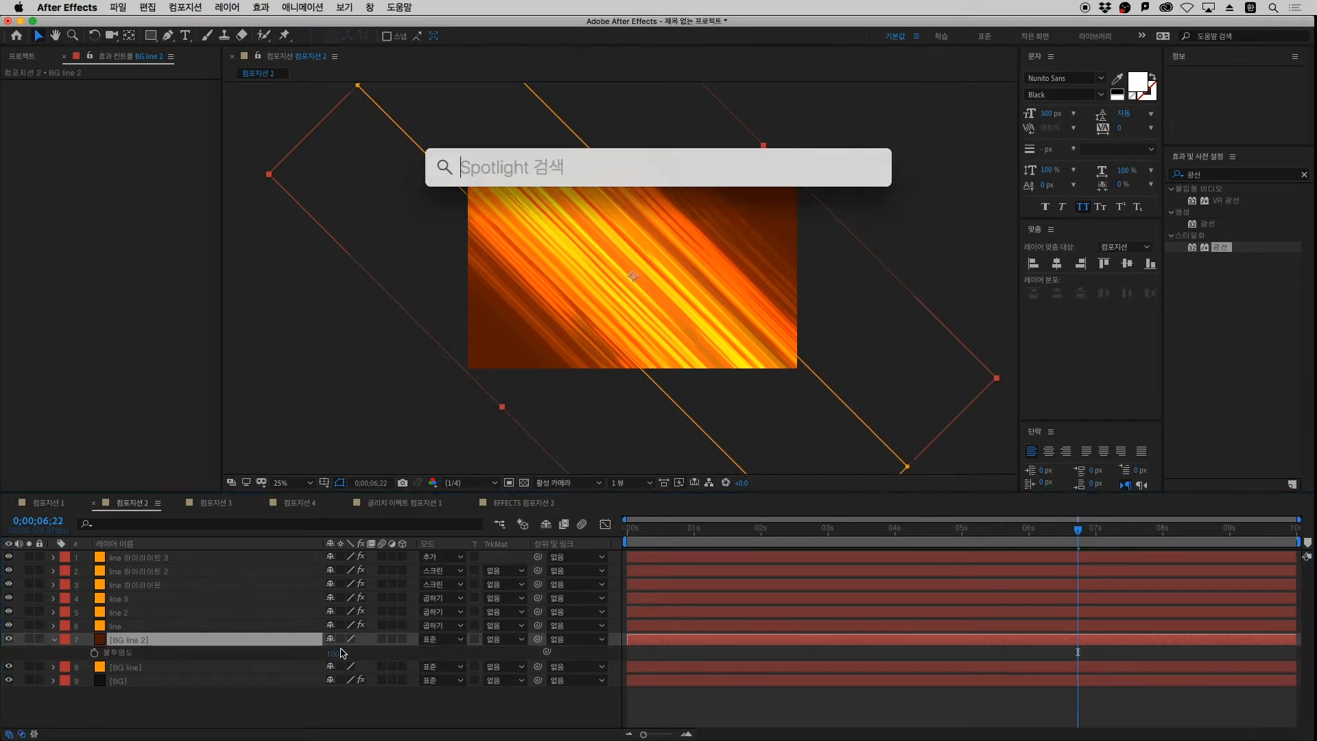
click(335, 655)
text(40)
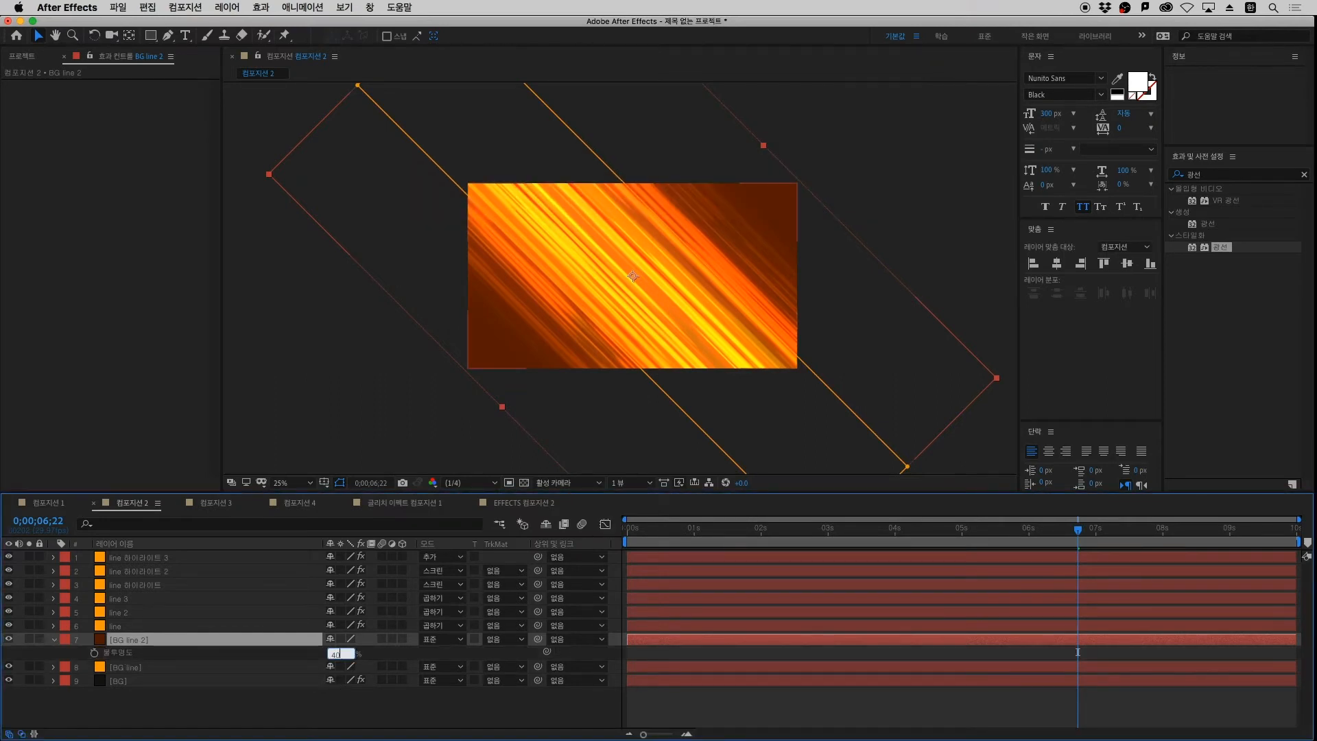
key(Return)
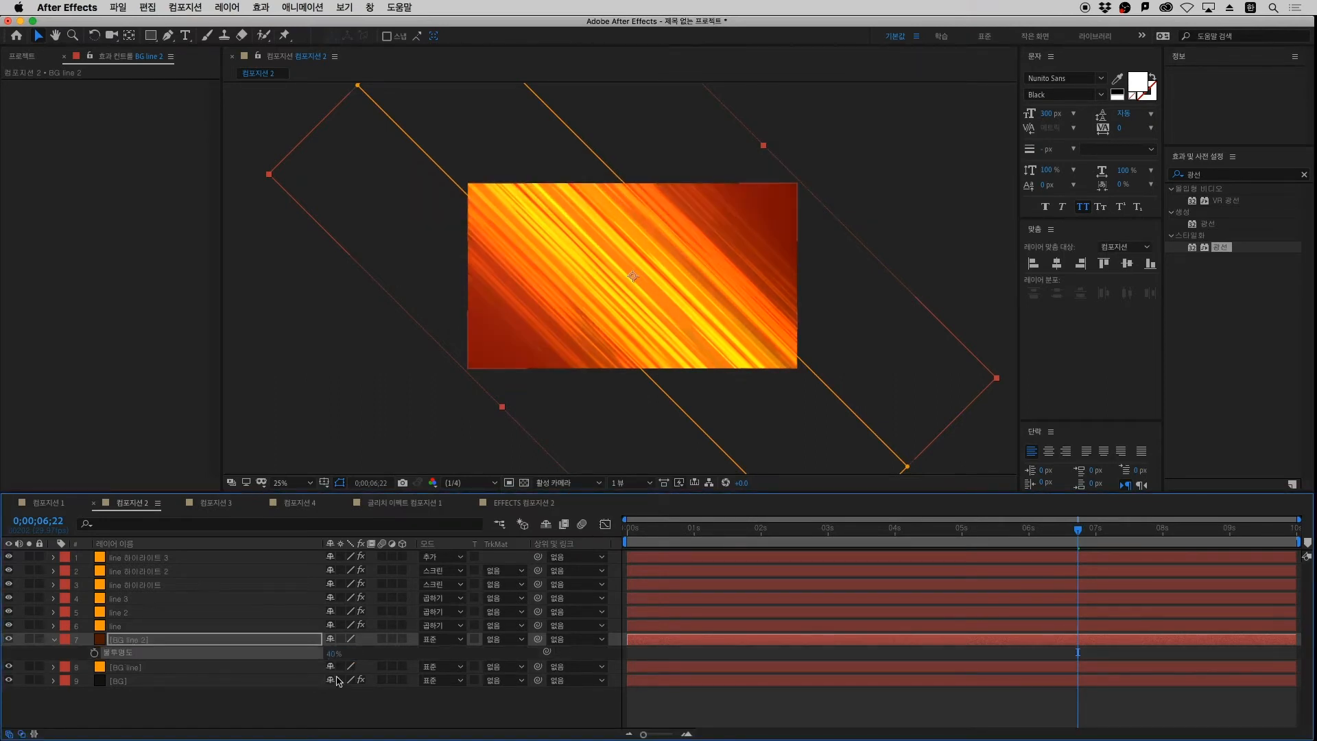
click(334, 653)
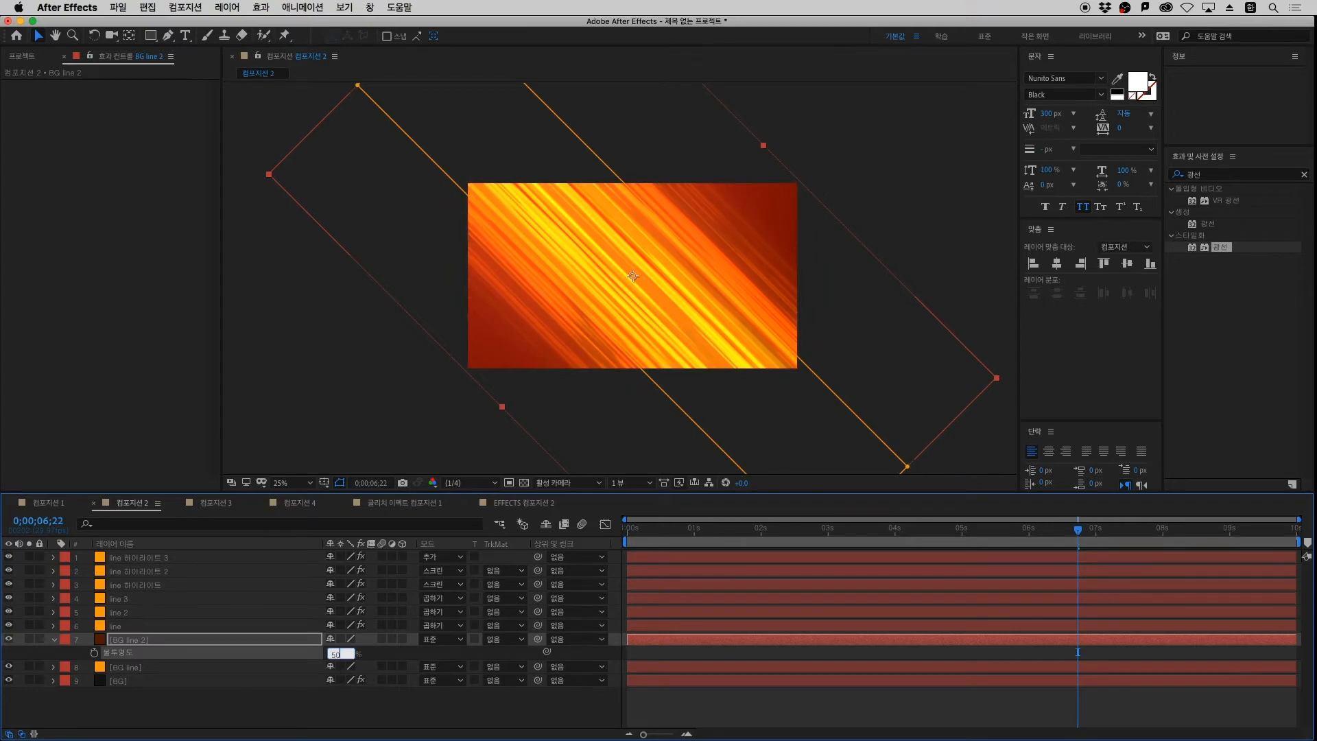
text(50)
key(Return)
click(152, 691)
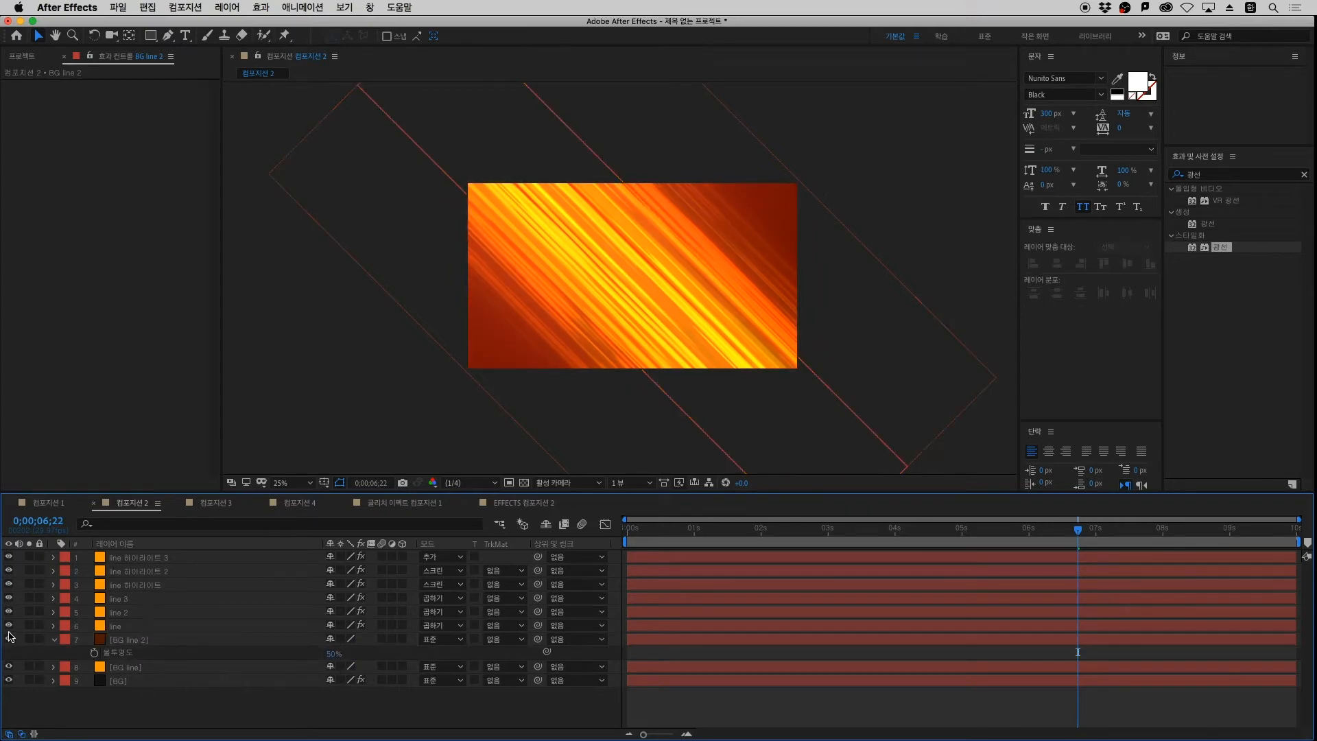
Compare the background with and without BG line 2 by toggling its visibility, and play back the composition
click(7, 637)
click(7, 637)
click(7, 637)
click(7, 637)
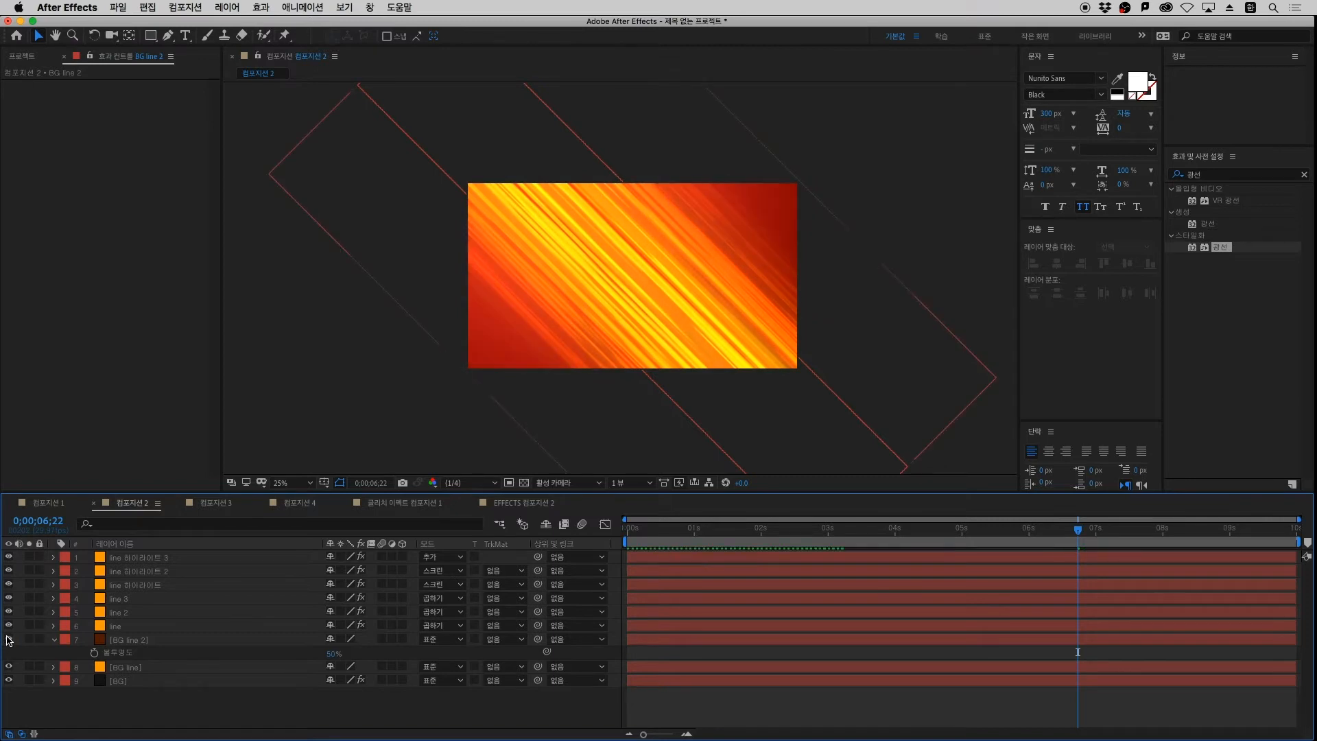
click(9, 638)
key(space)
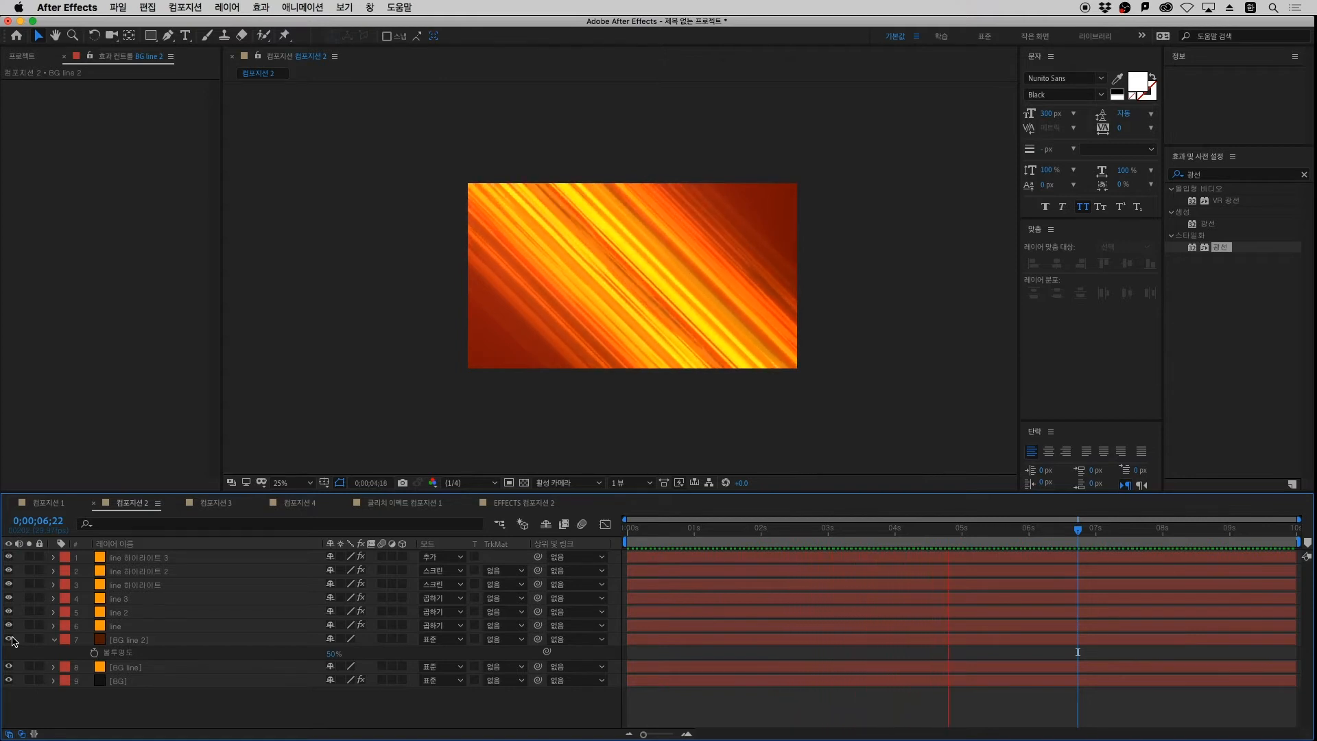
key(space)
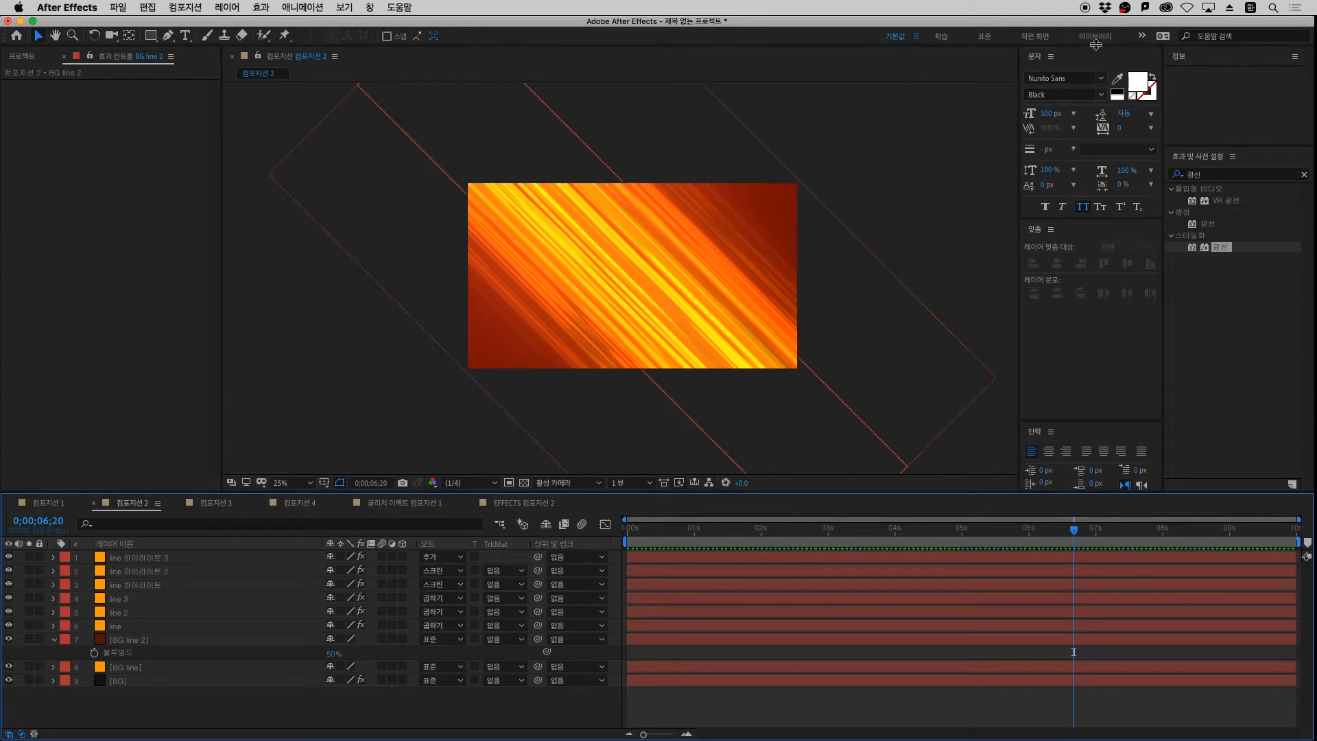
Find the Blambot FXPro Heavy BB font by searching for "fx" and choose its Regular style for the text
click(1069, 74)
click(1068, 74)
text(ㅇ)
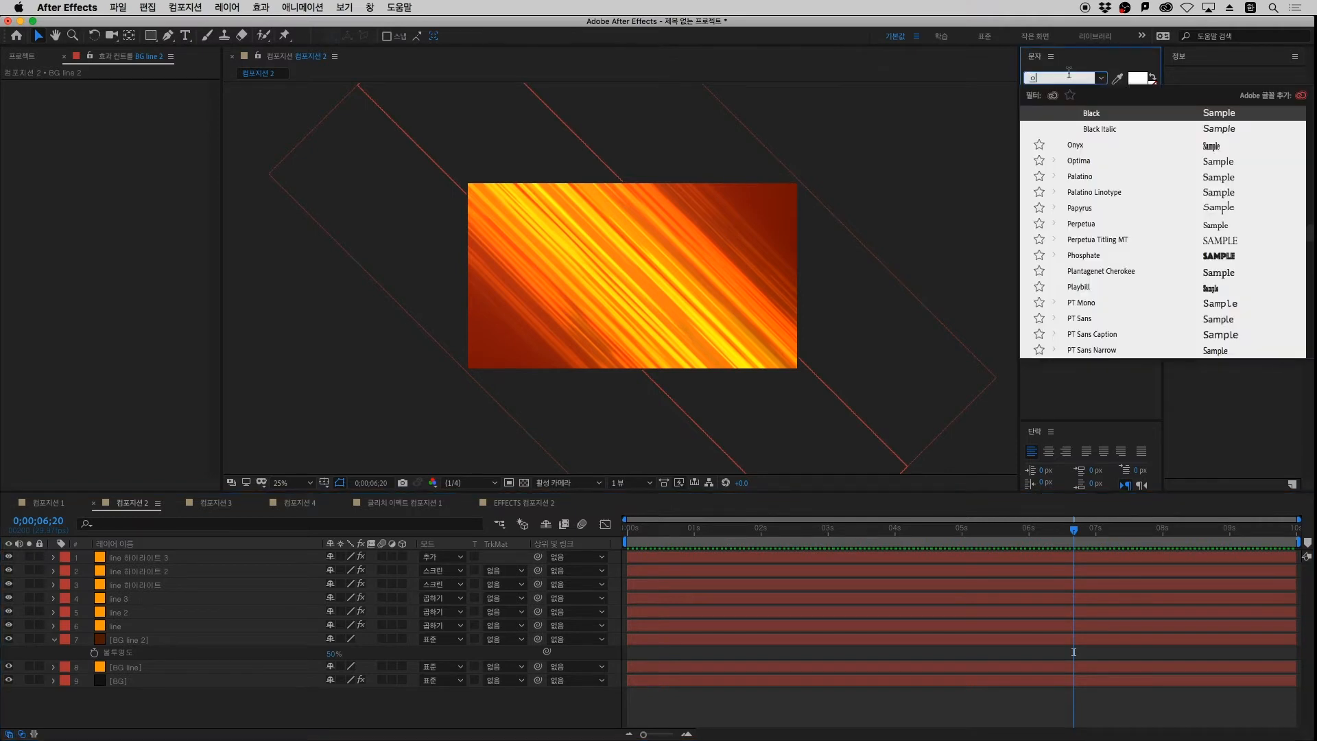
text(b)
key(BackSpace)
key(BackSpace)
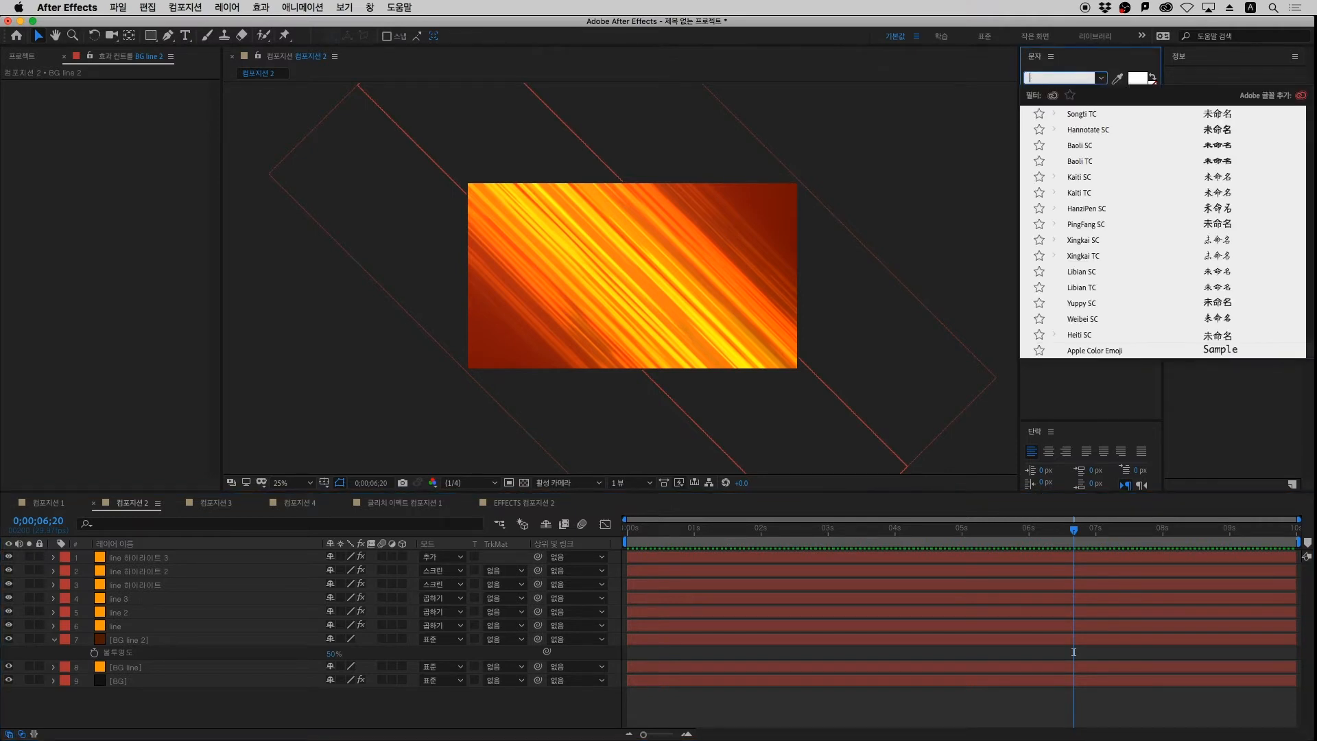
text(bl)
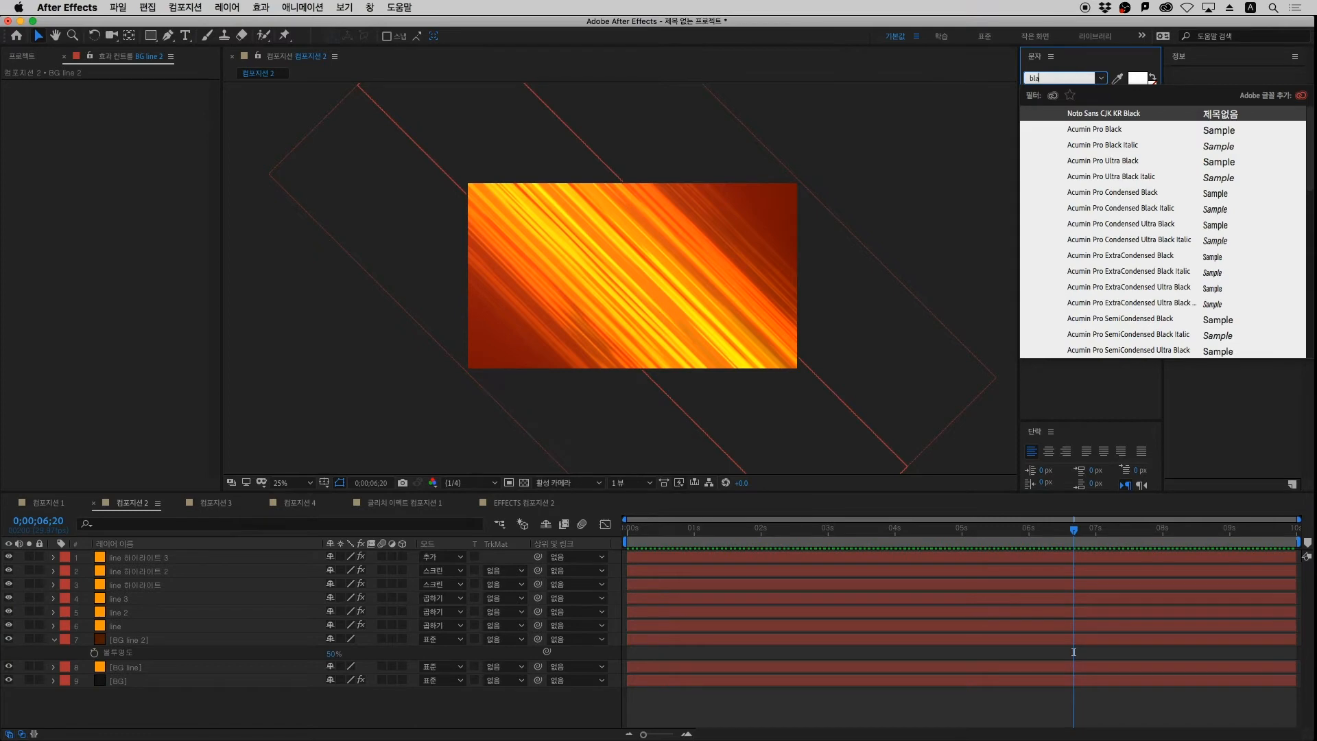
text(a)
key(BackSpace)
key(BackSpace)
key(BackSpace)
text(fx)
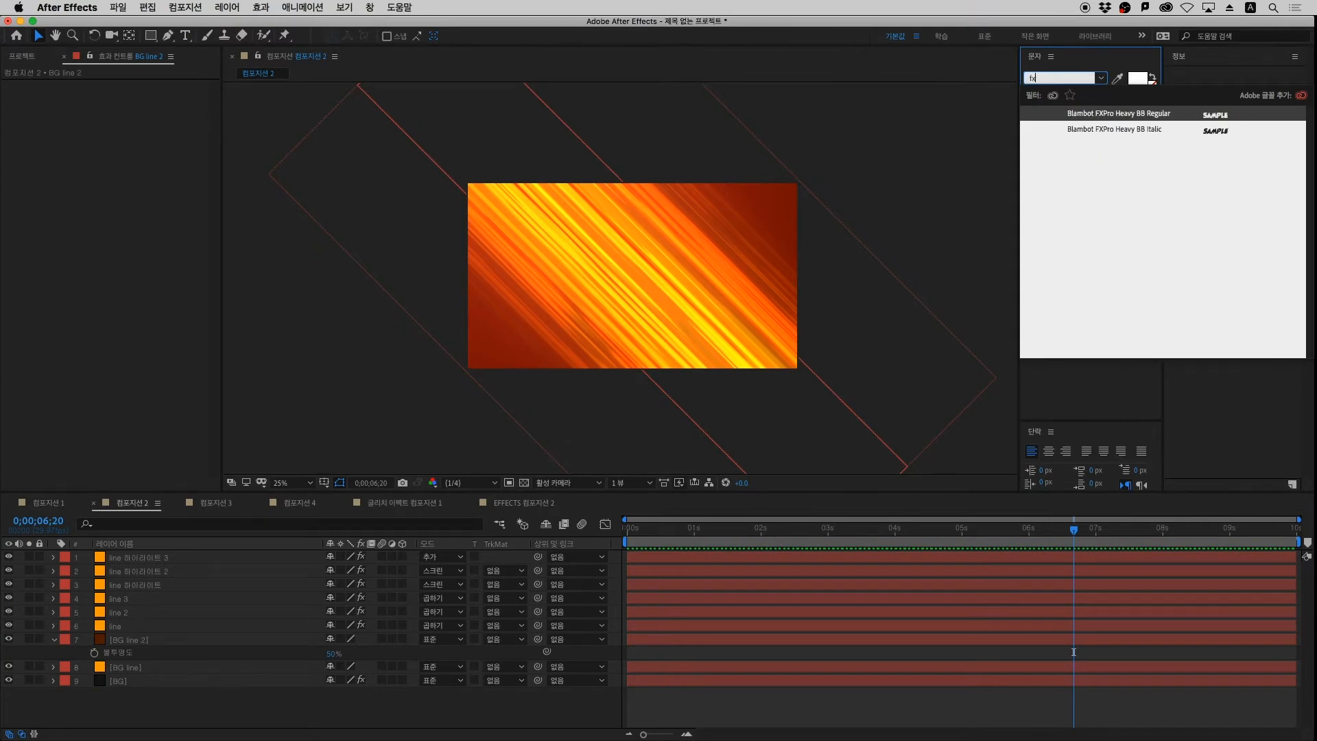
click(1115, 120)
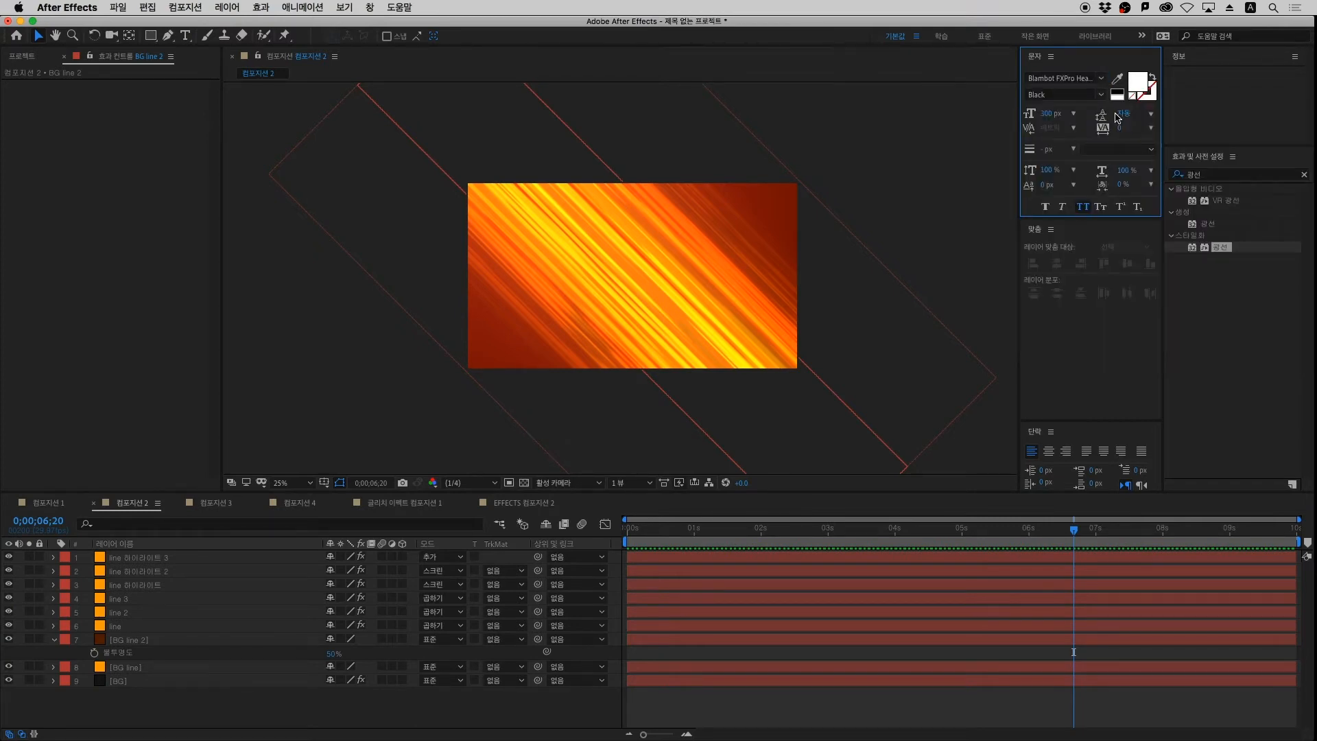
Add a text layer reading "cartoon" over the speed-line background
key(super+t)
click(582, 263)
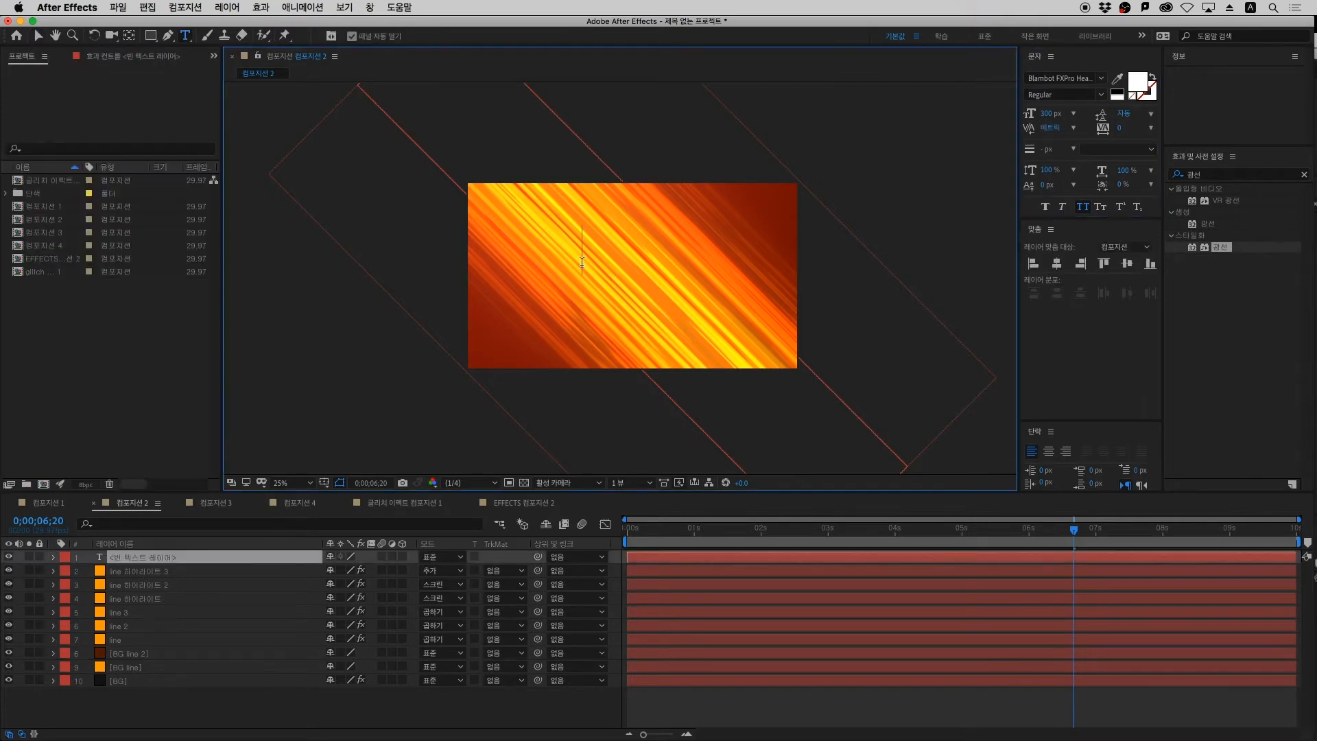
text(cartoon)
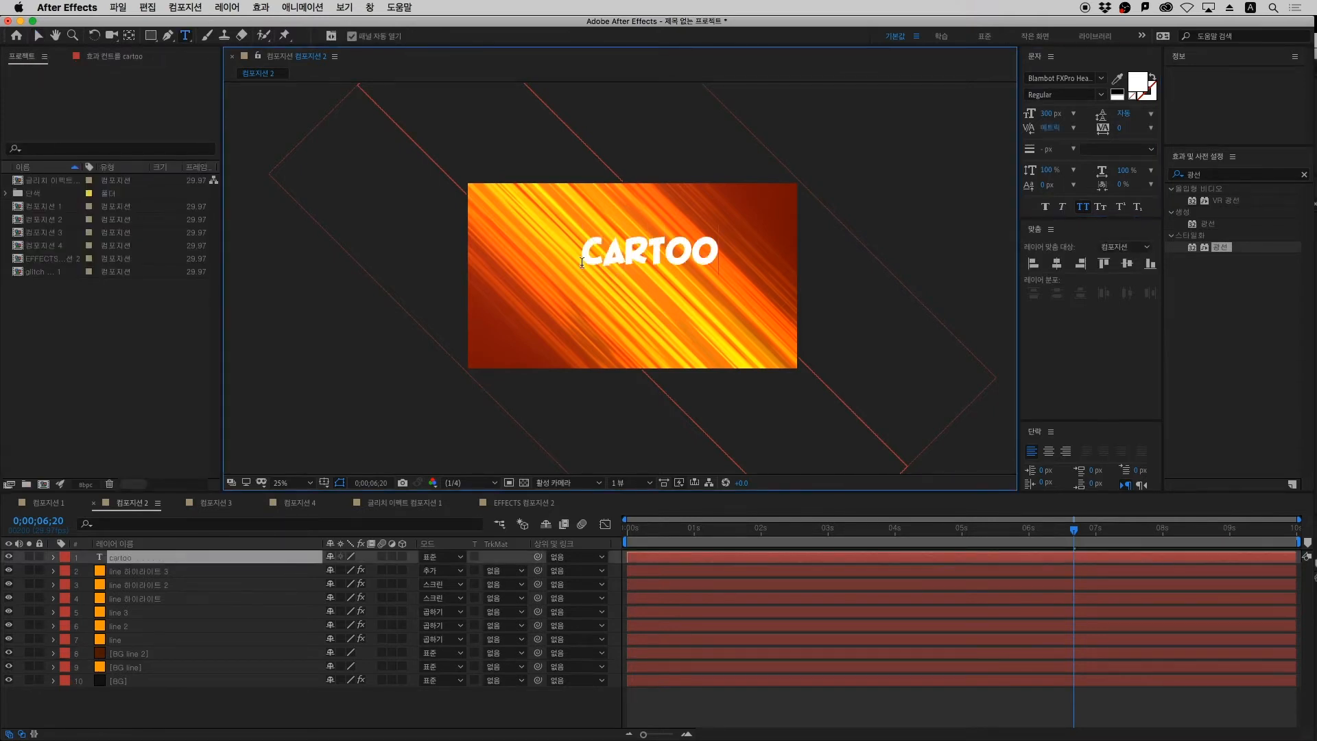
click(215, 559)
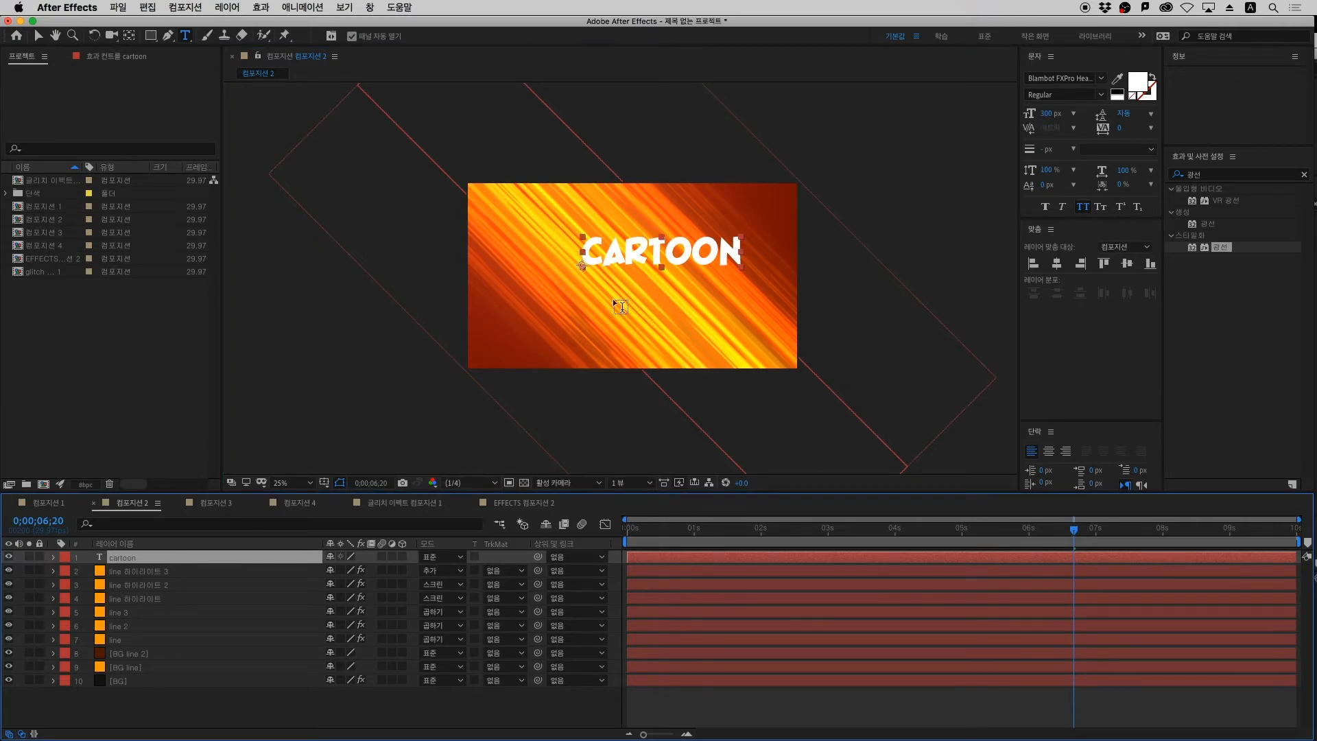
Add a separate text layer reading "stroke effects" just under the word CARTOON
click(684, 697)
key(ctrl+t)
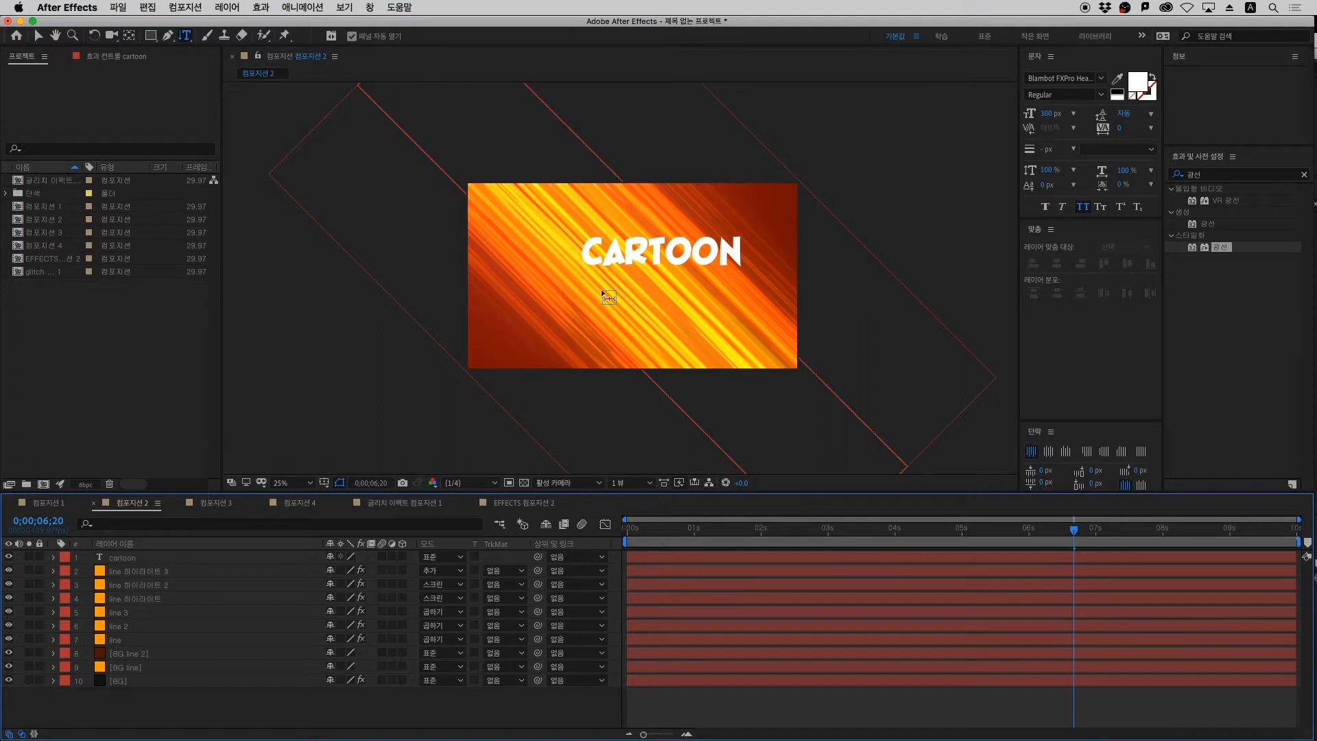
key(ctrl+t)
click(607, 293)
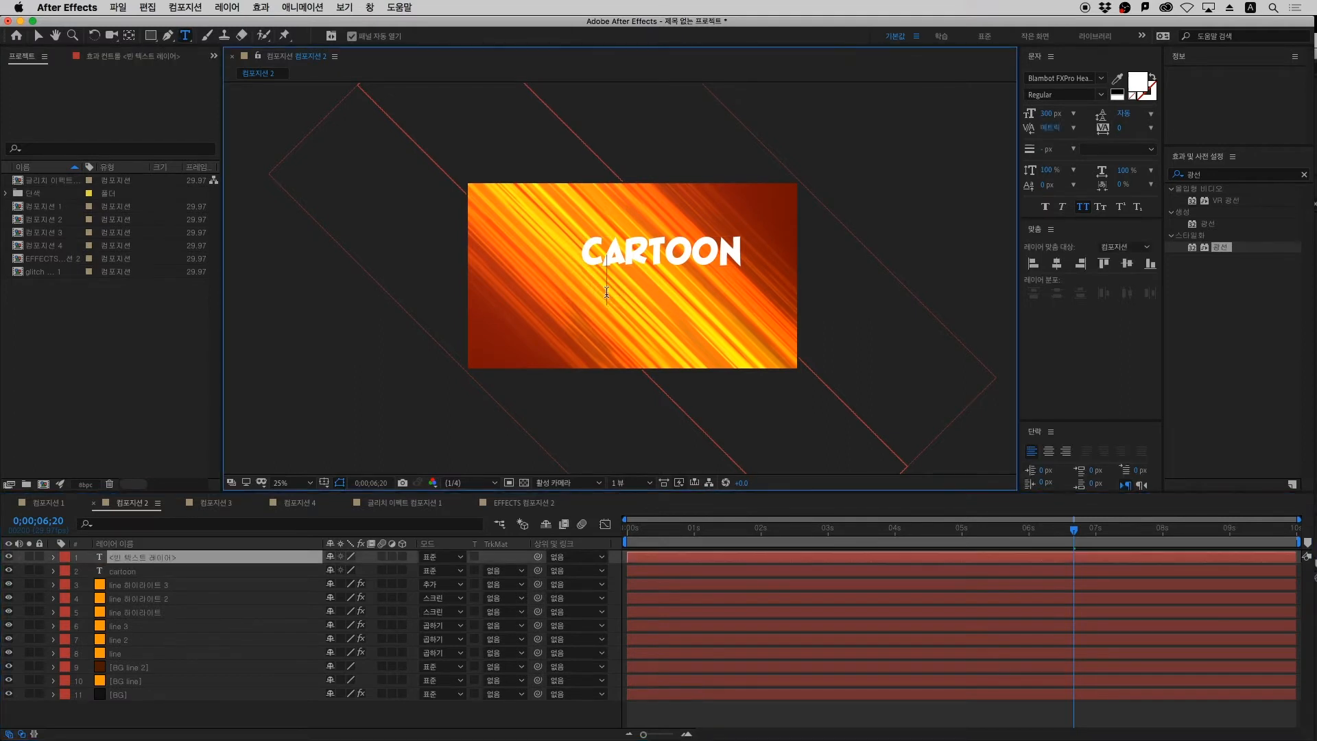
text(stroke e)
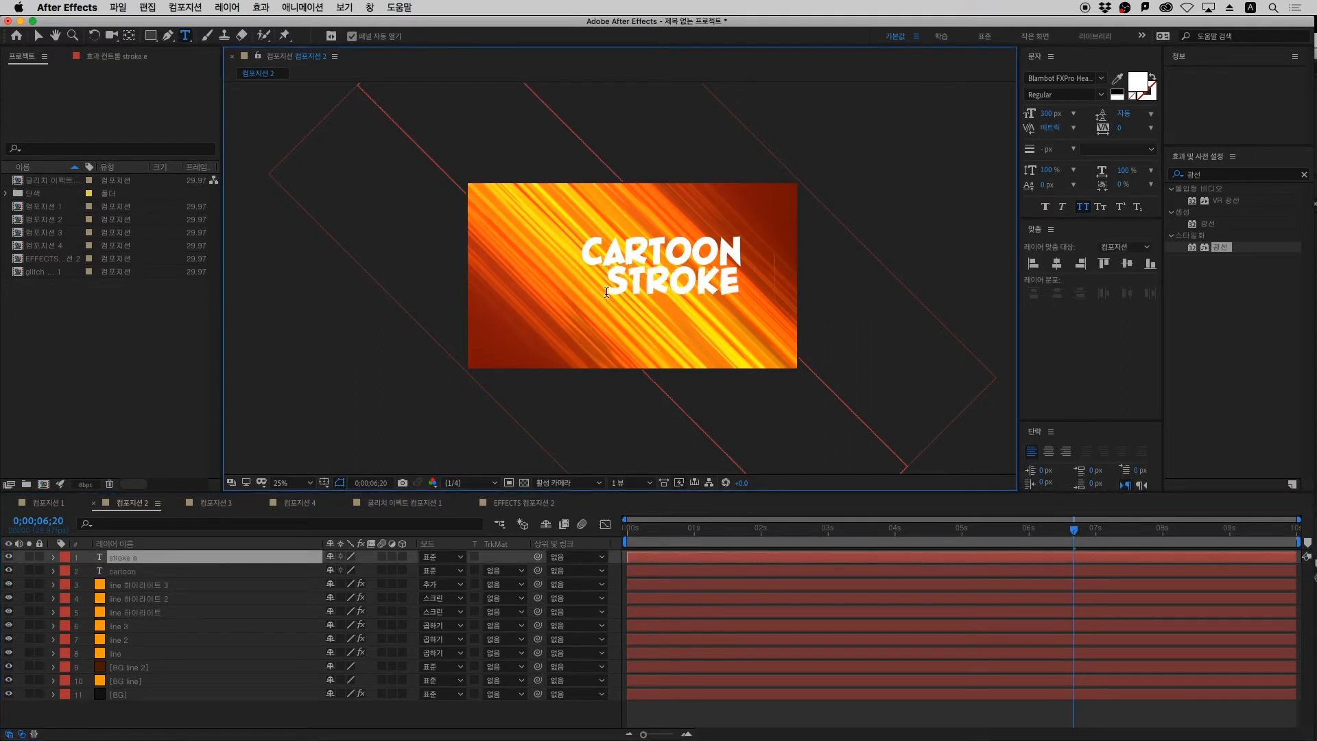
key(BackSpace)
text(effects)
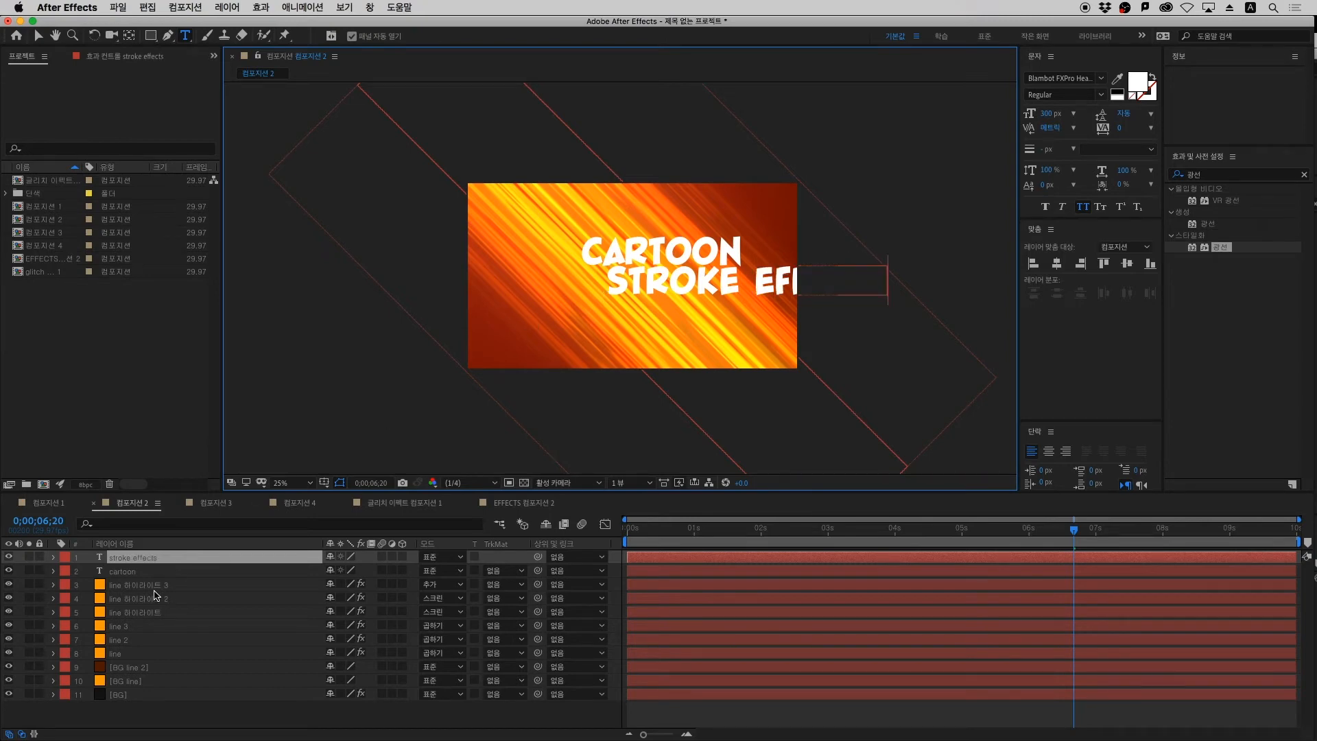
Reorder the stroke effects layer beneath the cartoon layer and shift its text so it fits under CARTOON
click(131, 561)
drag(132, 561, 132, 578)
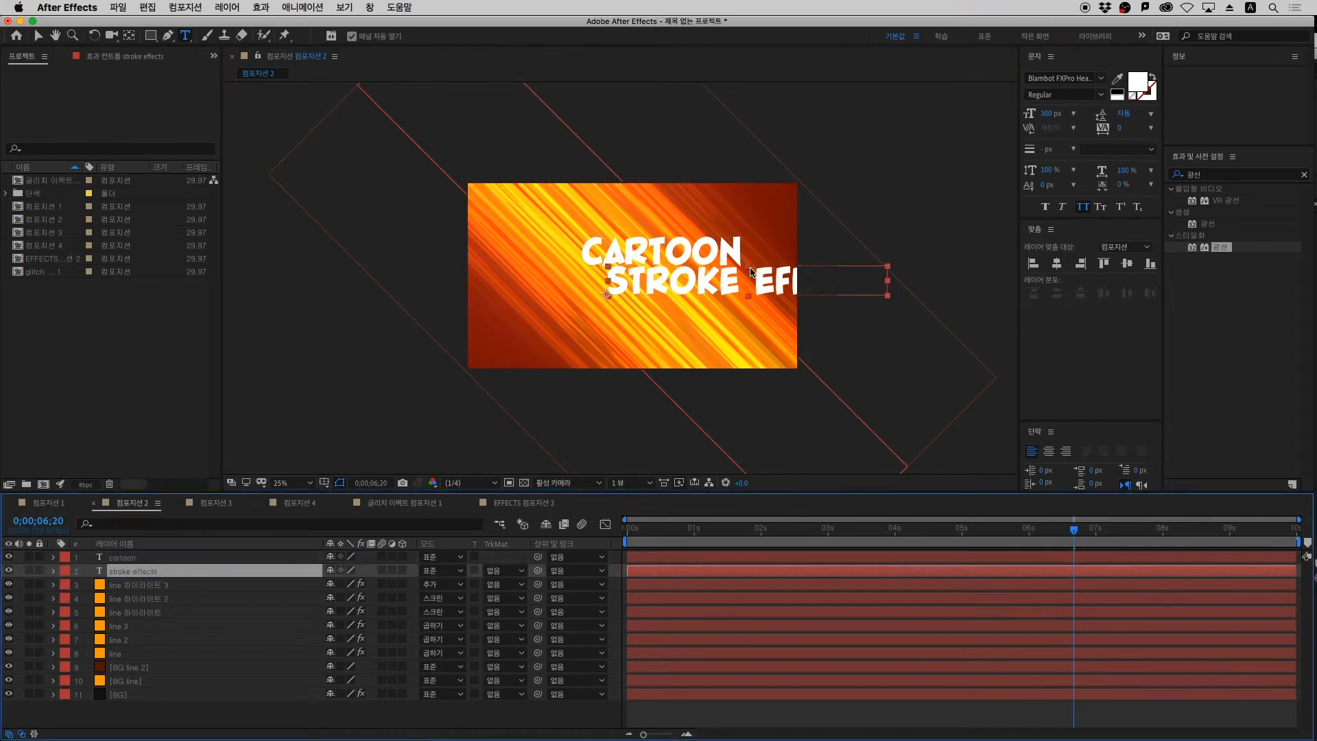
key(v)
drag(773, 283, 687, 291)
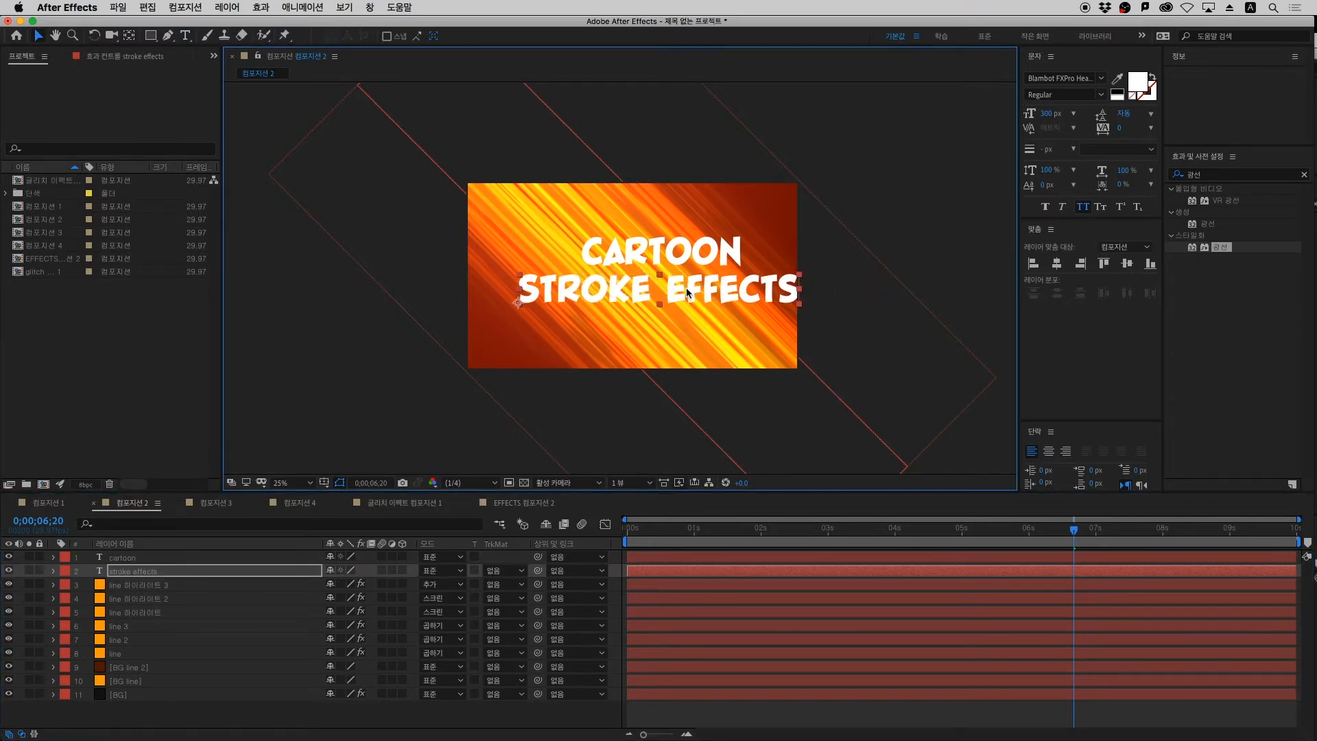
Set the stroke effects text size to 170 px, center it in the composition and move it slightly below the middle
click(1050, 113)
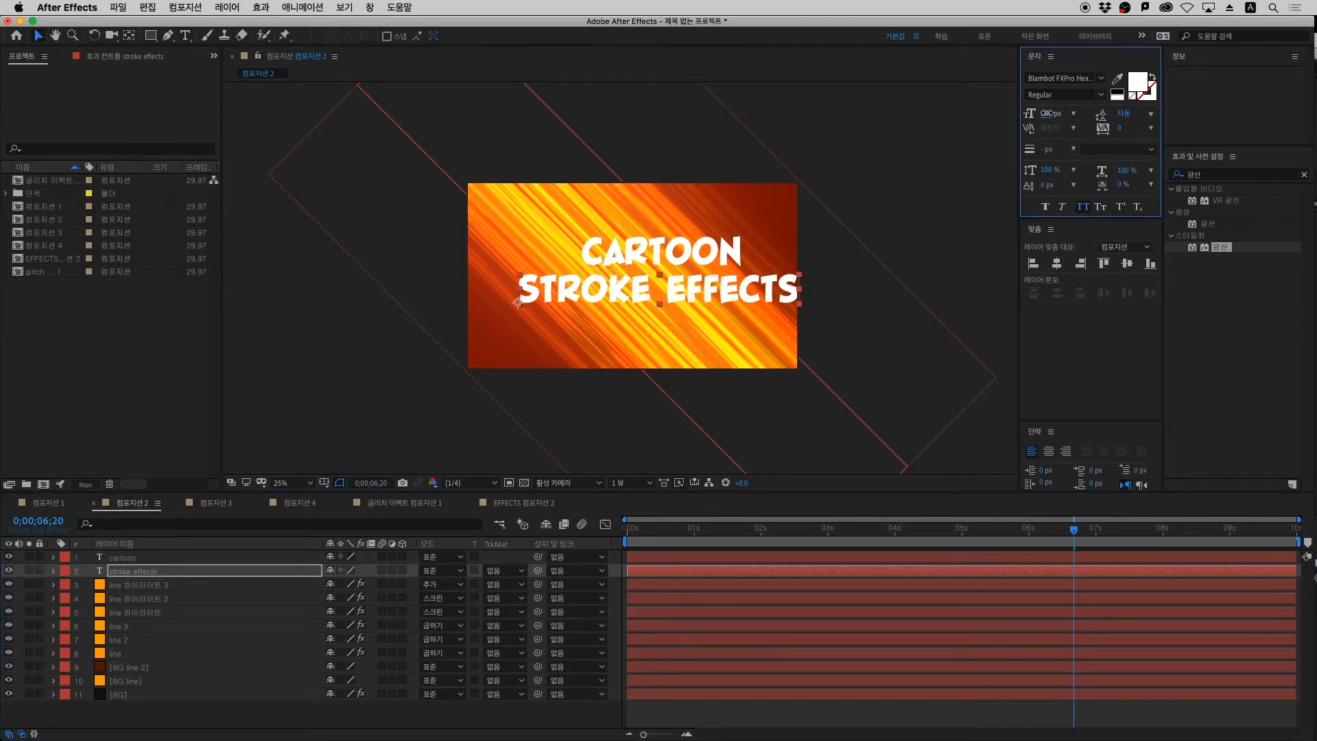
text(170)
key(Return)
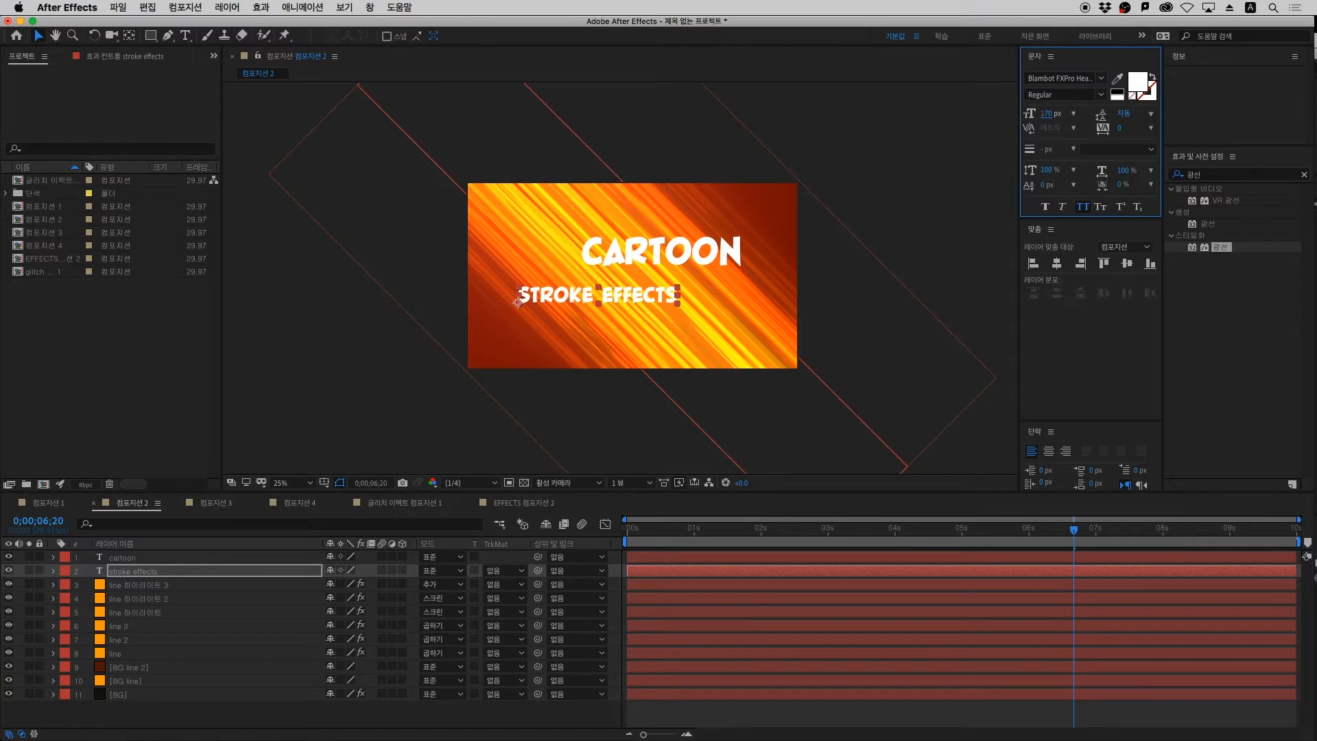
click(1057, 263)
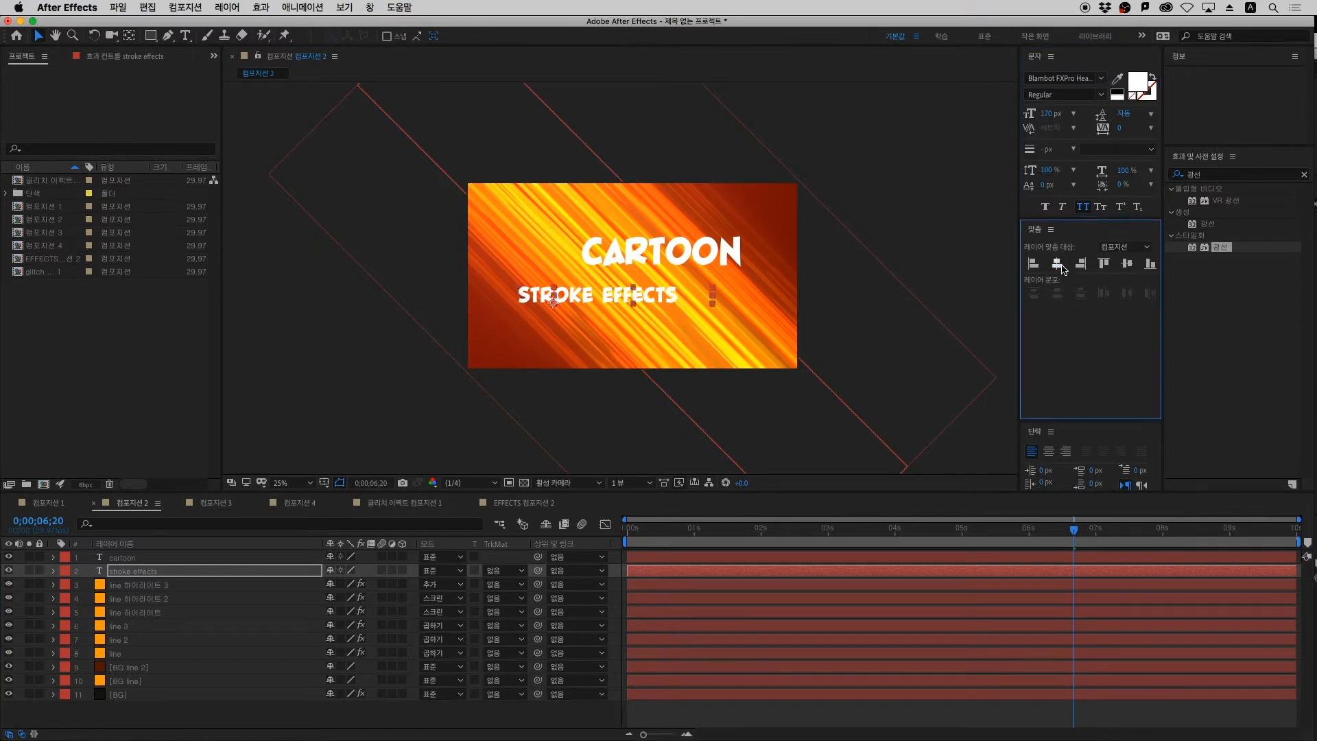
click(1126, 265)
drag(684, 275, 683, 293)
Center the cartoon text in the composition and raise it to sit directly above STROKE EFFECTS
click(193, 556)
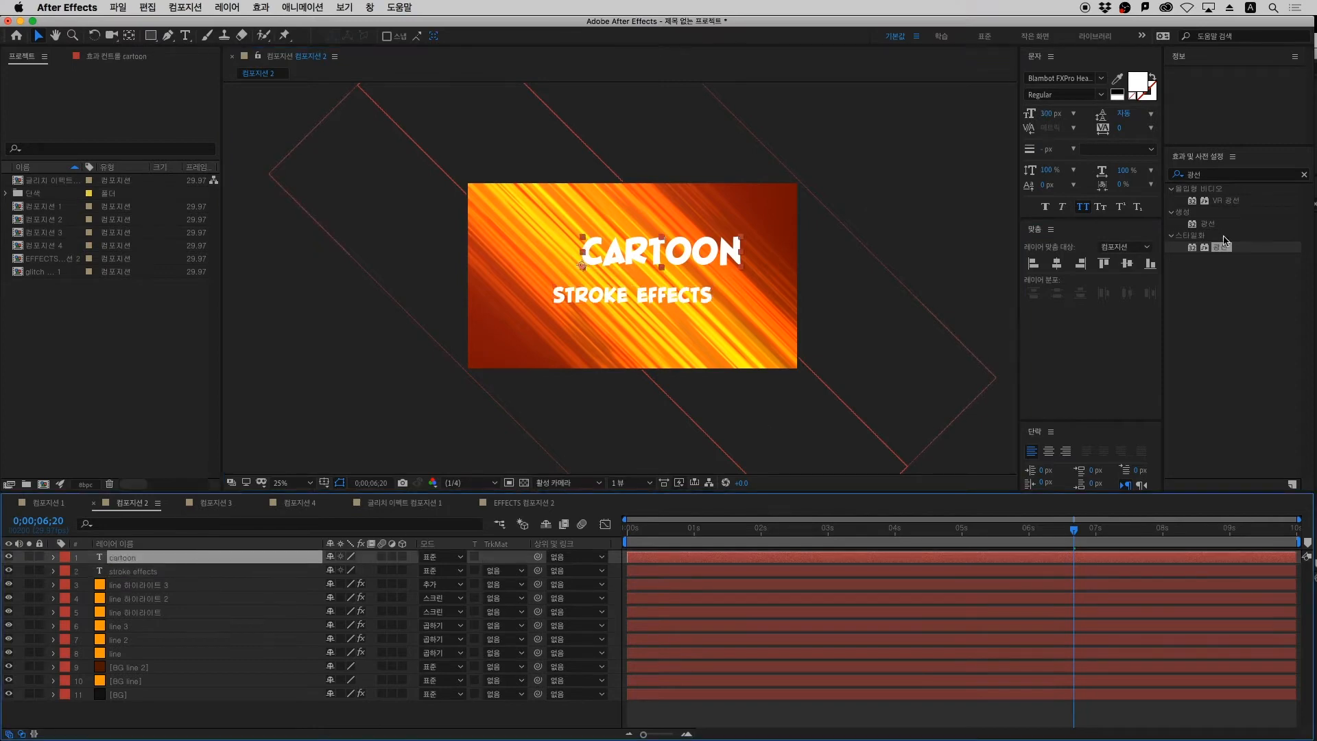
click(1056, 263)
click(1125, 265)
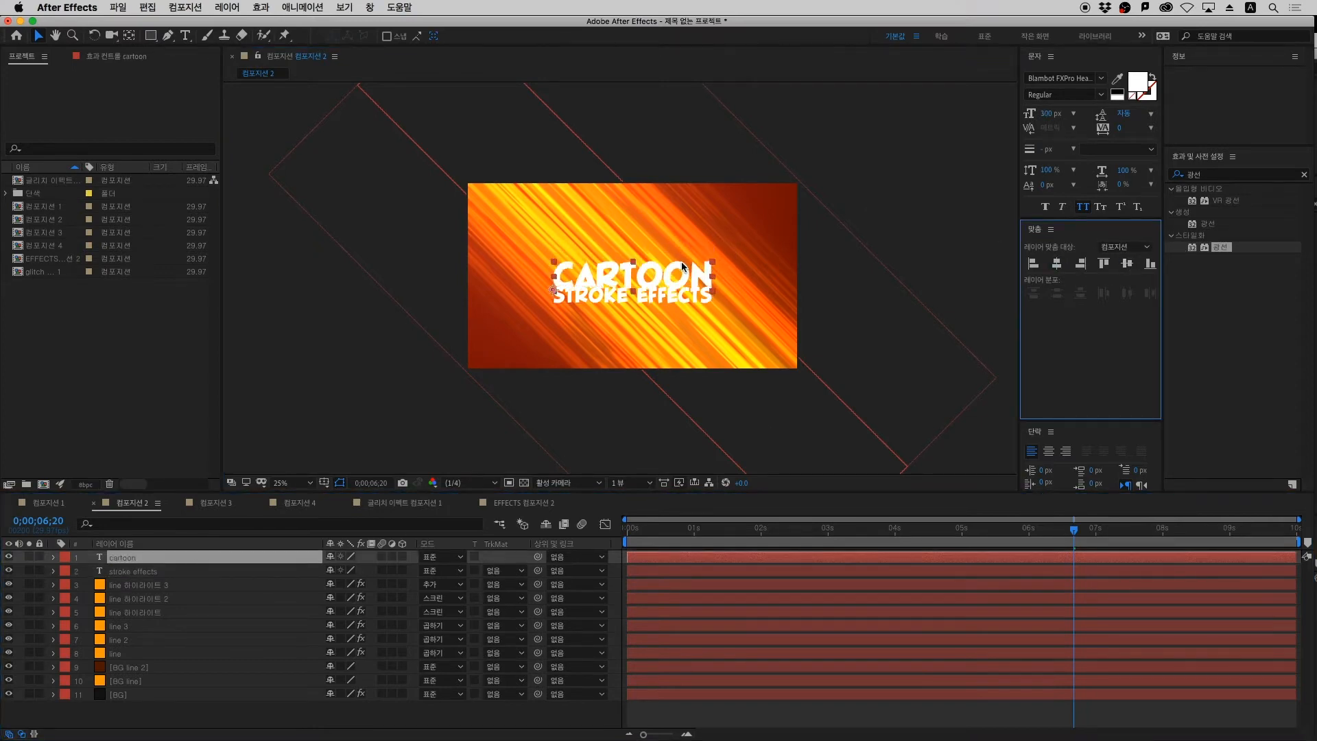
click(679, 271)
drag(678, 271, 678, 268)
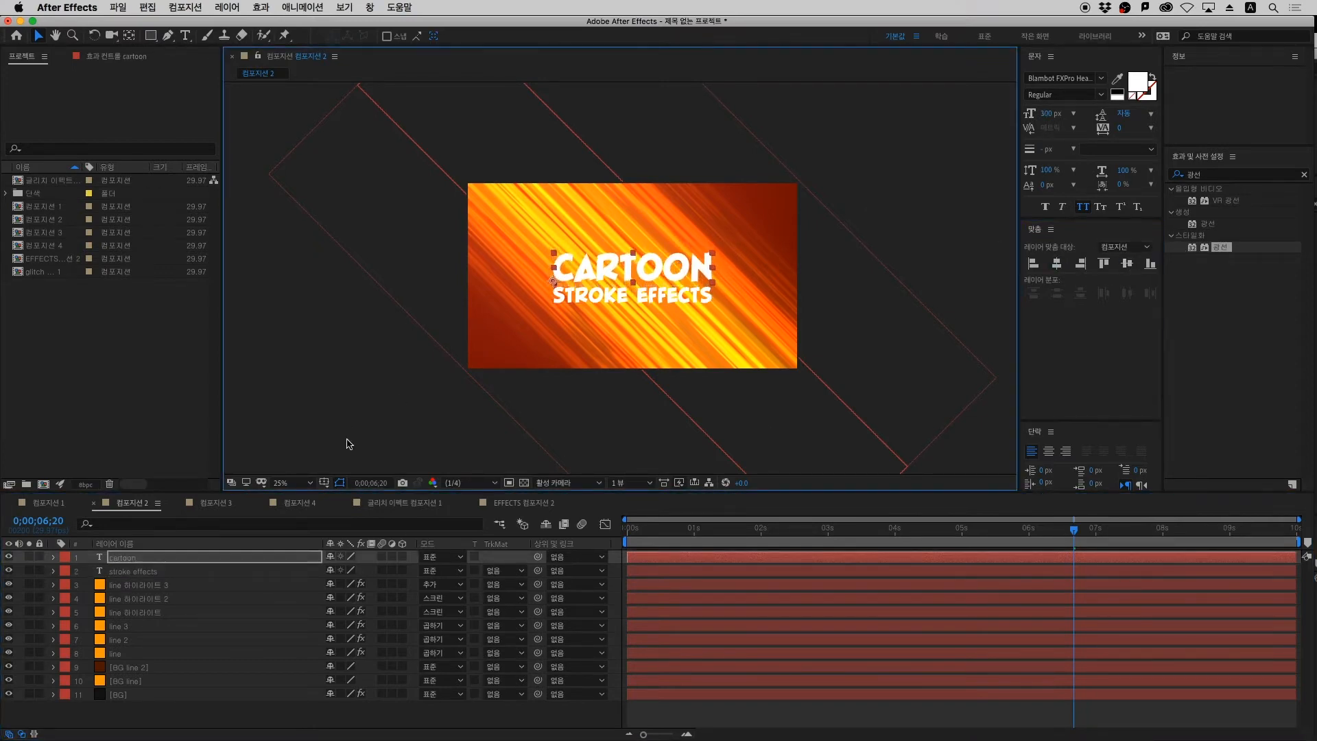
Select the cartoon and stroke effects layers together and move both texts slightly upward
super+click(167, 584)
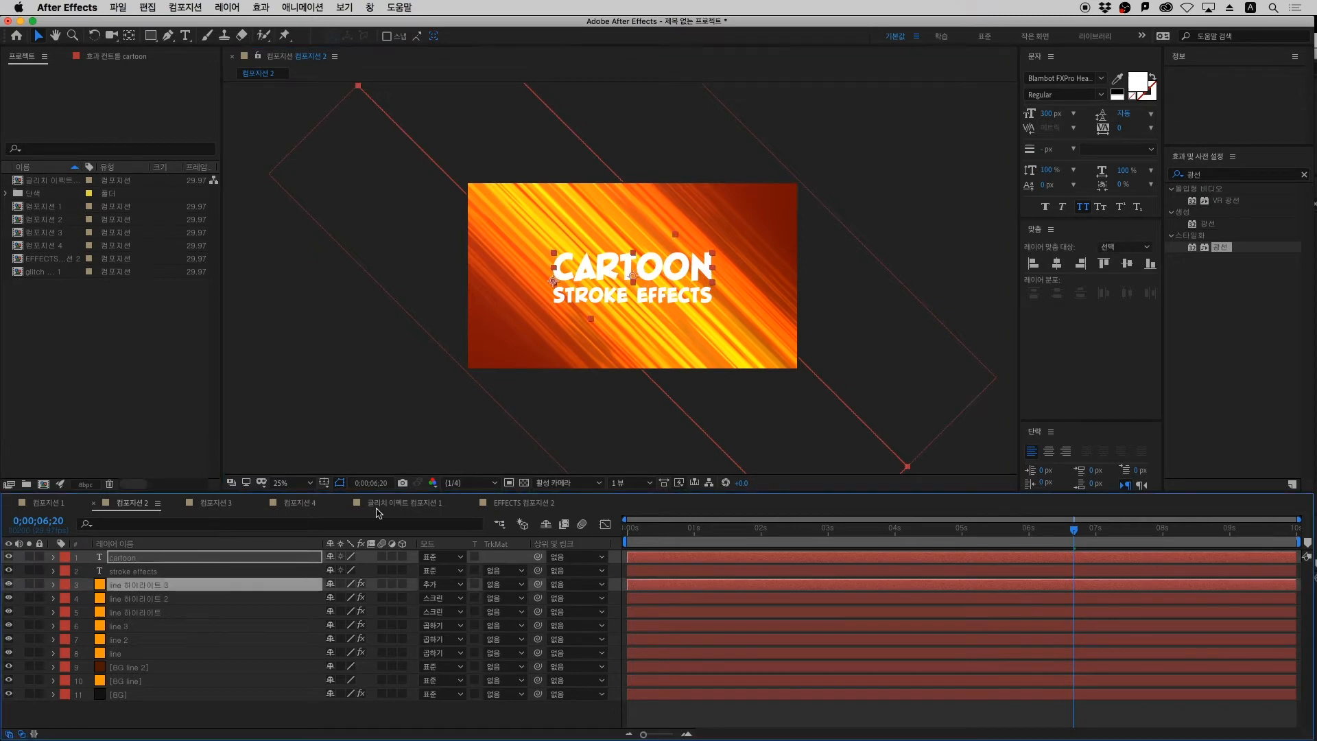
click(182, 573)
super+click(191, 559)
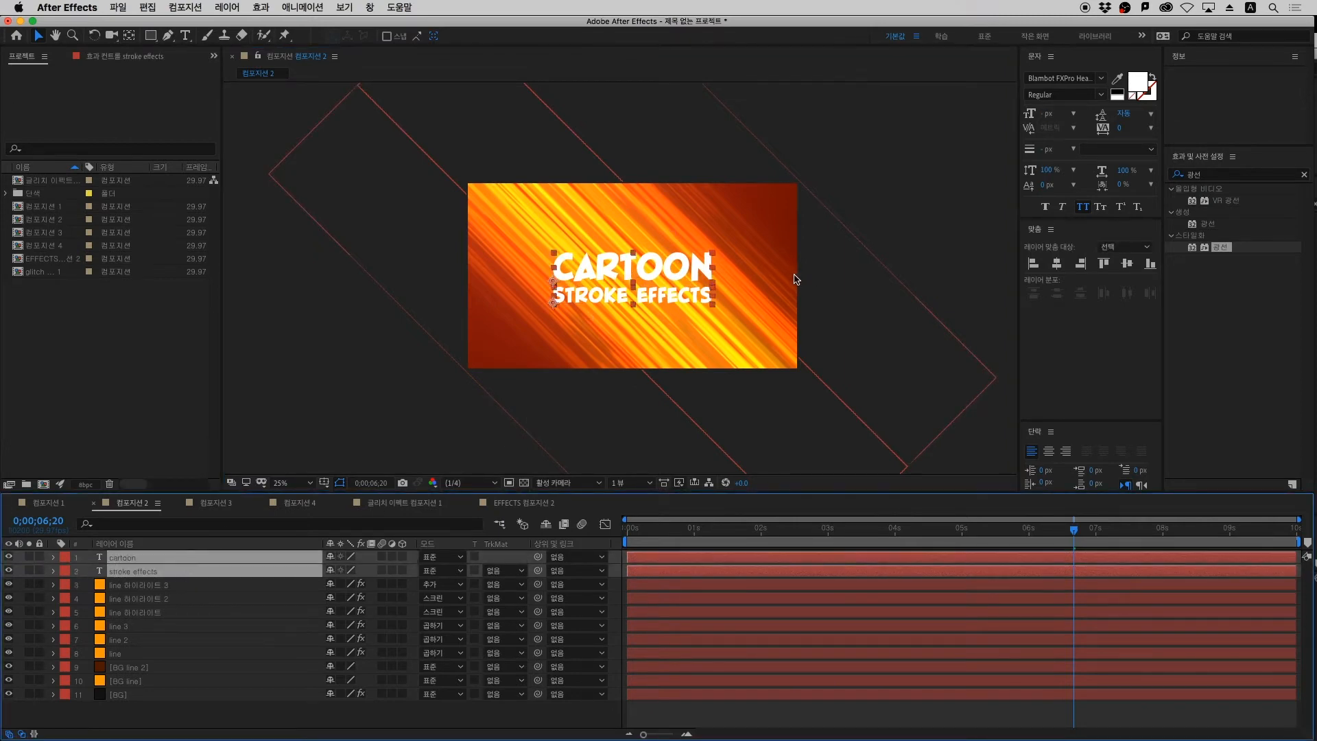
drag(692, 267, 692, 264)
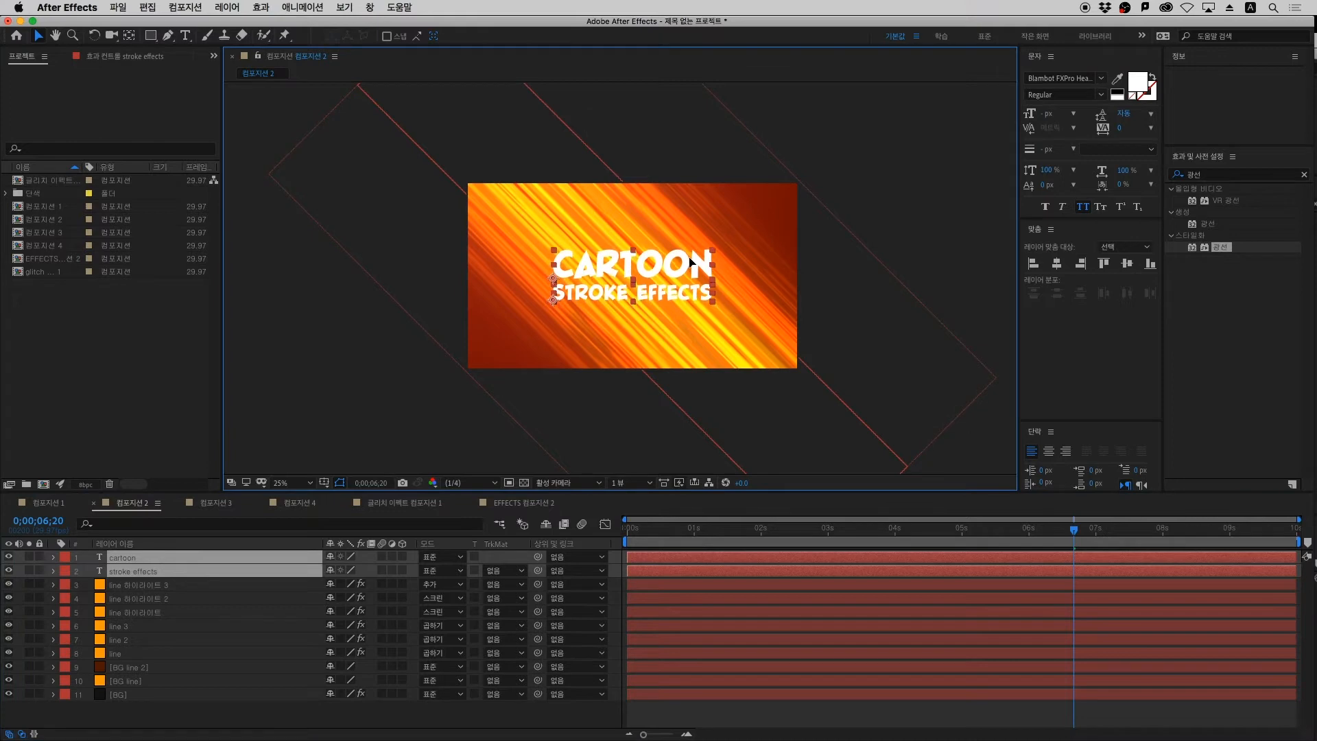
Change the fill color of the cartoon text to yellow, FFEF00
click(668, 709)
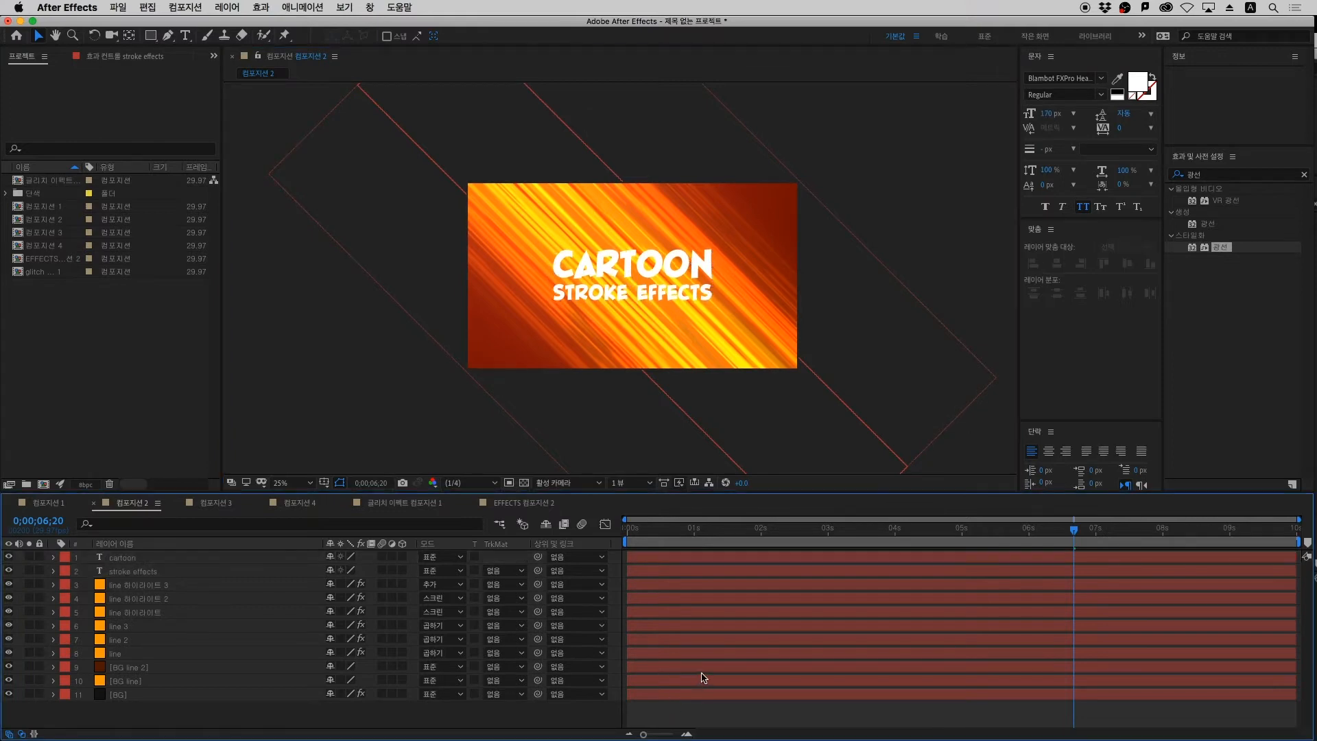
click(140, 557)
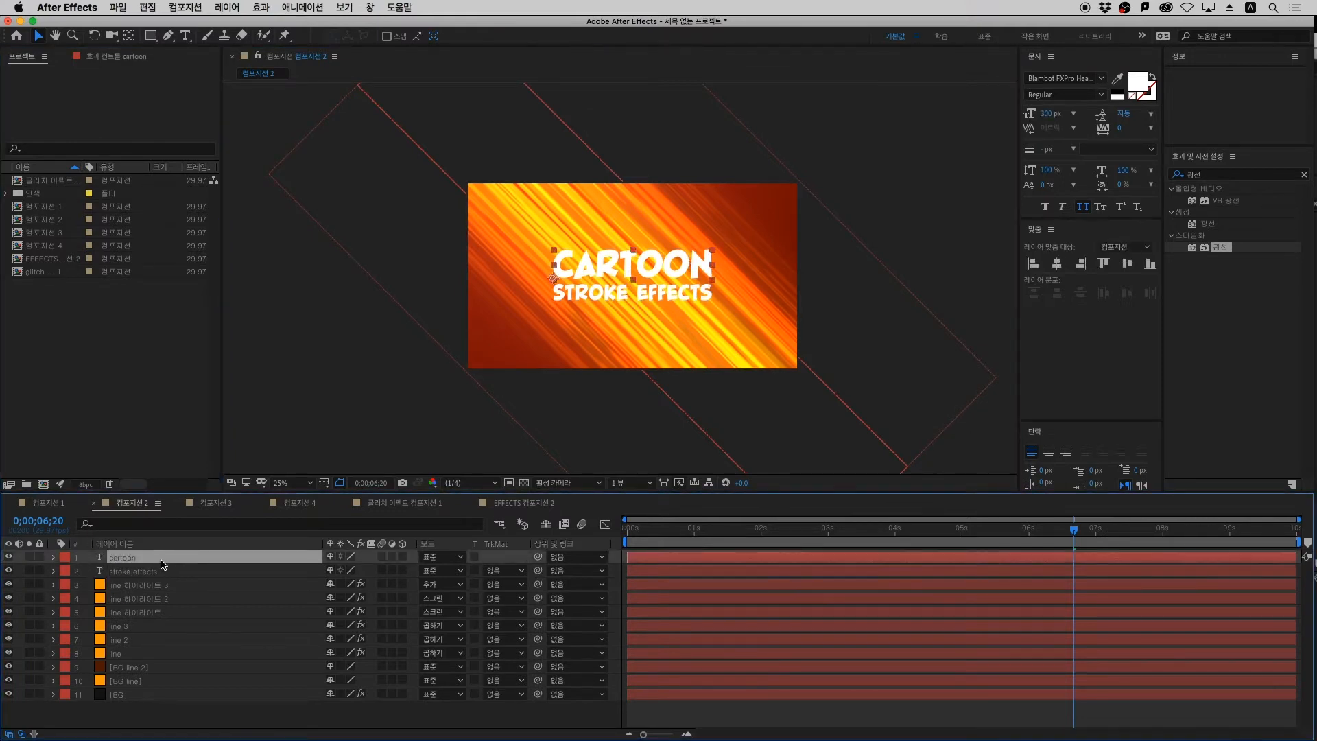
click(1135, 86)
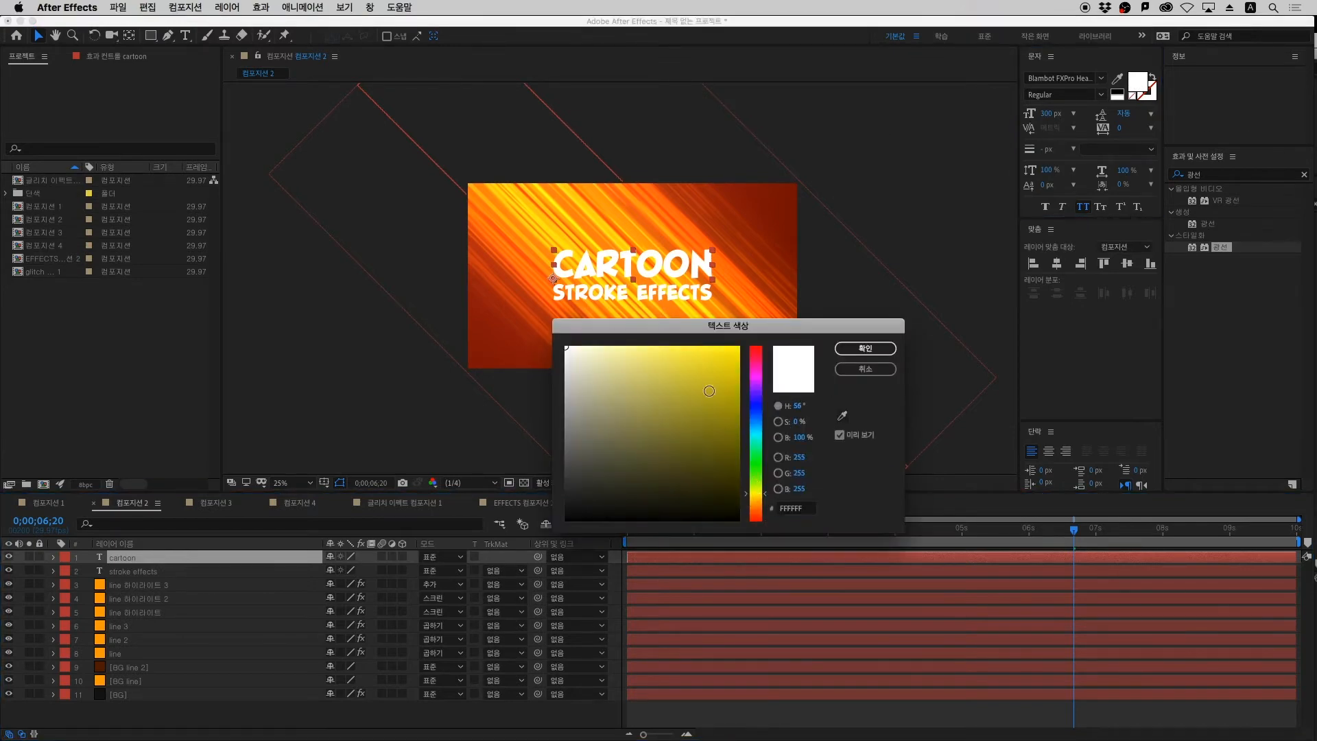
click(709, 390)
key(Return)
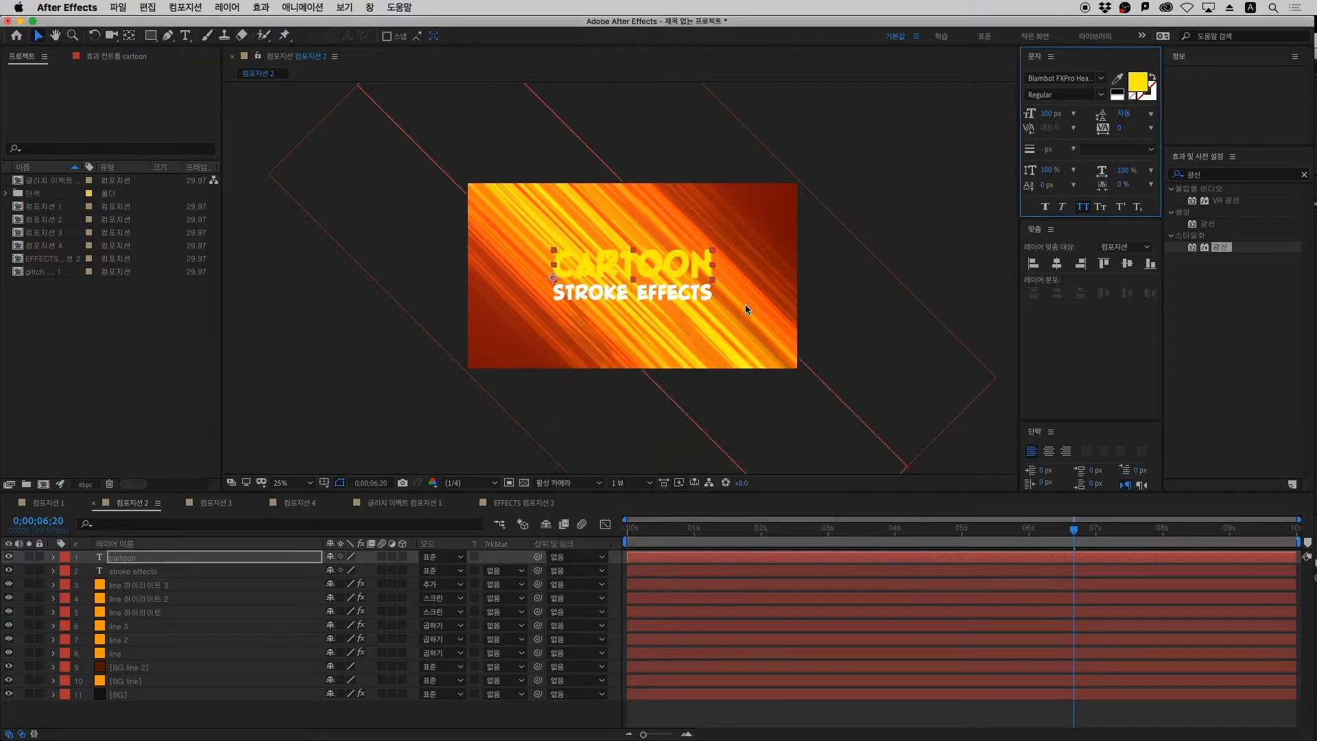
key(period)
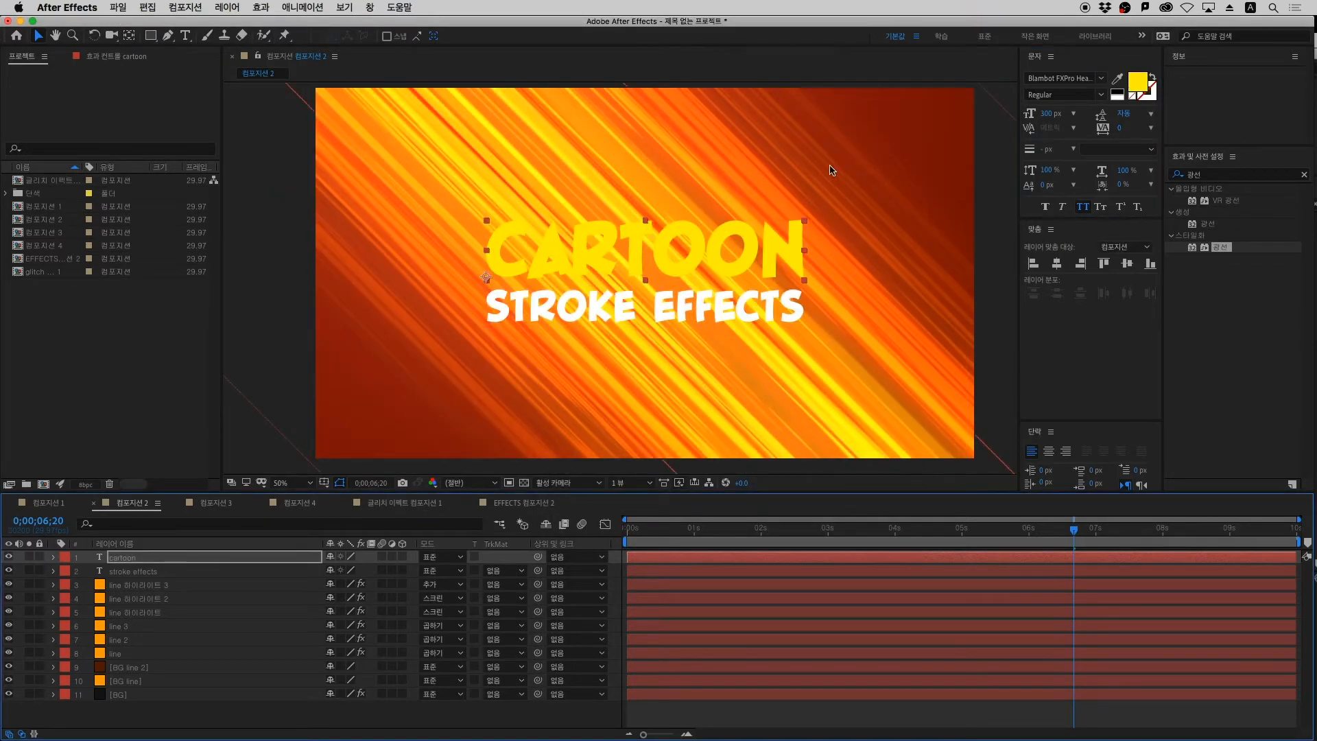
Add a saturated blue stroke to the cartoon text and set its width to 10 px
click(1153, 100)
click(1153, 100)
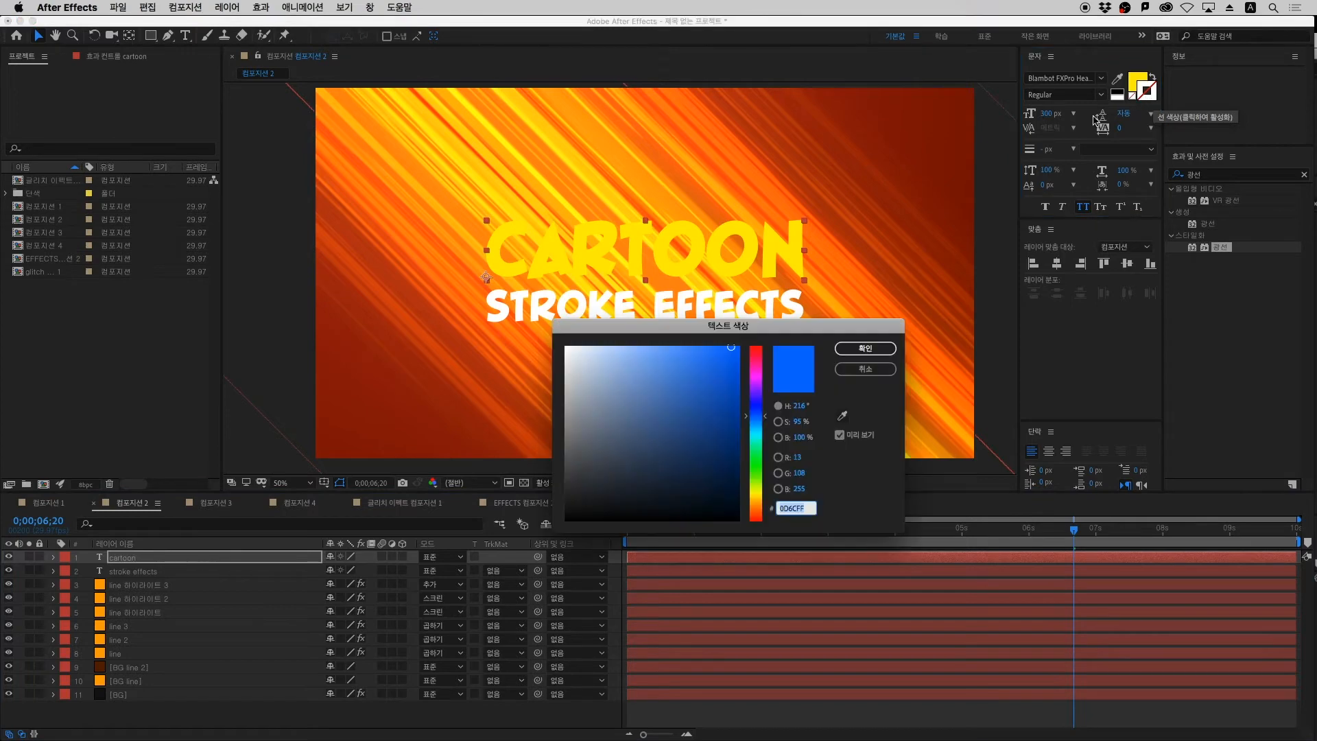
click(738, 347)
click(866, 349)
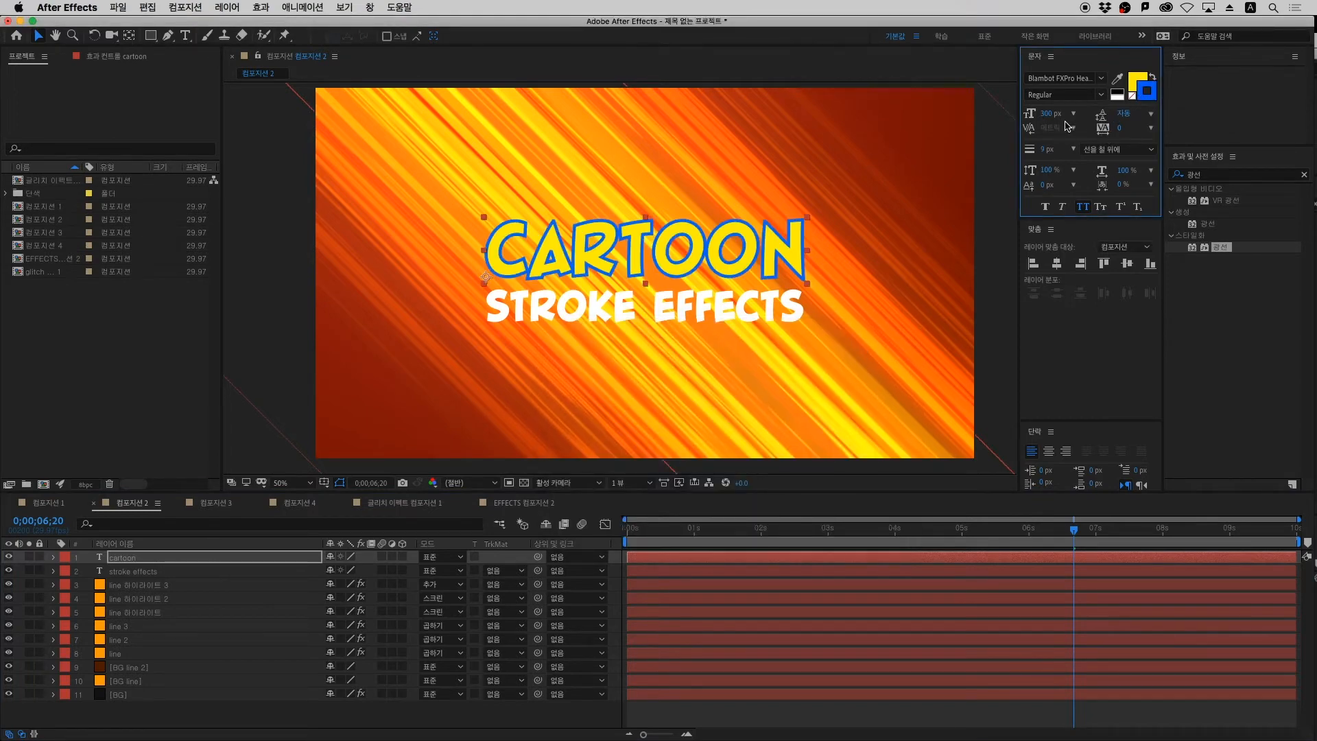
drag(1048, 149, 1047, 149)
Copy the cartoon text's yellow fill, FFEF00, to the stroke effects text
click(159, 575)
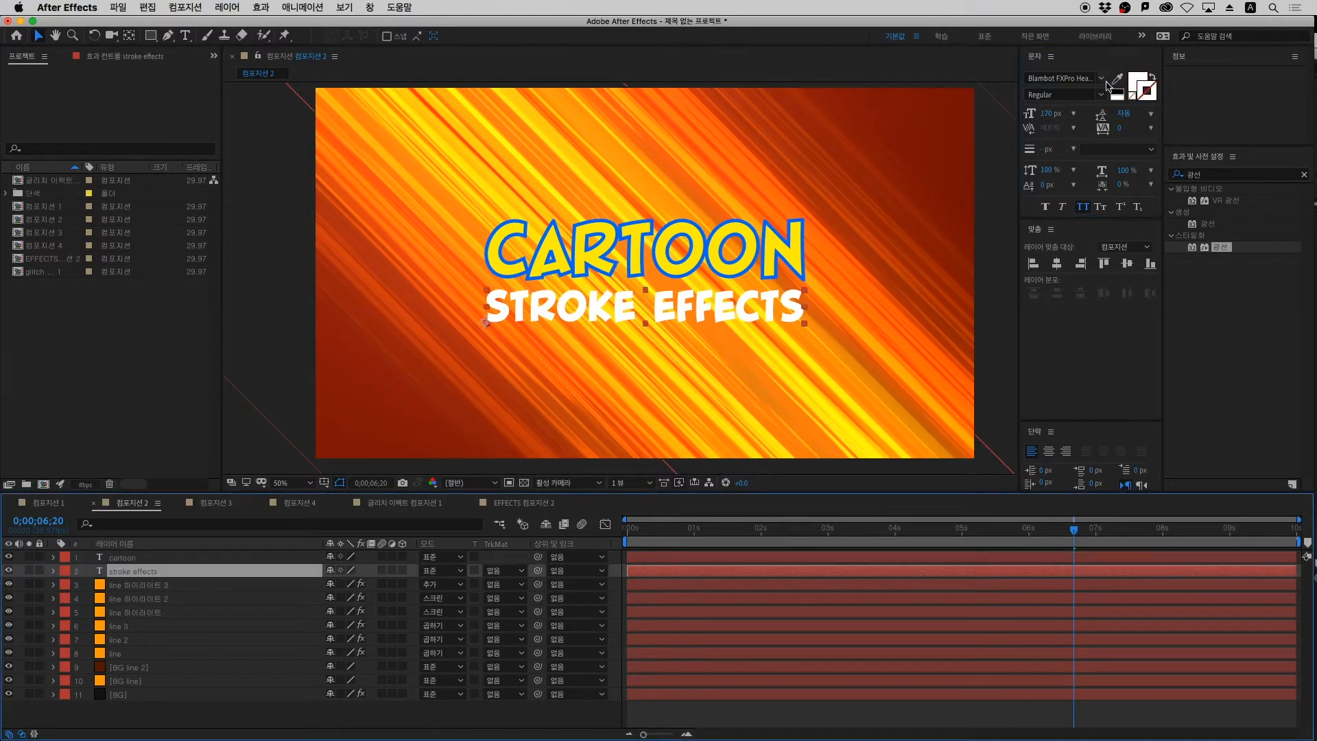
click(124, 557)
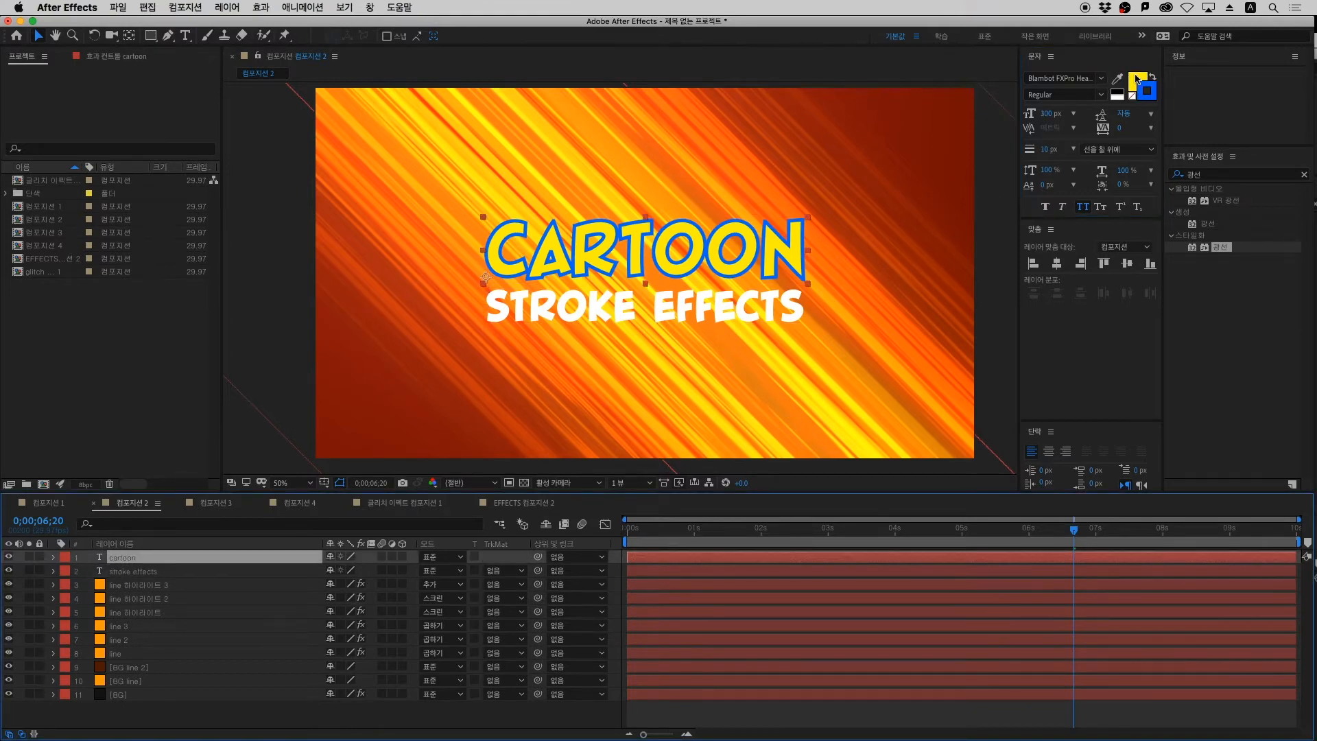
click(1138, 80)
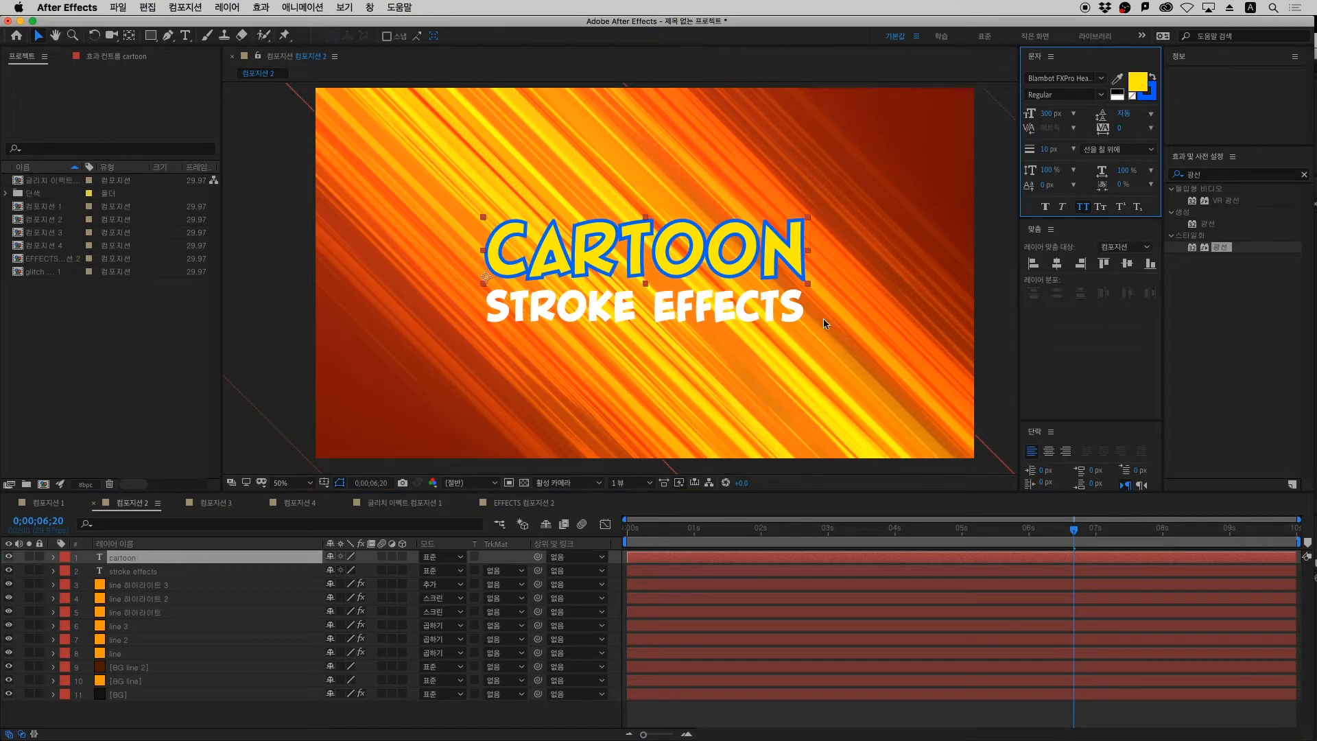
click(1136, 82)
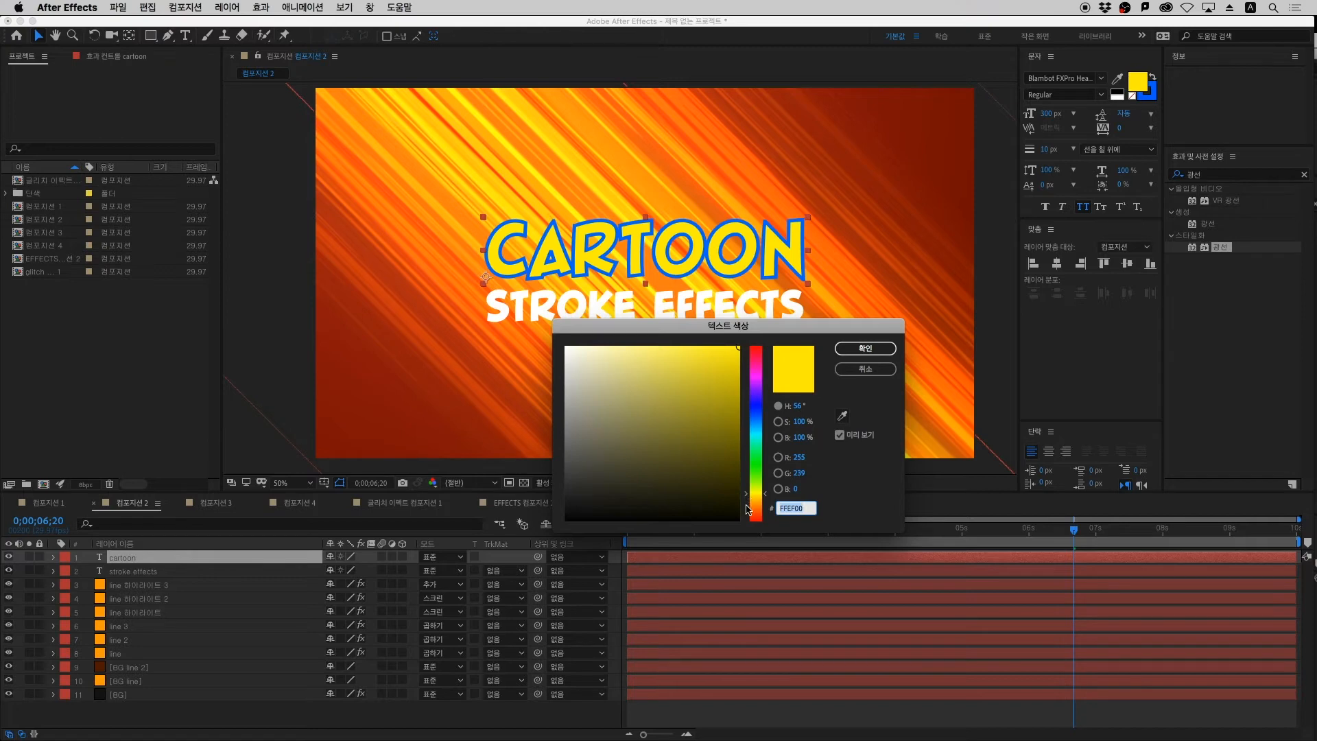
click(865, 348)
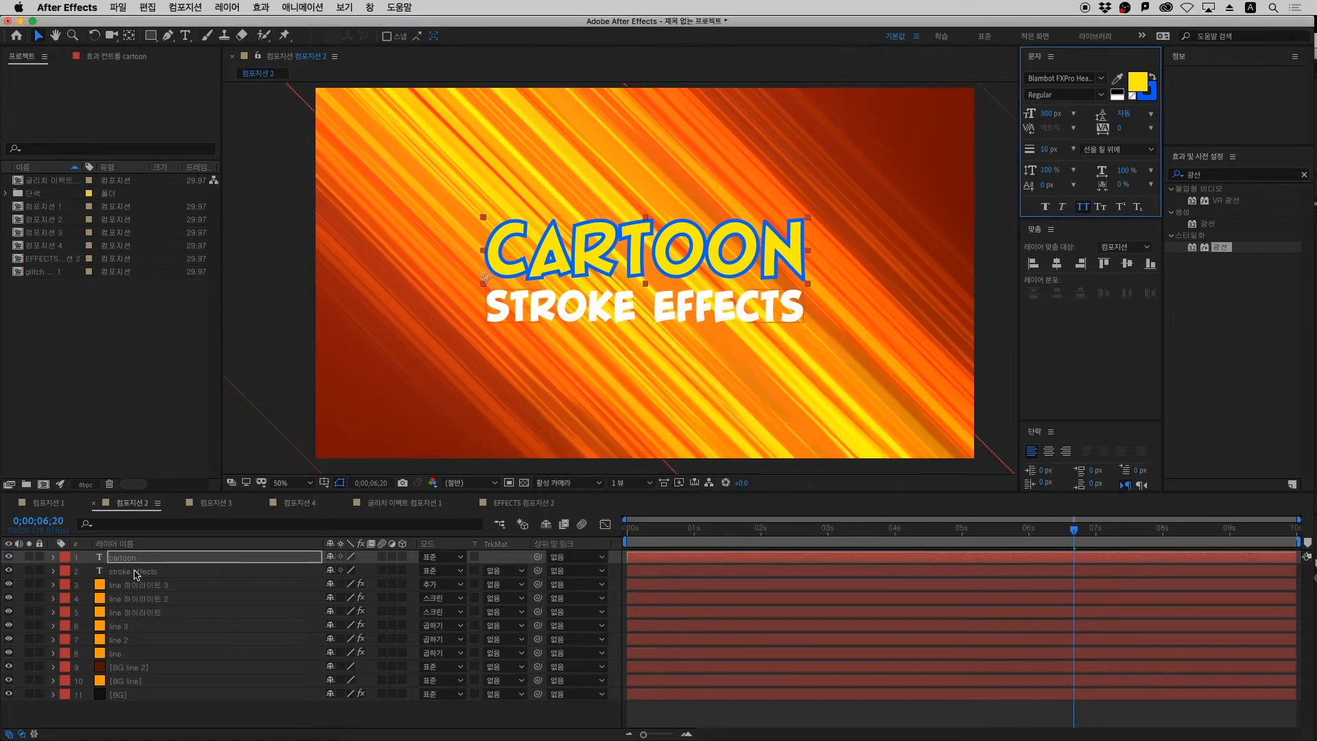
click(129, 574)
click(1135, 82)
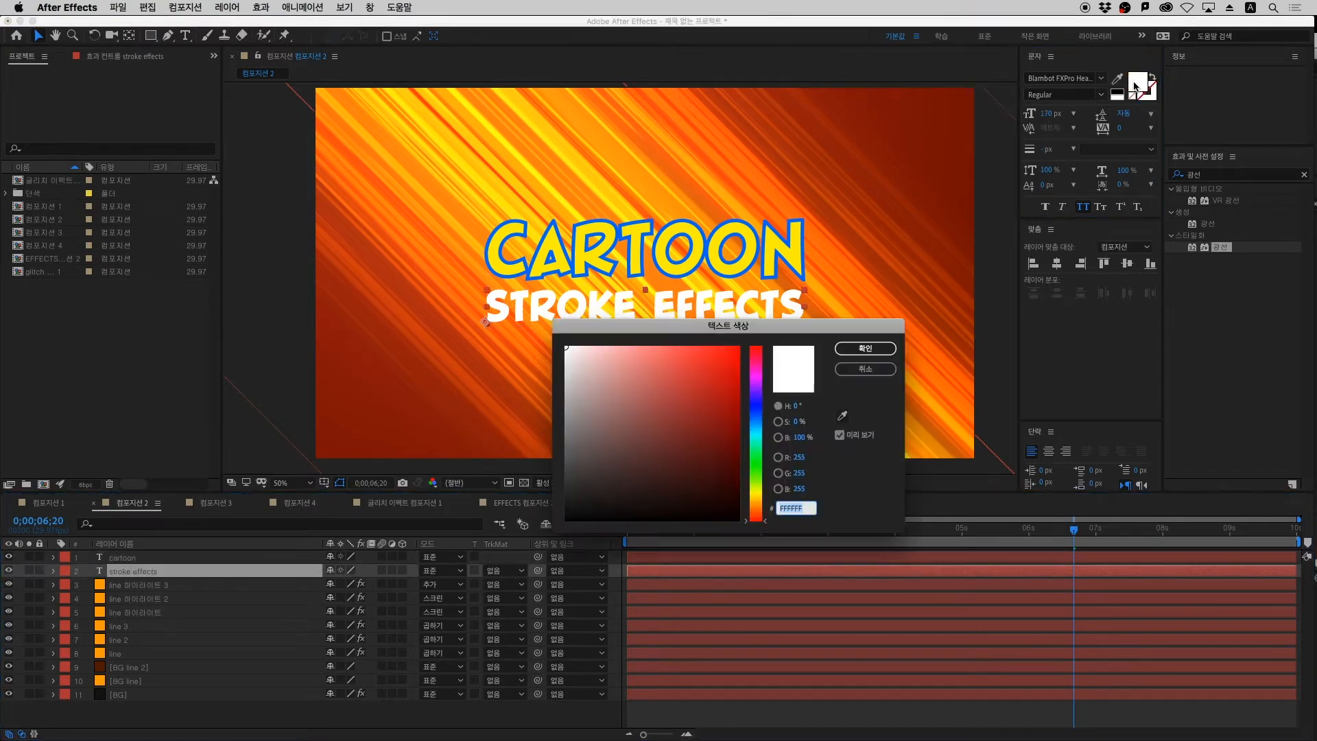
text(FFEF00)
key(Return)
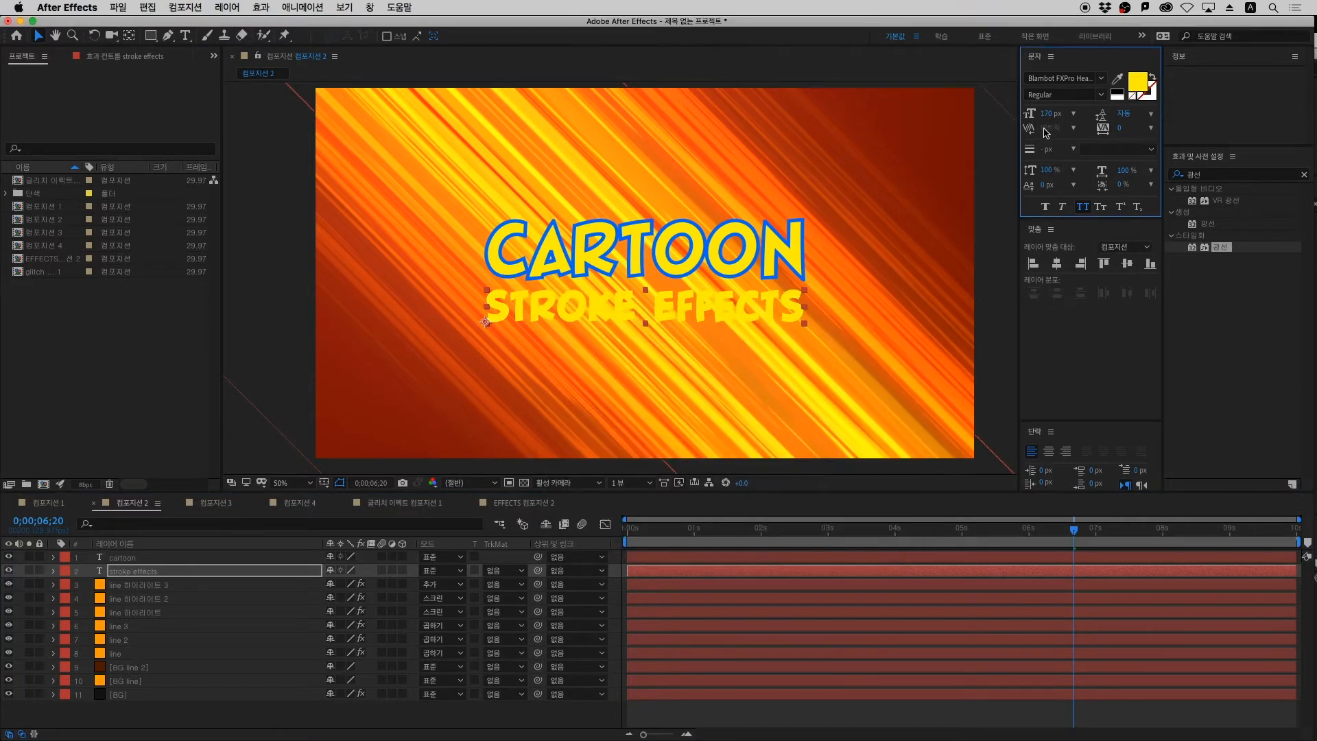
click(720, 714)
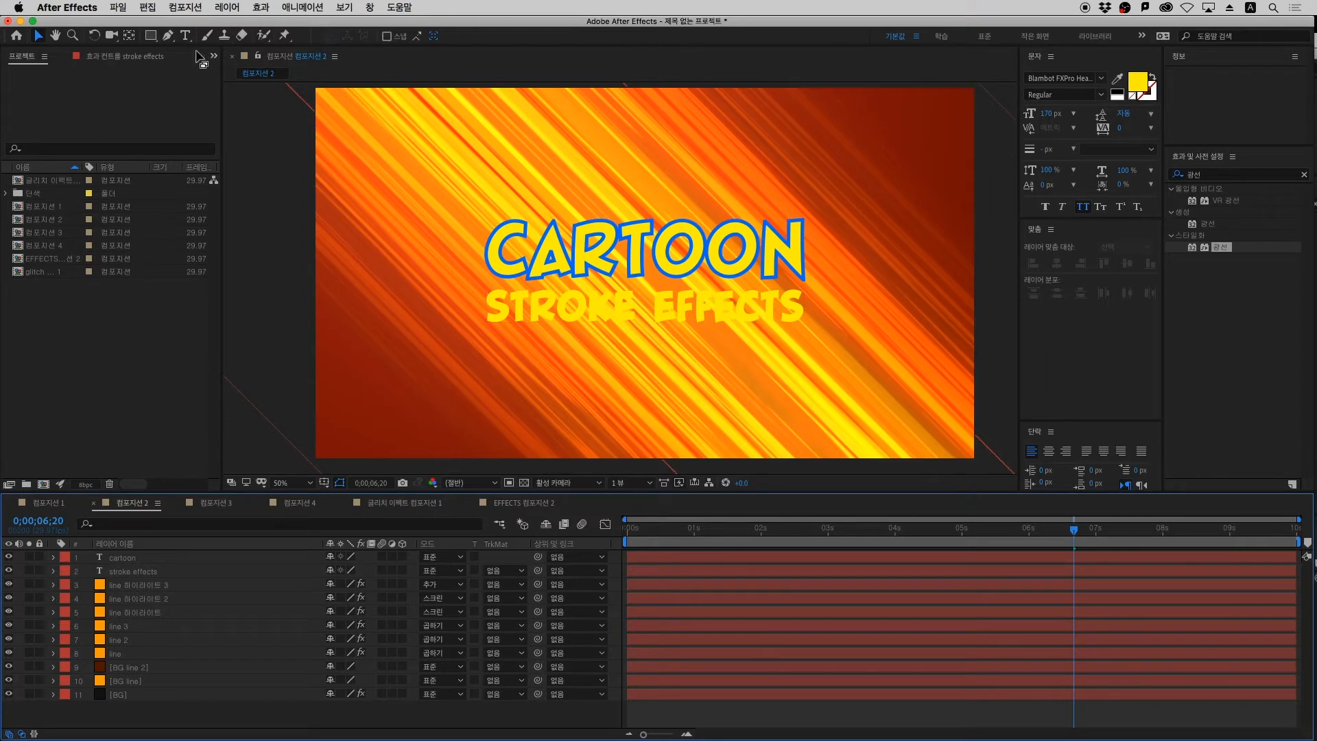
Draw a red rectangle on a new shape layer that just covers the STROKE EFFECTS text
click(149, 37)
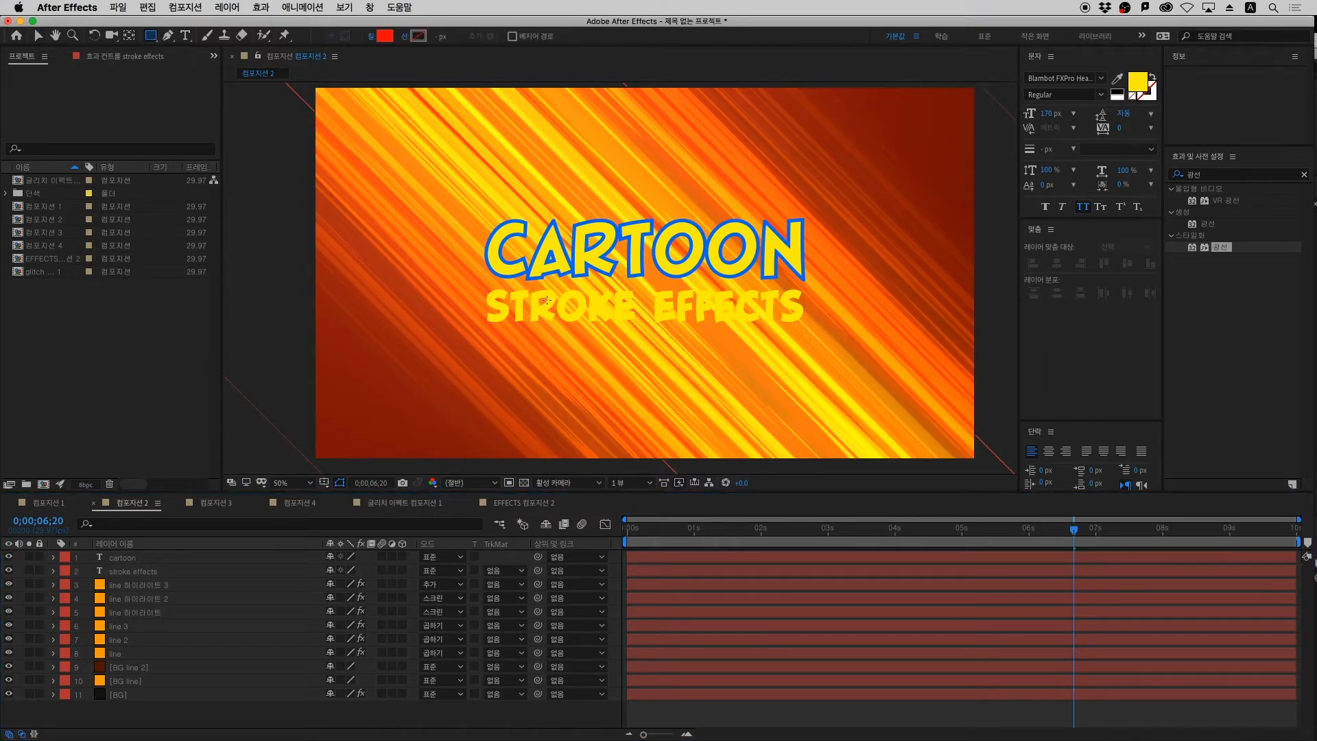
drag(483, 286, 808, 331)
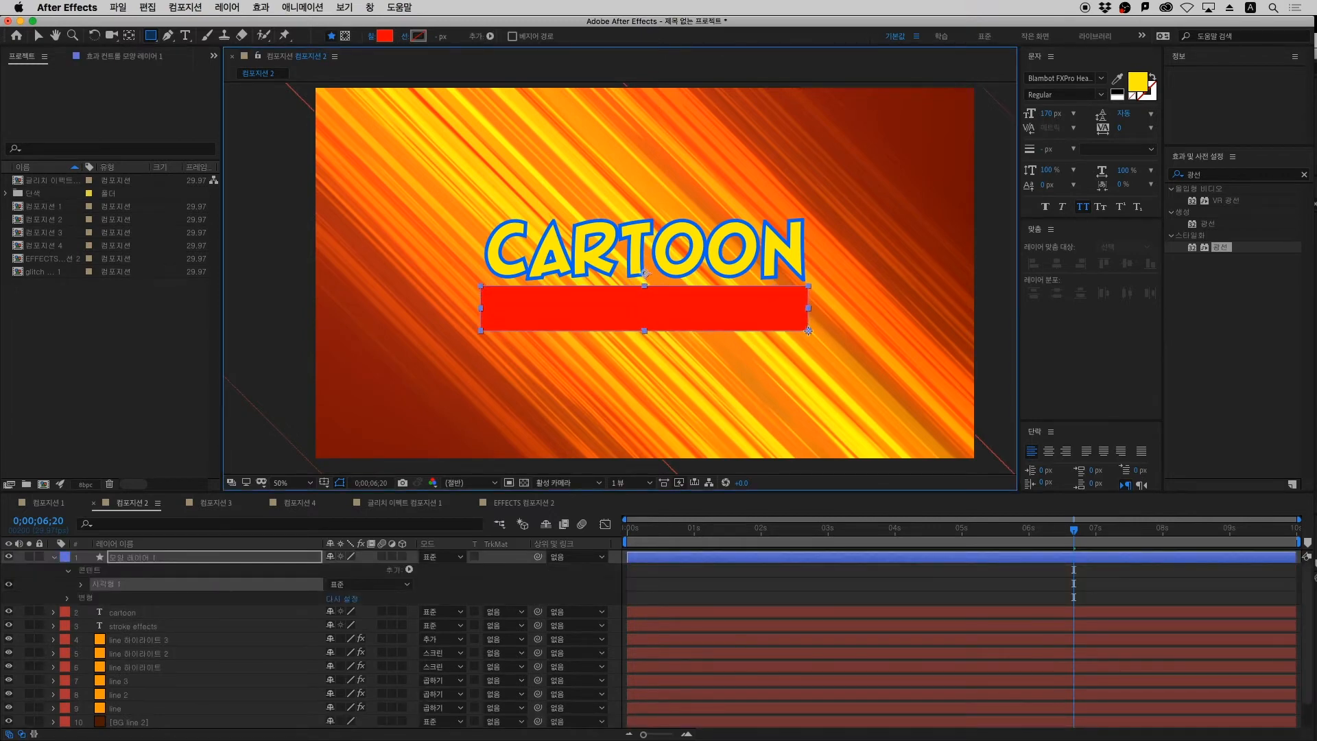
click(744, 606)
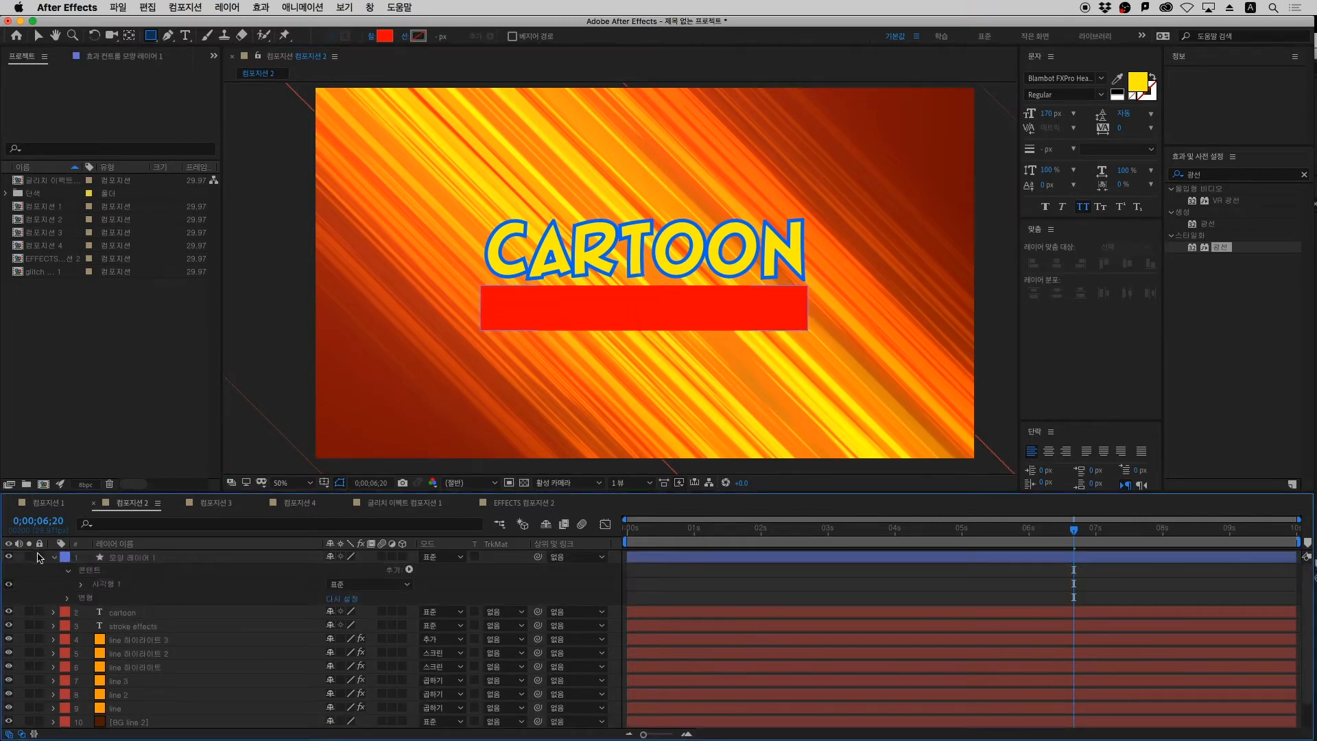
Reorder the red rectangle layer beneath the stroke effects layer and nudge the rectangle so it frames the text evenly
click(53, 557)
drag(168, 559, 157, 594)
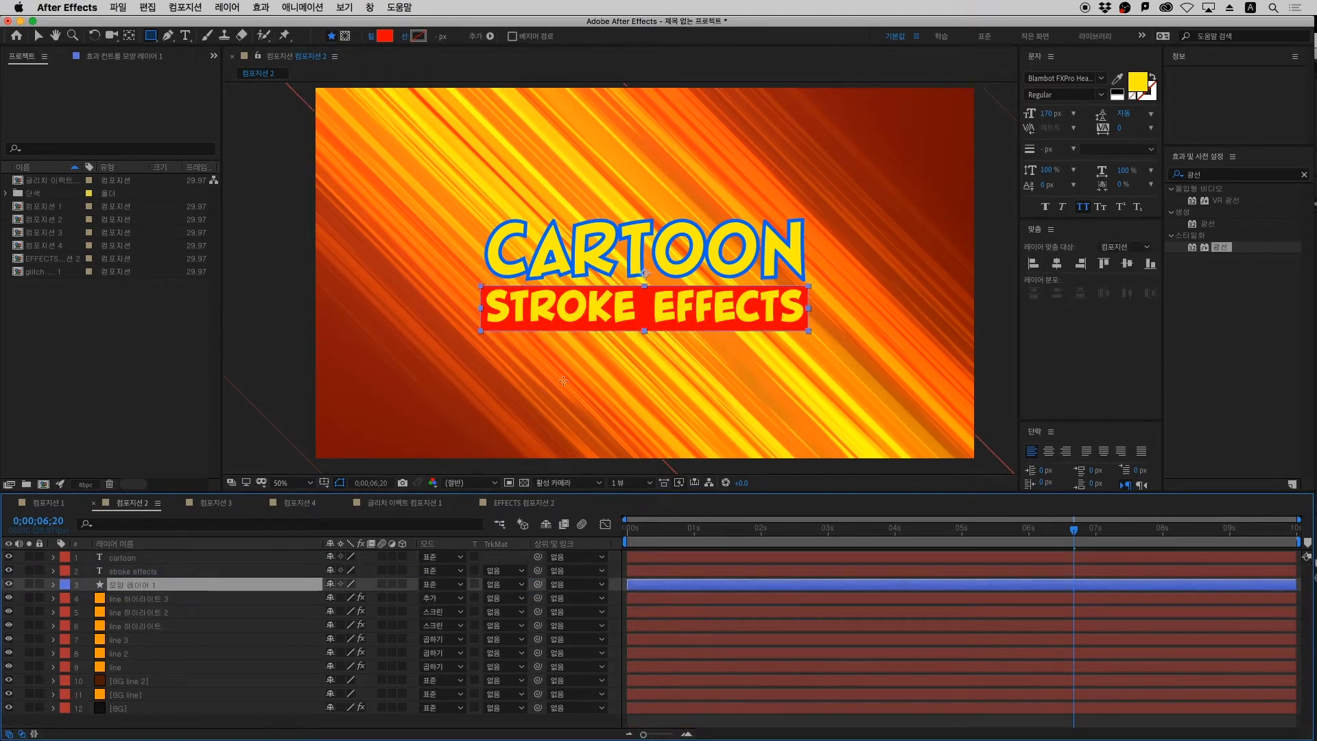
key(v)
drag(741, 325, 743, 327)
key(Return)
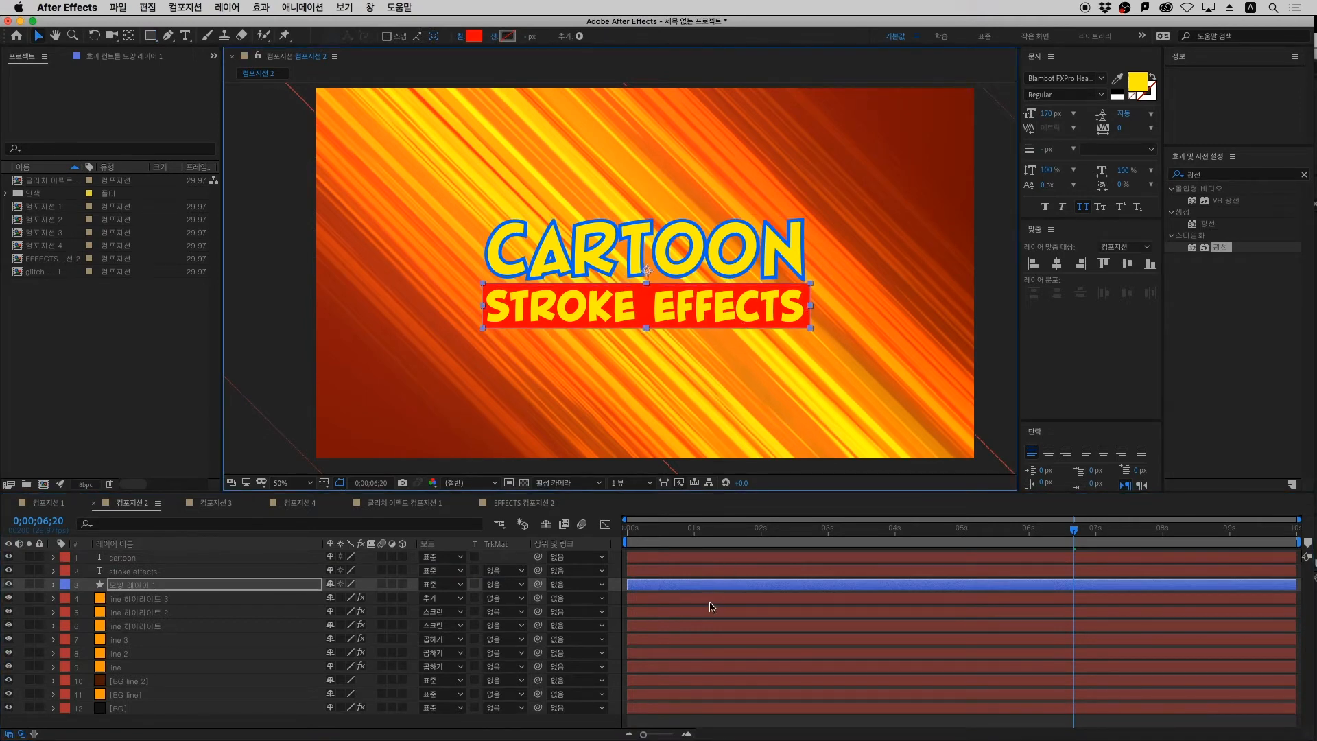
click(751, 717)
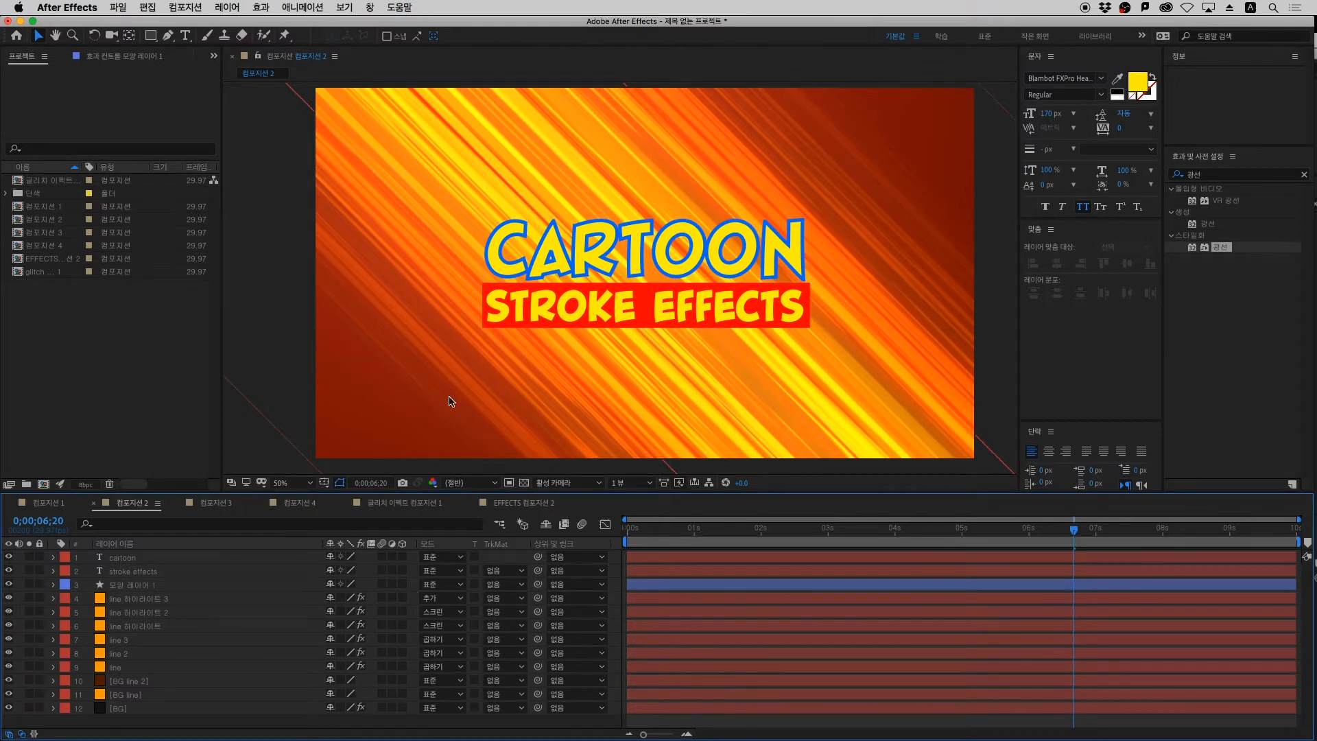
Find the 변형 (Transform) effect by searching for 변형 and apply it to the cartoon layer
click(1212, 175)
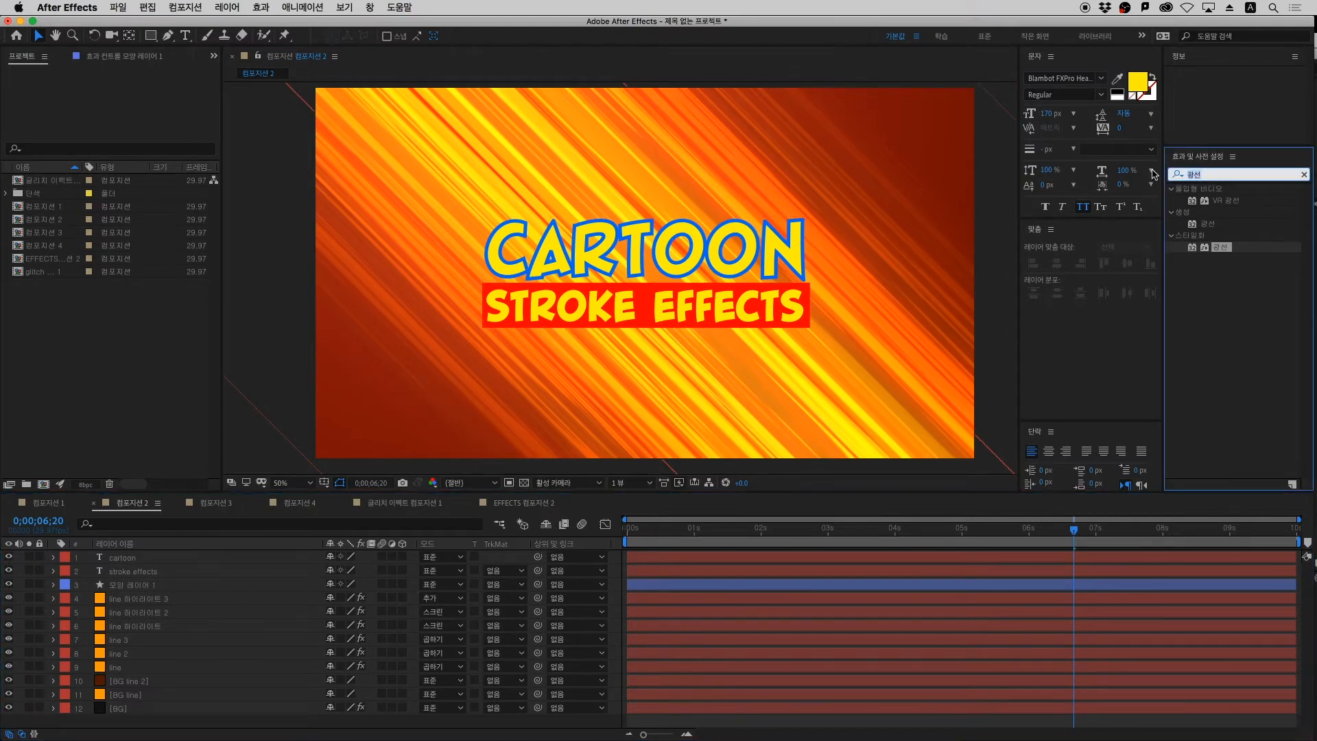
key(BackSpace)
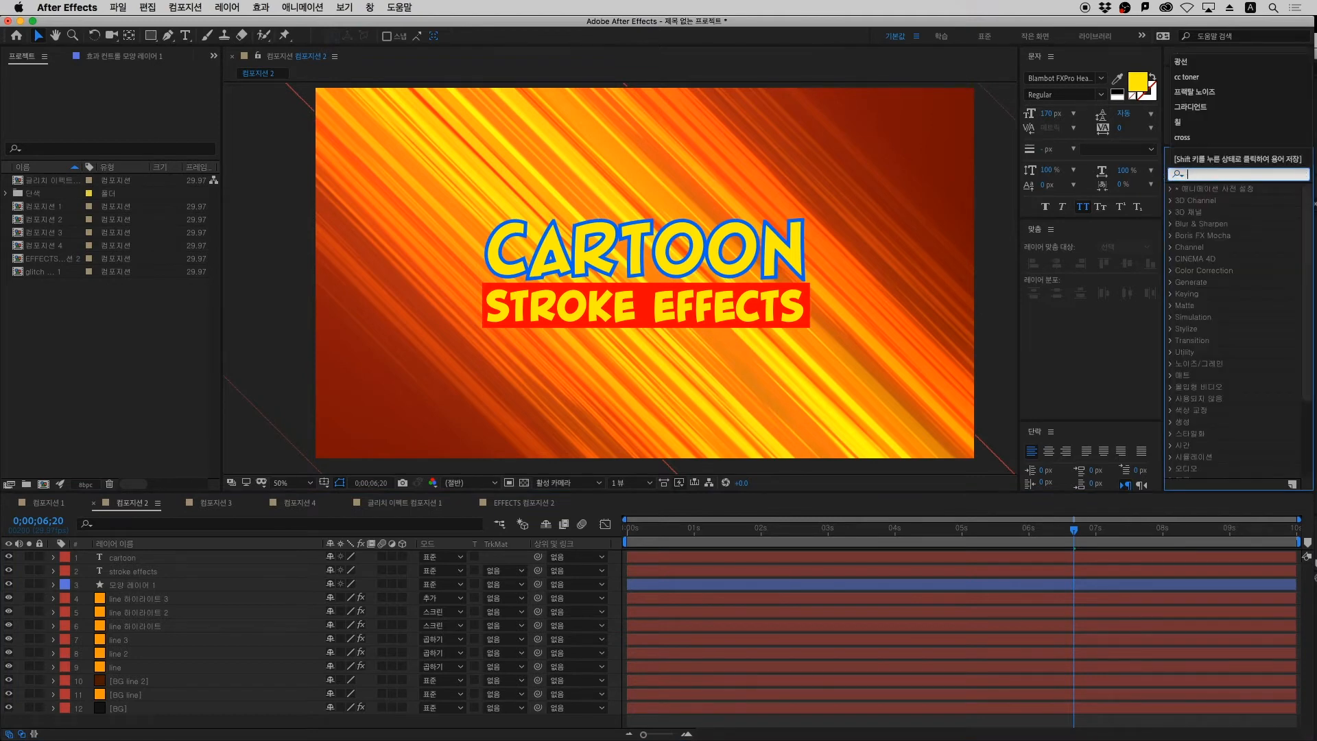
text(변형)
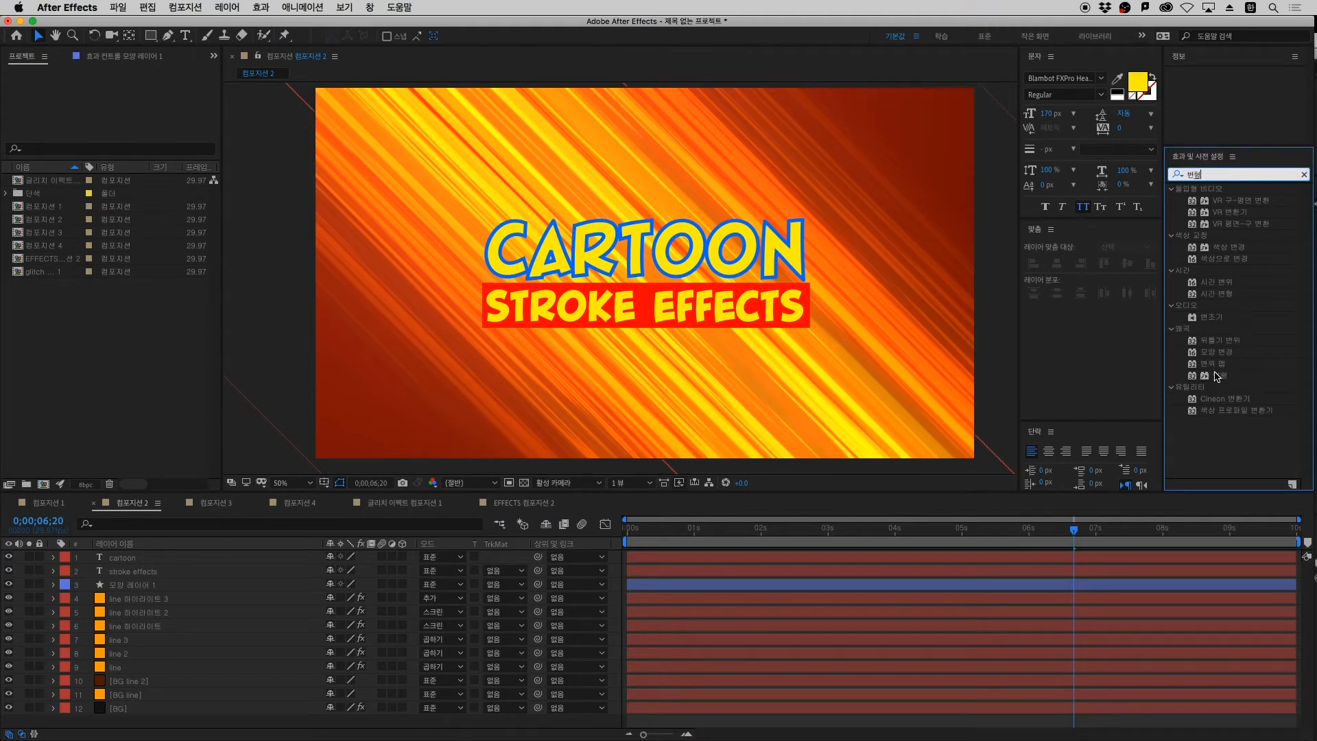
drag(1217, 377, 118, 559)
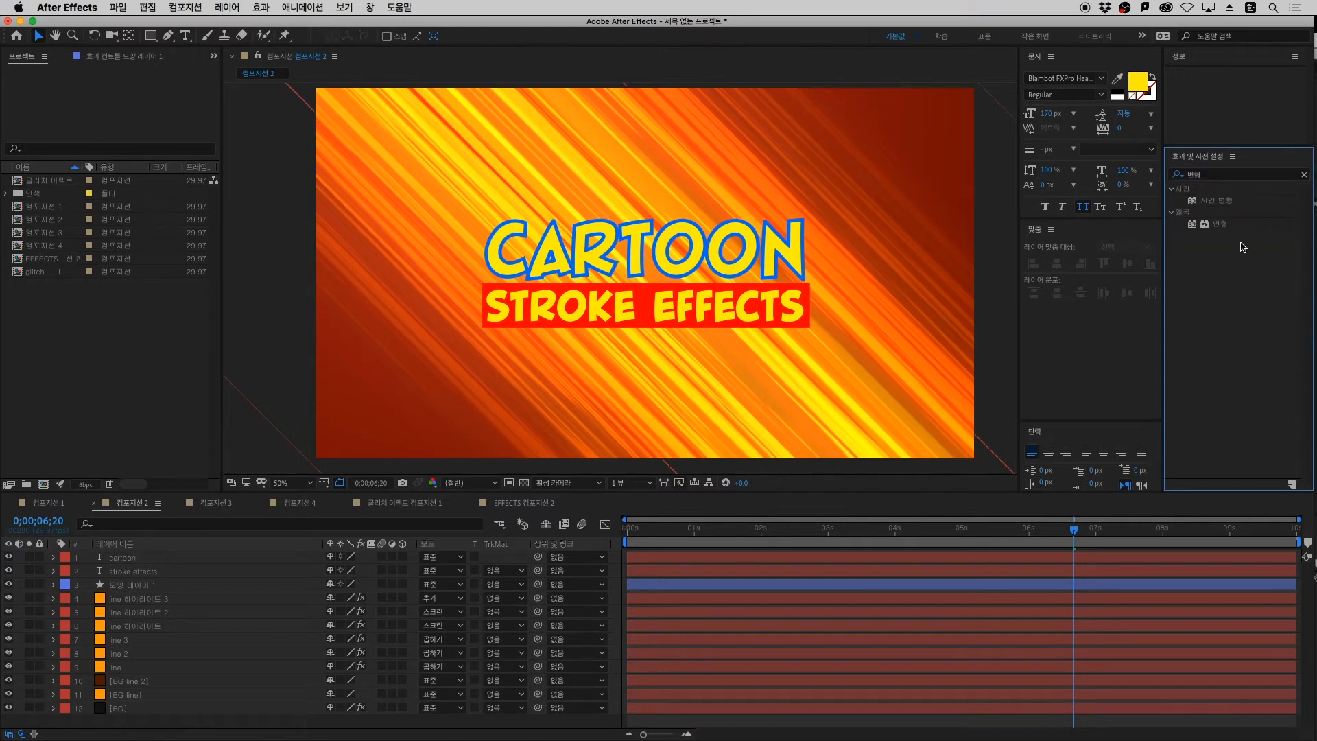
drag(1219, 224, 130, 557)
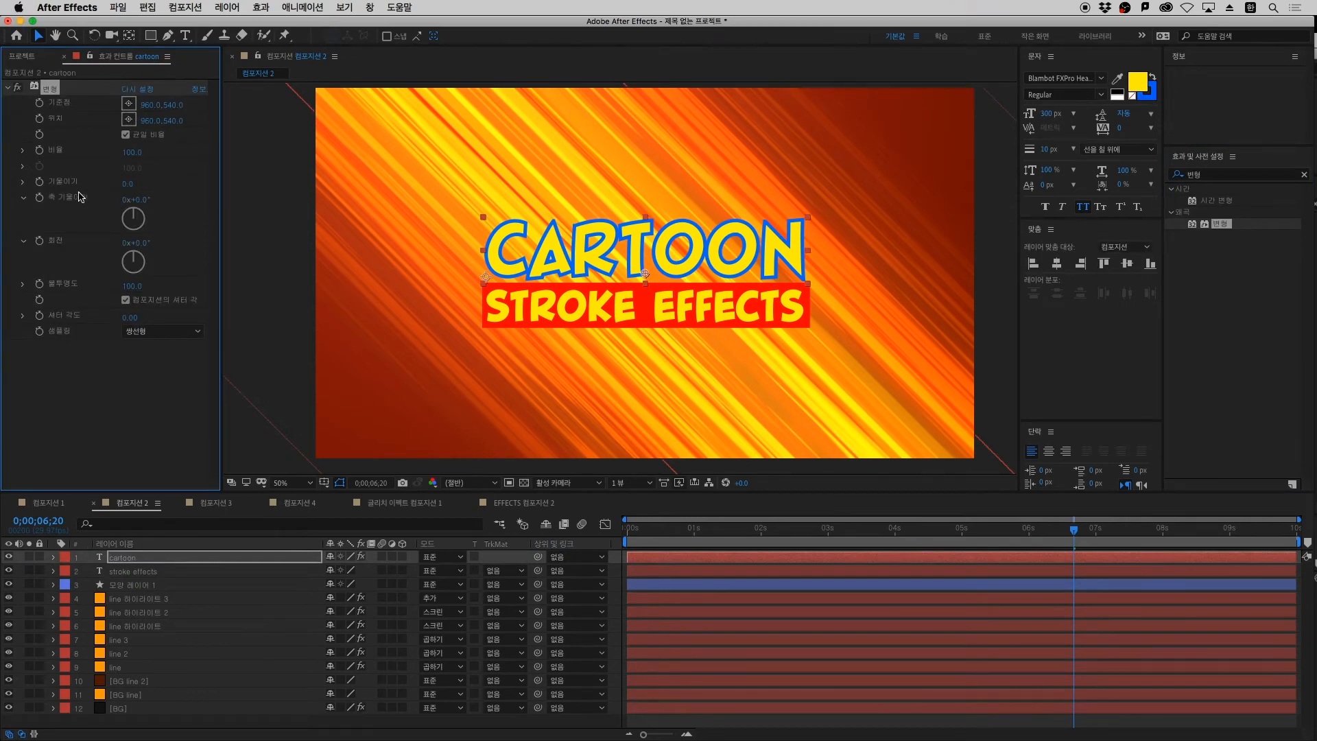
Set the skew (기울이기) of the cartoon layer's 변형 effect to -15
mouse_move(128, 184)
mouse_down()
mouse_move(145, 186)
mouse_move(129, 193)
mouse_up()
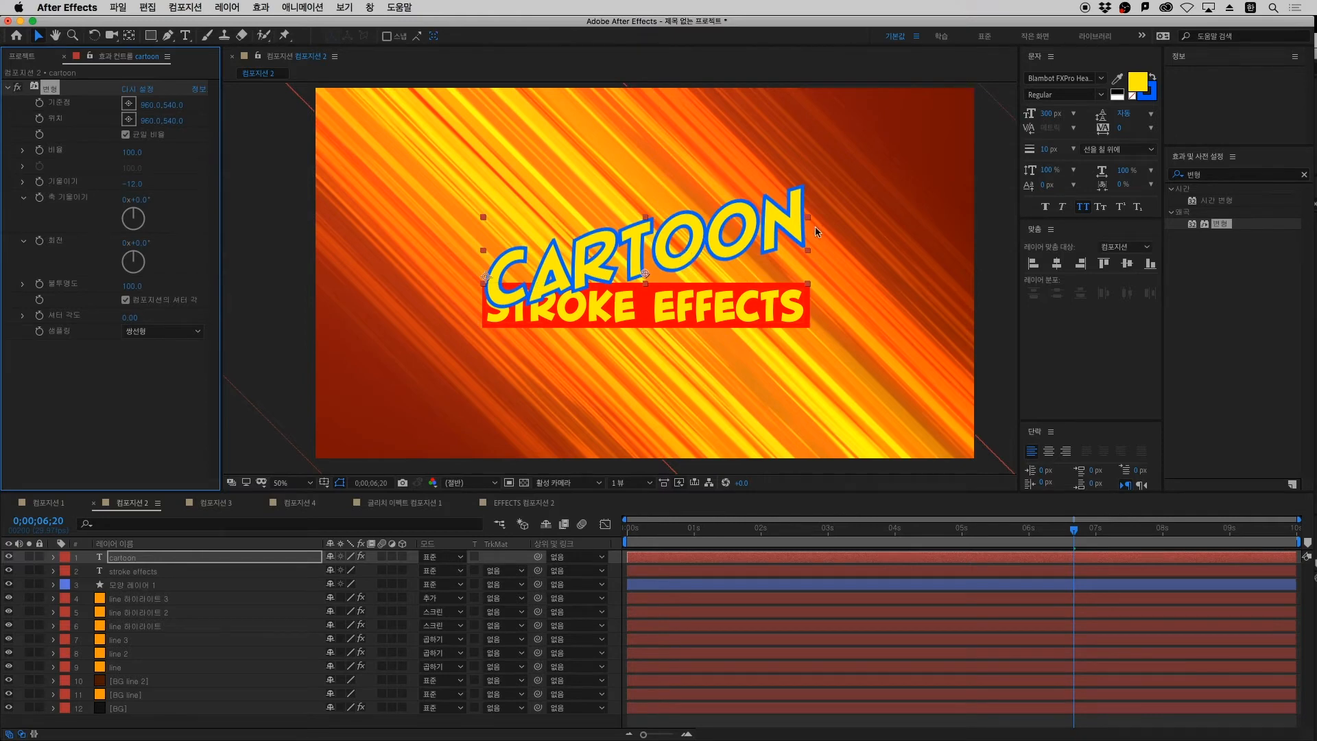
click(144, 183)
text(-15)
key(Return)
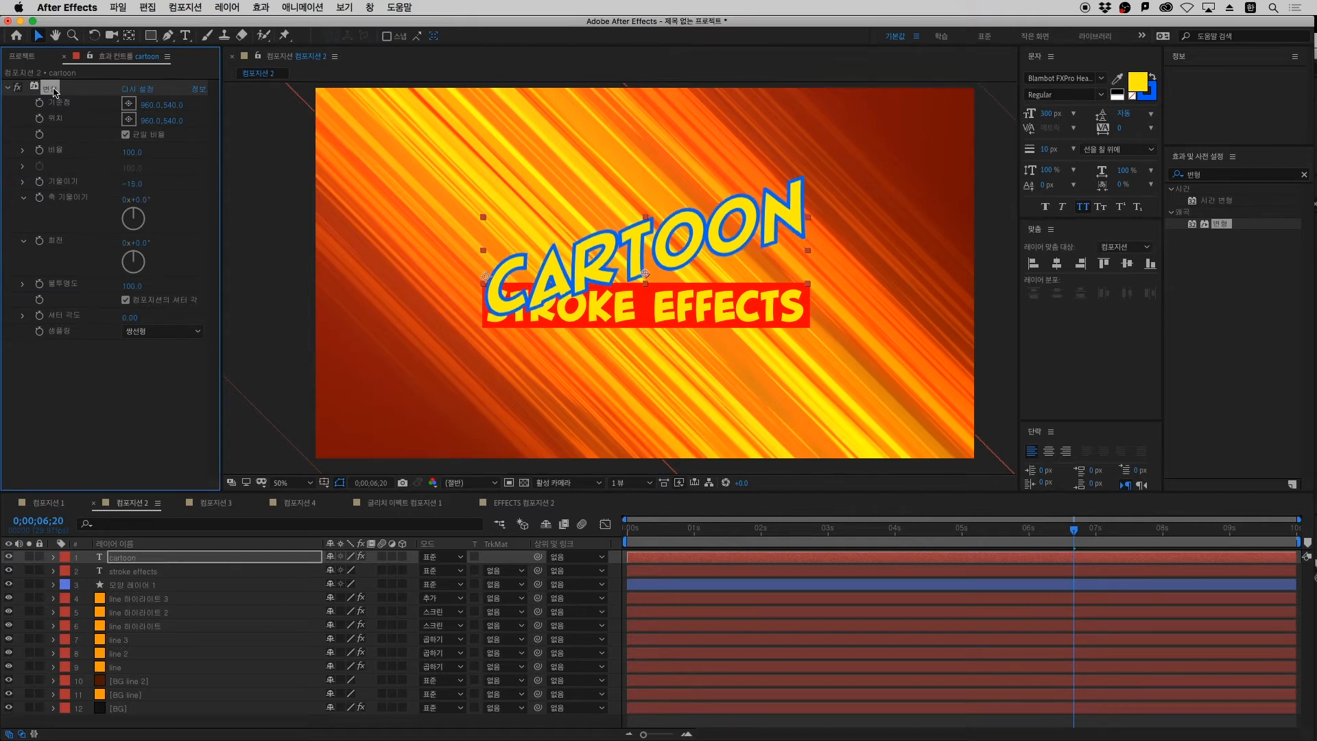
Copy the skewed 변형 effect onto the stroke effects layer and the red rectangle layer
click(175, 574)
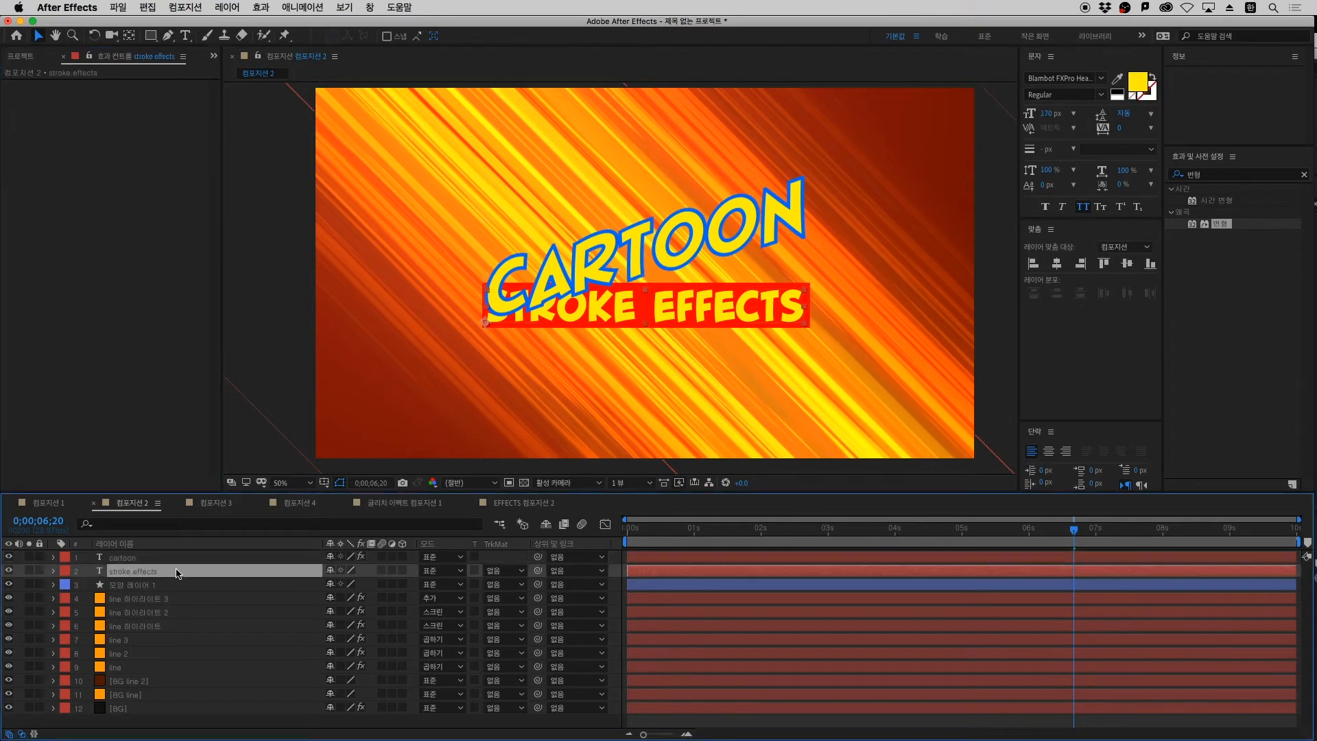
click(141, 587)
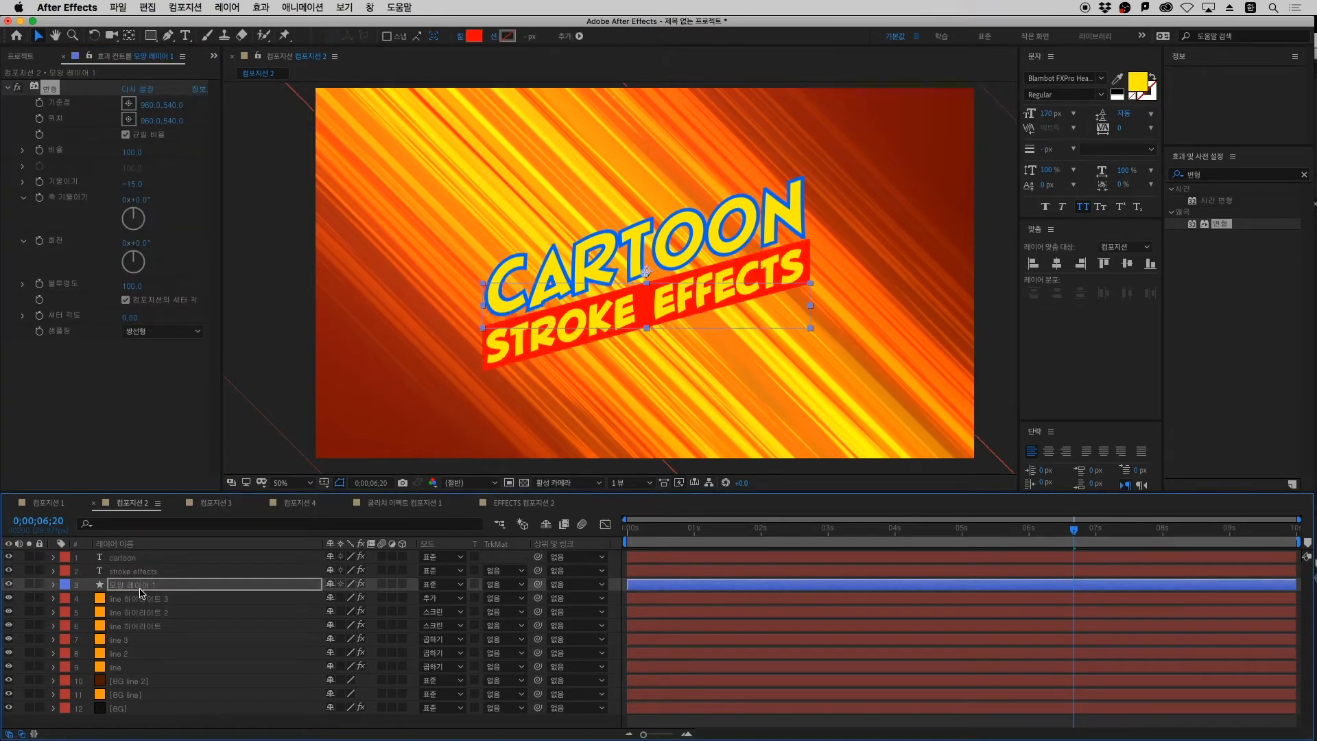
Try shifting the cartoon text by changing its layer position
click(140, 557)
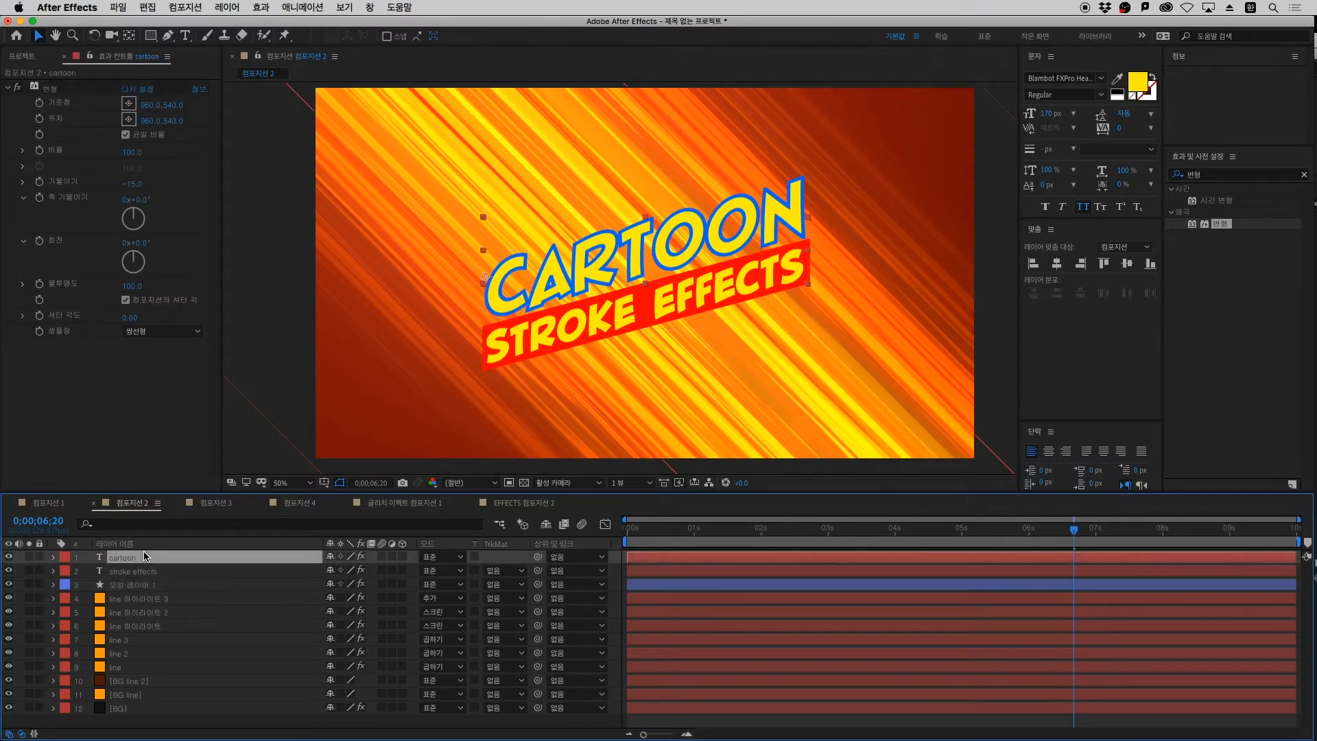
key(p)
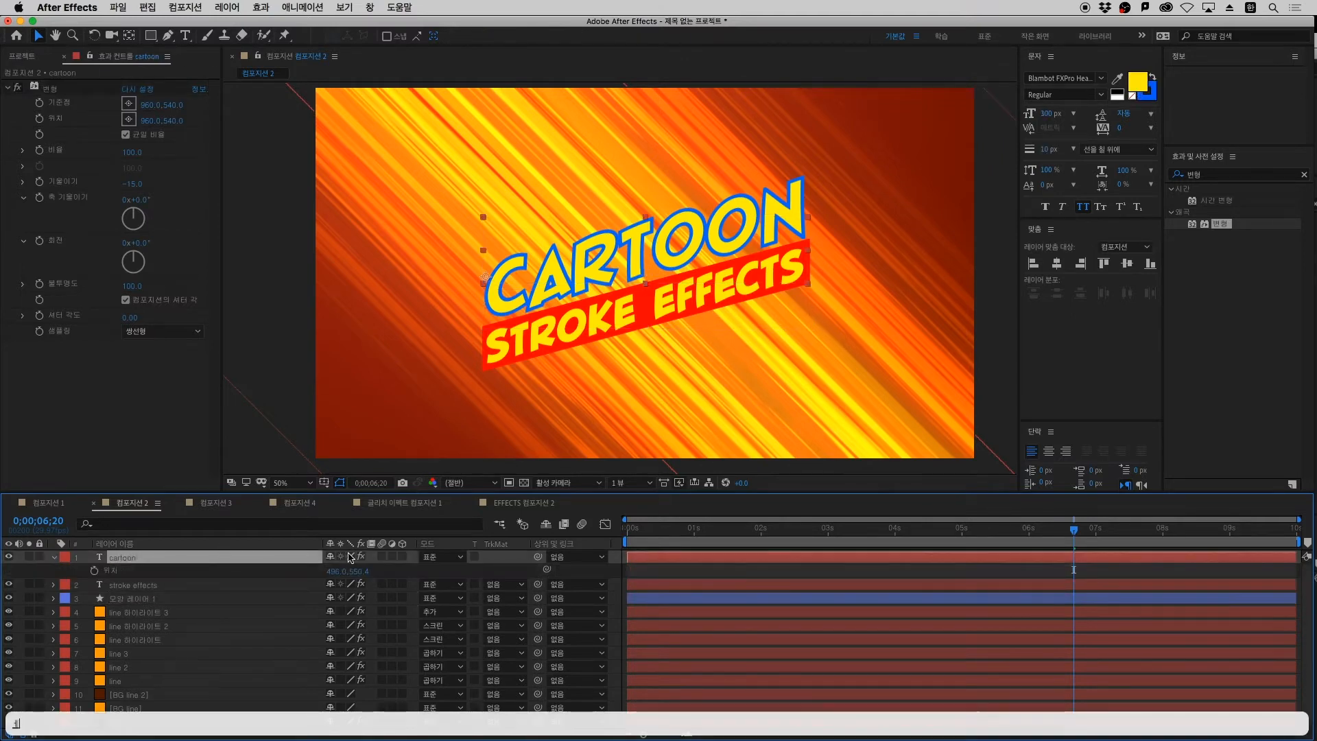
drag(332, 571, 158, 665)
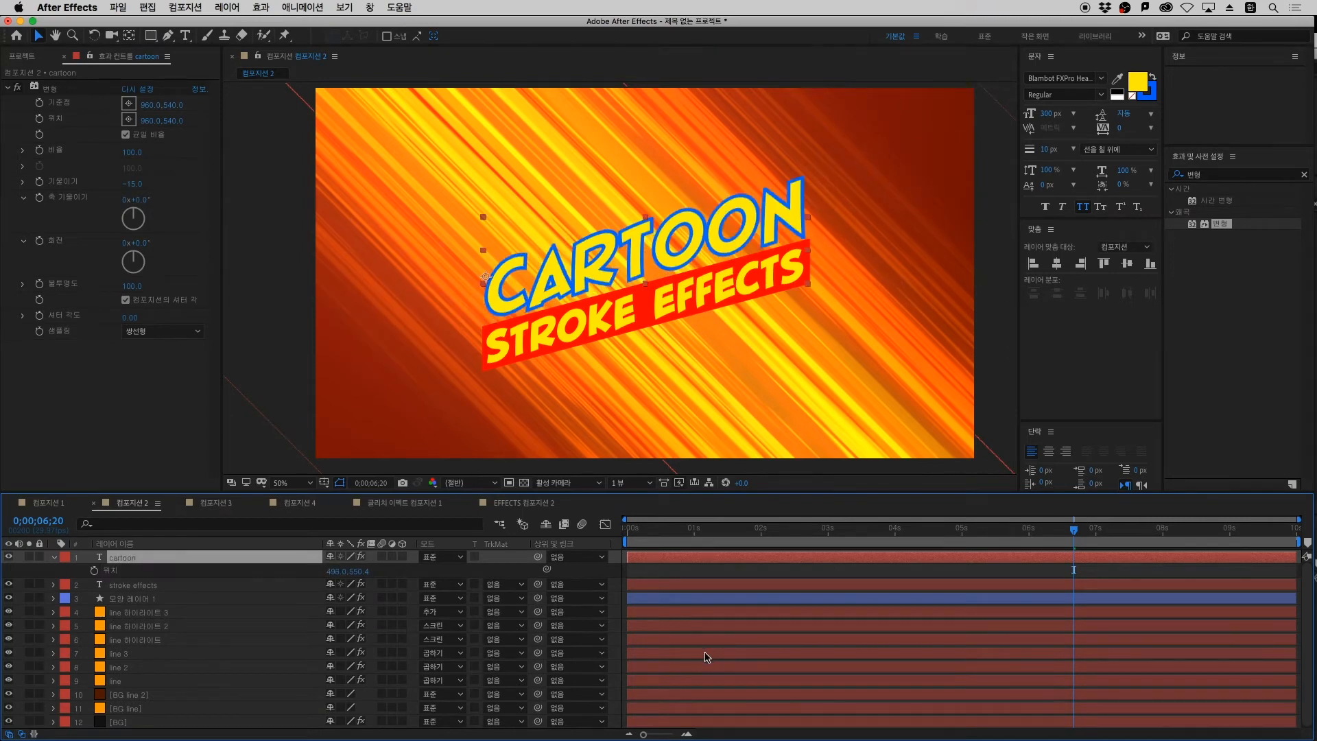
Preview the composition from the beginning to examine the slanted title over the animated background
click(769, 578)
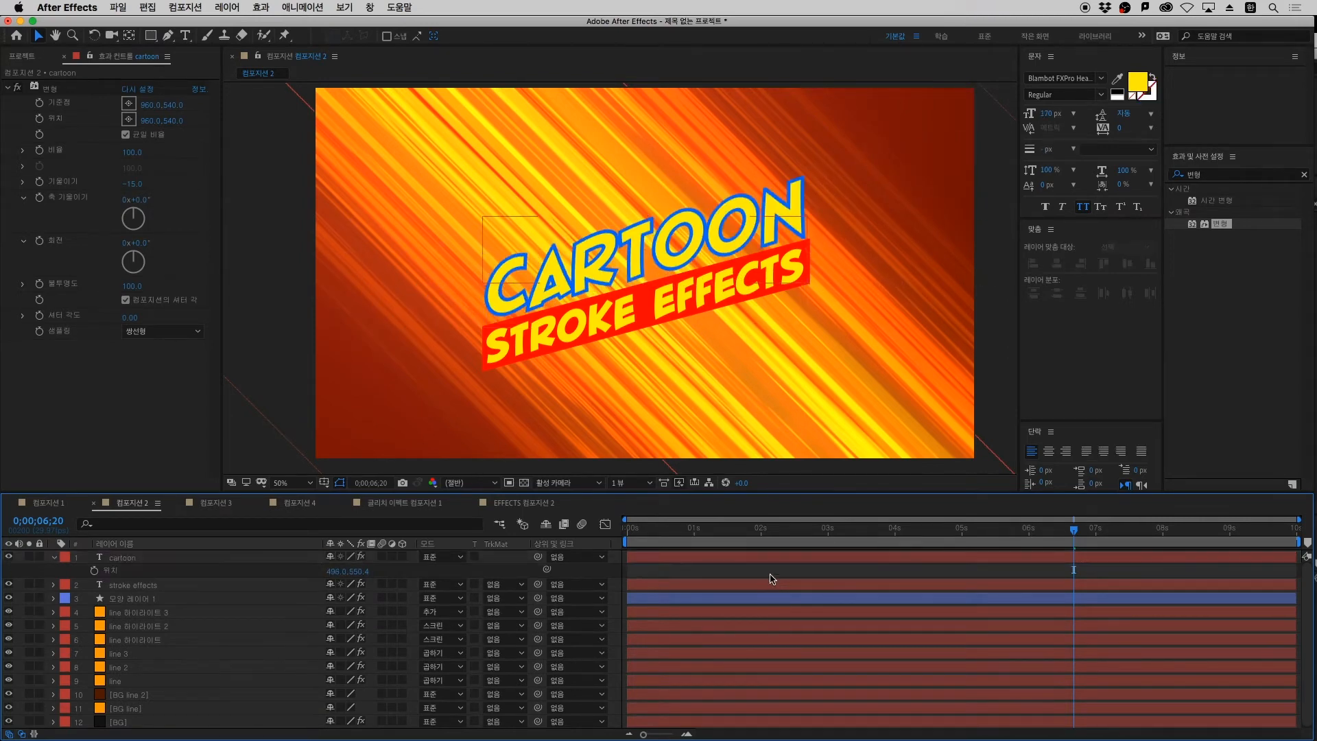
key(Home)
key(space)
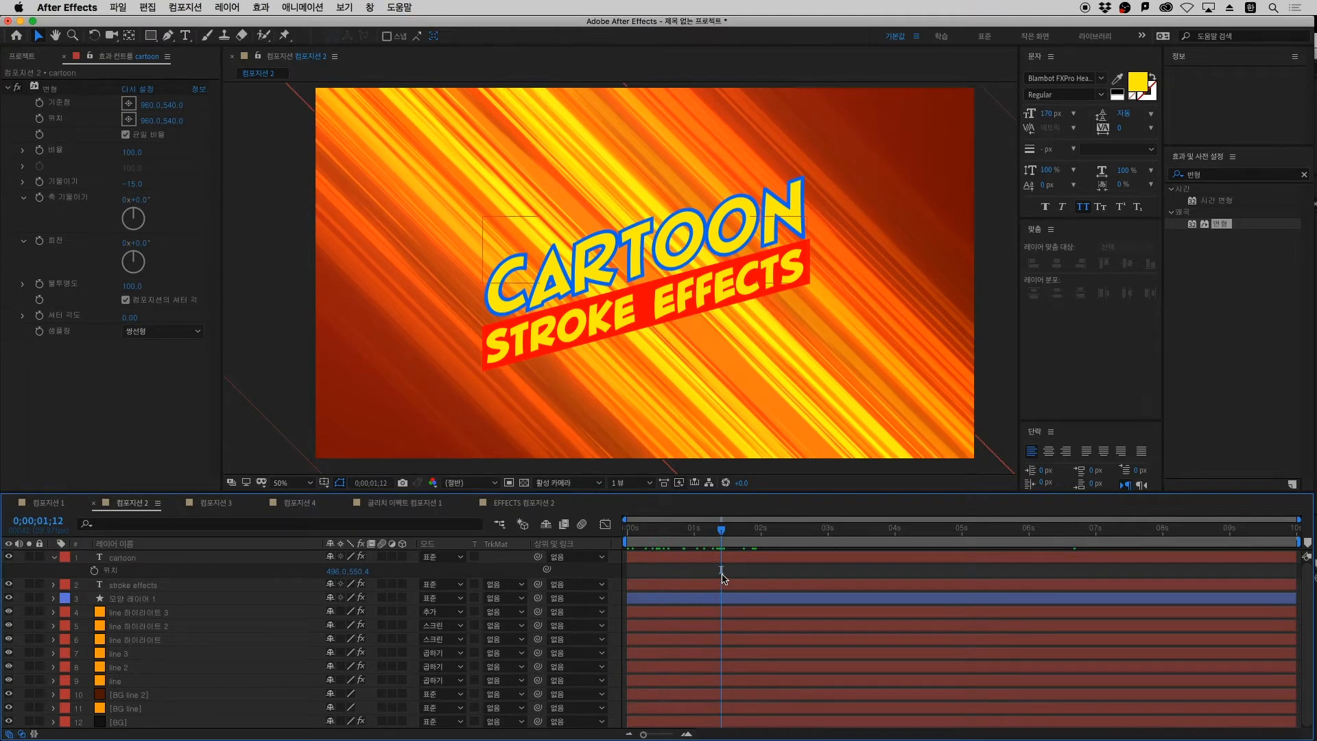
Add a scale (비율) text animator to the cartoon layer
click(126, 558)
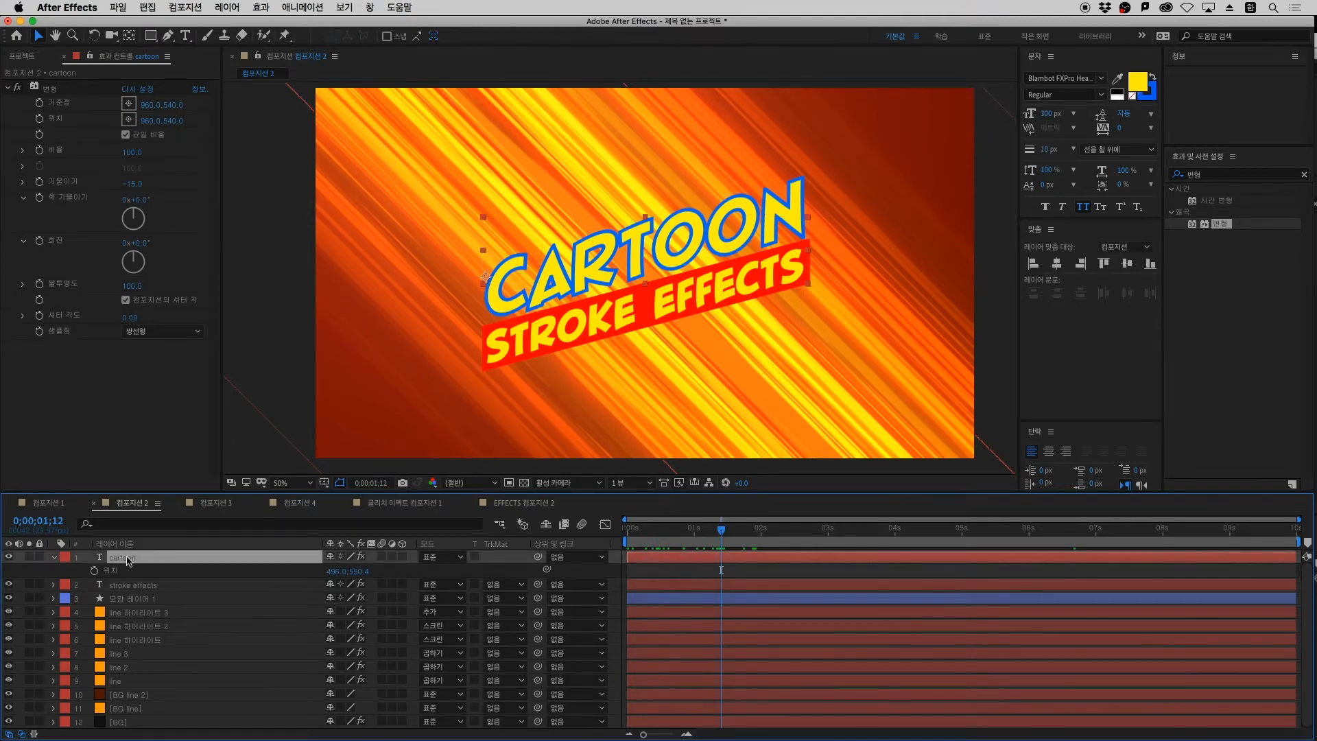
click(54, 557)
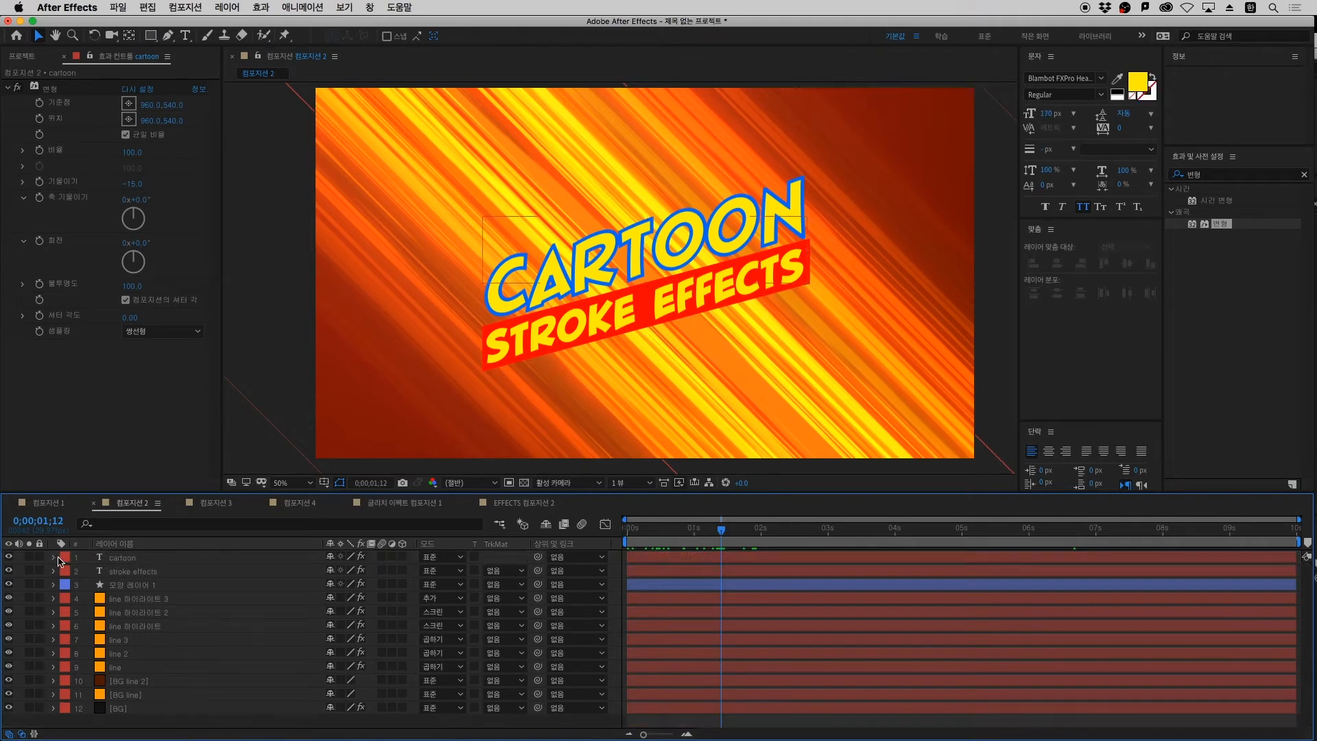
click(54, 557)
click(106, 571)
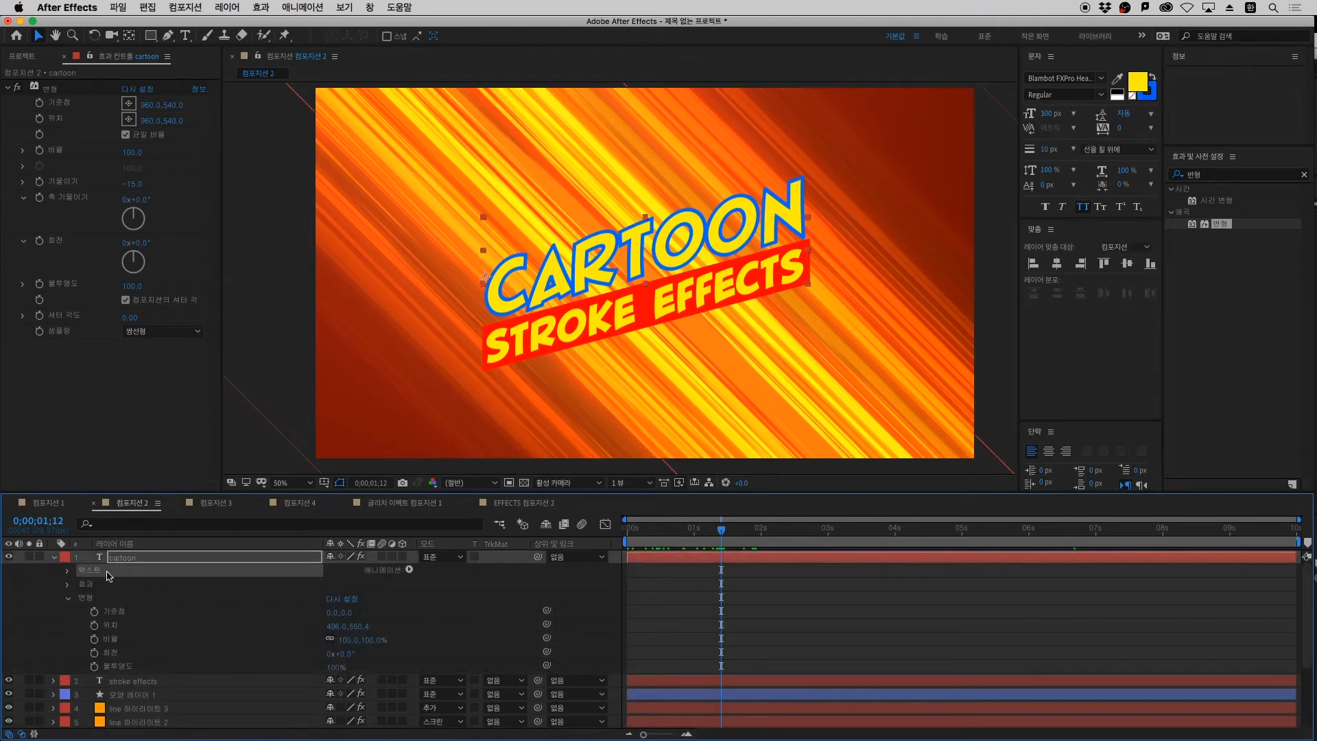
click(409, 570)
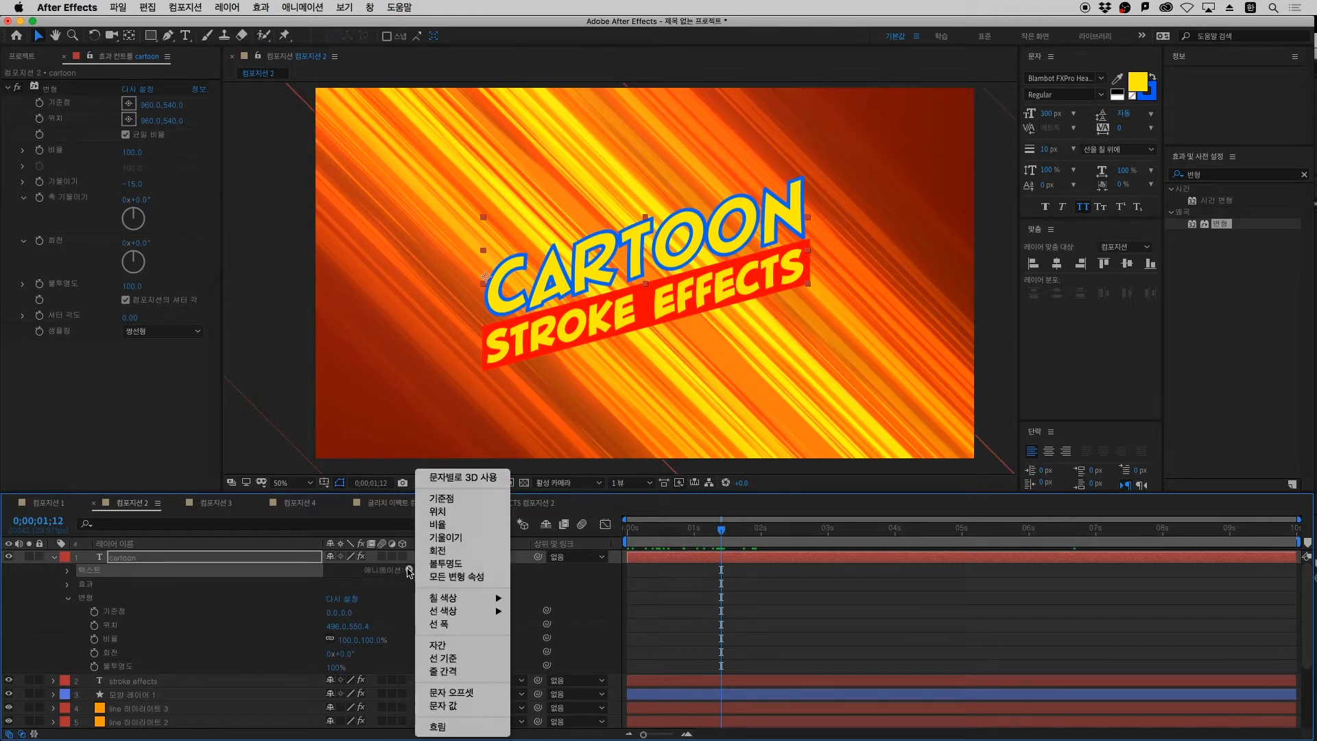
click(453, 525)
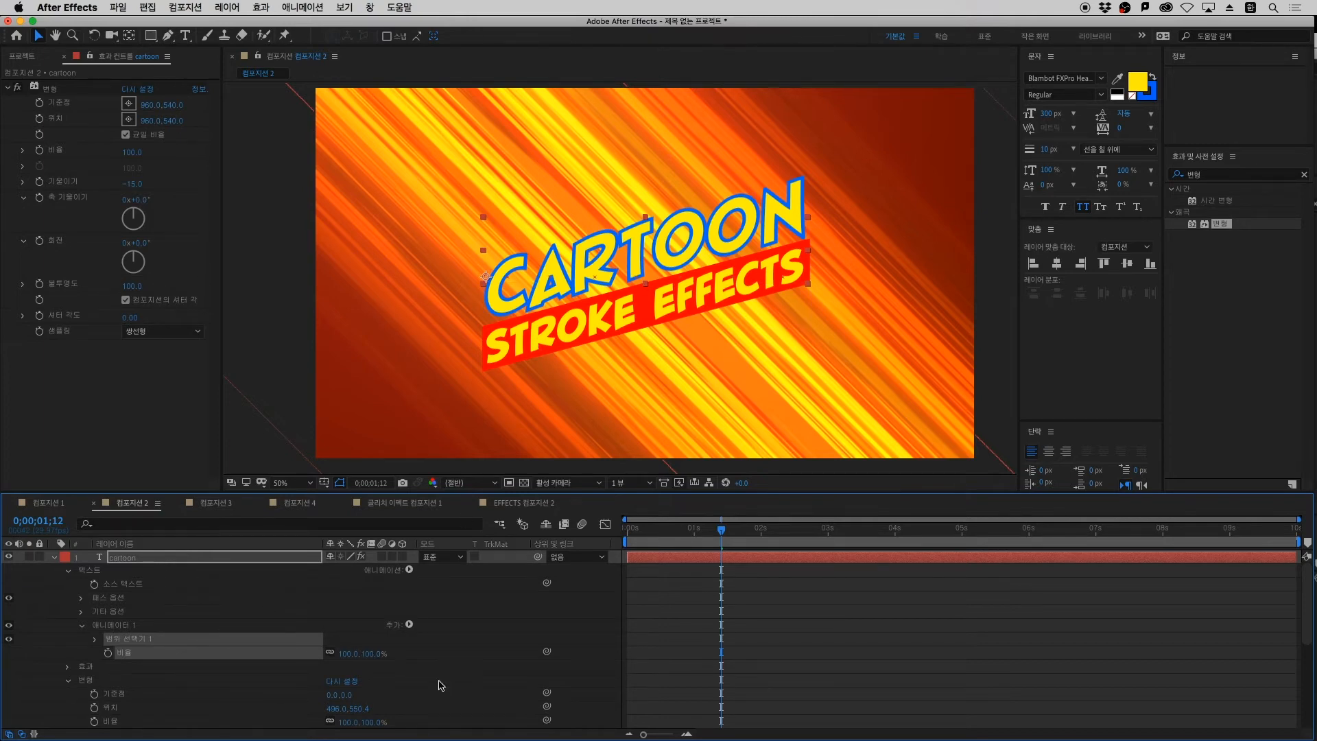
Try varying the offset (오프셋) of the cartoon animator's 범위 선택기 1 to test its influence on the letters
mouse_move(341, 653)
mouse_down()
mouse_move(363, 654)
mouse_move(317, 659)
mouse_move(383, 653)
mouse_move(322, 665)
mouse_move(348, 660)
mouse_up()
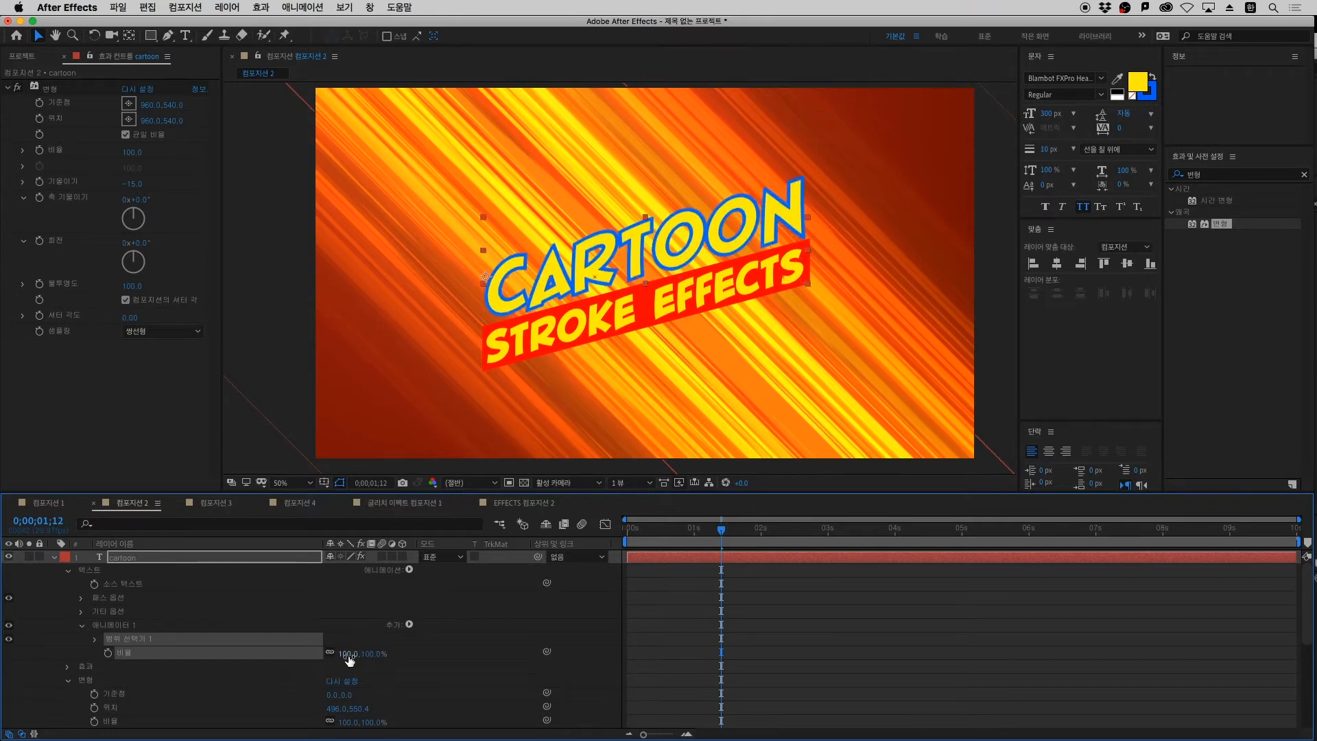
click(94, 640)
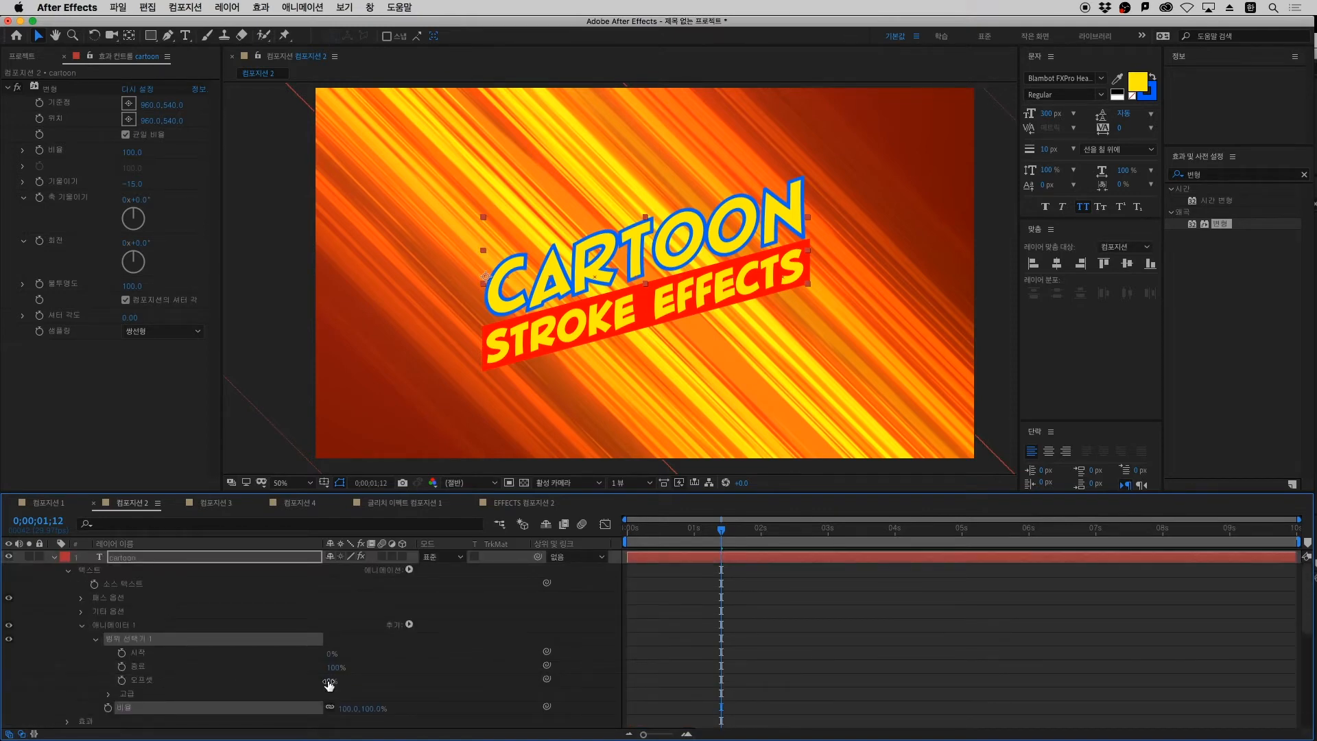
drag(329, 684, 412, 686)
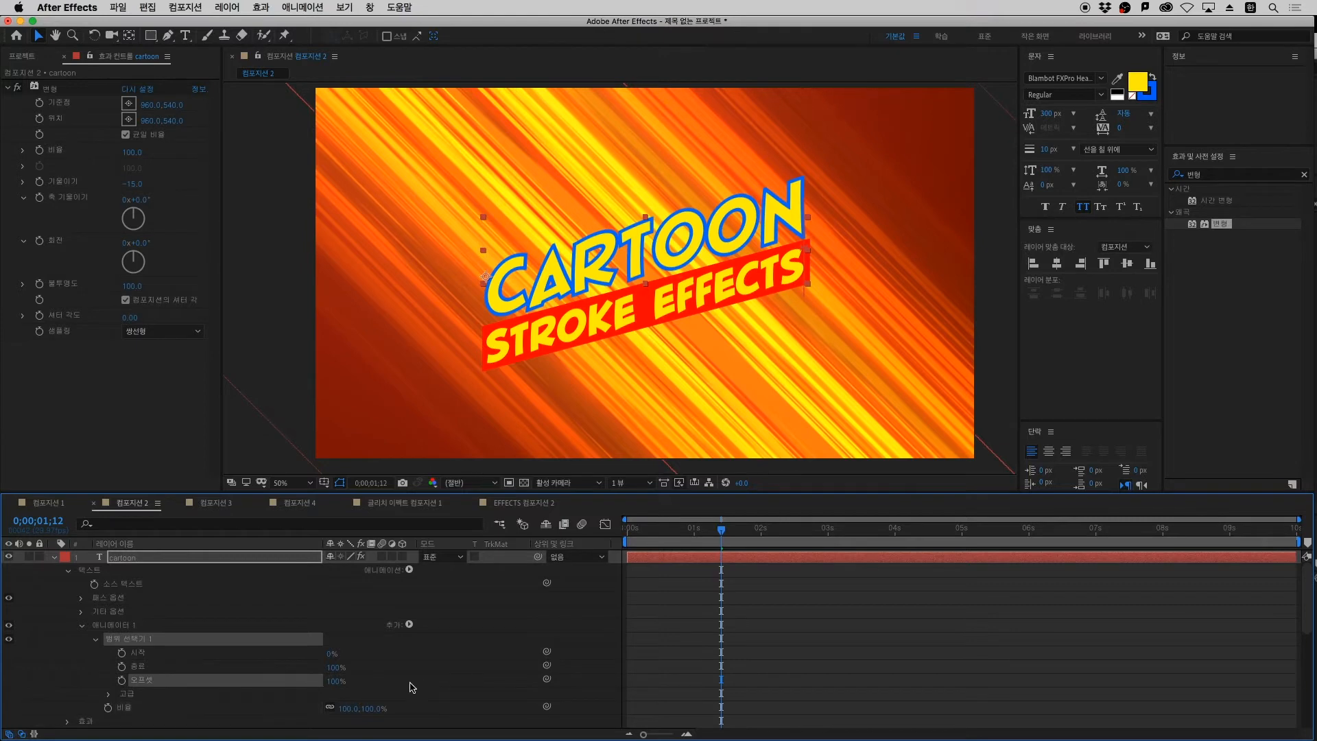
key(super+z)
drag(331, 684, 390, 686)
drag(332, 683, 309, 687)
click(334, 683)
click(638, 639)
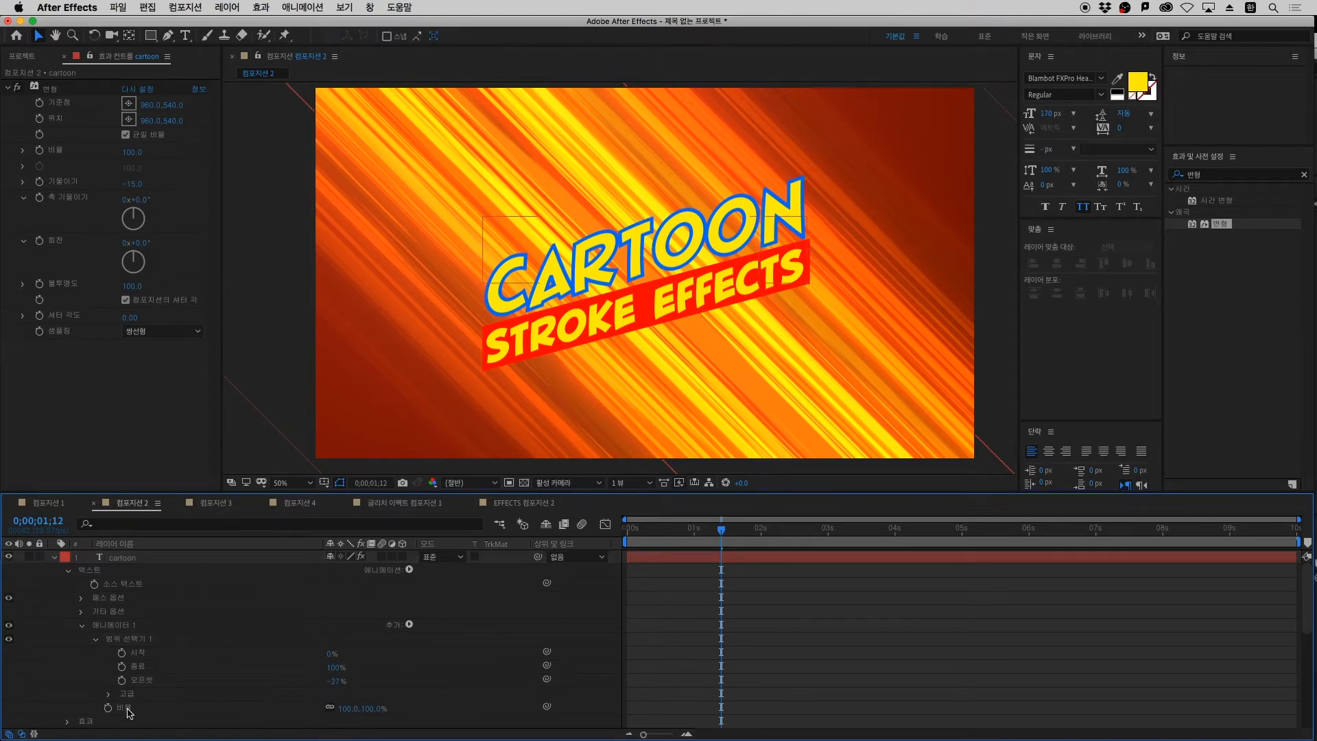
Set the range selector's 오프셋 to -100% and the animator's 비율 to 0%
click(129, 713)
drag(352, 709, 263, 686)
key(super+z)
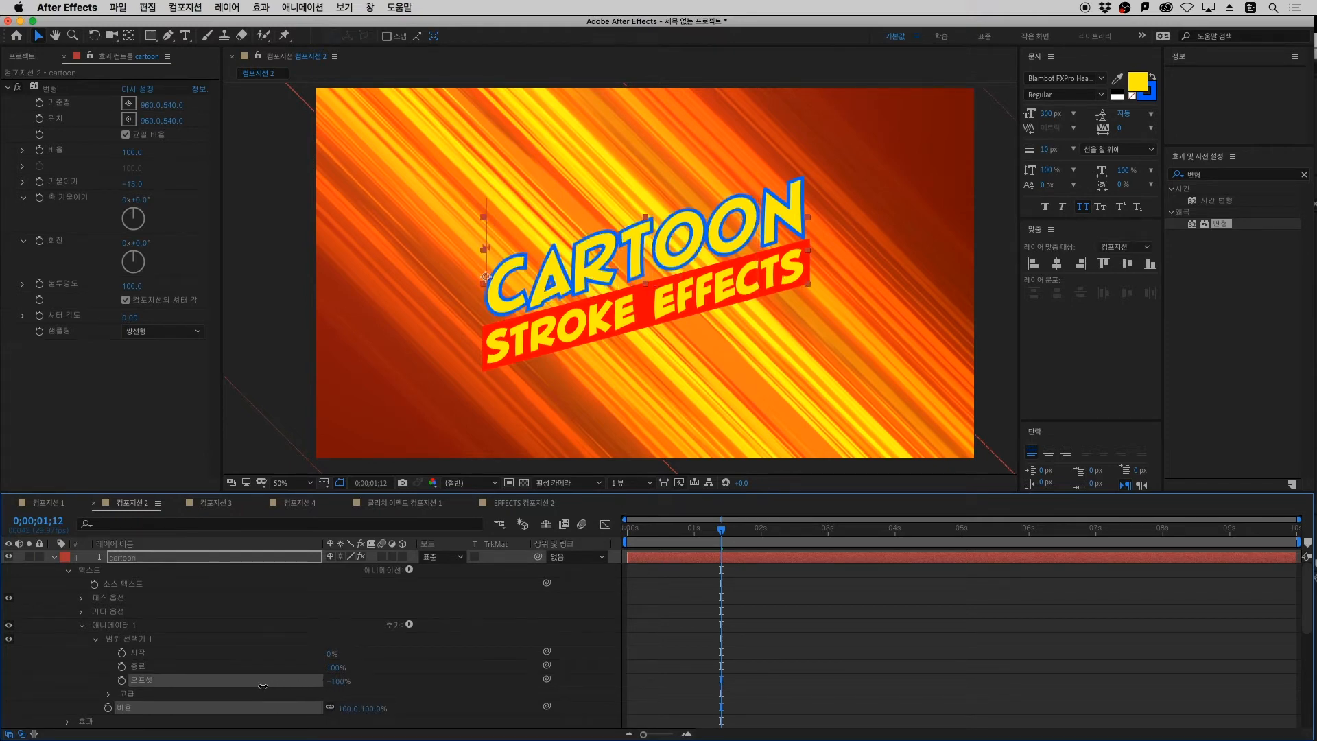
click(349, 708)
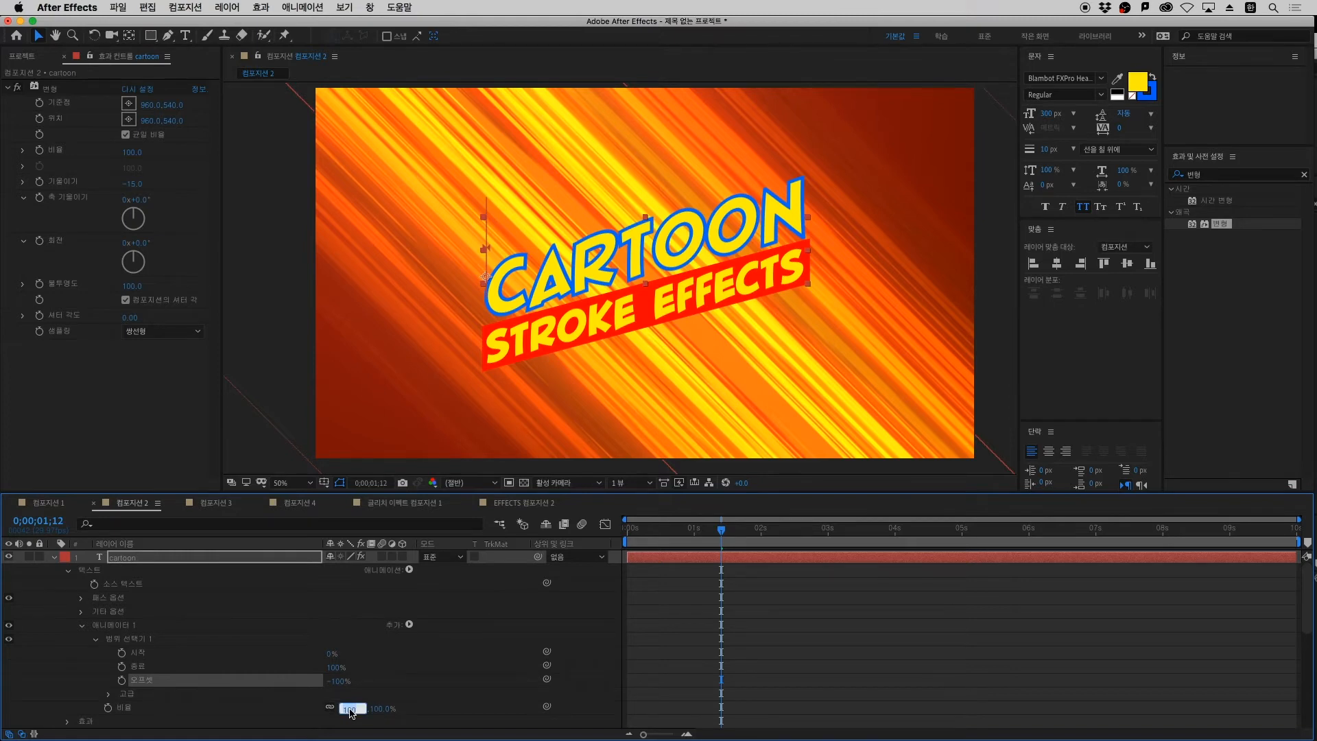
text(0)
key(Return)
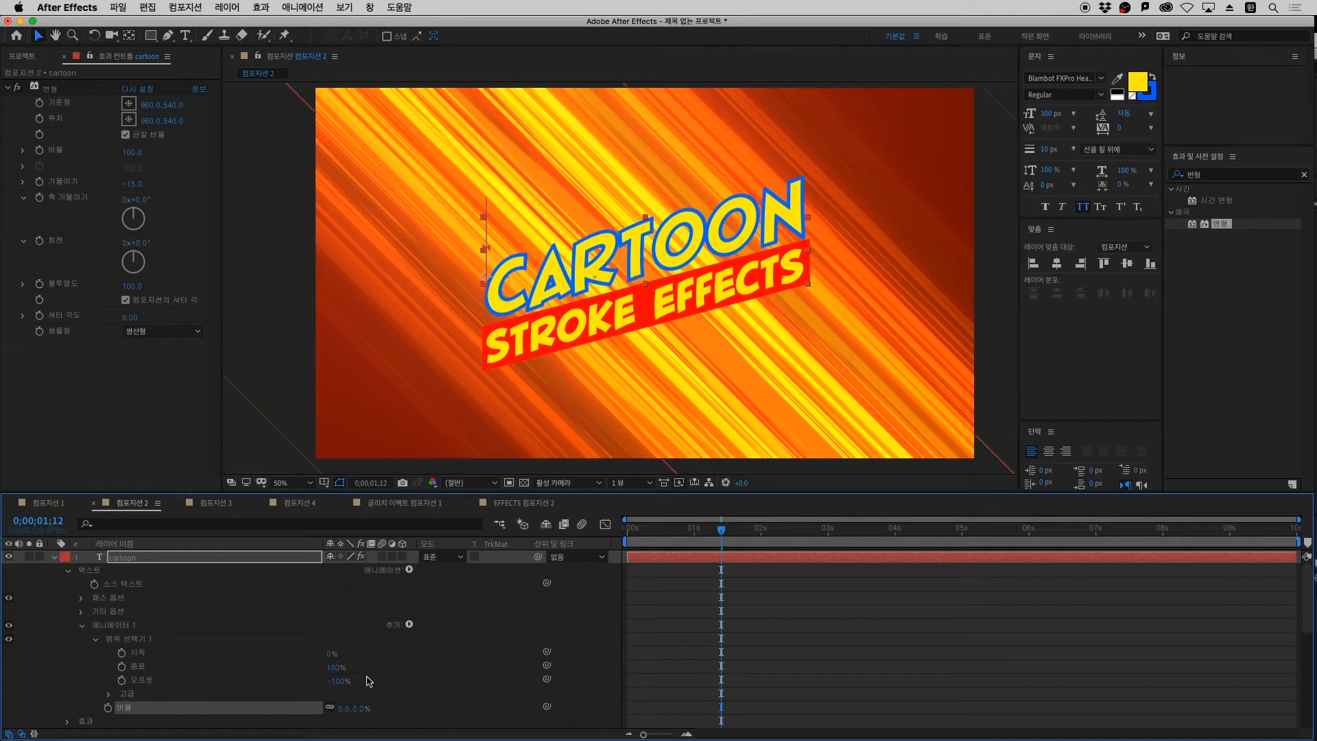
Raise the range selector's 오프셋 to about 58% and set its advanced shape (모양) to 경사 증가
shift+click(278, 681)
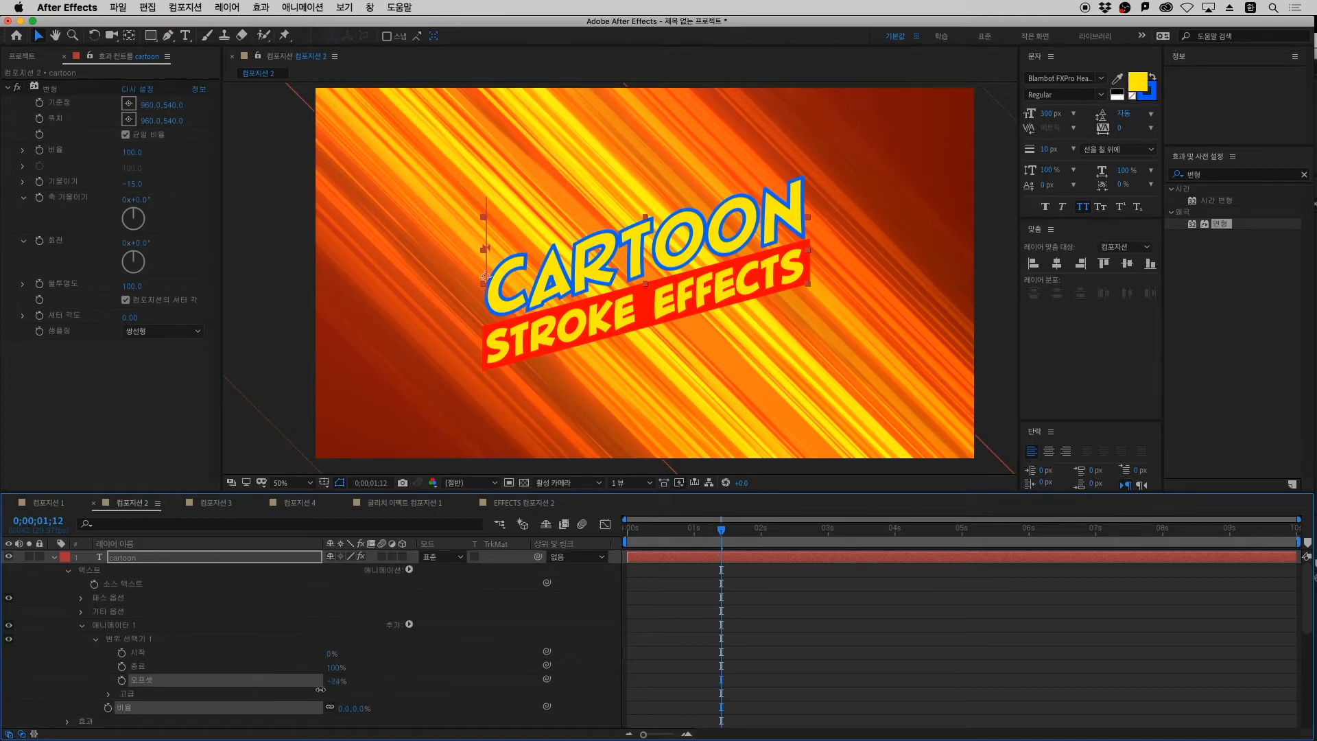
drag(320, 689, 381, 675)
click(108, 693)
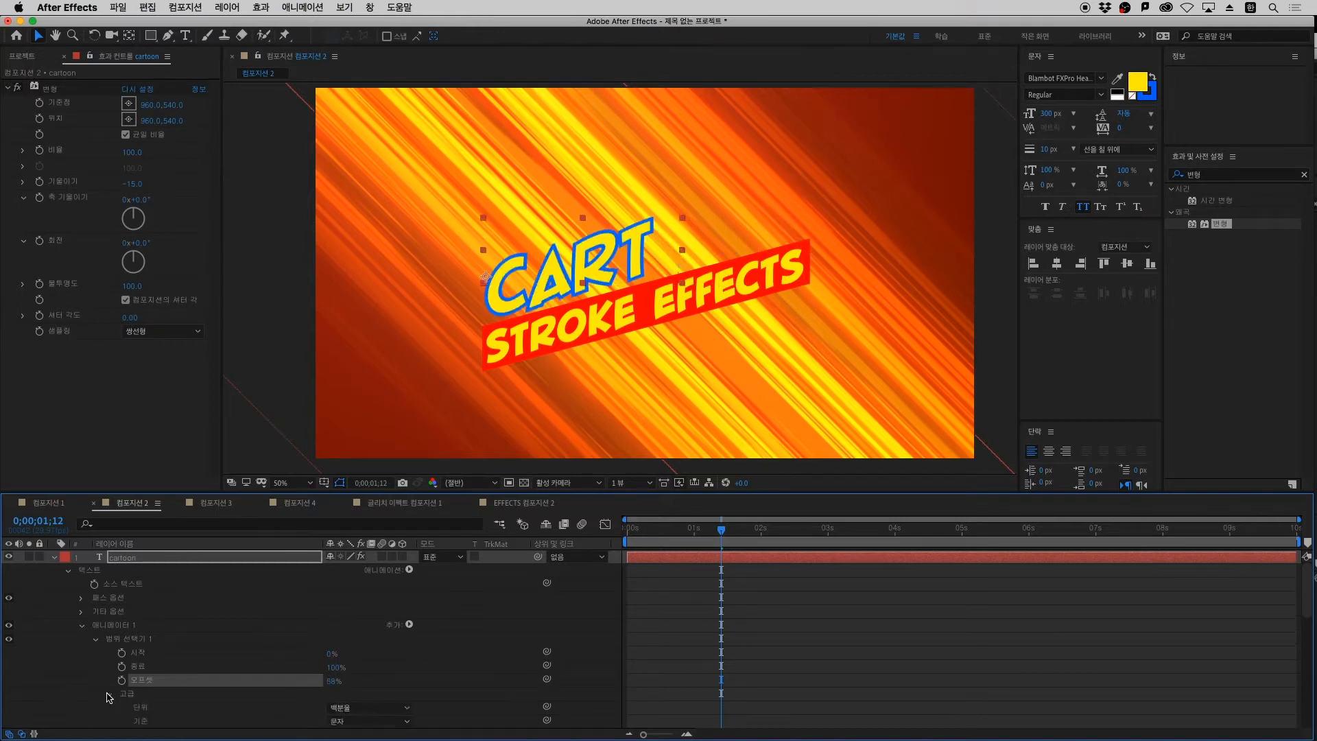
scroll(284, 660, down, 3)
scroll(328, 645, down, 1)
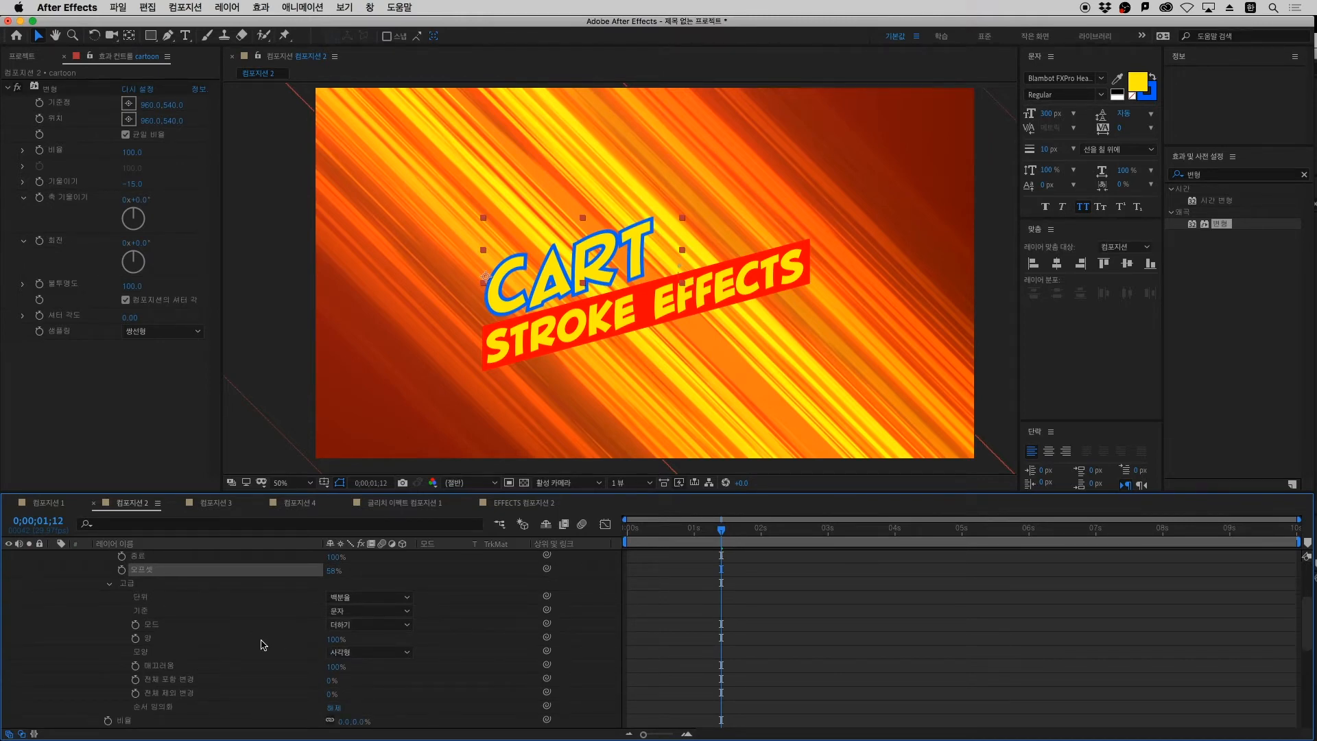
click(146, 657)
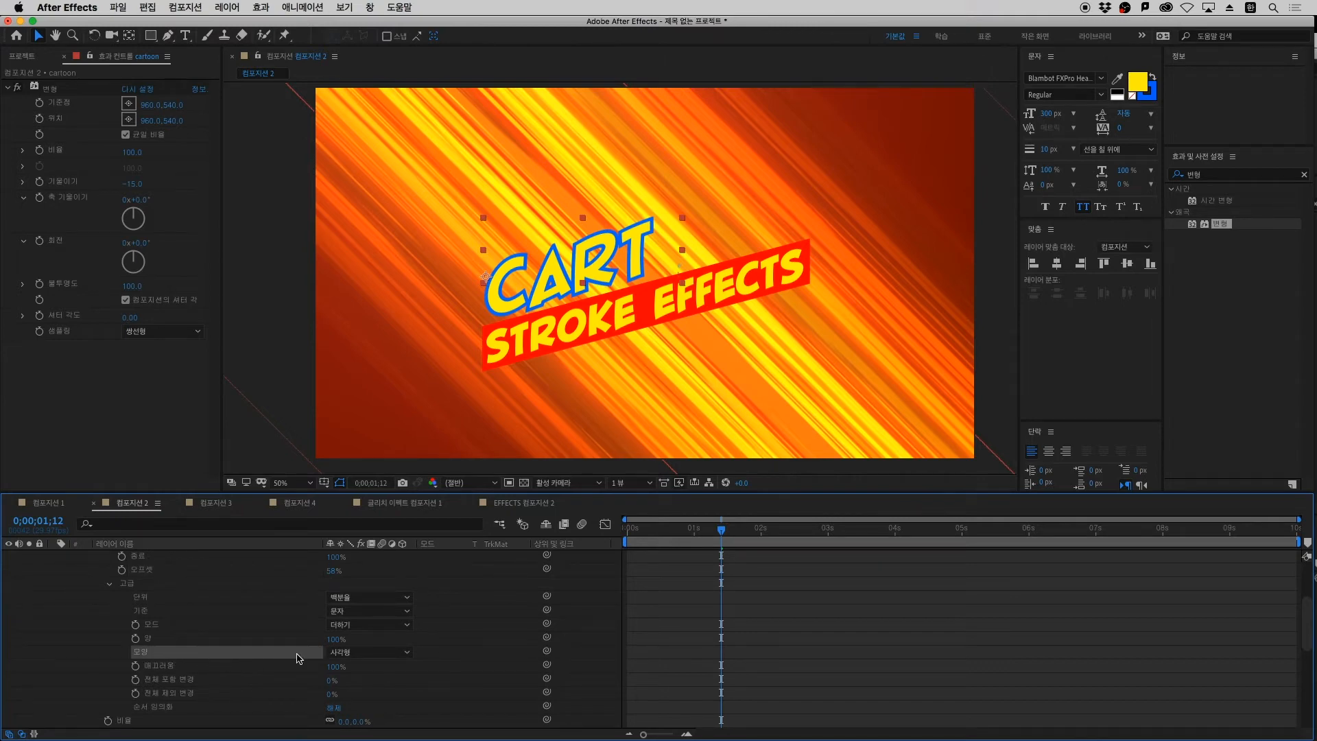
click(365, 657)
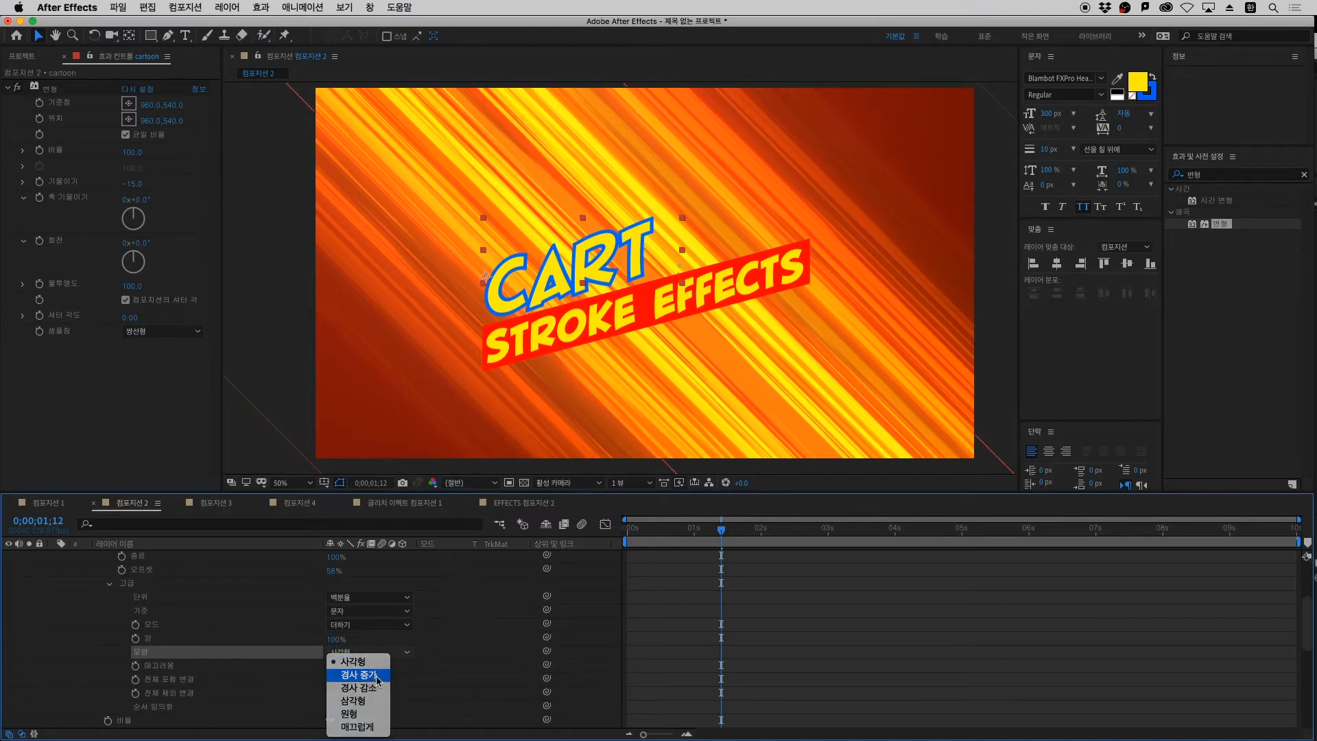
click(374, 677)
Lower the range selector's 오프셋 to about 33% and set its 전체 제외 변경 to 100%
scroll(449, 650, up, 3)
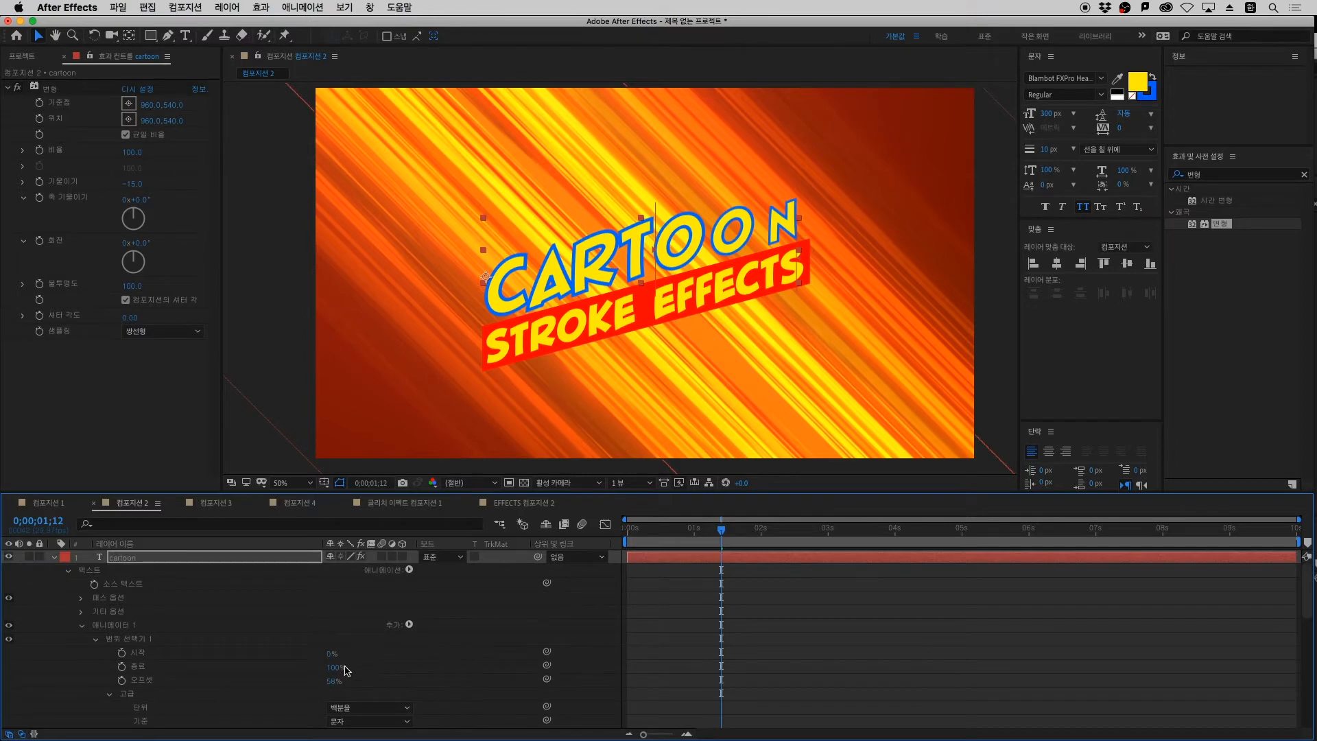
mouse_move(333, 681)
mouse_down()
mouse_move(246, 693)
mouse_move(358, 687)
mouse_move(295, 689)
mouse_move(331, 685)
mouse_up()
scroll(331, 684, down, 8)
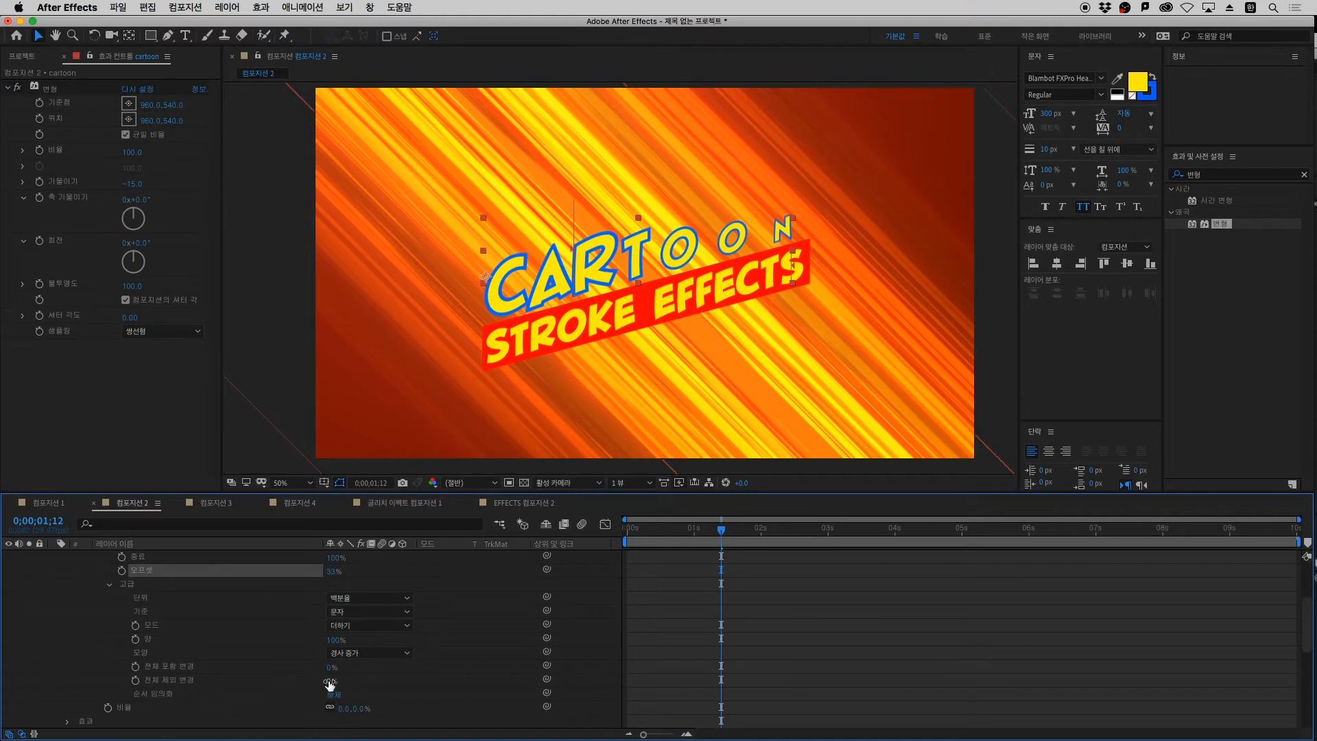
drag(329, 683, 302, 688)
scroll(407, 636, up, 5)
Turn on random order (순서 임의화) for the range selector and test the letter reveal by bringing the 오프셋 to 100%
scroll(299, 686, down, 8)
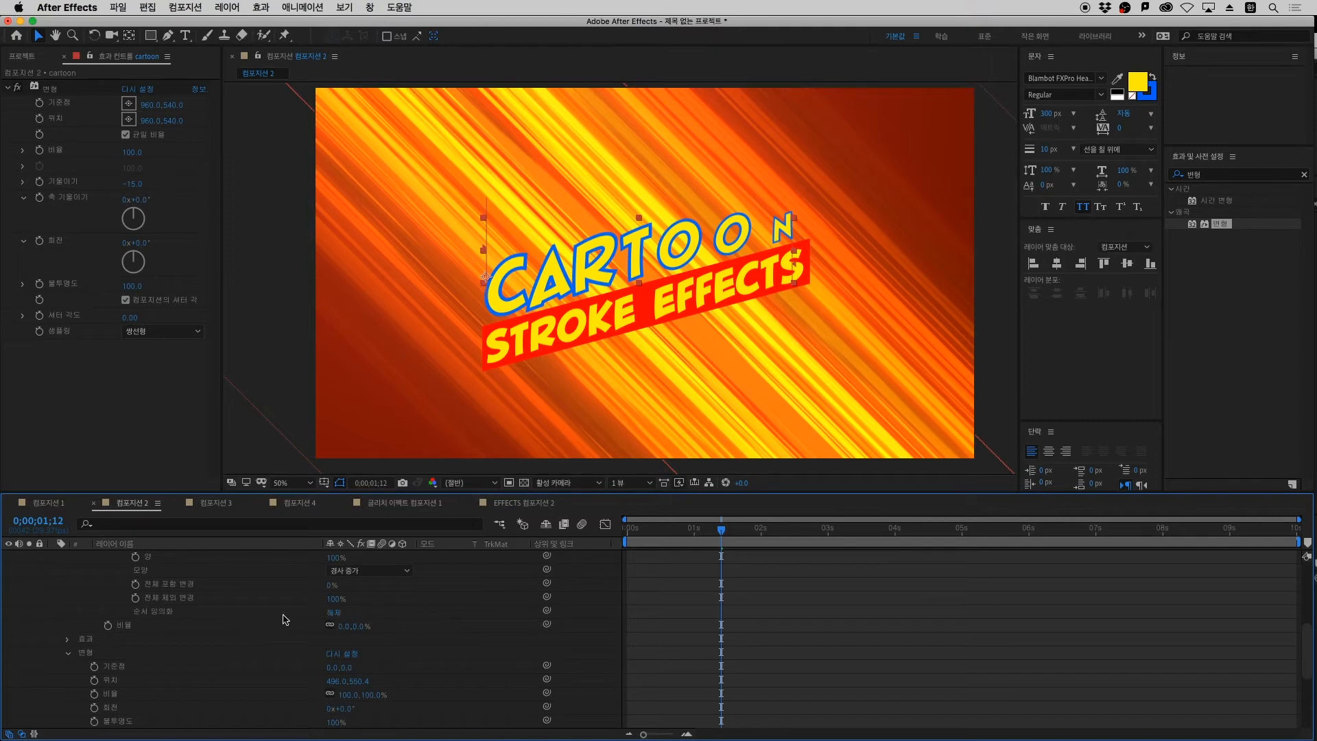
click(339, 613)
scroll(497, 619, up, 10)
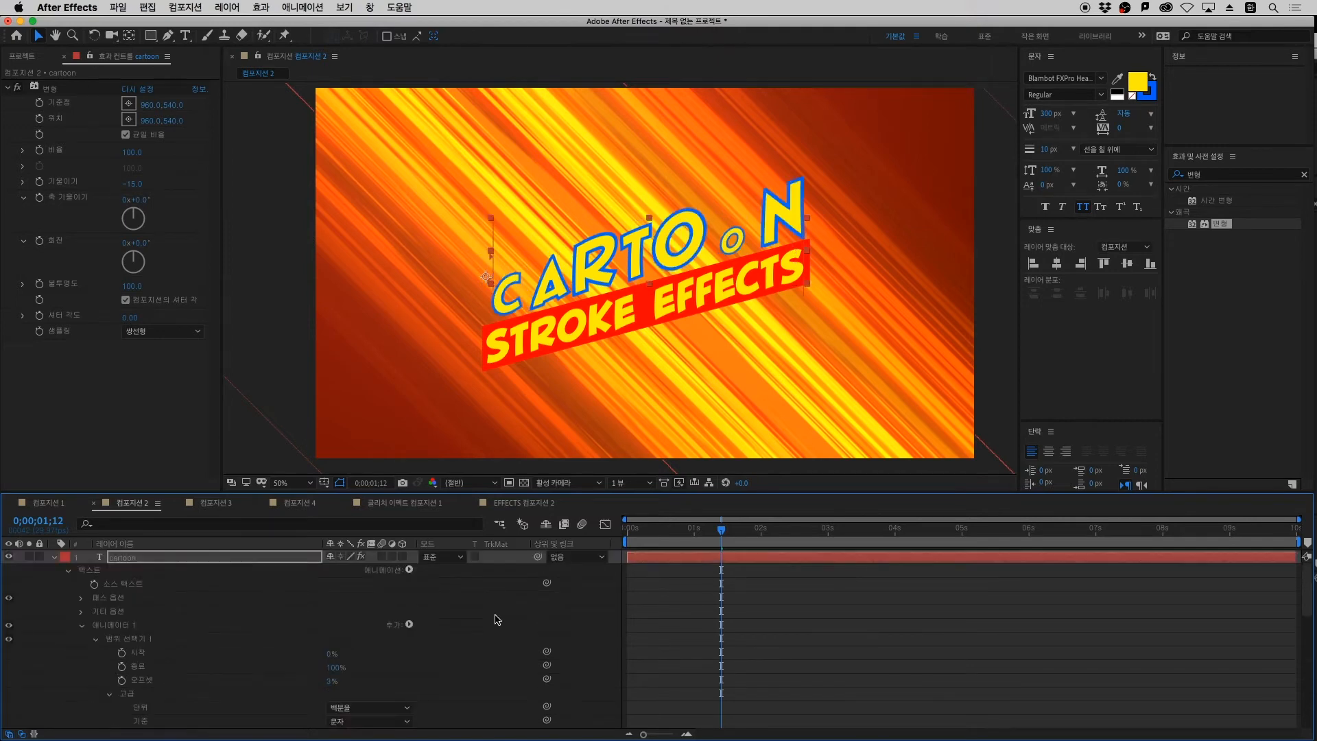
mouse_move(329, 681)
mouse_down()
mouse_move(363, 683)
mouse_move(176, 675)
mouse_move(311, 668)
mouse_up()
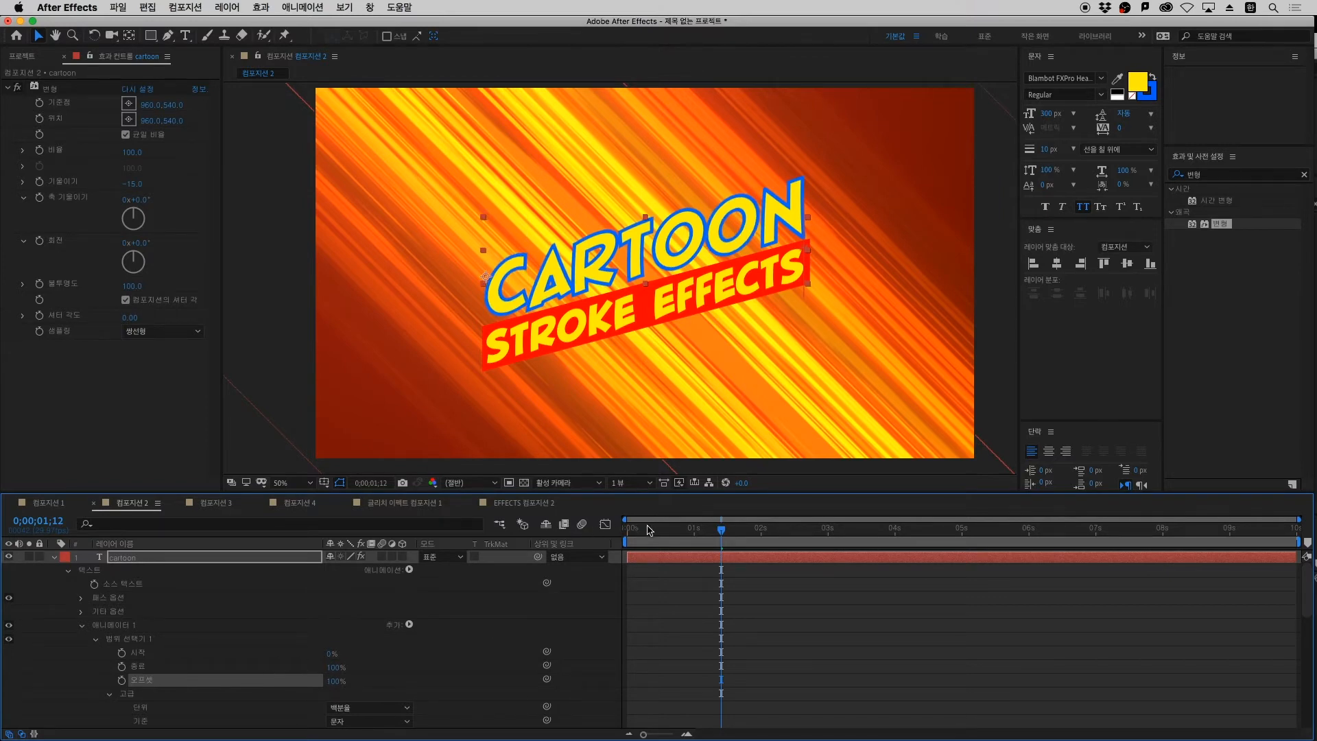
Keyframe the range selector's 오프셋 from -100% at 0 seconds to 100% at 1 second
key(Home)
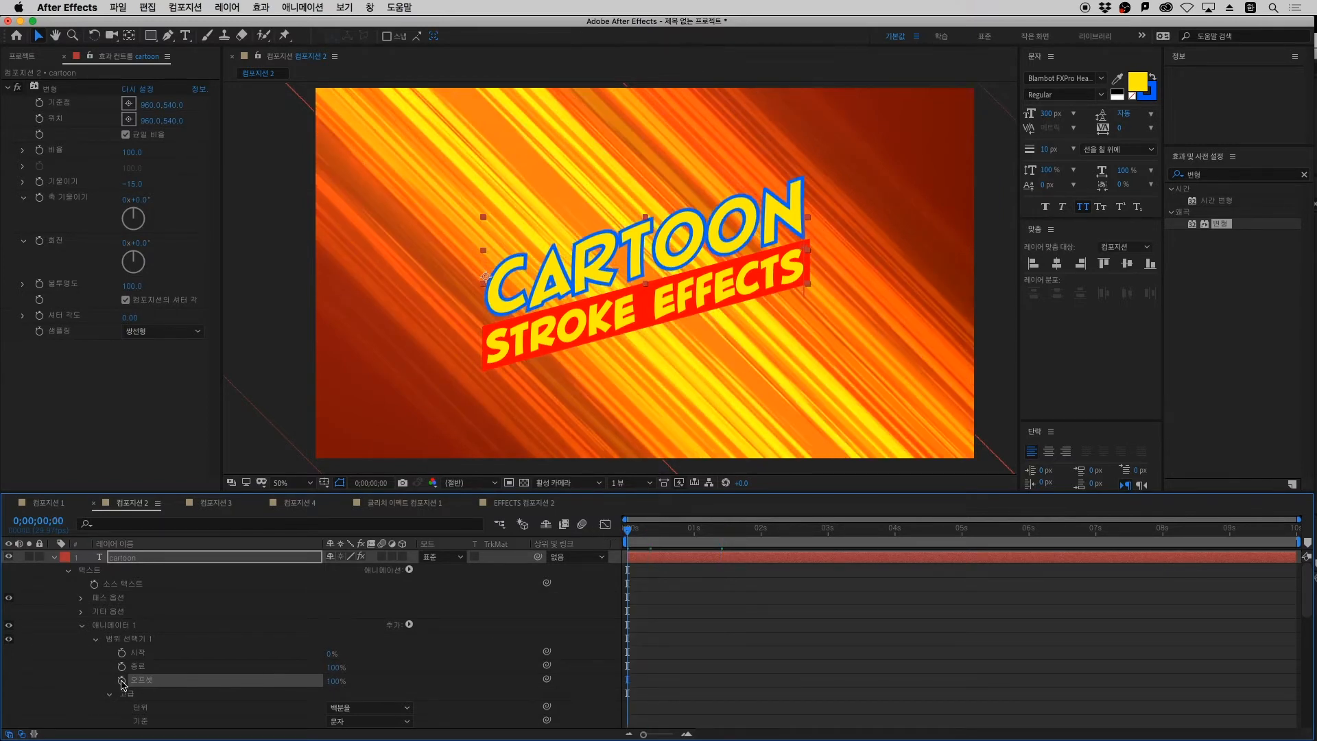
drag(336, 681, 115, 686)
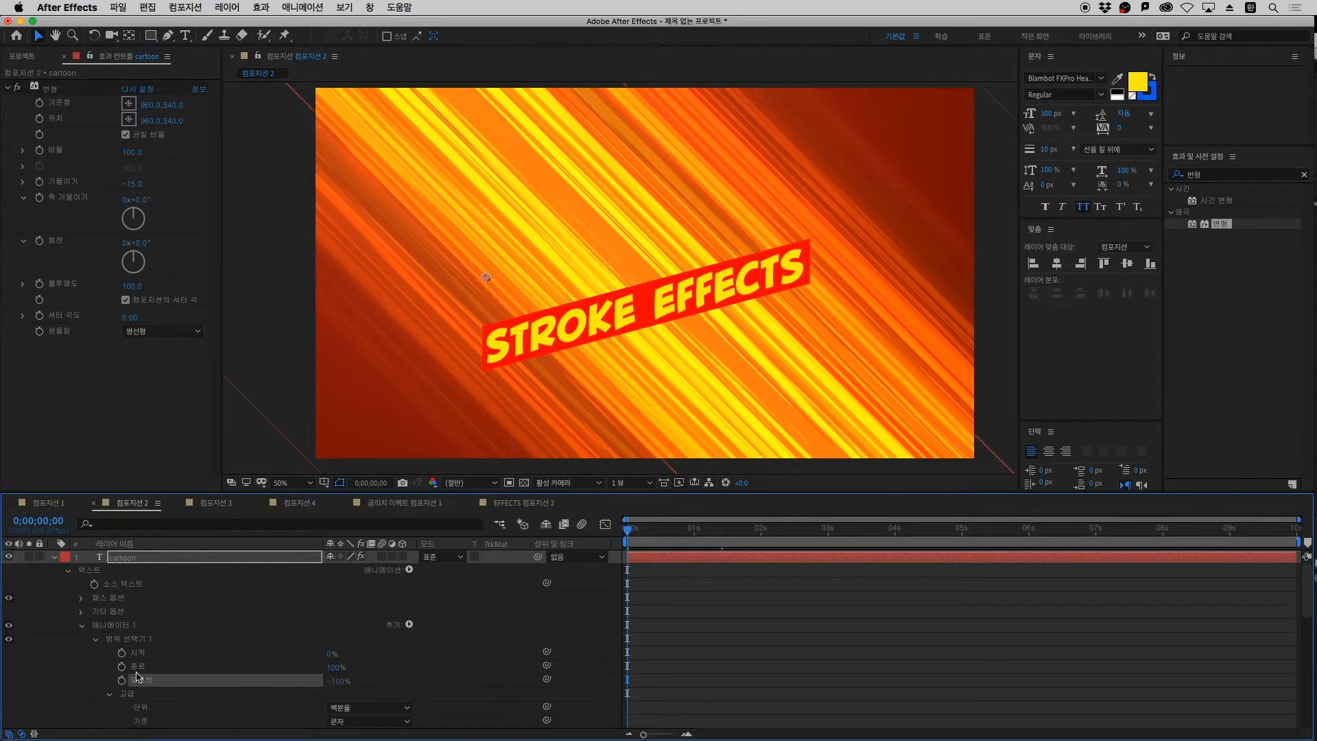
click(121, 681)
key(shift+Page_Down)
key(shift+Page_Down)
key(shift+Page_Down)
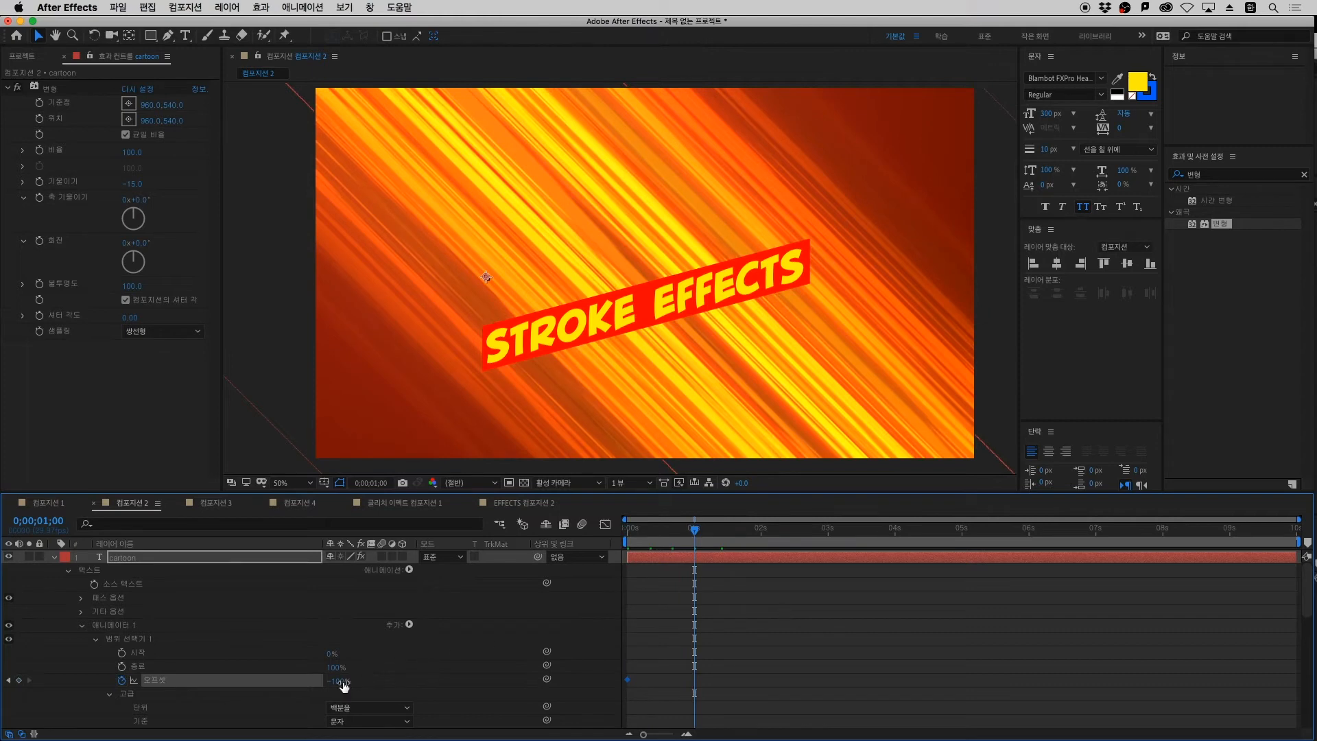
drag(343, 684, 520, 666)
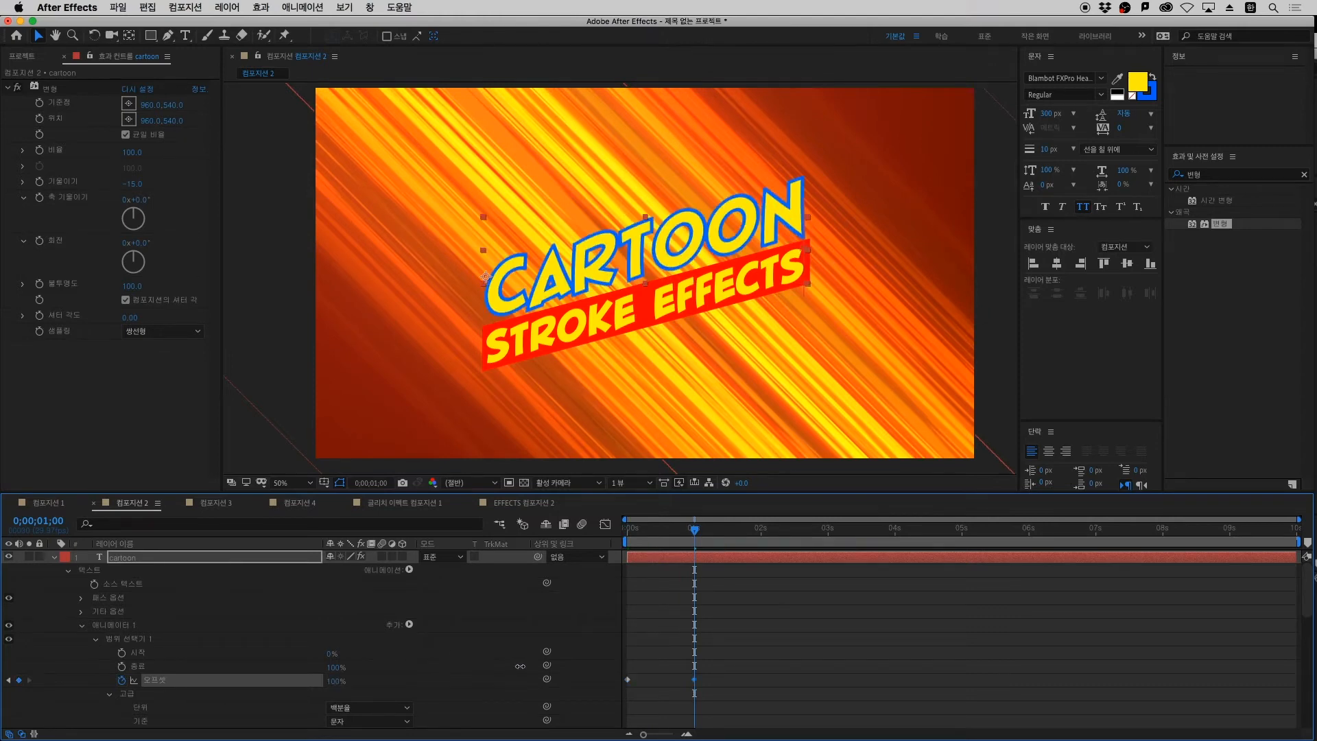
Play the composition from the beginning to examine the random letter-by-letter scale-in of the cartoon text
drag(647, 530, 606, 542)
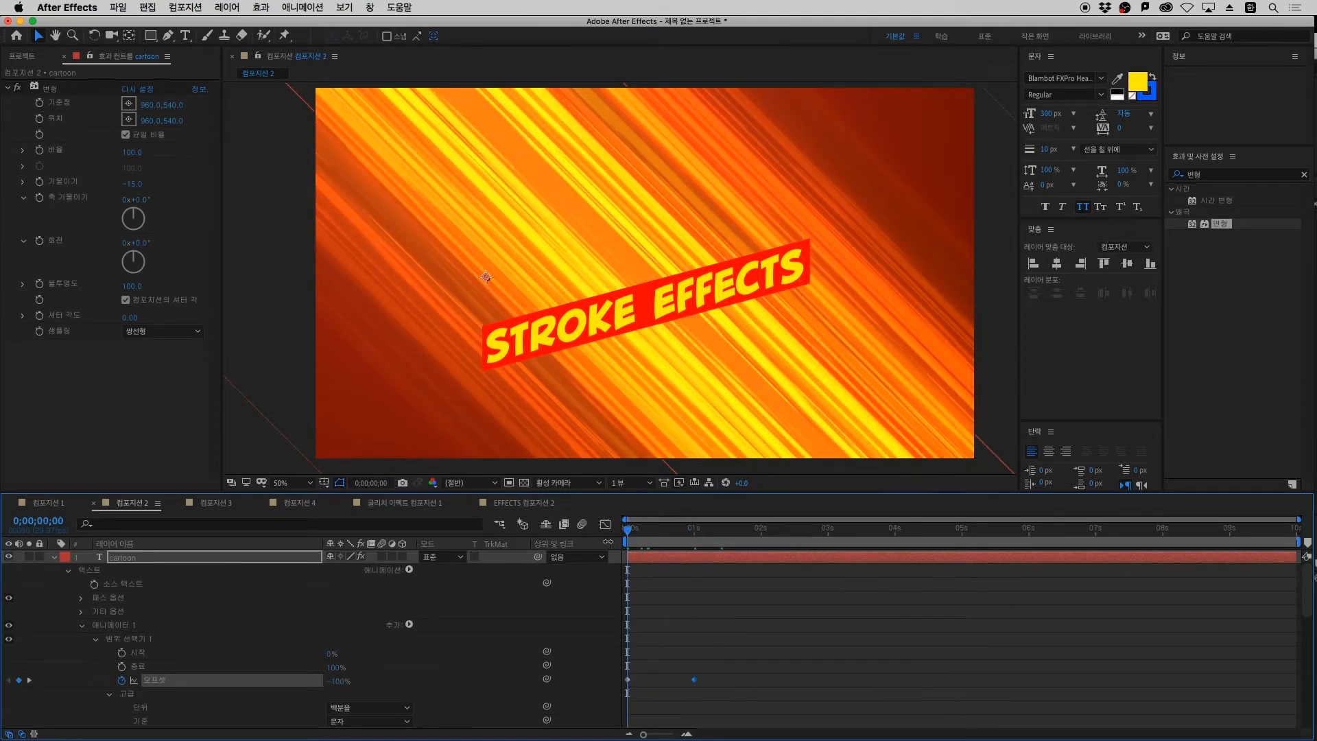
key(space)
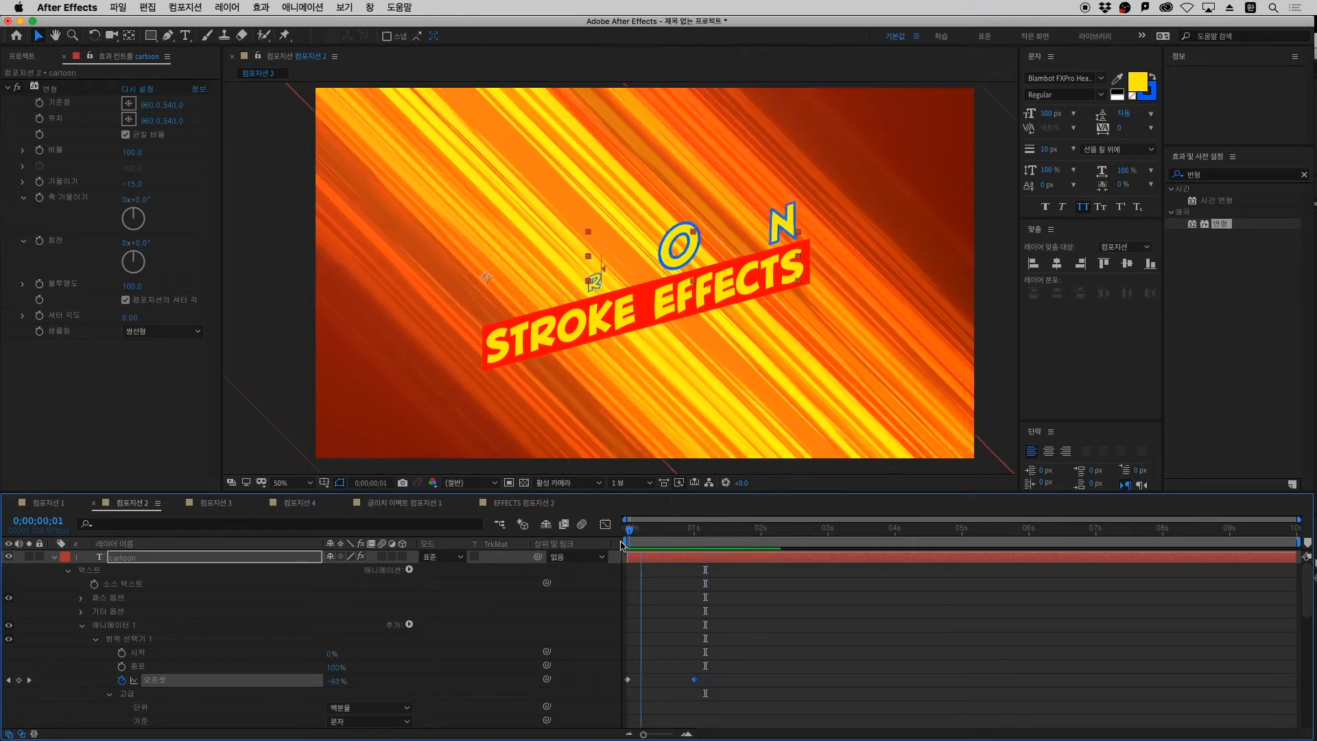
key(space)
key(space)
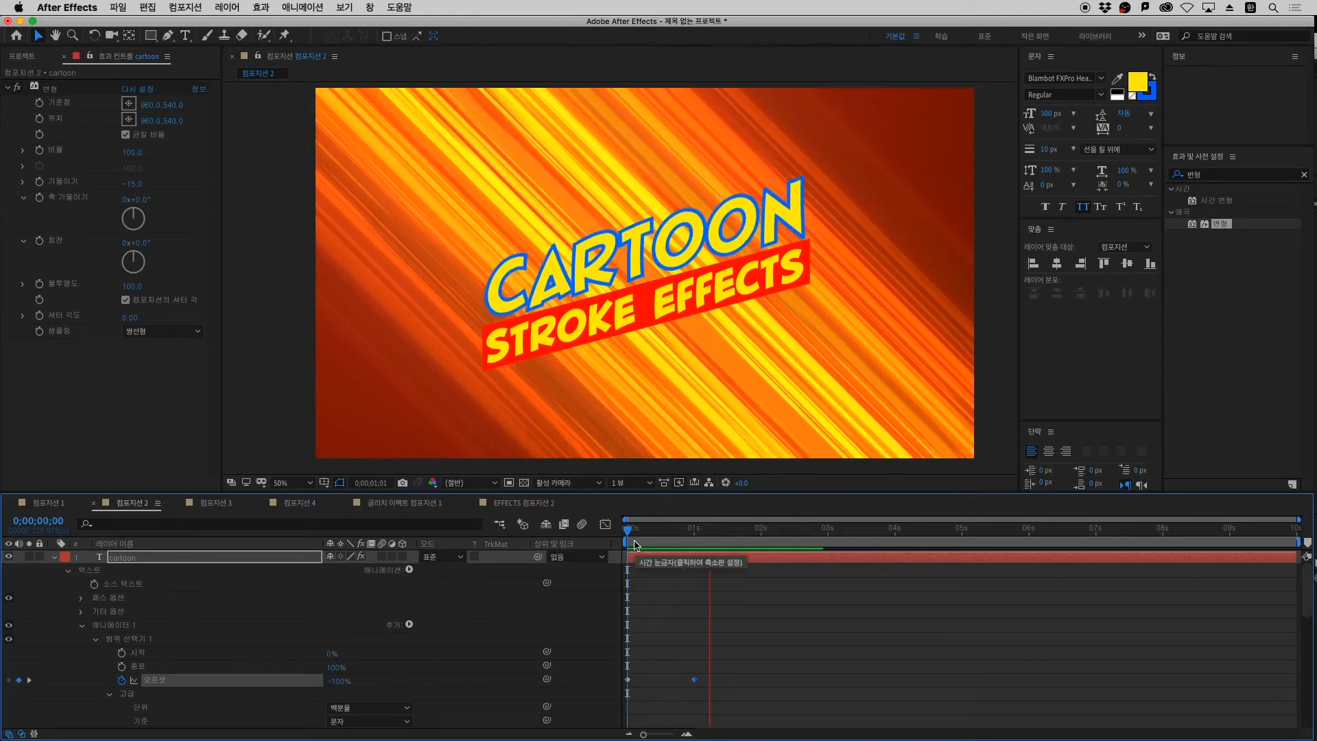
key(space)
Add a wiggly selector (흔들기) to 애니메이터 1 of the cartoon text layer
scroll(609, 619, down, 2)
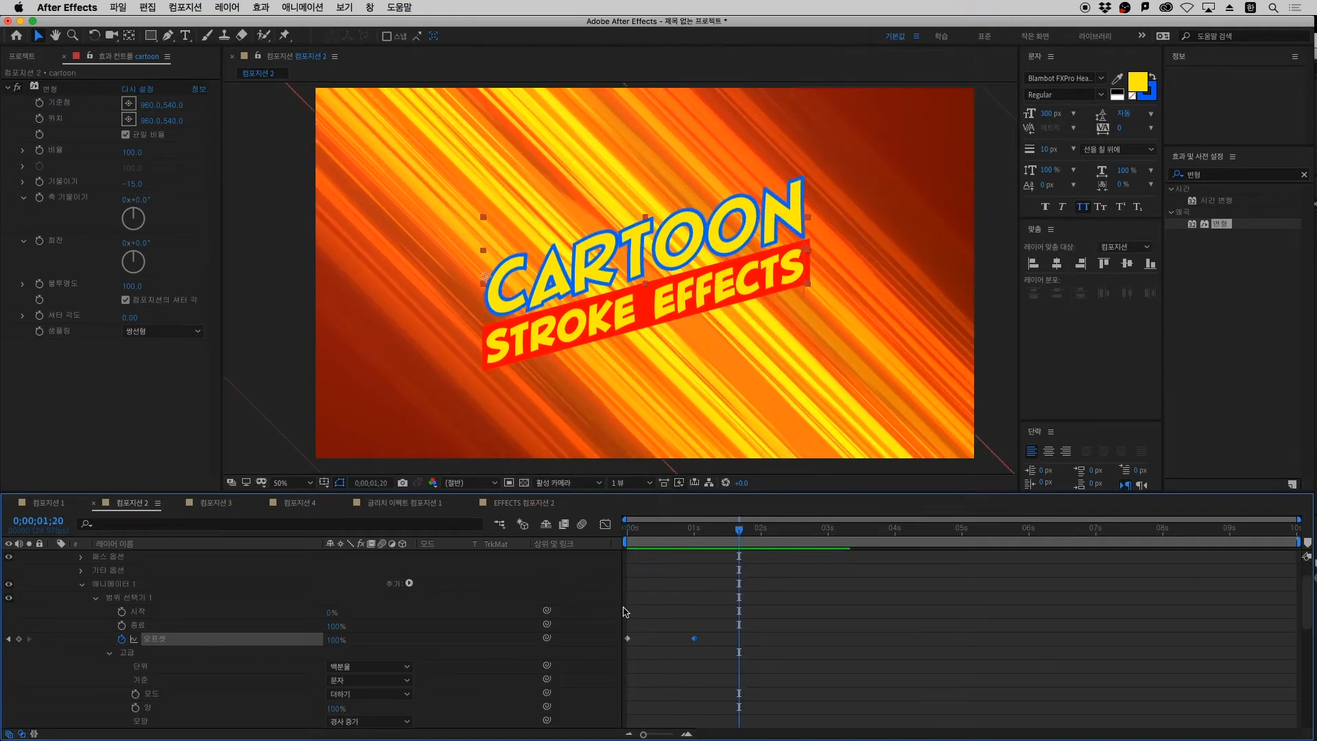
click(108, 408)
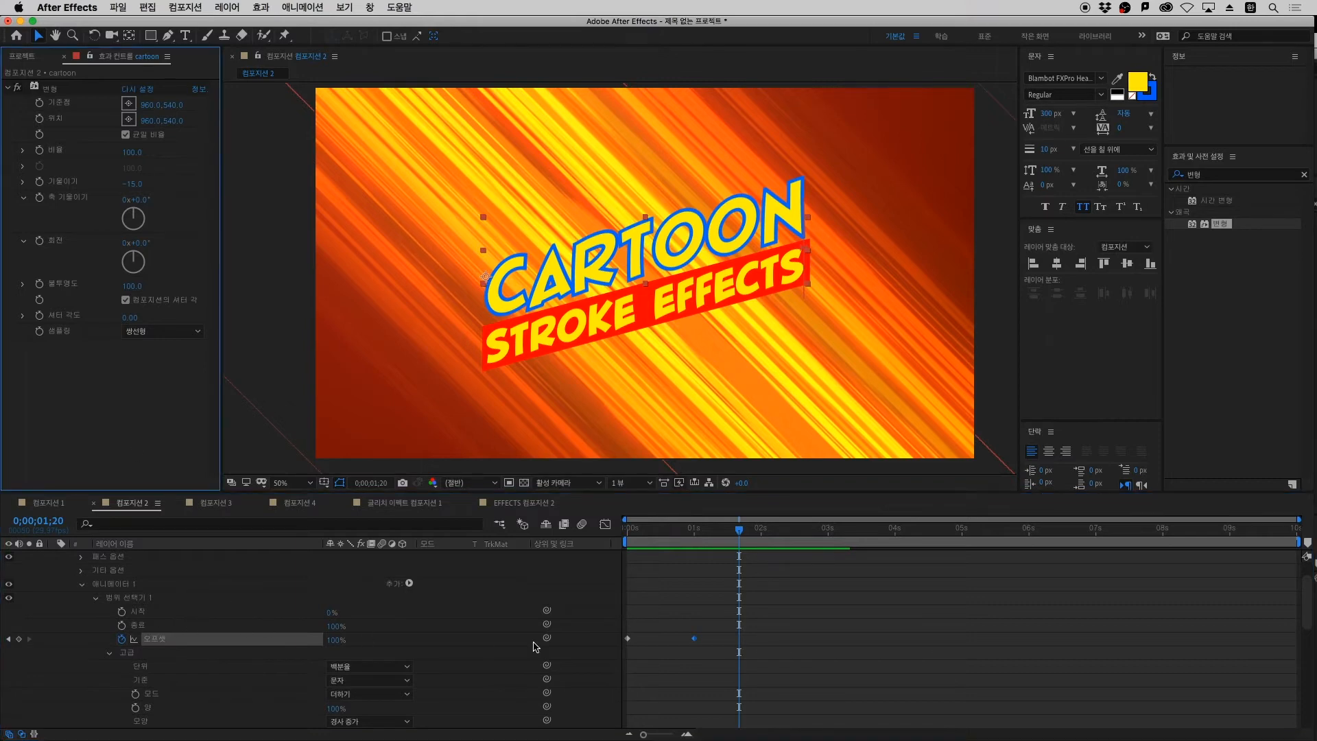
click(750, 602)
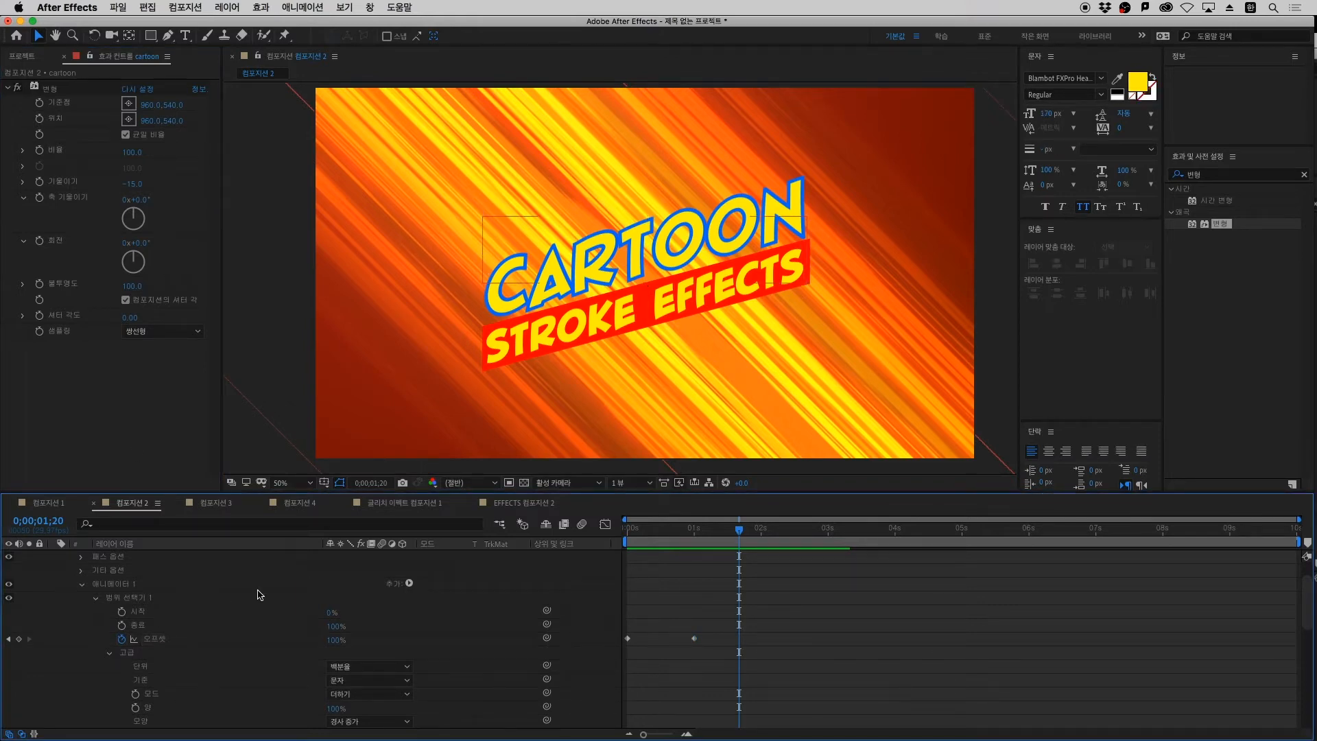
click(112, 587)
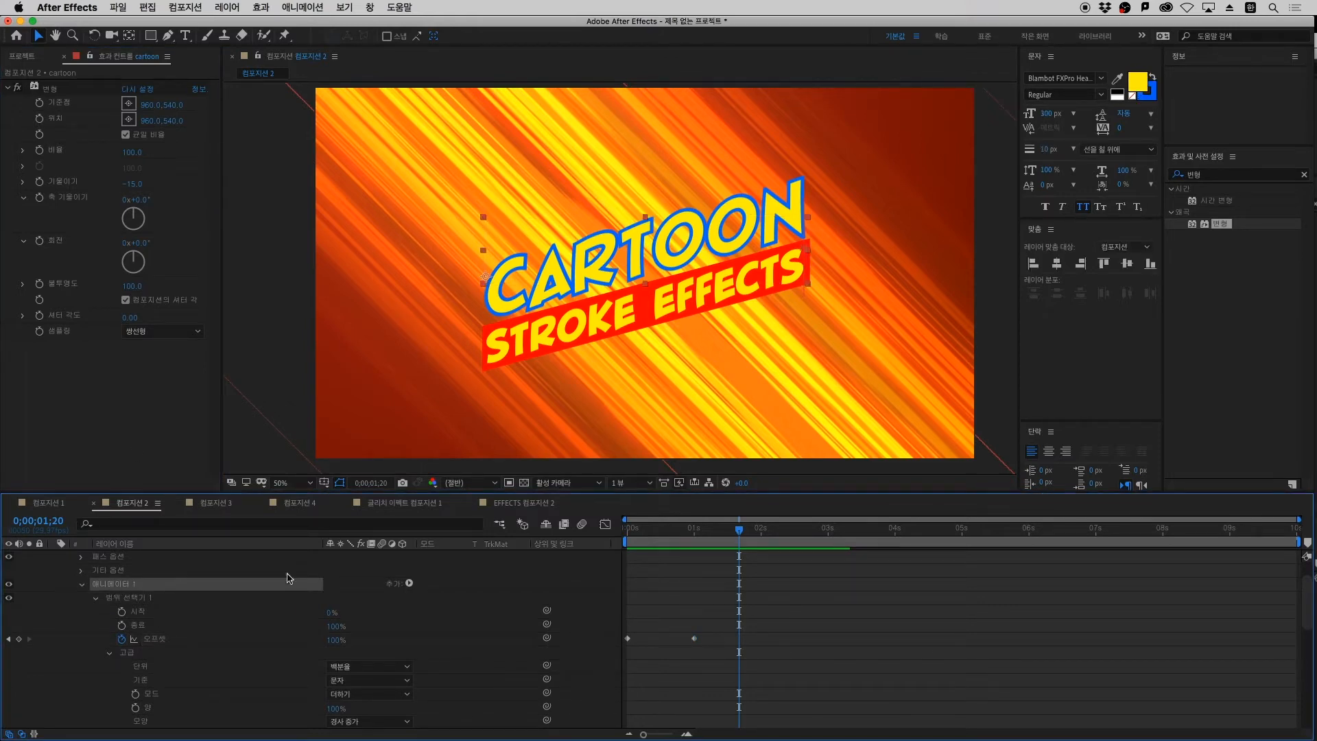
click(409, 584)
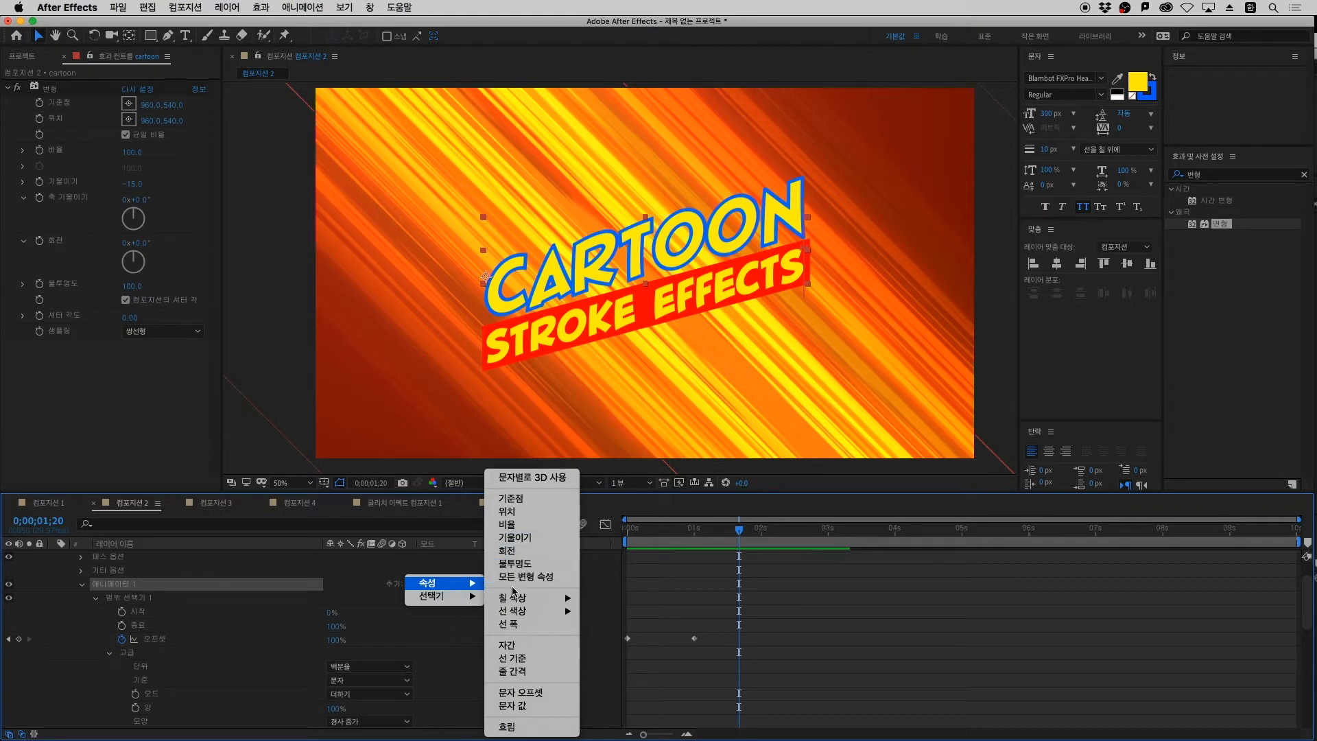
mouse_move(466, 598)
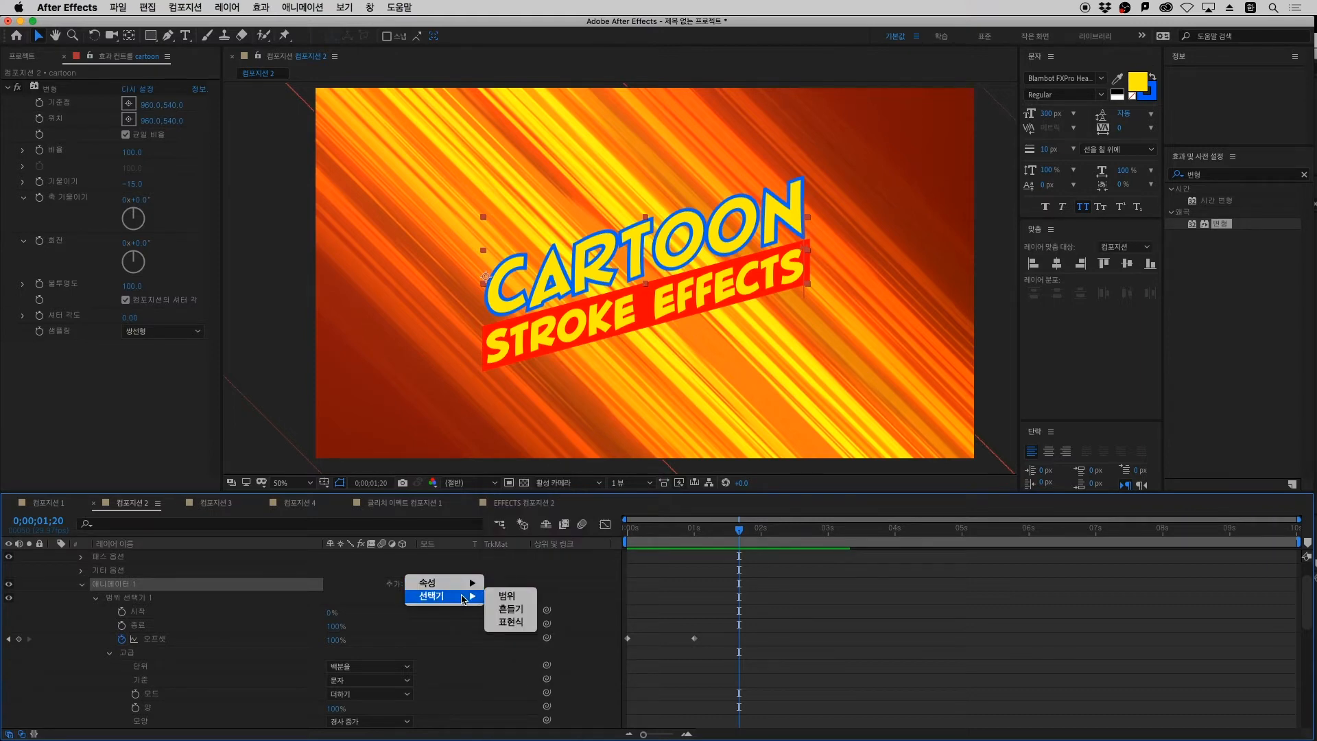
click(516, 613)
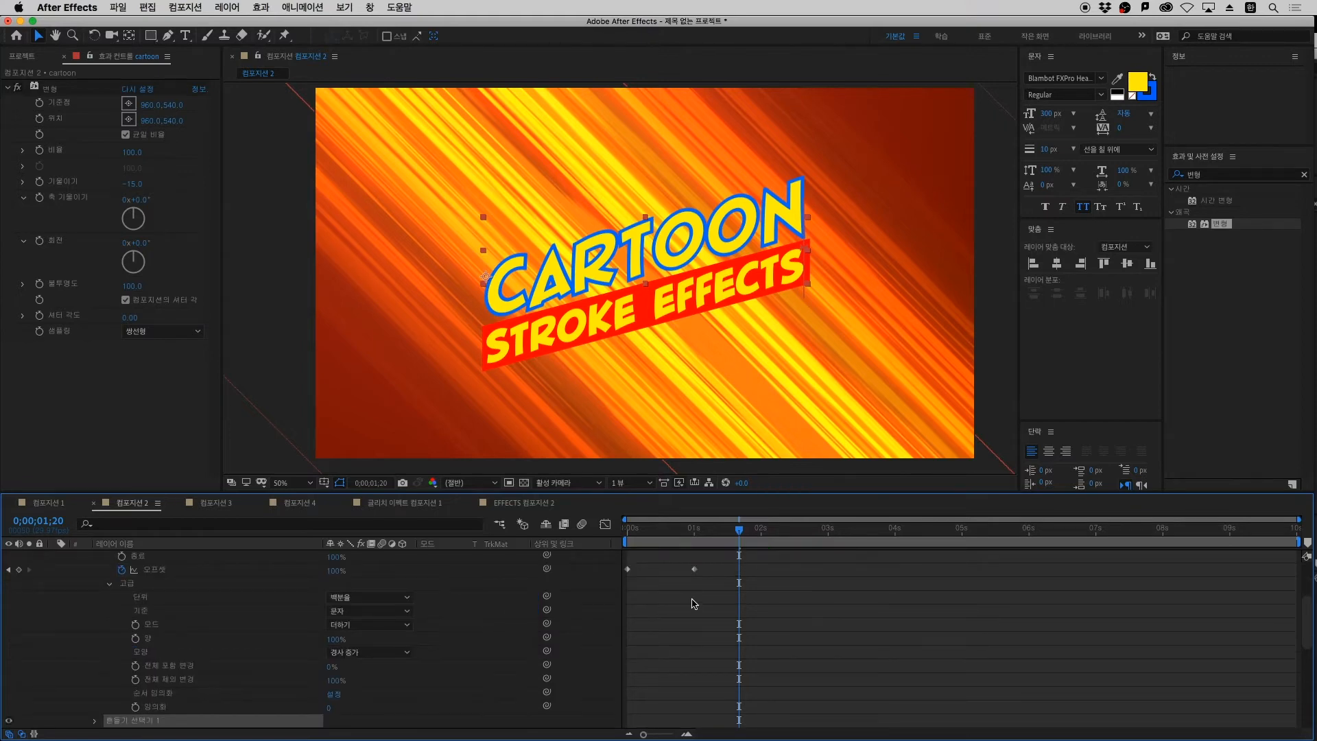
Expand the wiggly selector's properties and set its 모드 to 최대값
scroll(692, 603, up, 1)
scroll(613, 626, down, 1)
scroll(1307, 594, down, 4)
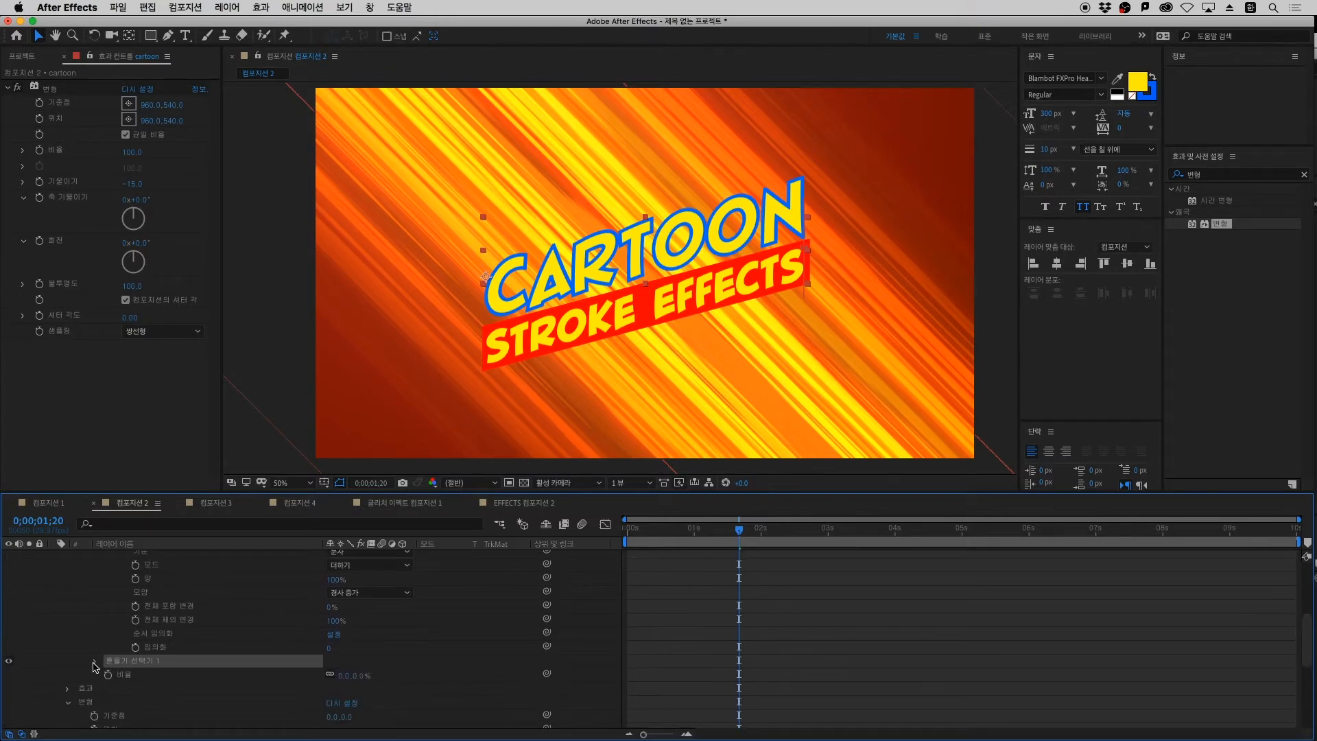
click(95, 661)
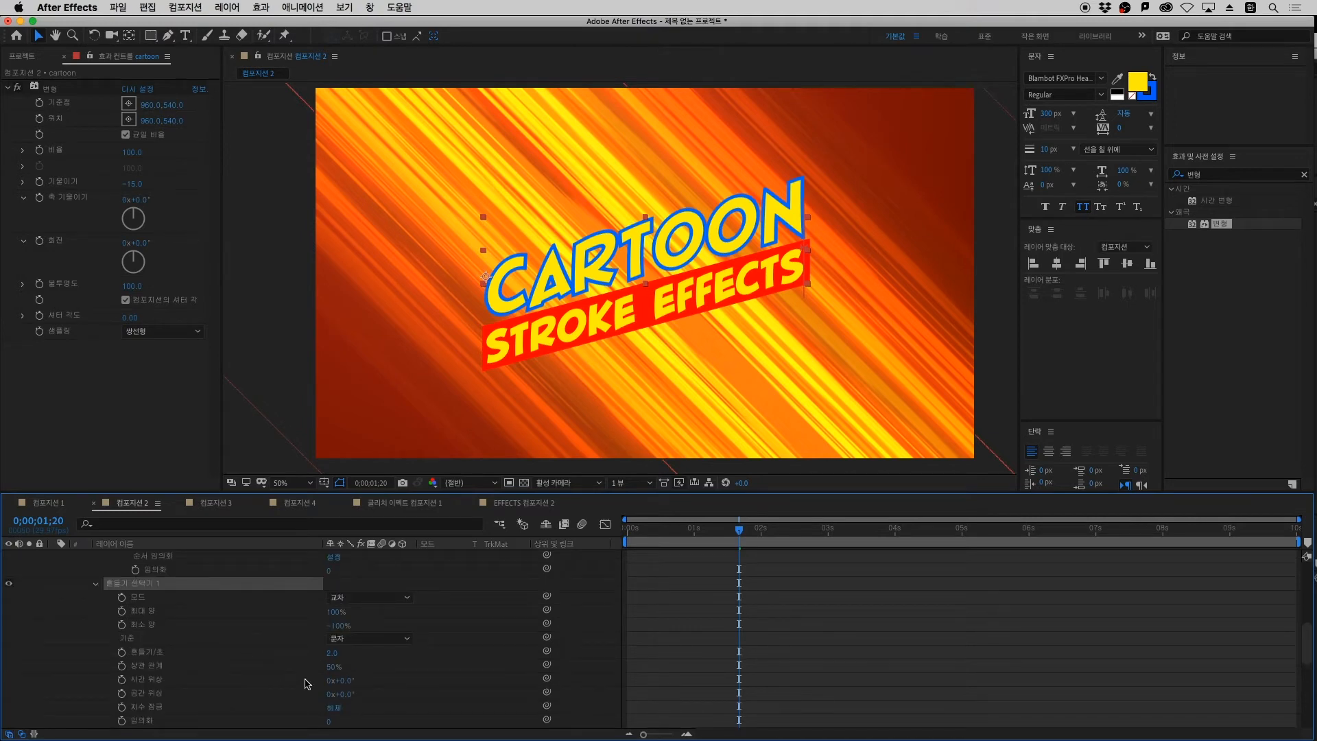
click(342, 596)
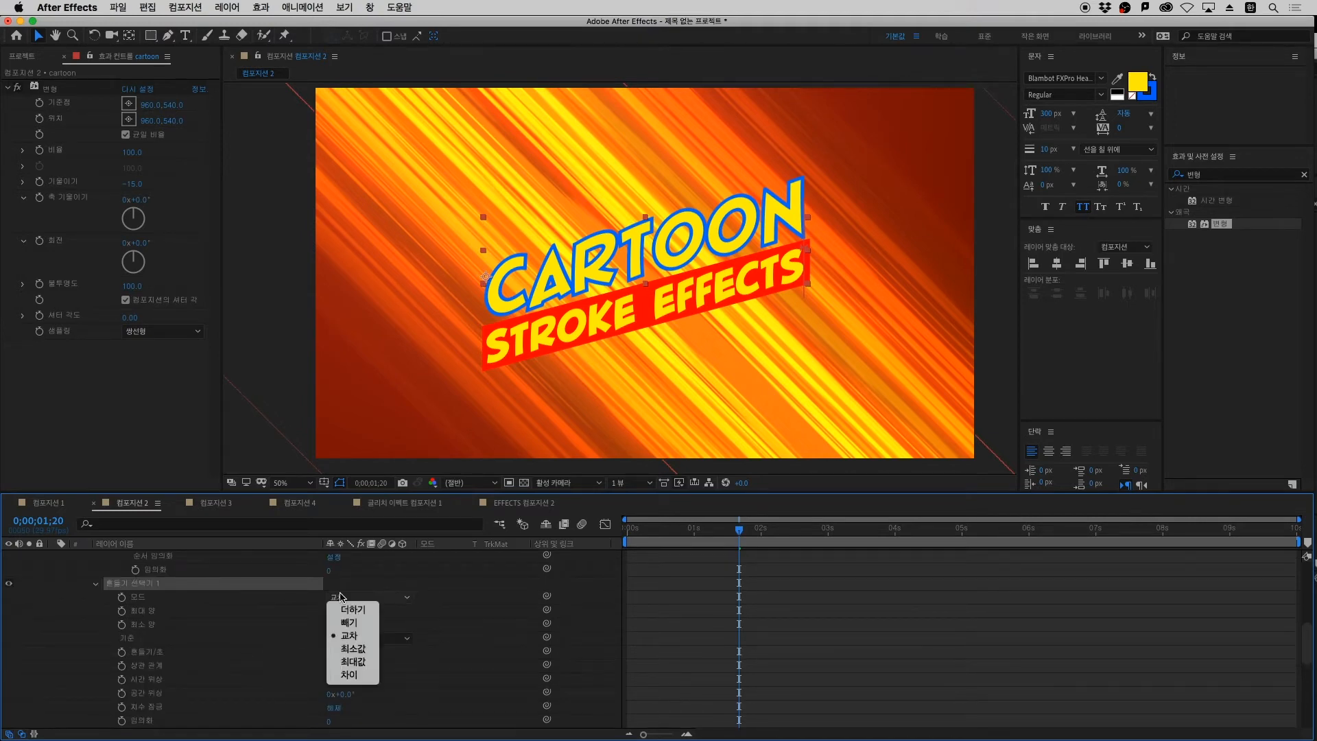
click(354, 662)
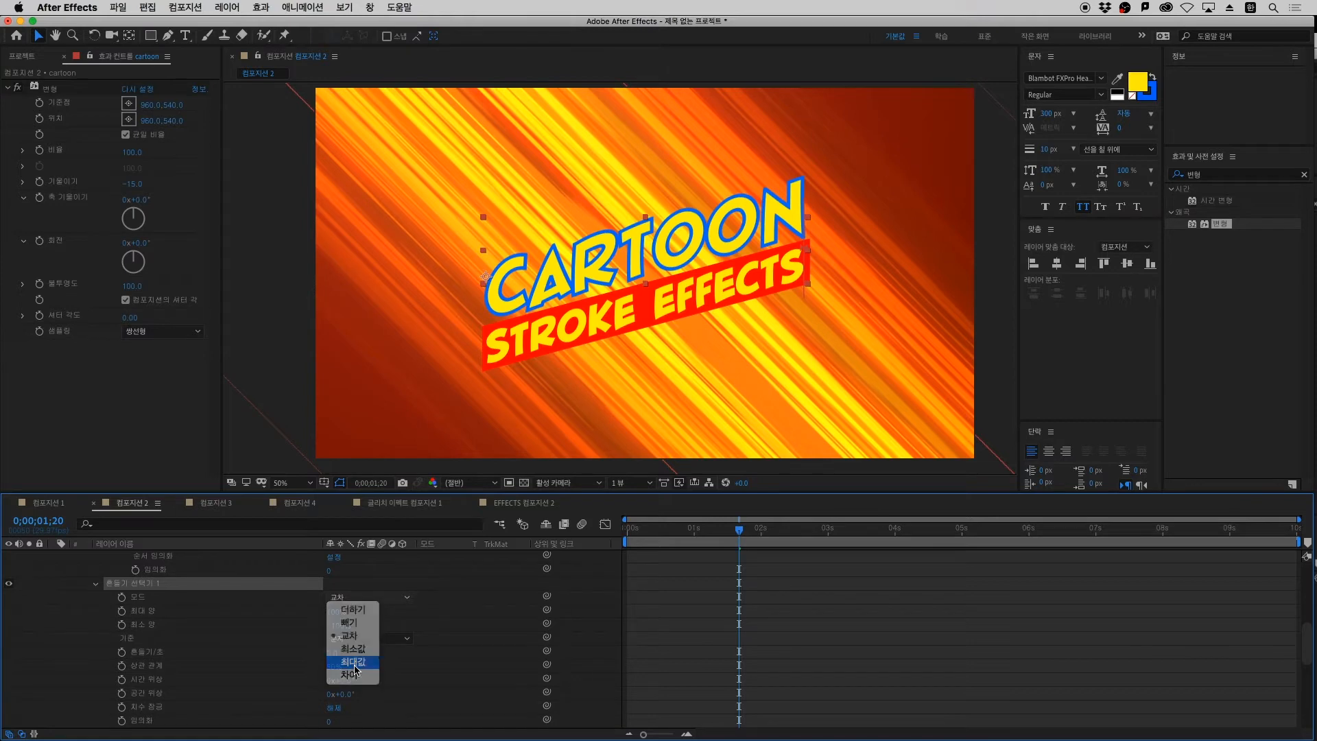
Play the composition from the start and scrub the first seconds to examine the wiggling scale of the CARTOON letters
mouse_move(690, 529)
mouse_down()
mouse_move(639, 547)
mouse_move(717, 550)
mouse_move(641, 553)
mouse_move(831, 550)
mouse_move(662, 573)
mouse_move(958, 584)
mouse_move(580, 597)
mouse_up()
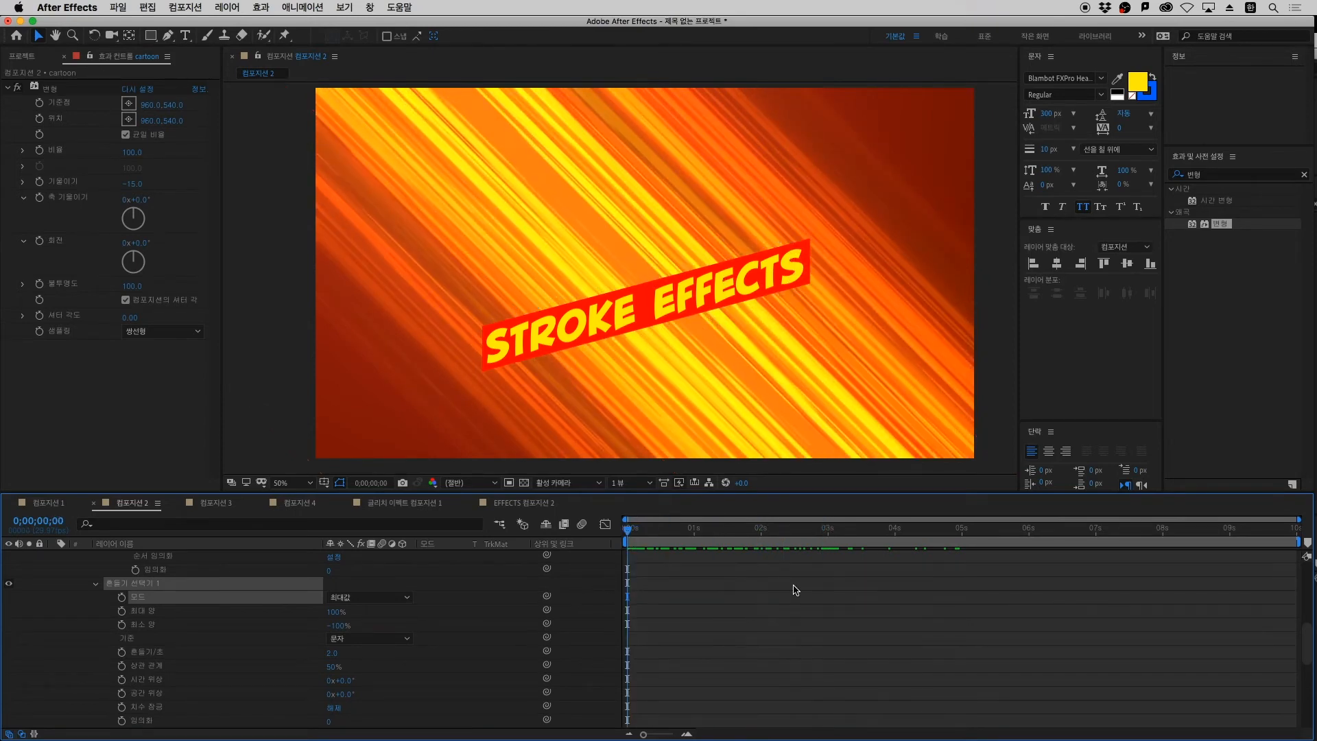
key(space)
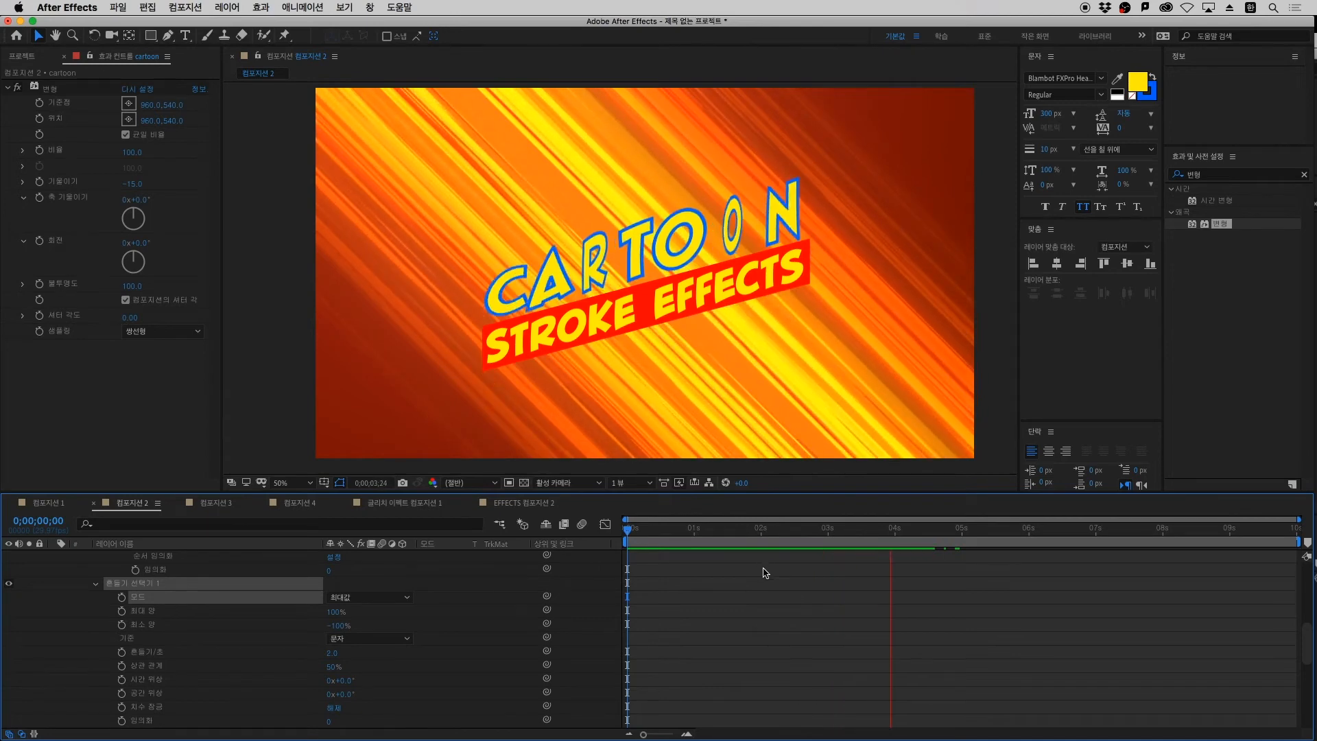
key(space)
drag(688, 535, 723, 534)
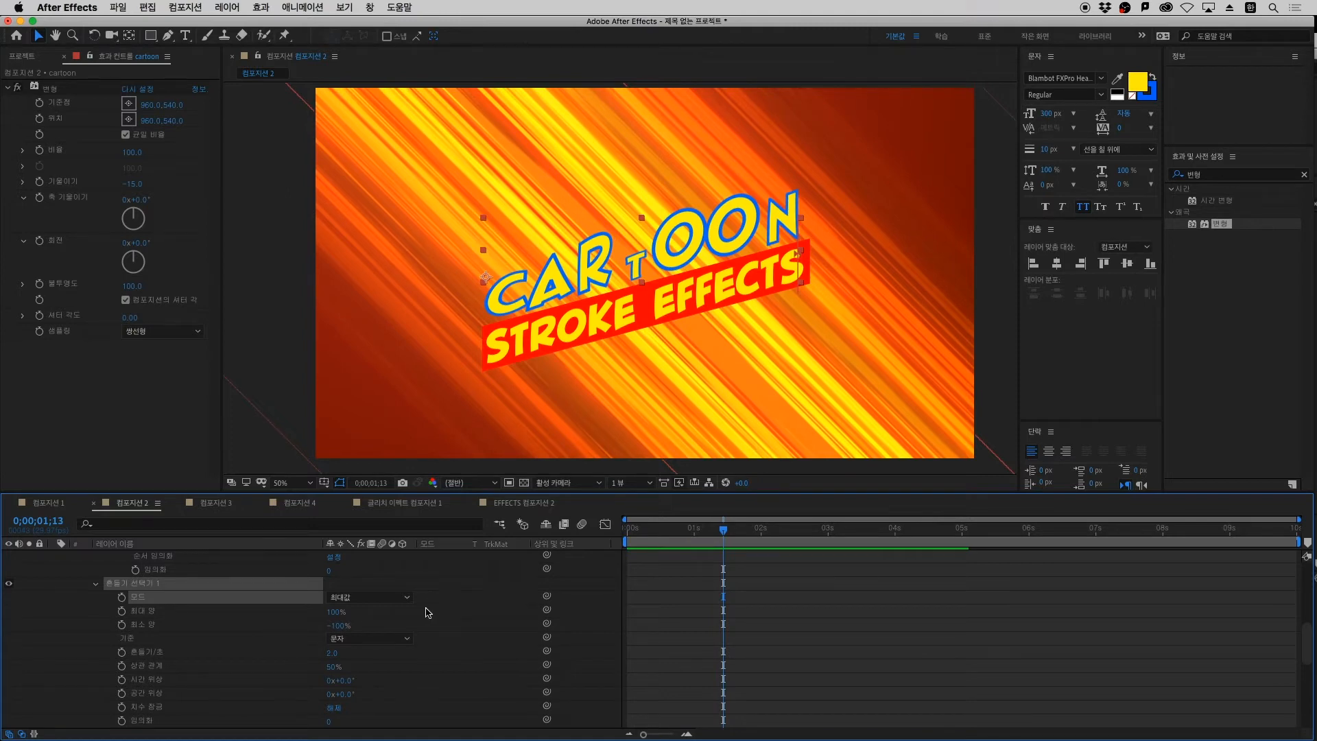
mouse_move(335, 612)
mouse_down()
mouse_move(272, 620)
mouse_move(318, 621)
mouse_up()
drag(689, 529, 652, 589)
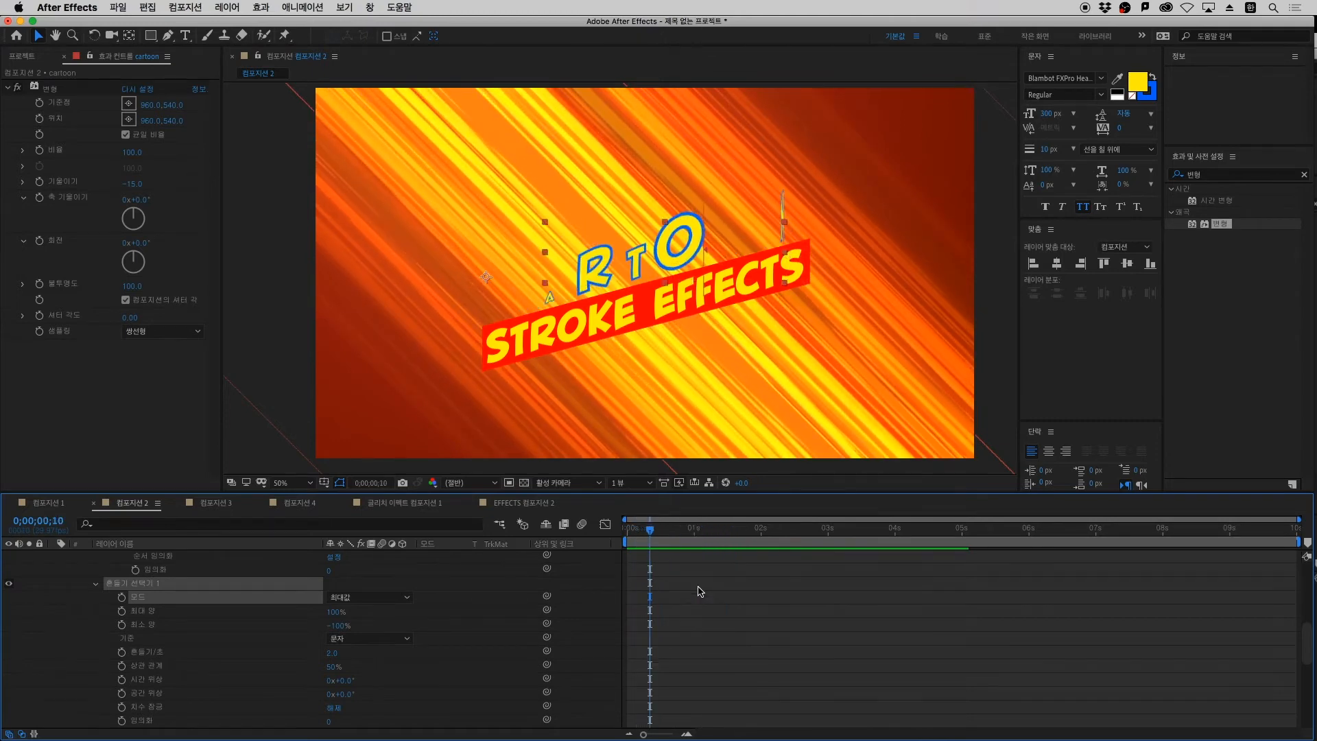
Start keyframing the wiggly selector's 최대 양 at 0;00;00;27, just before the range selector's last 오프셋 keyframe
scroll(699, 591, up, 10)
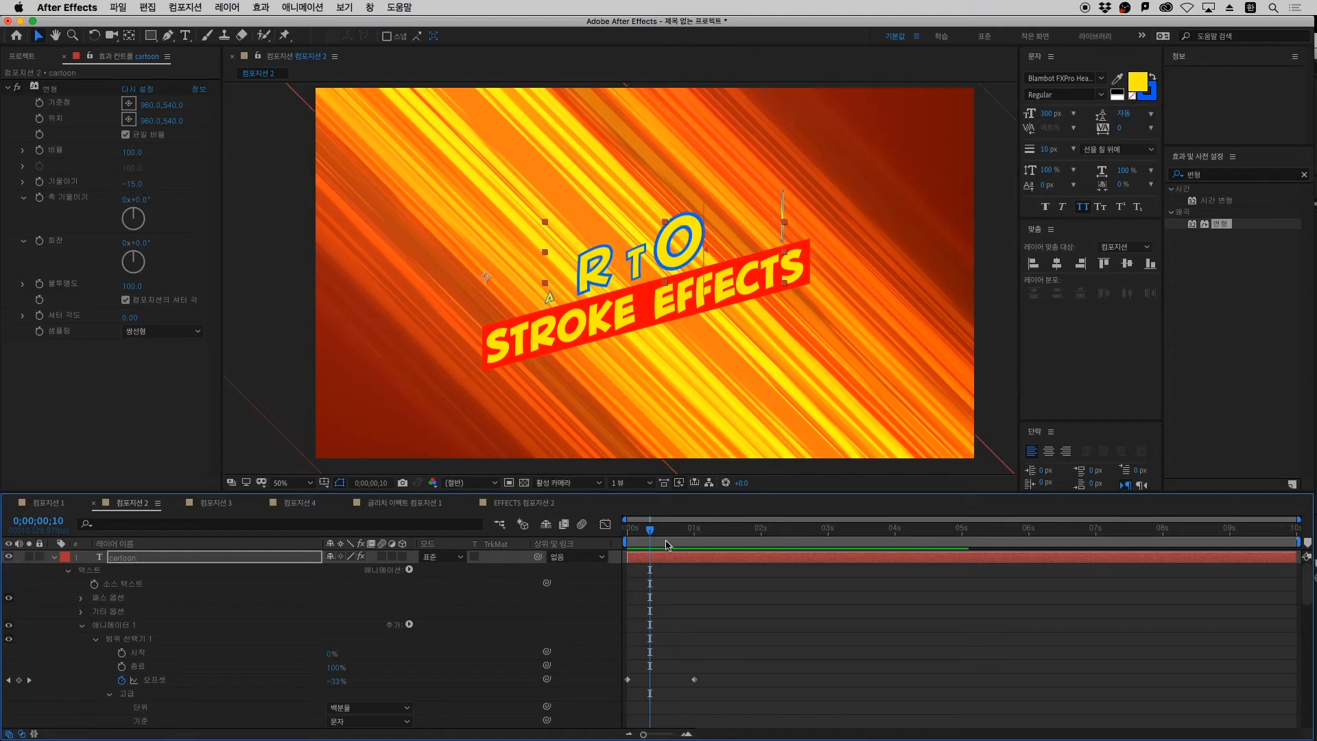
drag(655, 541, 688, 655)
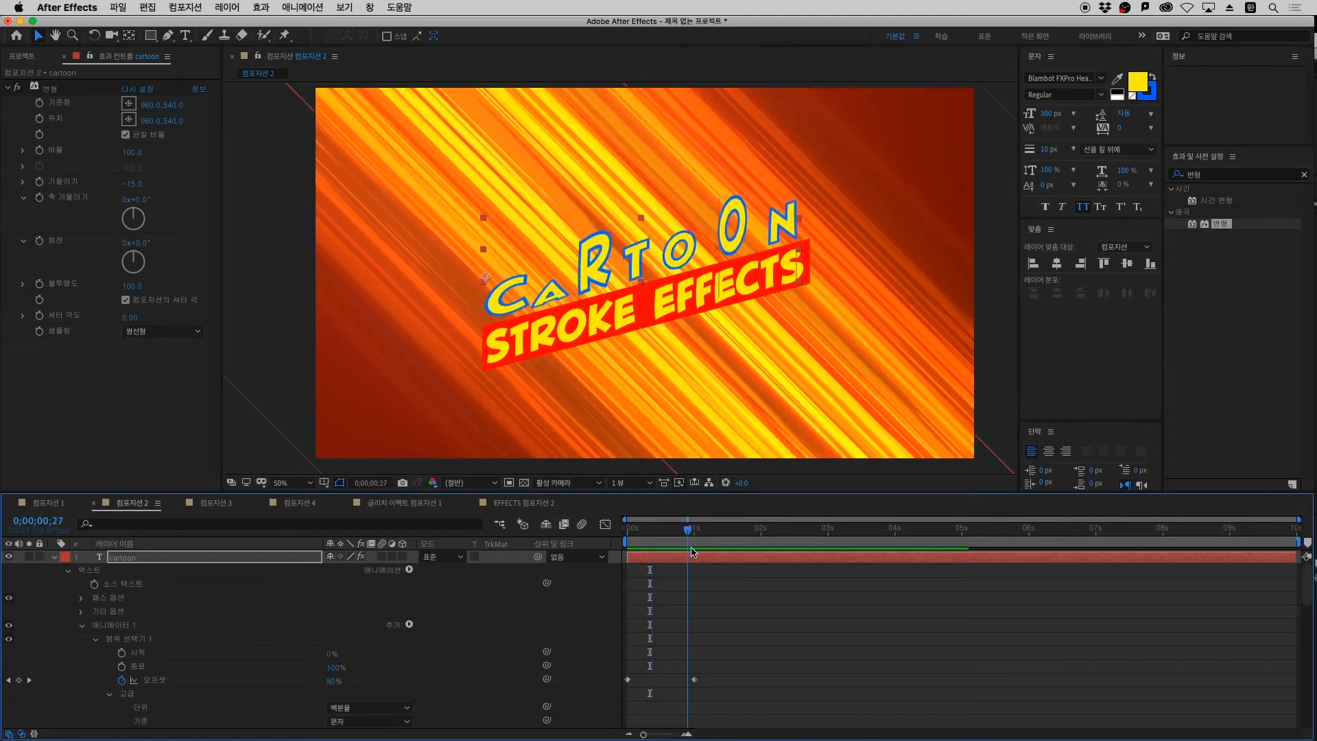
scroll(689, 654, down, 2)
scroll(688, 653, down, 10)
scroll(688, 654, up, 10)
scroll(558, 644, down, 2)
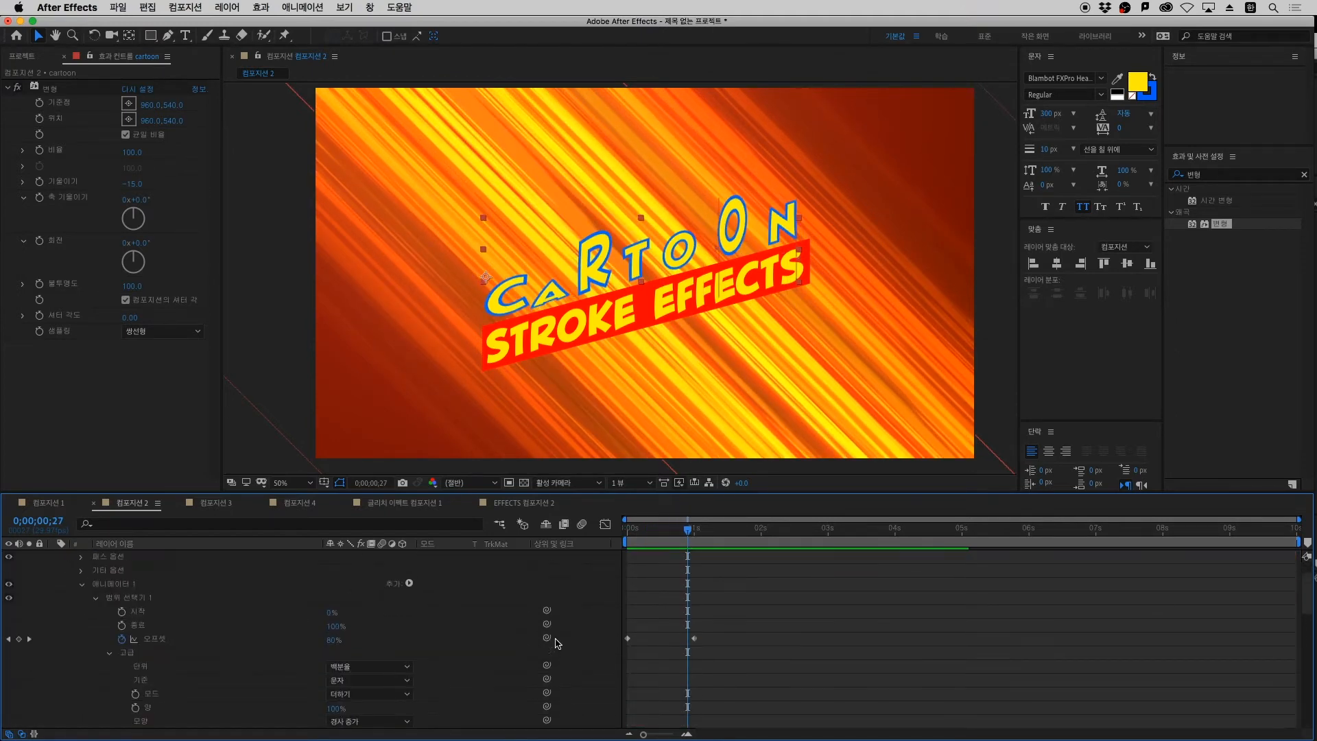
scroll(379, 653, down, 1)
scroll(380, 652, down, 5)
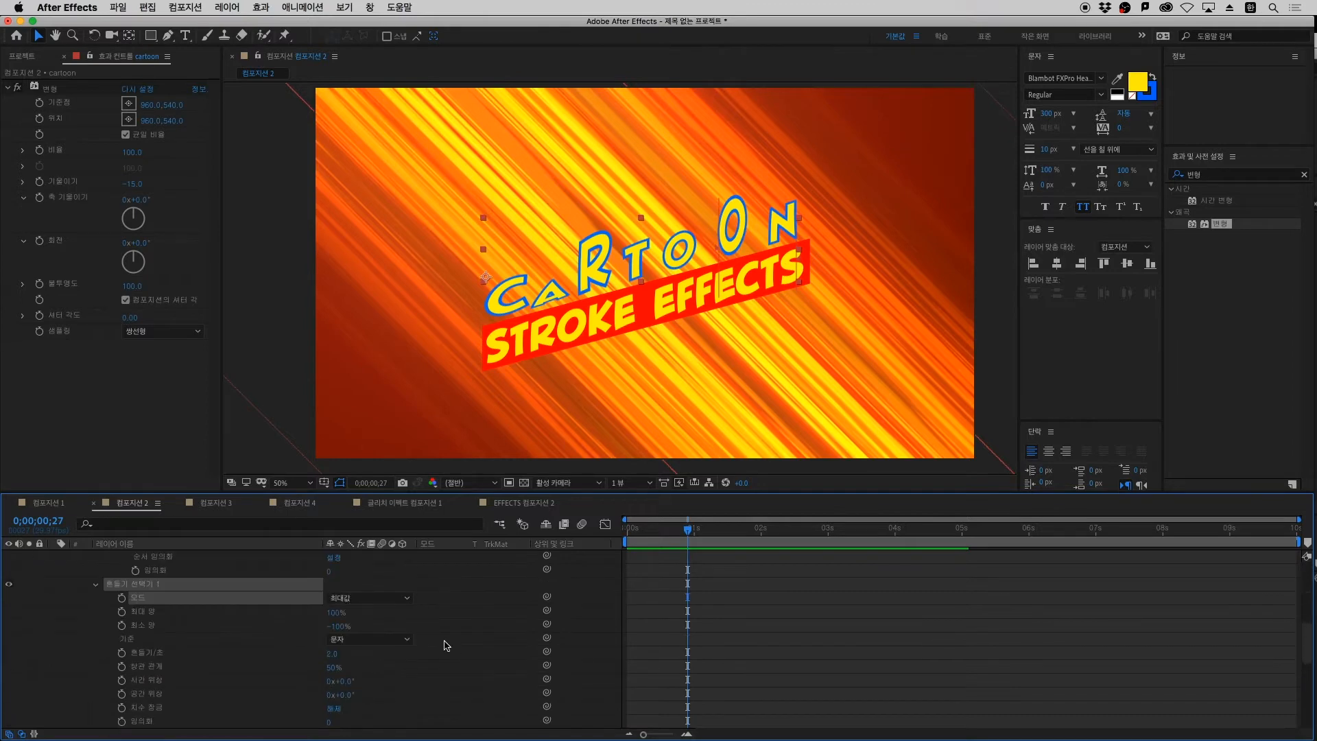
click(95, 631)
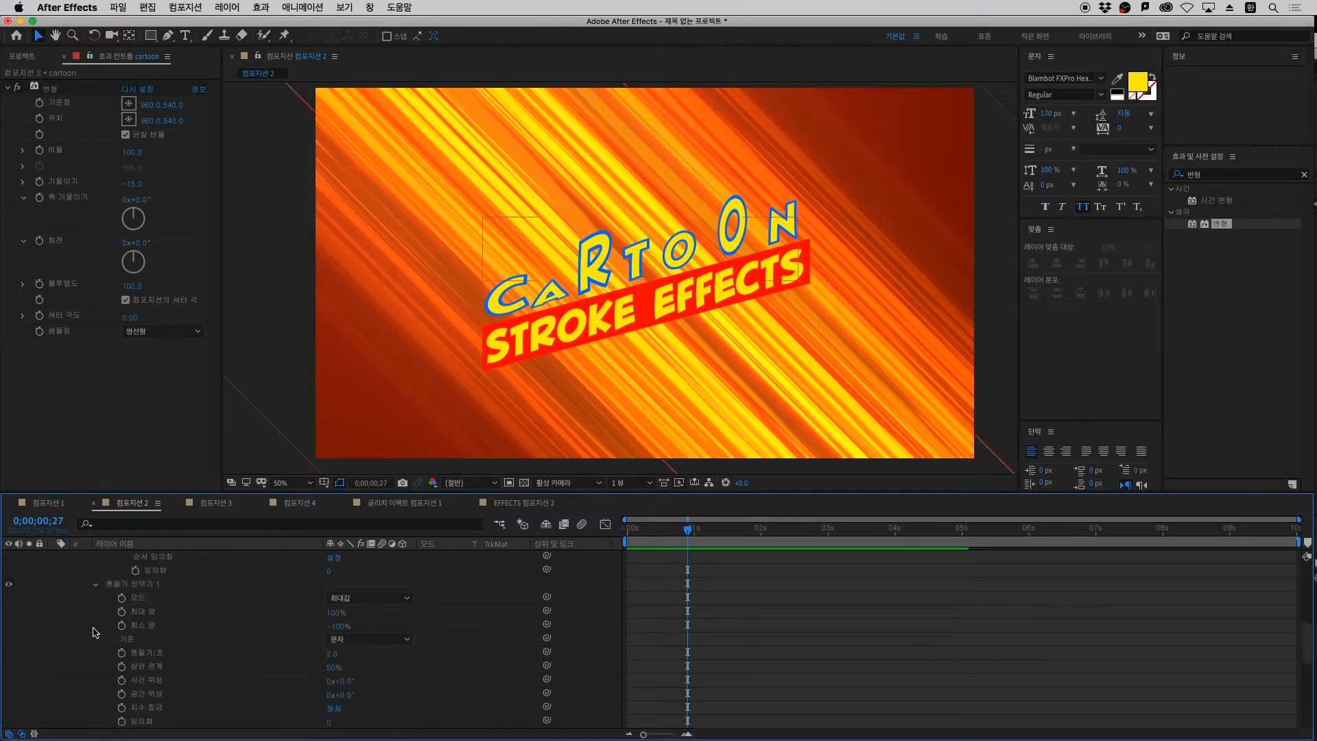
click(122, 611)
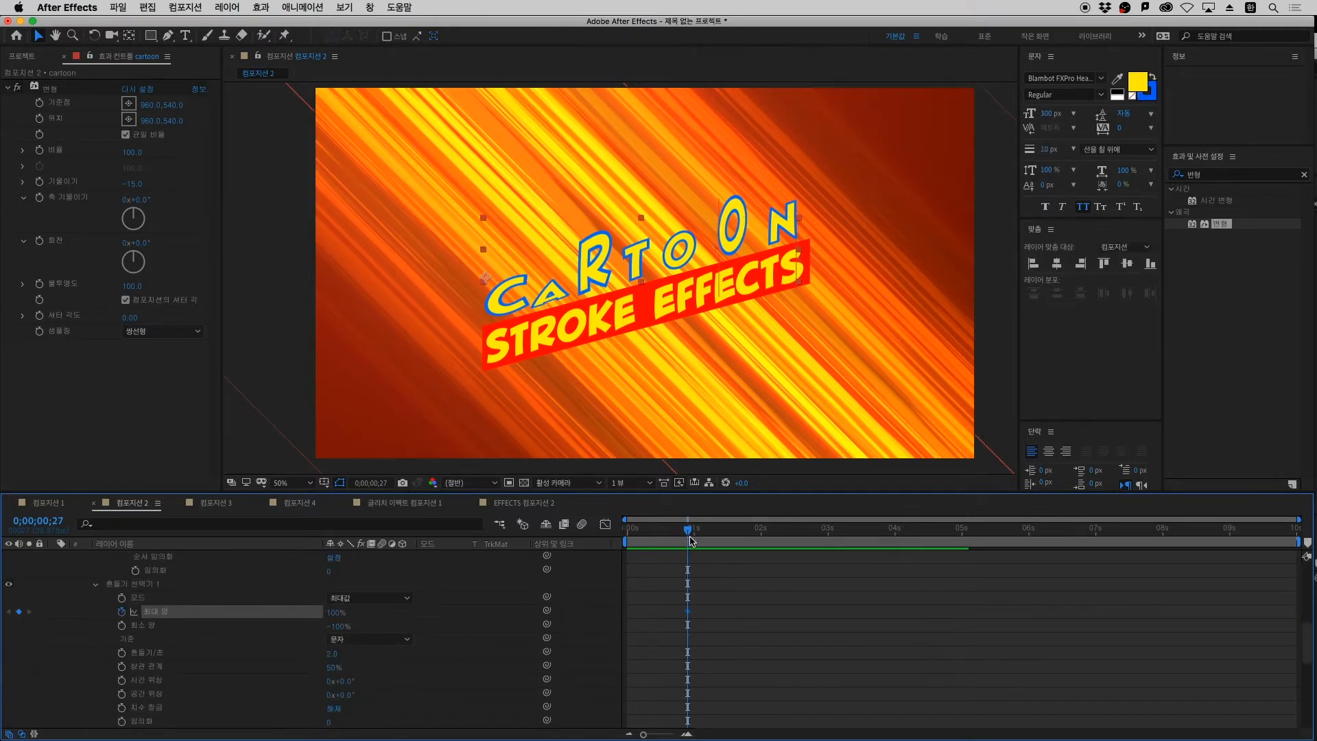
Set the wiggly selector's 최대 양 to 0% at 0;00;01;19
key(space)
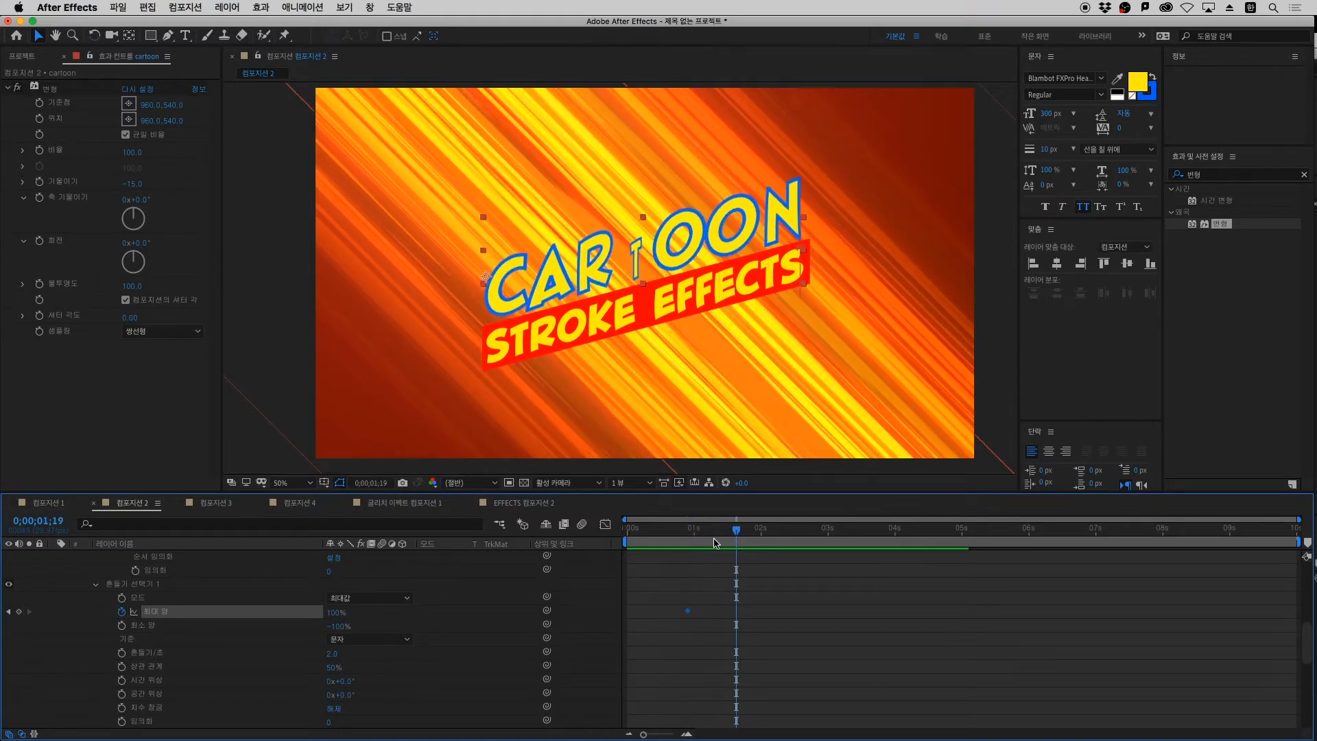
click(336, 612)
text(0)
key(Return)
Play the composition from near the beginning to examine how the CARTOON letters wiggle and settle
drag(700, 532, 611, 556)
key(space)
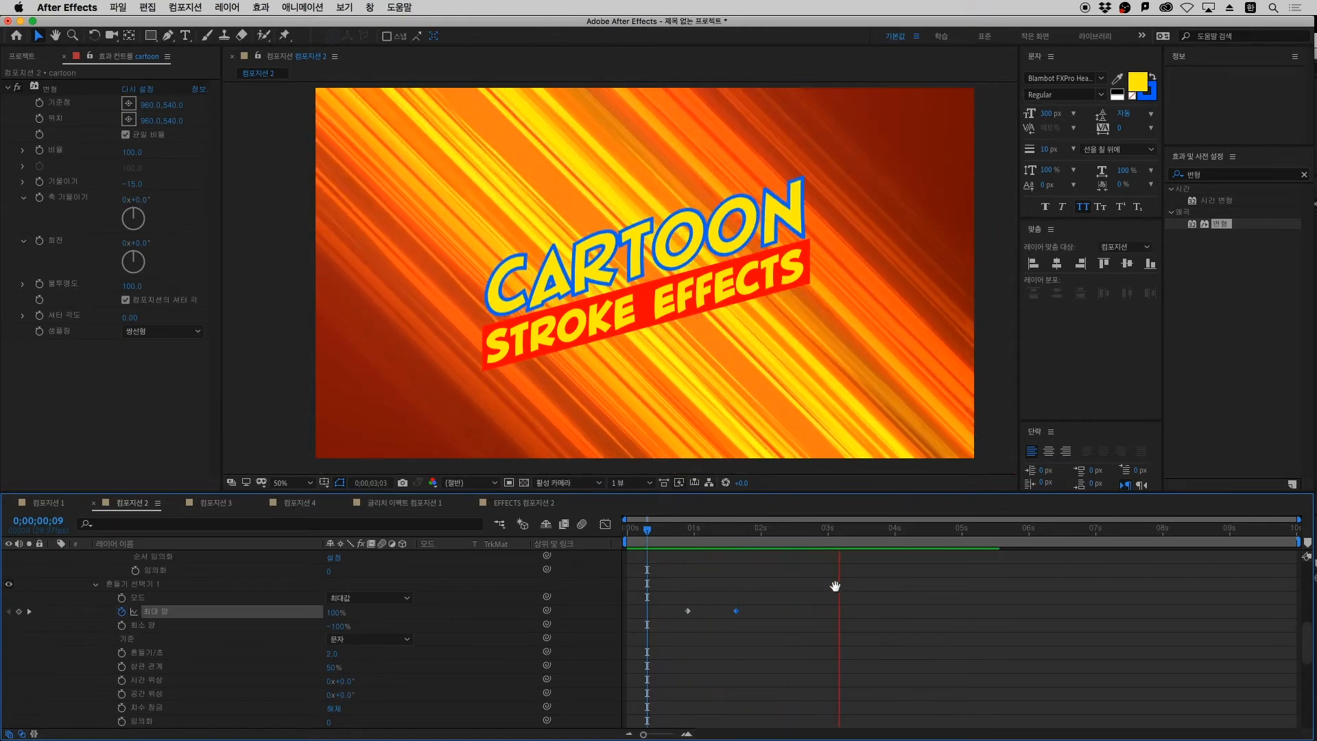
key(space)
Move the first 최대 양 keyframe earlier to about 0.7 seconds and compare it with the range selector's 오프셋 keyframes
scroll(771, 595, up, 1)
scroll(771, 595, up, 4)
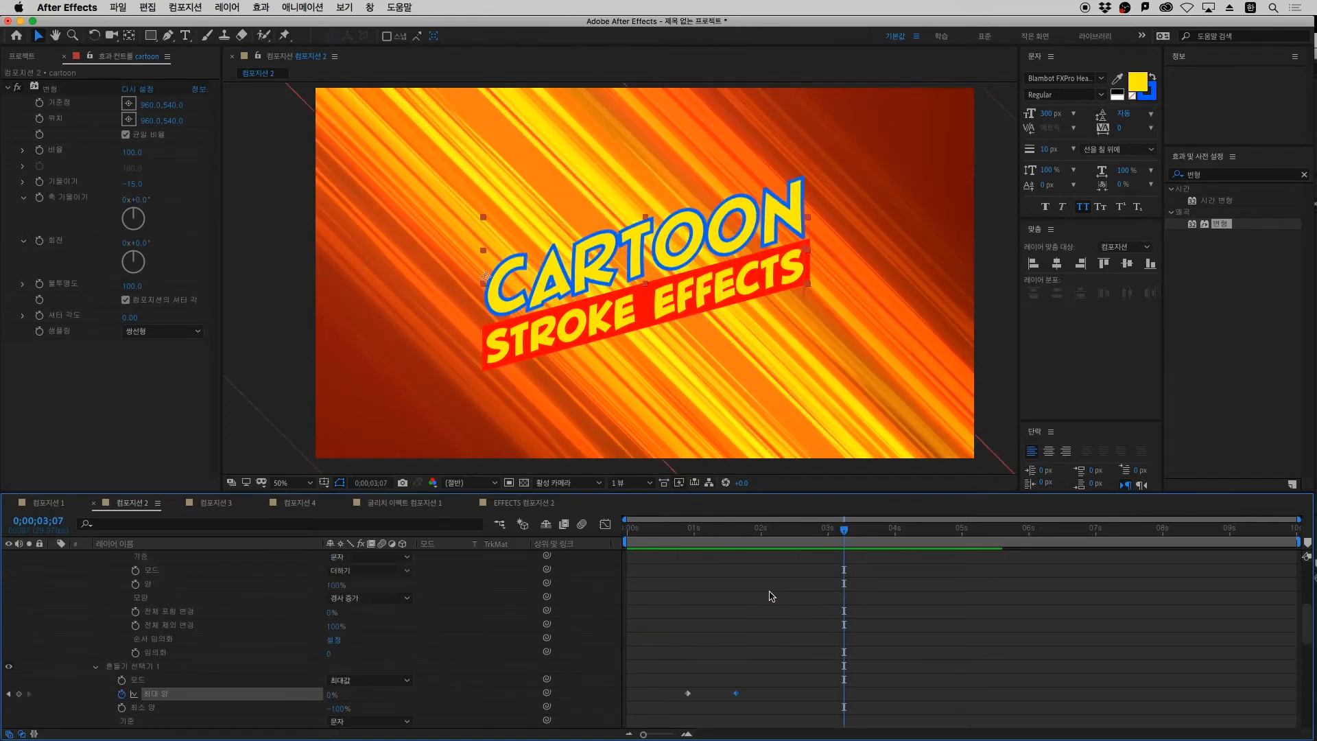
scroll(761, 603, down, 3)
scroll(757, 609, up, 2)
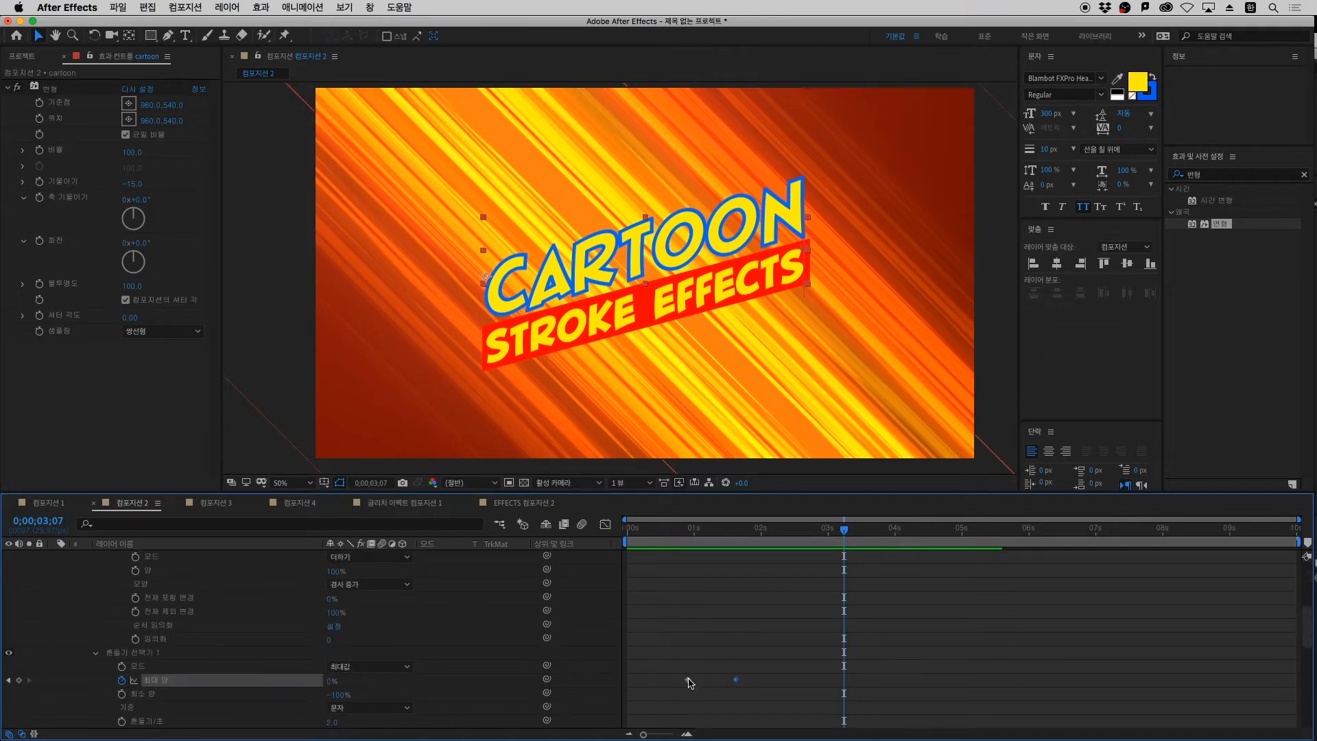
drag(688, 680, 675, 680)
scroll(764, 629, up, 8)
scroll(711, 634, down, 3)
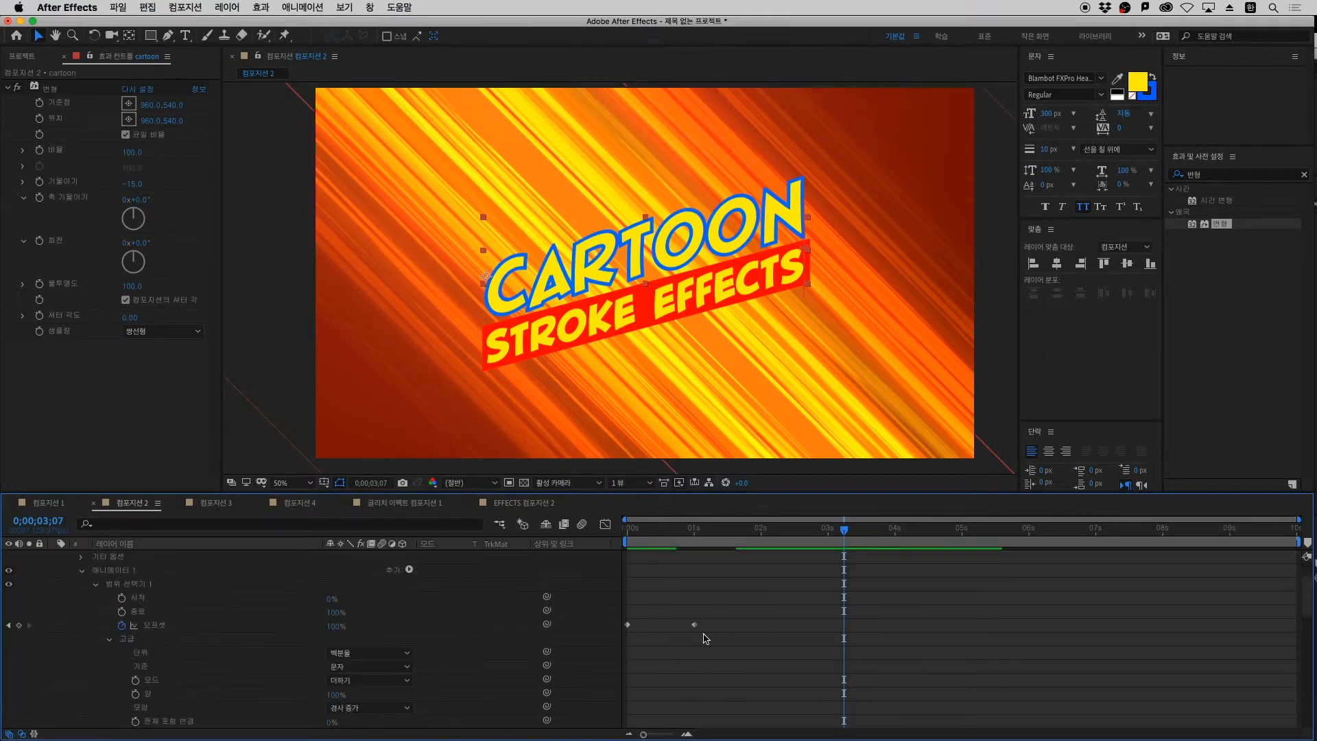
scroll(708, 631, down, 5)
Scrub past the end of the CARTOON letter animation to review it, and collapse the cartoon layer's properties
drag(695, 530, 779, 547)
scroll(709, 597, up, 7)
scroll(729, 598, down, 6)
scroll(753, 564, up, 8)
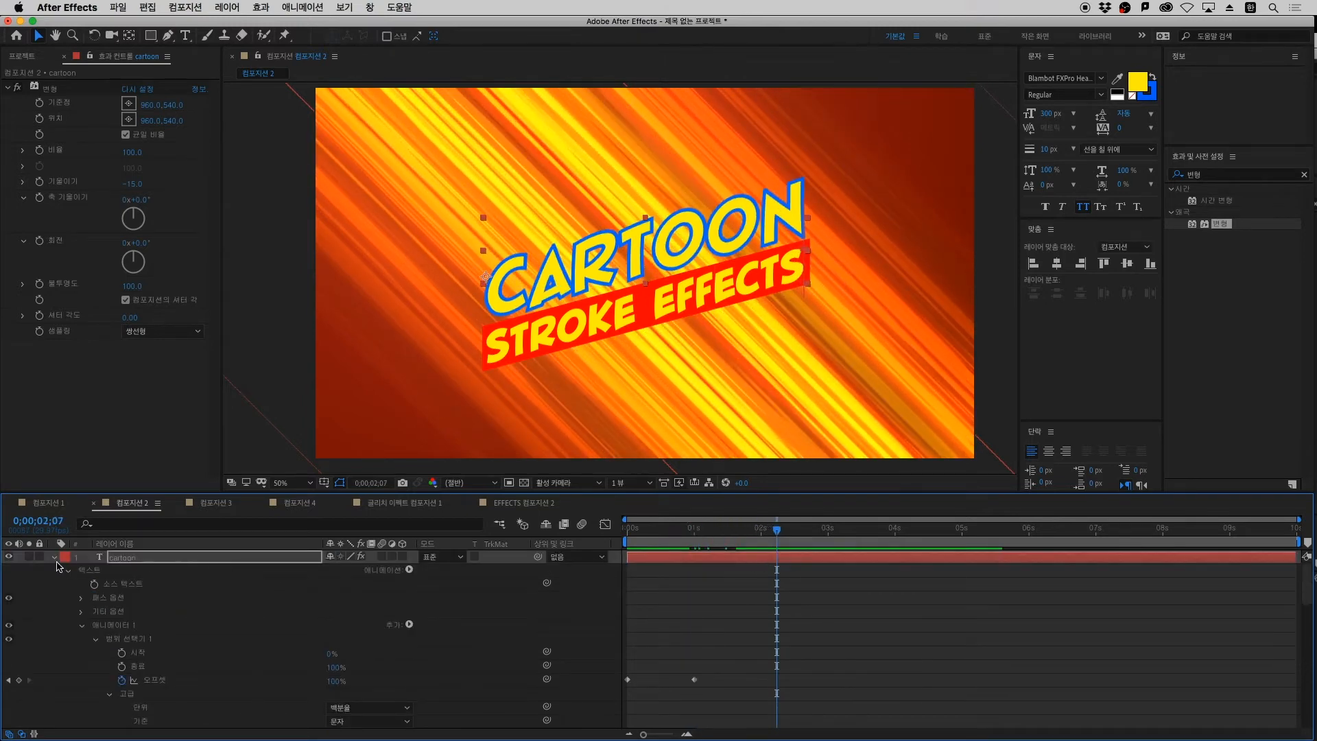
click(55, 558)
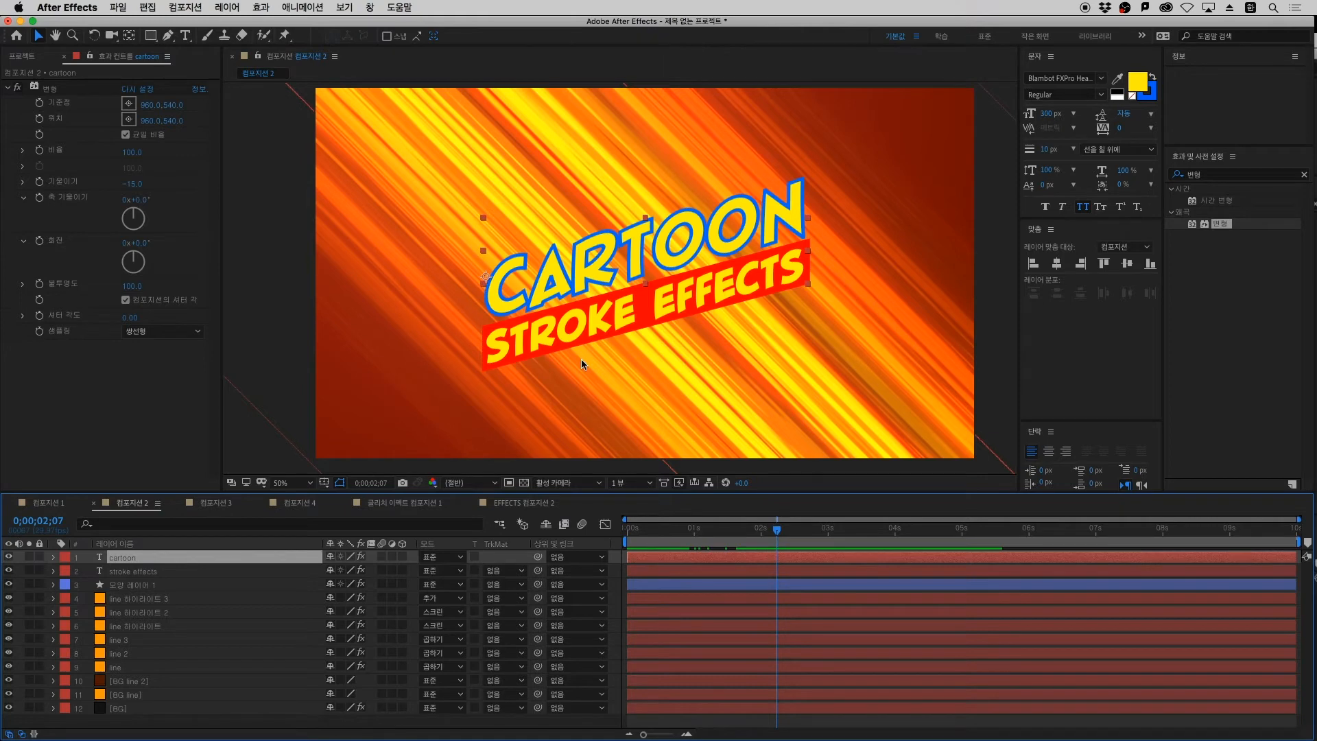
Expand the stroke effects text layer and add a 위치 text animator to it
click(130, 573)
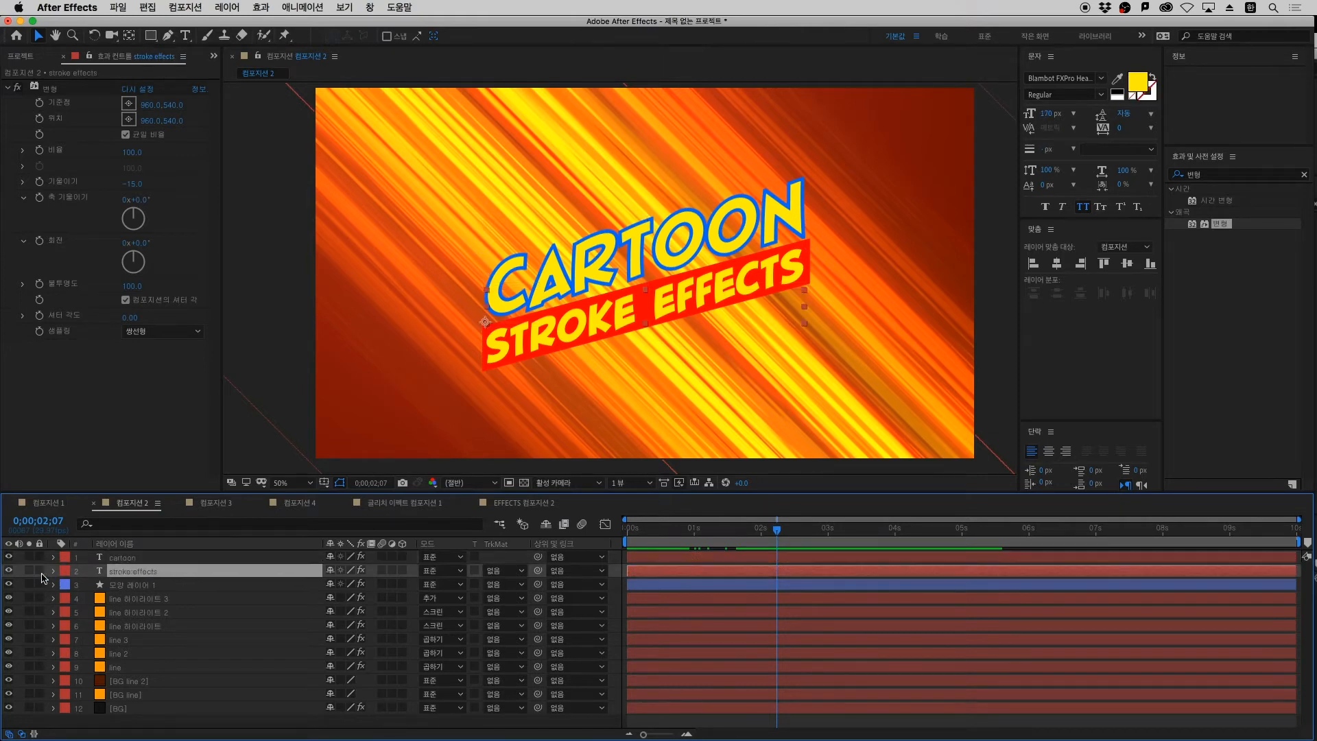
click(54, 572)
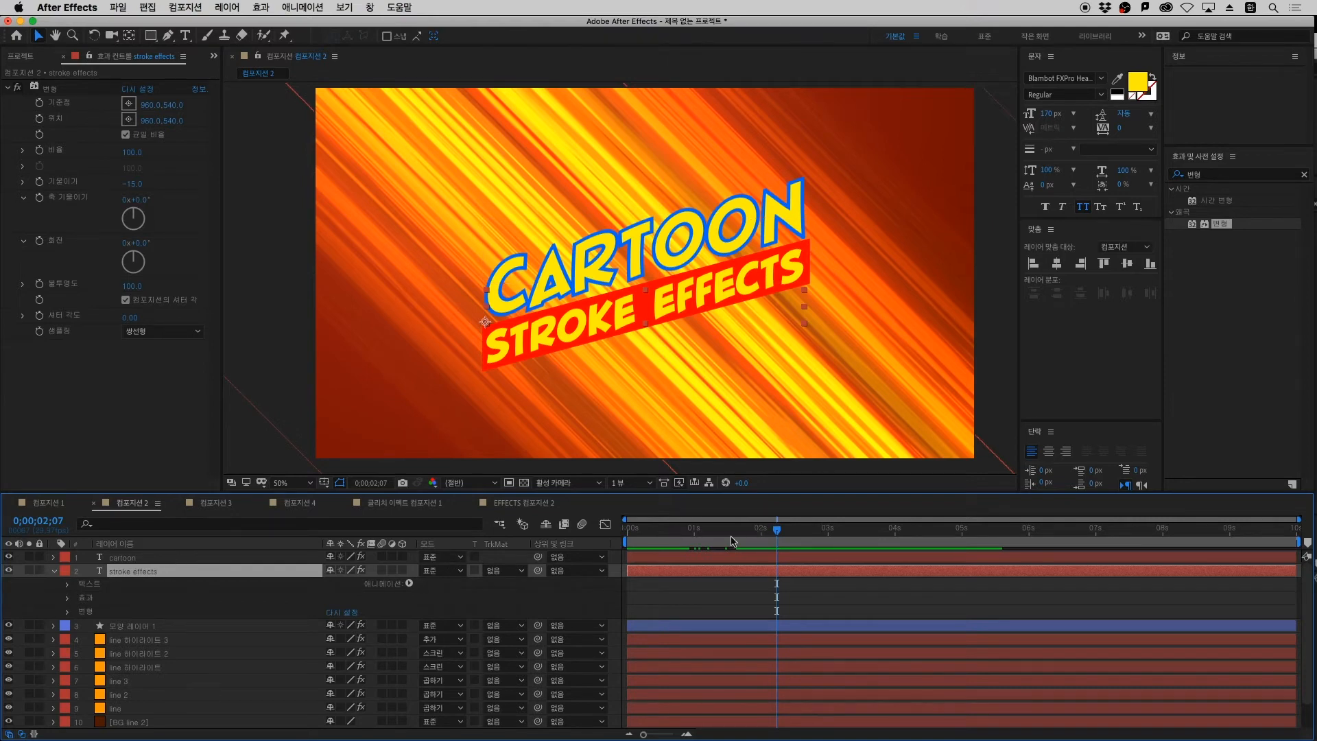
mouse_move(667, 541)
mouse_down()
mouse_move(627, 542)
mouse_move(671, 545)
mouse_up()
key(space)
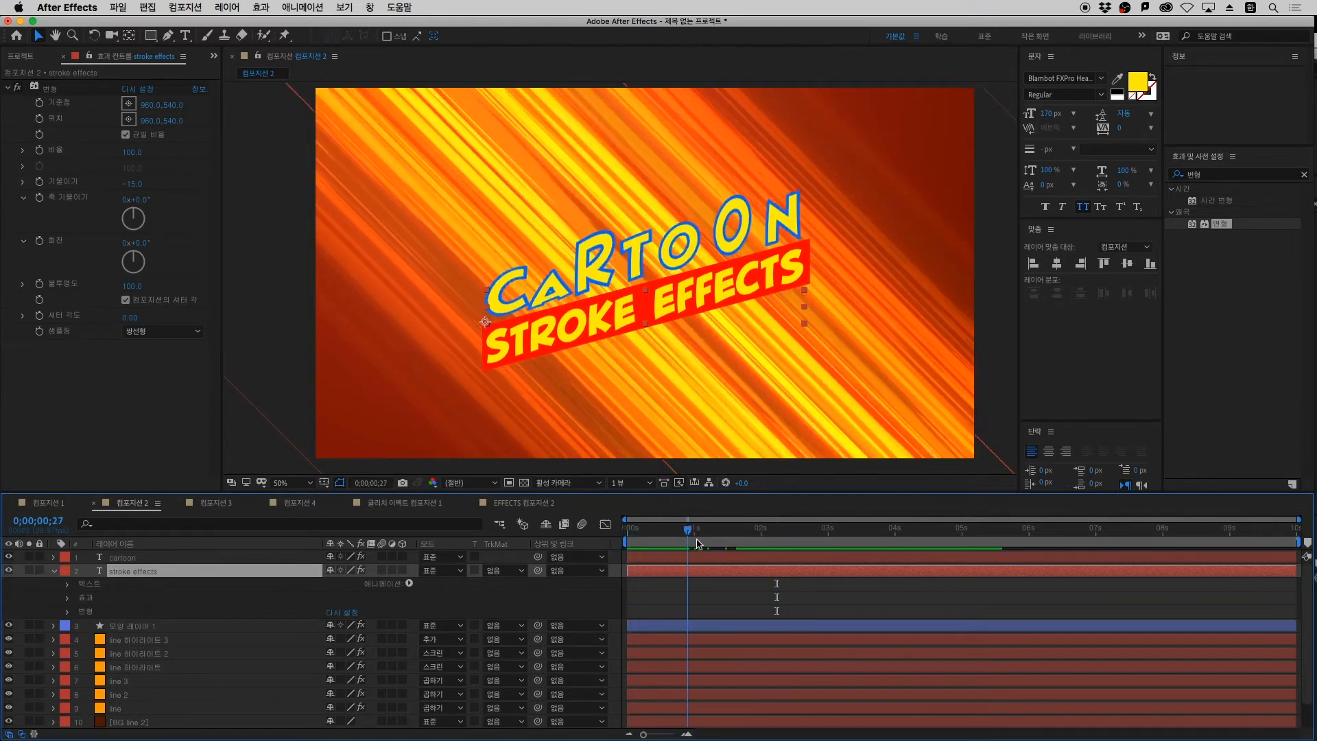
click(409, 584)
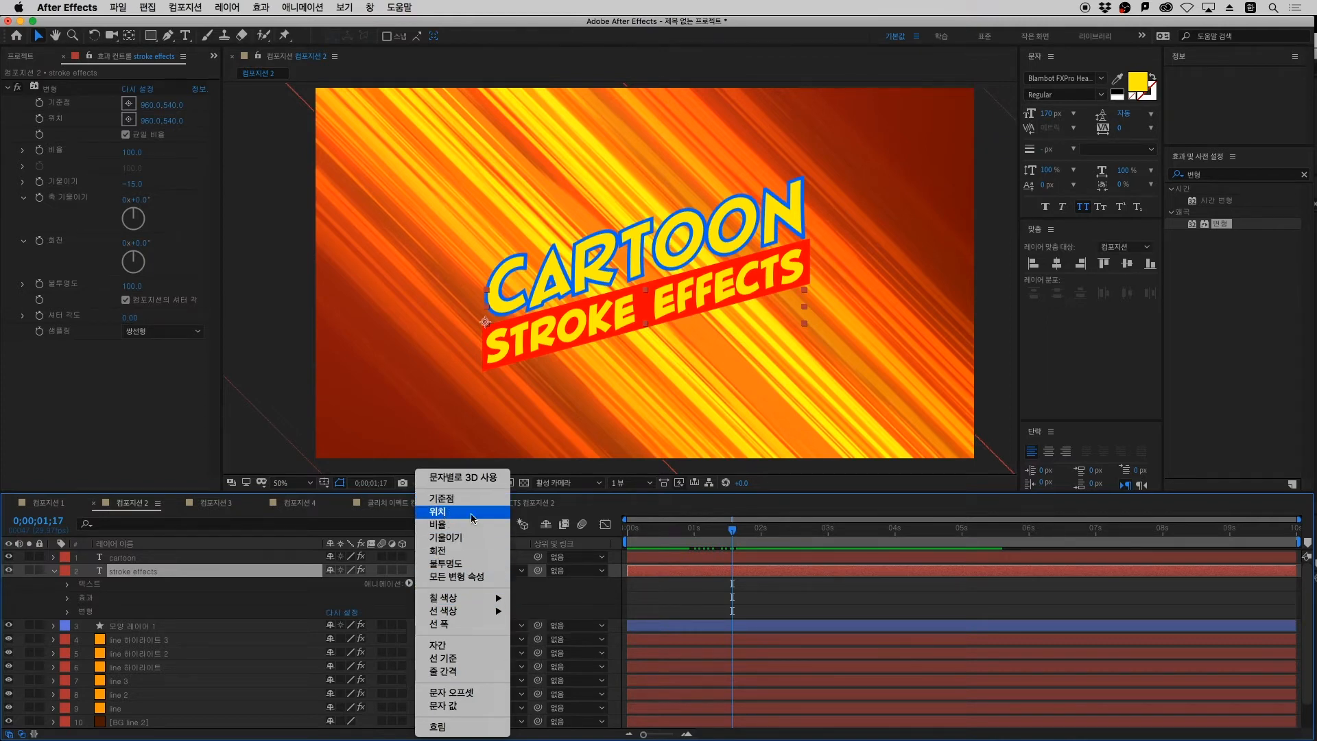
click(461, 519)
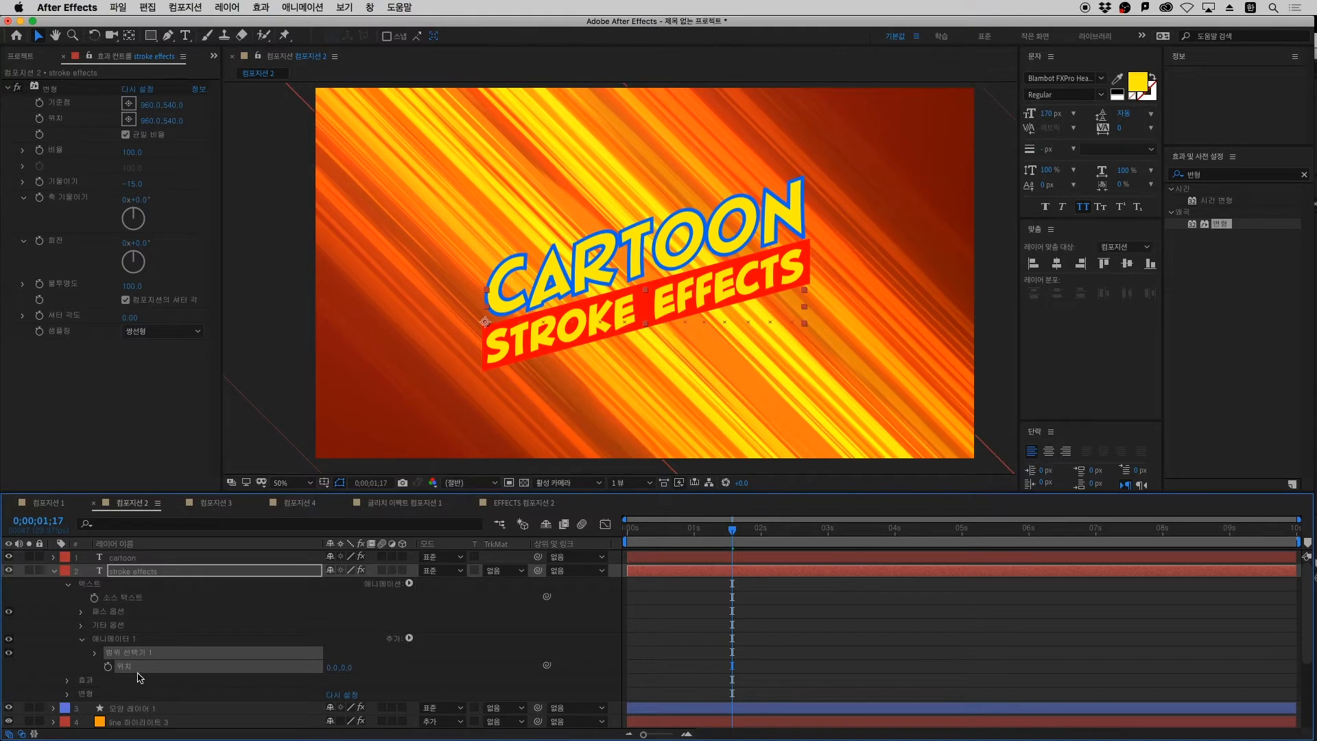
At 0;00;00;23, set the new animator's 위치 on the stroke effects layer to -1447, 0 so the letters leave the frame
click(95, 653)
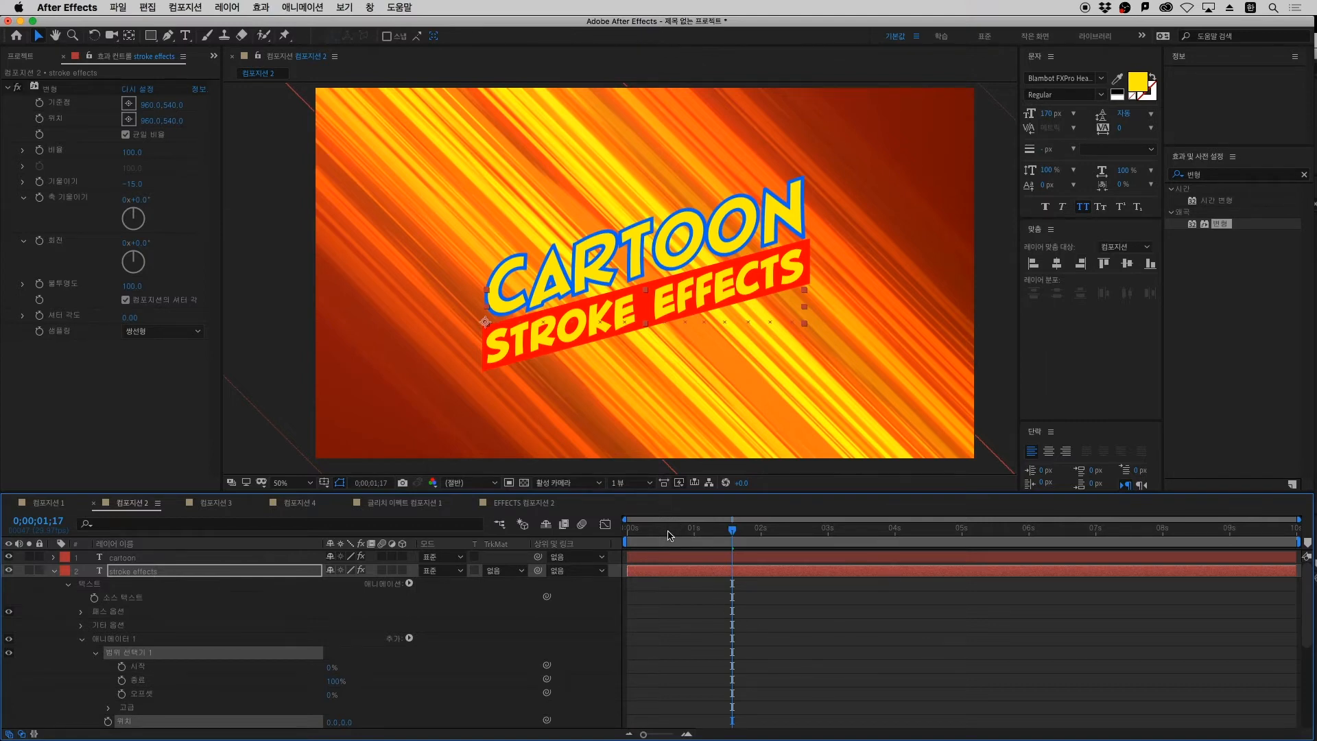
mouse_move(668, 532)
mouse_down()
mouse_move(631, 537)
mouse_move(698, 545)
mouse_move(681, 549)
mouse_up()
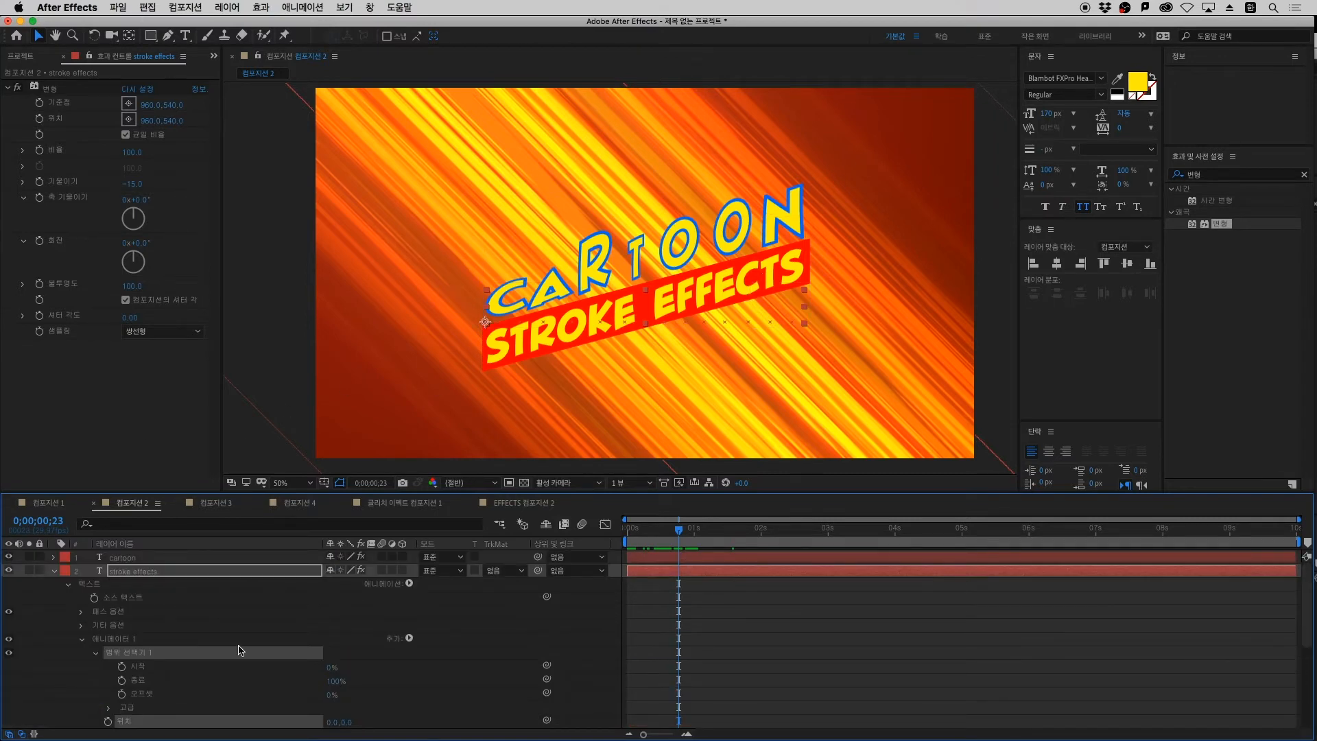
scroll(354, 720, down, 5)
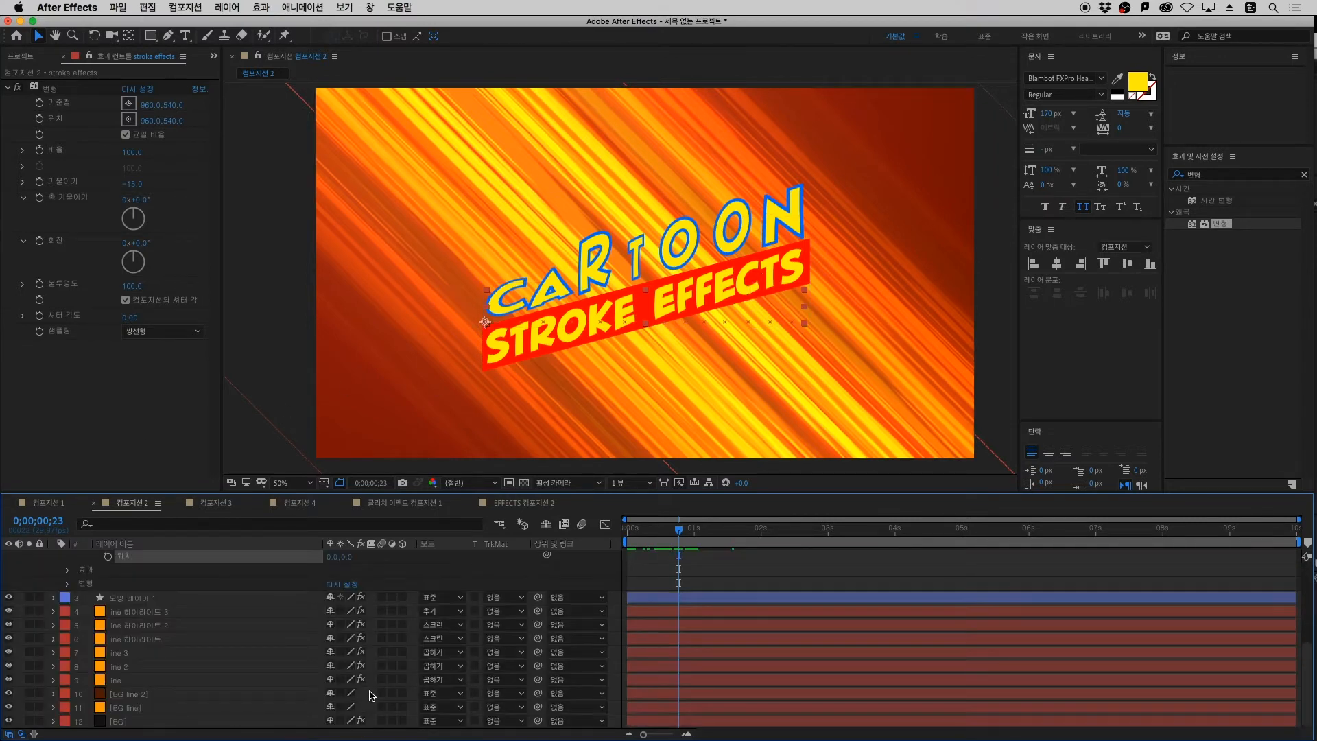
scroll(369, 694, up, 5)
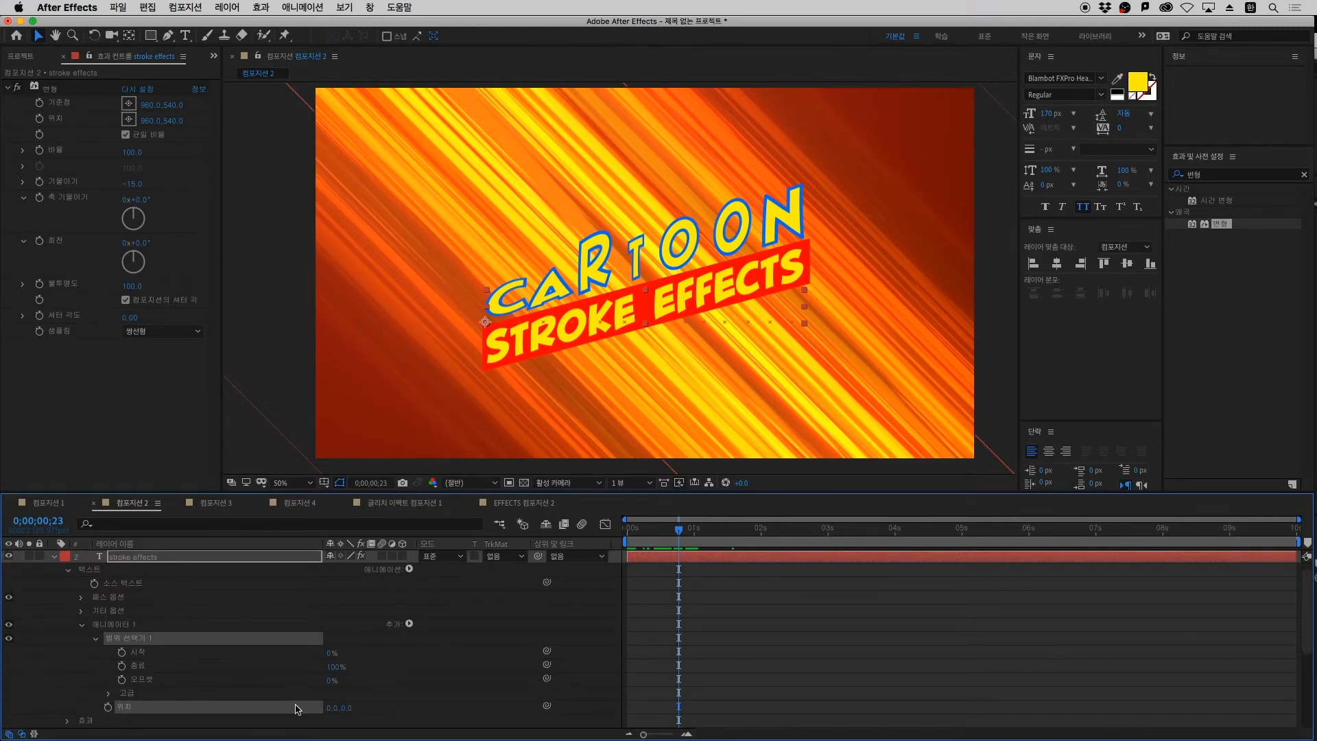
mouse_move(334, 708)
mouse_down()
mouse_move(308, 684)
mouse_move(146, 708)
mouse_up()
drag(341, 708, 31, 714)
drag(342, 705, 276, 709)
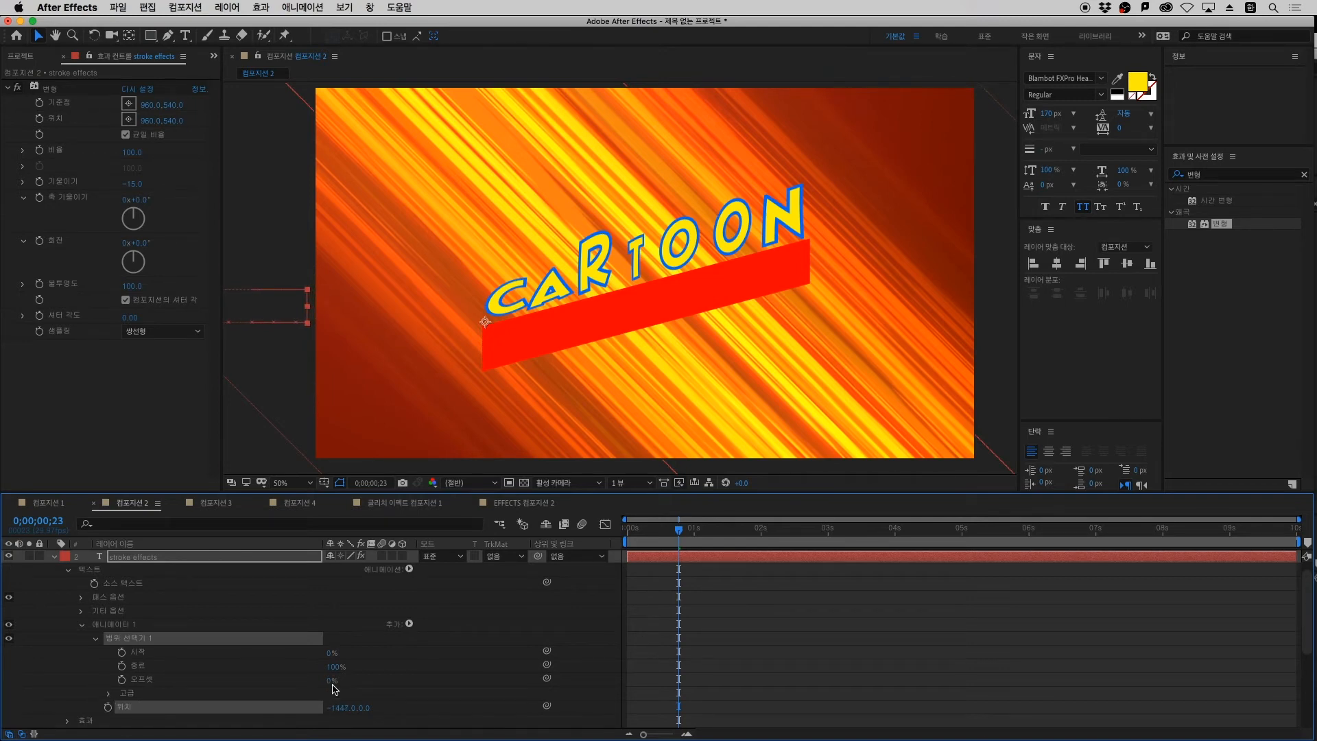
Set the range selector's 오프셋 to -100% and its advanced 모양 option to 경사 증가
mouse_move(332, 686)
mouse_down()
mouse_move(223, 688)
mouse_move(379, 678)
mouse_move(214, 676)
mouse_up()
click(107, 692)
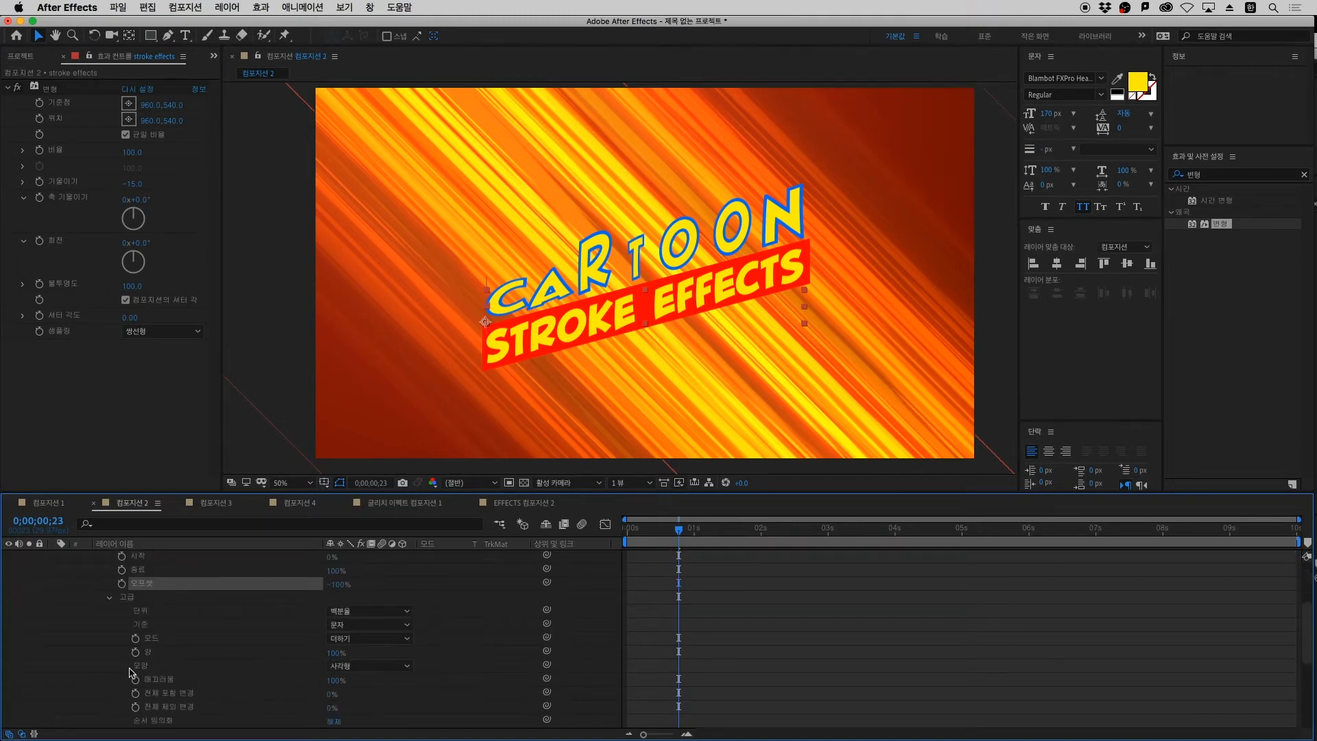
click(370, 665)
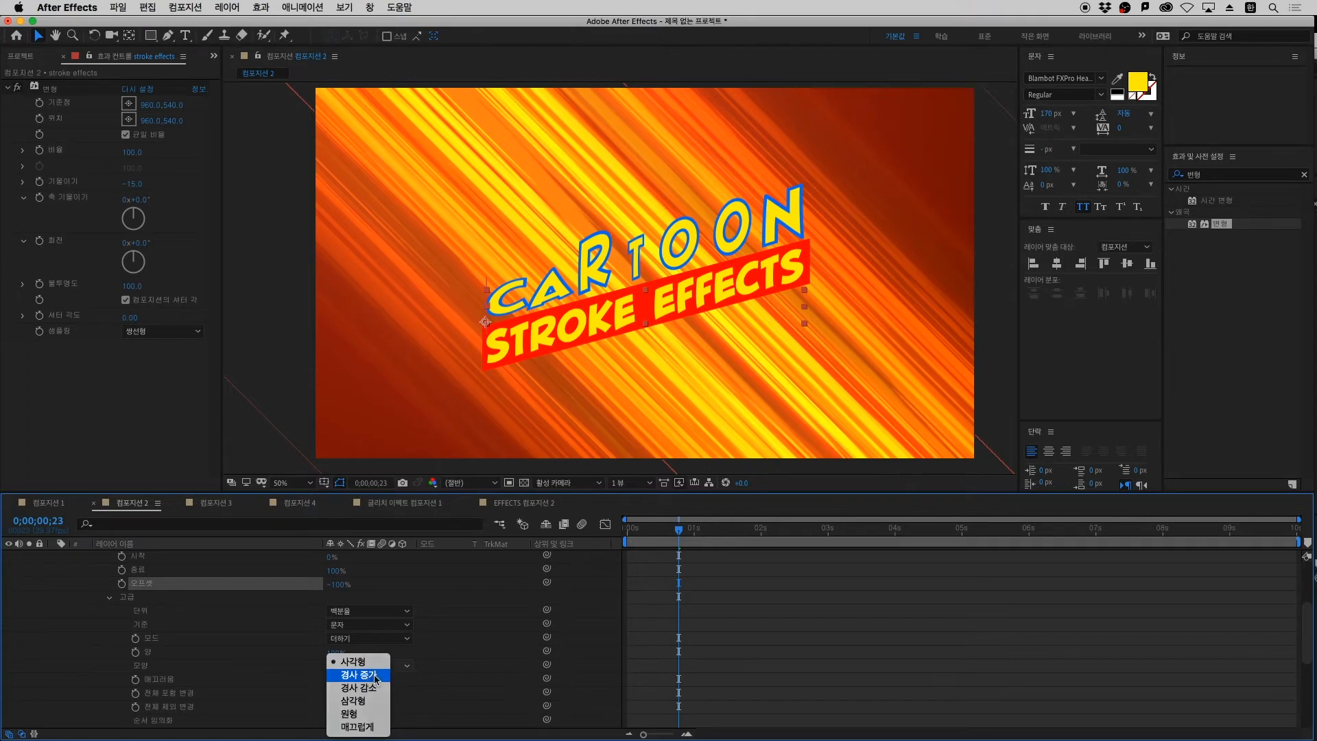
click(376, 676)
Set the range selector's 전체 제외 변경 to 80% and turn on 순서 임의화
click(174, 695)
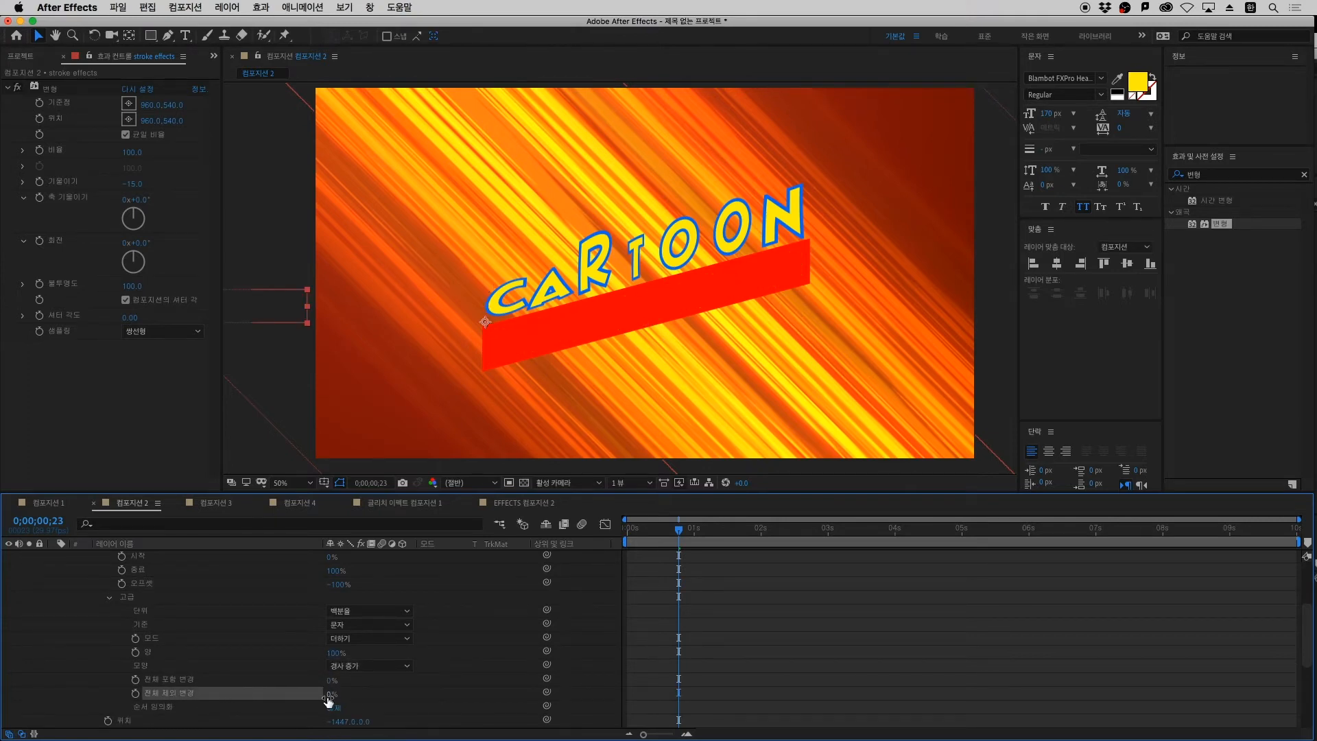
drag(332, 694, 342, 697)
click(165, 707)
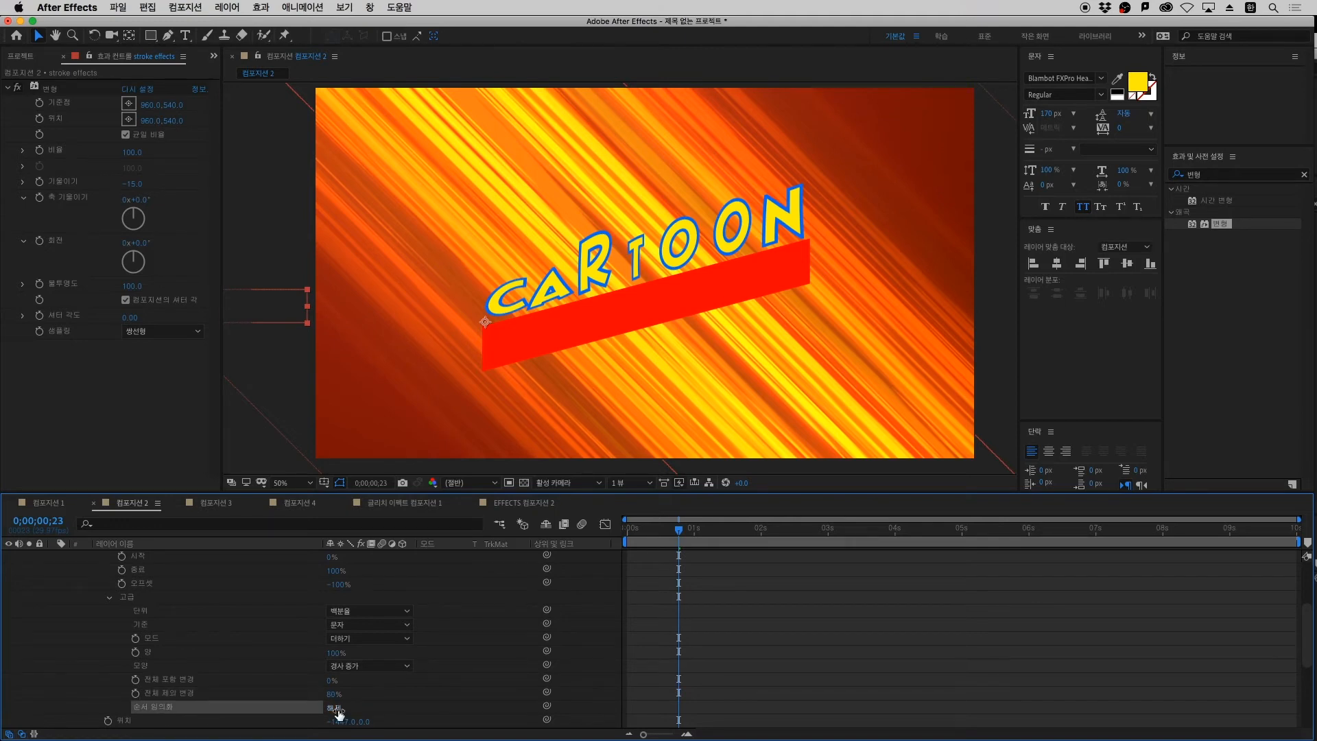
click(335, 709)
scroll(421, 663, up, 1)
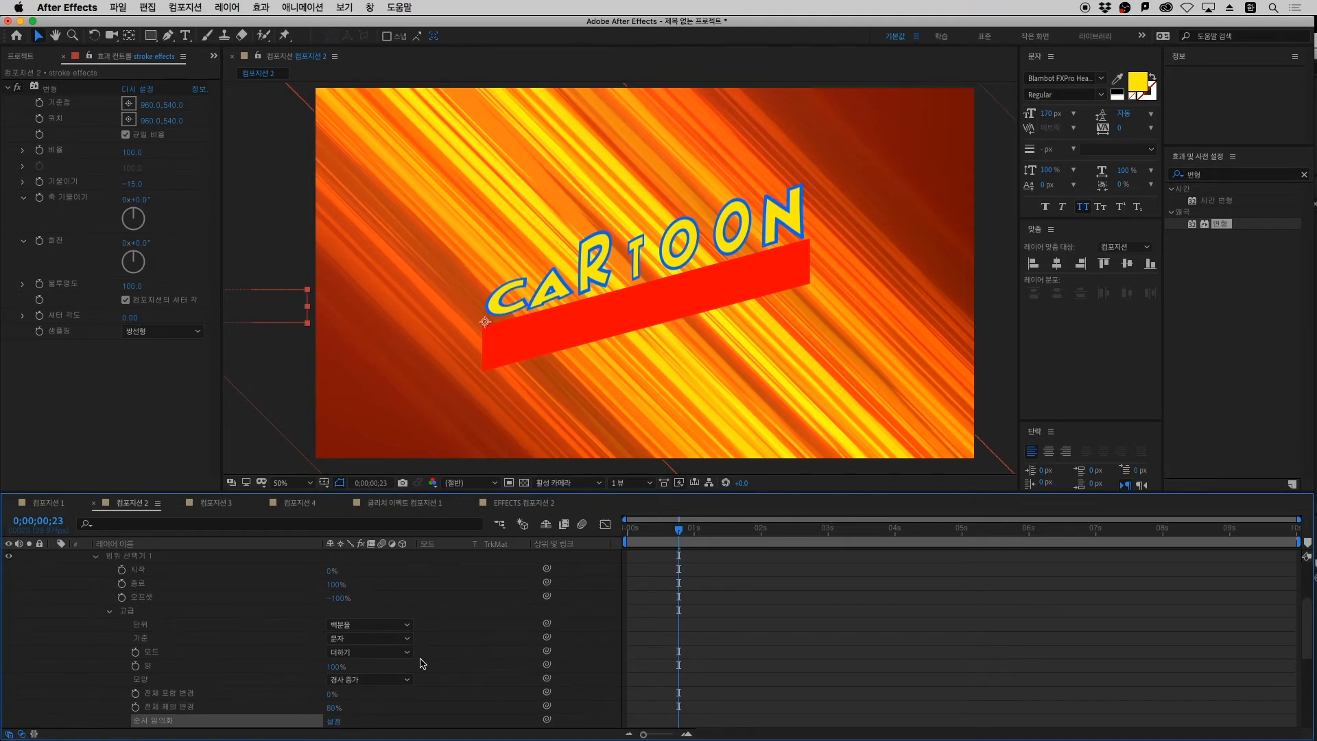
Keyframe the range selector's 오프셋 from -100% at 0;00;00;21 to 100% at 0;00;01;21
scroll(422, 663, up, 7)
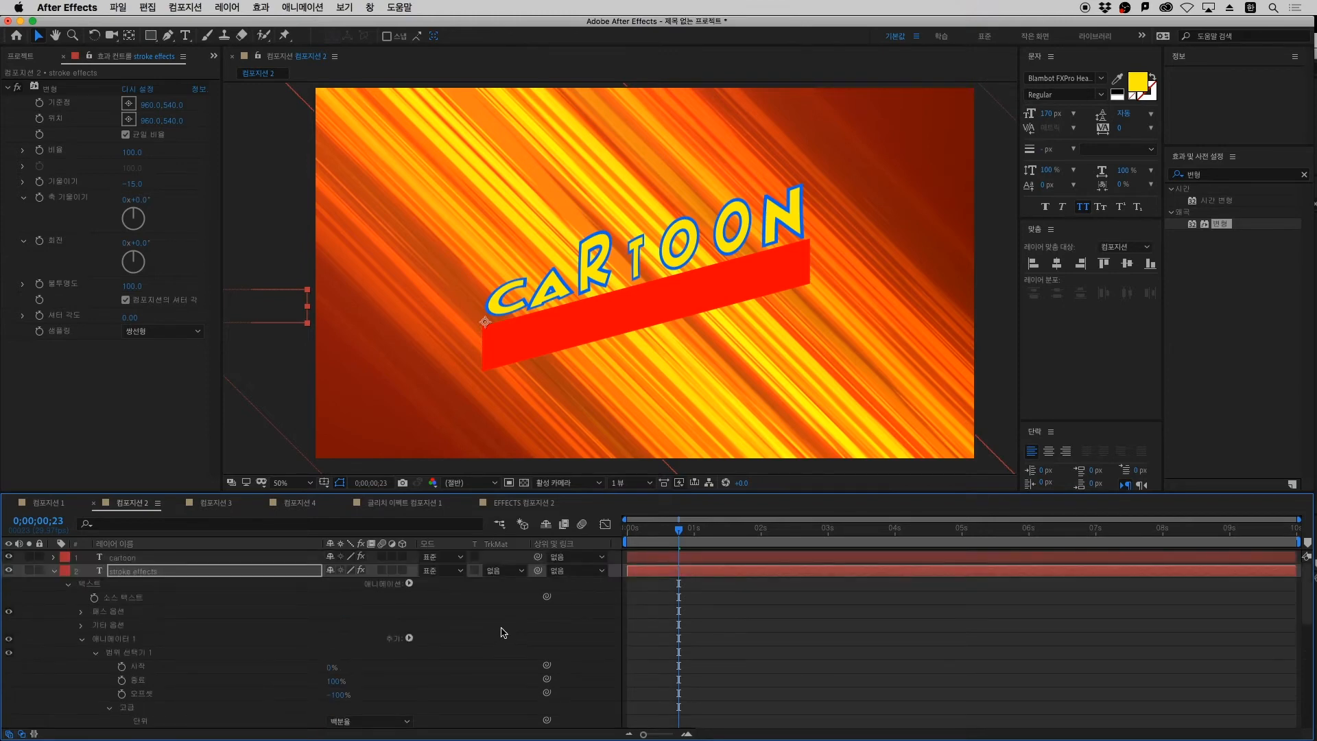
key(Page_Up)
key(Page_Up)
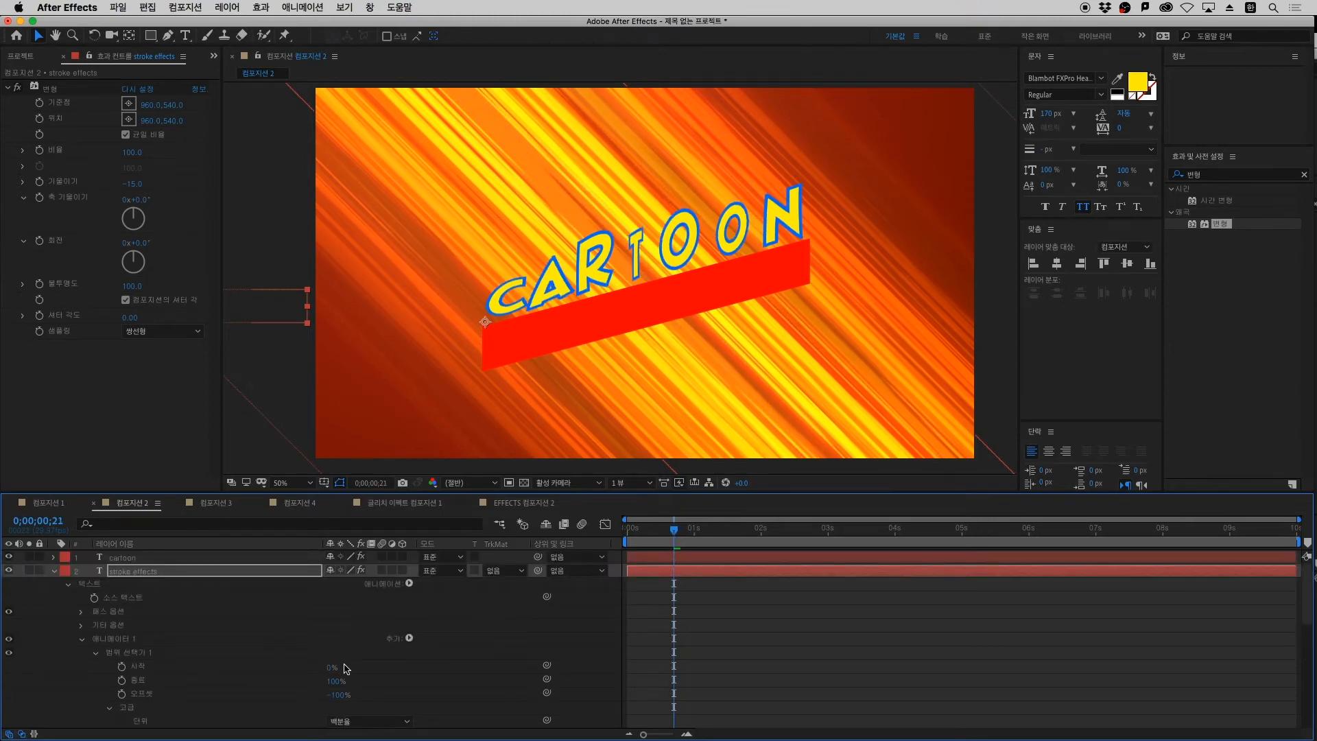
click(122, 694)
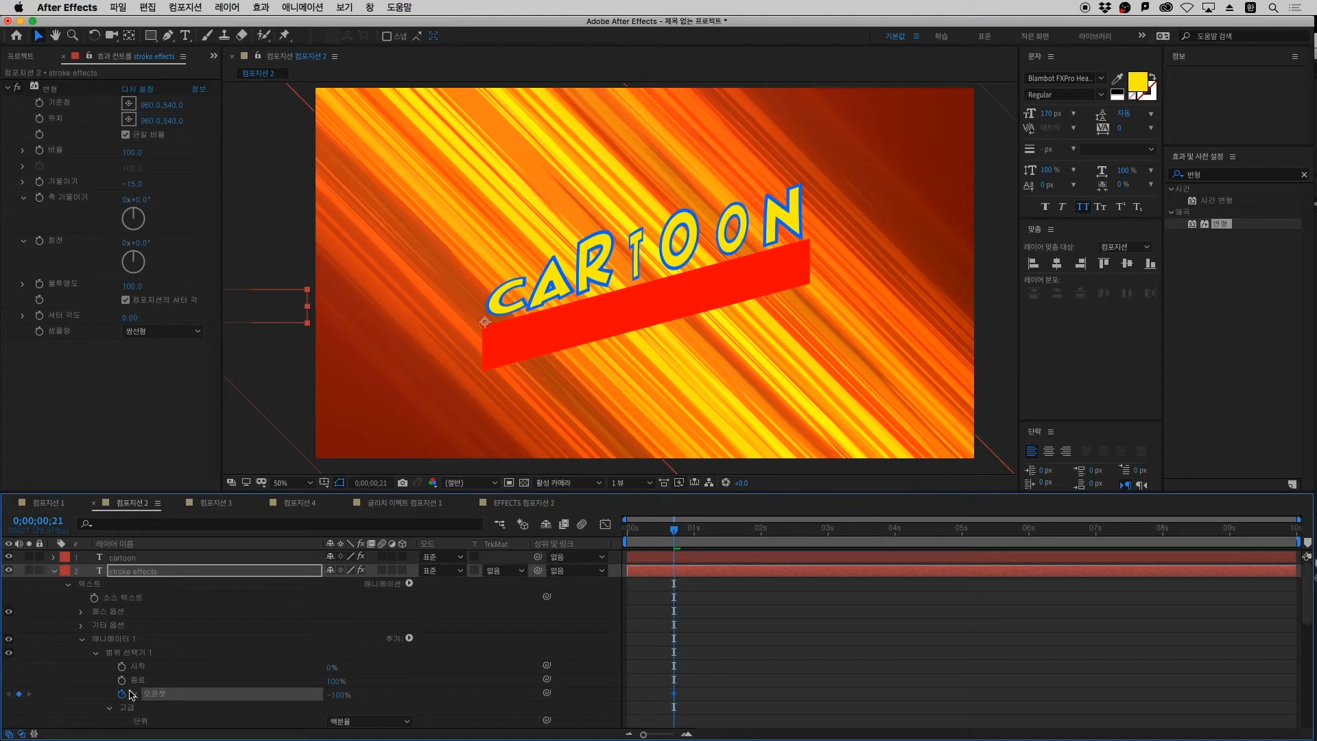
key(shift+Page_Down)
key(shift+Page_Down)
key(shift+Page_Down)
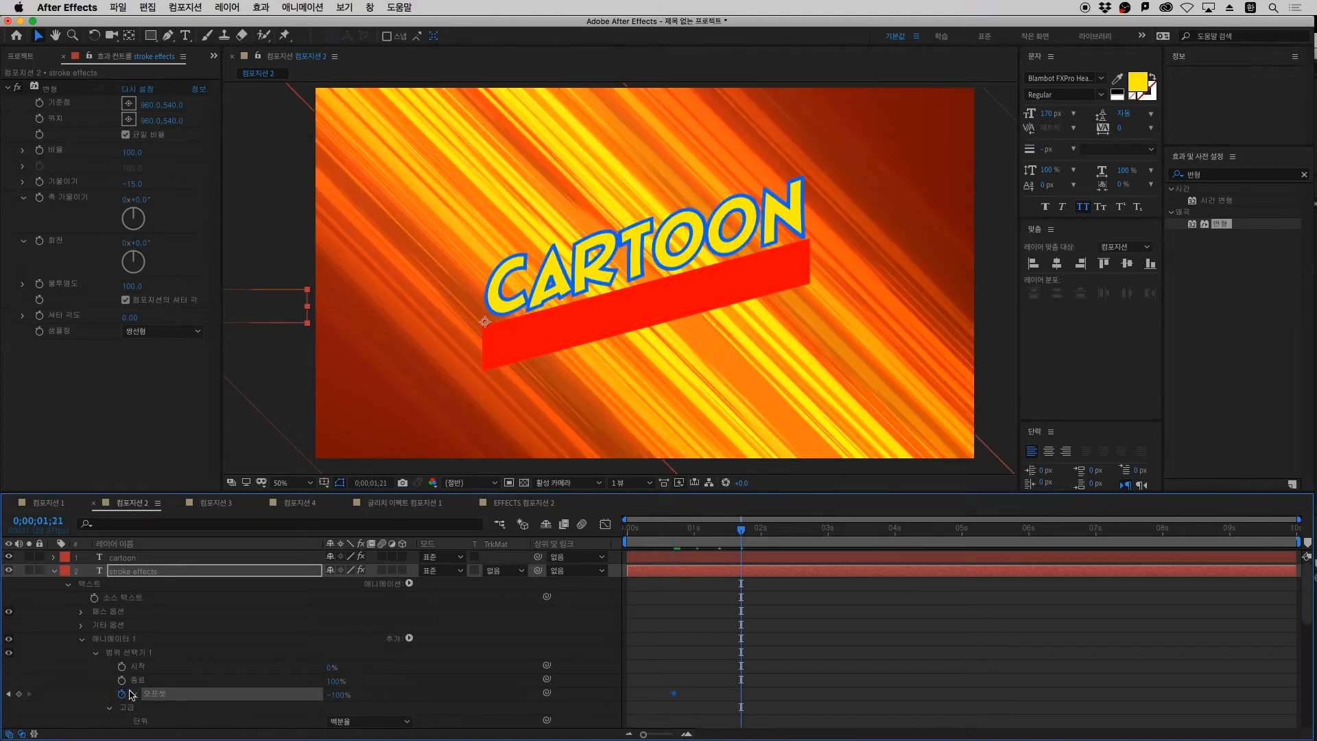
drag(339, 695, 468, 686)
click(783, 648)
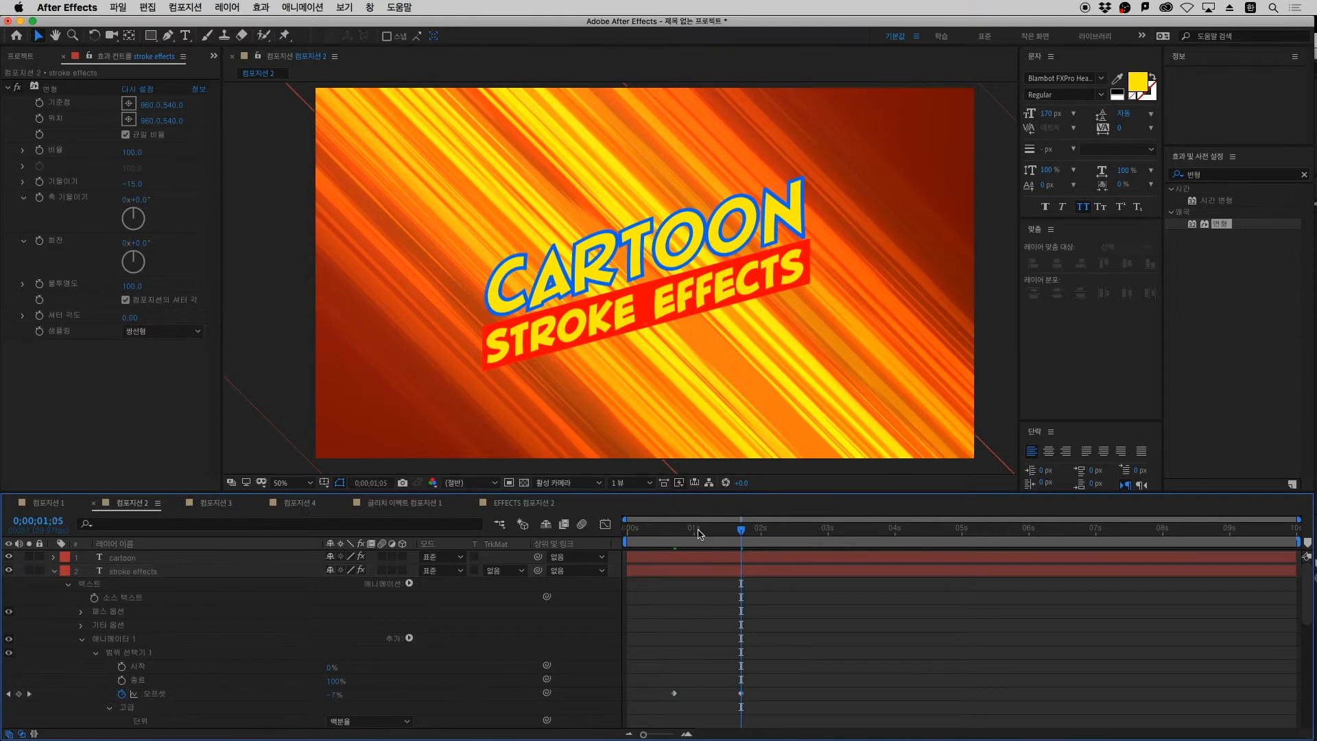
Play and scrub the composition to examine how the STROKE EFFECTS letters fly in, and collapse that layer's properties
drag(702, 531, 673, 557)
key(space)
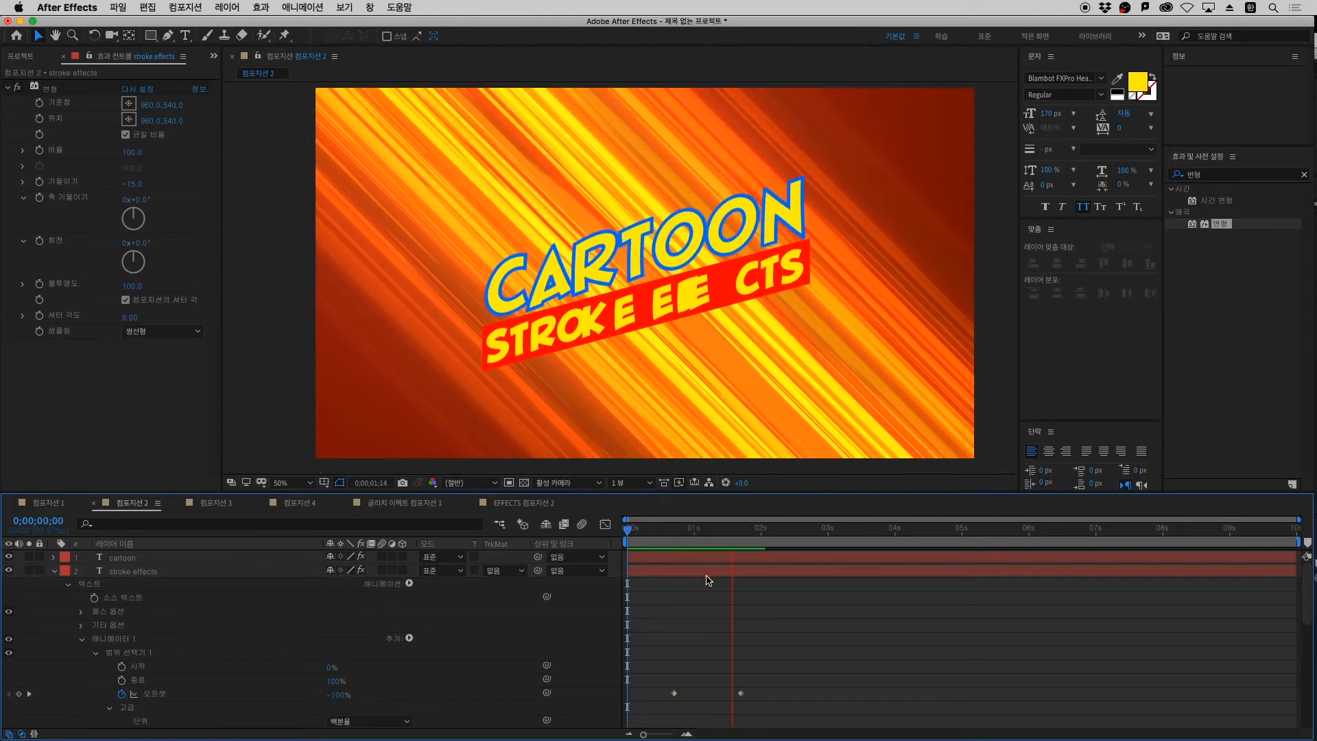
mouse_move(710, 532)
mouse_down()
mouse_move(669, 546)
mouse_move(792, 555)
mouse_move(693, 586)
mouse_move(734, 587)
mouse_move(700, 588)
mouse_up()
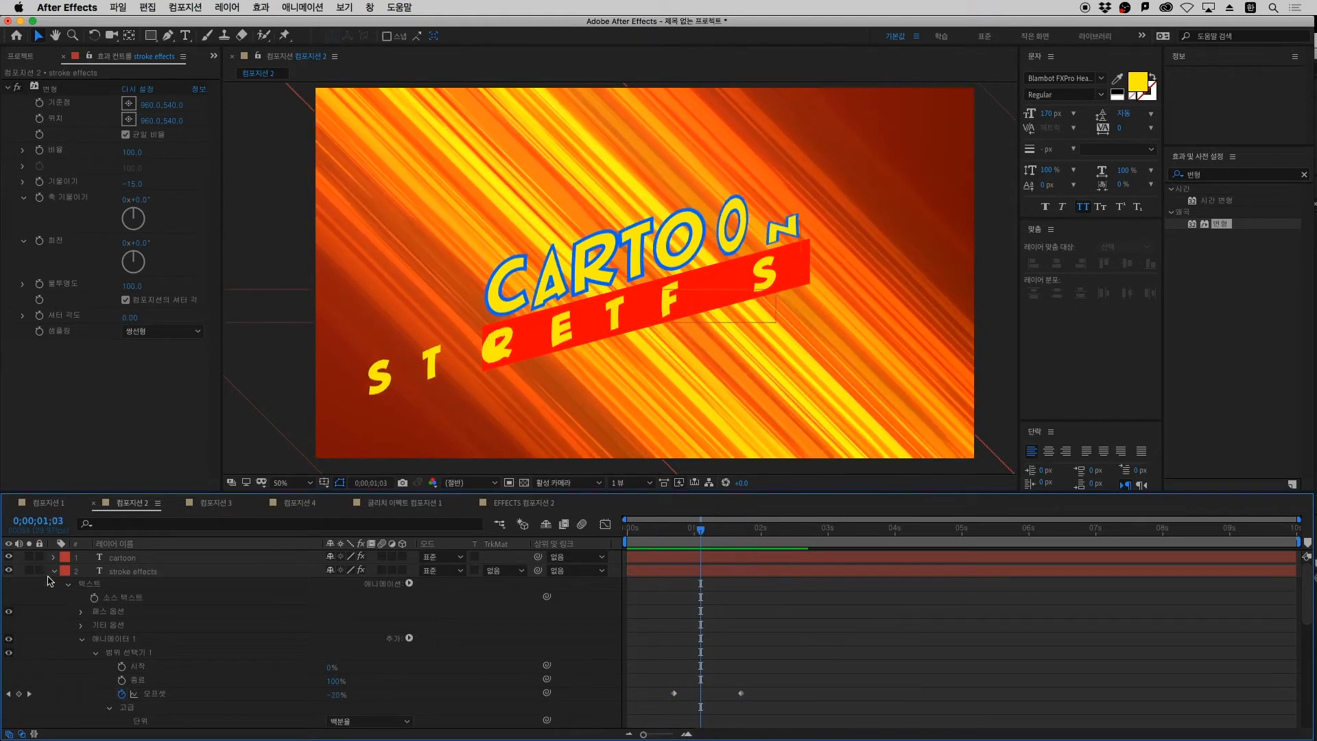
click(54, 570)
Reveal the 위치 property of 모양 레이어 1 at 0;00;00;13, and undo a trial shift of the red bar
click(137, 585)
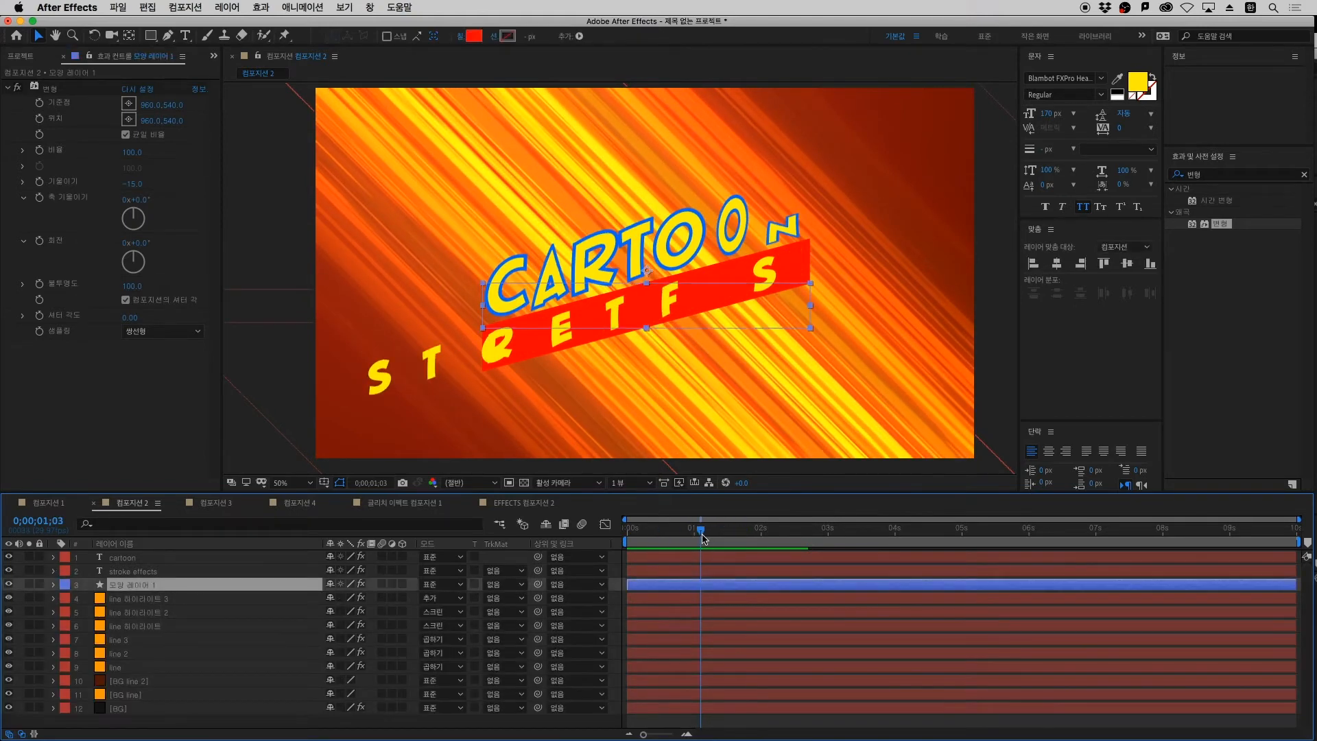
drag(703, 539, 664, 554)
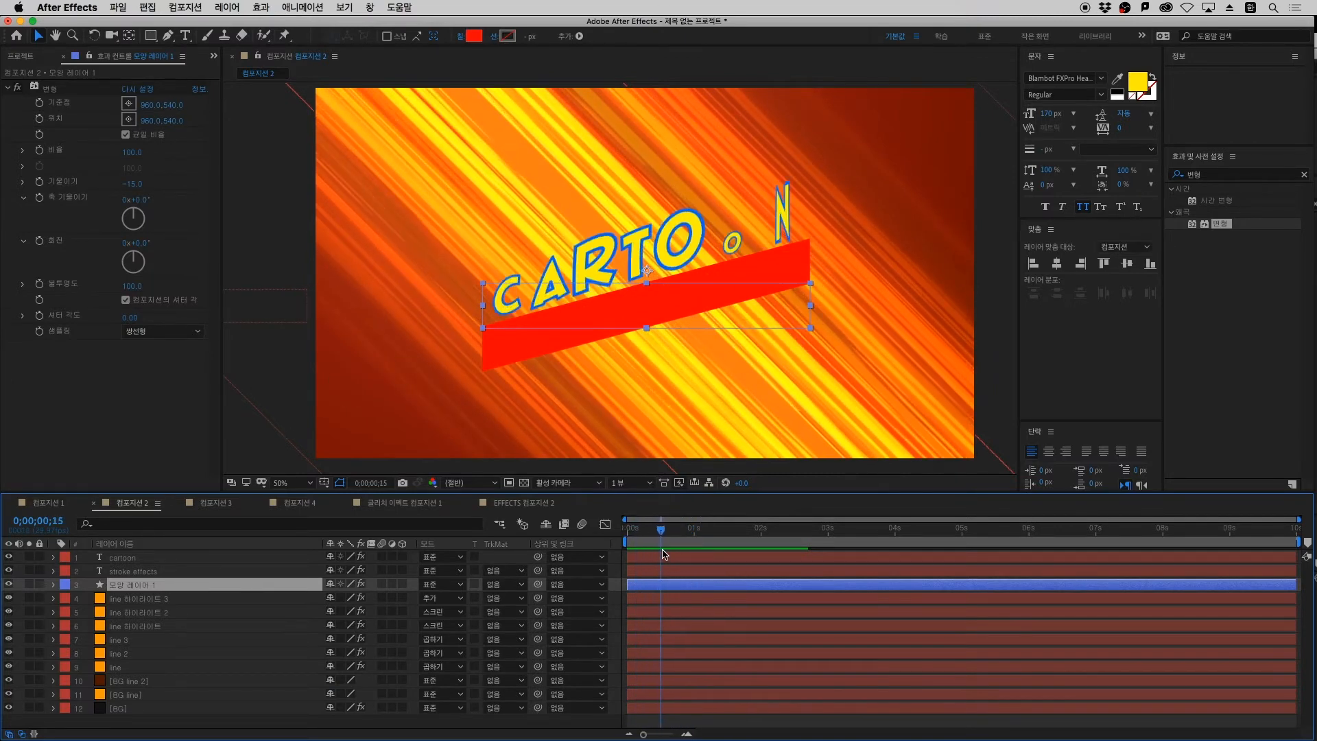
click(152, 558)
shift+click(143, 569)
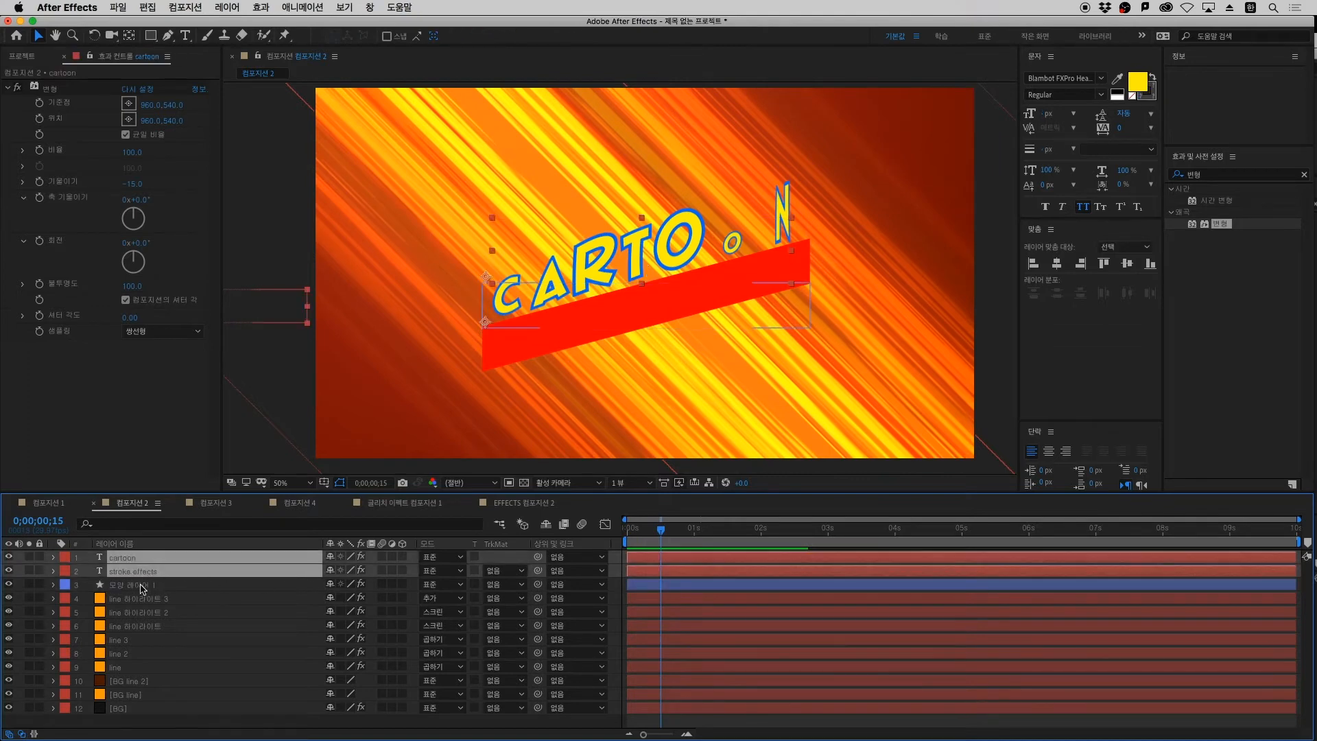
click(151, 586)
drag(658, 536, 603, 541)
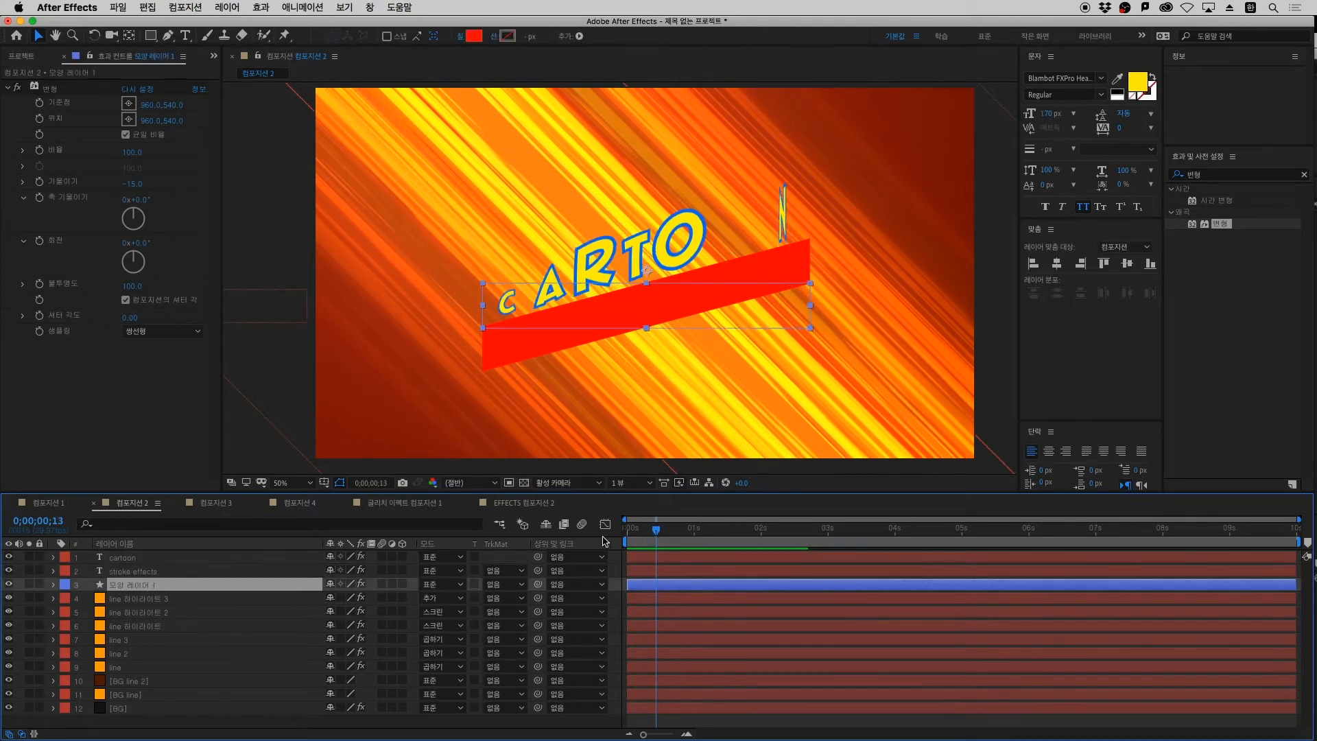
key(p)
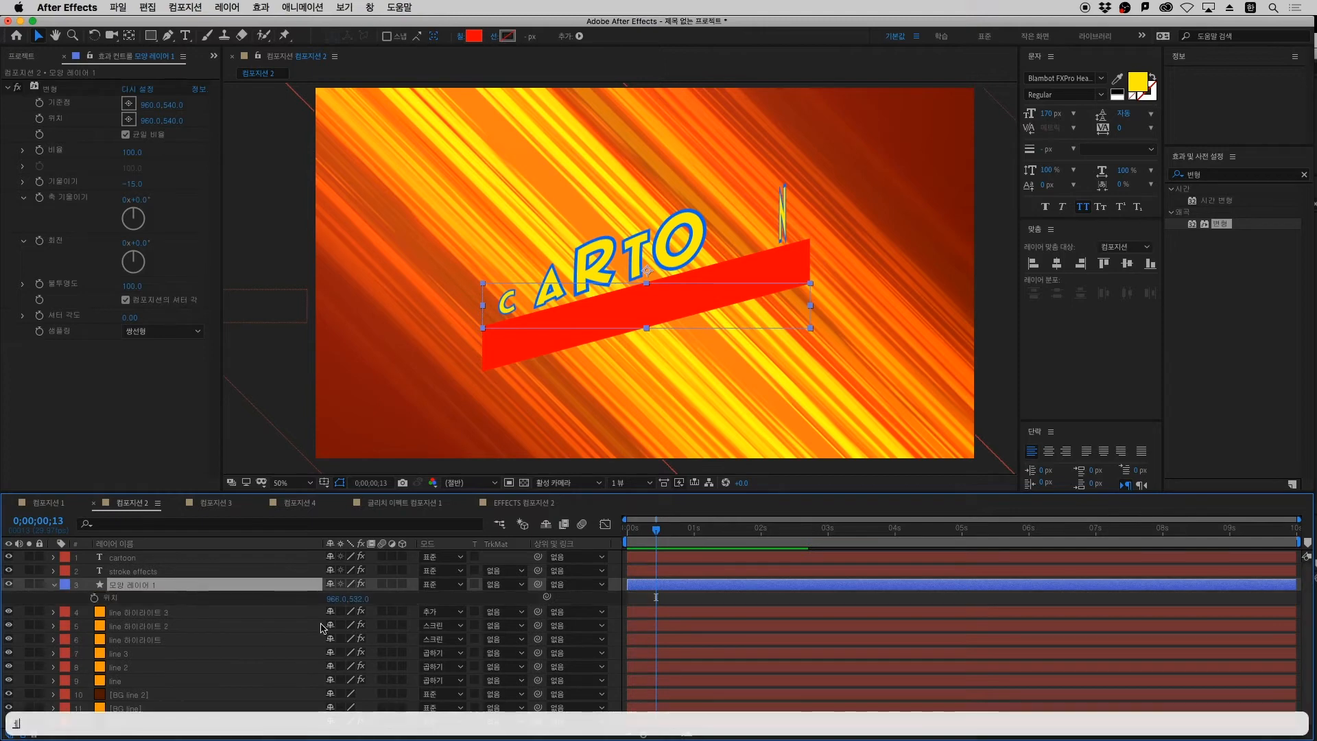
drag(336, 599, 3, 687)
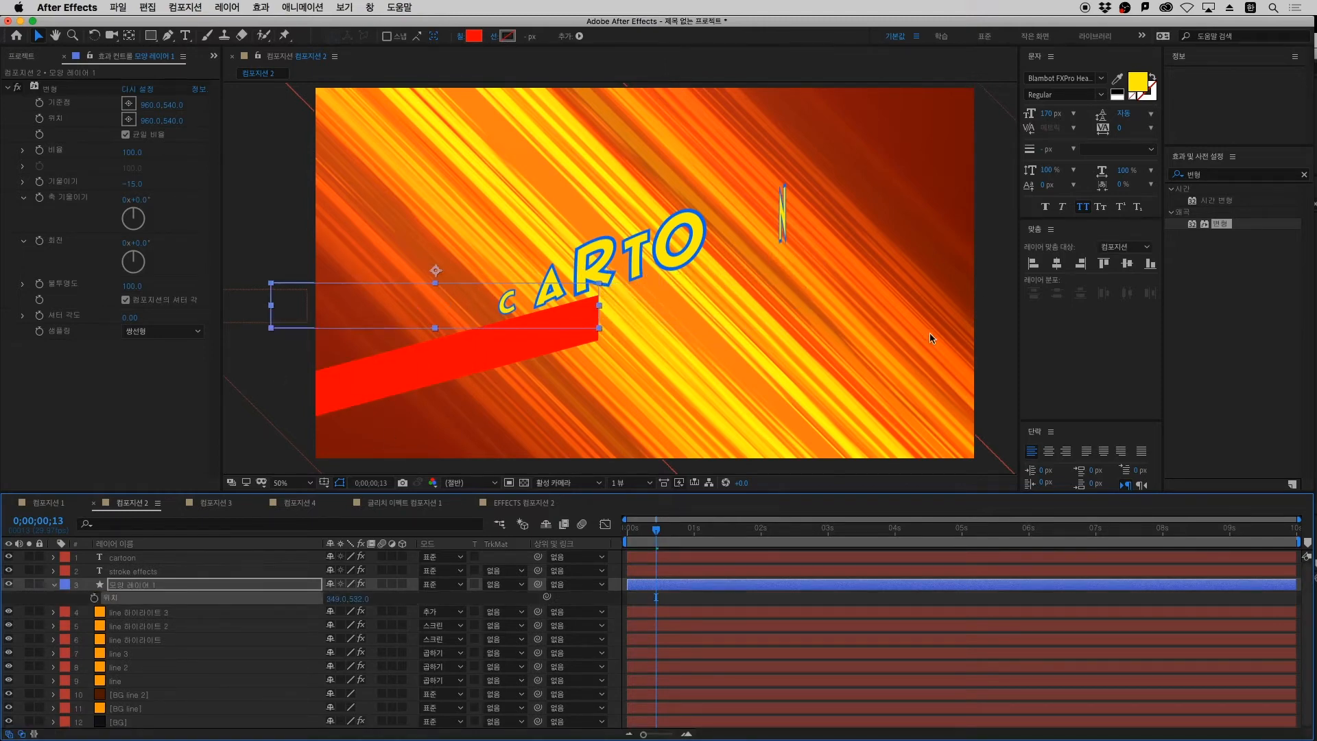
key(super+z)
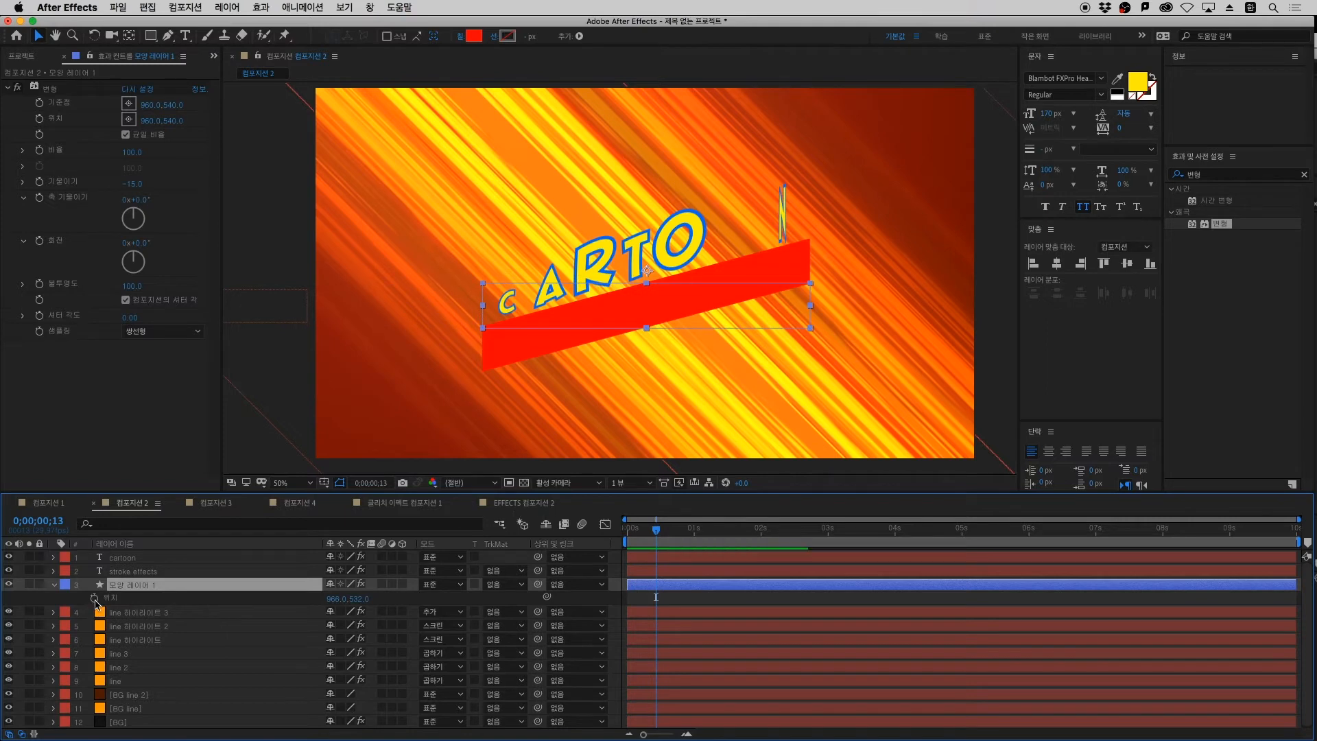
Add 위치 keyframes holding the red bar's current place at 0;00;00;13 and 0;00;01;03
click(95, 598)
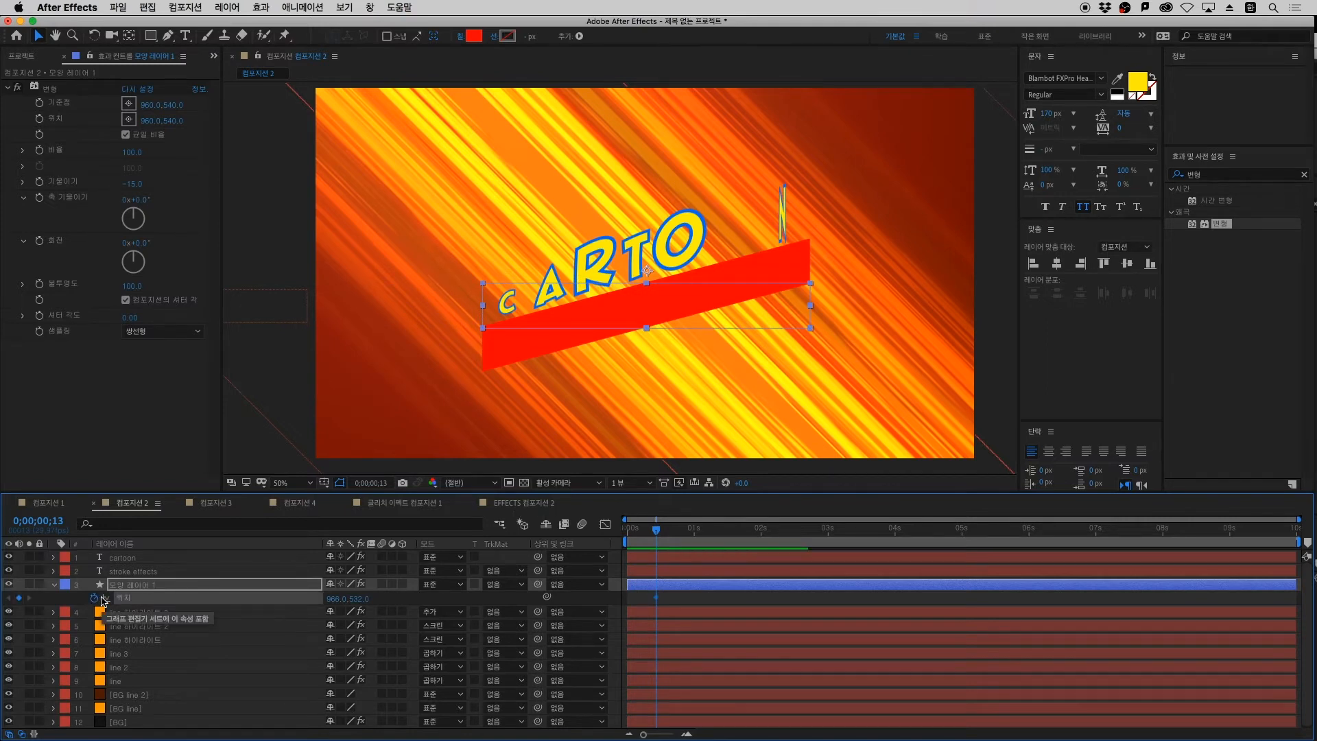
key(space)
key(space)
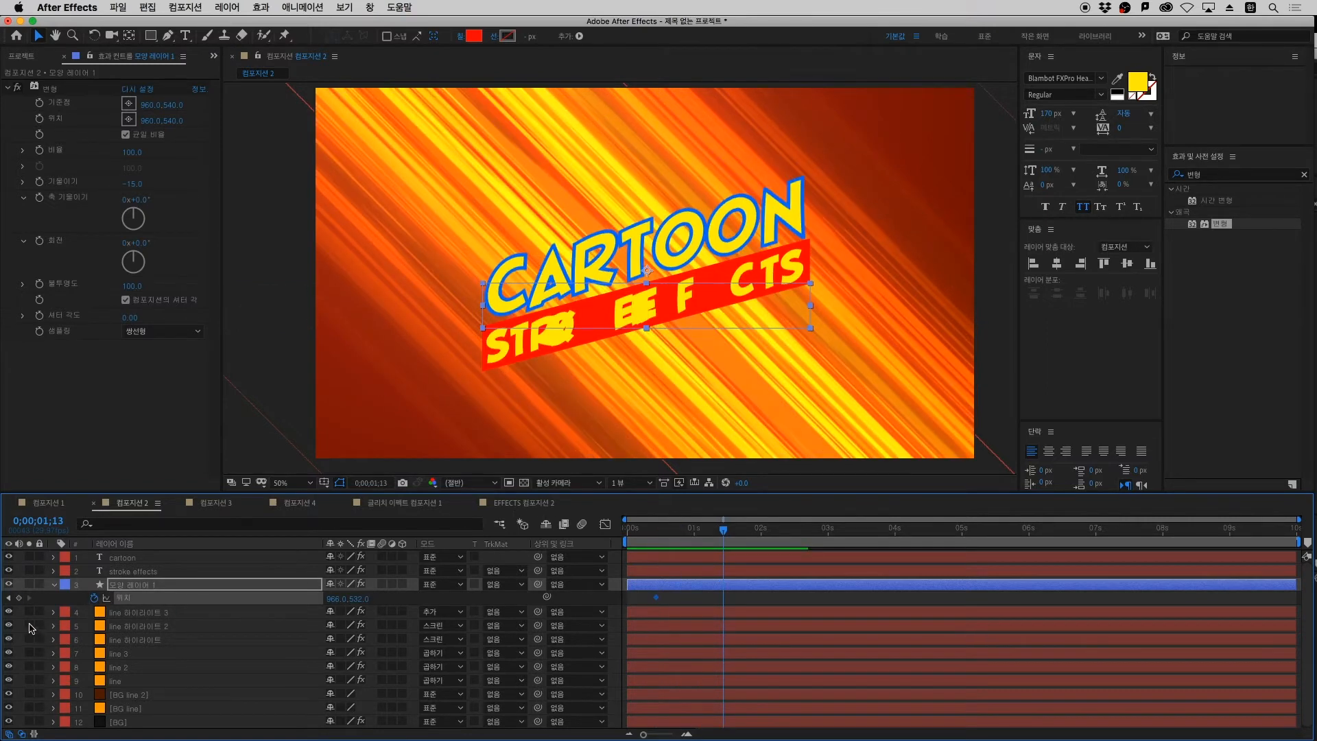
key(shift+Page_Up)
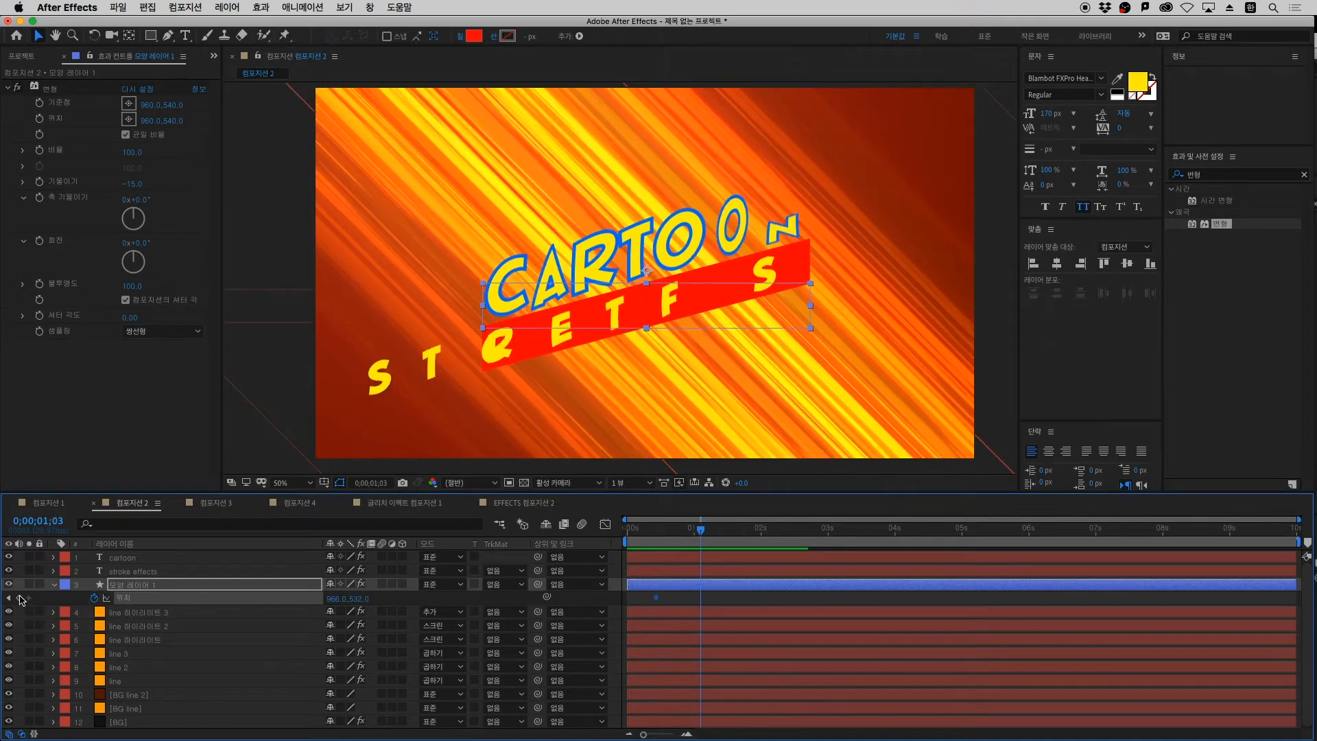
click(20, 598)
Return to the first keyframe at 0;00;00;13 and set the red bar's 위치 to -520, 532, outside the frame
key(shift+Page_Up)
key(shift+Page_Up)
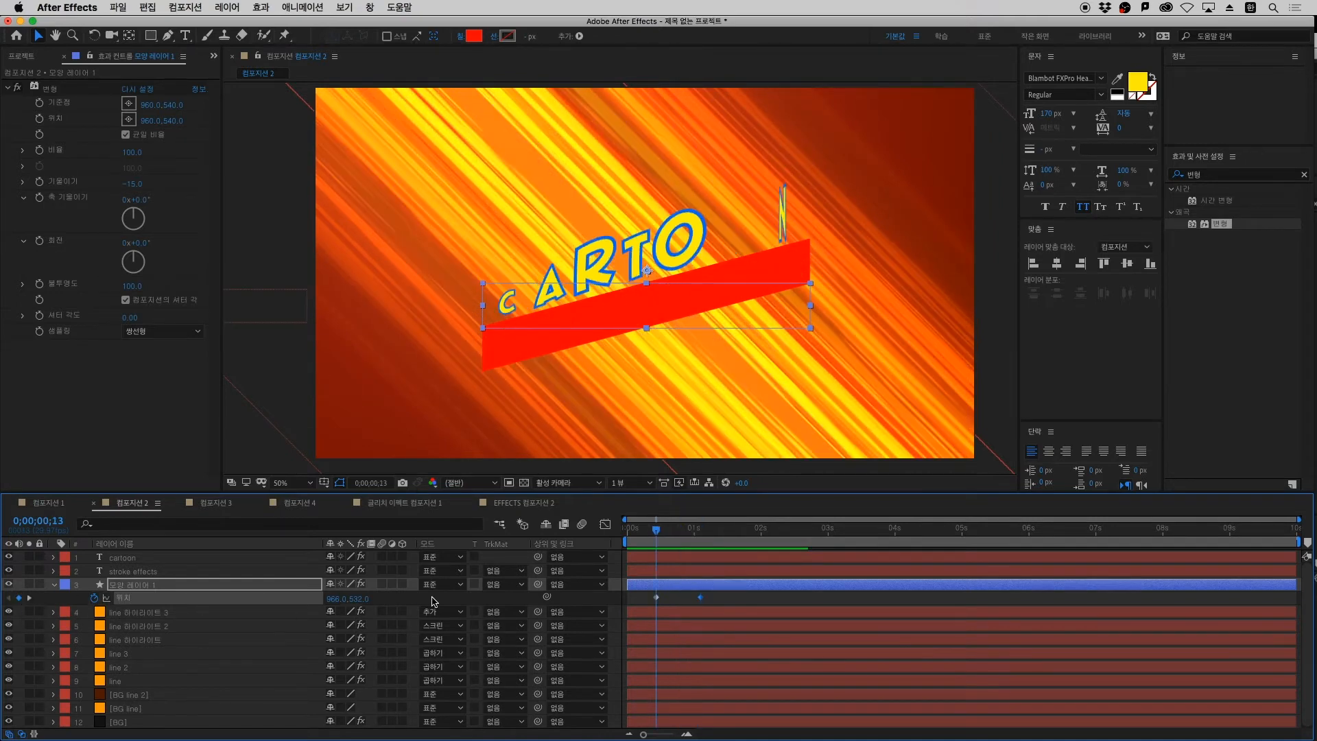
click(432, 602)
drag(338, 599, 30, 702)
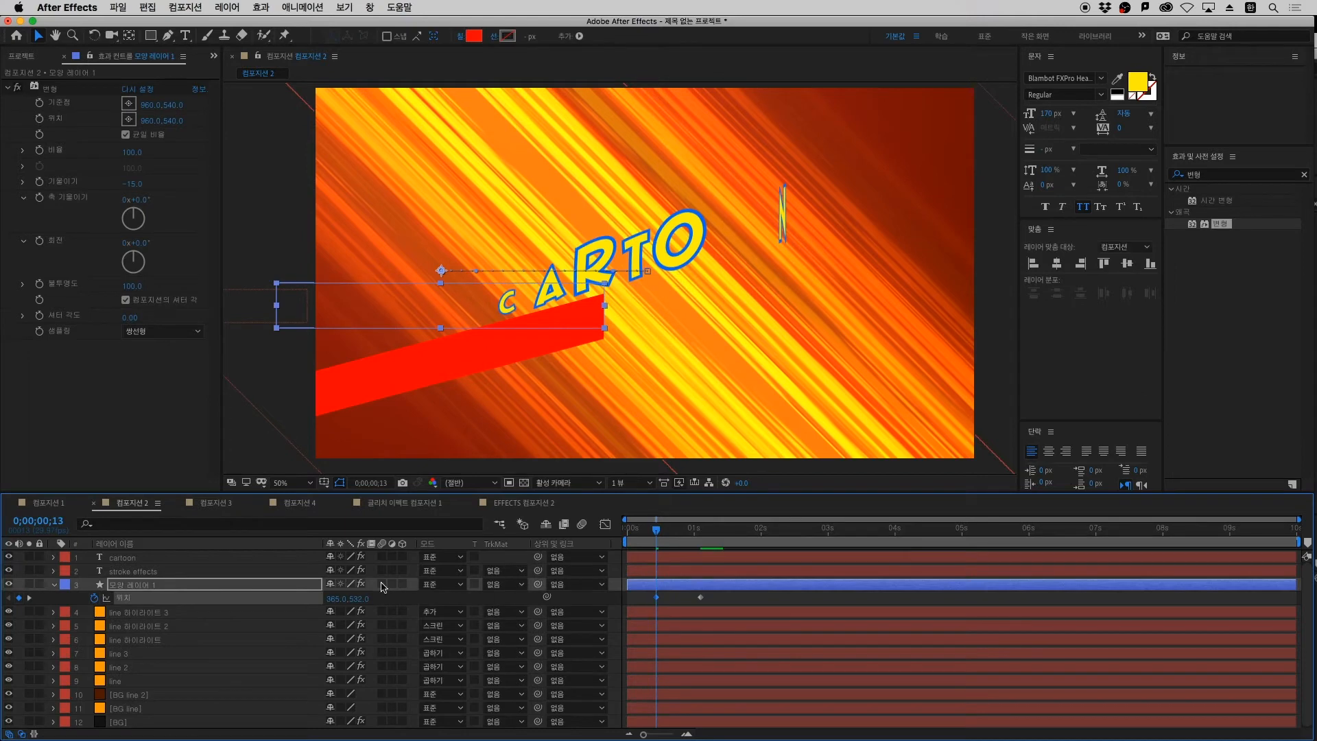
drag(336, 598, 137, 600)
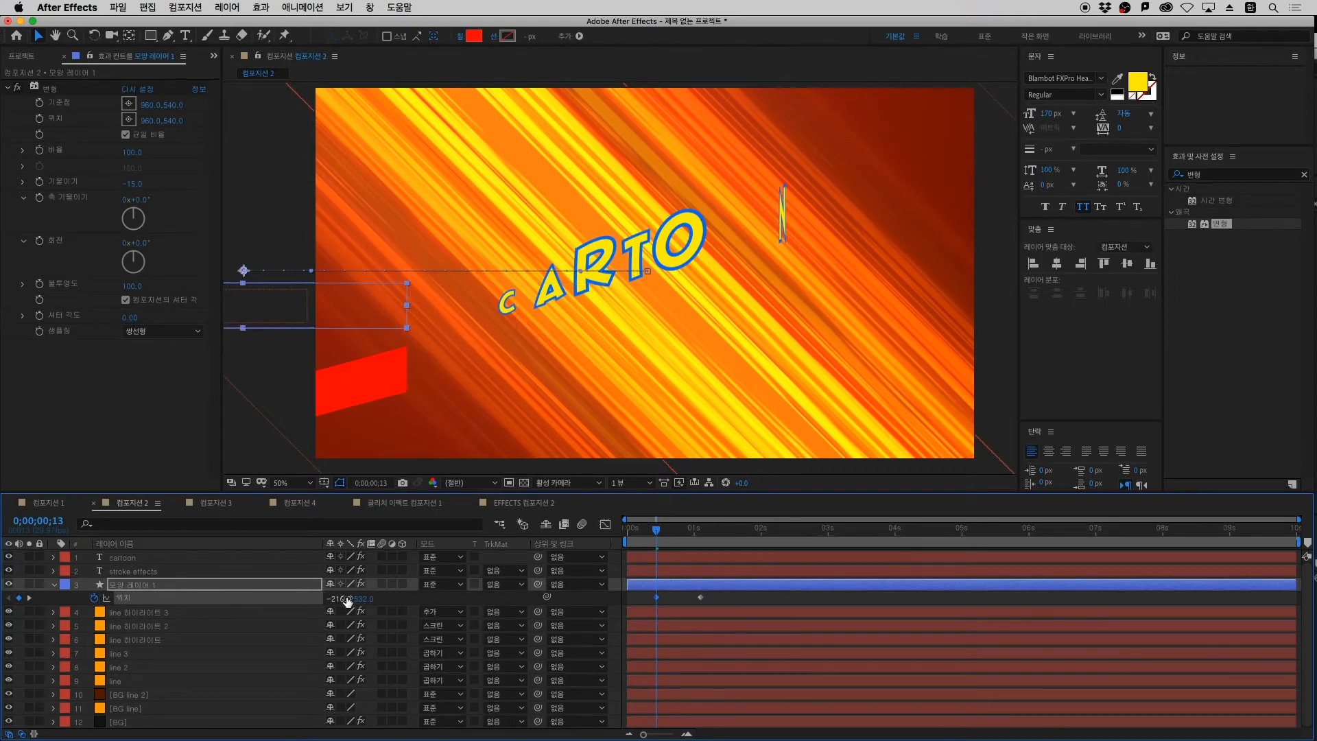
drag(347, 601, 175, 642)
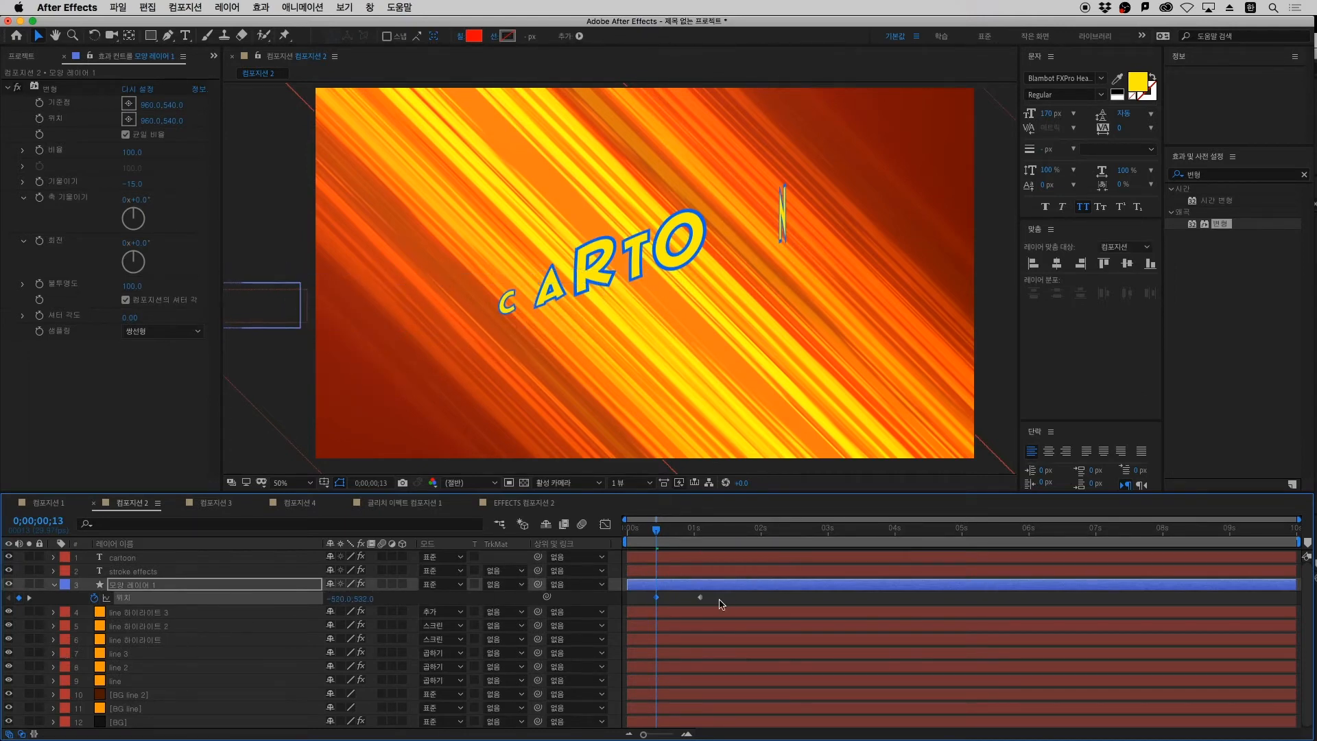
Apply 천천히 들어오기 및 나가기 easing to both of the red bar's 위치 keyframes
drag(721, 604, 632, 590)
right_click(658, 598)
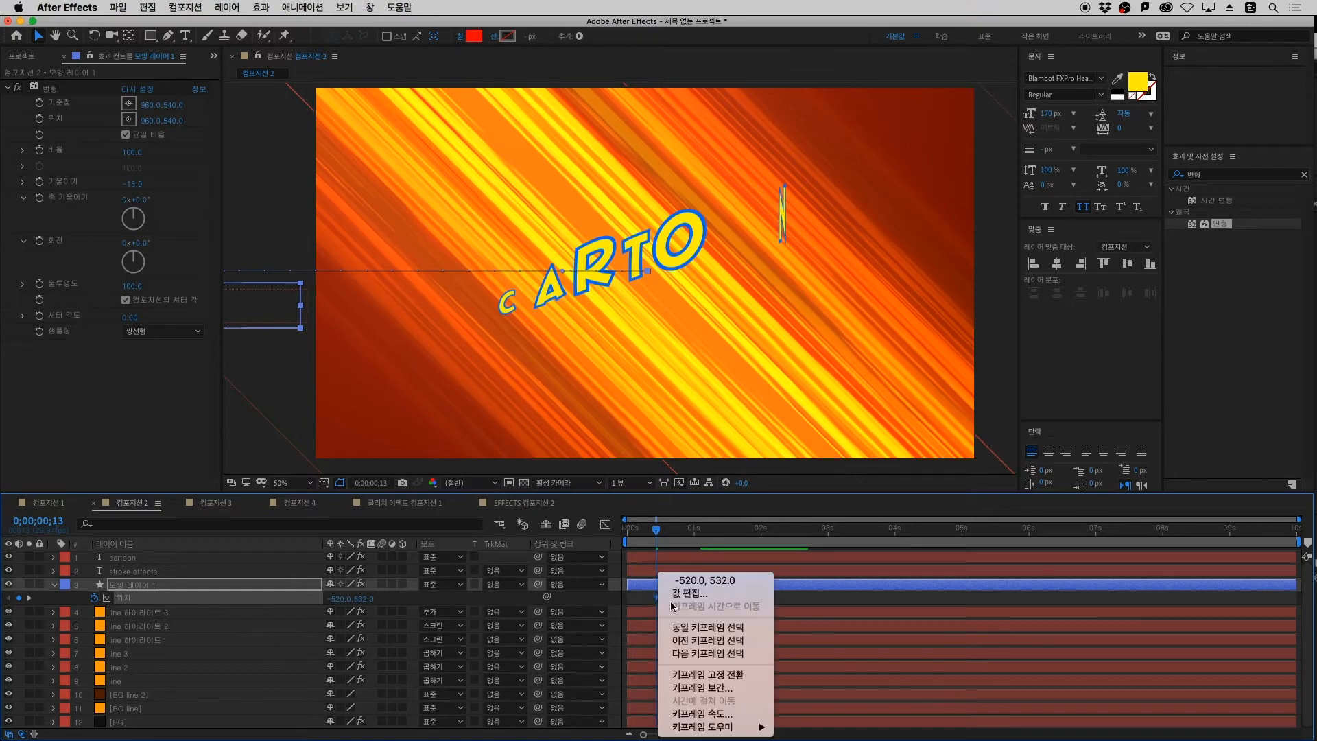
click(651, 603)
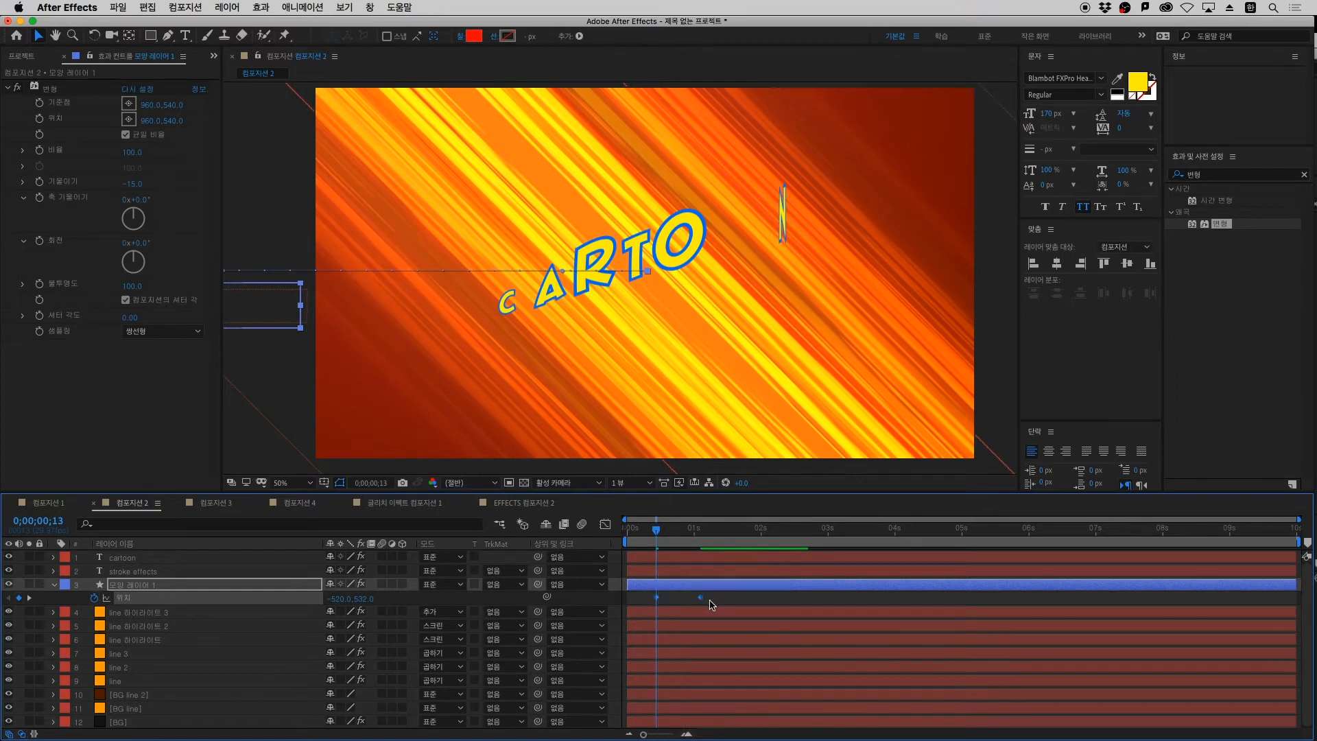
right_click(658, 601)
mouse_move(754, 726)
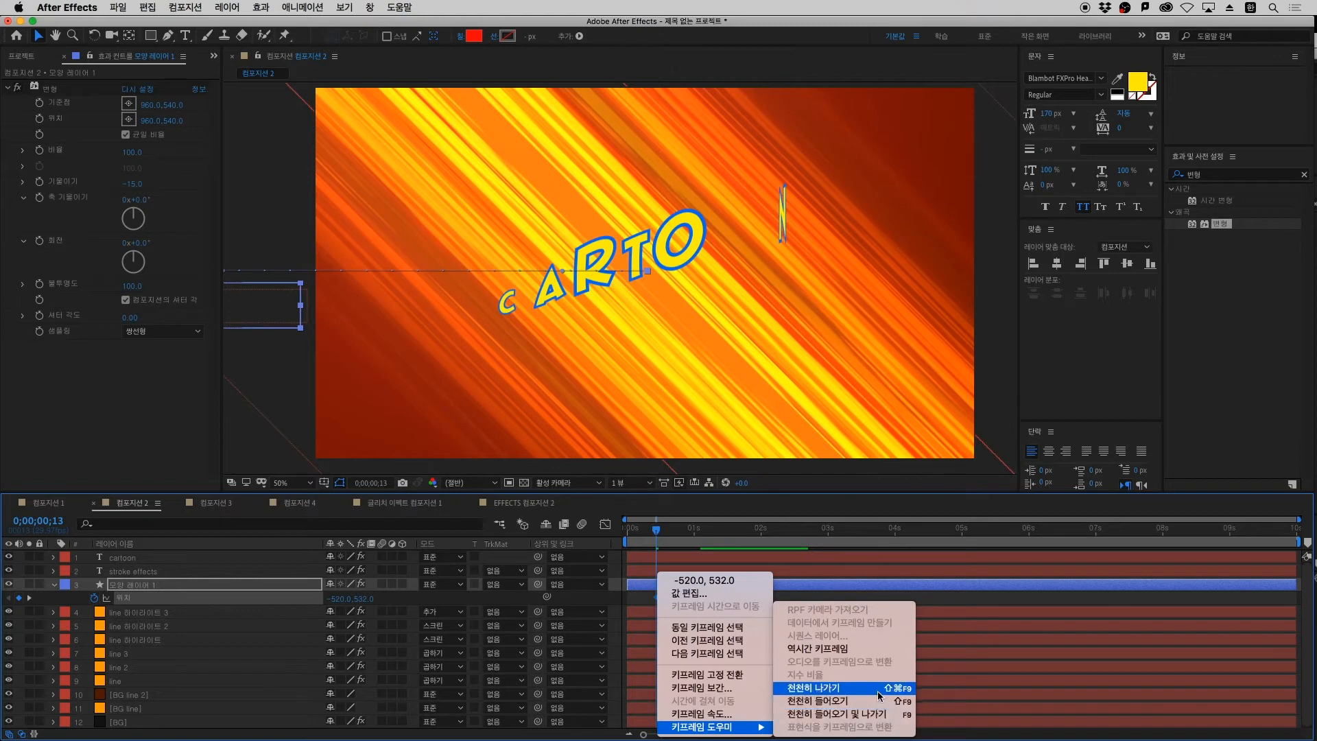
click(847, 720)
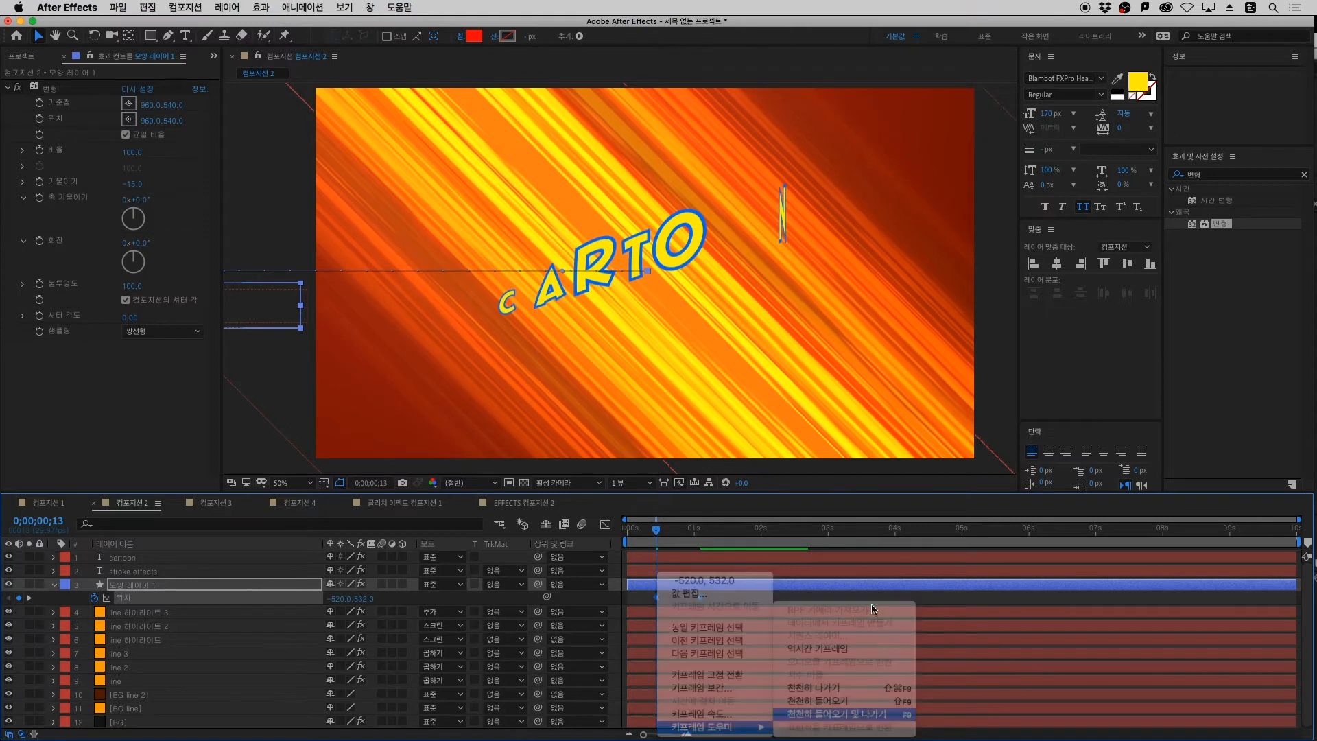
Preview the title animation from the start to check the red bar's slide-in
key(equal)
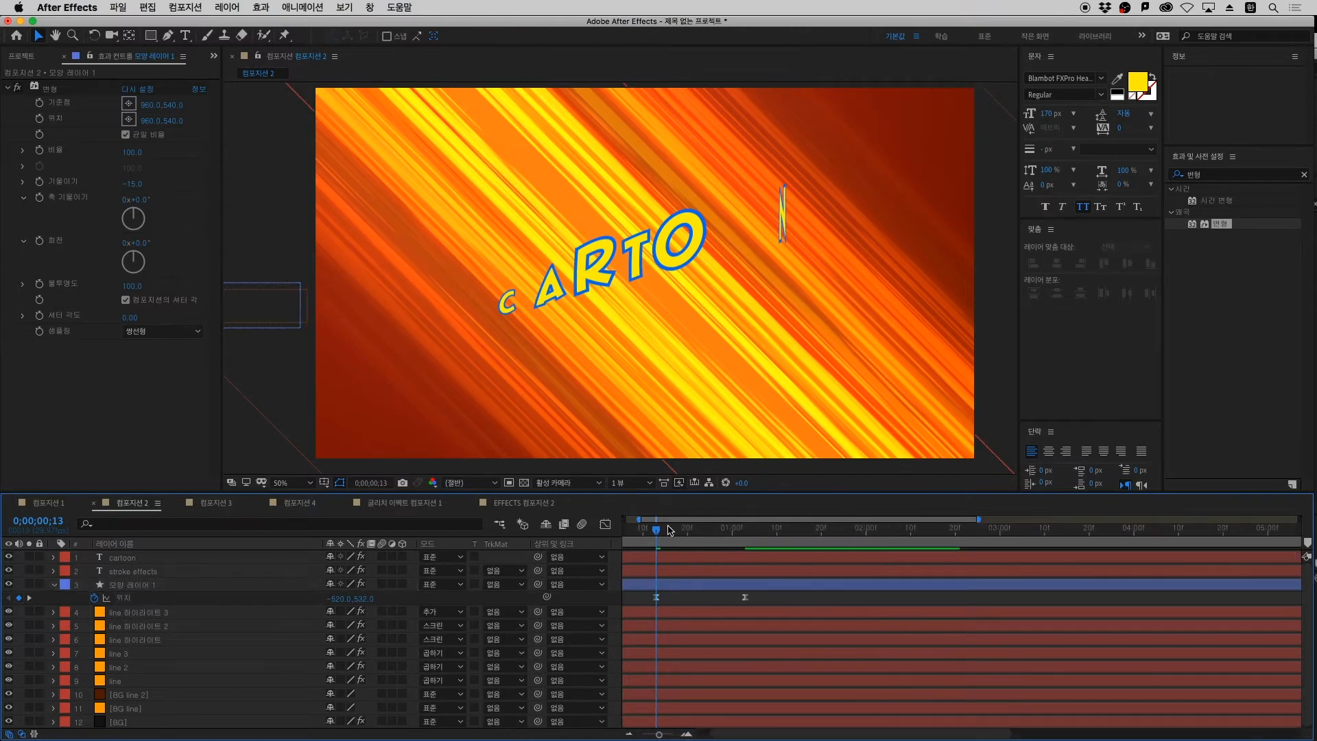
drag(649, 535, 557, 561)
key(space)
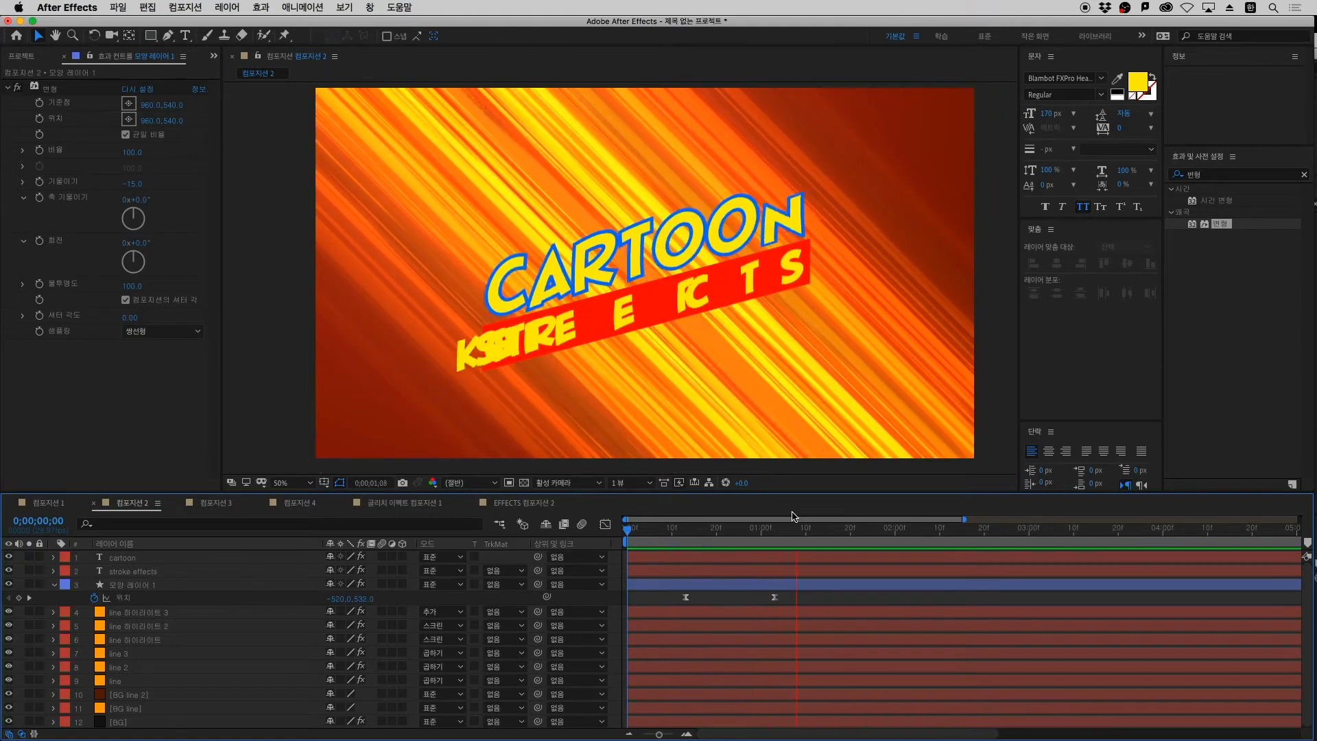
key(space)
drag(655, 534, 746, 584)
key(space)
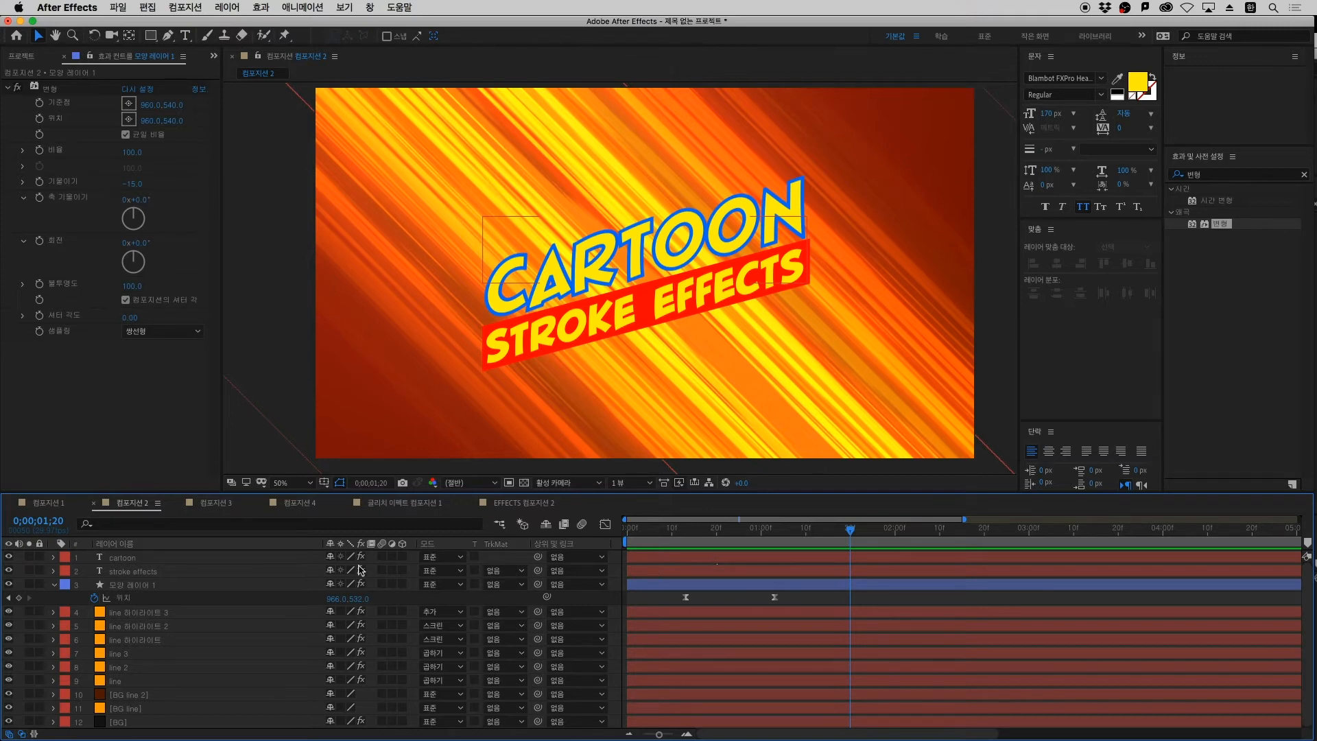
Open 컴포지션 3 and import Material_Thumbnail_Env.jpg into the project
click(219, 510)
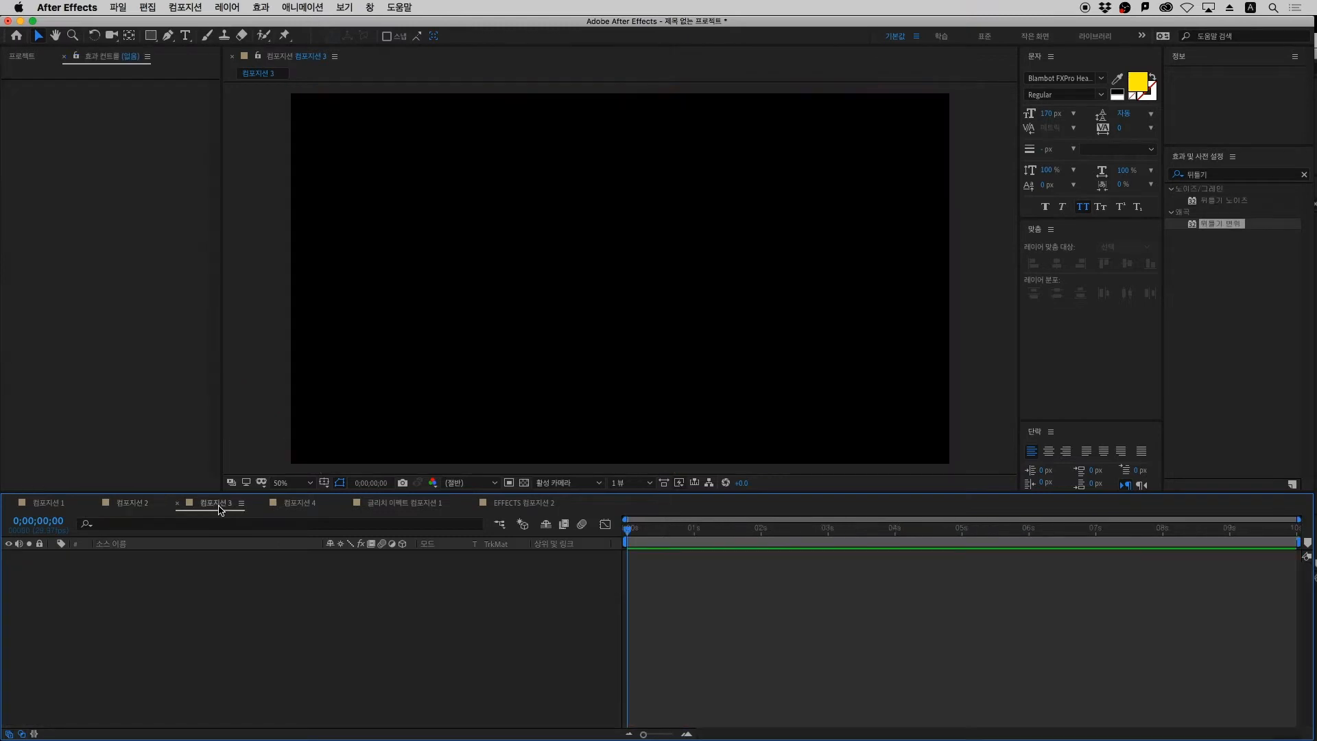
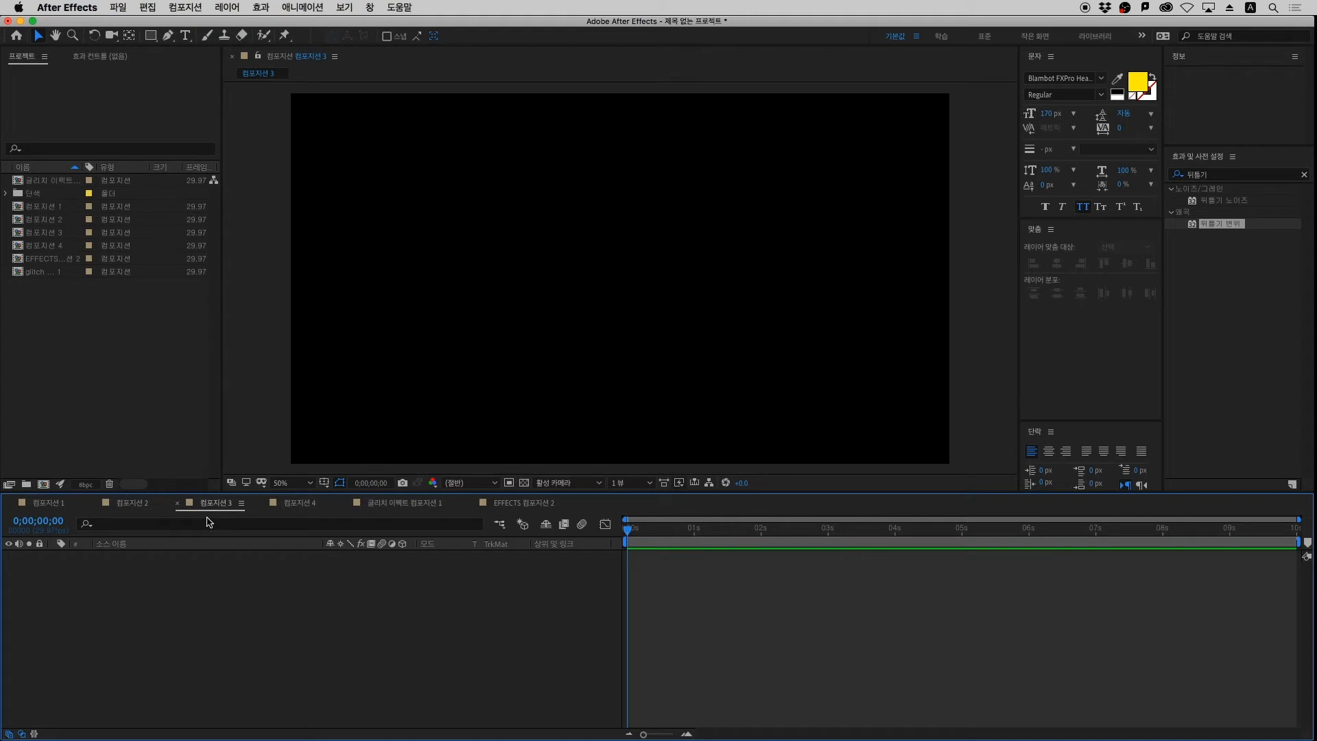
click(77, 349)
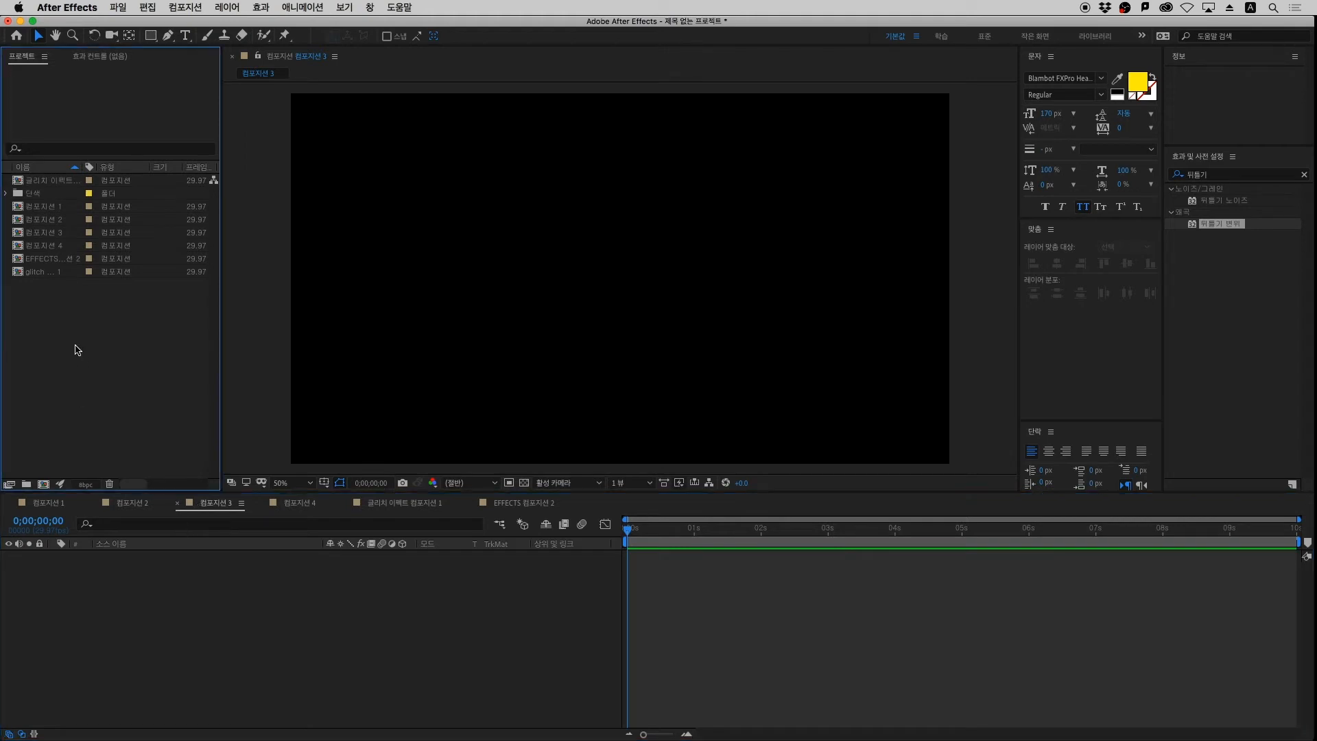
right_click(107, 410)
mouse_move(154, 467)
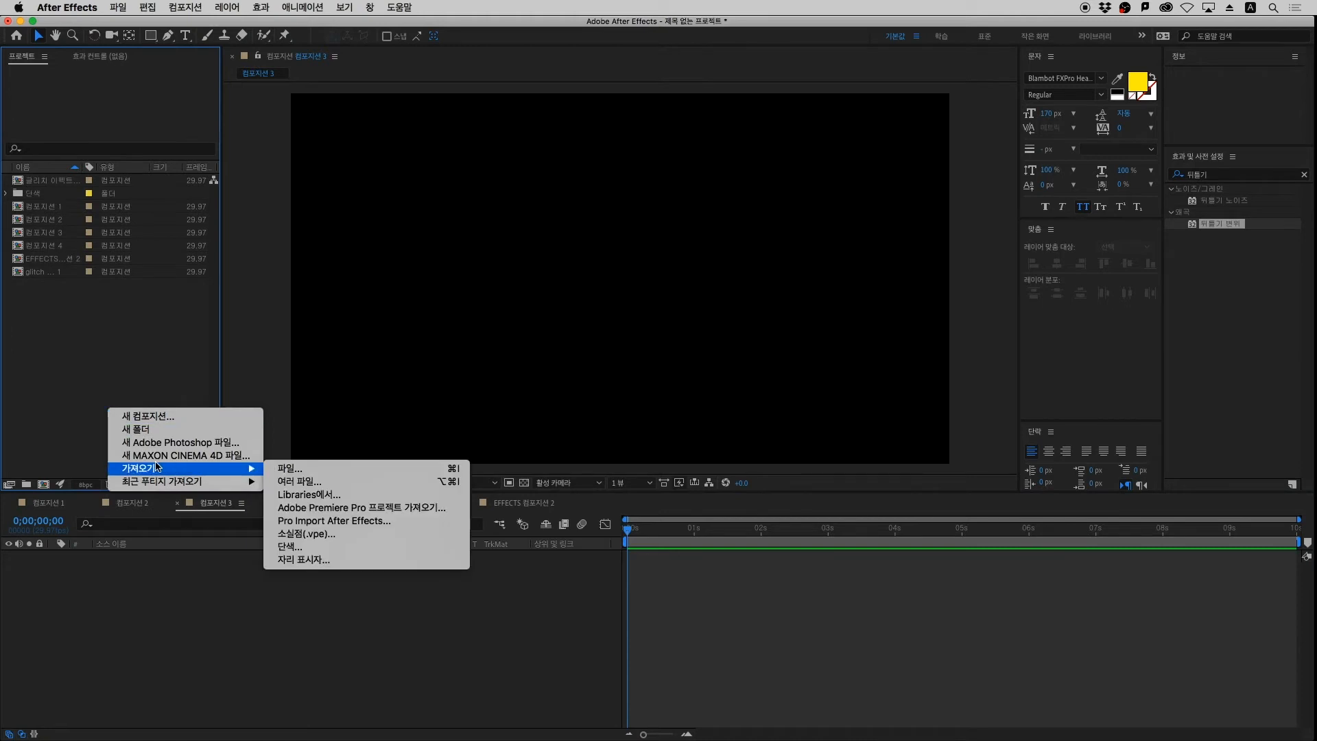
click(357, 471)
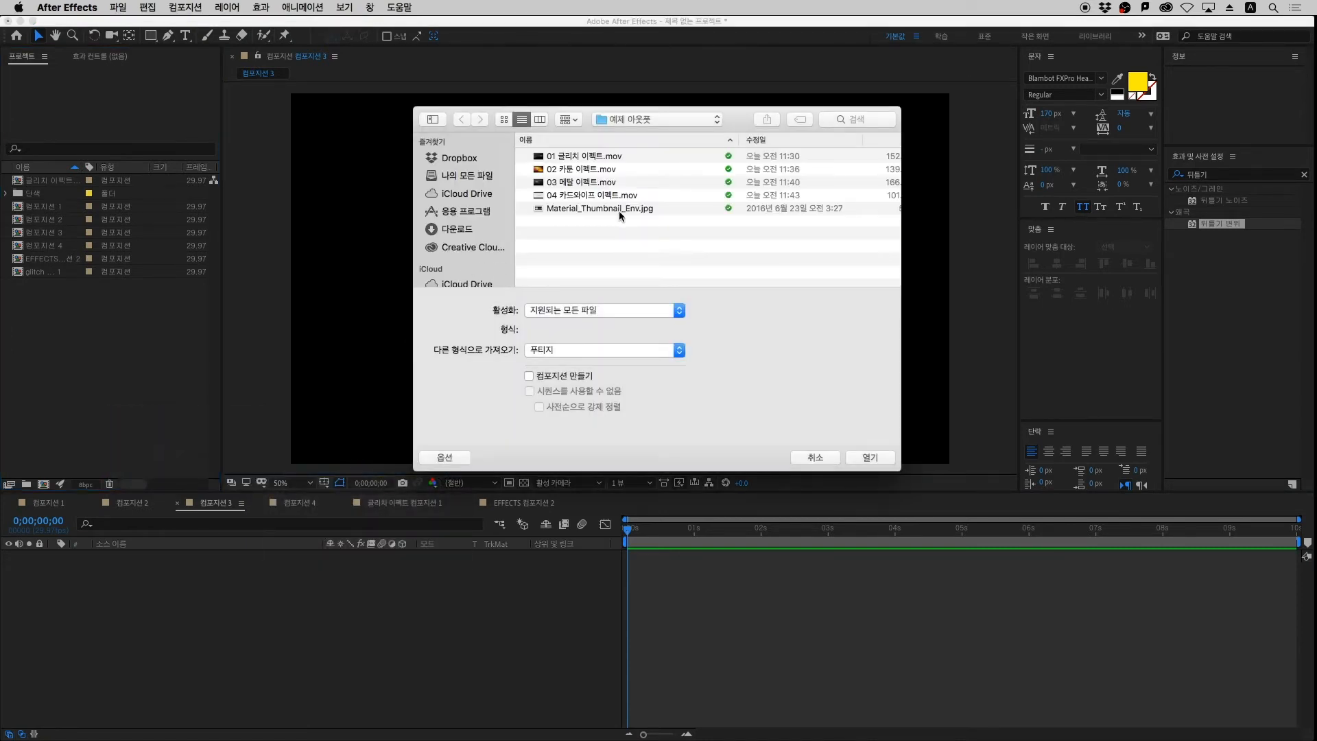
click(610, 208)
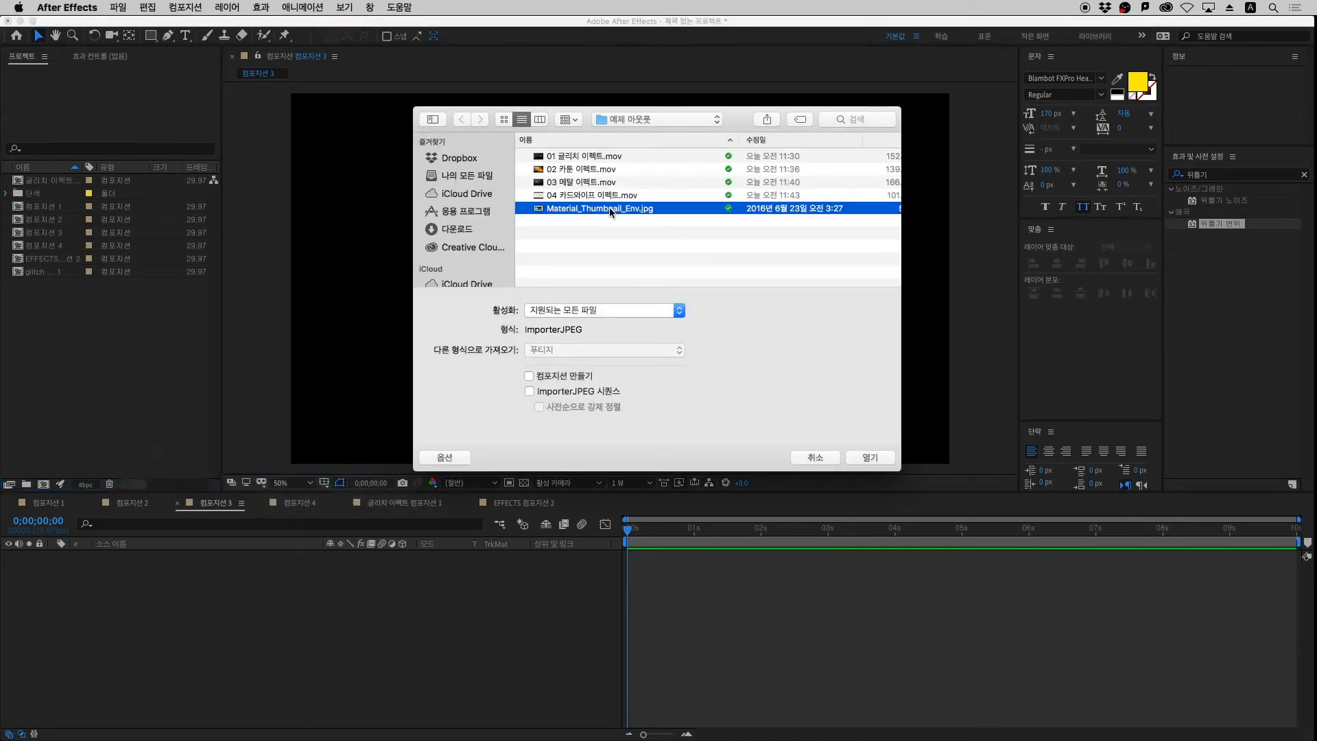
double_click(665, 209)
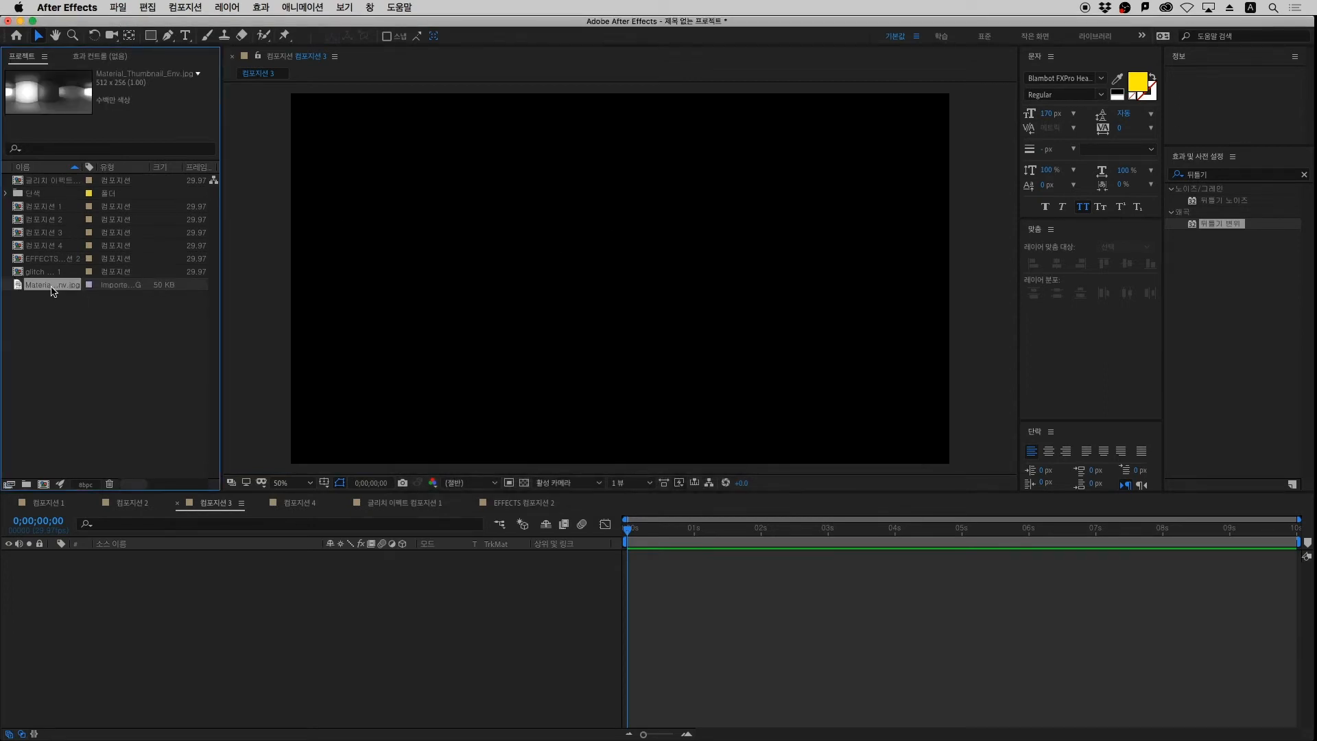
Try the imported environment image as a layer in 컴포지션 3 and delete that layer
key(super+slash)
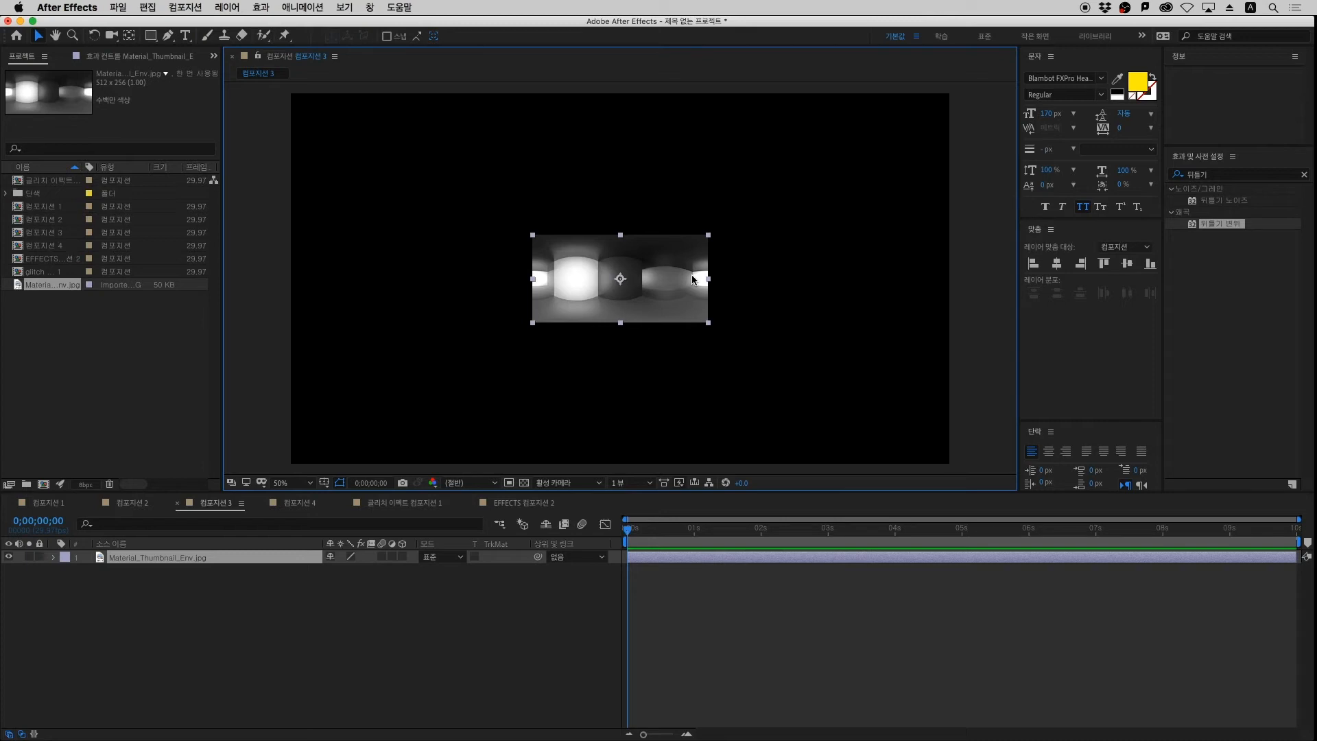
key(Delete)
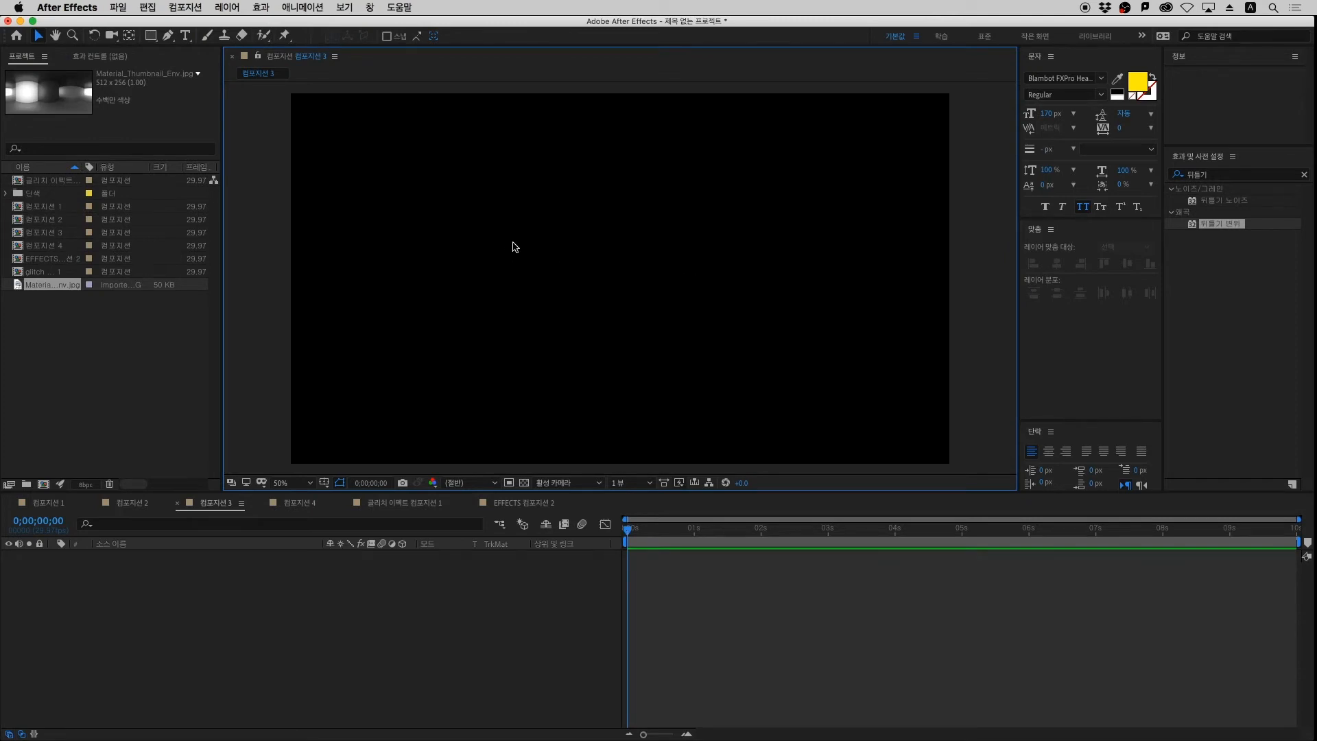
Choose Nunito Sans ExtraBold as the text font
click(1084, 77)
text(nuni)
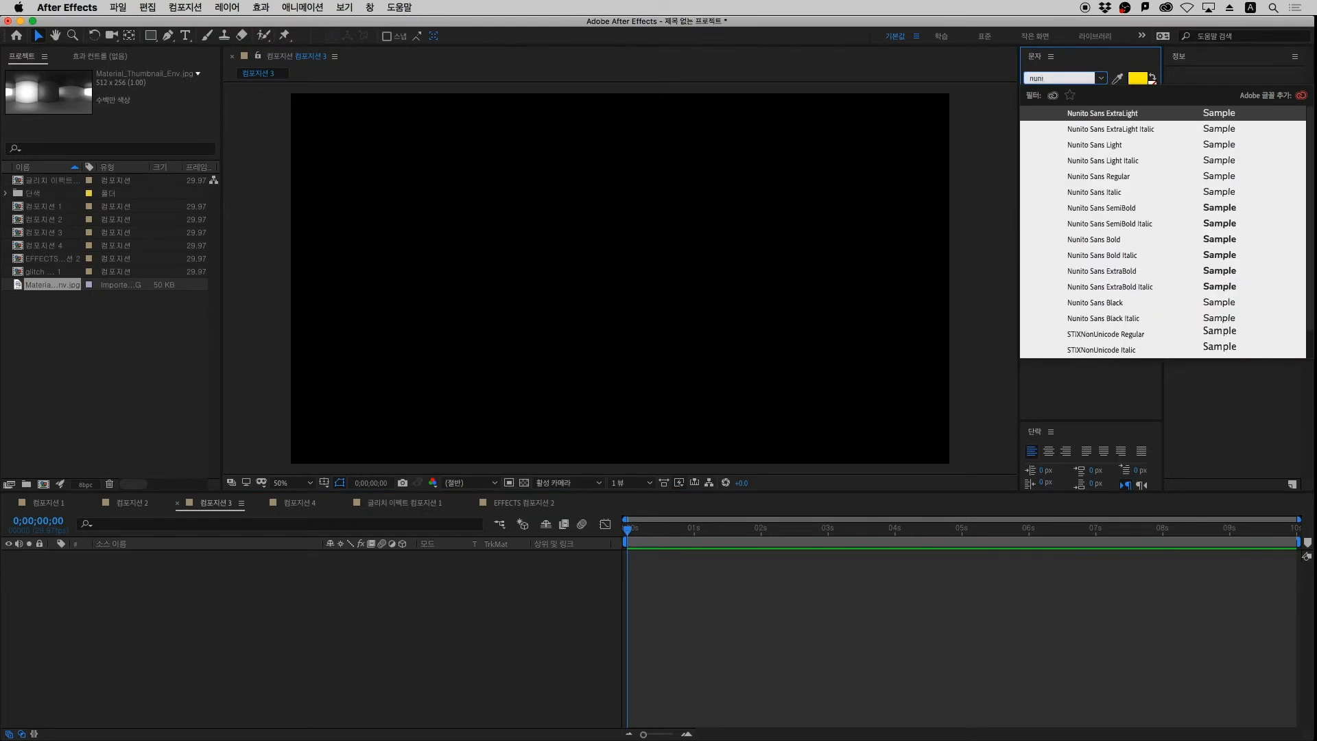
text(to)
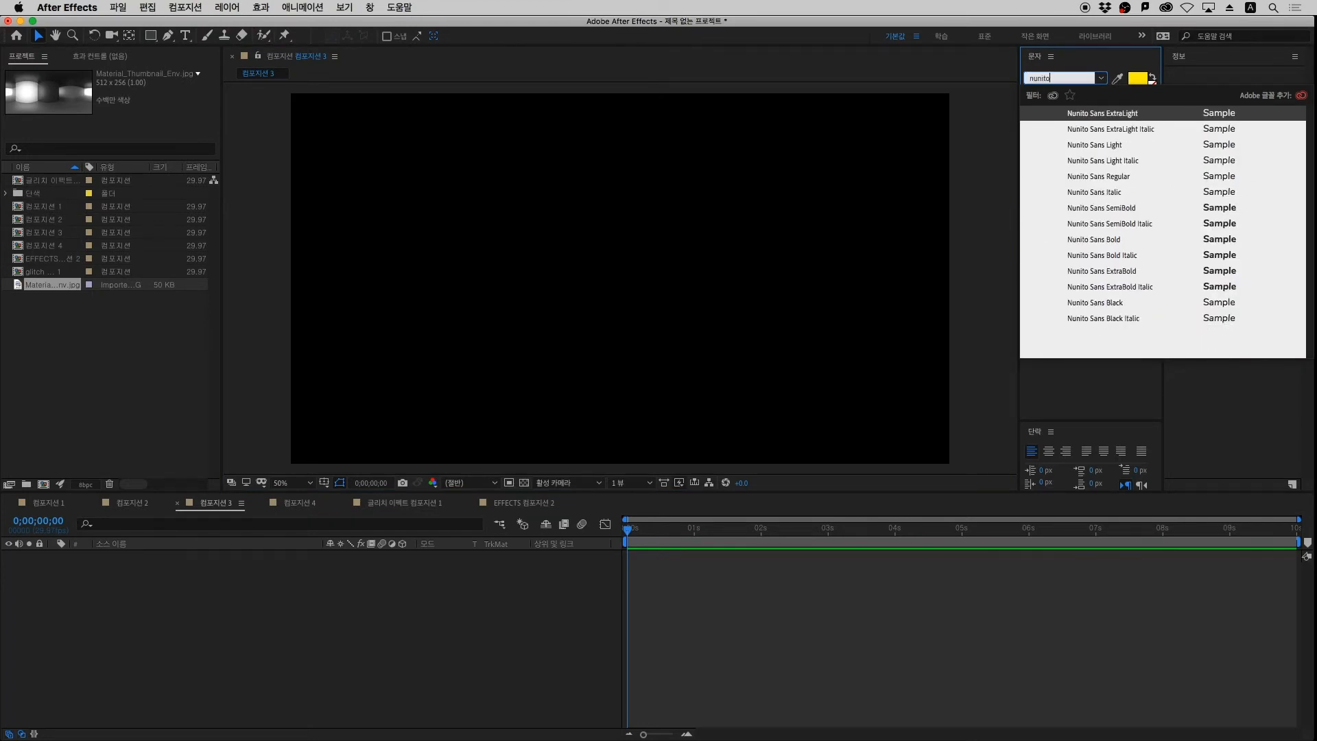
click(1143, 272)
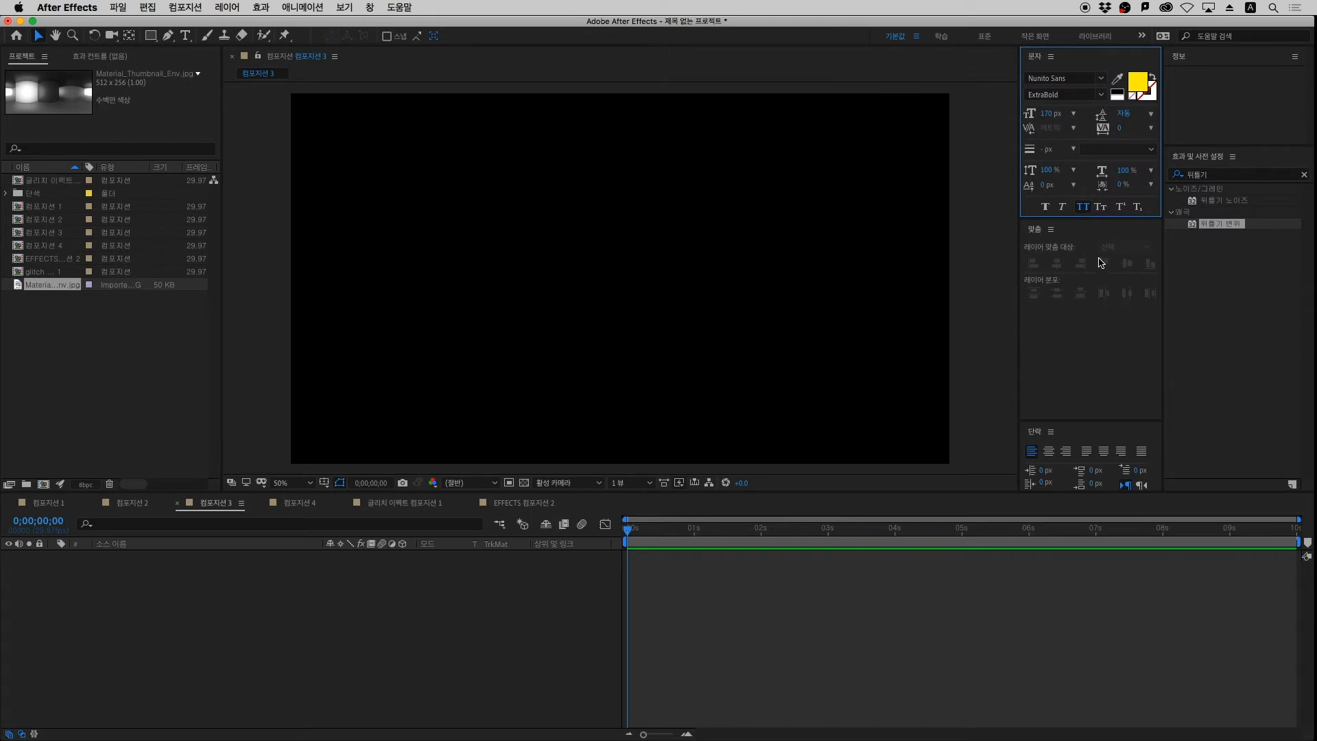
Create a text layer reading METAL near the middle of the frame, correcting its second letter to E
key(super+t)
click(526, 268)
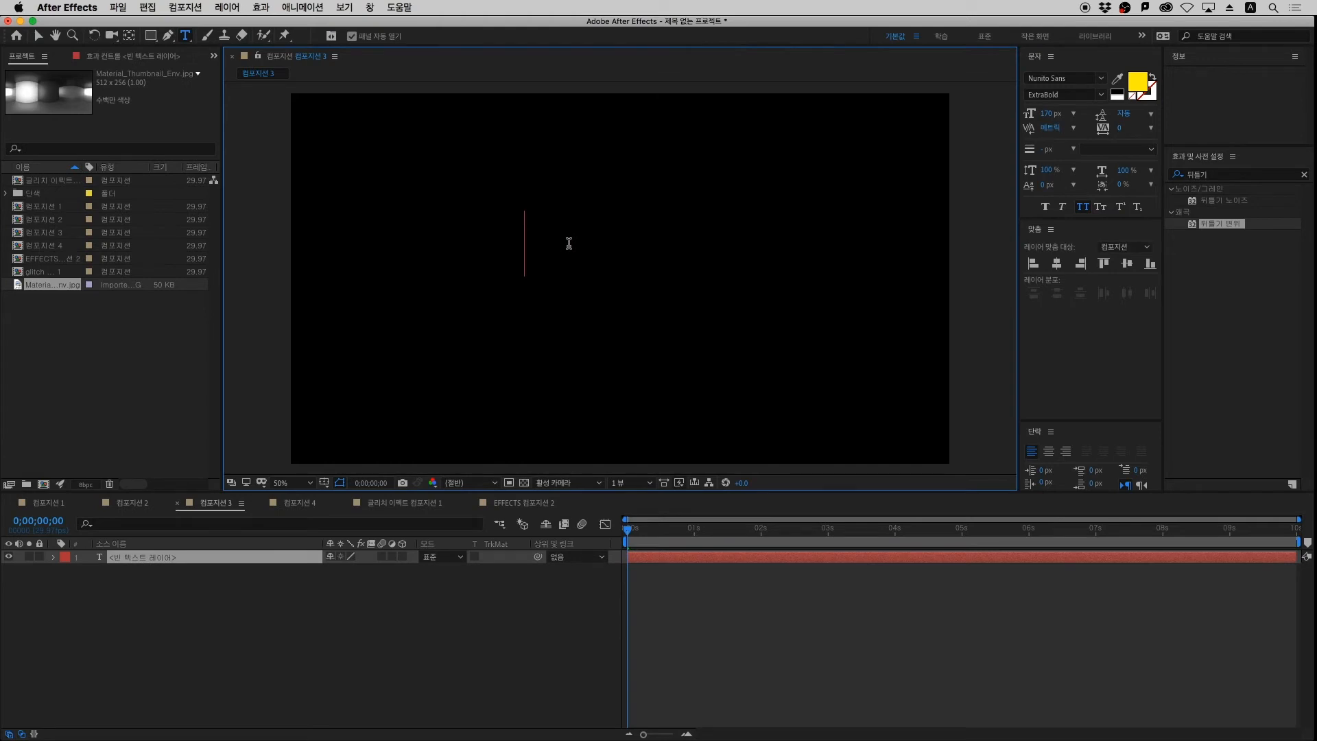
text(ma)
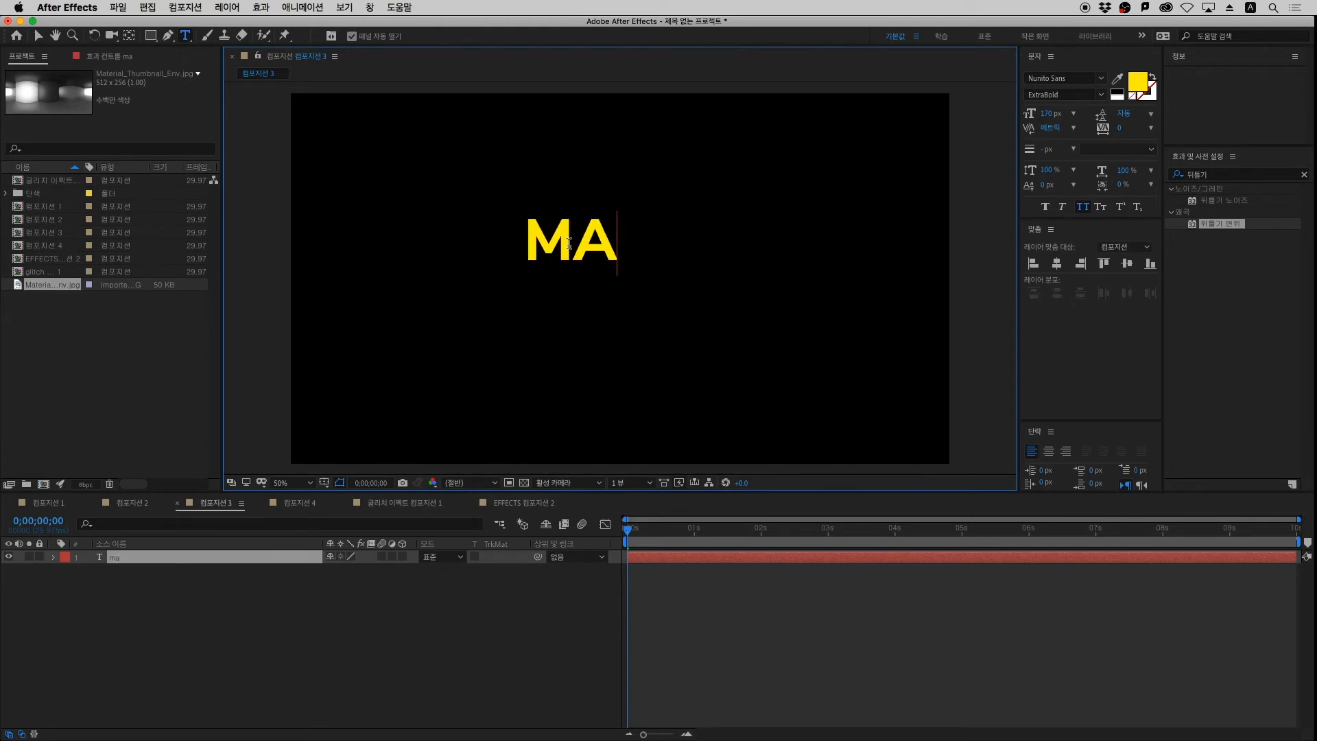
text(tal)
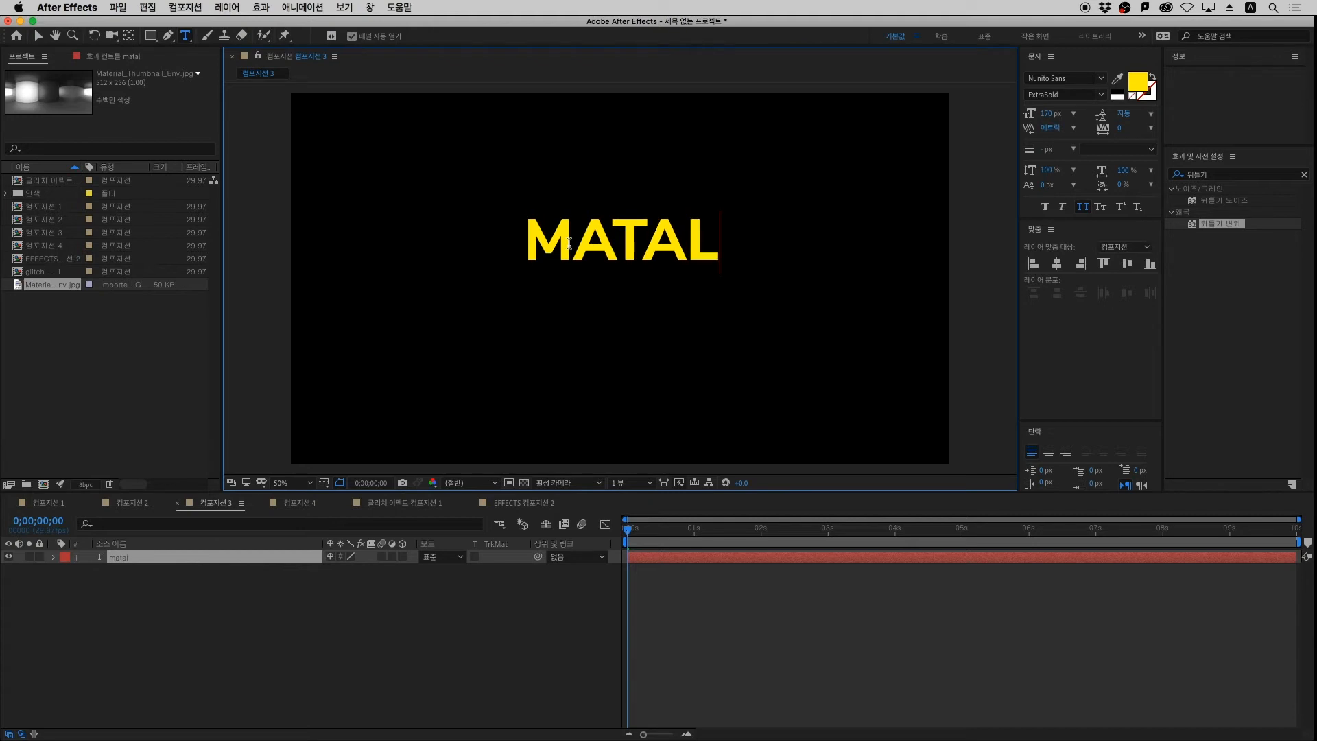
key(Left)
key(Left)
key(Left)
key(Left)
key(Delete)
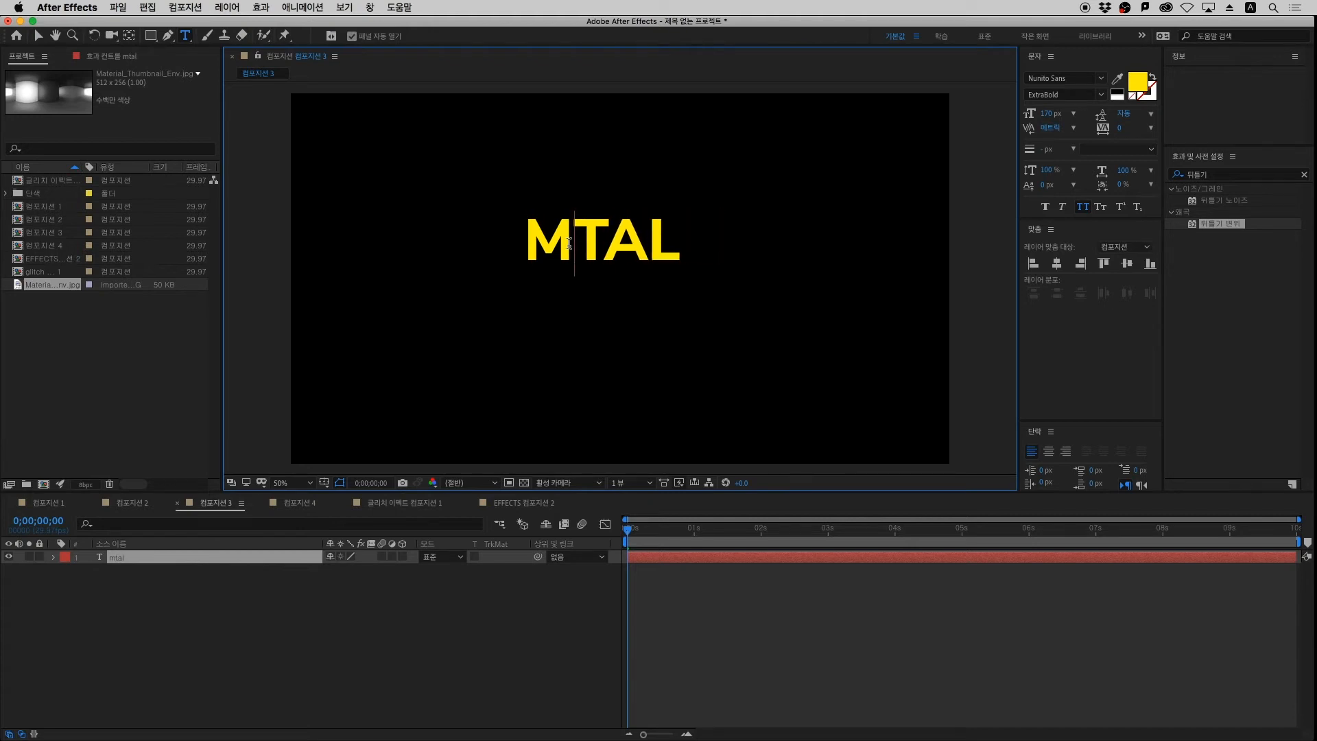
text(e)
key(Right)
key(Right)
key(Right)
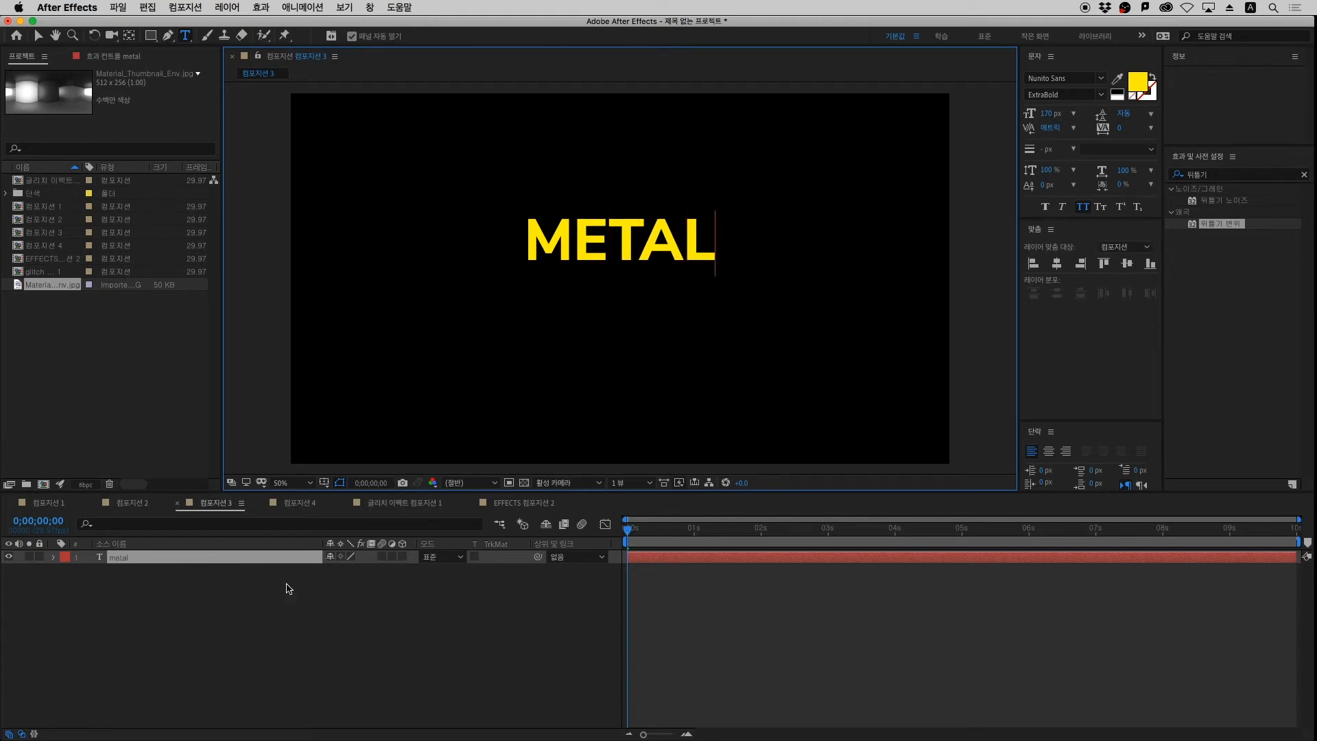
Set the METAL text's fill colour to white, FFFFFF
click(283, 557)
click(1139, 83)
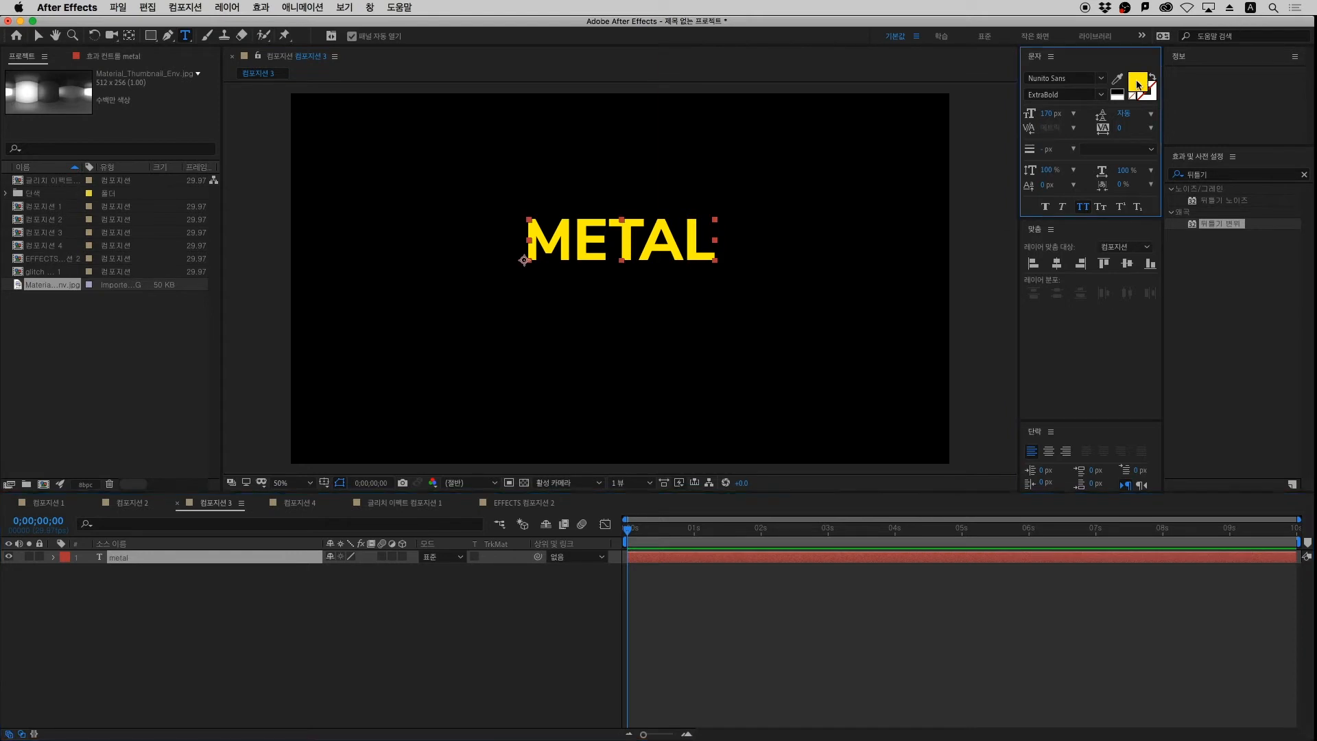
text(ffffff)
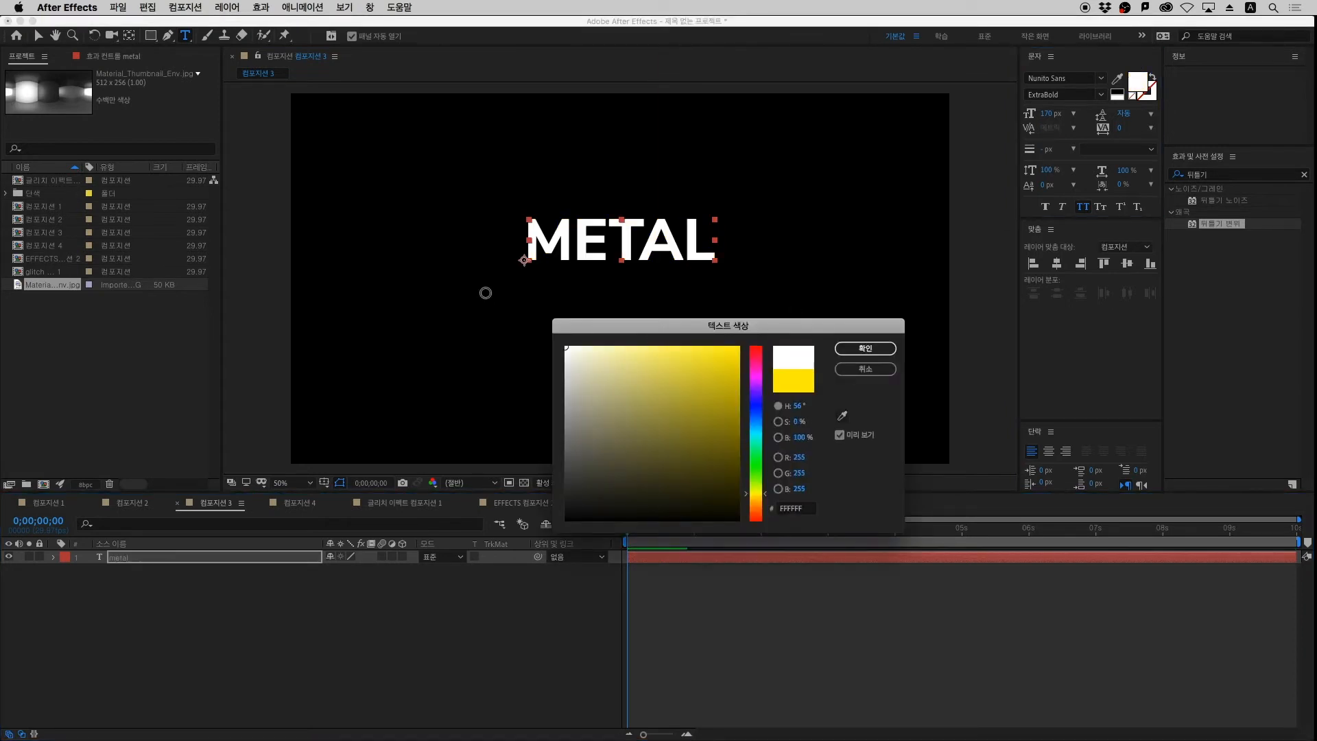
key(Return)
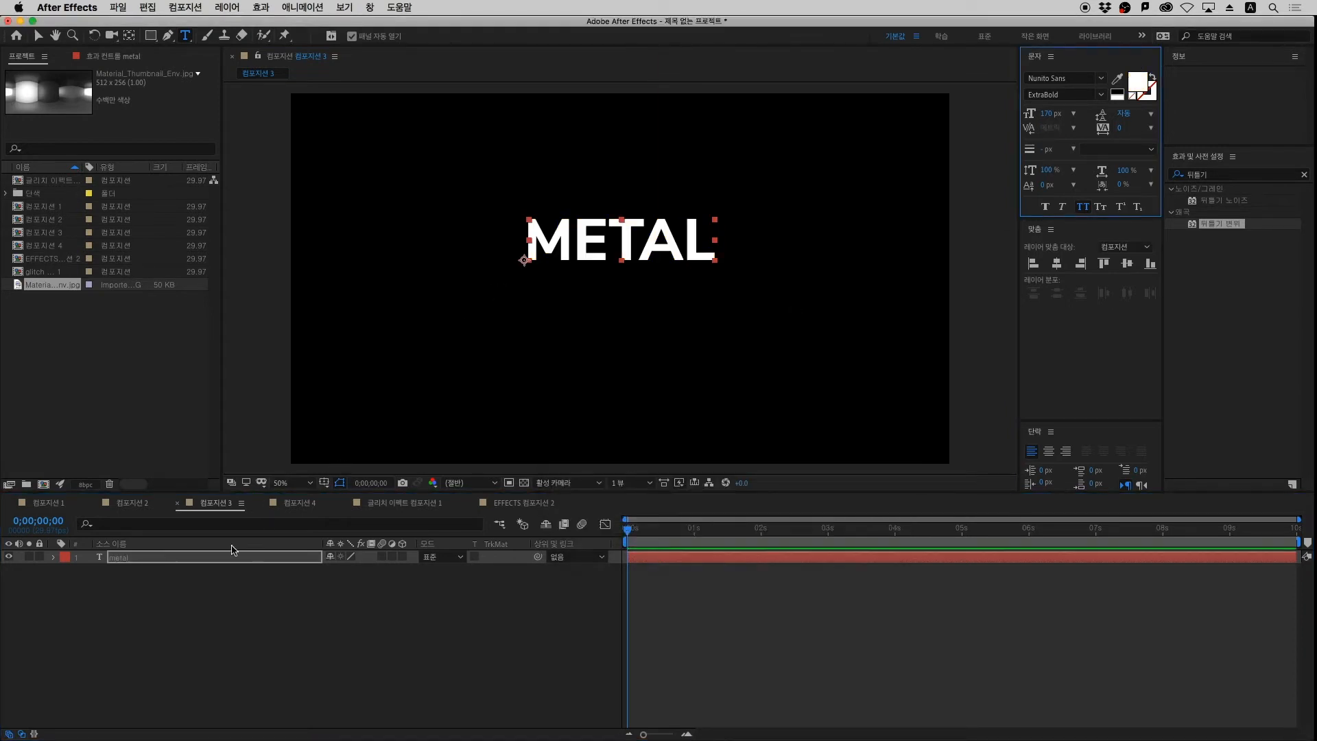
Extend the text to METAL EFFECTS and move it so the whole line fits inside the frame
click(718, 242)
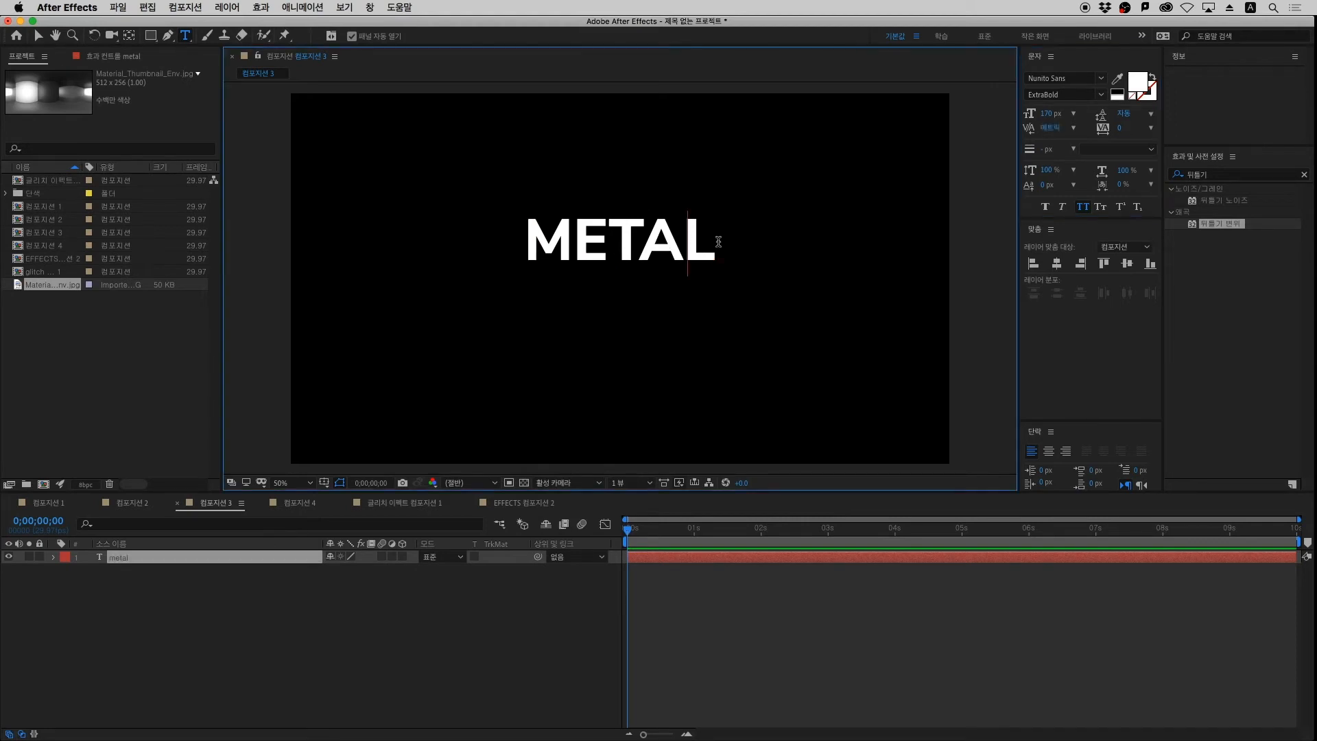
text(TE)
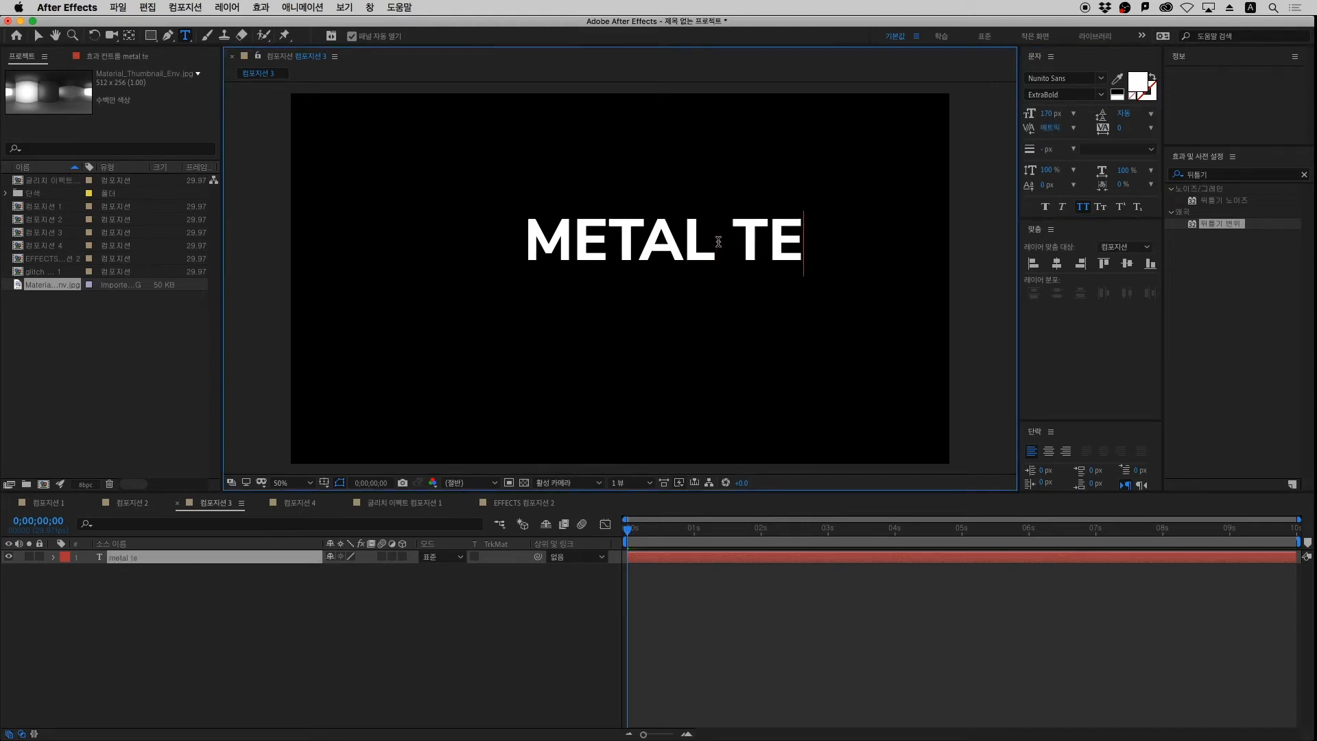
key(BackSpace)
key(BackSpace)
text(E)
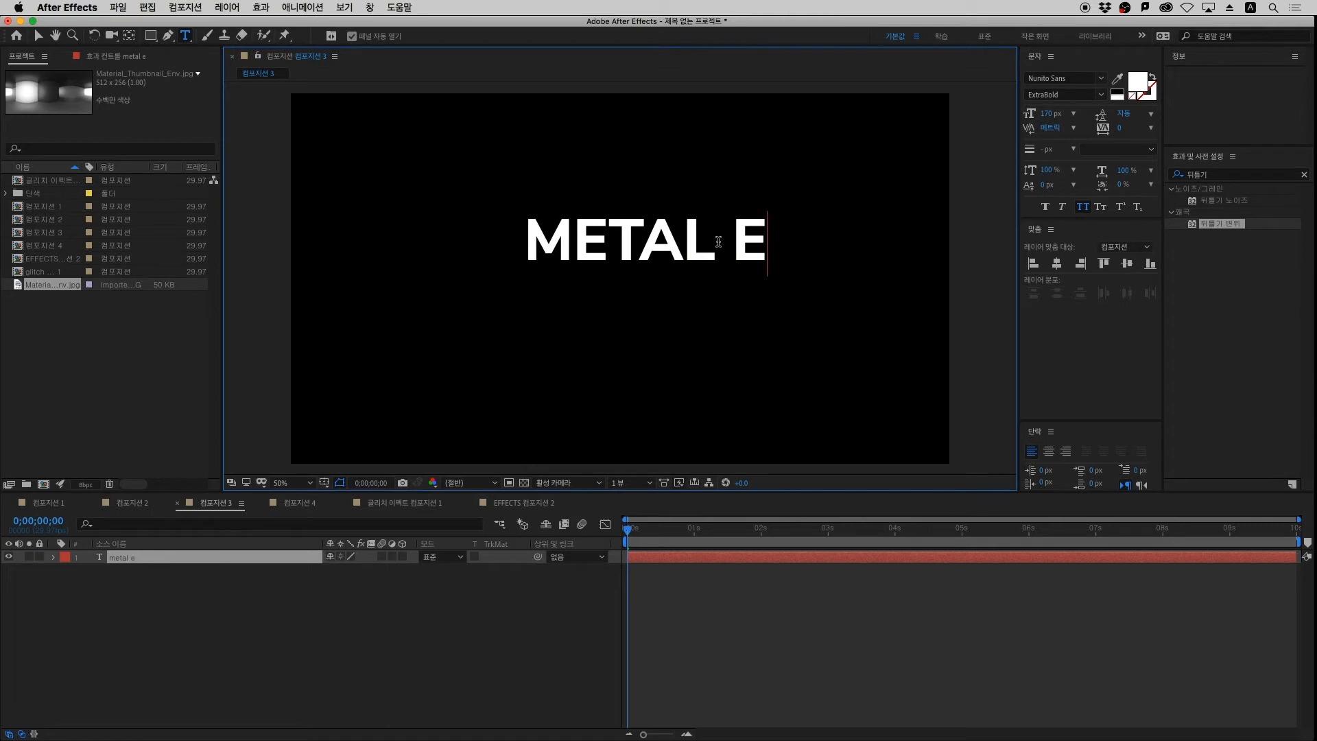
text(FFECTS)
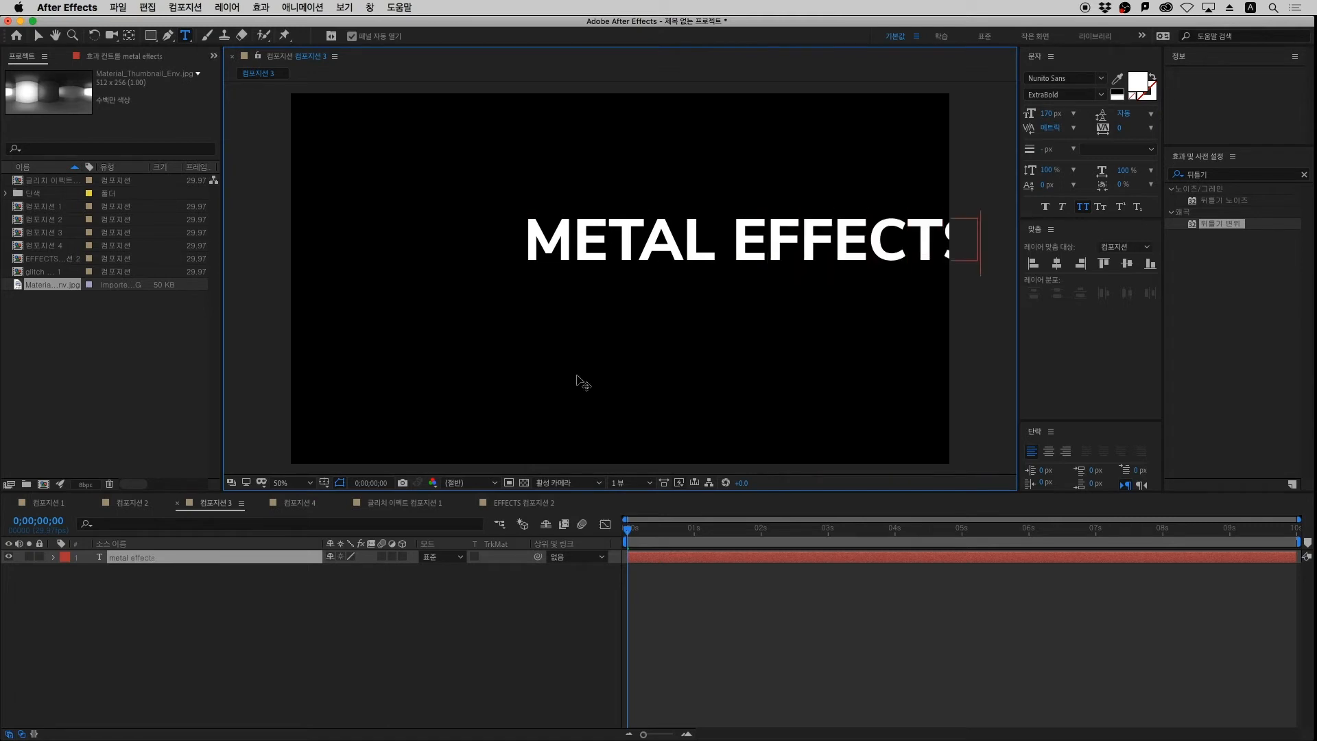
click(206, 558)
key(v)
drag(827, 240, 707, 261)
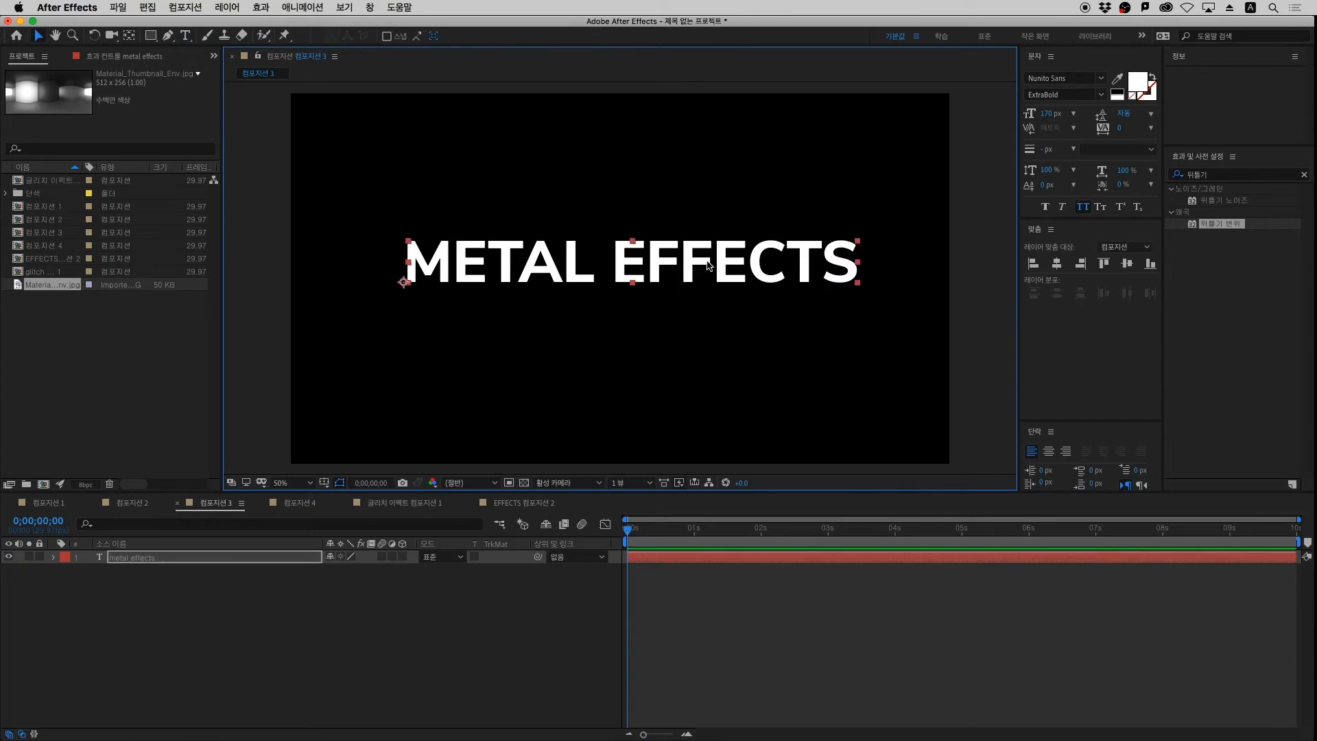
Delete the word EFFECTS so that the text layer reads only METAL
double_click(716, 261)
click(632, 237)
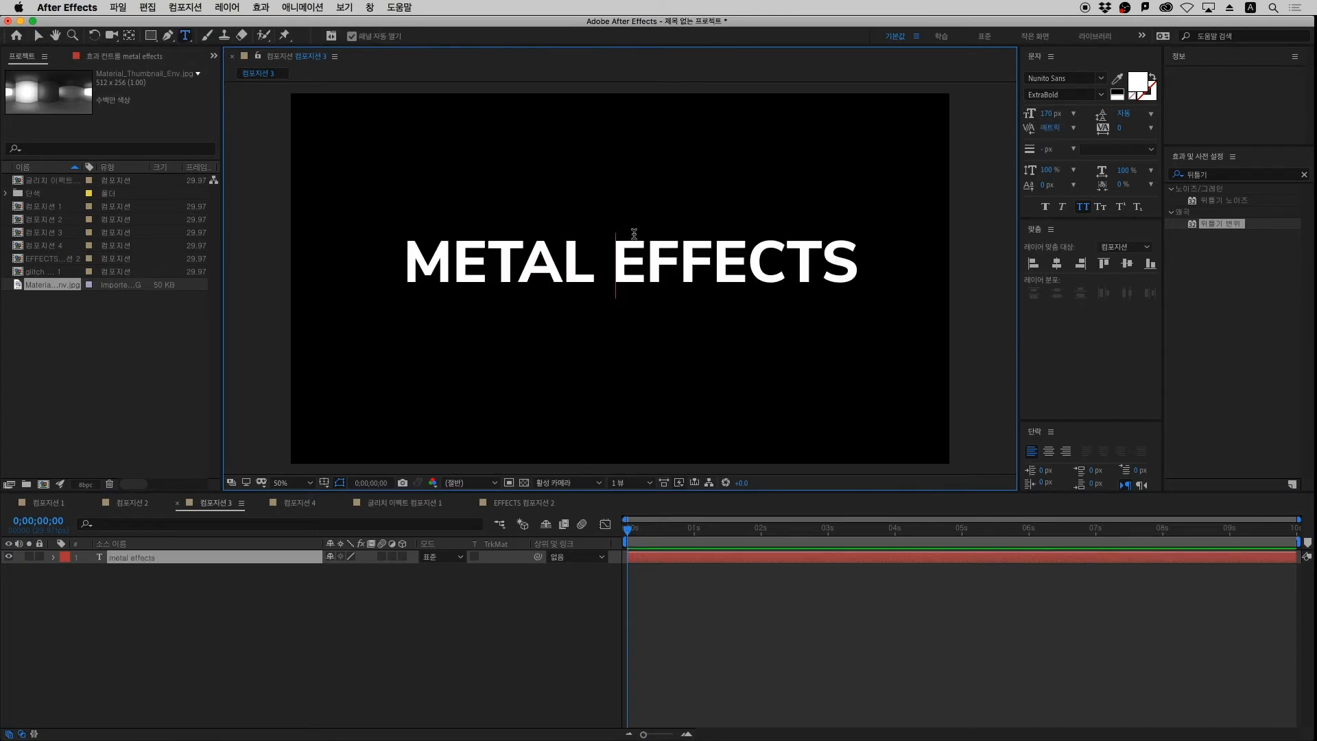
key(Left)
key(Right)
double_click(860, 279)
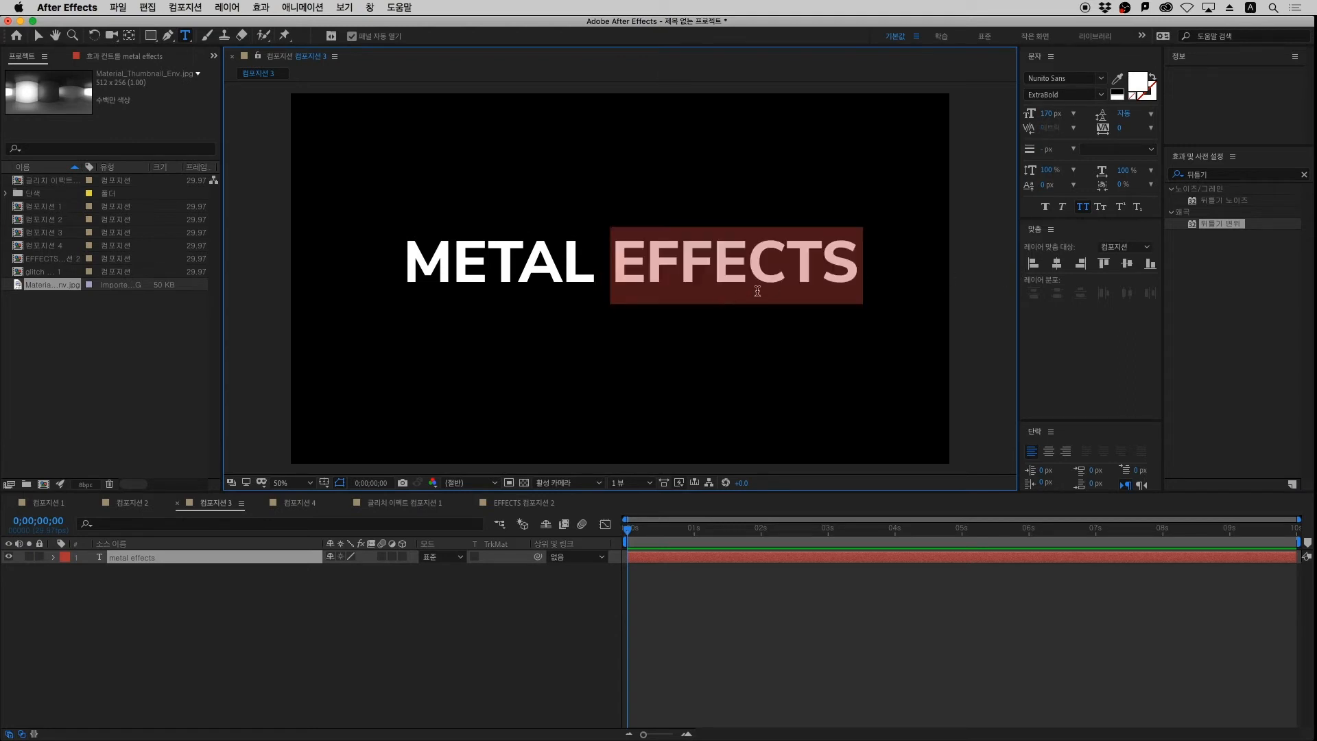
key(BackSpace)
key(BackSpace)
click(199, 560)
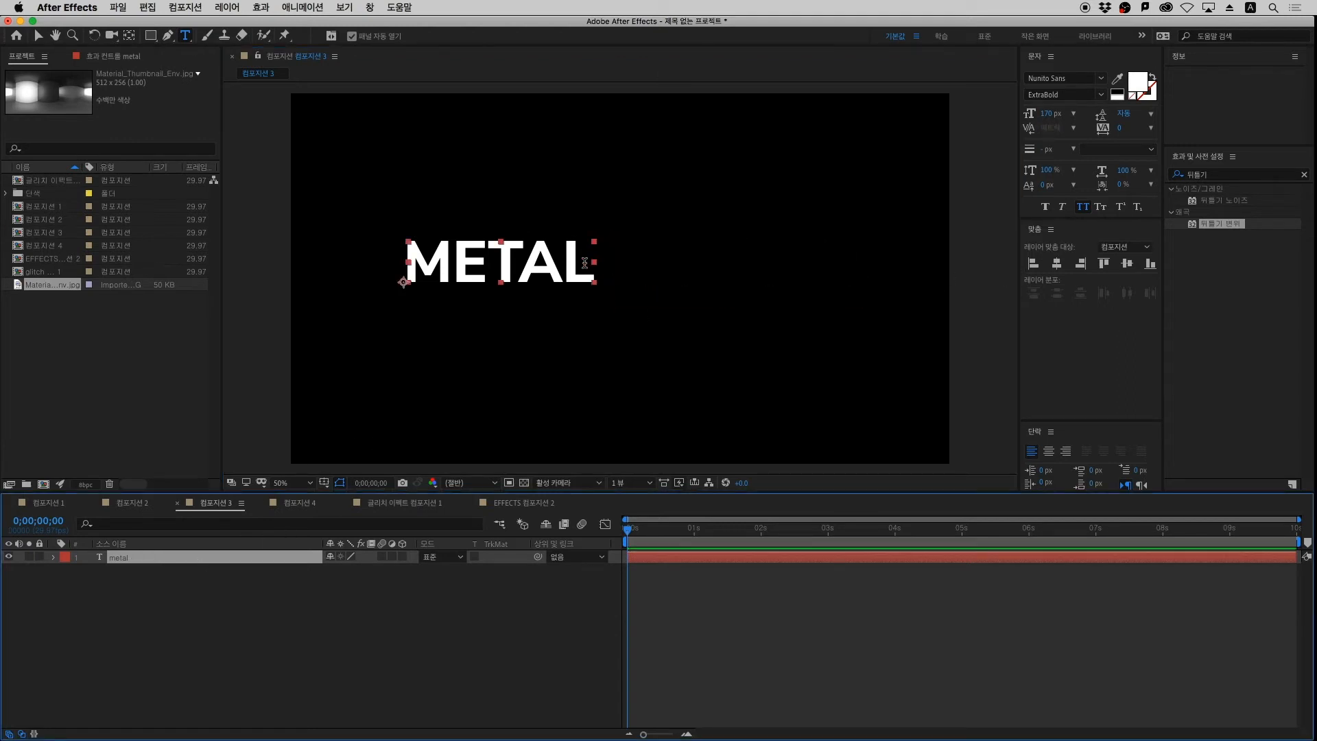
Enlarge the METAL text to 339 px and centre it horizontally and vertically in the composition
key(v)
drag(585, 261, 665, 255)
key(apostrophe)
key(apostrophe)
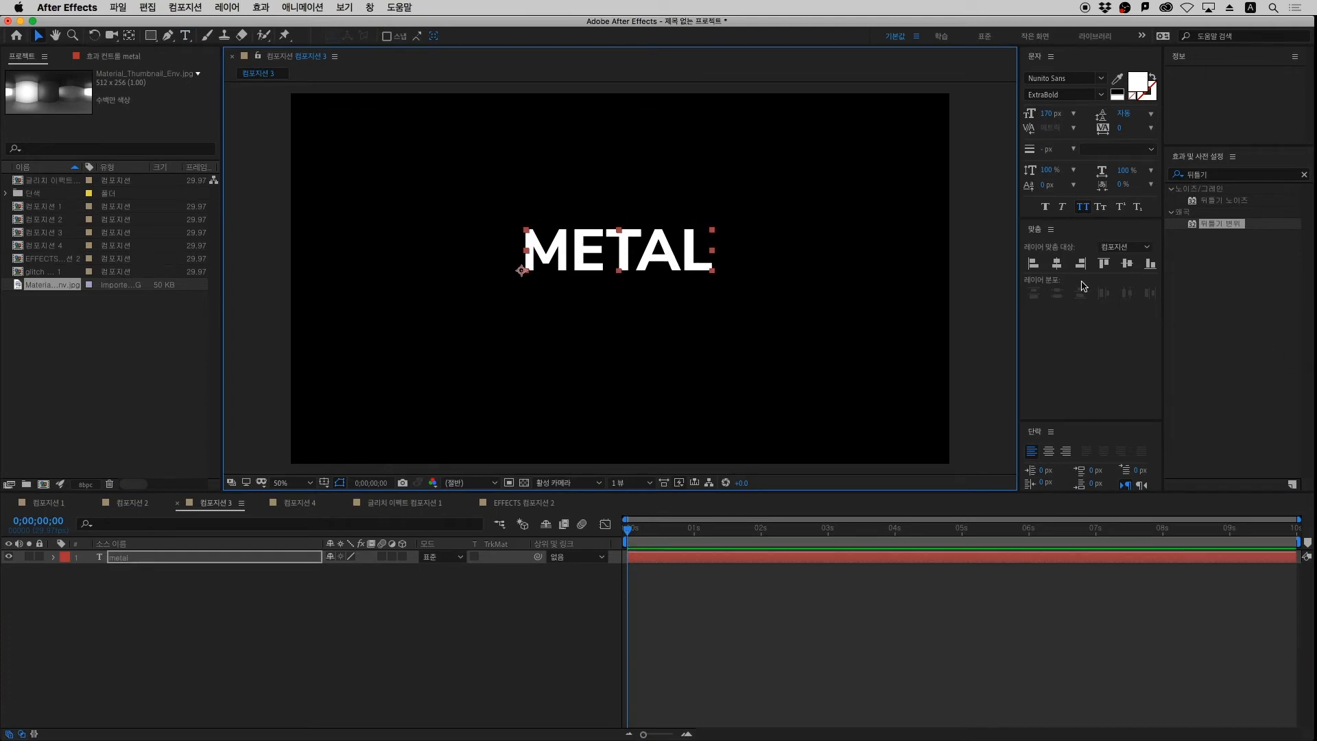
click(1110, 266)
click(1127, 263)
drag(1046, 114, 1166, 114)
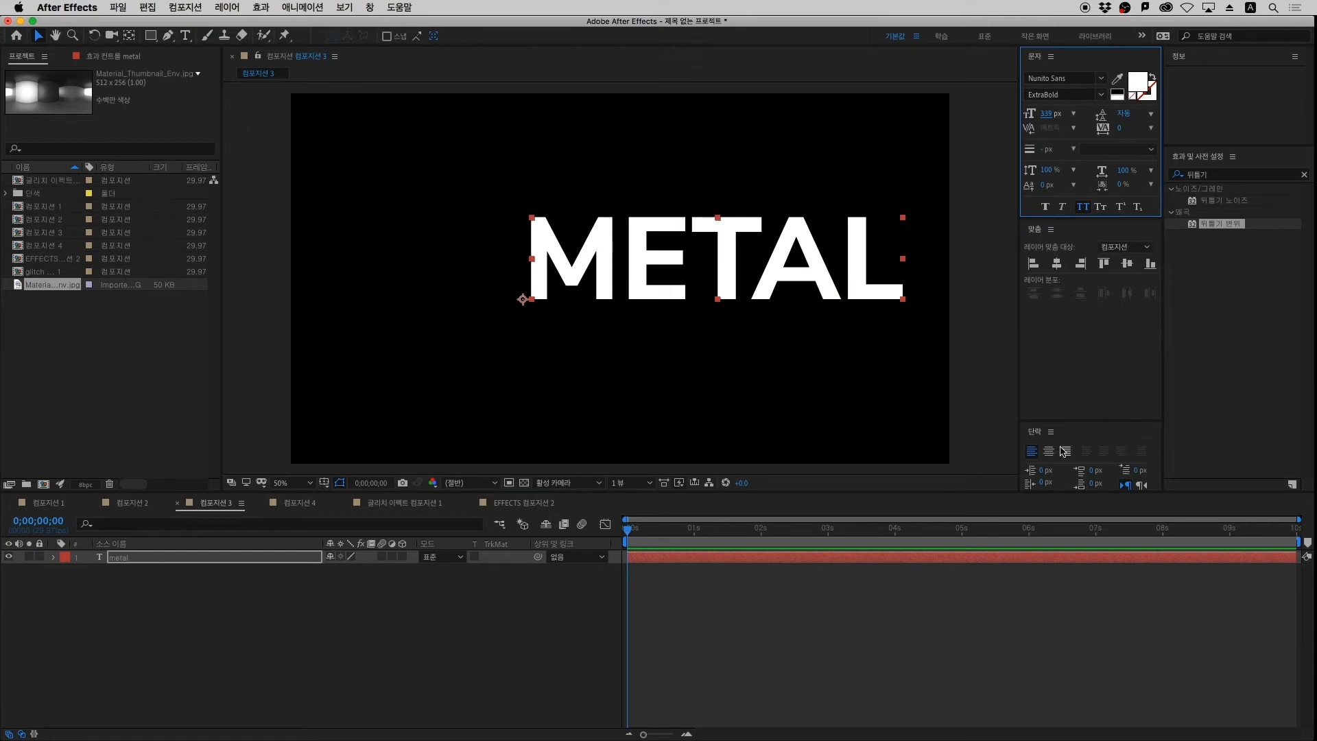
click(1056, 263)
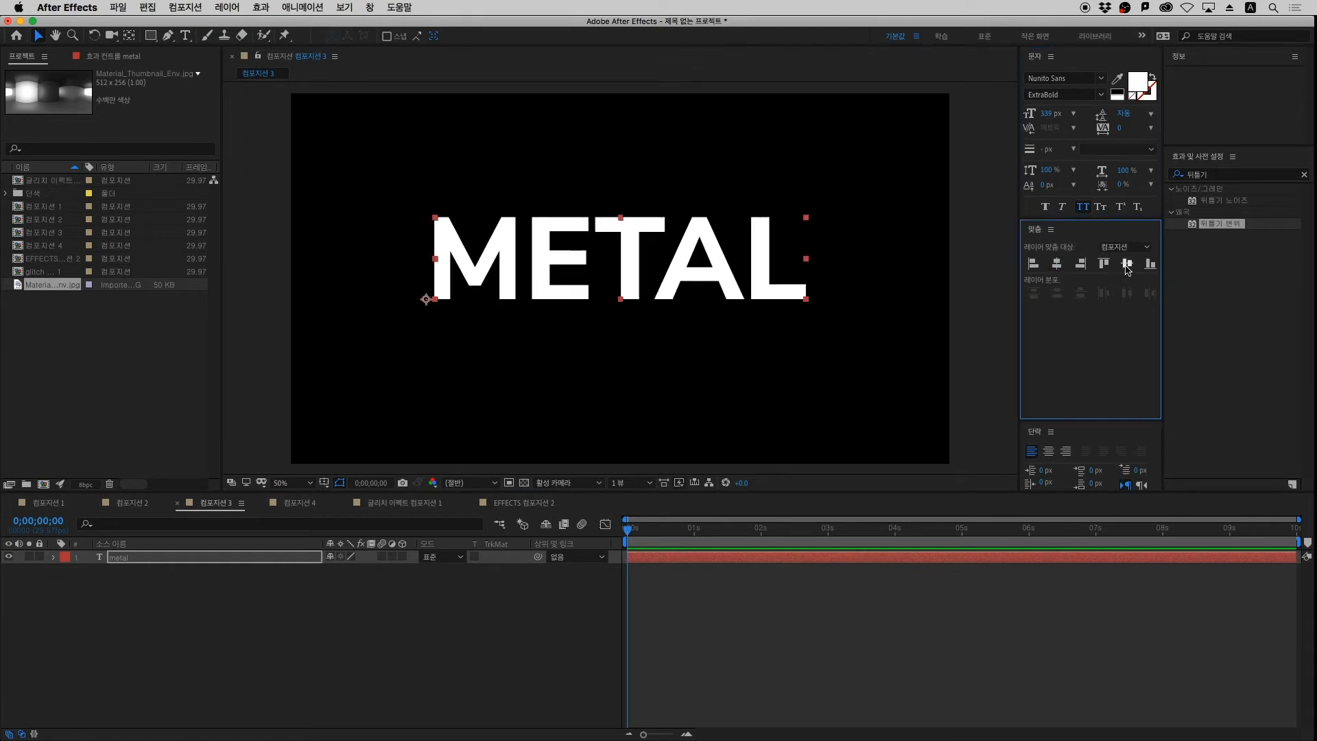
click(1127, 263)
Raise the METAL text slightly above centre and duplicate it, placing the copy directly beneath as a second line
drag(695, 295, 689, 336)
key(super+d)
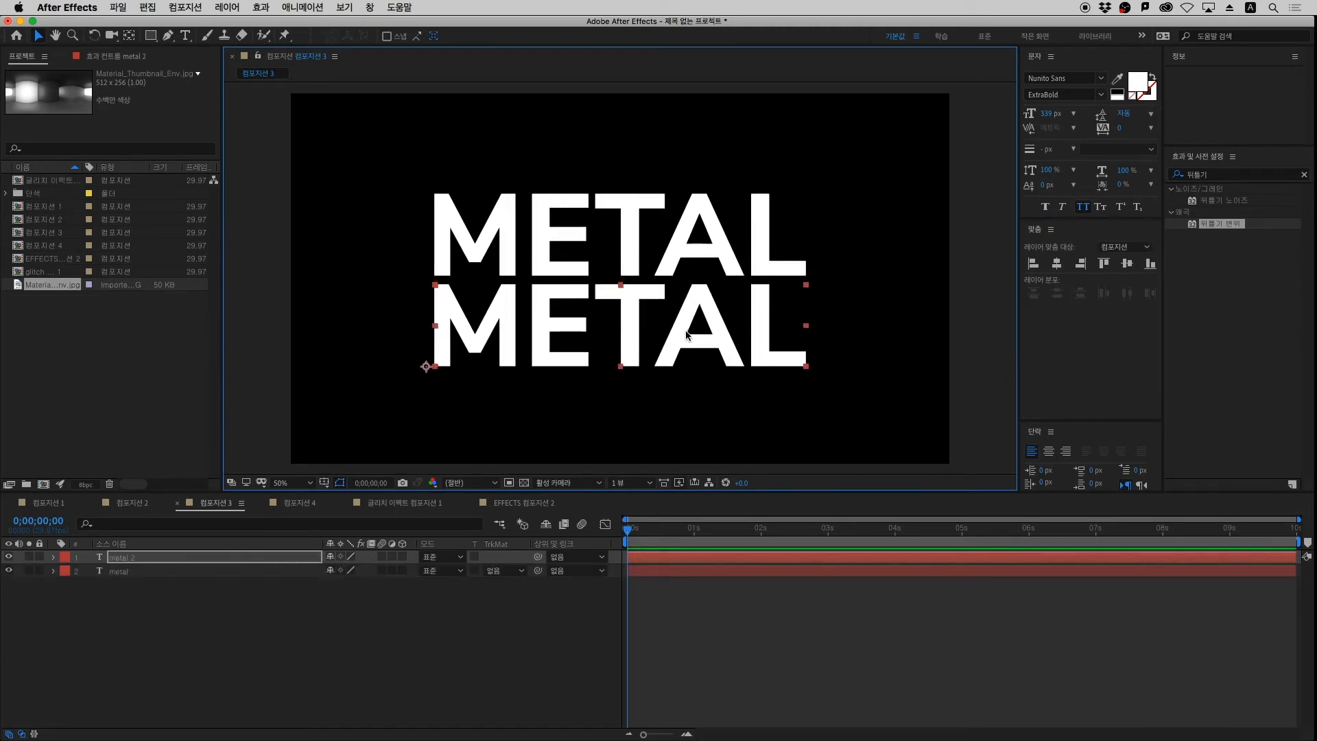
Change the second text line to EFFECTS and move it so it sits centred just beneath METAL
double_click(668, 341)
text(effects)
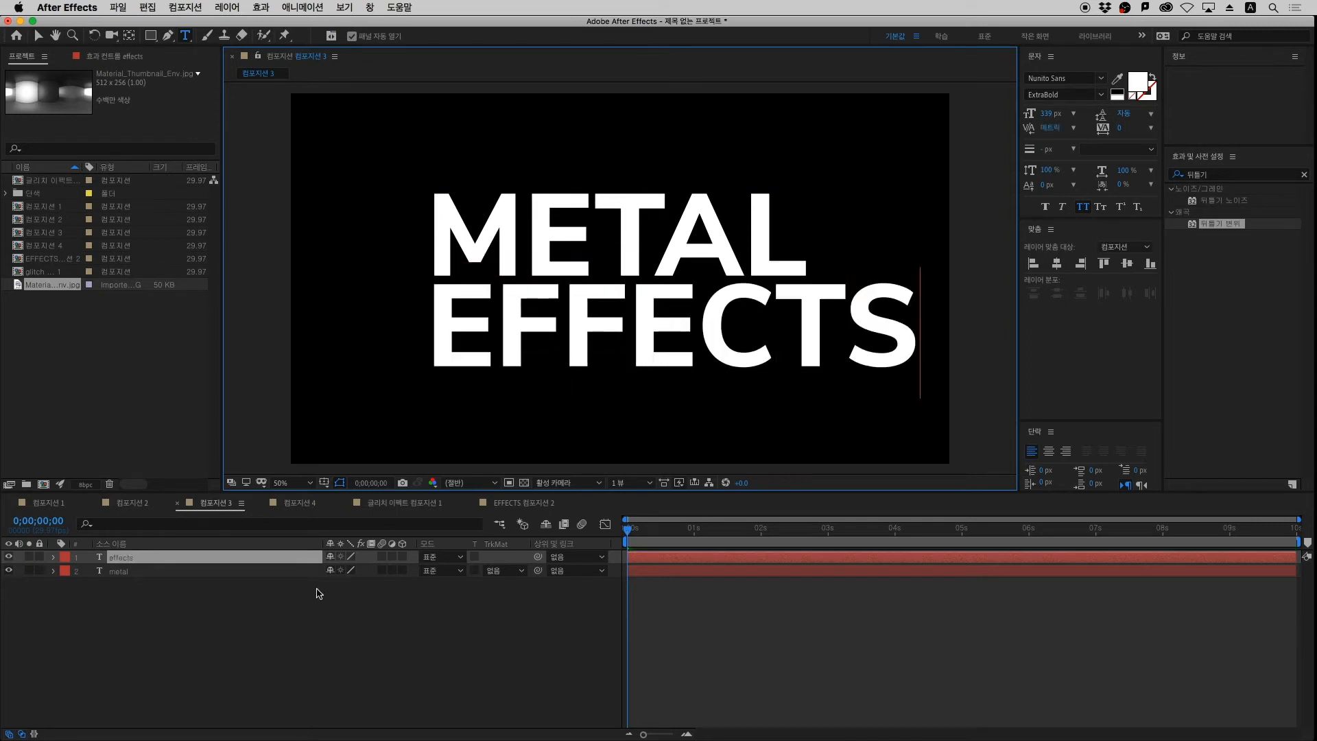
click(208, 557)
key(v)
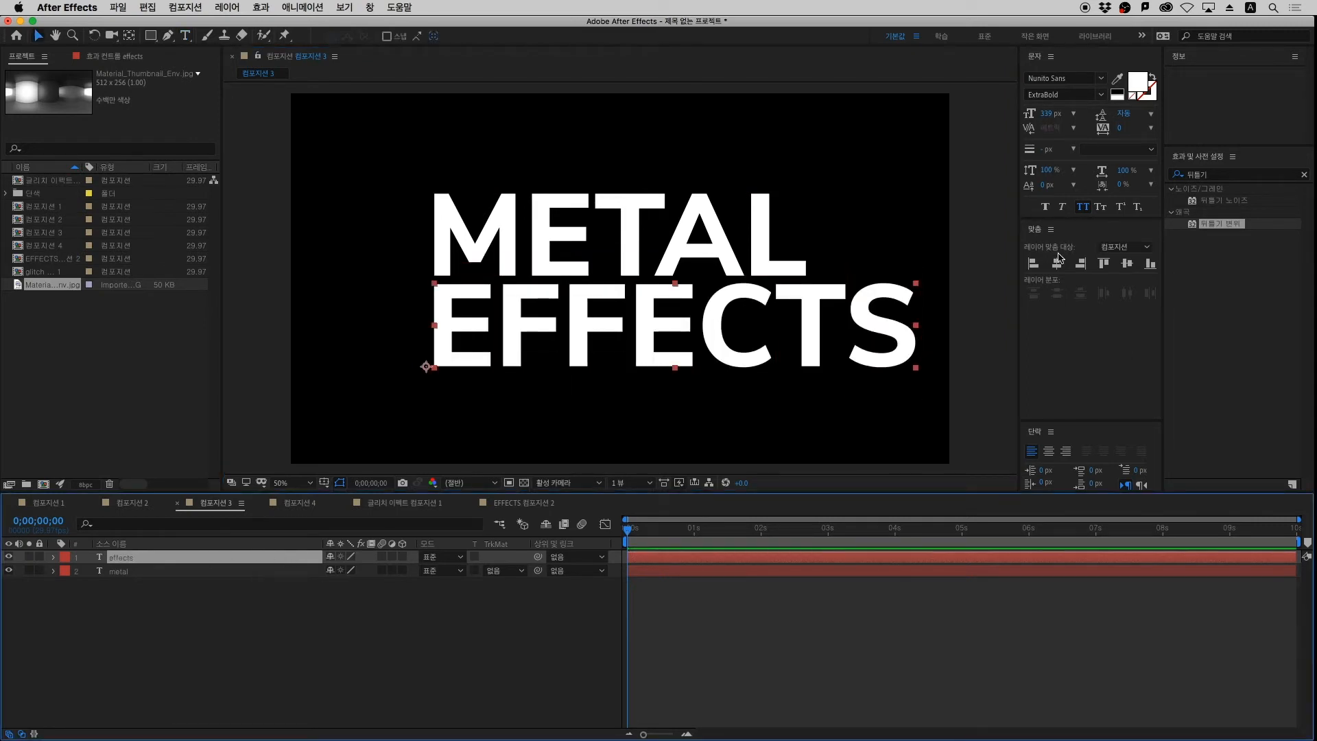
drag(788, 343, 724, 339)
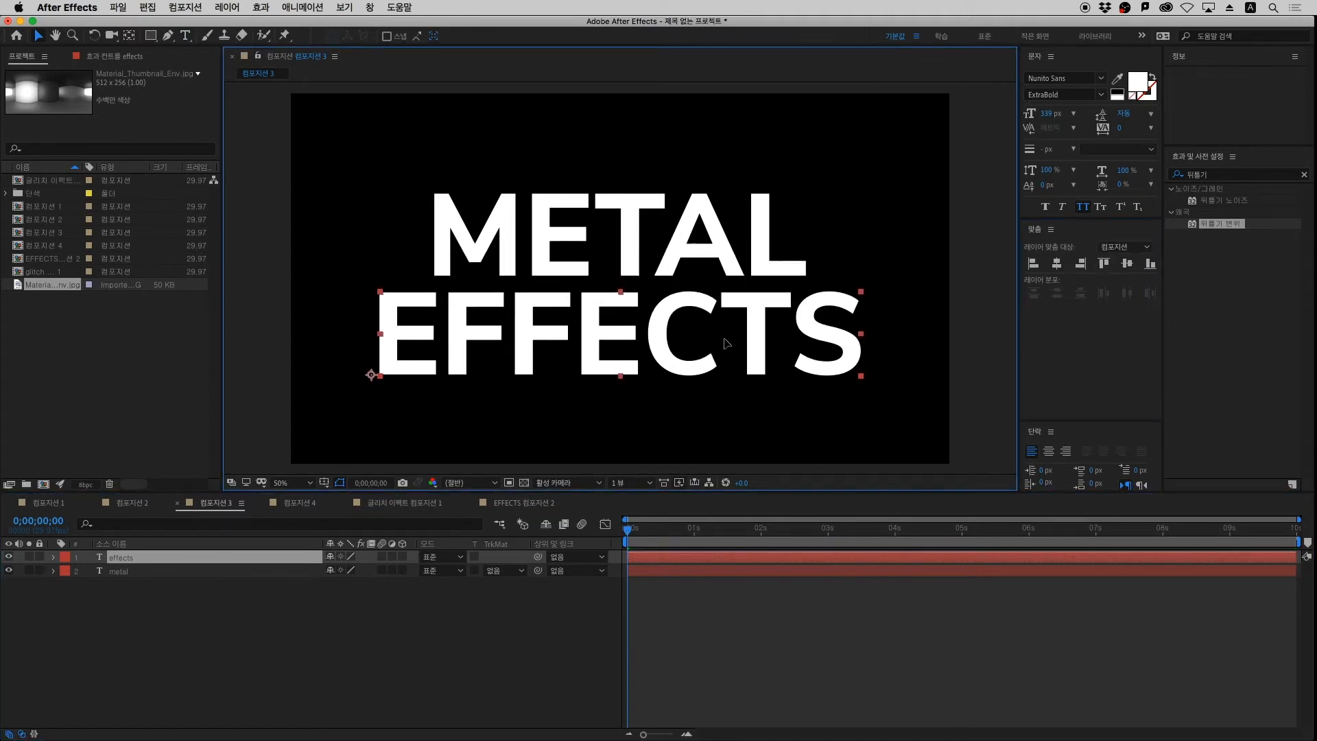
Check the centring of both text lines against the title and action safe guides, and hide the guides again
shift+click(174, 575)
key(')
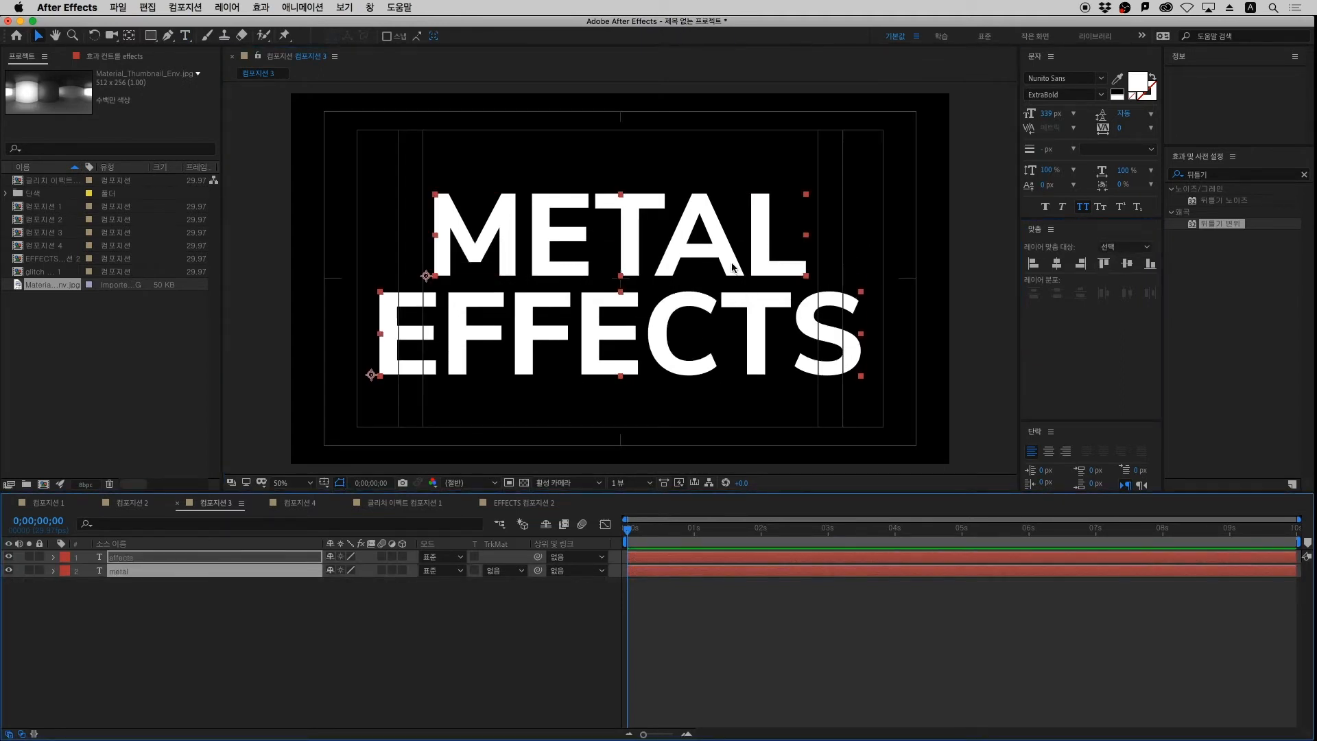
key(')
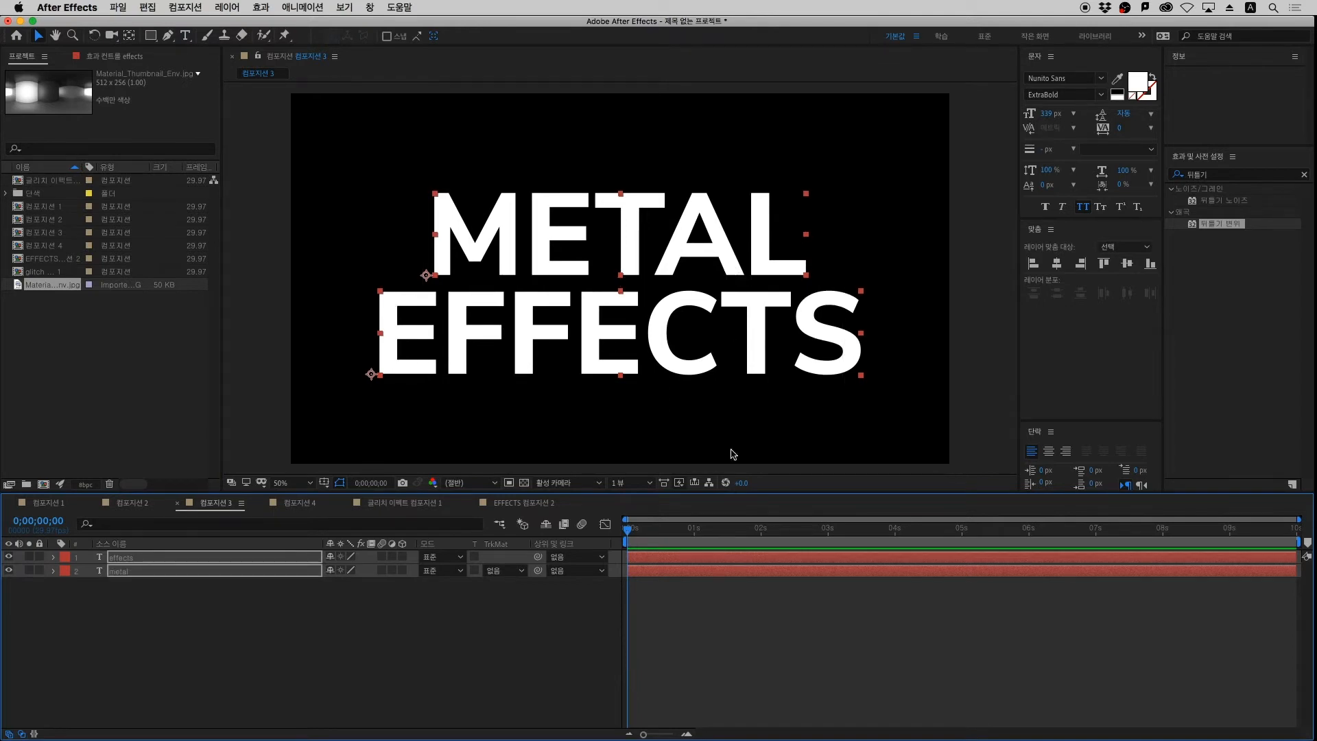
click(718, 603)
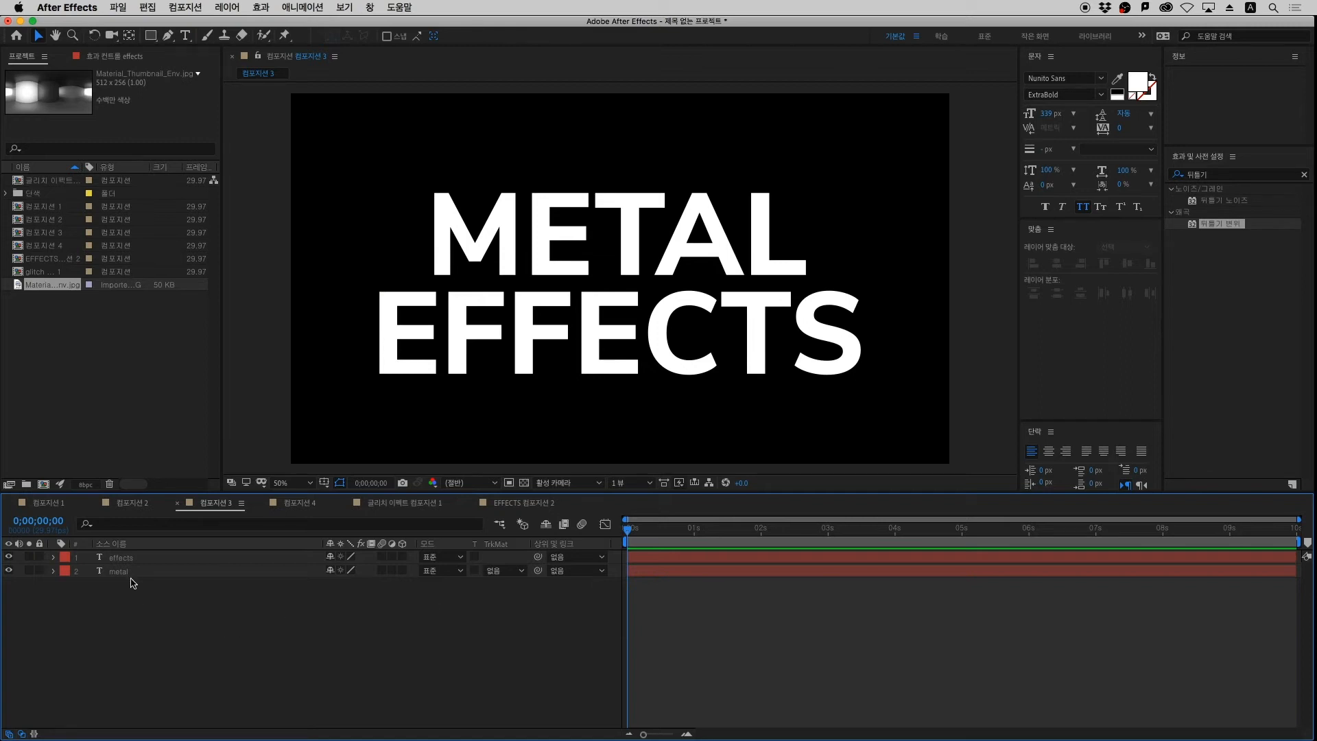
Pre-compose the METAL and EFFECTS text layers together into a composition named 텍스트 레이어
key(ctrl+a)
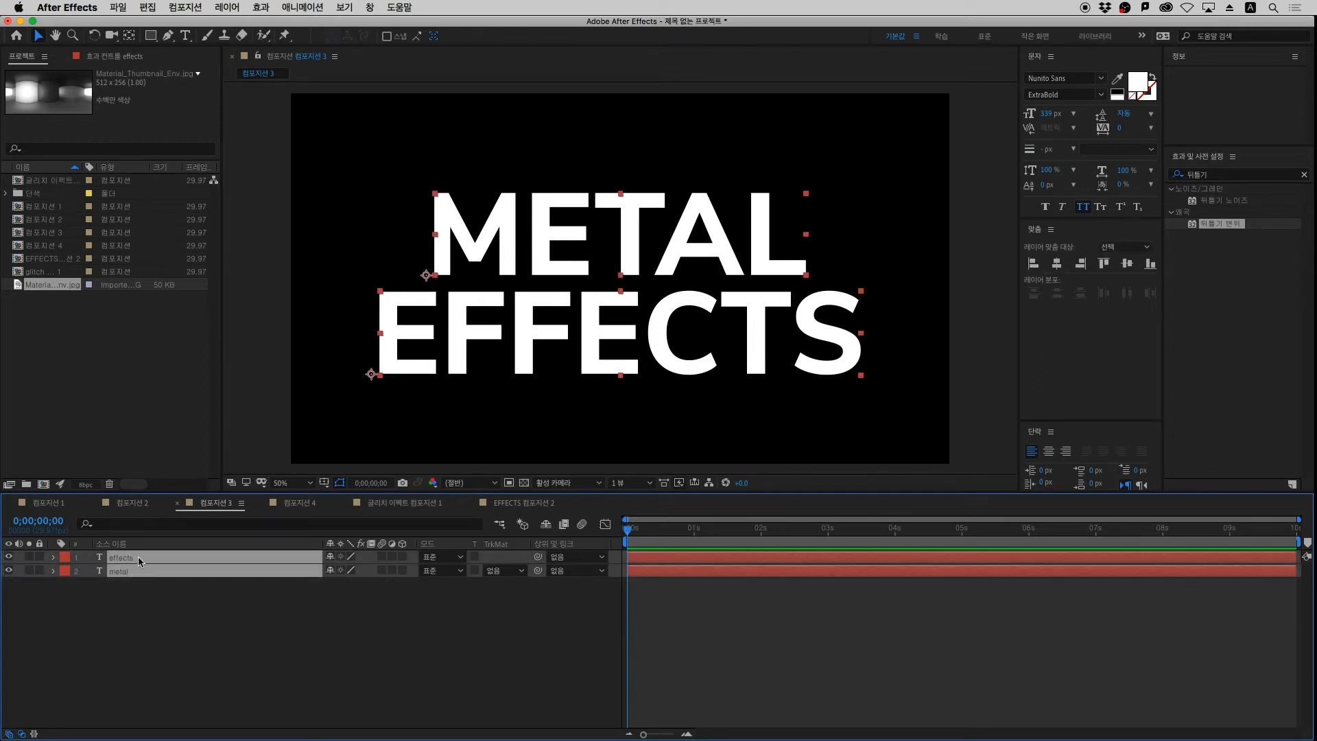
right_click(138, 557)
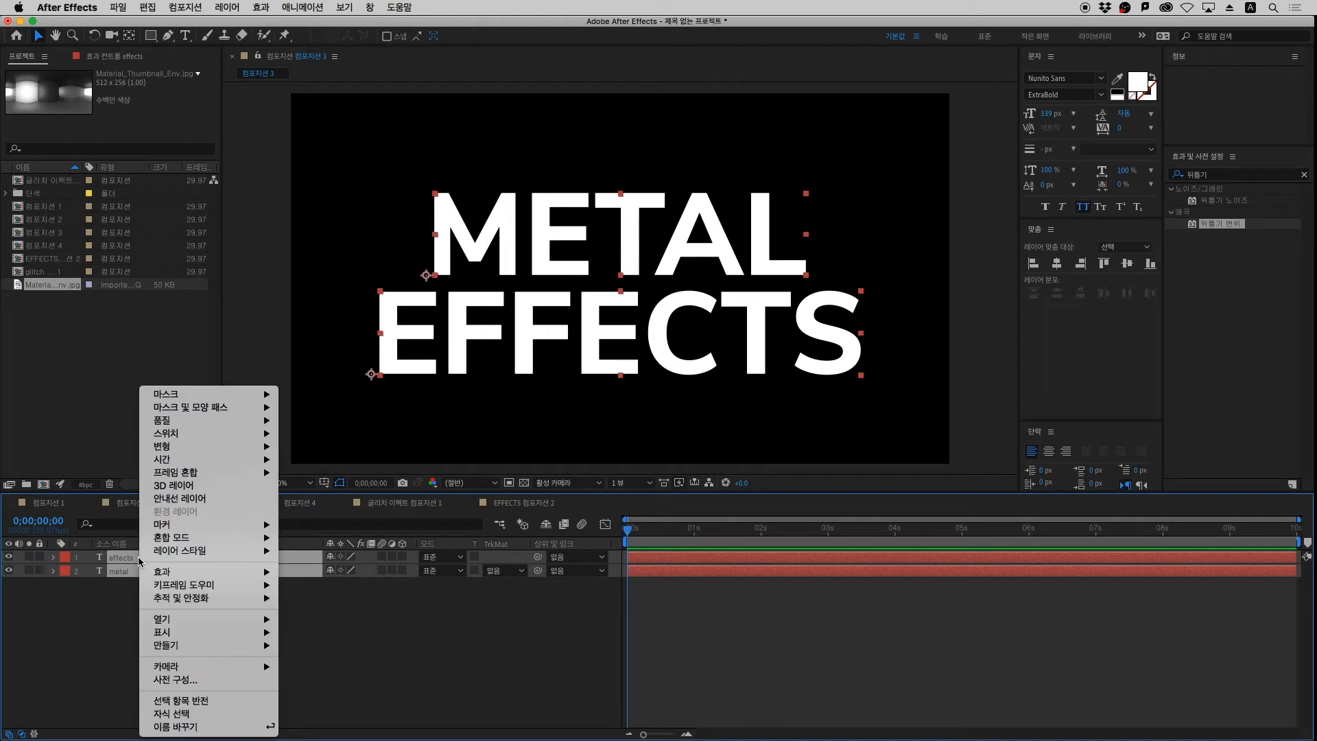
click(178, 682)
text(d)
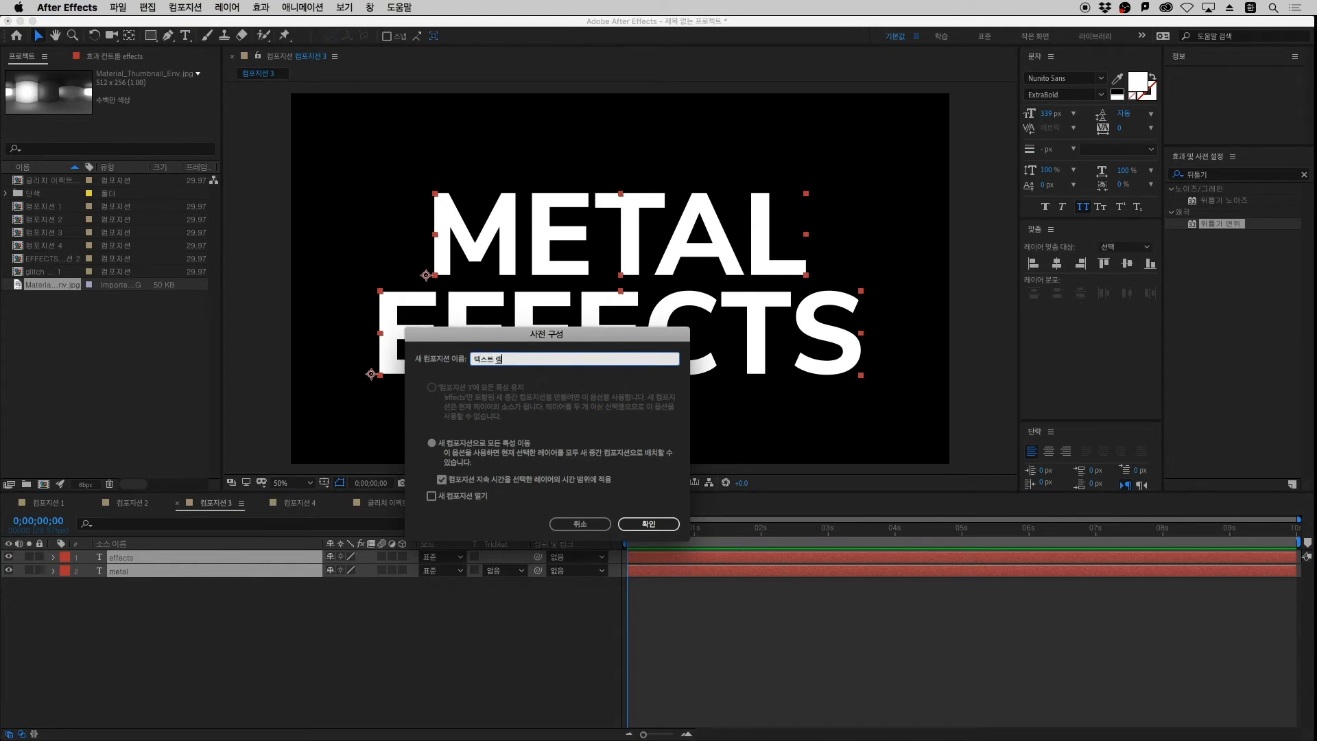
key(Return)
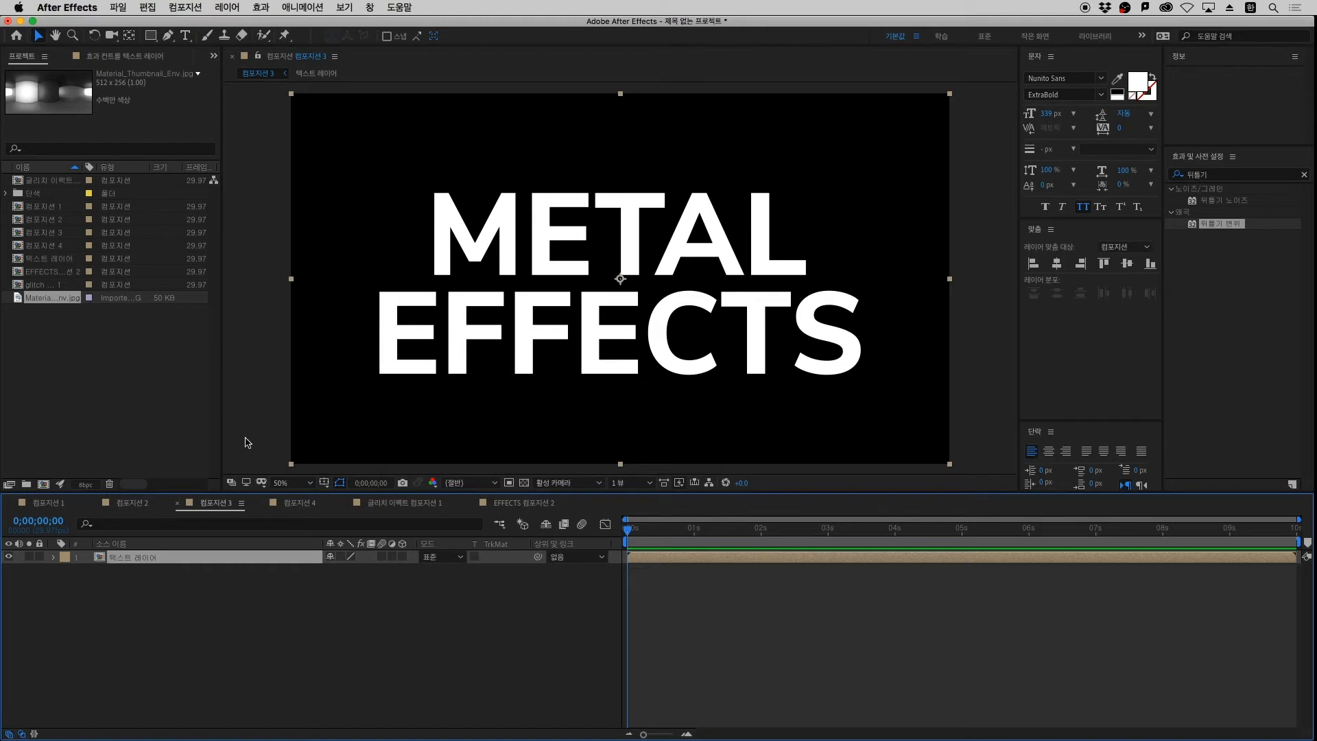
Create a new 1920 x 1080, 29.97 fps, ten-second composition named 환경맵
click(58, 297)
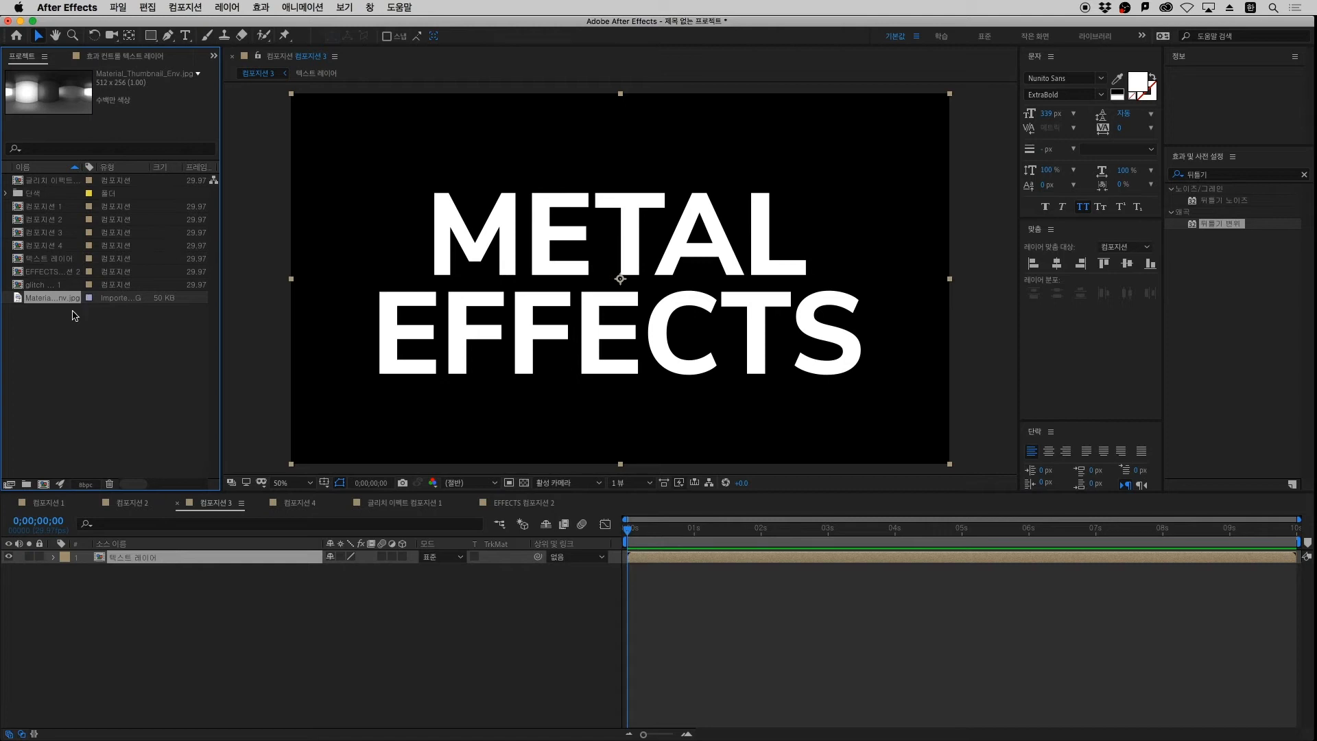
click(211, 661)
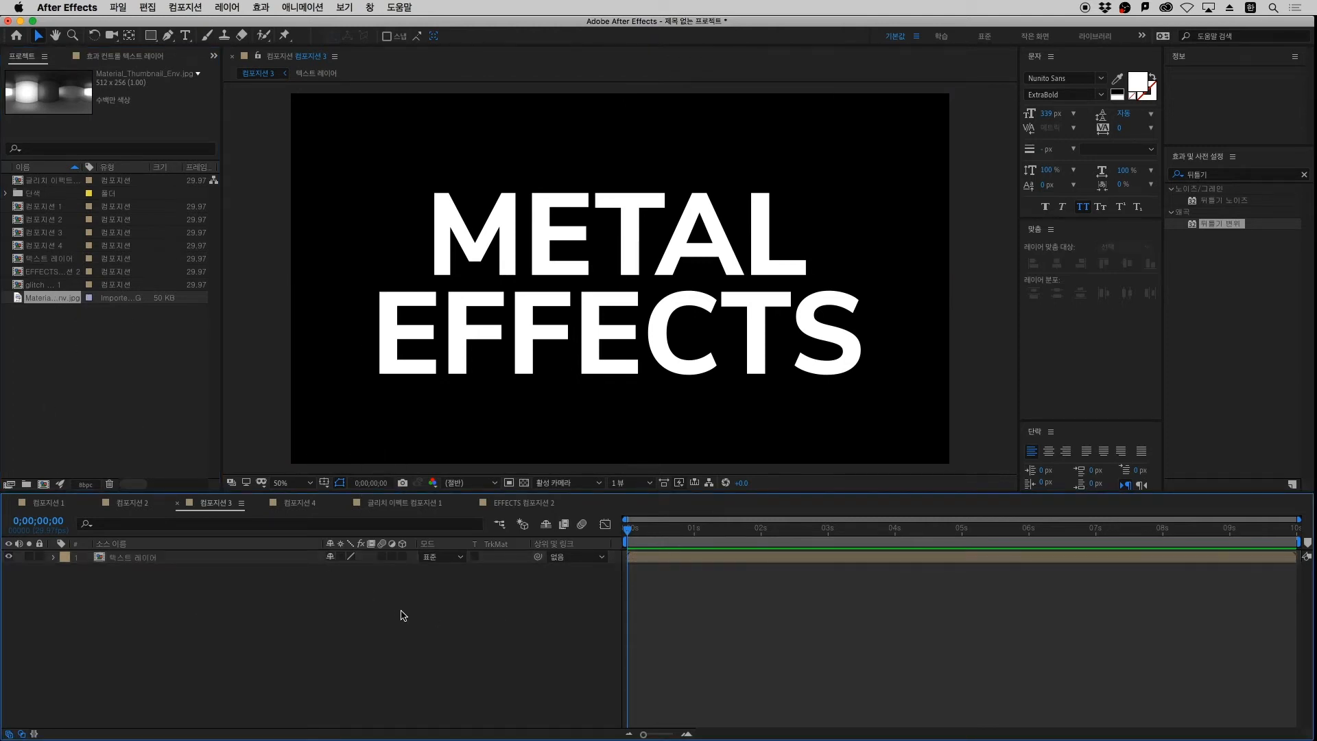
key(super+n)
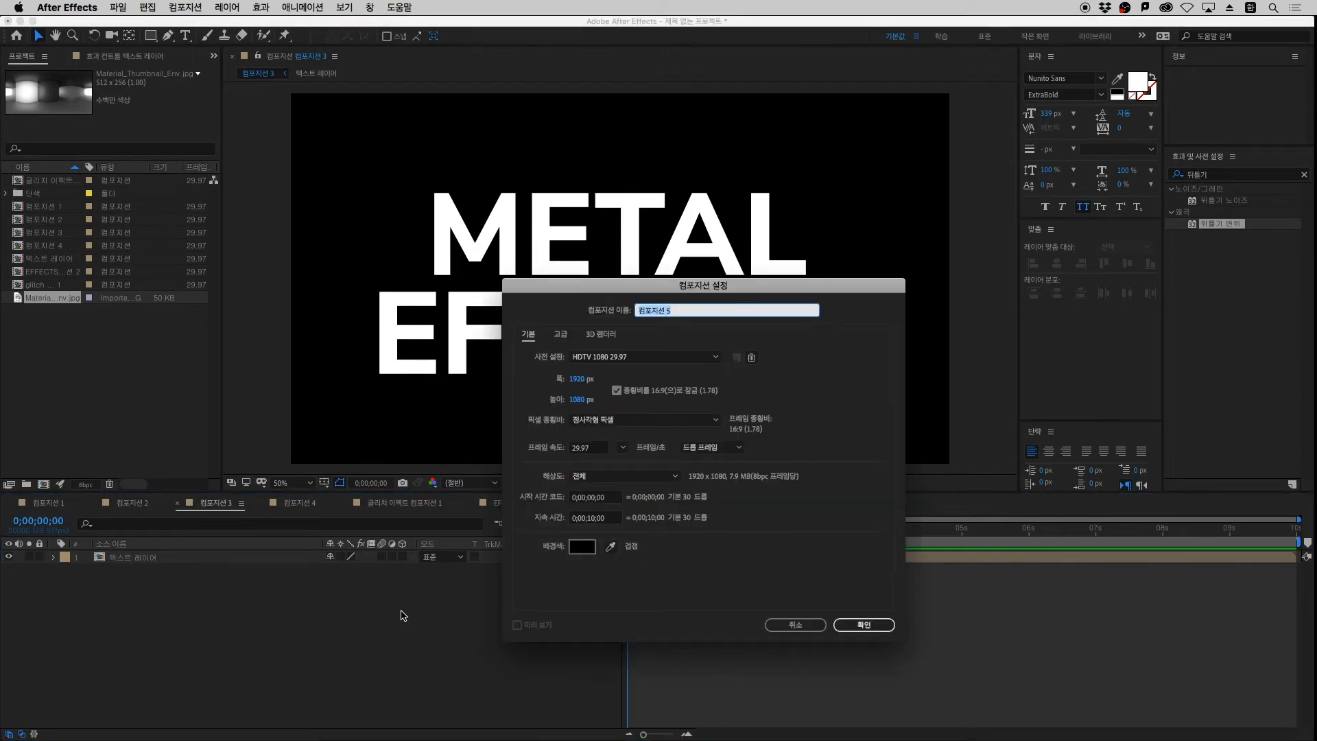
text(ㅇ)
key(Return)
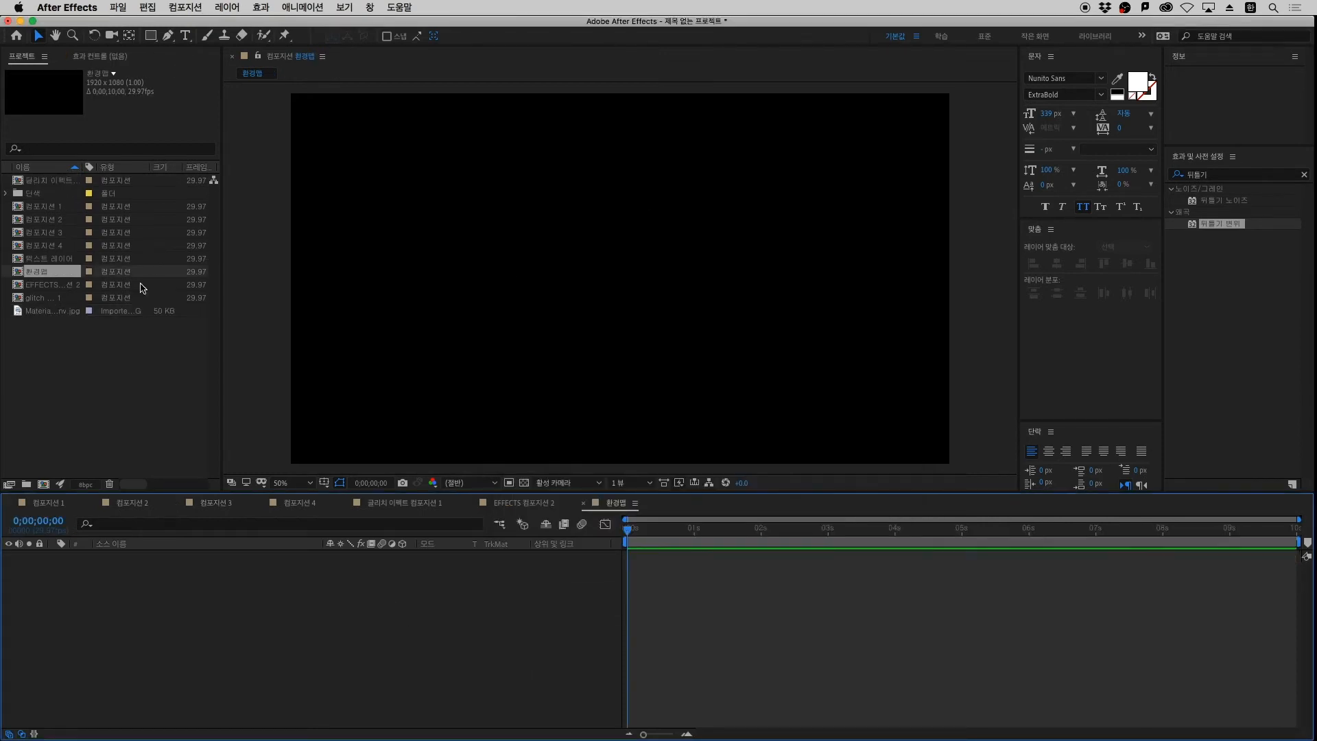
Add Material_Thumbnail_Env.jpg to the 환경맵 composition and scale it up proportionally until it covers the whole frame
click(51, 312)
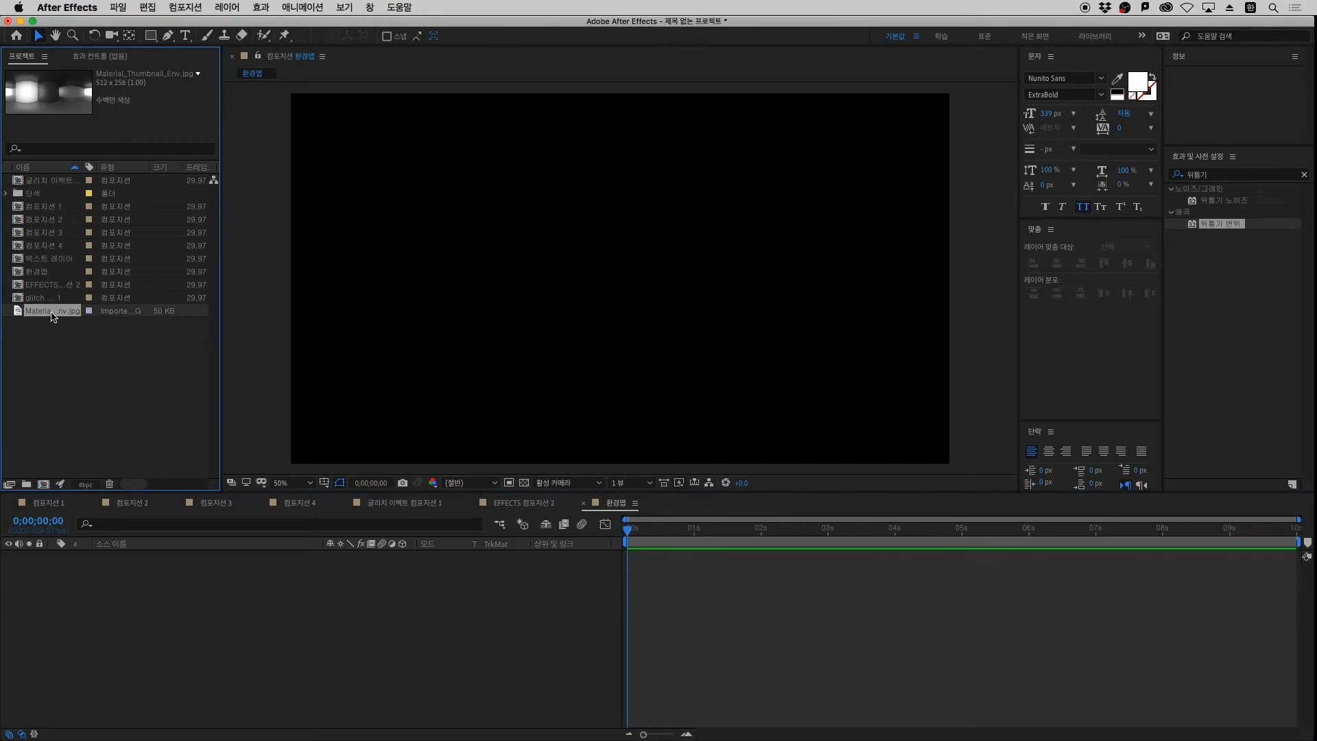
key(super+slash)
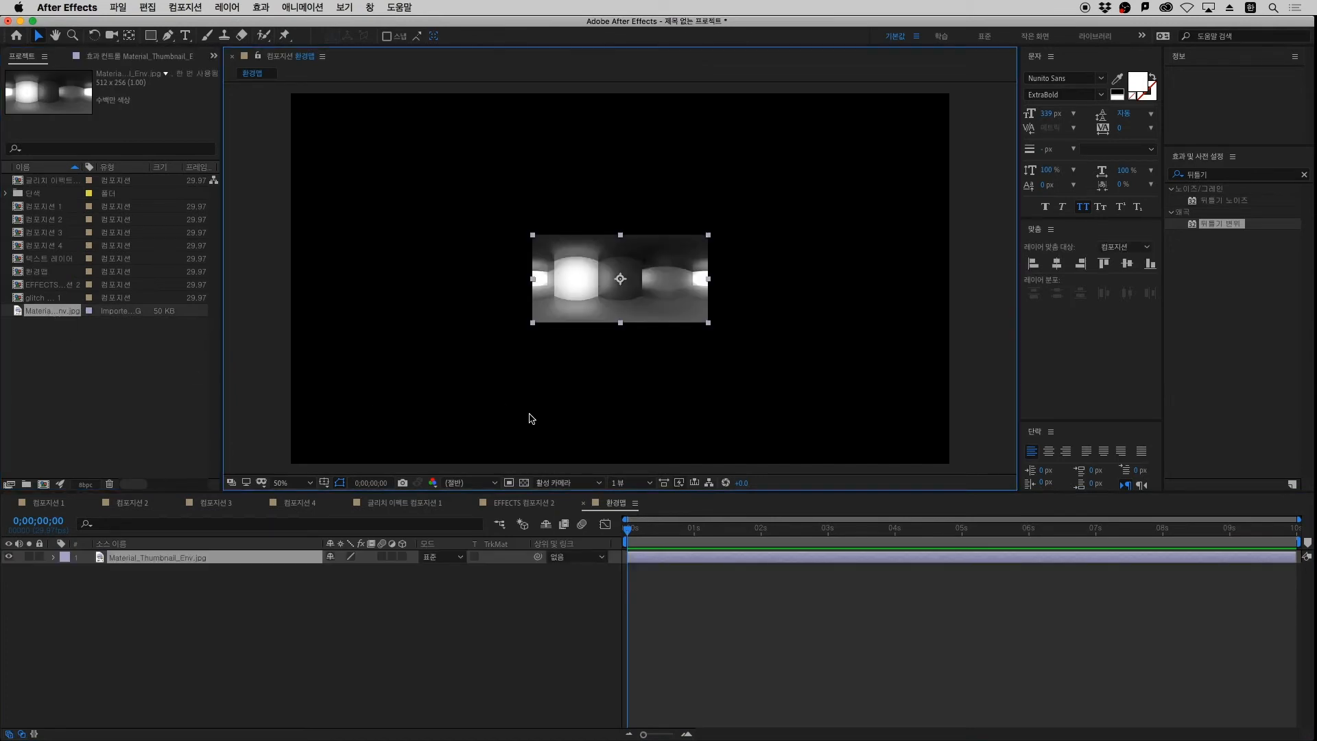
key(comma)
drag(663, 257, 927, 190)
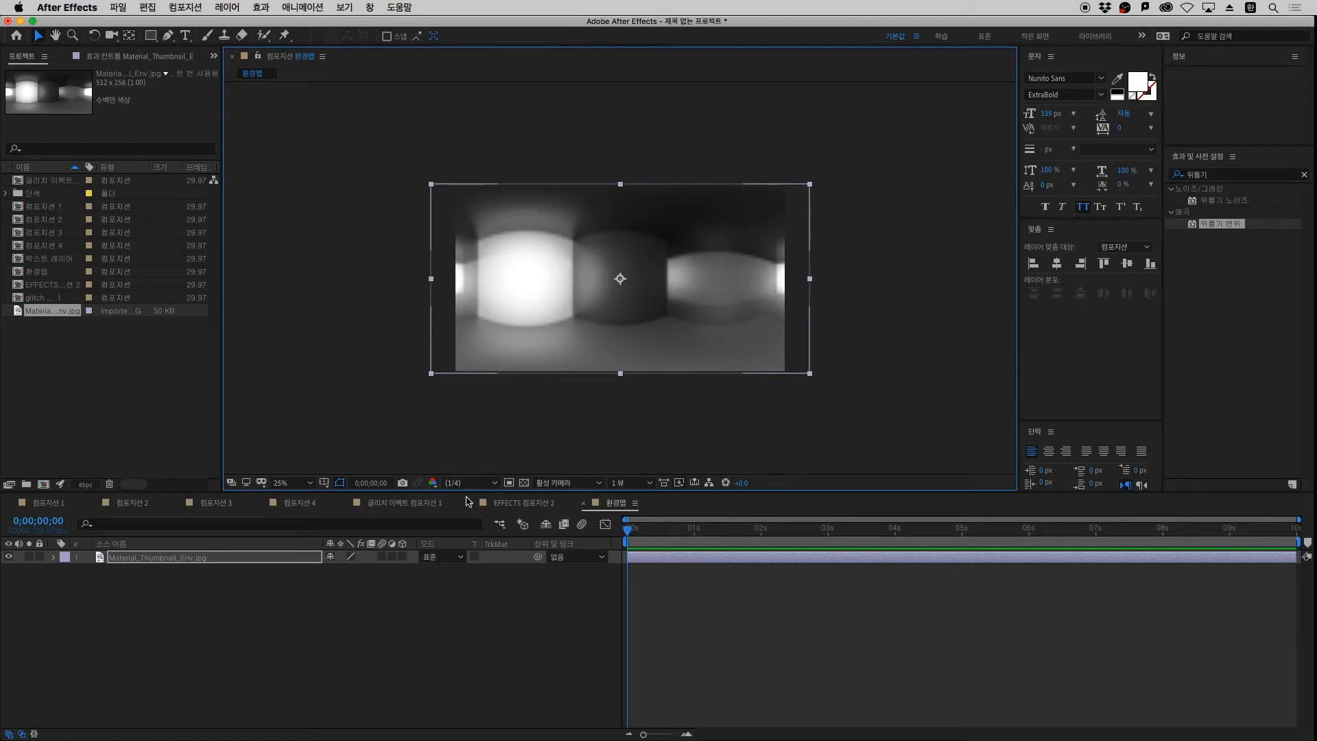
Try shifting the environment image horizontally through its position value, and undo the shift
key(p)
click(337, 571)
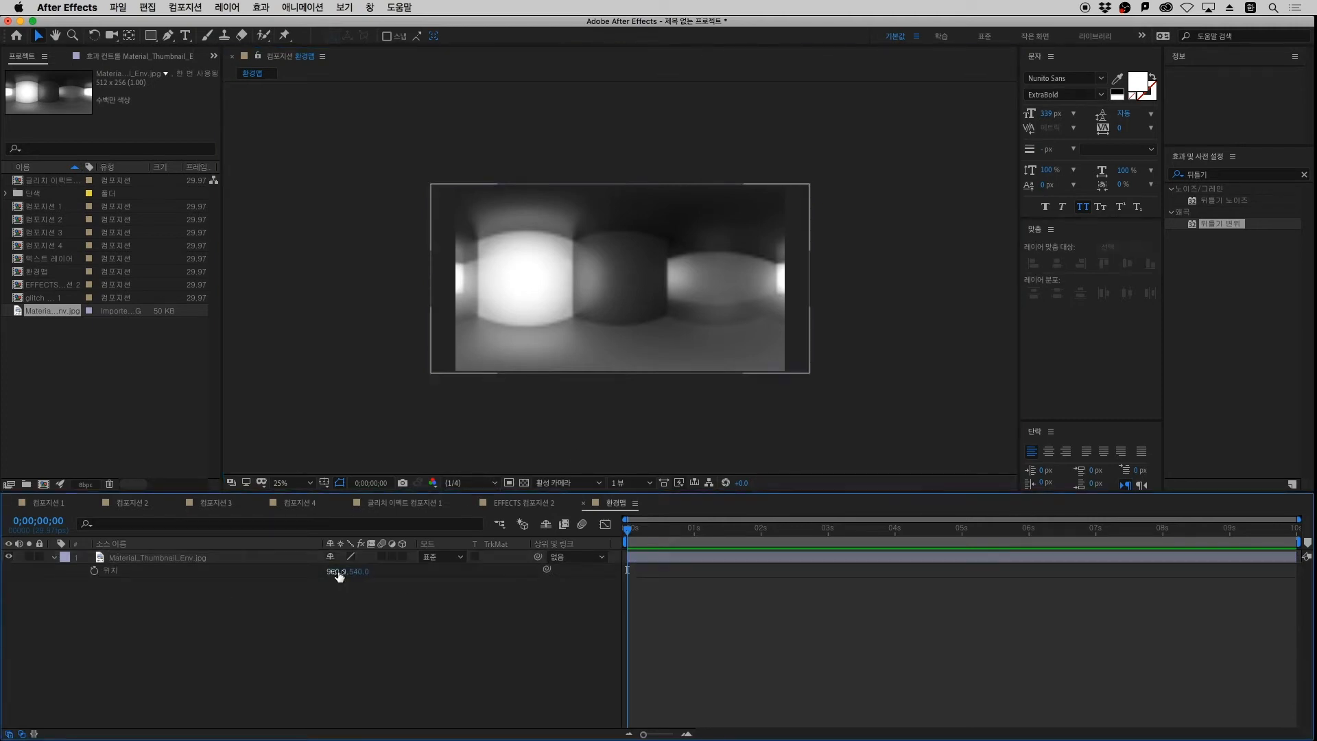
drag(337, 573, 485, 588)
key(super+z)
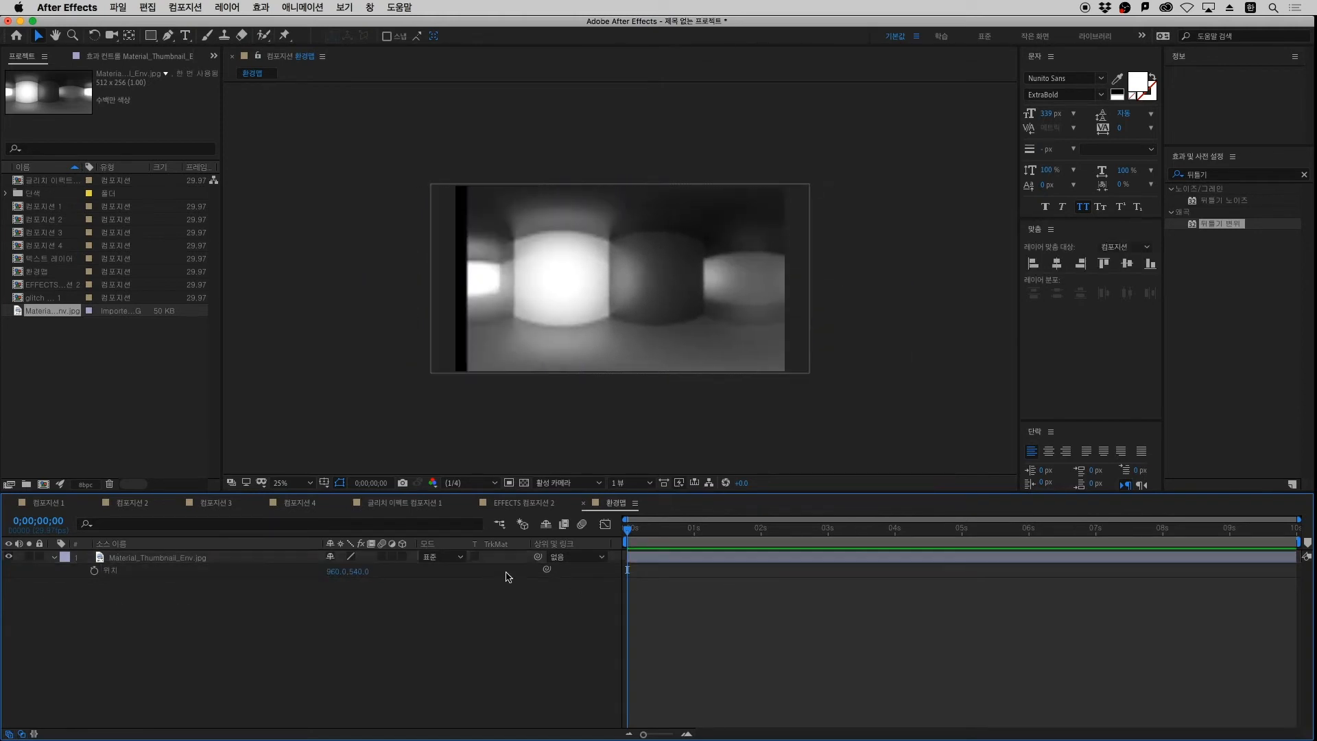
Rotate the environment image clockwise by about 26° so that it lies diagonally across the frame
click(173, 565)
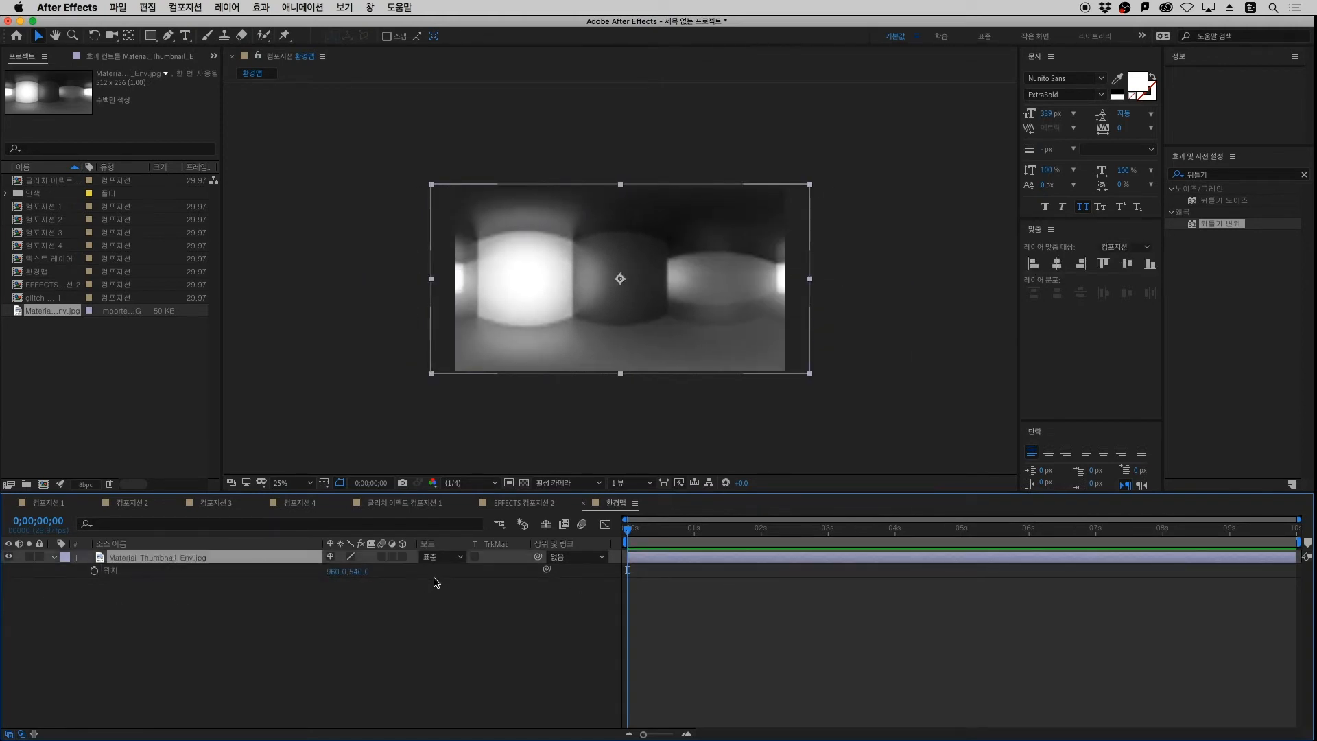
key(r)
drag(336, 571, 361, 572)
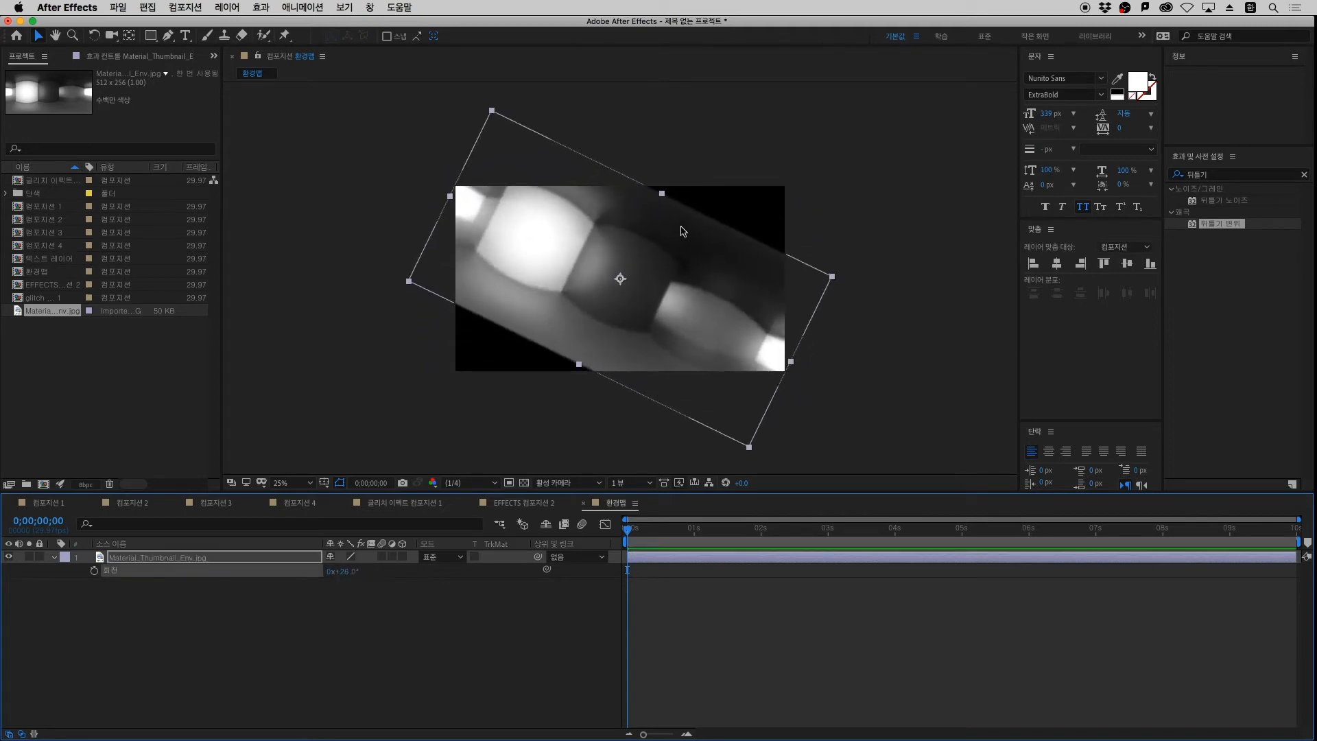
key(super+z)
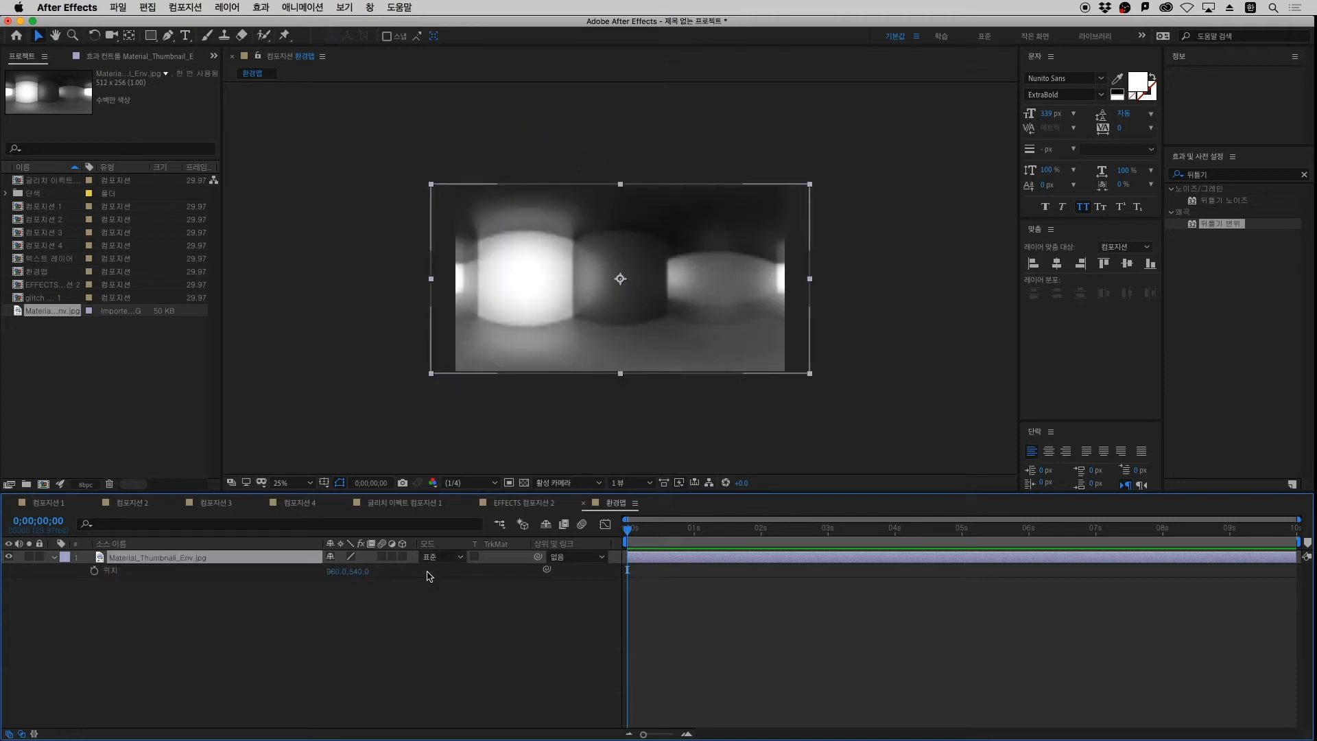
key(super+shift+z)
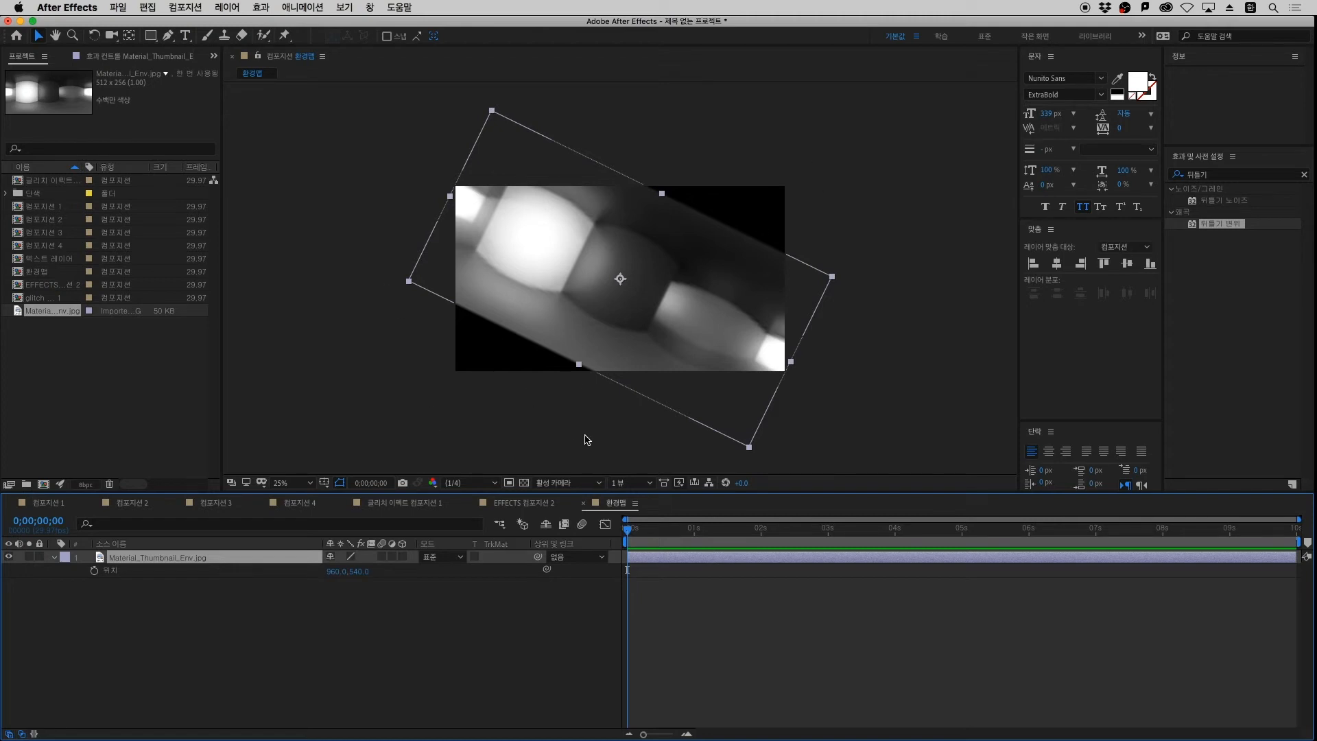
Find the 동작 타일 effect and apply it to the Material_Thumbnail_Env.jpg layer
click(1220, 177)
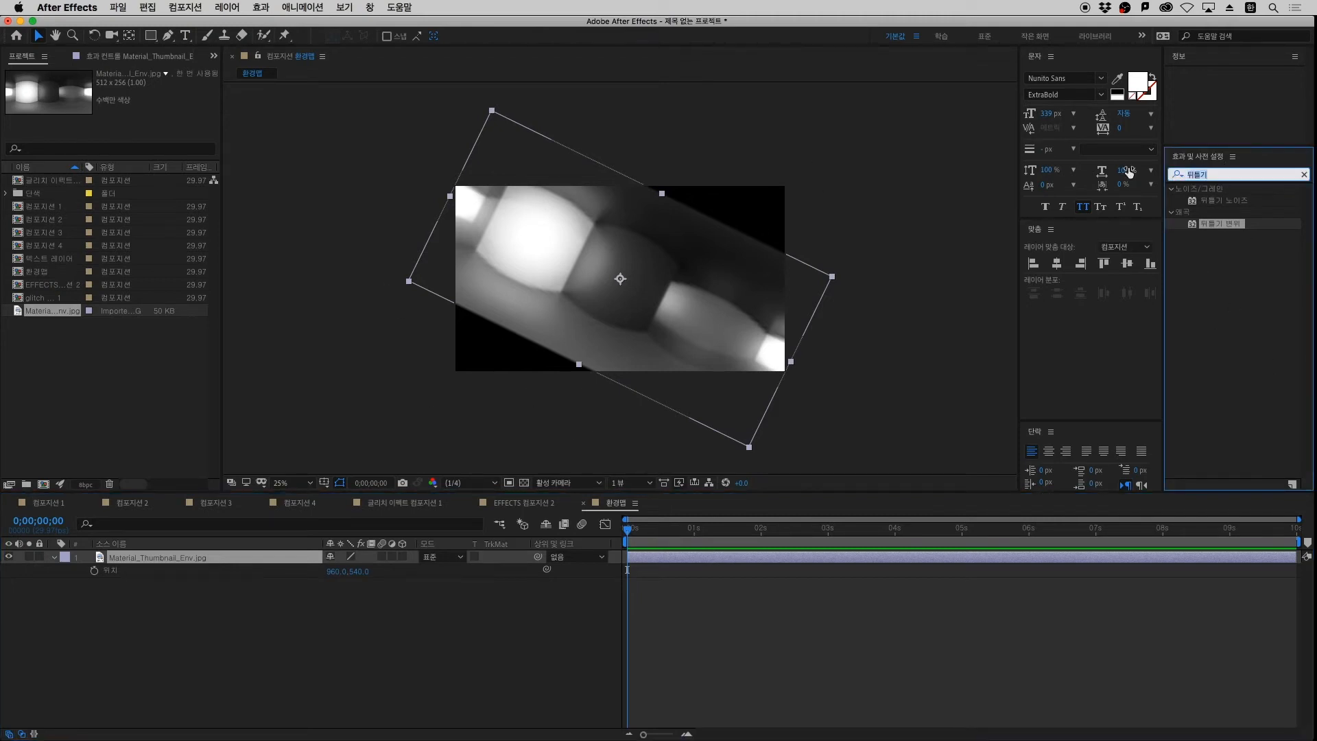
text(ㅇ)
text(동작 타일)
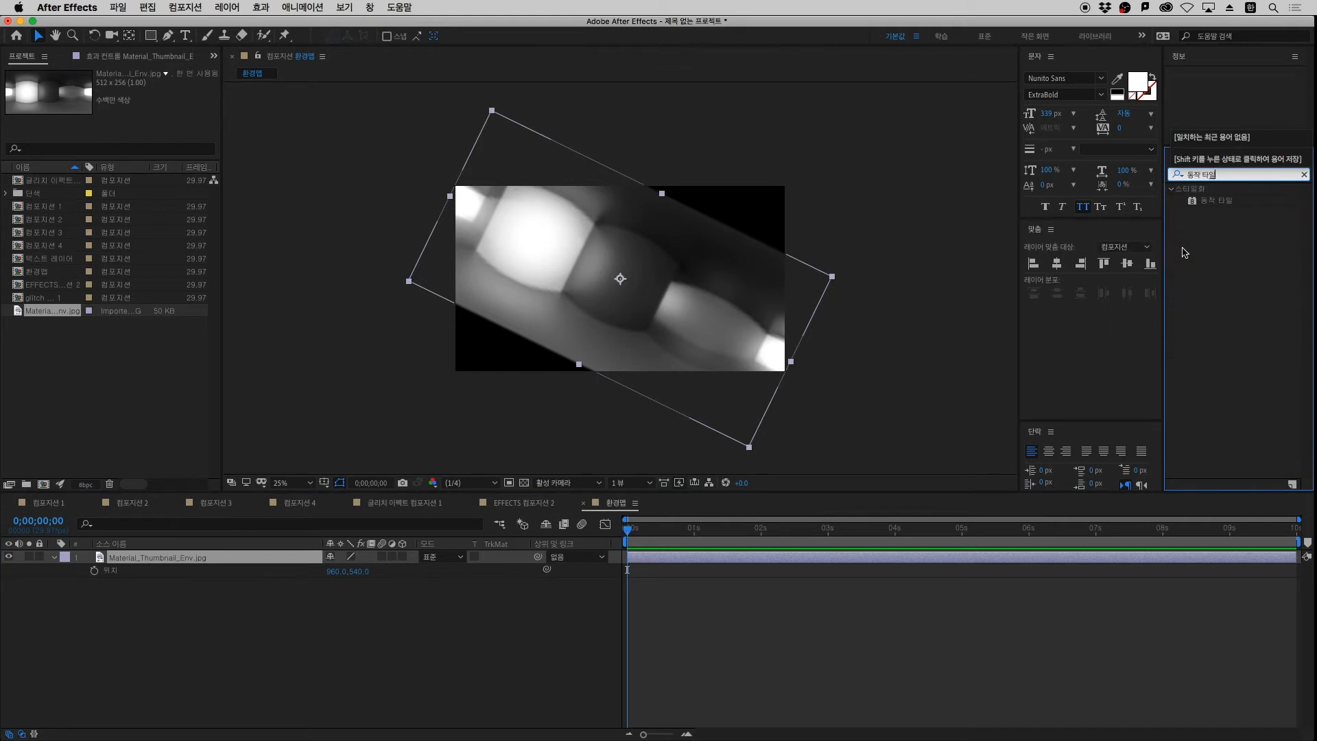
click(1213, 201)
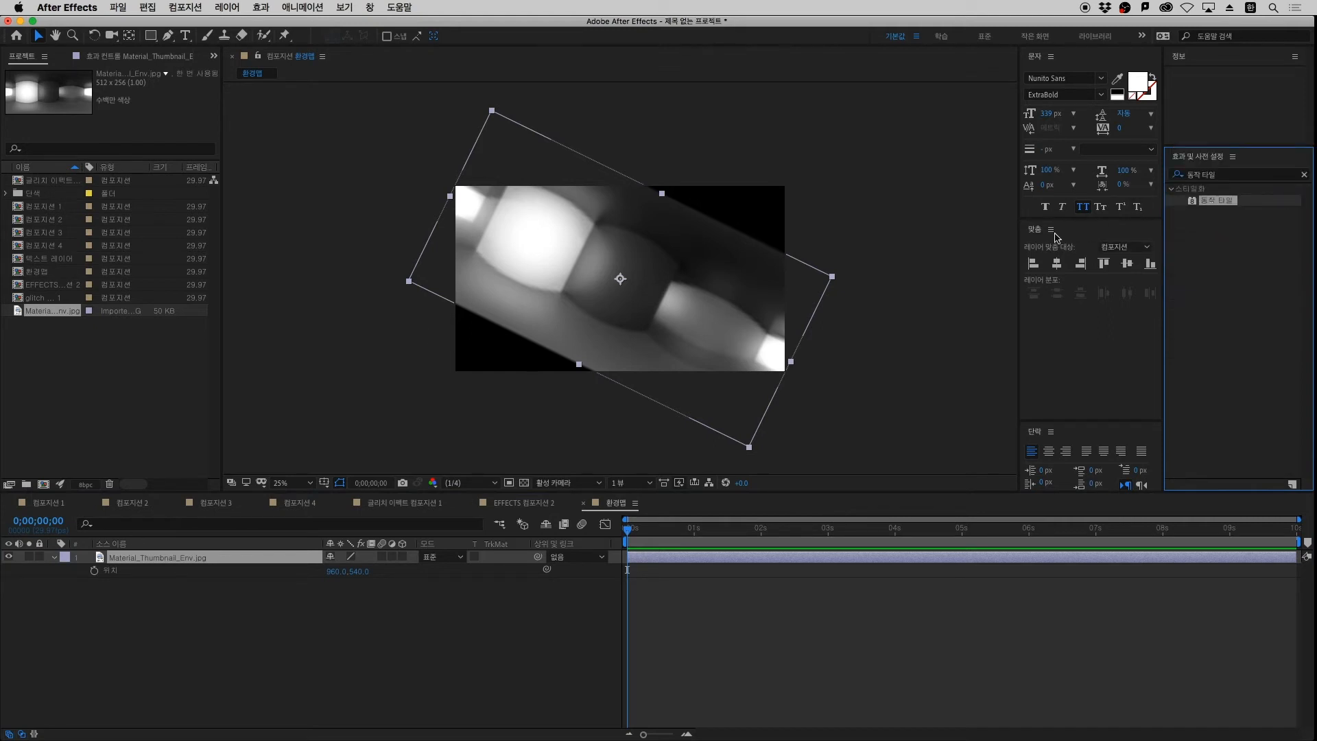
drag(1224, 200, 141, 565)
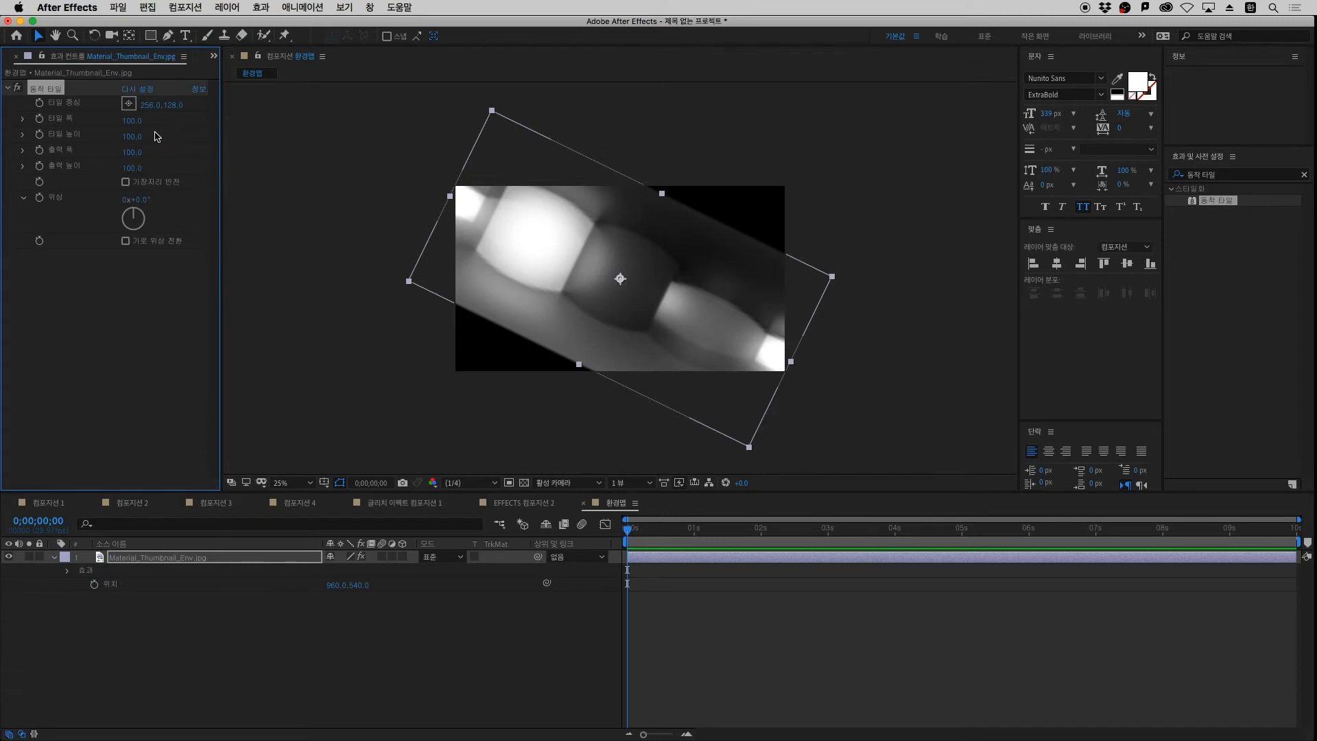
Set the 동작 타일 output width to 500 and output height to 540, and enable 가장자리 반전
click(132, 152)
text(500)
key(Return)
click(132, 168)
text(540)
key(Return)
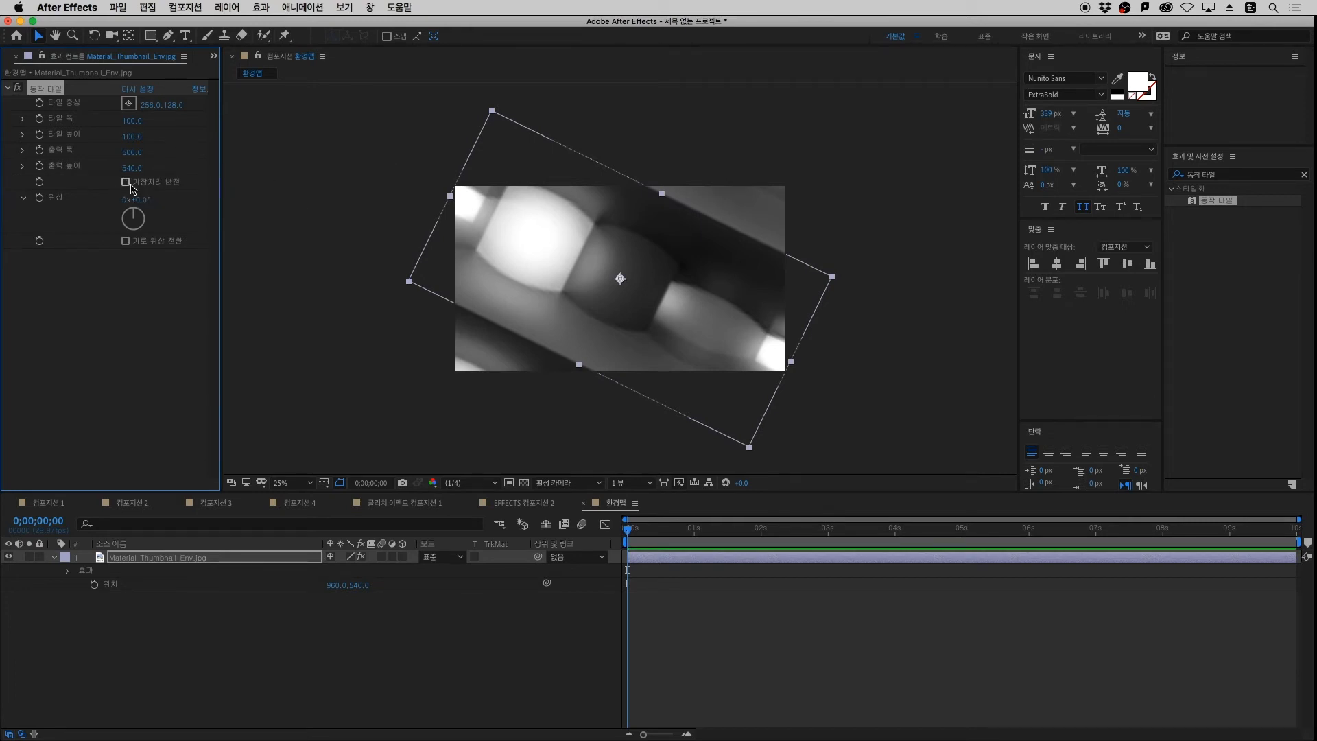
click(747, 636)
click(109, 568)
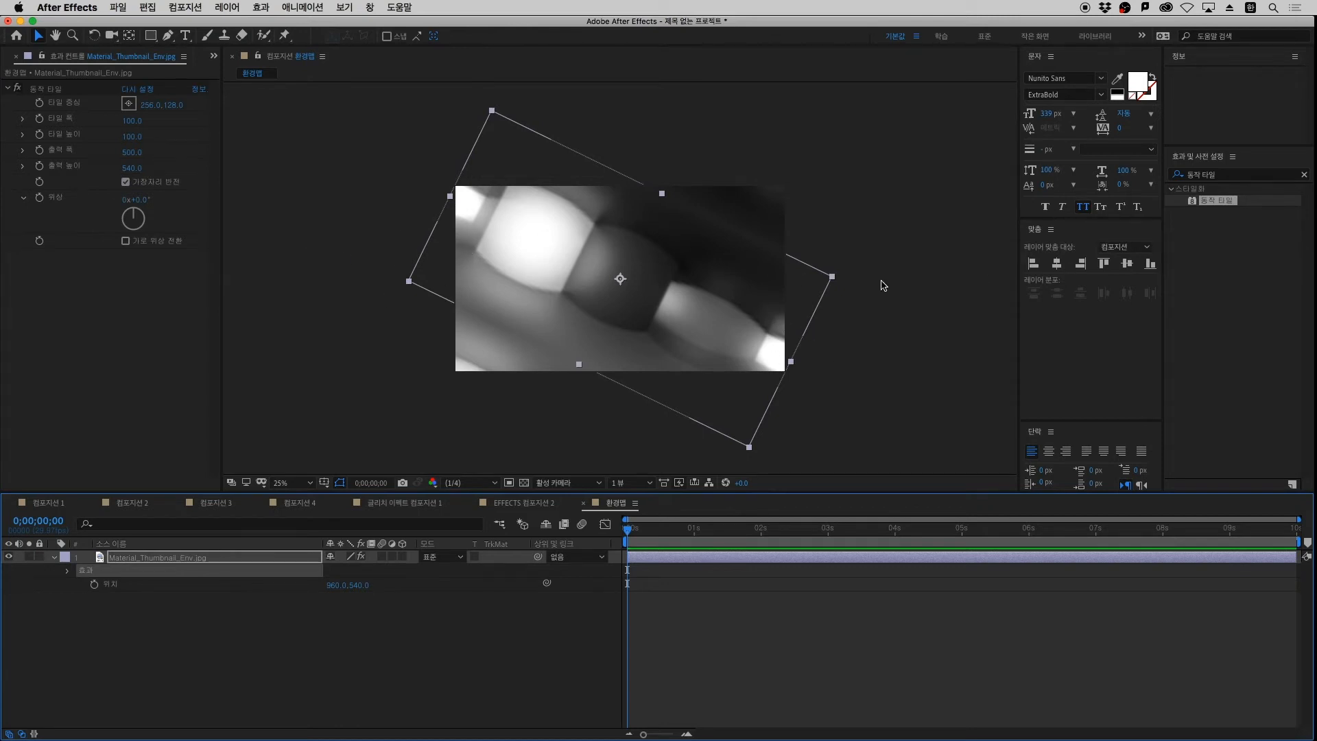
Keyframe the environment image's position from about (384, 180) at the start to about (692, 398) at 0;00;09;29
click(94, 584)
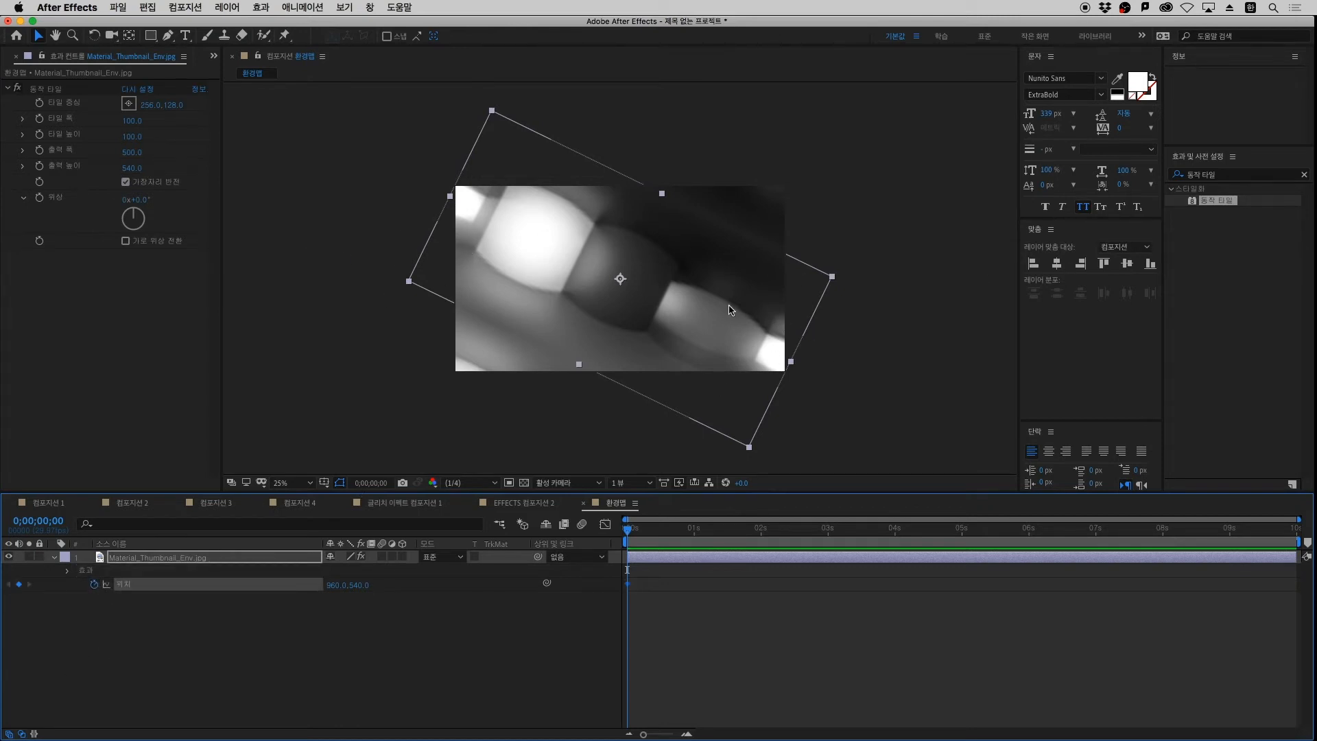
drag(714, 310, 612, 245)
drag(1279, 529, 1294, 541)
drag(691, 294, 736, 338)
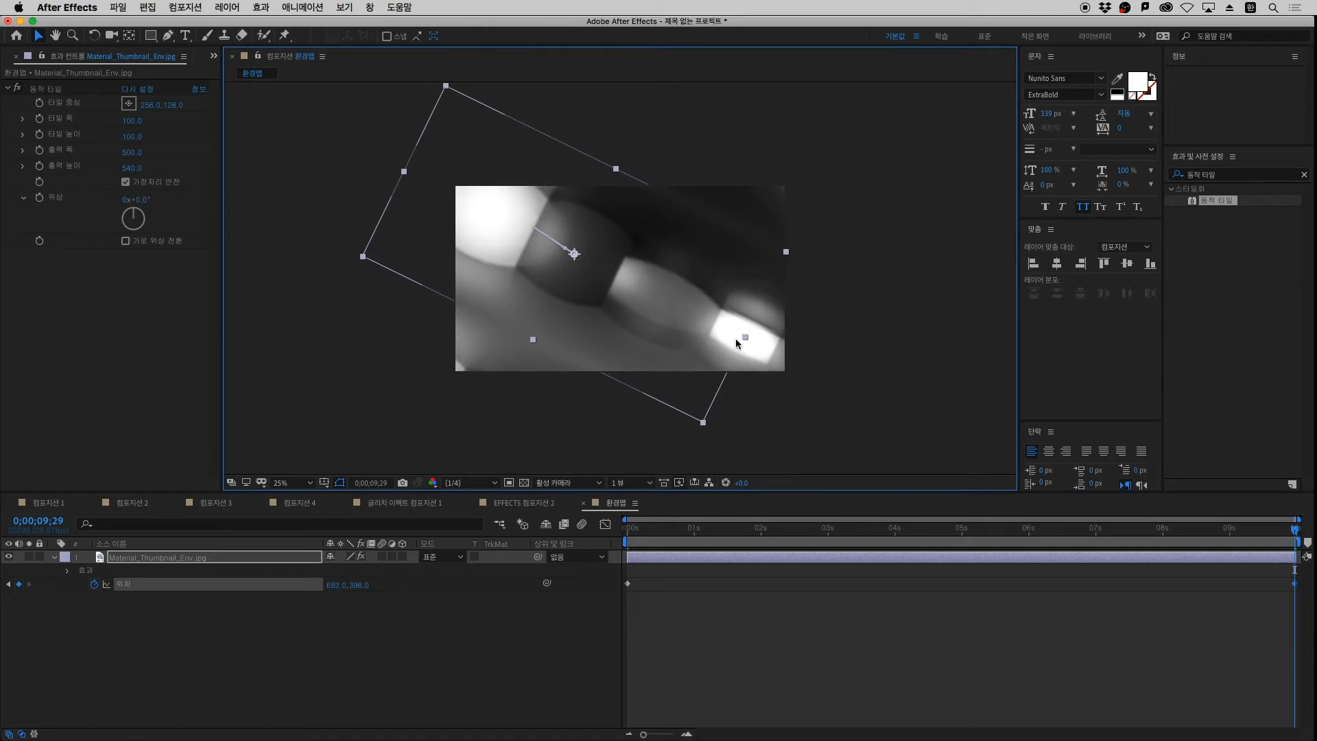
click(746, 620)
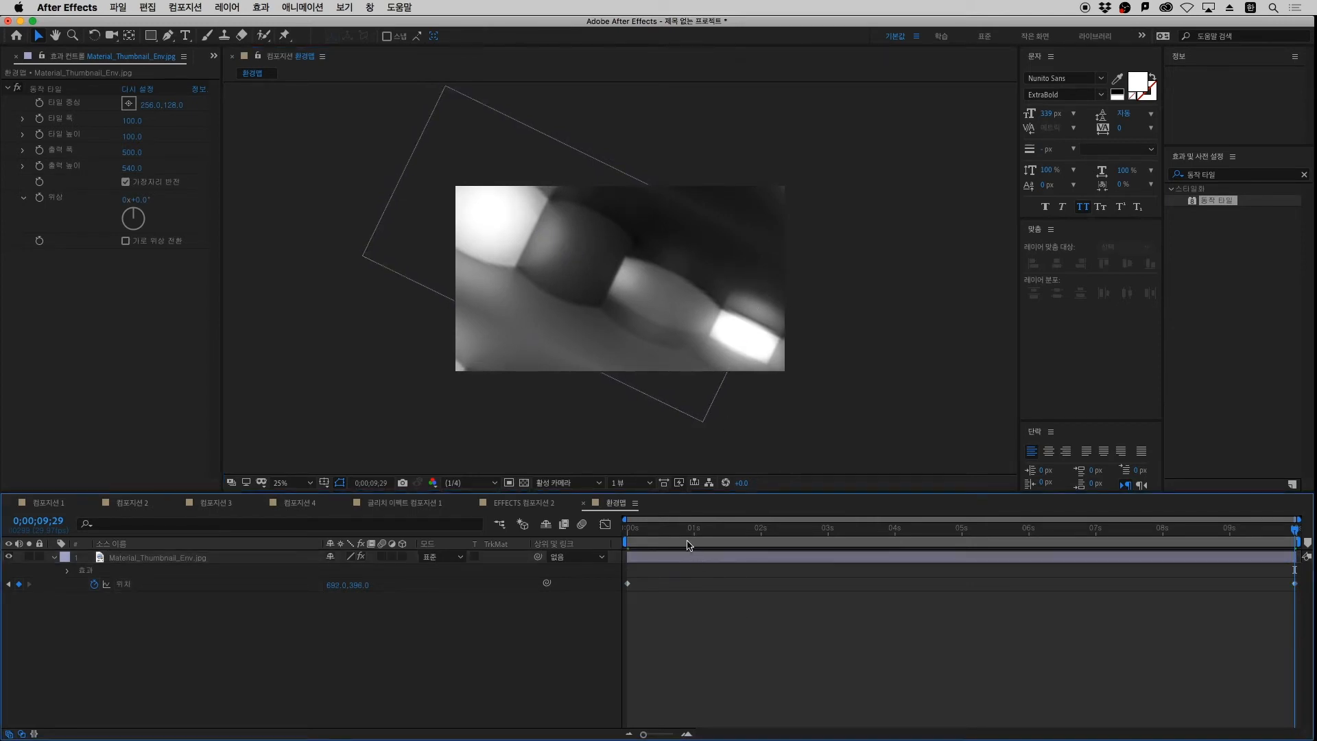
Preview the environment image's drift from the start, and return to the last frame with its layer selected
drag(677, 531, 876, 573)
key(space)
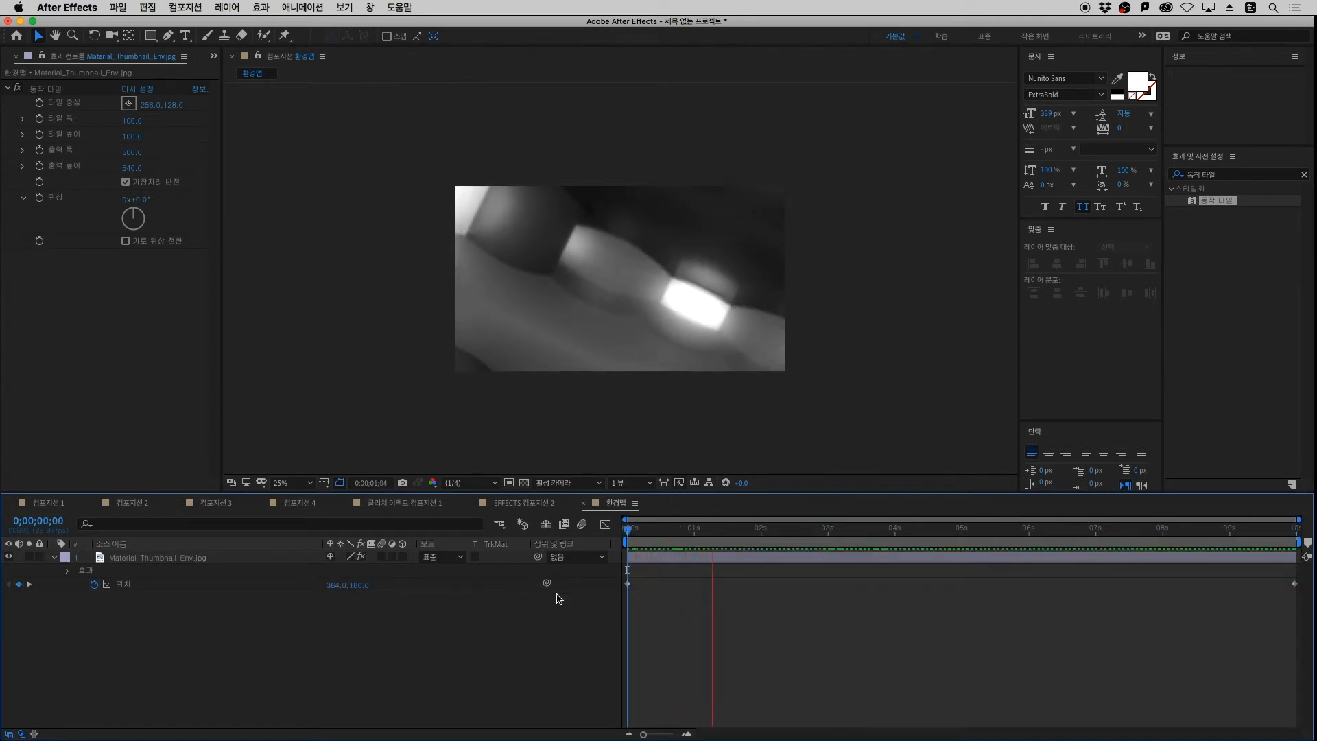
drag(1263, 530, 1311, 548)
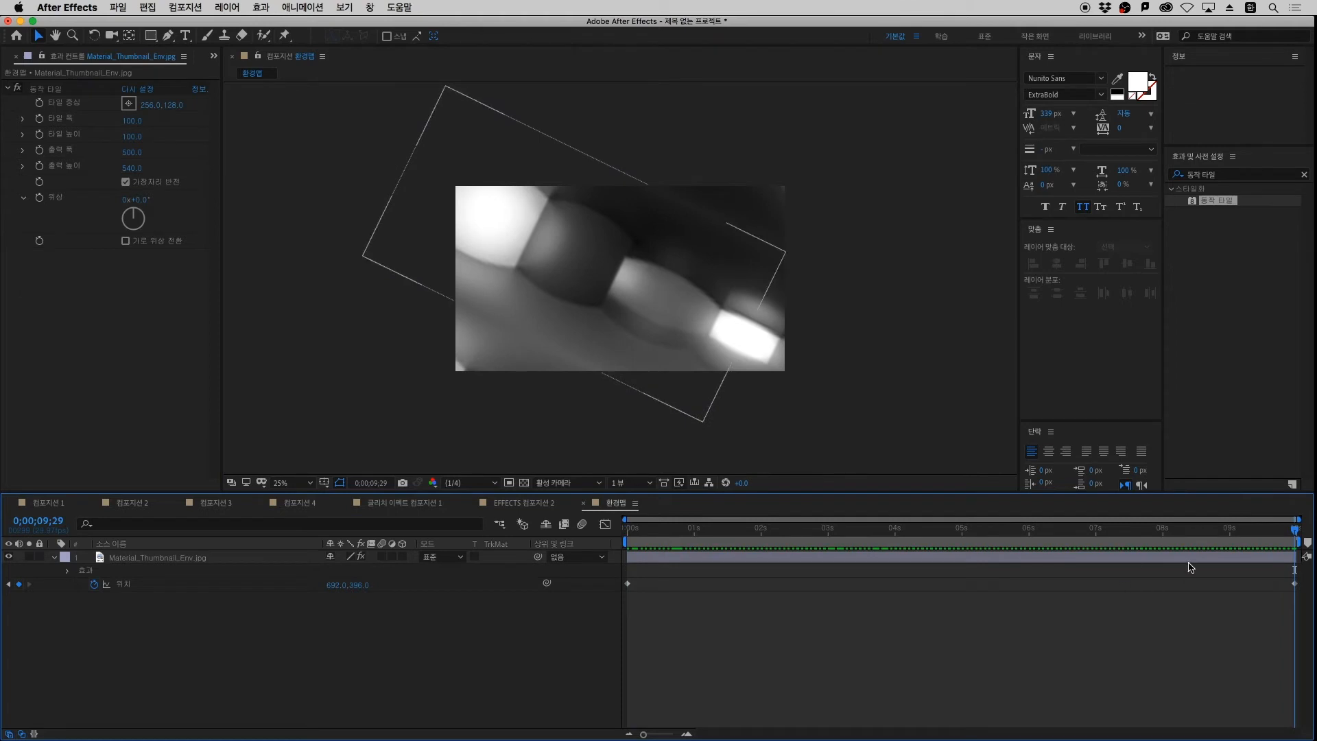
click(162, 561)
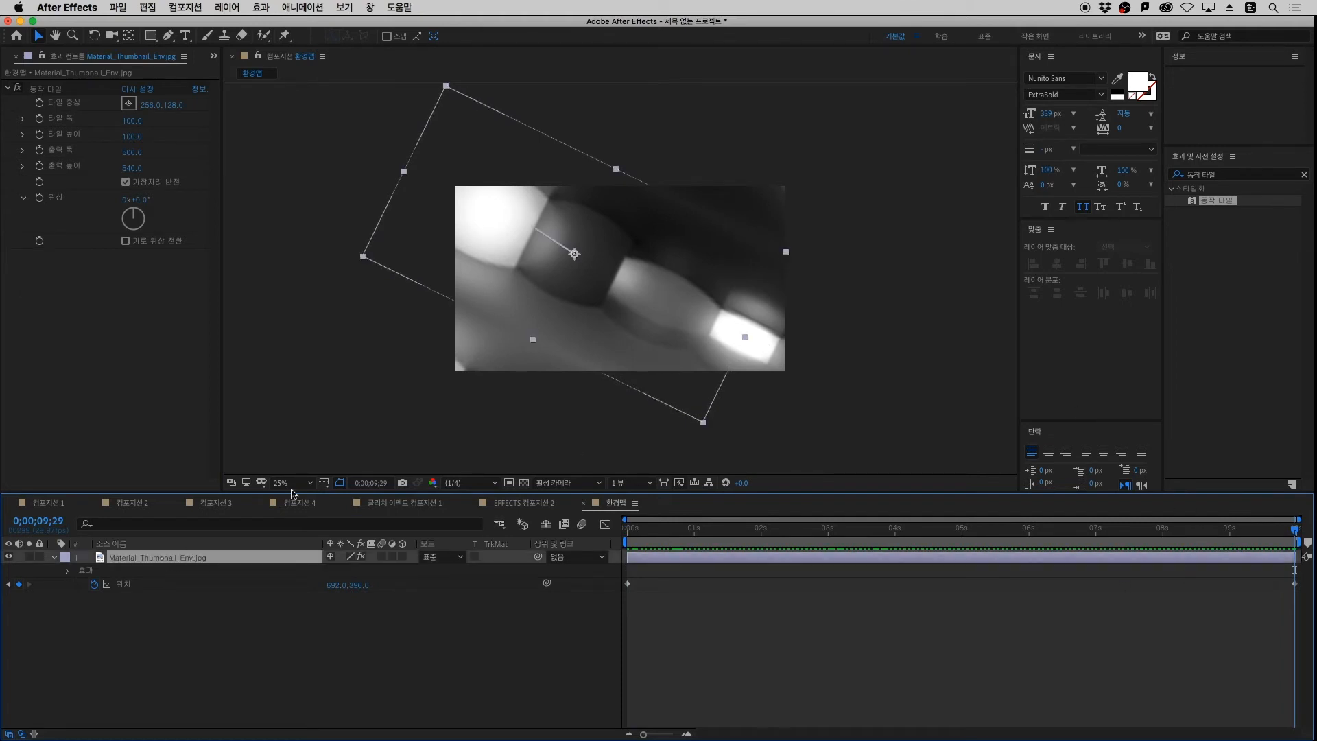
Widen the environment image's drift by setting its position keyframes to about (156, 40) at the start and (920, 500) at 0;00;09;29
drag(615, 330, 652, 347)
key(space)
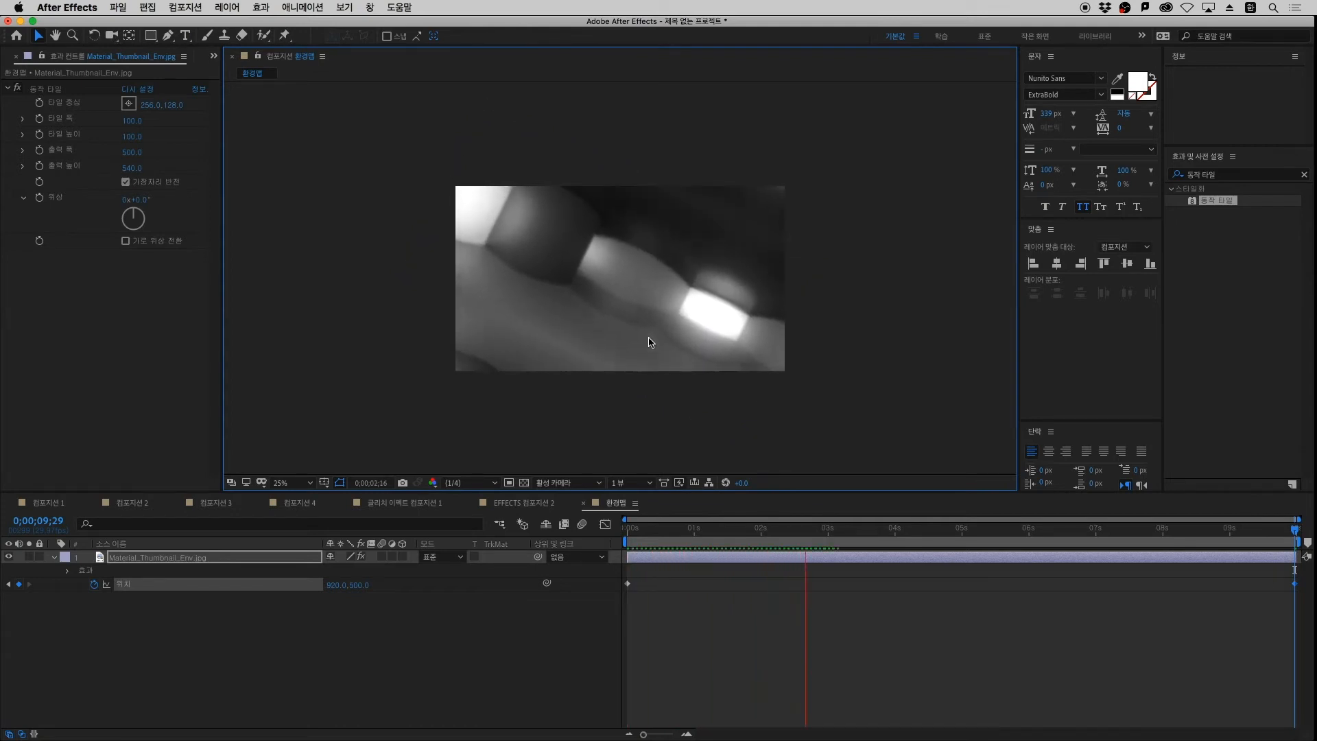
key(space)
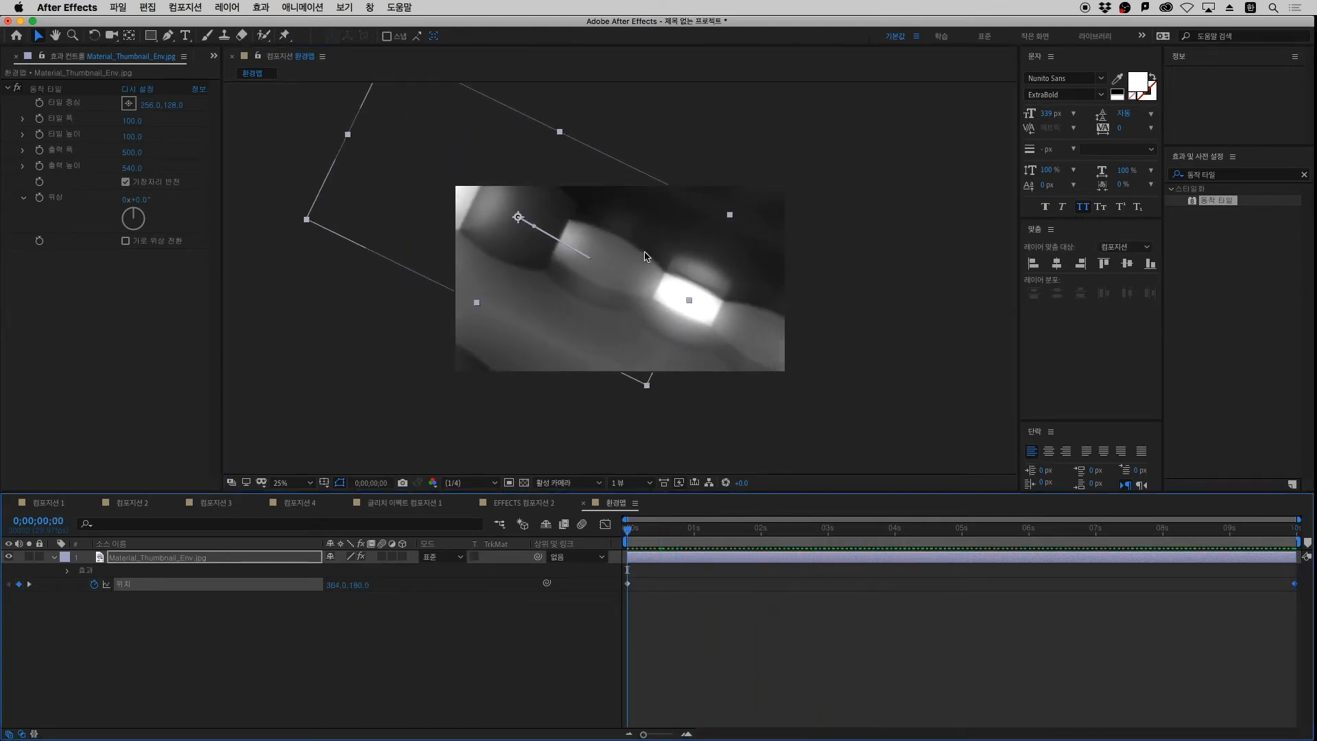
drag(643, 256, 605, 227)
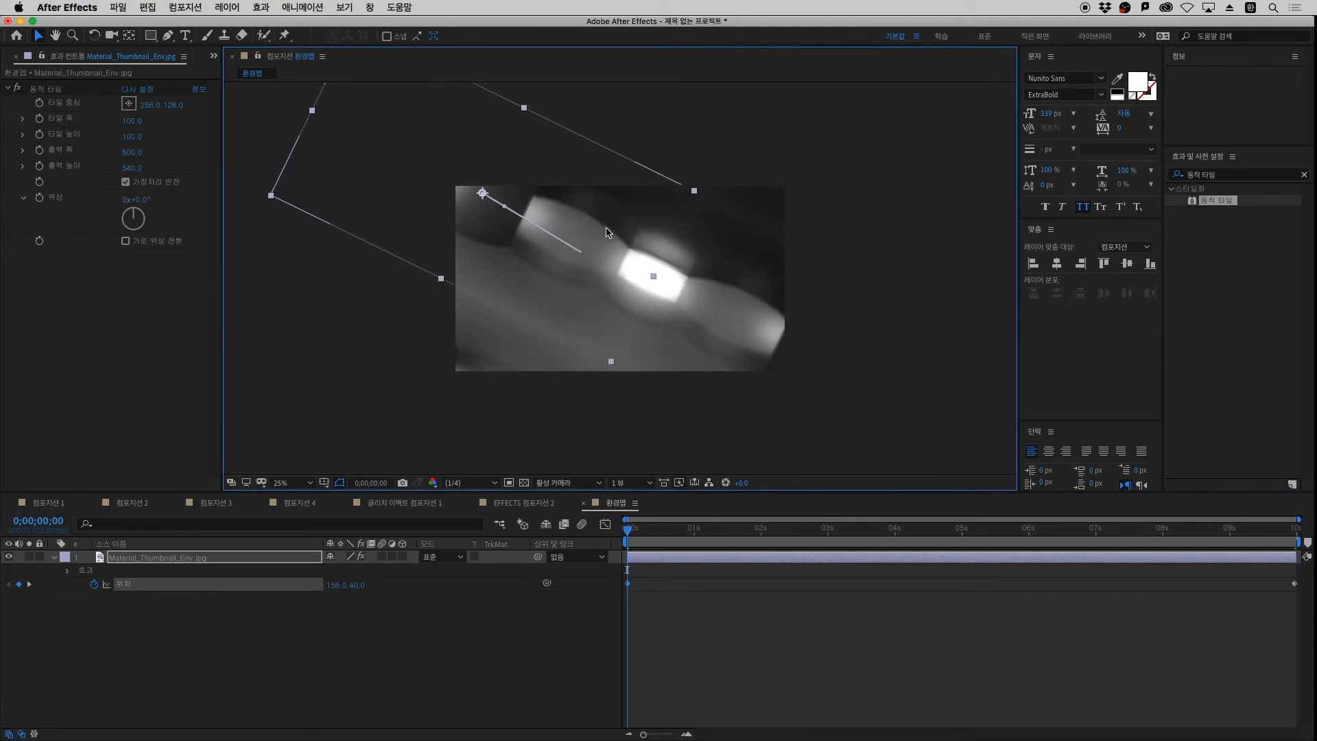
key(space)
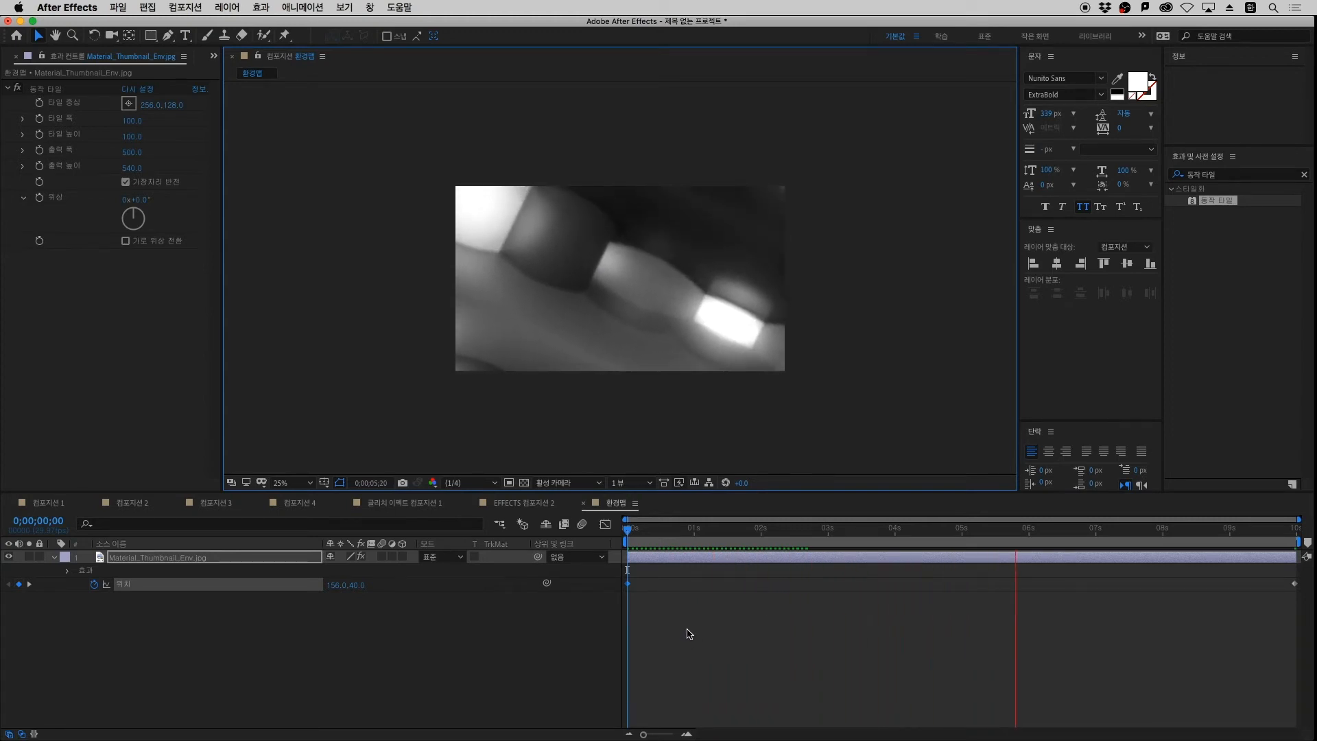
key(space)
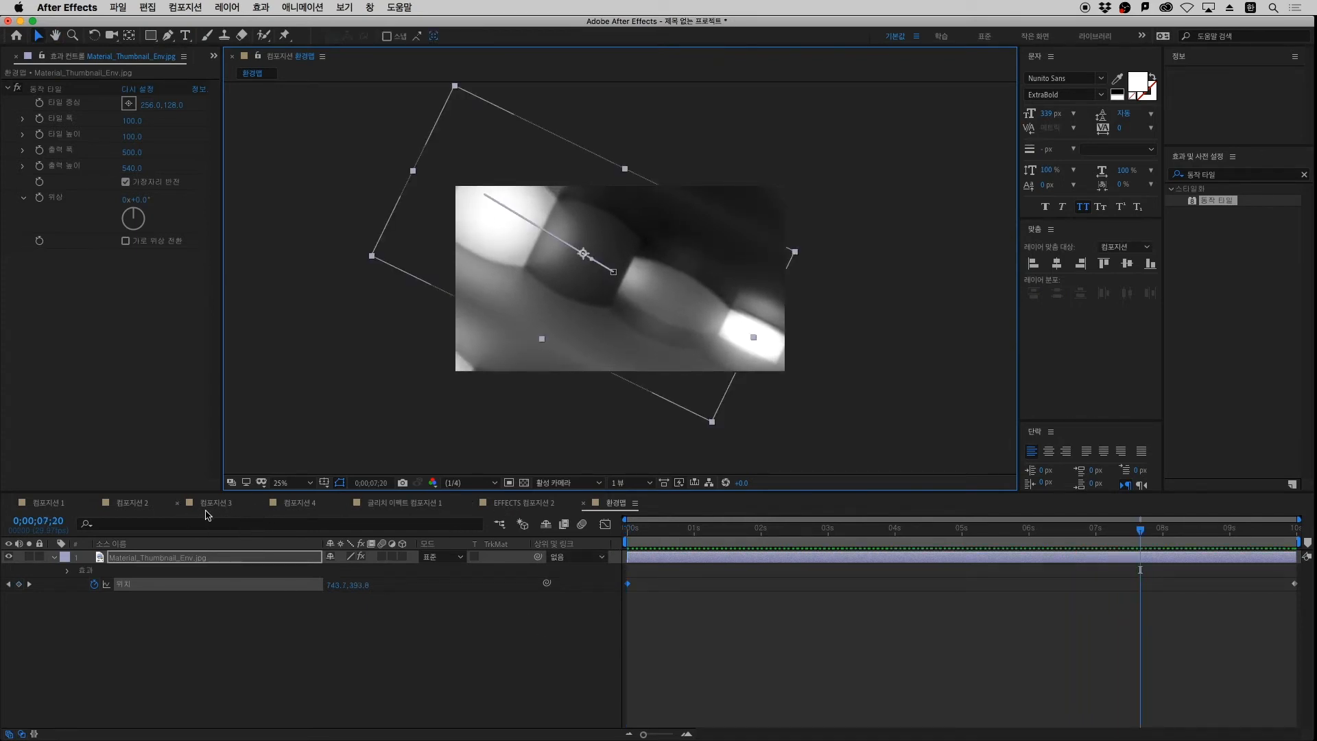
Add the 환경맵 composition to 컴포지션 3 beneath the 텍스트 레이어 layer
click(214, 510)
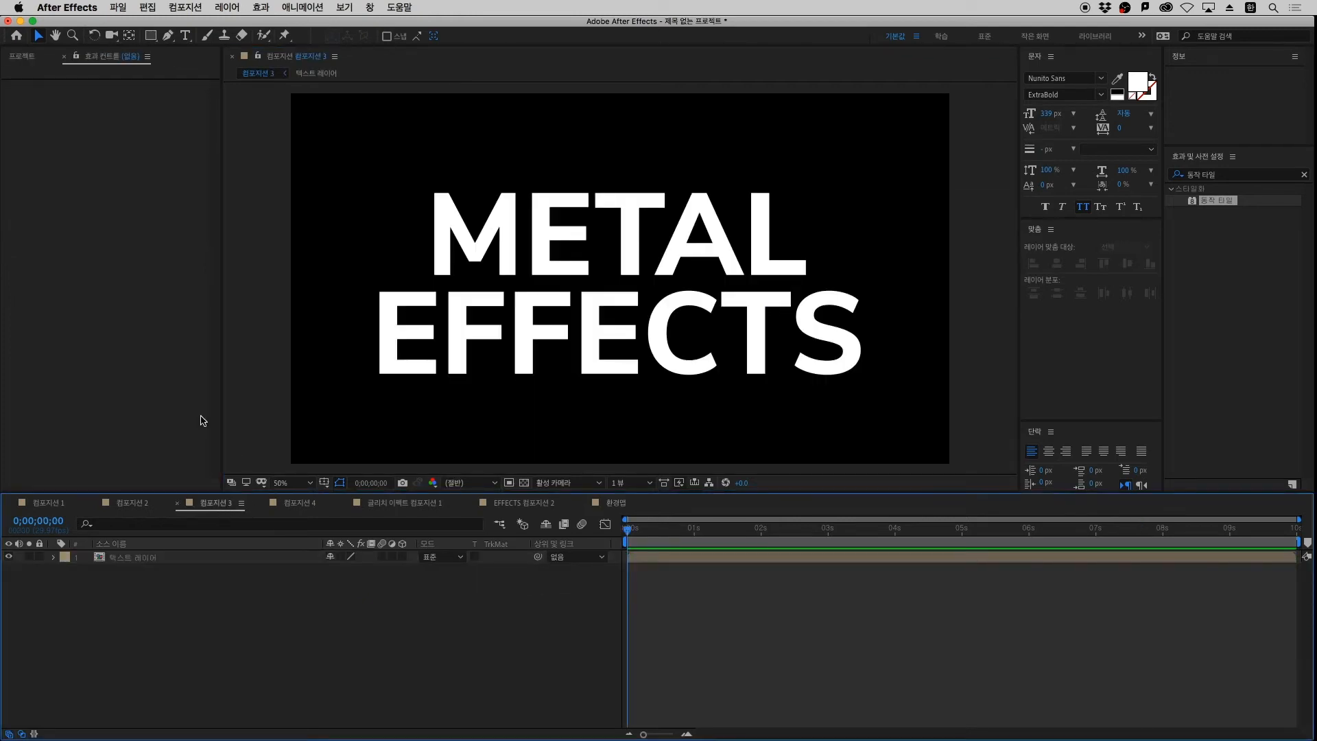
click(30, 56)
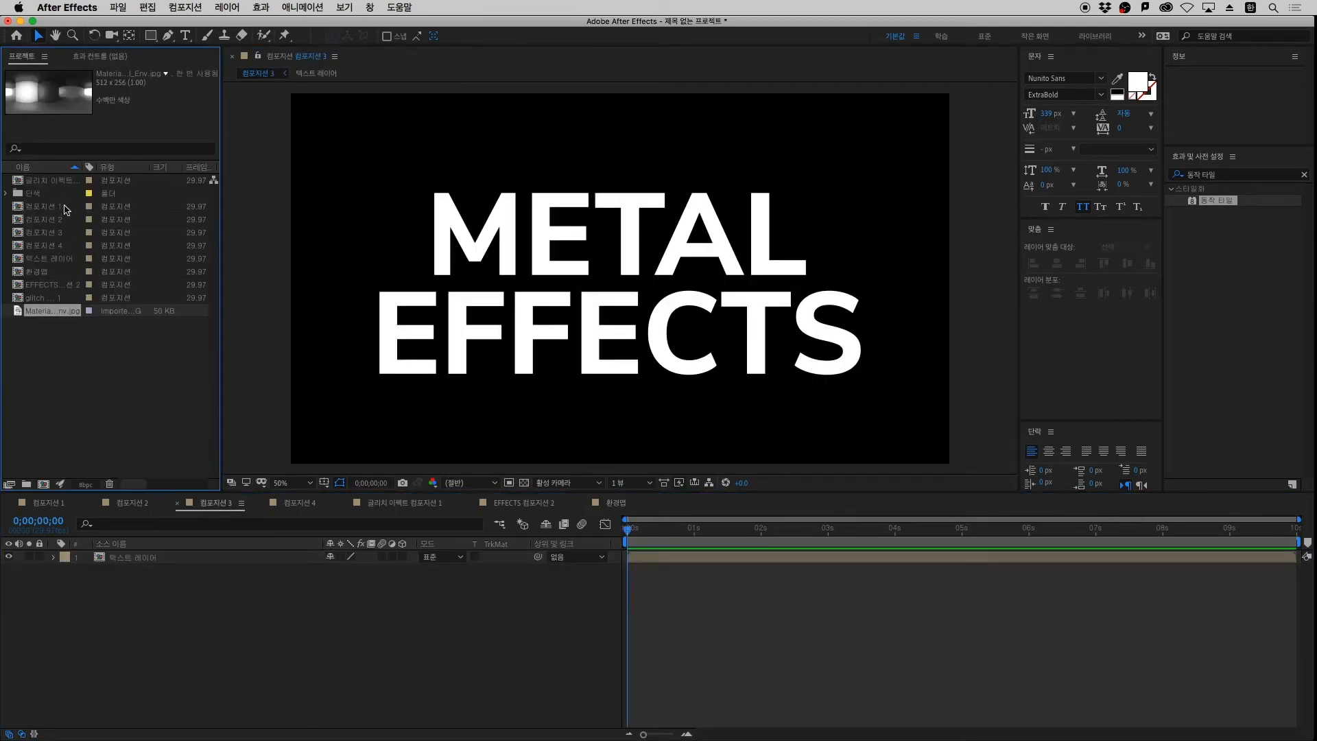
drag(48, 276, 147, 574)
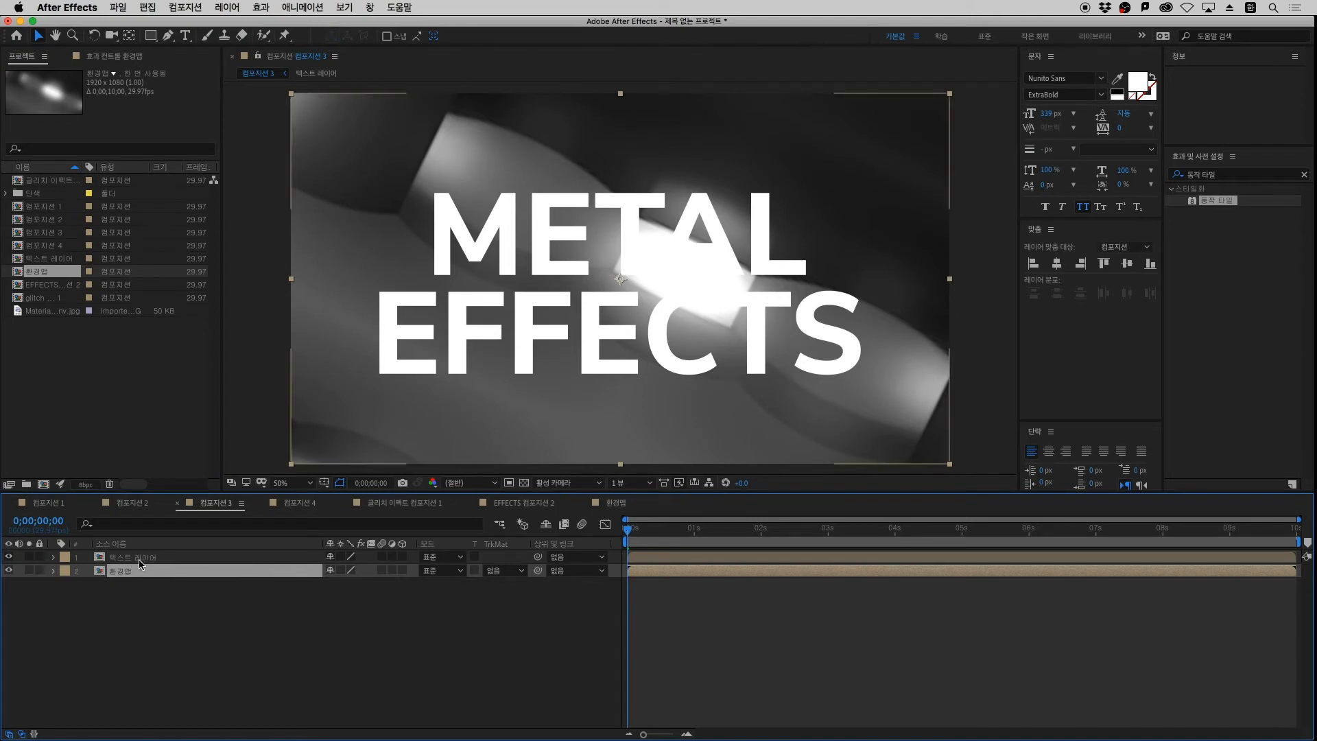
Set the 환경맵 layer's track matte to 알파 매트 "텍스트 레이어" and preview the metallic title
click(499, 582)
click(505, 571)
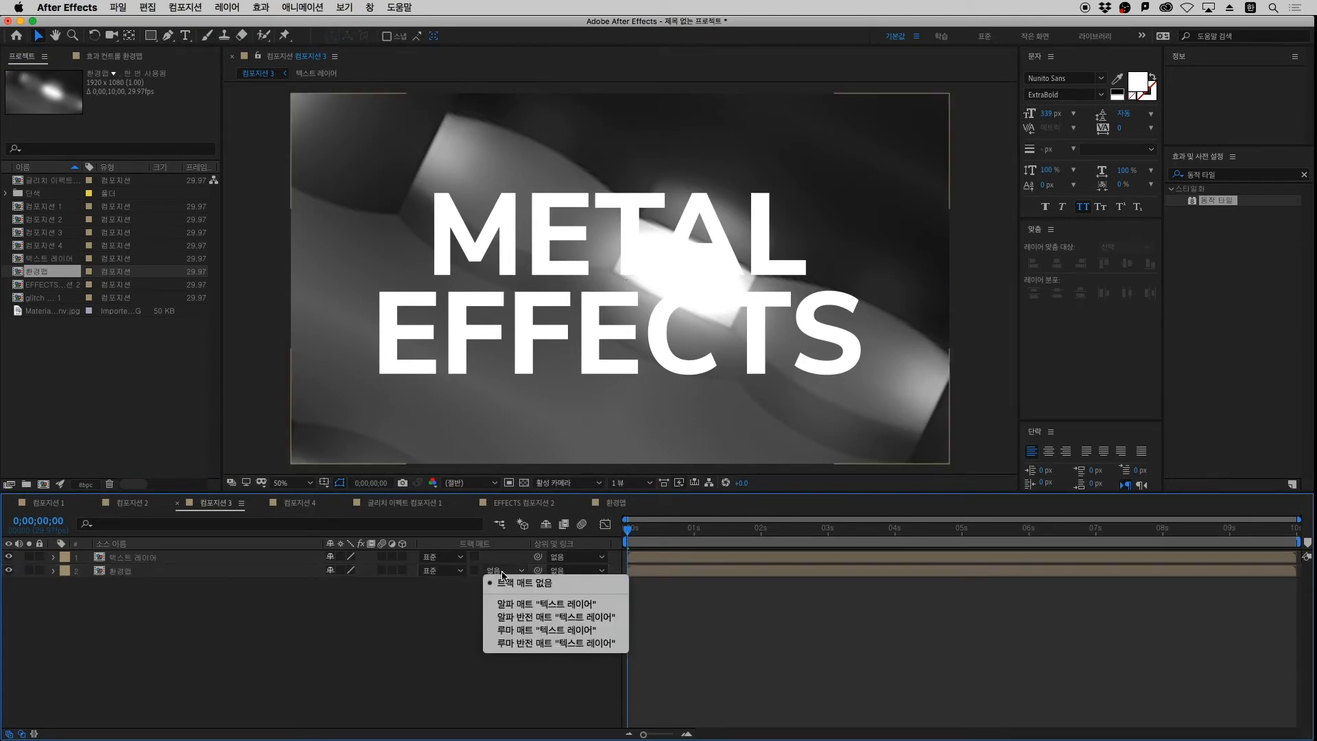
click(516, 604)
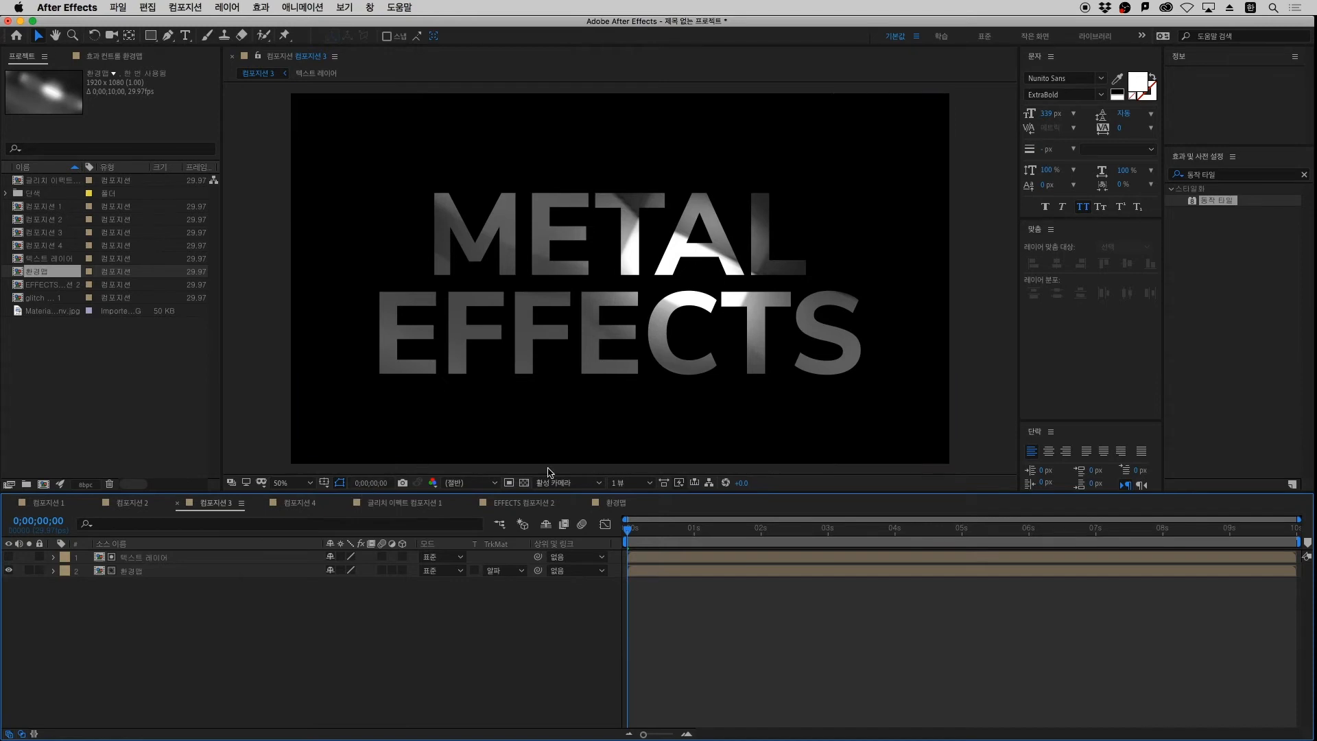
key(space)
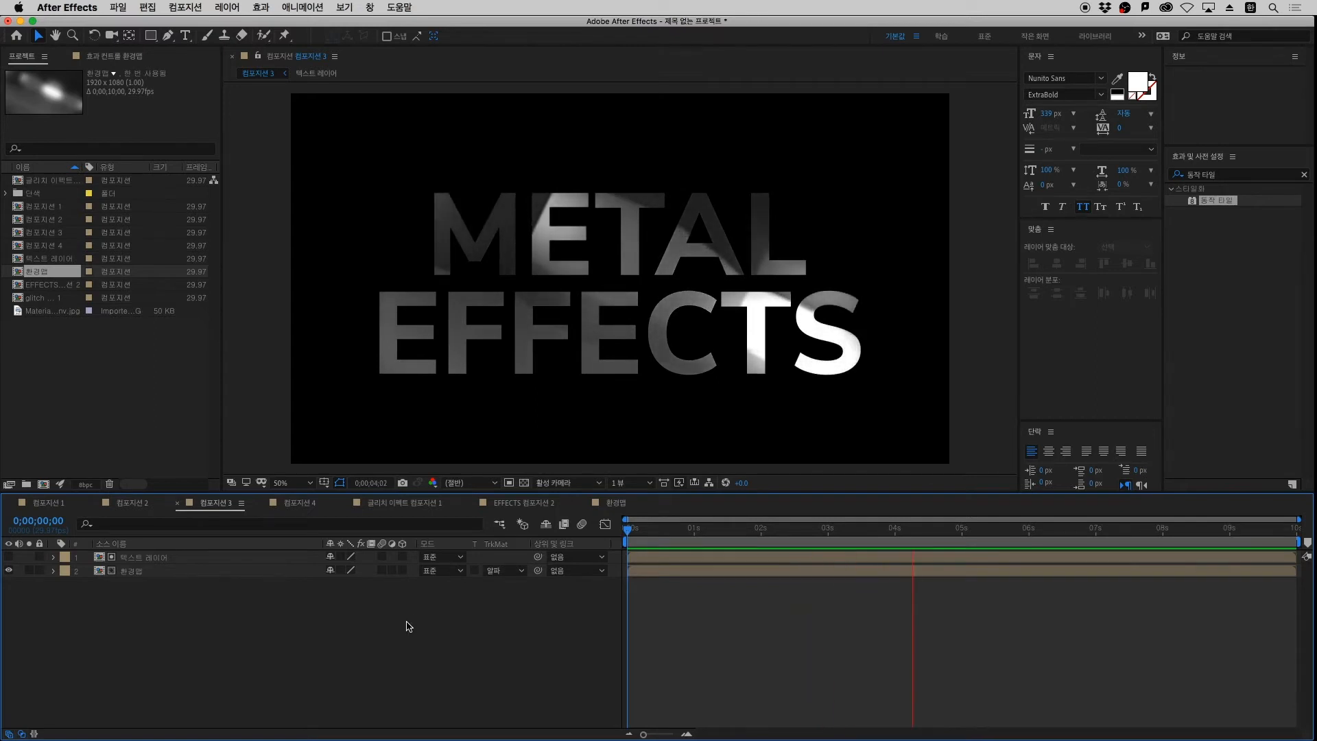
key(space)
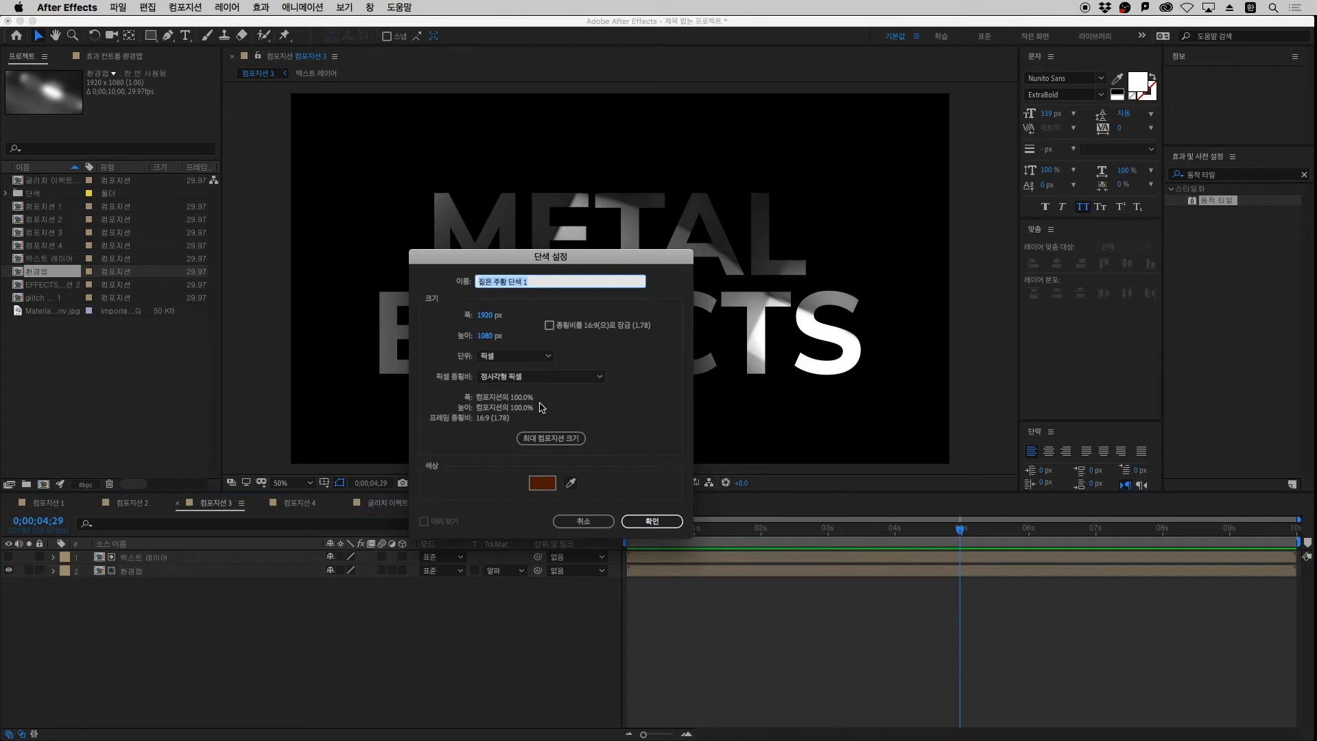
Create a 1920 × 1080 px solid layer in a very dark grey
click(542, 483)
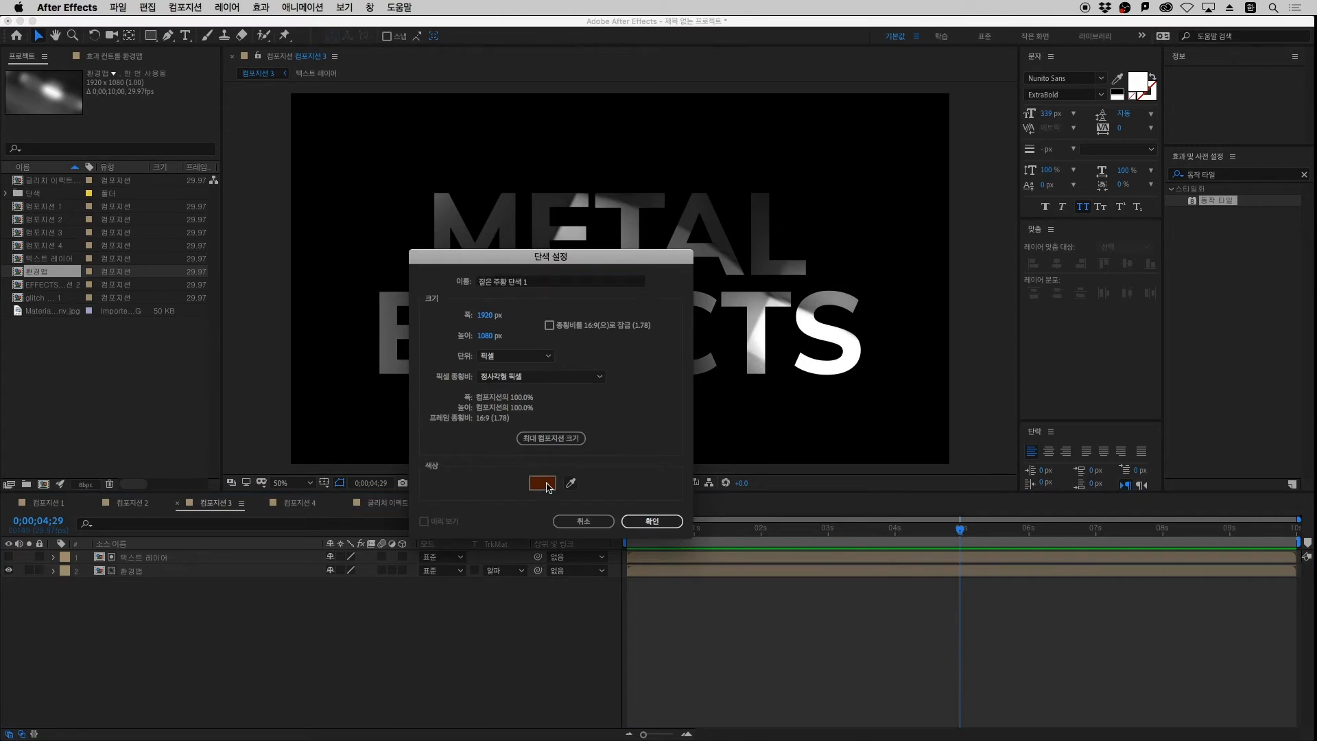
drag(611, 467, 541, 509)
key(Return)
key(Return)
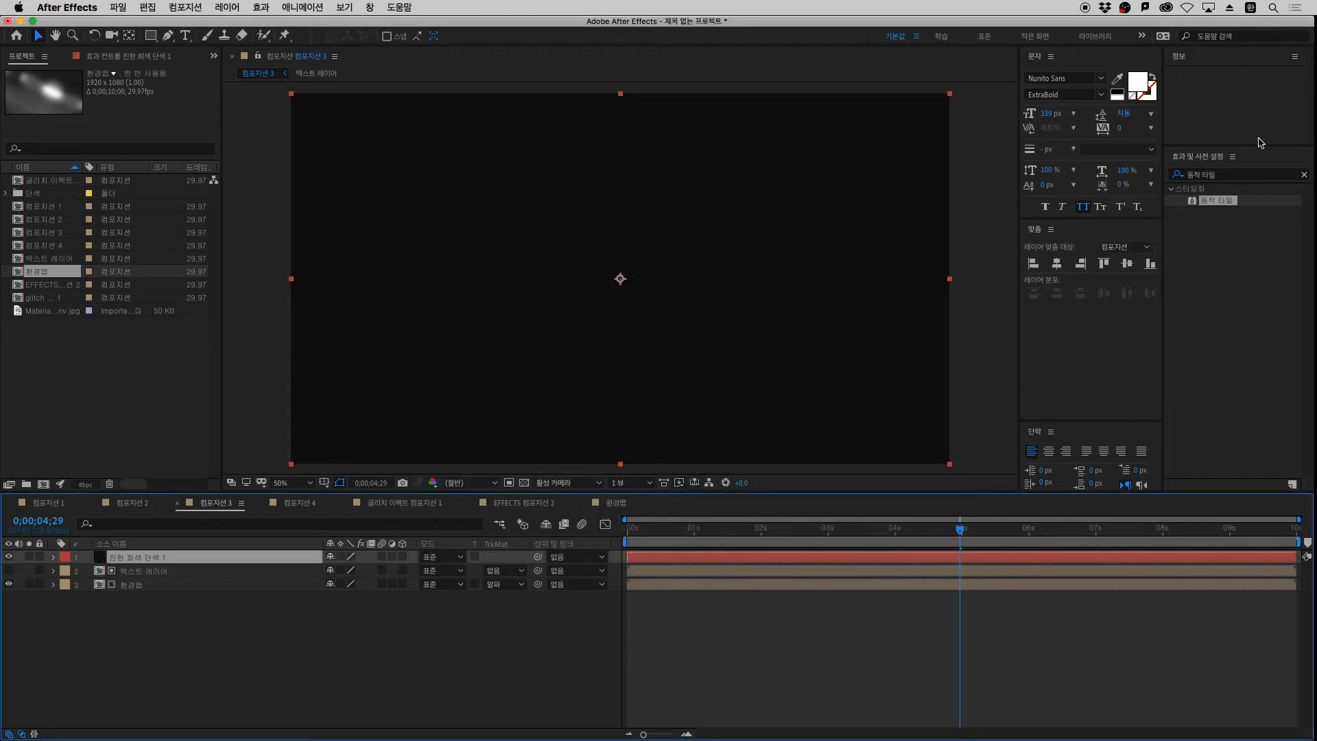
Find the 그라디언트 경사 effect, apply it to the dark grey solid and set its shape to 방사형 경사
click(1227, 176)
key(BackSpace)
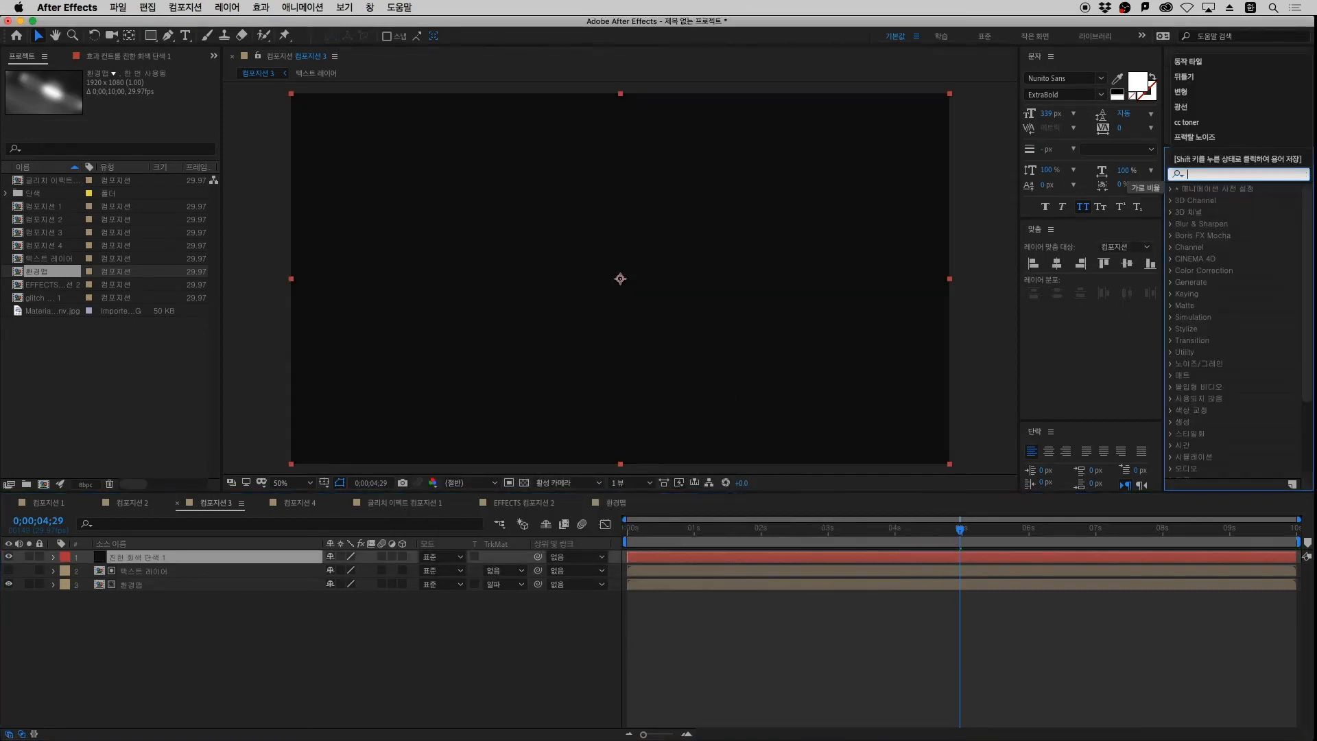
text(그라디언트)
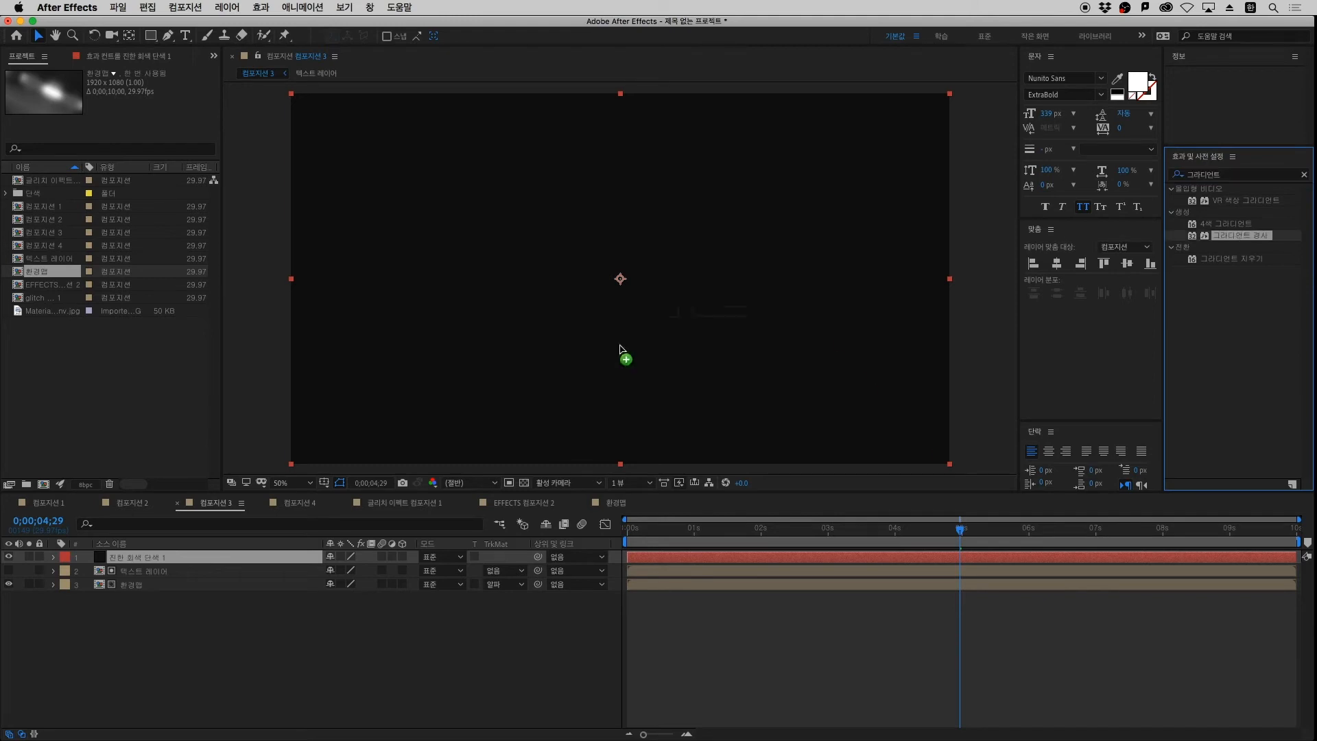
drag(1241, 237, 144, 557)
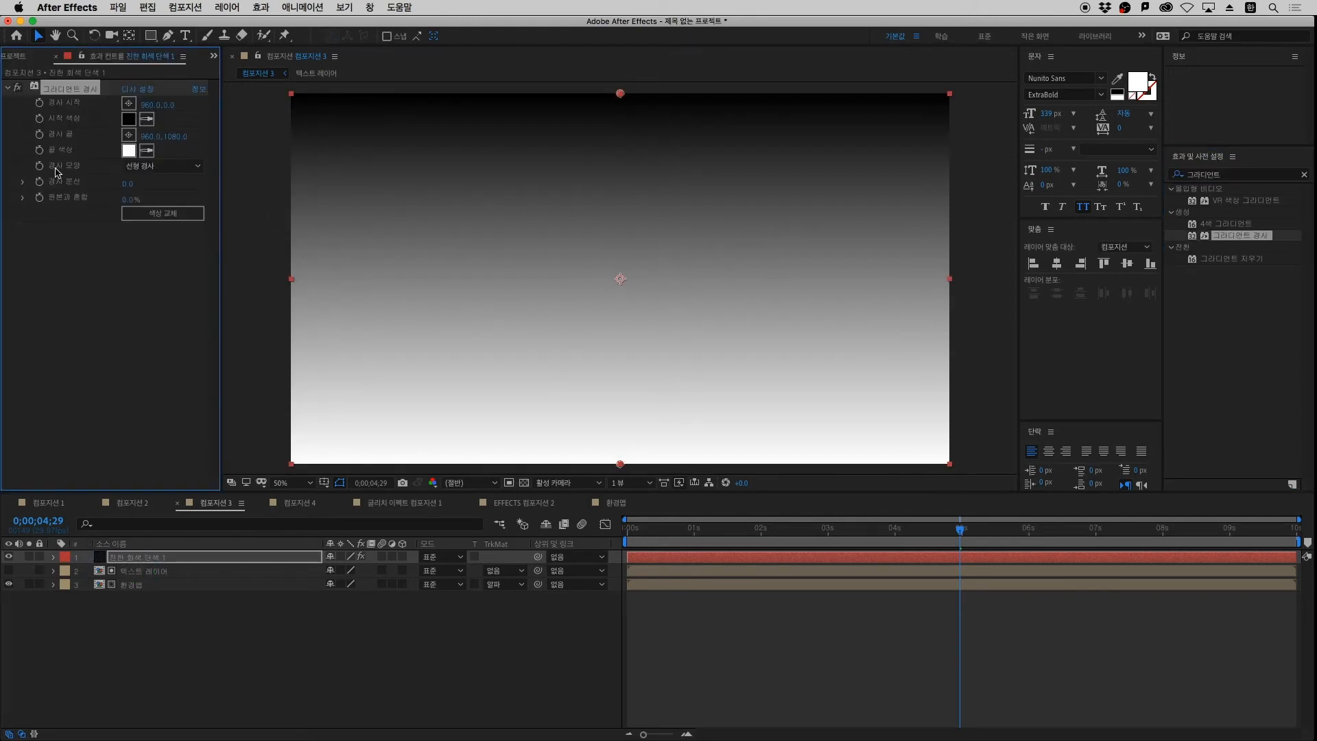
click(162, 165)
click(155, 197)
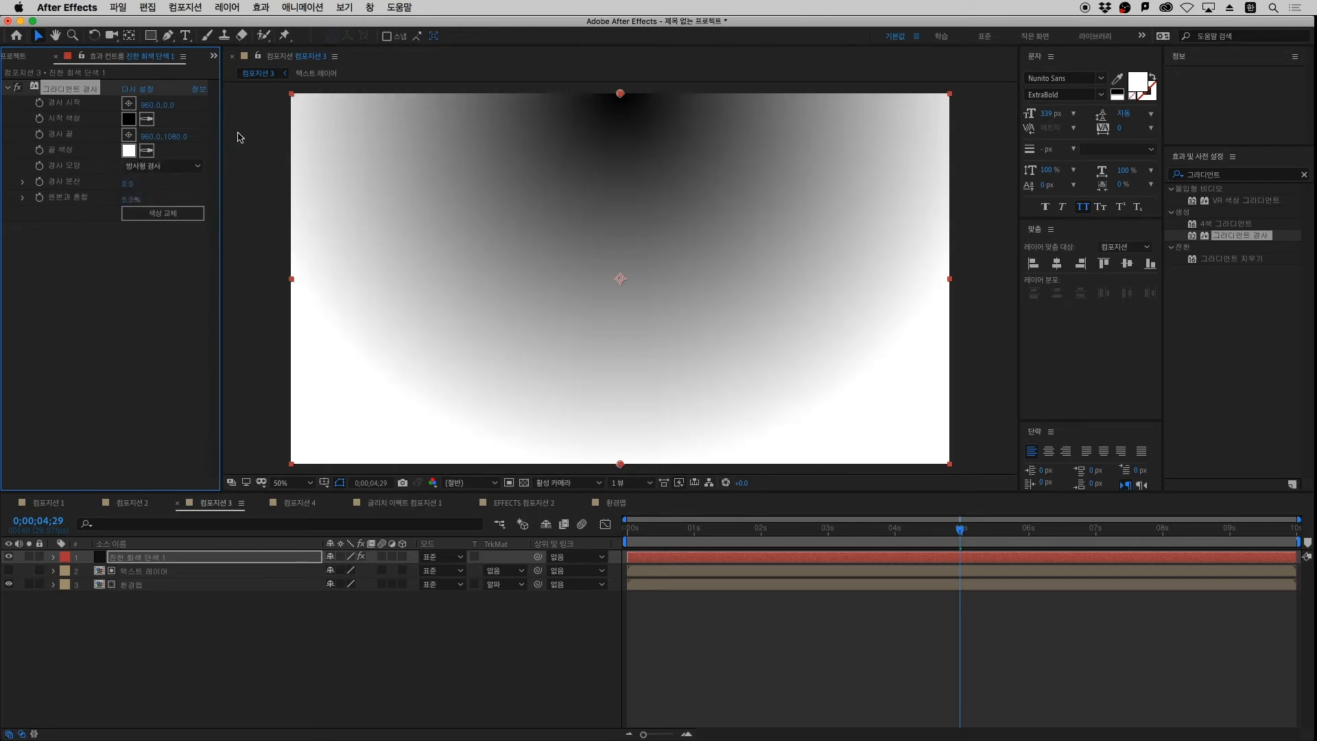
Set the gradient's start color to dark grey 2D2D2D and its end color to black 000000
click(131, 122)
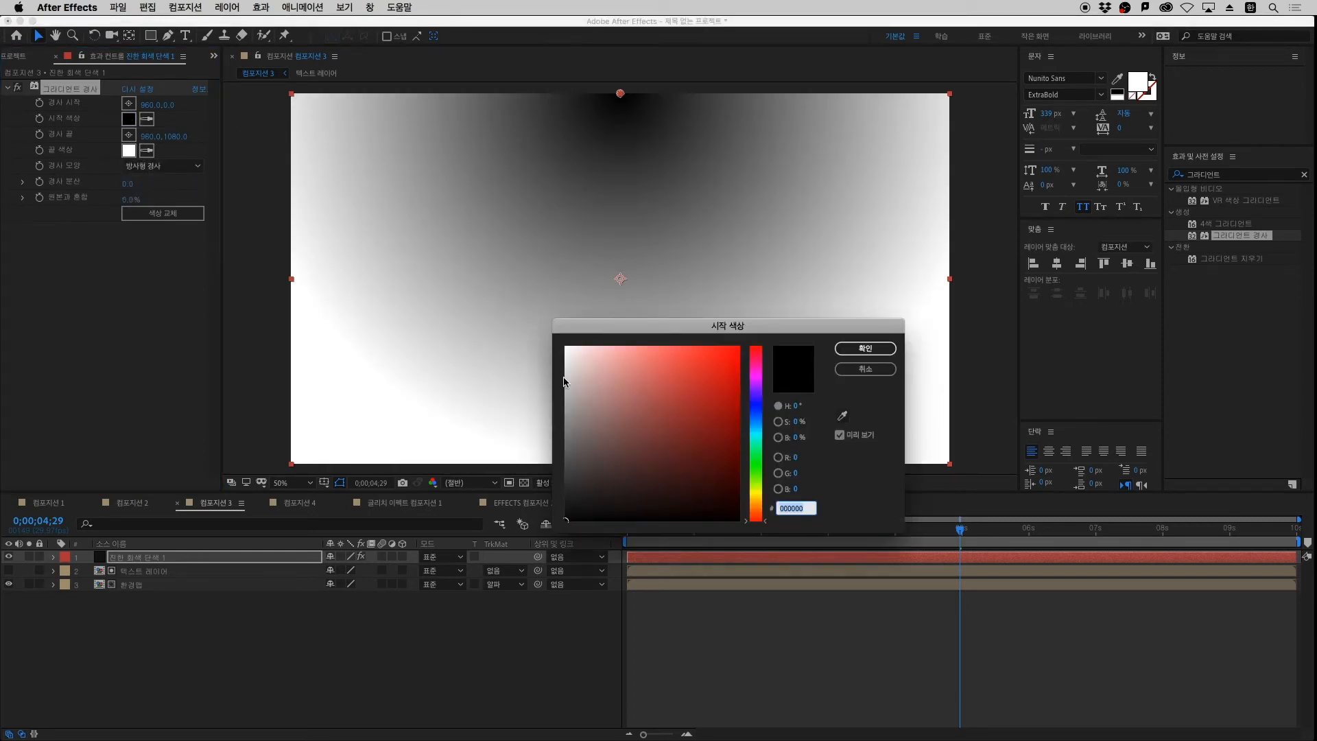
drag(569, 458, 543, 488)
key(Return)
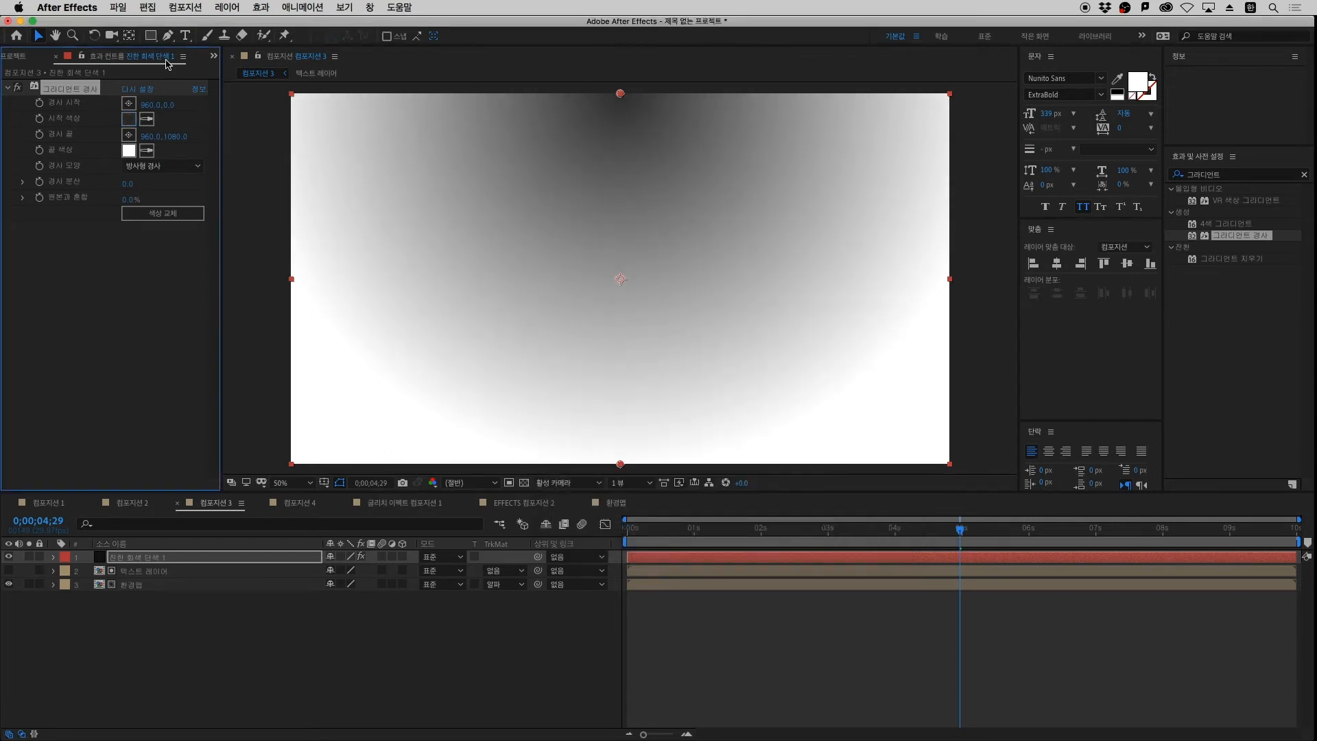
click(129, 151)
drag(603, 513, 459, 585)
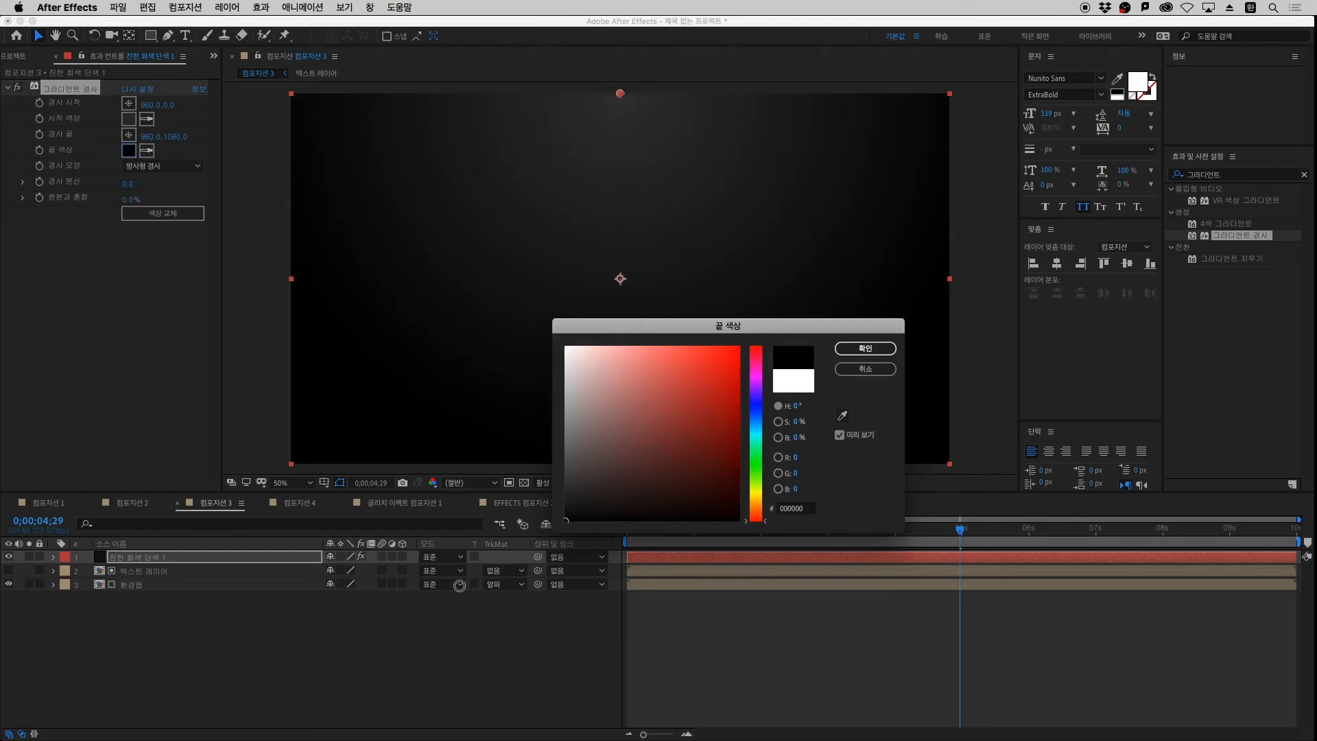
key(Return)
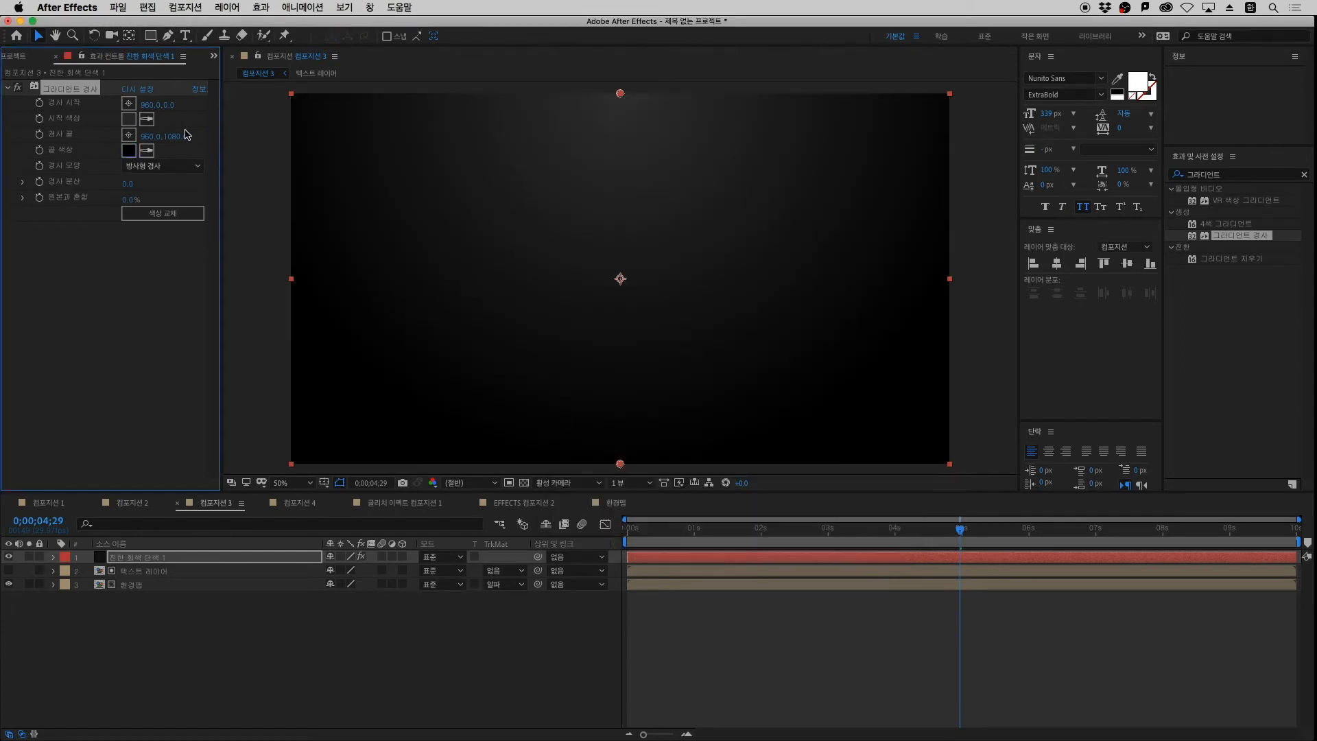
Lighten the gradient's start color to about 393939
click(128, 119)
click(565, 480)
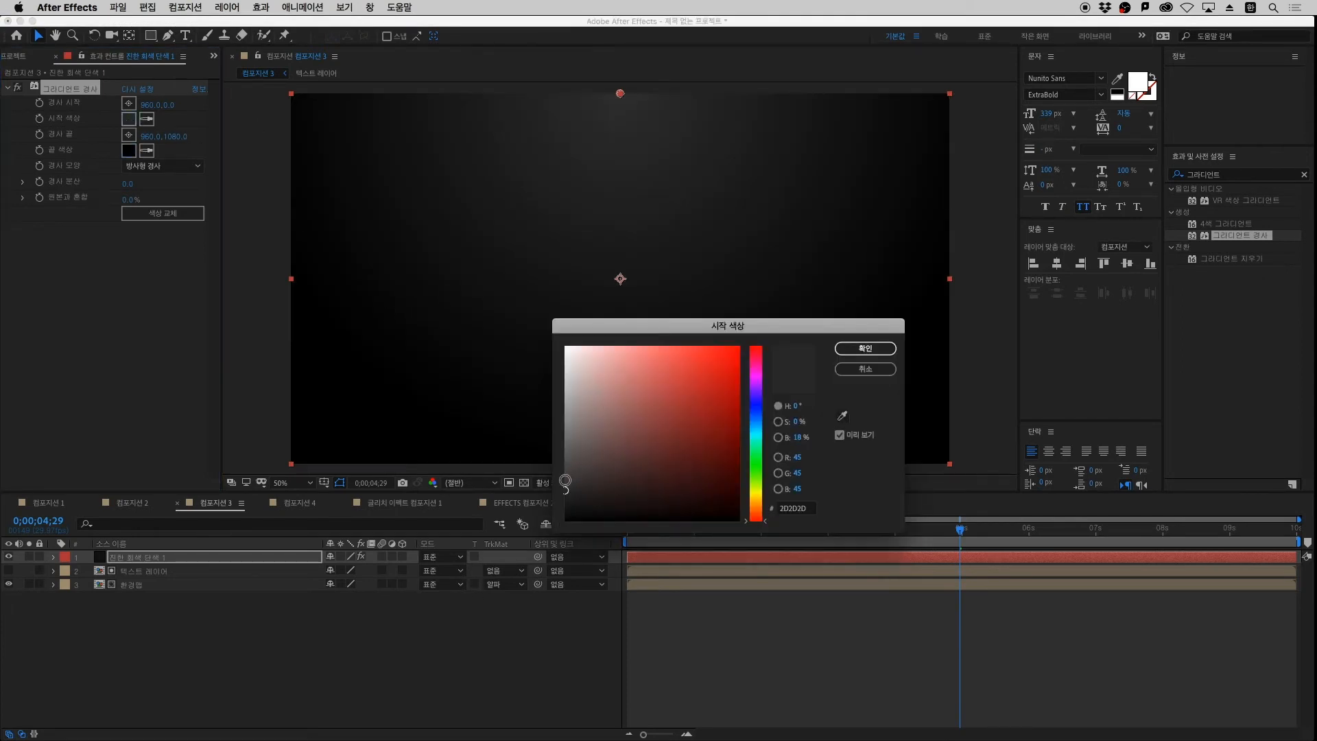
drag(565, 480, 559, 482)
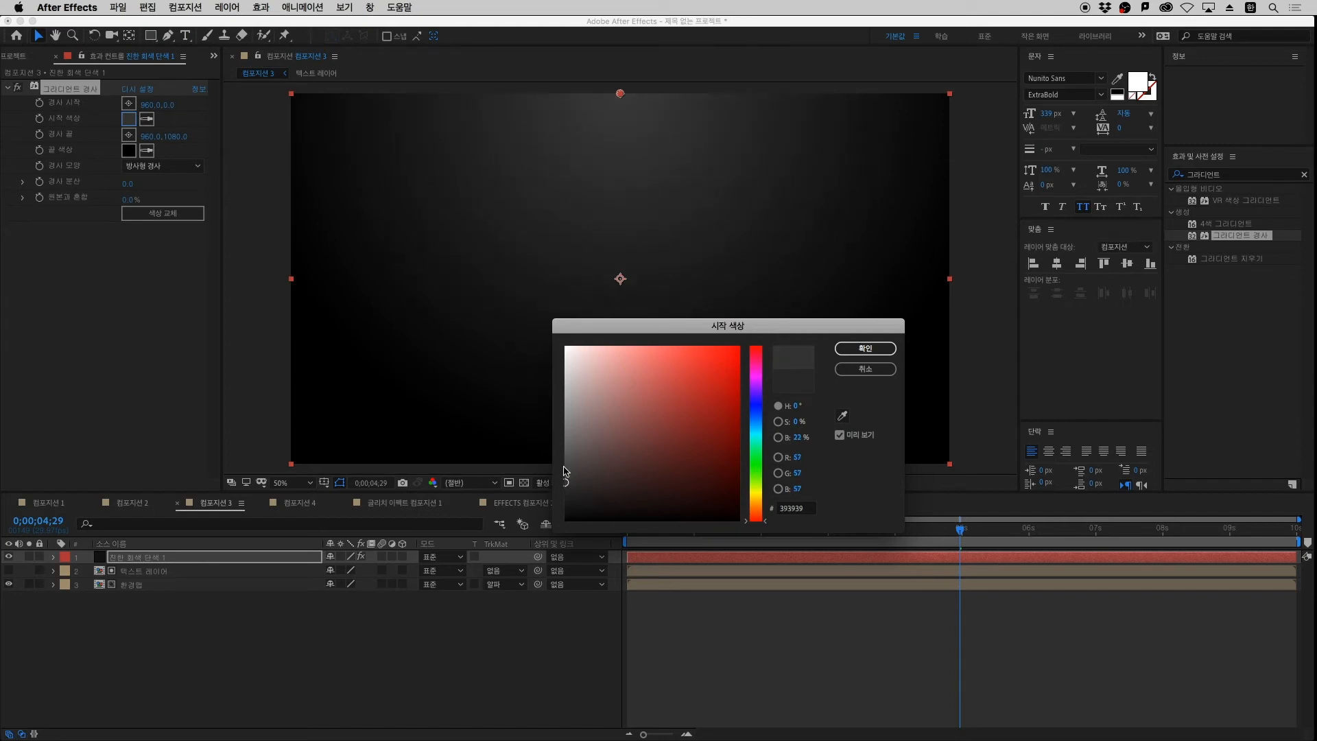
key(Return)
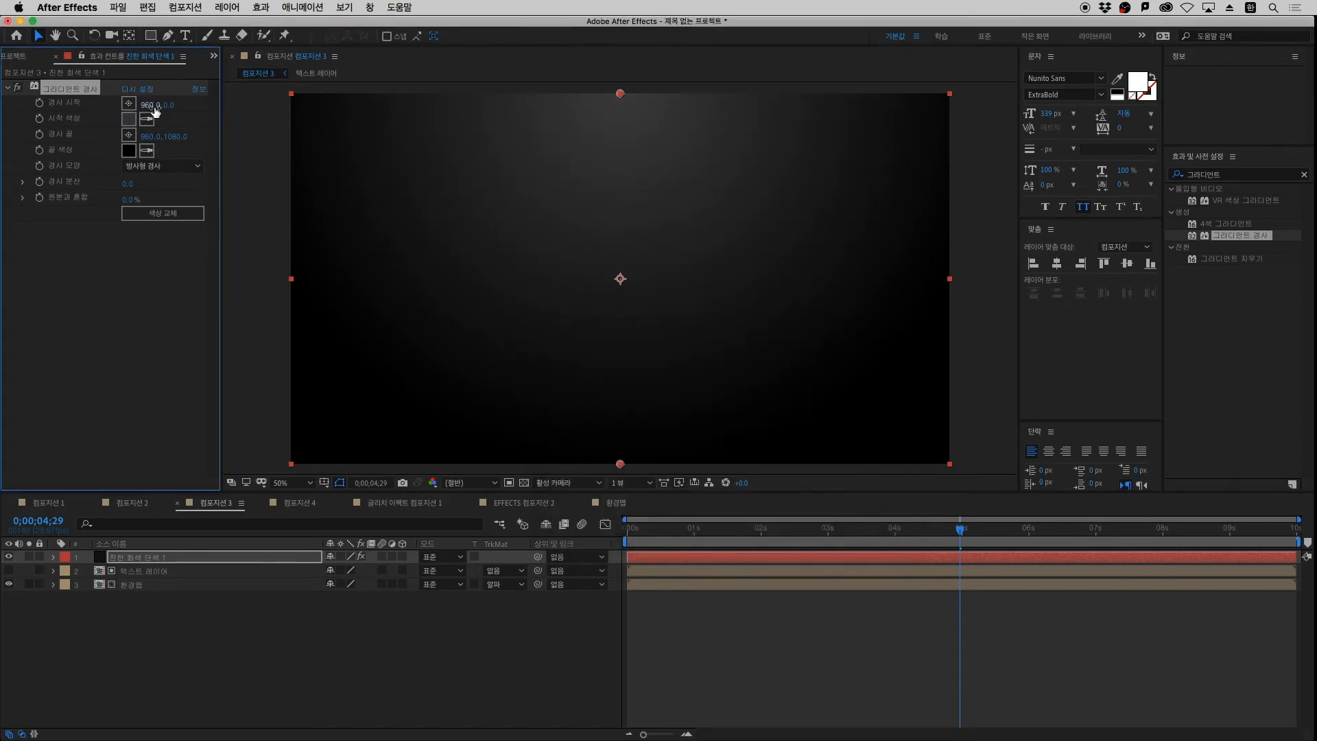
Move the gradient's start point to about (494, 0) and its end point to about (1363, 1282)
drag(148, 105, 2, 163)
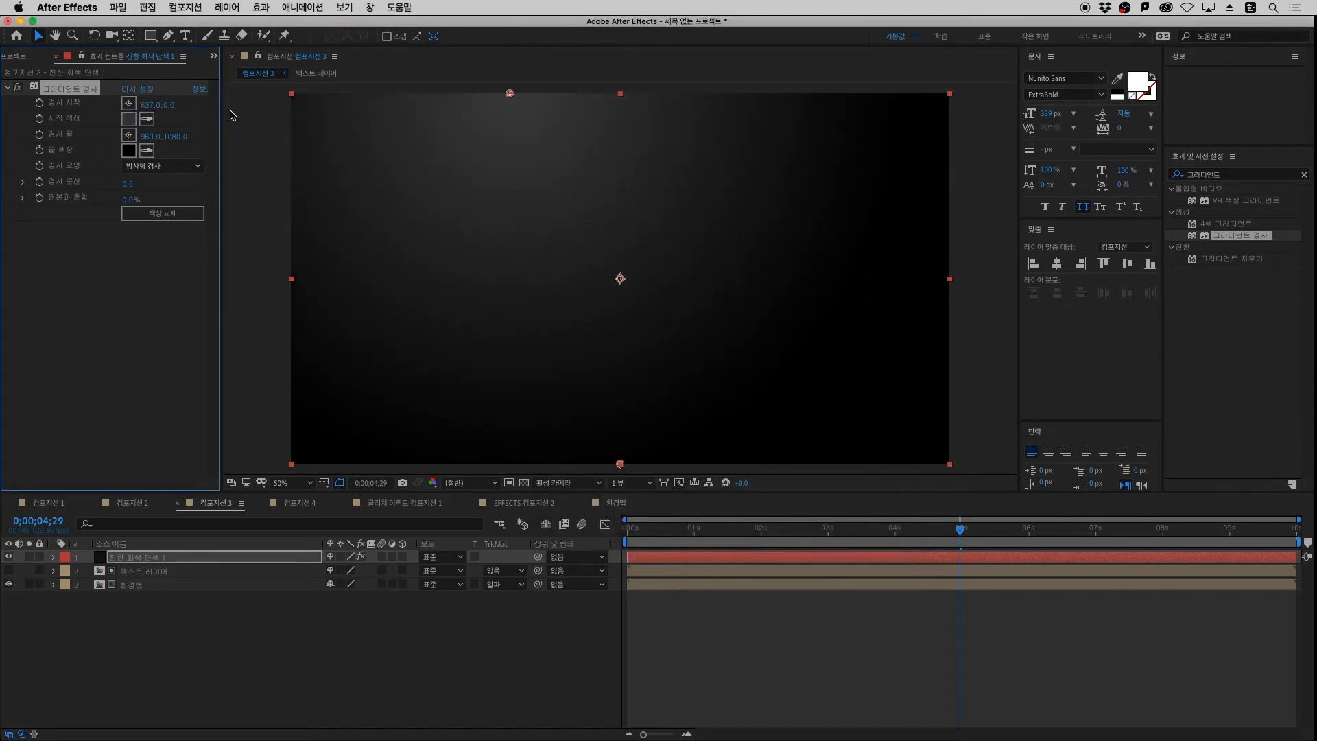
drag(148, 105, 79, 133)
drag(176, 136, 392, 150)
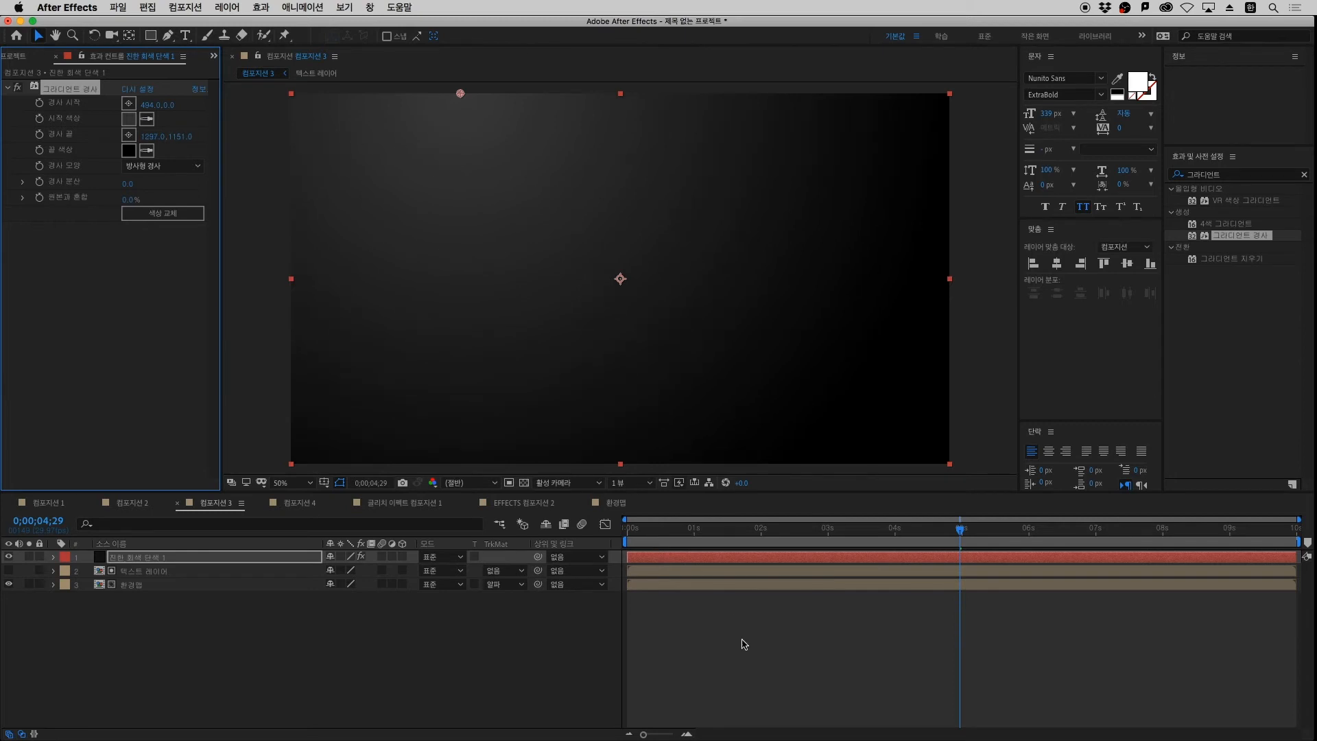
drag(180, 137, 304, 150)
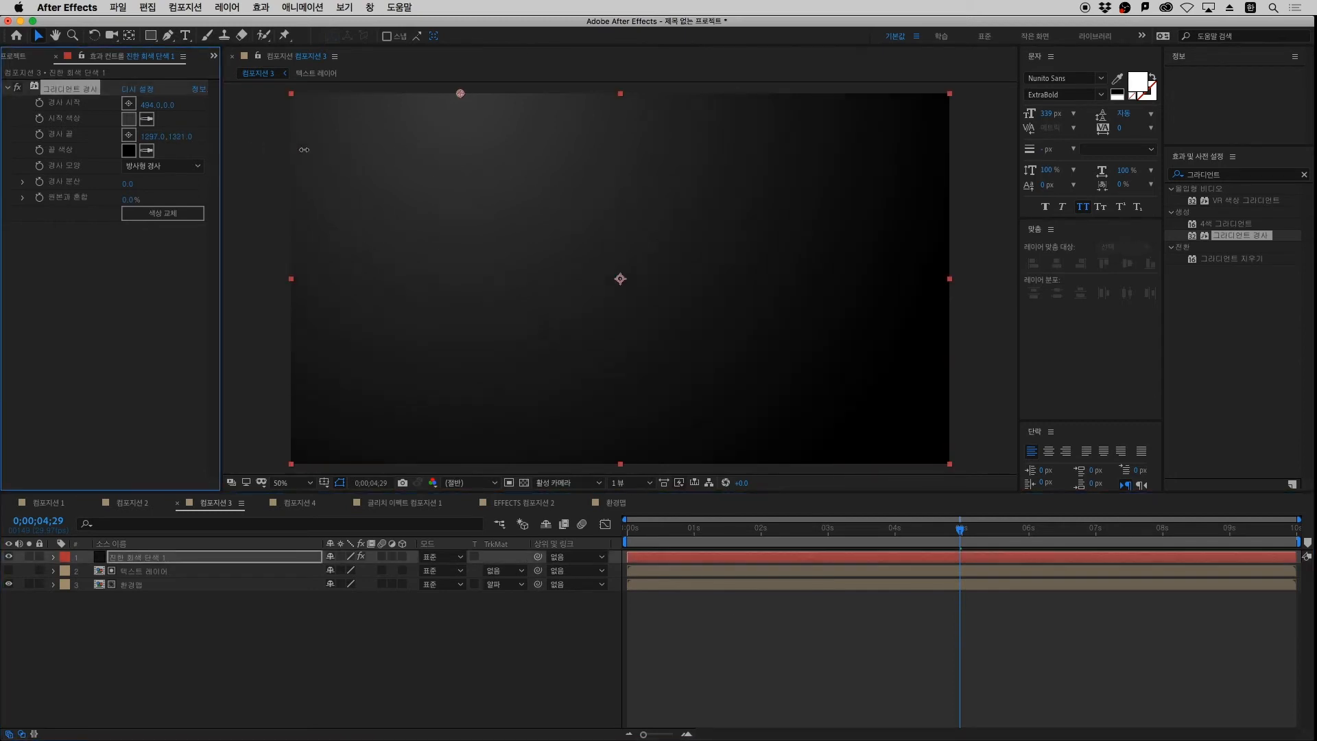
drag(435, 167, 251, 150)
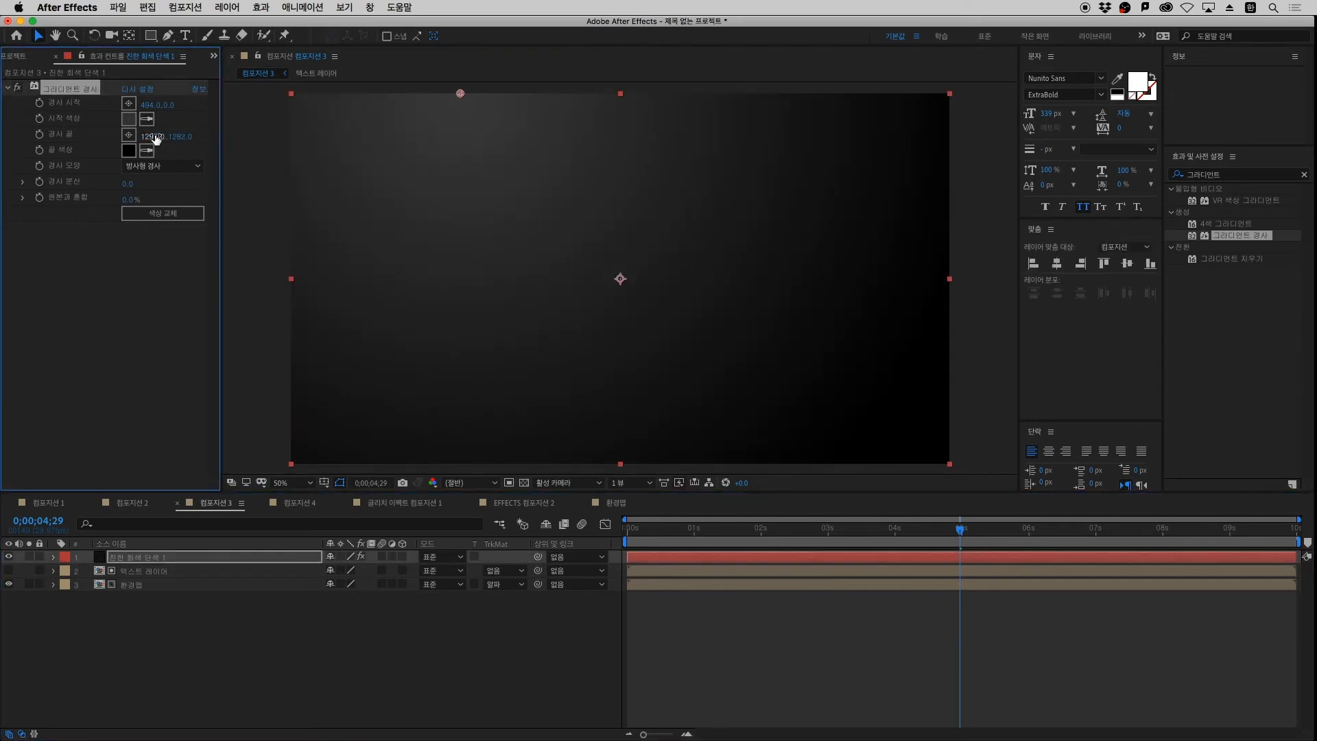
drag(157, 138, 189, 138)
Rename the gradient solid layer to BG and move it beneath the 환경맵 layer
click(183, 660)
click(218, 559)
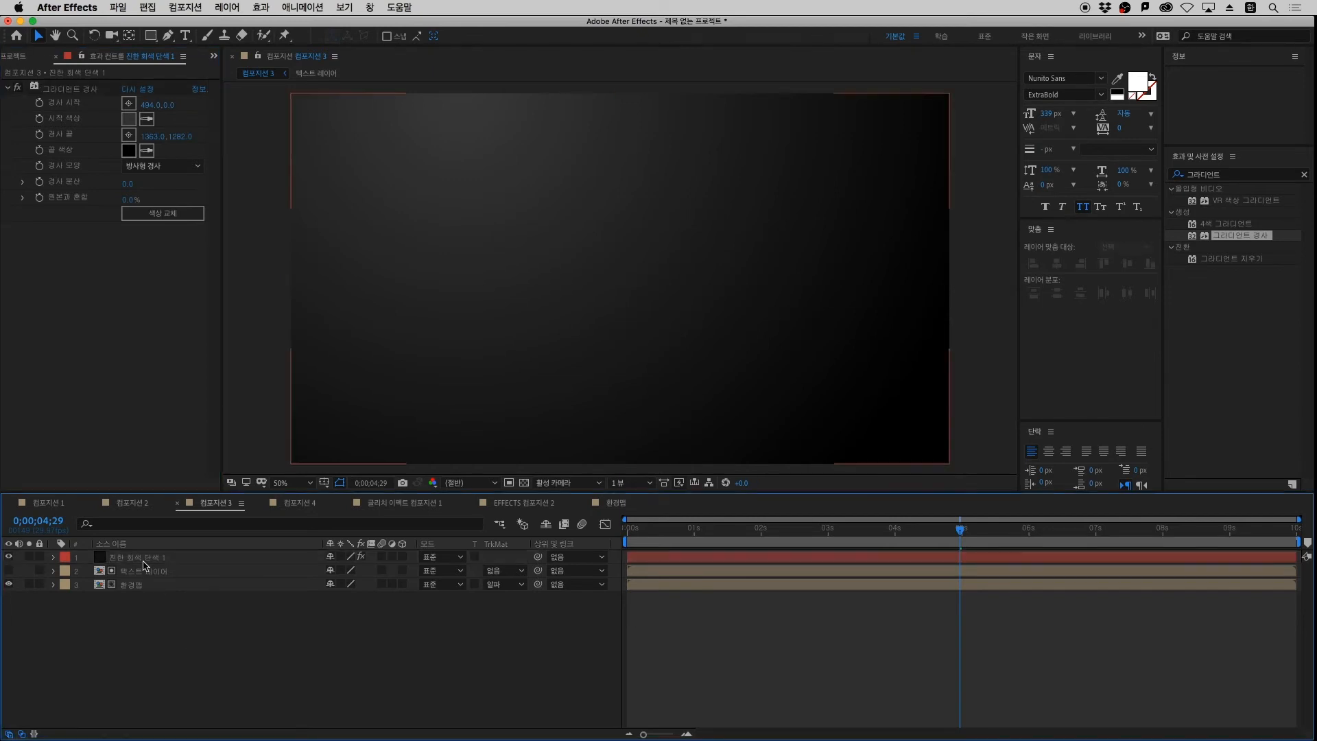
key(Return)
text(ㅇ)
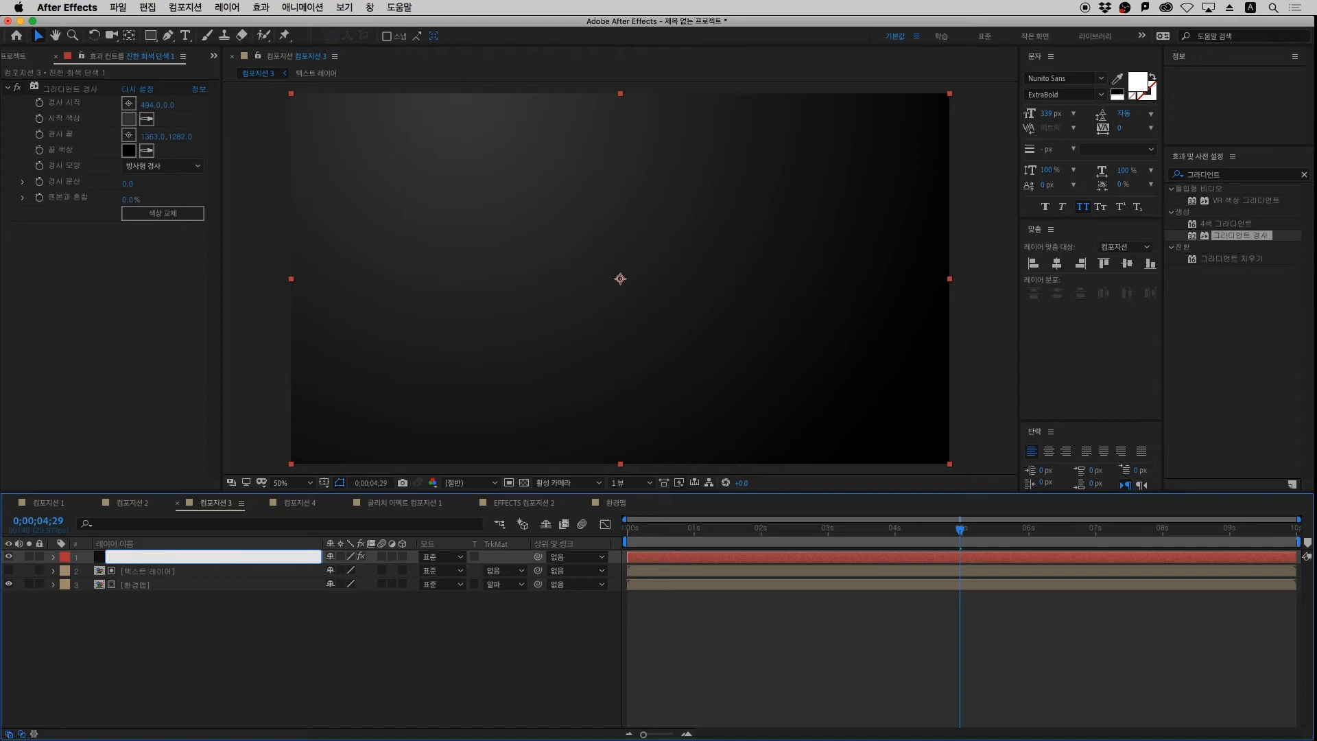
text(BG)
key(Return)
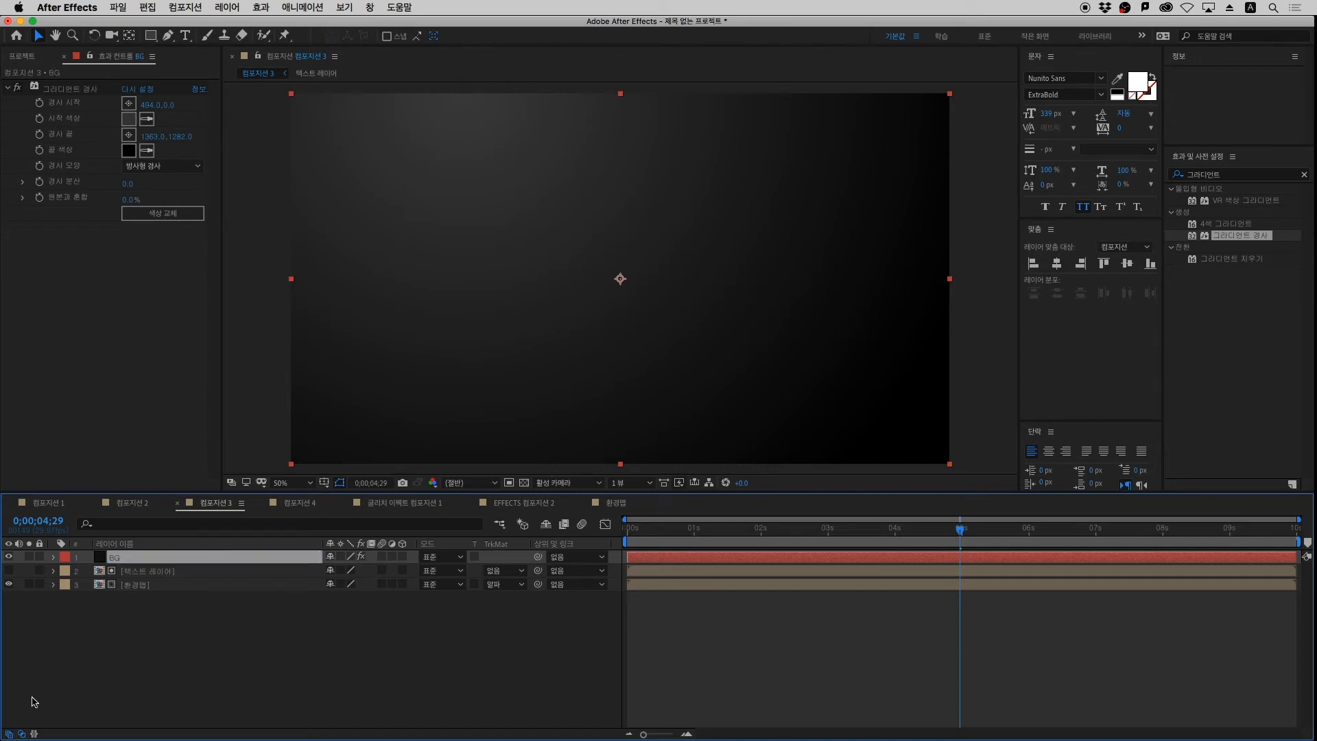
drag(138, 559, 147, 603)
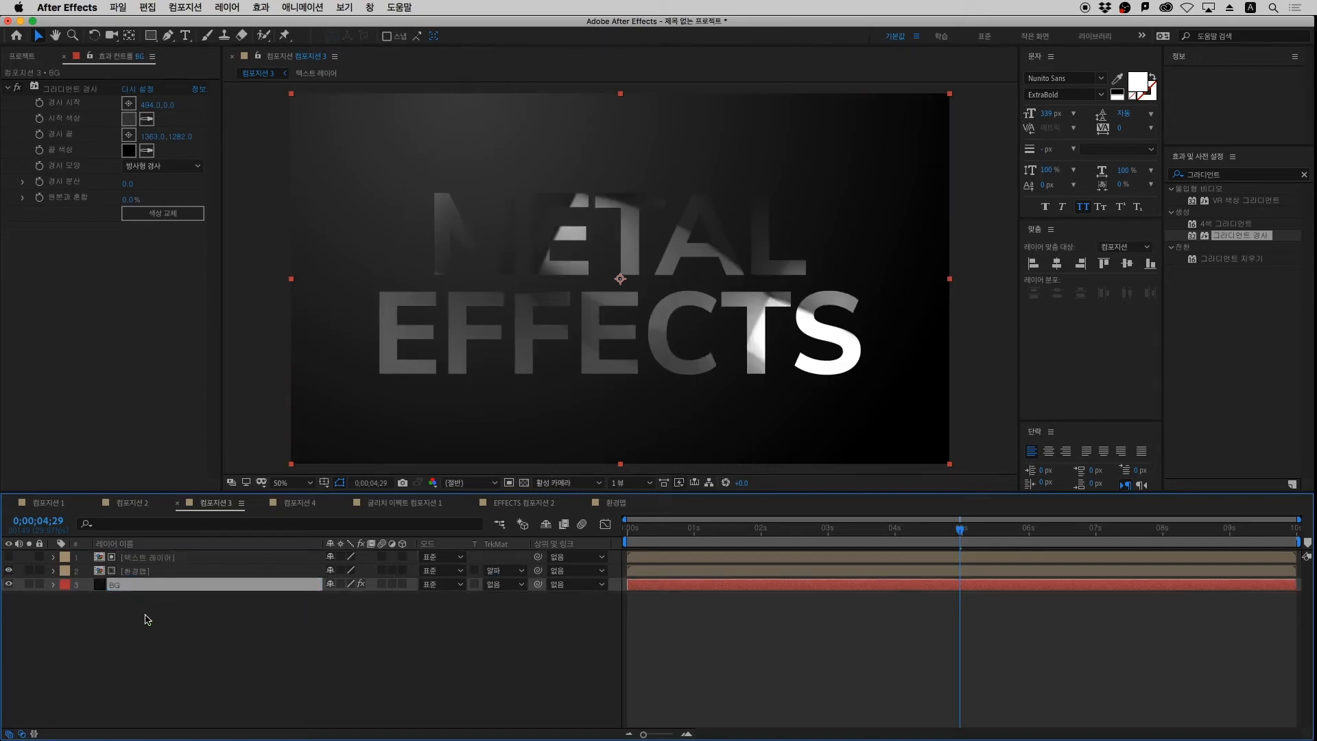
Preview the metallic title over the gradient background from near the beginning of the timeline
click(283, 619)
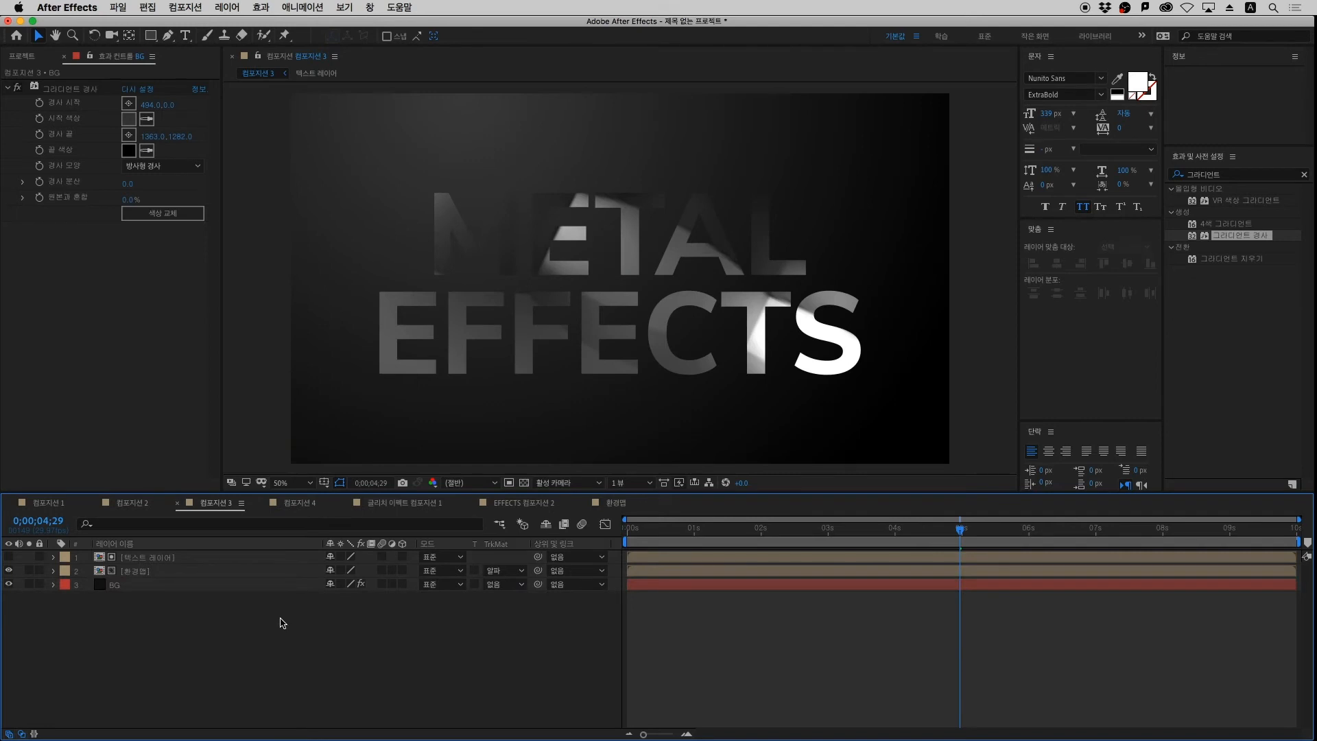
click(673, 533)
key(space)
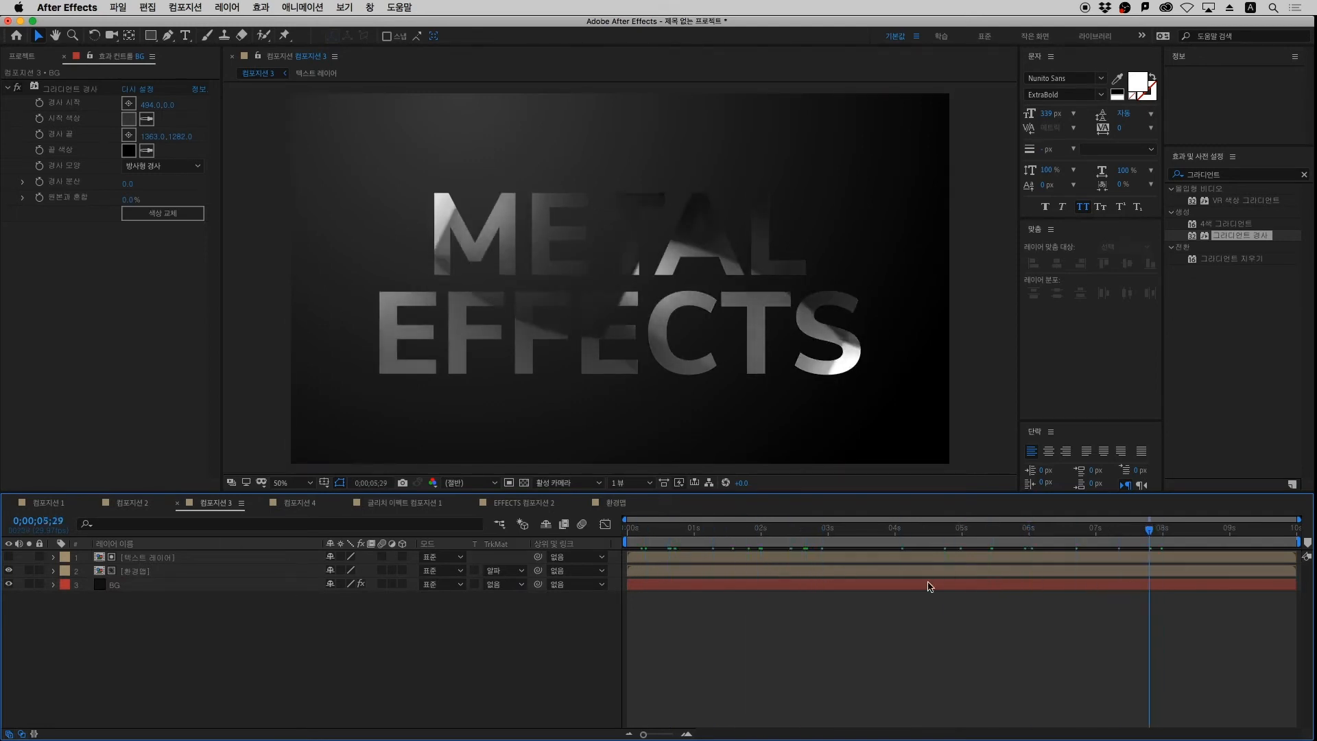
Go to about 0;00;01;04 and apply the CC Glass effect to the 환경맵 layer
drag(700, 593, 701, 594)
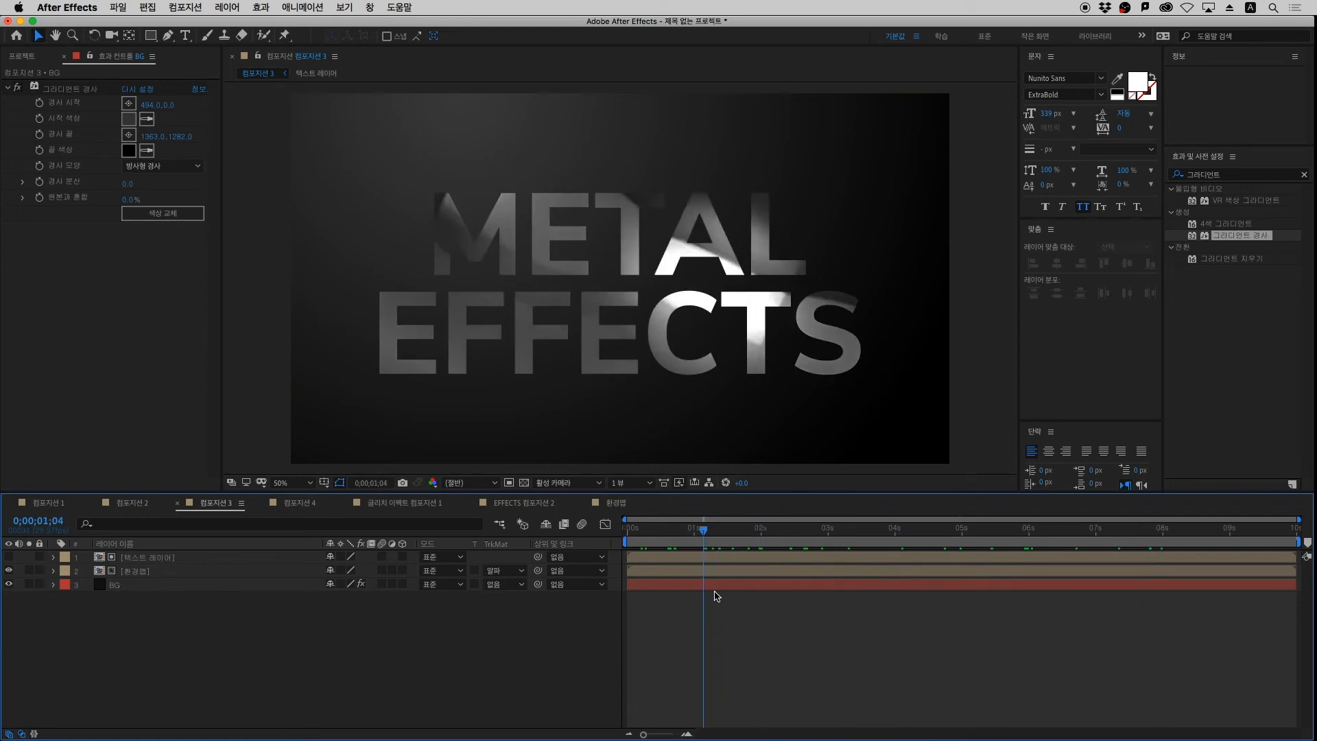
click(1232, 175)
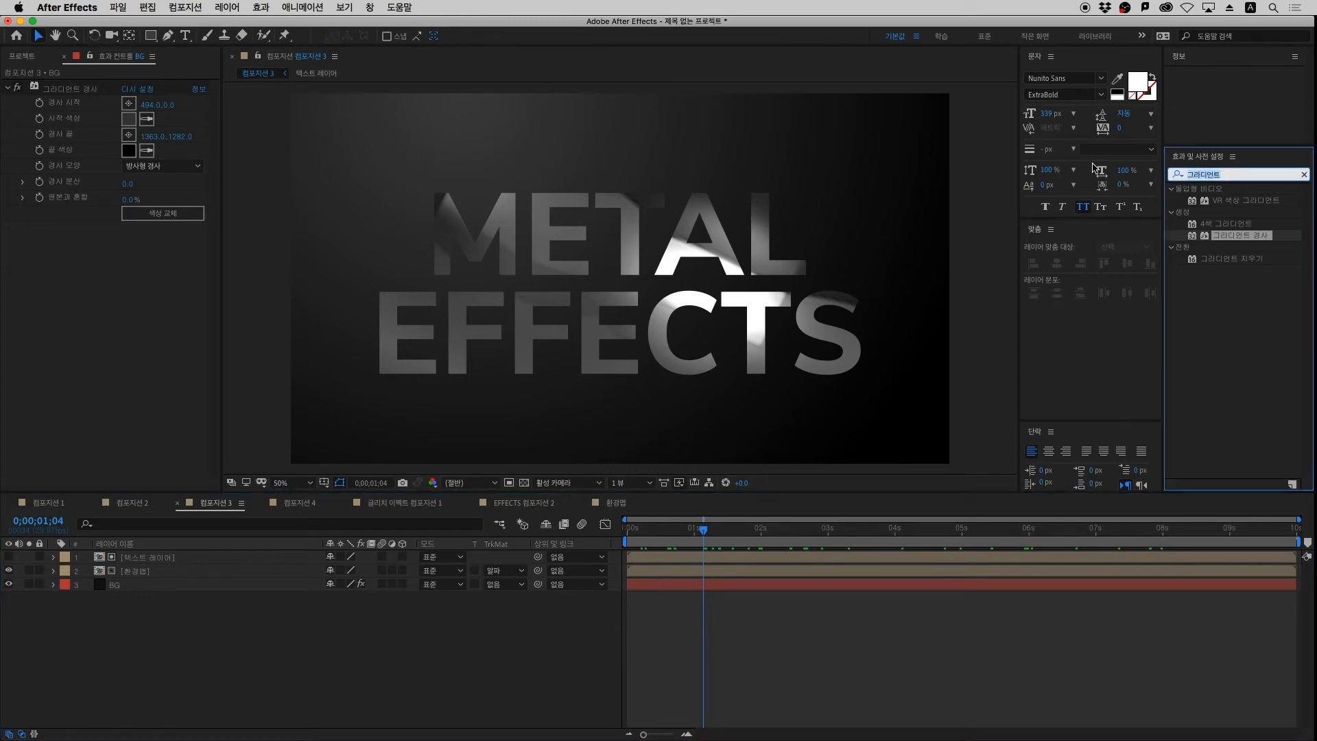
text(cc g)
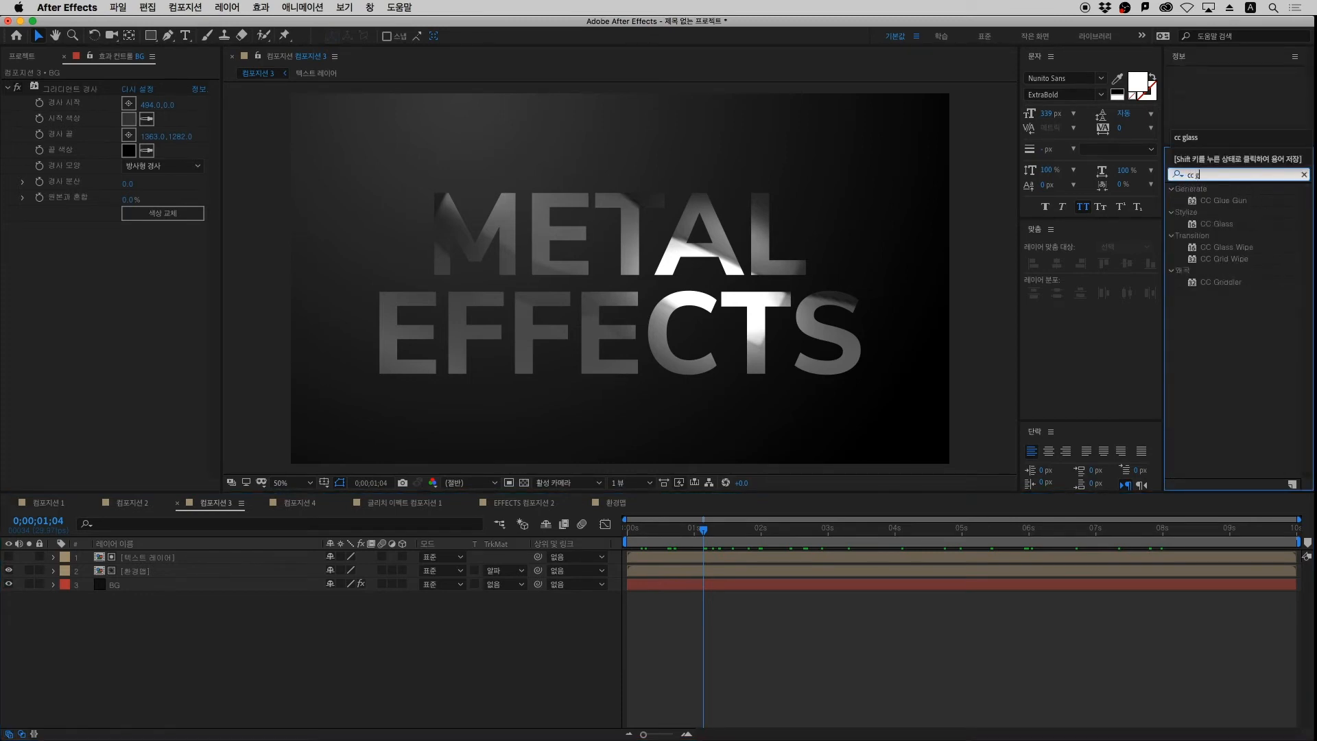
text(las)
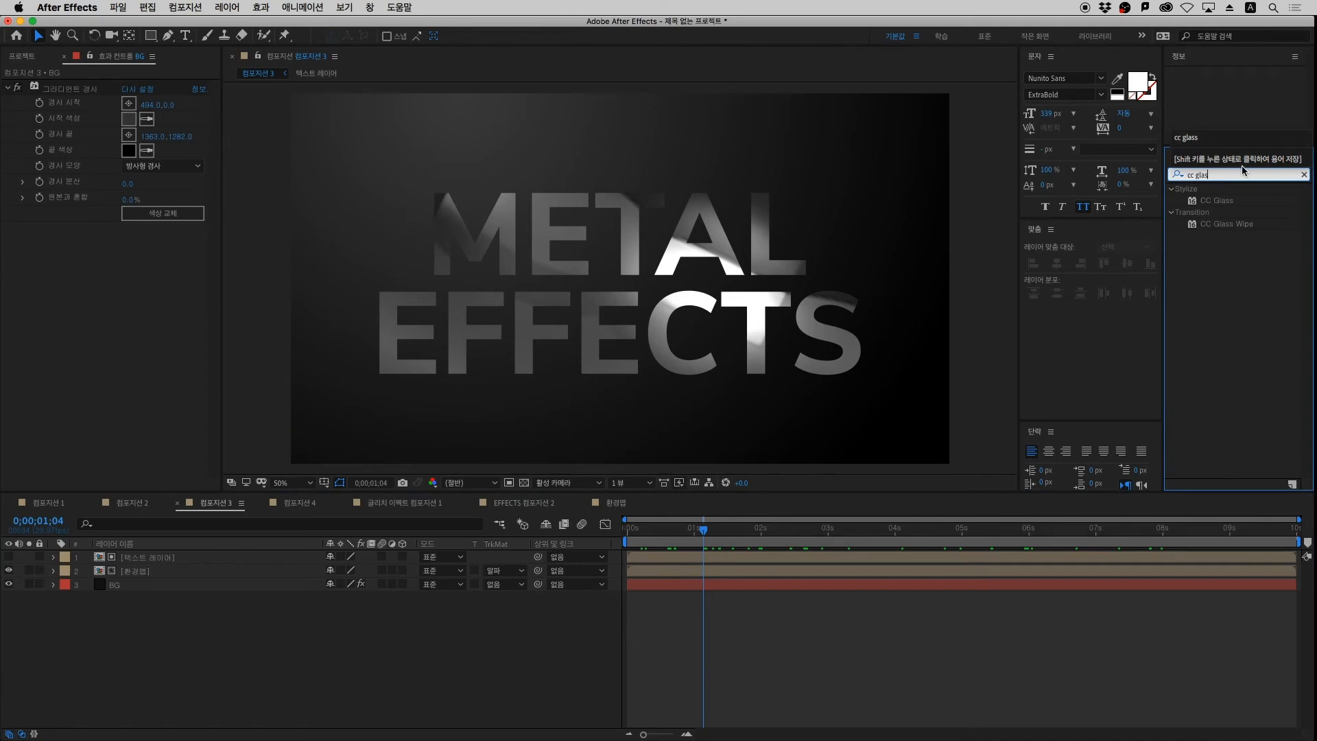
click(173, 569)
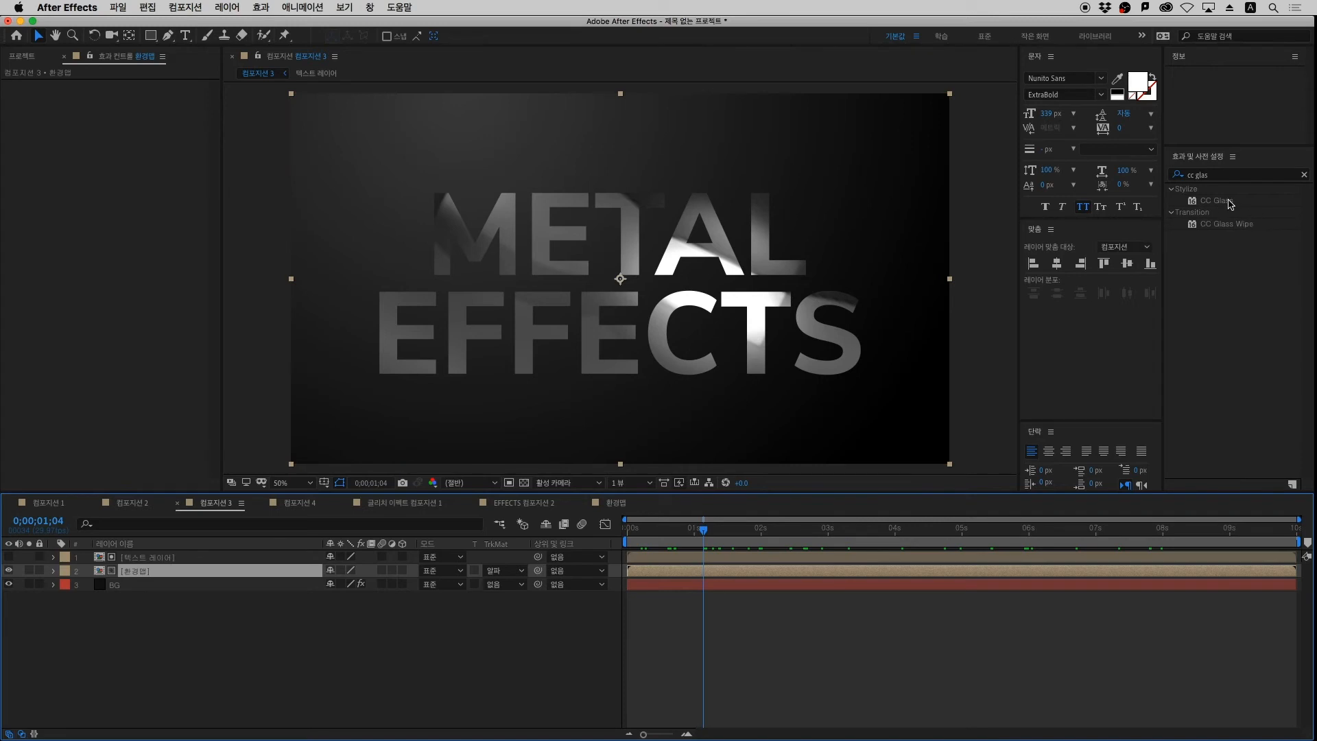
drag(1220, 203, 210, 572)
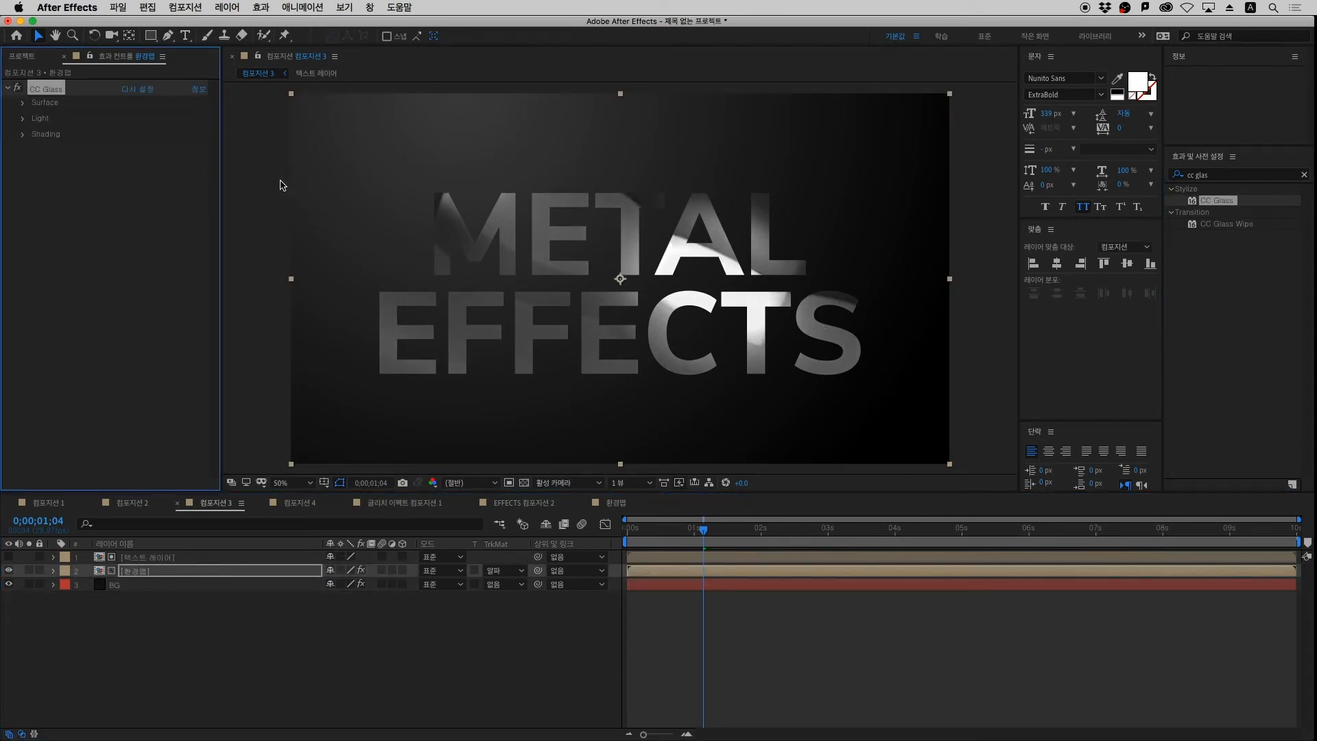
Set the CC Glass surface Bump Map to the 텍스트 레이어 layer
click(22, 103)
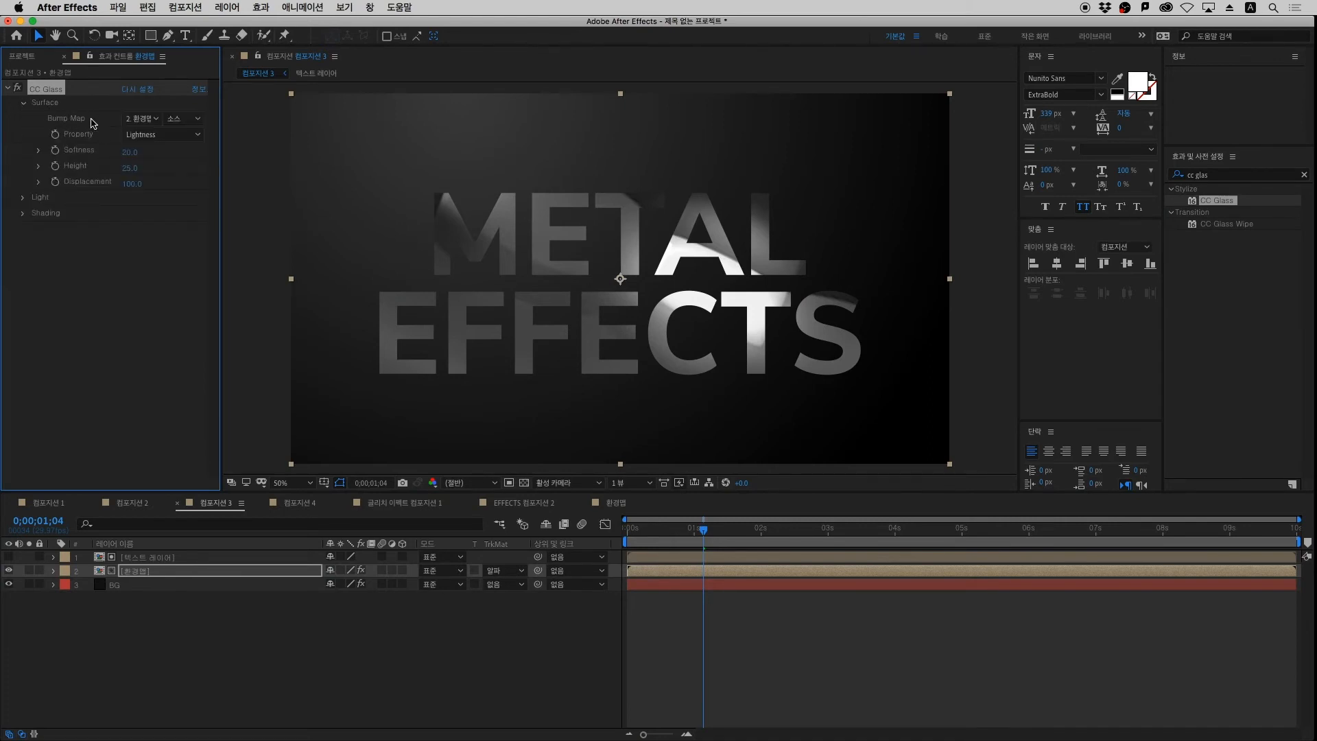
click(147, 123)
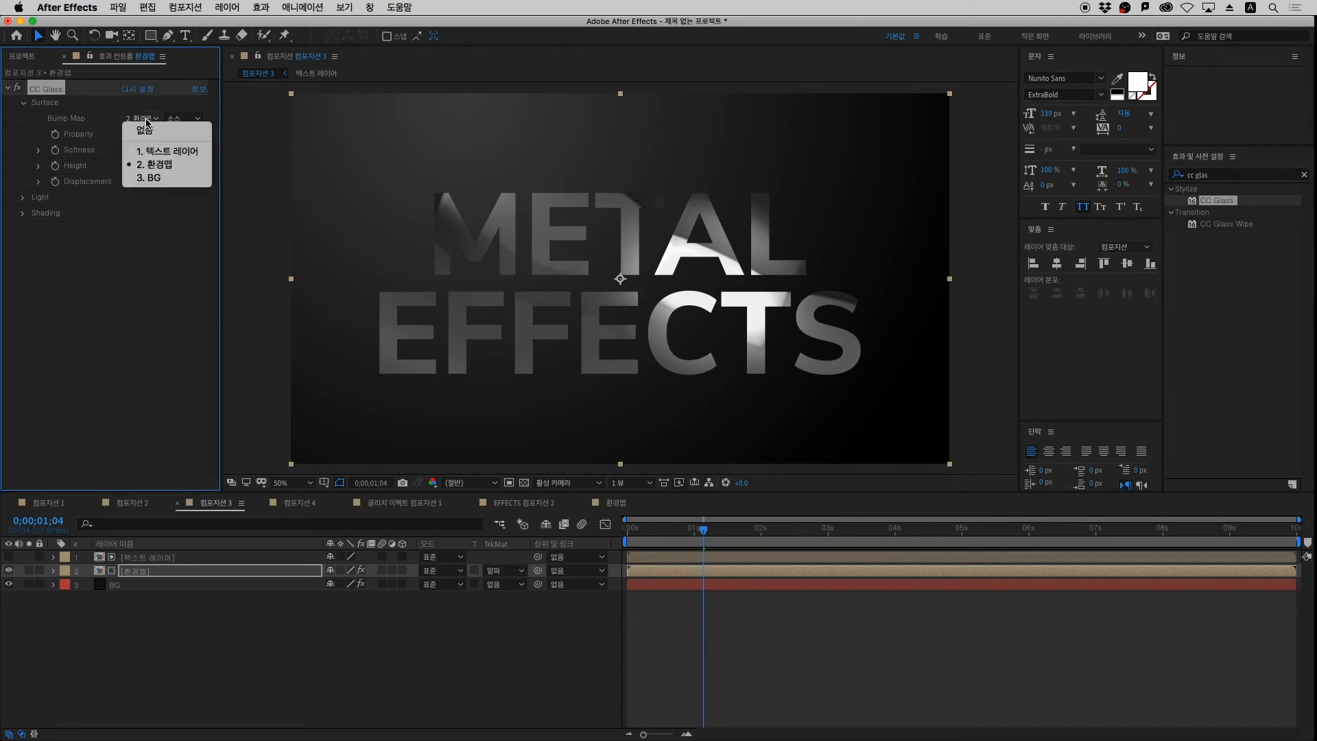
click(178, 151)
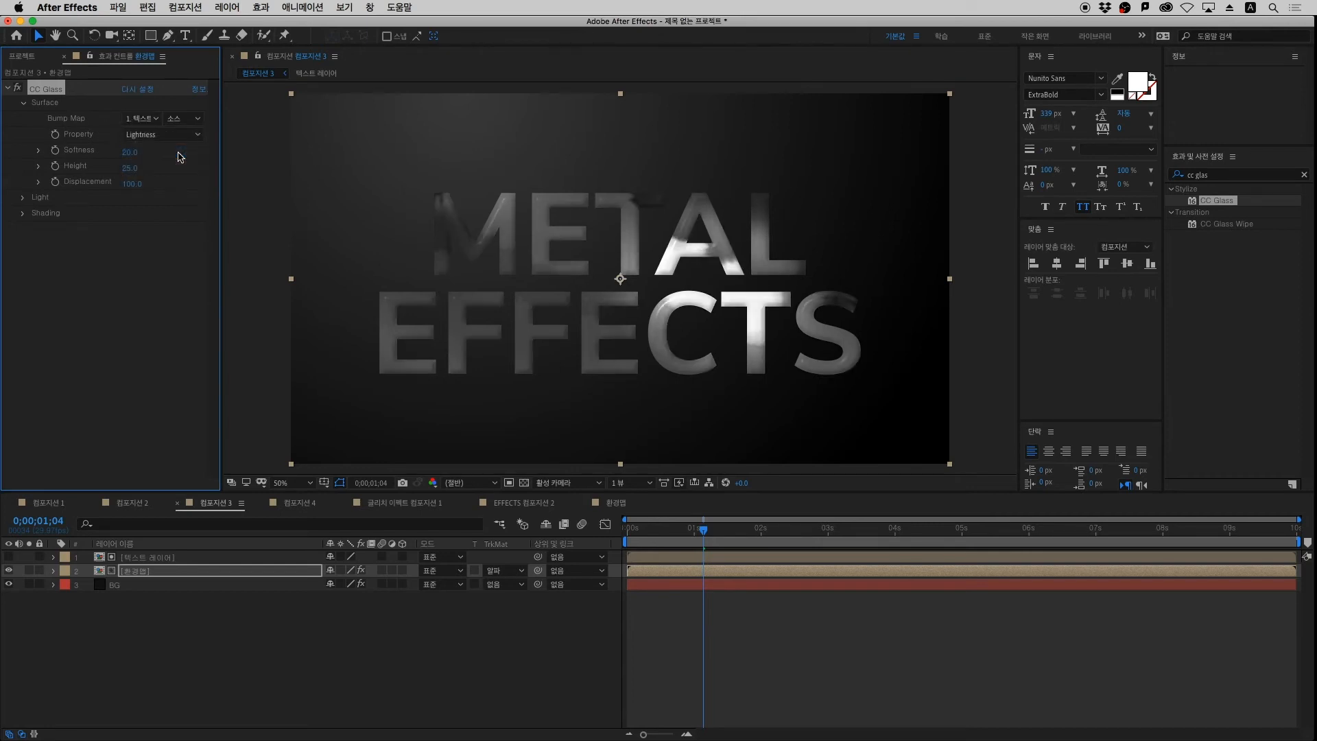
key(period)
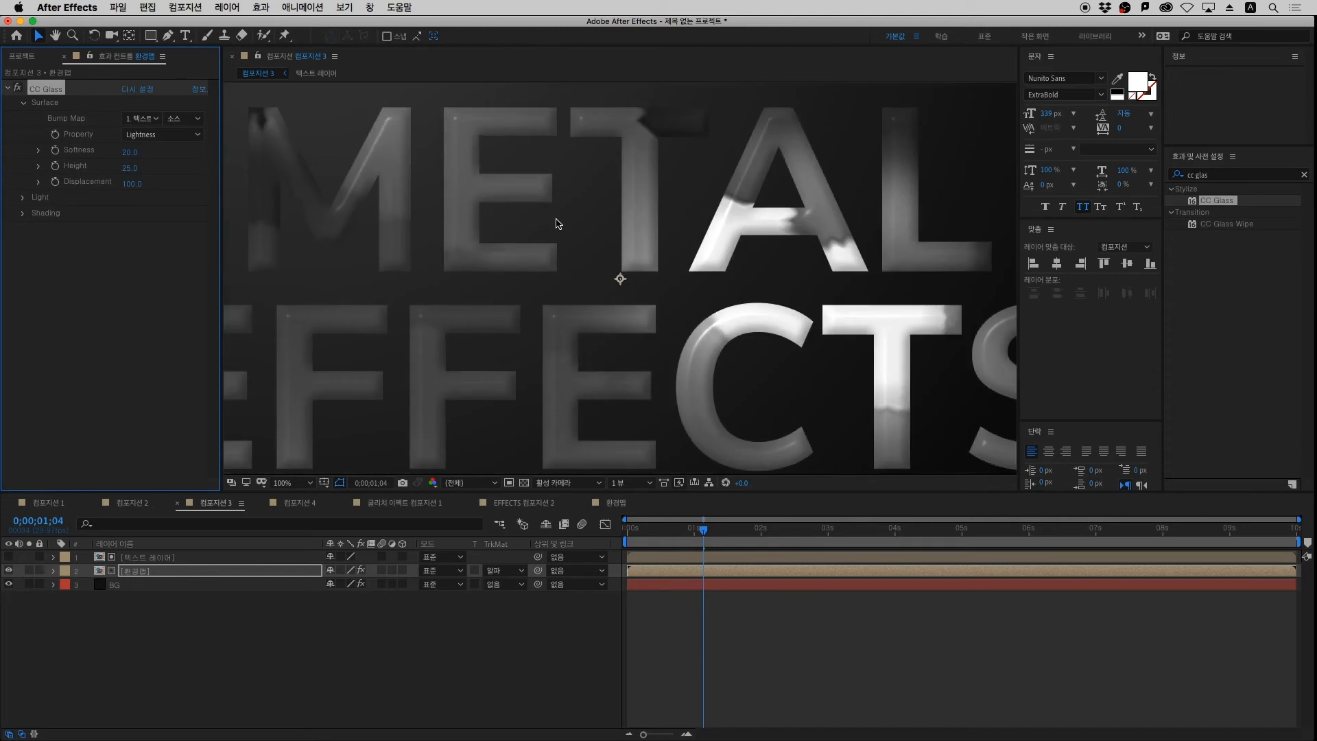
Compare the lettering with the CC Glass Bump Map set to 없음, and return it to 텍스트 레이어
click(145, 118)
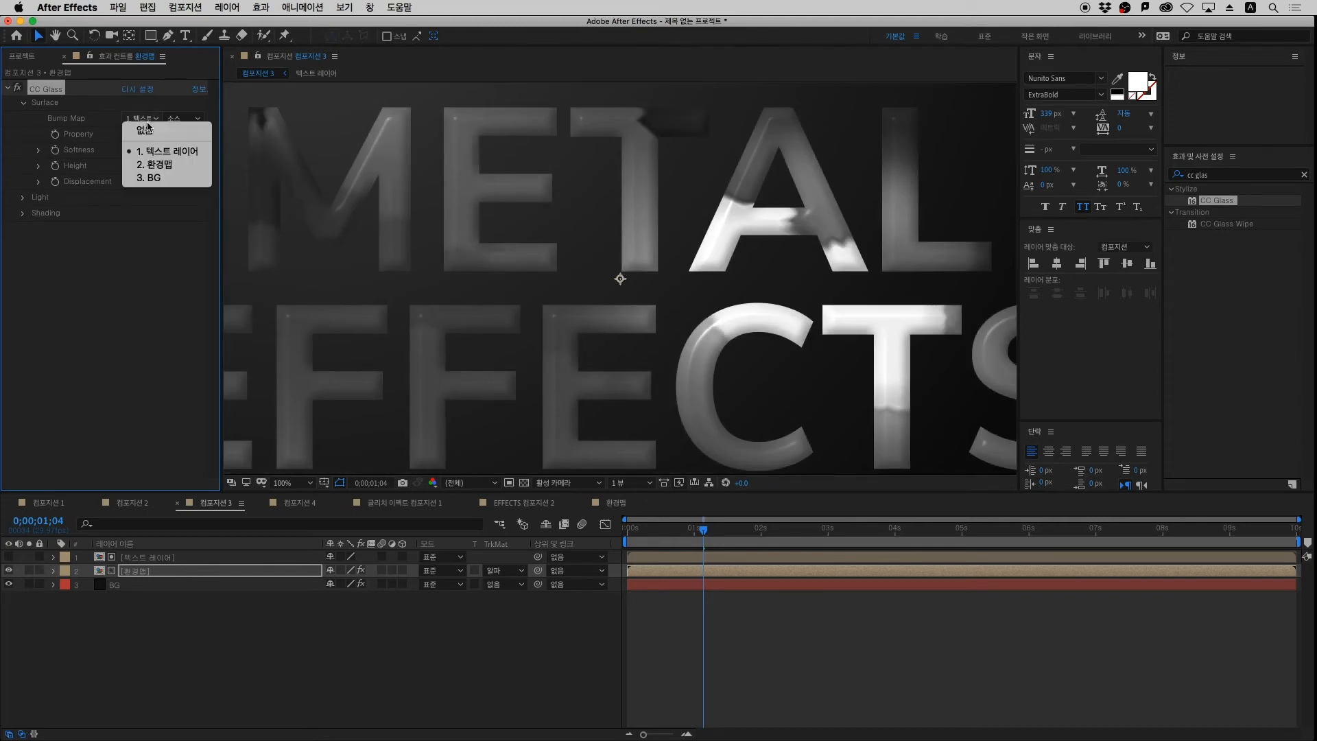
click(150, 129)
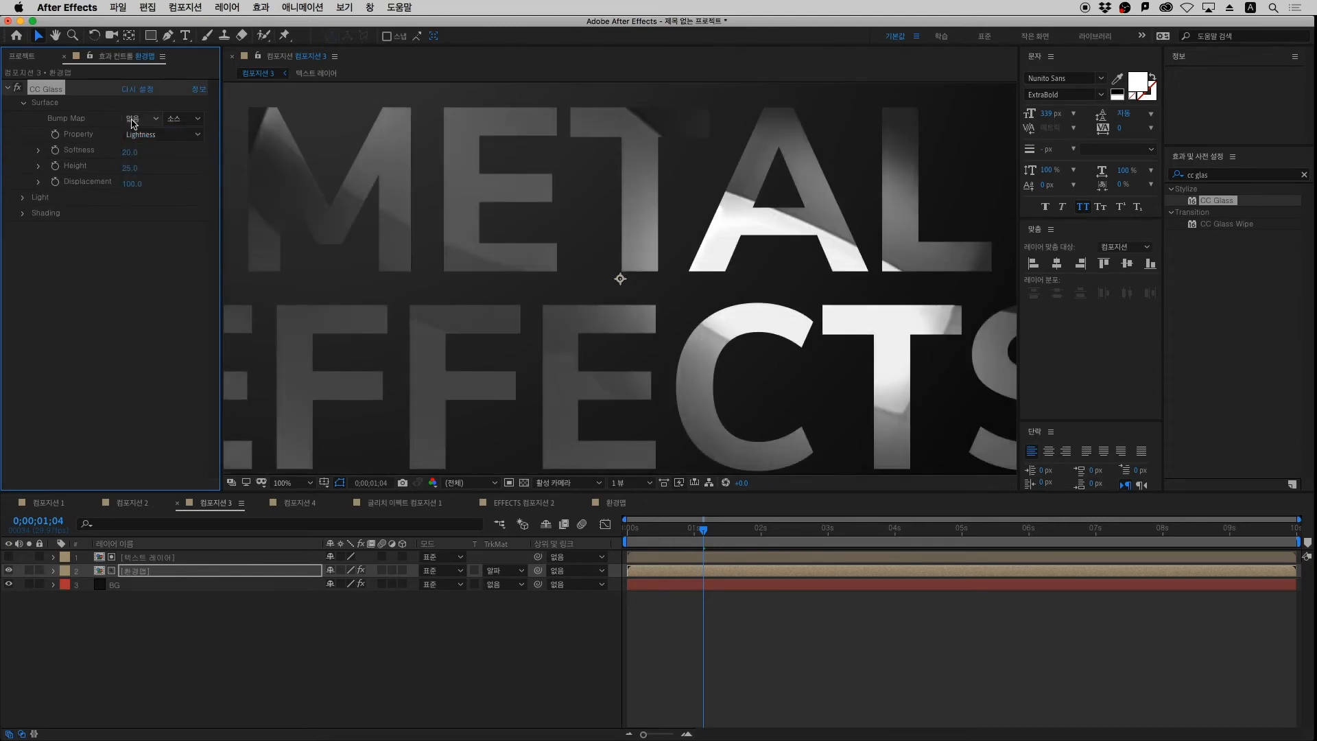
click(141, 118)
click(166, 152)
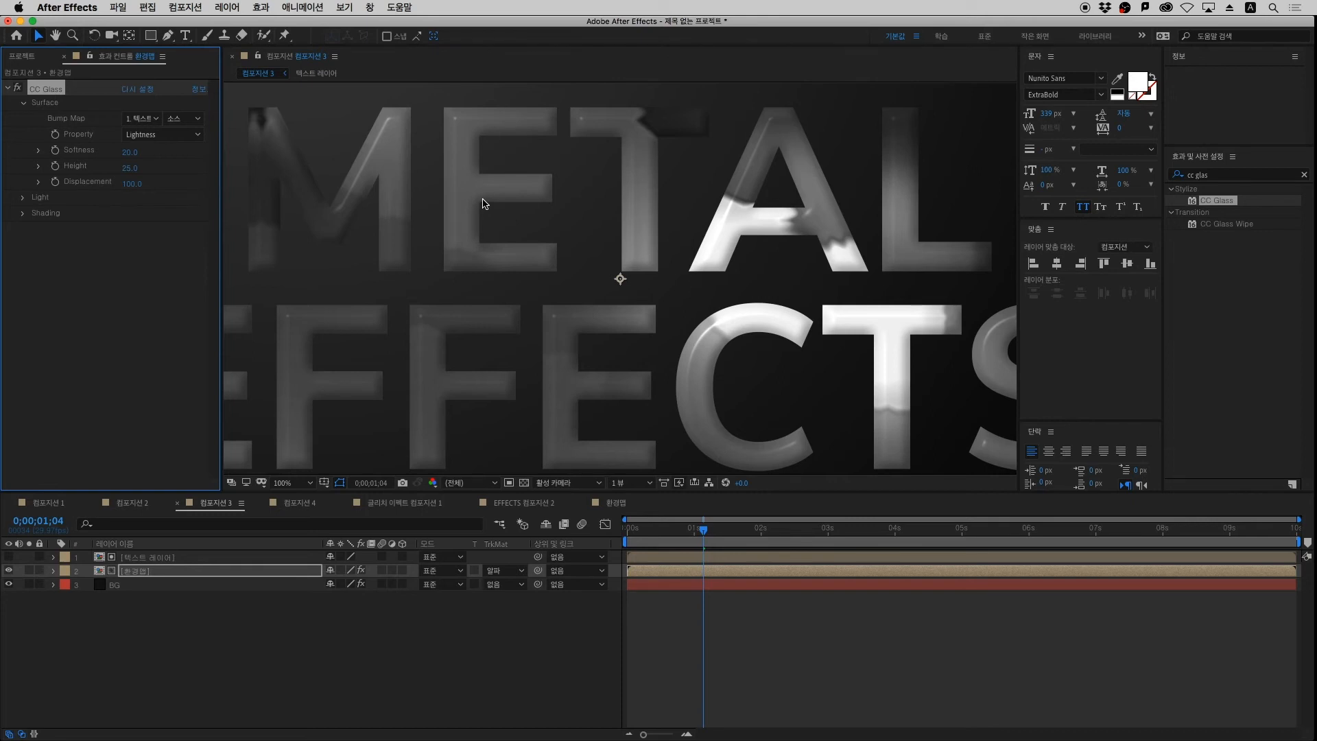
Set the CC Glass surface Softness to 8 and Height to 100
click(134, 154)
text(10)
text(8)
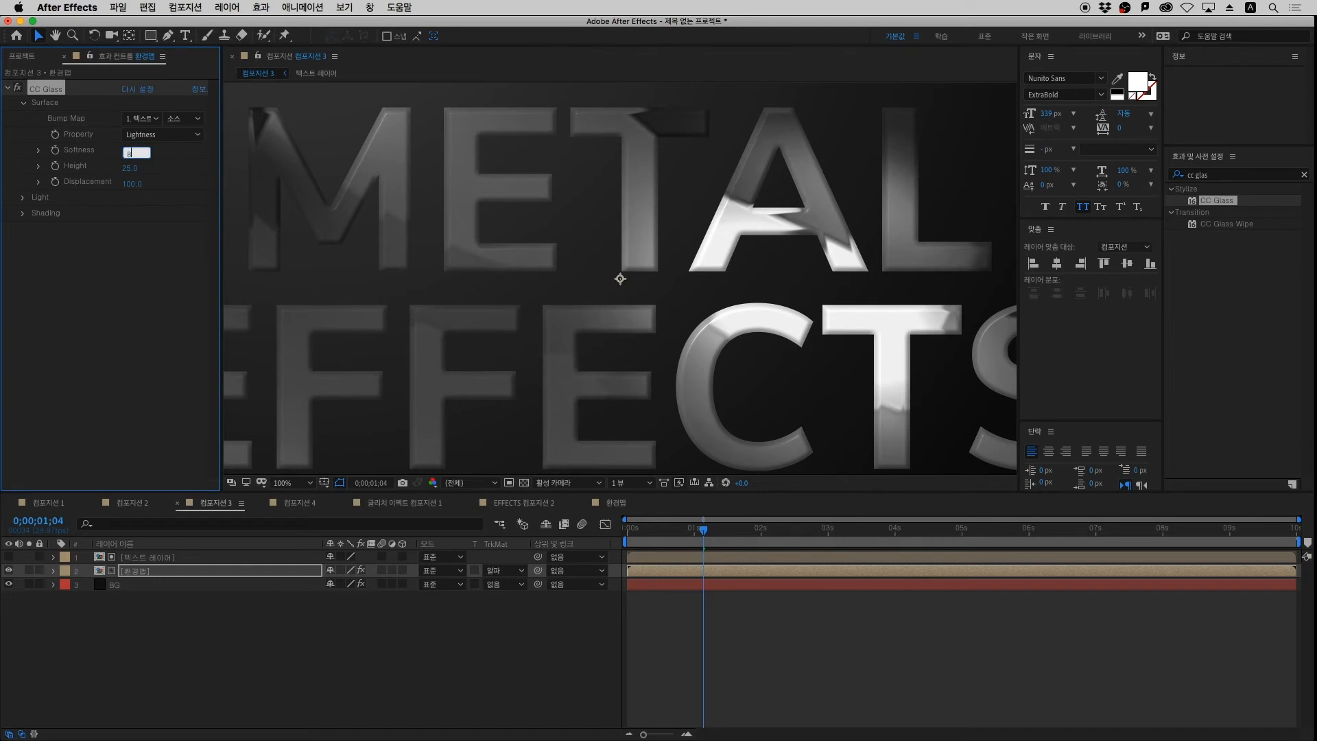
key(Return)
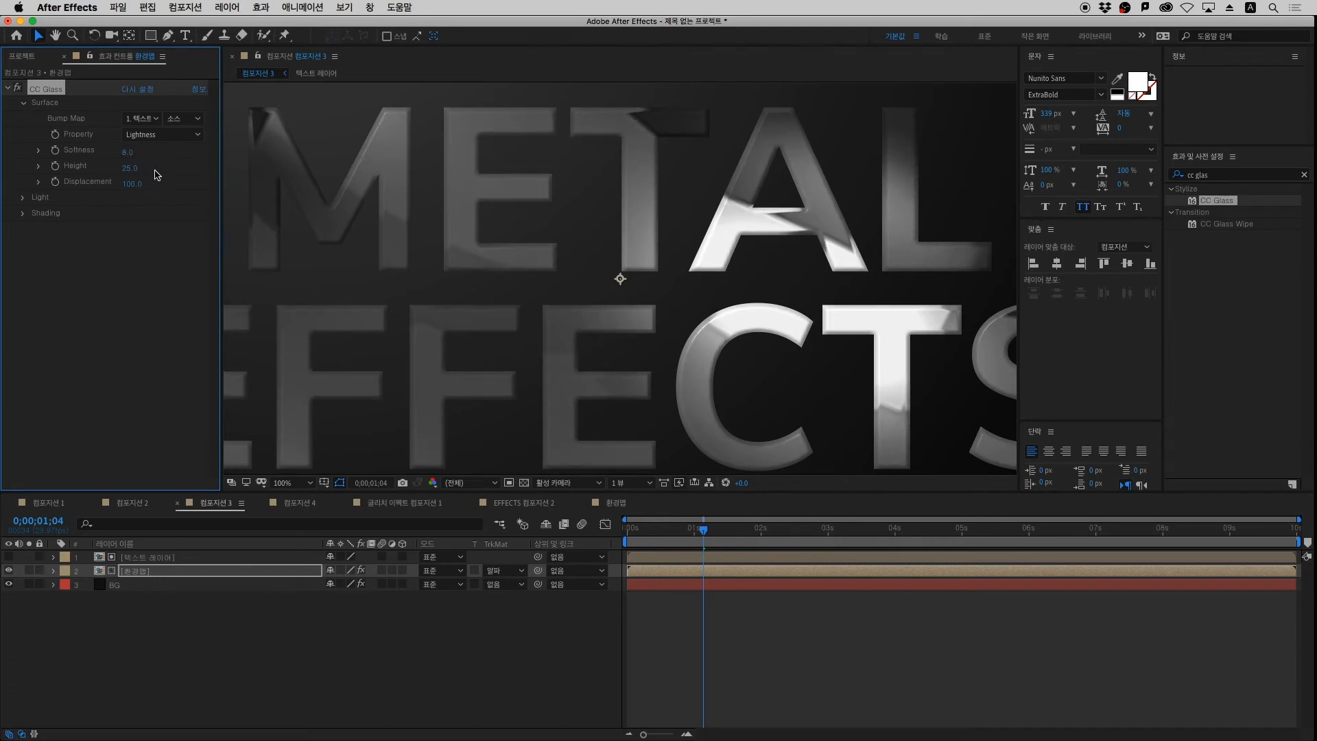
drag(128, 168, 175, 168)
click(130, 168)
text(1)
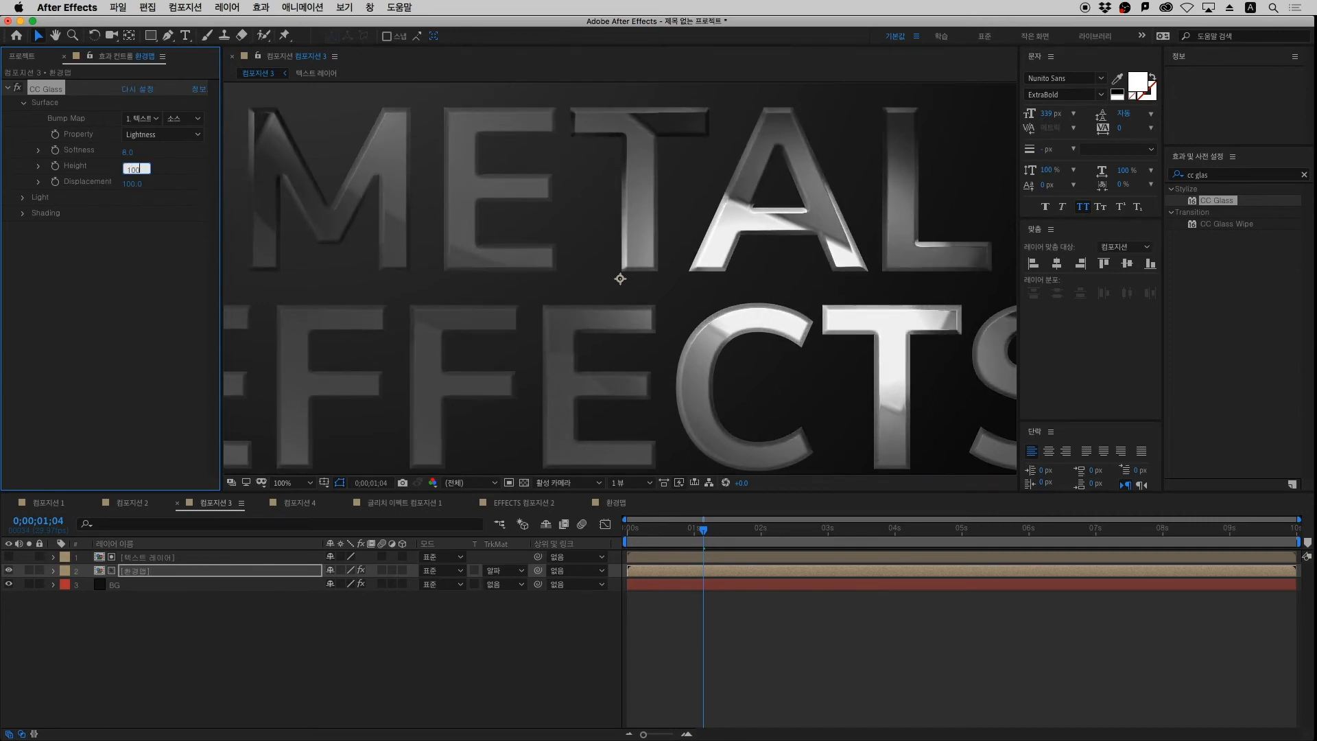
text(00)
key(Return)
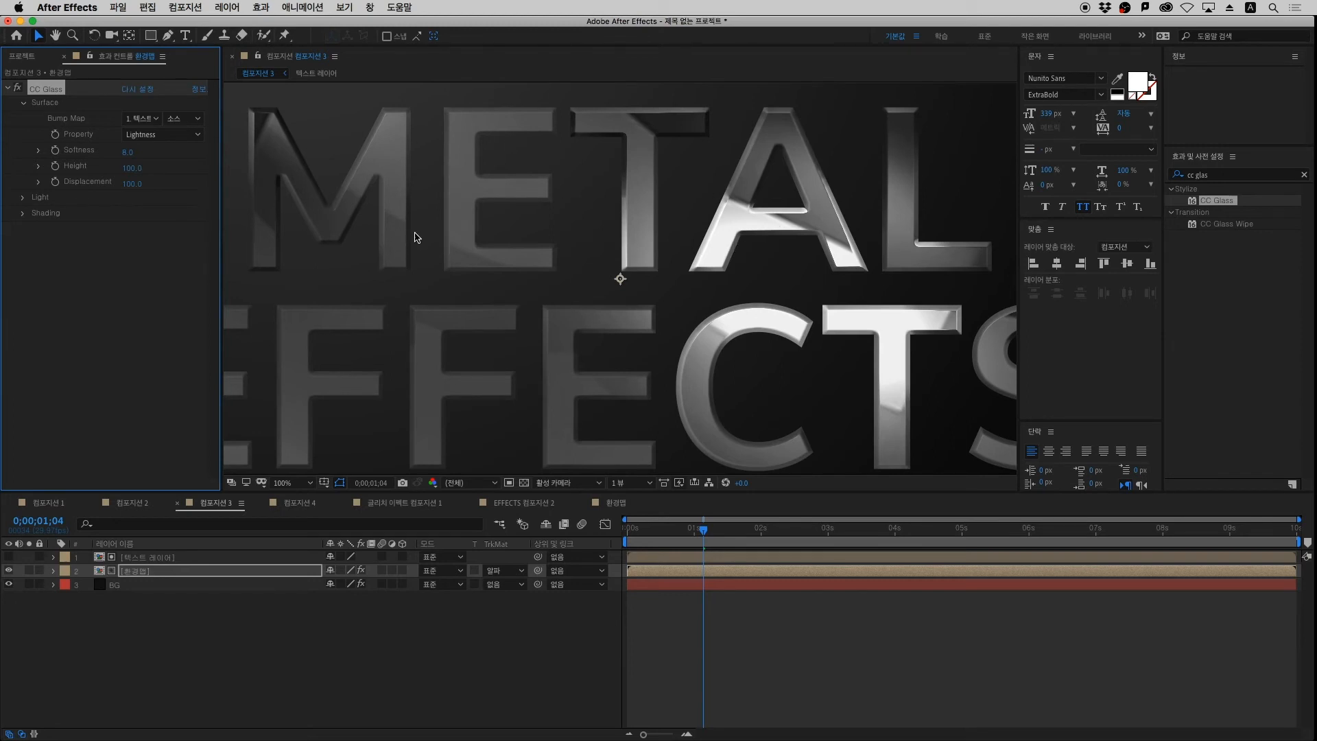
Set the CC Glass Displacement to -250
drag(130, 183, 55, 197)
click(137, 185)
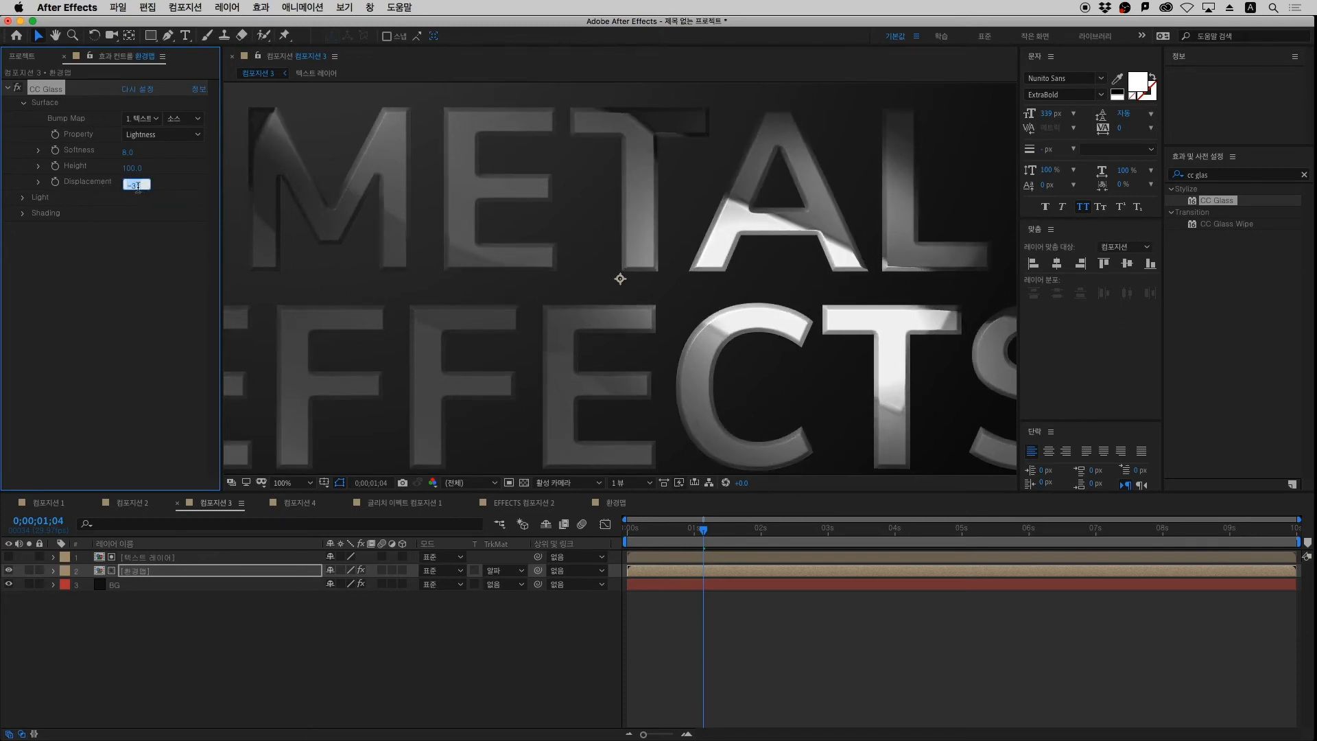
text(-250)
key(Return)
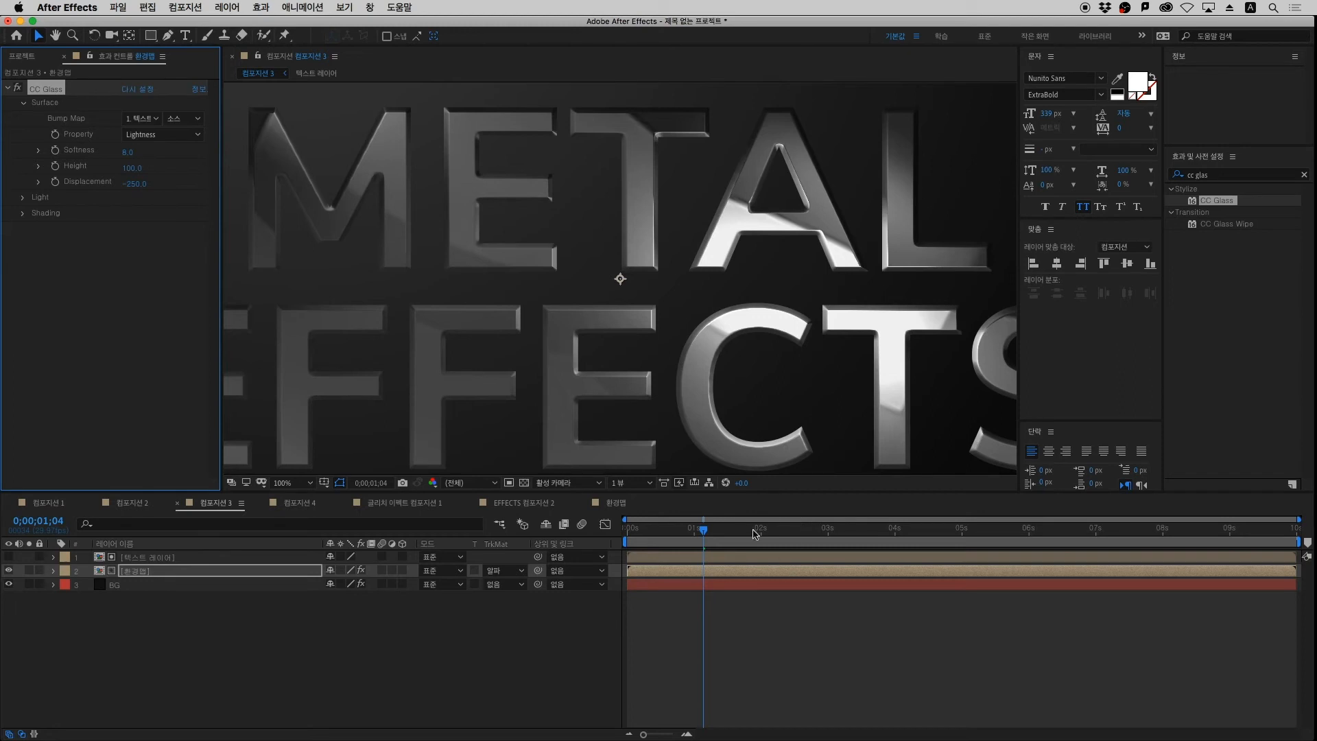
Toggle CC Glass off and on repeatedly to compare the title with and without the effect, and view the whole frame
click(18, 90)
click(17, 89)
click(17, 90)
click(18, 90)
click(18, 90)
click(18, 90)
click(18, 89)
click(18, 90)
click(18, 90)
click(18, 89)
click(927, 631)
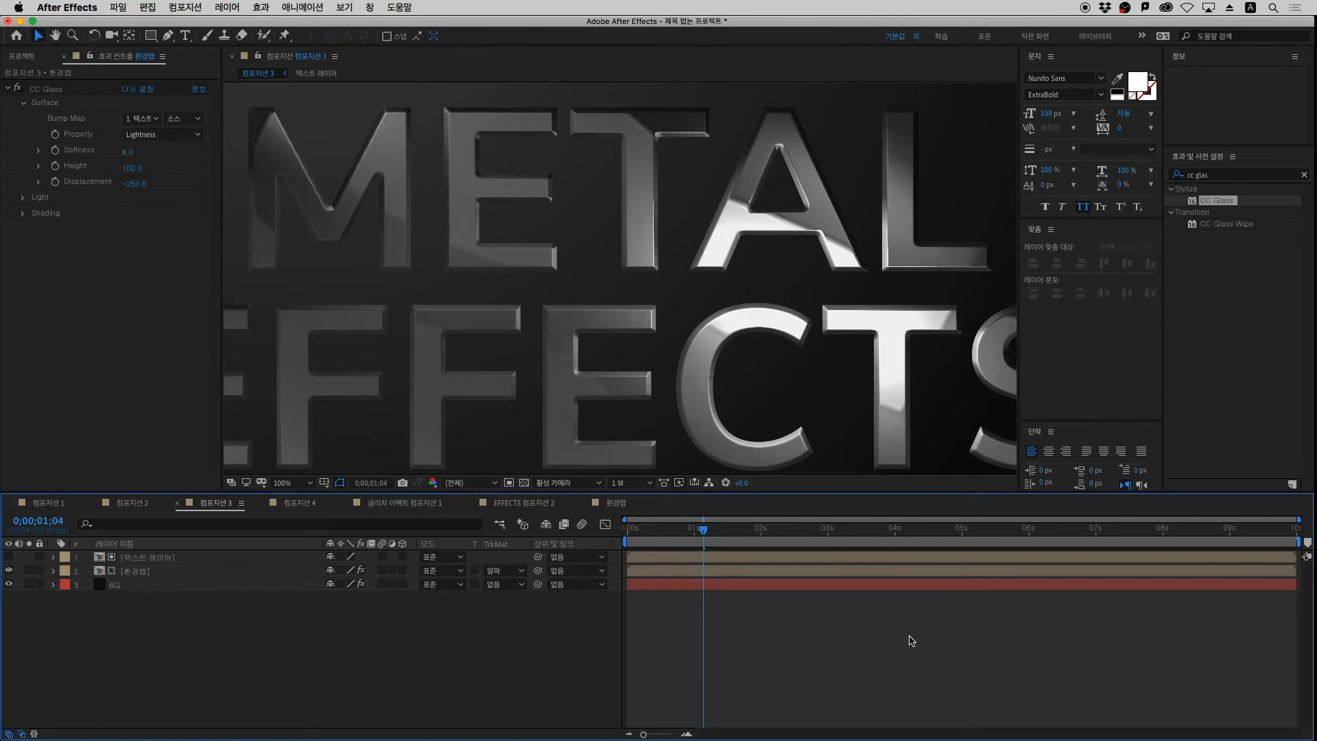
key(comma)
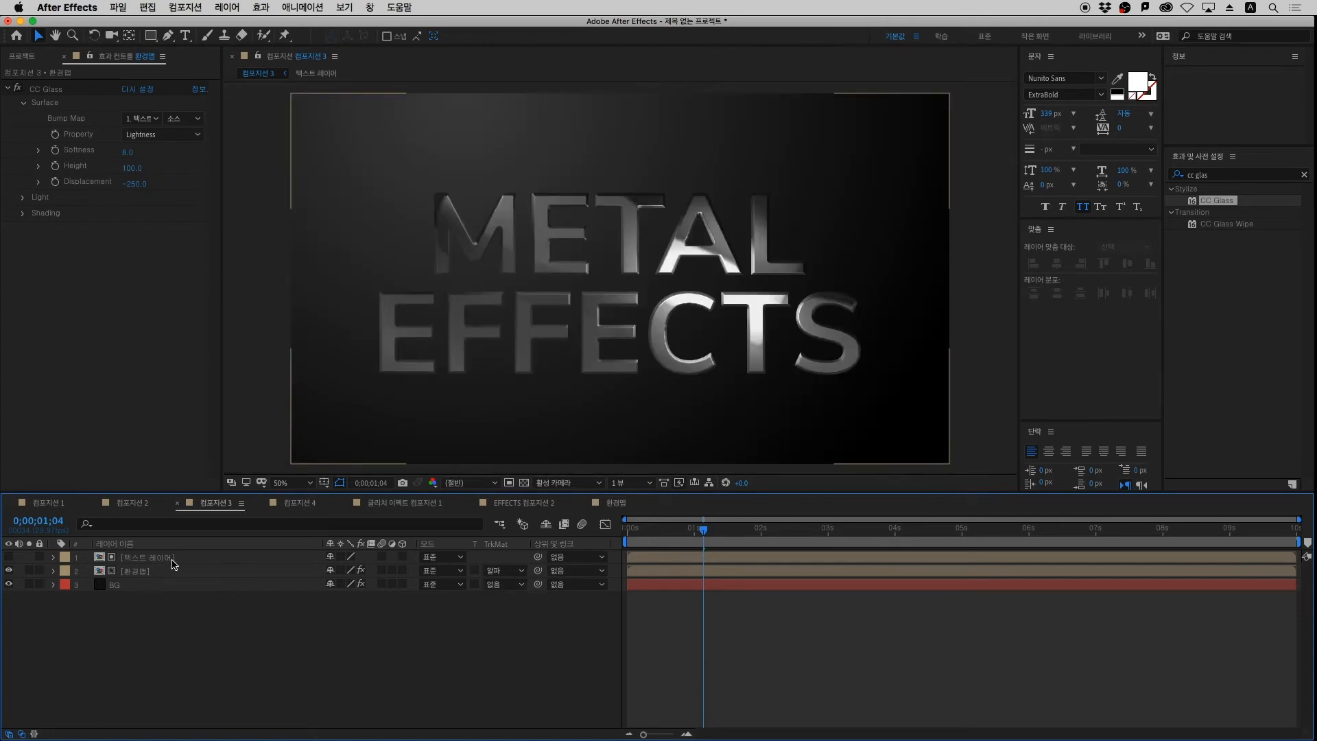
Find the CC Blobbylize effect, apply it to the 환경맵 layer and inspect the lettering
click(168, 571)
click(1229, 177)
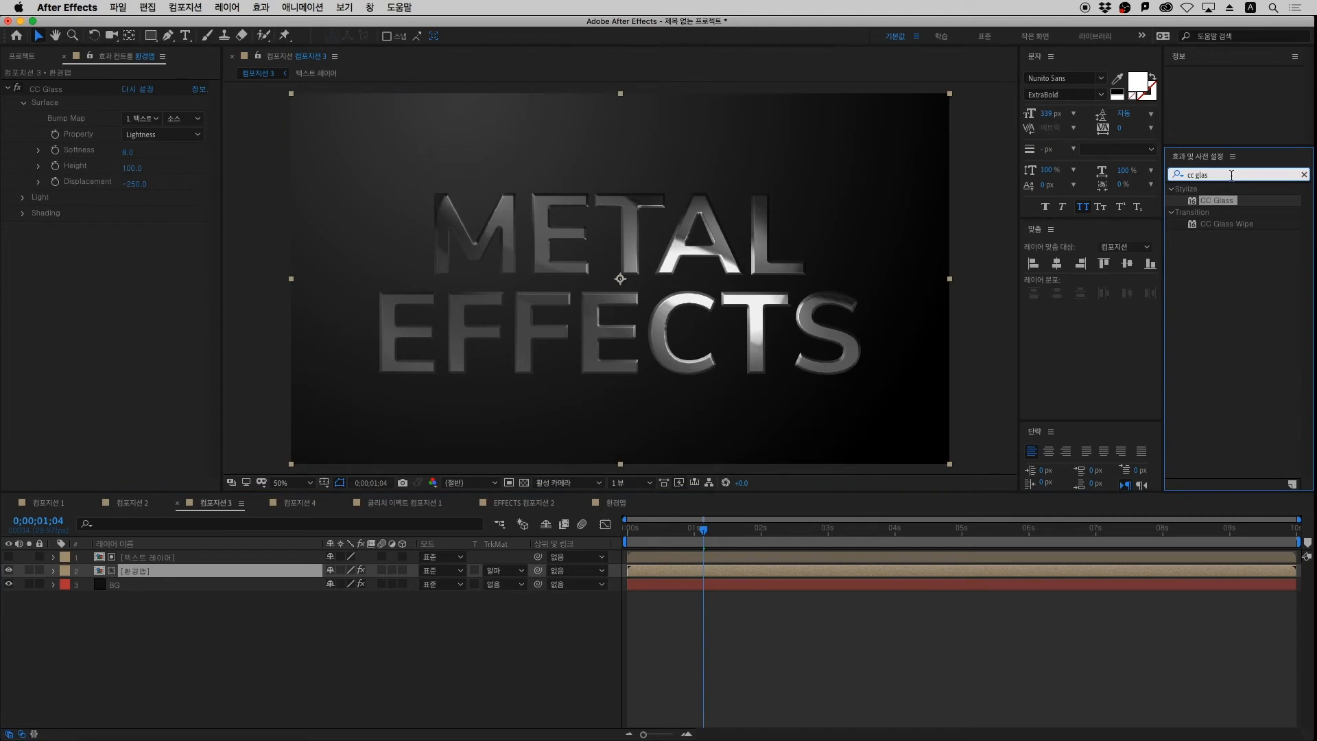
key(BackSpace)
key(BackSpace)
key(BackSpace)
key(BackSpace)
key(BackSpace)
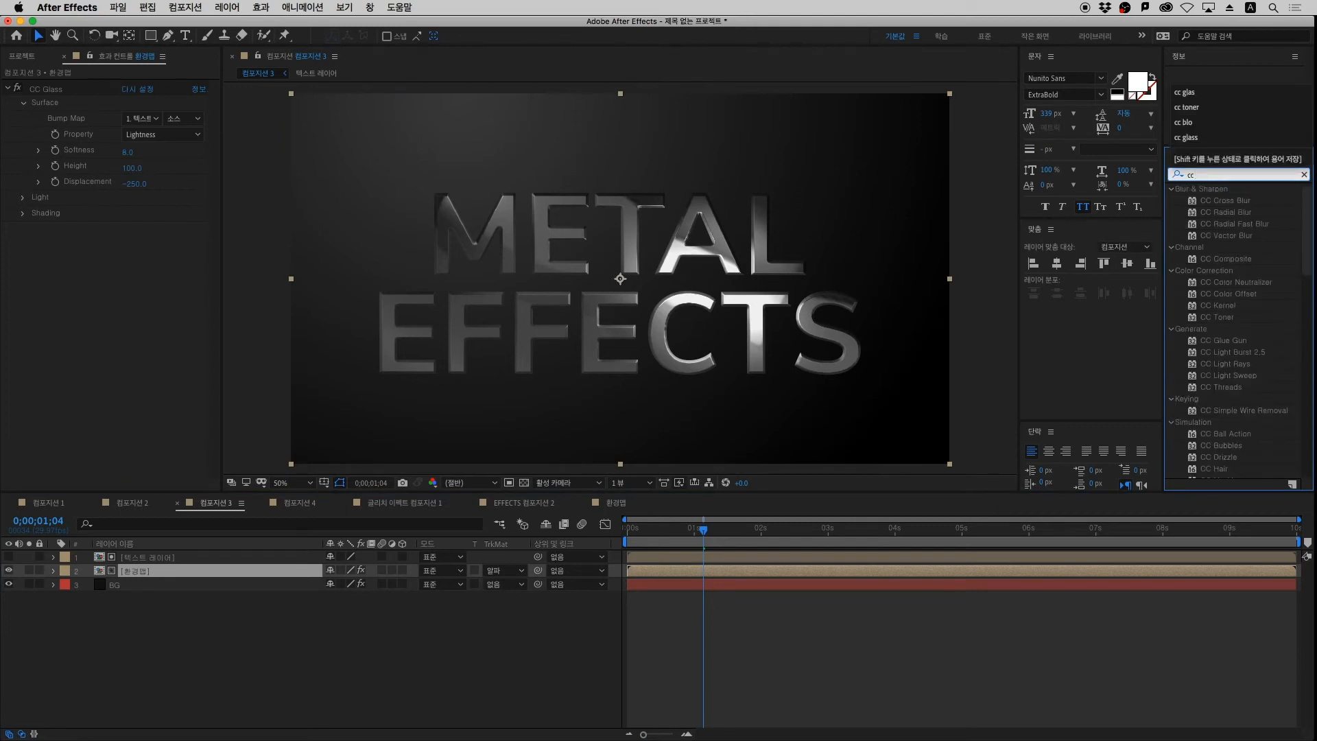
text(blo)
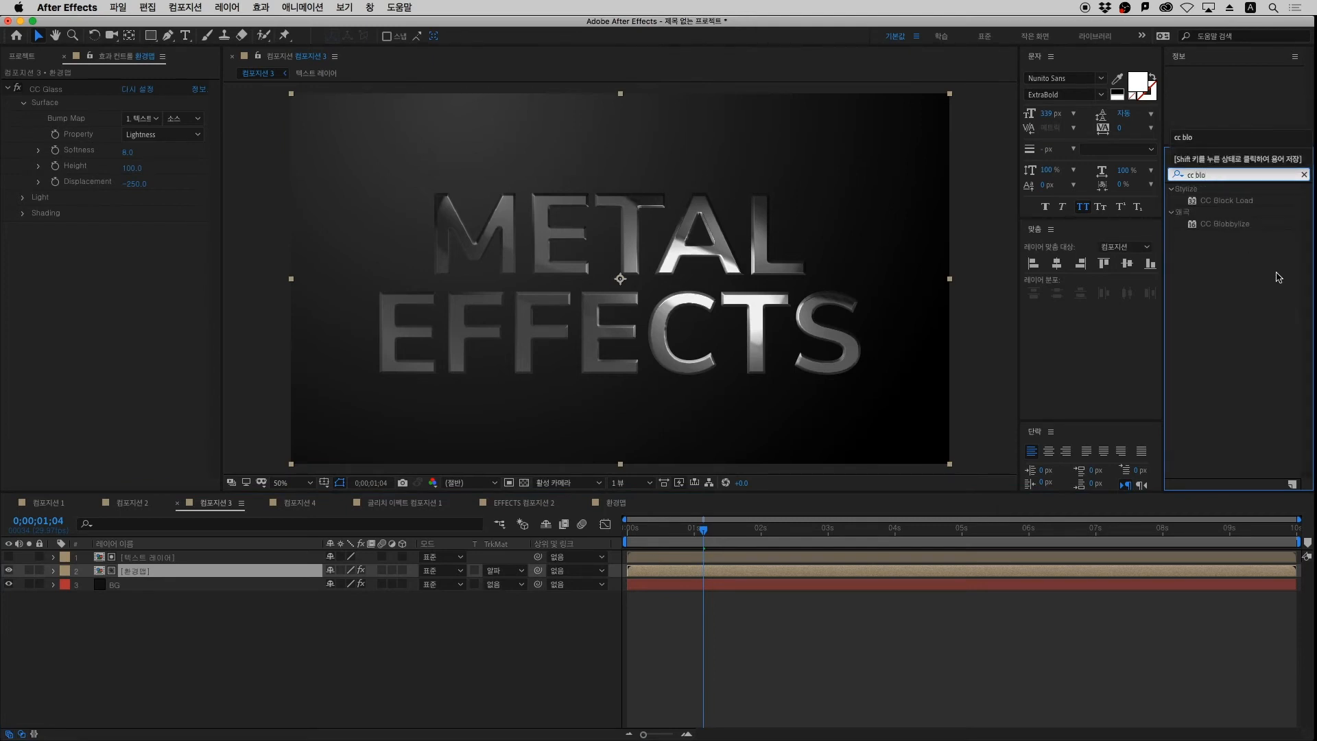
double_click(1227, 224)
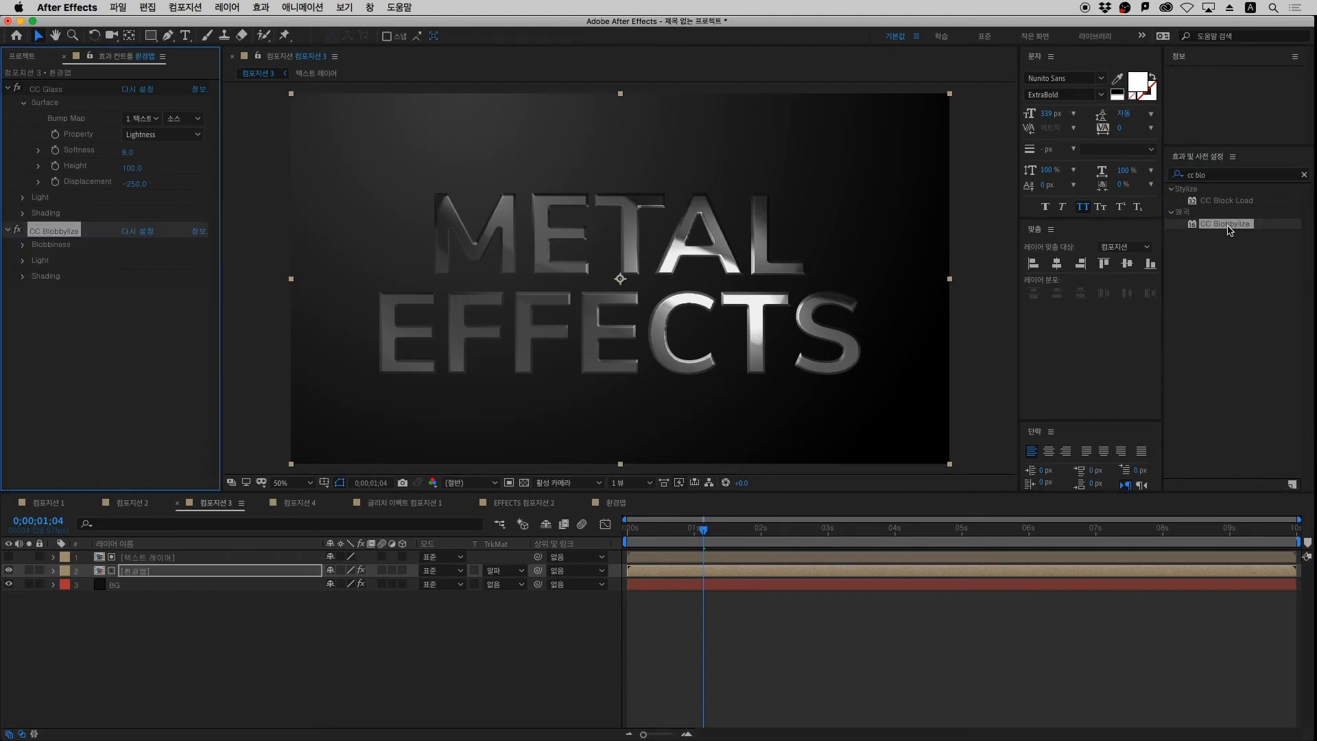
scroll(673, 289, up, 1)
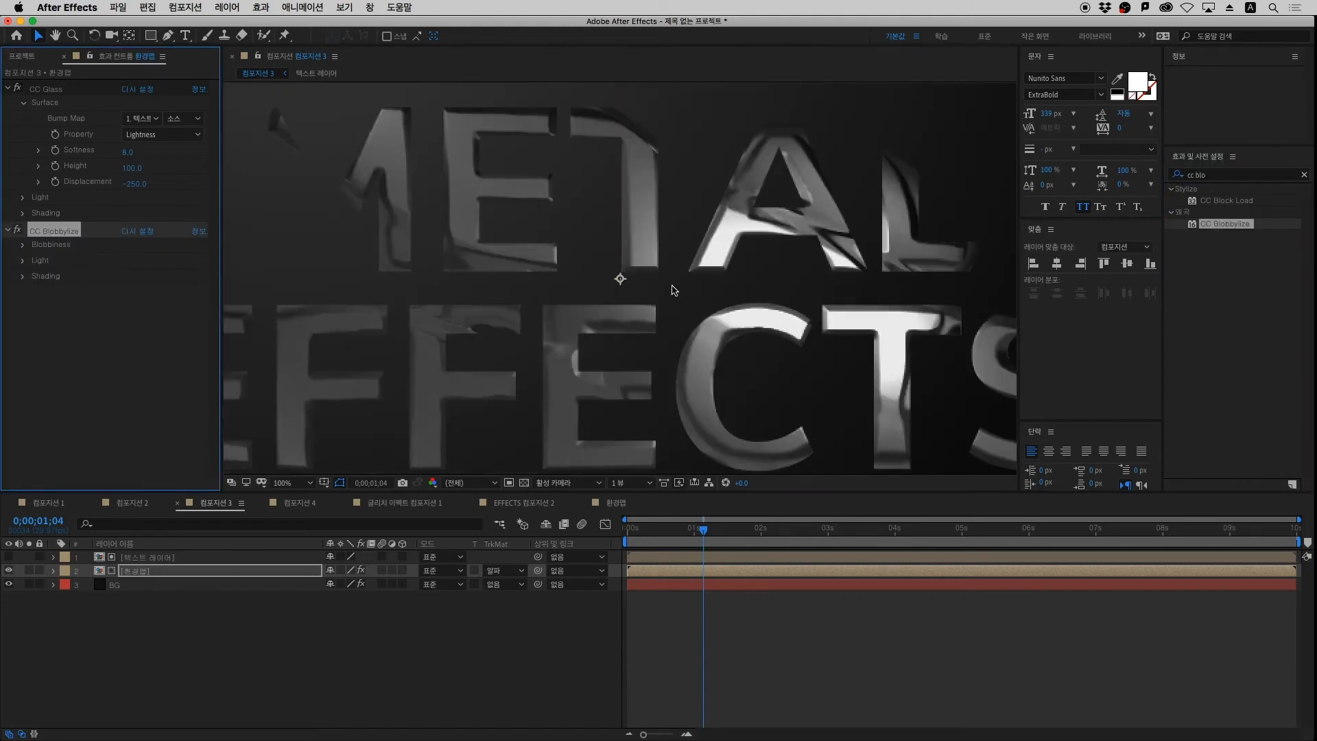
scroll(268, 277, down, 1)
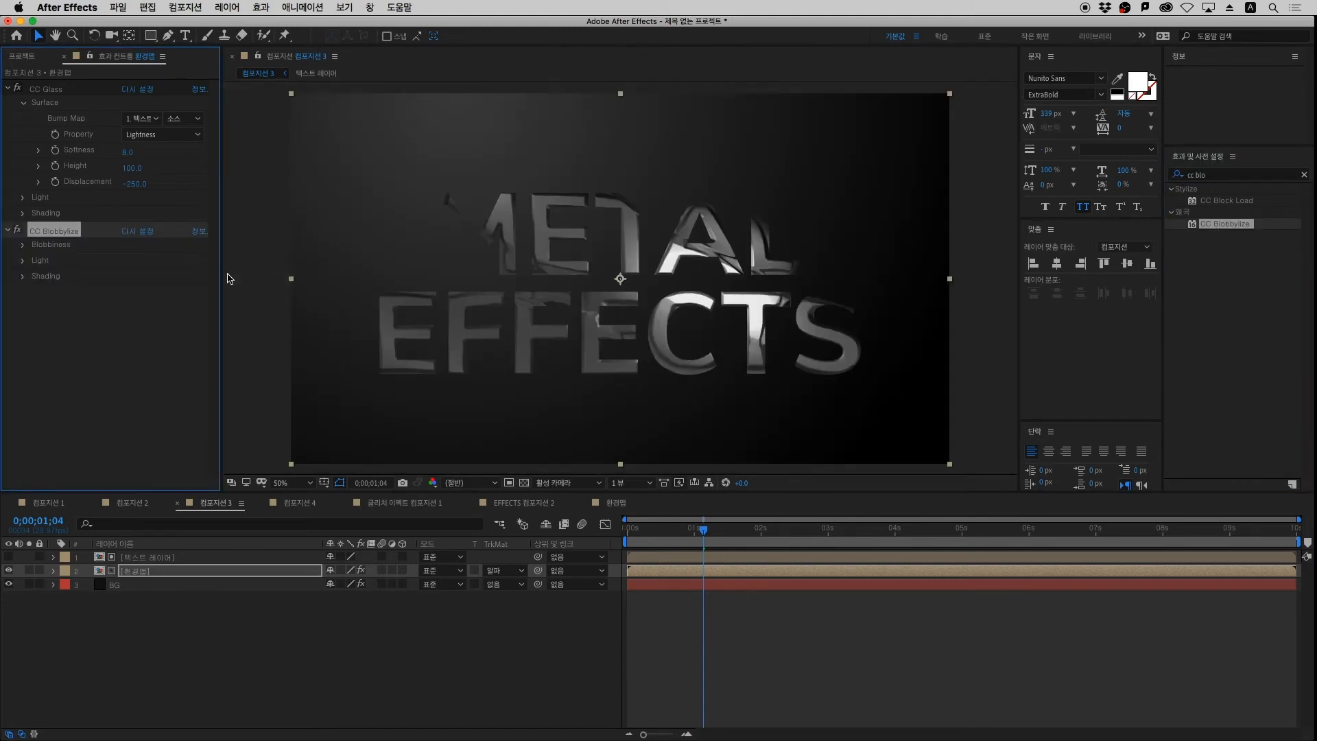
Set the CC Blobbylize Blob Layer to 텍스트 레이어
click(23, 245)
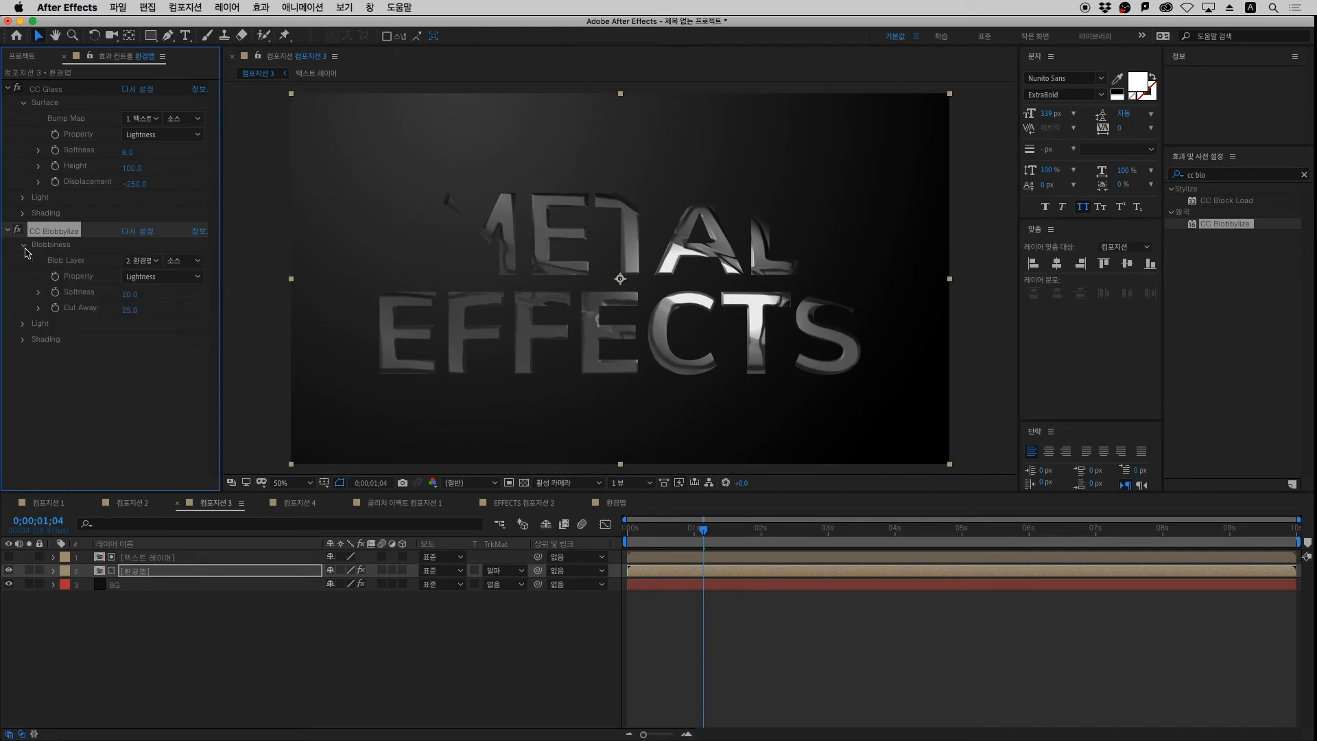
click(146, 261)
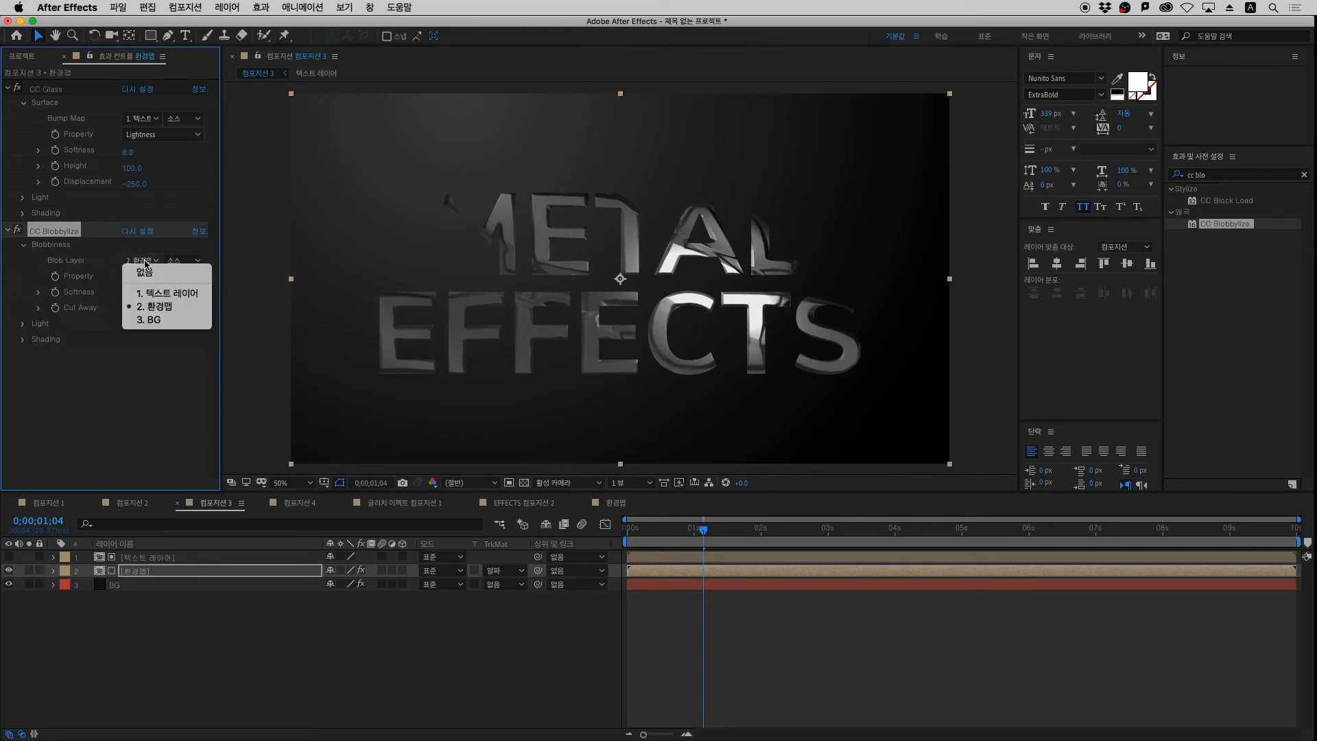
click(167, 293)
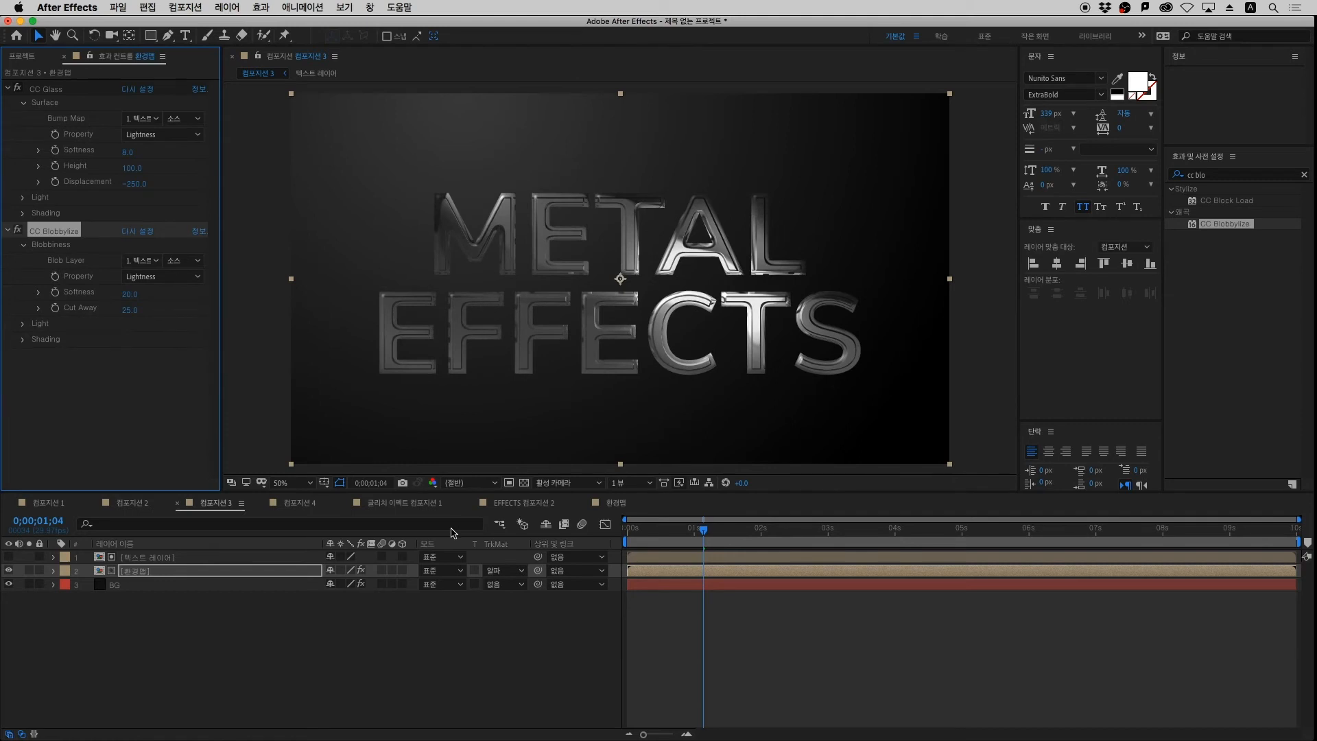
Set the CC Blobbylize Softness to 7
key(slash)
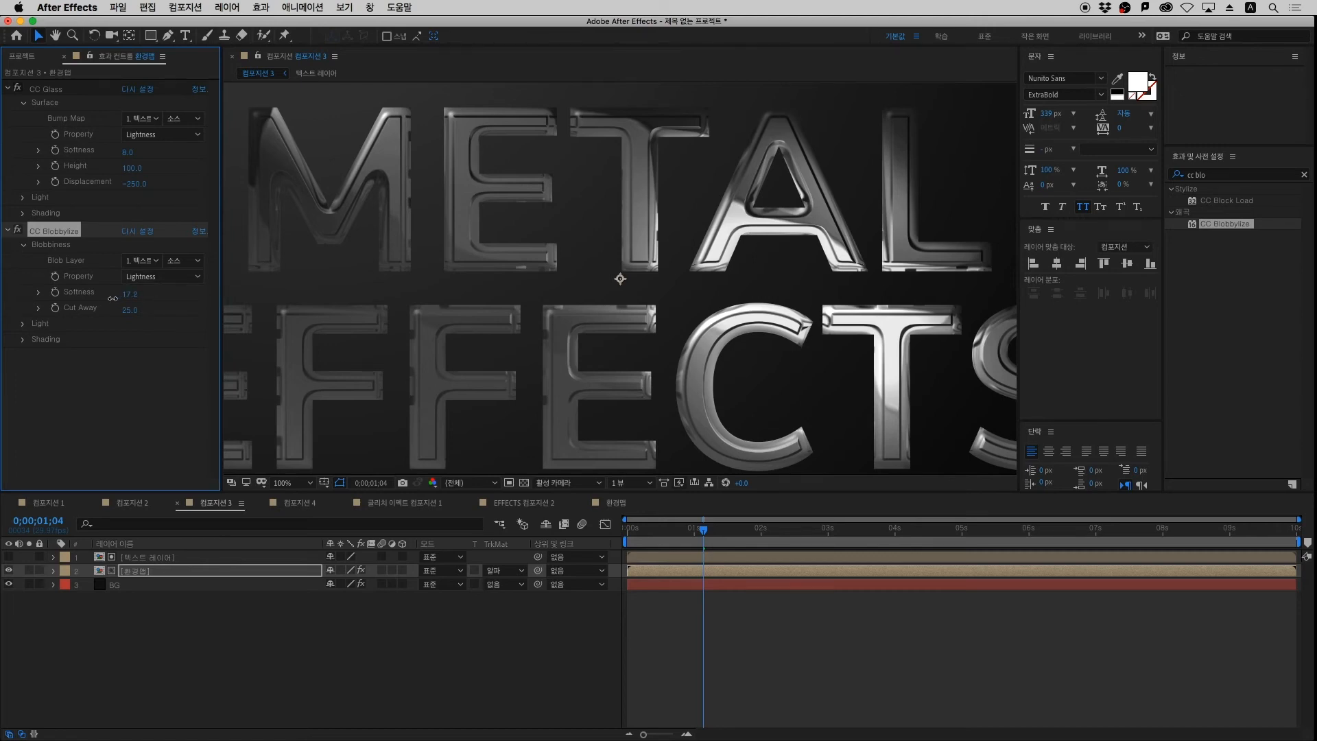
drag(113, 298, 92, 307)
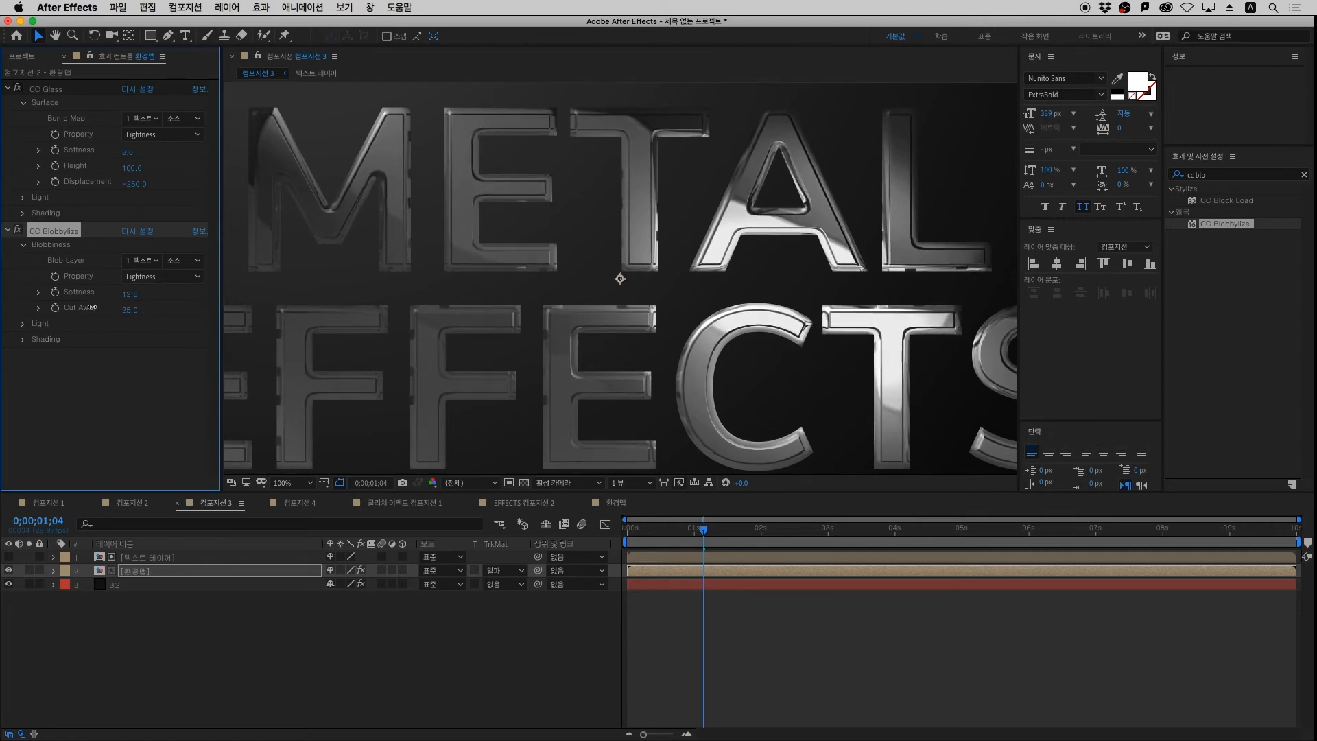
click(132, 295)
text(7)
key(Return)
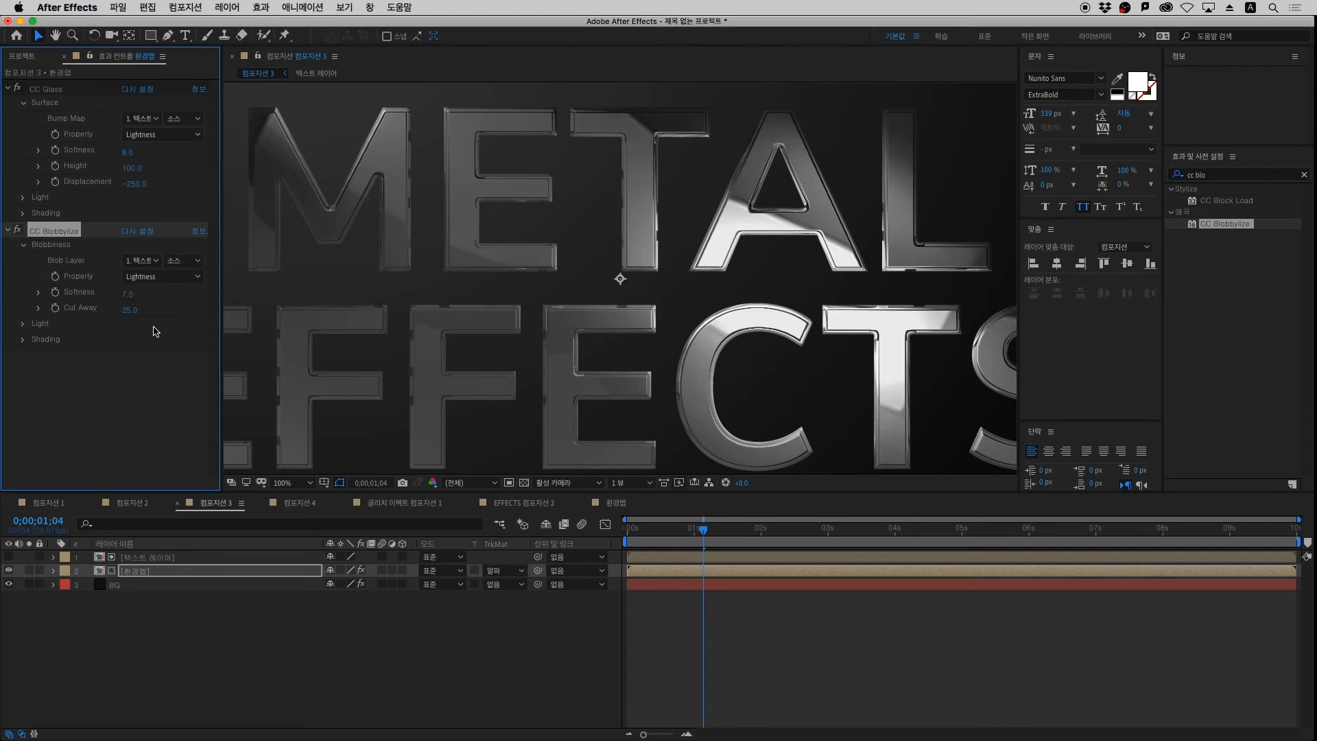
Try a different CC Blobbylize Cut Away amount, undo it and set Cut Away to 1
drag(152, 311, 234, 309)
key(super+z)
click(130, 310)
text(1)
key(Return)
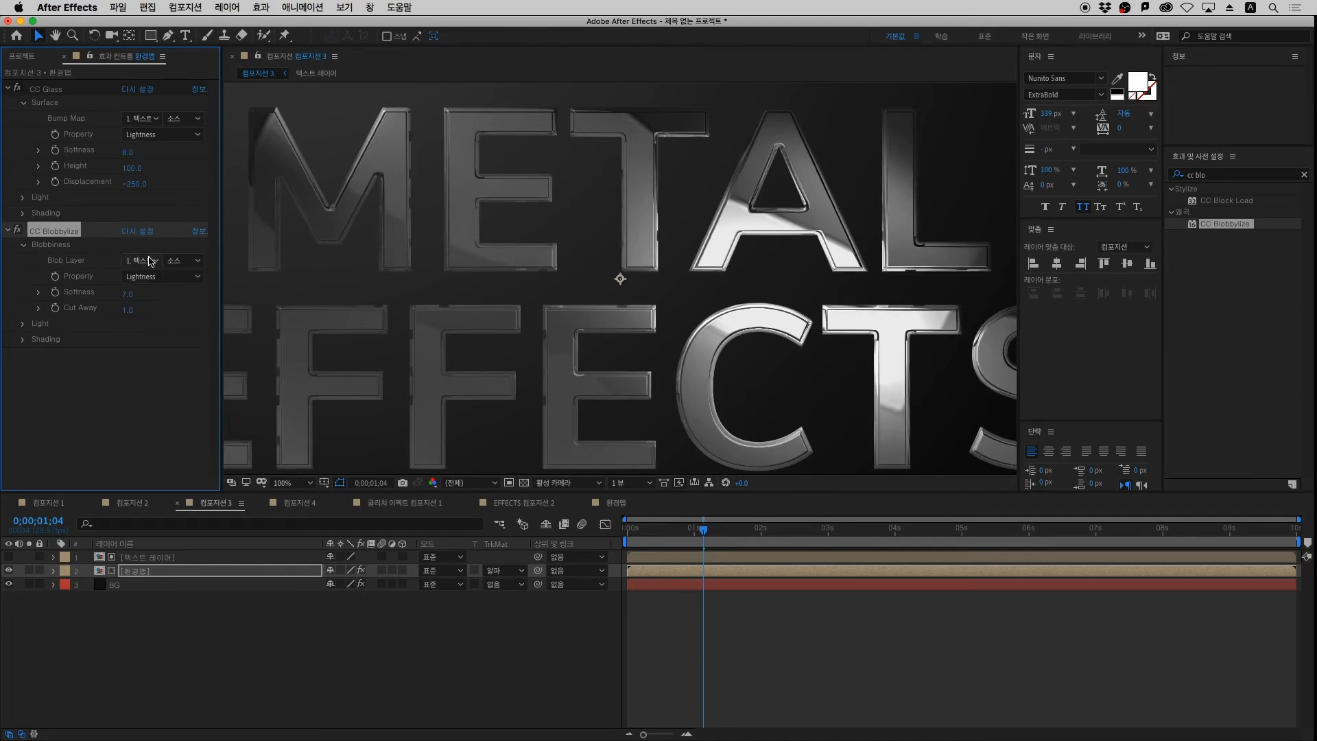
Try Alpha as the CC Blobbylize Property and set it to Green
click(145, 277)
click(160, 334)
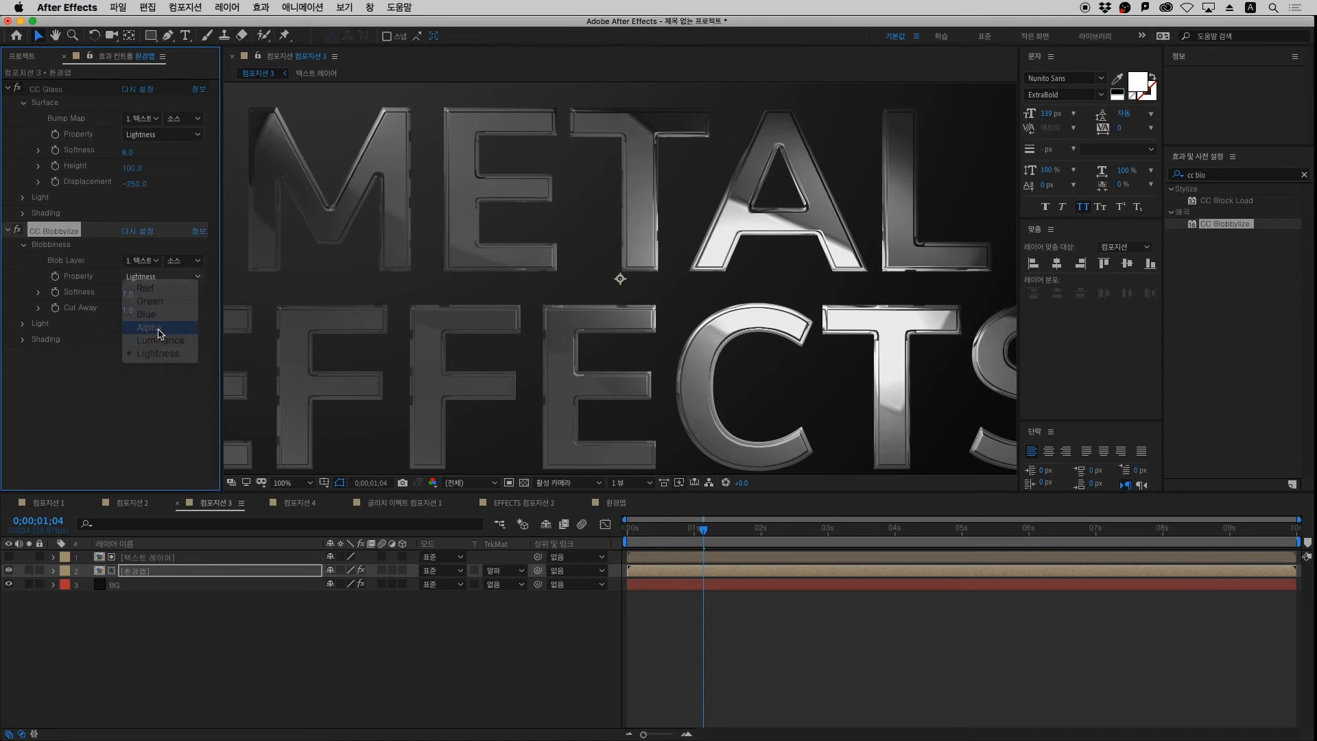
click(144, 277)
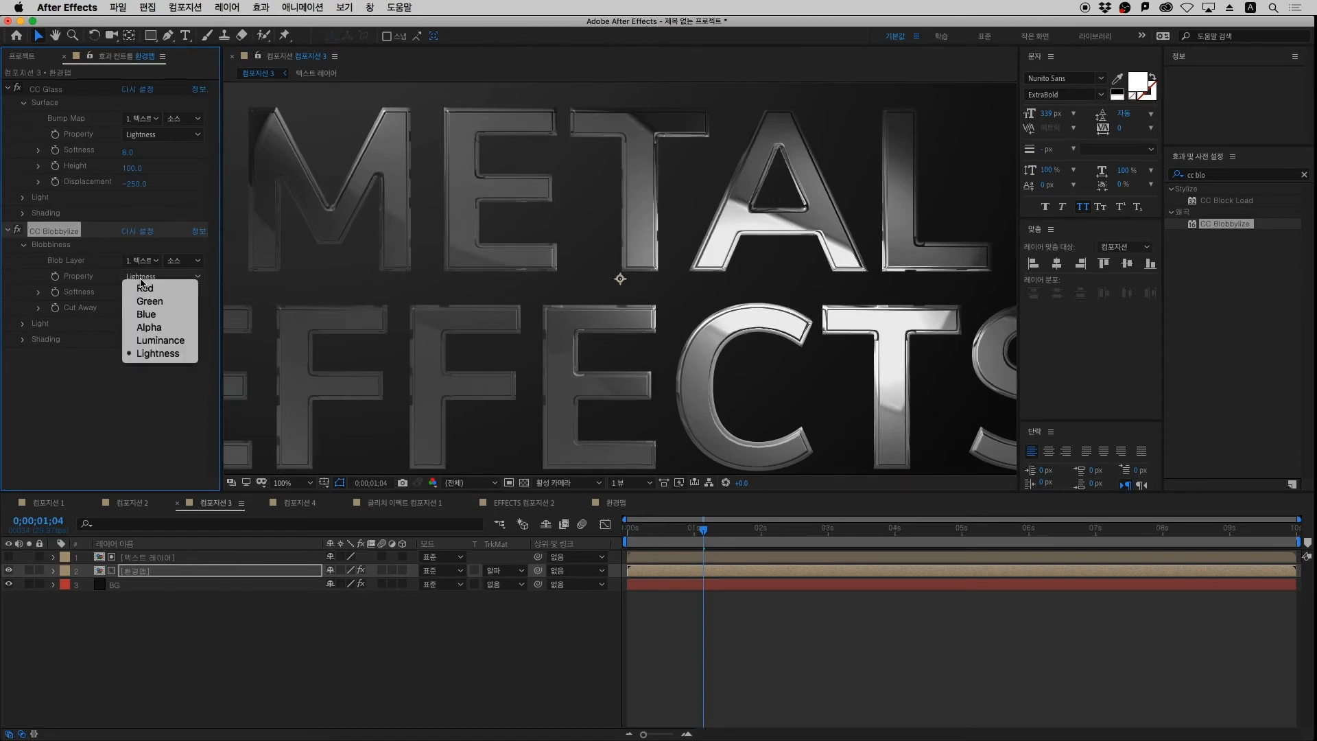
click(152, 302)
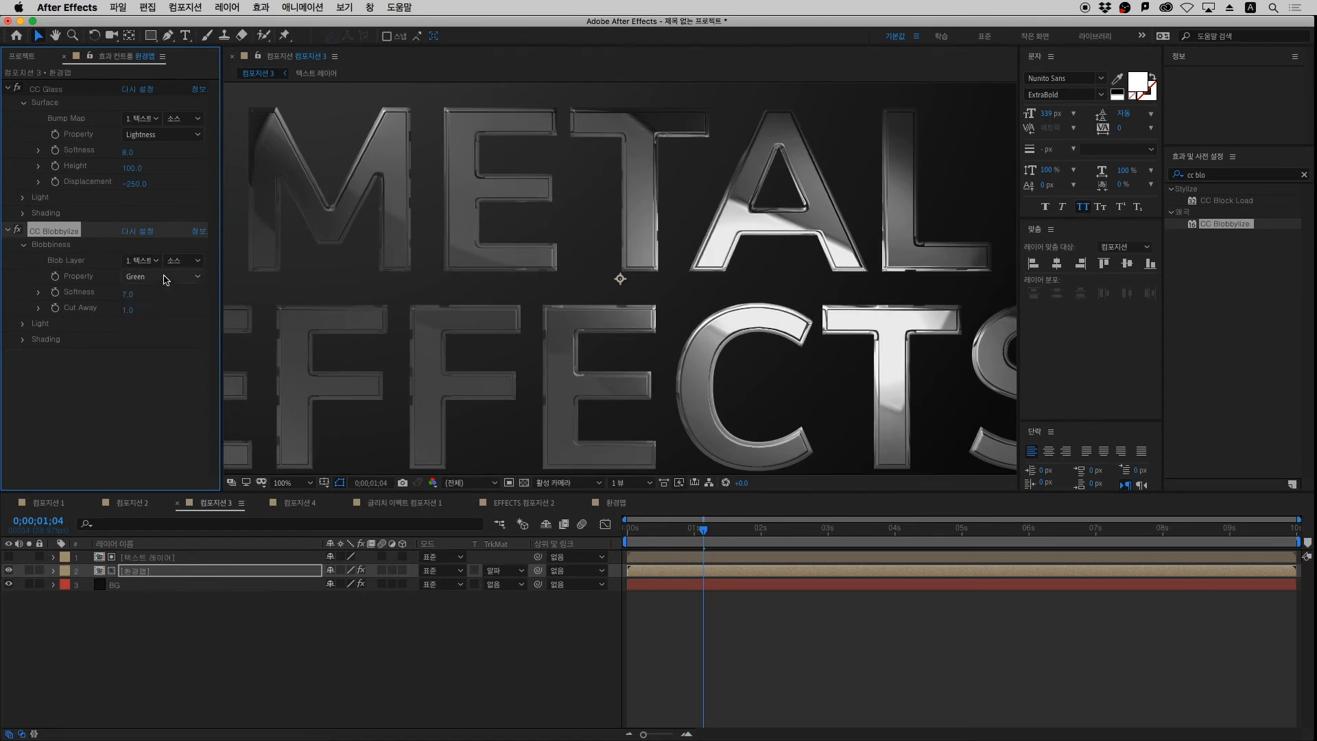
Try Alpha and Luminance as the CC Blobbylize blobbiness property on the 환경맵 layer and settle on Alpha
click(164, 276)
click(153, 330)
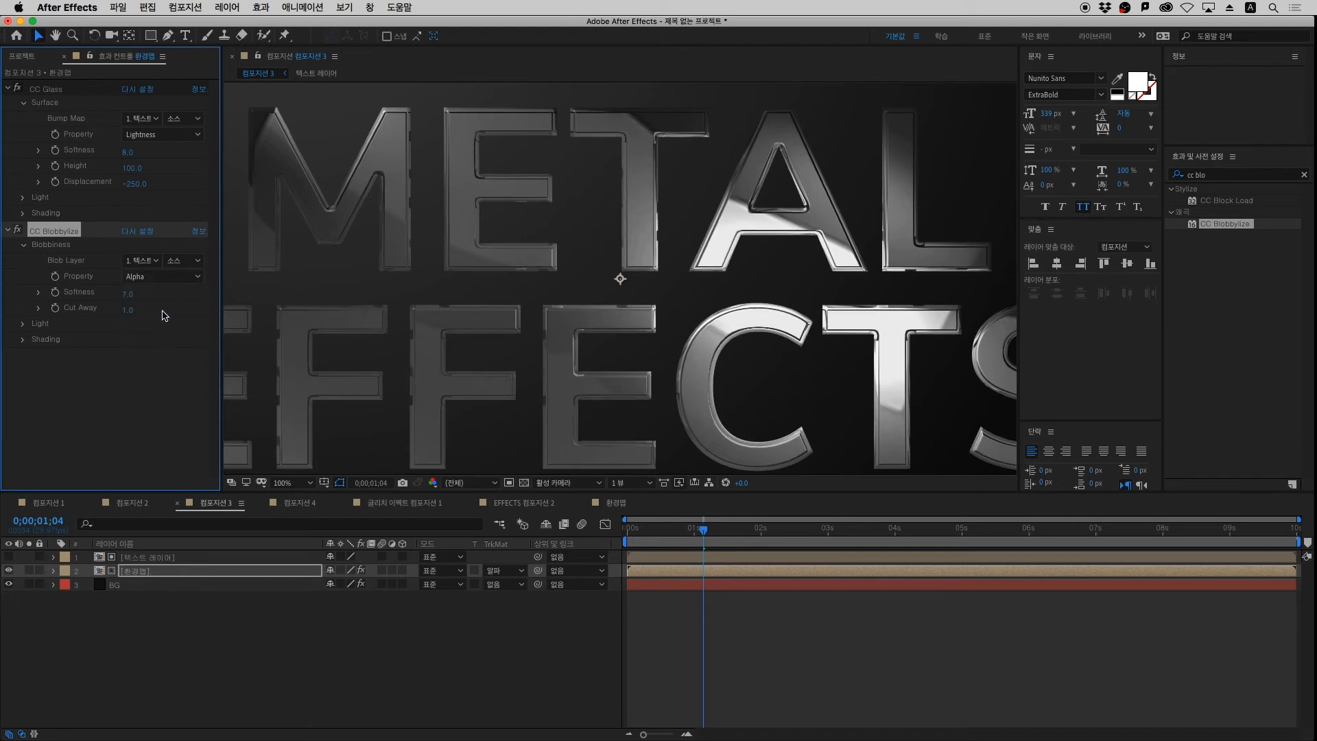
click(161, 276)
click(152, 345)
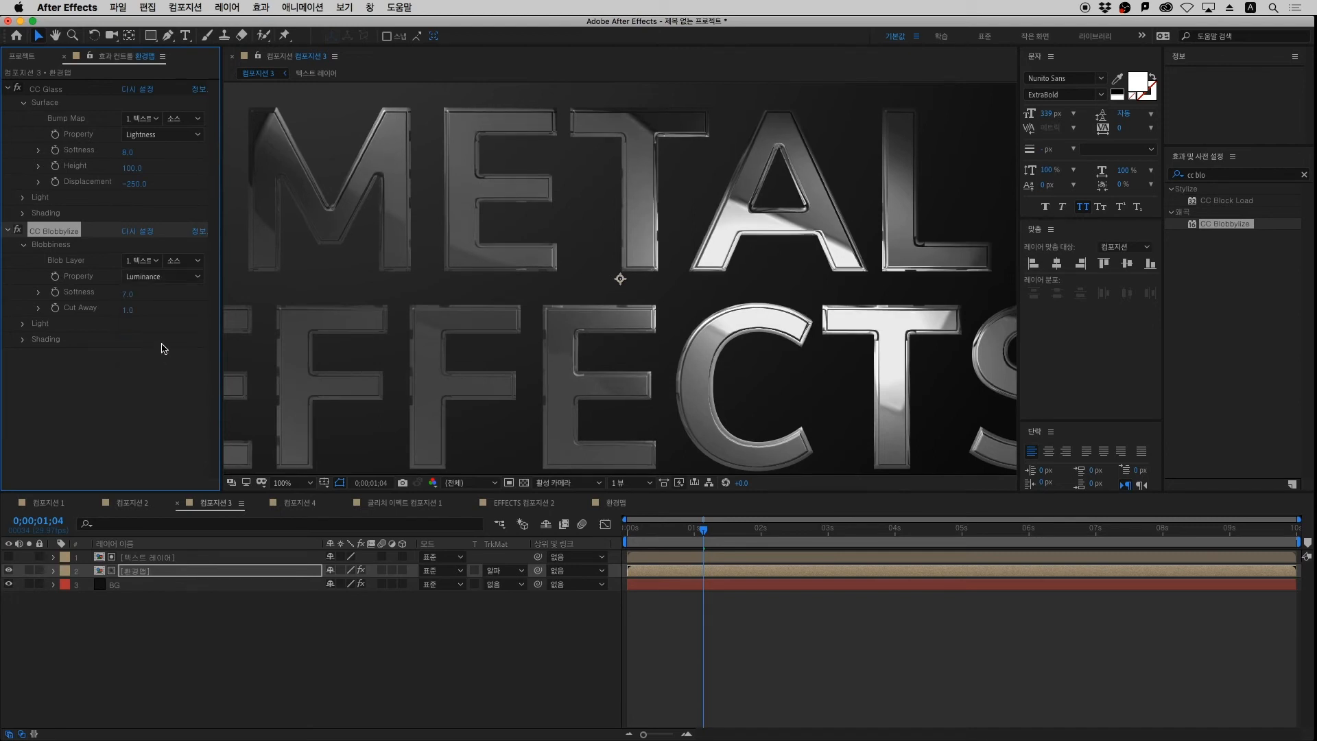
click(156, 275)
click(152, 330)
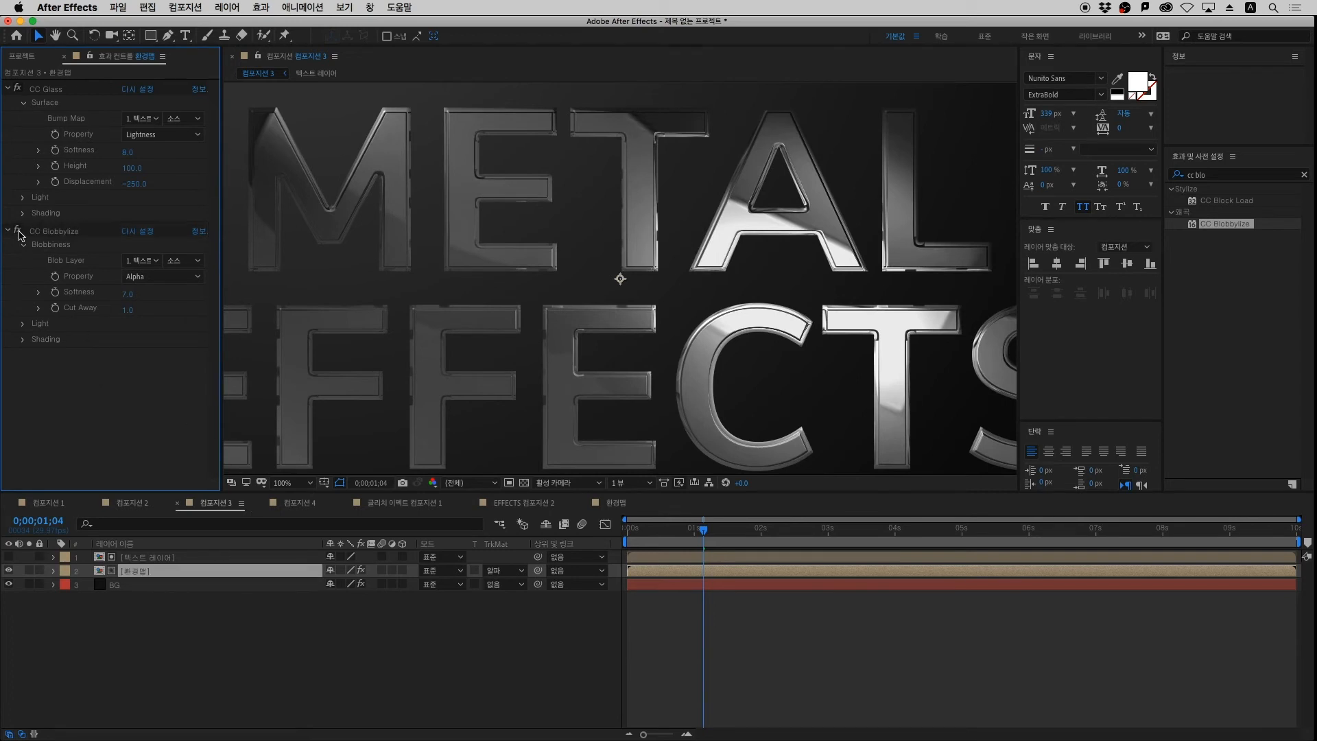
Compare the metal text with CC Blobbylize switched off and on, leaving the effect enabled
click(18, 230)
click(18, 231)
click(18, 231)
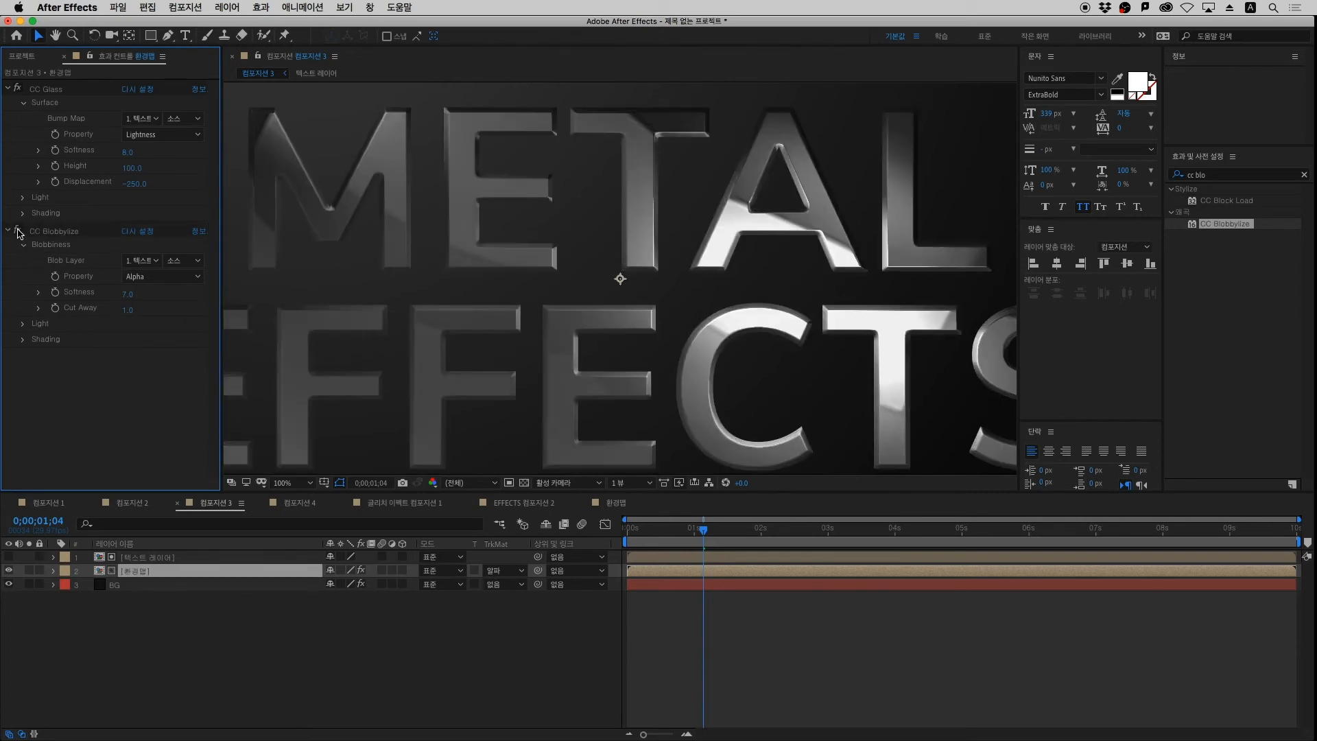
click(18, 231)
click(18, 231)
click(17, 231)
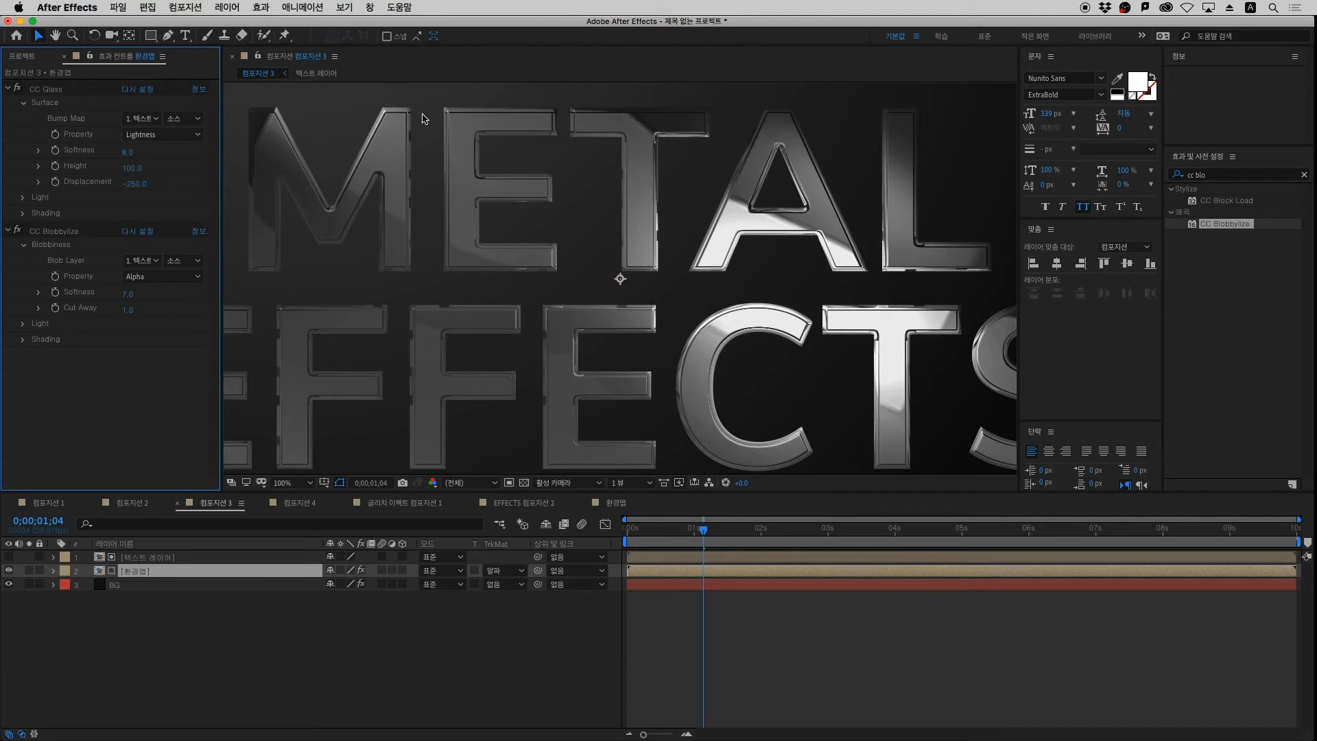
Compare the text with CC Glass and CC Blobbylize both switched off and on, leaving both enabled
click(52, 93)
shift+click(58, 232)
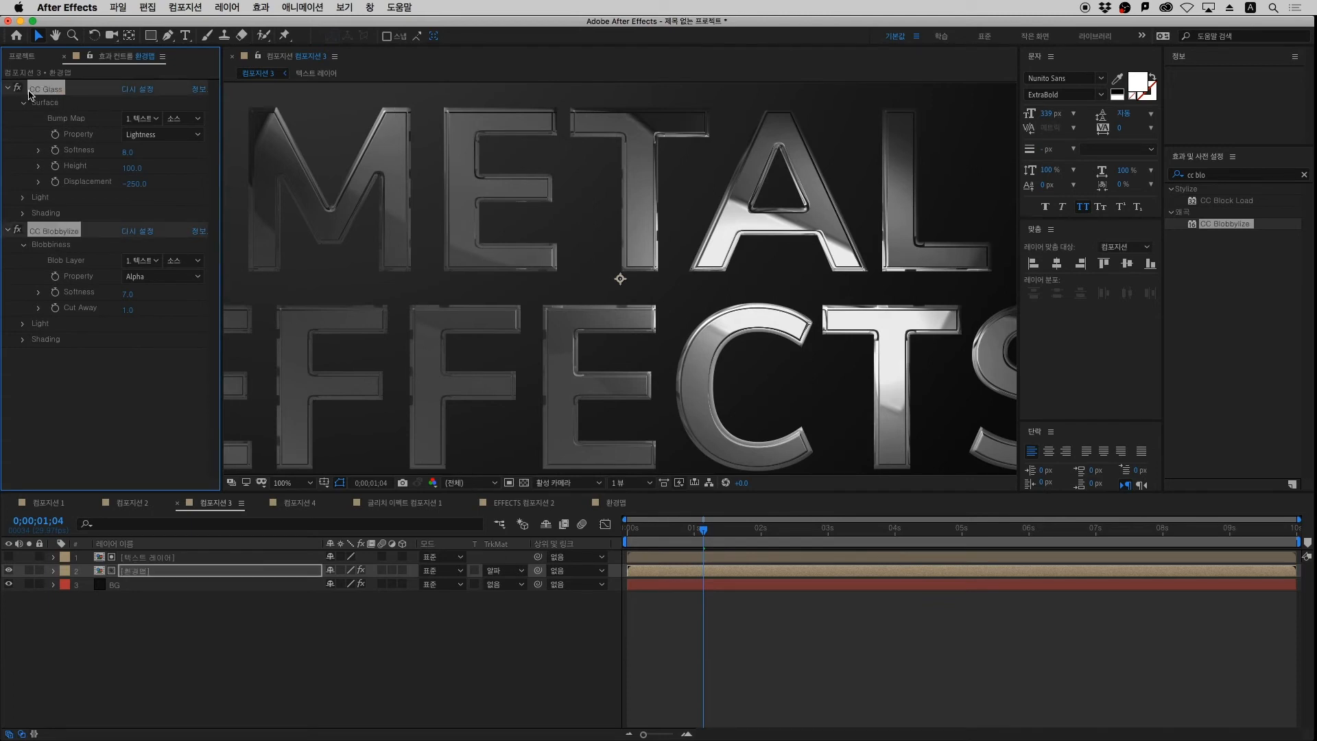
click(18, 89)
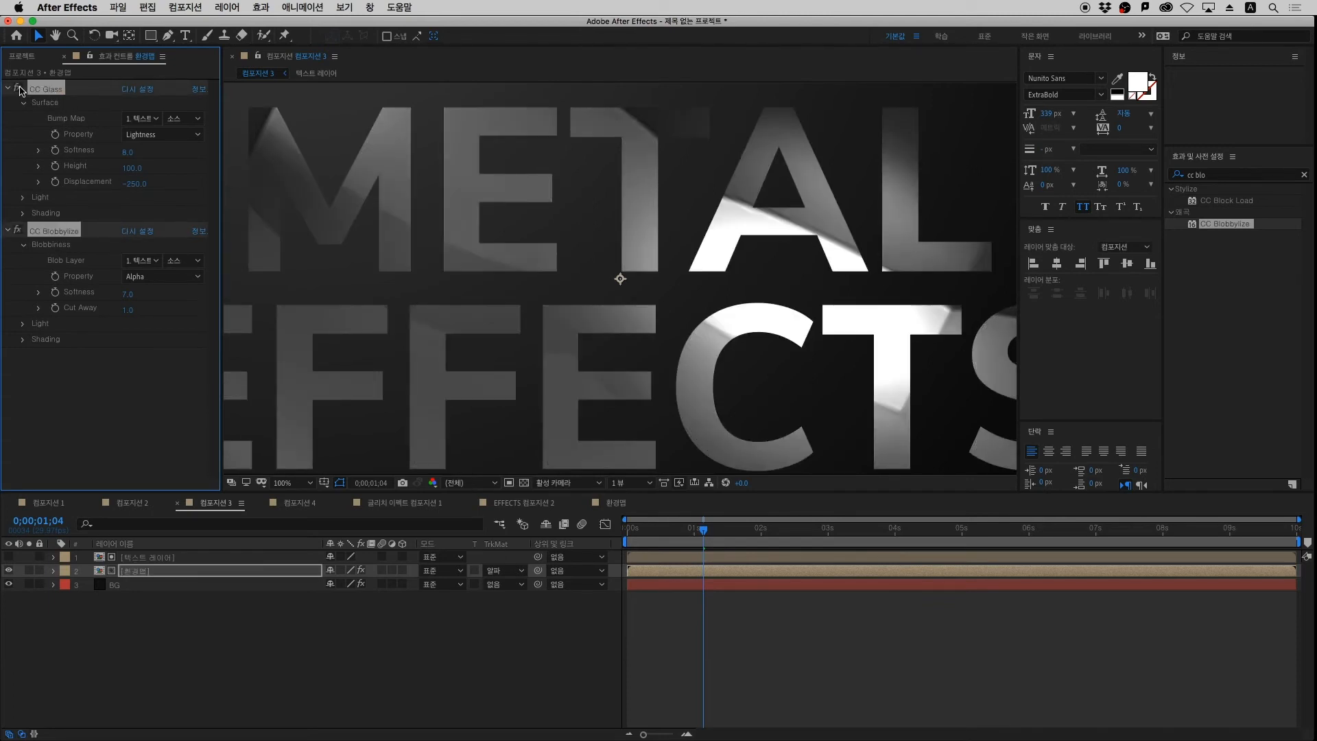
click(19, 89)
click(18, 89)
click(18, 89)
click(19, 89)
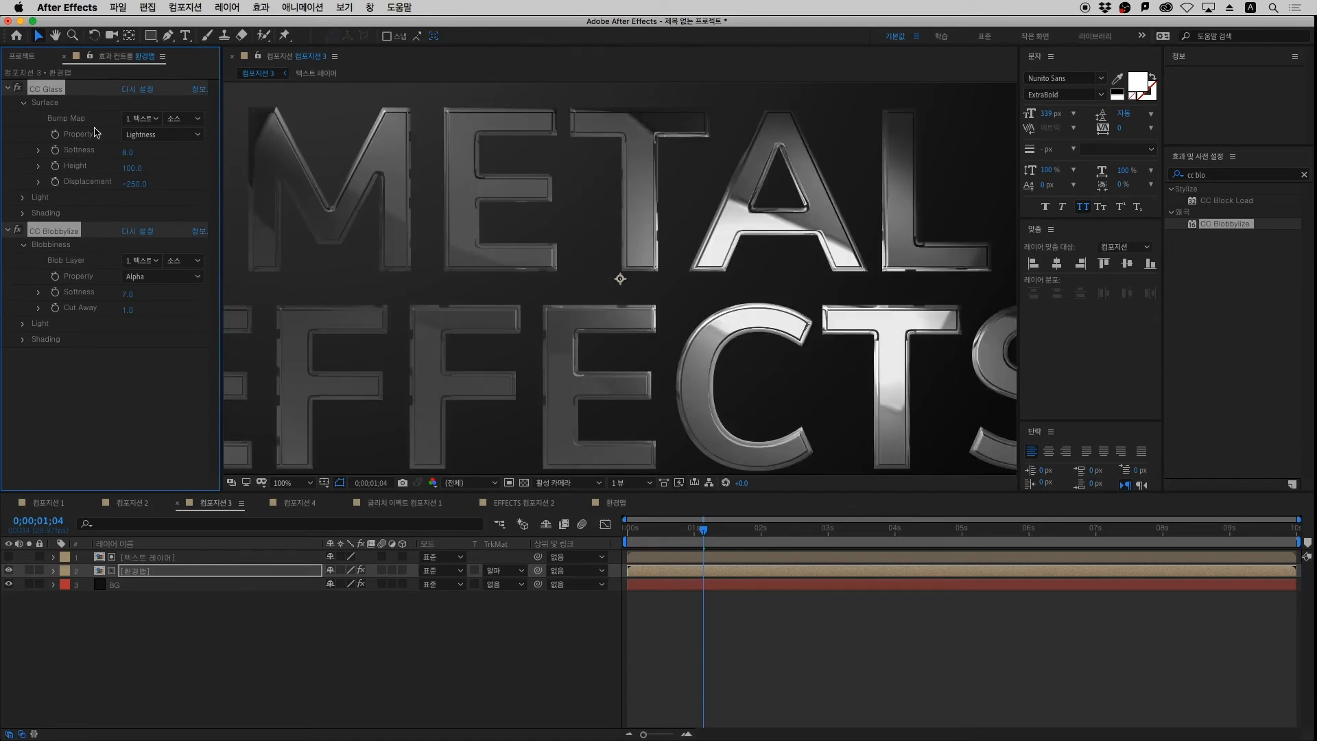
Preview the whole metal text composition and end the work area at about 0;00;05;13
click(820, 658)
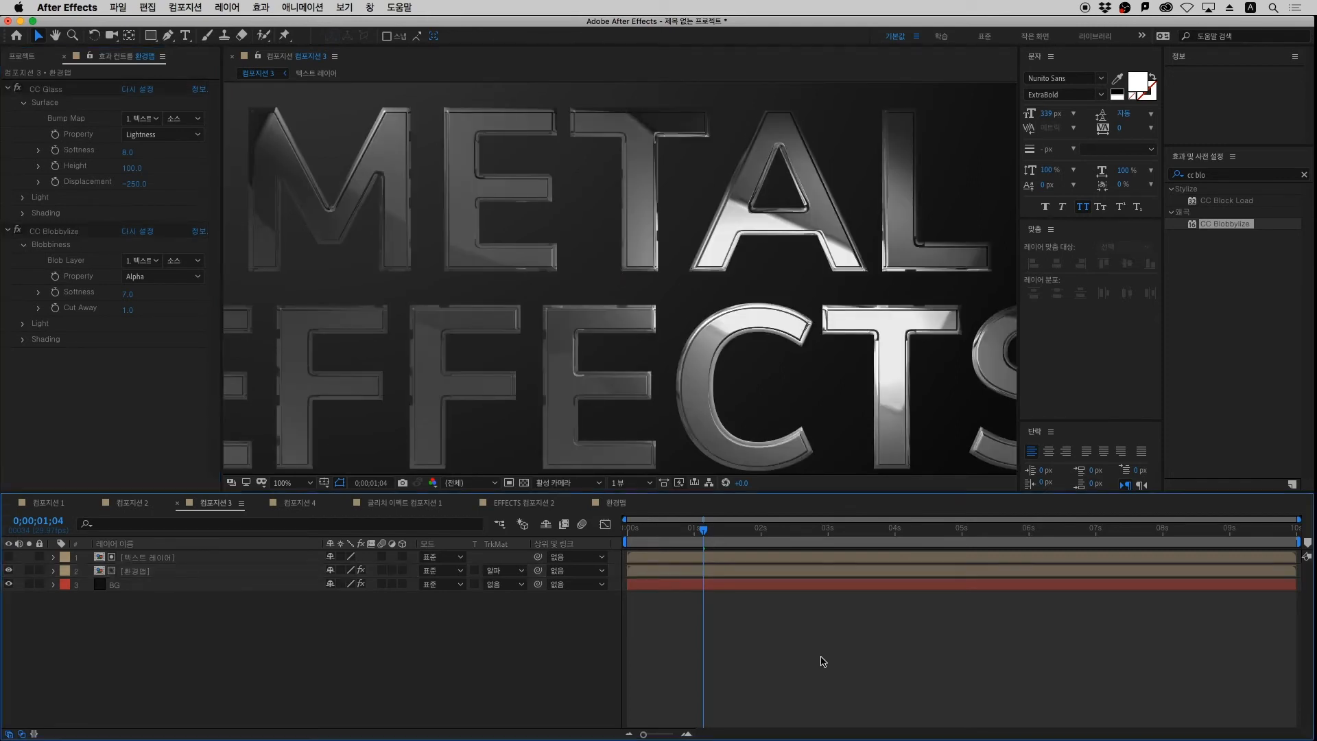
key(comma)
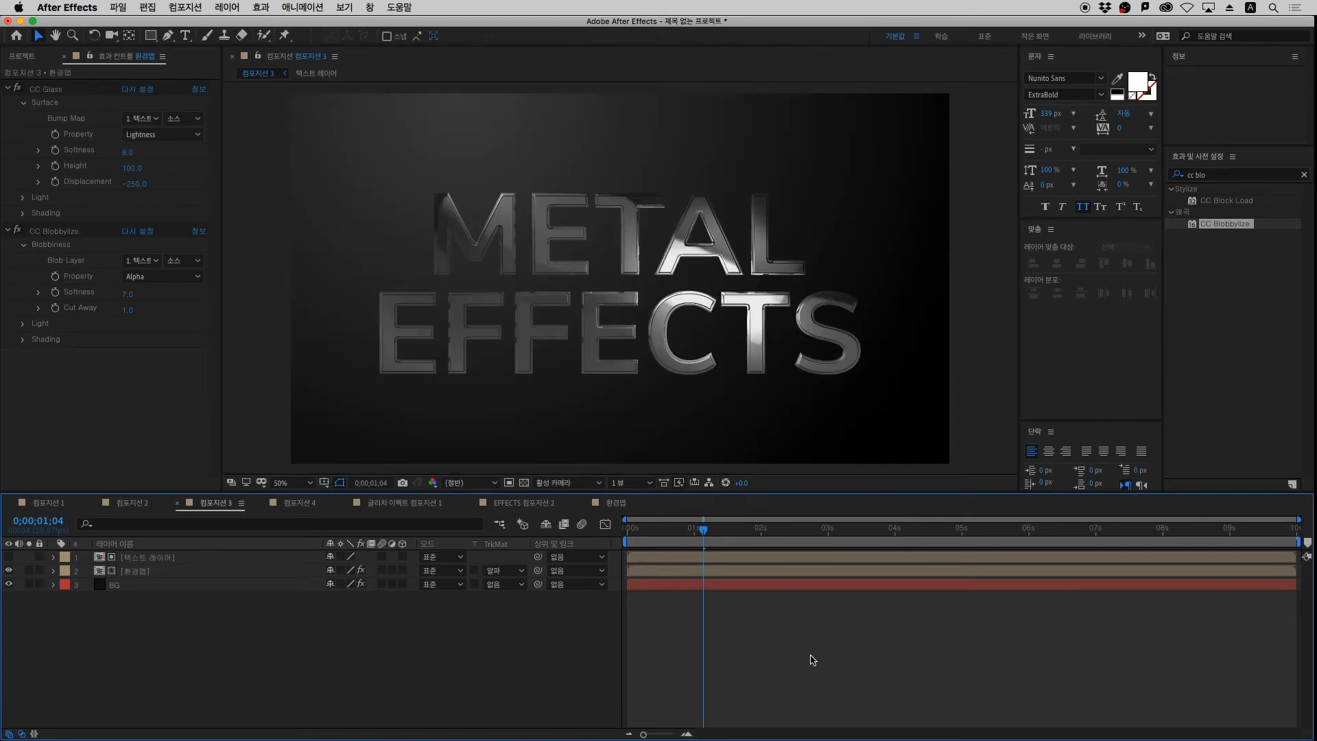
key(space)
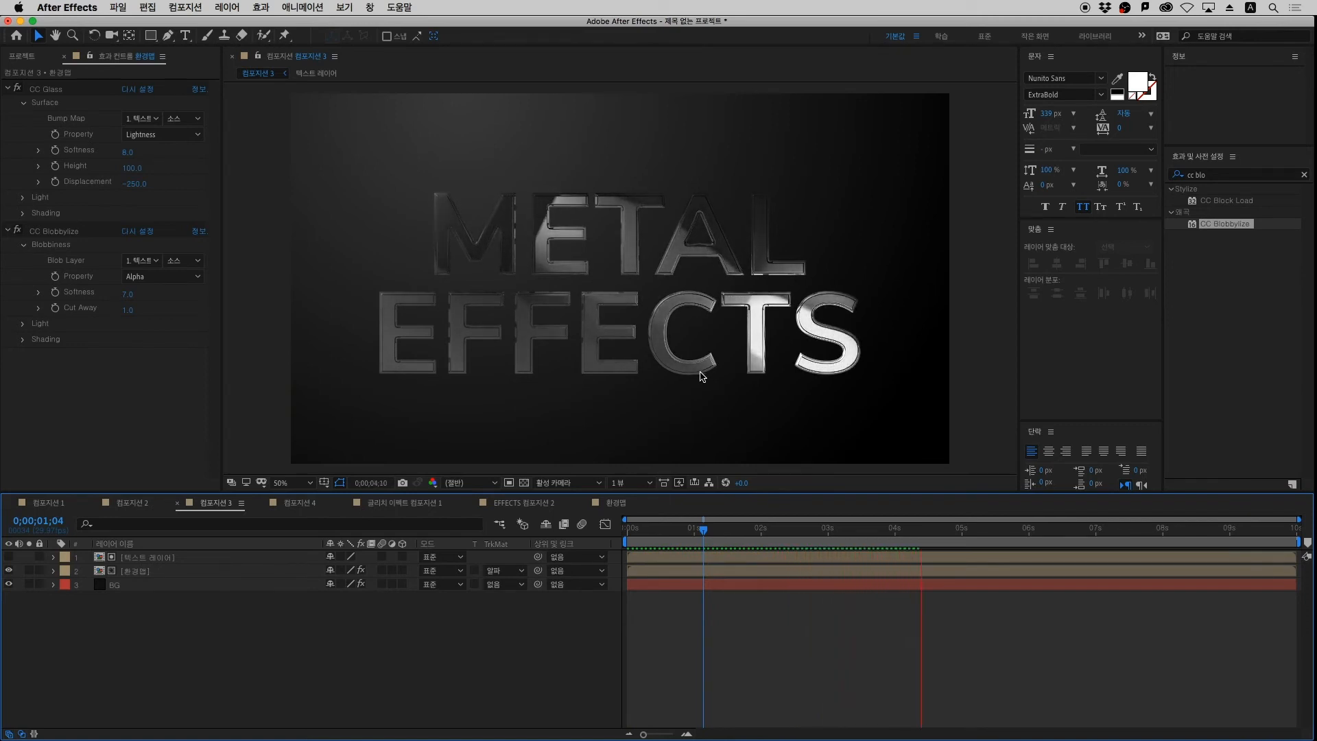
key(space)
click(989, 532)
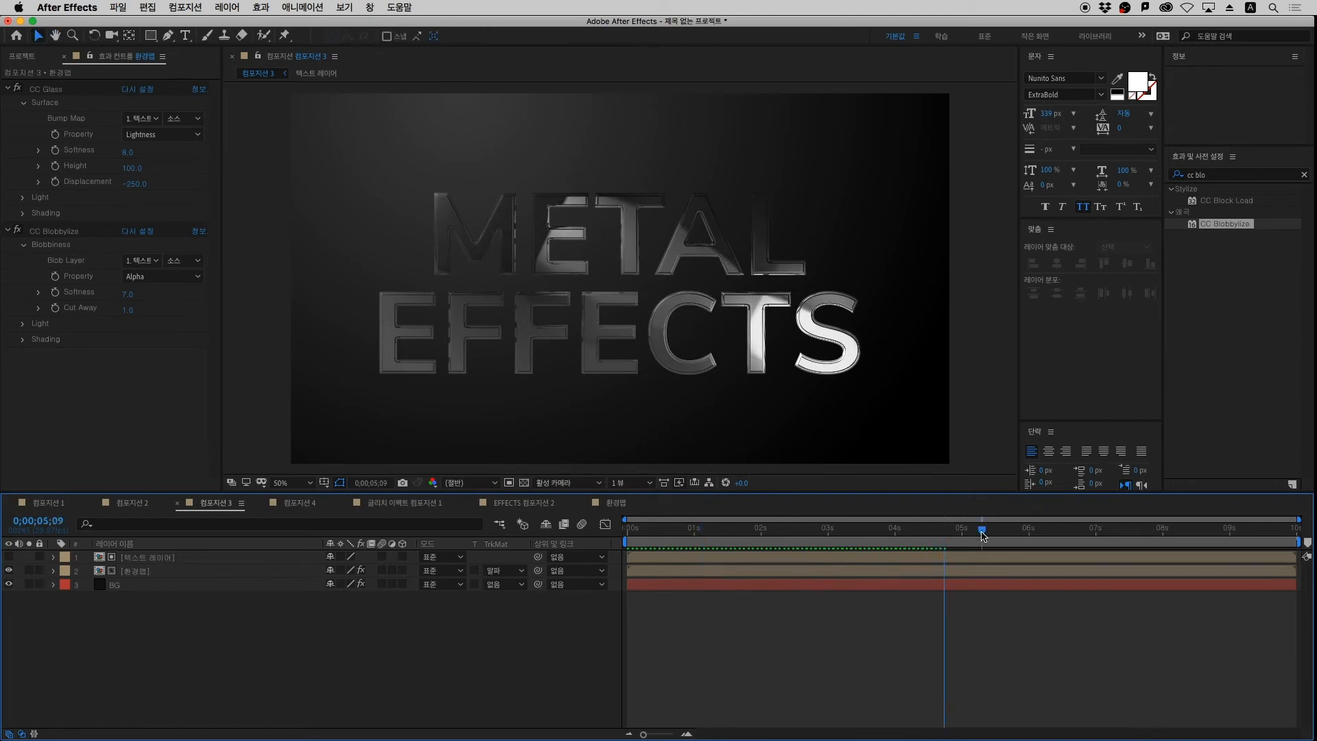
key(space)
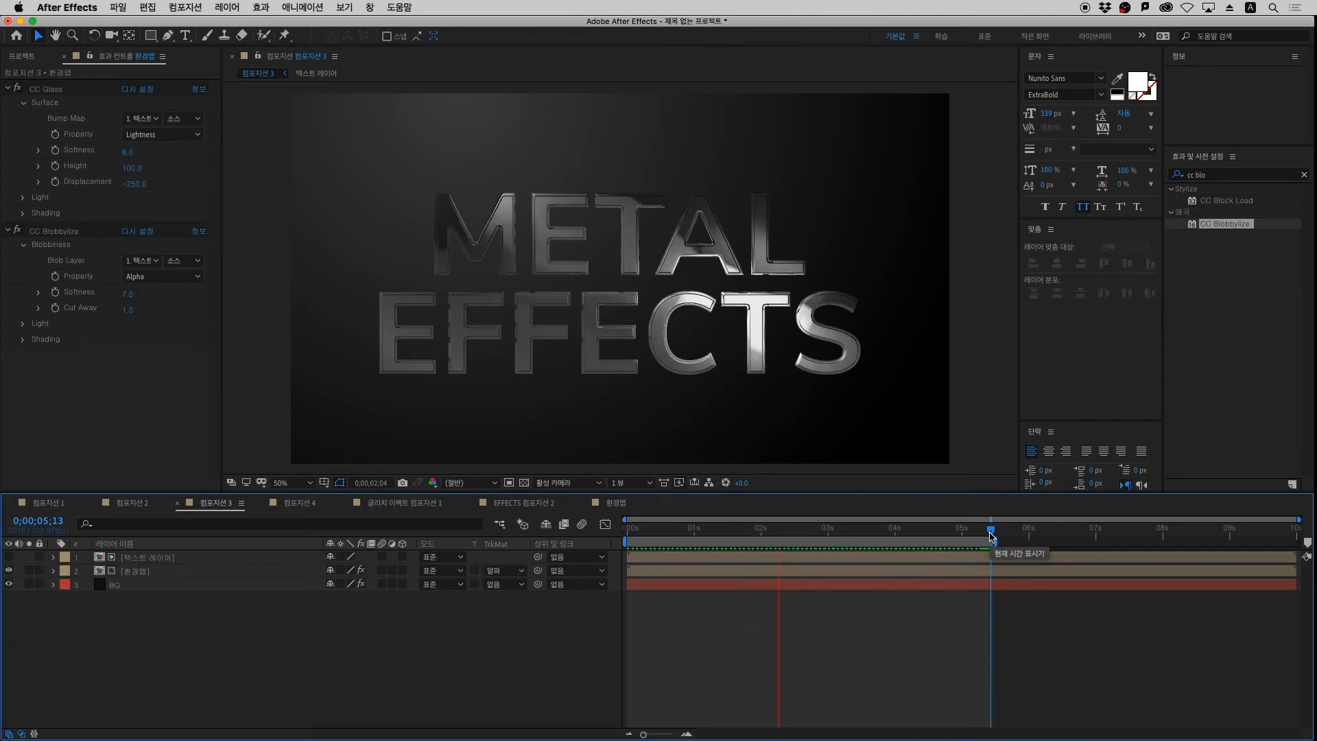
key(space)
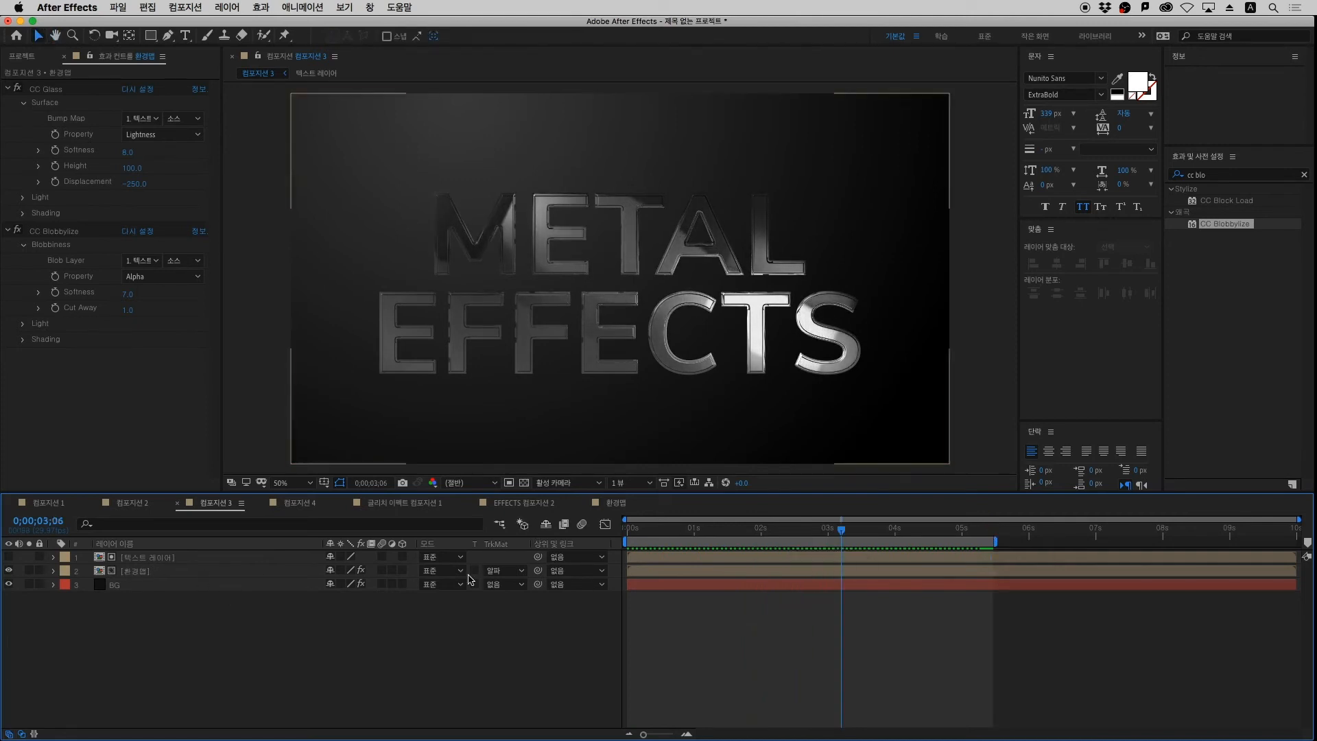
Examine the moving environment image inside the 환경맵 precomposition and return to 컴포지션 3
click(145, 576)
double_click(145, 576)
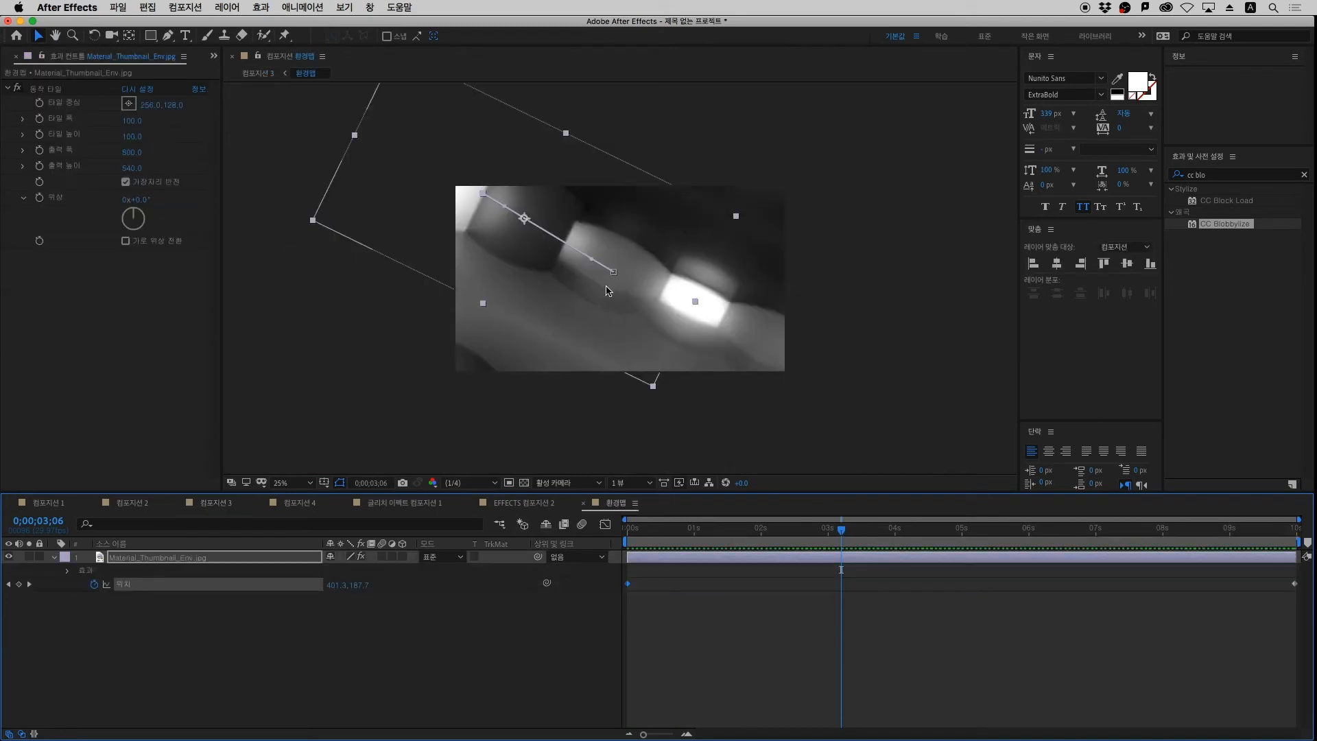
key(Tab)
click(359, 646)
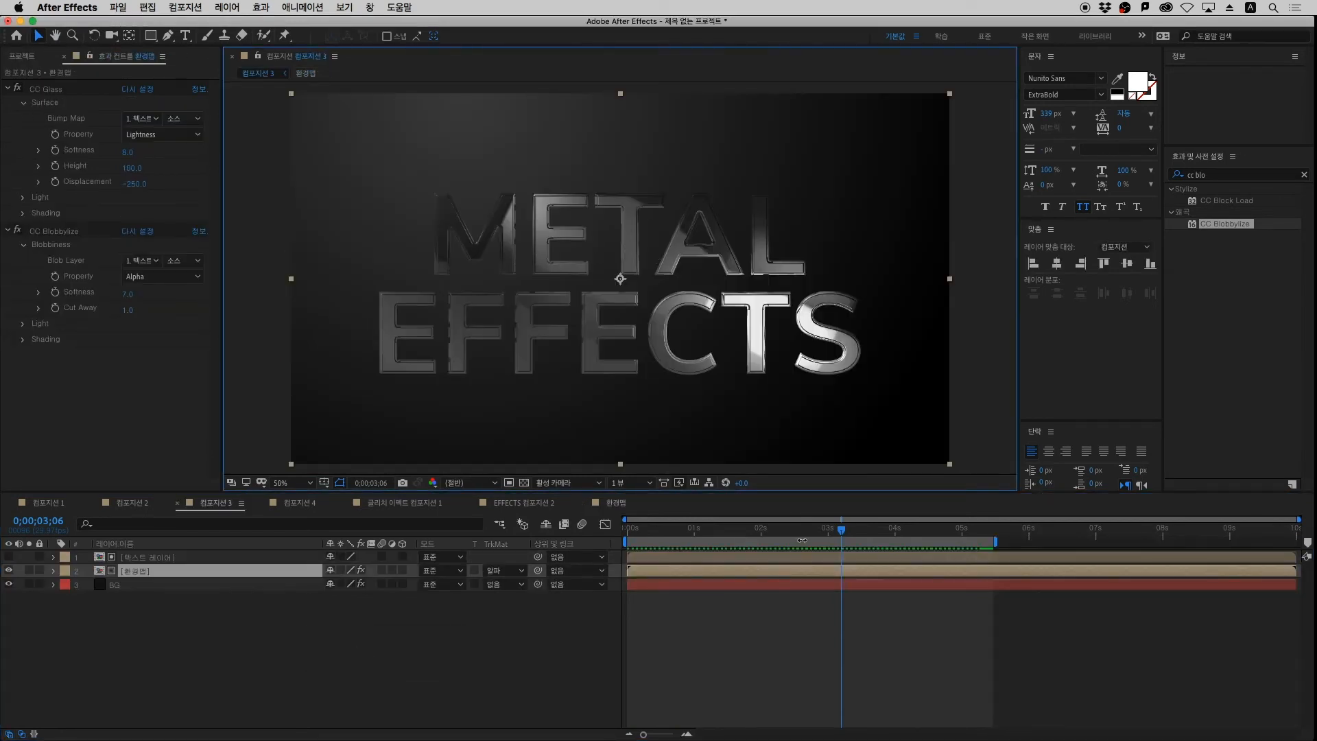
click(691, 654)
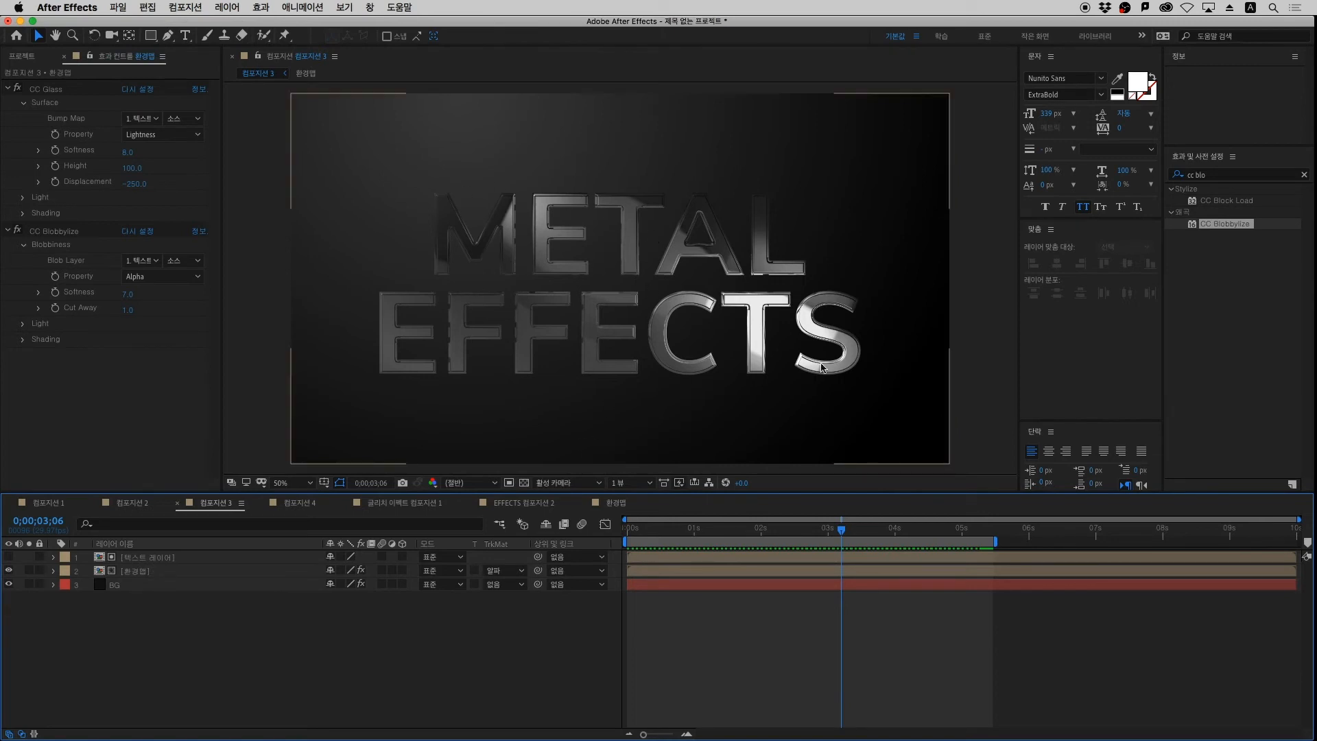
double_click(144, 571)
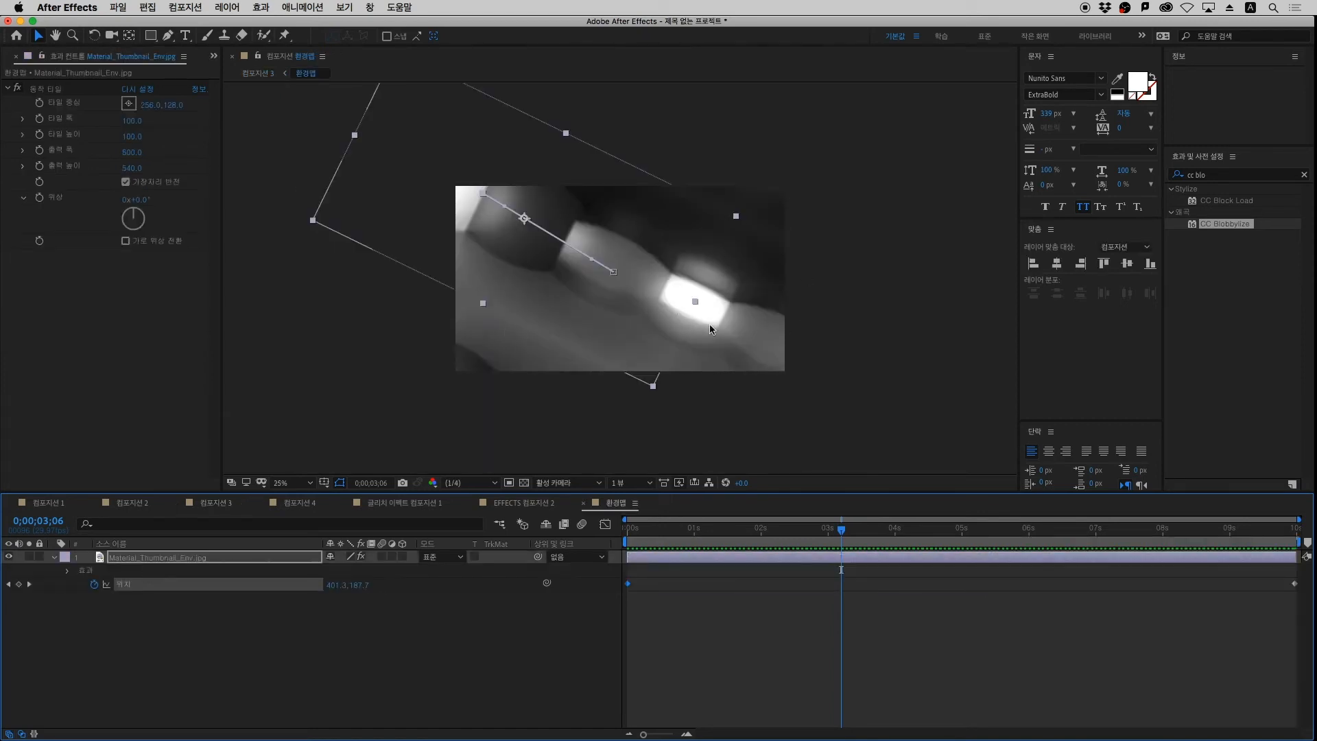
click(441, 658)
key(Tab)
click(315, 663)
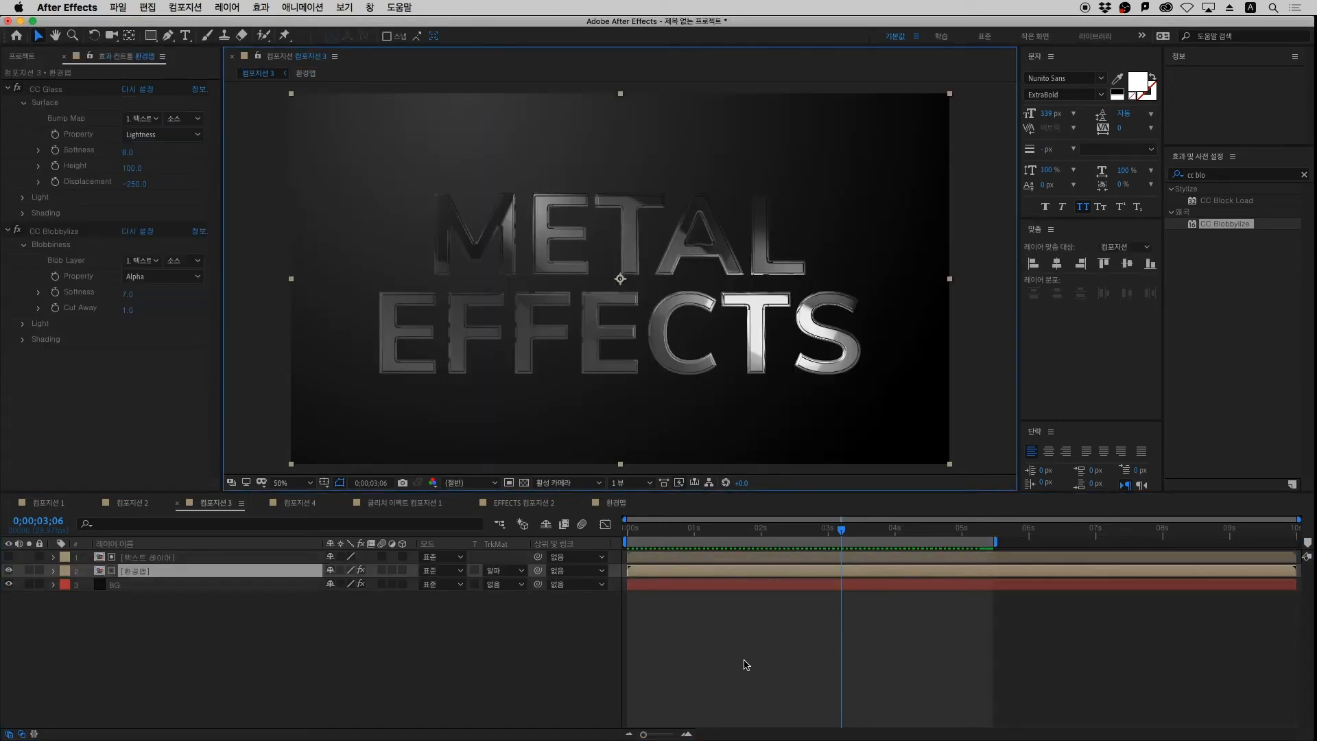
click(746, 665)
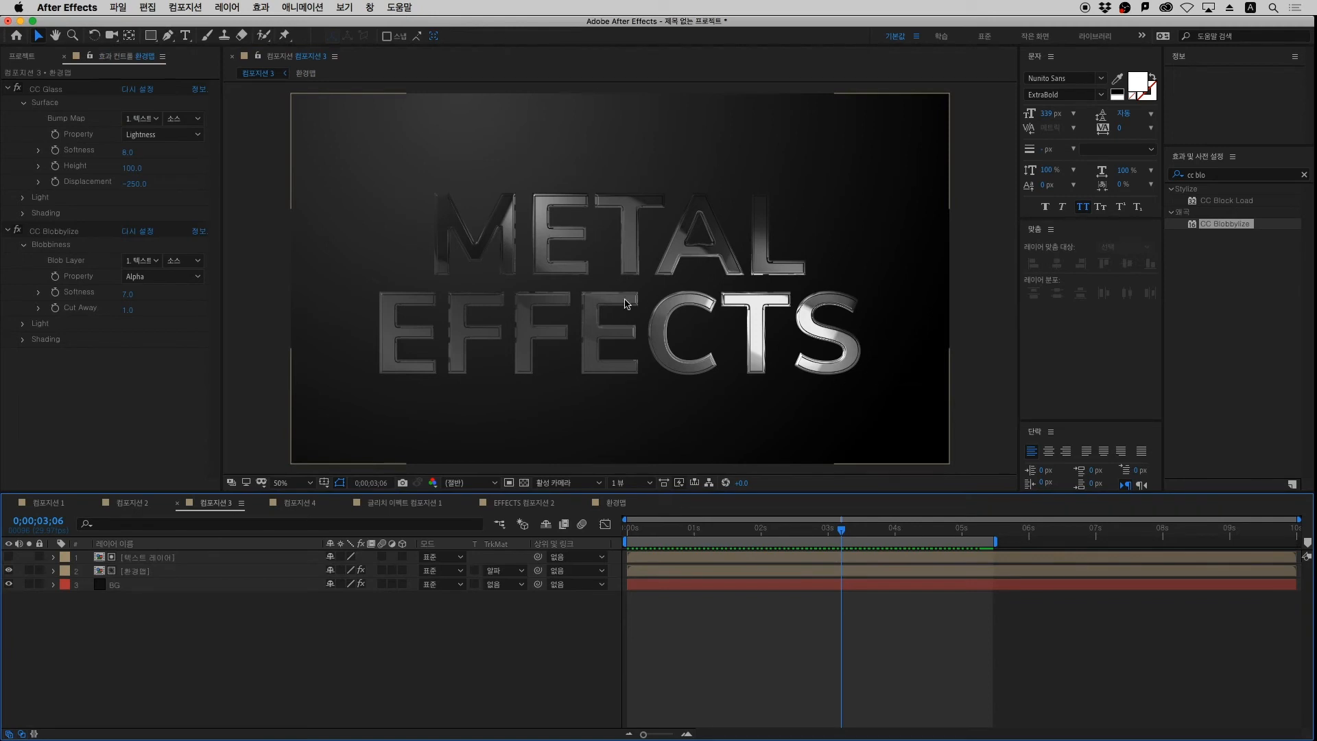
Preview the reflections moving across the metal text and check the 환경맵 precomposition again
key(space)
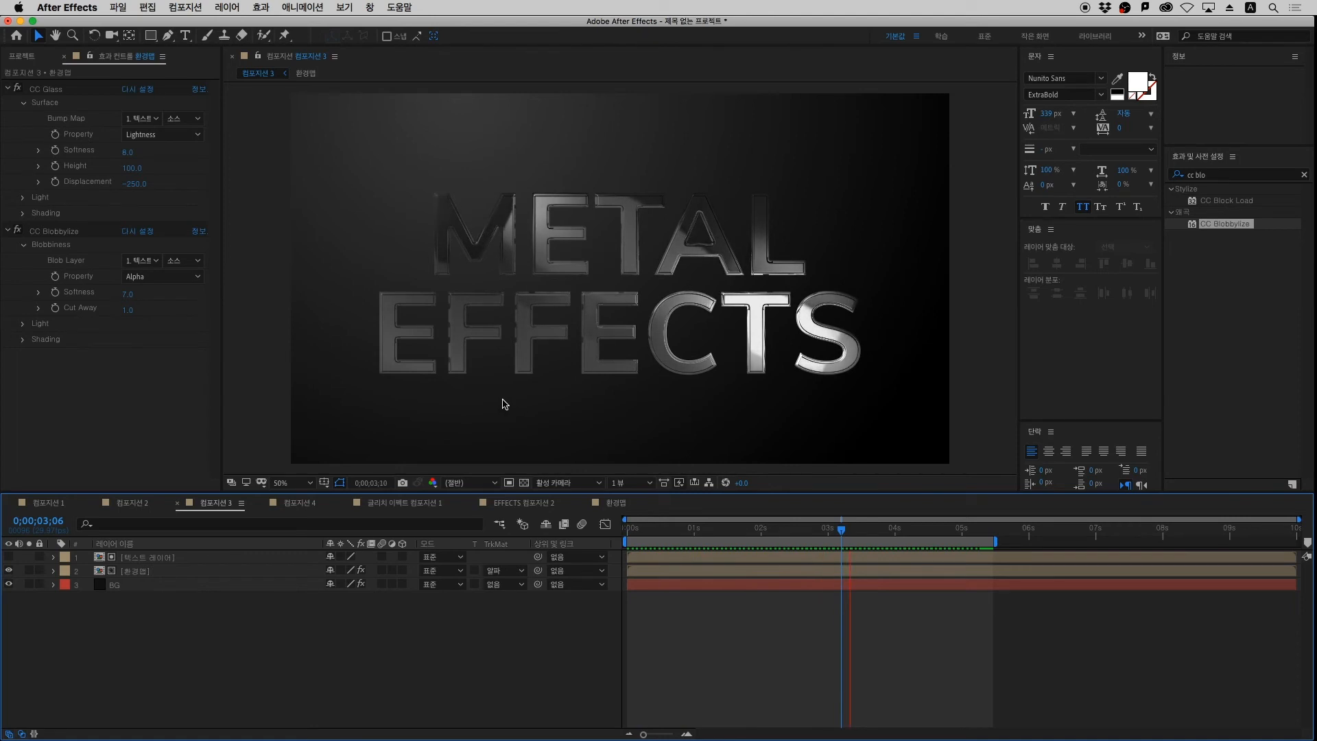
key(space)
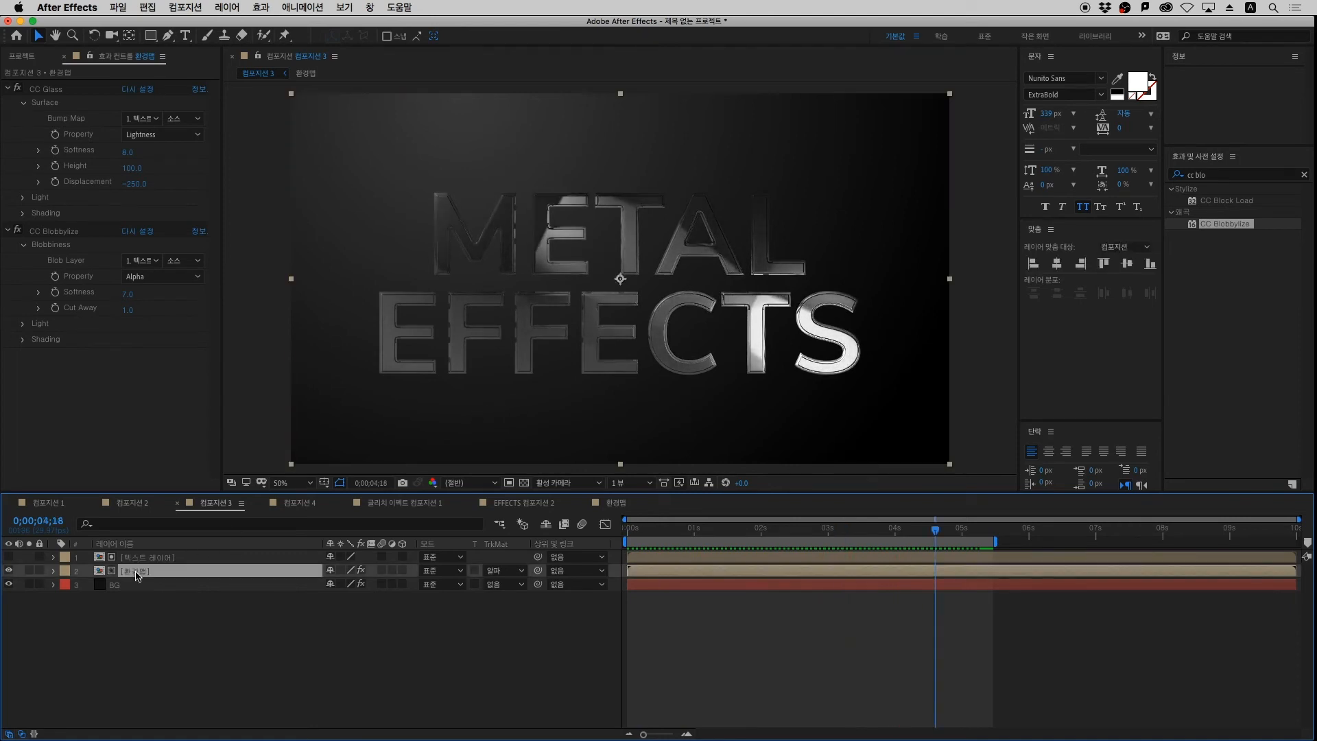
double_click(137, 571)
key(Tab)
click(274, 596)
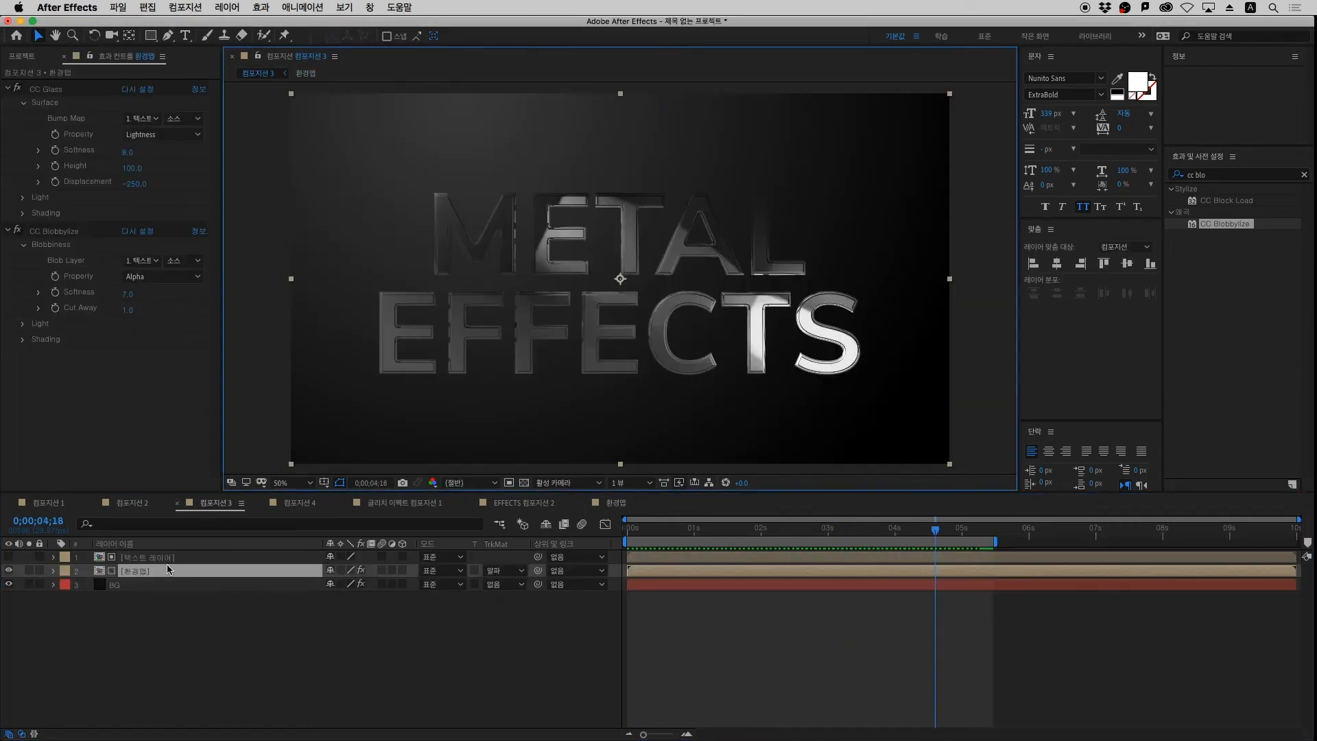
Look inside the 텍스트 레이어 precomposition at its text layers and return to 컴포지션 3
double_click(172, 560)
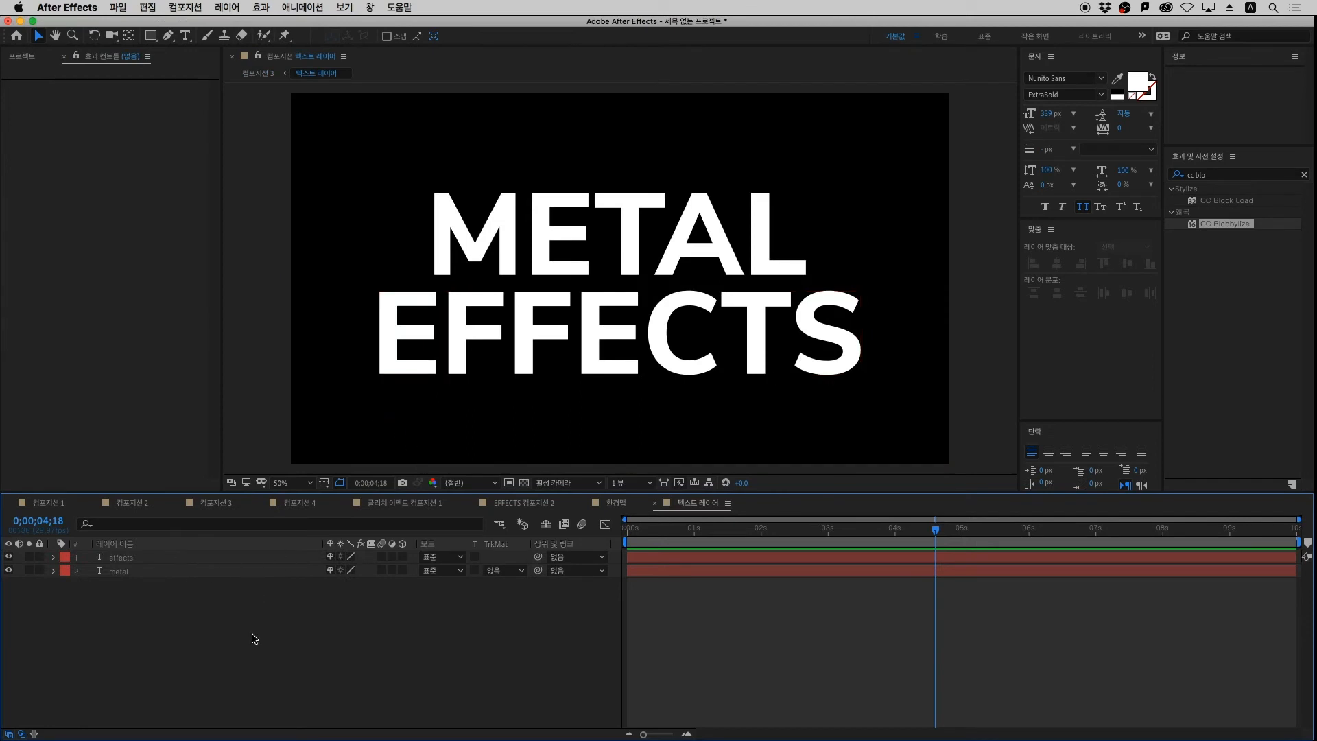
key(Tab)
click(105, 646)
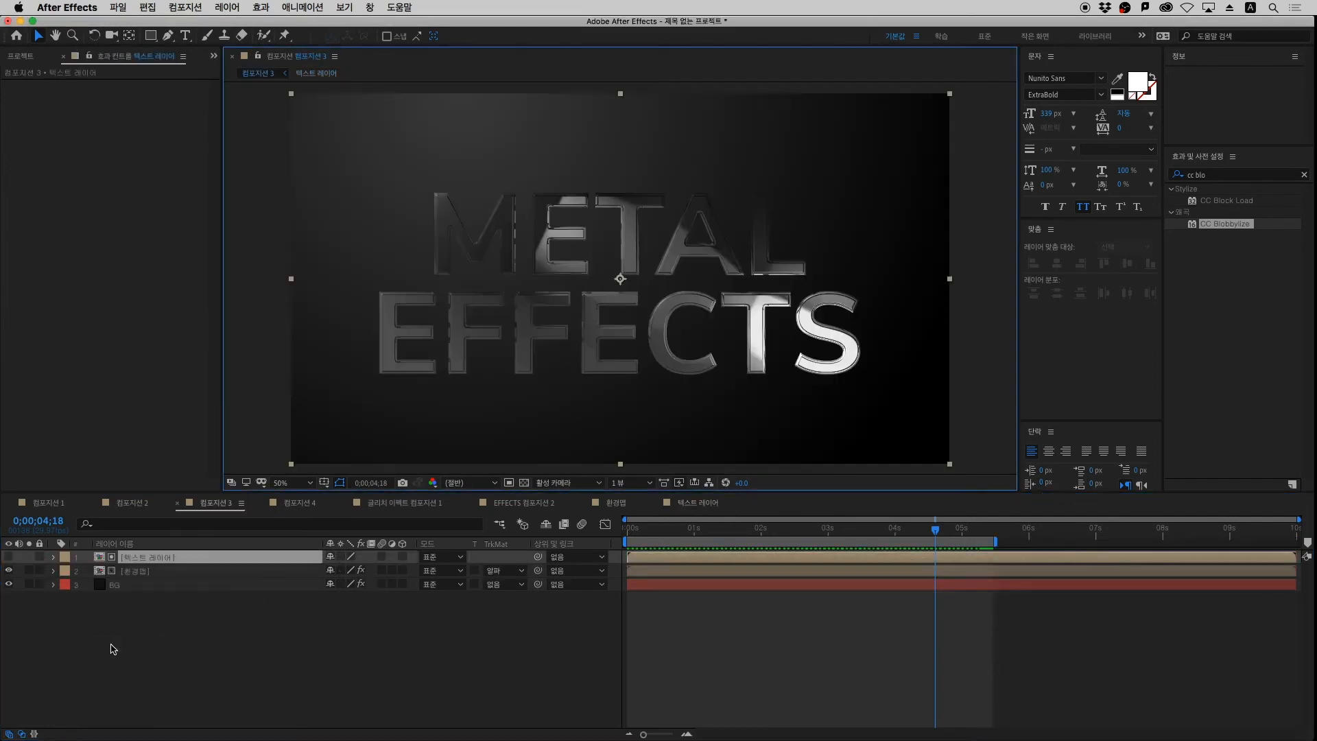
double_click(162, 560)
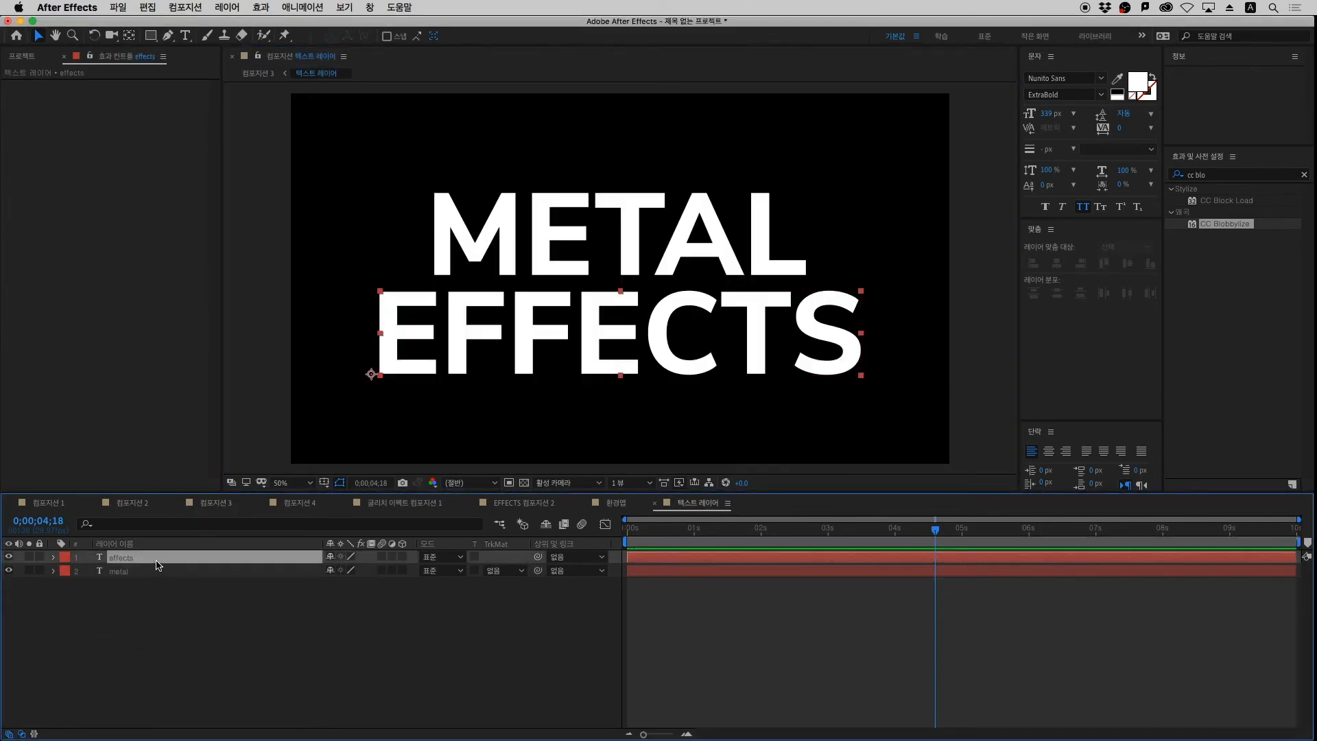
key(Tab)
click(152, 618)
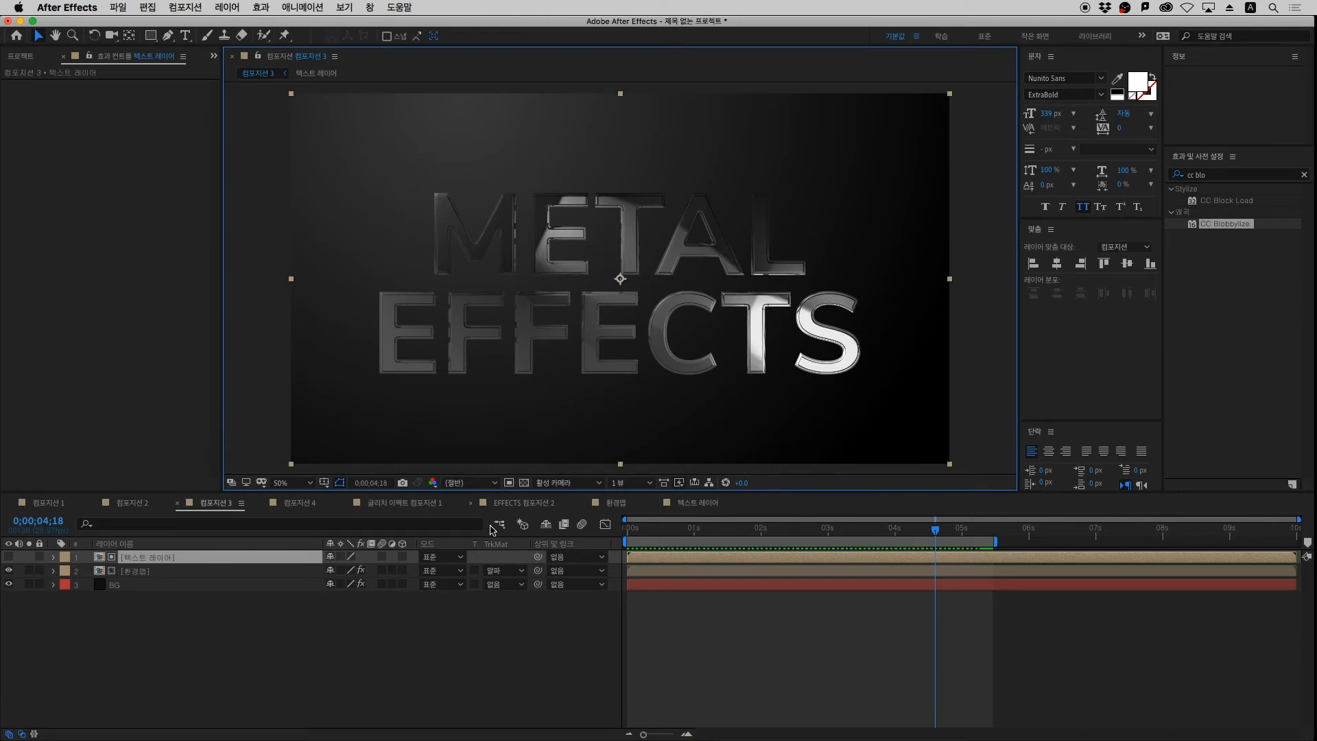
In the 텍스트 레이어 precomposition, place the metal layer above effects and go to the first frame
double_click(184, 557)
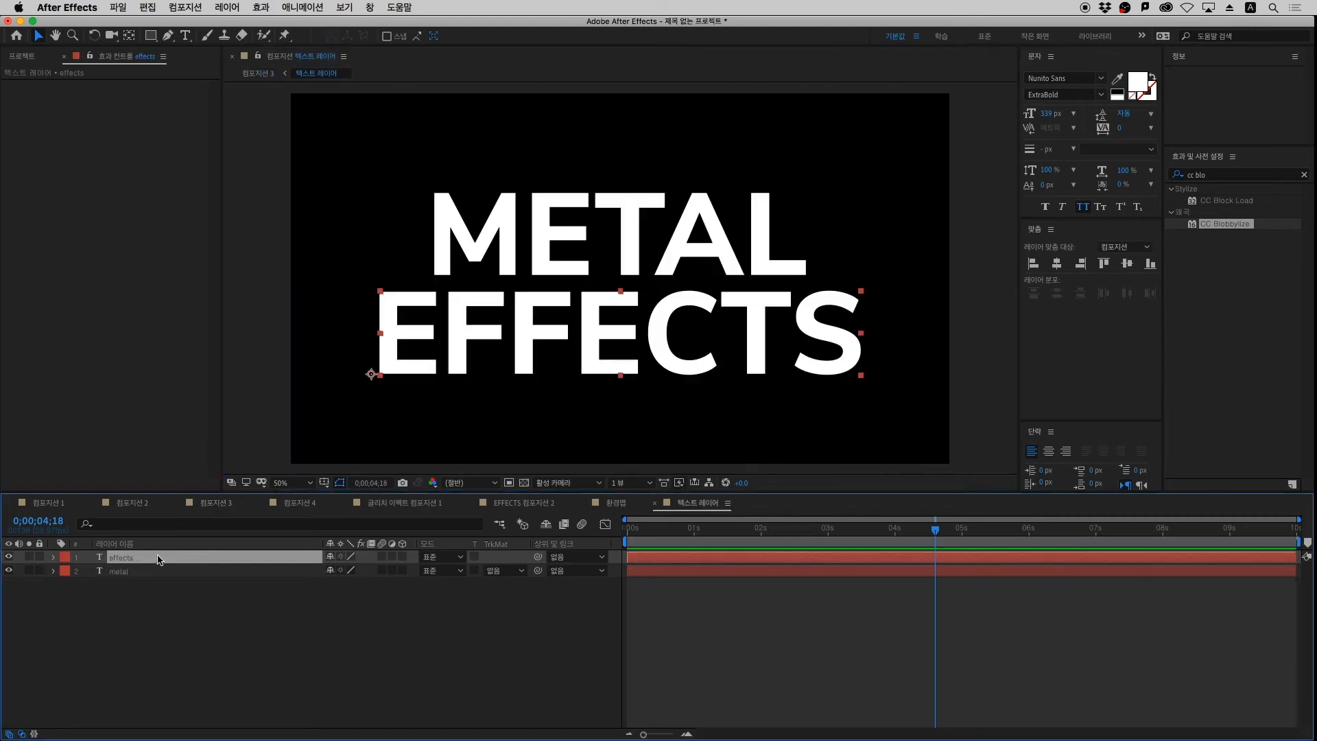
drag(141, 570, 137, 555)
key(Home)
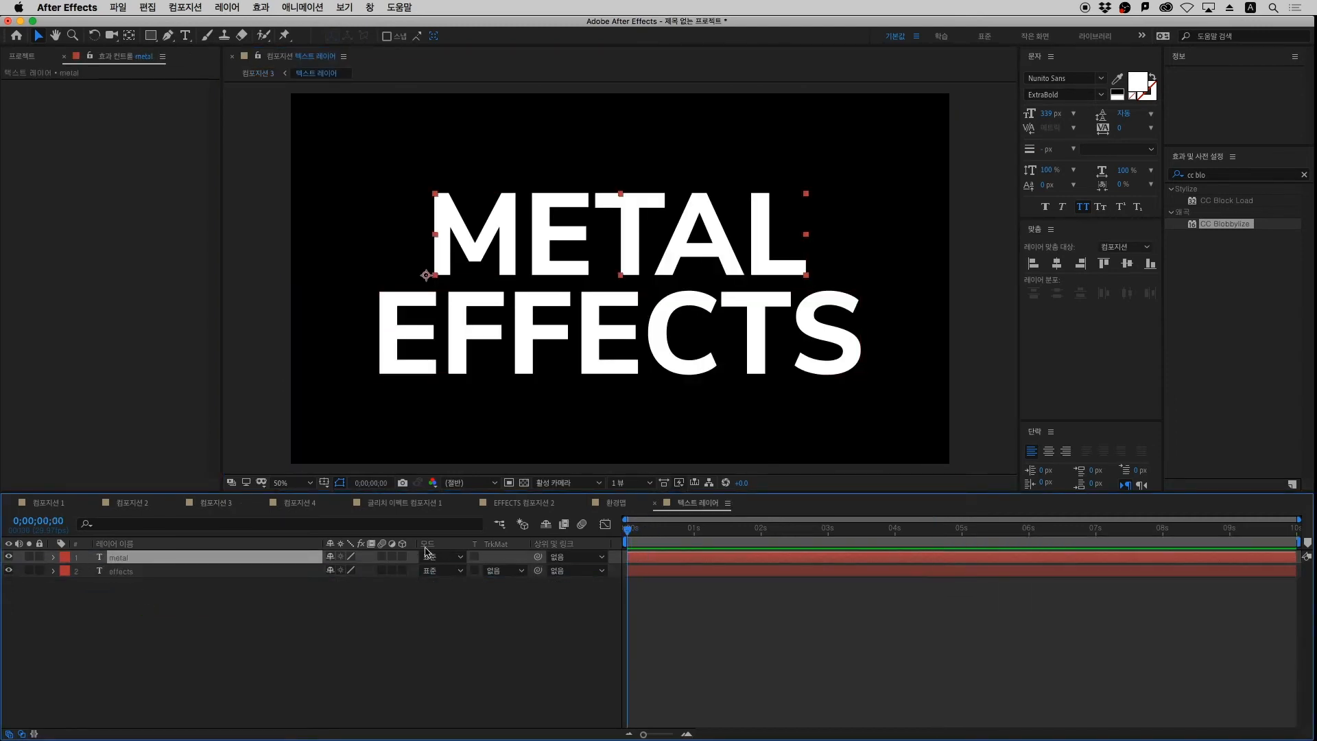
Add a tracking (자간) animator to the metal text layer, then test a tracking amount and undo the test
click(53, 557)
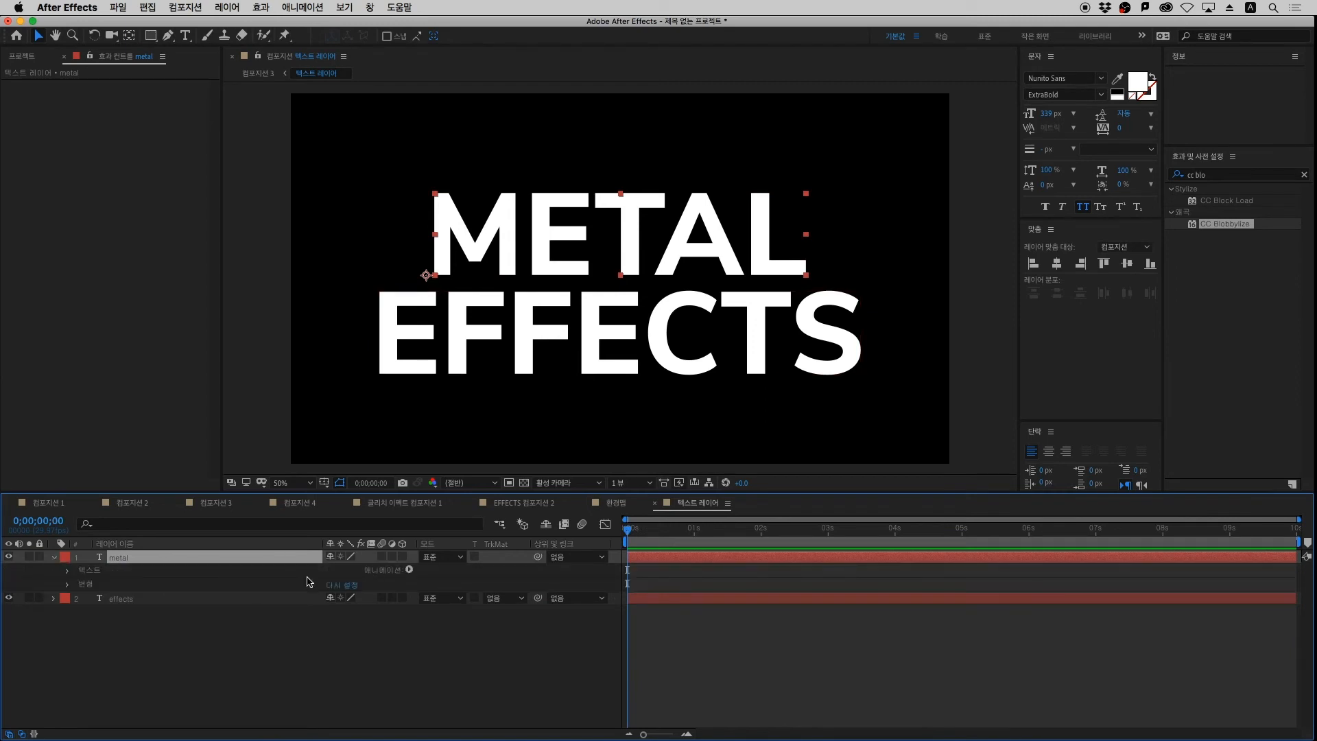
click(409, 570)
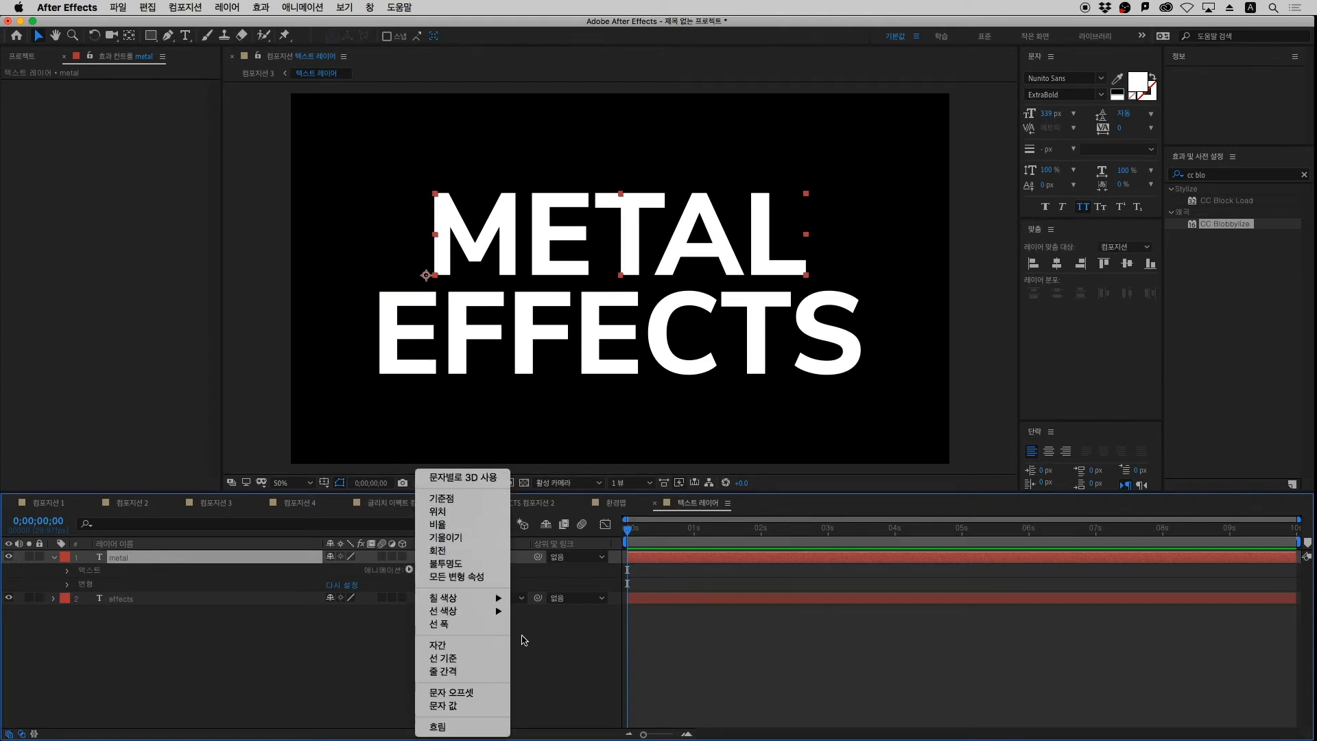
click(457, 653)
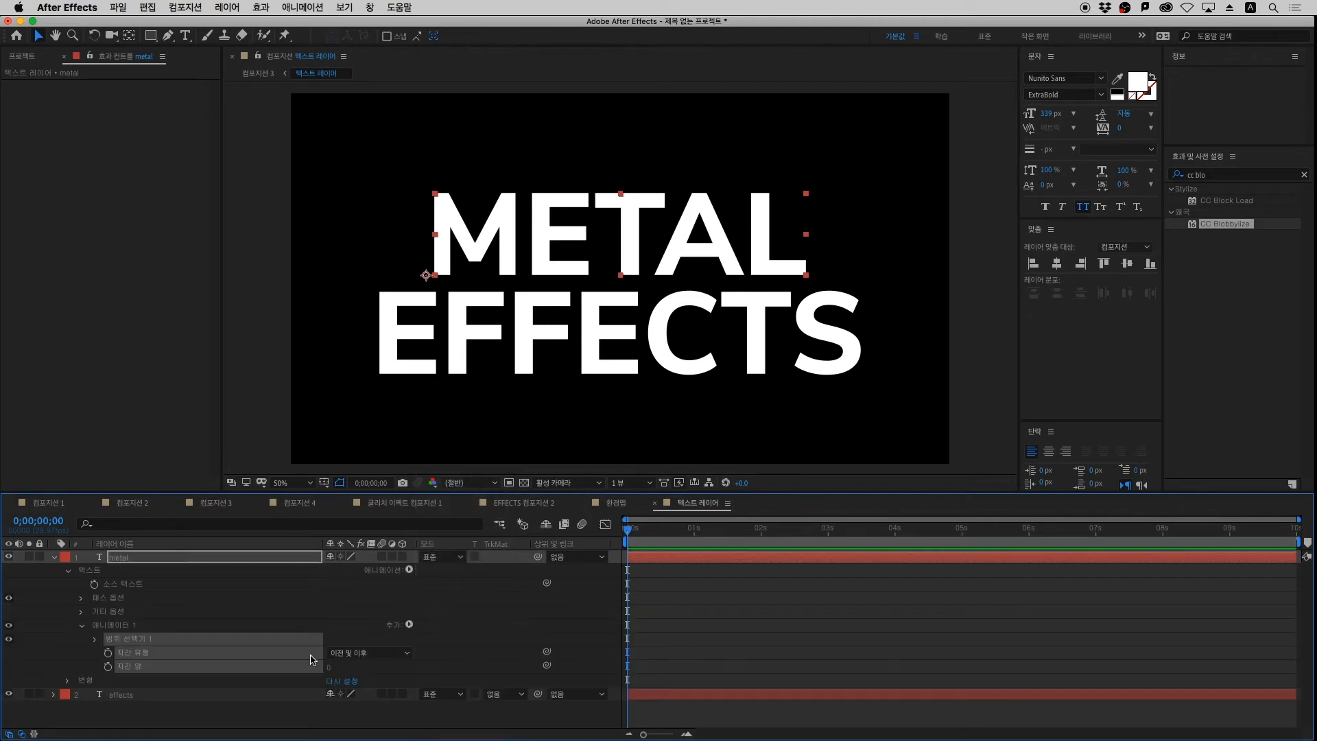
mouse_move(330, 671)
mouse_down()
mouse_move(406, 664)
mouse_move(244, 673)
mouse_move(425, 660)
mouse_move(316, 664)
mouse_up()
key(super+z)
Set the metal text to centered paragraph alignment and center the layer horizontally in the composition, with the title and action safe guides shown
click(1049, 450)
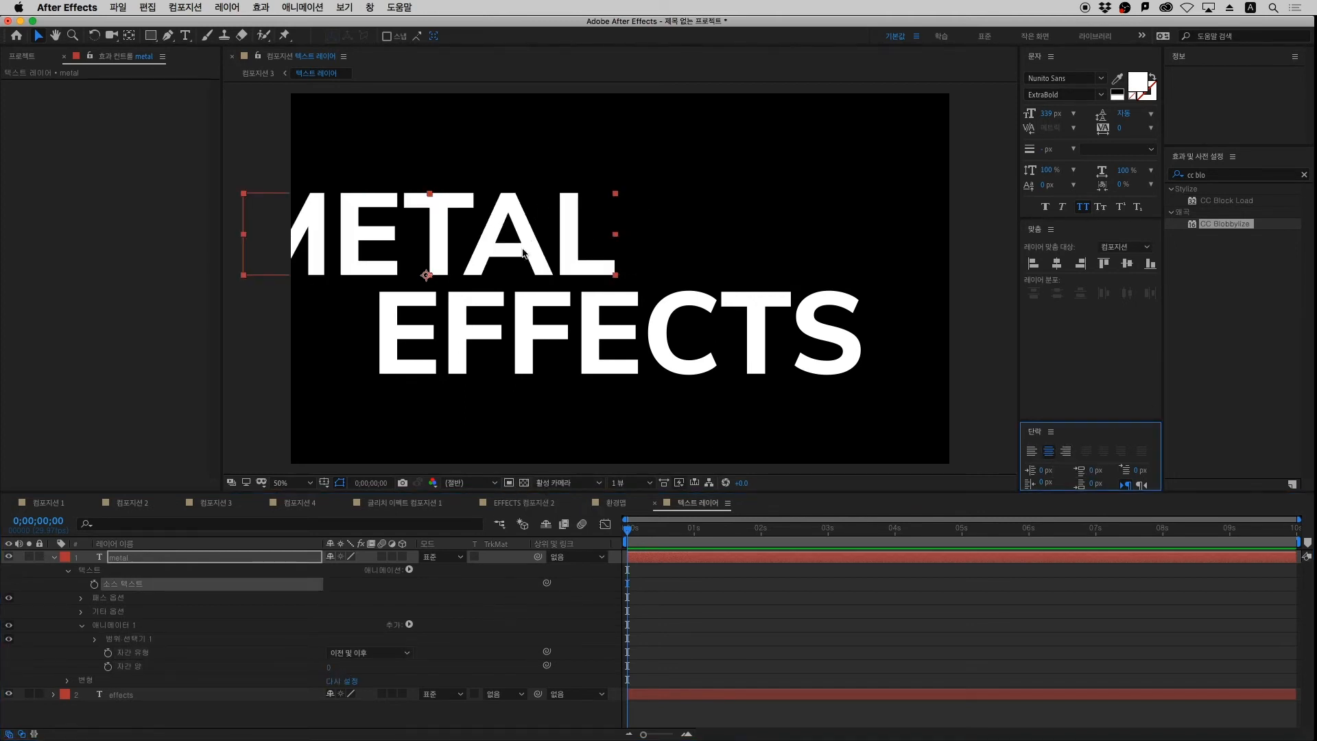
key(apostrophe)
drag(512, 215, 572, 218)
key(super+z)
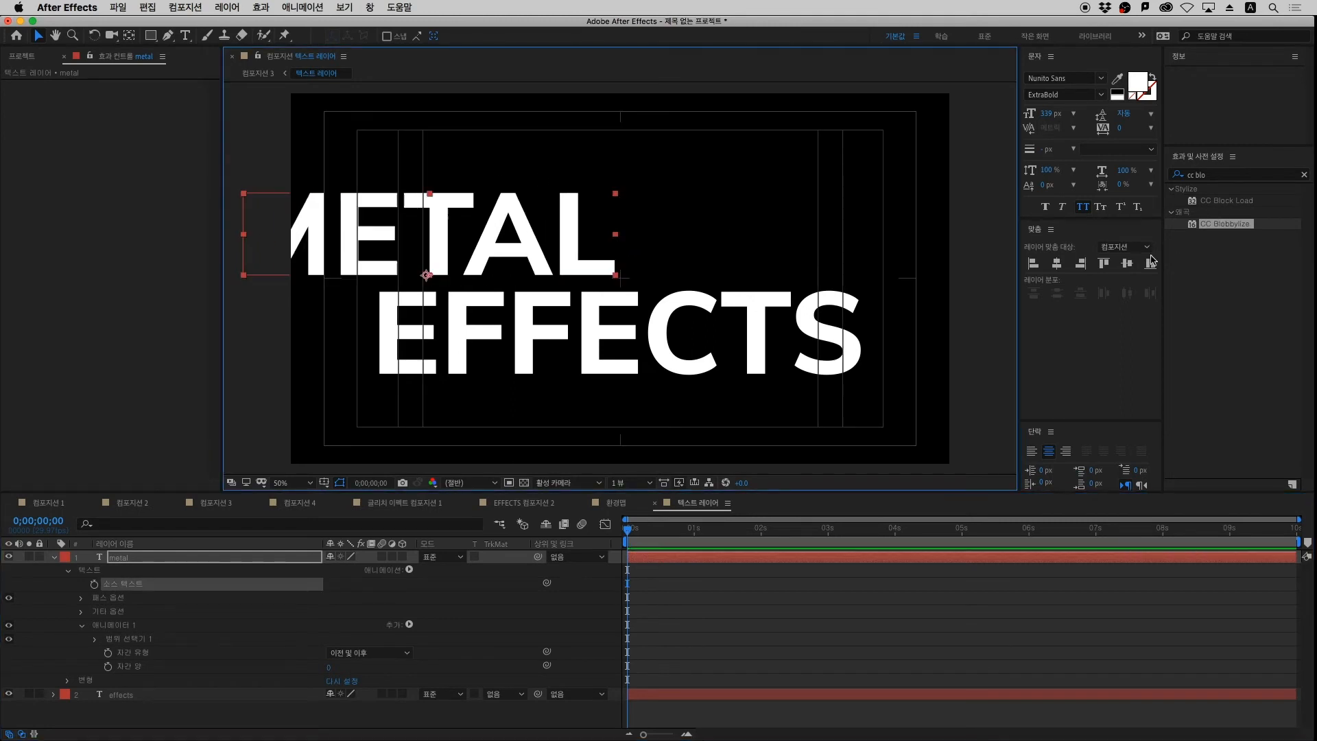
click(1059, 265)
click(682, 599)
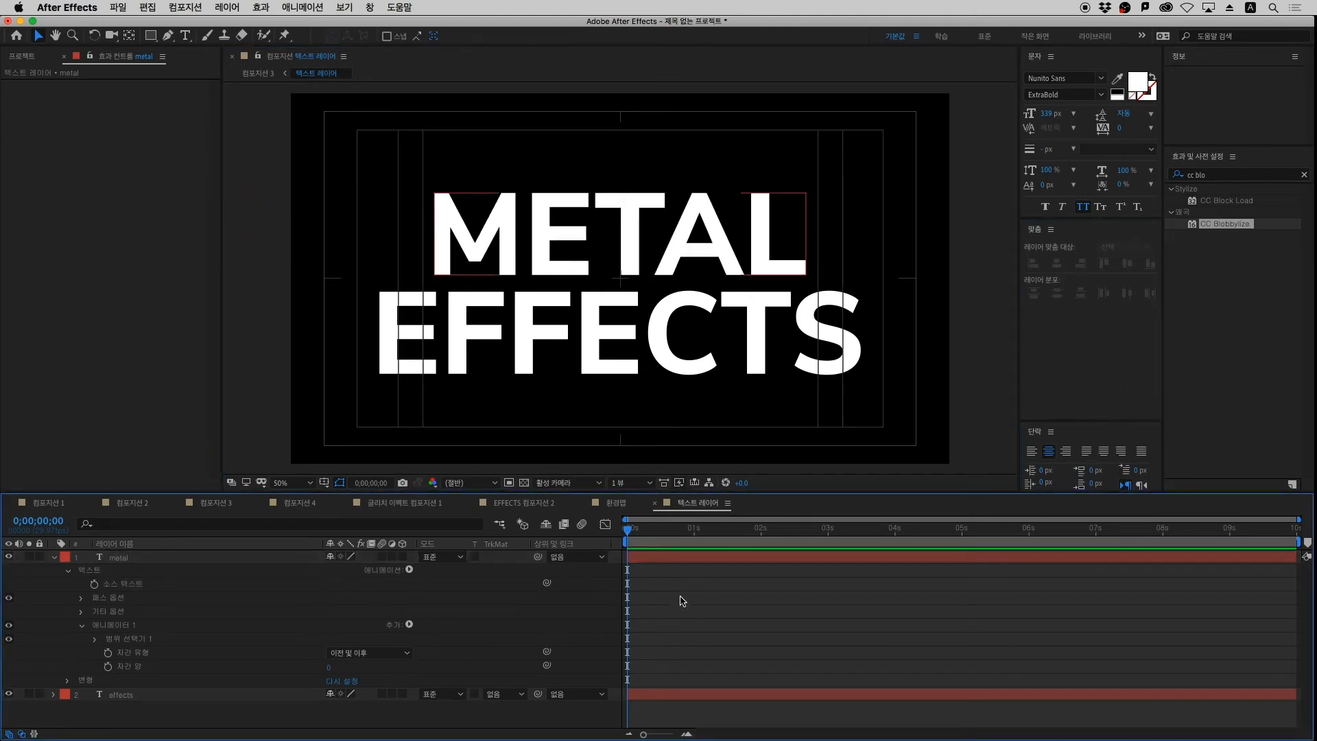
Test a tracking amount on the metal text, undo the test, and hide the title and action safe guides
mouse_move(330, 667)
mouse_down()
mouse_move(450, 670)
mouse_move(305, 671)
mouse_move(456, 669)
mouse_move(353, 669)
mouse_up()
key(super+z)
key(super+apostrophe)
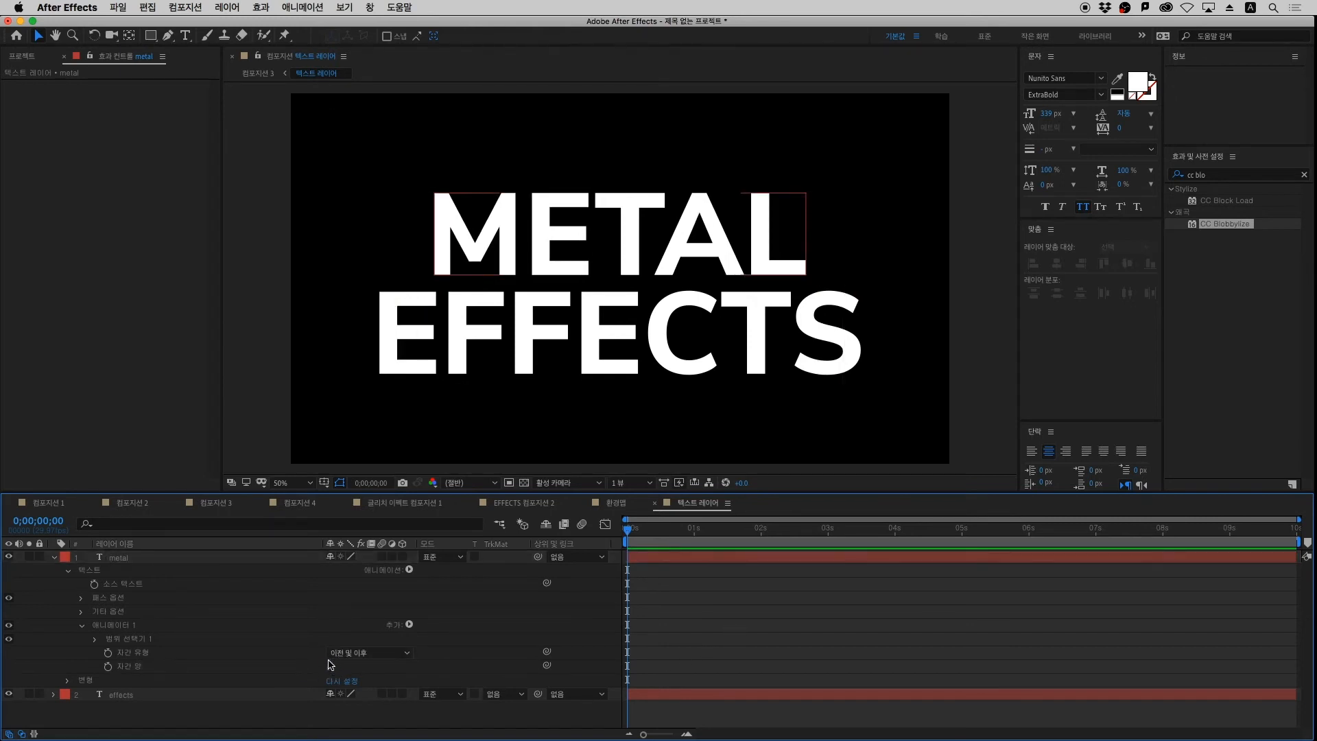
Keyframe the metal text's tracking amount from wide letter spacing at the first frame to 0 at 3 seconds, and preview it
click(108, 665)
key(space)
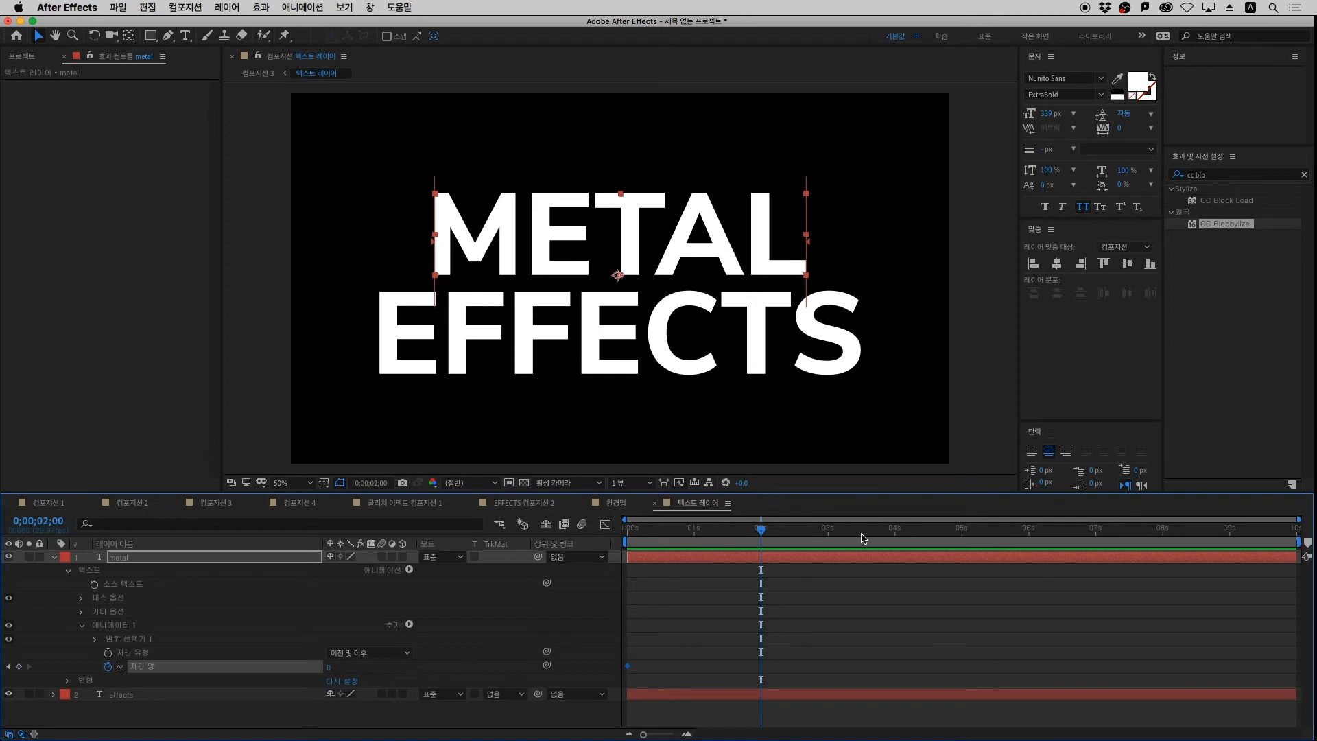
click(828, 529)
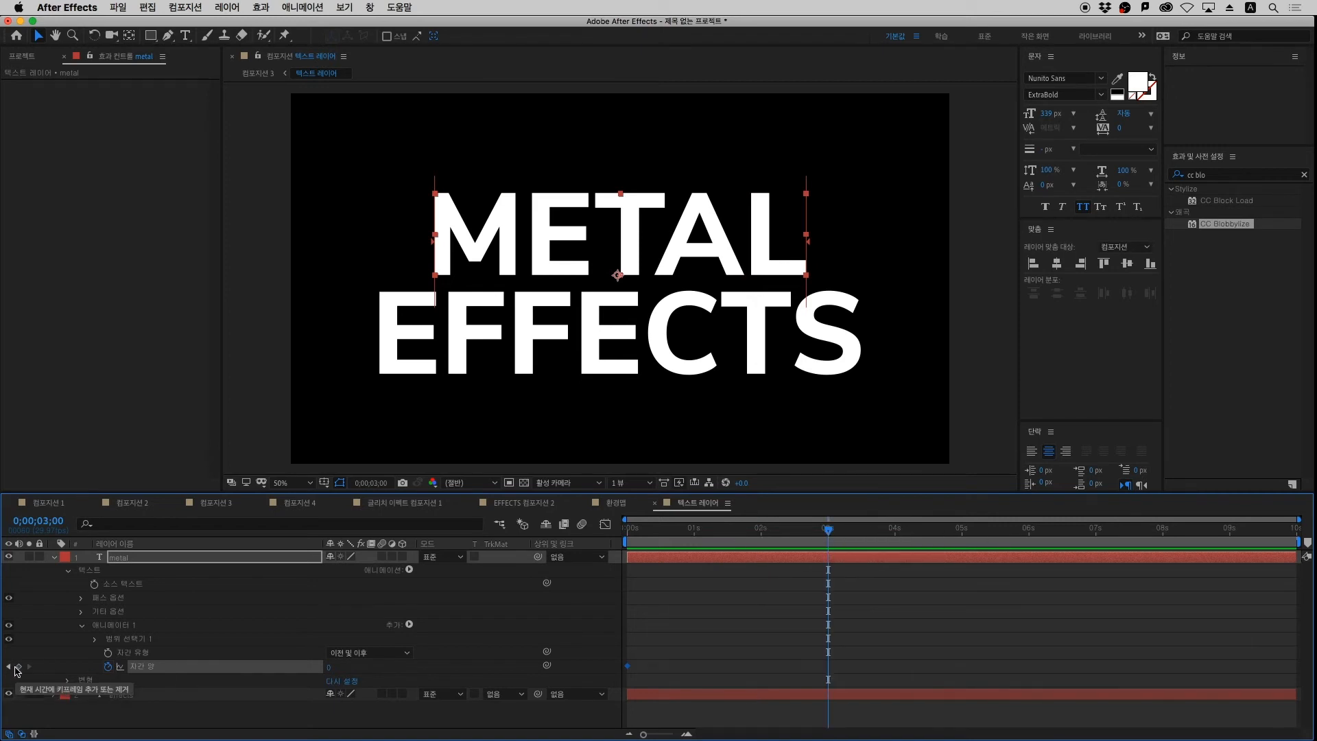
click(17, 668)
key(Home)
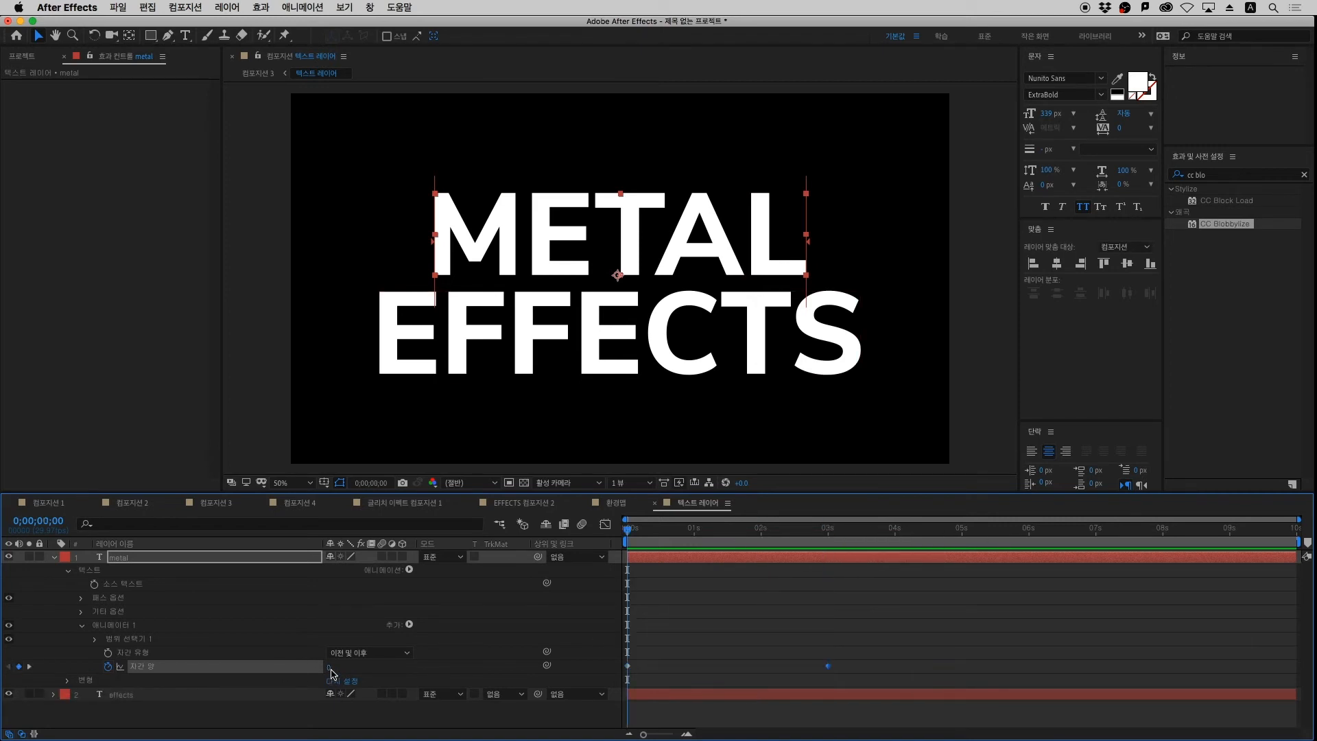
drag(330, 672, 382, 670)
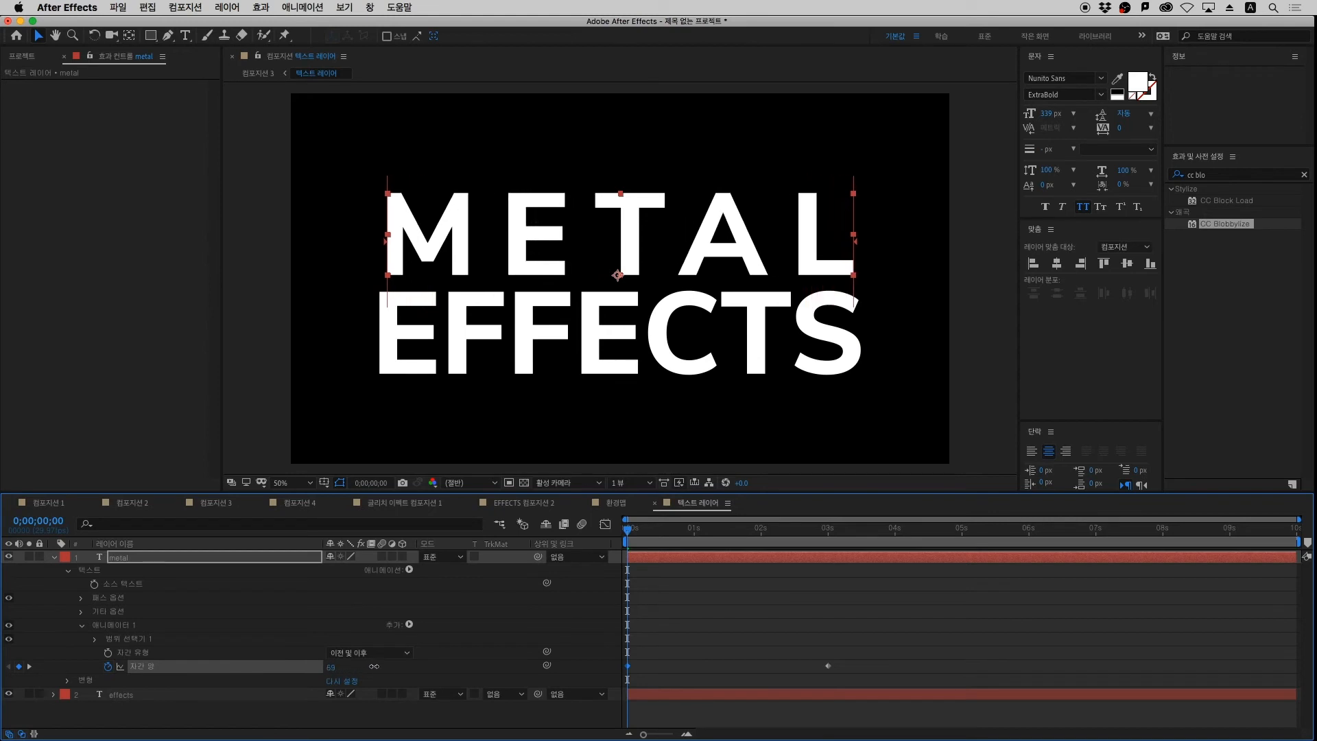
key(space)
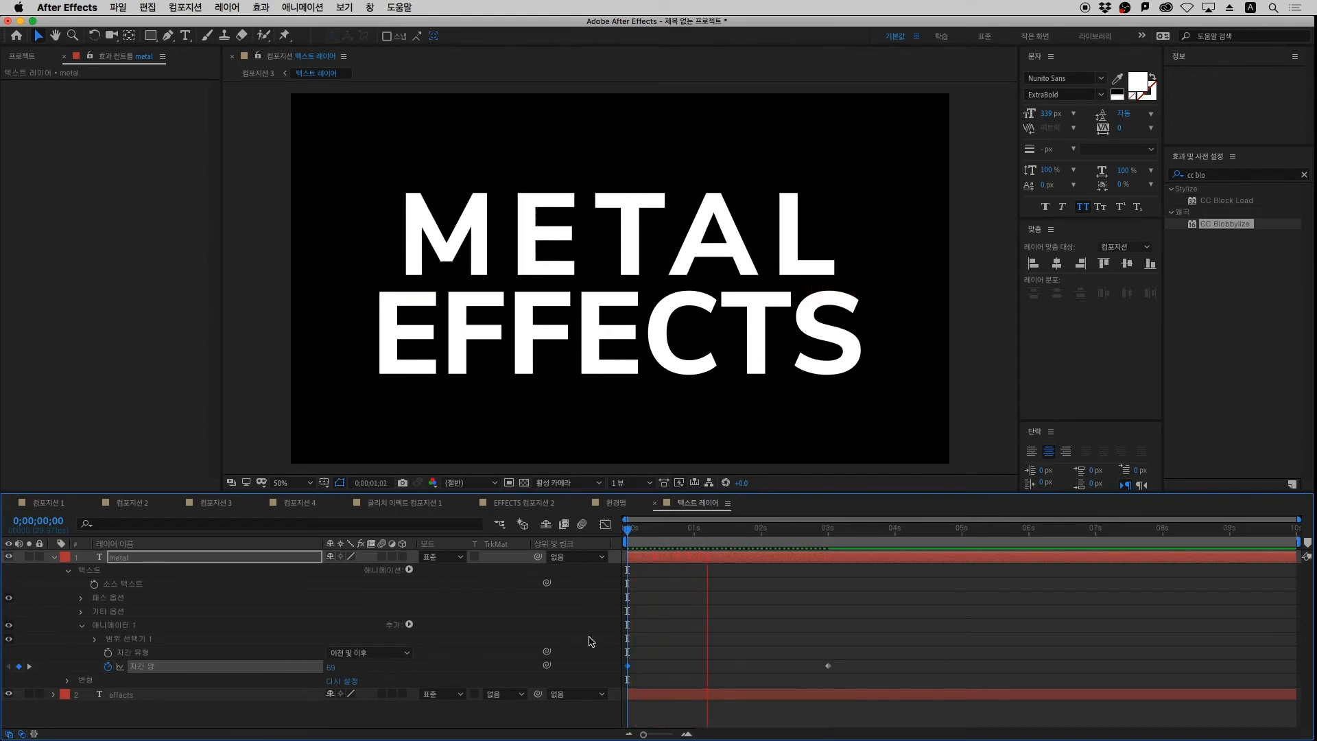
key(space)
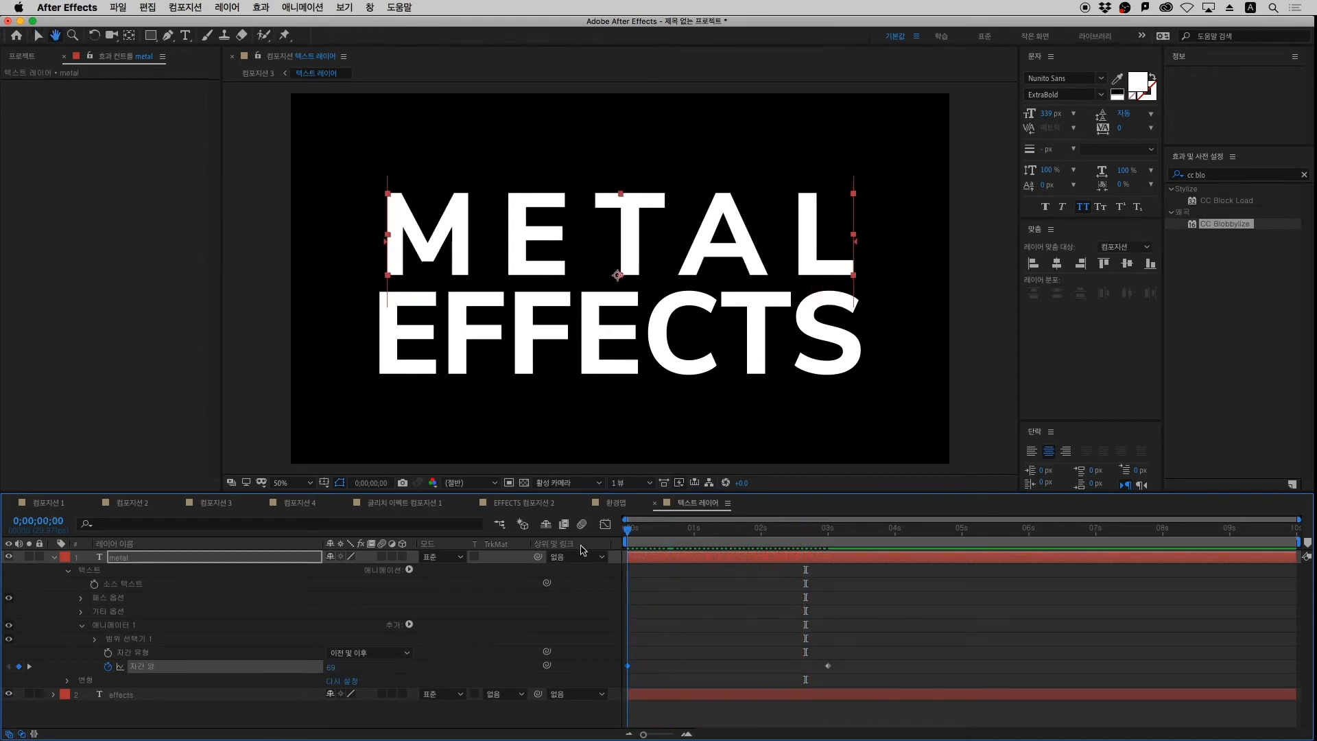
Return to 컴포지션 3, play back the metal title animation, and scrub through it from the start
key(shift)
click(554, 567)
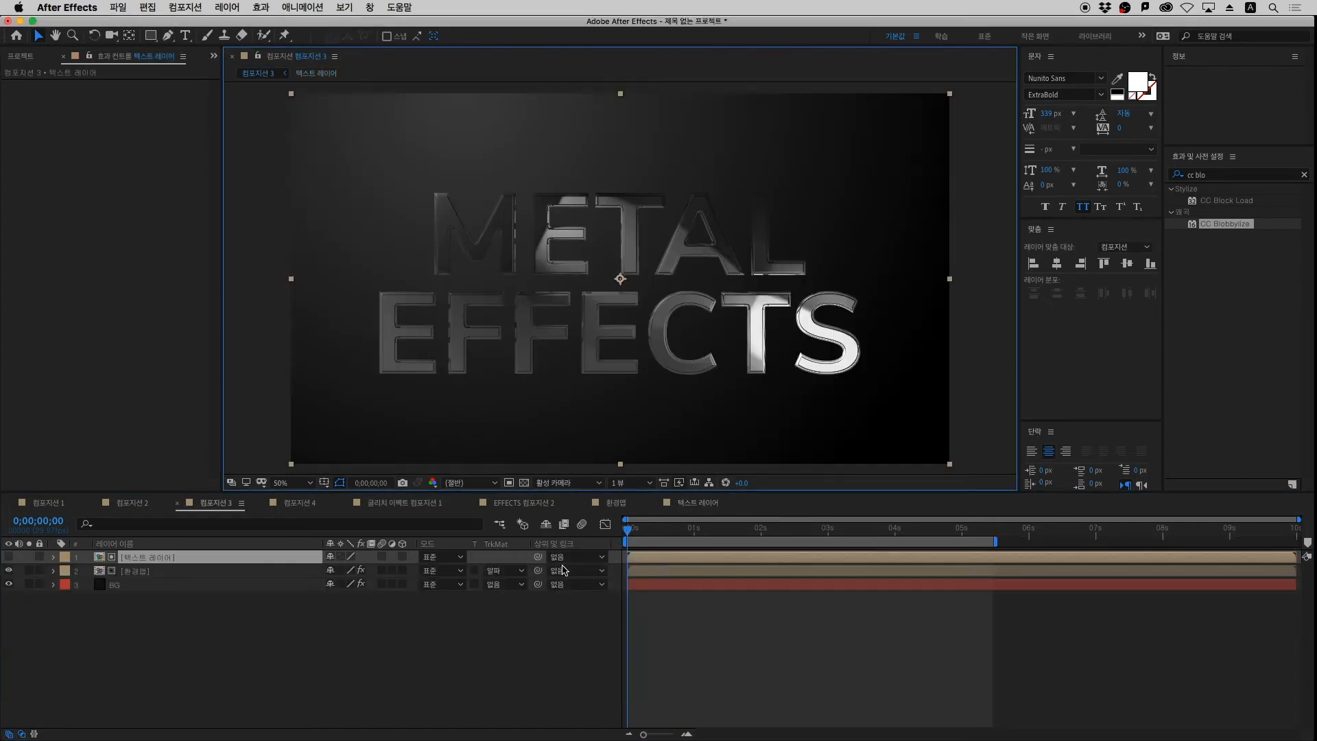
key(space)
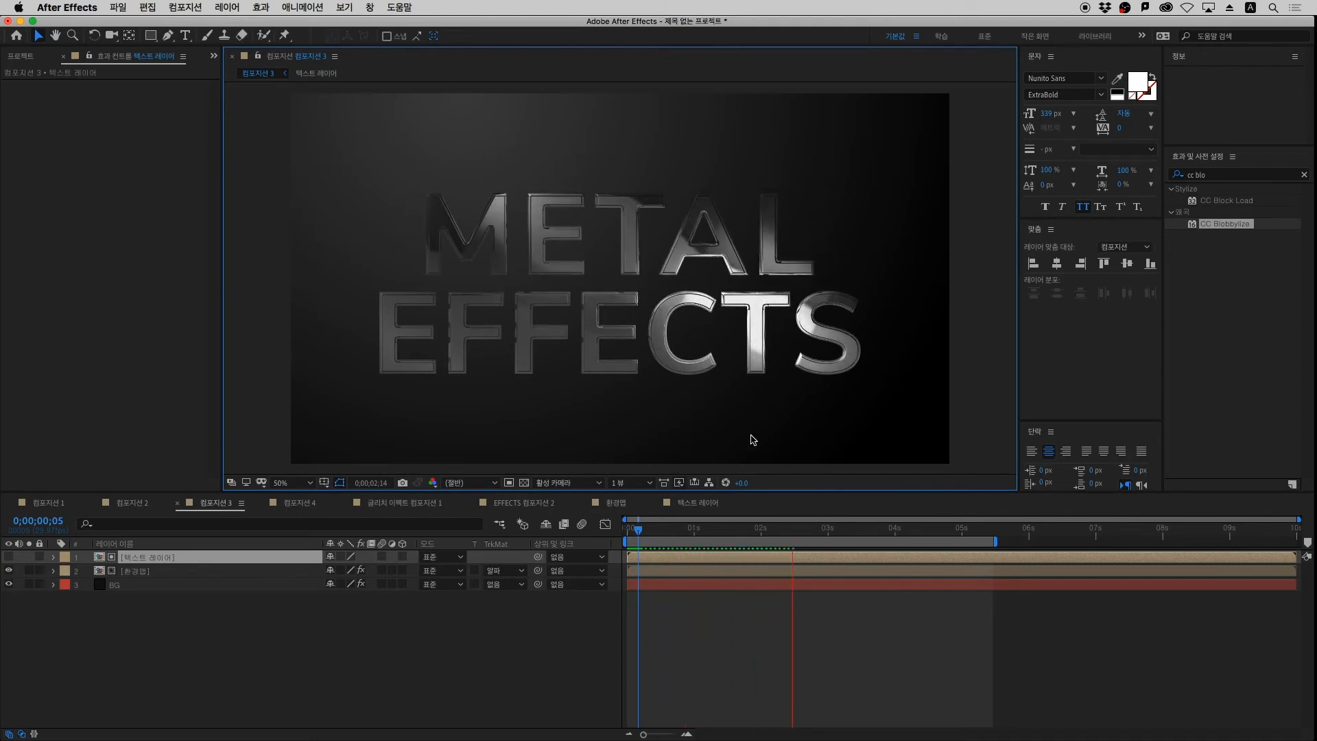
key(space)
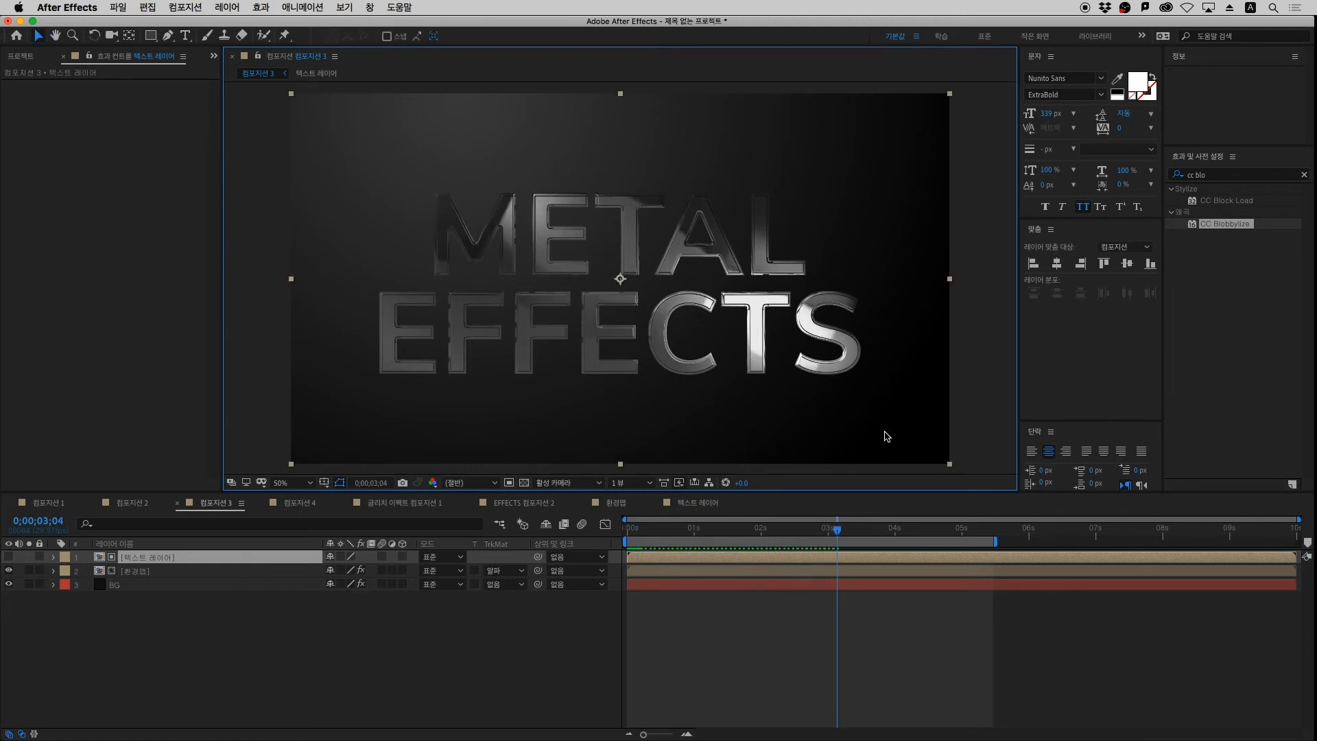
key(space)
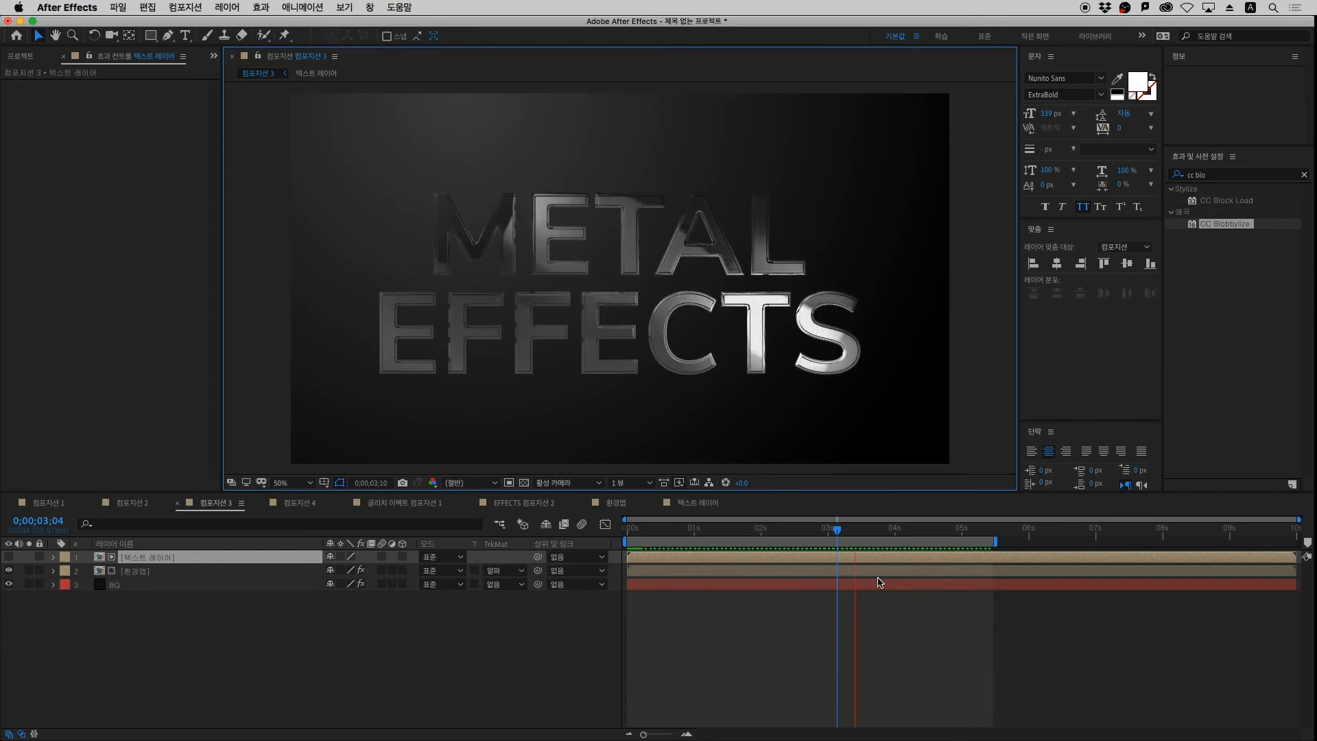
key(Home)
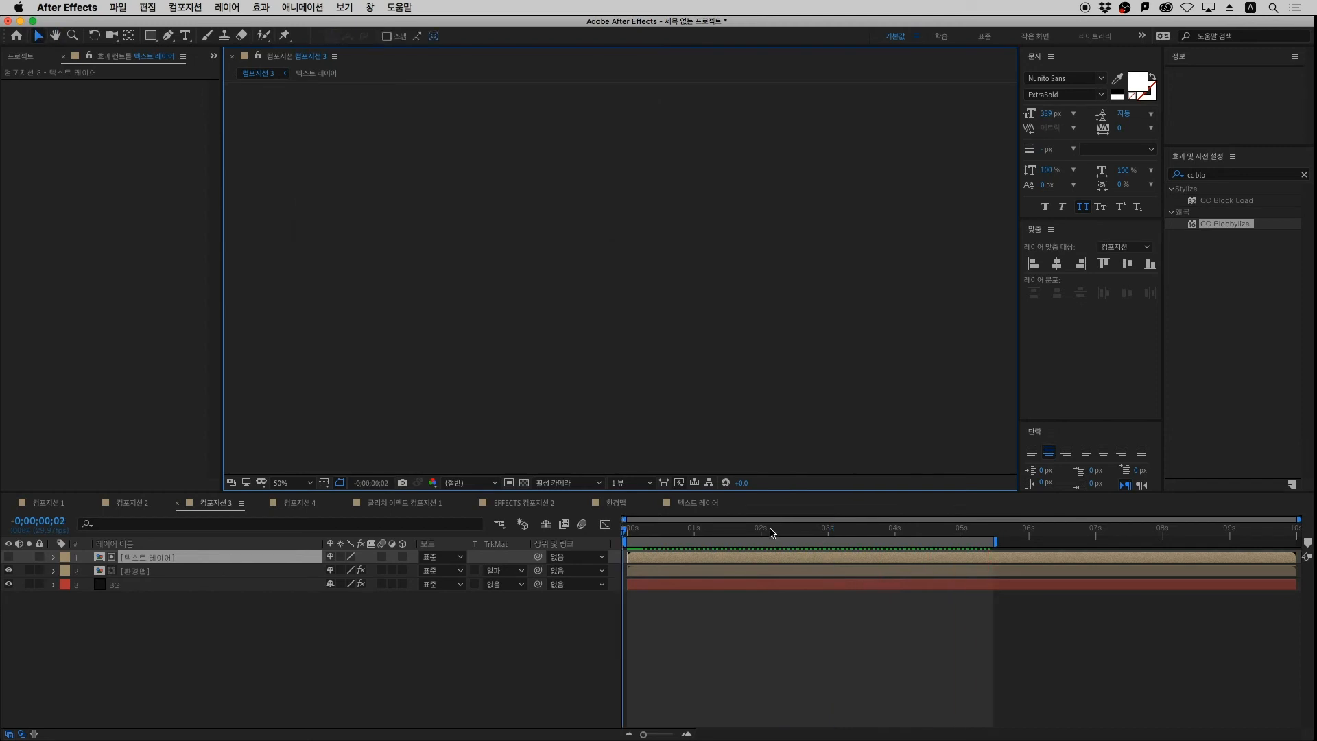
drag(630, 531, 733, 561)
key(space)
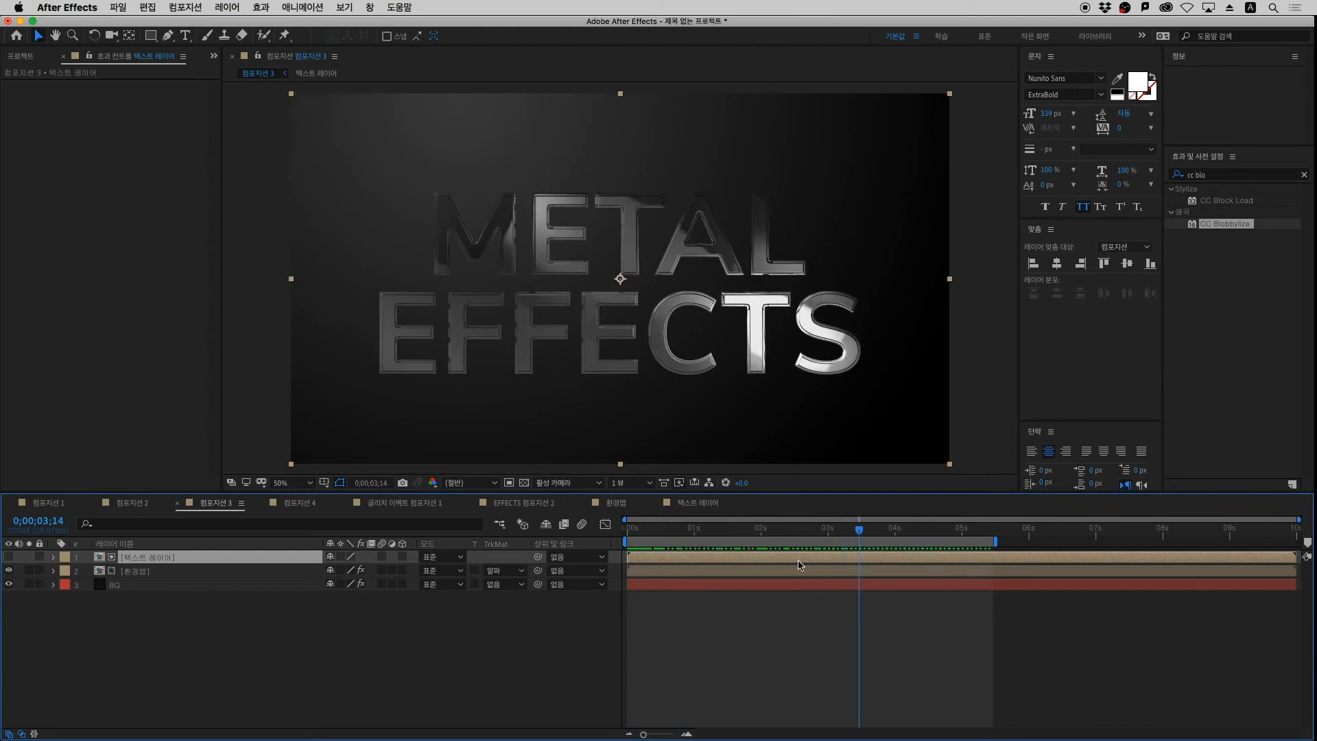
In 컴포지션 4, create a text layer reading “HELLO” with quotation marks
click(300, 504)
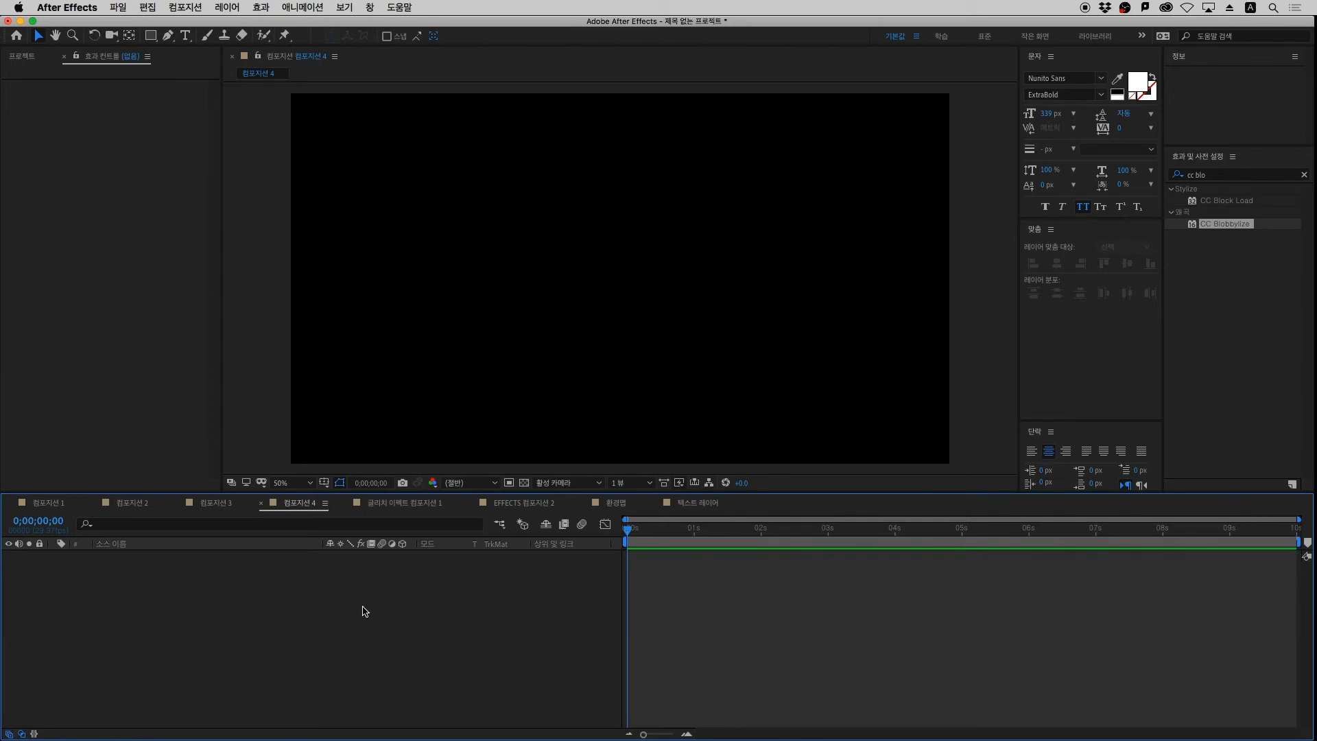
key(super+t)
click(520, 271)
text(")
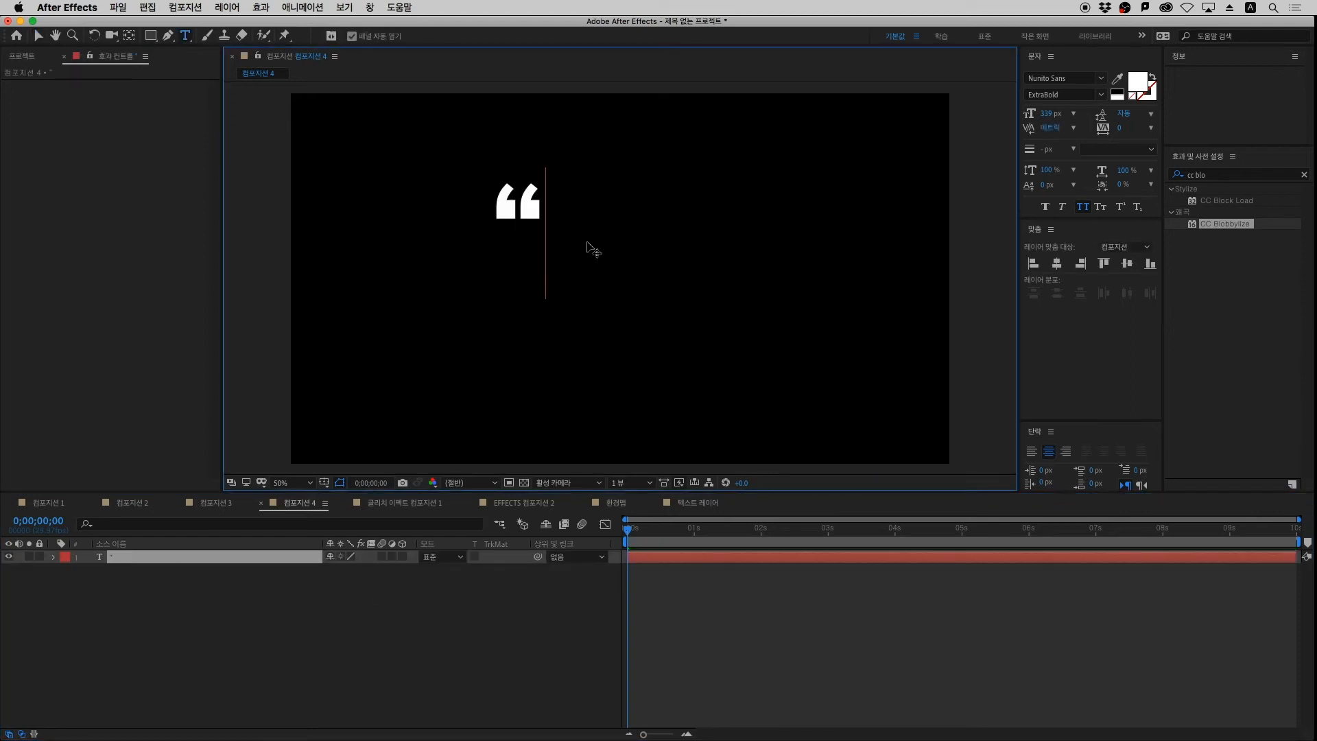
text(HELLO)
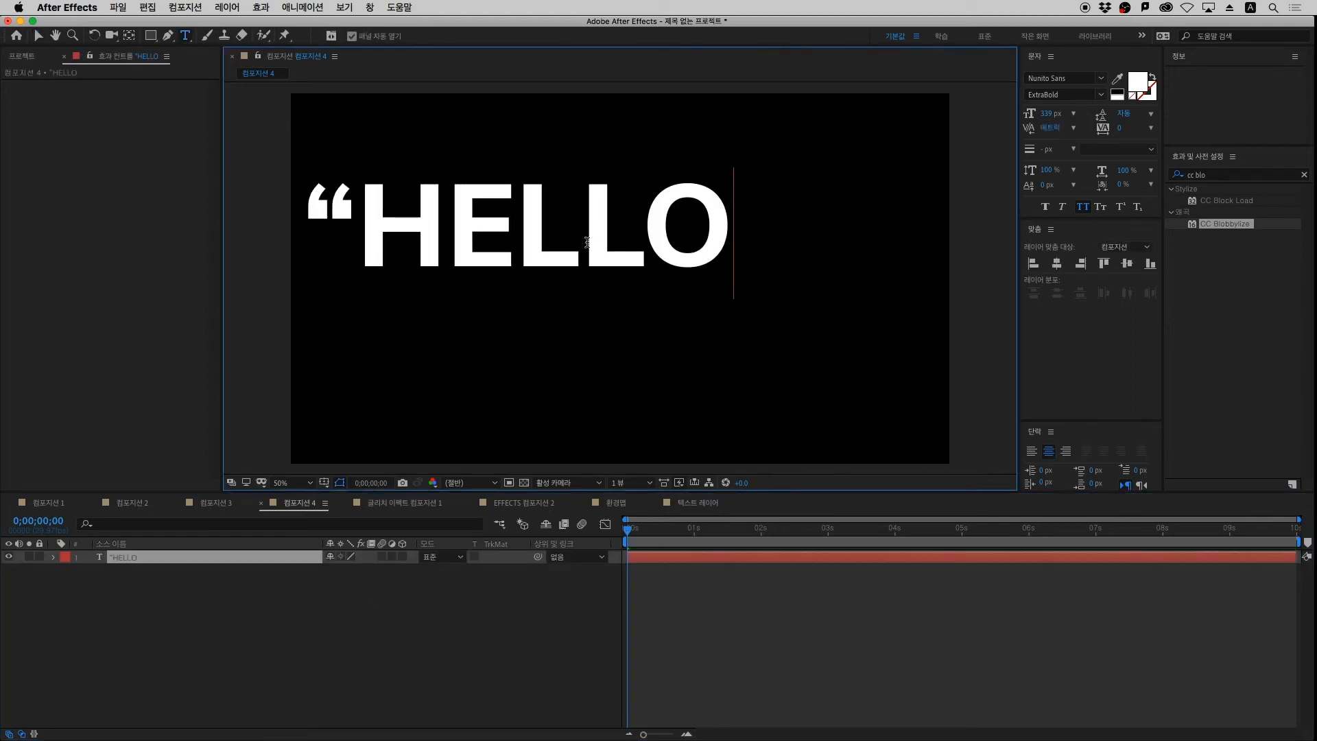
text(")
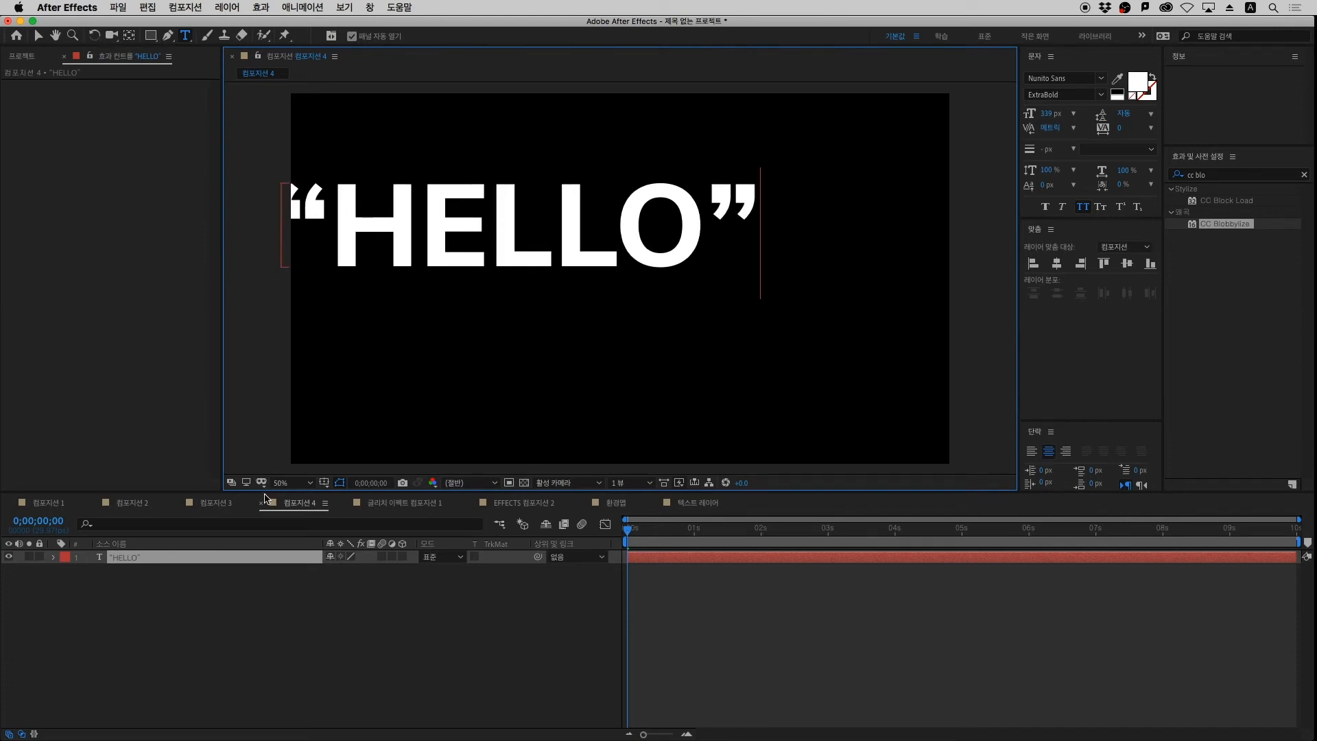
Set the “HELLO” text size to 250 px and center the layer horizontally and vertically in the composition
click(198, 565)
click(1056, 263)
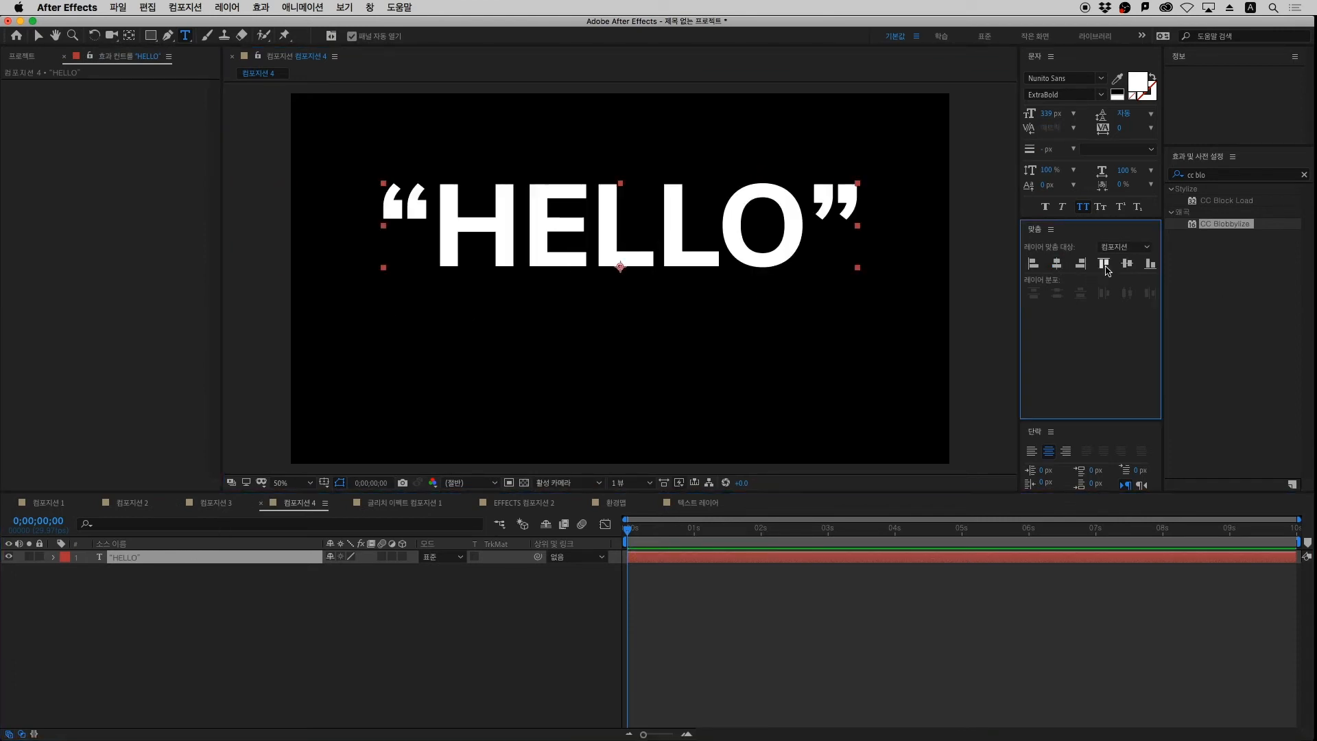
click(1125, 264)
click(1063, 111)
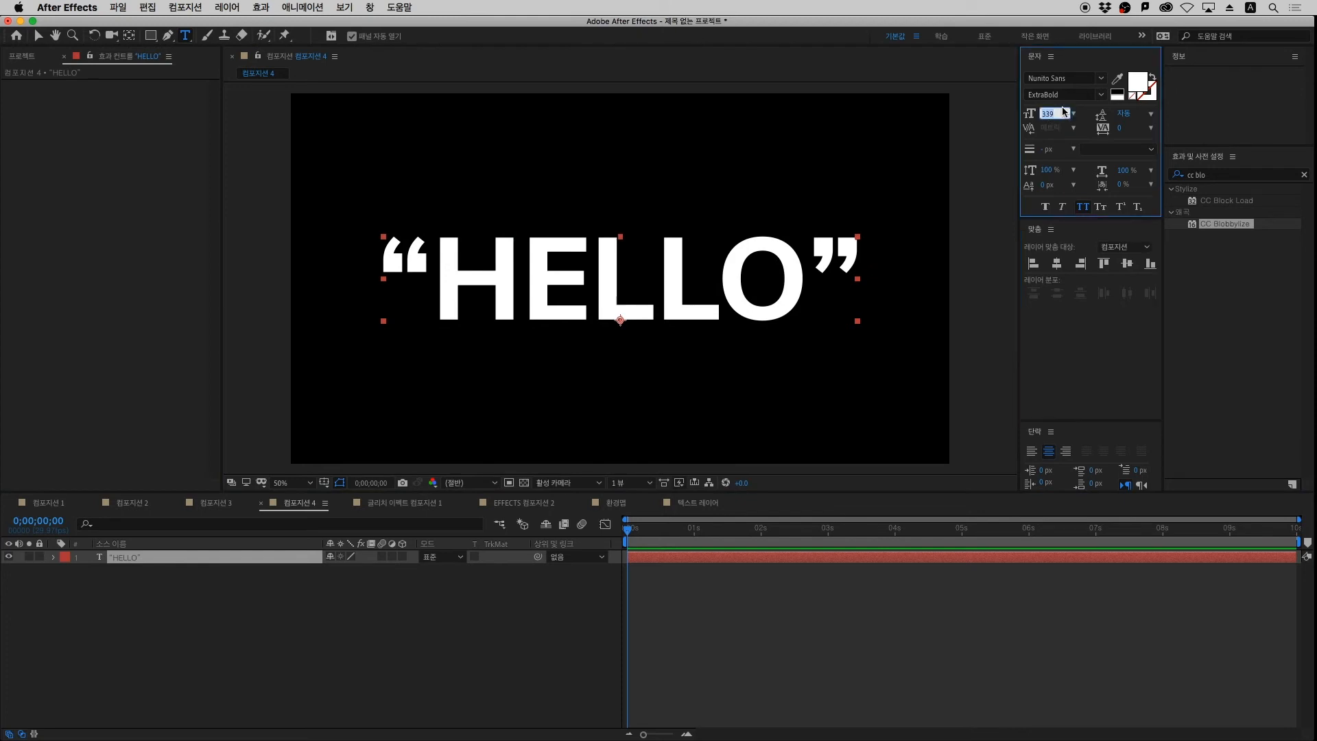
text(250)
key(Return)
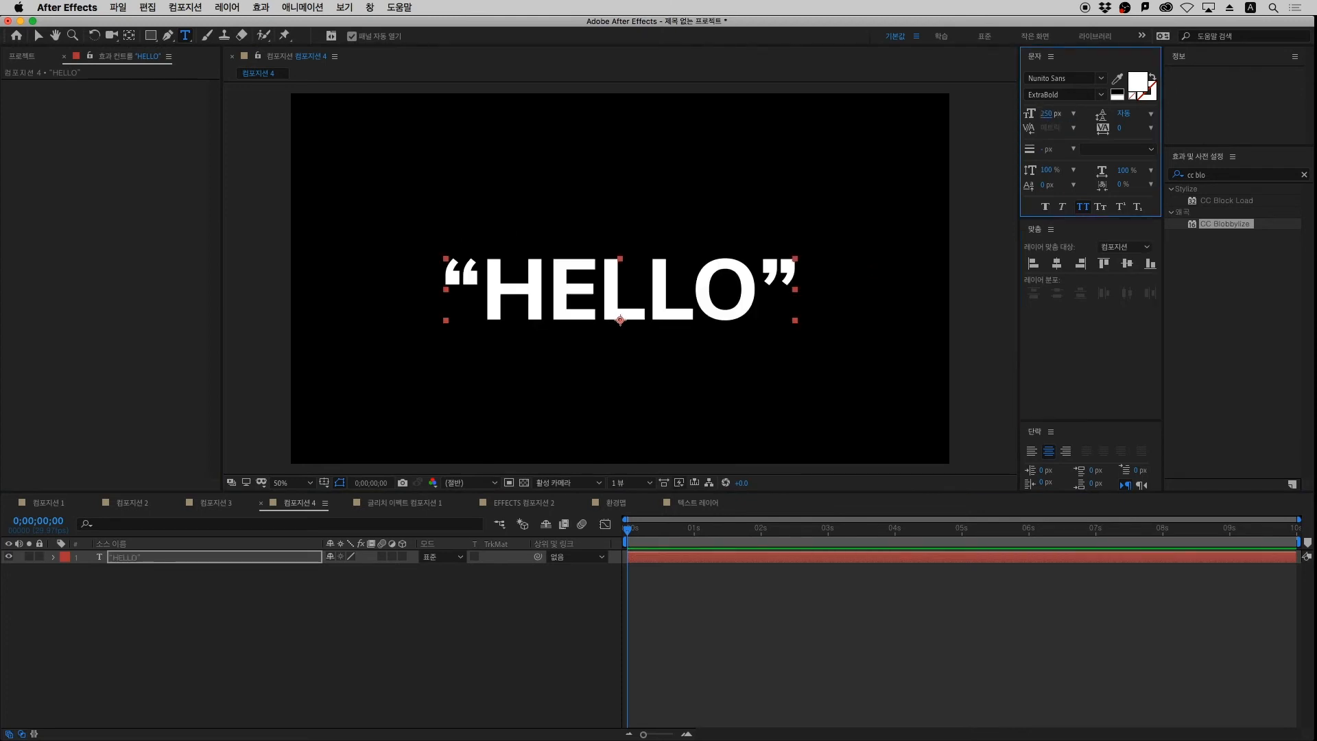
click(1065, 276)
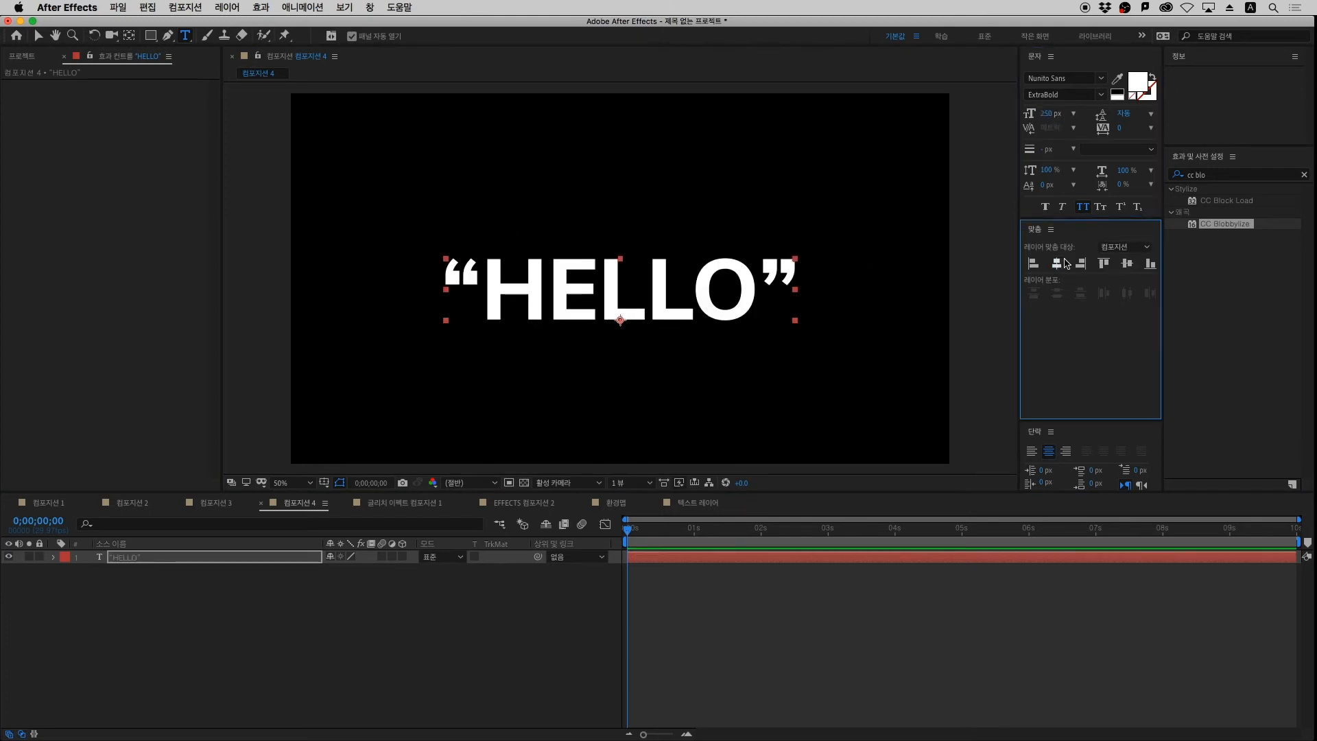
click(1120, 265)
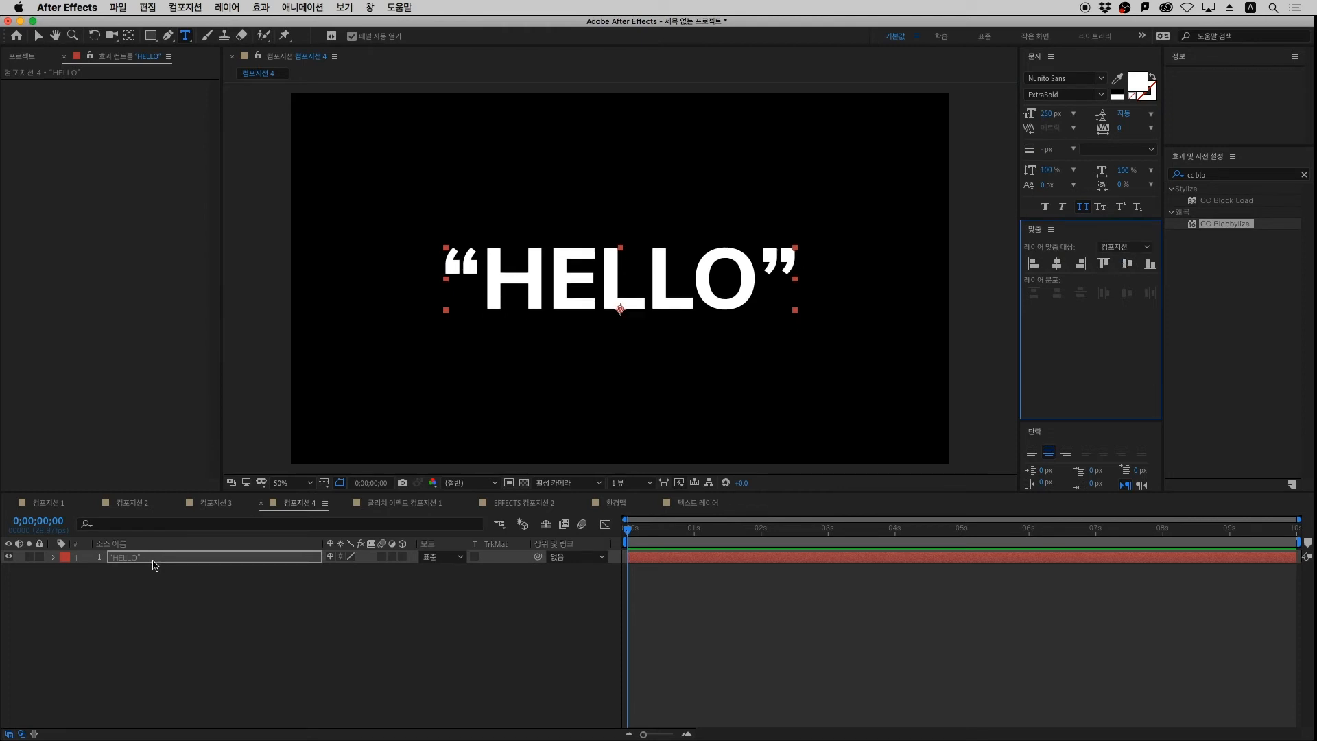
Set the “HELLO” text's fill color to bright red
click(156, 561)
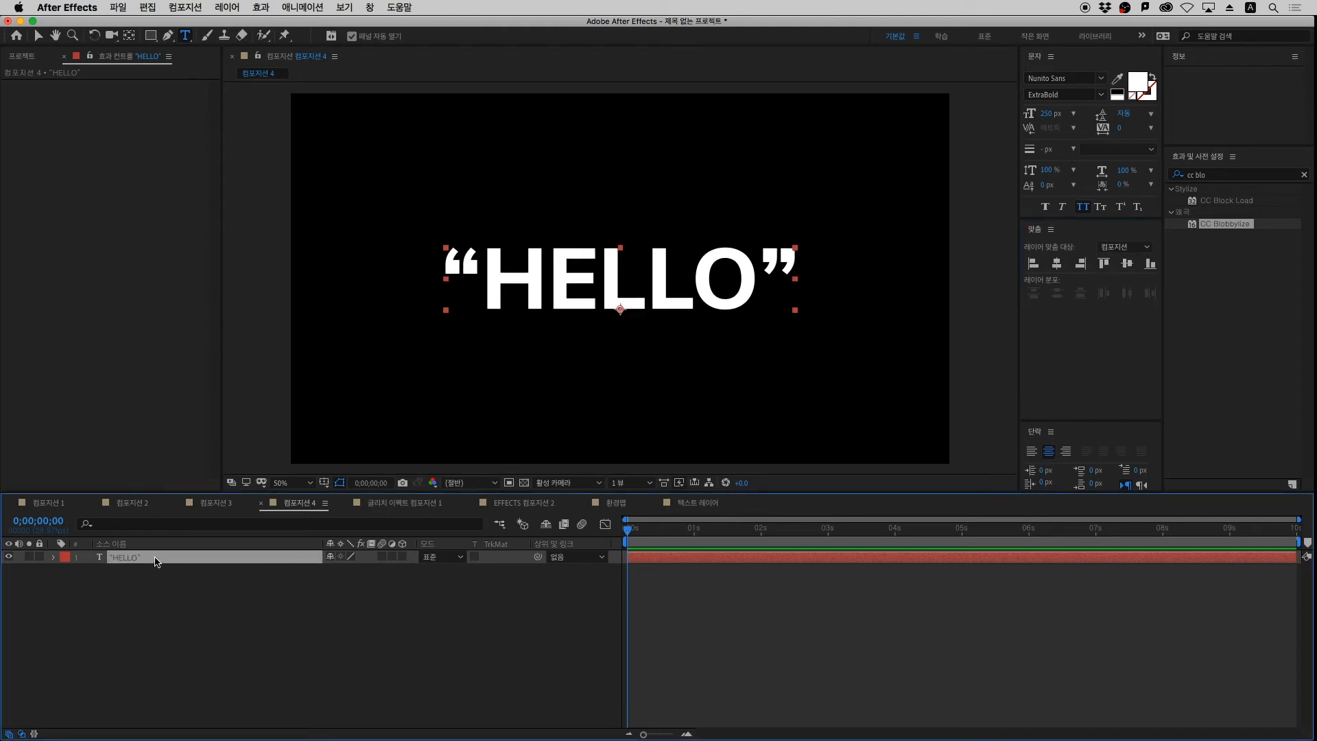
click(1137, 82)
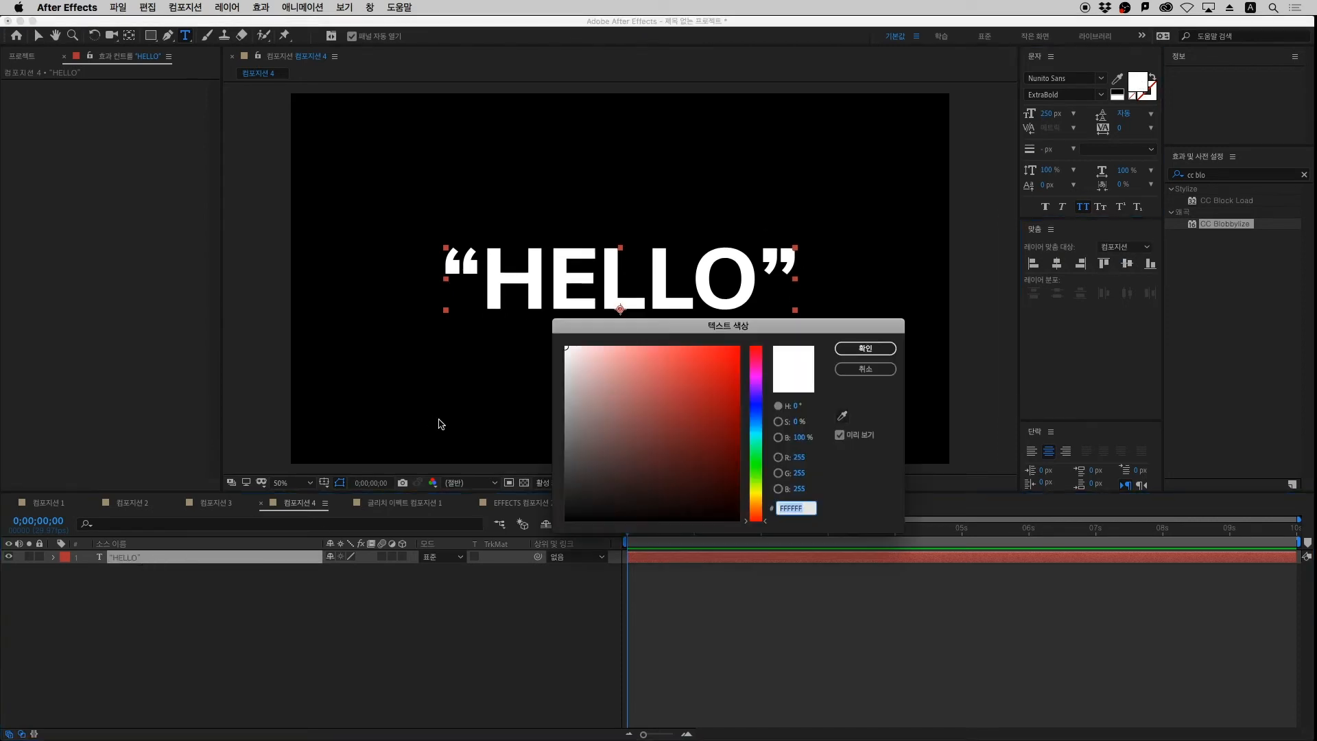
click(739, 352)
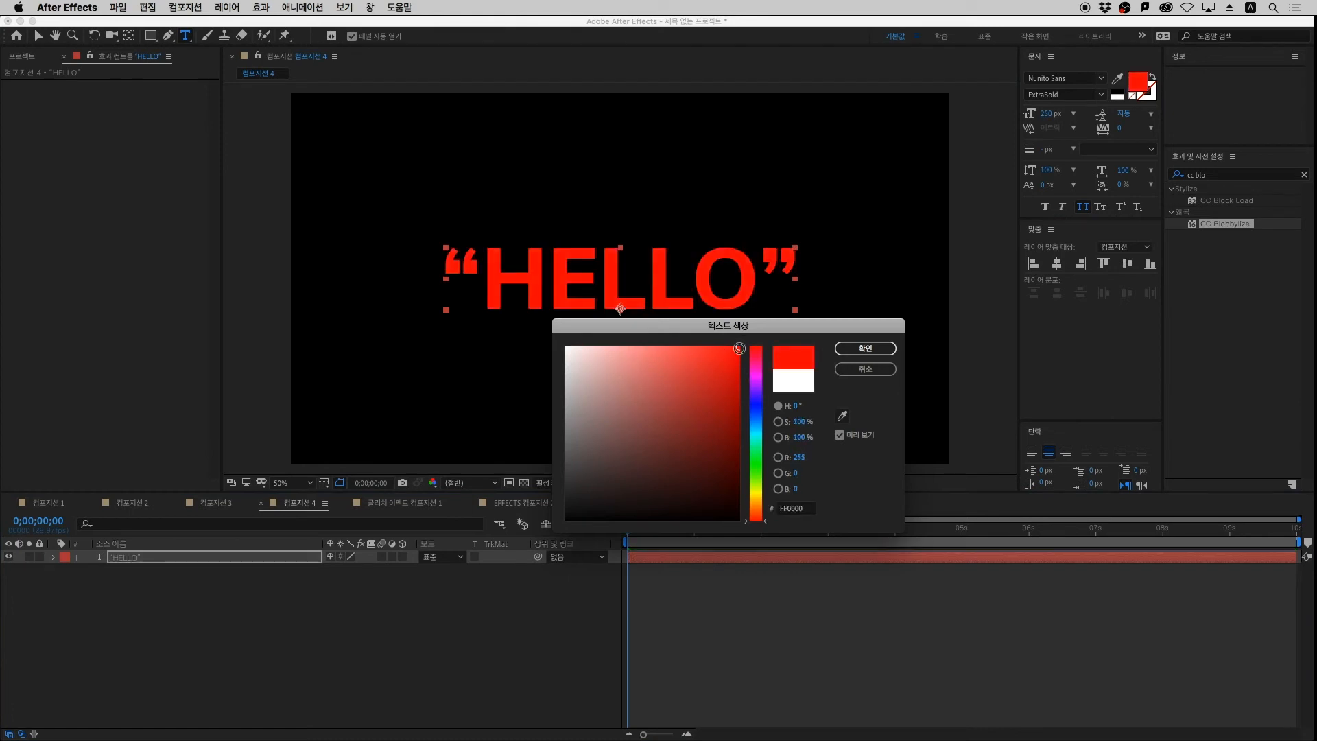
click(882, 351)
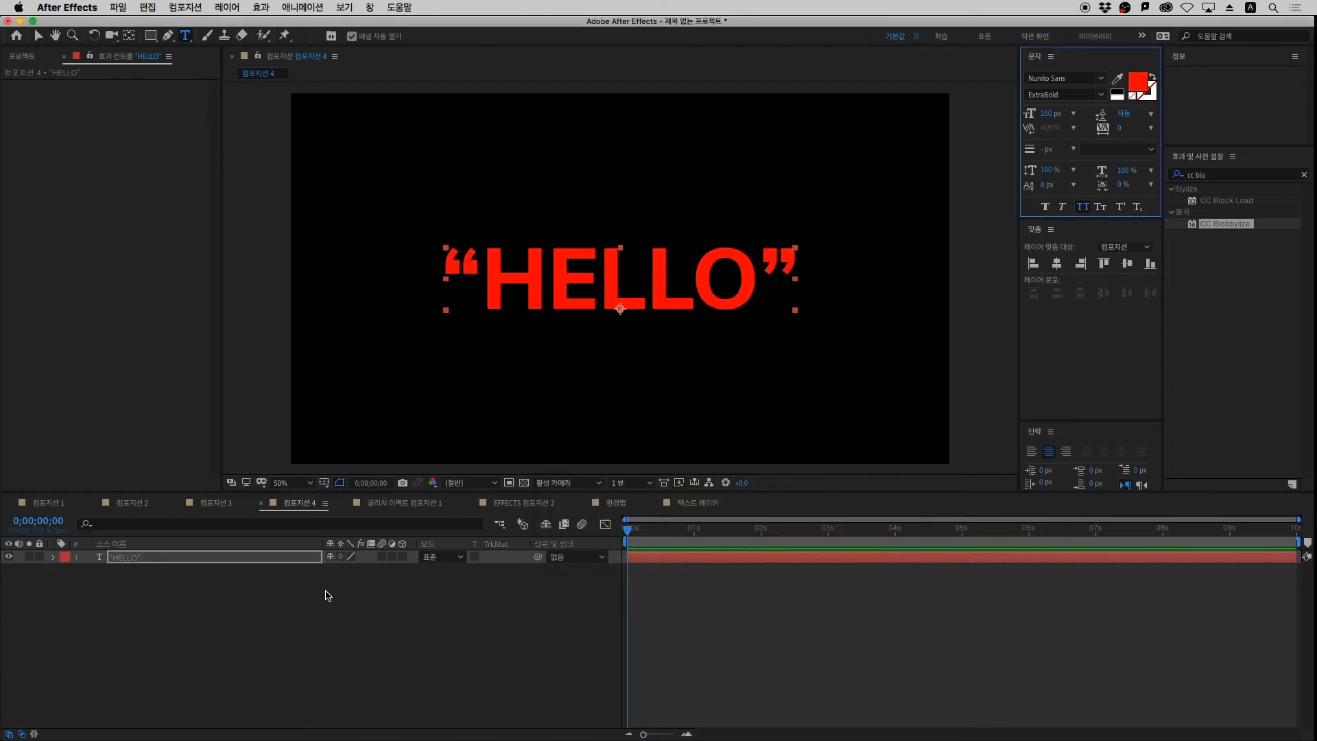
click(325, 590)
Duplicate the “HELLO” layer, hide the original, and replace the duplicate's text with “motion” in quotation marks
click(154, 563)
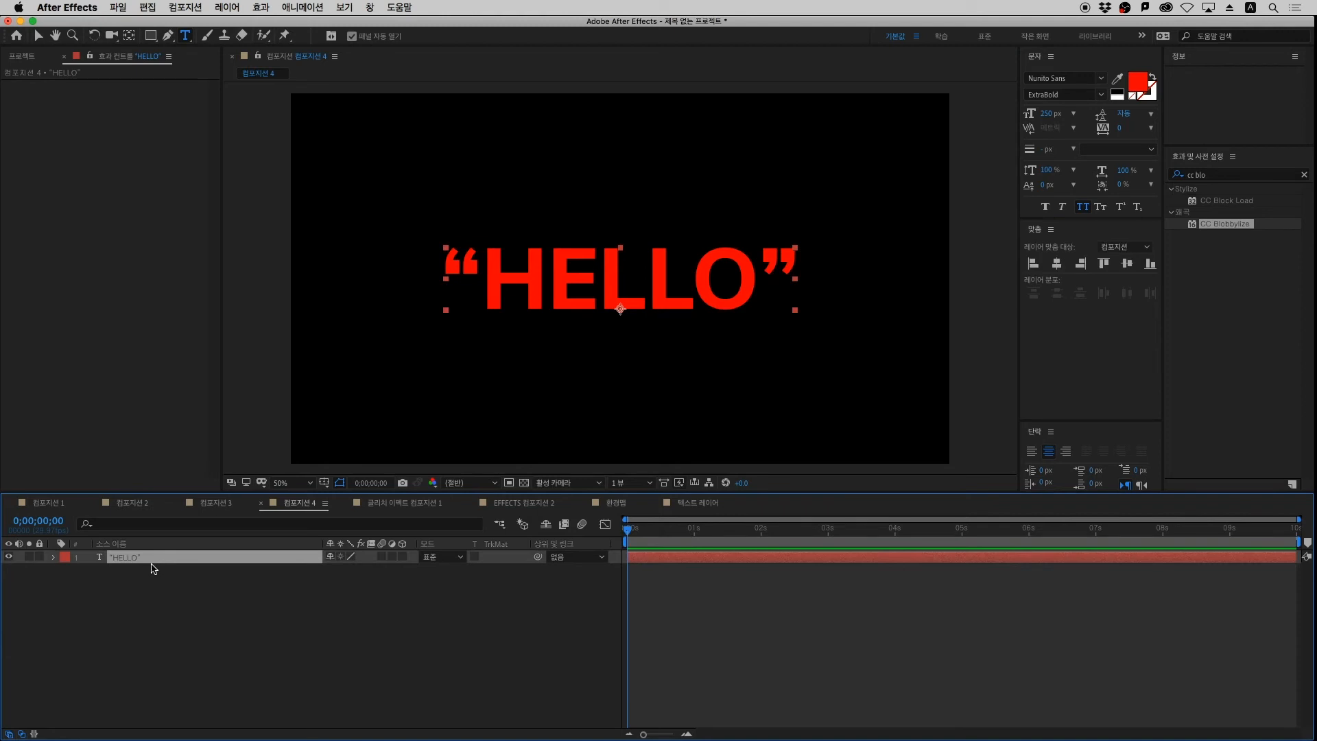
key(super+d)
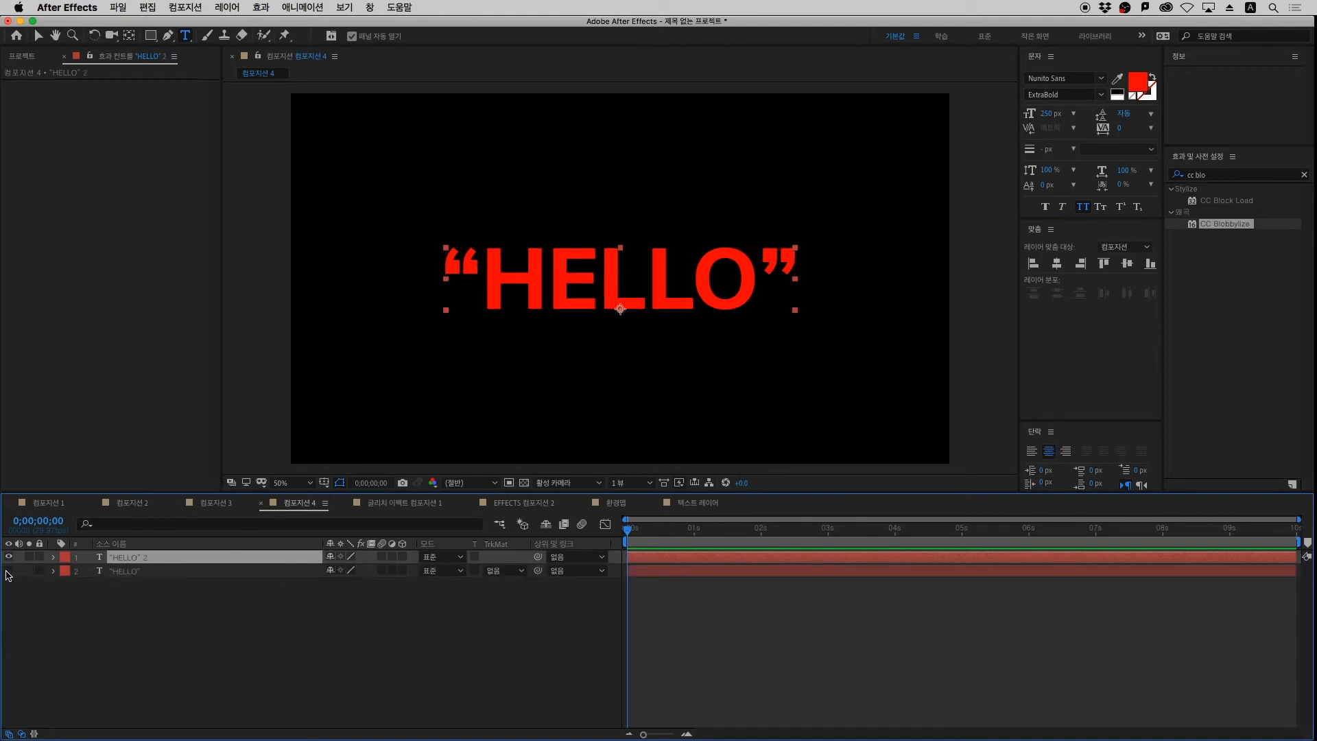
double_click(680, 287)
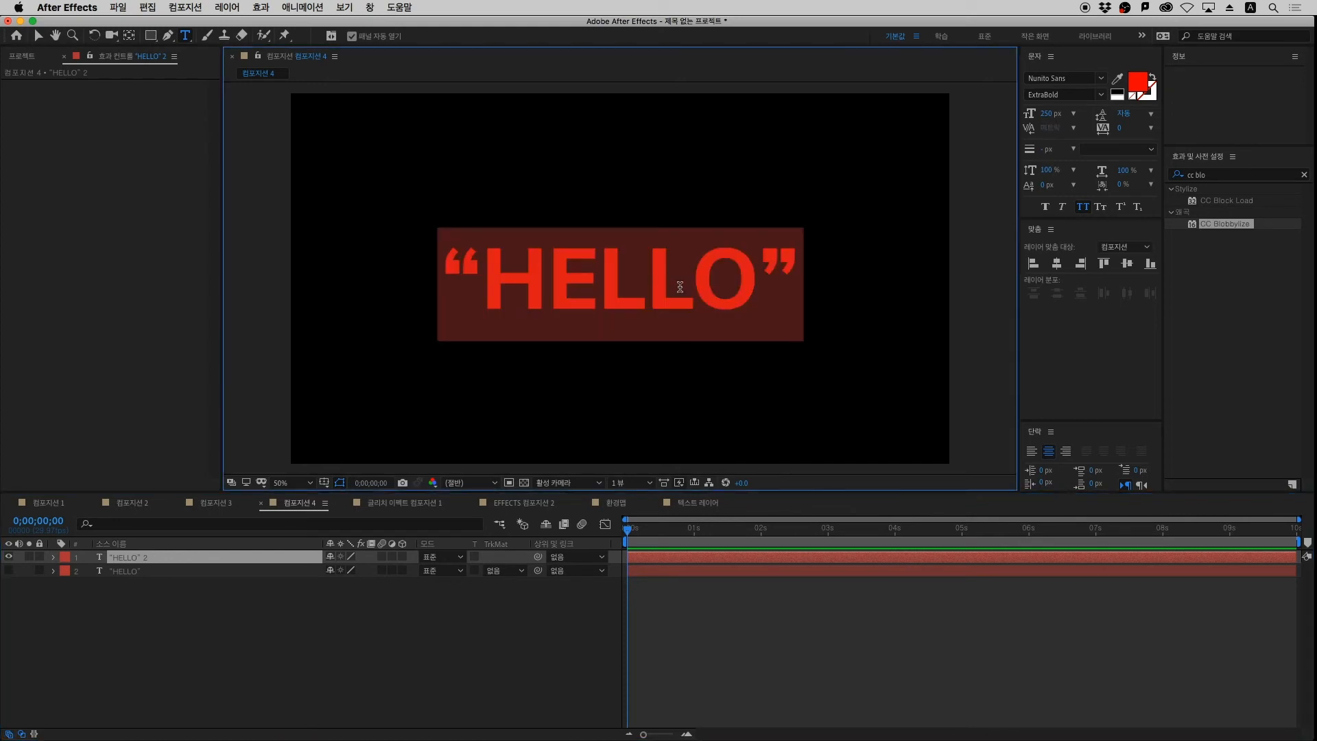
text("motio)
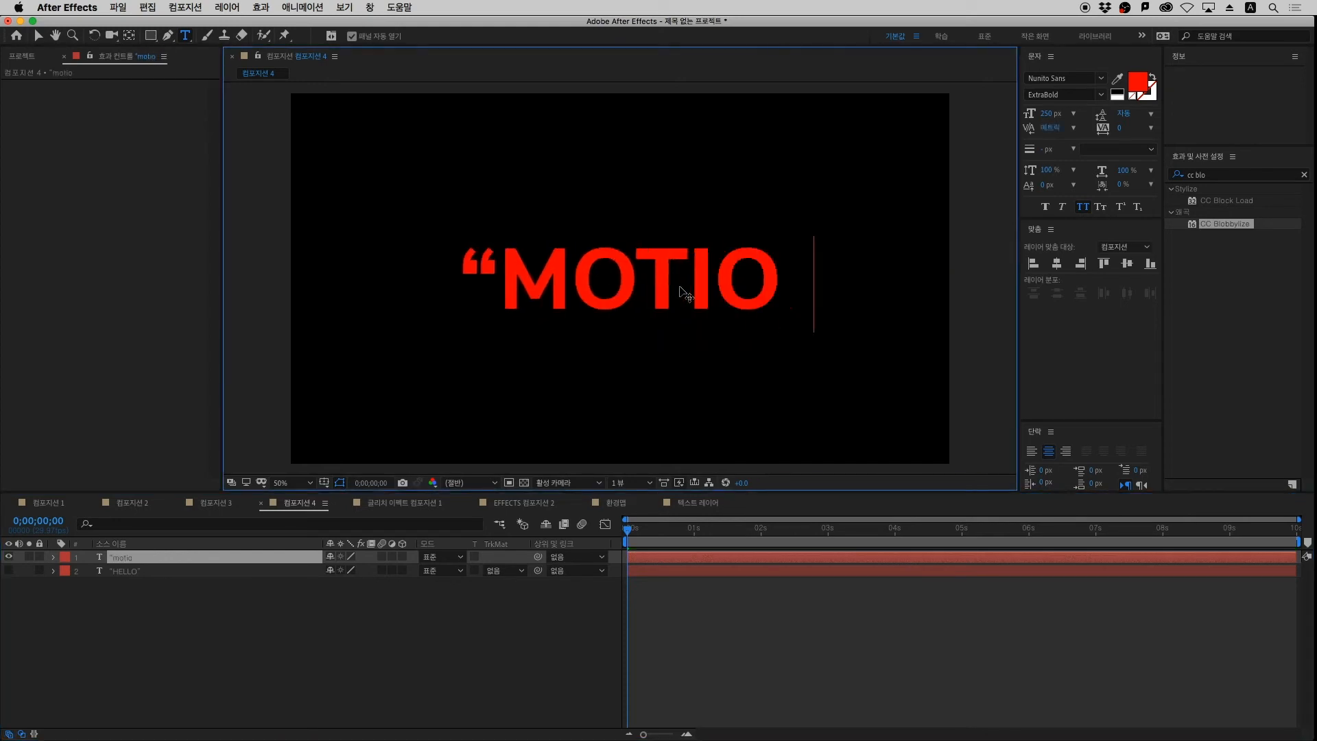
text(n")
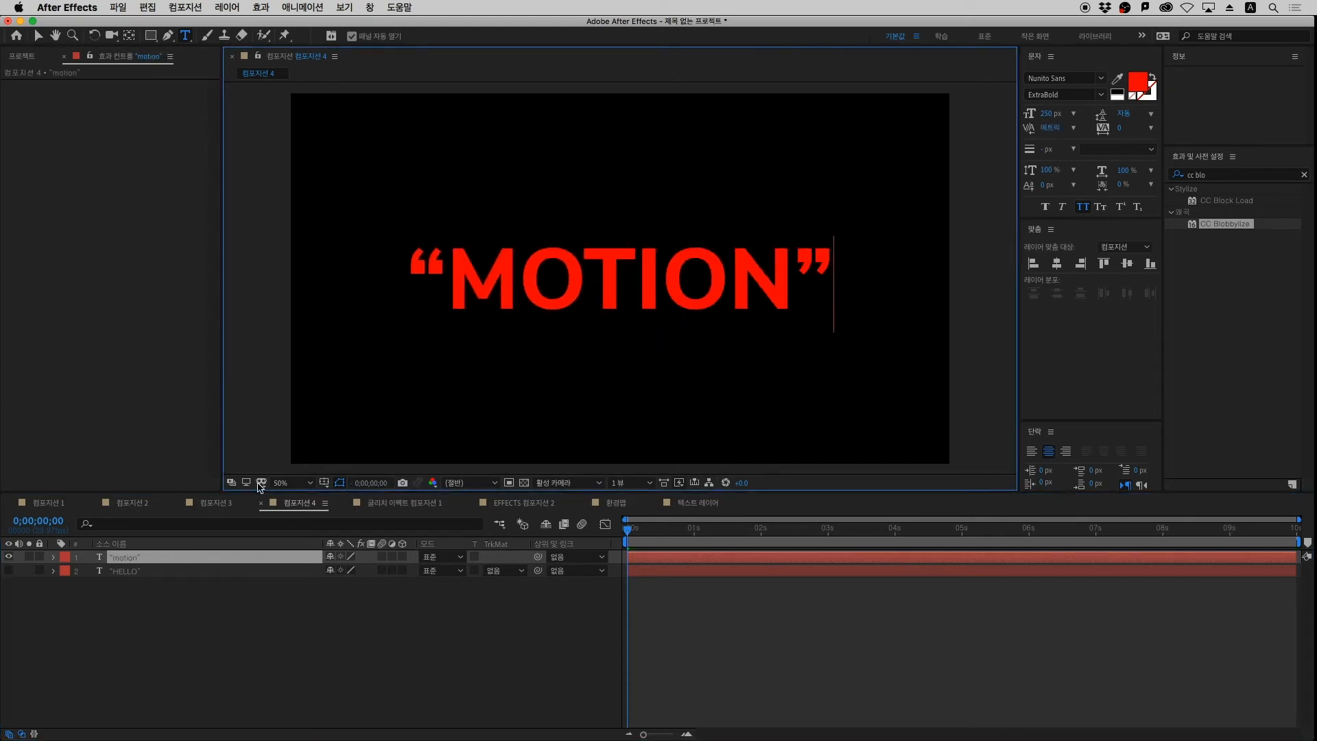
Change the “motion” text's fill color to blue and show the “HELLO” layer again
click(199, 558)
click(1138, 84)
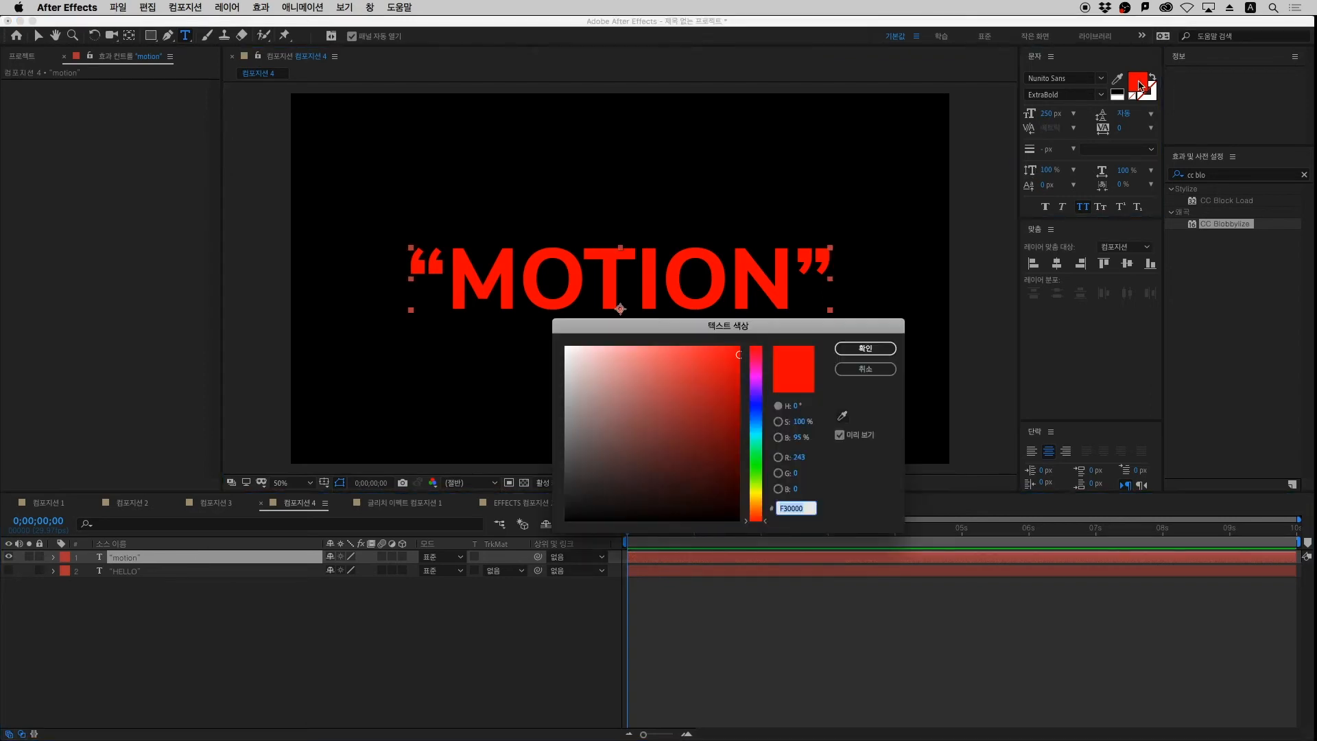
click(754, 423)
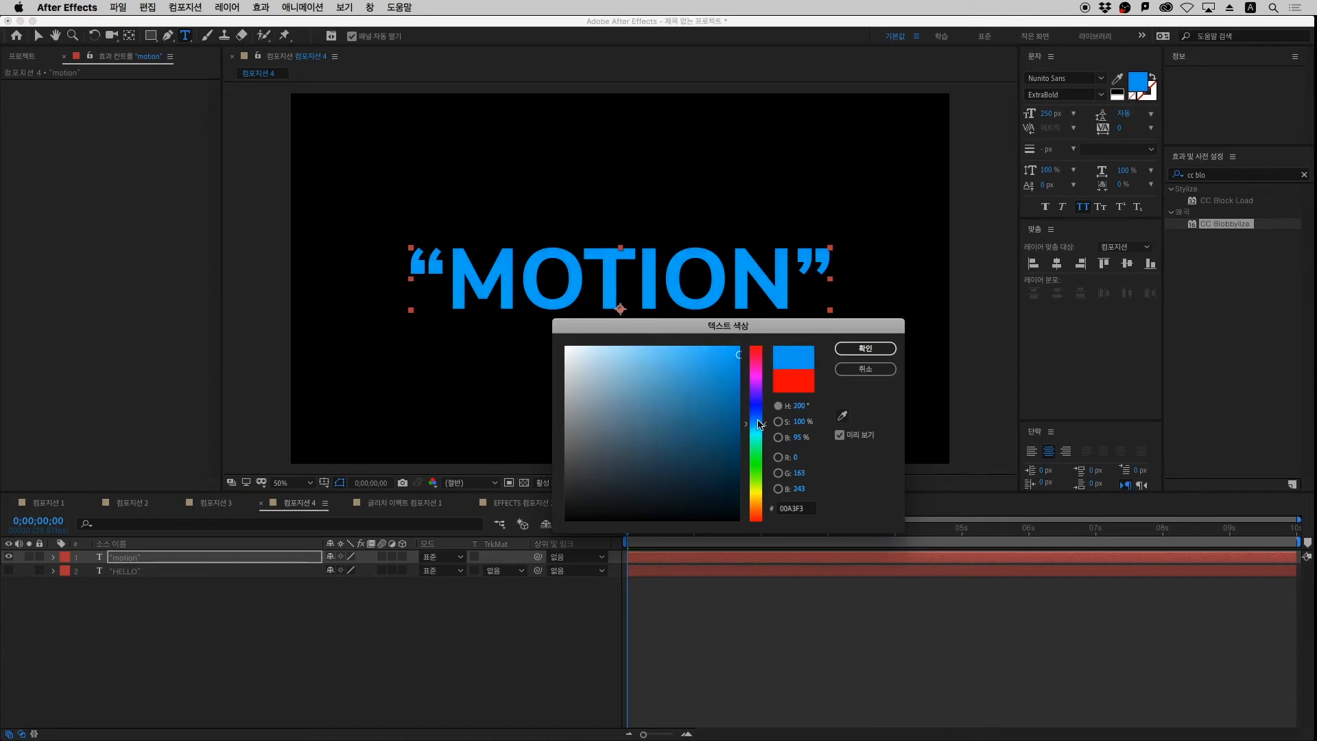
key(Return)
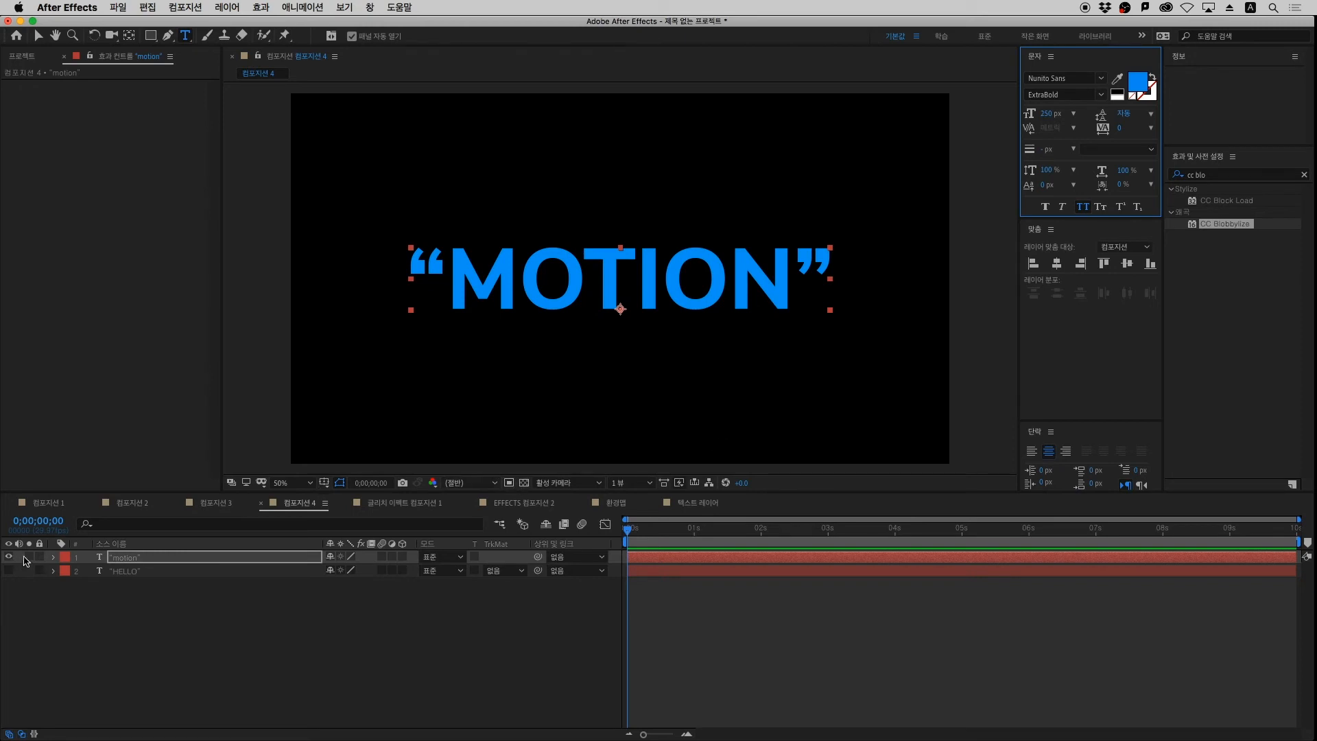
click(8, 570)
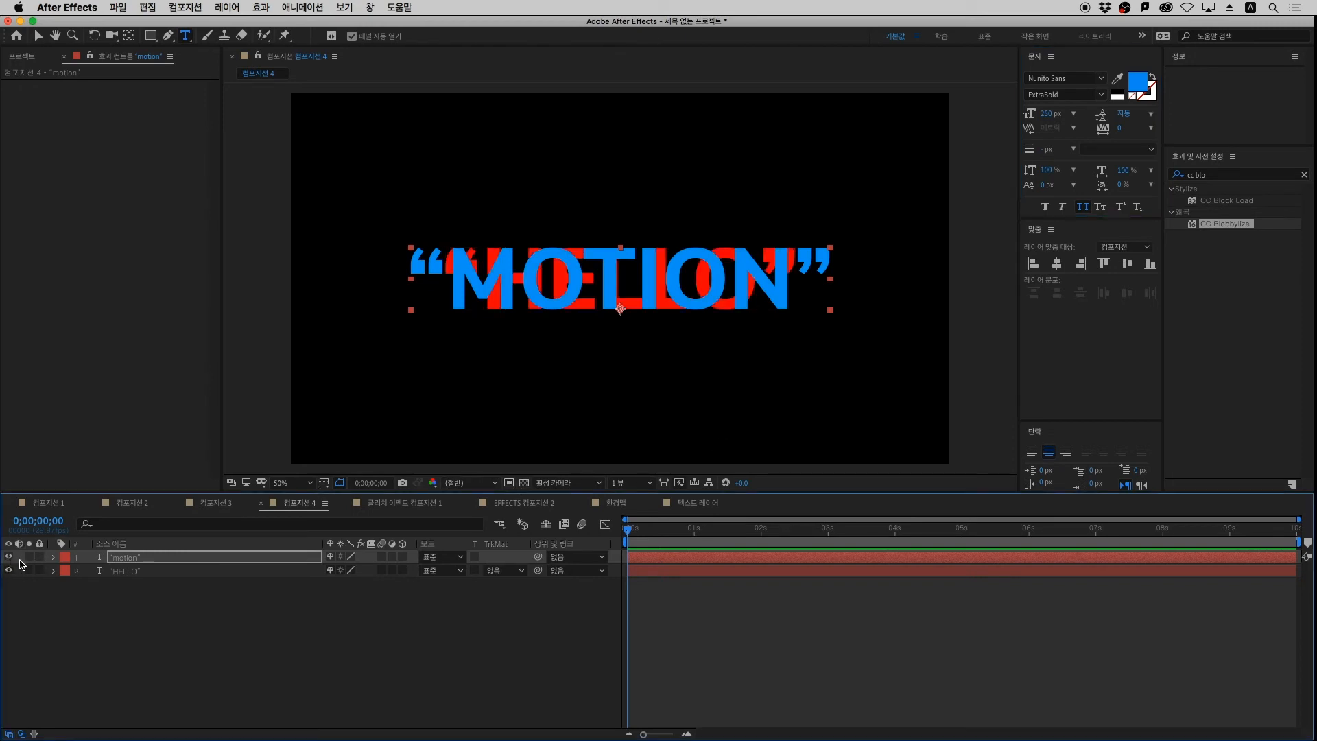
Move the “motion” layer below “HELLO” and pre-compose the “HELLO” layer under the name “HELLO” 컴포지션 1
drag(125, 556, 101, 588)
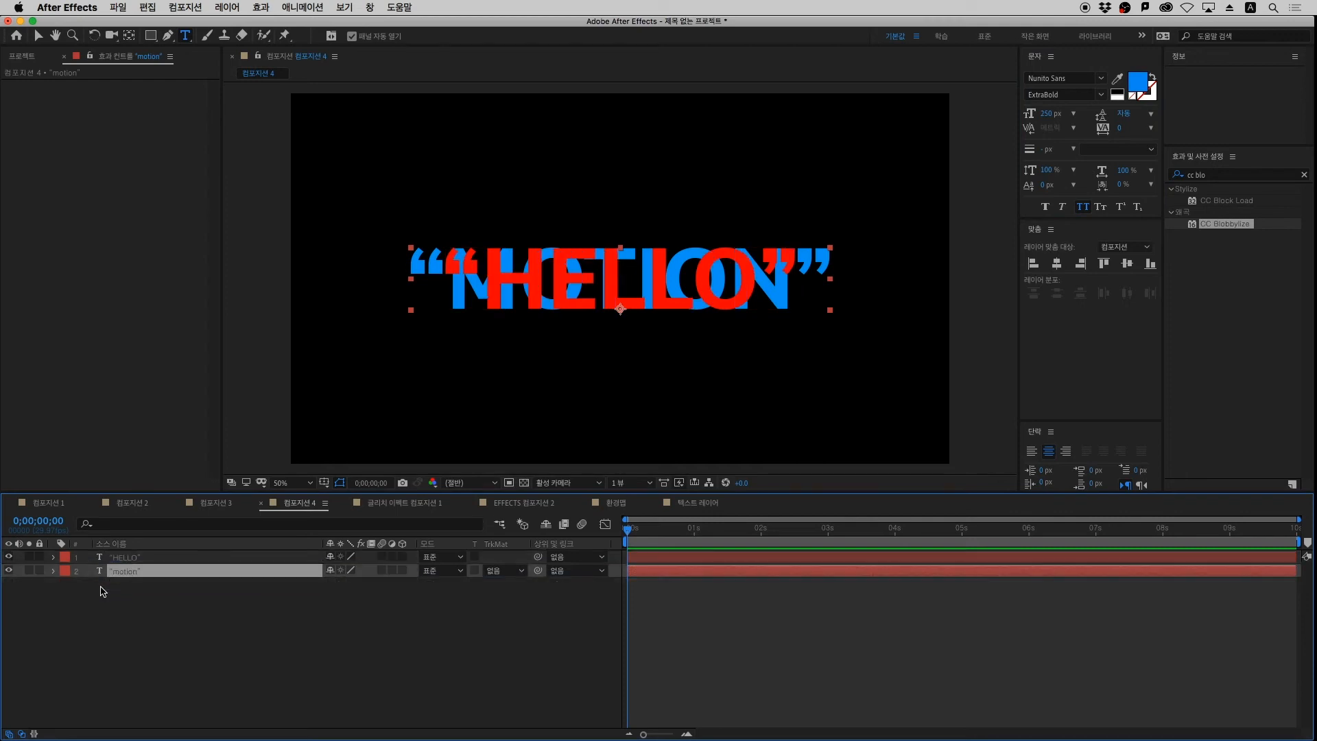
click(134, 558)
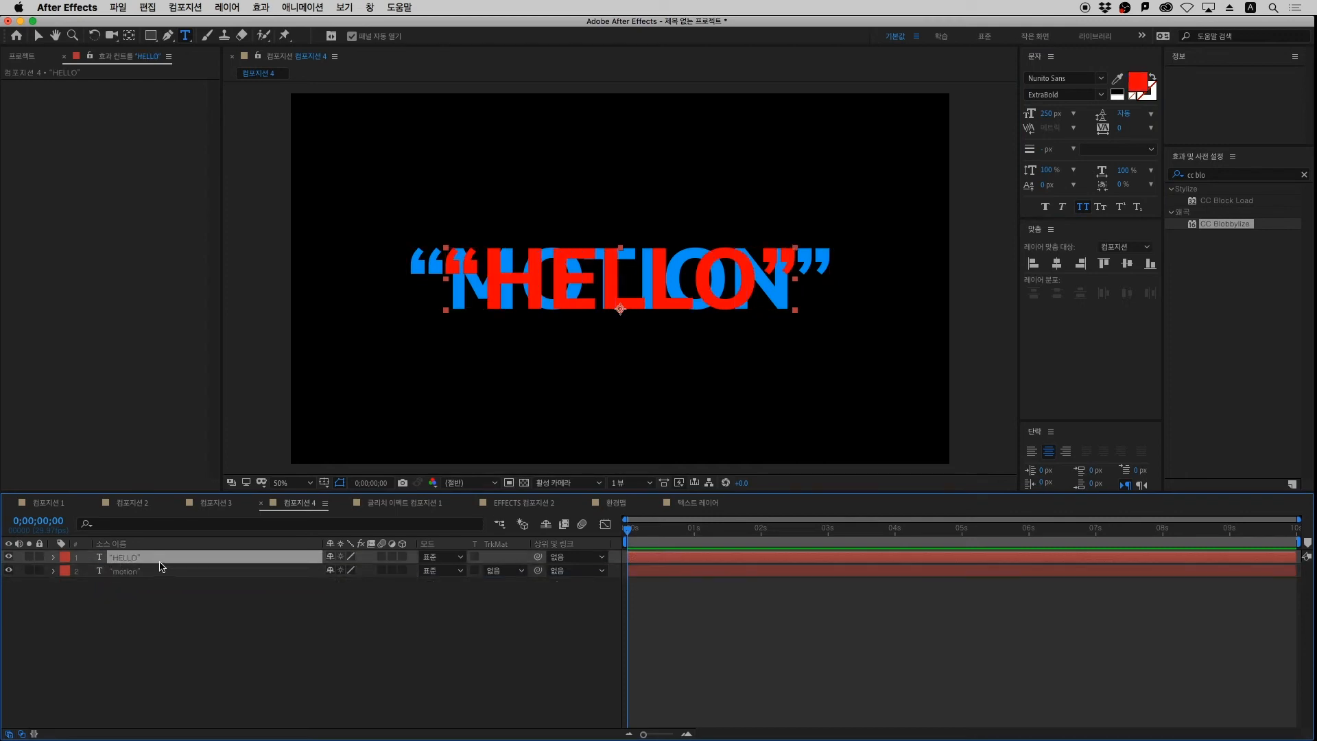
right_click(159, 561)
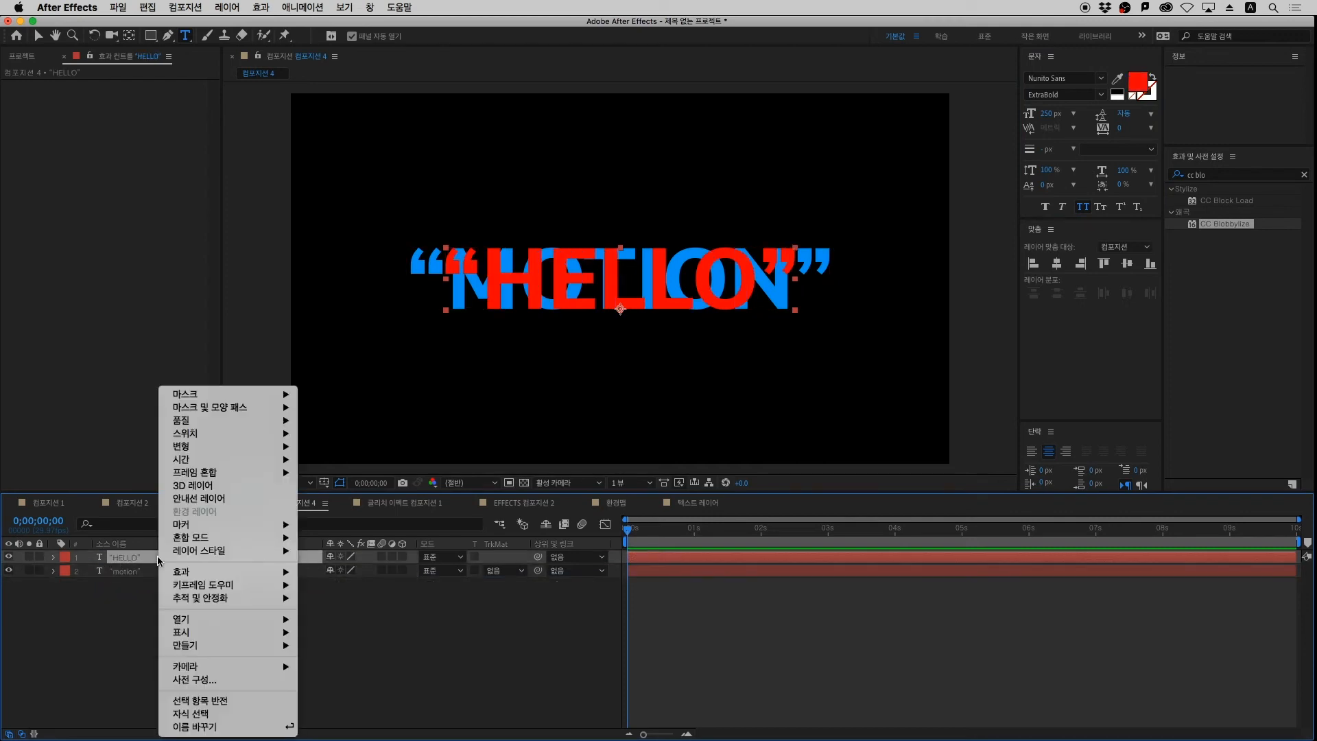
click(233, 680)
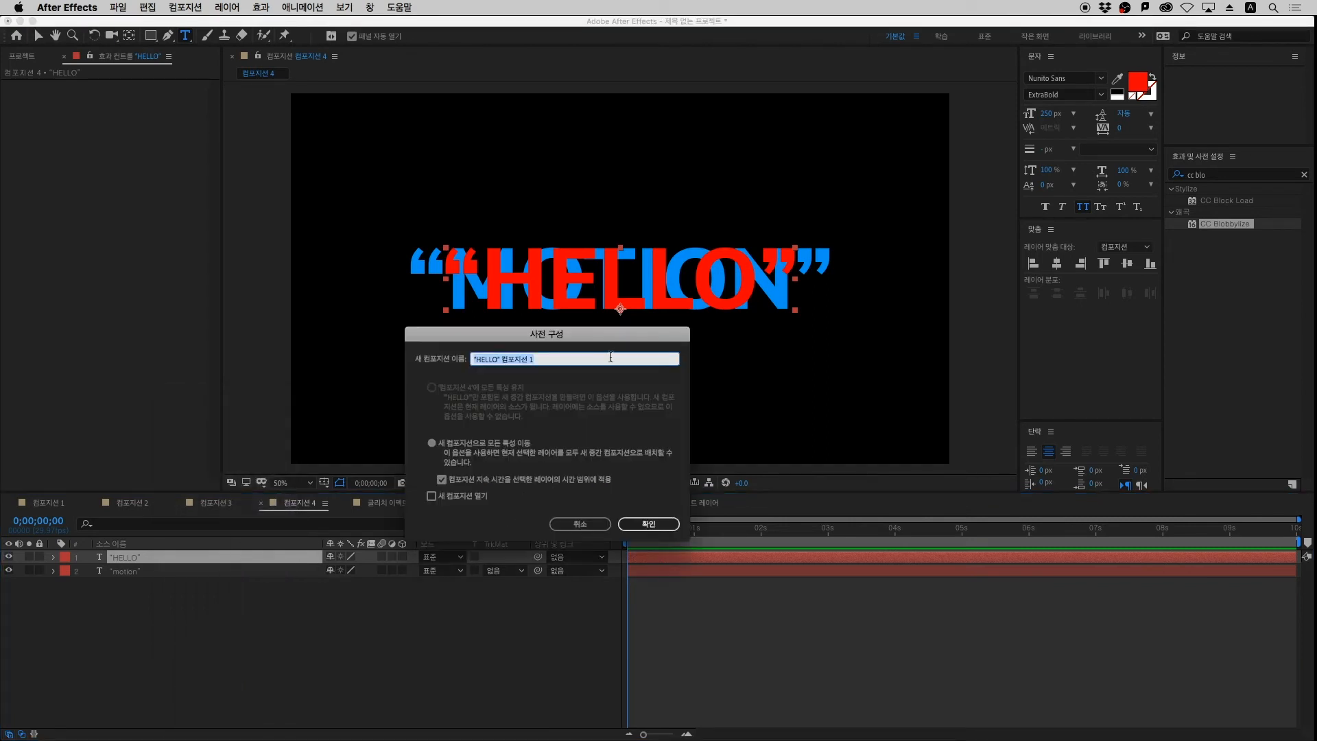
key(Return)
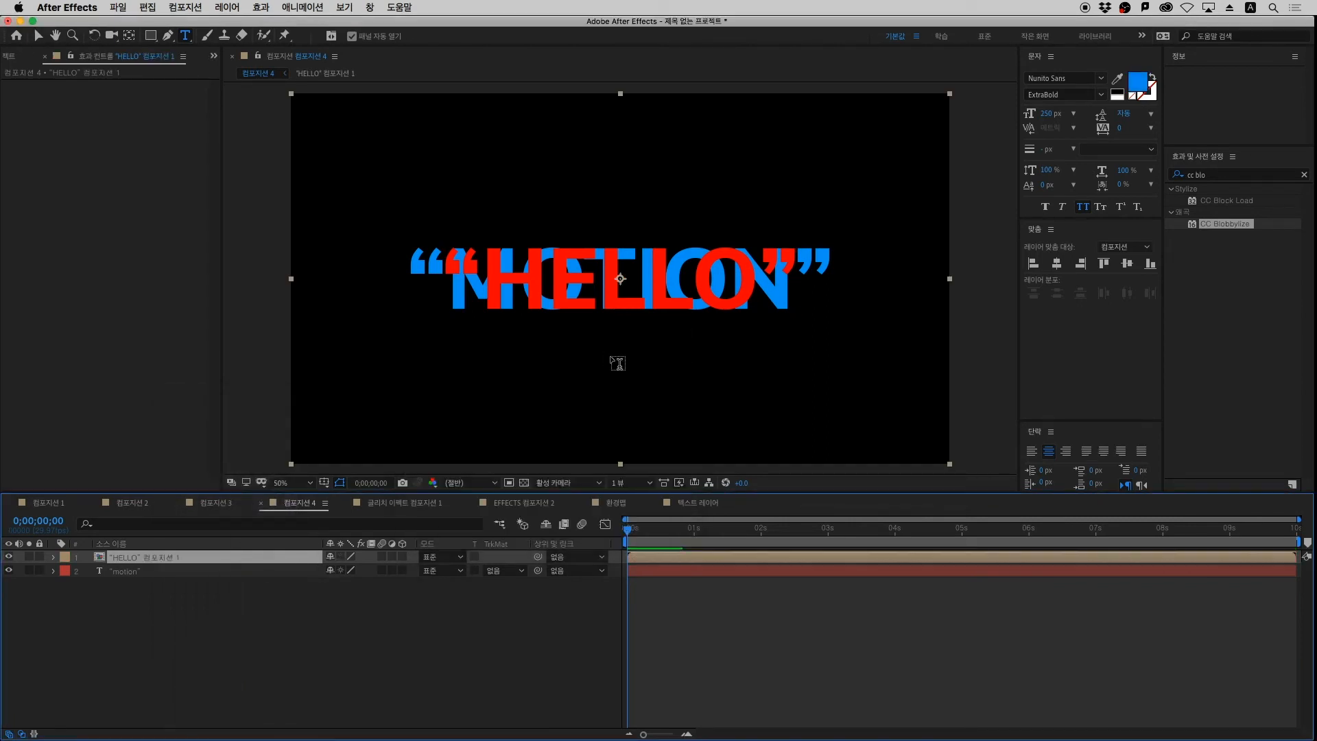
Pre-compose the “motion” layer as “motion” 컴포지션 1 and hide the resulting layer
click(175, 573)
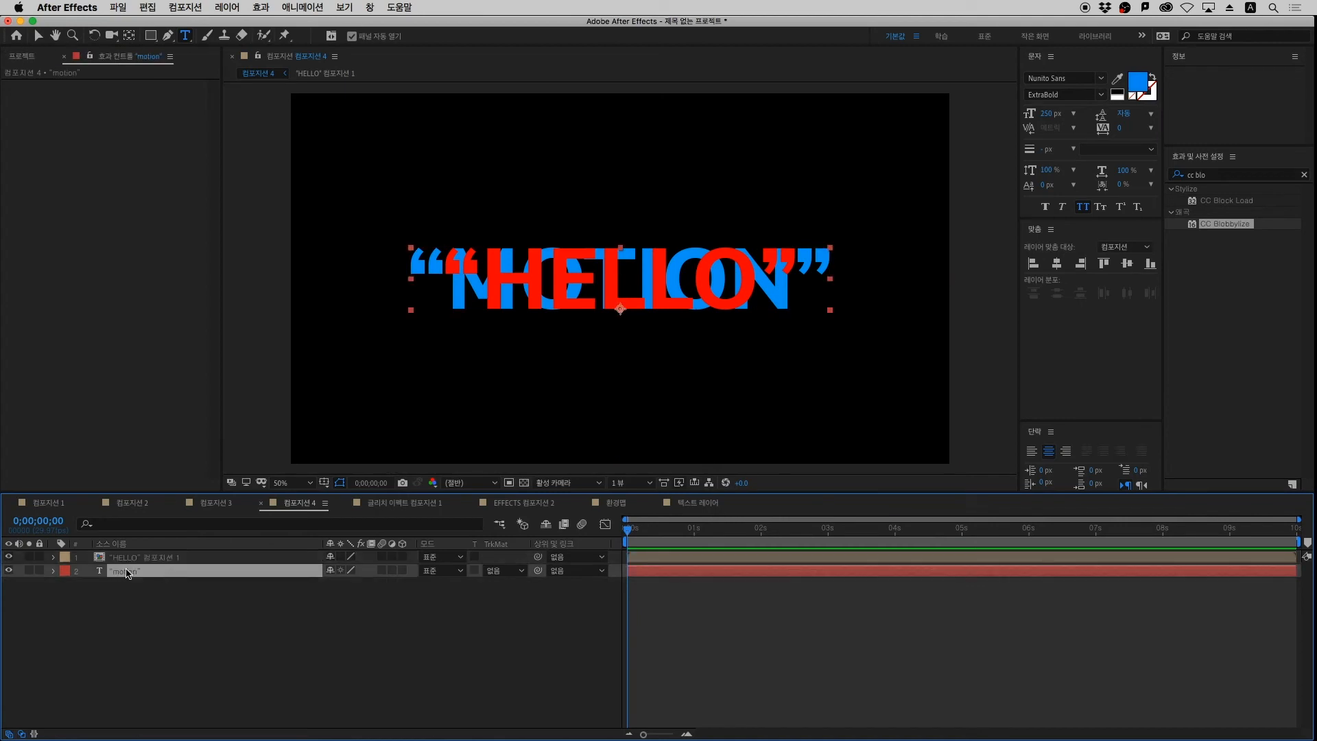
right_click(128, 576)
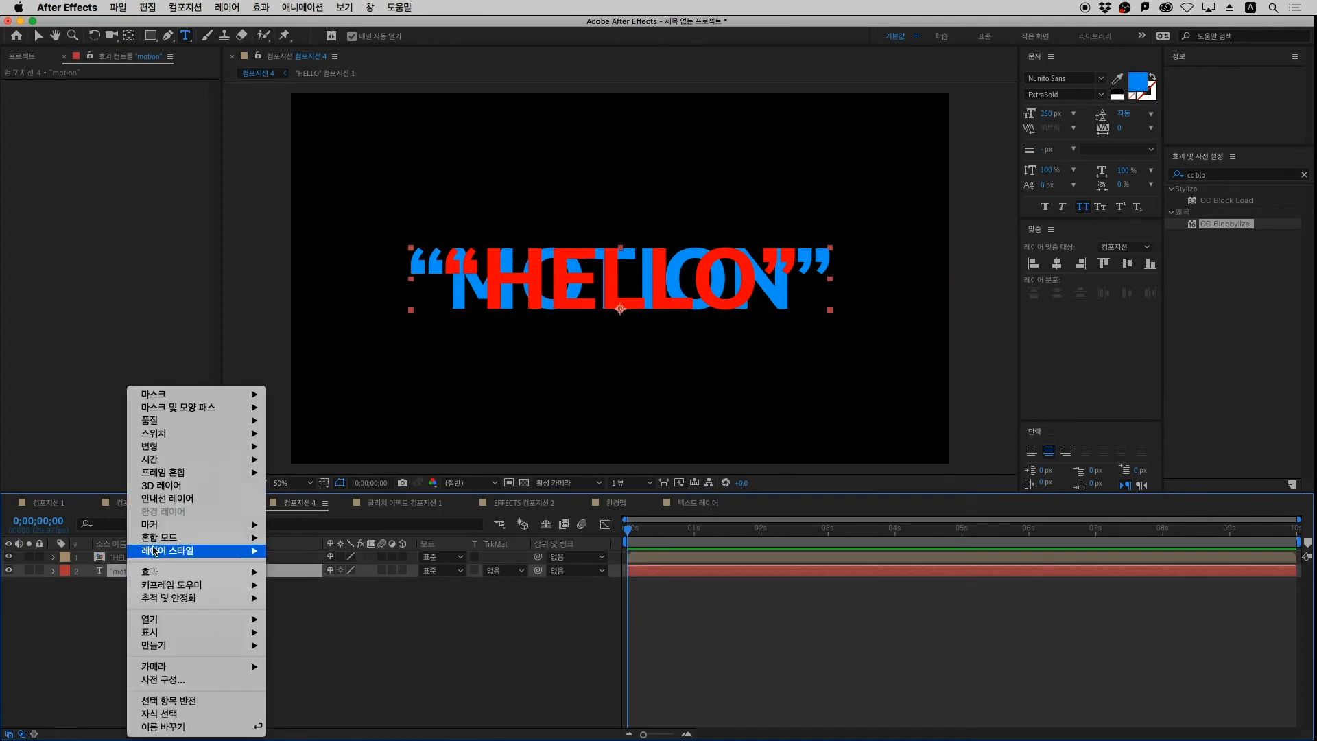
click(172, 679)
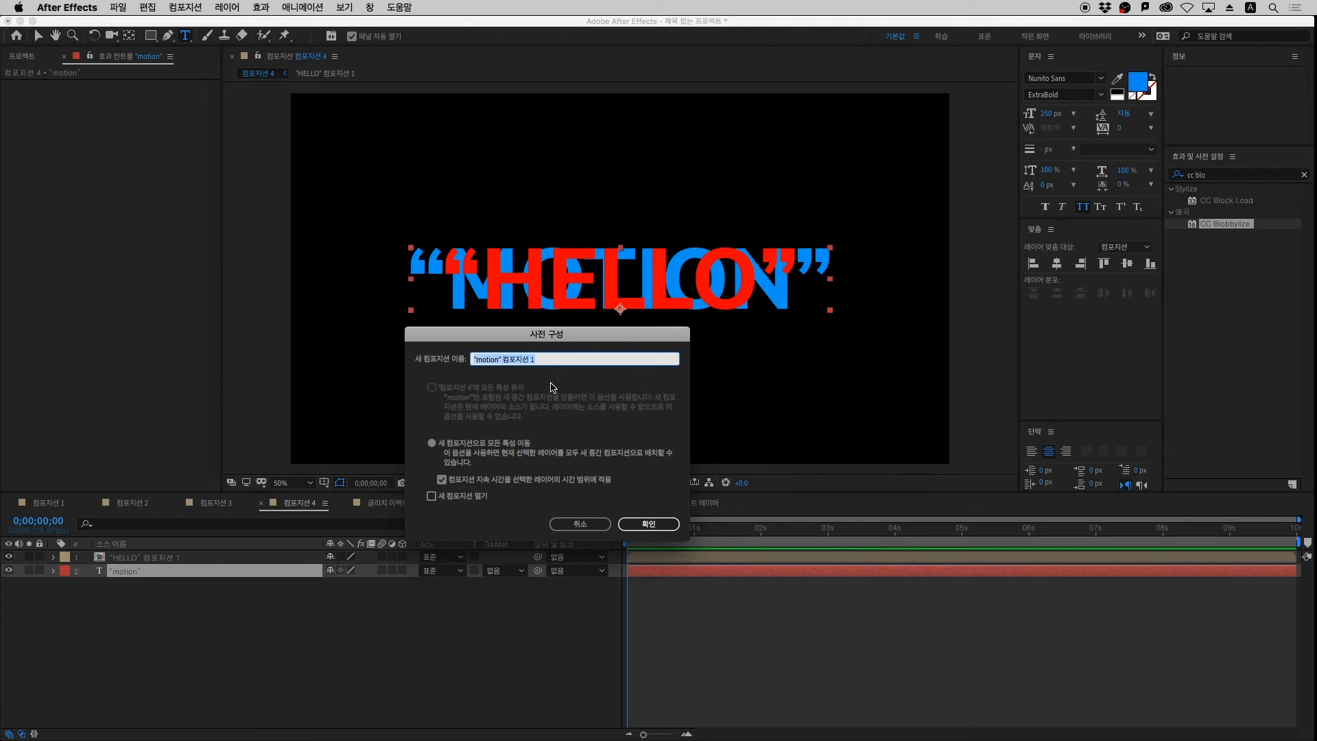
key(Return)
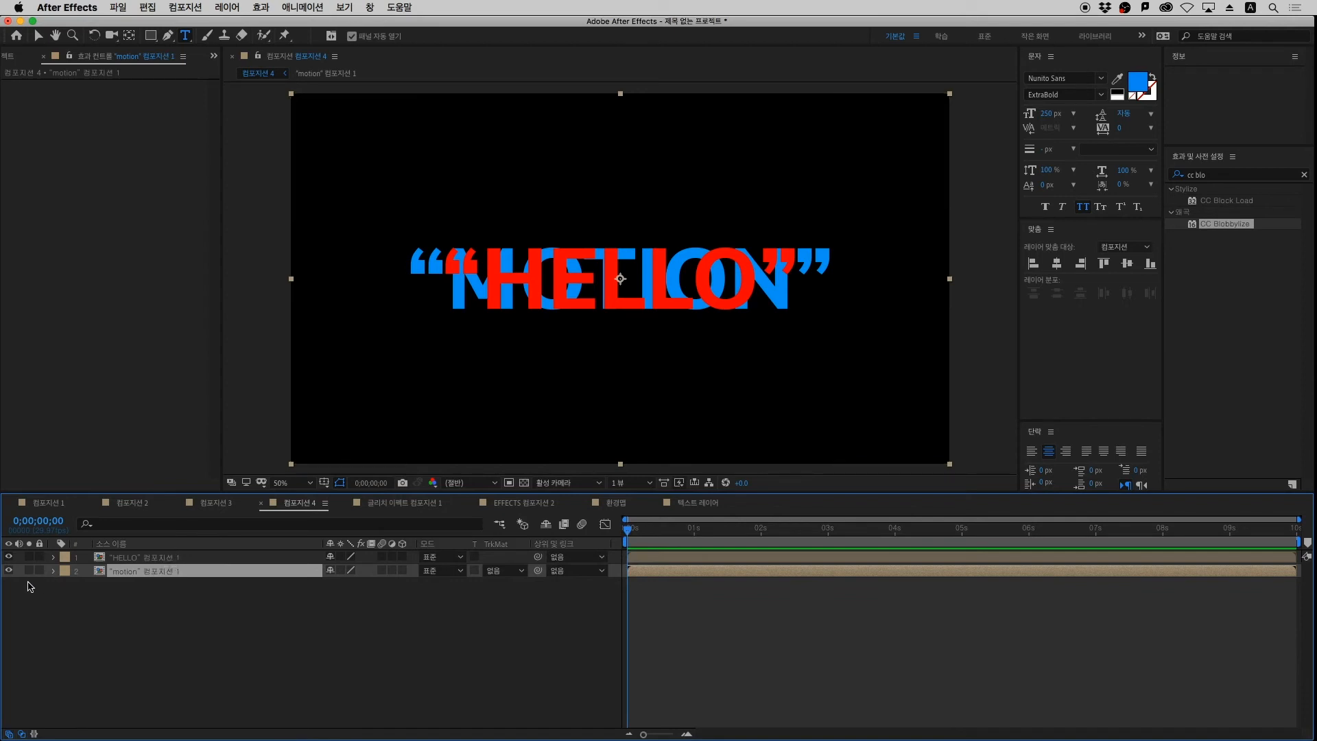
click(10, 571)
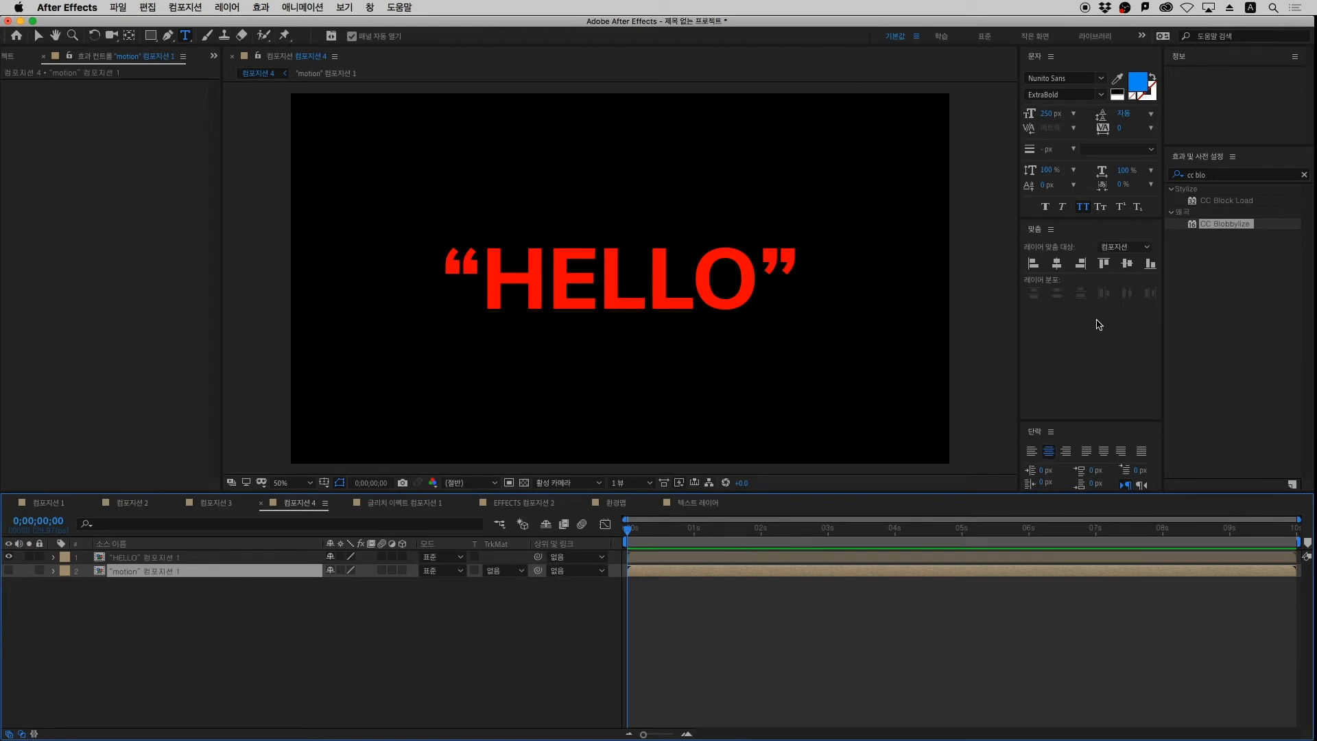
Find the 카드 지우기 effect and apply it to the “HELLO” 컴포지션 1 layer
drag(1213, 176, 1106, 172)
text(c)
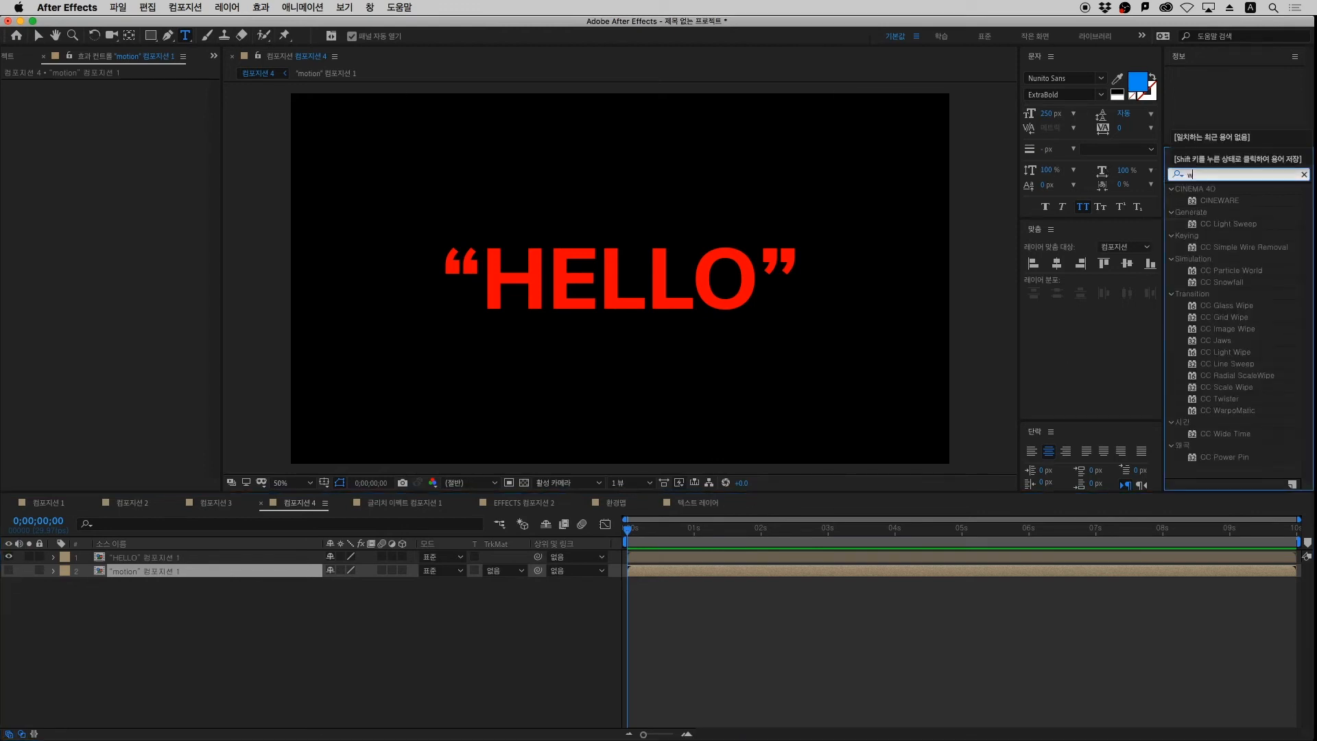
key(BackSpace)
text(ㅋㅏ드 지우)
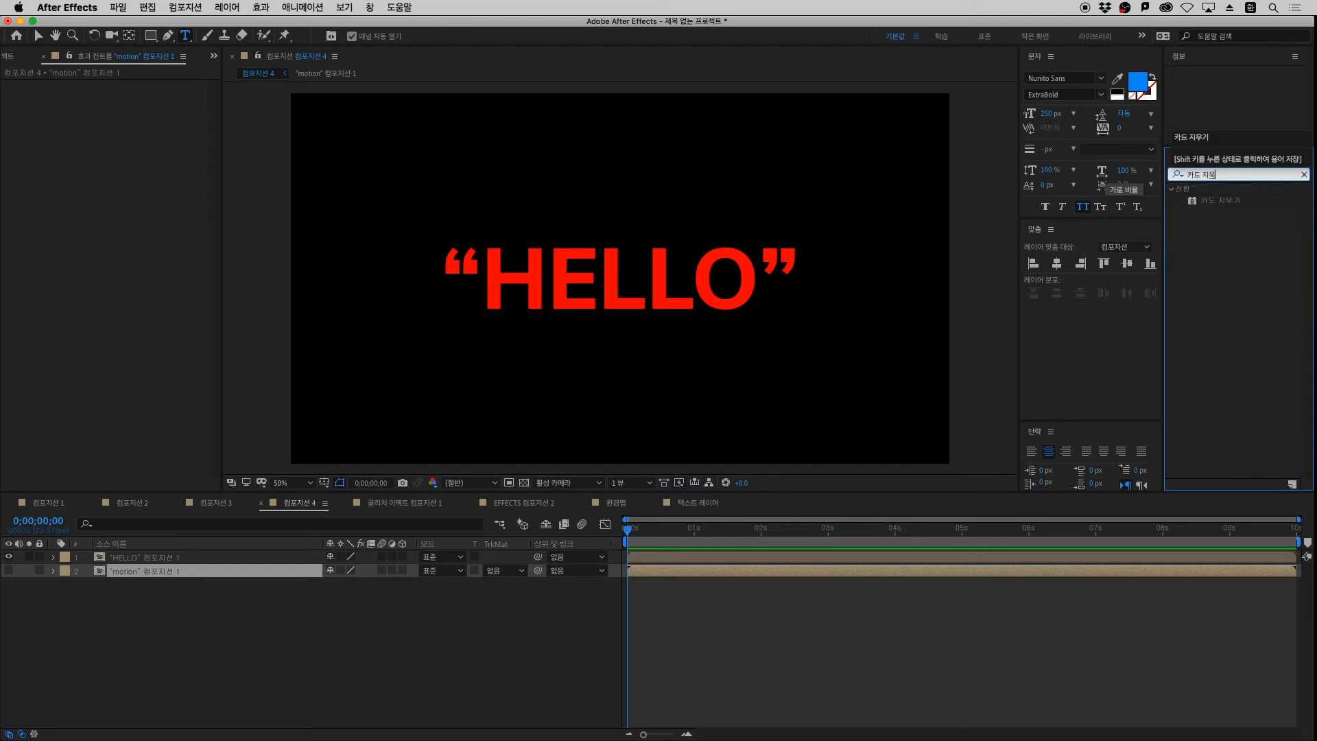
click(159, 558)
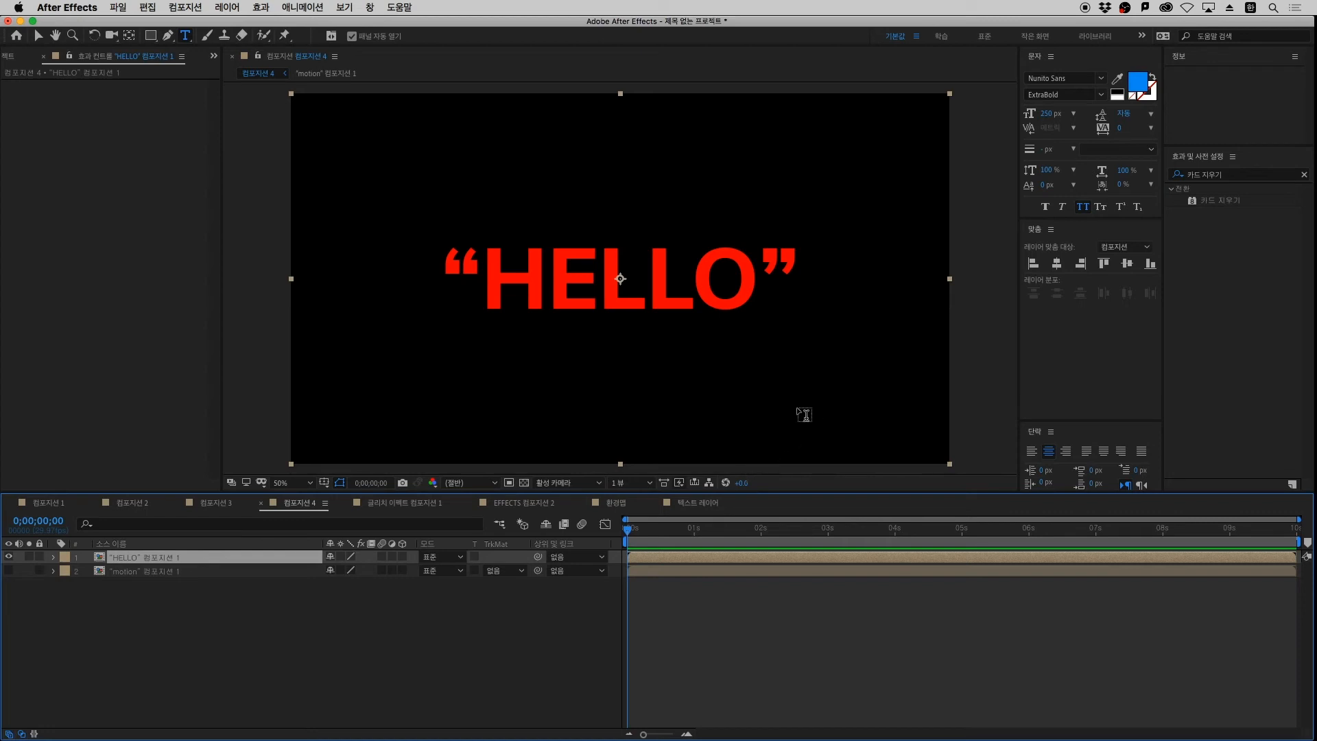
drag(1218, 201, 178, 557)
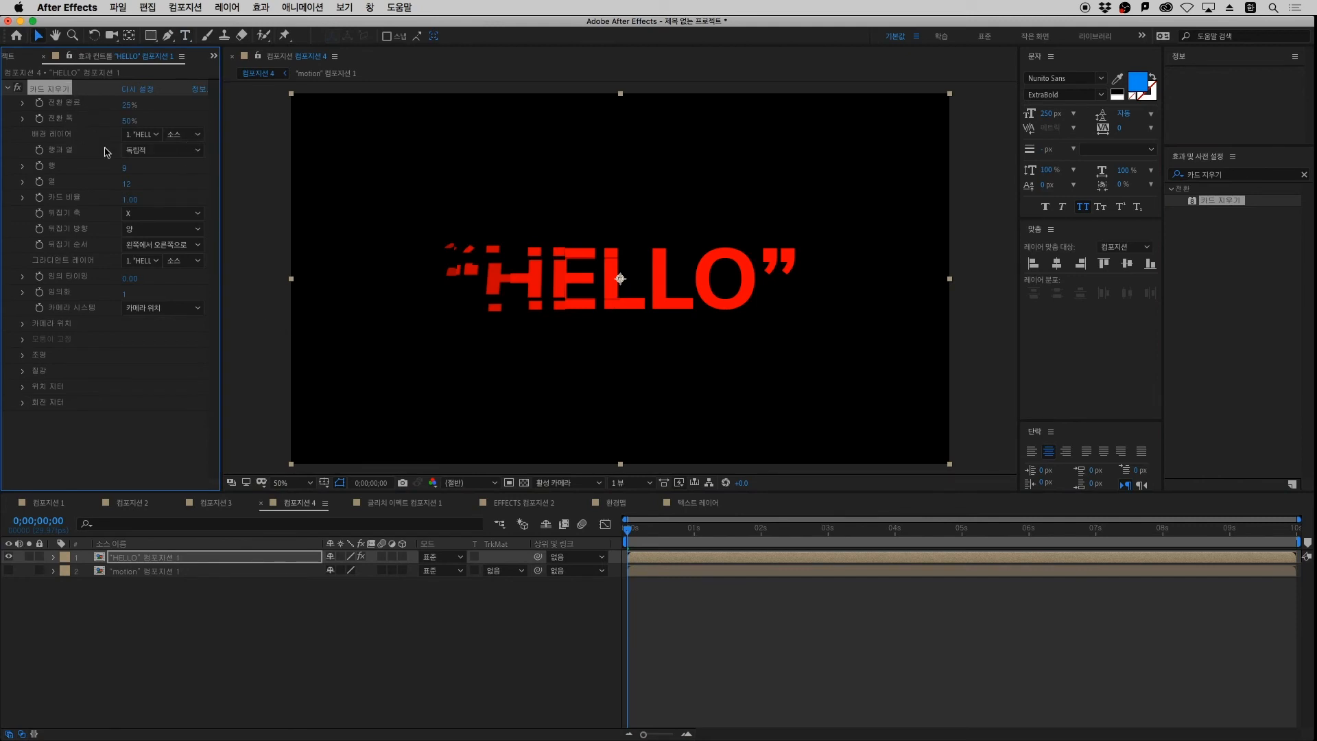
Set the 카드 지우기 effect's back layer to “motion” 컴포지션 1 and raise the transition completion to about the middle of the wipe
mouse_move(127, 109)
mouse_down()
mouse_move(78, 114)
mouse_move(141, 115)
mouse_move(72, 124)
mouse_move(163, 127)
mouse_move(144, 127)
mouse_up()
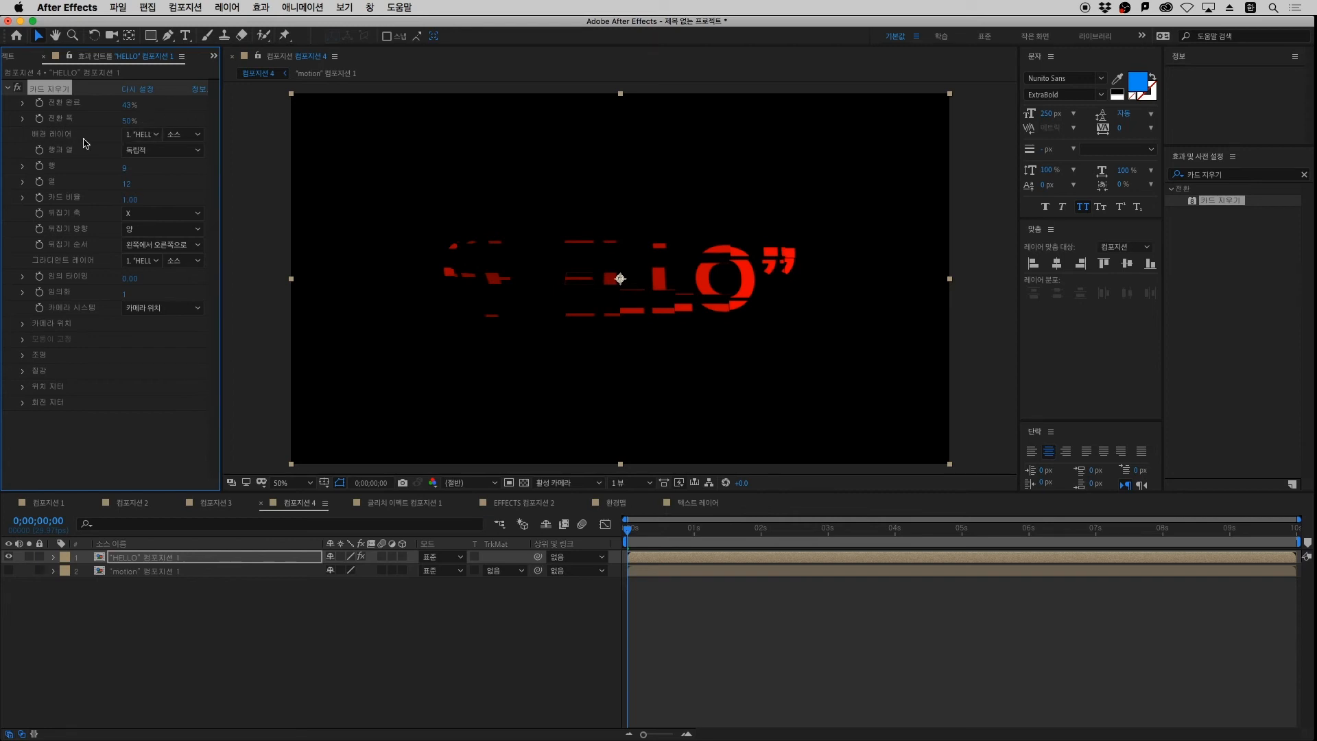
click(142, 134)
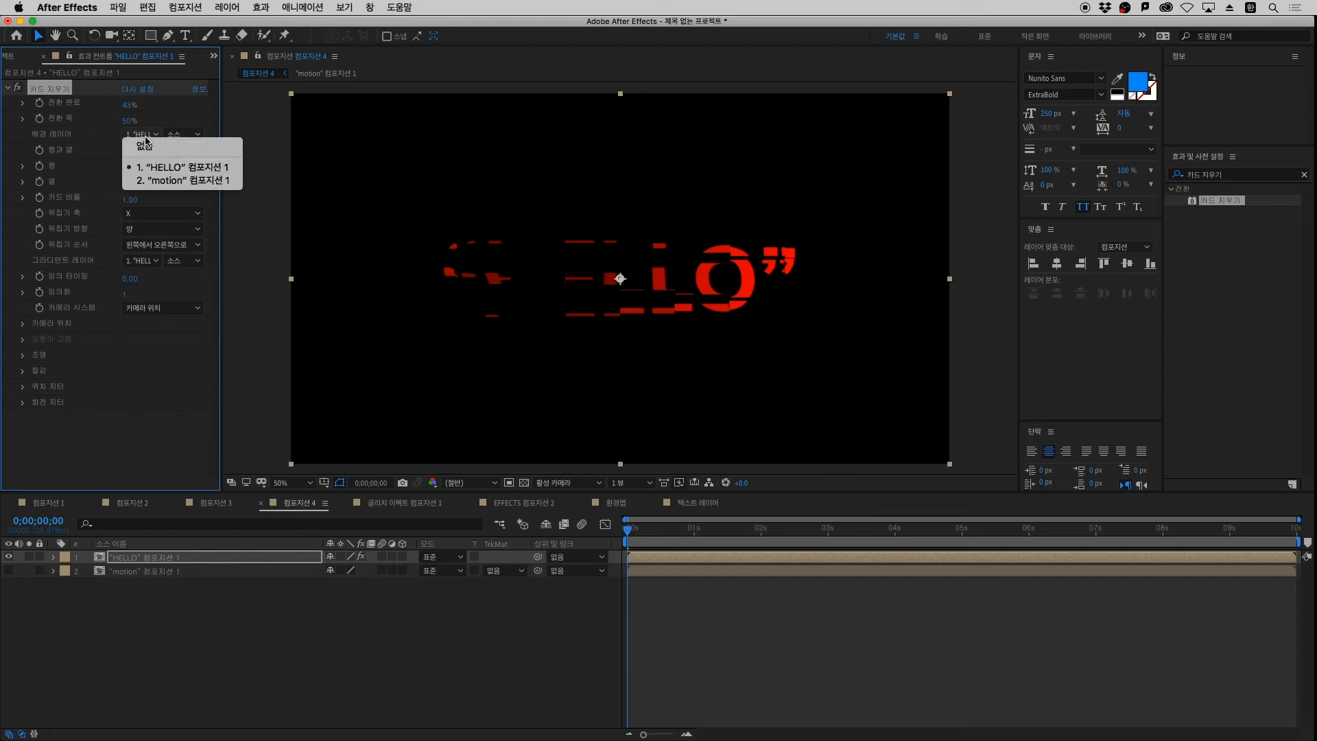
click(169, 181)
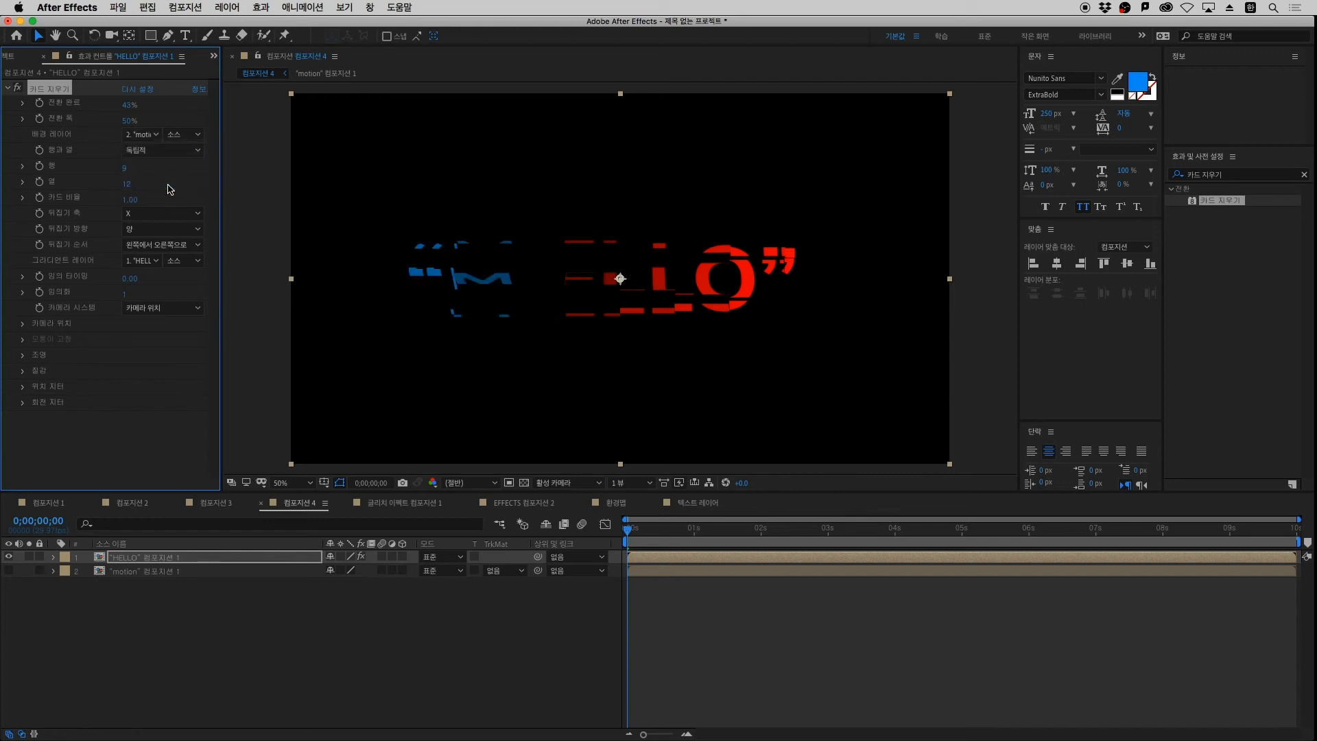
mouse_move(128, 106)
mouse_down()
mouse_move(161, 111)
mouse_move(104, 125)
mouse_move(154, 126)
mouse_move(103, 130)
mouse_move(134, 130)
mouse_up()
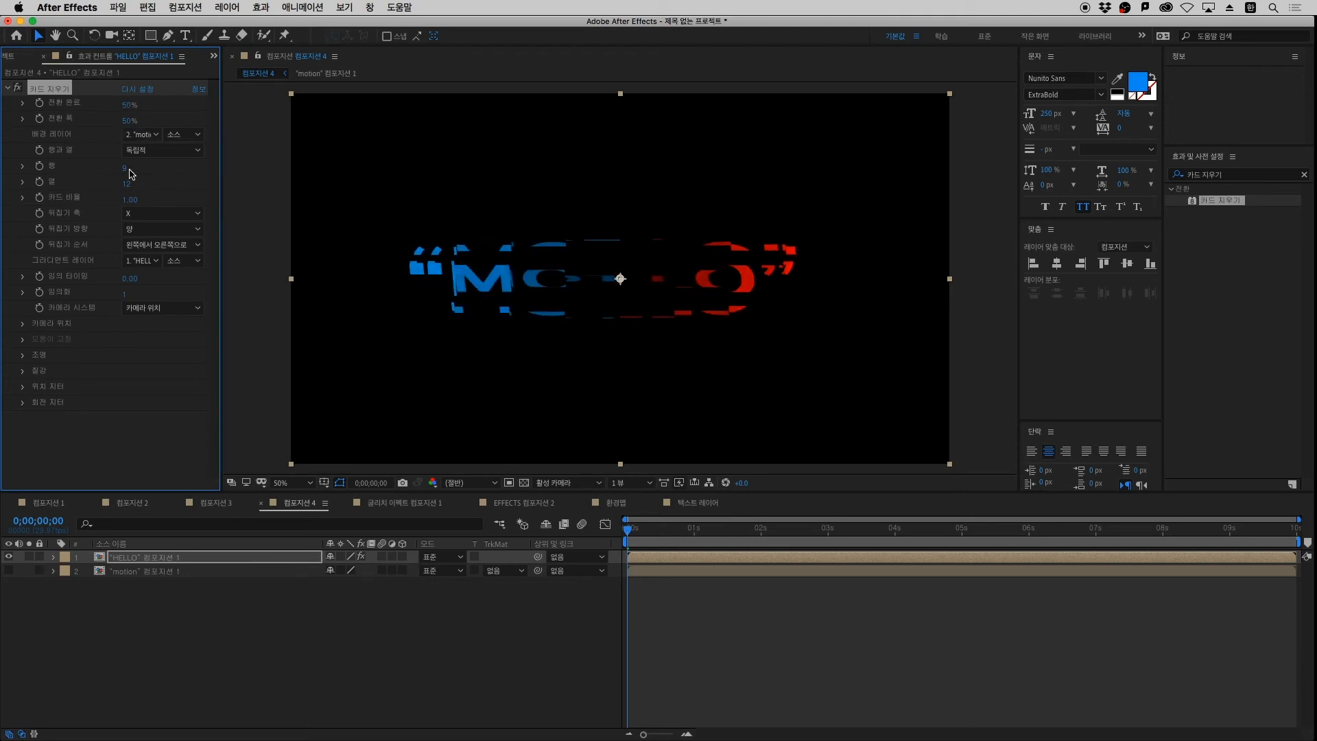
Try a much higher row count for the 카드 지우기 effect and undo the change
drag(127, 169, 135, 183)
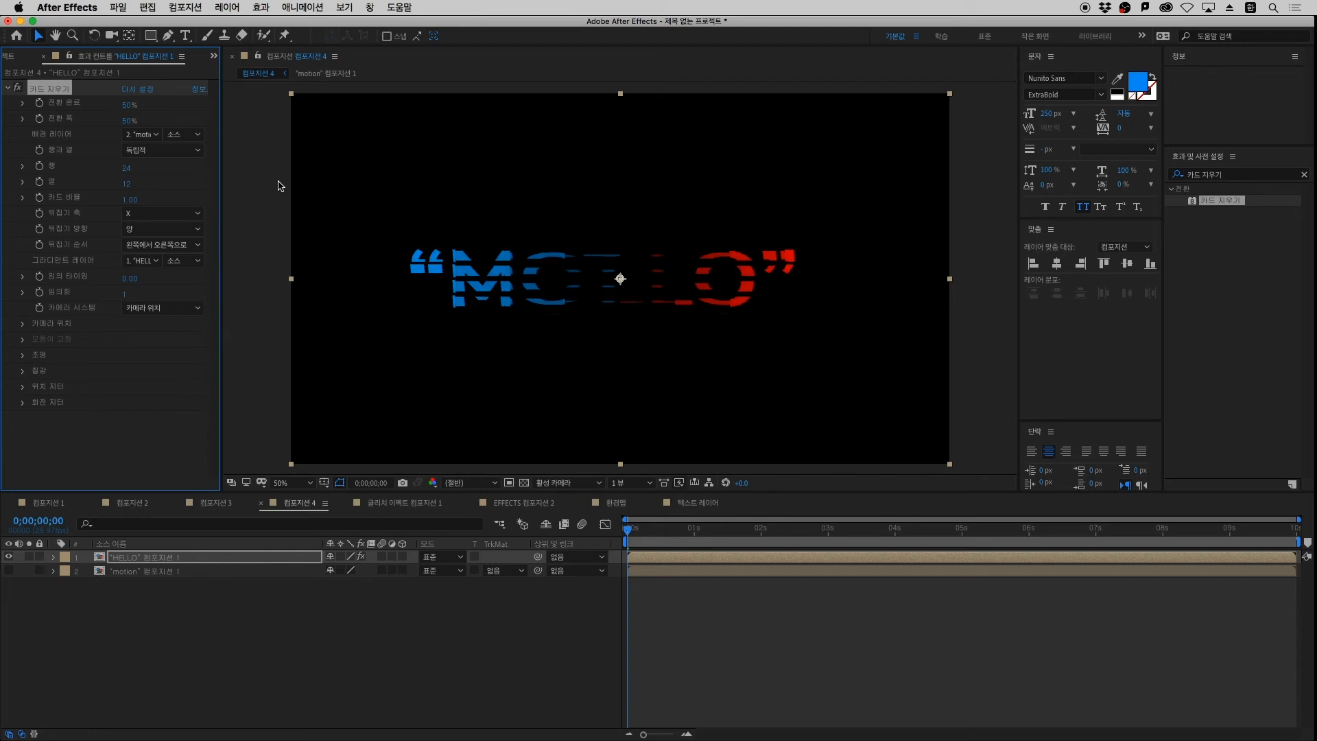
key(super+z)
key(super+z)
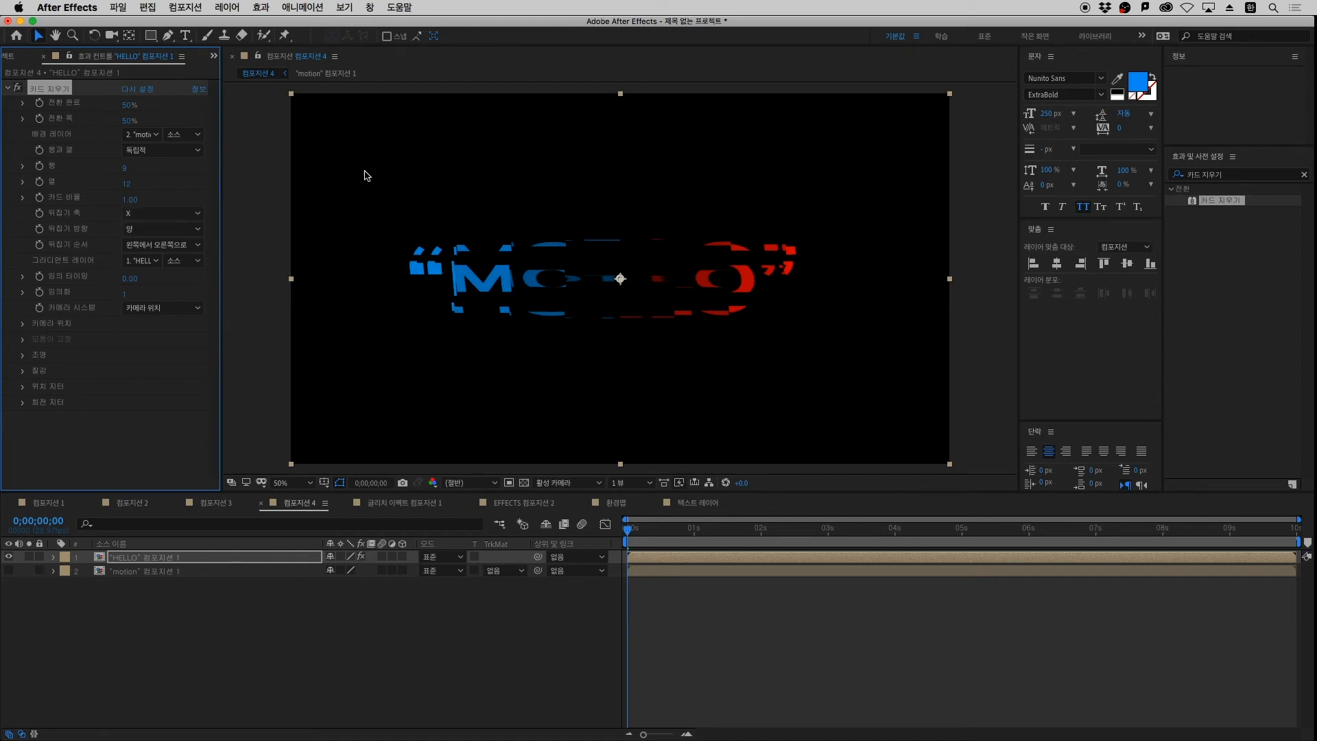
Review the flip order options without changing them and set the 카드 지우기 transition completion to about 28%
click(155, 246)
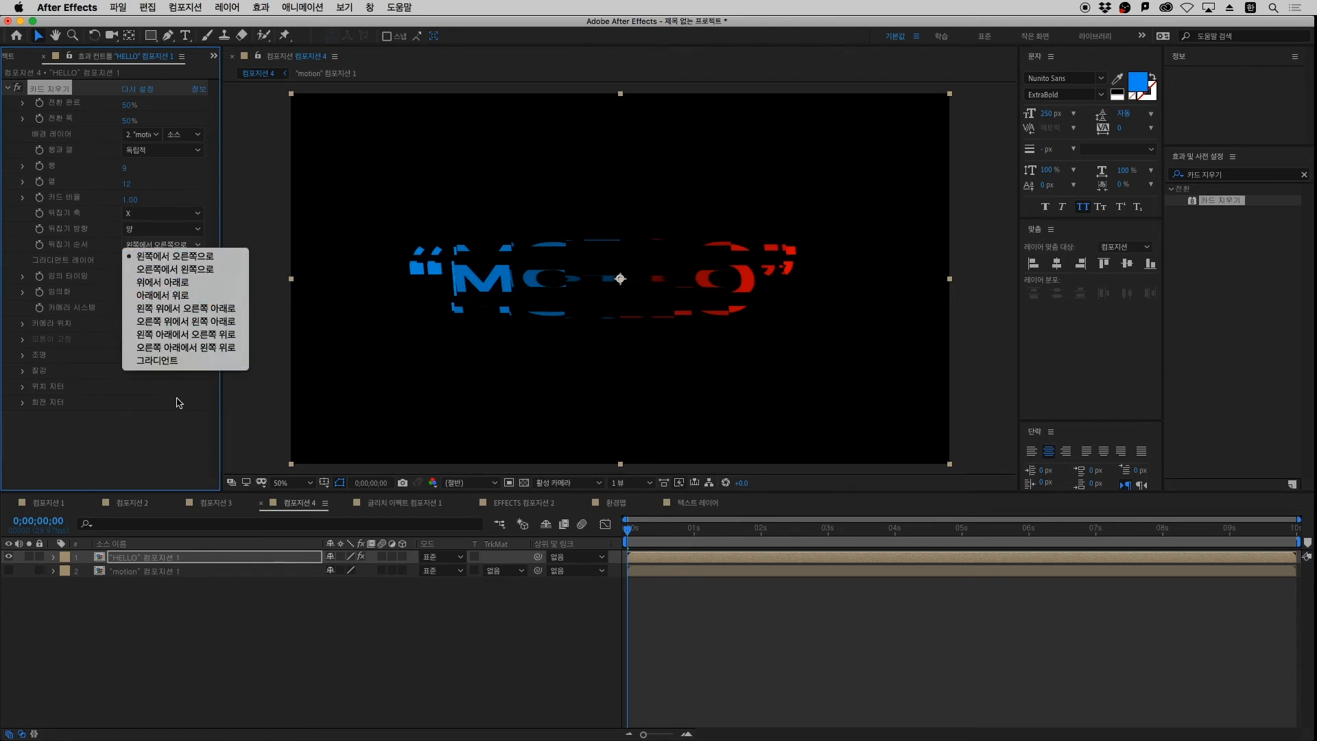
click(171, 443)
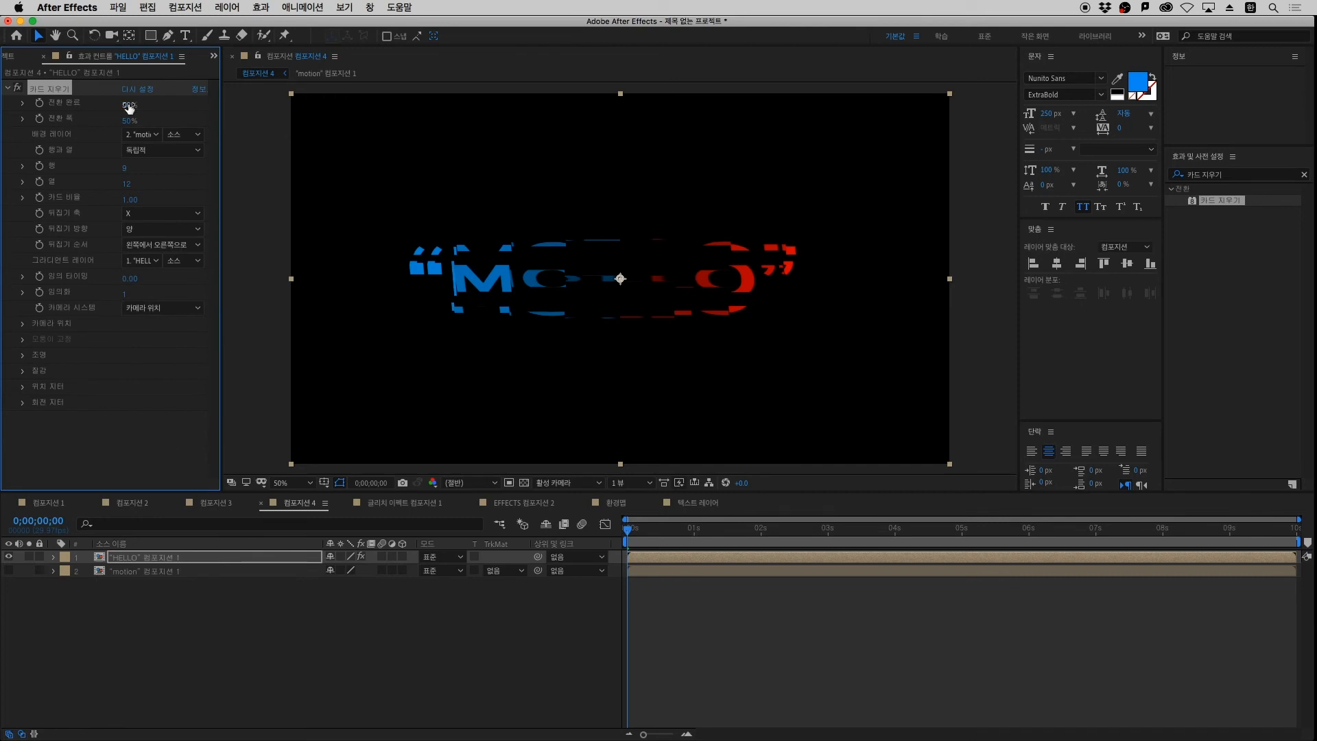
drag(128, 106, 115, 161)
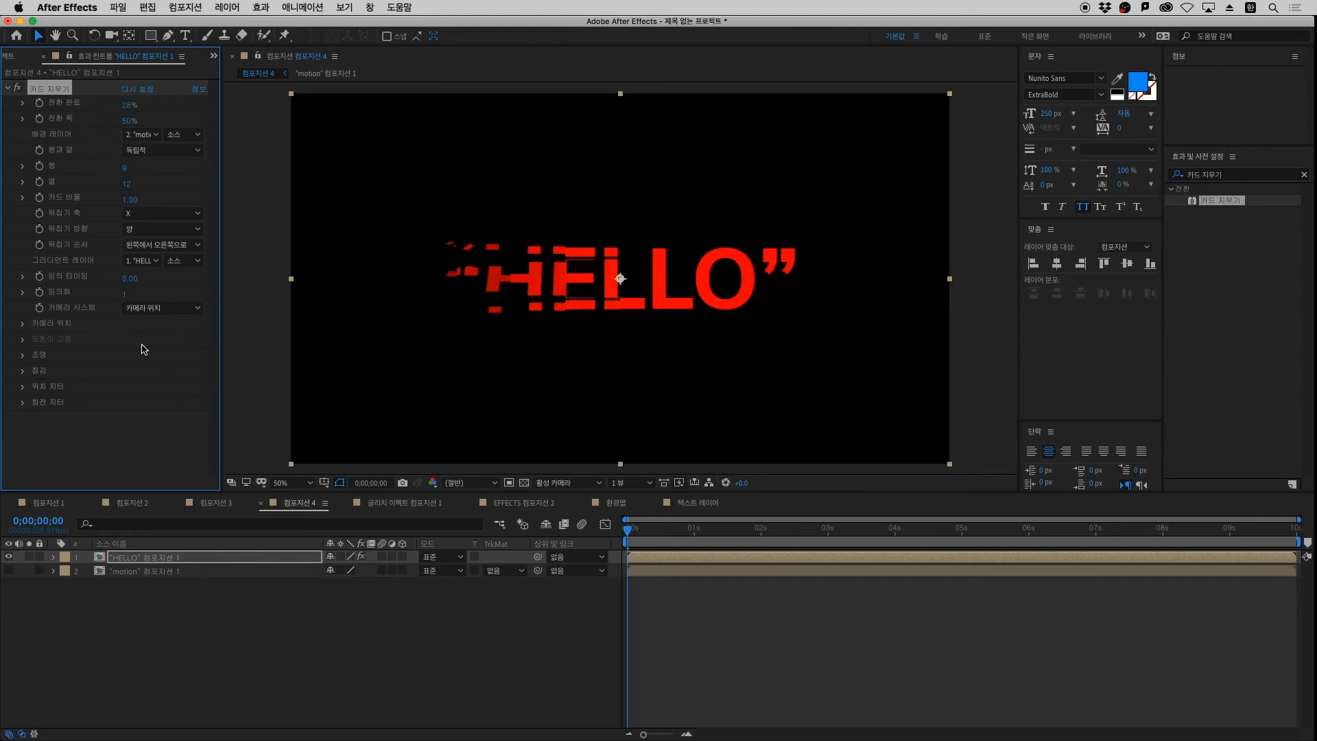
Expand the 위치 지터 settings, try larger X, Y and Z jitter amounts, and undo each change
click(24, 388)
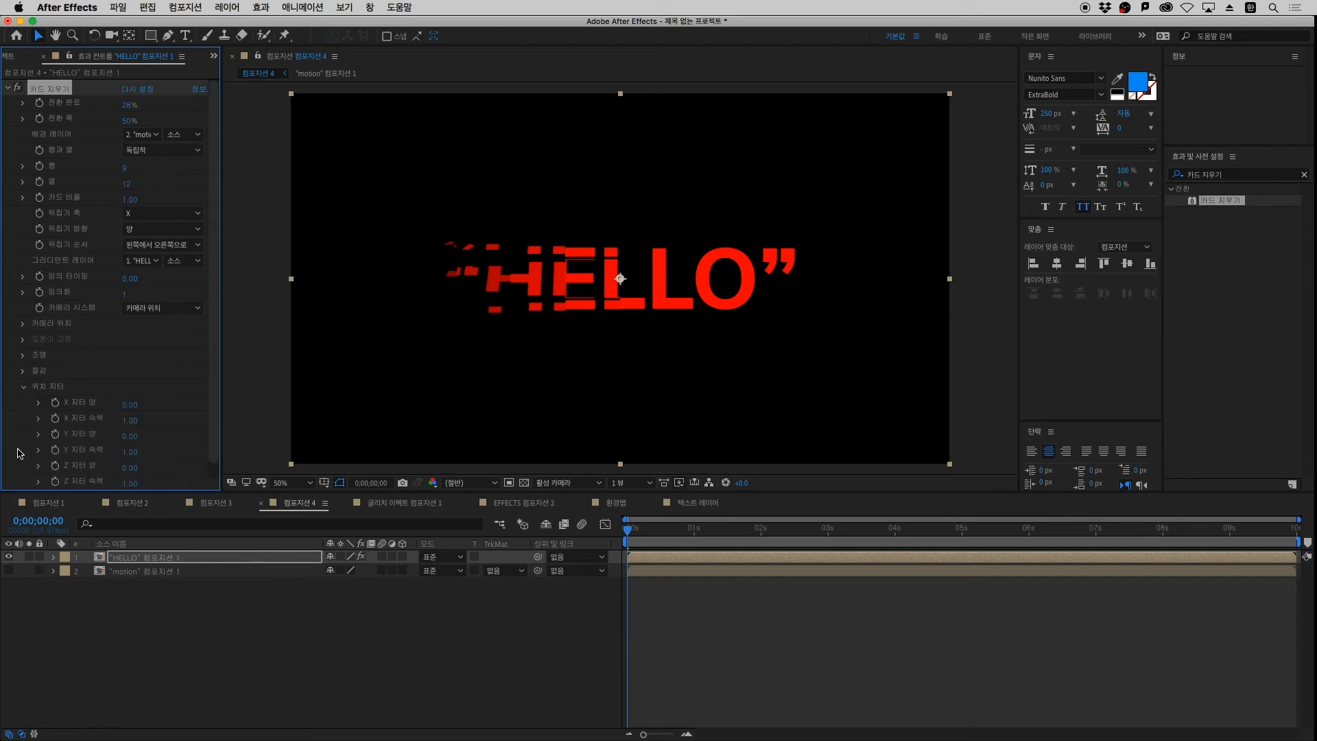
scroll(100, 394, down, 1)
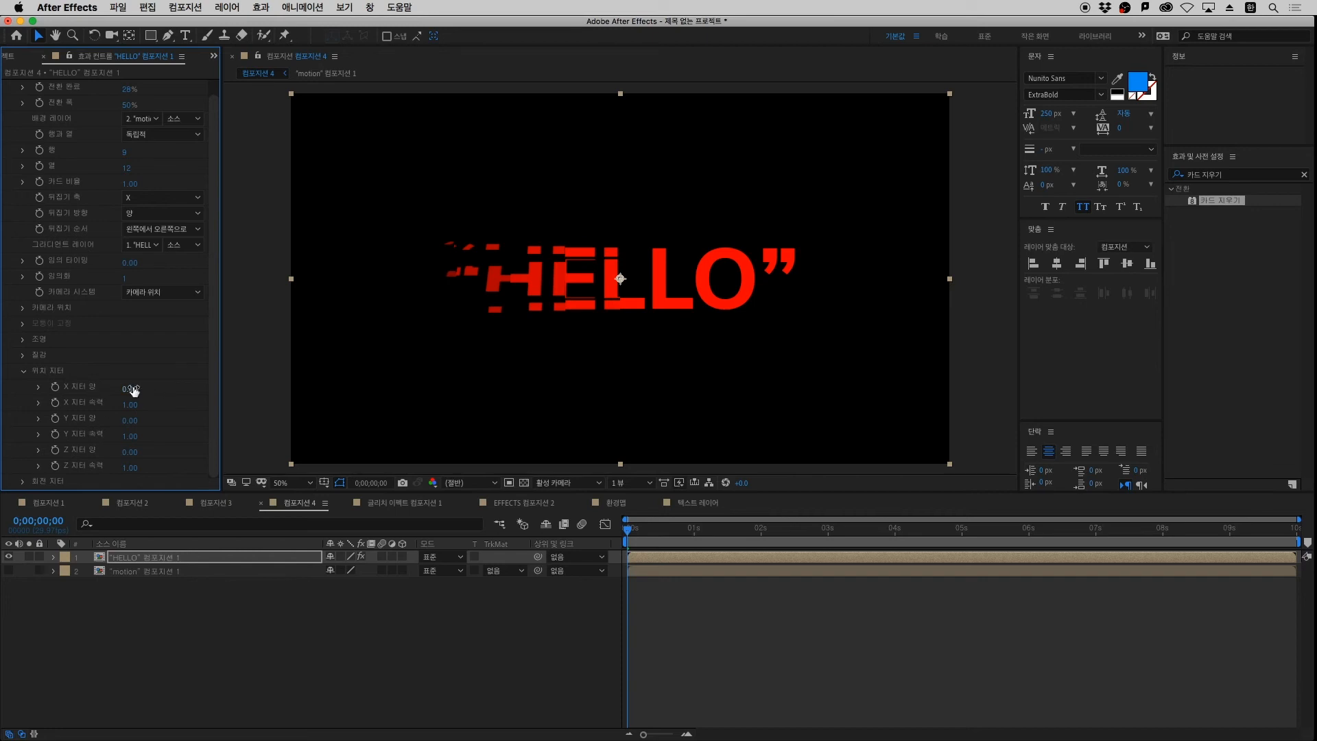
drag(141, 390, 272, 416)
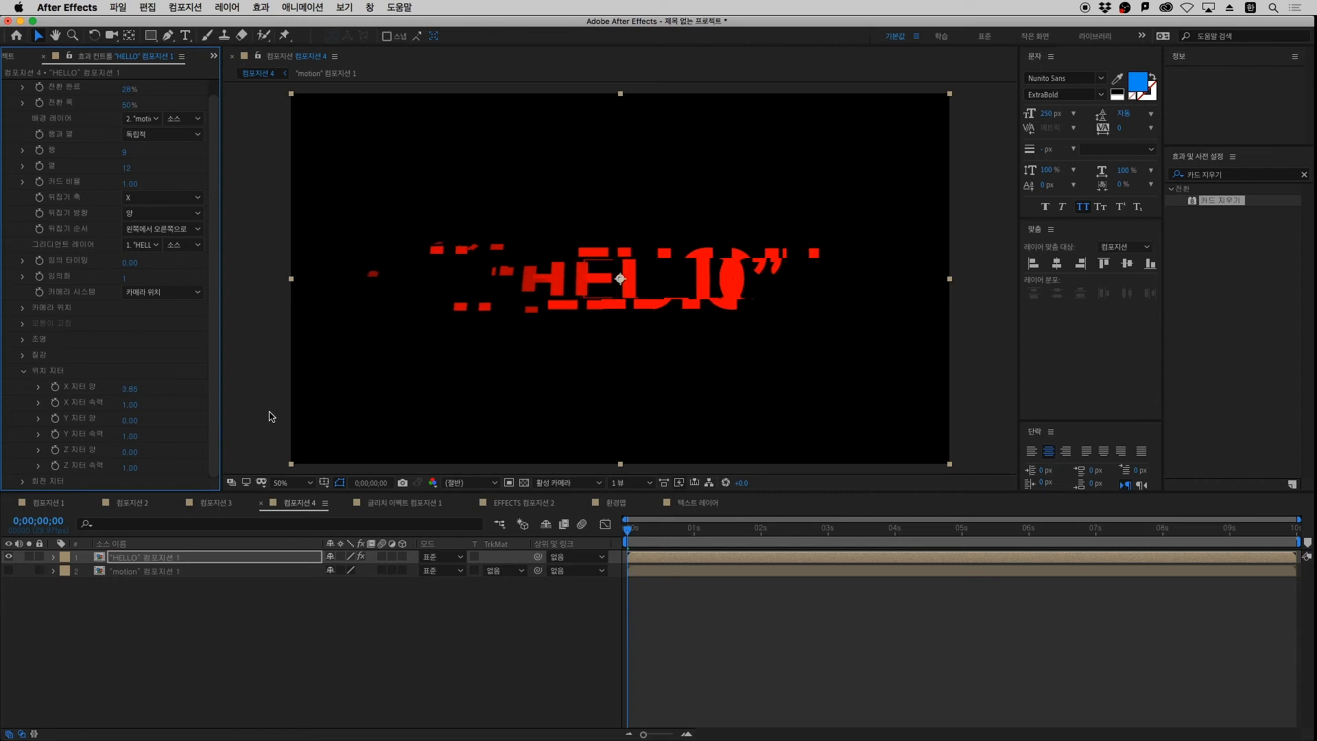
key(super+z)
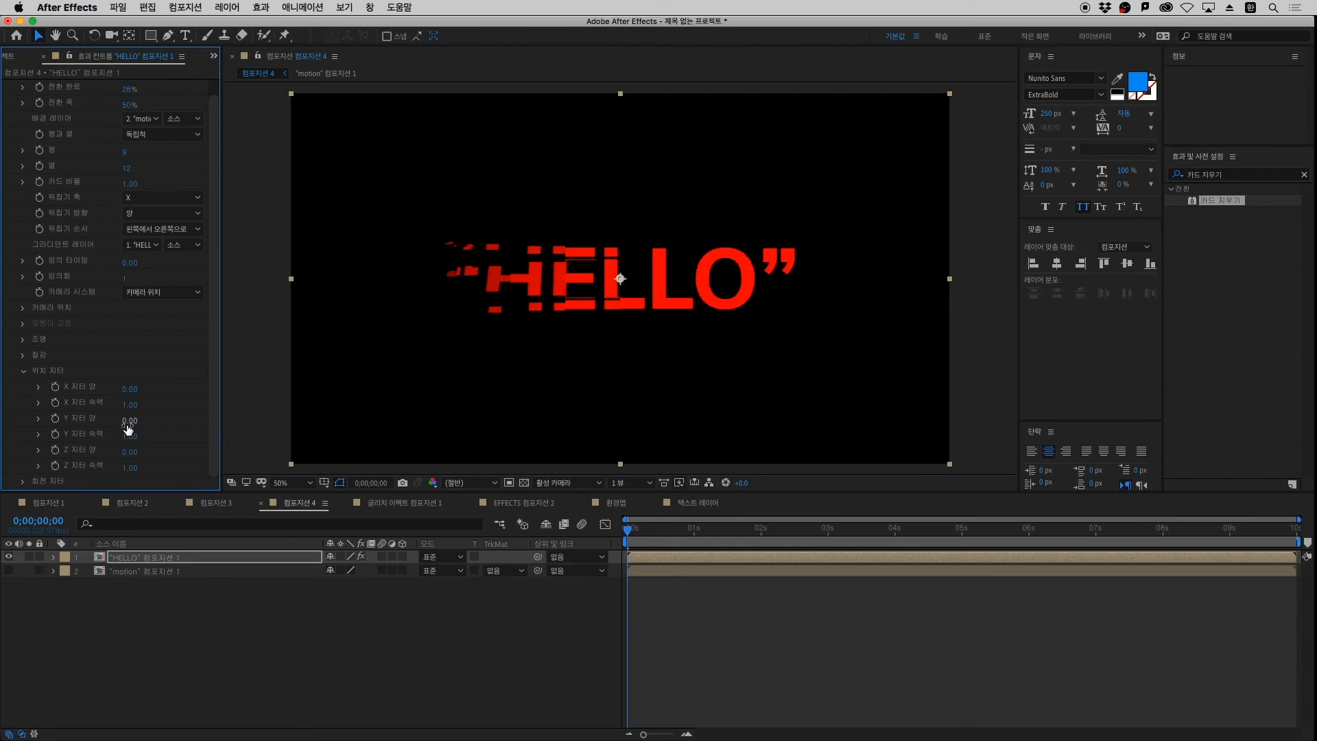
drag(134, 426, 731, 400)
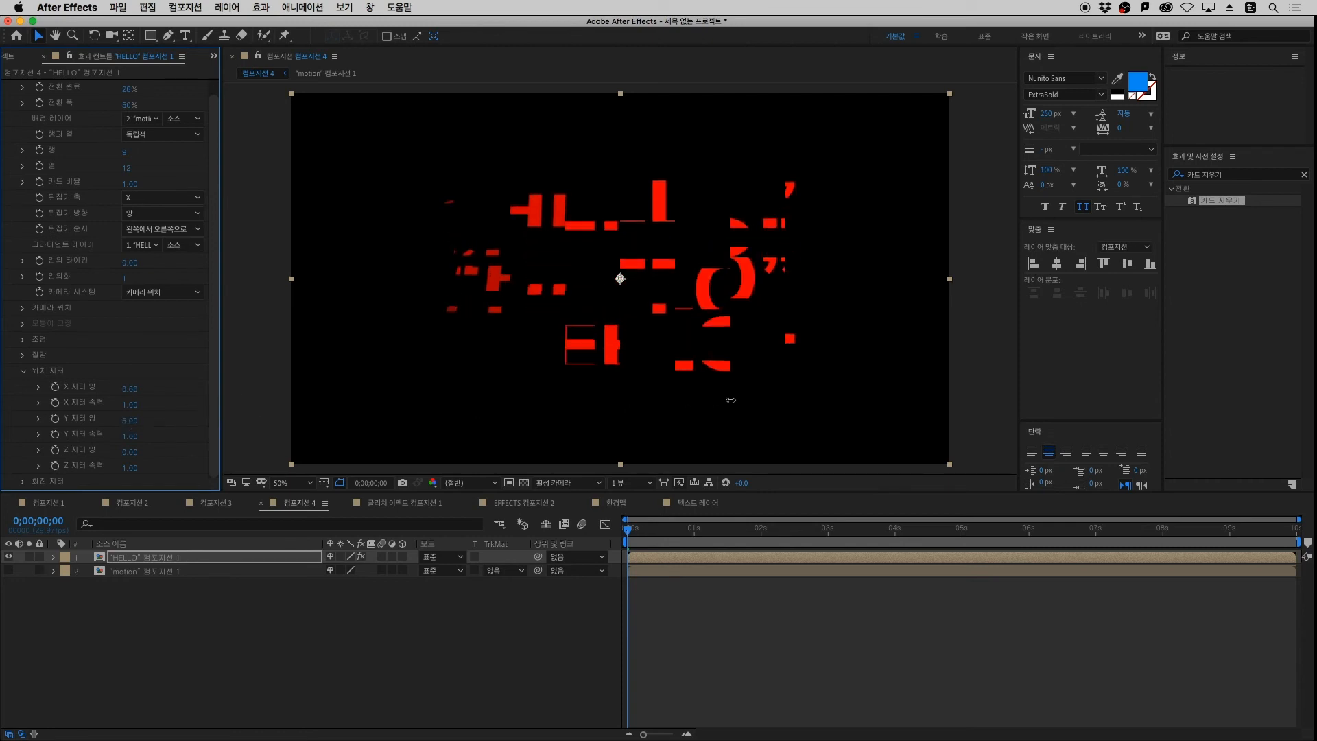
key(super+z)
drag(130, 391, 628, 363)
key(super+z)
drag(128, 420, 483, 408)
drag(129, 452, 1081, 375)
key(super+z)
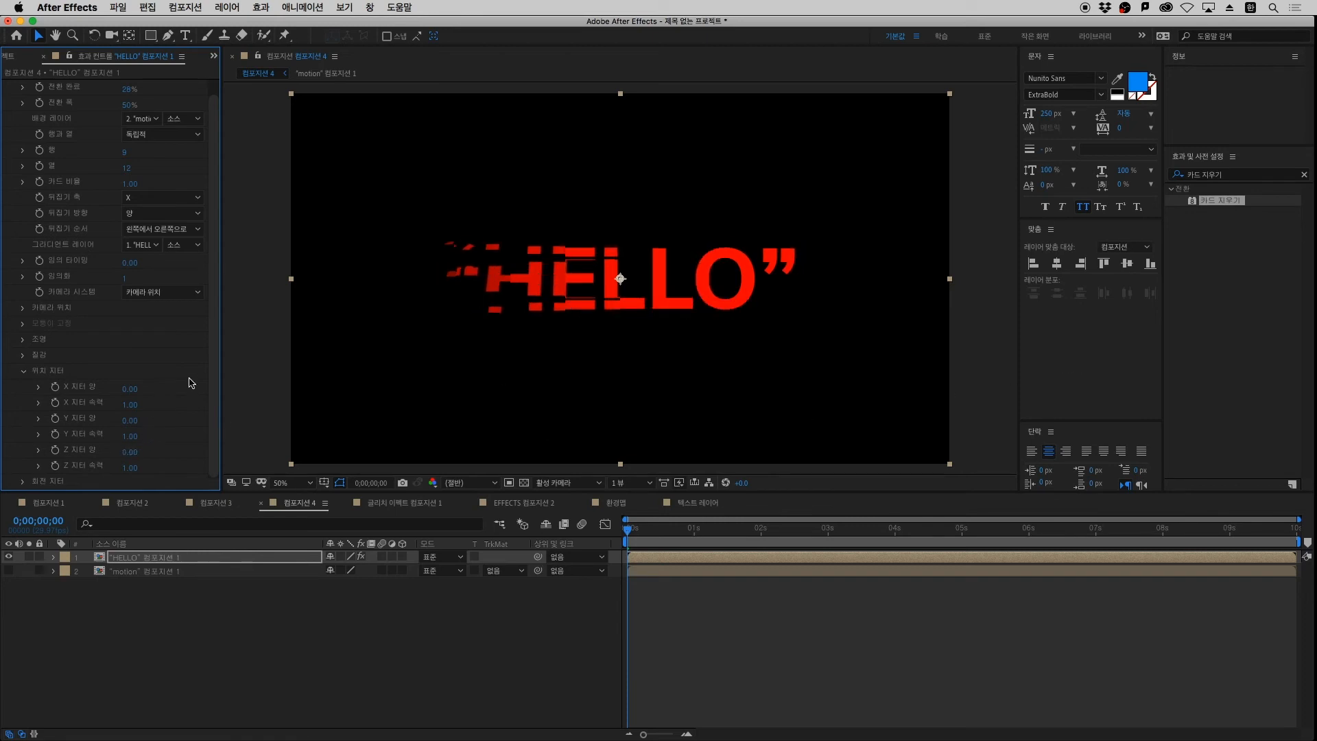
Expand the 회전 지터 settings, try larger X, Y and Z rotation jitter amounts, and undo each change
click(22, 482)
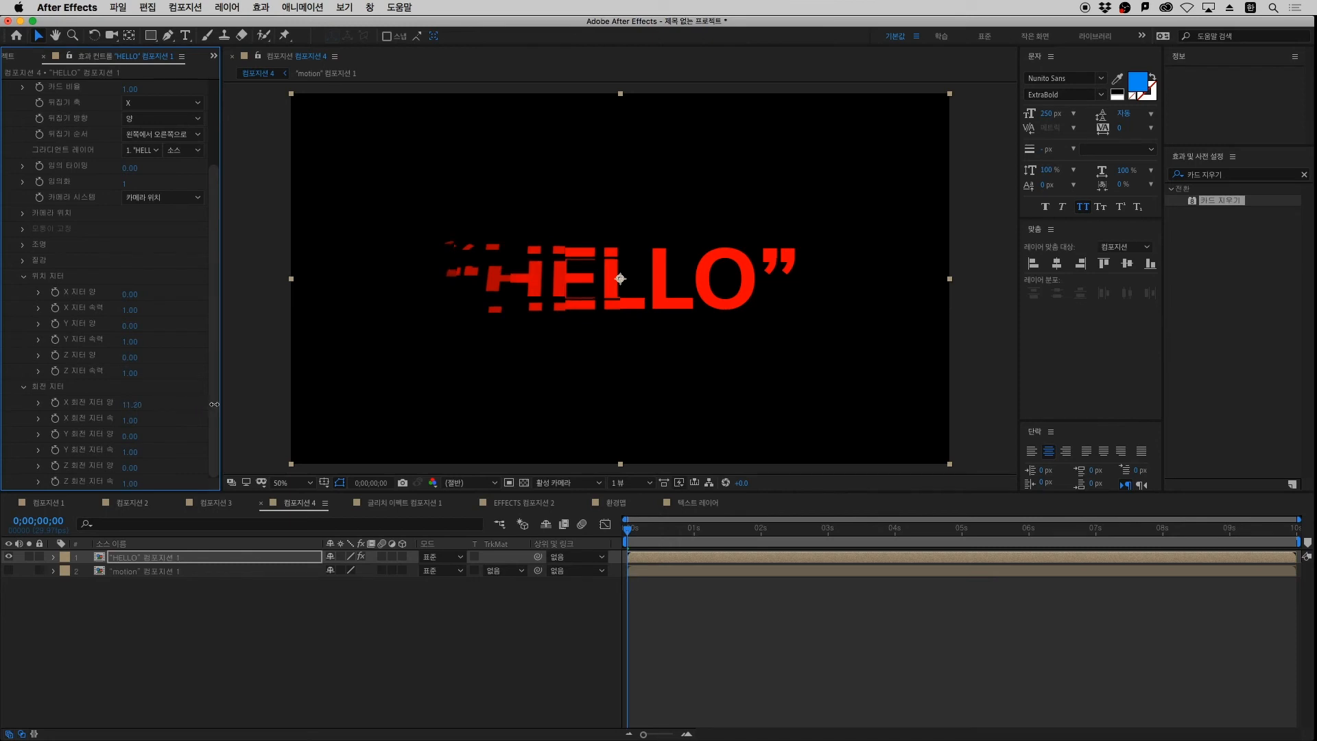
drag(214, 404, 447, 379)
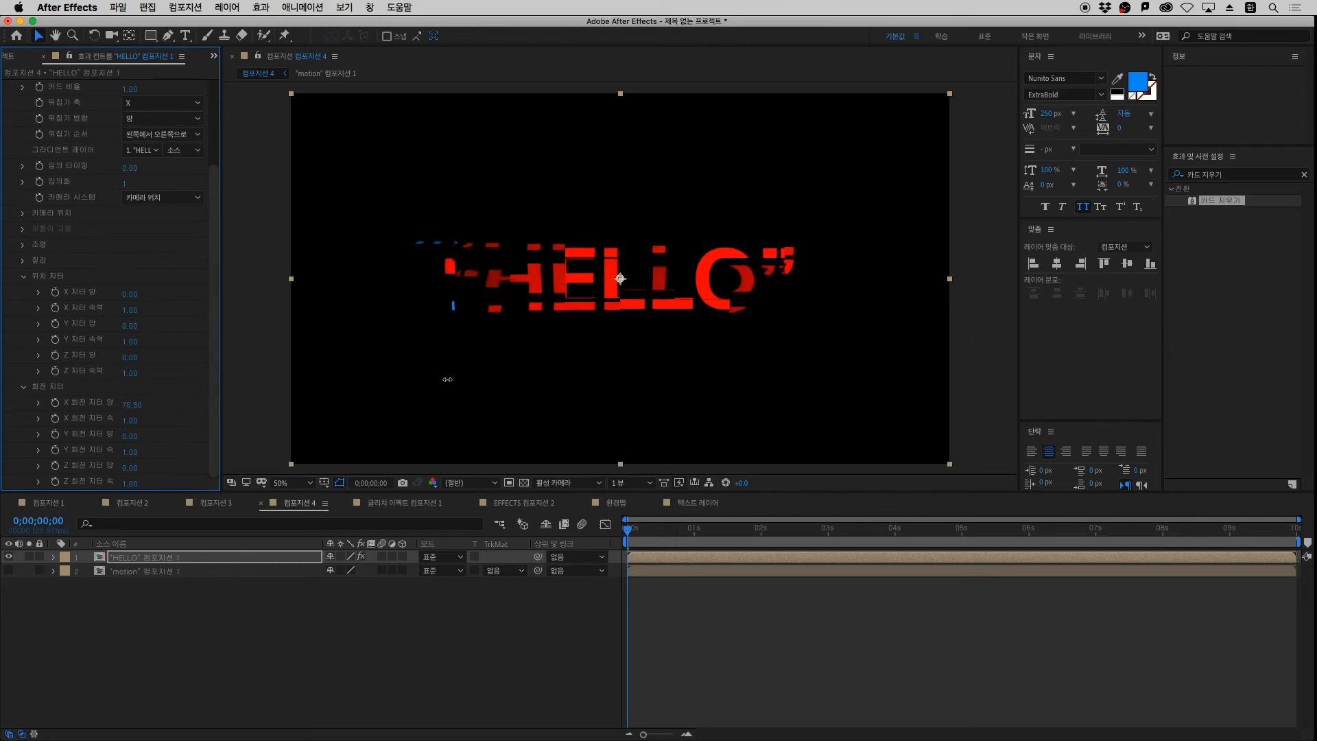
key(super+z)
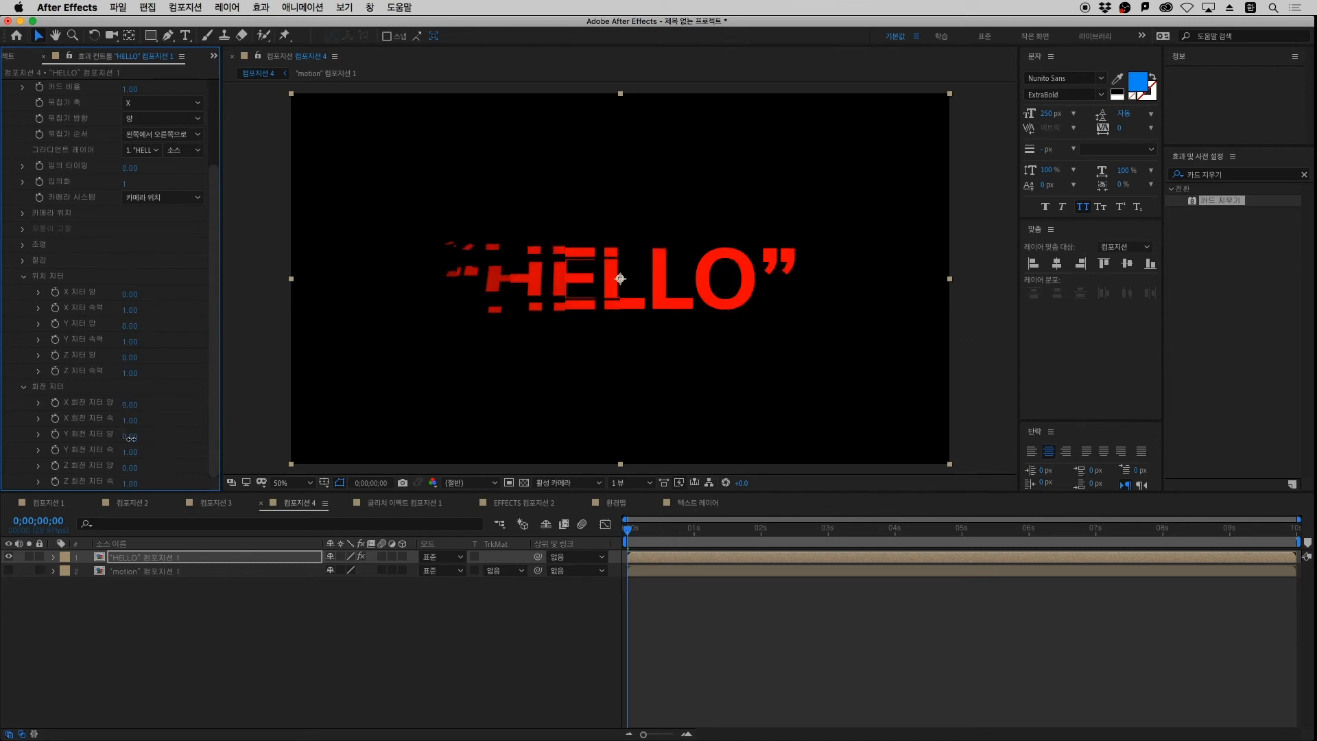
drag(130, 437, 299, 470)
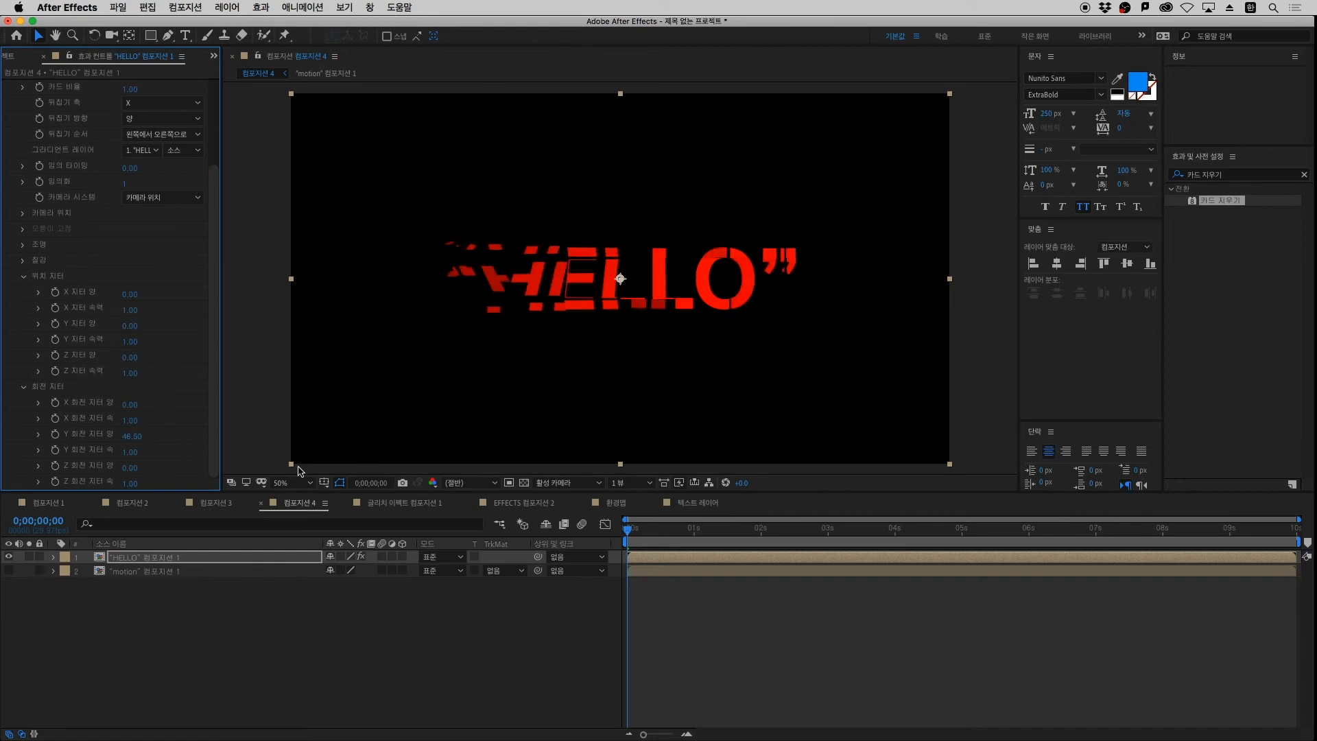
key(super+z)
drag(131, 467, 389, 466)
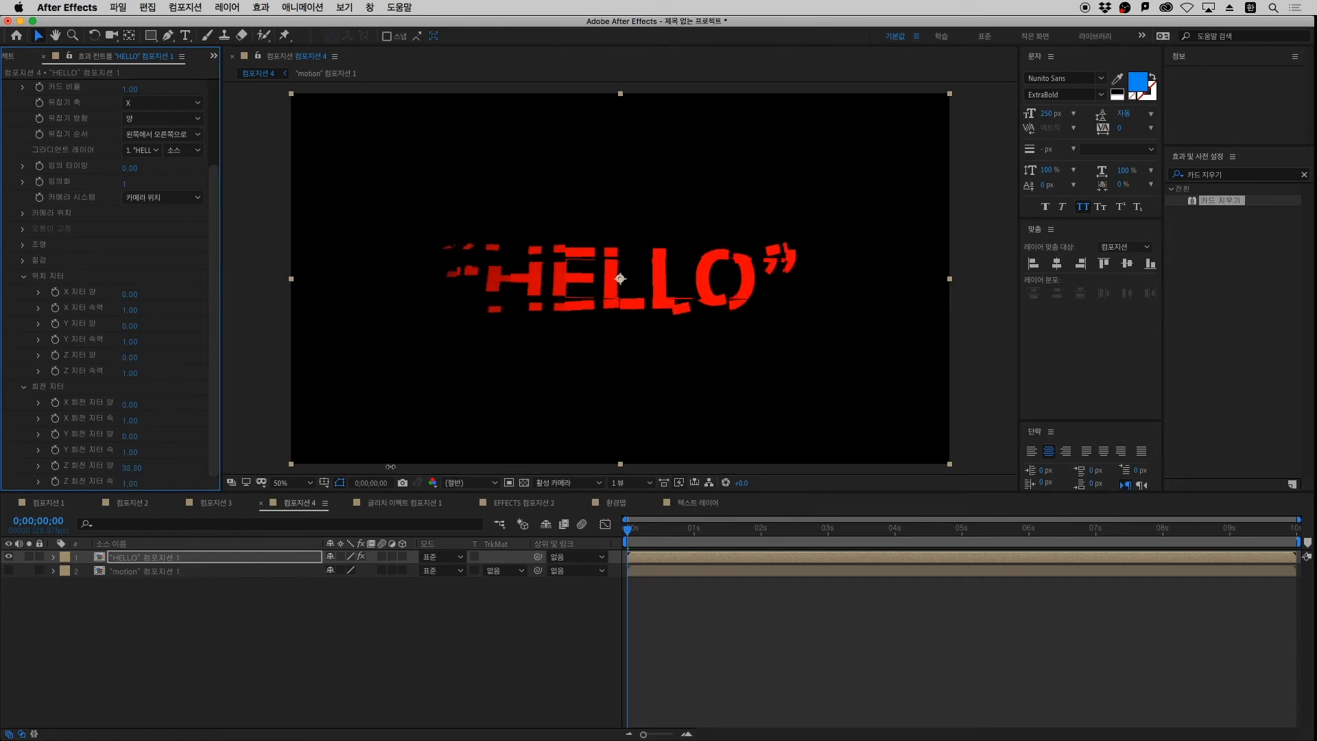
key(super+z)
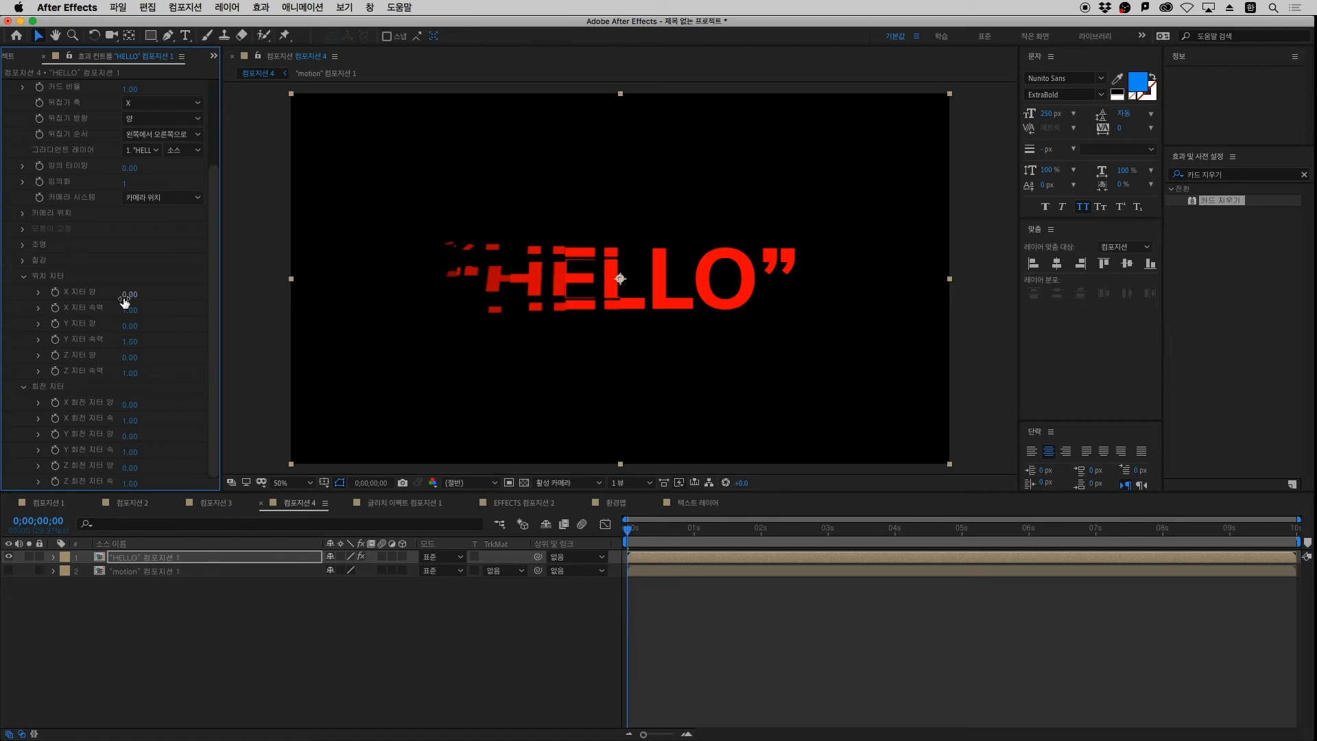
Set the 카드 지우기 transition completion to 0%, keyframe it at the composition start, and reveal the layer's keyframed properties
scroll(123, 301, up, 3)
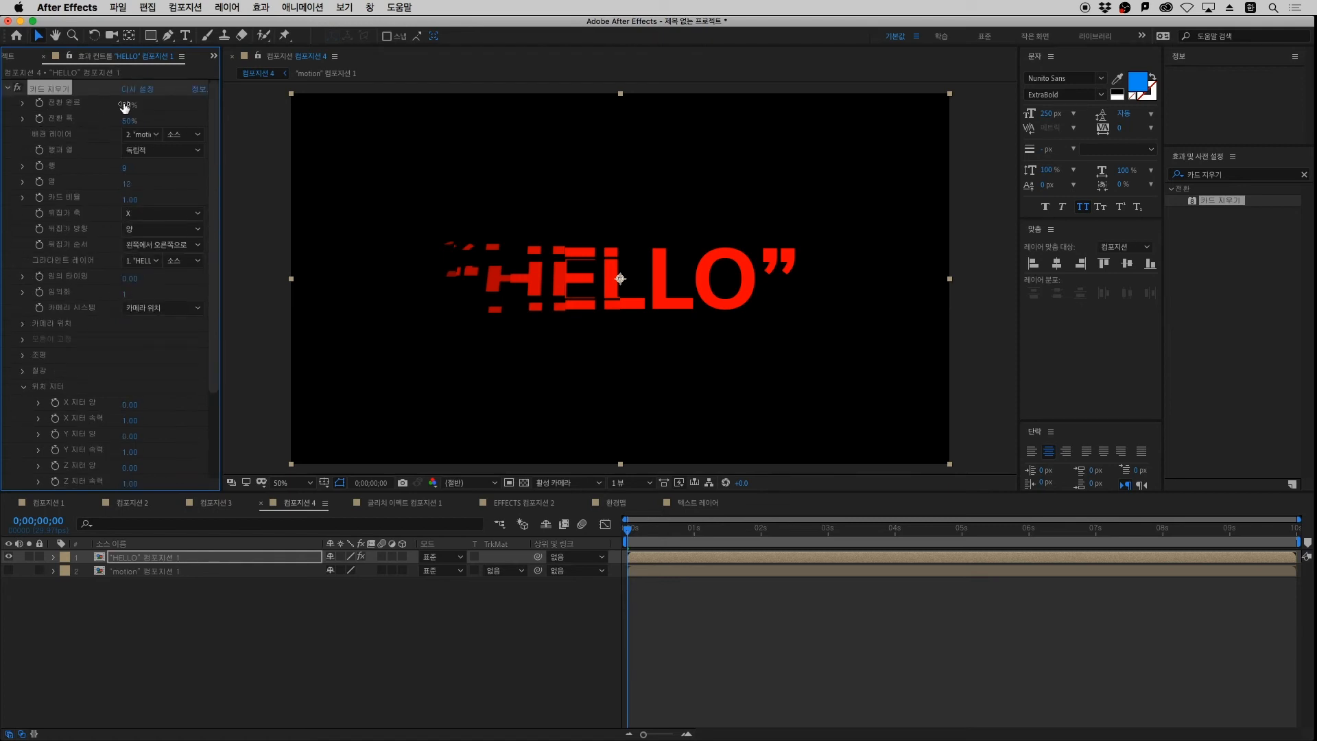
drag(129, 107, 55, 133)
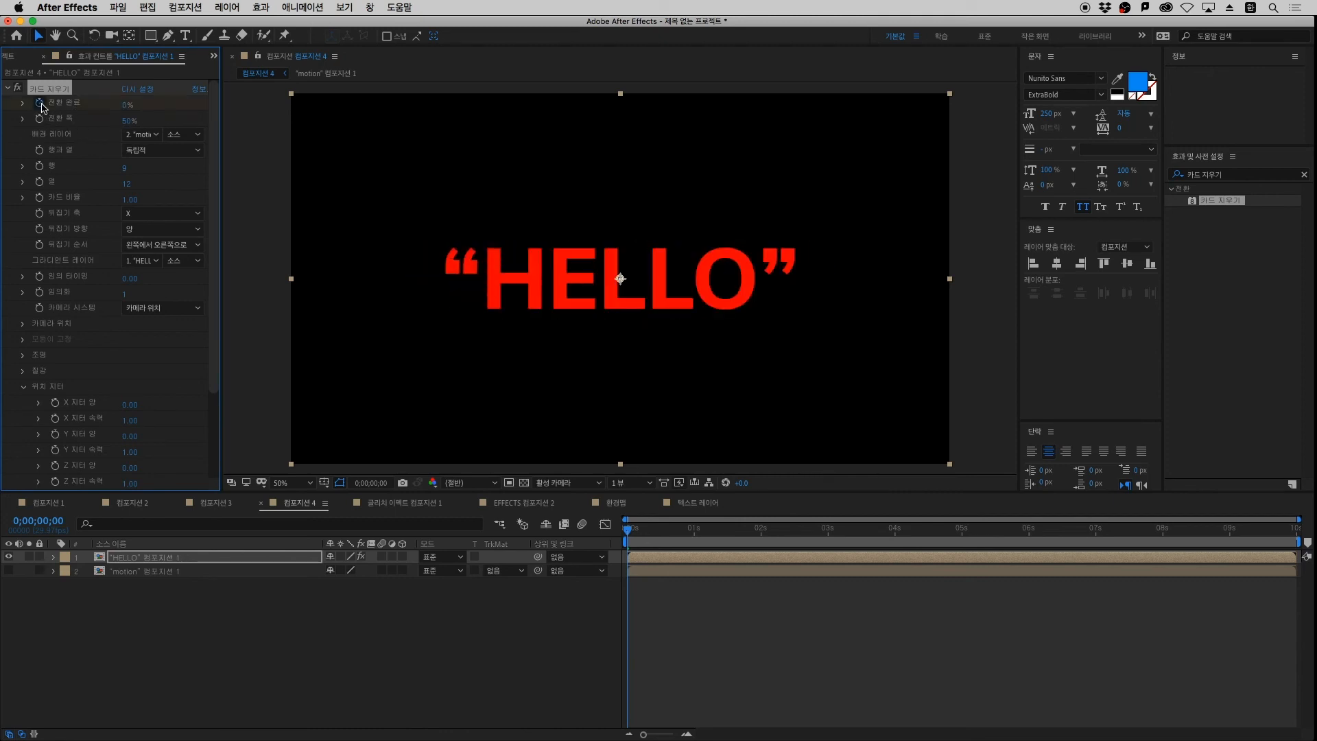
click(40, 103)
click(679, 620)
key(u)
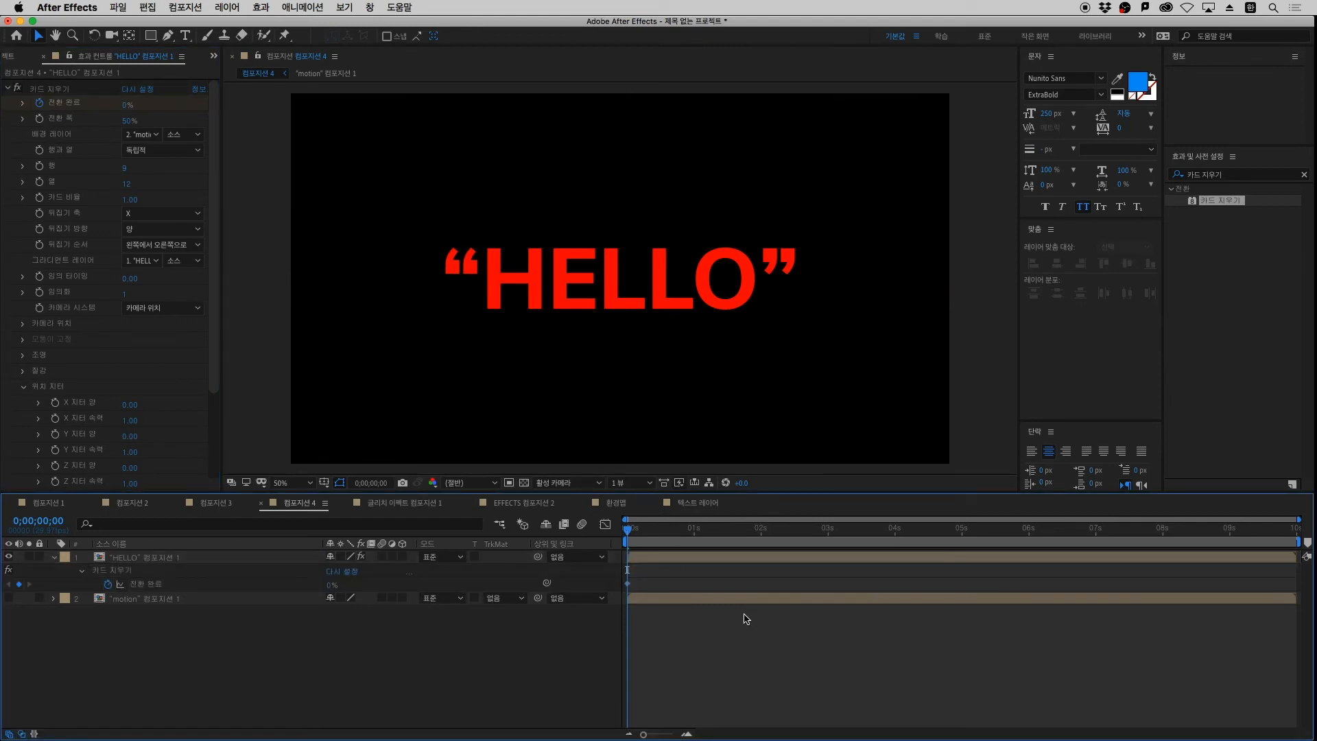
Keyframe the 카드 지우기 transition completion at 100% at the 2-second mark
key(space)
key(shift+Page_Down)
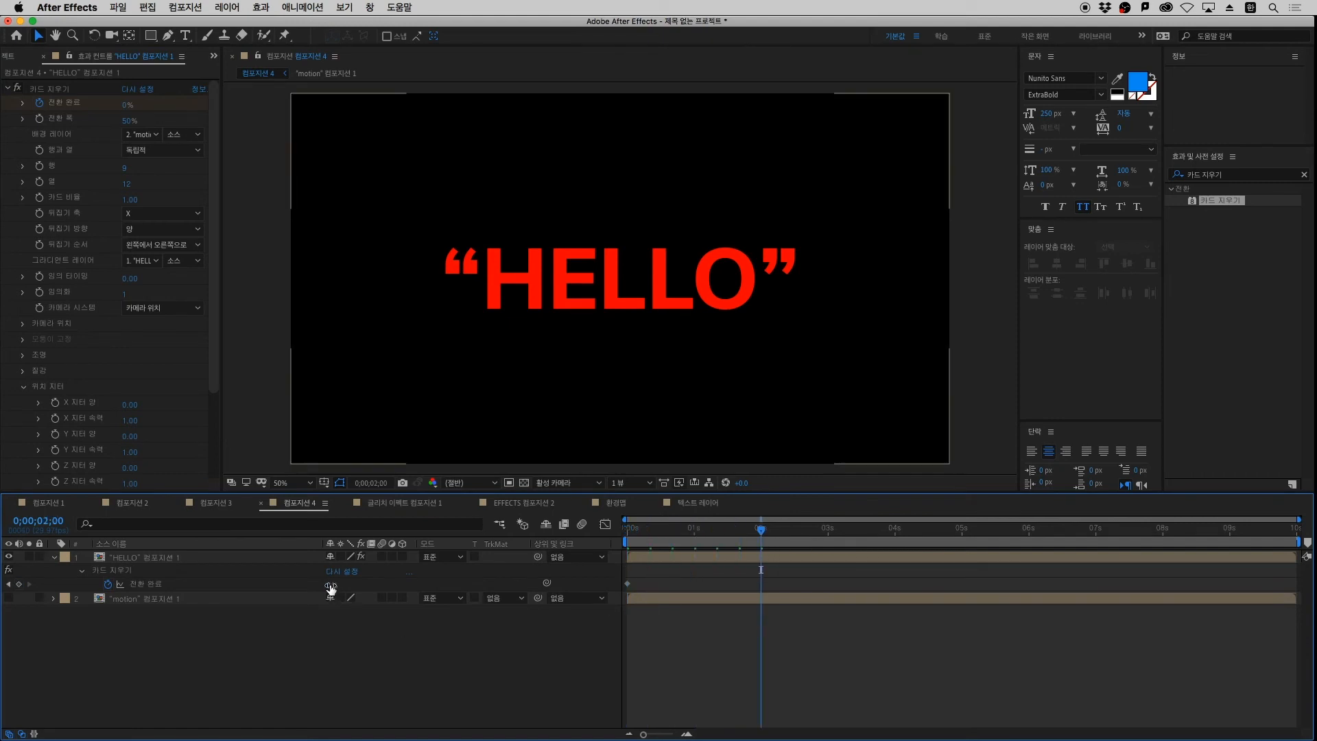
drag(333, 584, 401, 585)
Apply Easy Ease (천천히 들어오기 및 나가기) to both transition completion keyframes
drag(802, 590, 607, 572)
right_click(628, 584)
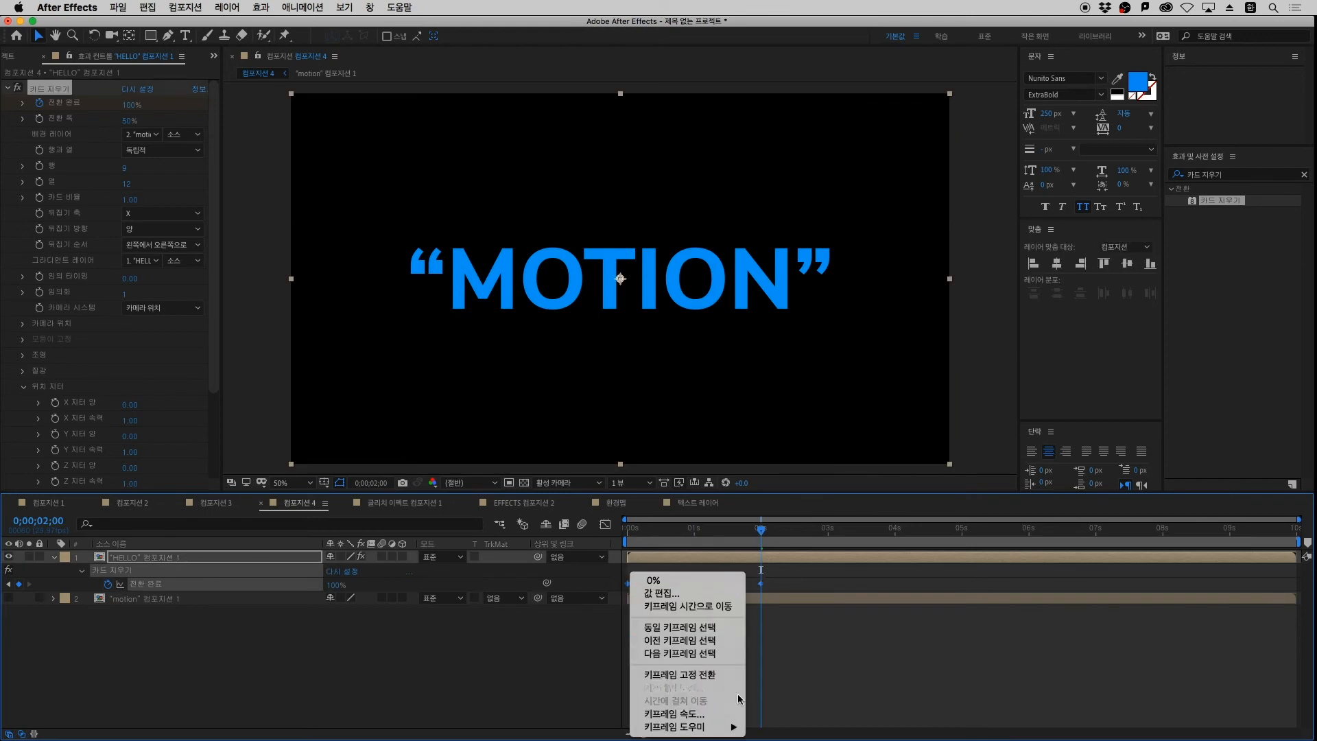
mouse_move(704, 731)
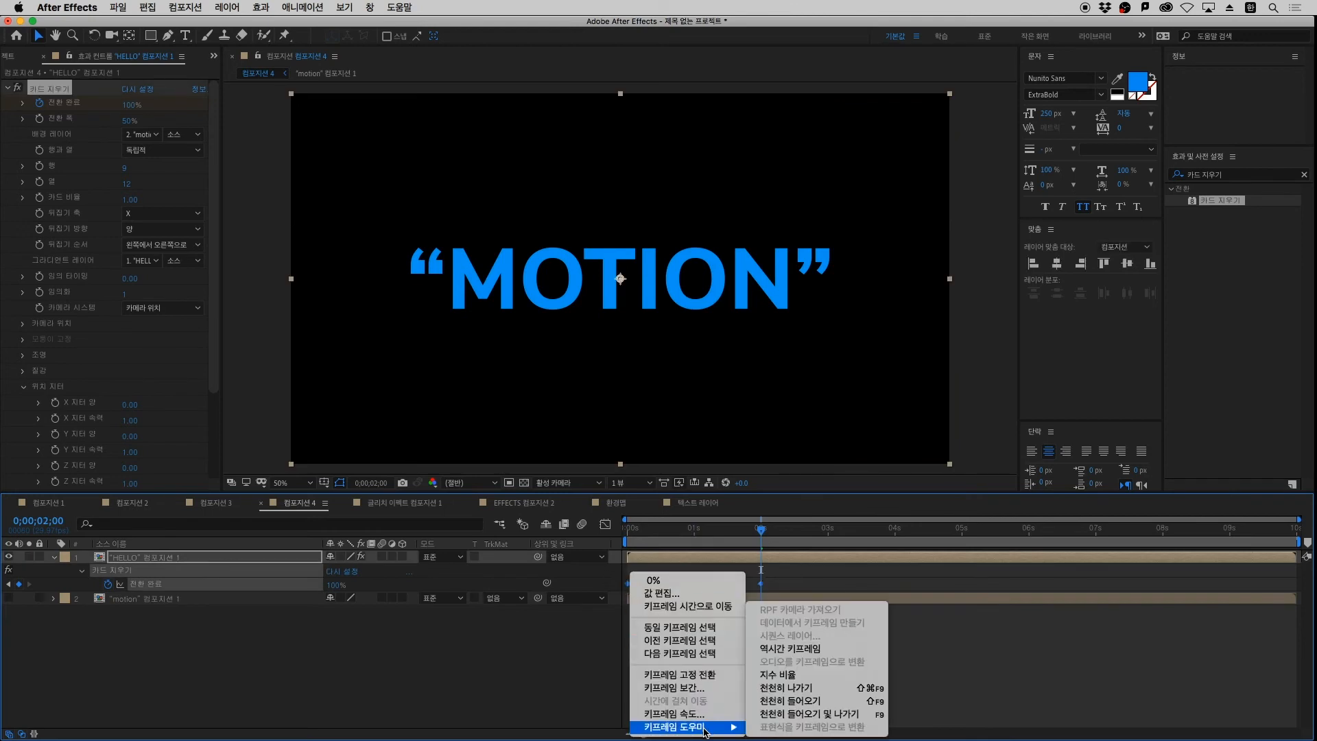
click(844, 720)
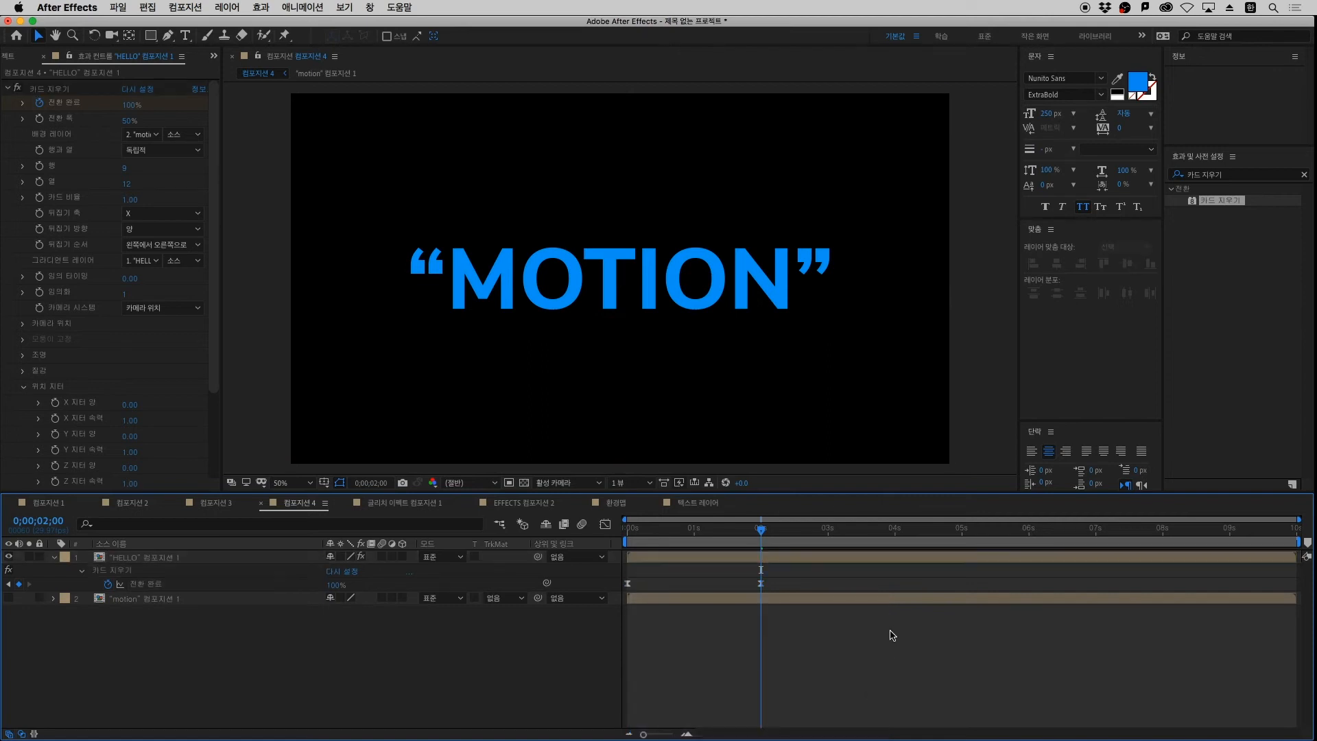
Preview the eased card transition from the start and scrub through its middle frames
drag(699, 530, 605, 545)
key(space)
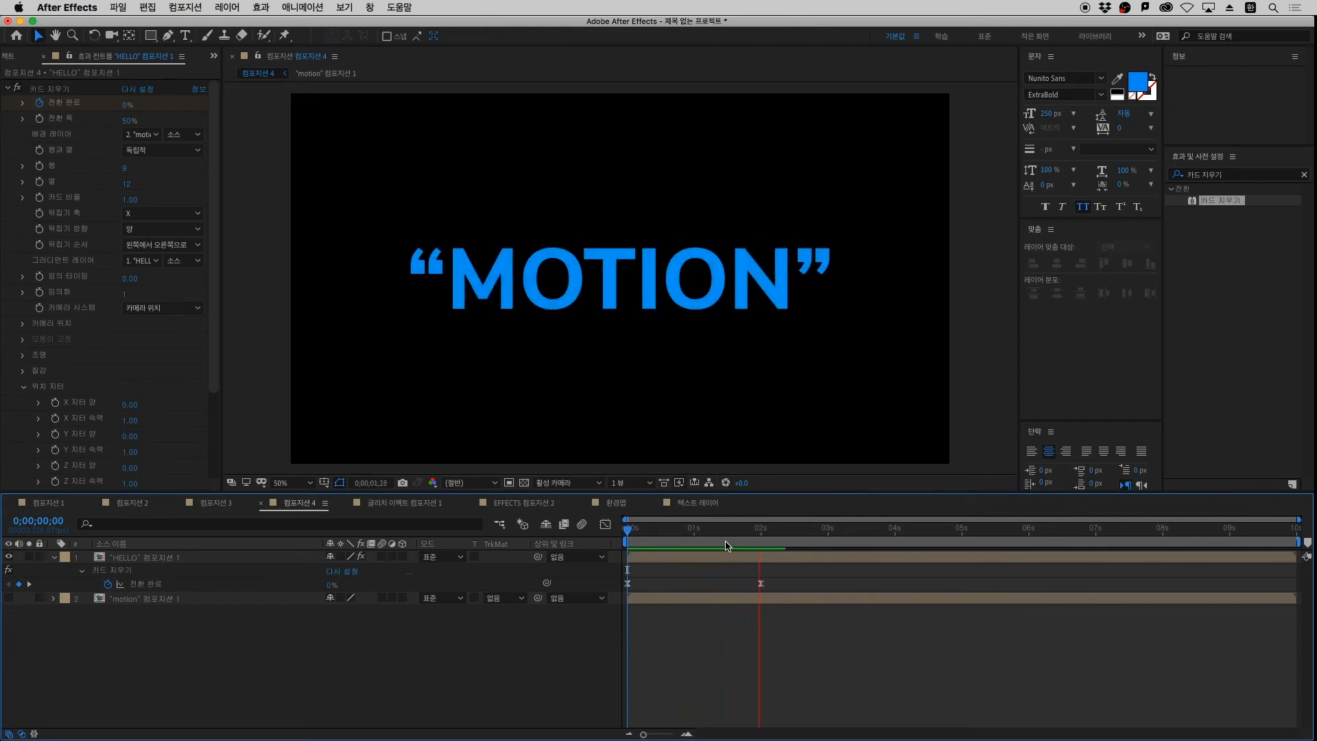
drag(704, 527, 662, 593)
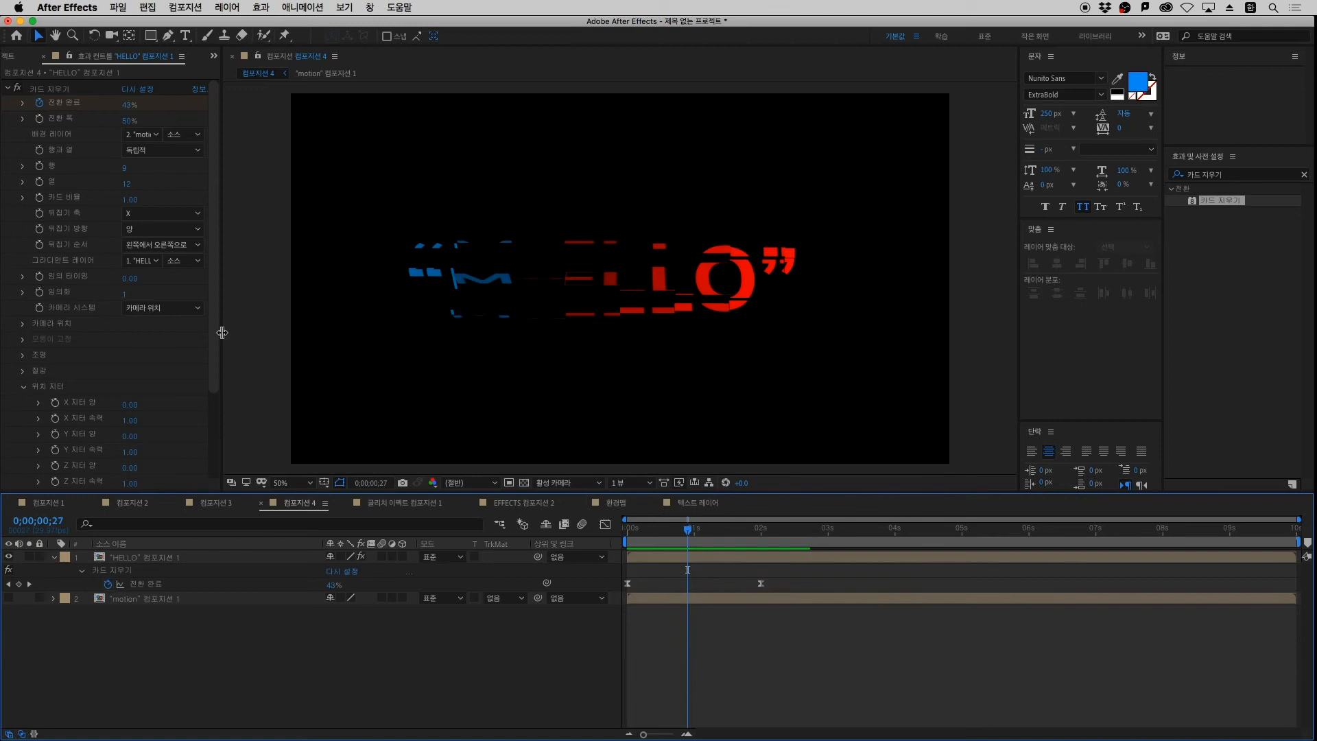
Try an X position jitter amount of 4.54 without keyframes, preview the transition, and undo the change
scroll(202, 368, down, 4)
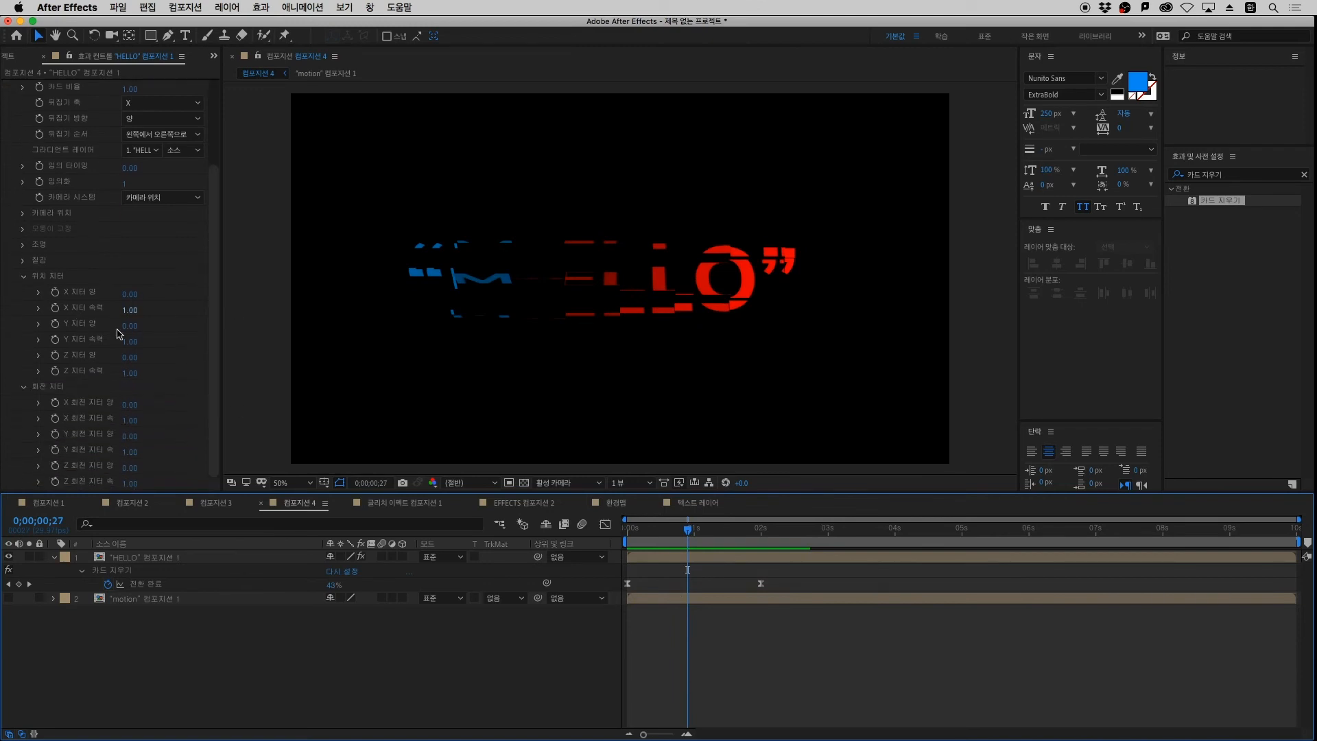
click(74, 291)
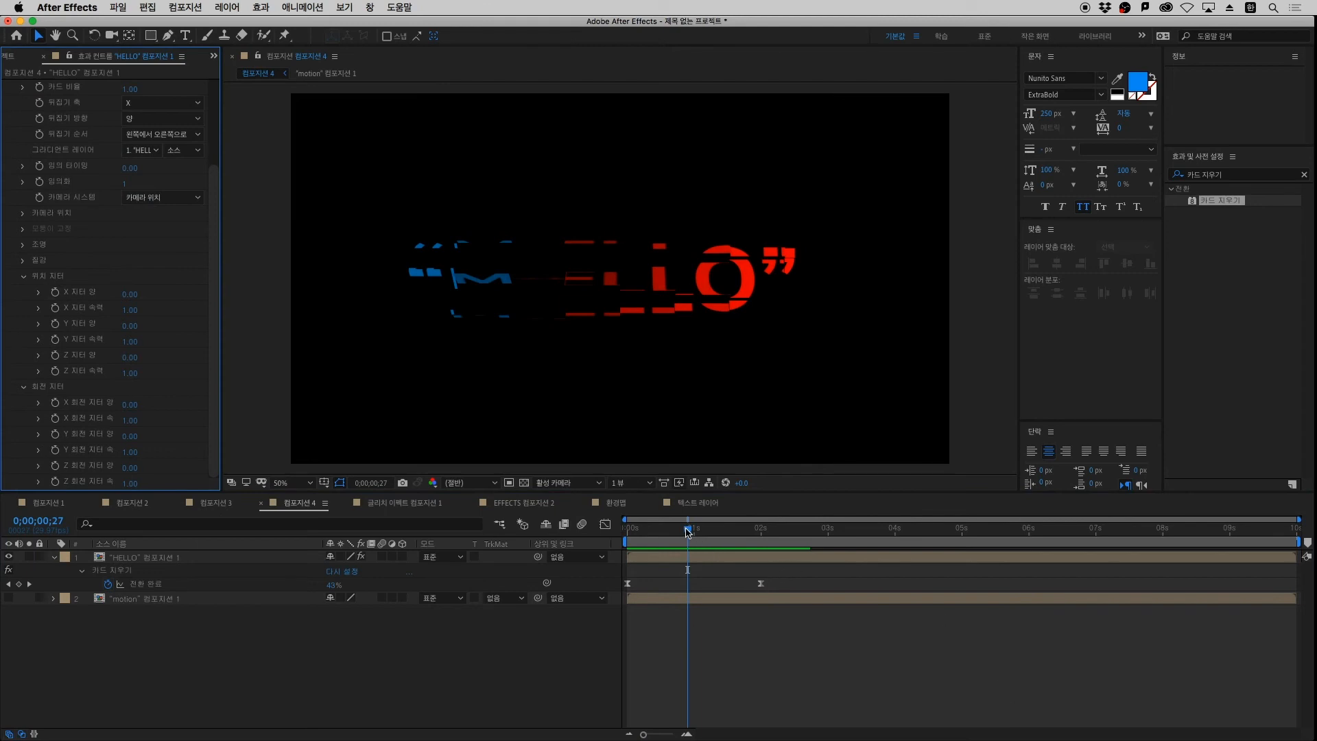
drag(688, 530, 688, 588)
drag(139, 291, 459, 319)
drag(677, 533, 612, 541)
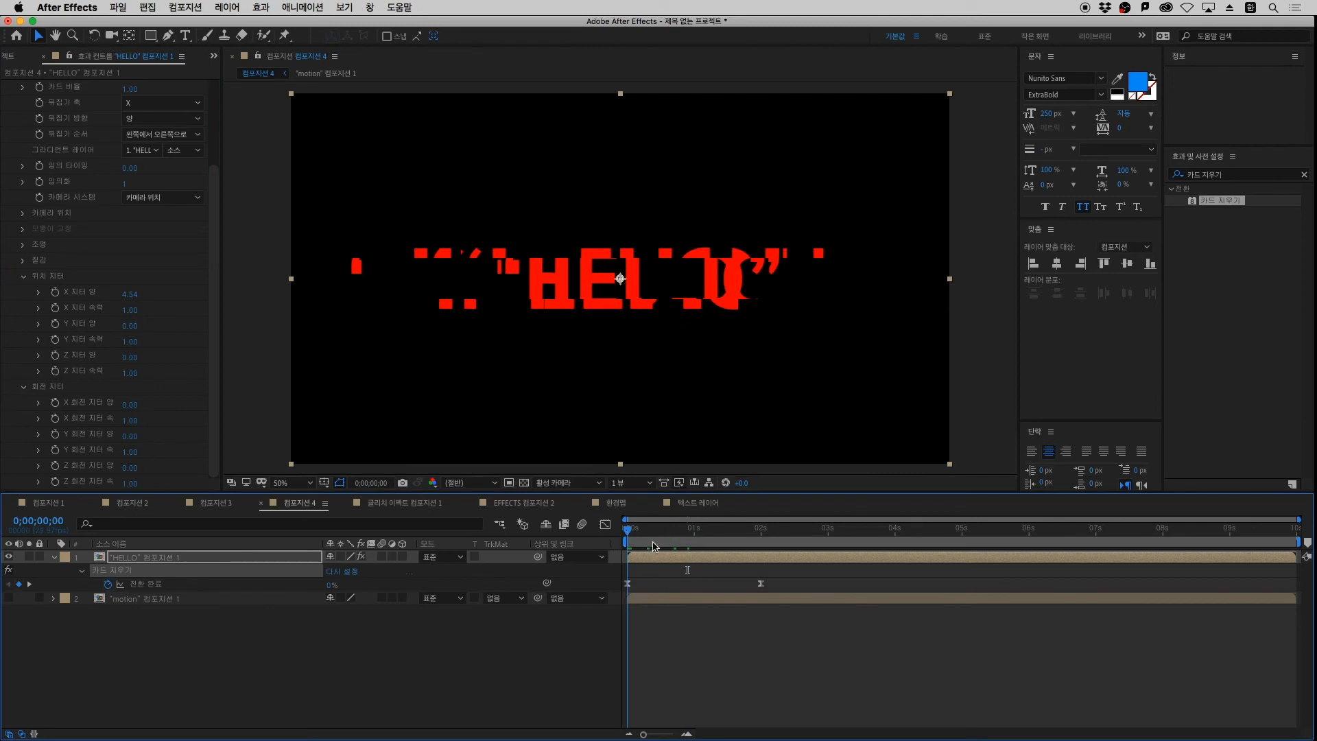
key(space)
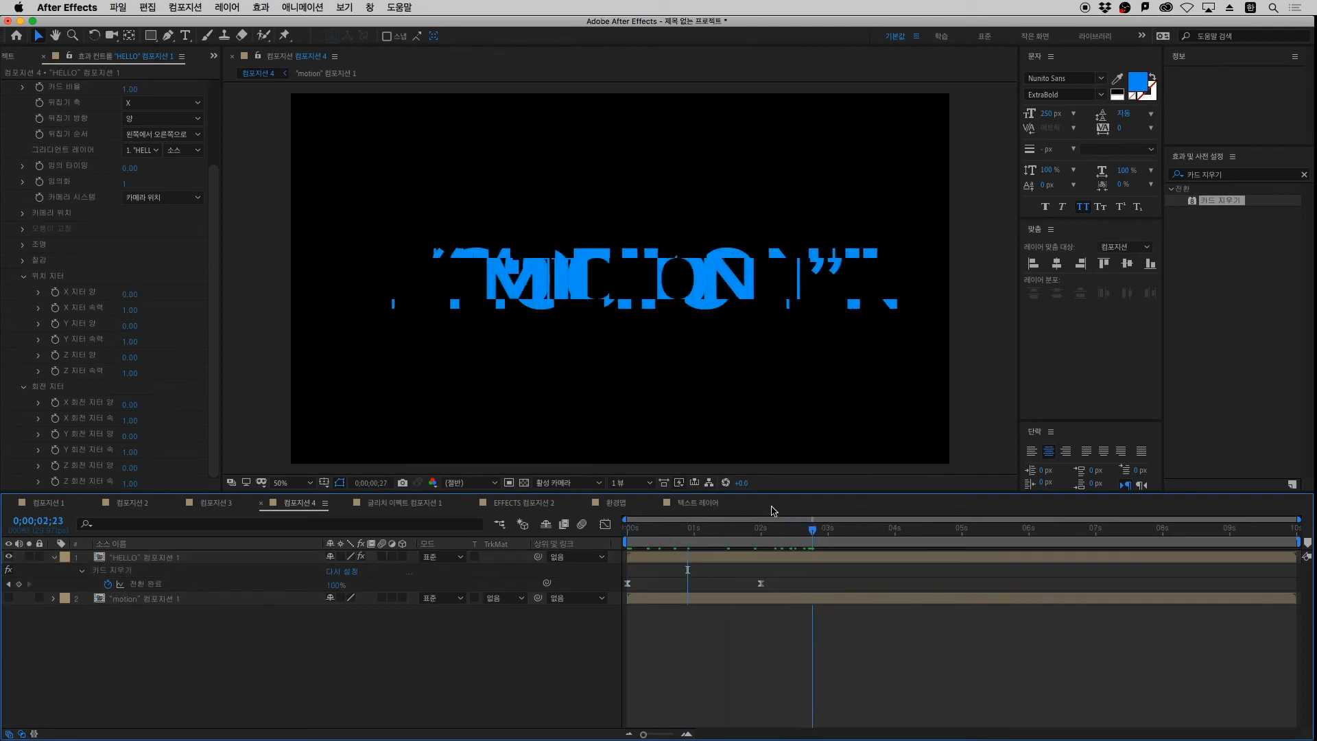
drag(686, 532, 509, 565)
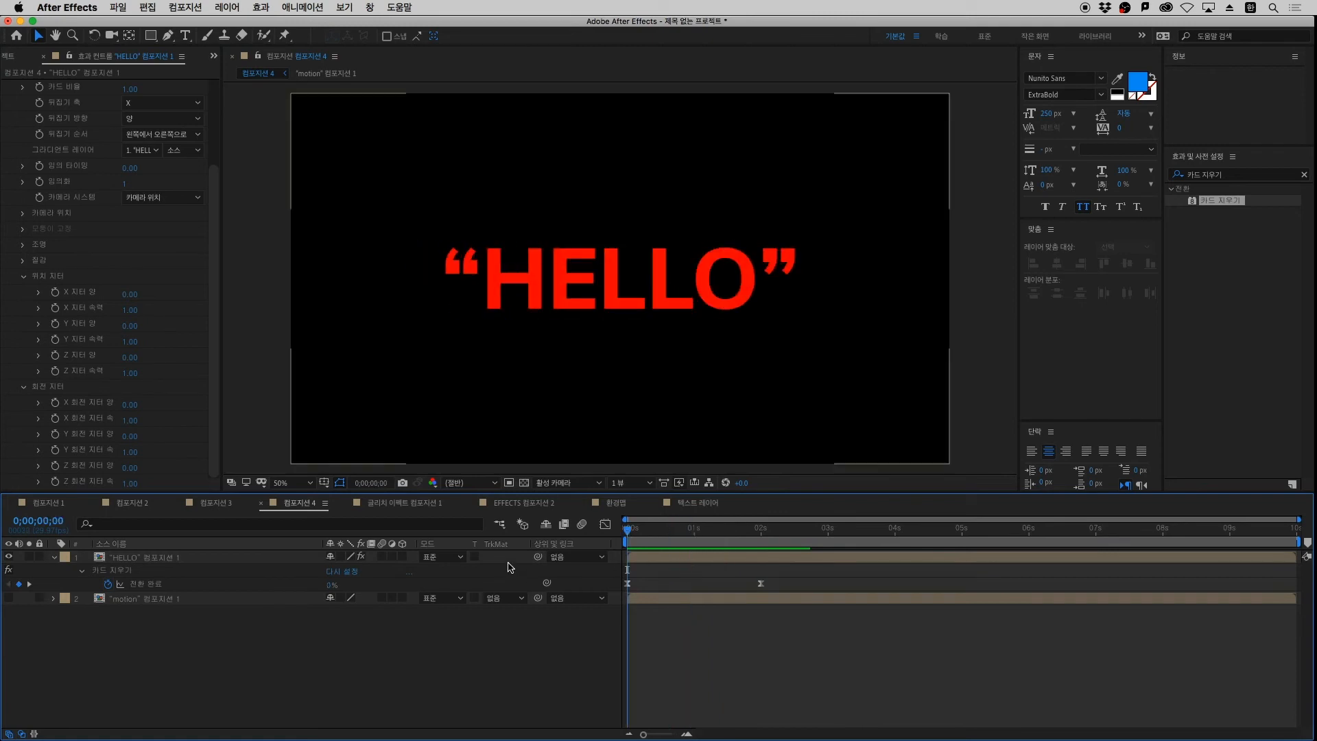
Move the current time to 0;00;01;00, midway between the two transition completion keyframes
click(107, 300)
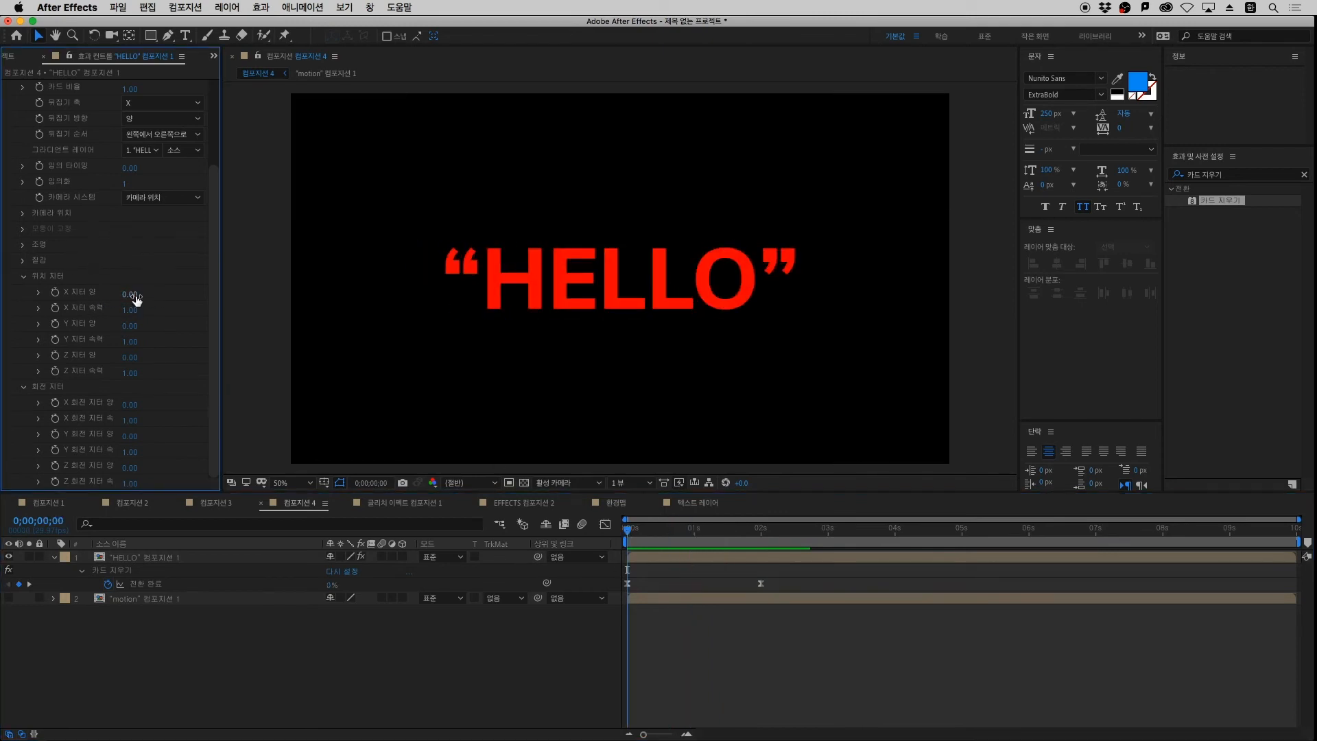
click(695, 532)
drag(697, 533, 695, 533)
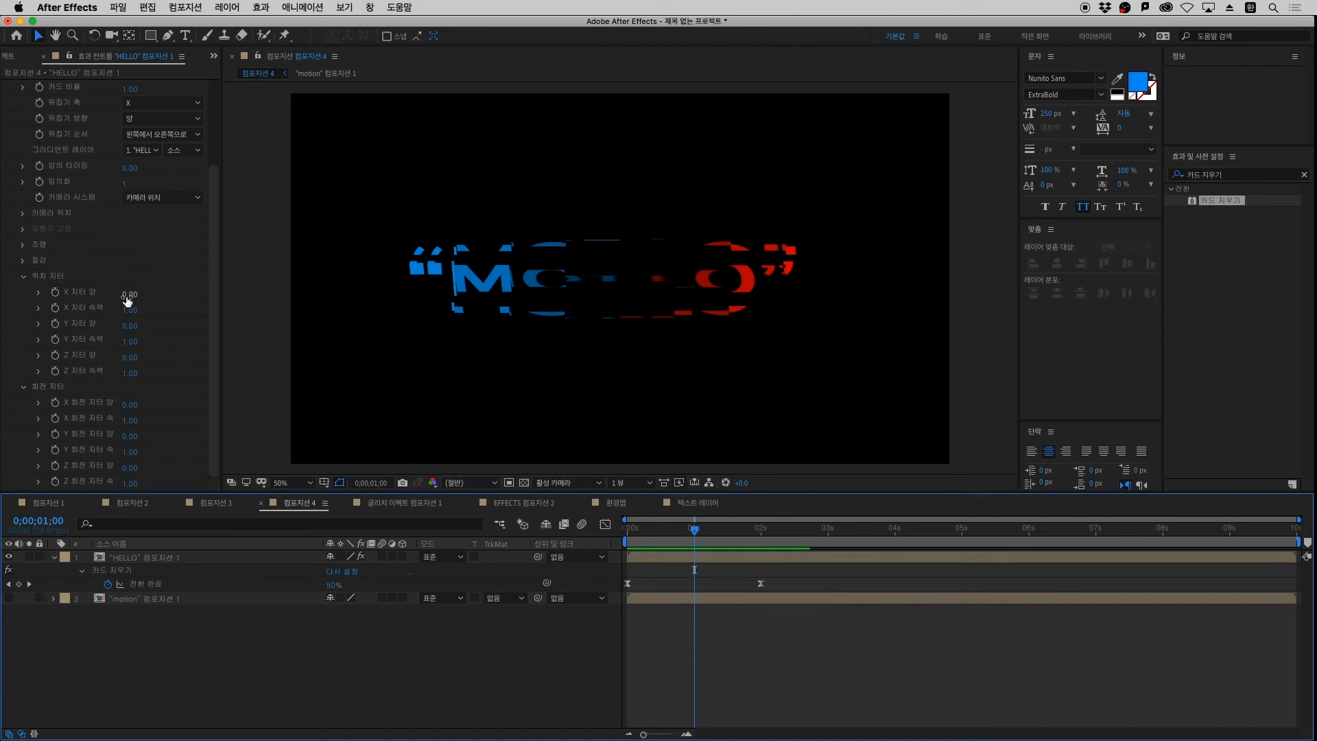
Try an X position jitter amount of 5.00 at the 1-second mark and undo the change
drag(127, 299, 703, 295)
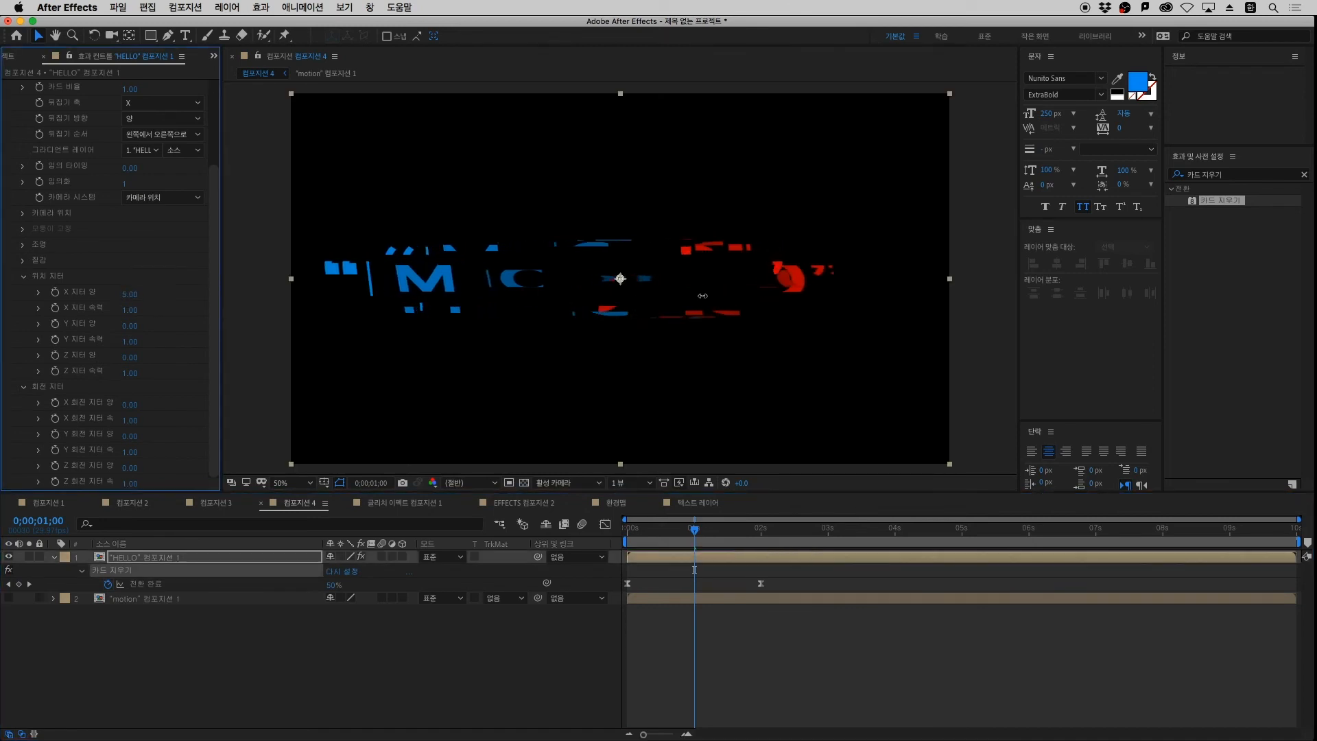
drag(826, 286, 890, 342)
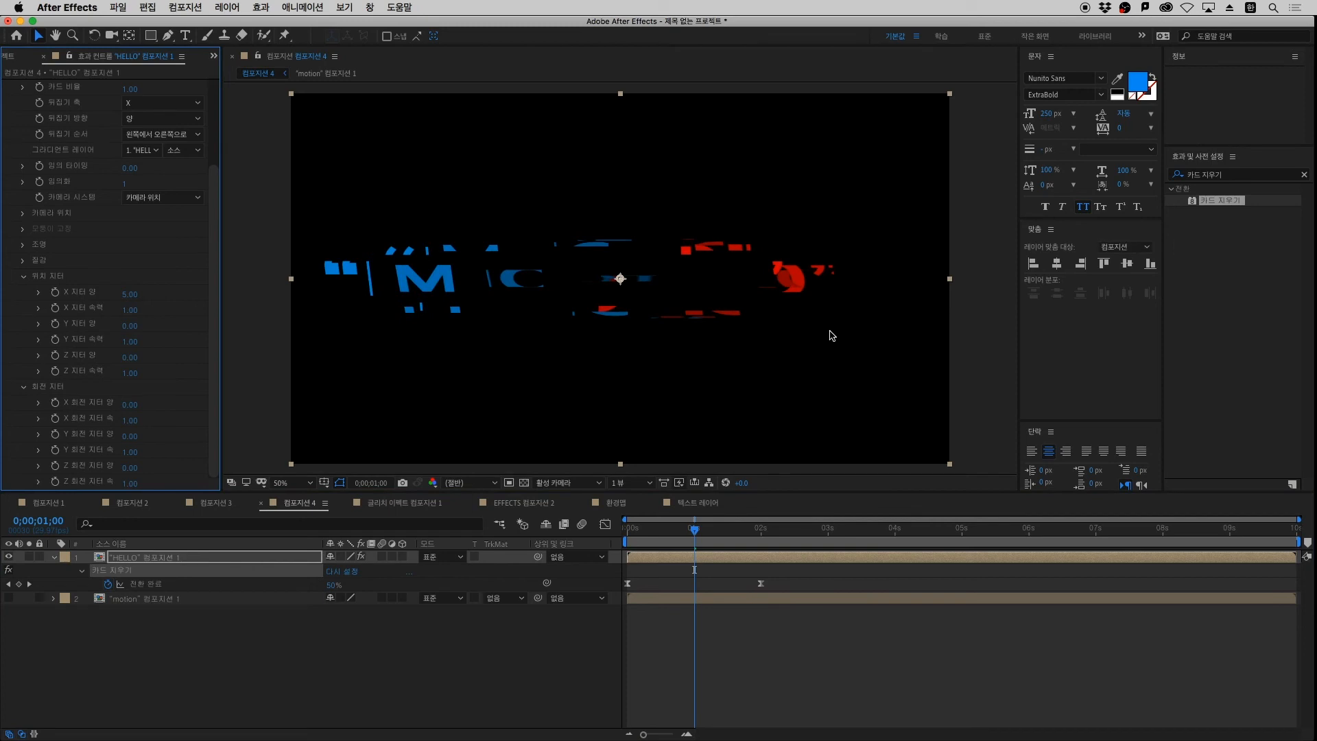
key(super+z)
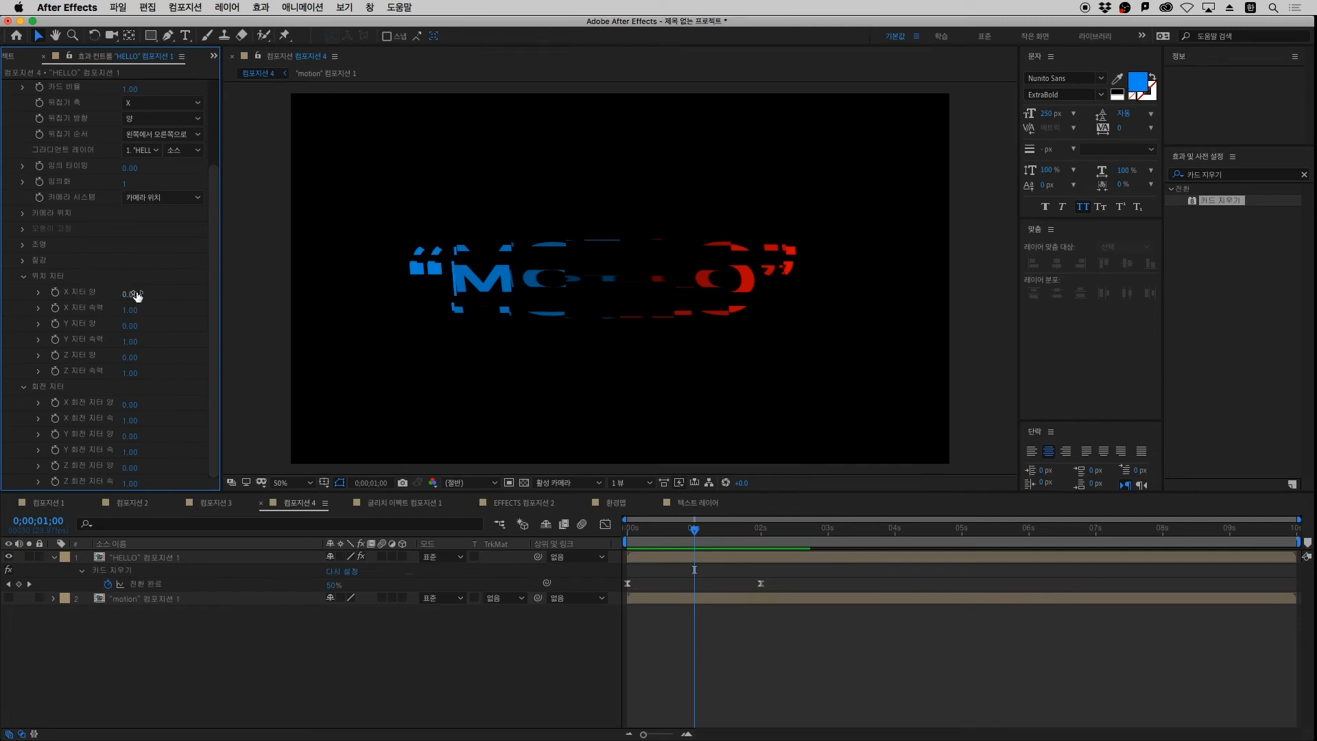
Turn on keyframing for the X, Y and Z position jitter amounts at 1 second and reveal all keyframed properties of the “HELLO” layer
click(55, 292)
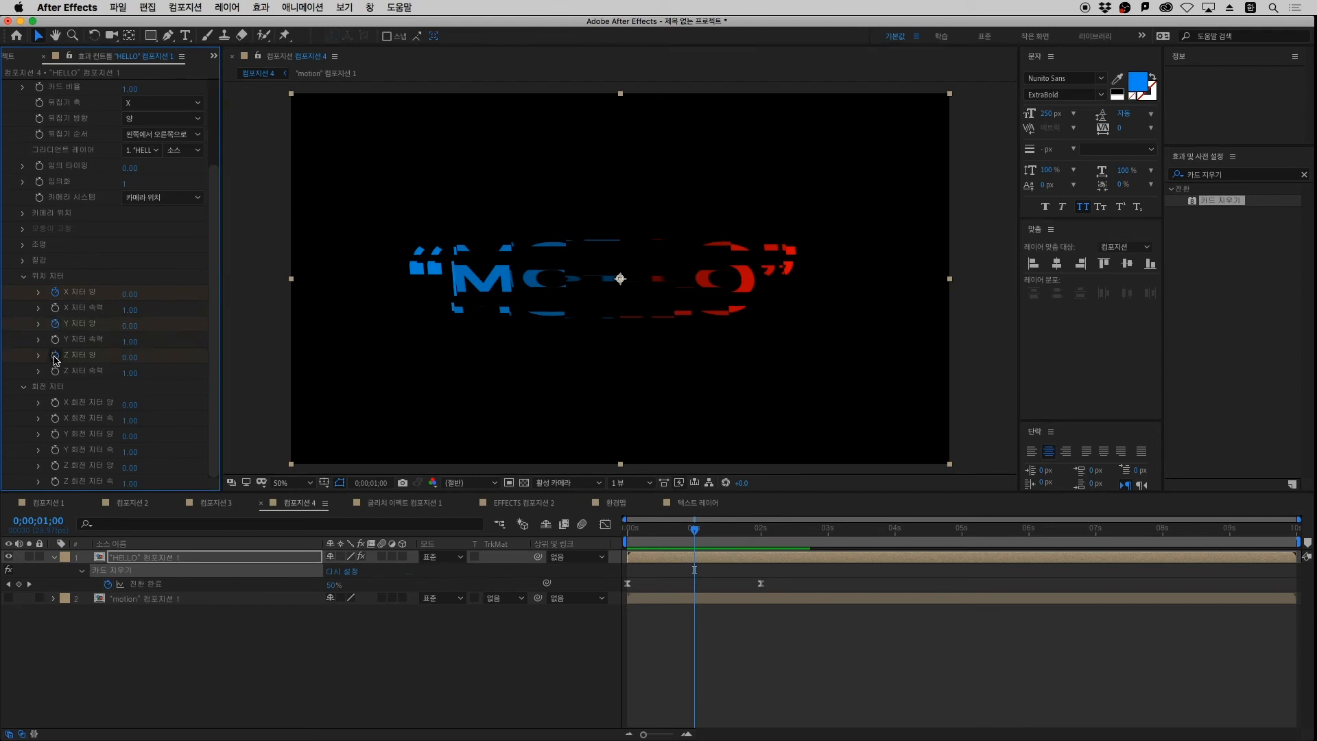
key(u)
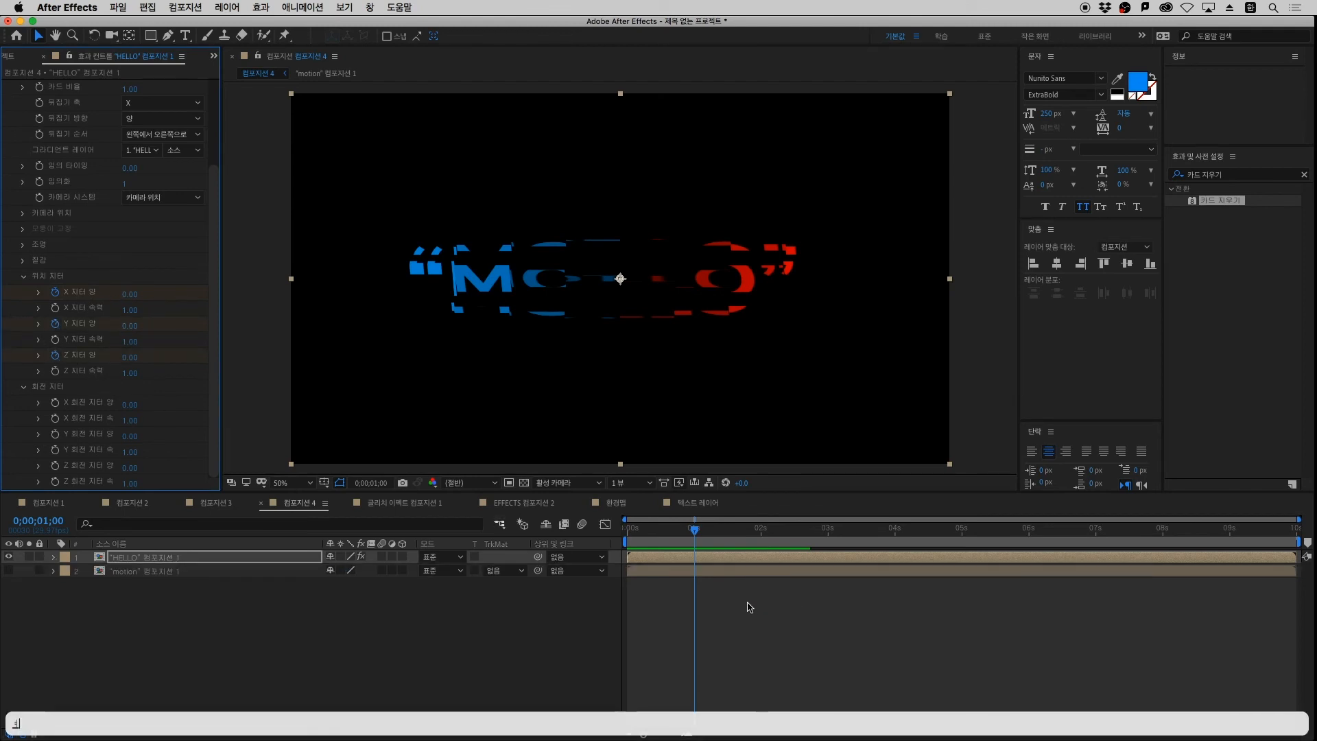
key(super+space)
text(ㅕ)
click(772, 620)
click(734, 559)
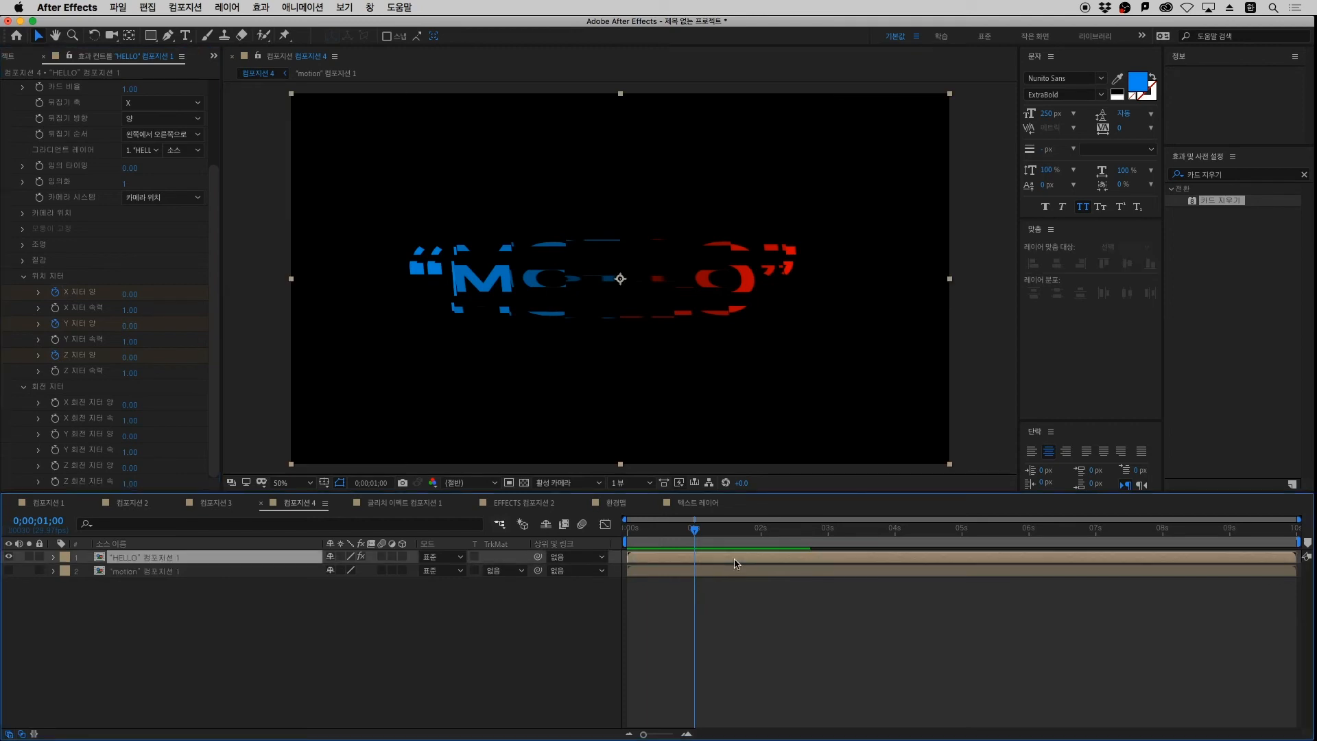
key(u)
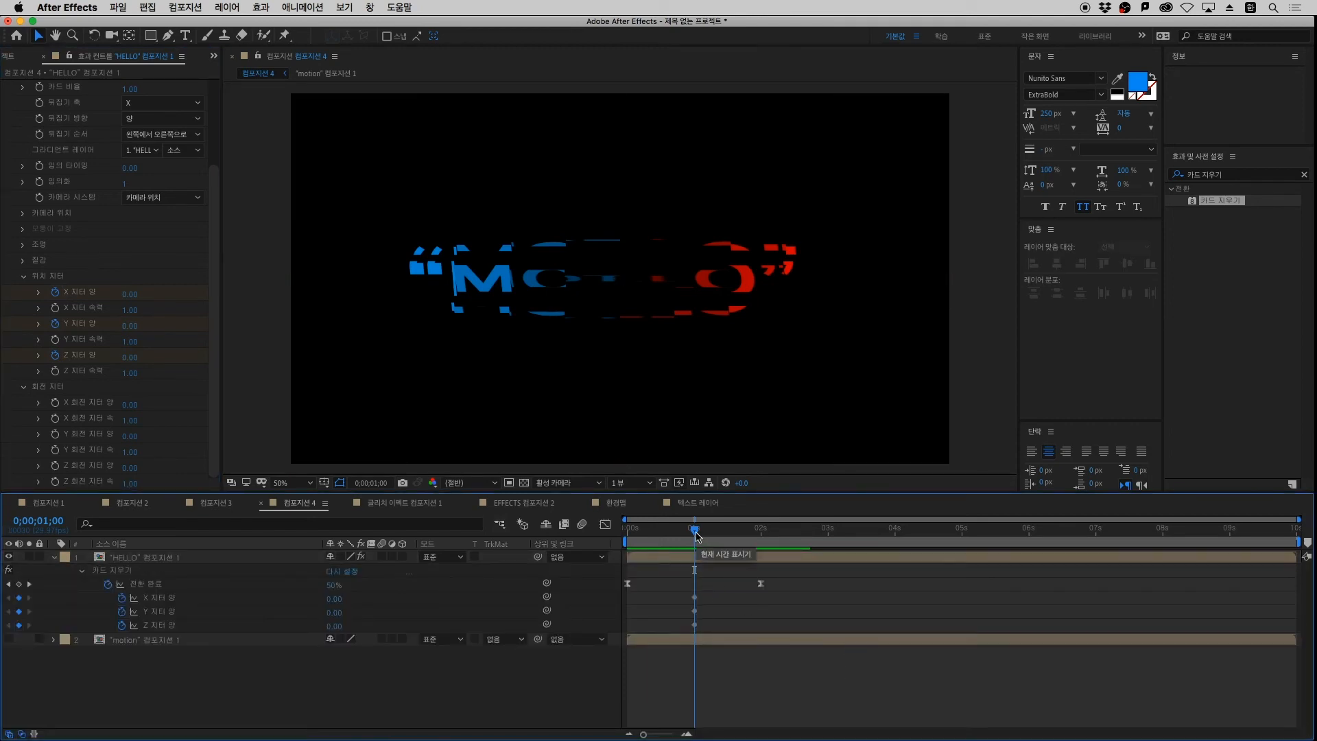
Set the position jitter amounts at 1 second to 5.00 for X, 2.40 for Y and 25.00 for Z
drag(334, 598, 835, 585)
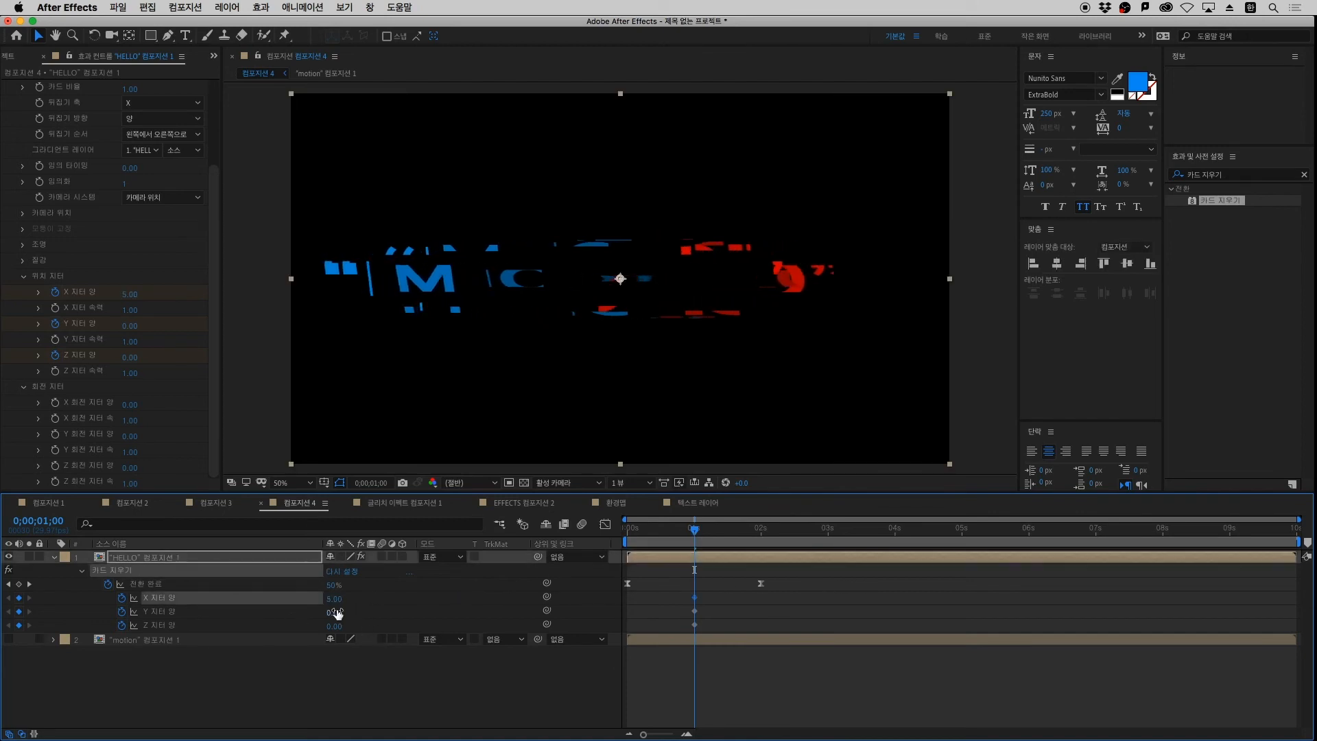
drag(337, 612, 465, 612)
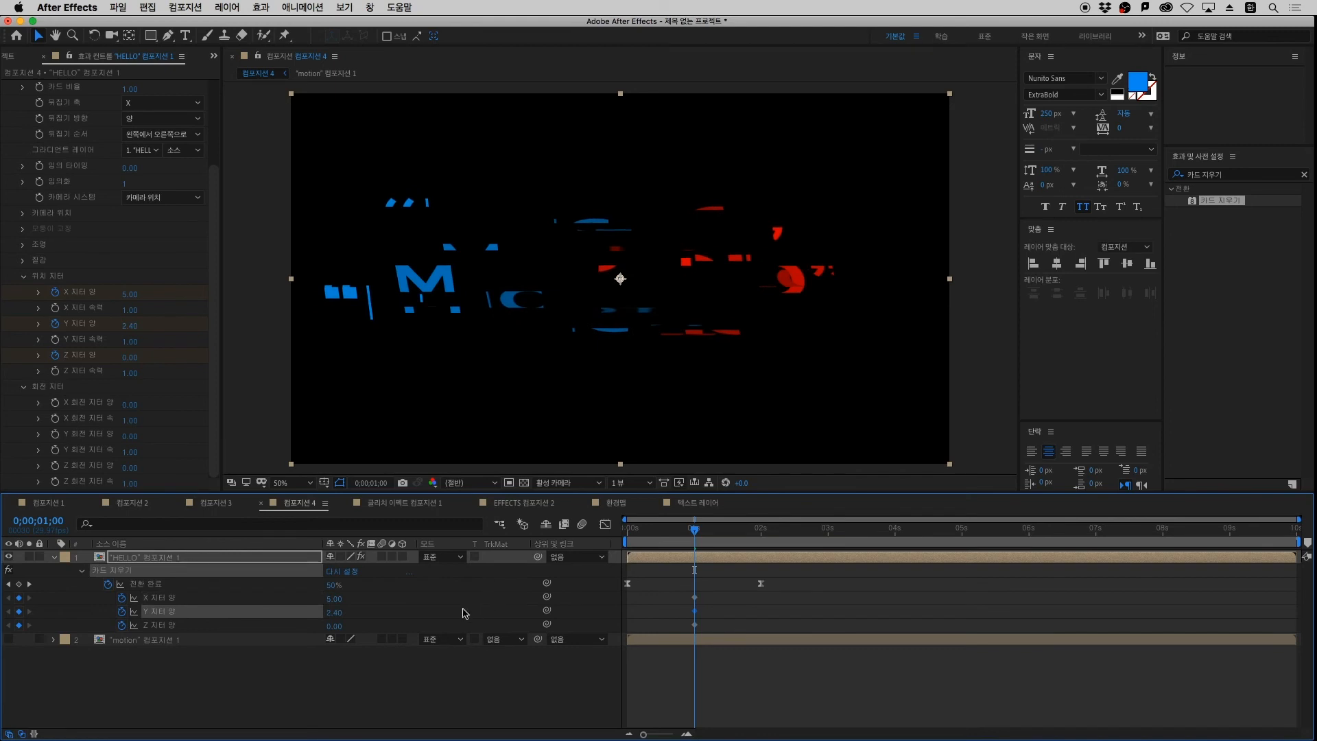
drag(329, 626, 383, 674)
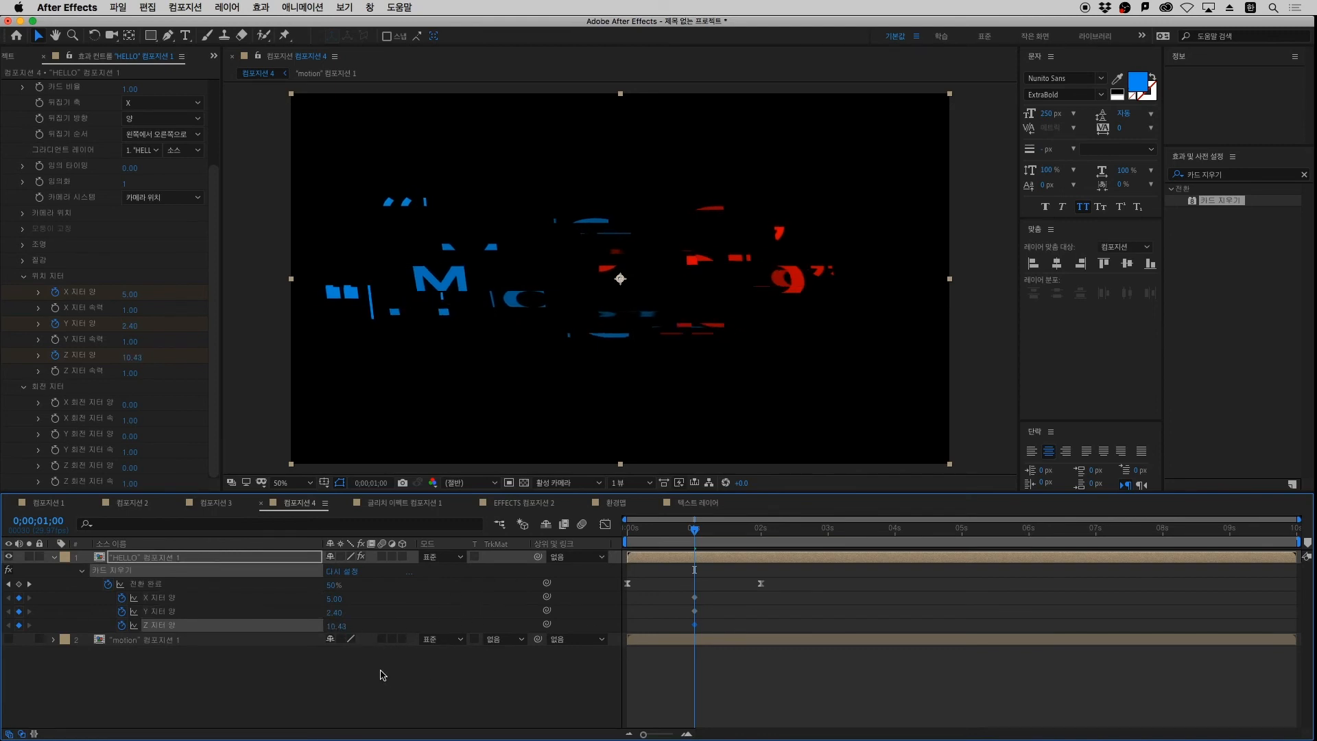
key(Return)
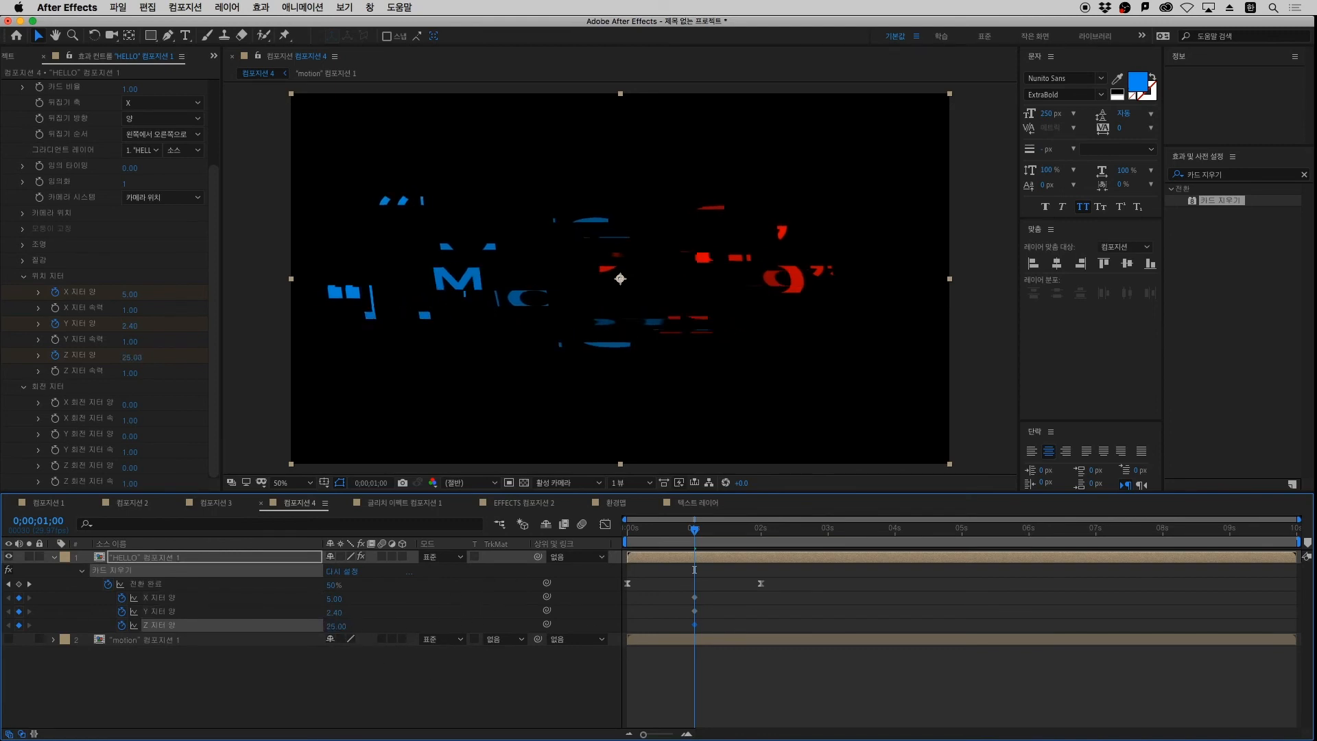
click(416, 683)
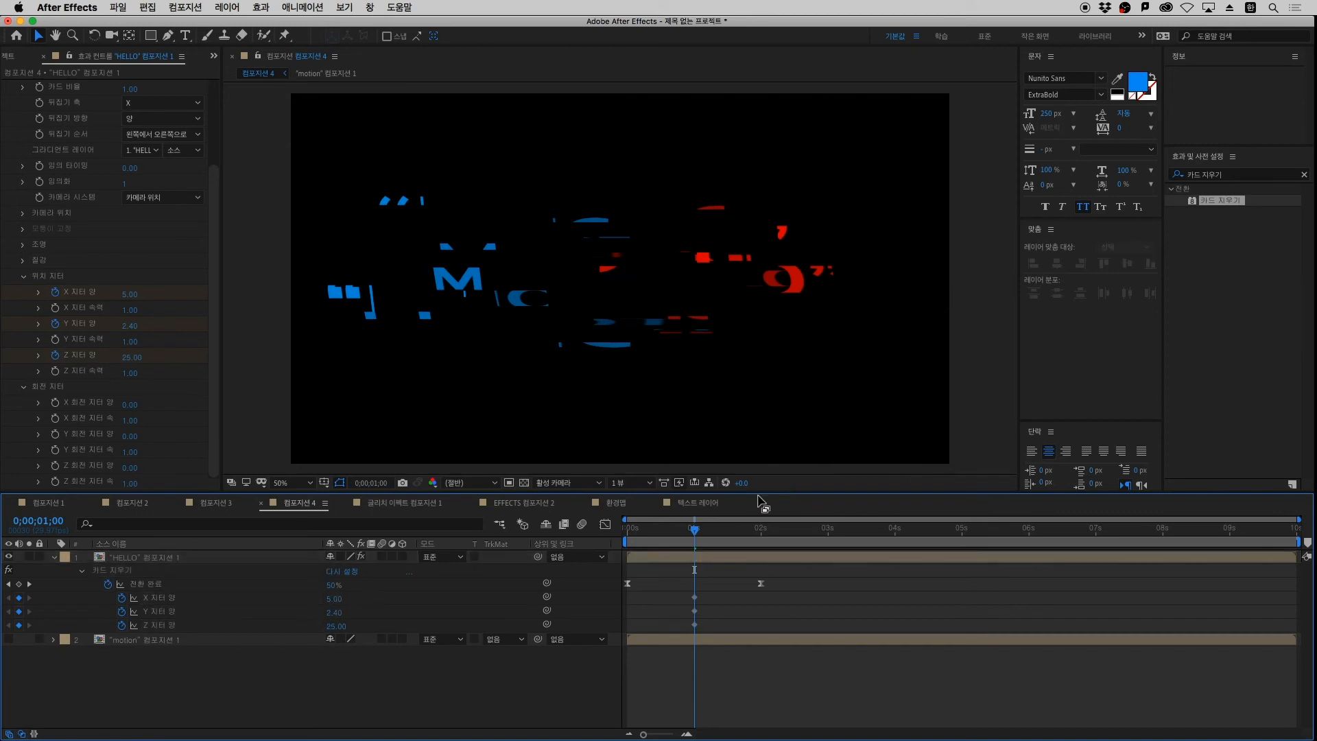
Set the X, Y and Z position jitter amounts to 0 at the composition start
drag(692, 532, 565, 562)
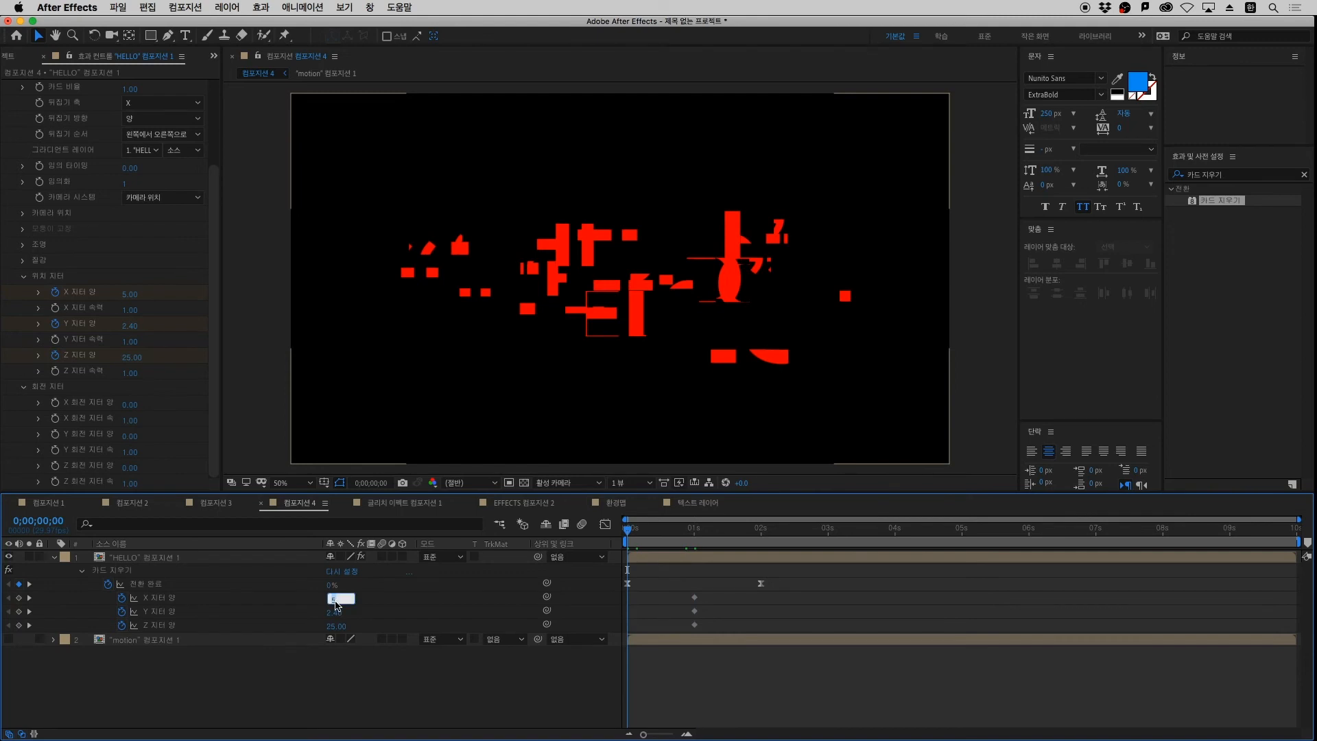
text(0)
key(Tab)
text(0)
key(Tab)
text(0)
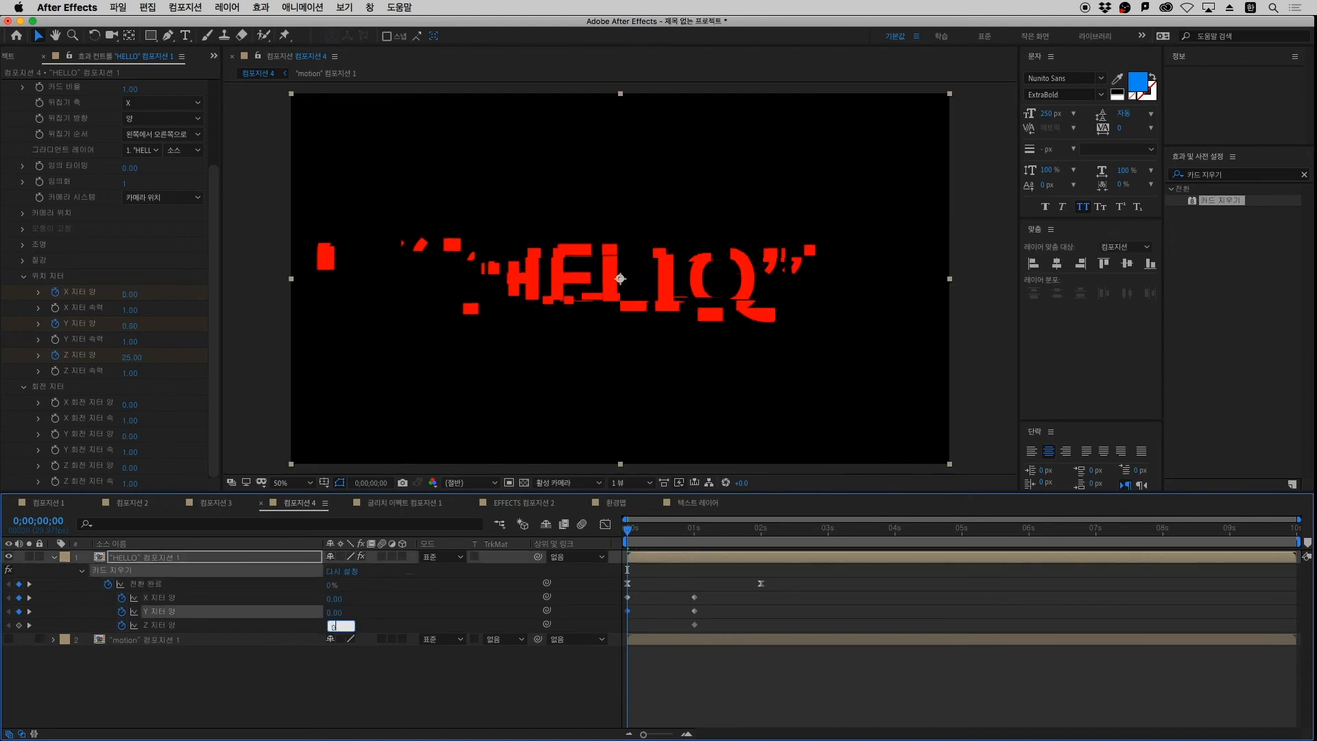
key(Return)
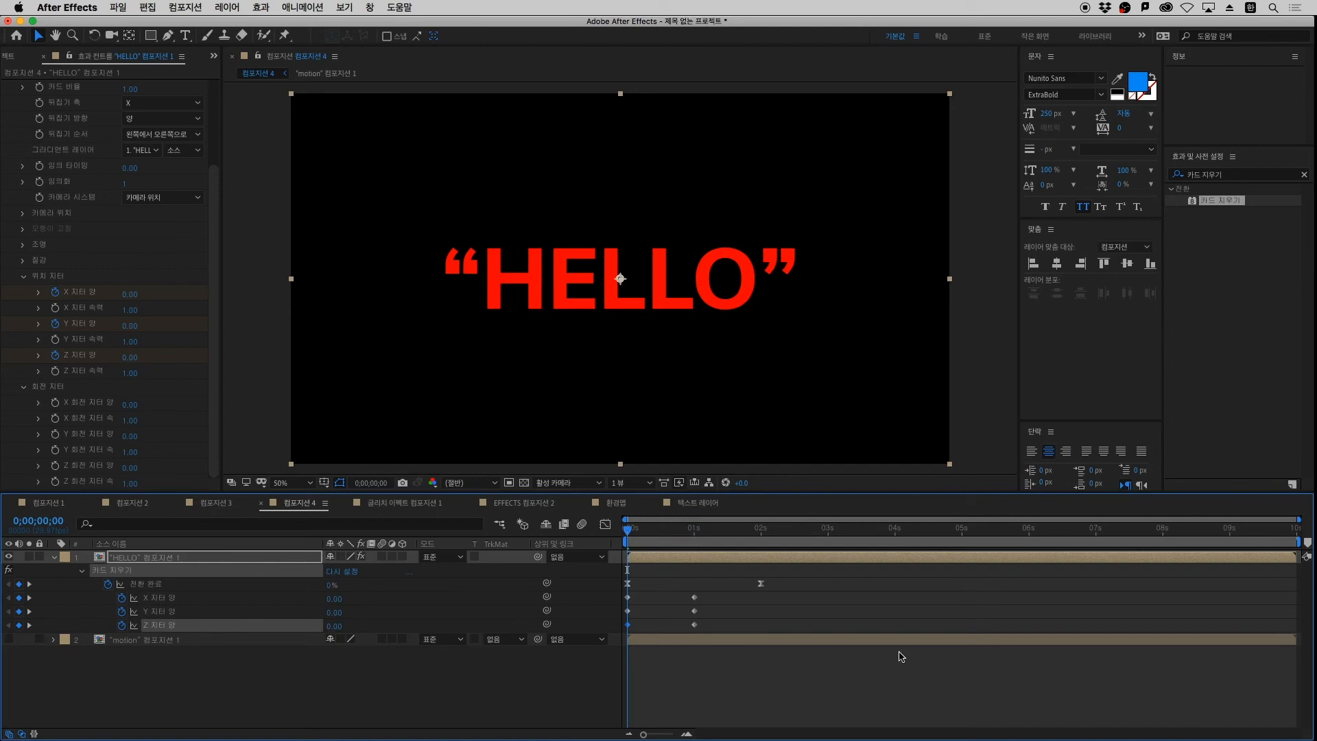
click(848, 660)
Set the X, Y and Z position jitter amounts to 0 at the 2-second mark
key(k)
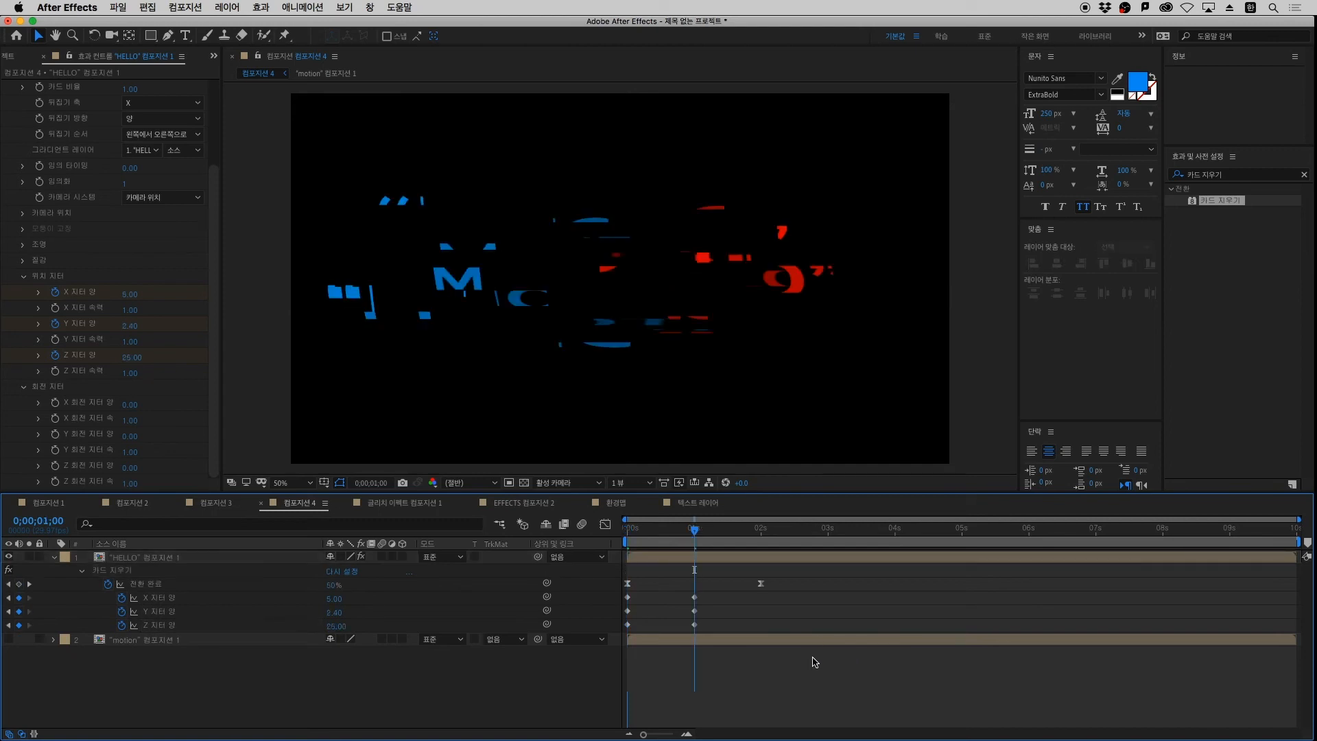
key(k)
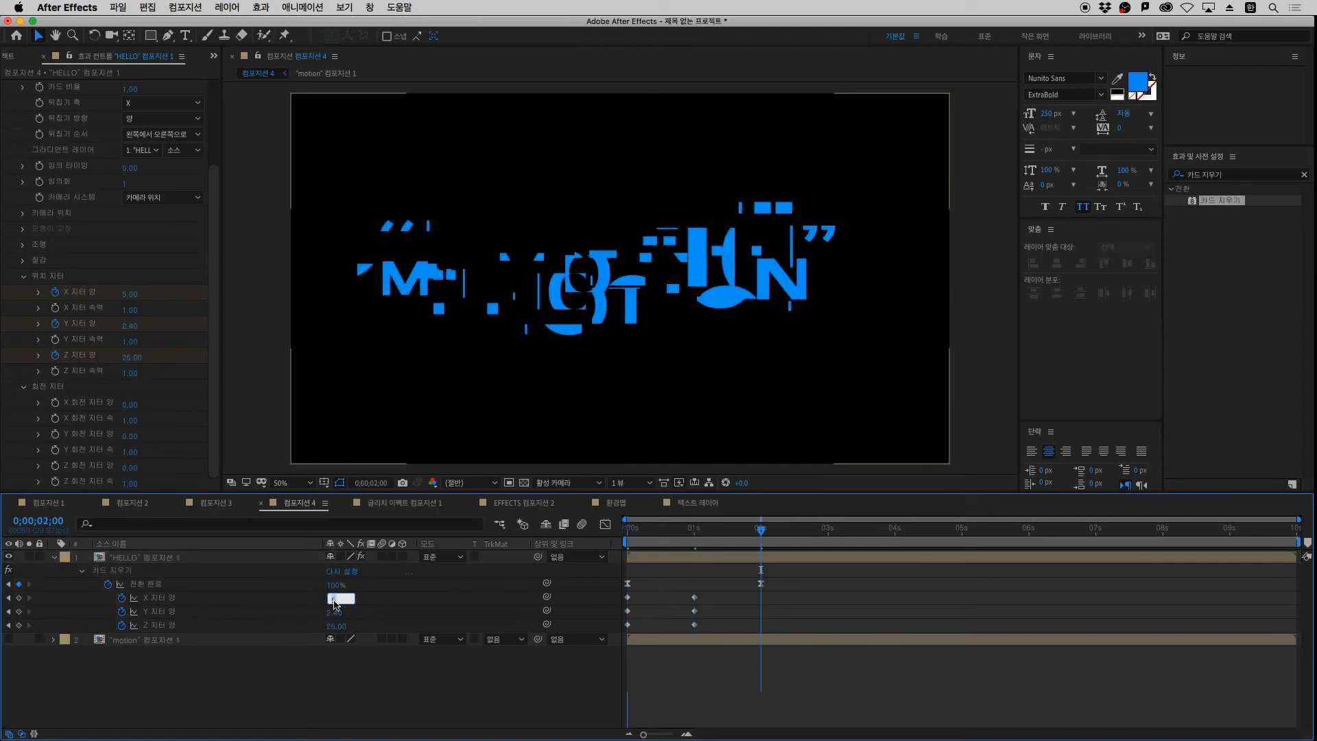
key(Tab)
text(0)
key(Tab)
text(0)
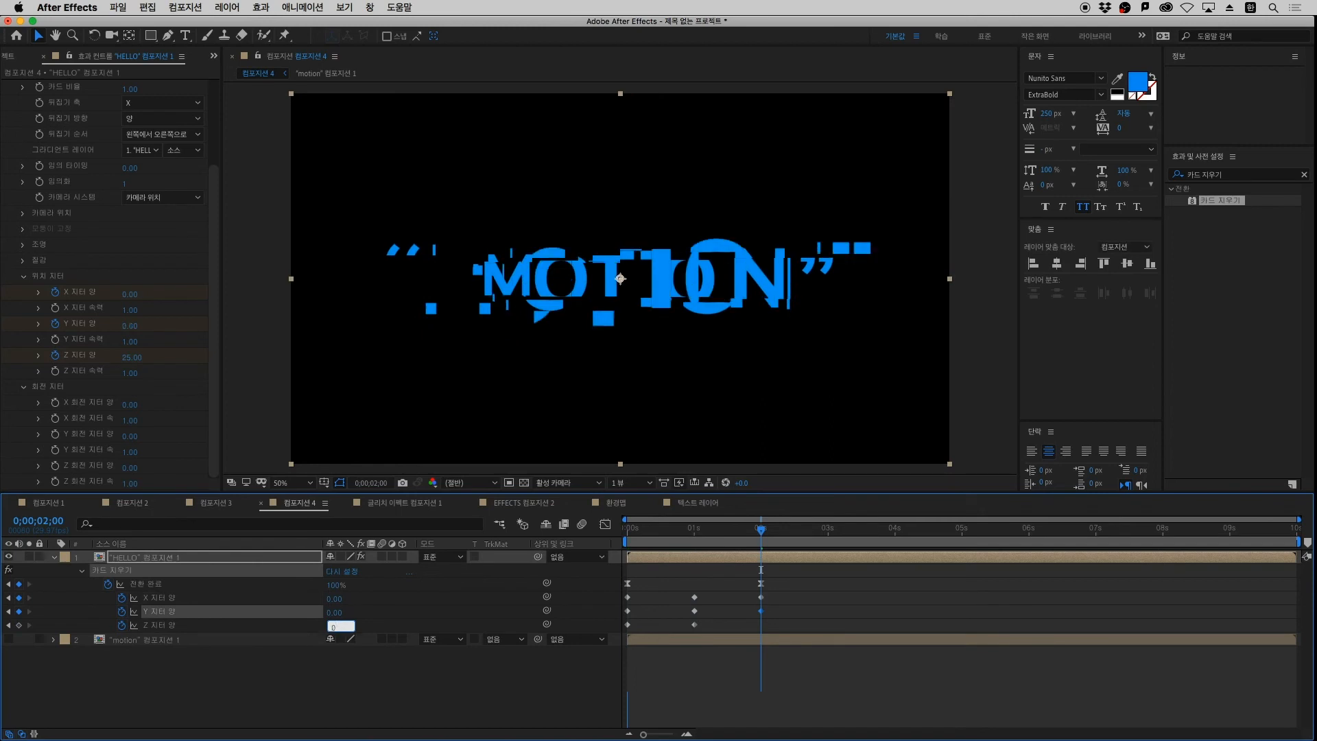
key(Return)
Apply Easy Ease (천천히 들어오기 및 나가기) to all X, Y and Z position jitter keyframes of the “HELLO” layer
click(790, 665)
drag(713, 532, 617, 637)
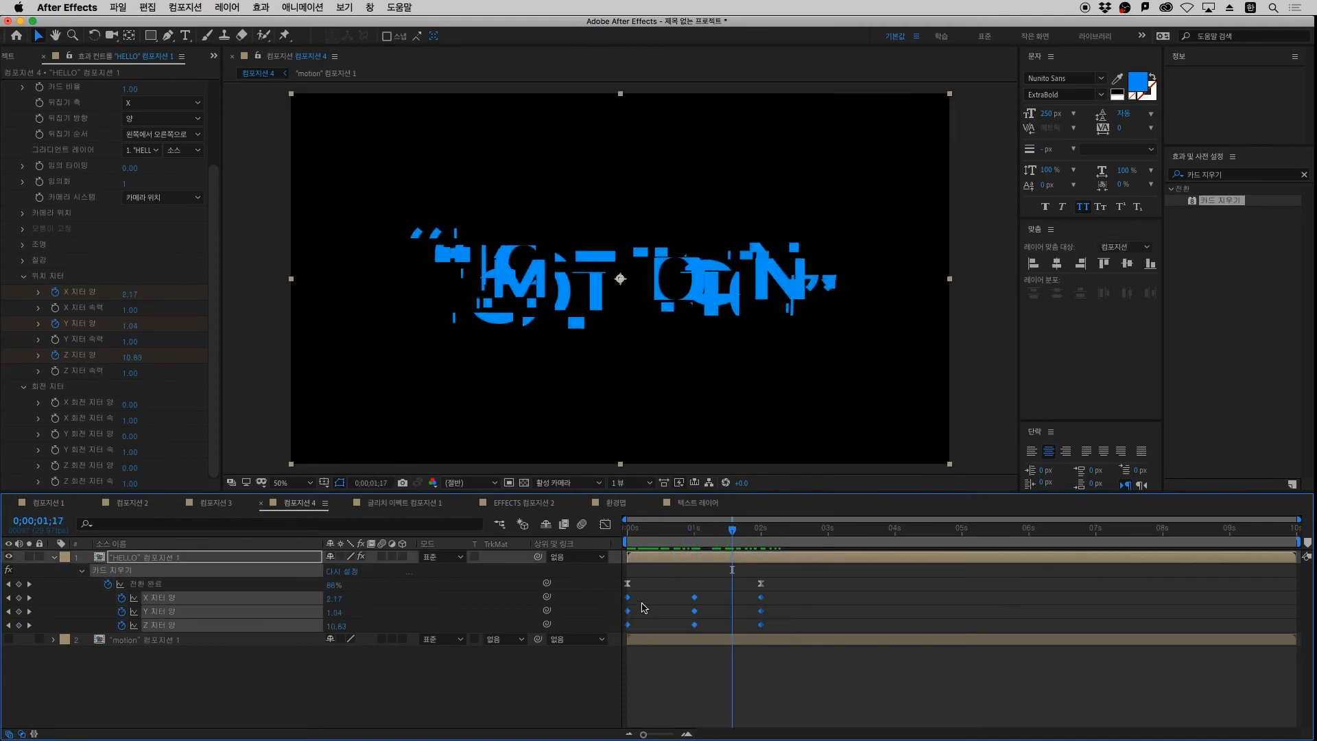
right_click(632, 582)
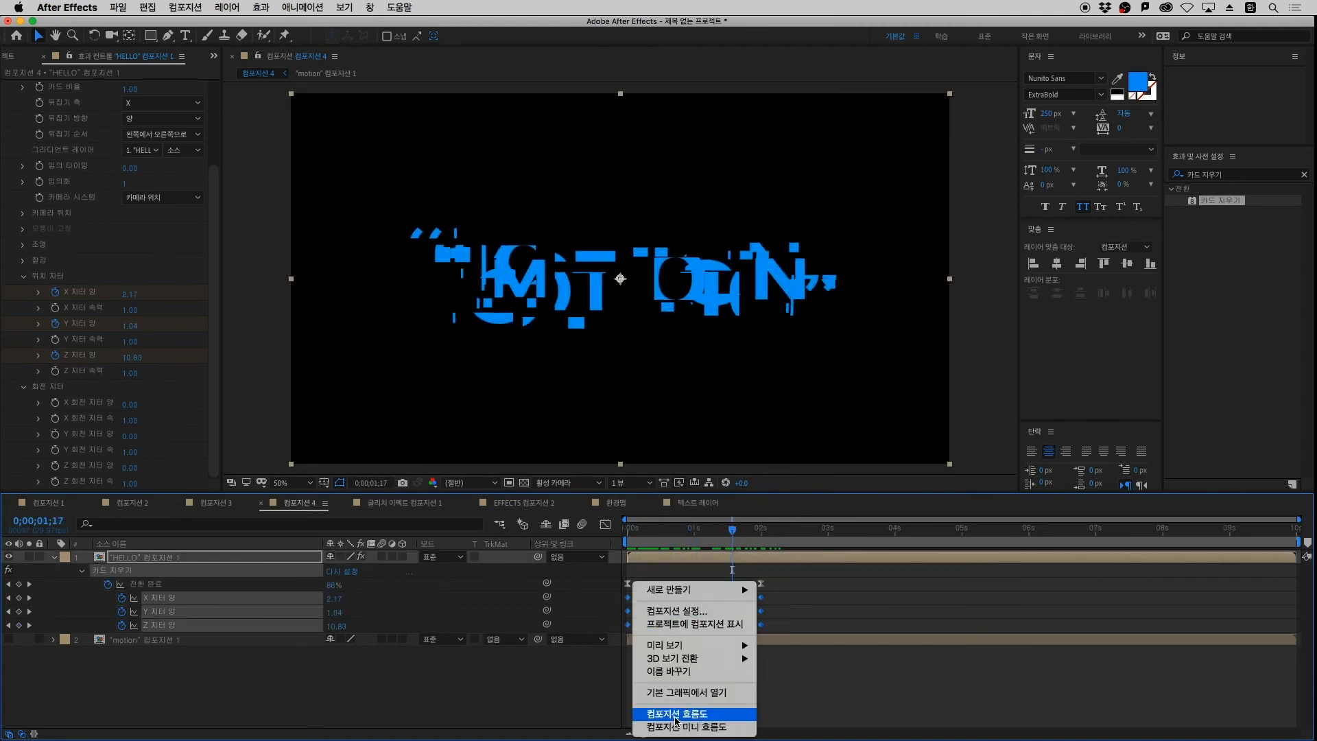
click(797, 605)
drag(793, 594, 601, 635)
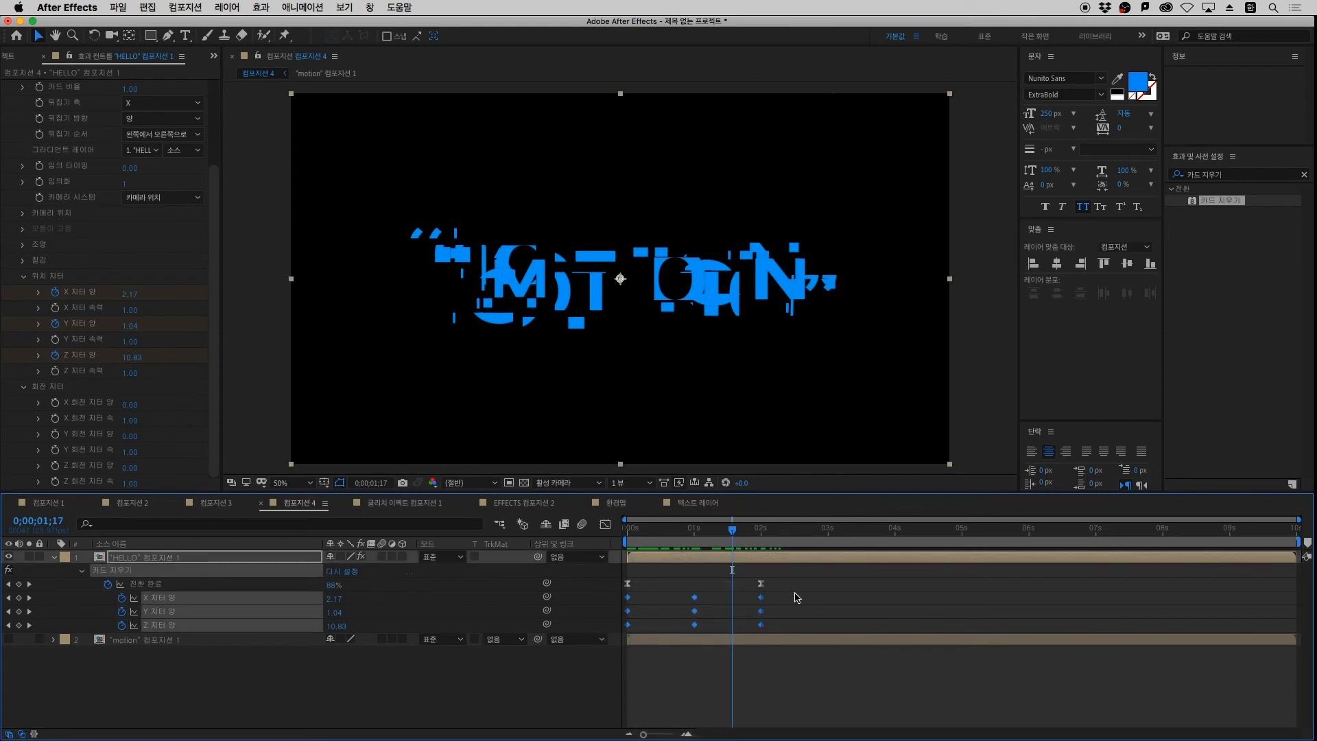
right_click(761, 597)
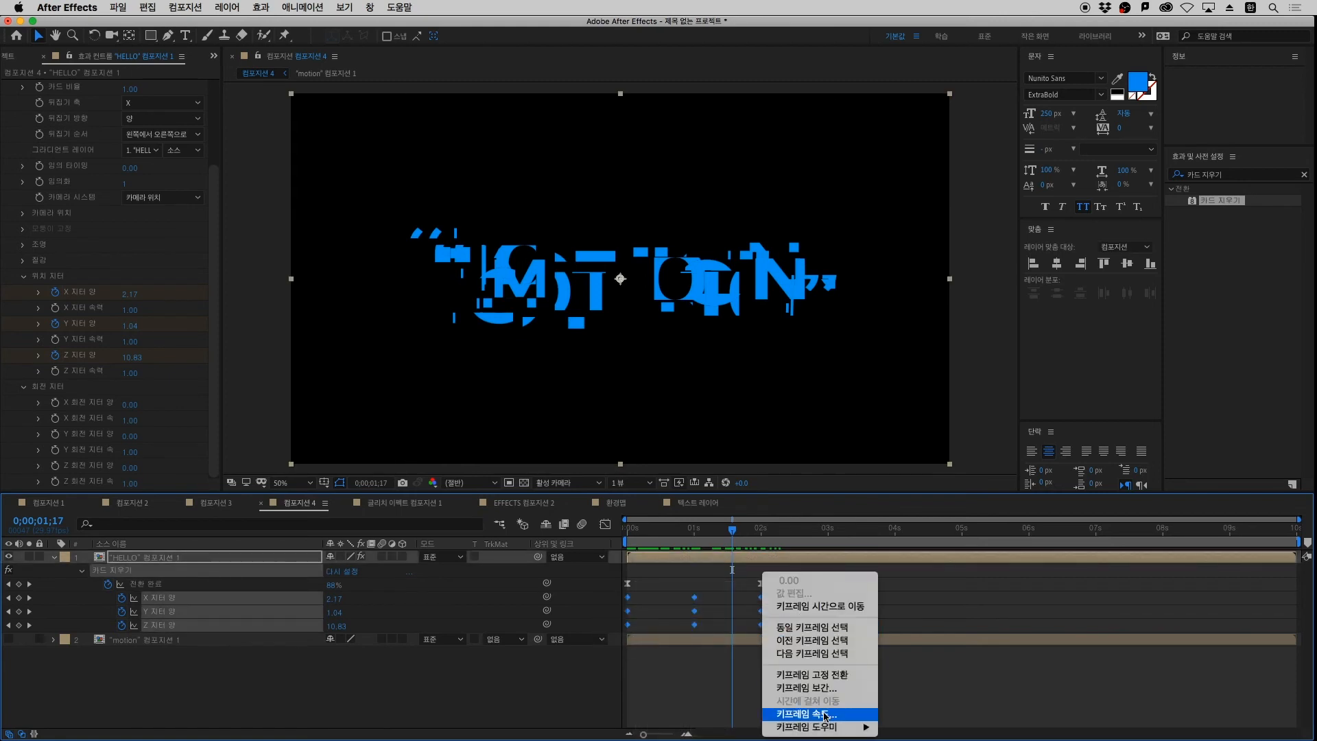
mouse_move(828, 731)
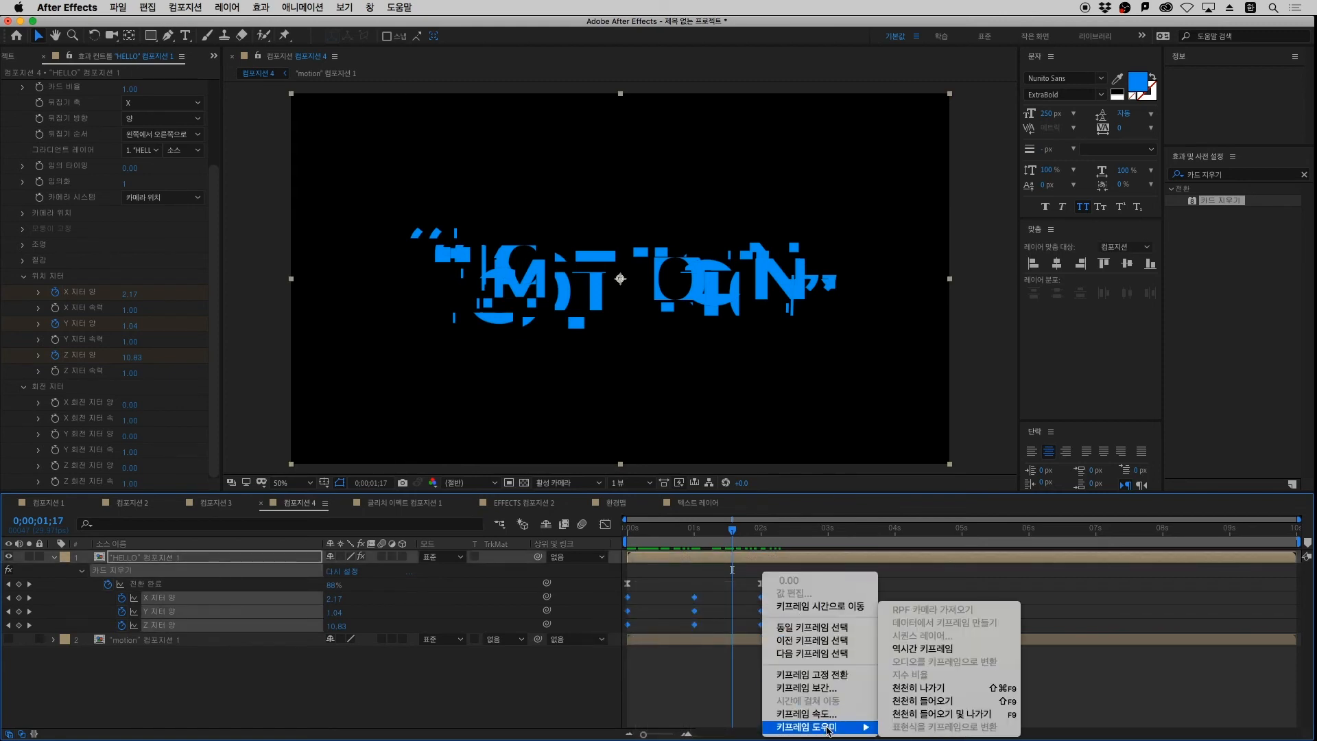
click(943, 715)
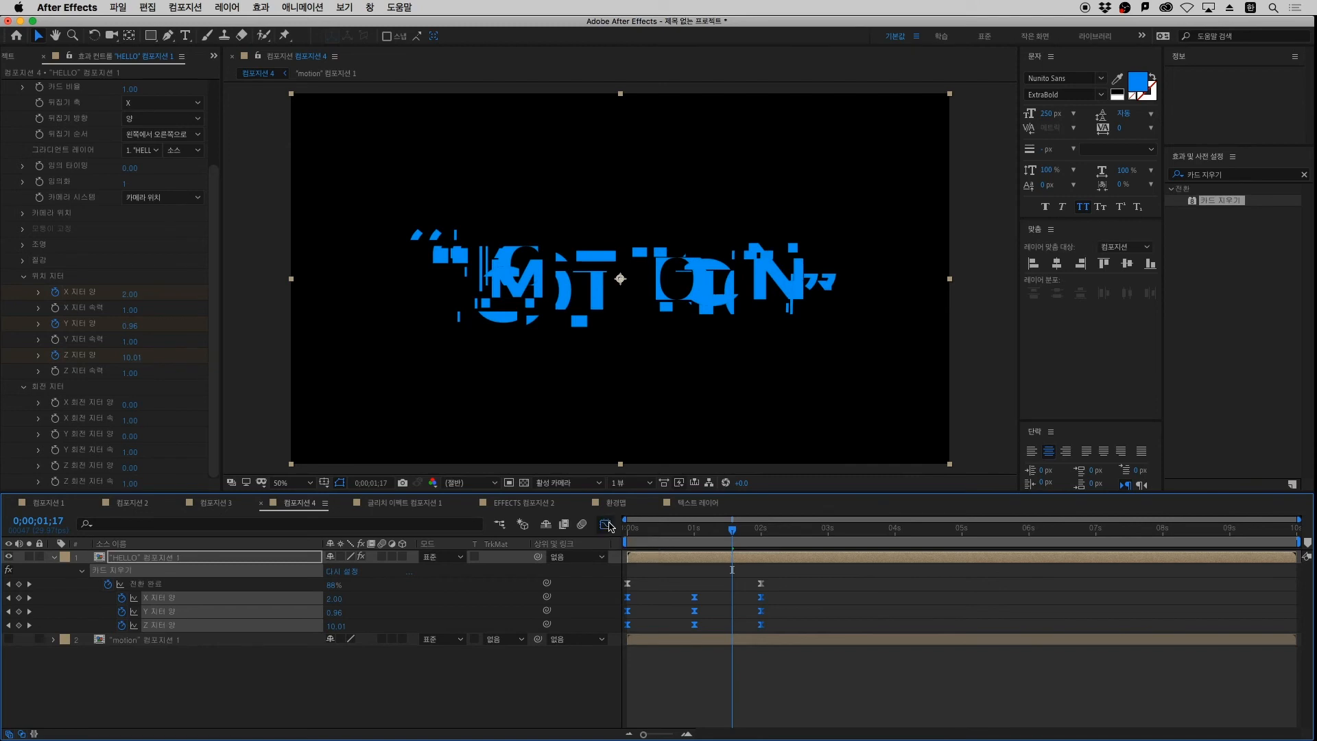
Show the speed graph of the three jitter amounts and preview the eased transition from the composition start
click(606, 525)
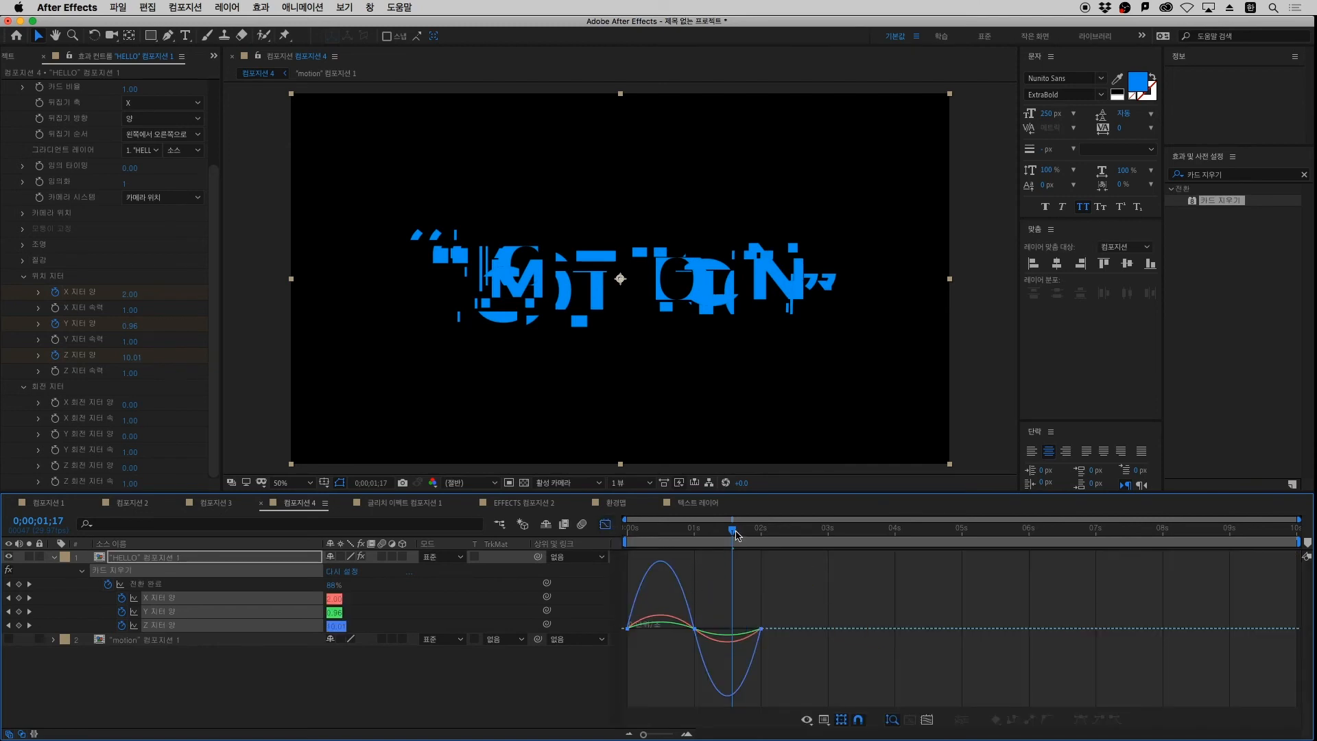
drag(736, 535, 766, 585)
key(equal)
key(Home)
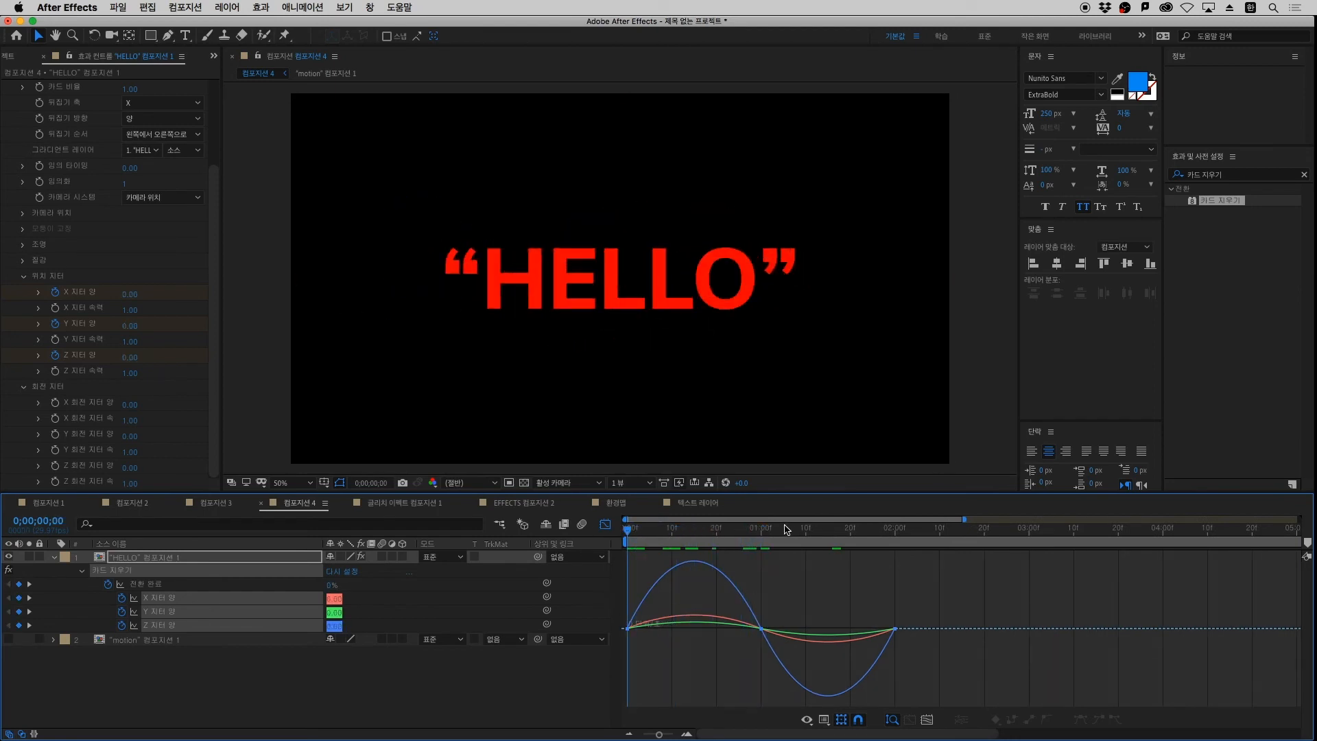
key(space)
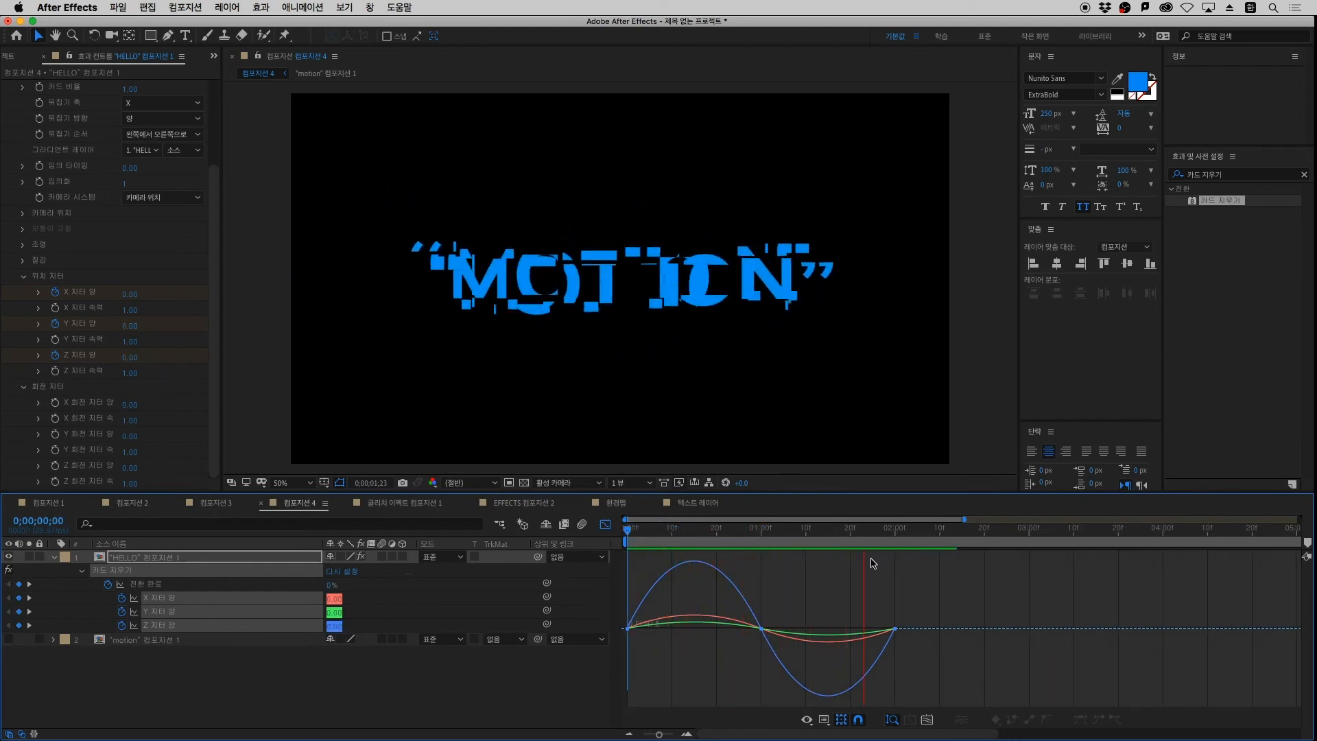
key(space)
drag(774, 534, 835, 596)
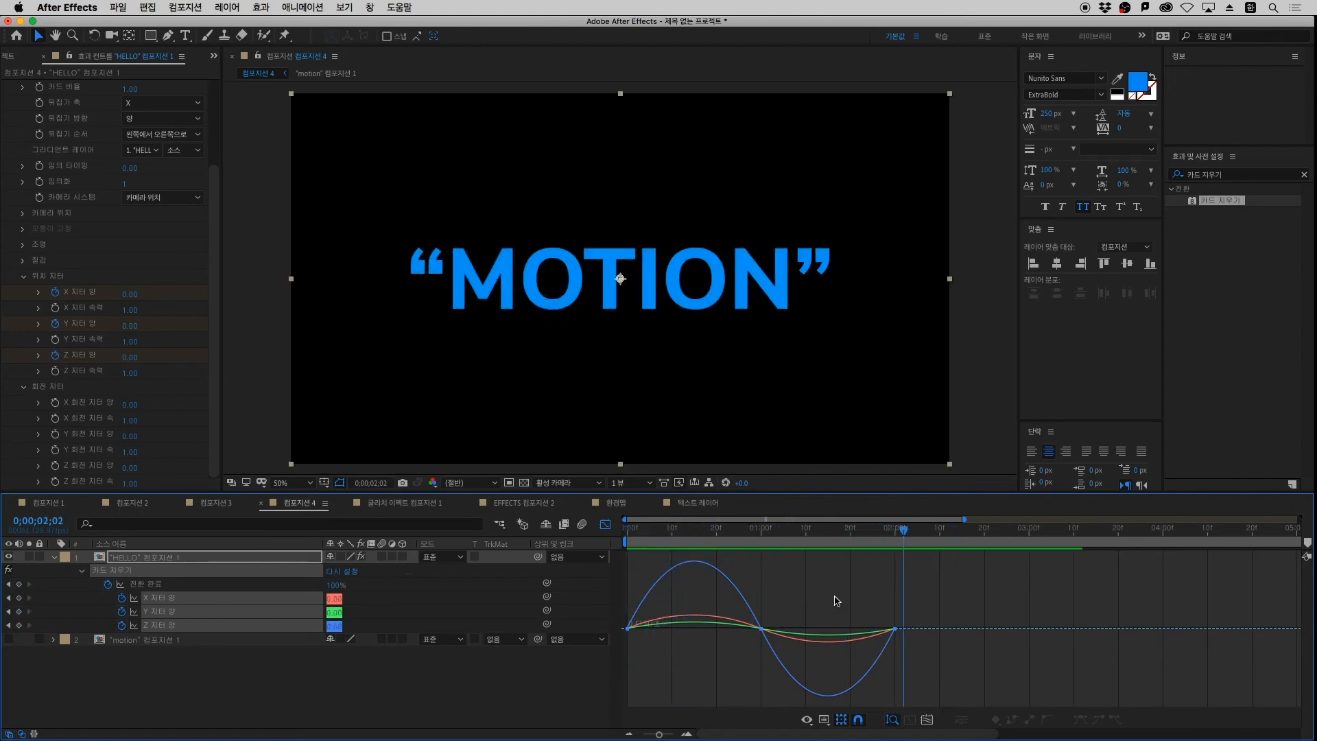
key(space)
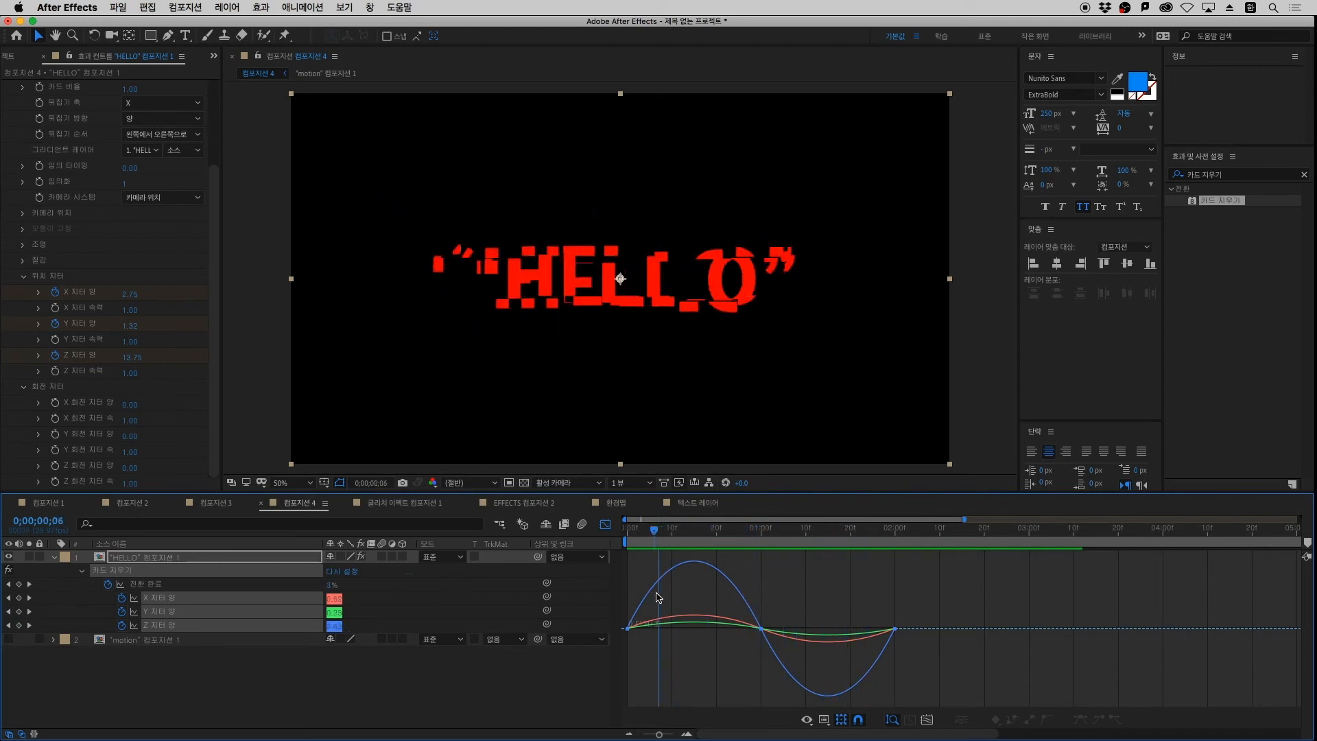
Check the graph type options and examine the X, Y and Z jitter speed curves, first one at a time and finally together
click(824, 720)
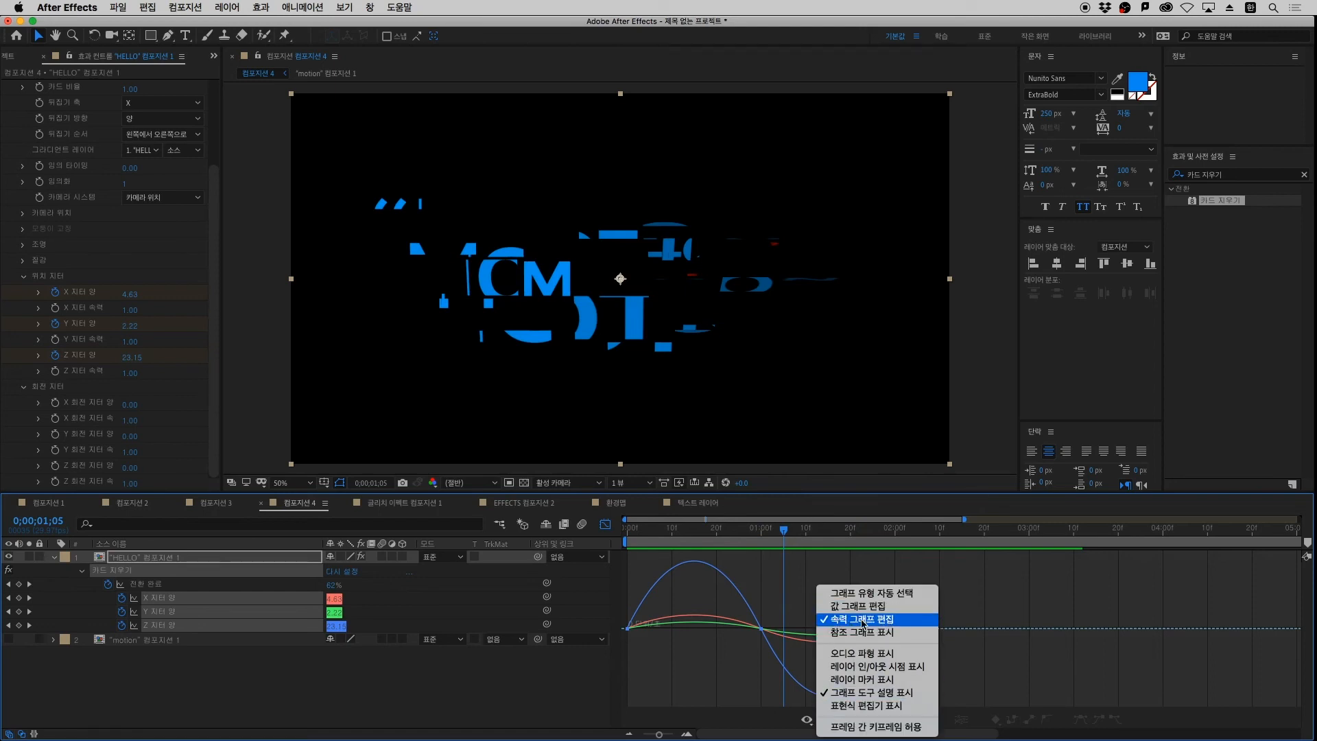
click(837, 565)
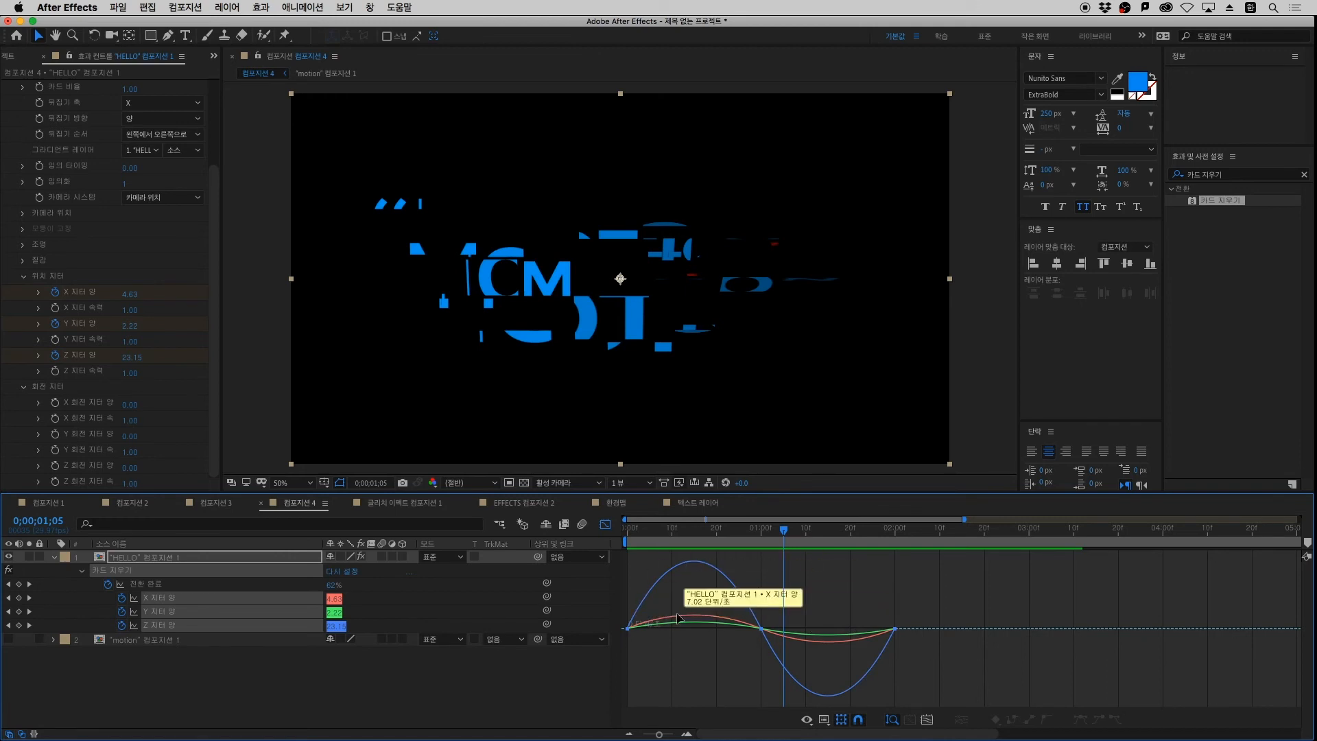
click(628, 629)
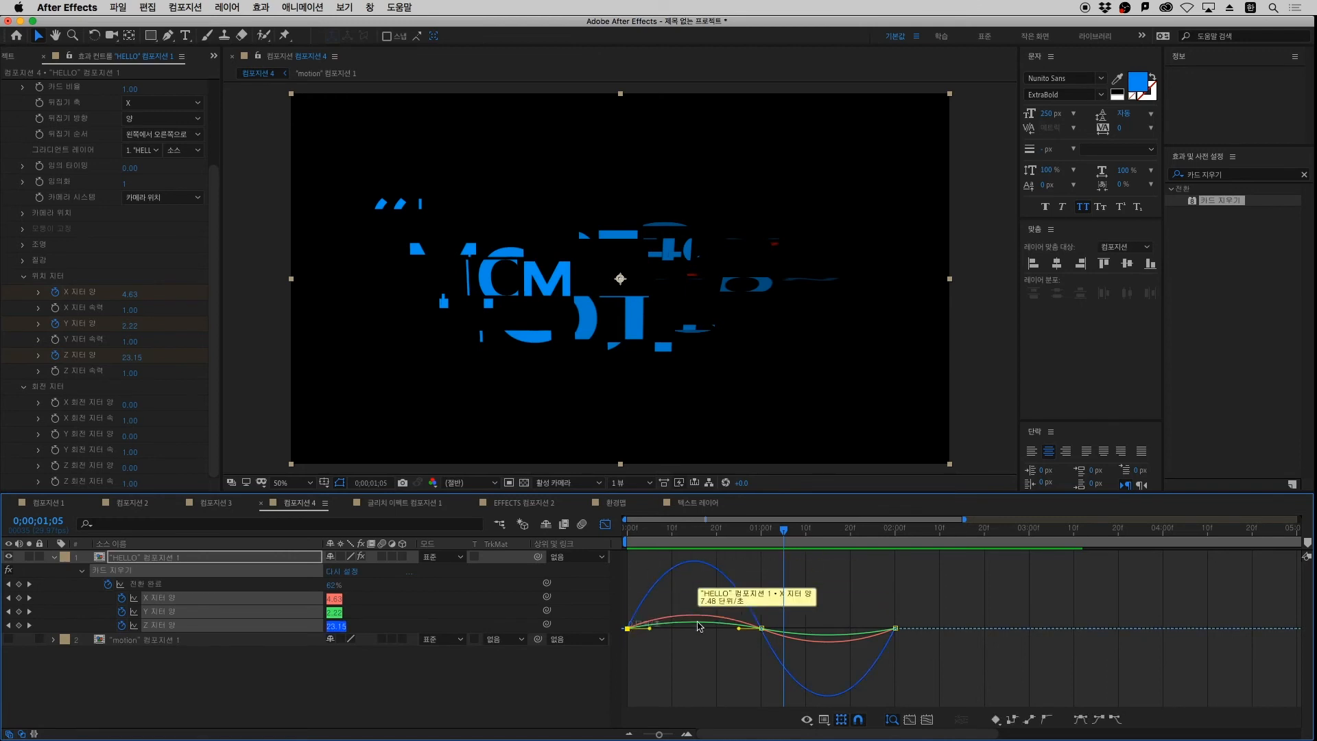
click(604, 524)
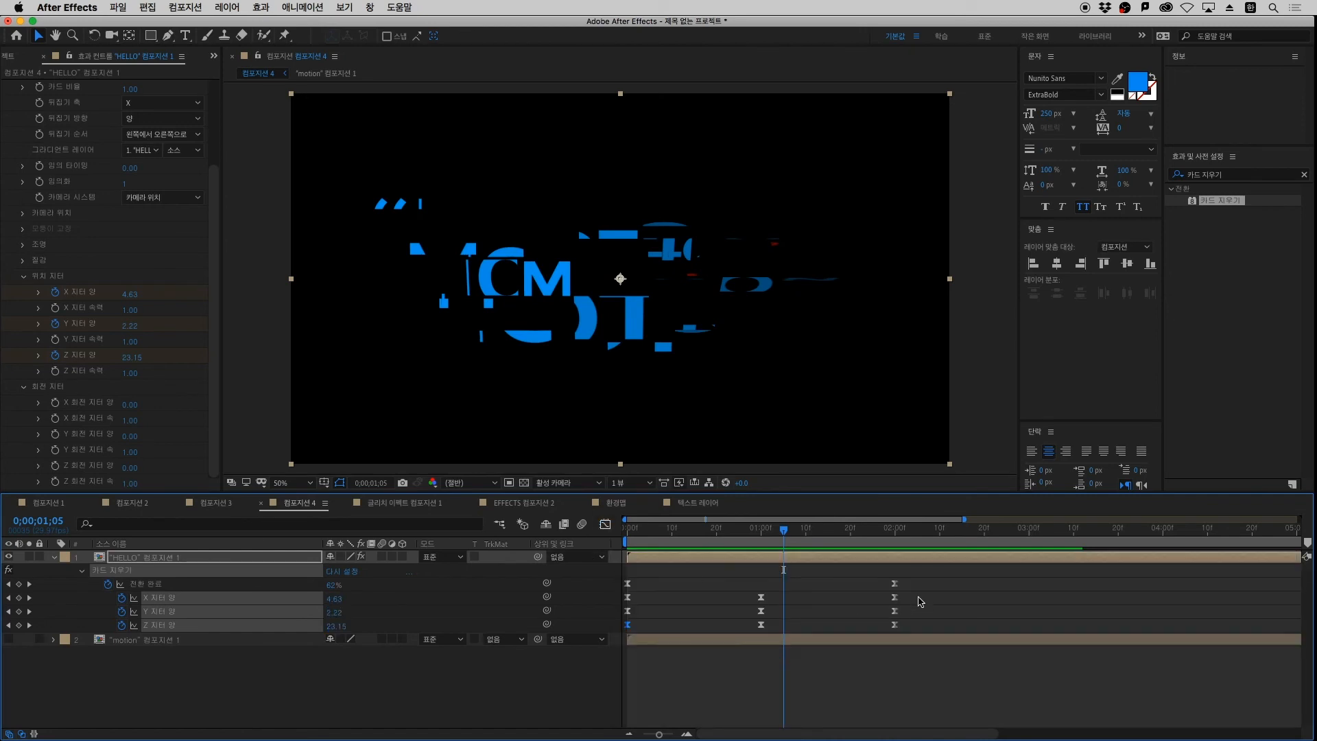
drag(920, 601, 622, 593)
click(605, 524)
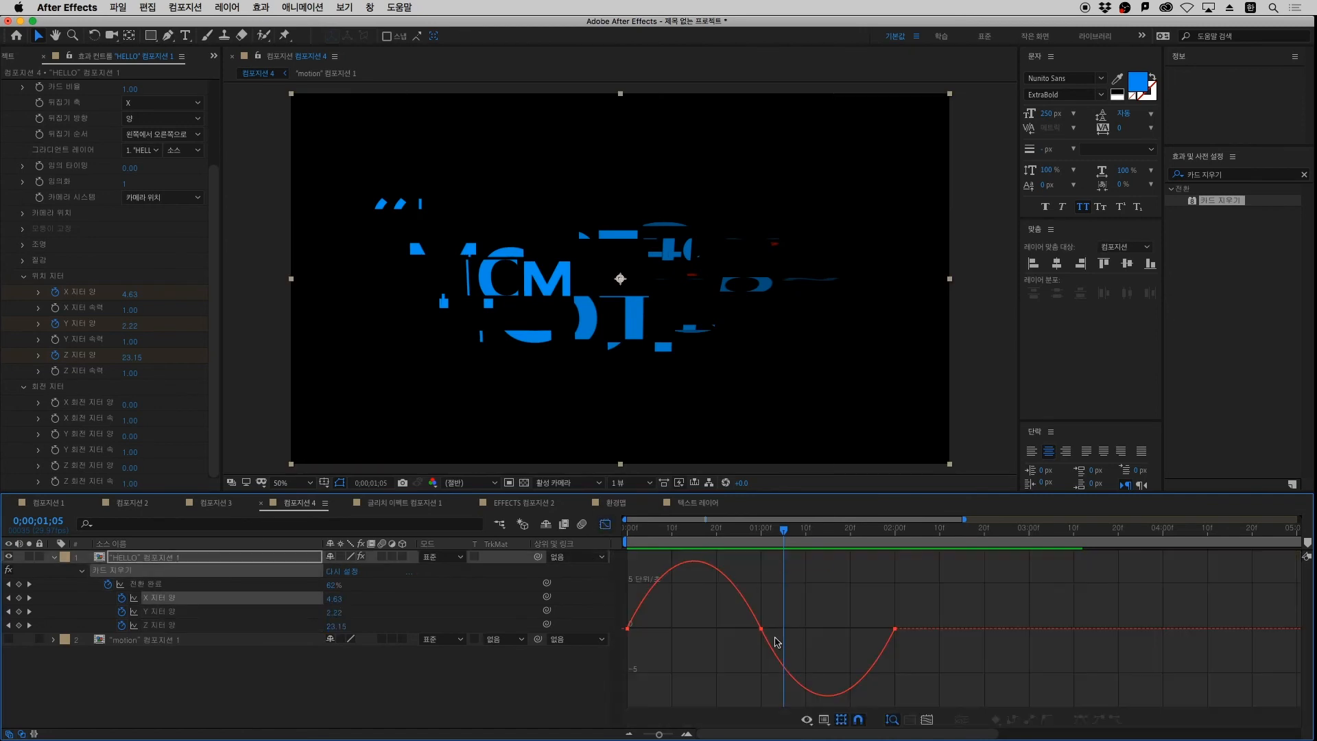
click(603, 525)
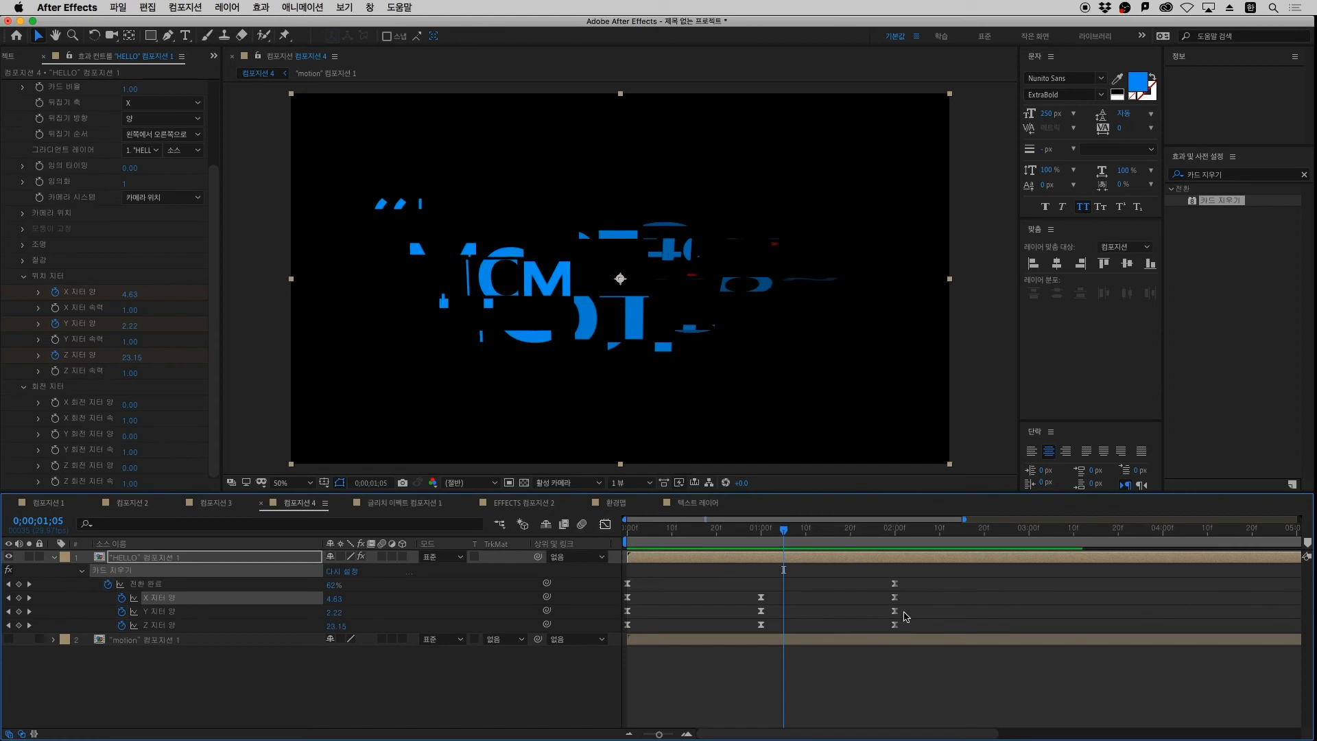
drag(905, 615, 617, 608)
click(605, 524)
click(605, 524)
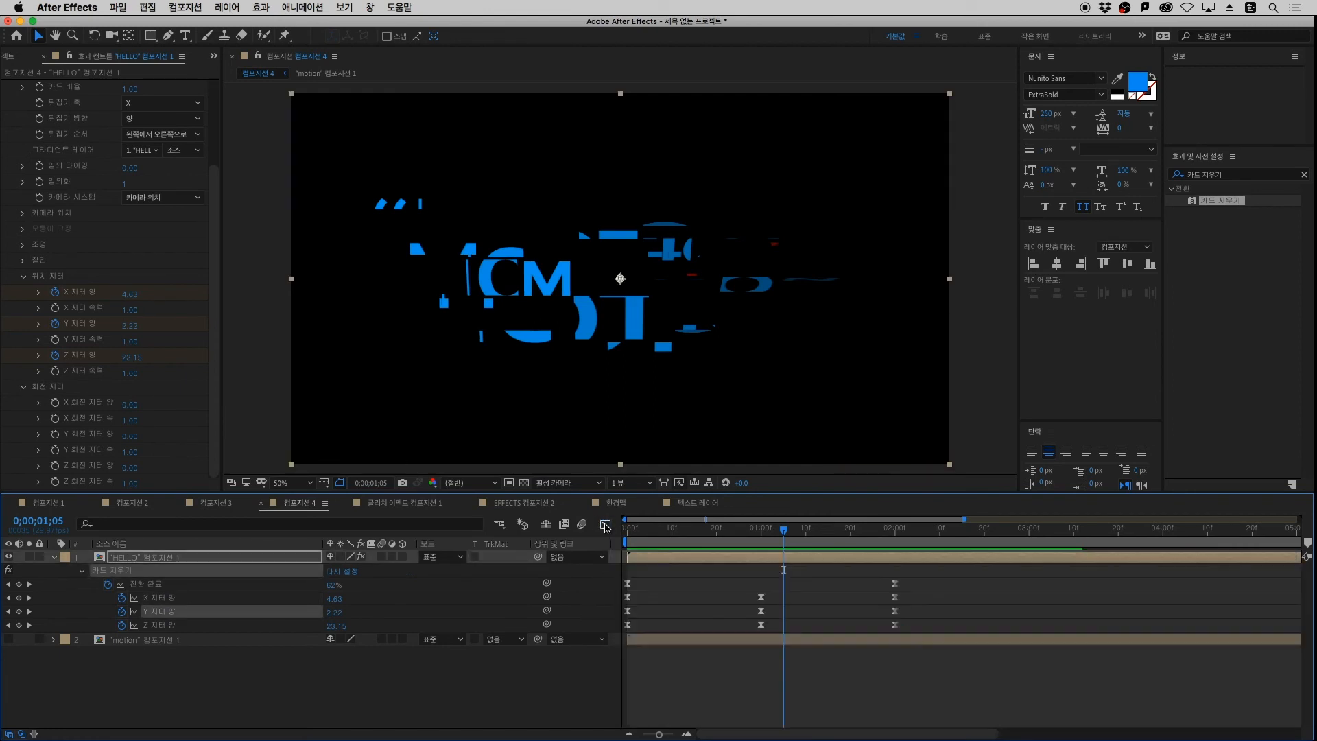
drag(907, 622, 570, 648)
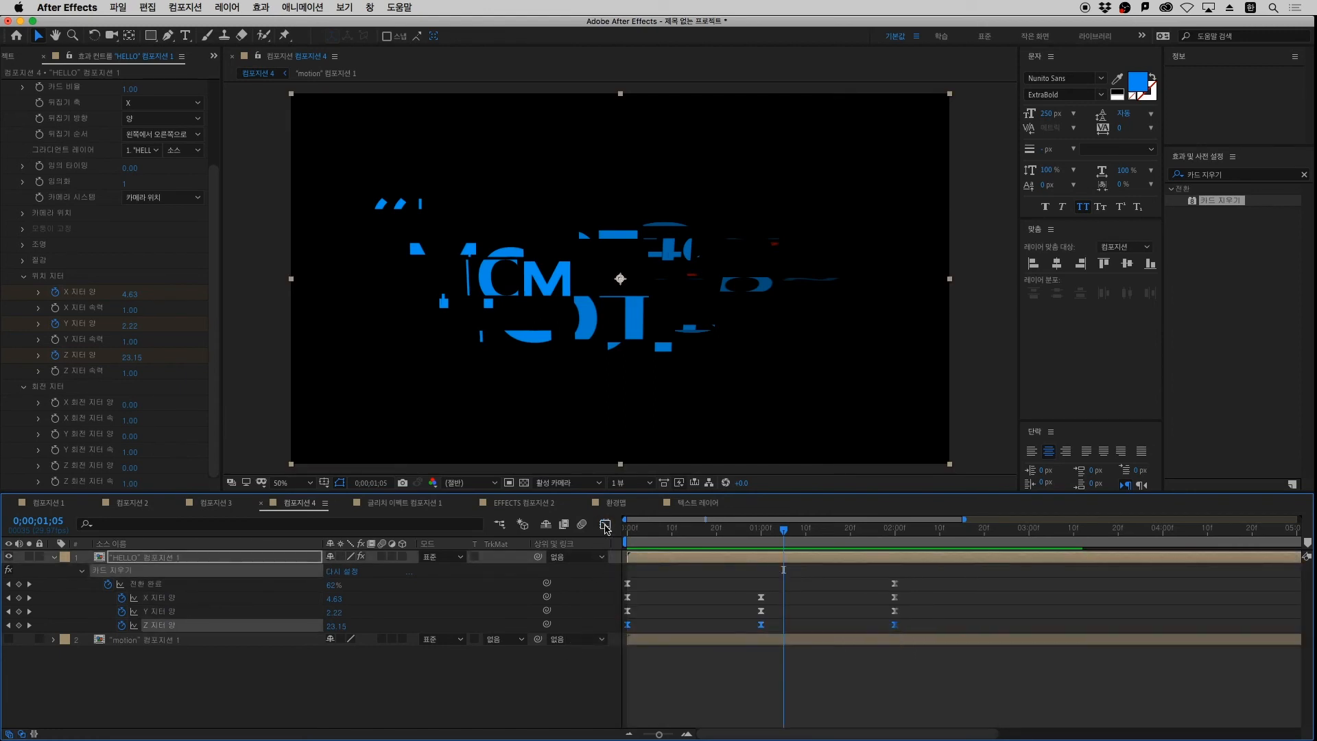
click(605, 525)
click(604, 525)
drag(912, 593, 631, 632)
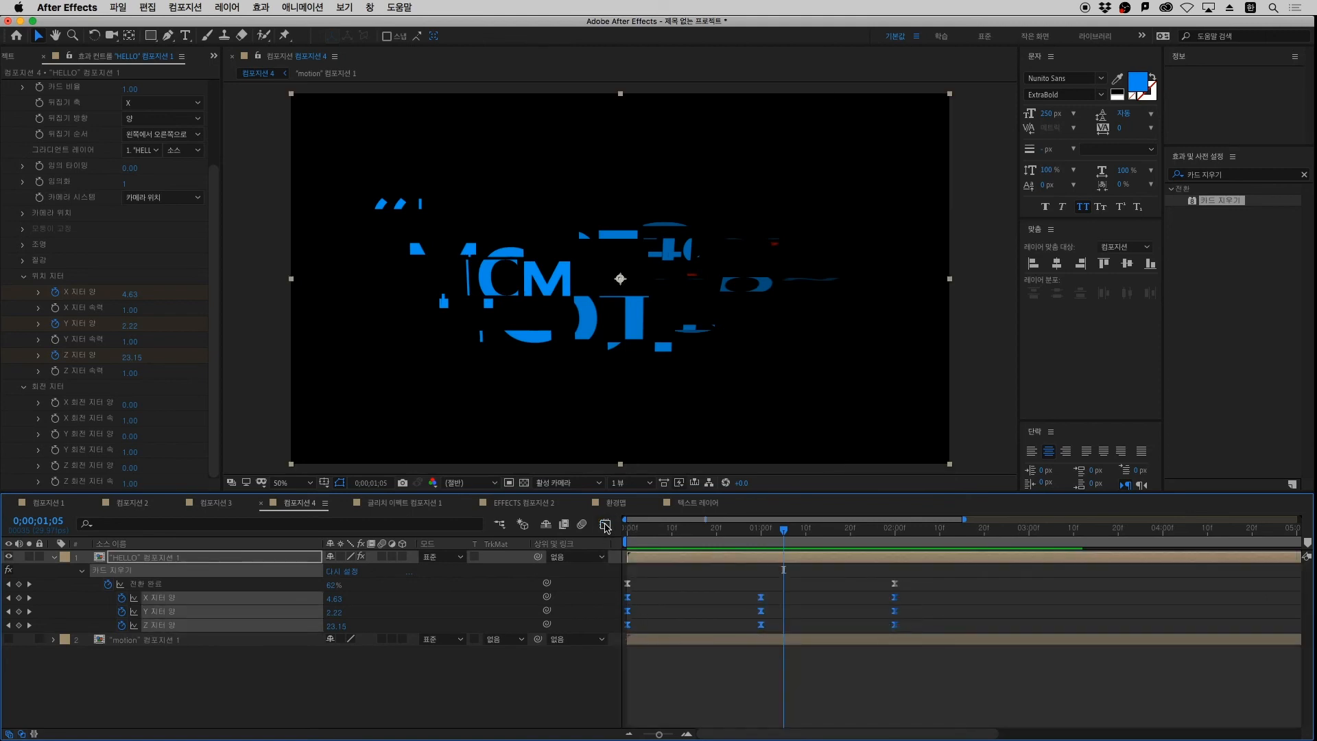
click(605, 525)
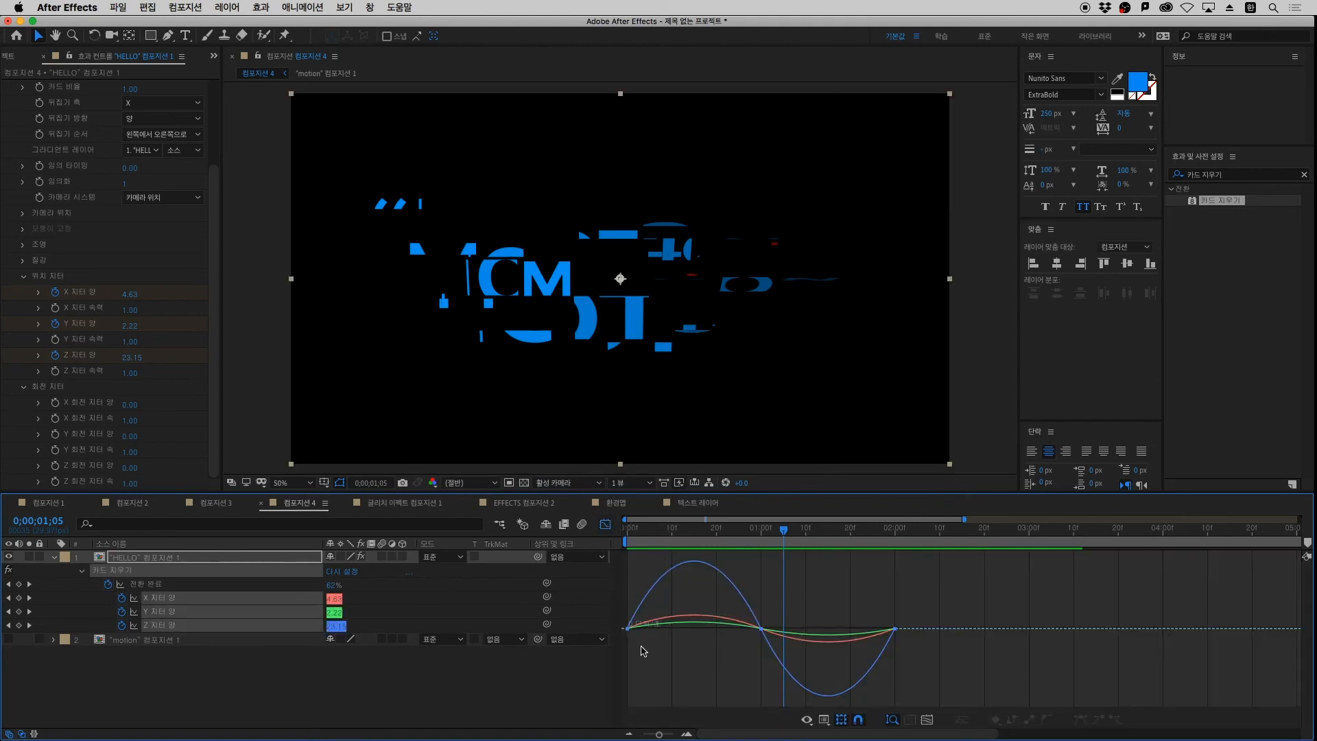
Try to reshape the X, Y and Z jitter speed curves together, undoing each adjustment
drag(643, 650, 678, 643)
key(super+z)
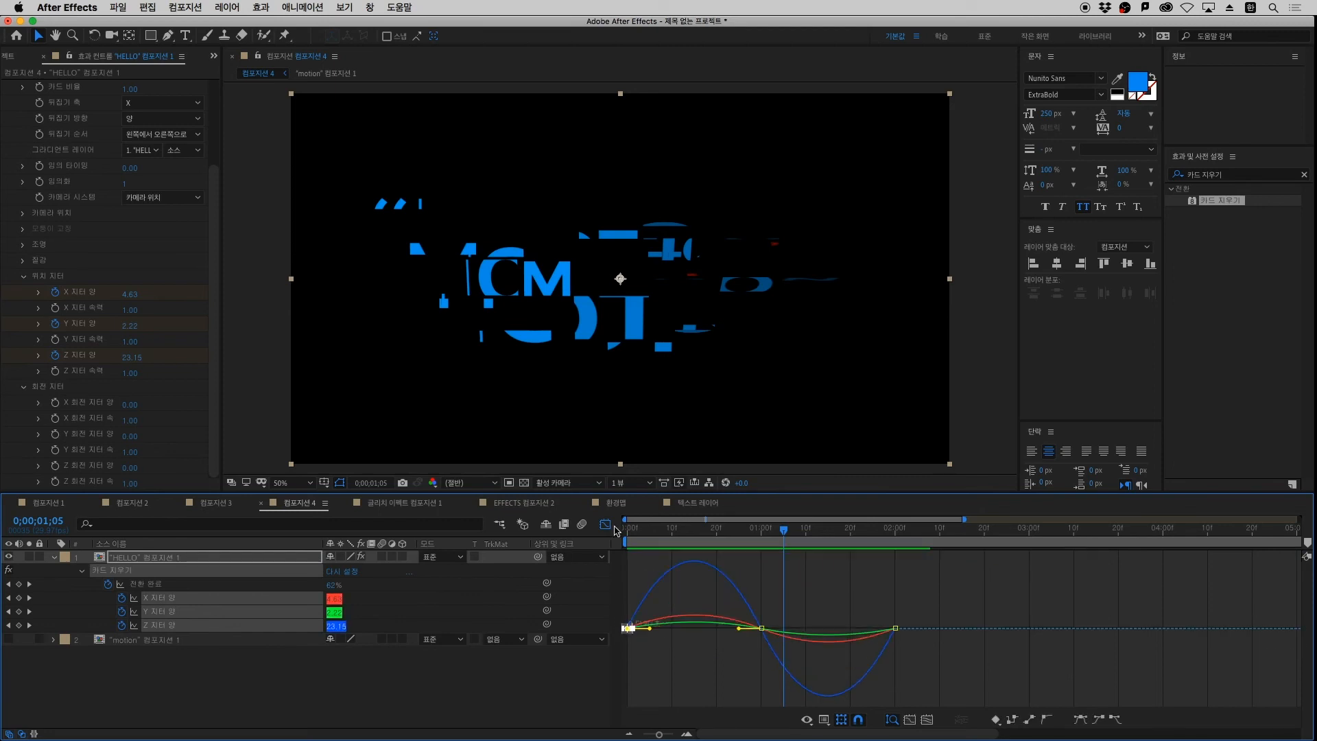
click(705, 648)
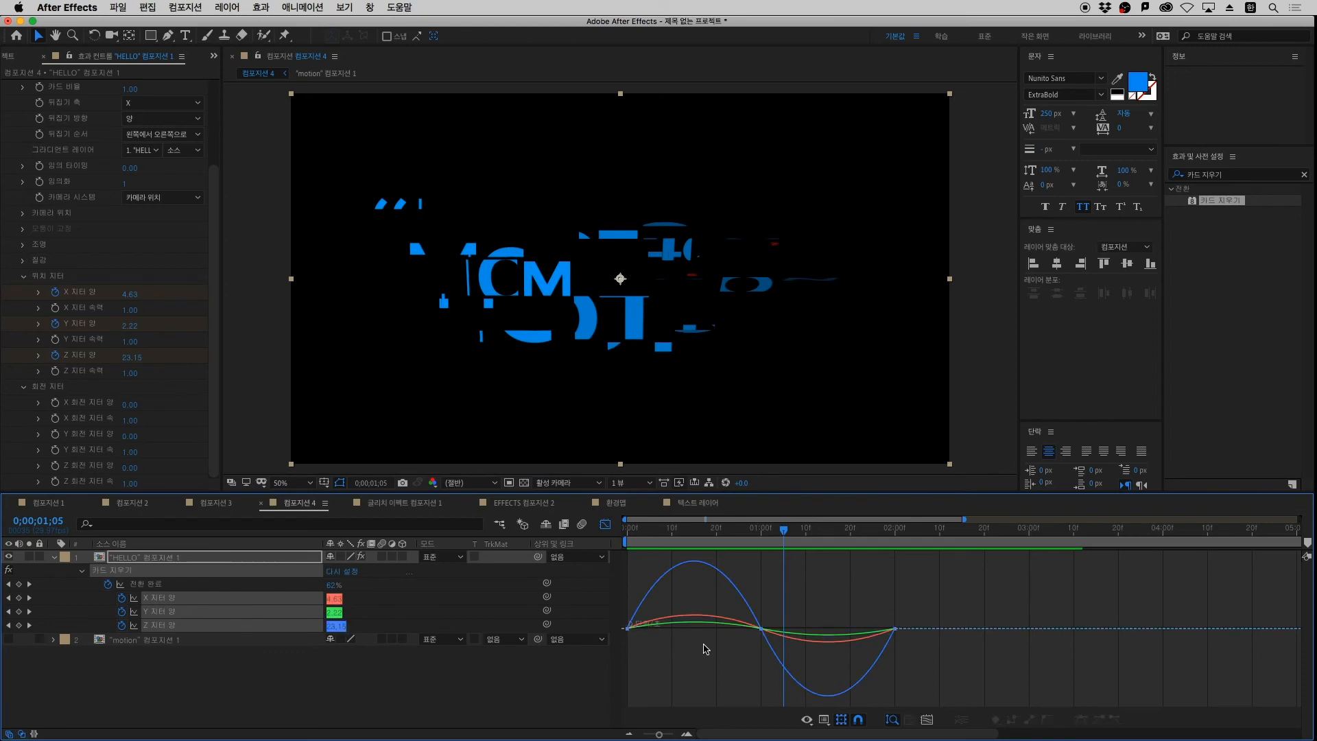
click(605, 524)
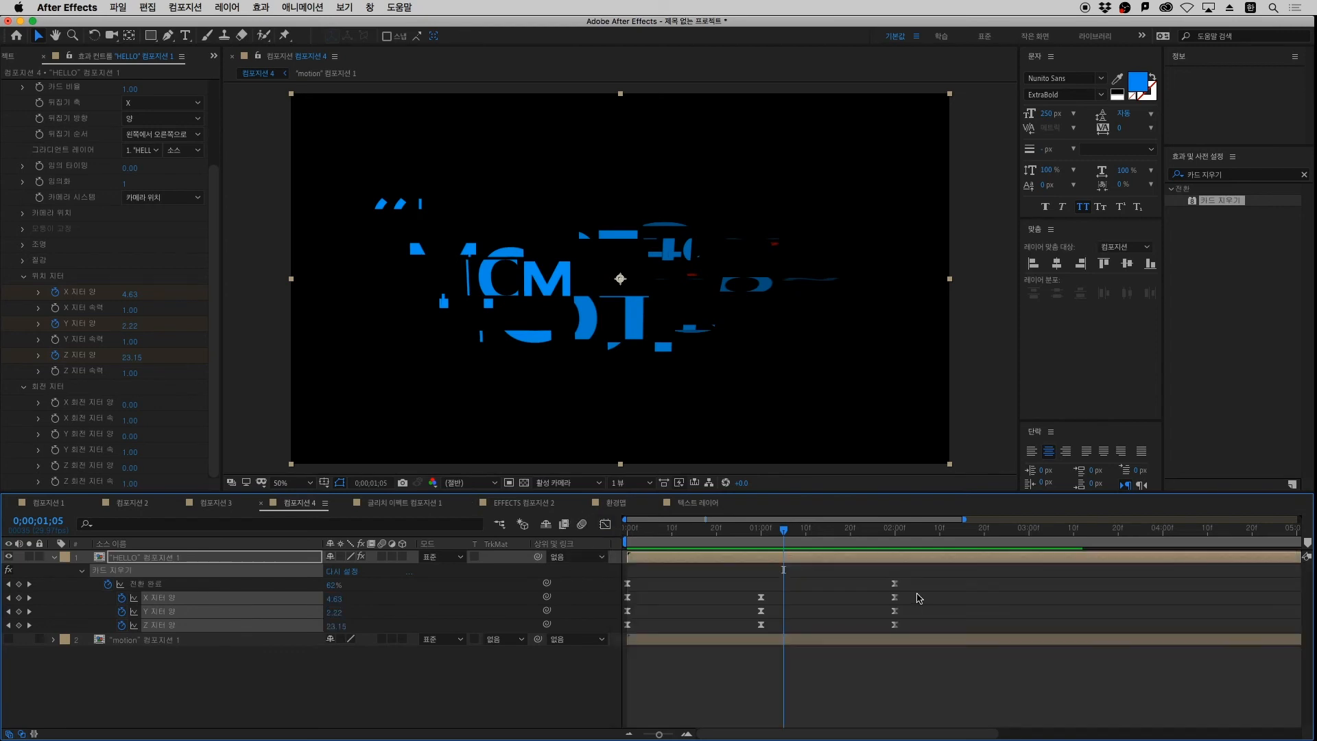
drag(920, 594, 603, 643)
click(605, 525)
drag(744, 671, 672, 629)
key(super+z)
Display only the X jitter speed graph and lengthen the first keyframe's outgoing ease to nearly half the first second
click(606, 525)
drag(906, 596, 614, 595)
click(605, 524)
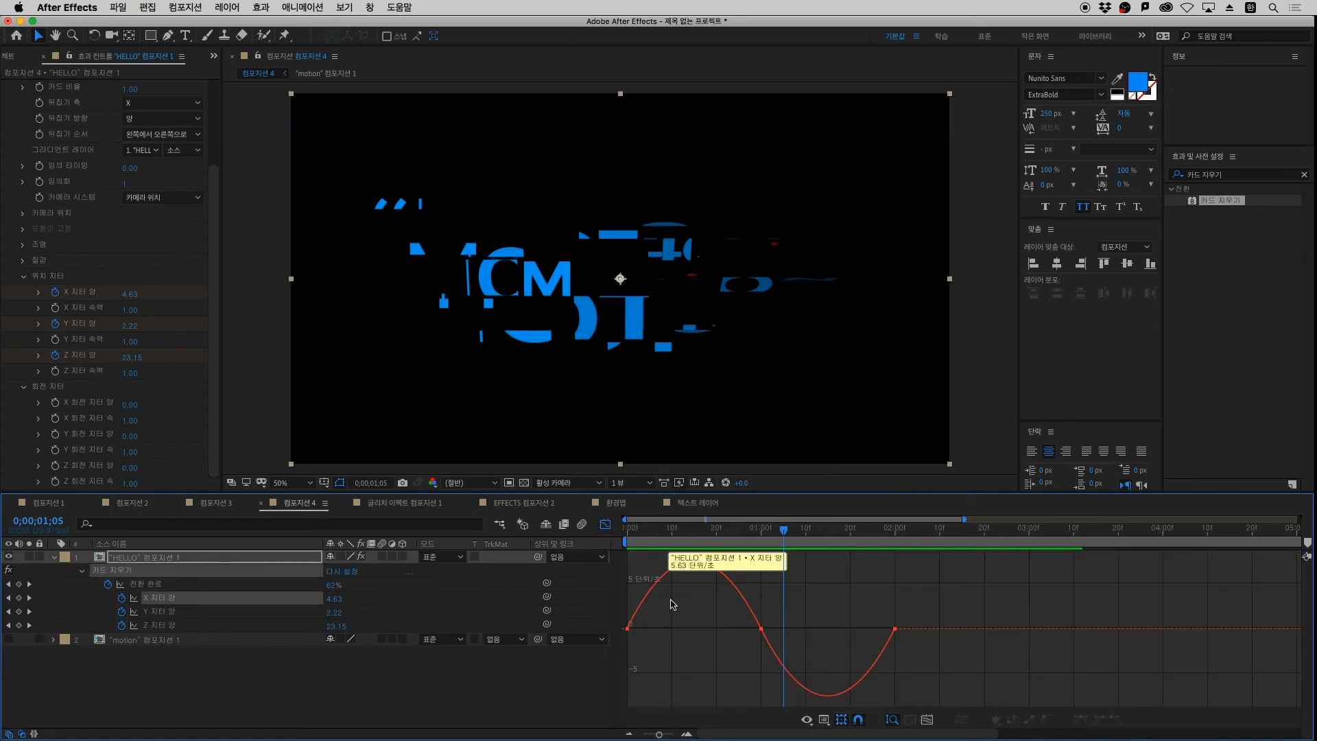
click(626, 628)
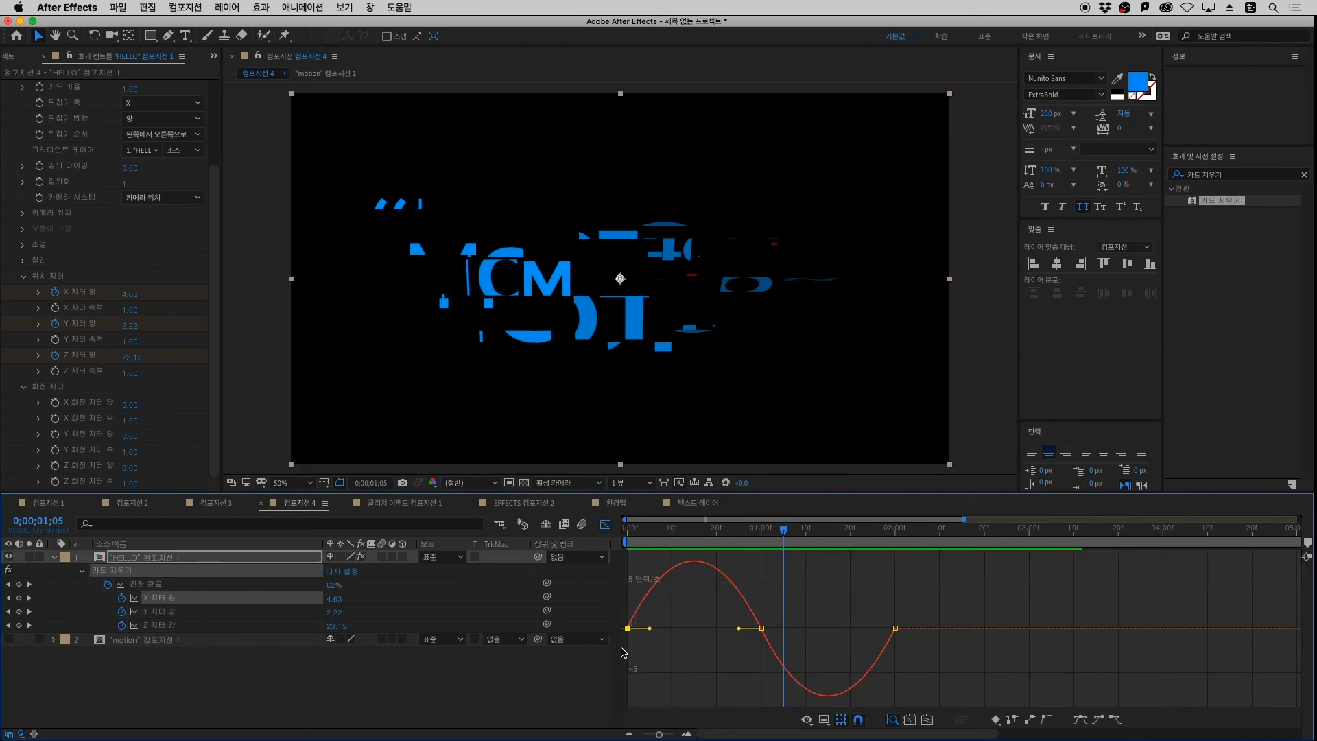
drag(650, 630, 671, 629)
click(760, 539)
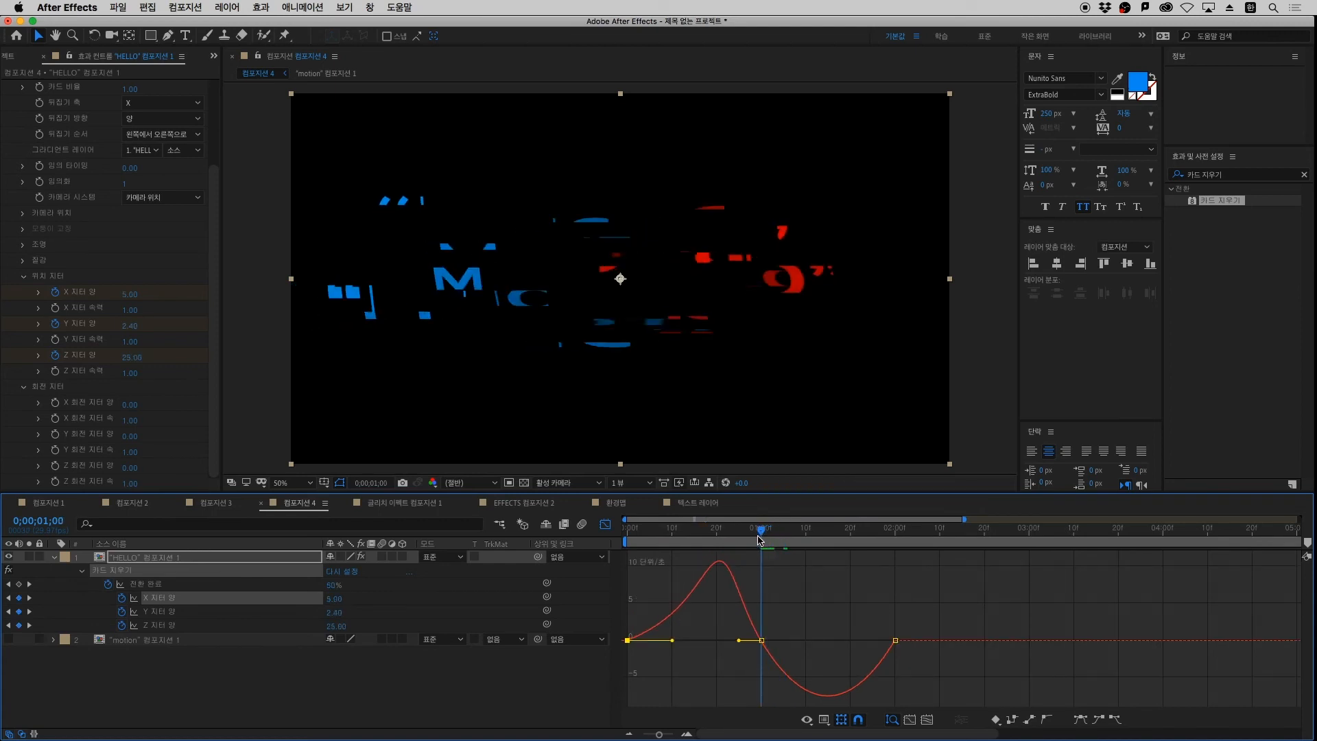
drag(672, 641, 692, 641)
Lengthen the incoming ease of the last X jitter keyframe and shorten both eases around the 1-second keyframe for a sharp speed change
click(895, 656)
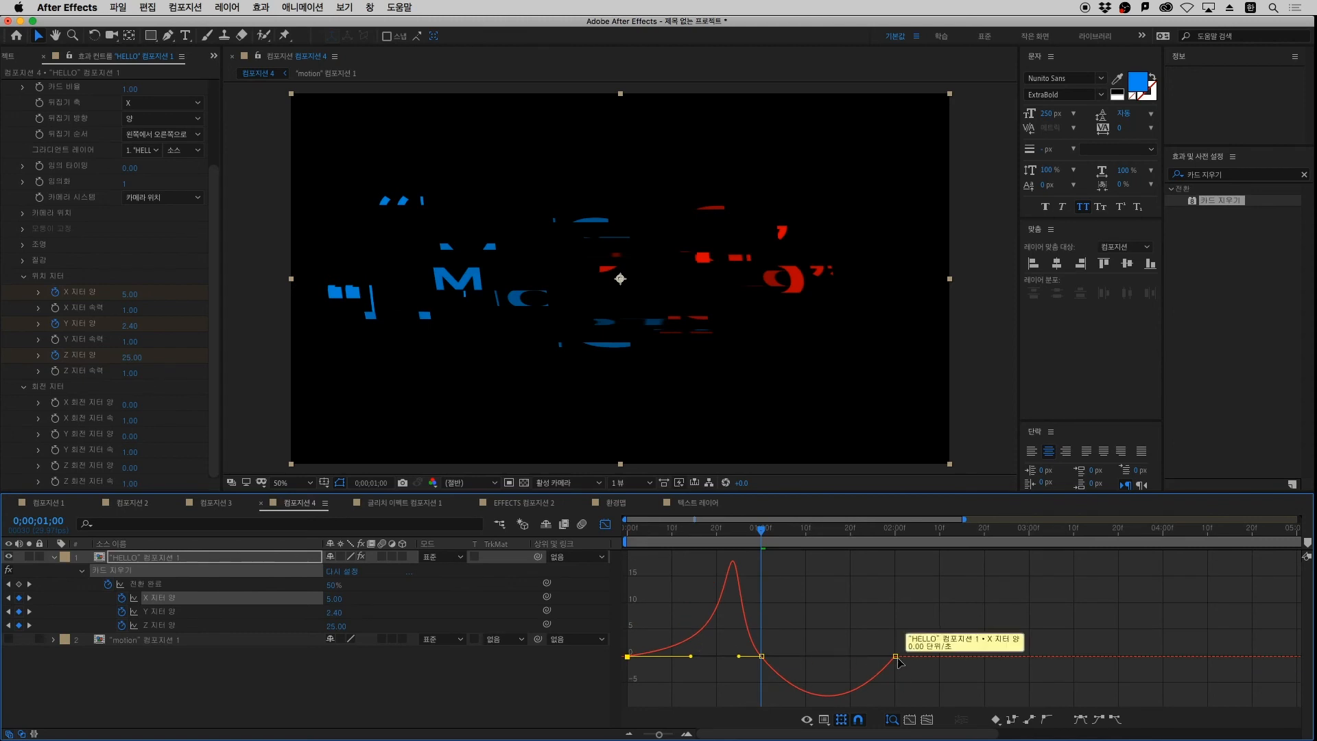
drag(876, 660, 757, 630)
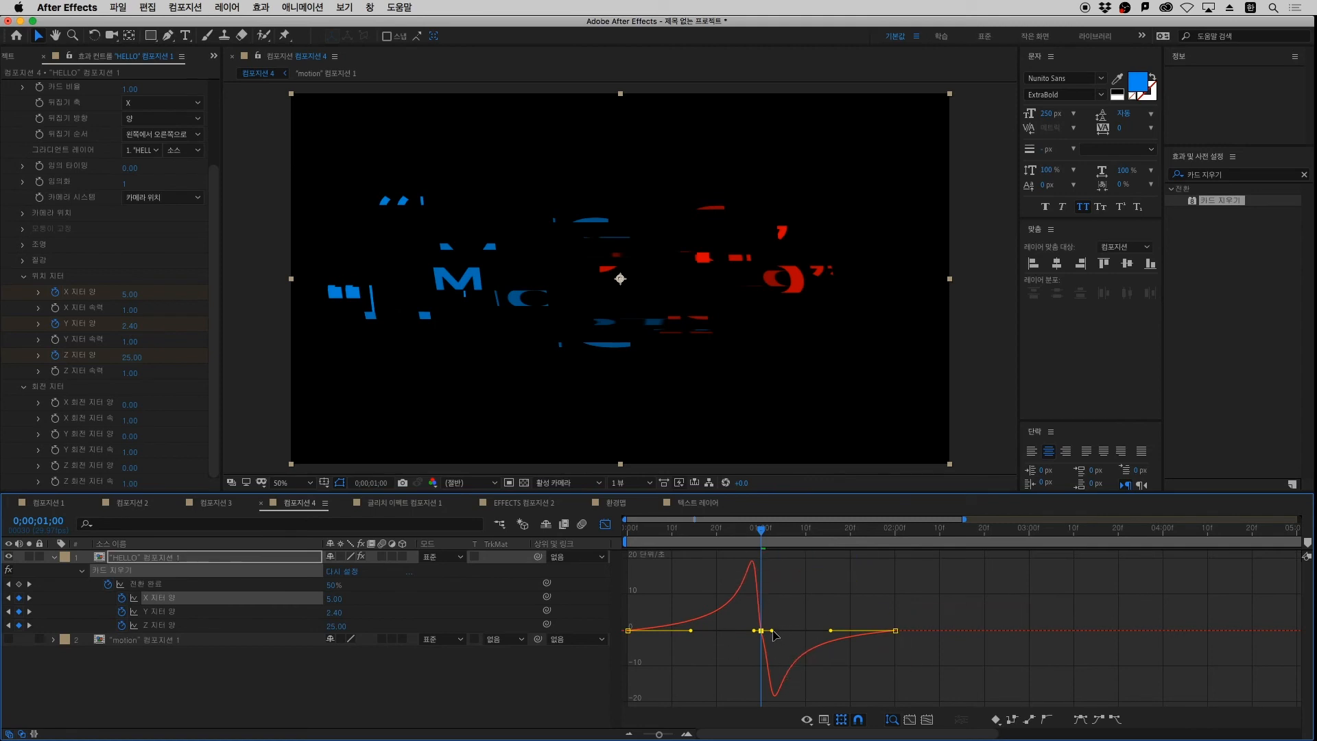
drag(770, 631, 769, 634)
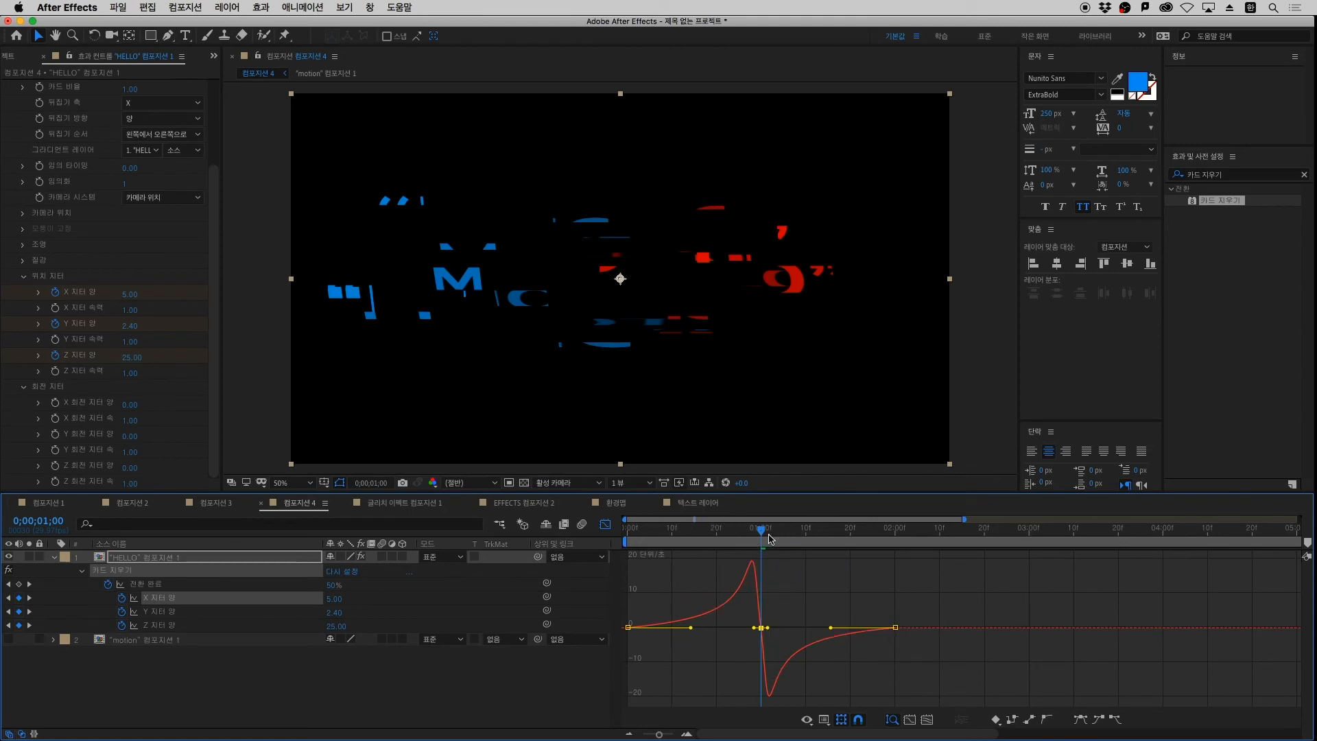
drag(765, 533, 761, 580)
Reshape the Y jitter speed curve with long eases at the first and last keyframes and short eases around the 1-second keyframe
key(shift+F3)
drag(918, 616, 559, 606)
click(605, 525)
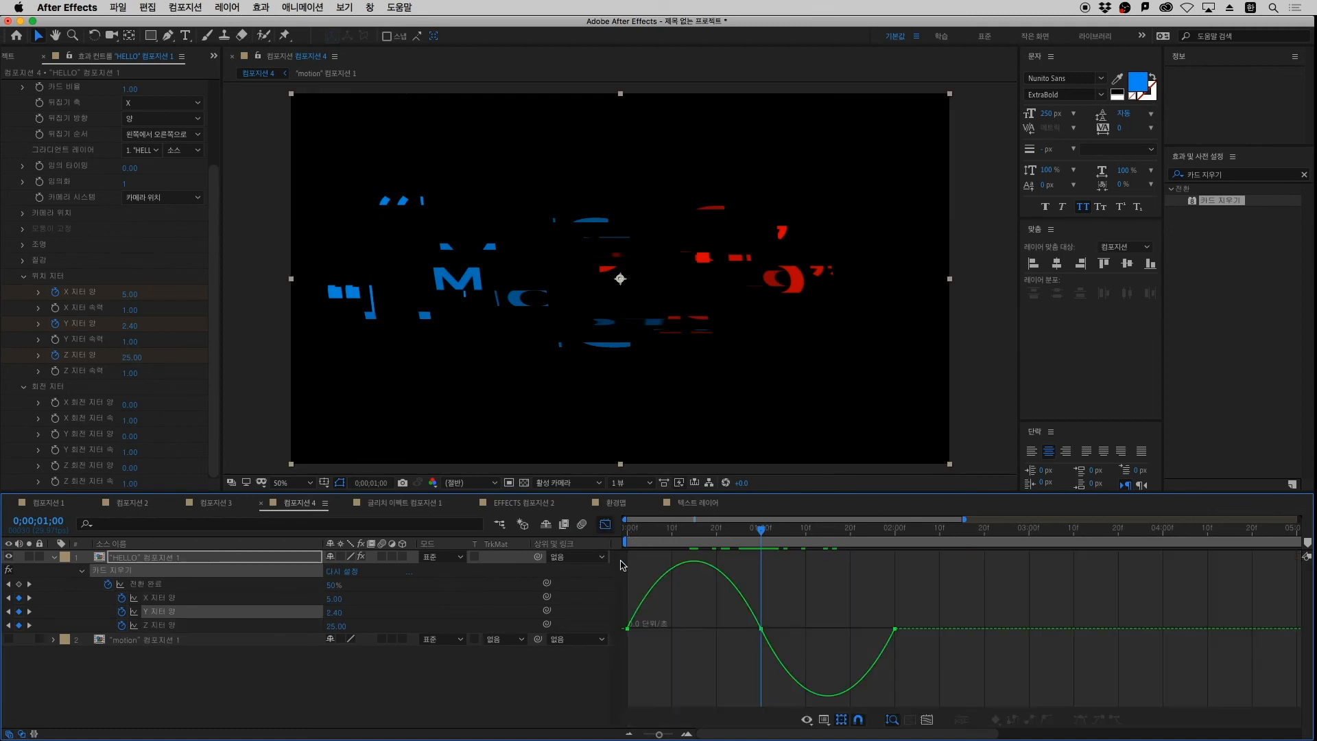
drag(651, 631, 686, 628)
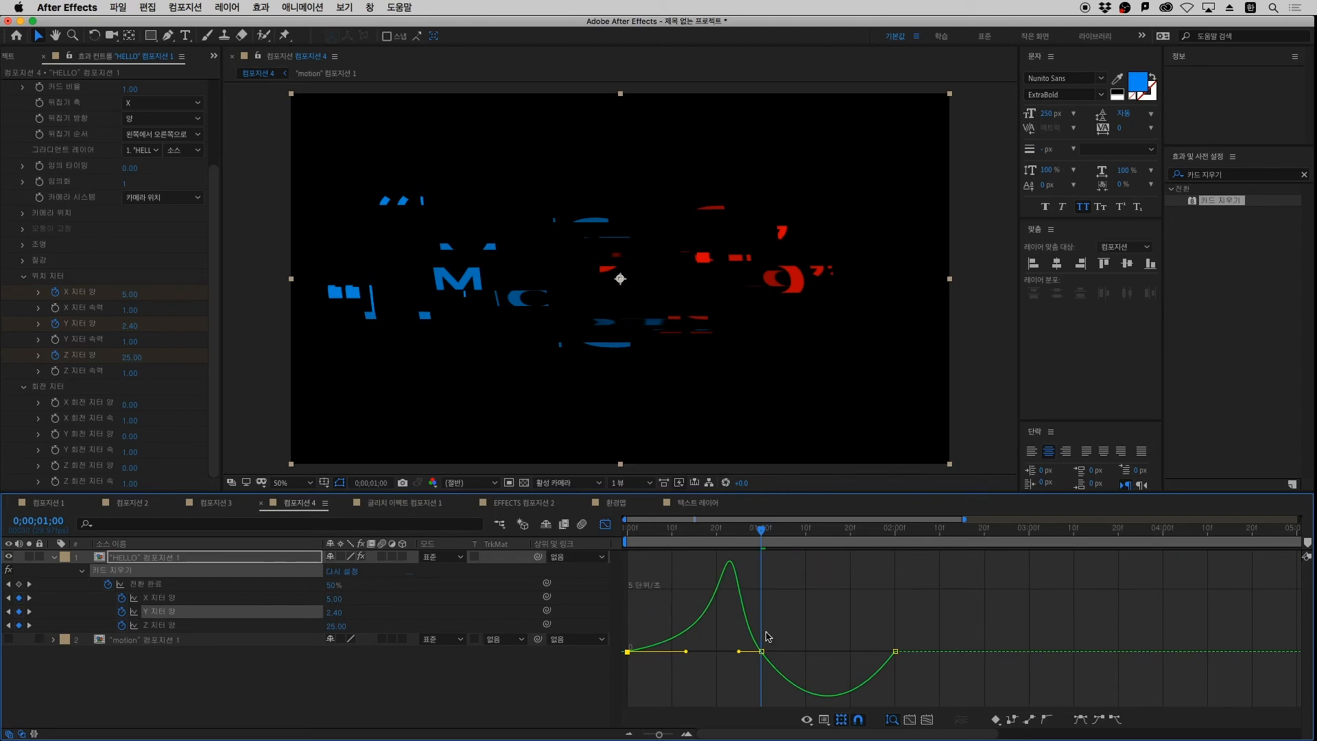
click(891, 651)
drag(873, 653, 802, 659)
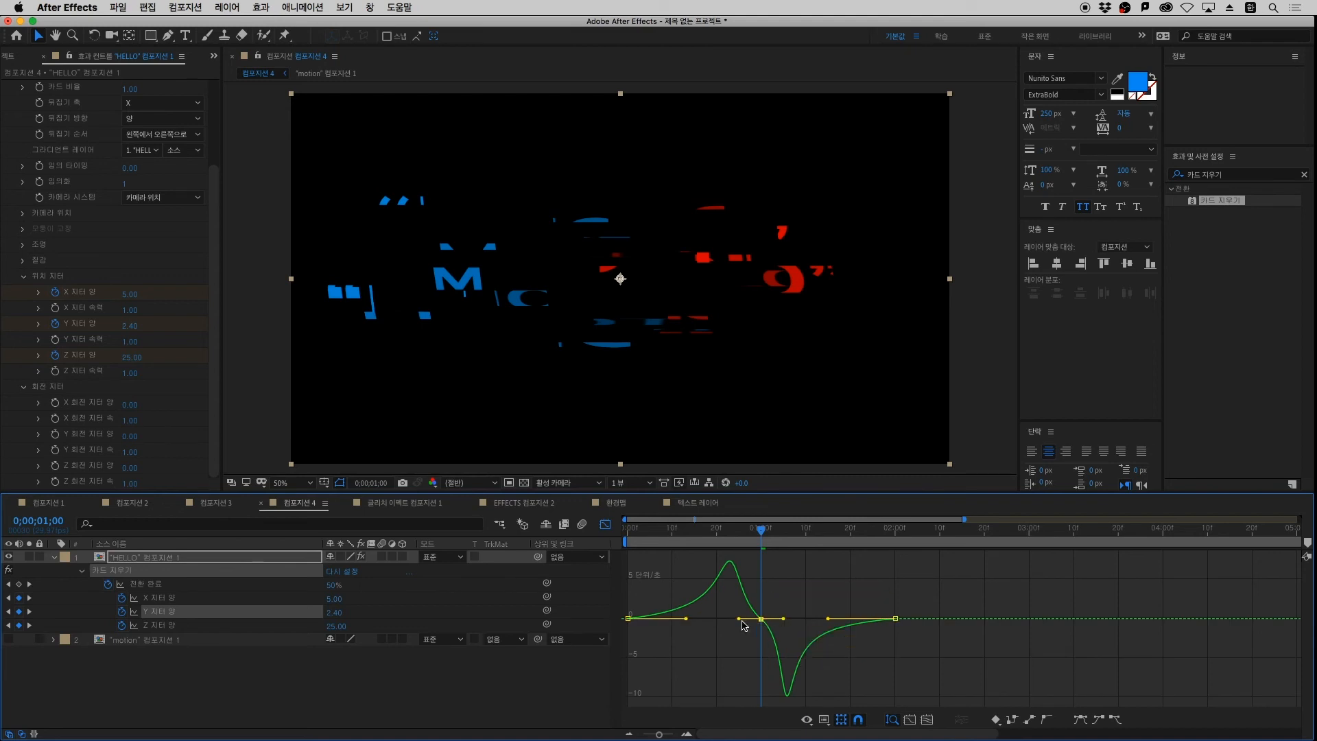
drag(738, 622, 773, 618)
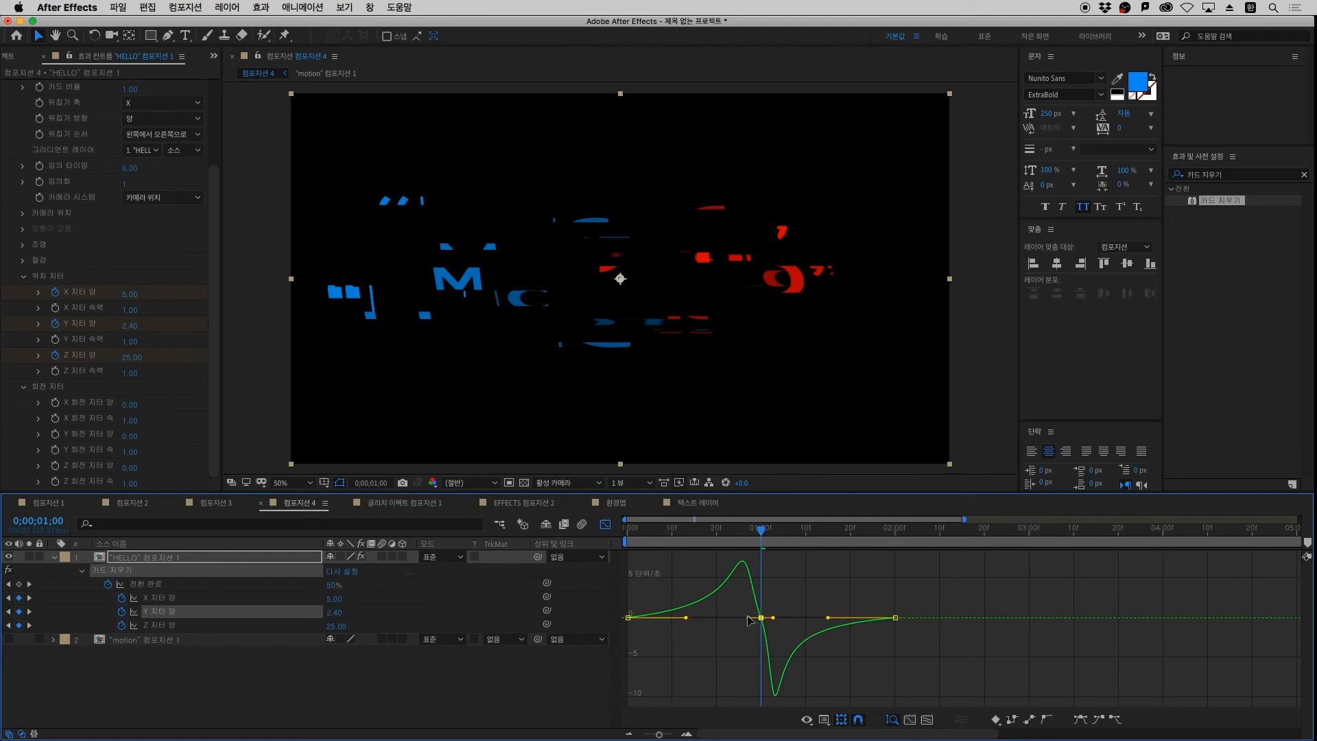
drag(748, 617, 752, 618)
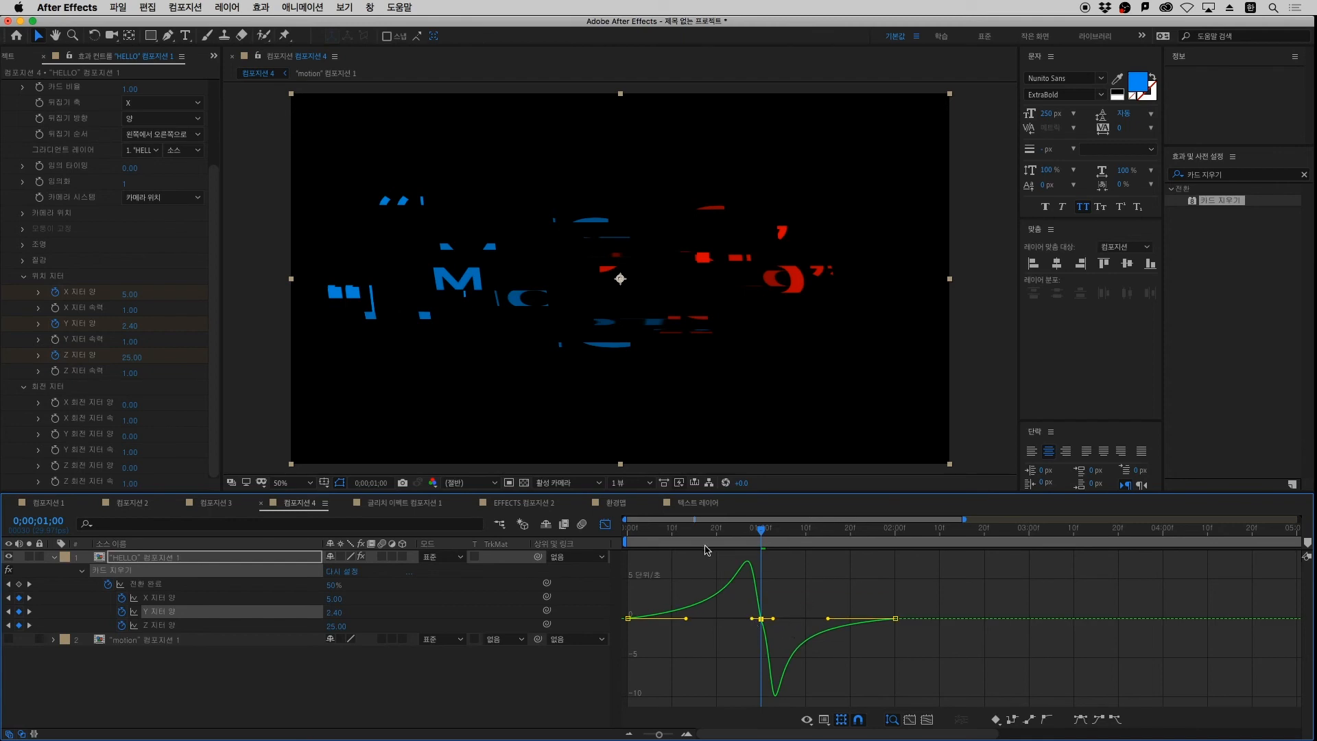
Reshape the Z jitter speed curve with long eases at the first and last keyframes and short eases around the 1-second keyframe
click(601, 527)
click(909, 625)
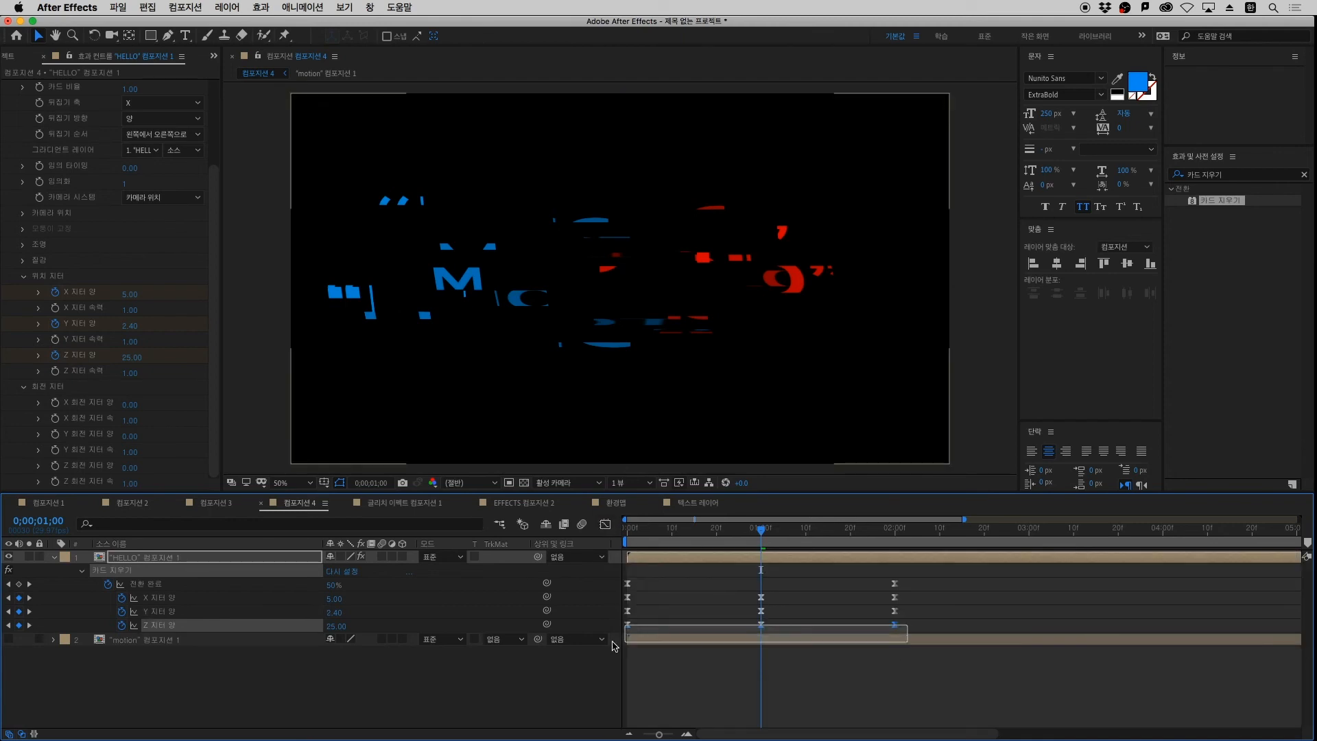
click(605, 524)
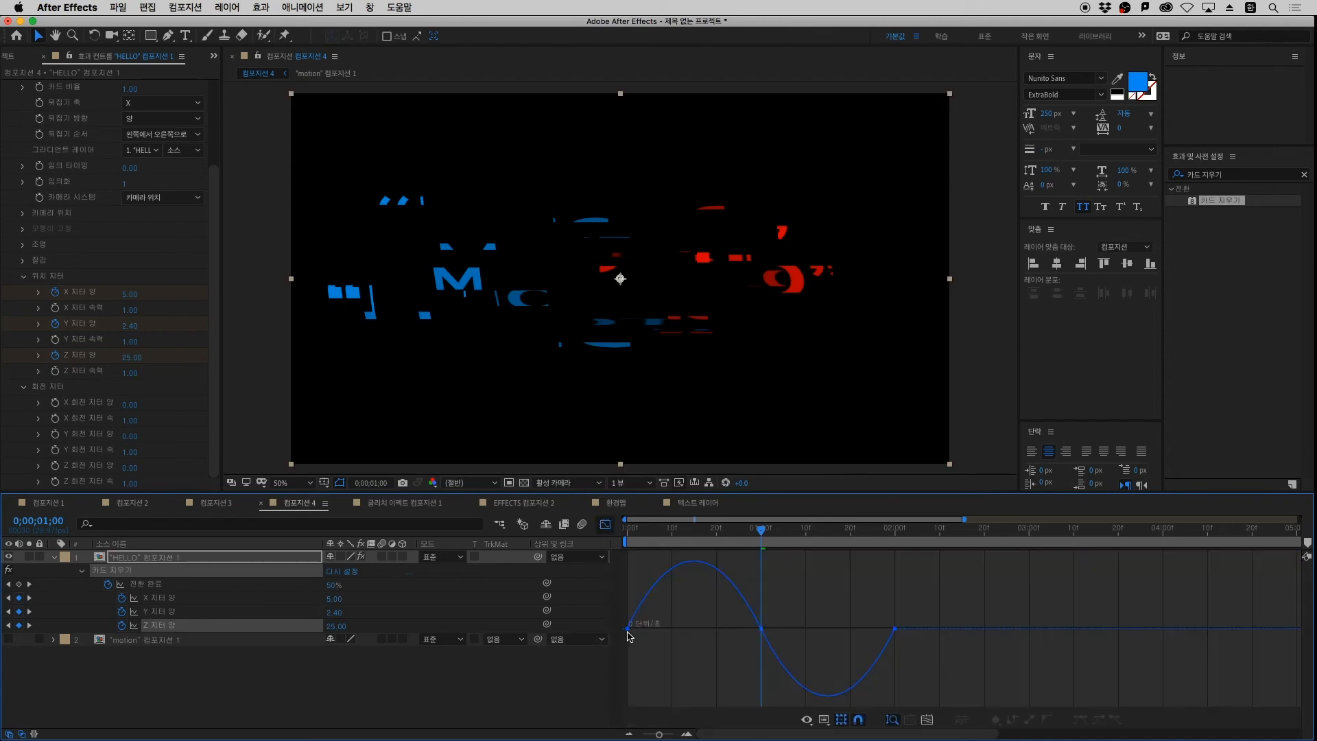
click(628, 629)
drag(651, 628, 694, 629)
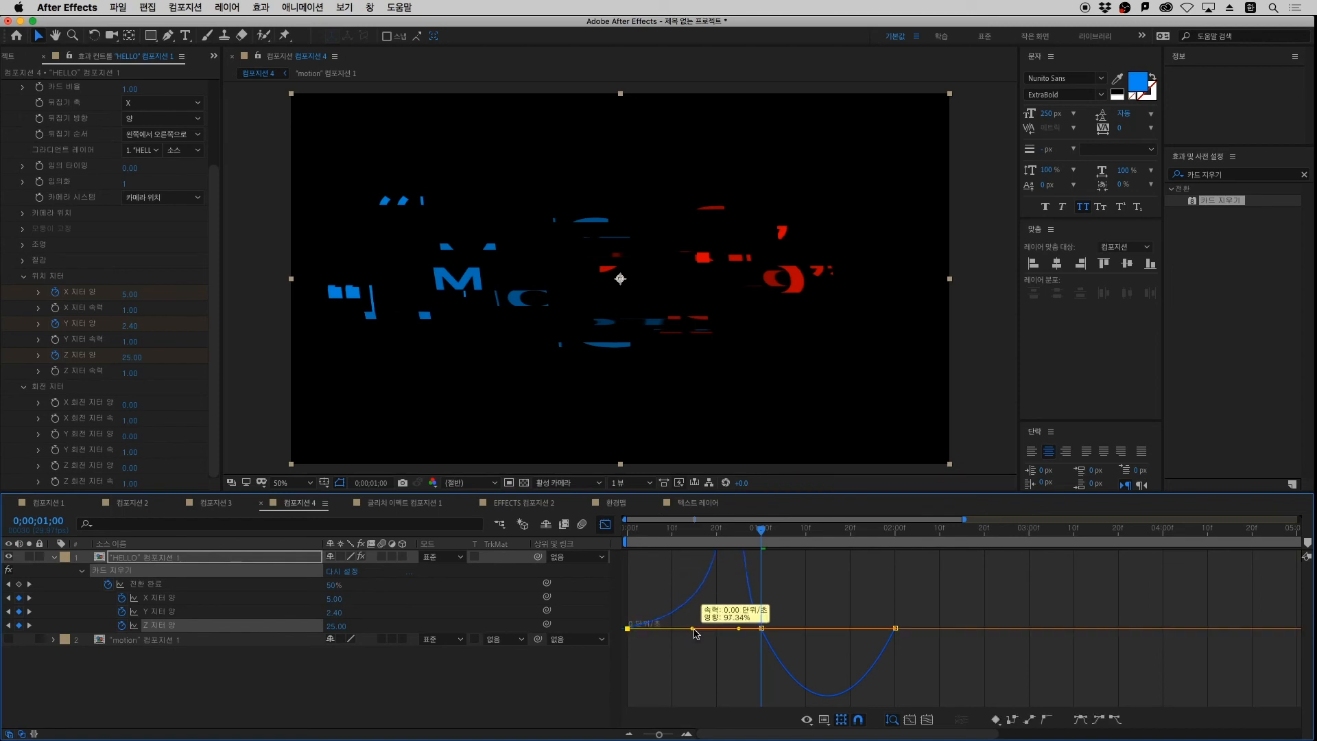
click(894, 657)
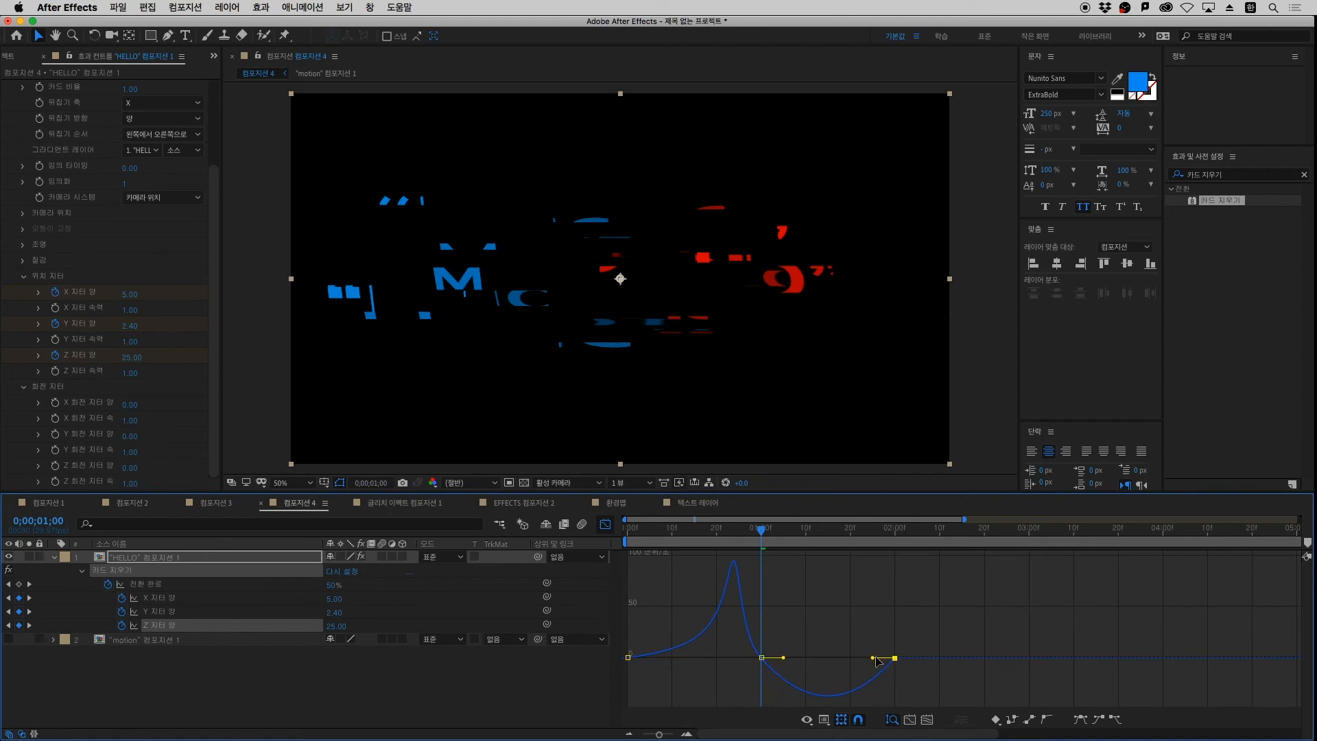
drag(872, 659, 749, 641)
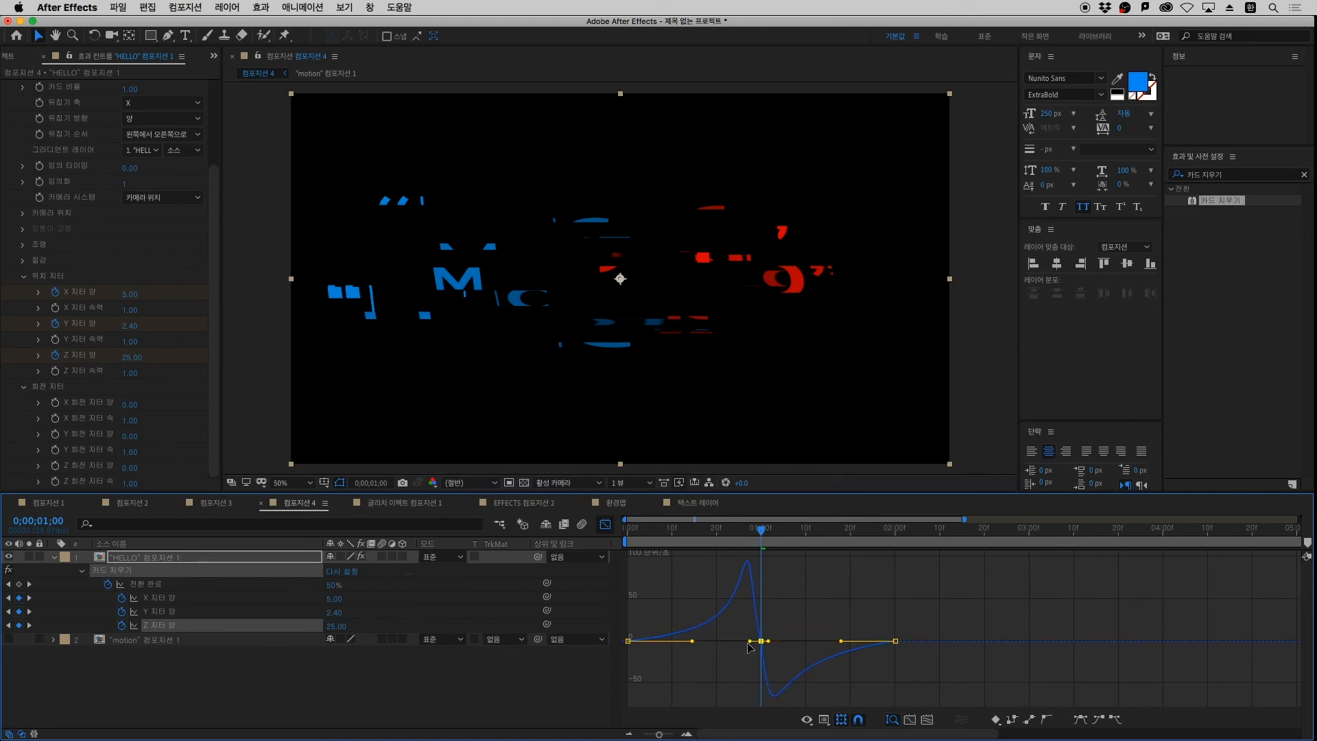
click(605, 523)
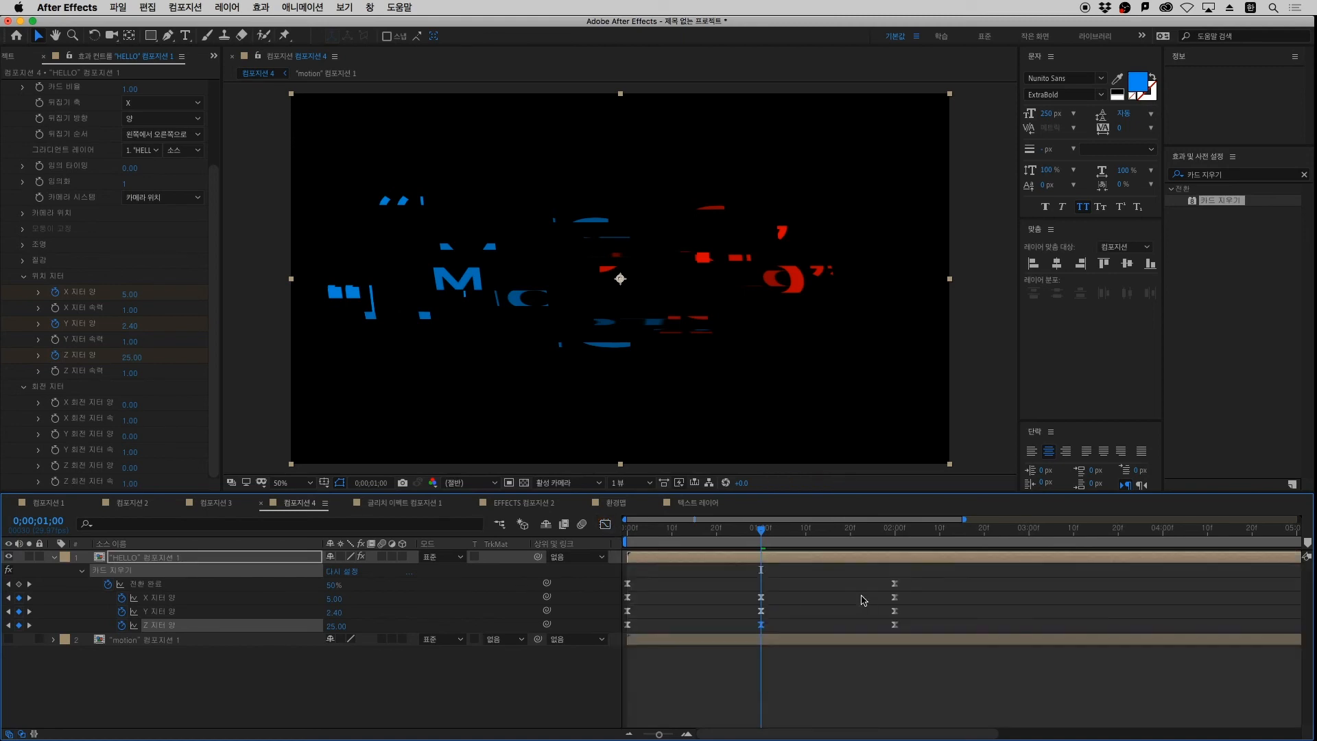
Shorten the work area to end at about 0;00;03;09 and preview the eased transition at a smaller view magnification
drag(1021, 537, 1068, 538)
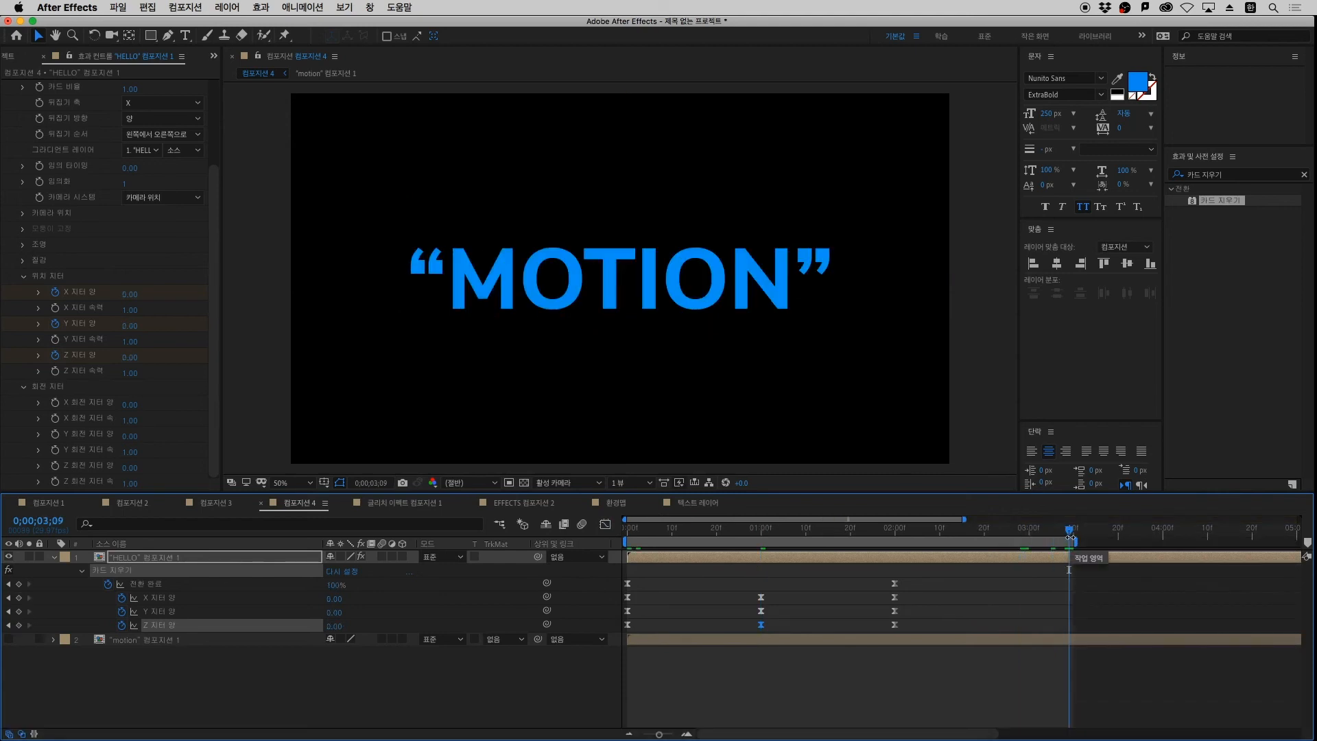
key(space)
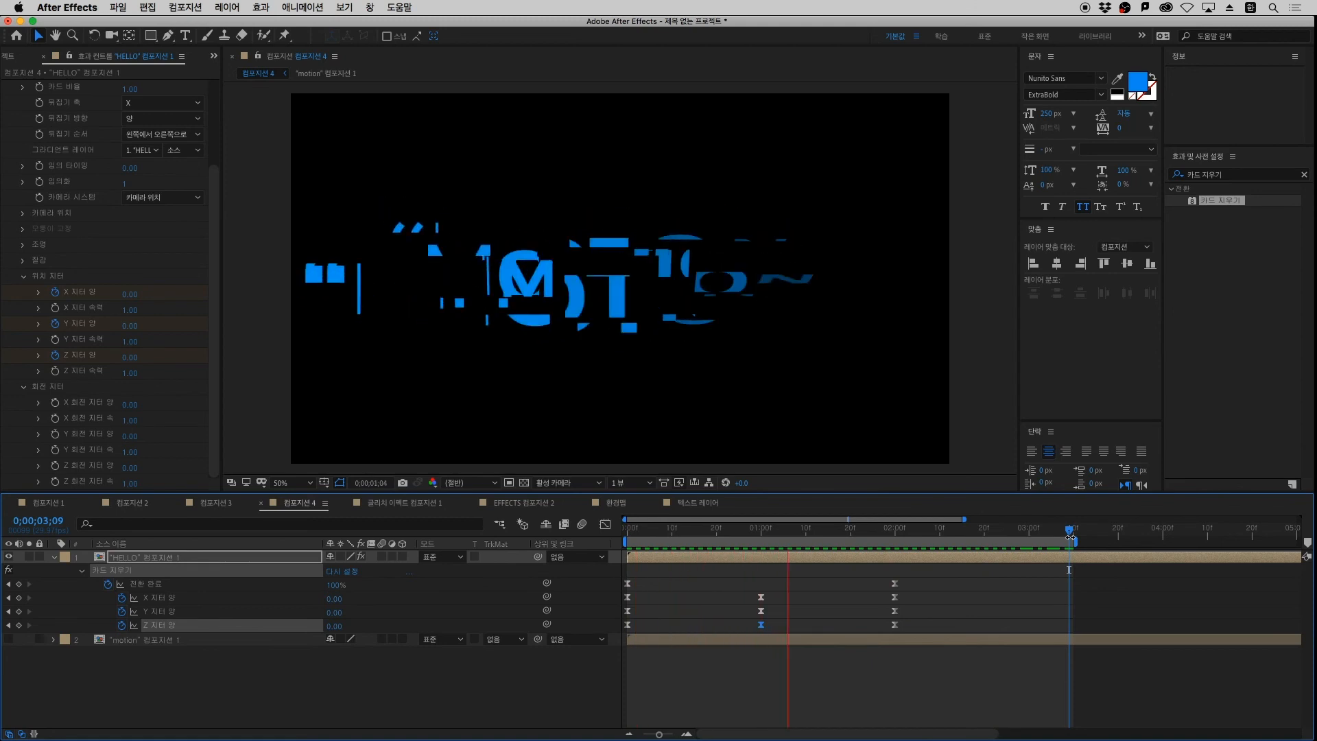
key(space)
key(comma)
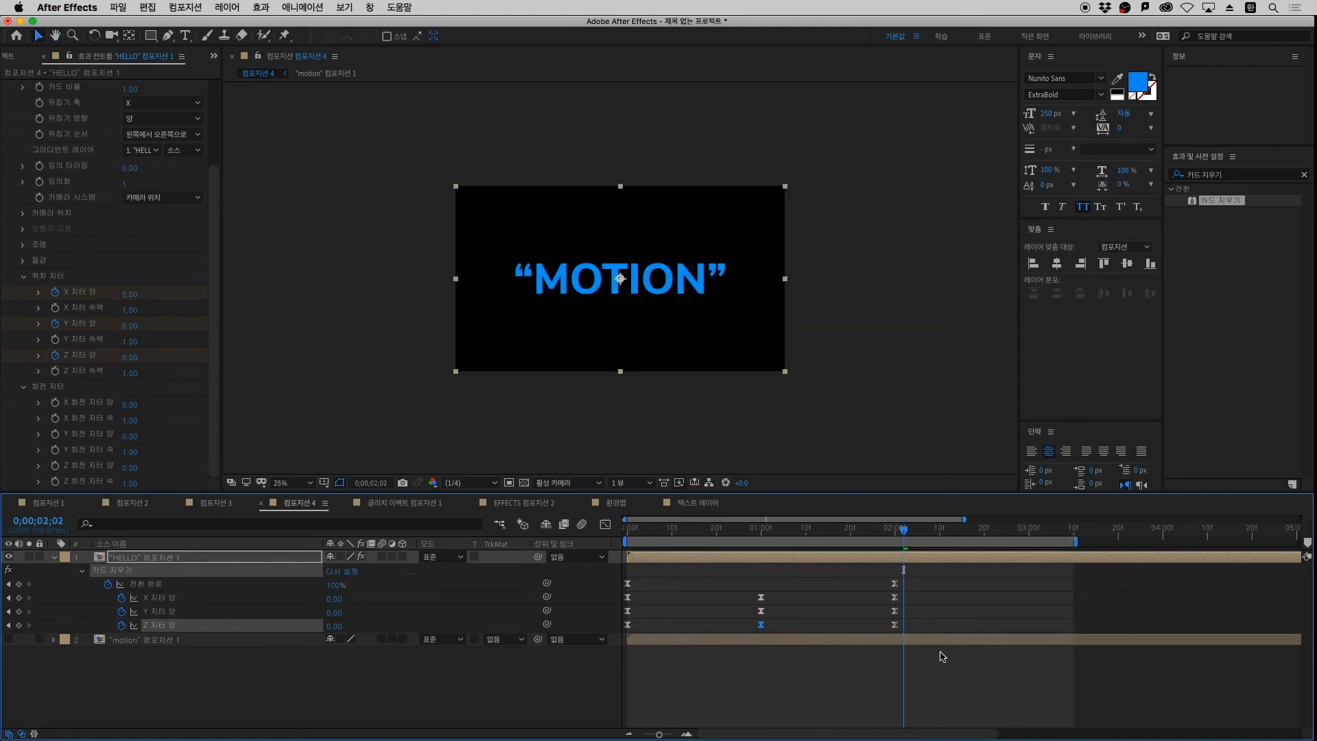
click(952, 674)
key(space)
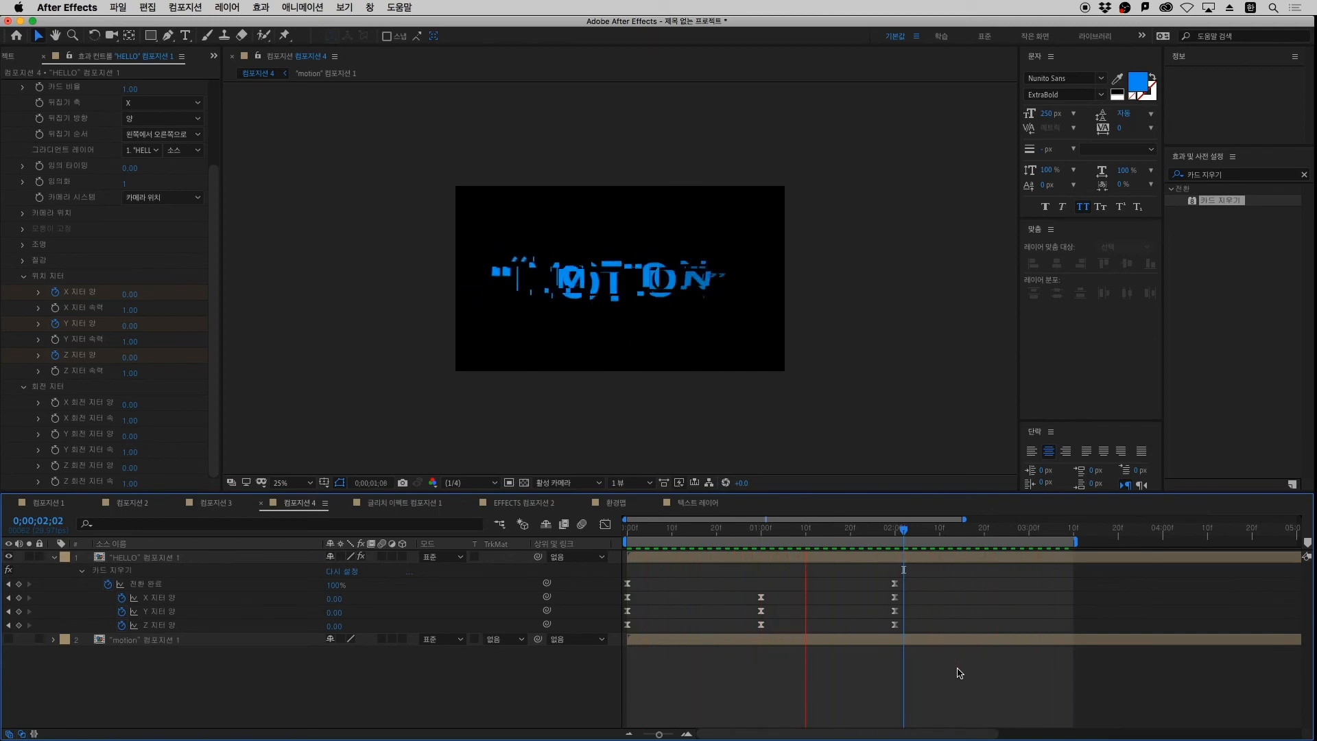
key(space)
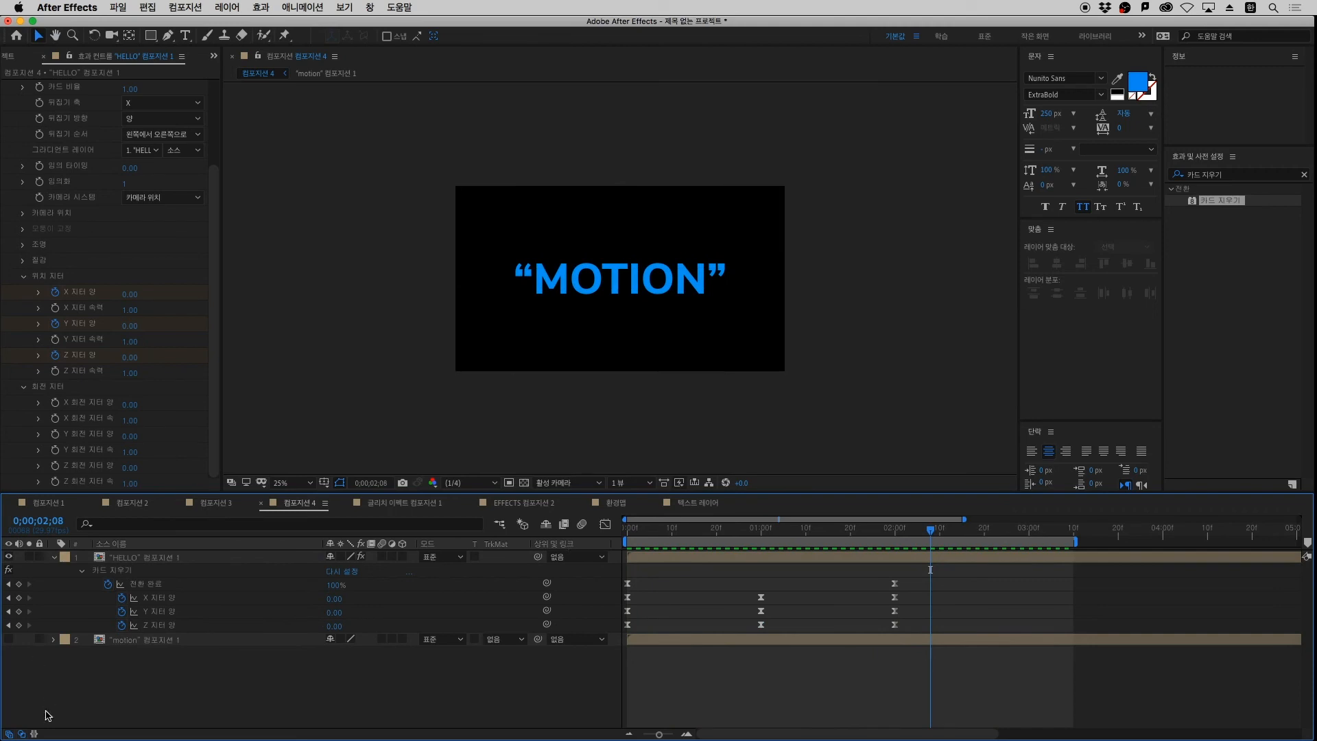
Switch to Finder and scrub through the reference movie 04 카드와이프 이펙트.mov to examine the colored fragments around the text
key(space)
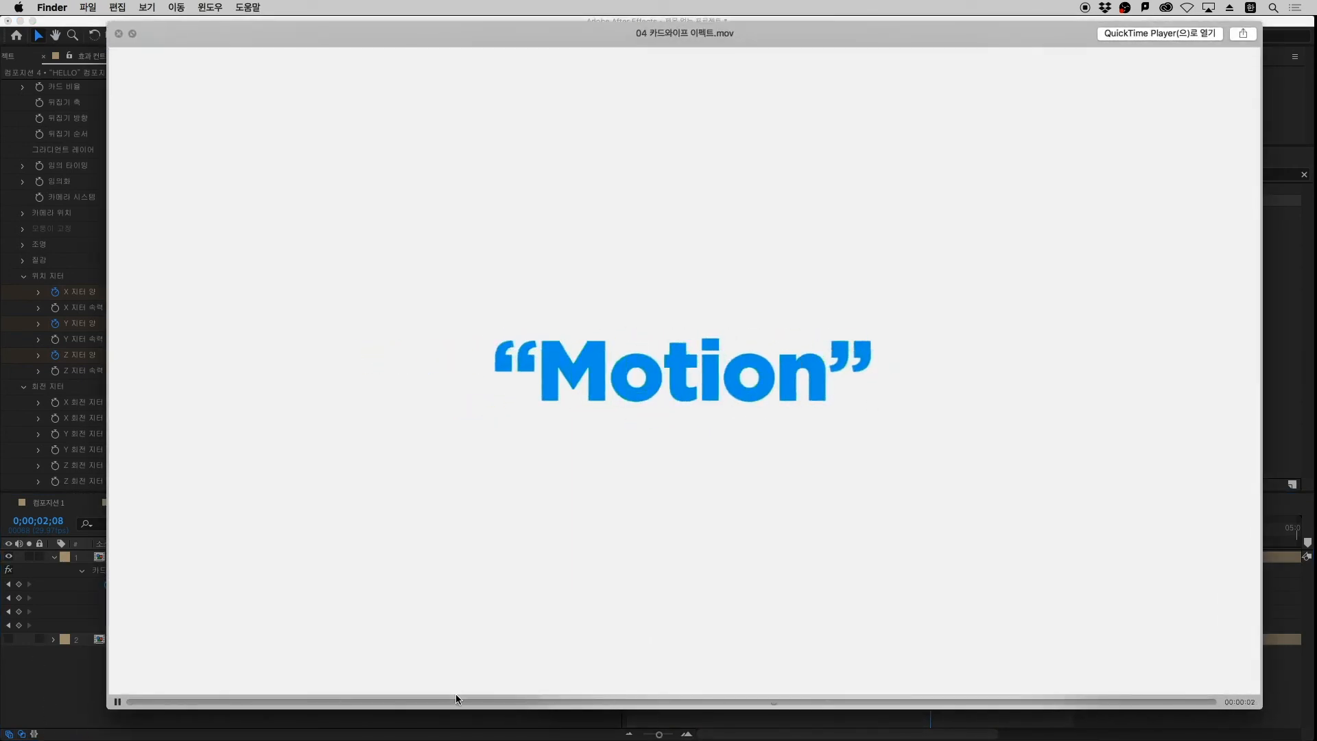
drag(455, 699, 680, 701)
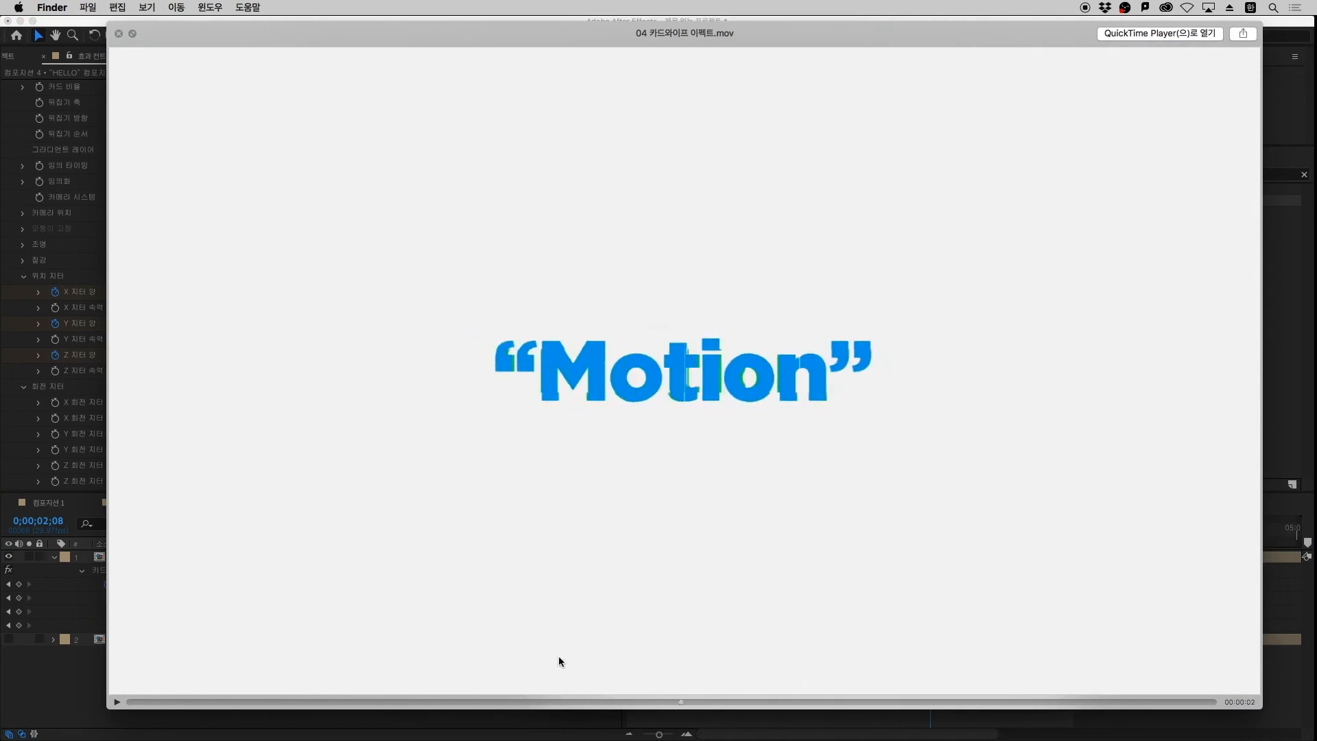
click(104, 669)
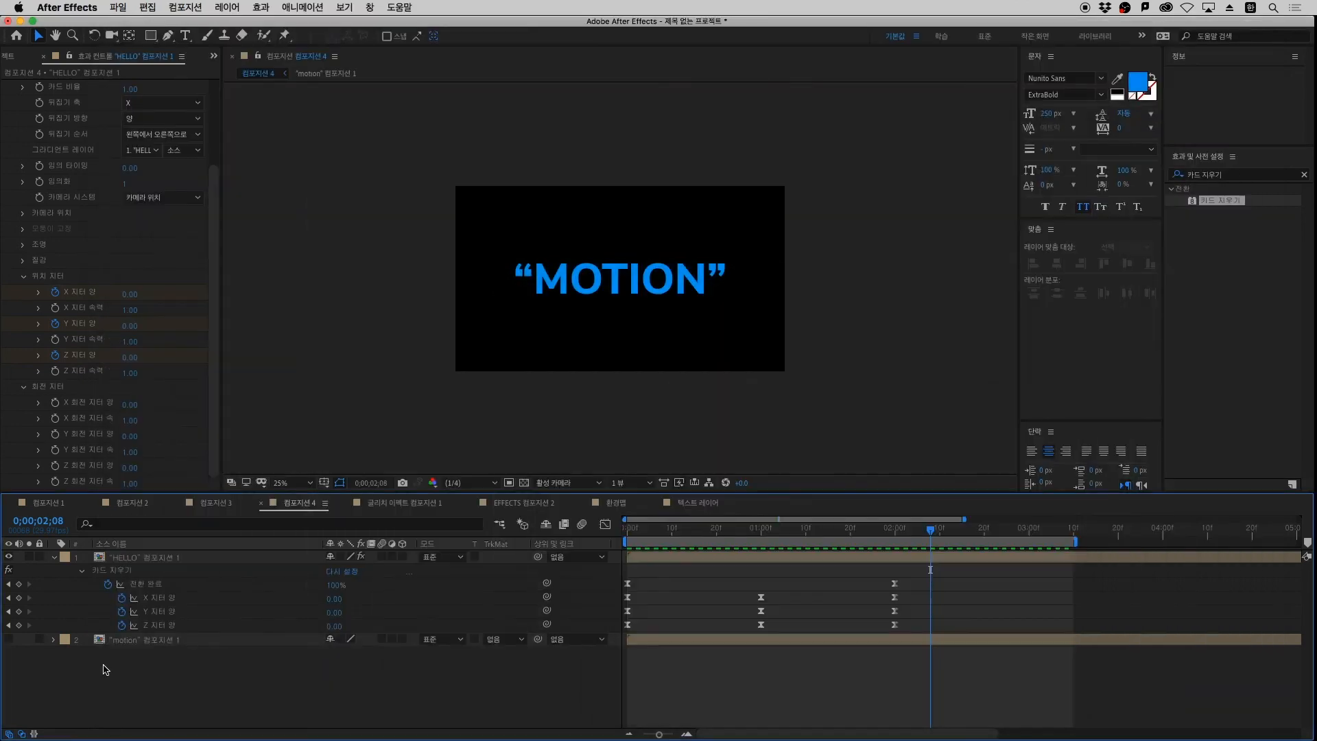
Replay the card wipe transition in 컴포지션 4 and examine the scattered cards around the 1-second mark
click(148, 558)
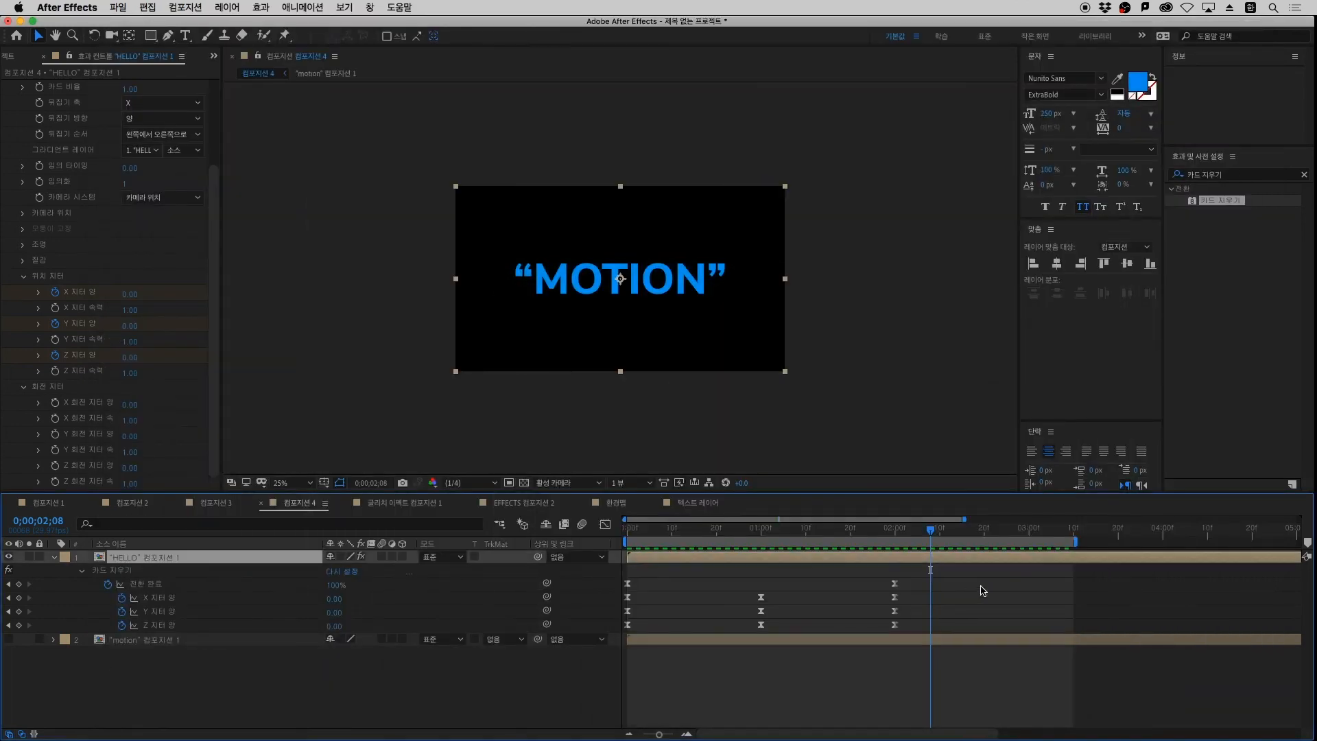
key(space)
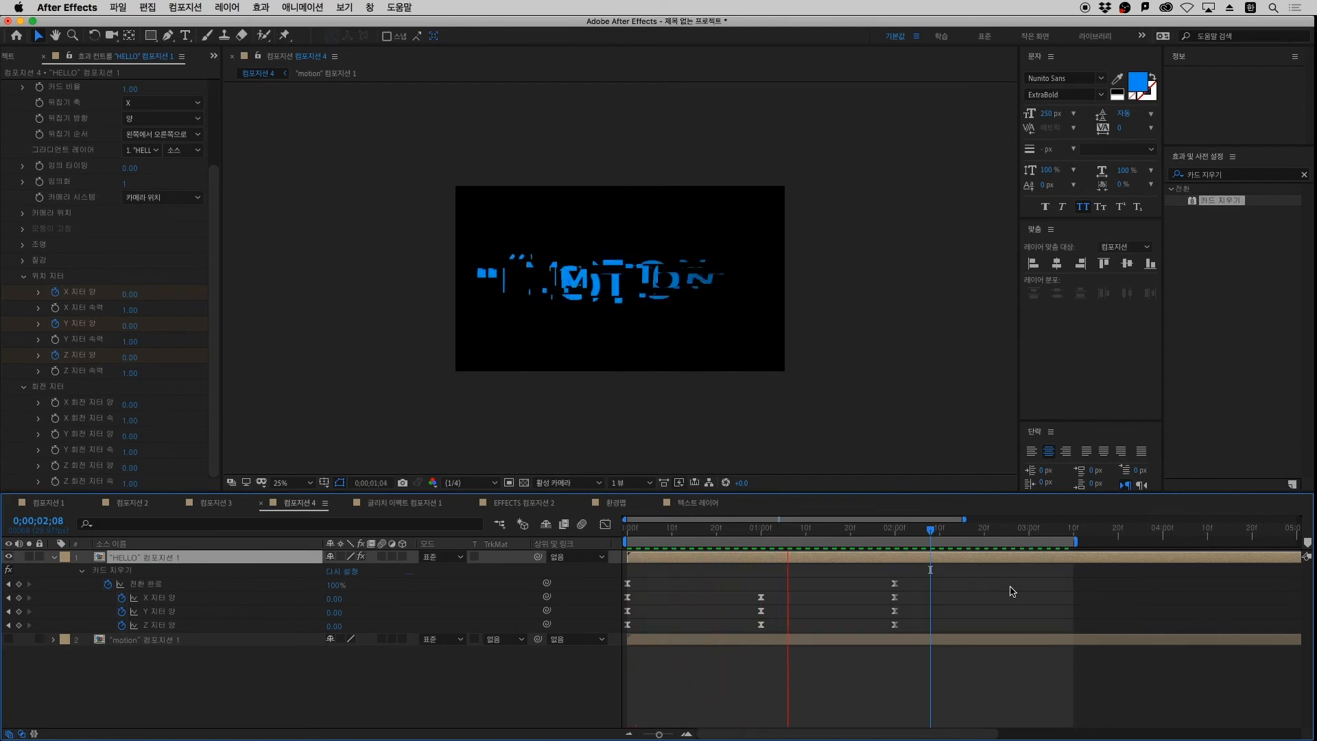
key(space)
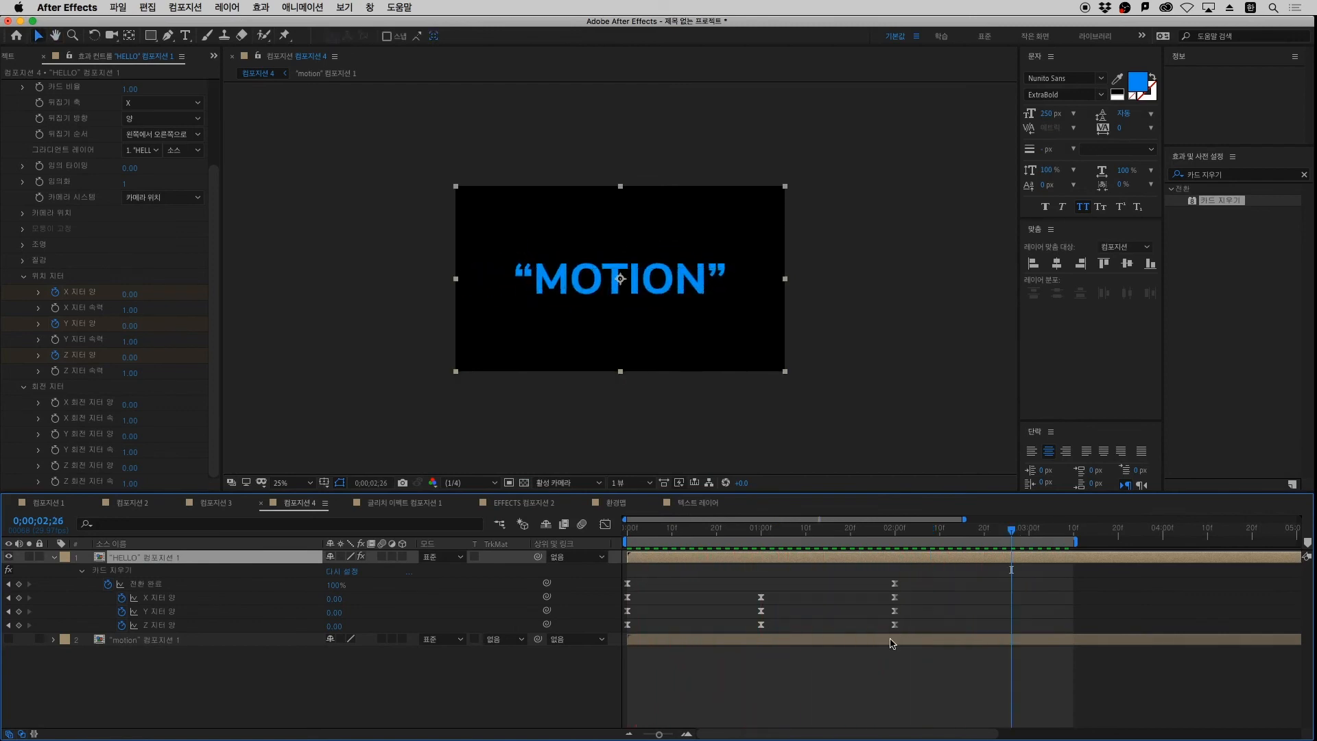
click(838, 576)
key(space)
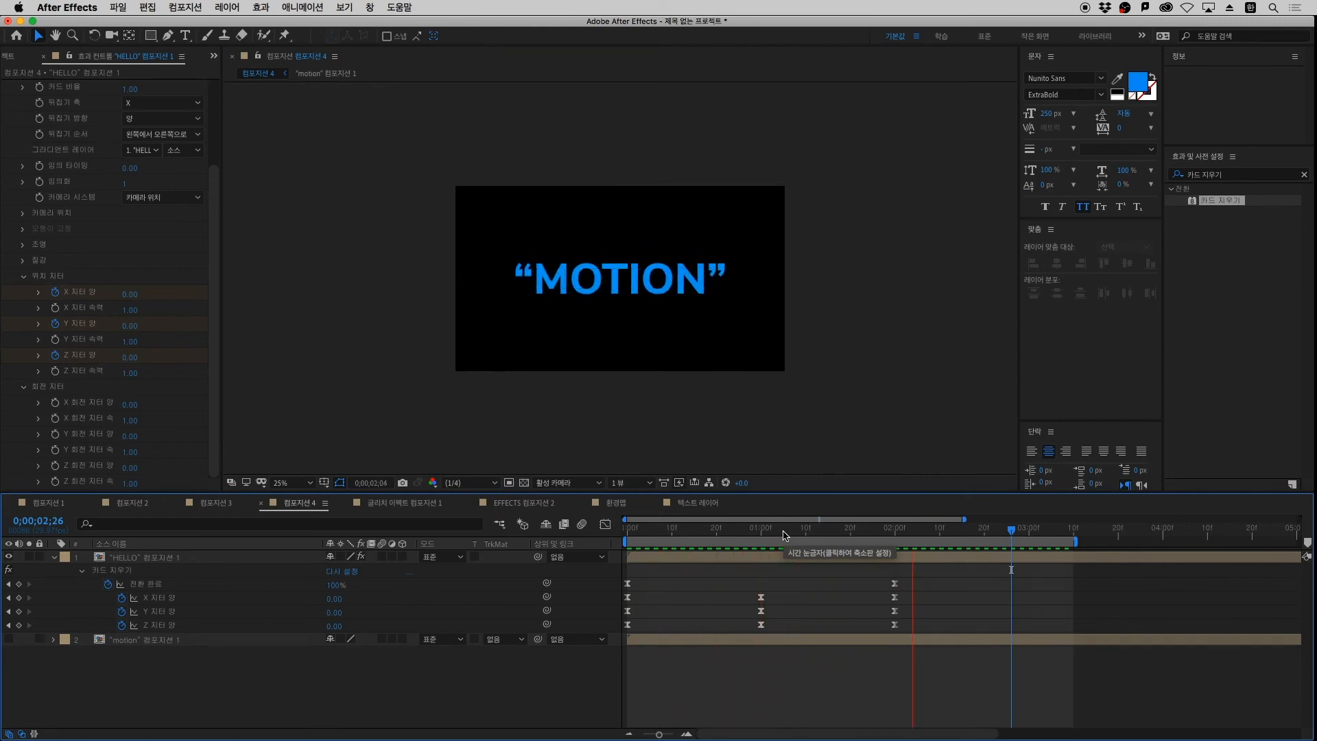
key(space)
key(space)
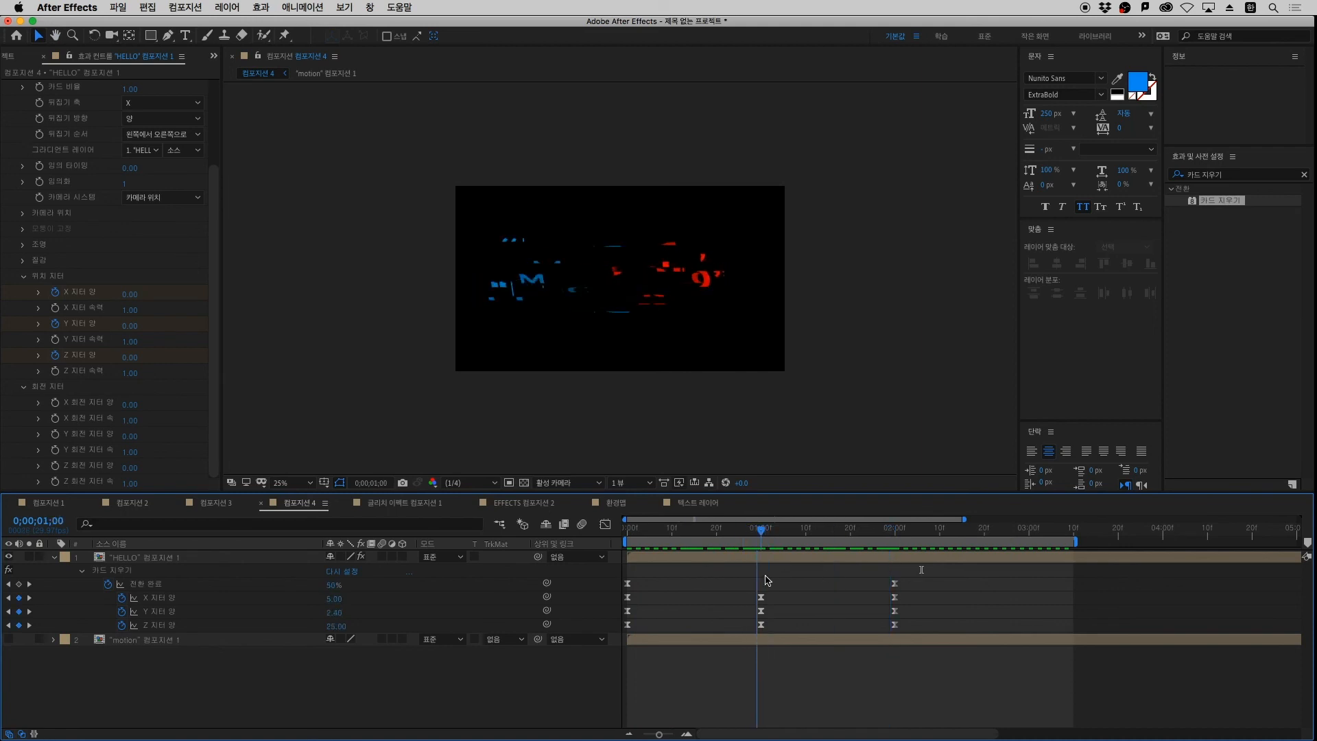
key(space)
click(174, 569)
key(super+d)
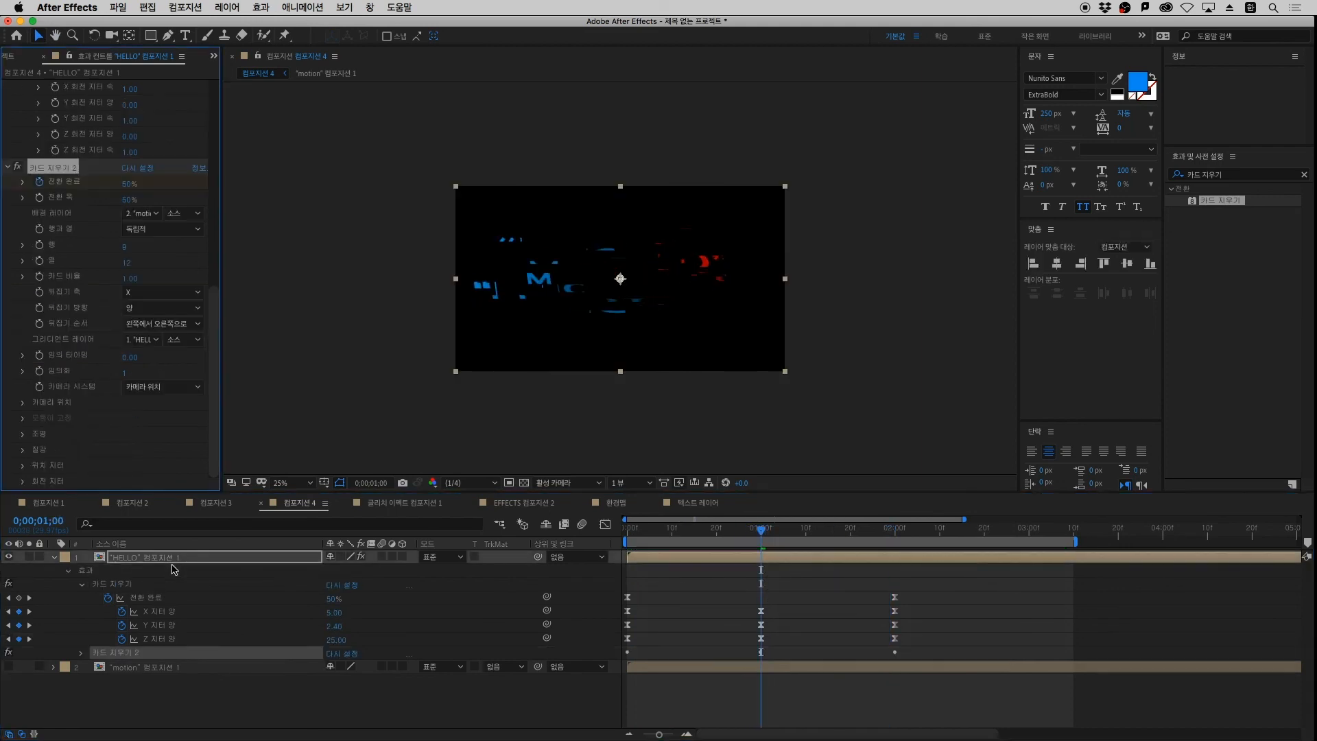
key(Delete)
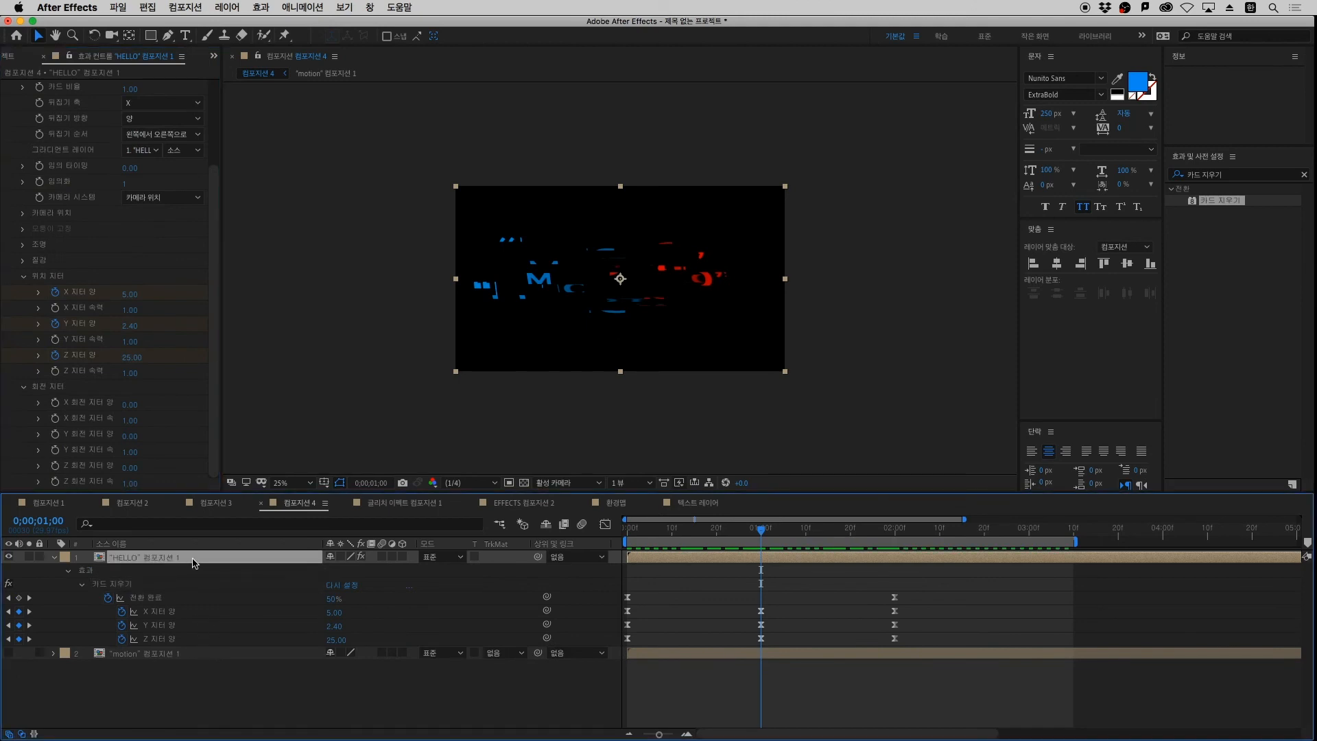
Duplicate the “HELLO” composition layer, find the Fill (칠) effect and apply it to the upper copy
key(super+d)
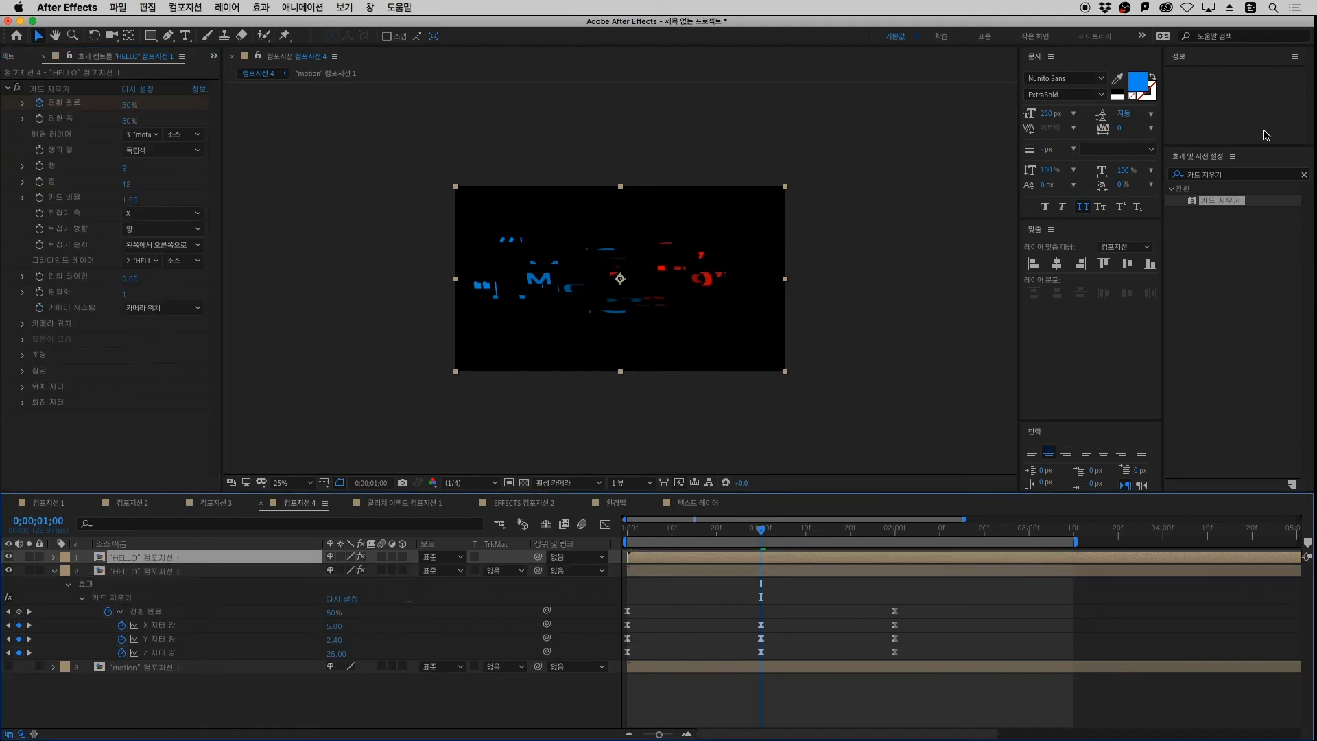
drag(1245, 176, 1051, 175)
key(BackSpace)
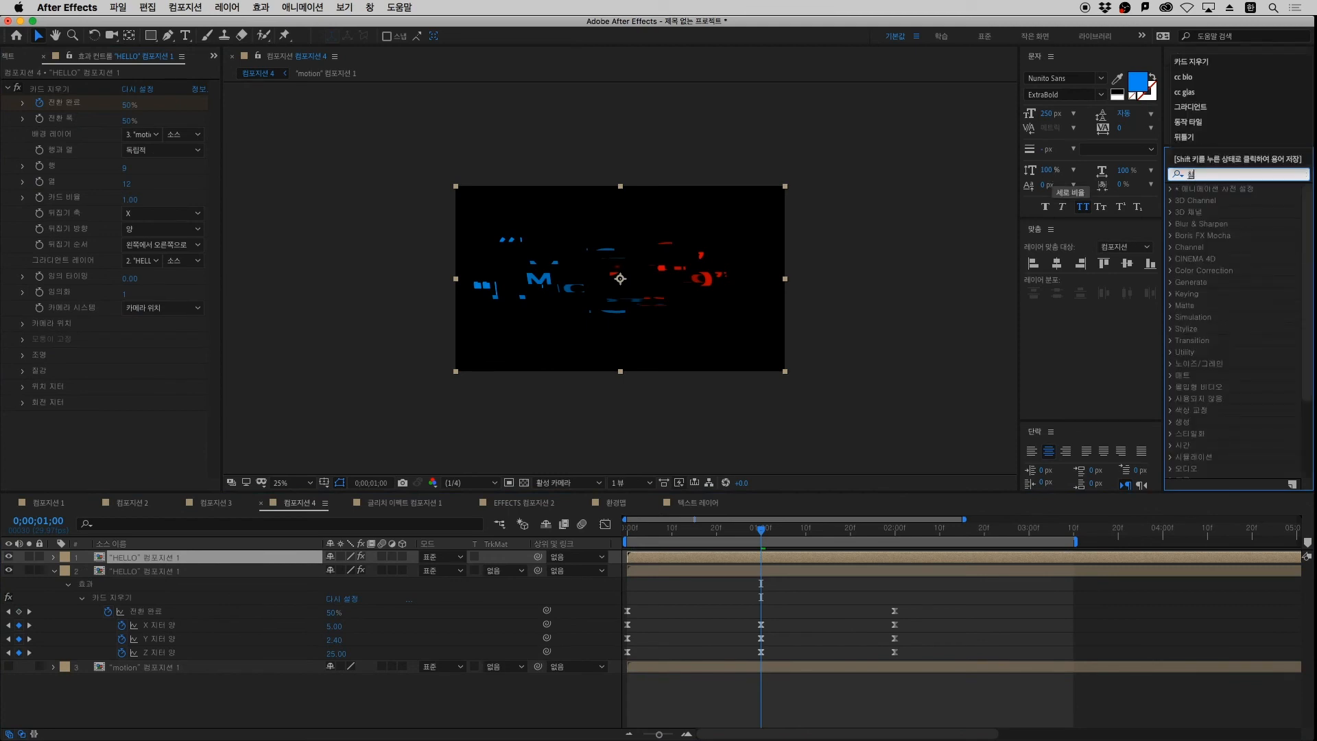
text(칠)
click(1245, 174)
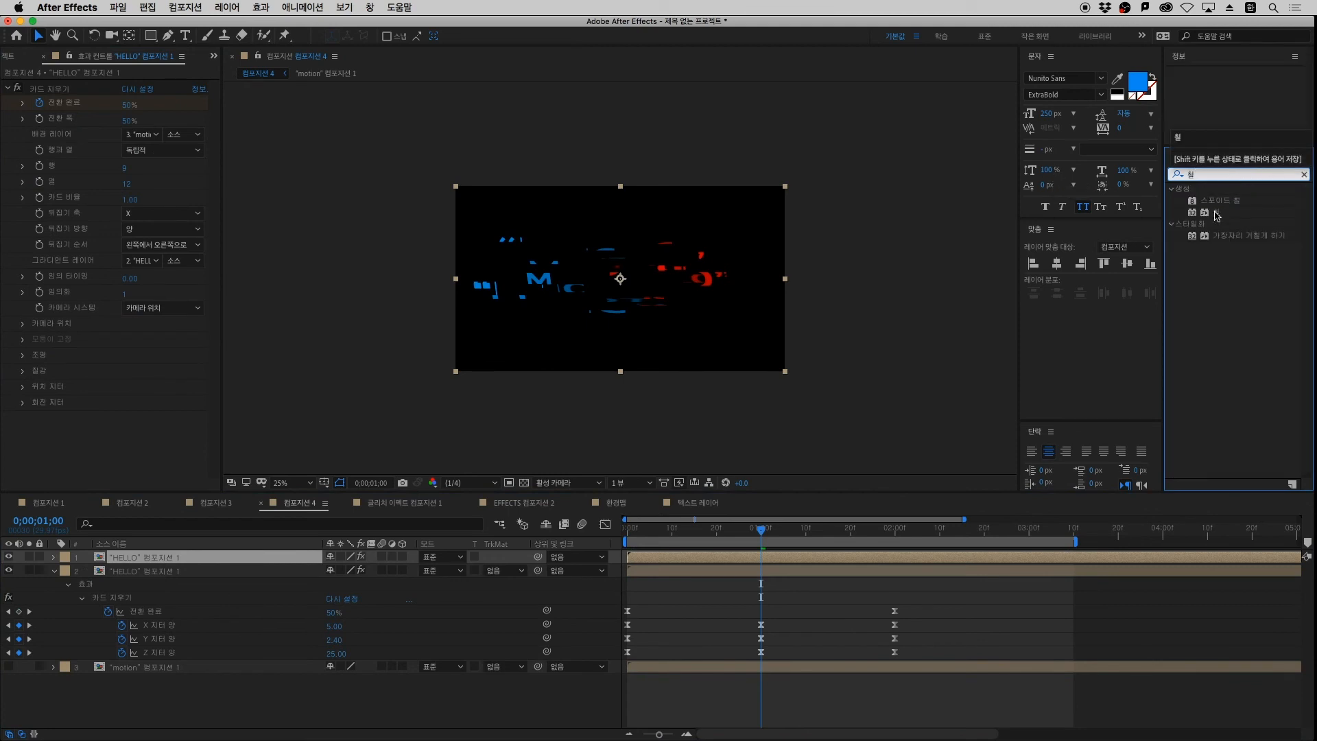
drag(1219, 218, 233, 557)
Set the Fill color of the duplicated “HELLO” layer to teal green 00FFB9
click(128, 419)
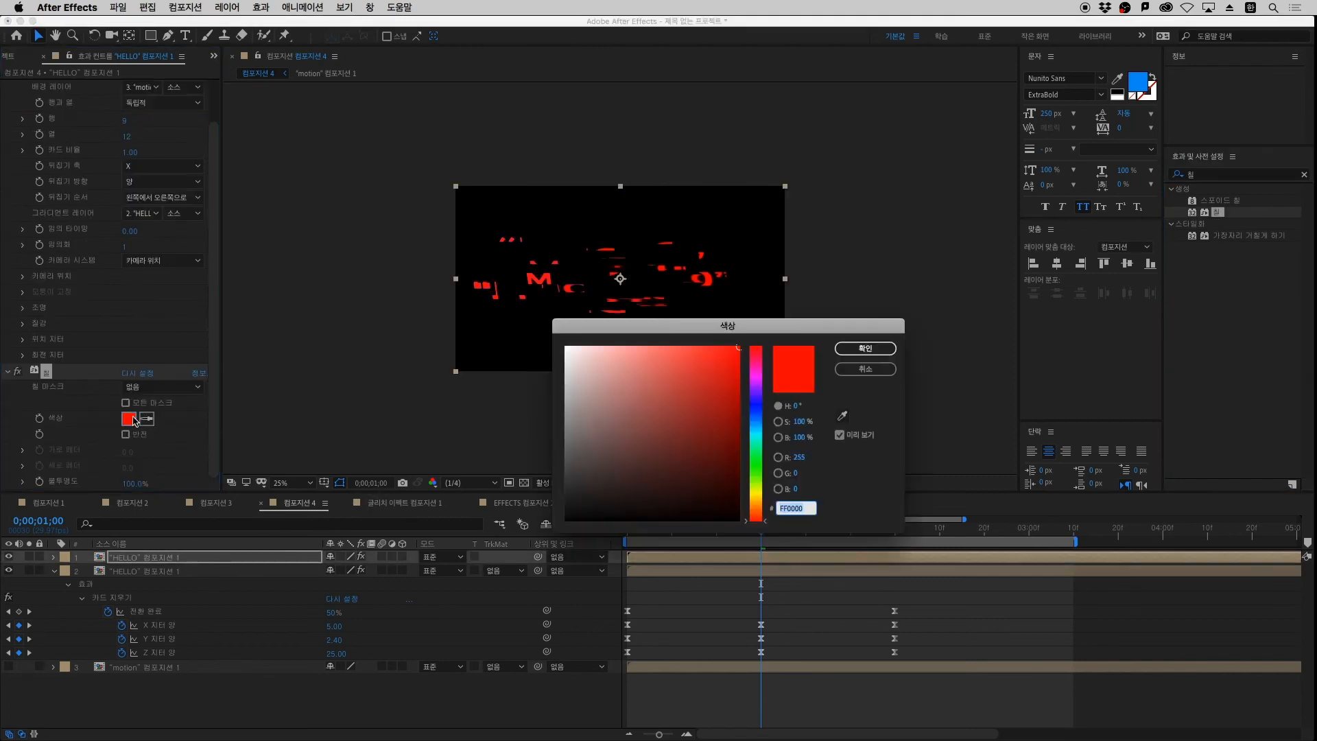
click(757, 440)
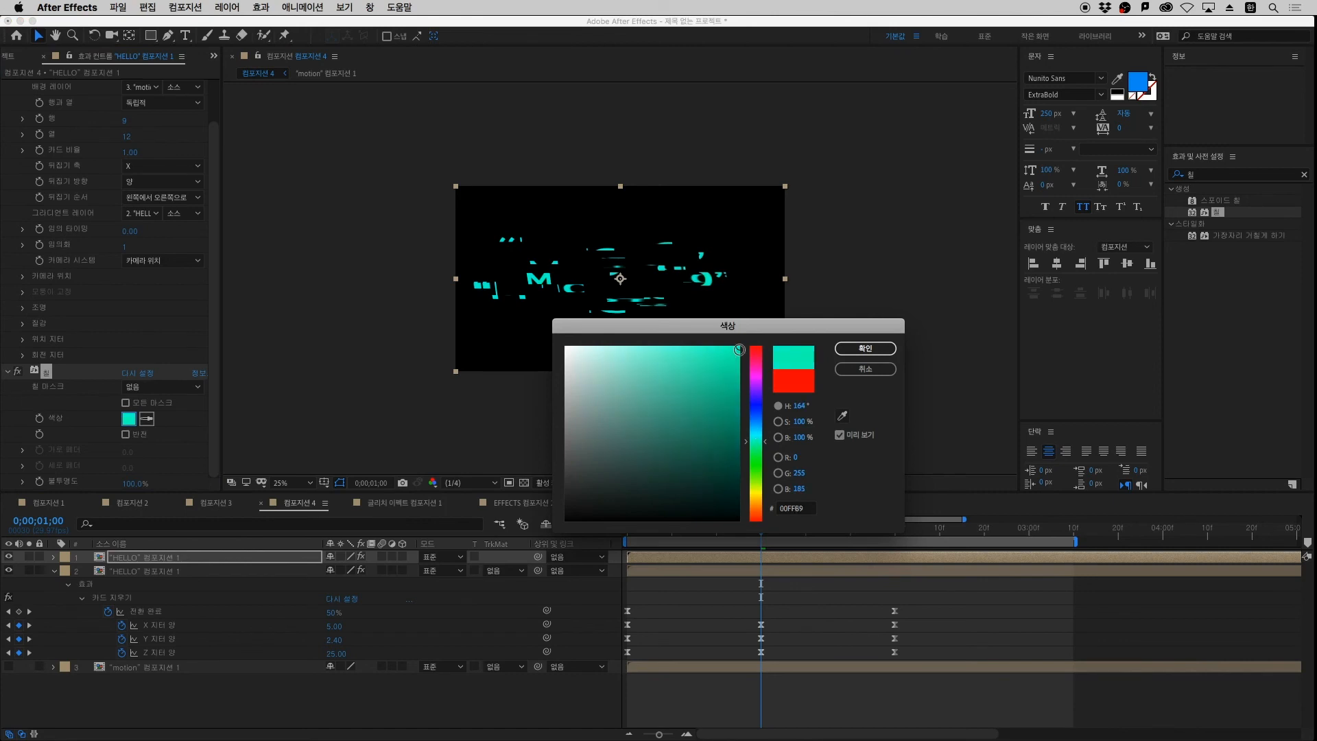
key(Return)
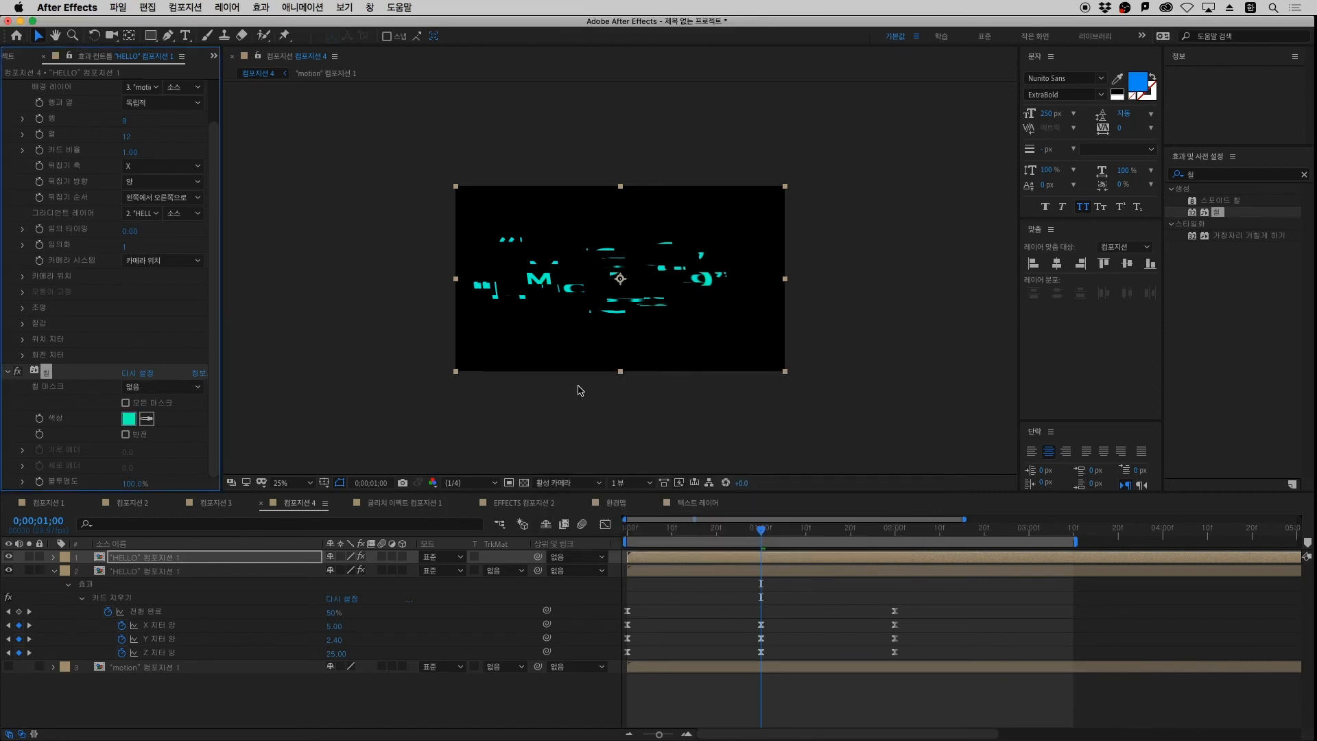
Collapse the layer properties, move the teal “HELLO” copy beneath the original and delay its start by about four frames
click(240, 685)
key(u)
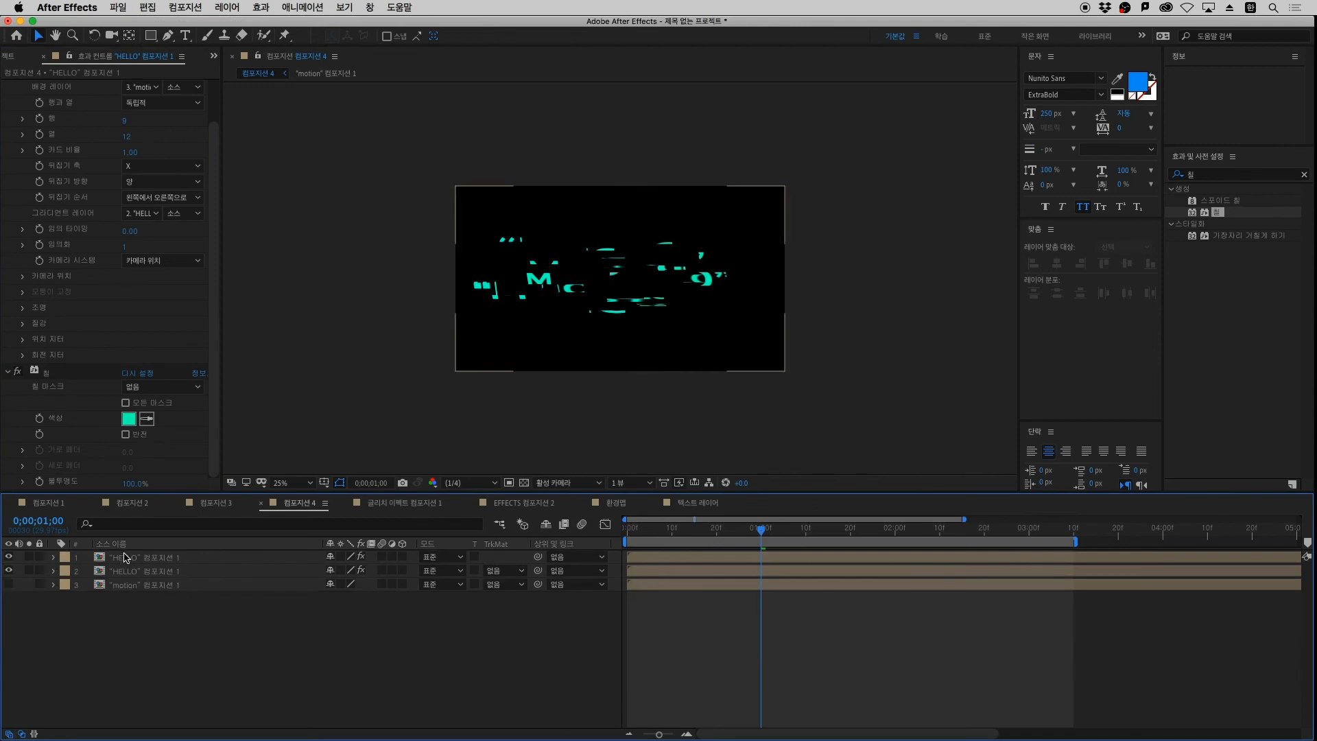
click(243, 570)
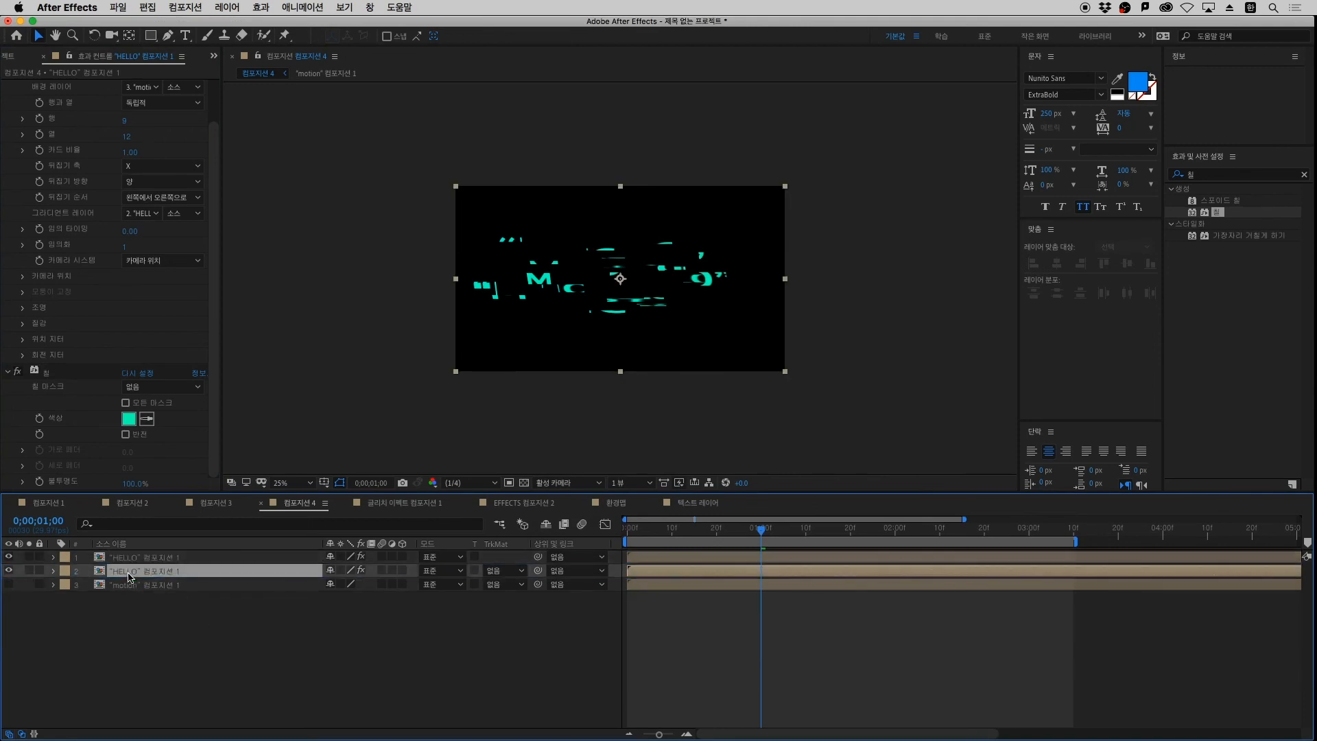
key(period)
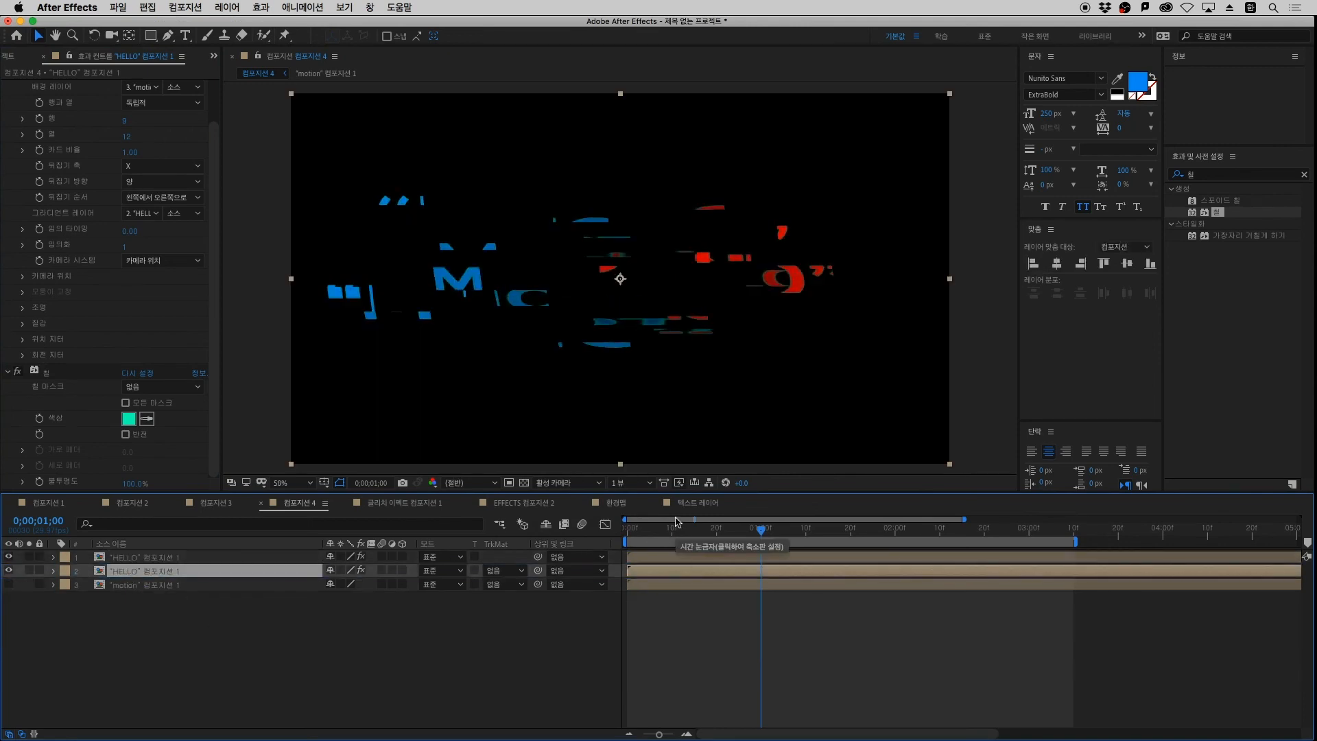
drag(656, 530, 773, 538)
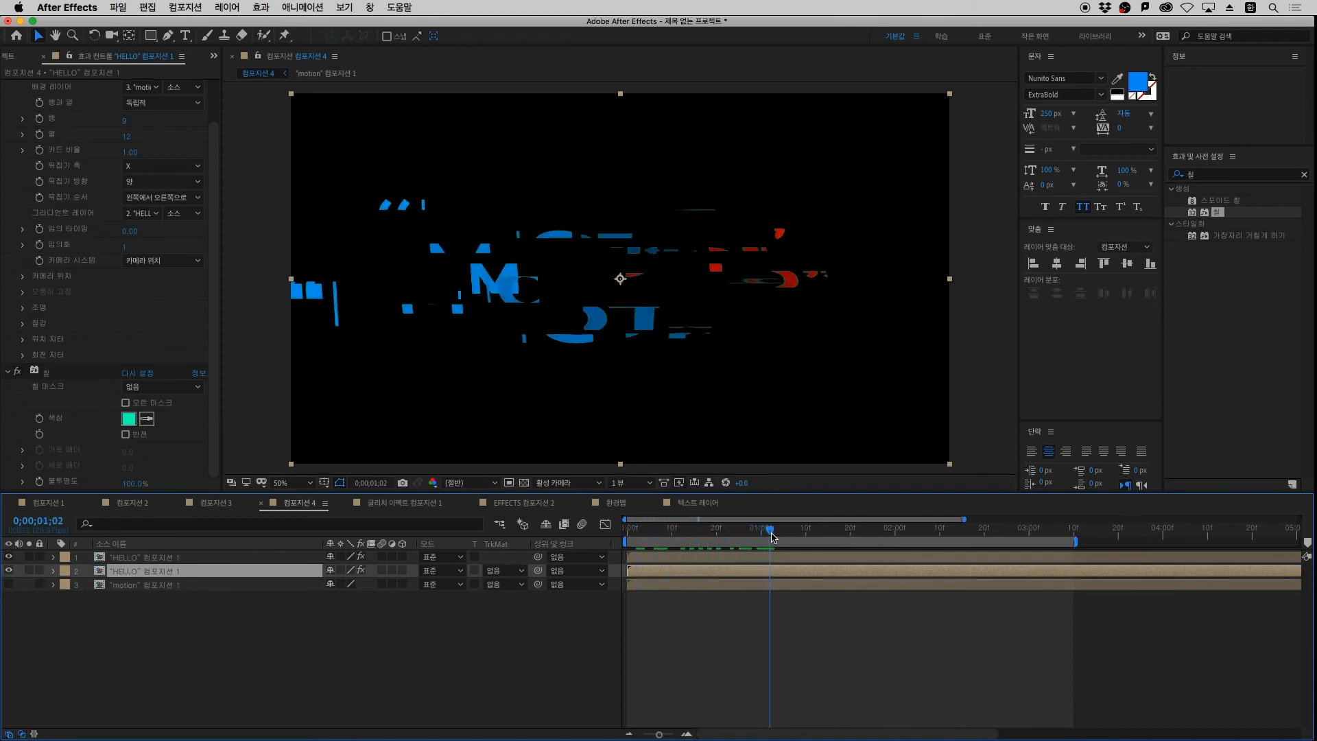
drag(658, 578, 663, 580)
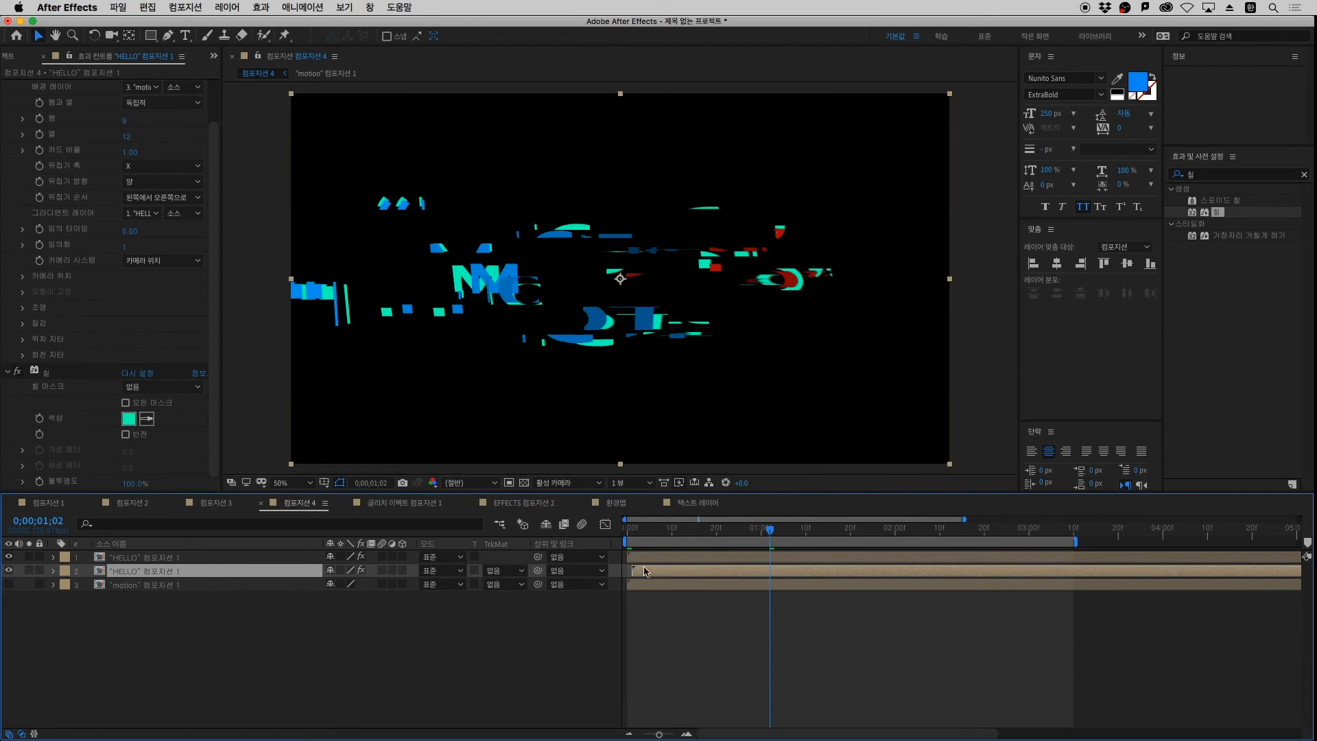
Play and scrub the transition to examine the delayed teal copy trailing behind the flipping cards
drag(648, 533, 599, 539)
key(space)
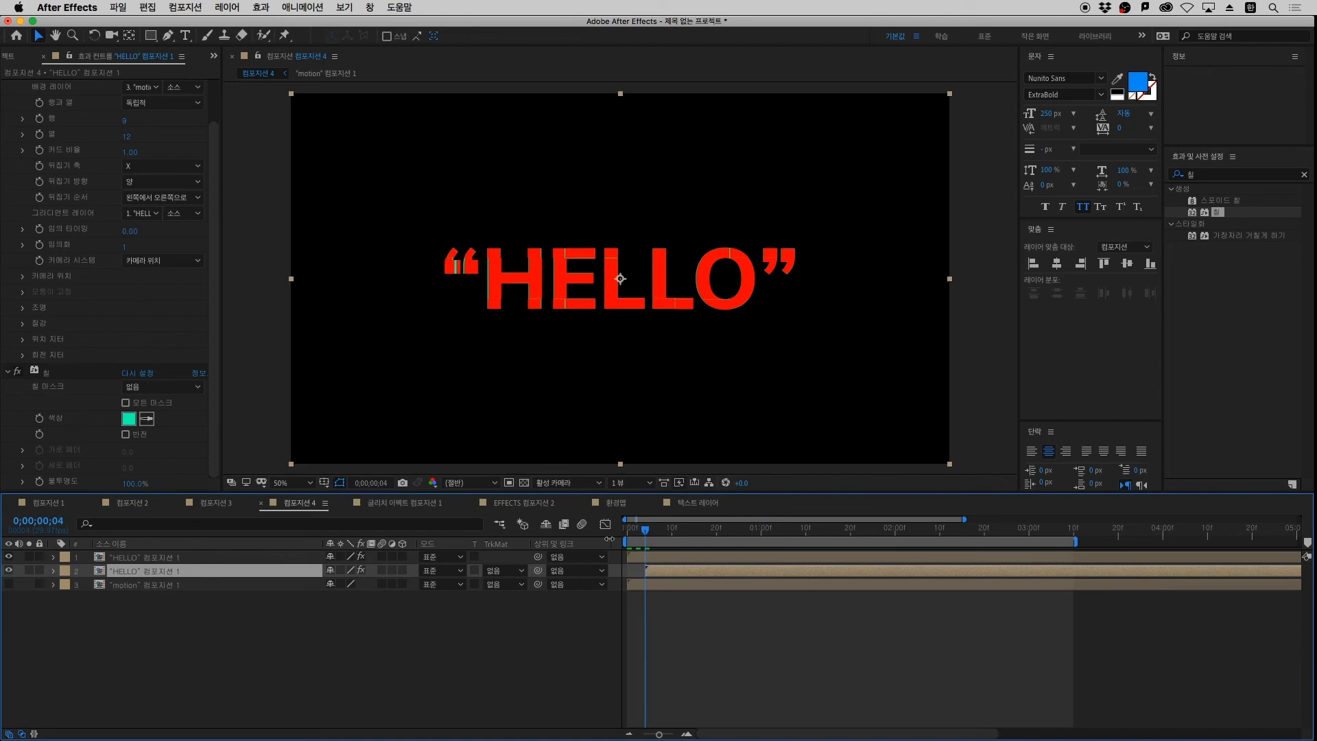
drag(646, 534, 919, 536)
key(comma)
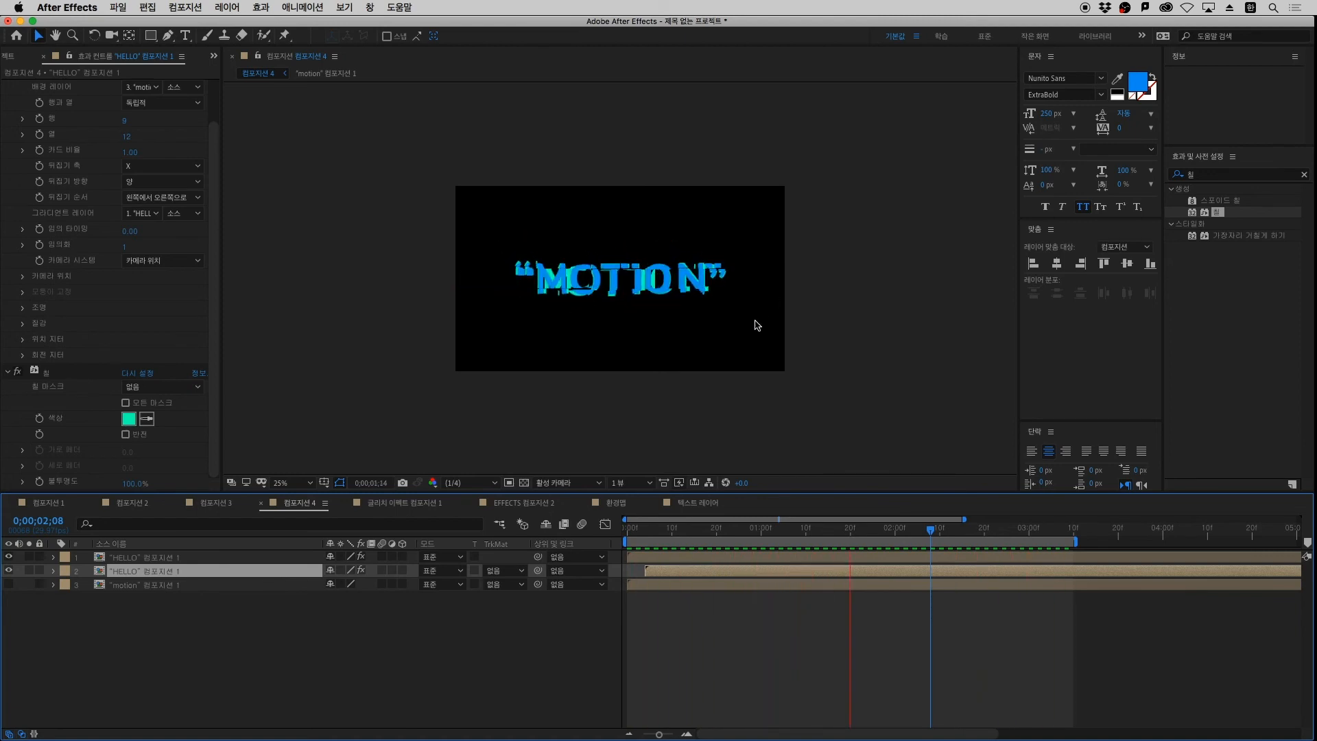
key(space)
drag(659, 532, 931, 534)
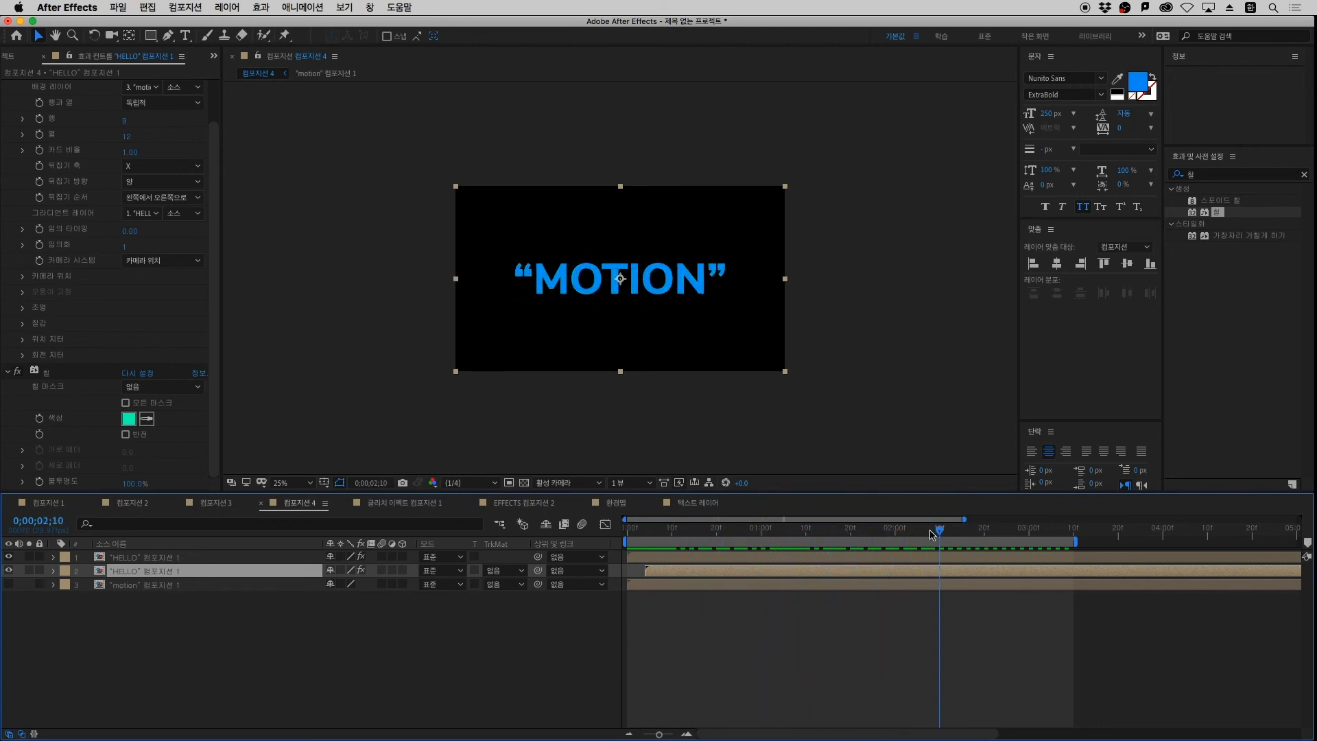
Preview the finished card flip once more, bring up the project contents and scrub to about 0;00;02;28
click(927, 630)
key(space)
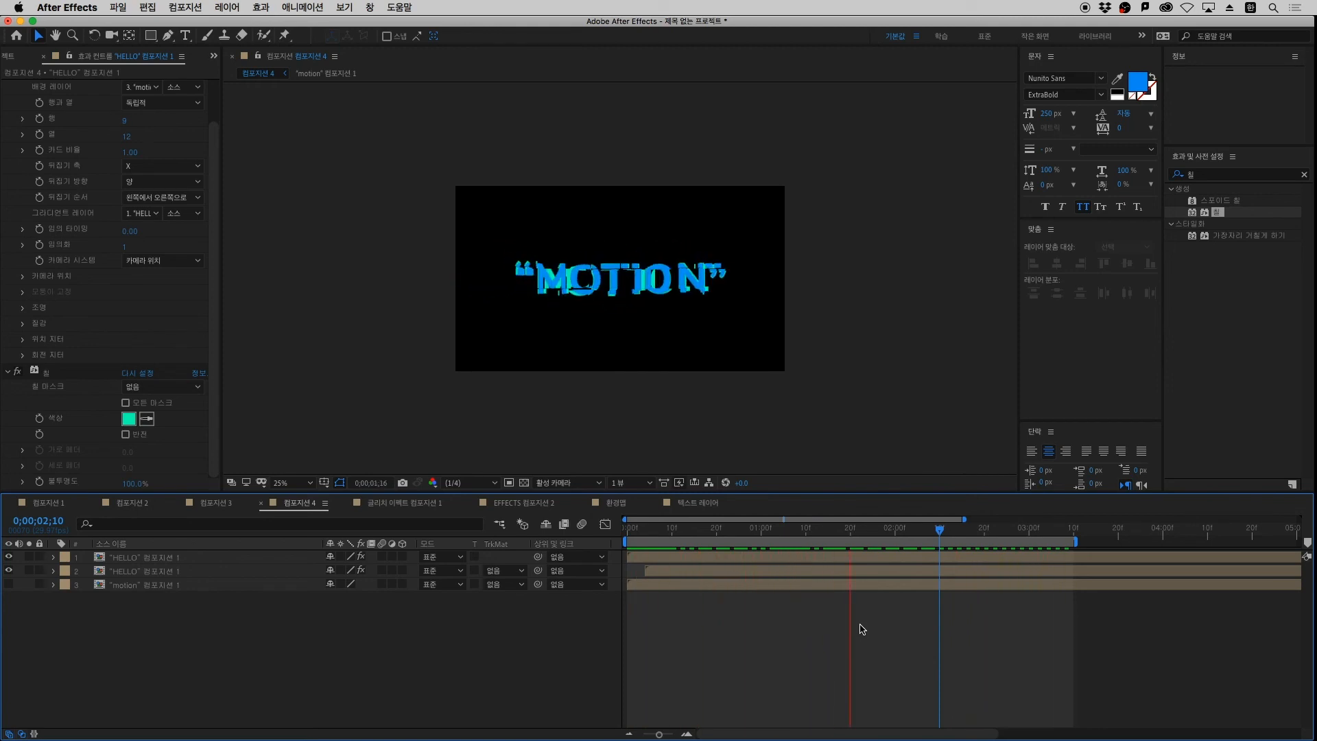
key(space)
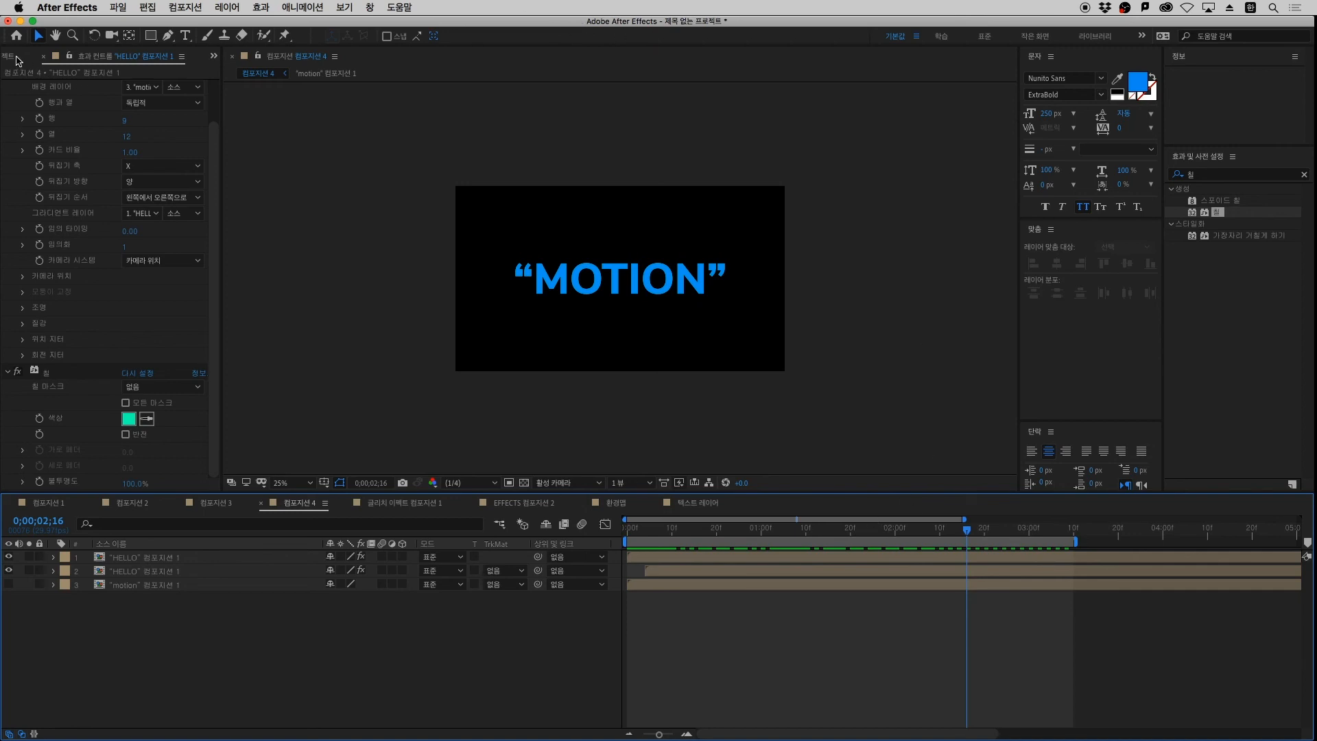
click(17, 58)
click(860, 638)
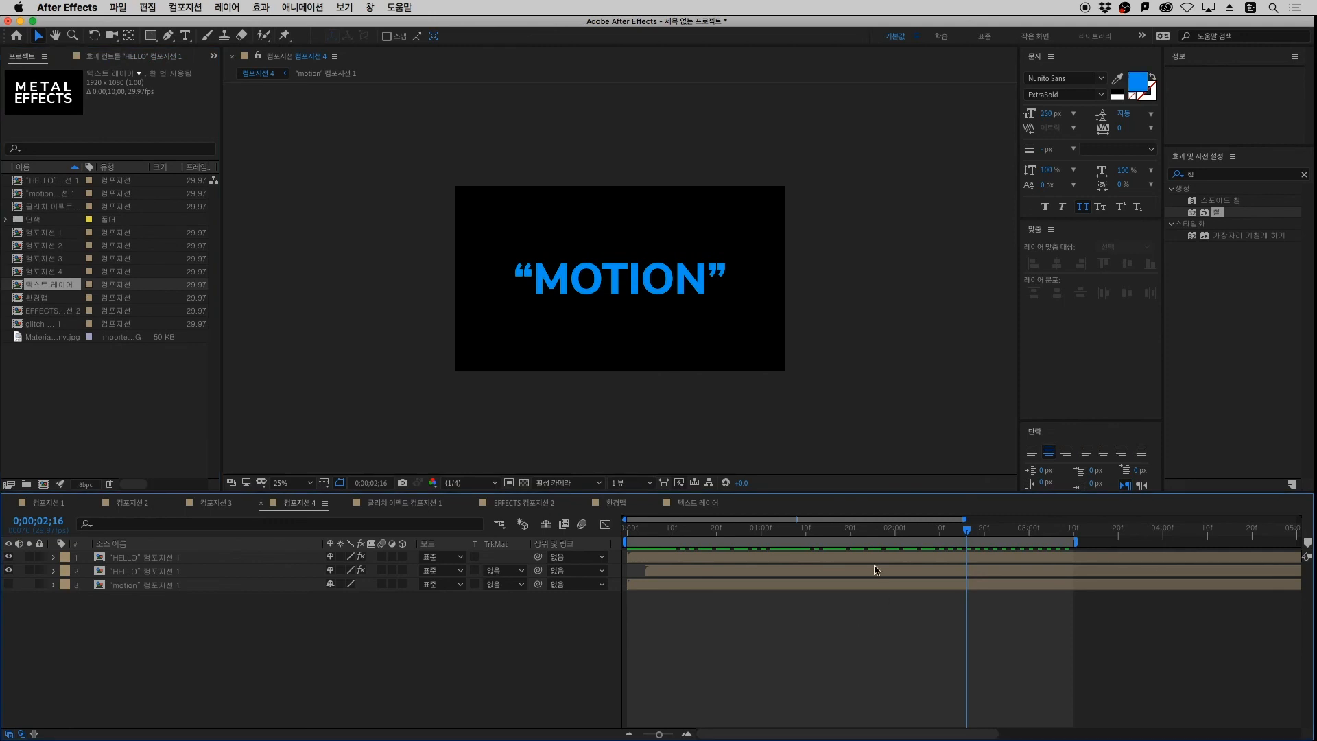
drag(677, 532, 1021, 600)
Open Essential Graphics (기본 그래픽) and set 컴포지션 4 as the master composition
click(368, 8)
mouse_move(385, 30)
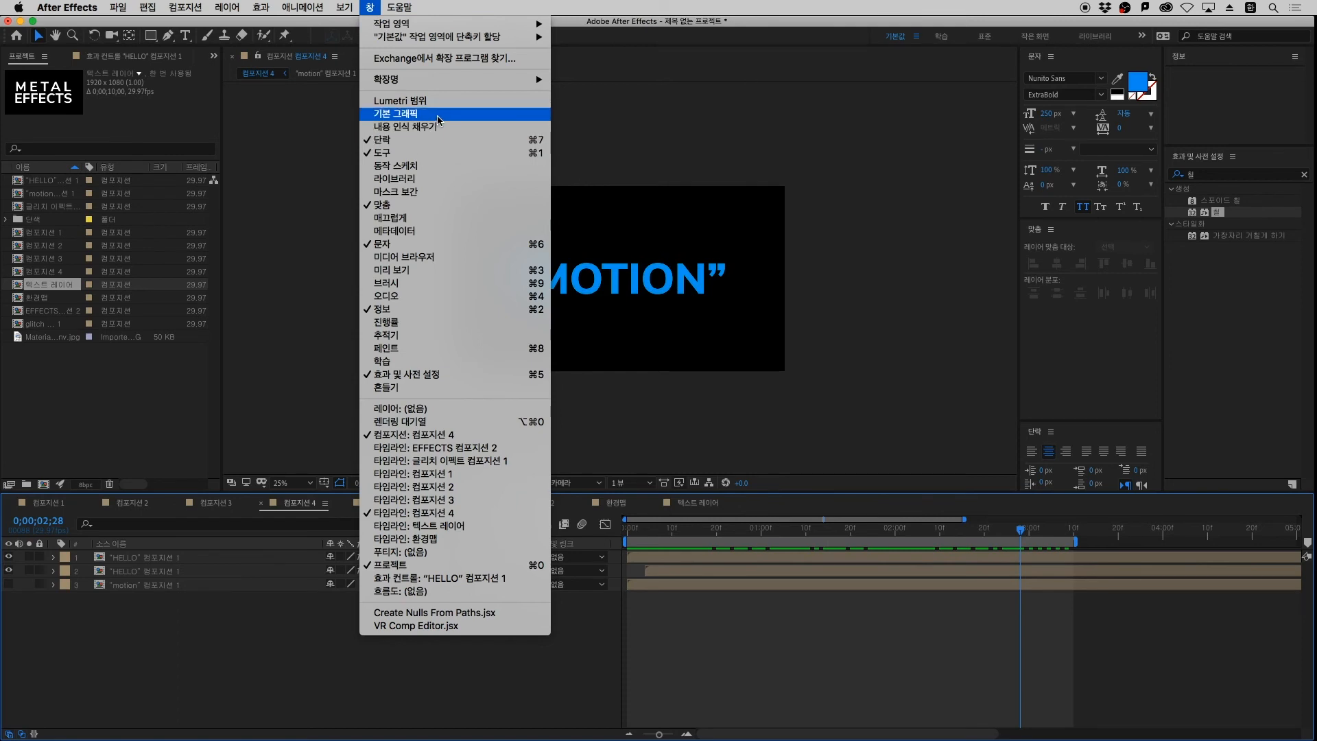
click(405, 115)
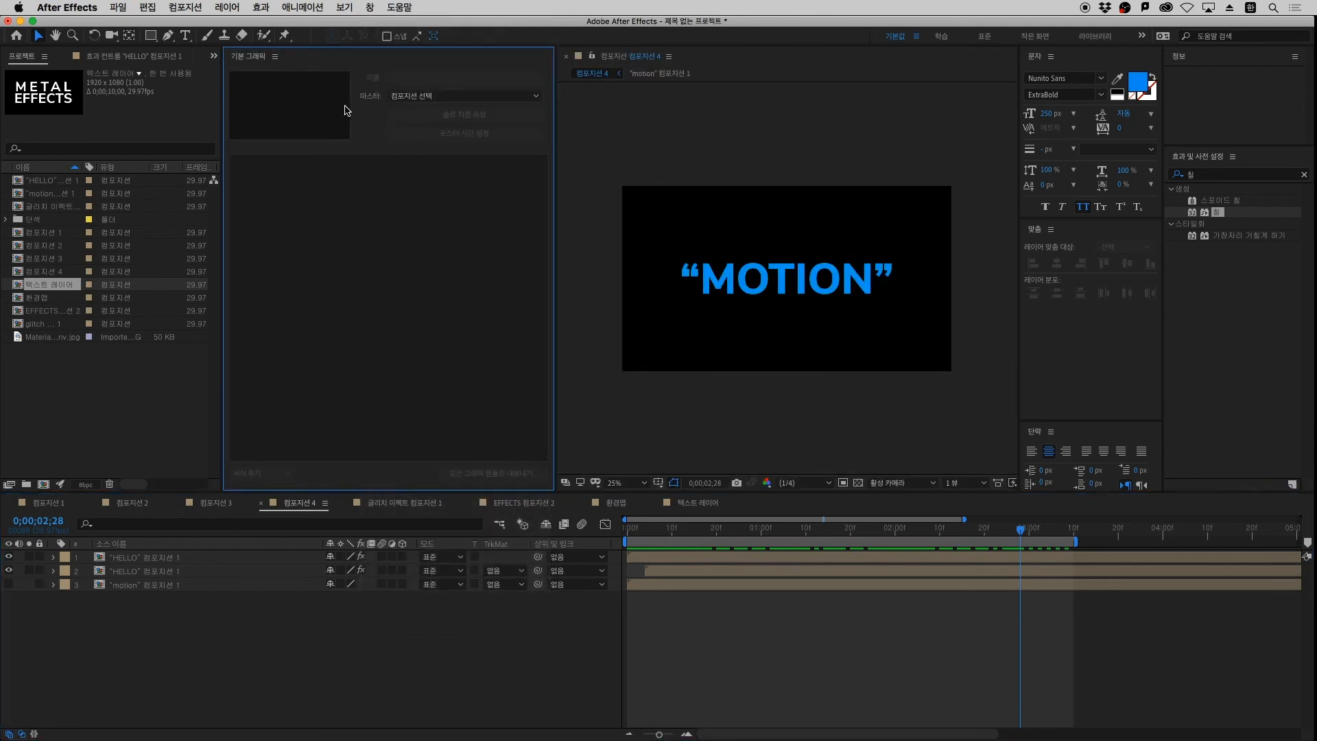
click(432, 97)
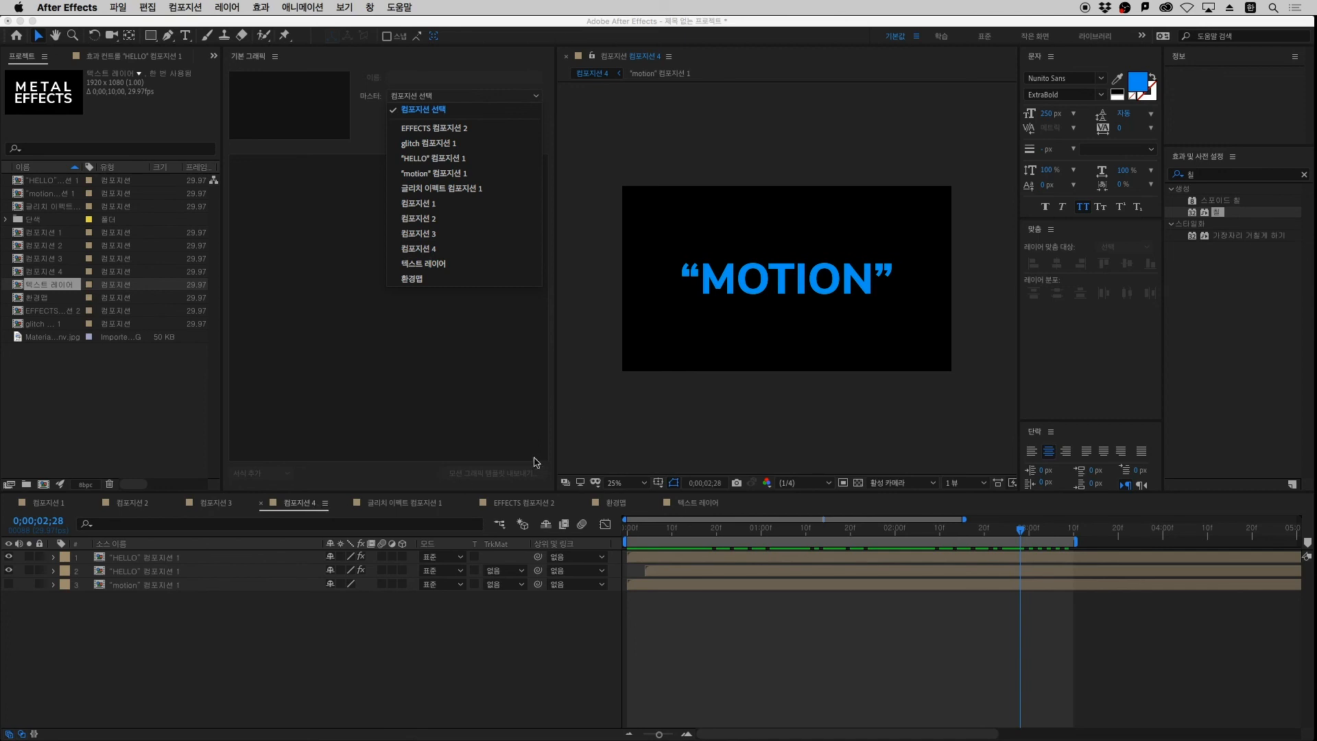
click(416, 248)
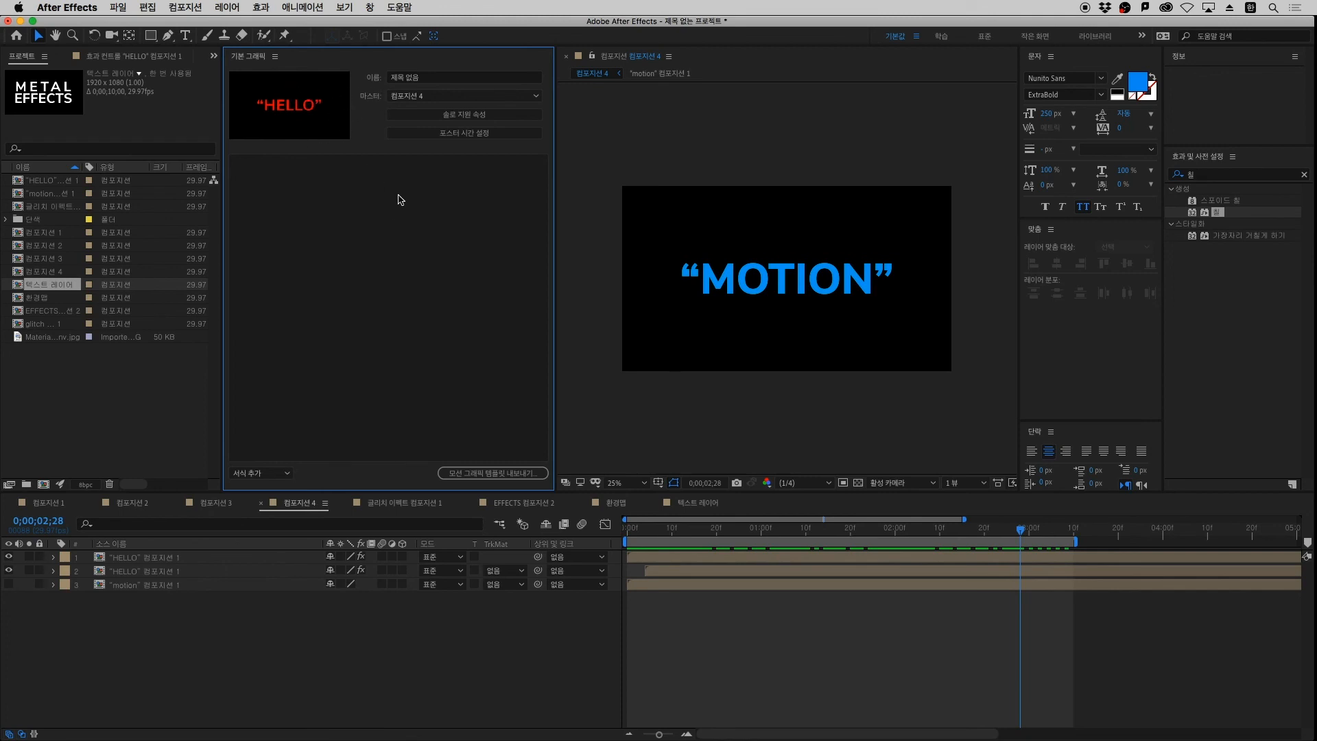
Solo the supported properties of 컴포지션 4 and examine which layer and effect properties can be exposed
click(440, 117)
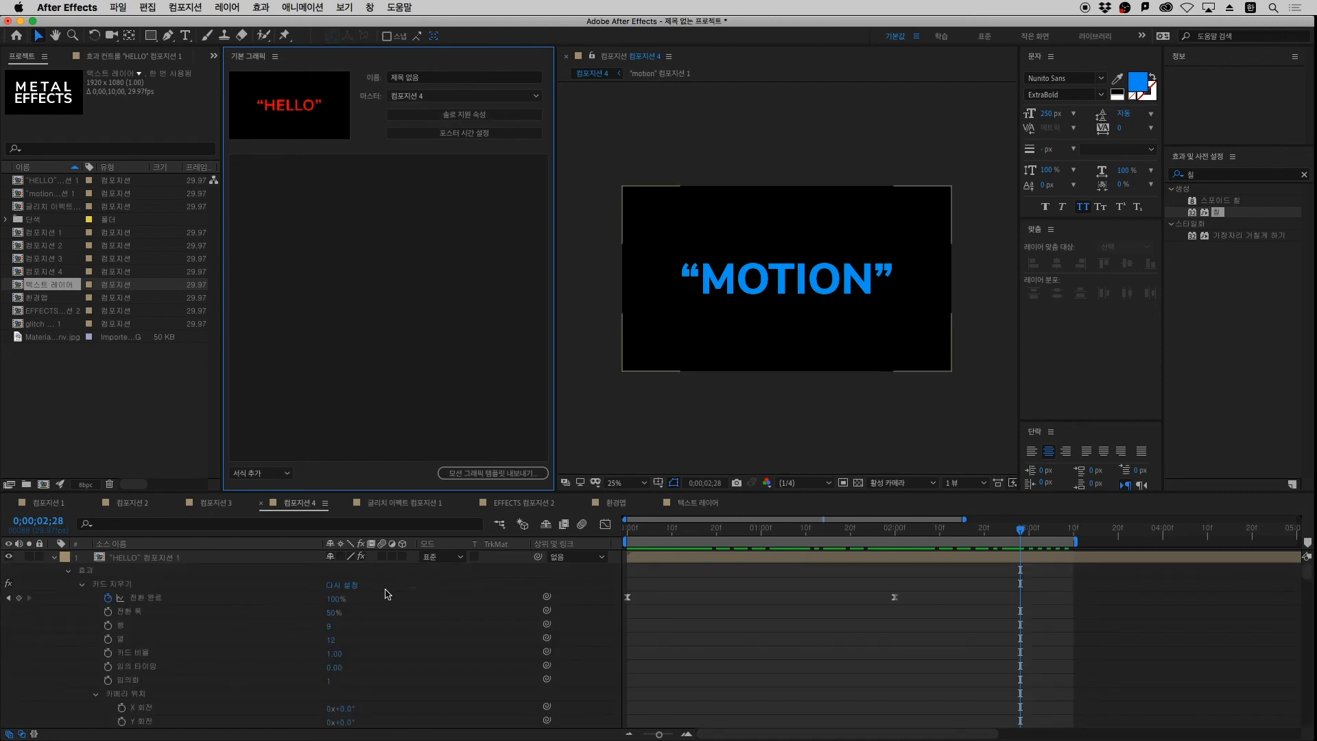
scroll(376, 595, up, 3)
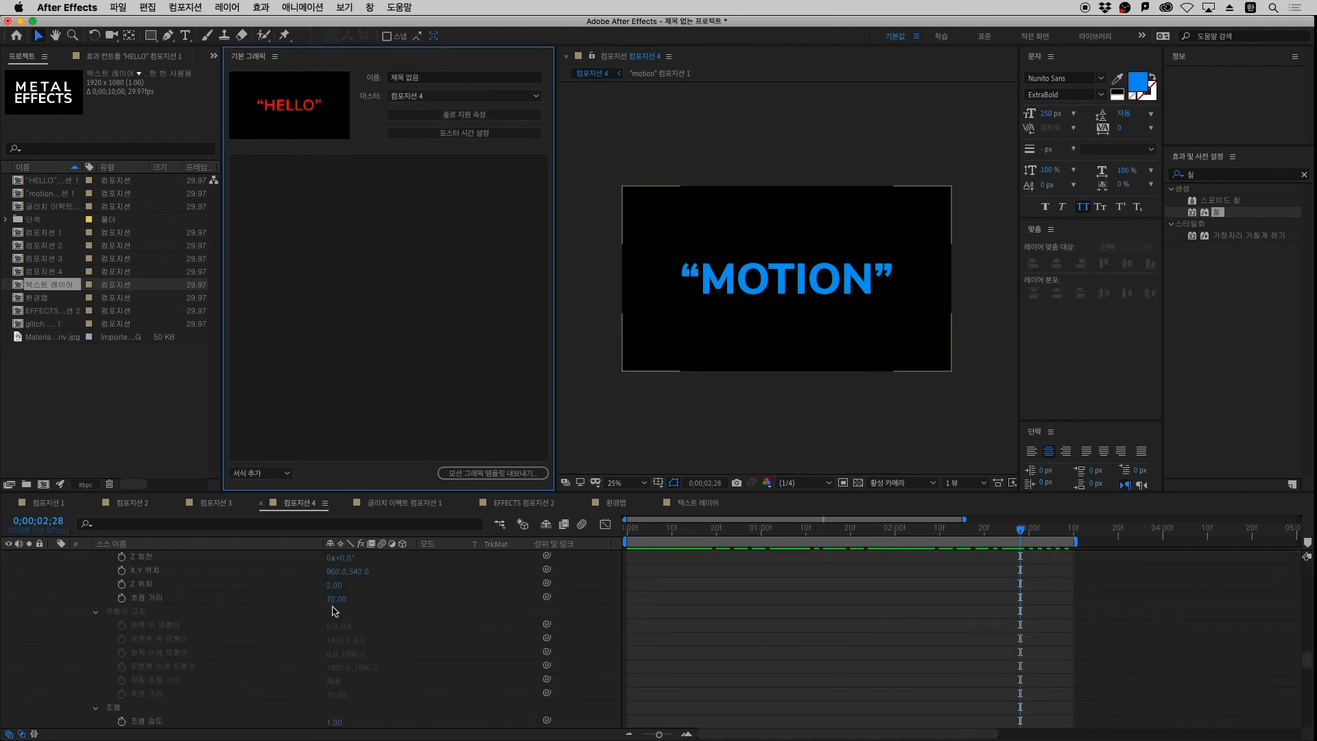
scroll(331, 609, up, 1)
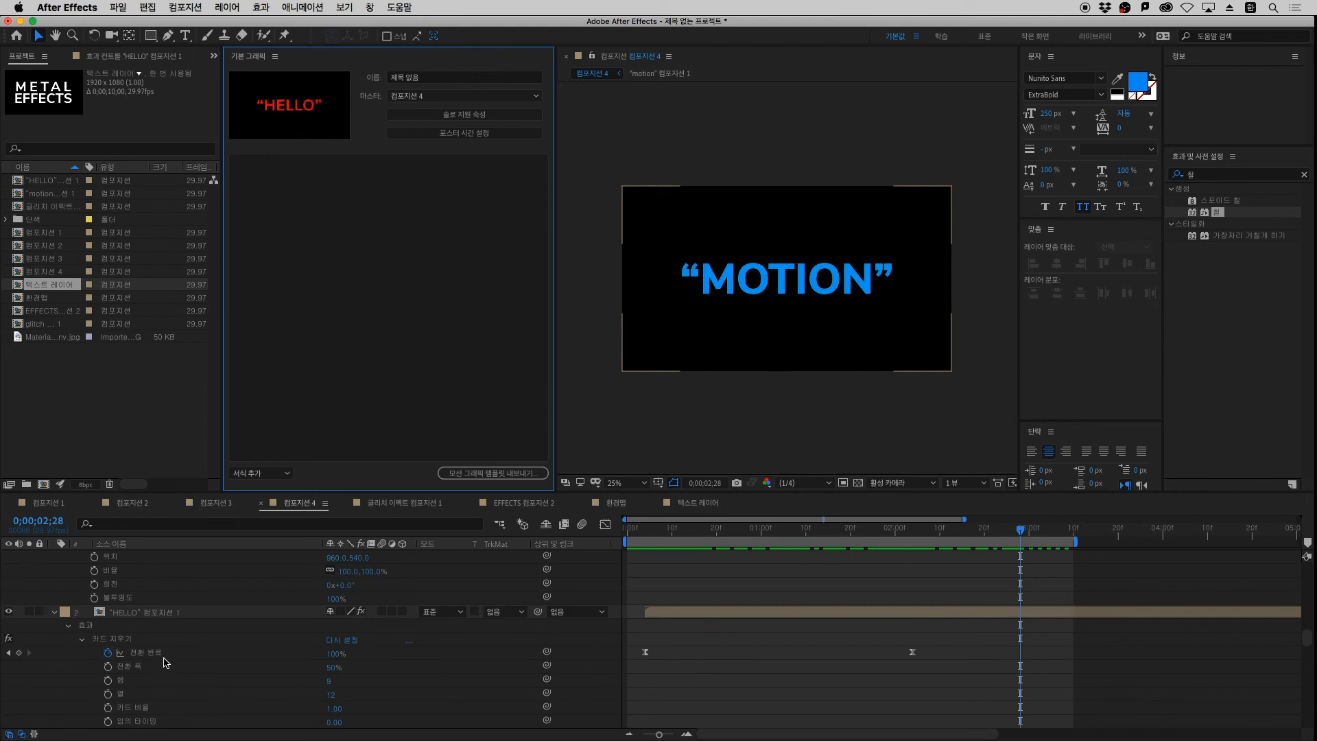
scroll(116, 648, down, 10)
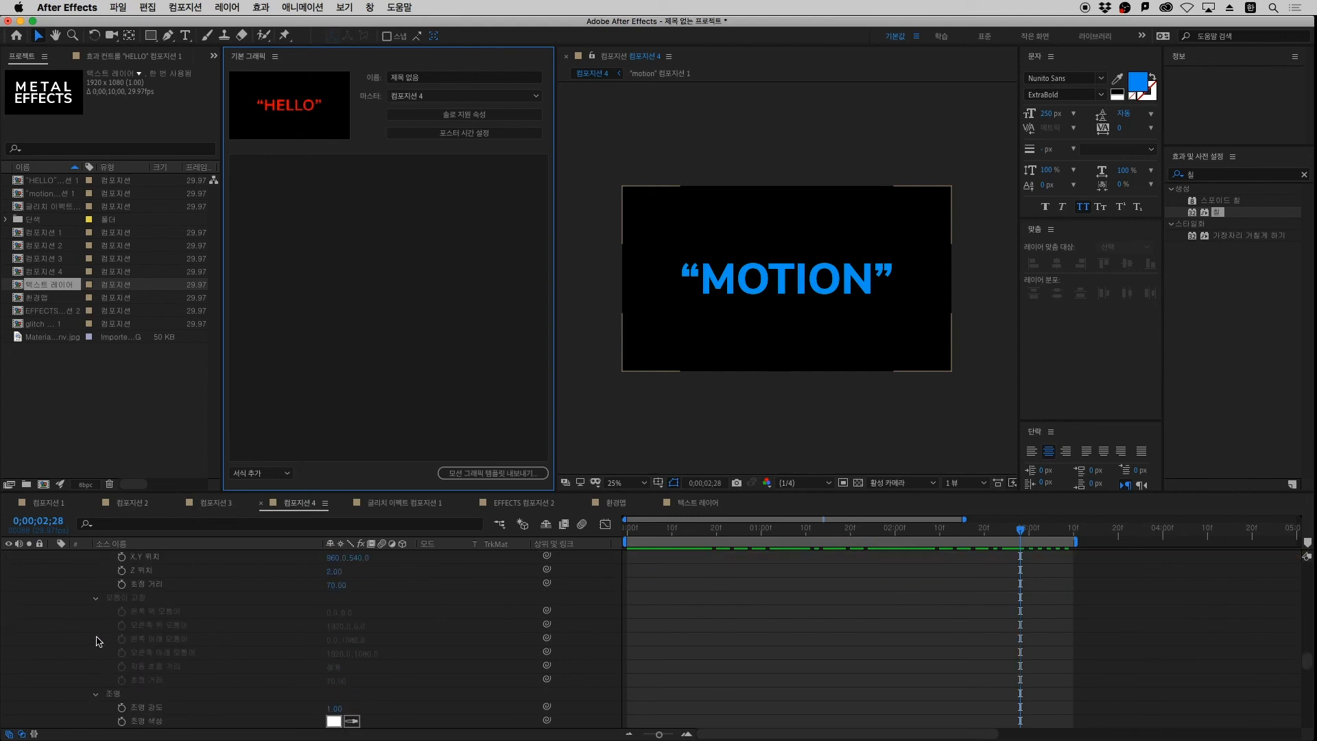
scroll(178, 685, down, 8)
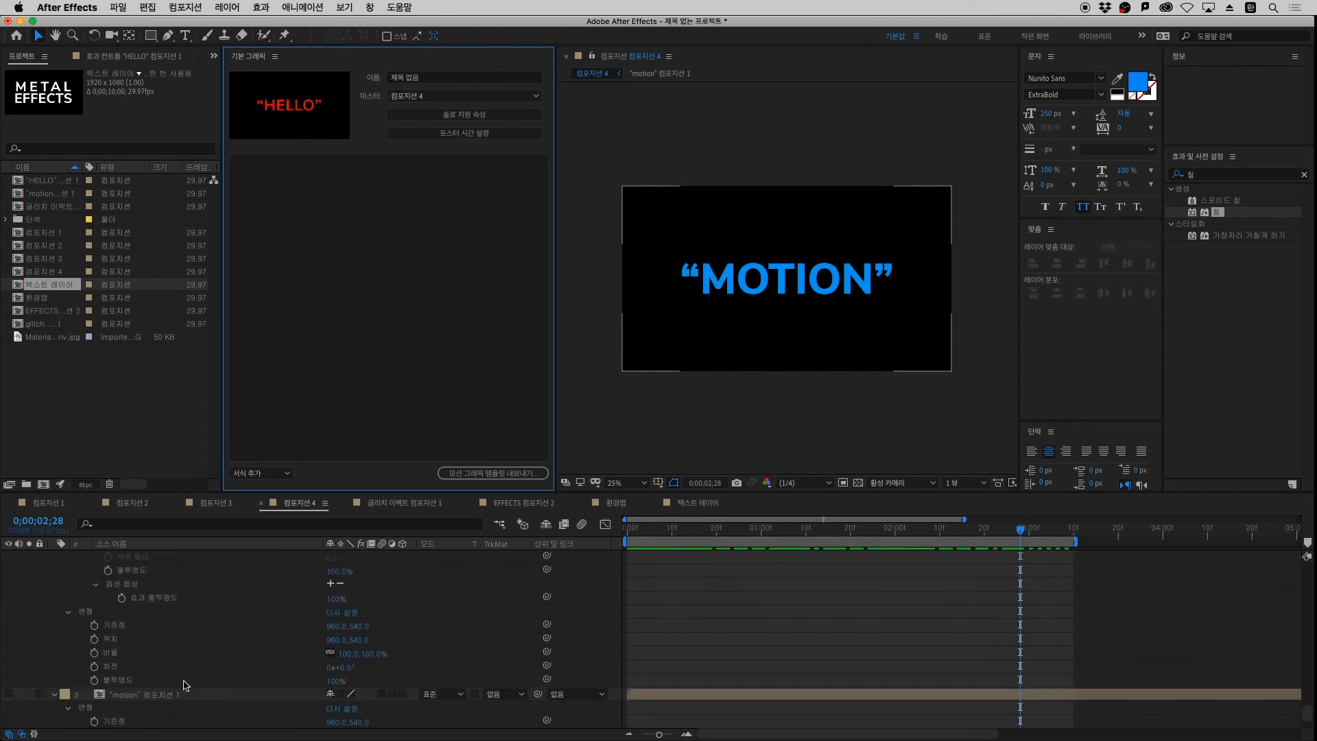
scroll(160, 636, up, 1)
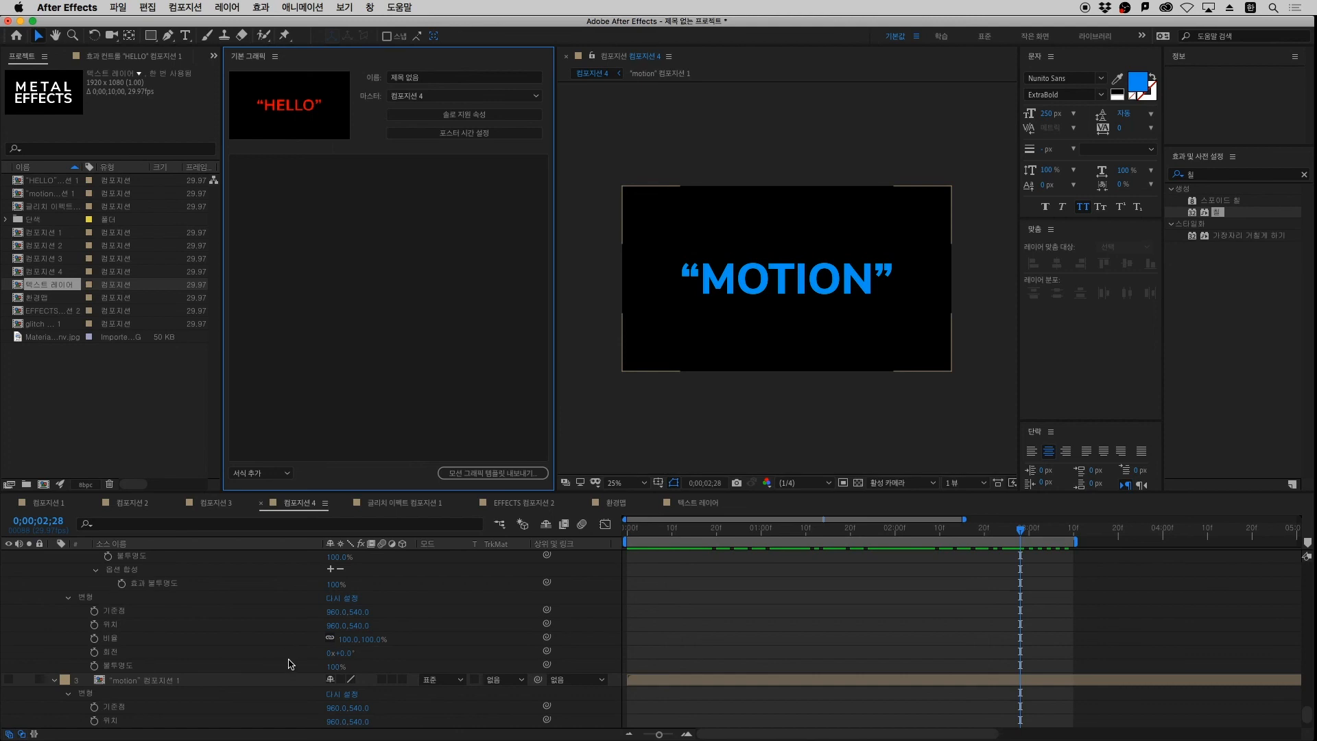
scroll(244, 639, up, 10)
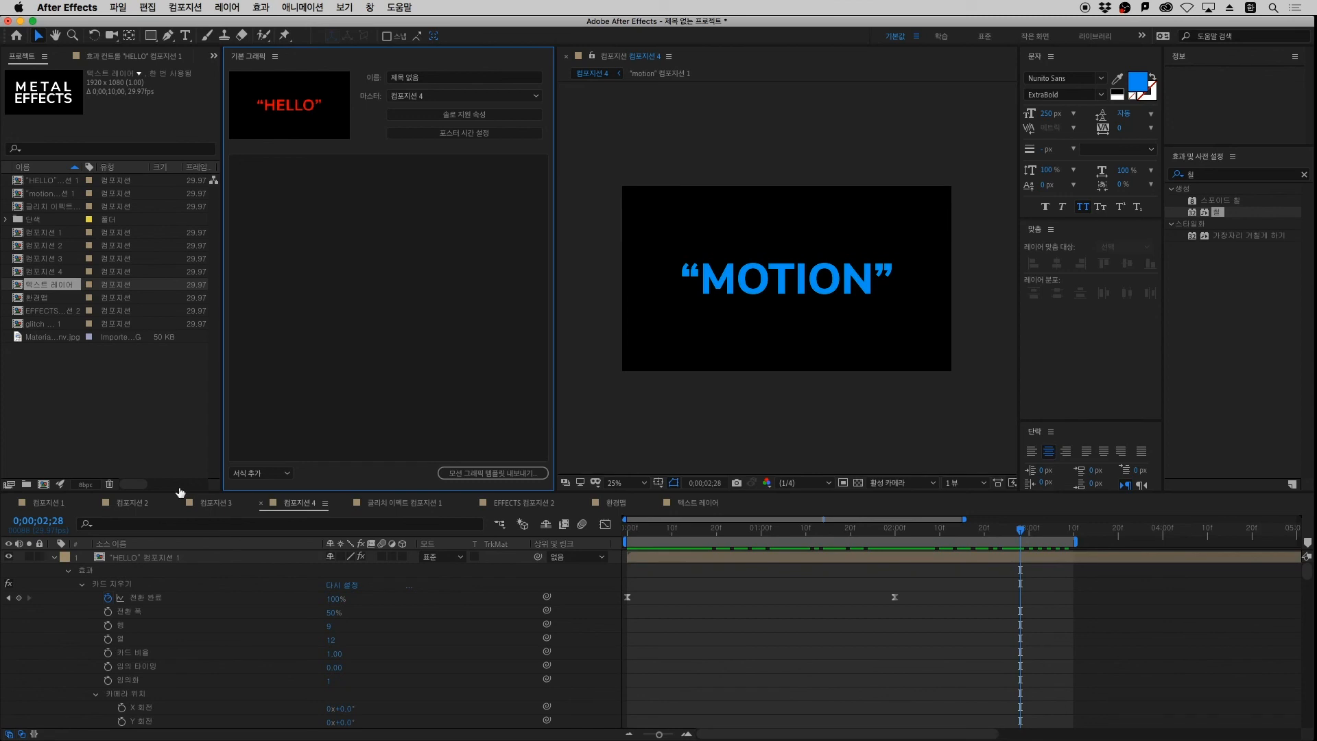
Collapse both “HELLO” layers in 컴포지션 4 and open the “HELLO” 컴포지션 1 precomposition with its text layer selected
click(141, 559)
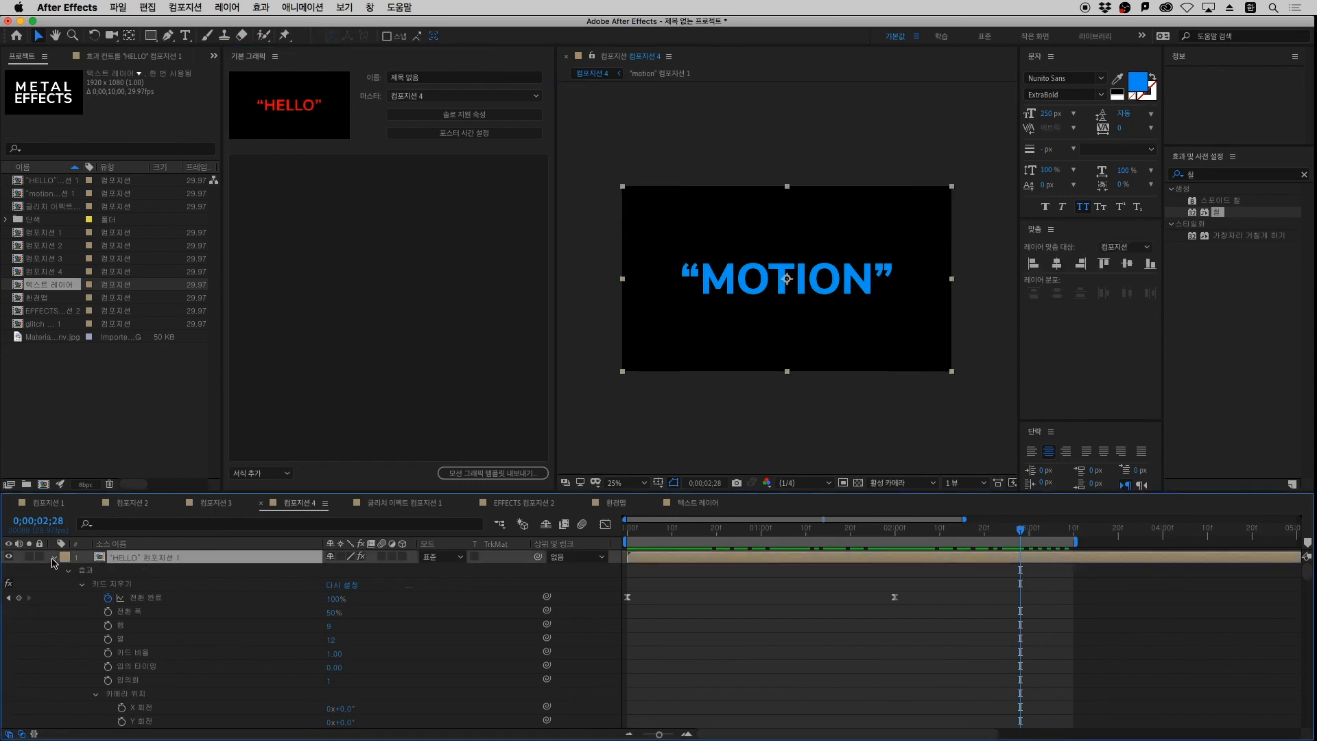
key(ctrl+d)
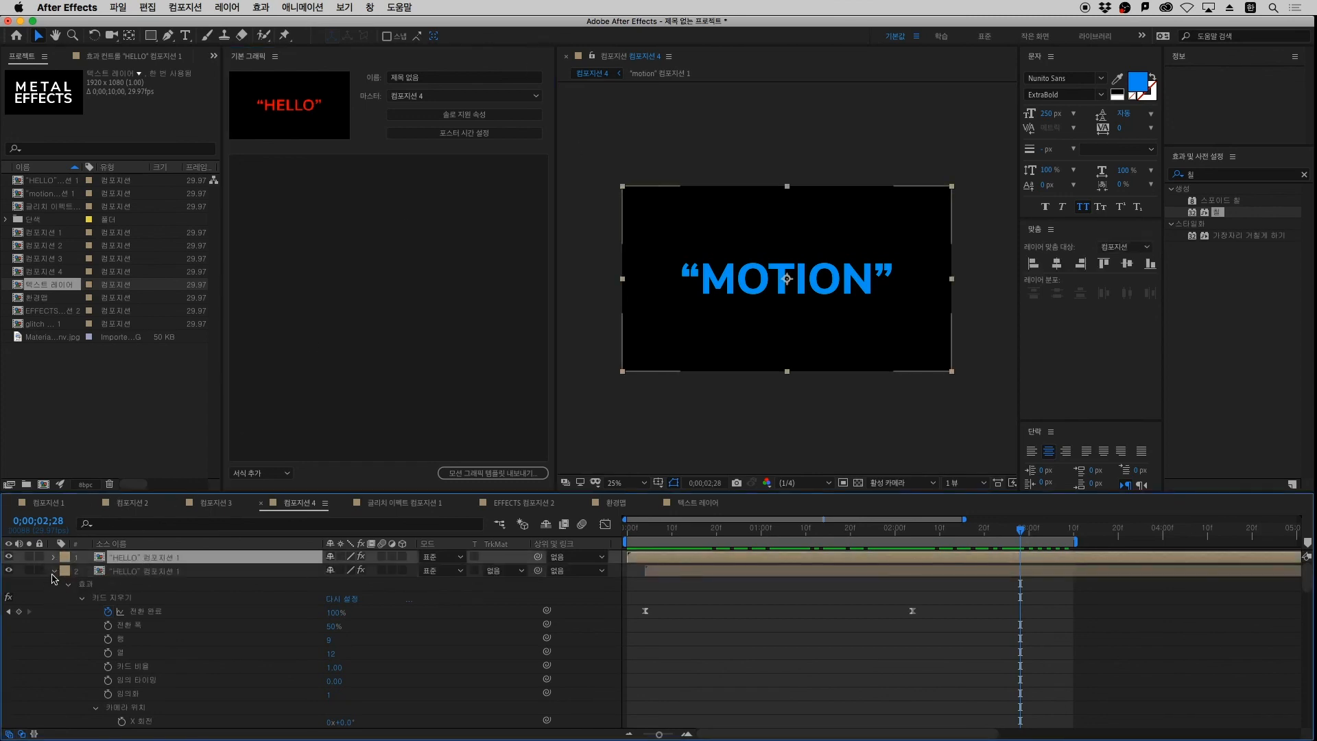
click(53, 570)
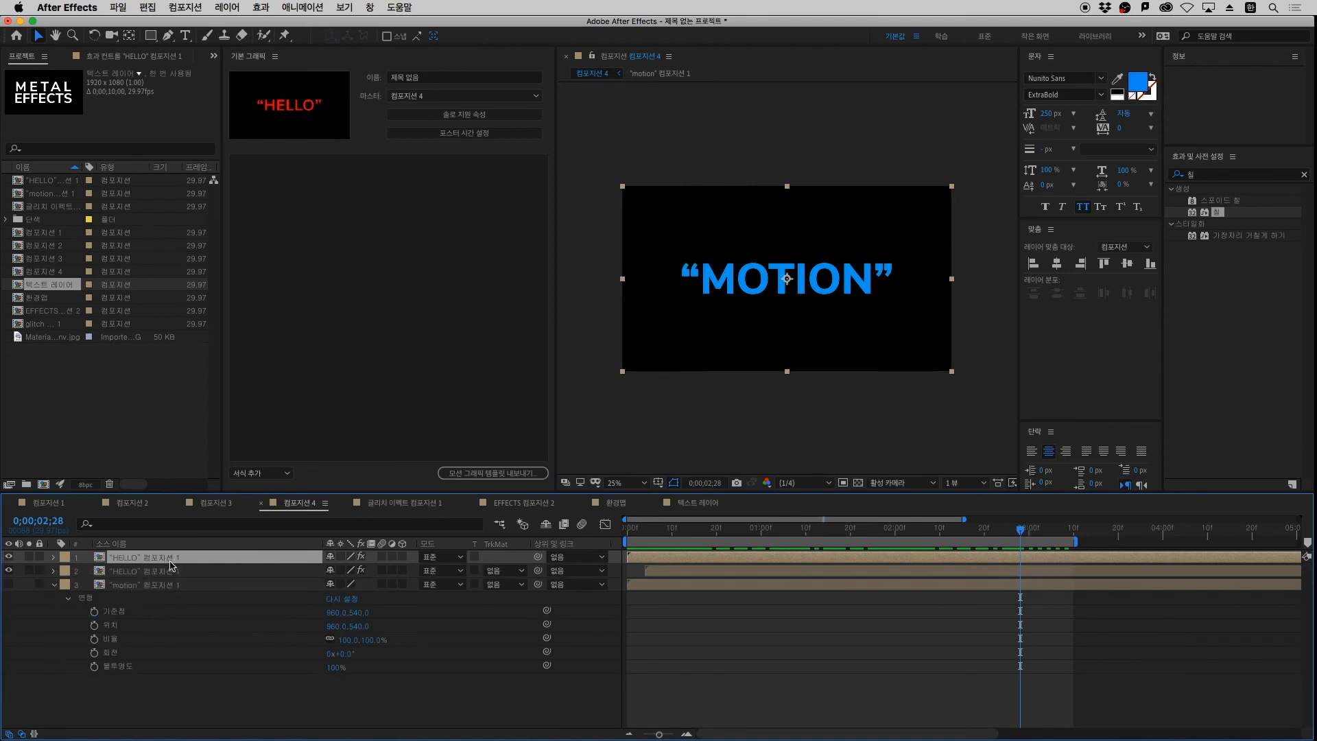
double_click(166, 561)
click(166, 559)
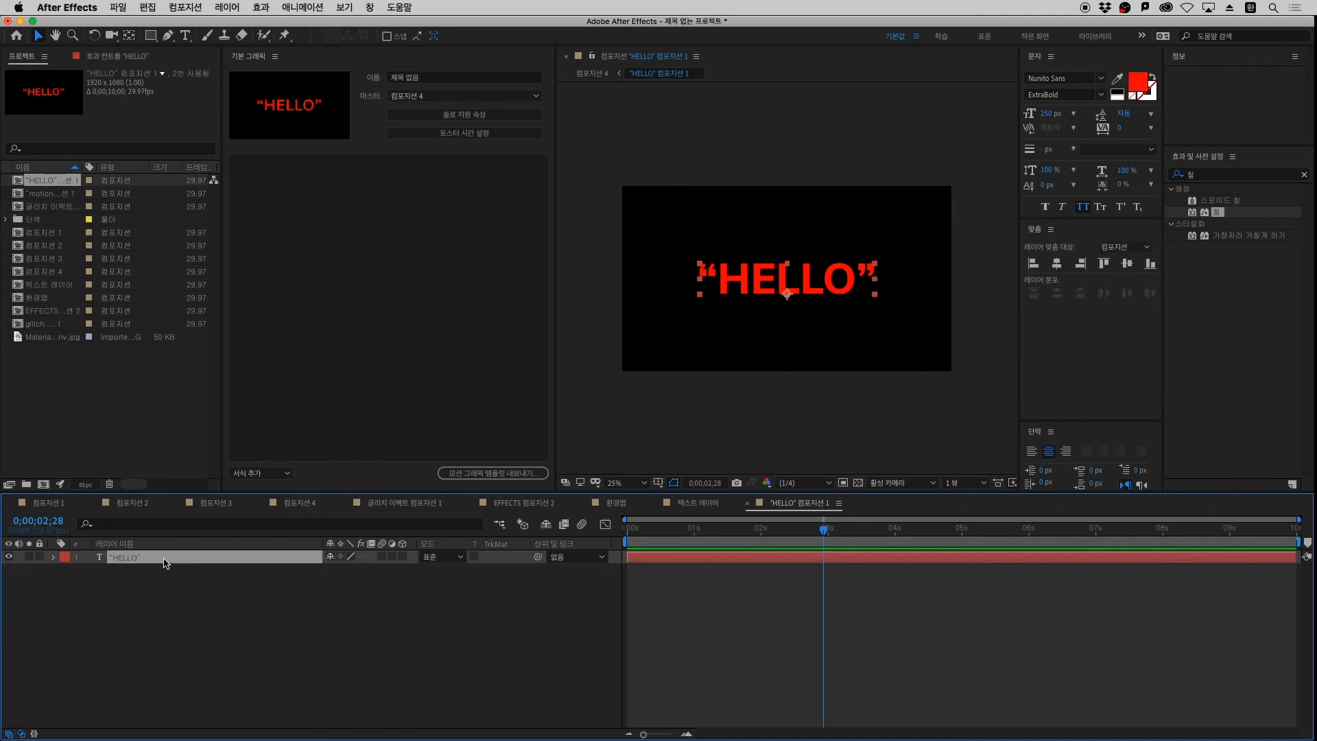
Expand the “HELLO” layer's text properties and add its Source Text (소스 텍스트) to the Essential Graphics controls
click(54, 558)
click(68, 570)
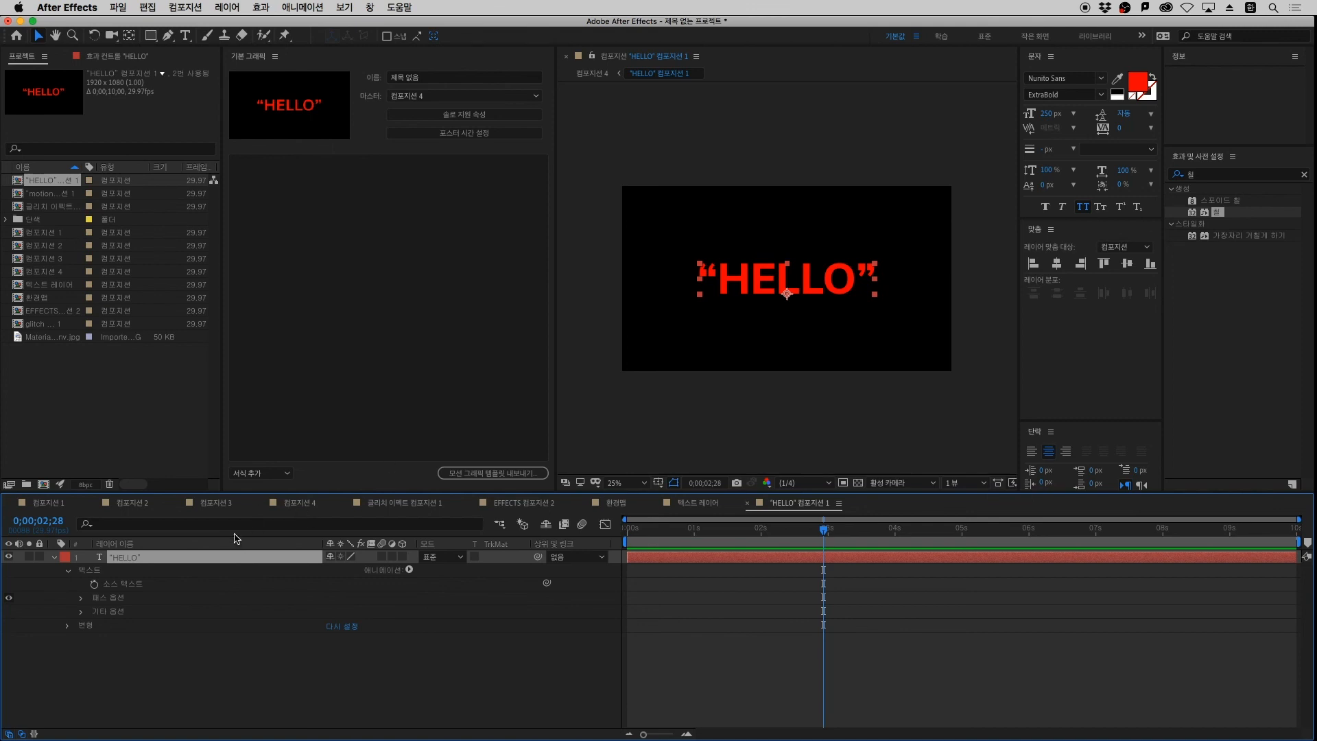
click(130, 587)
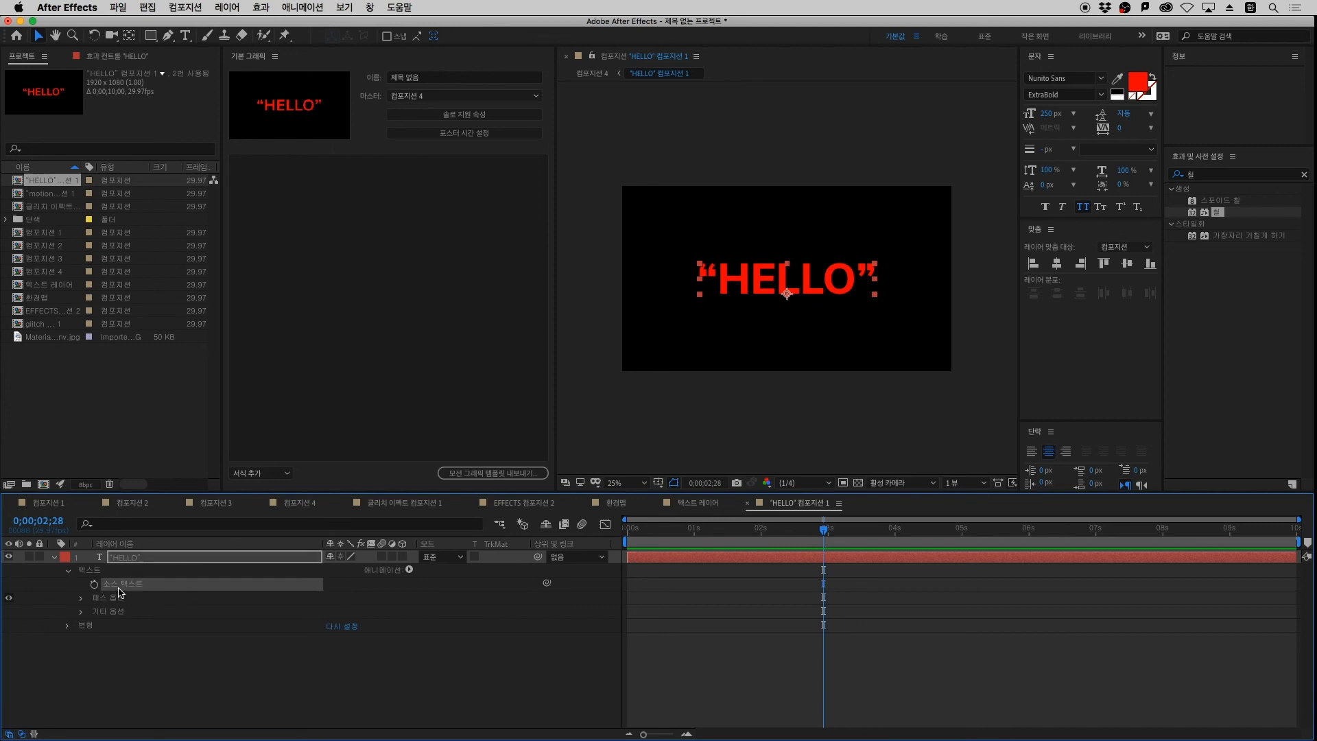
drag(120, 594, 303, 239)
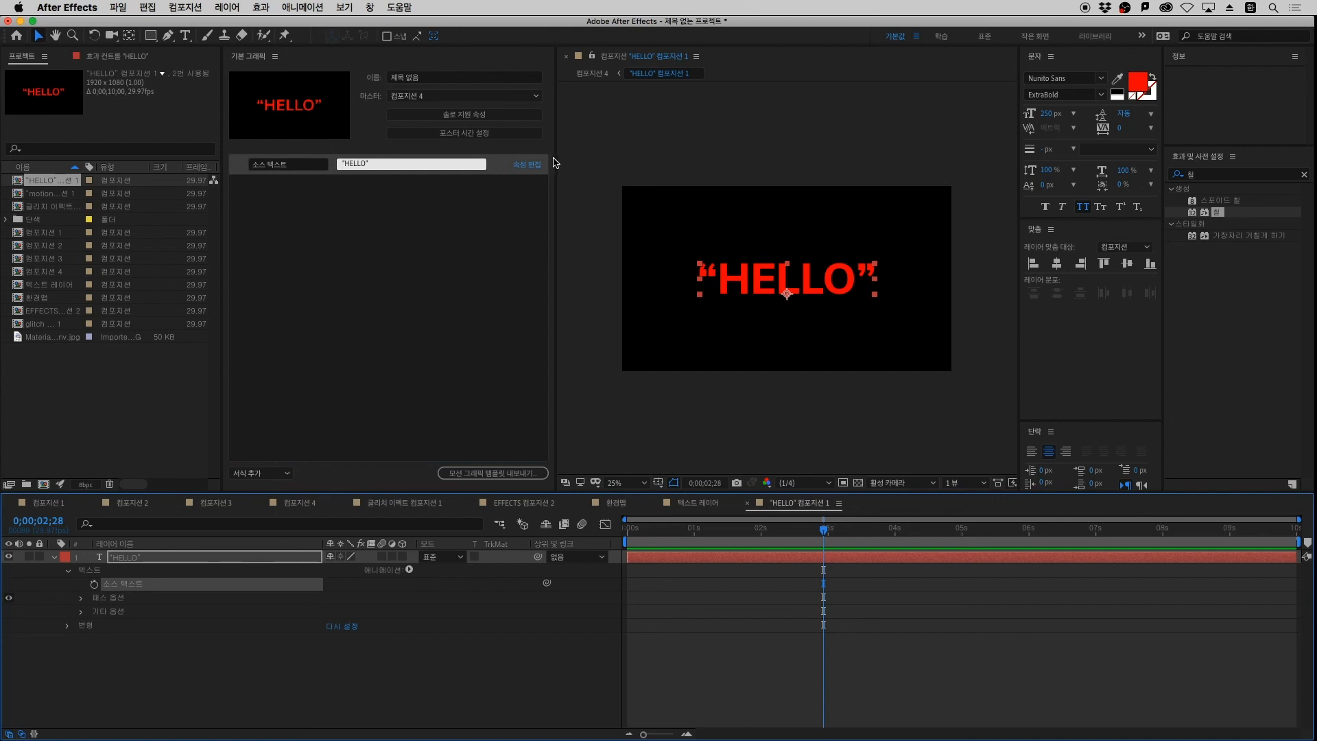
Try changing the exposed source text to 안녕, and undo the change
click(388, 164)
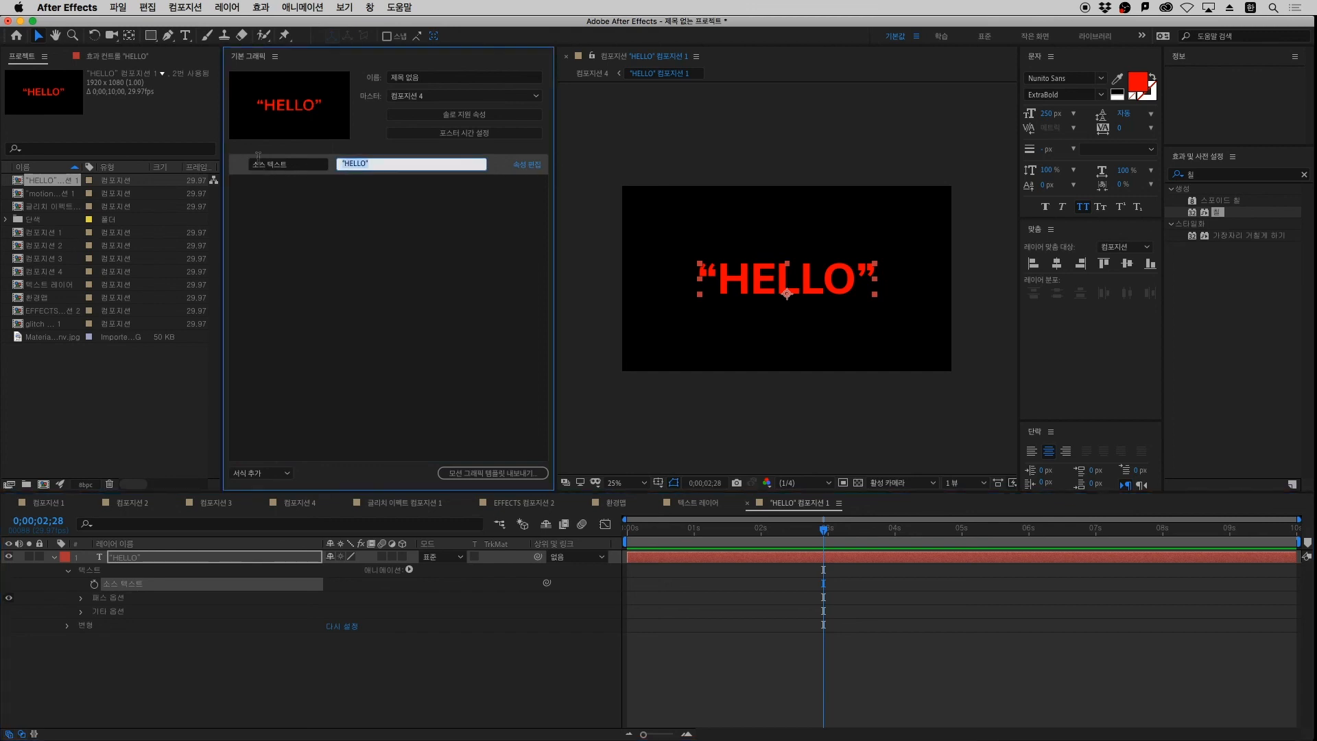
text(ㅇ)
text(안녕)
click(377, 264)
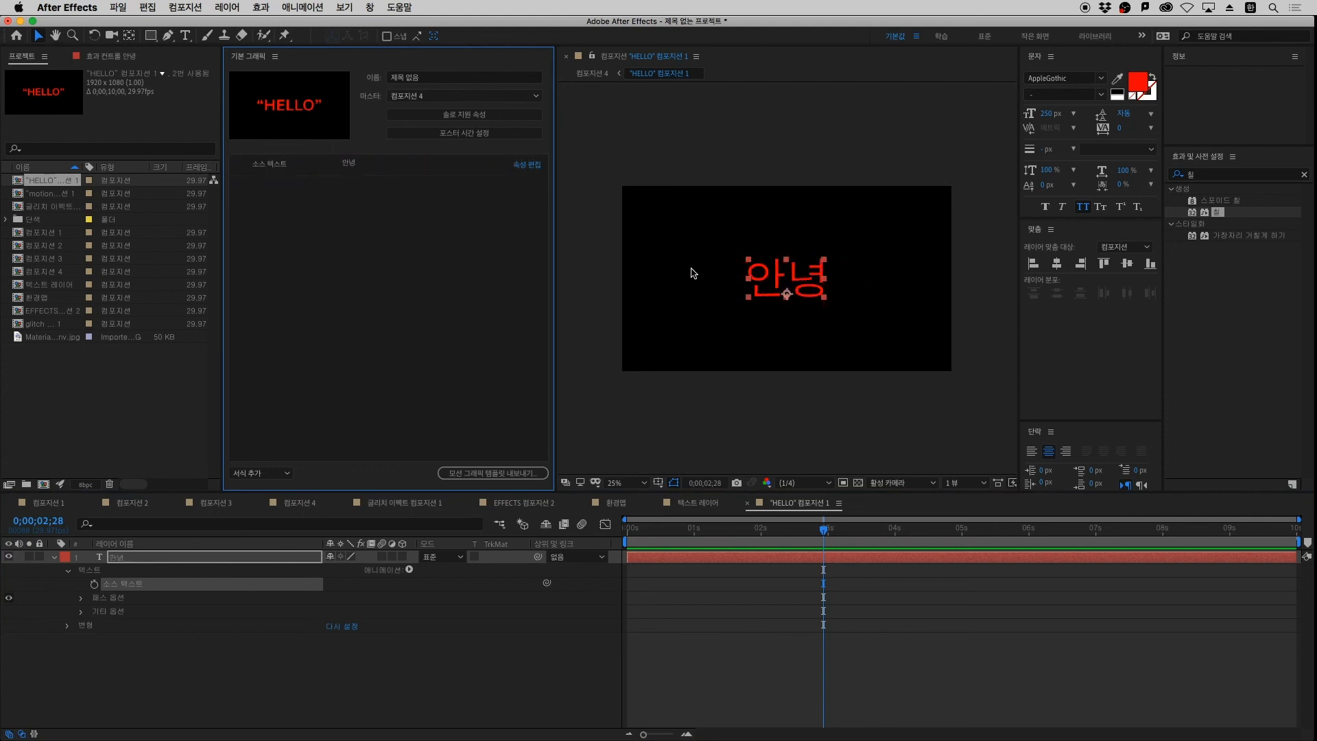
key(super+z)
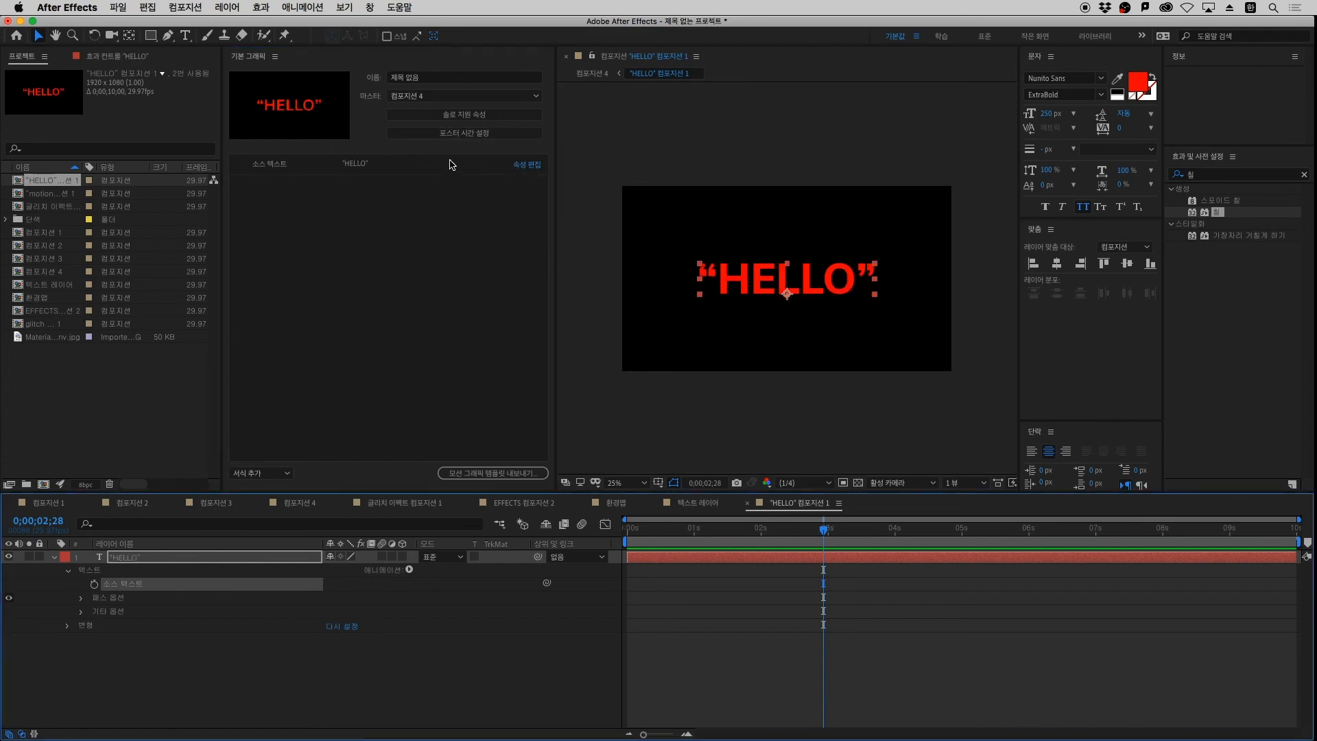
Enable custom font selection, font size adjustment and faux styles for the exposed source text
click(533, 167)
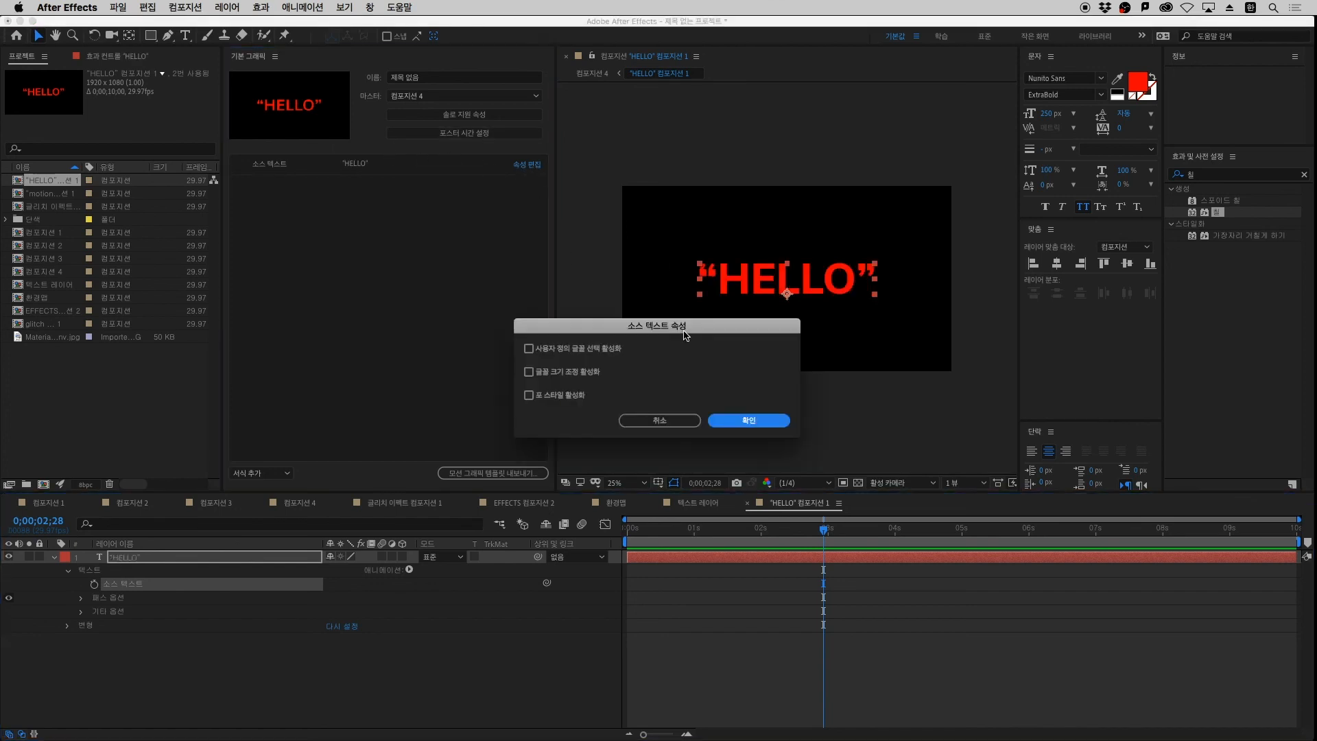
drag(684, 333, 520, 283)
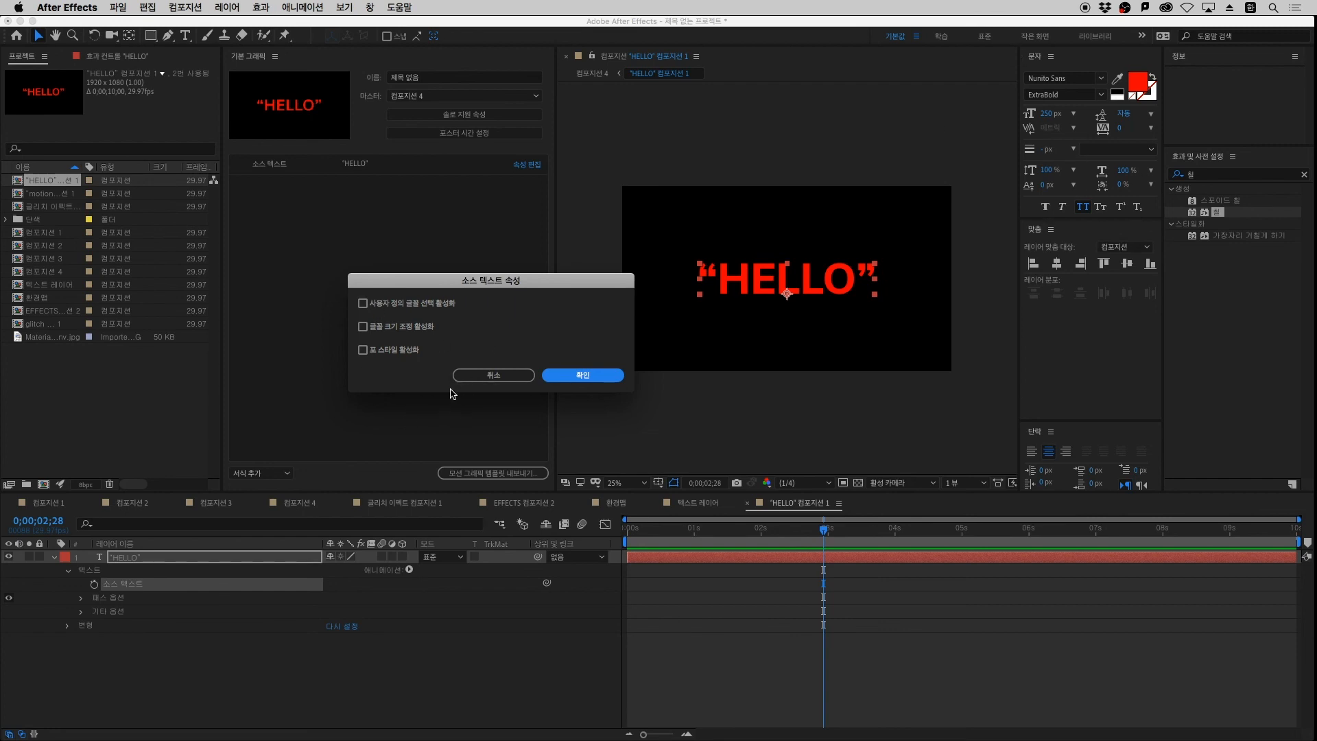
click(363, 303)
click(363, 327)
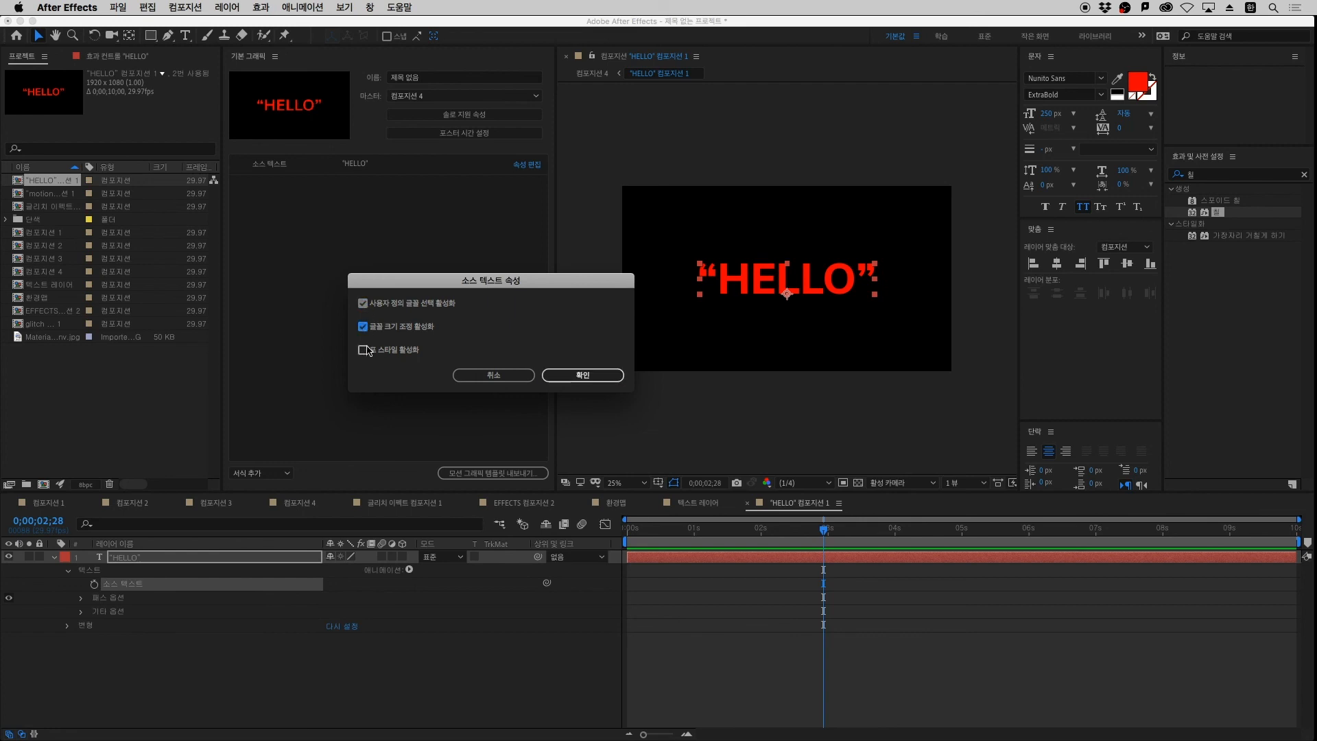
click(363, 350)
click(597, 375)
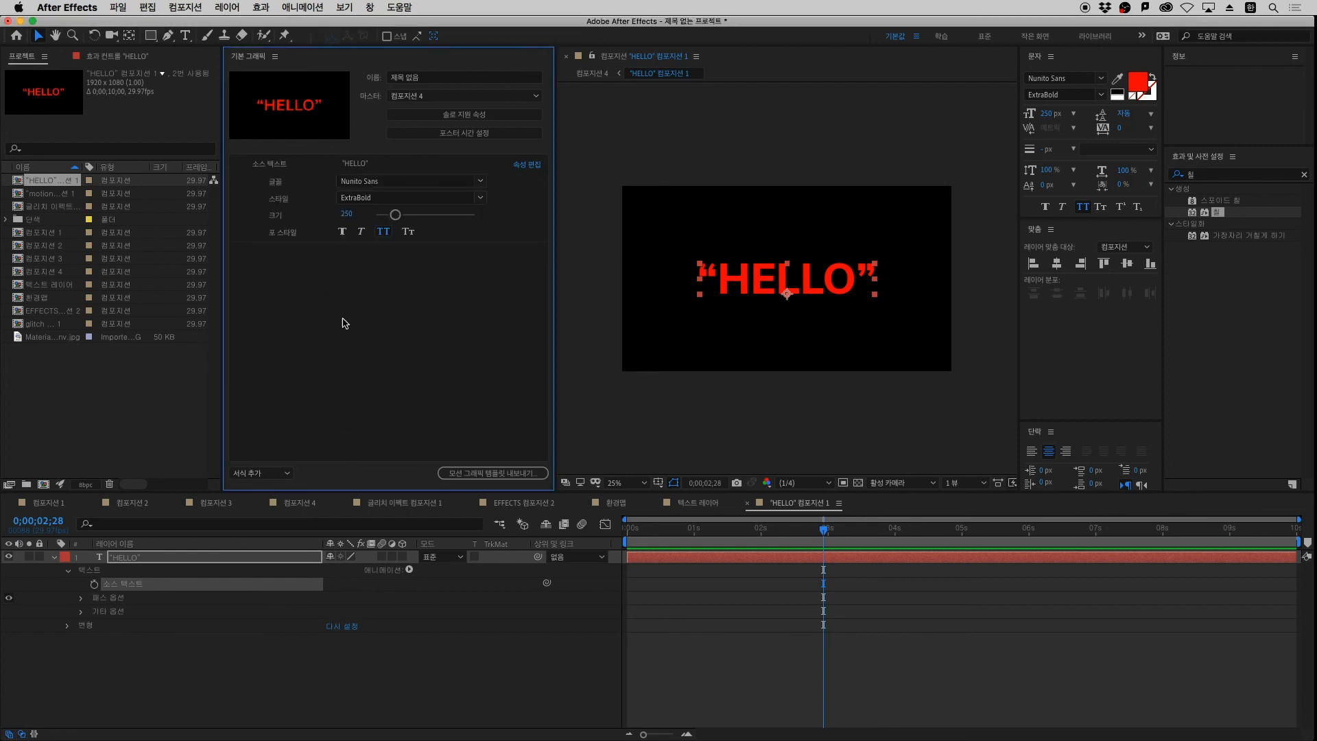
Try out the exposed font, style and size controls, and undo the size change
click(404, 180)
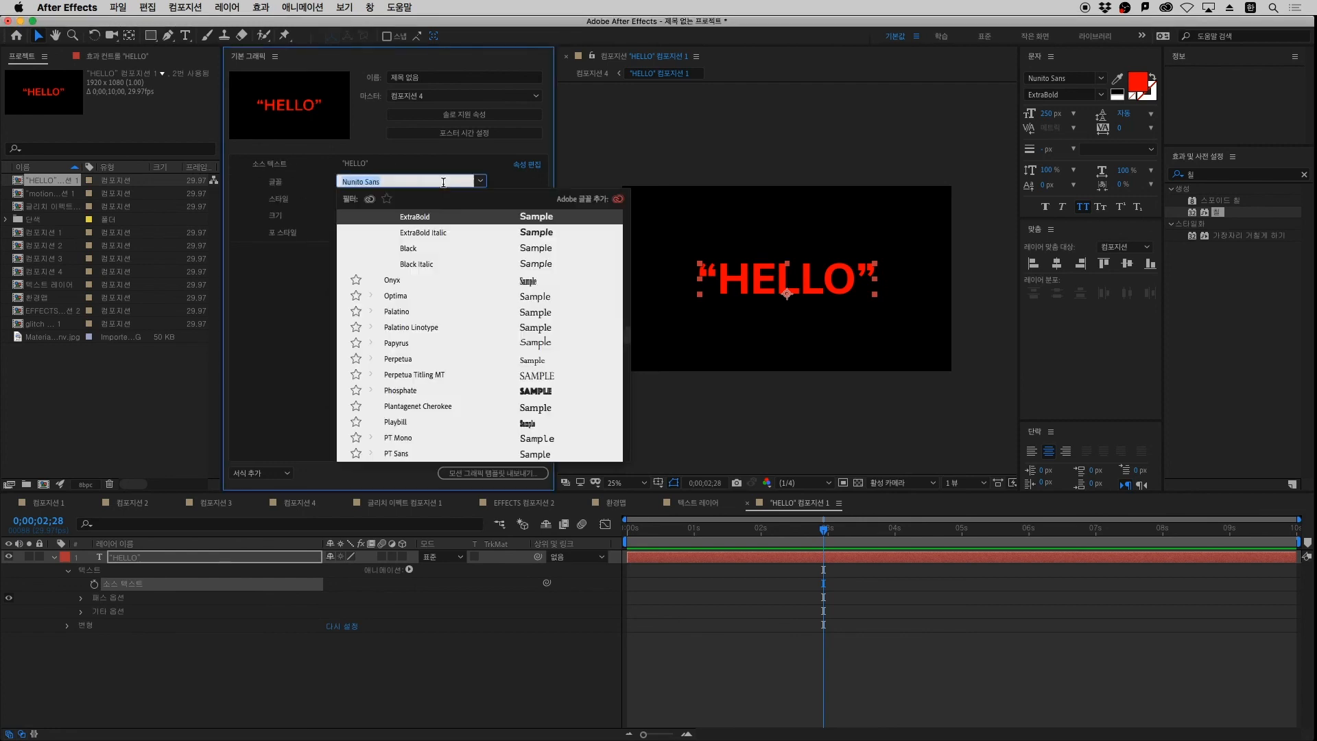
click(305, 288)
click(373, 194)
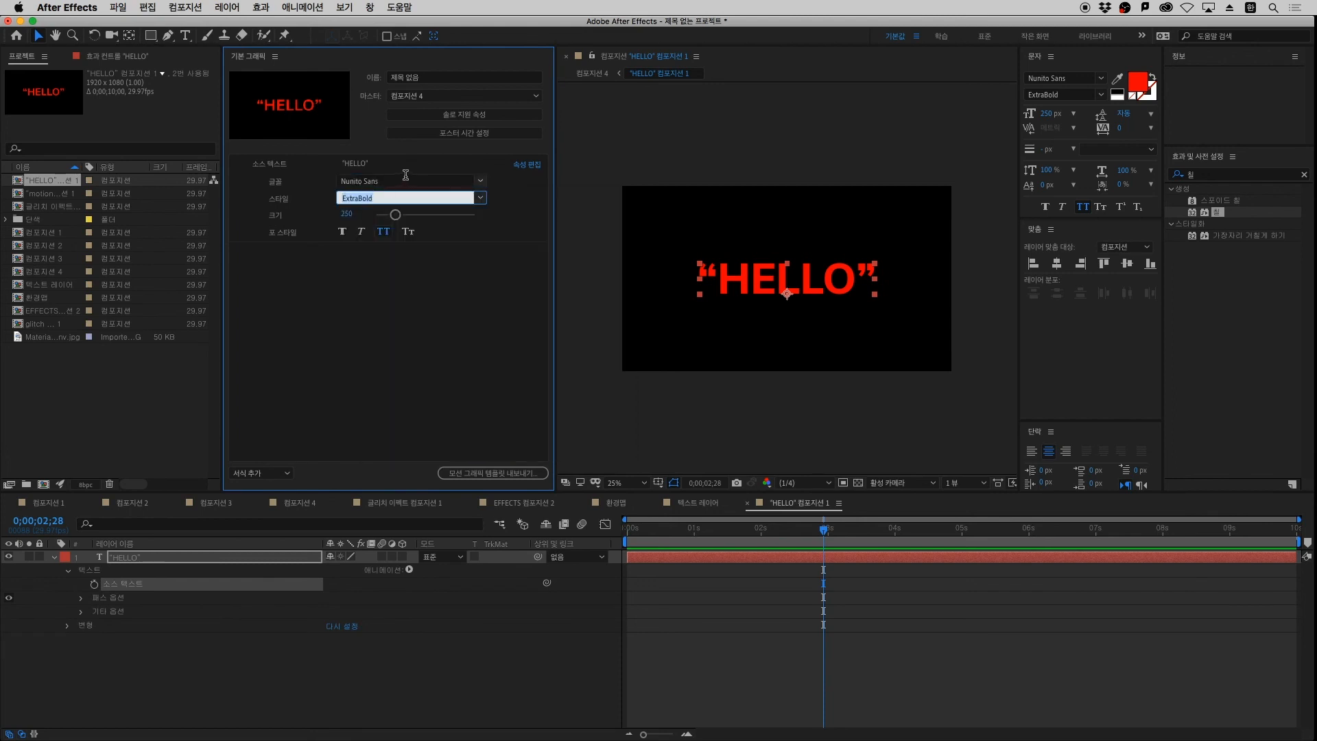
click(440, 286)
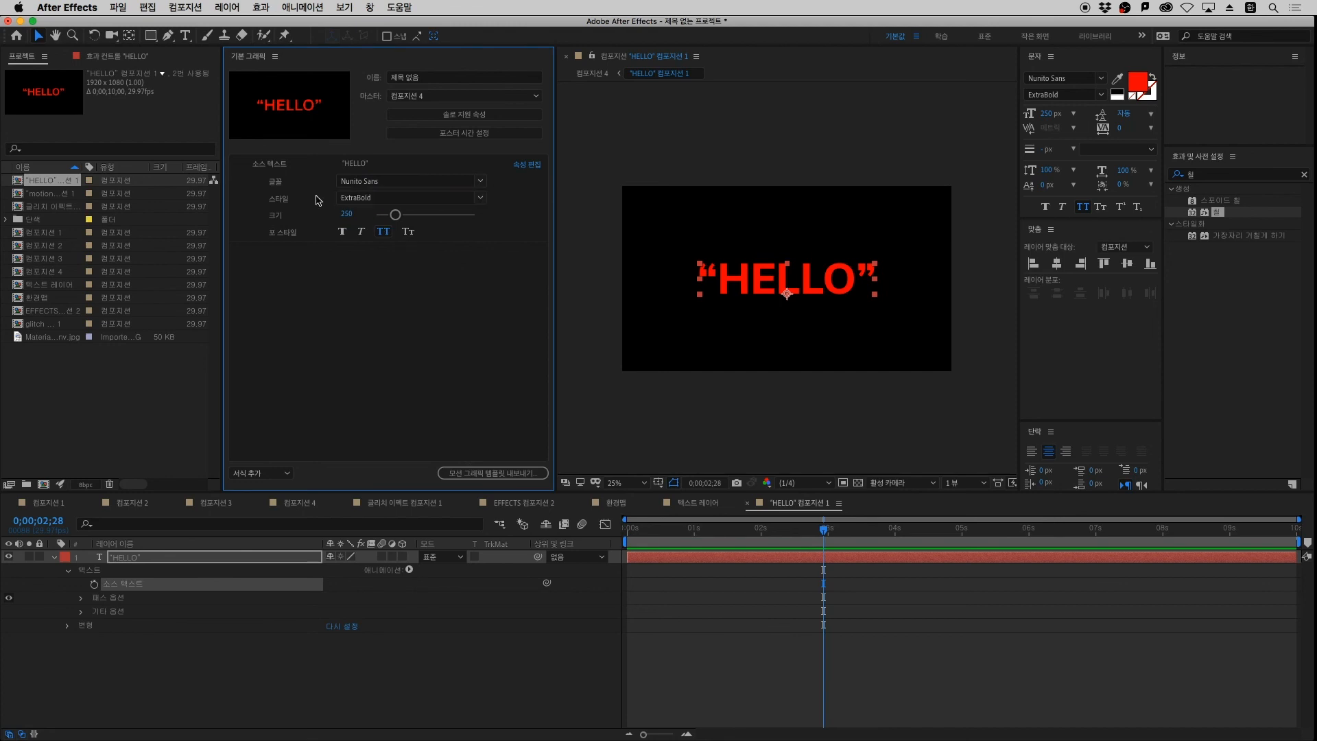
mouse_move(398, 217)
mouse_down()
mouse_move(438, 217)
mouse_move(408, 218)
mouse_up()
key(super+z)
click(376, 657)
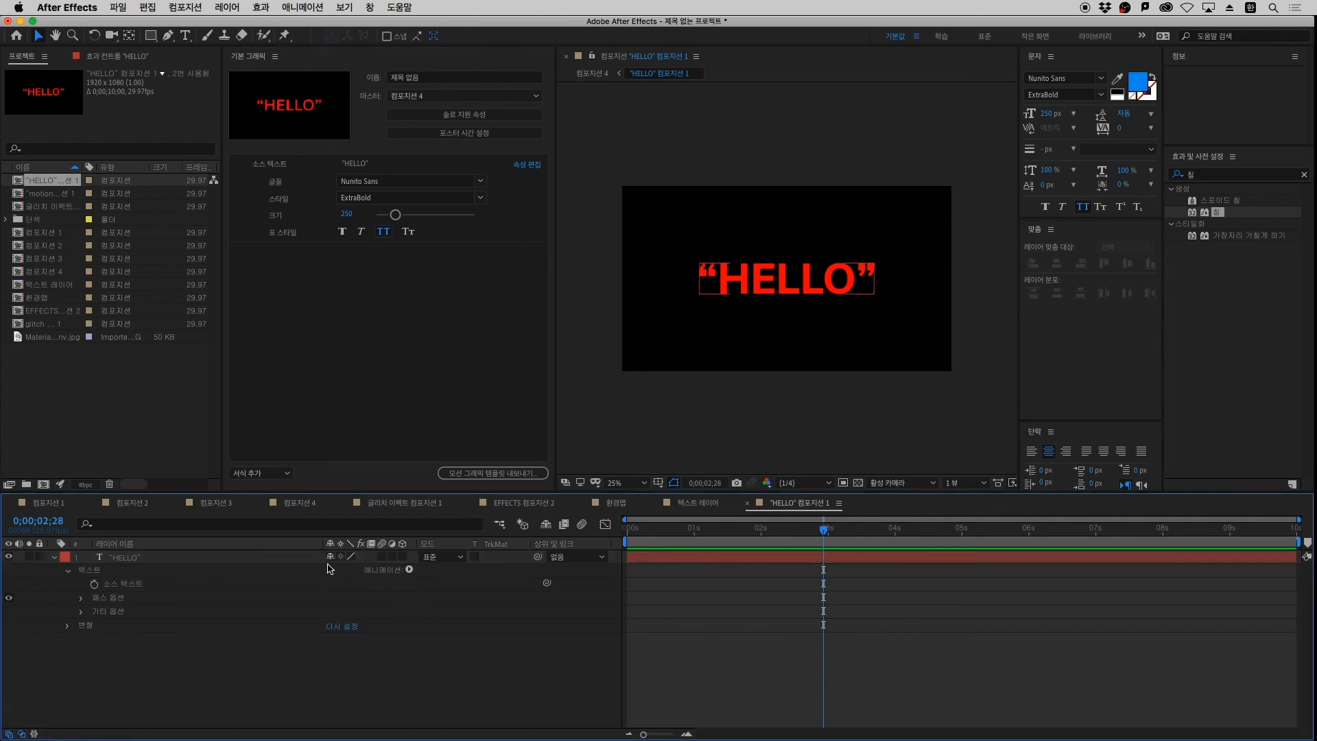
Add a Fill Color (칠 색상) RGB animator to the “HELLO” text layer
click(164, 557)
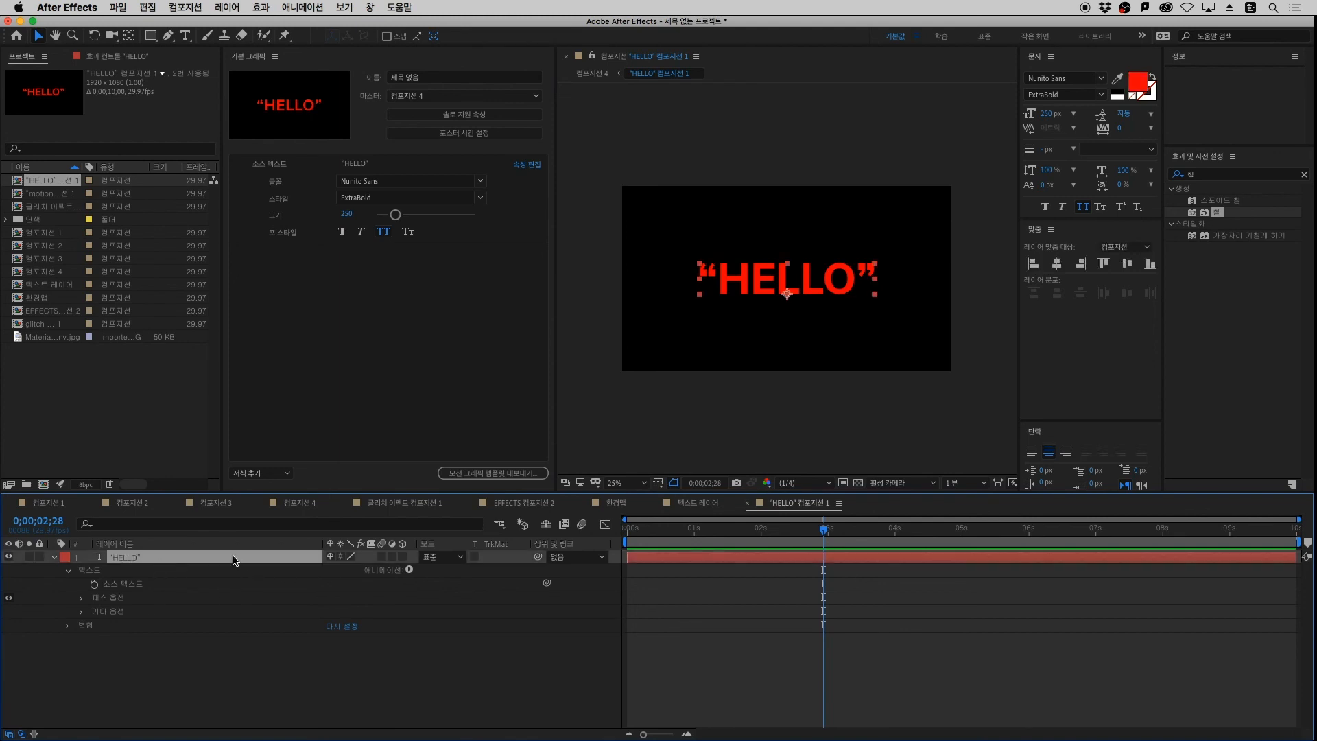
click(410, 569)
mouse_move(447, 599)
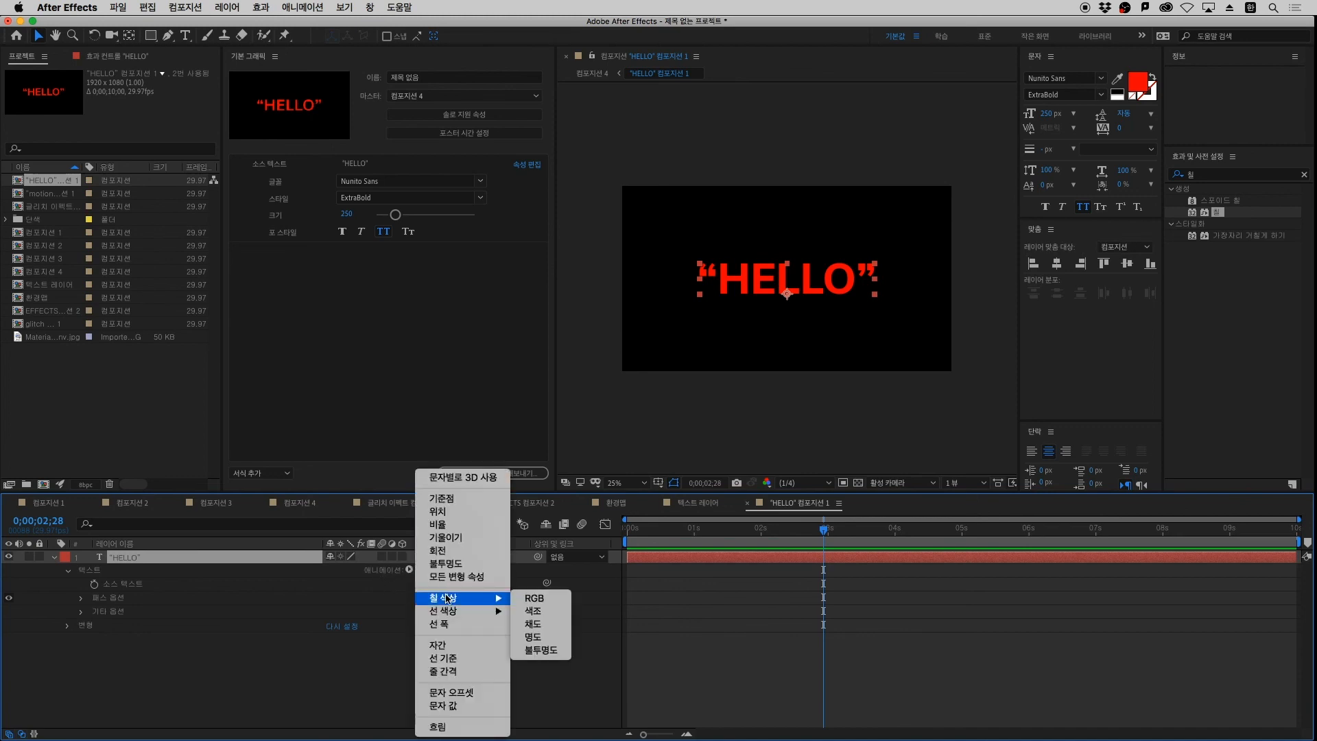
click(543, 601)
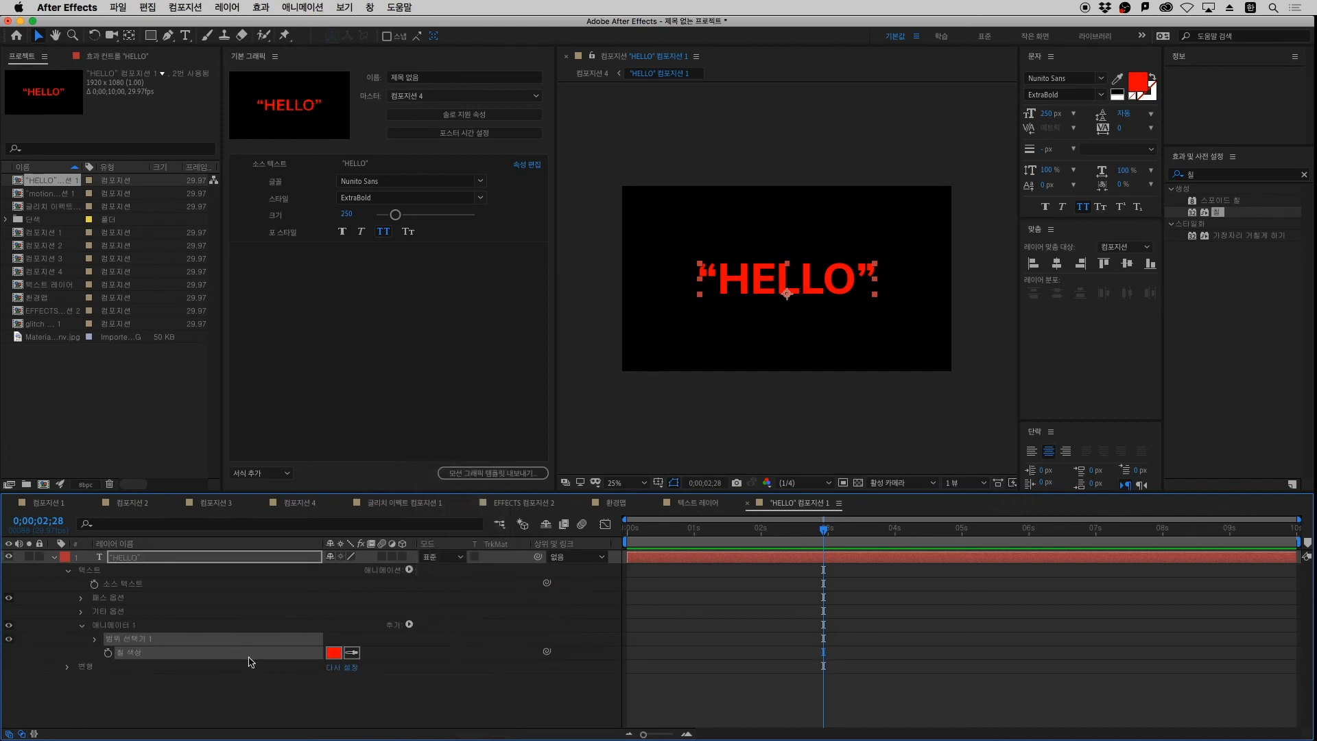
click(334, 652)
mouse_move(661, 425)
mouse_down()
mouse_move(561, 348)
mouse_move(638, 382)
mouse_move(657, 372)
mouse_up()
key(Escape)
Expose the “HELLO” animator's Fill Color (칠 색상) as a control in the Essential Graphics template
click(166, 678)
click(127, 652)
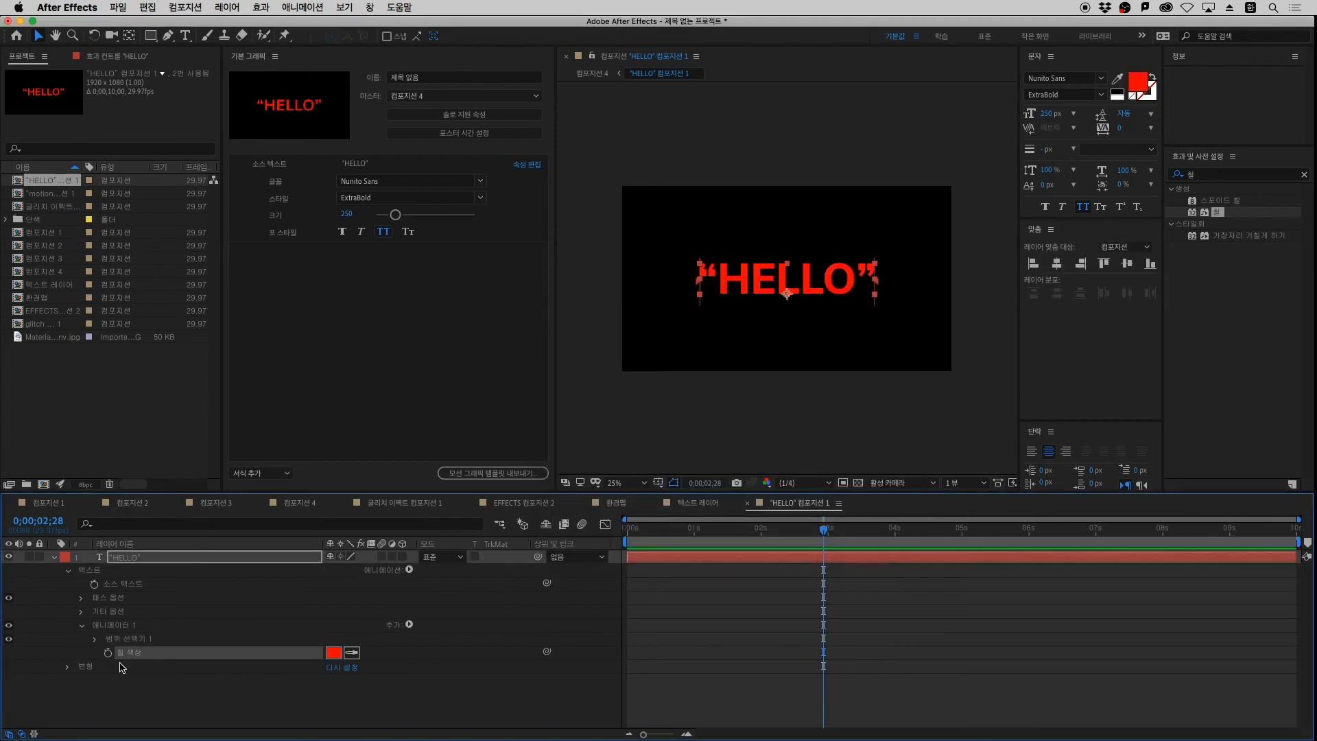
drag(134, 657, 314, 261)
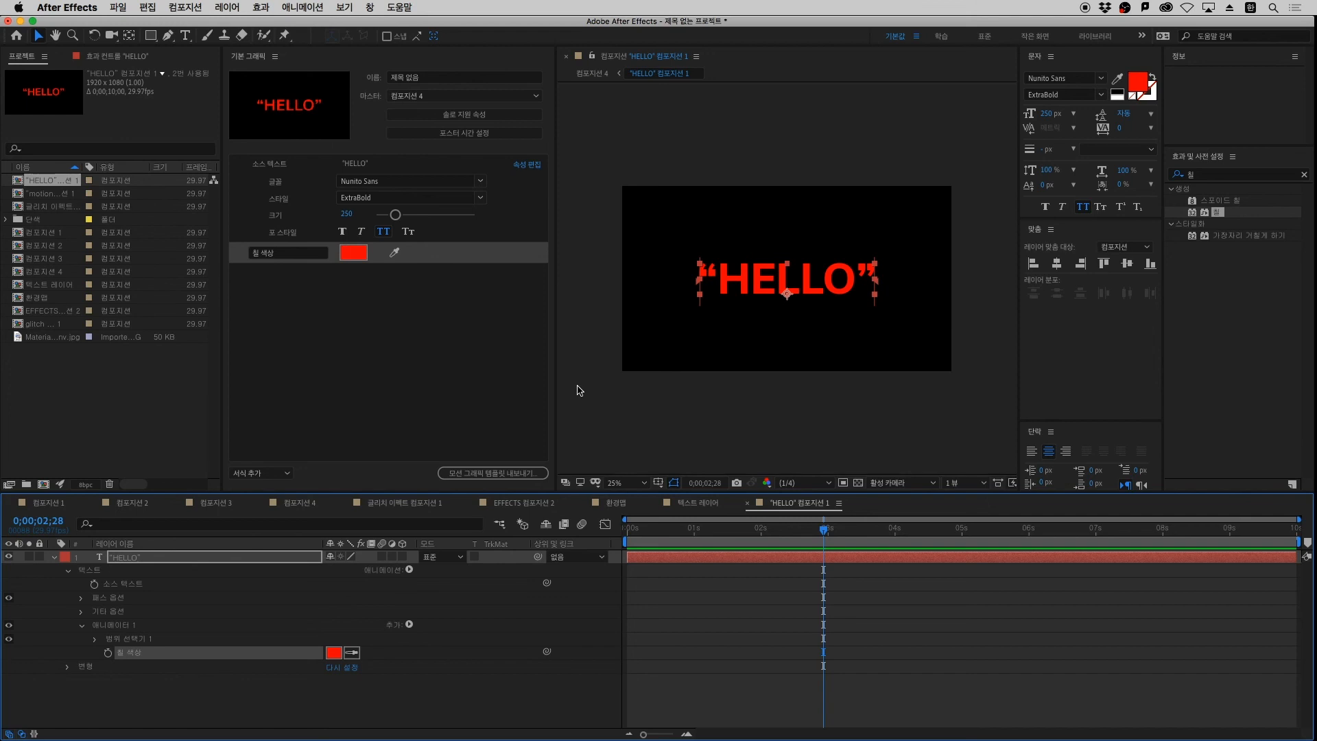
click(173, 561)
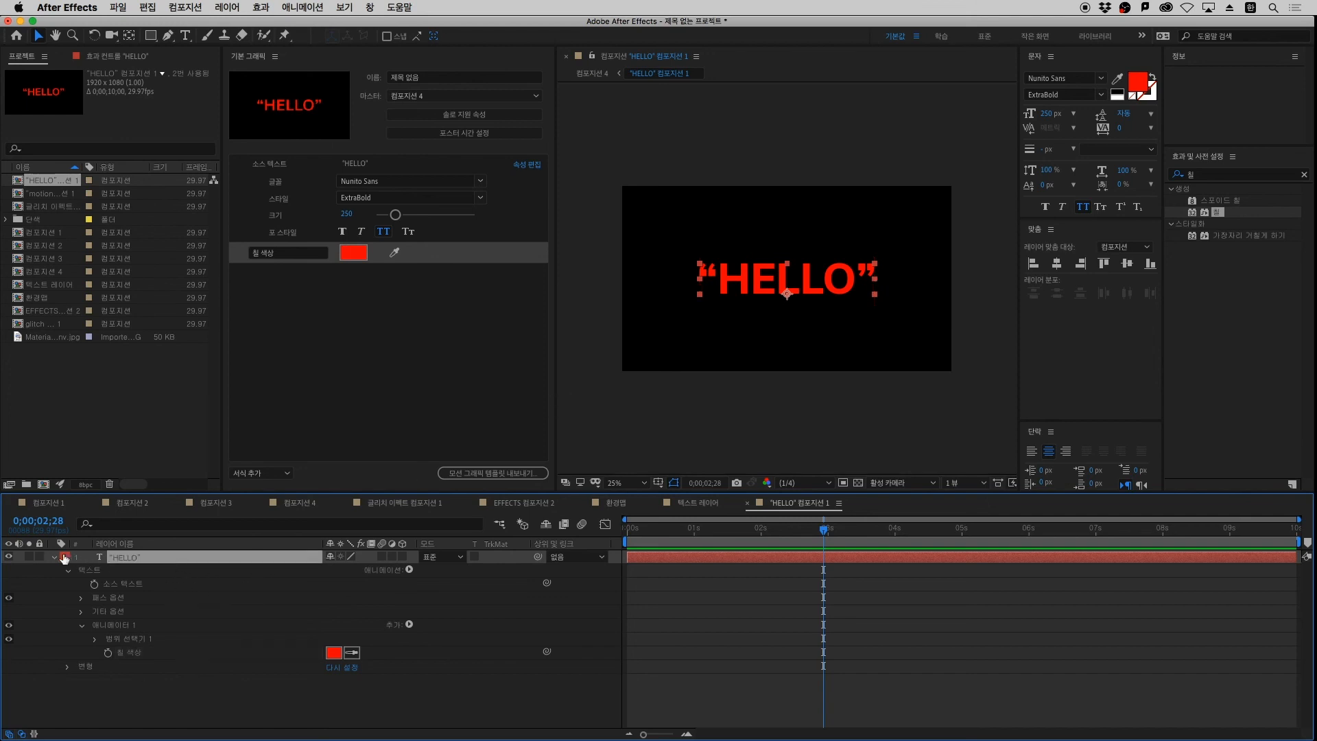
click(54, 558)
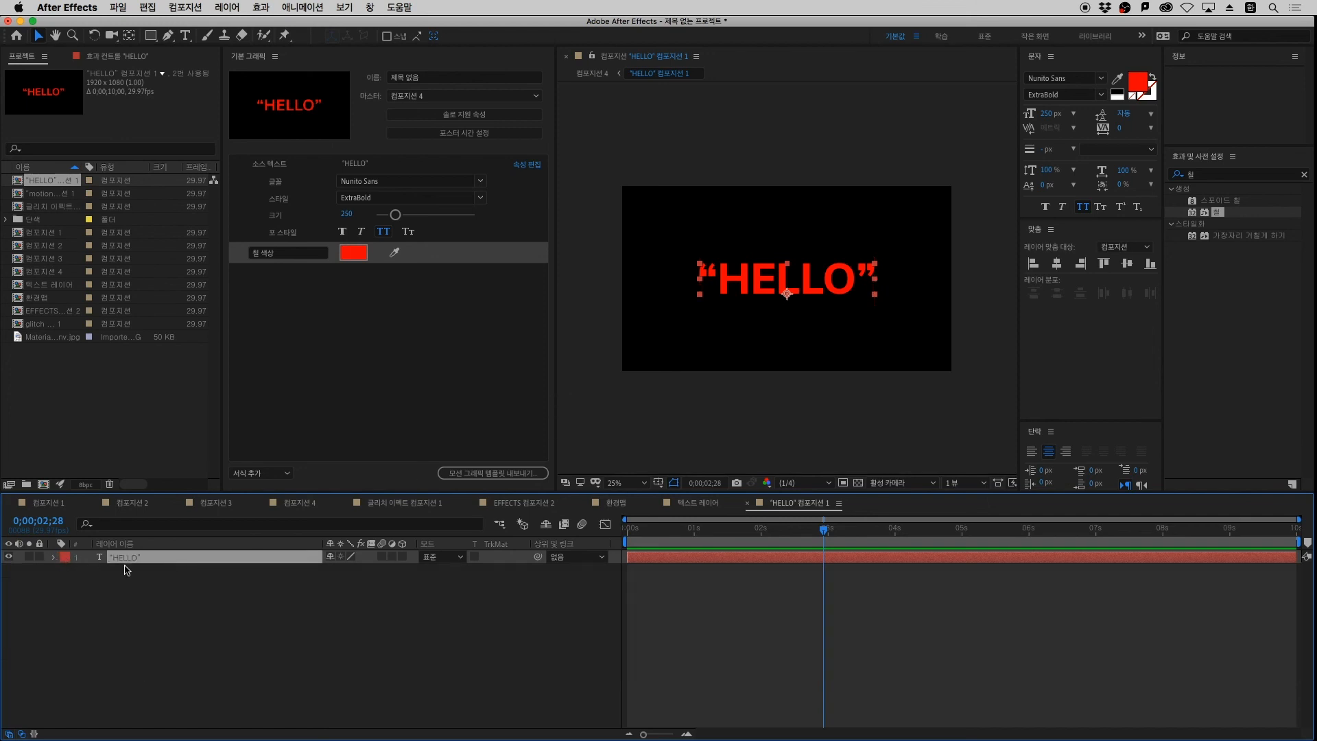
click(56, 557)
click(305, 252)
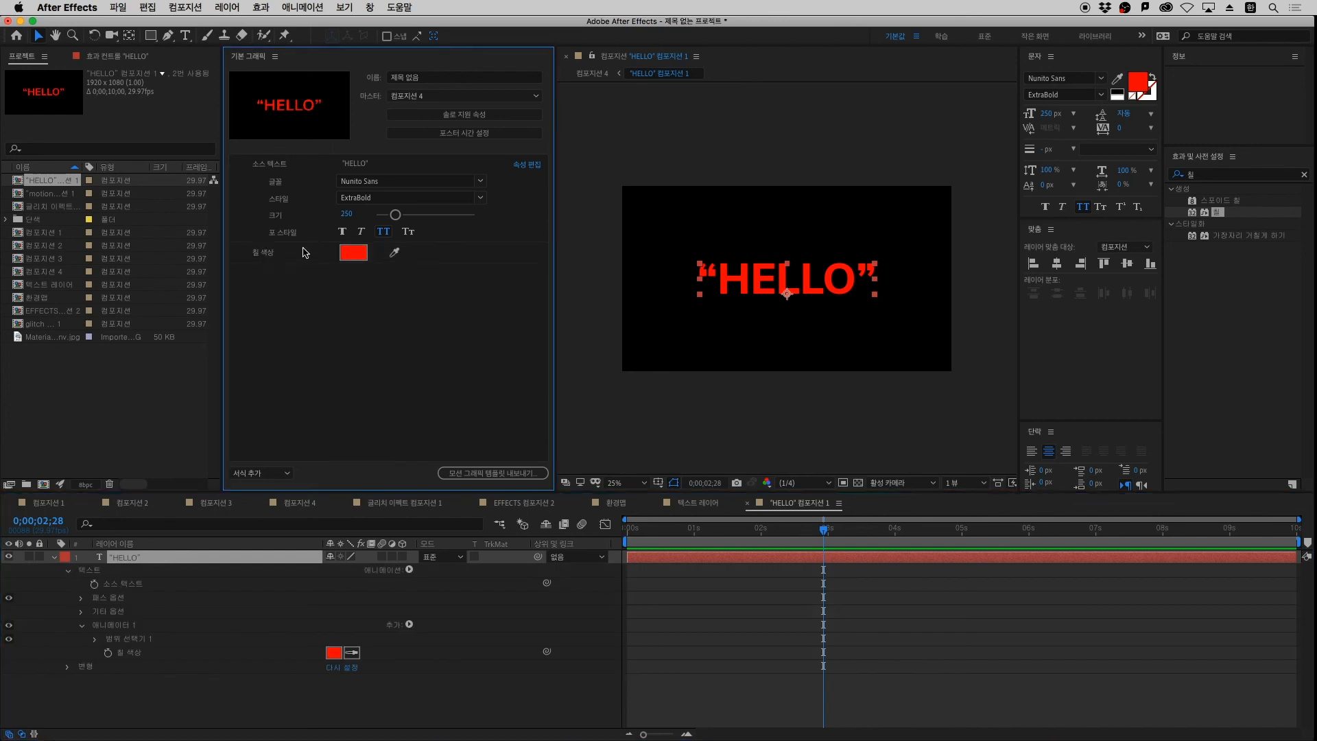
click(294, 163)
click(292, 164)
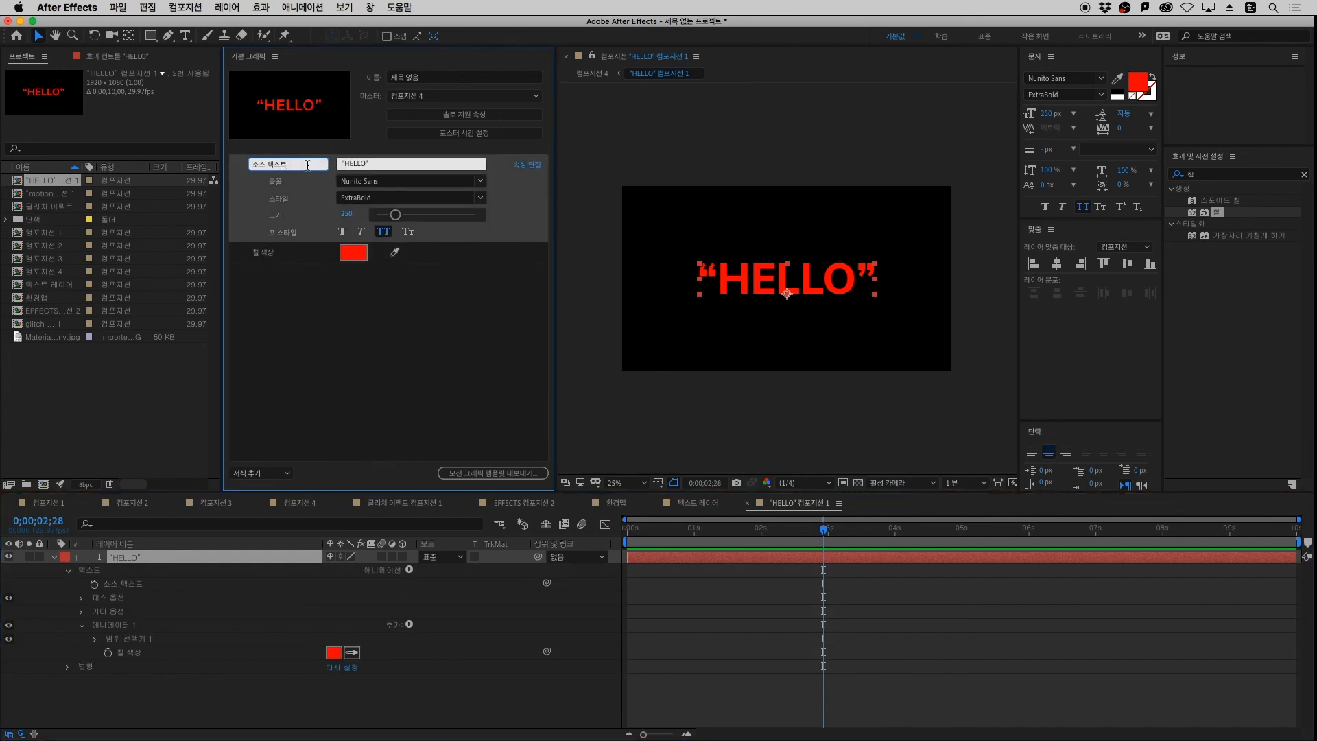
click(268, 254)
click(298, 354)
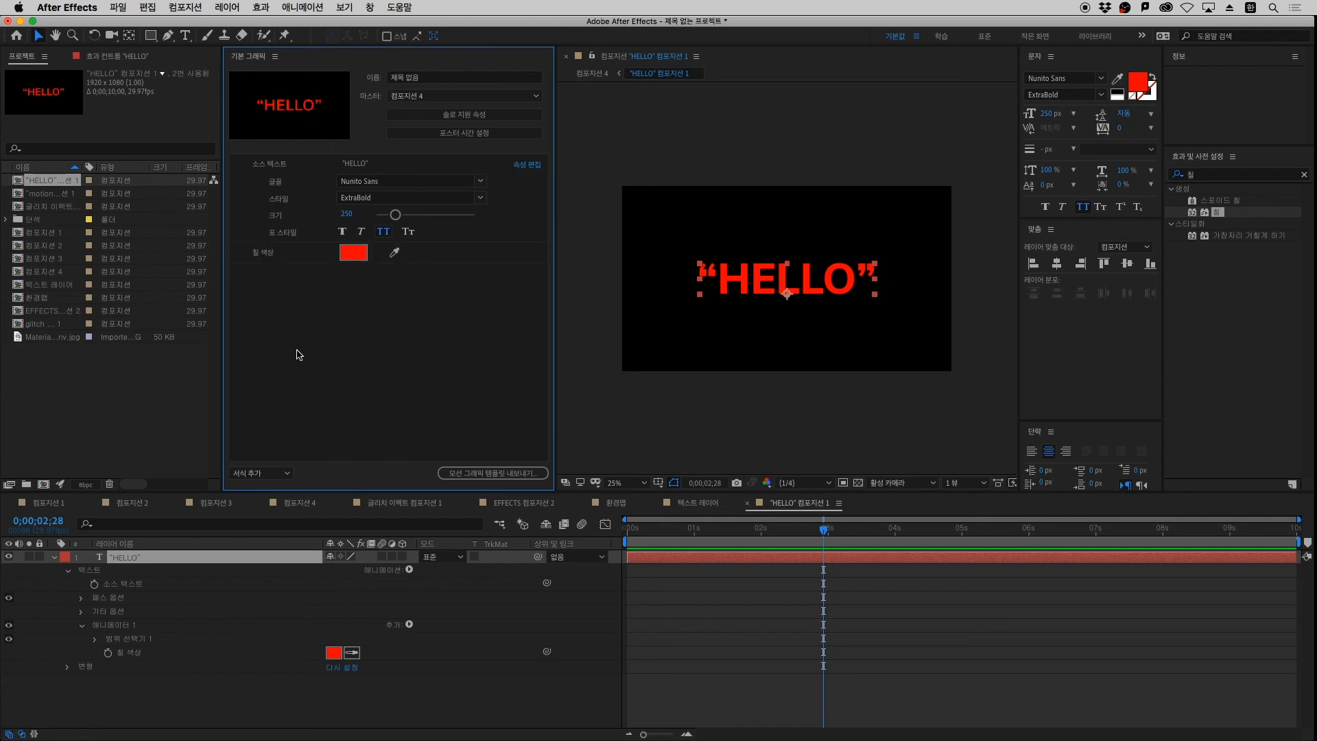
key(Tab)
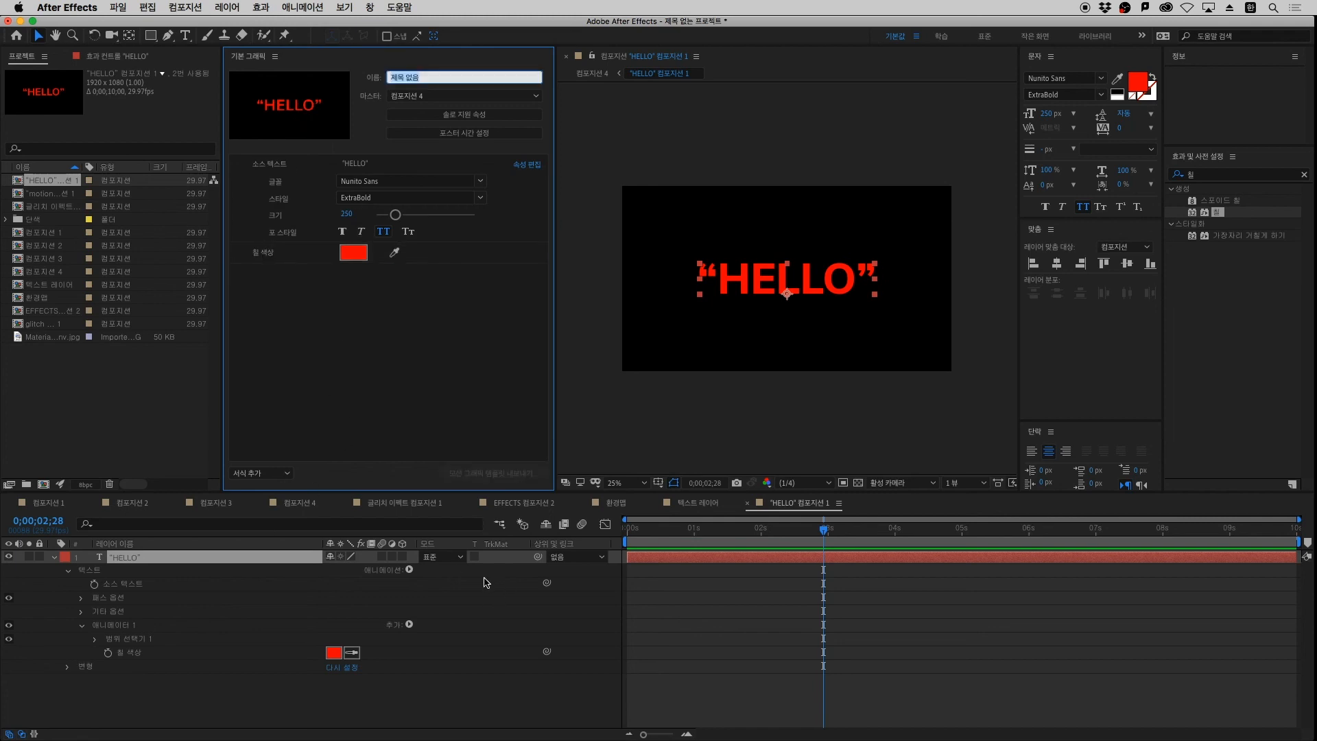
click(706, 503)
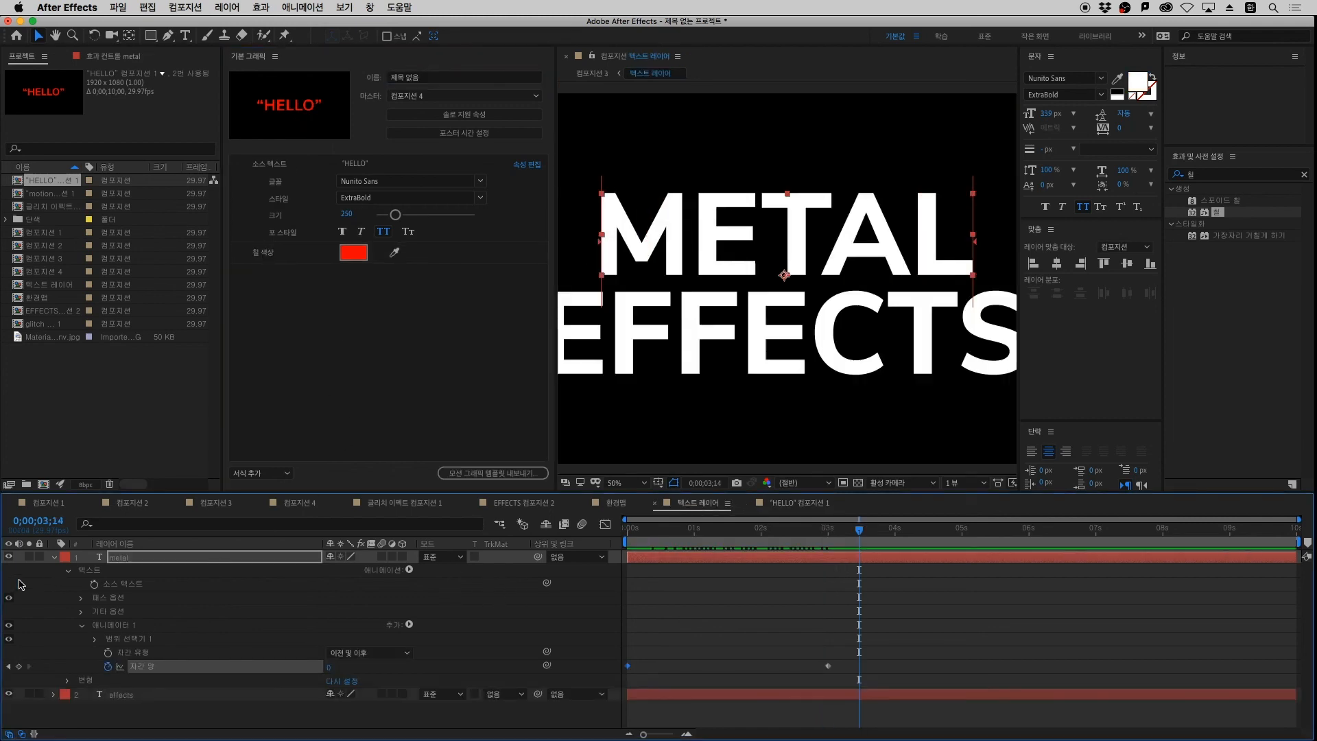
click(789, 504)
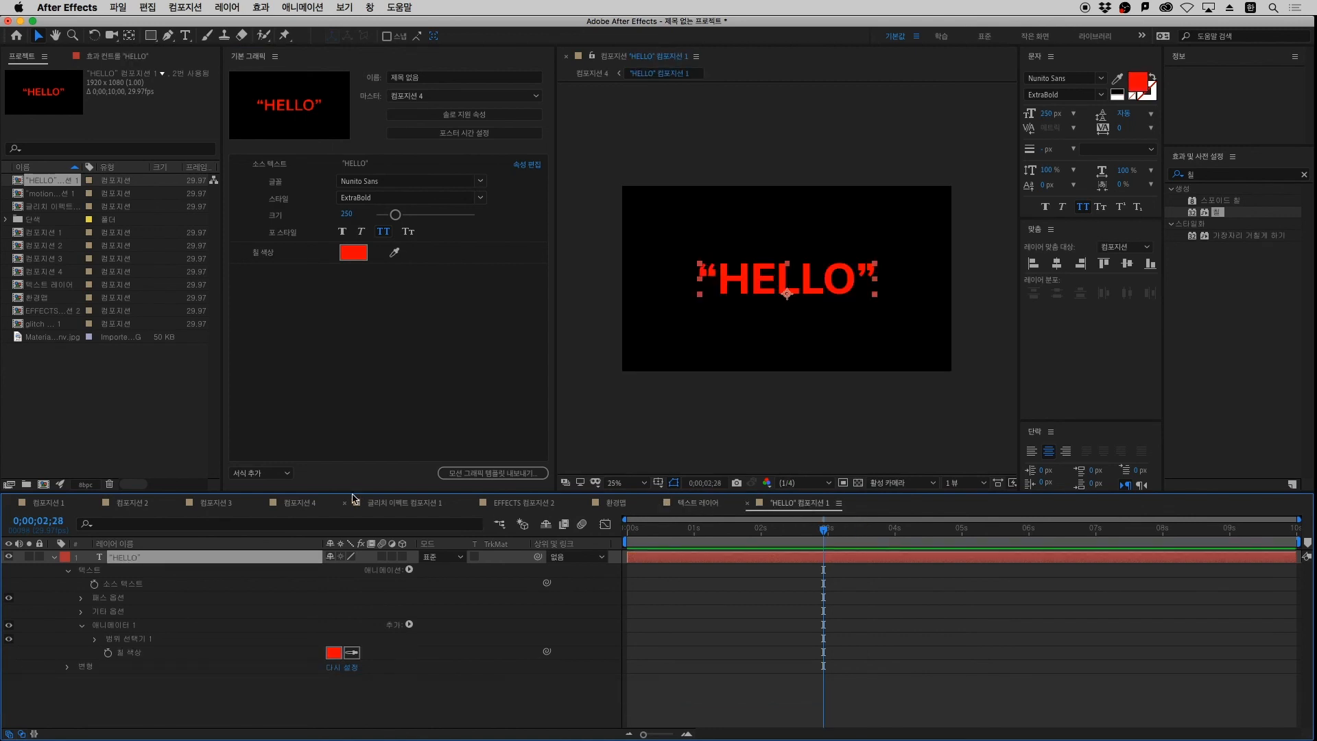
click(289, 508)
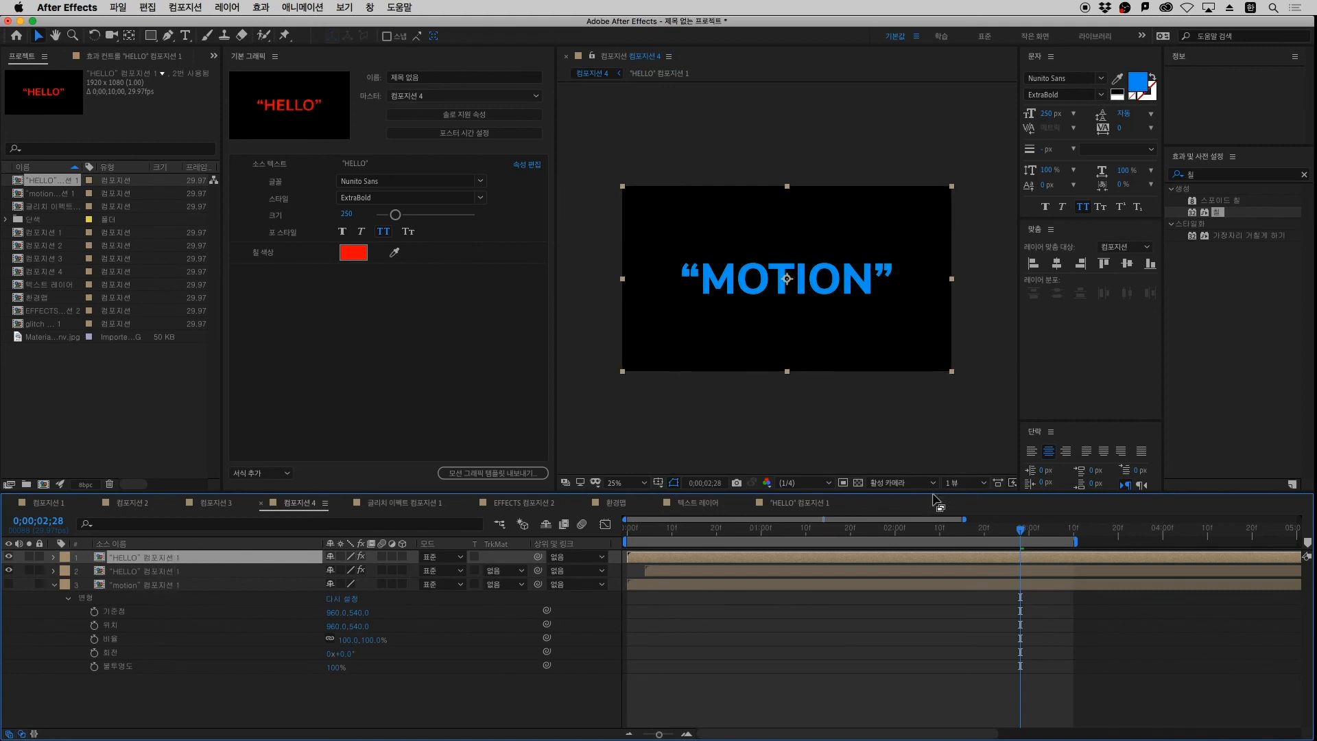
click(799, 503)
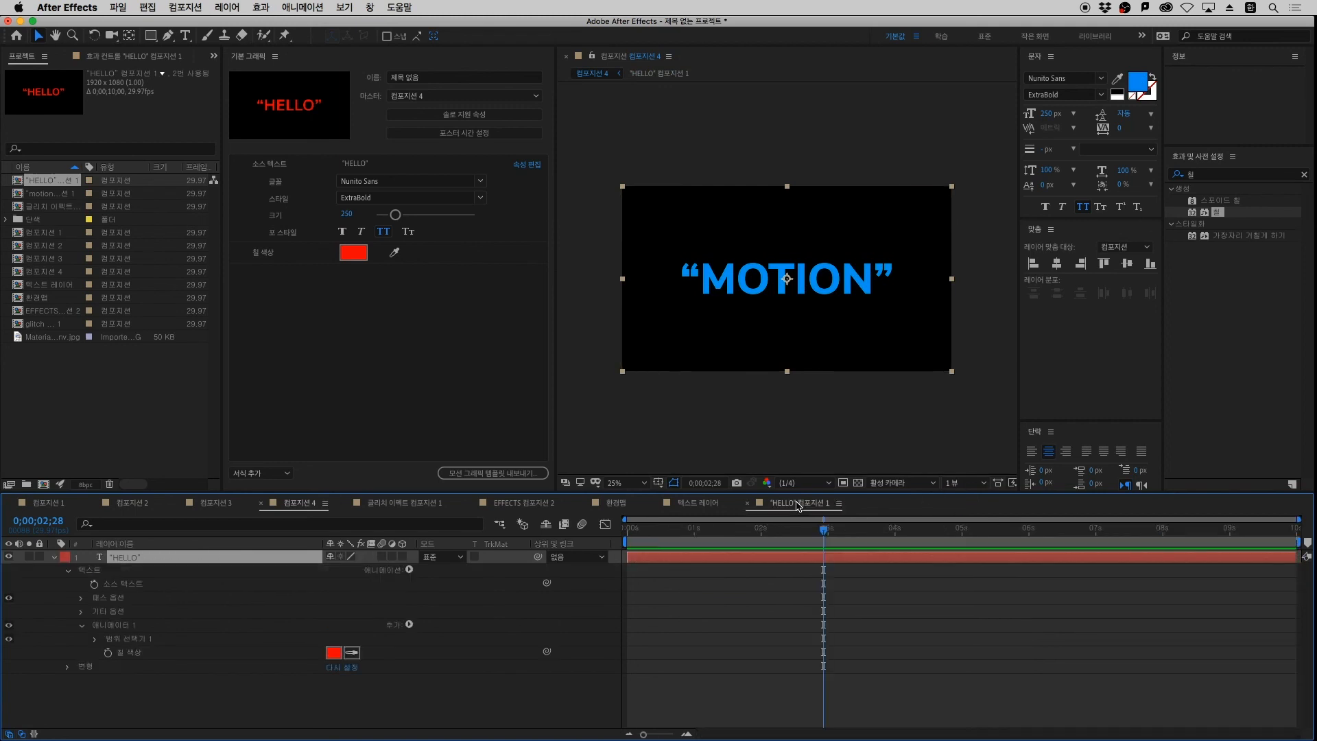
Add a control group to the Essential Graphics template and name it 헬로 1
click(279, 362)
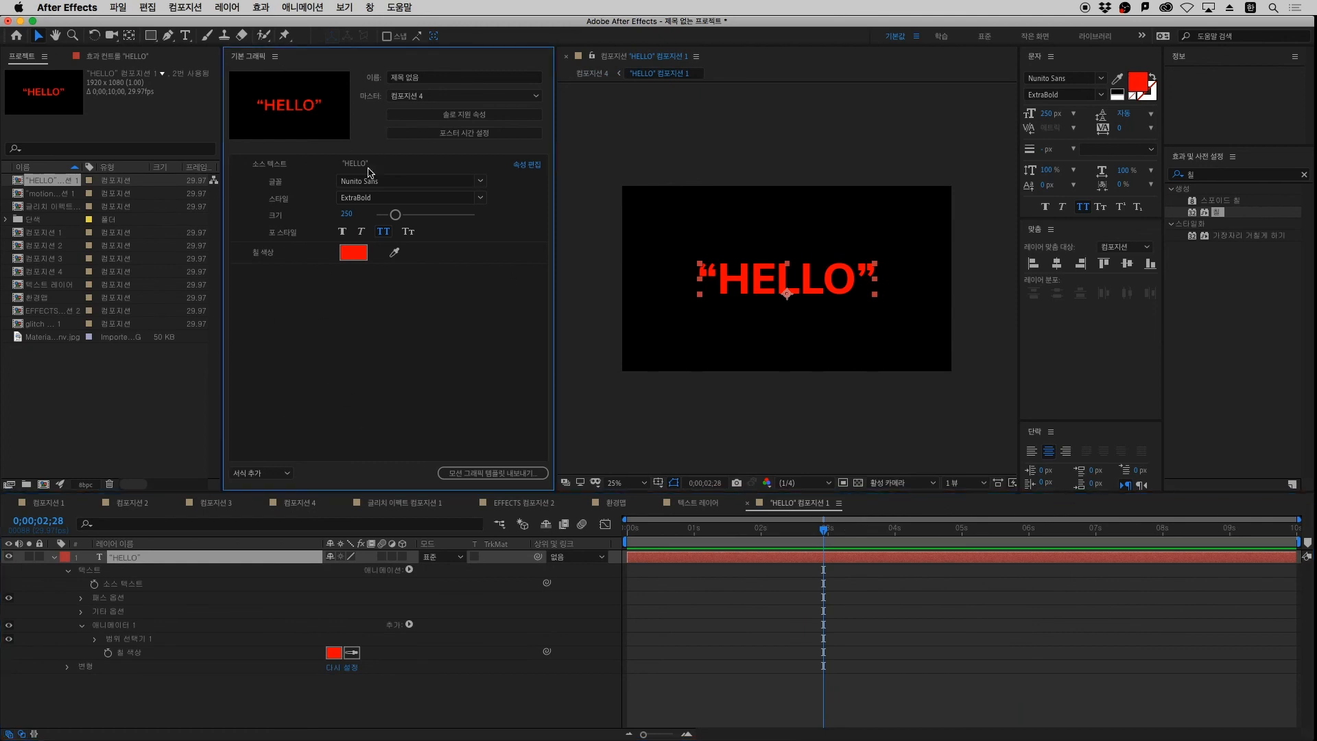
click(288, 475)
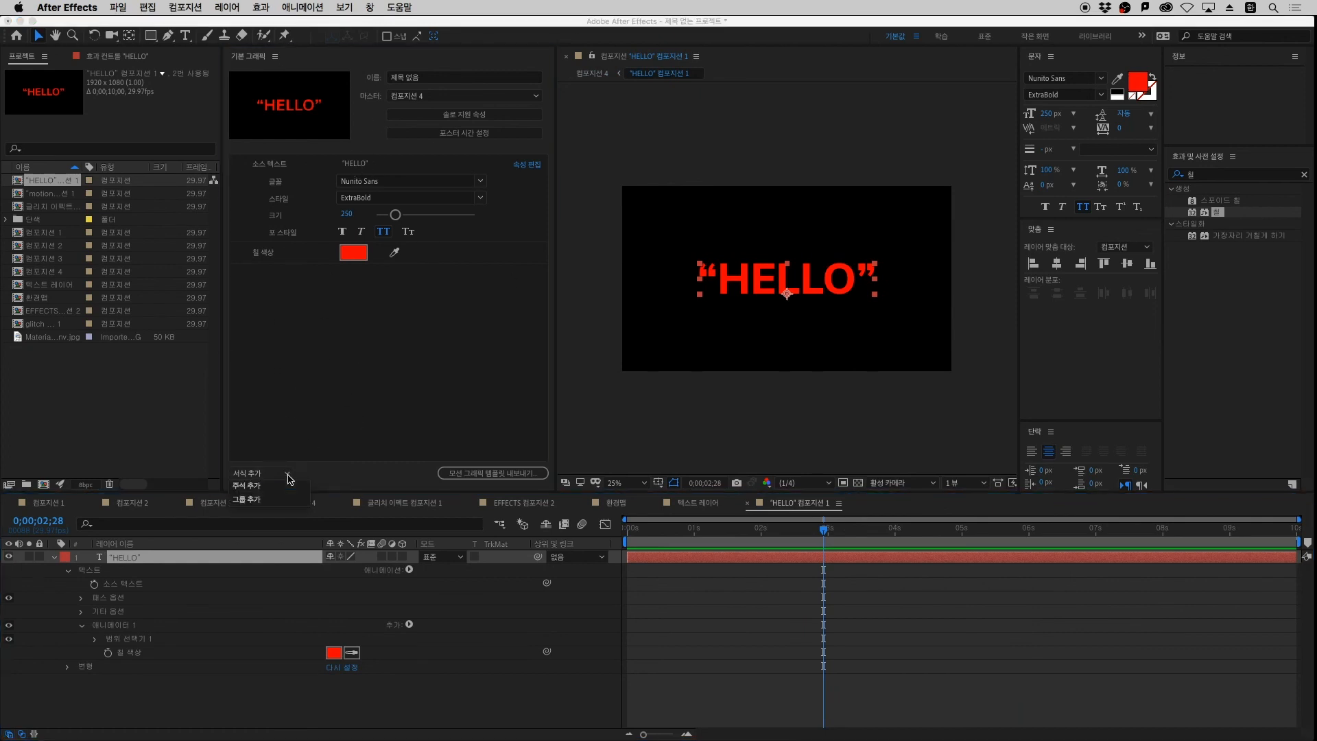
click(256, 500)
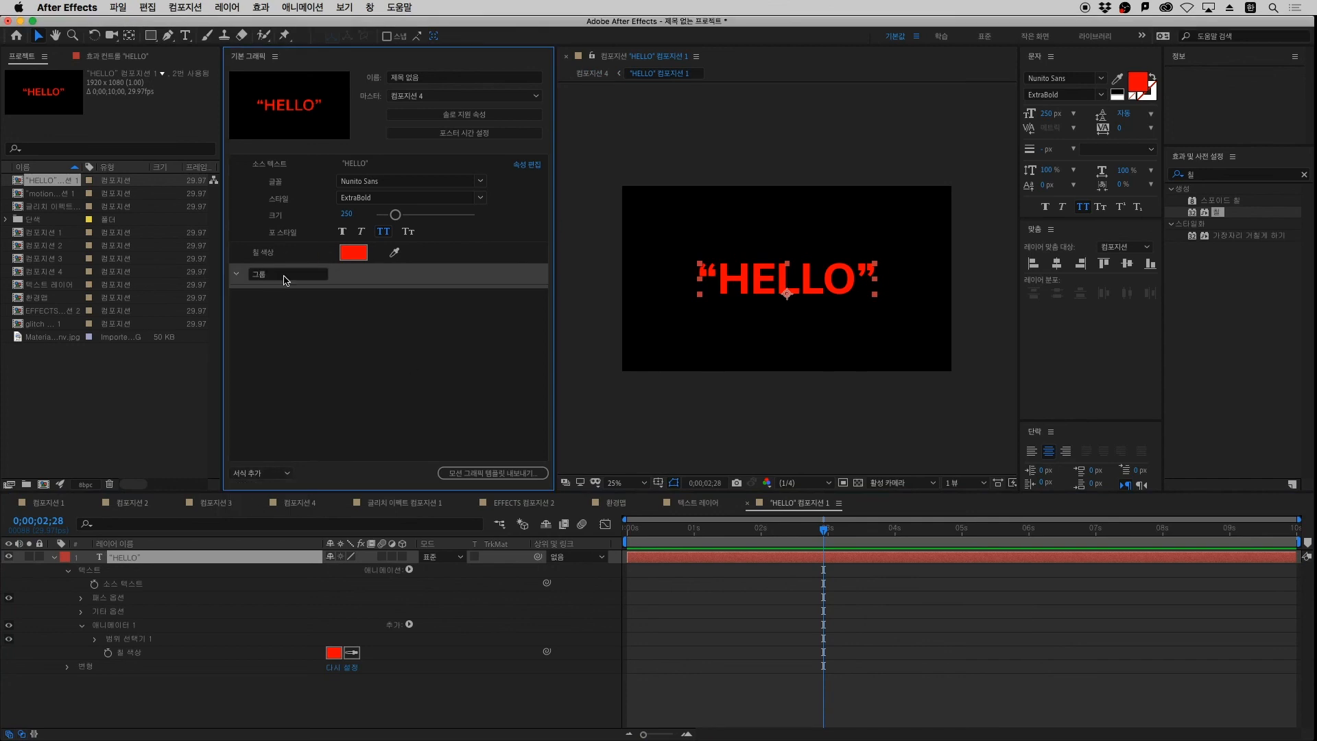
click(253, 274)
text(ㄹ)
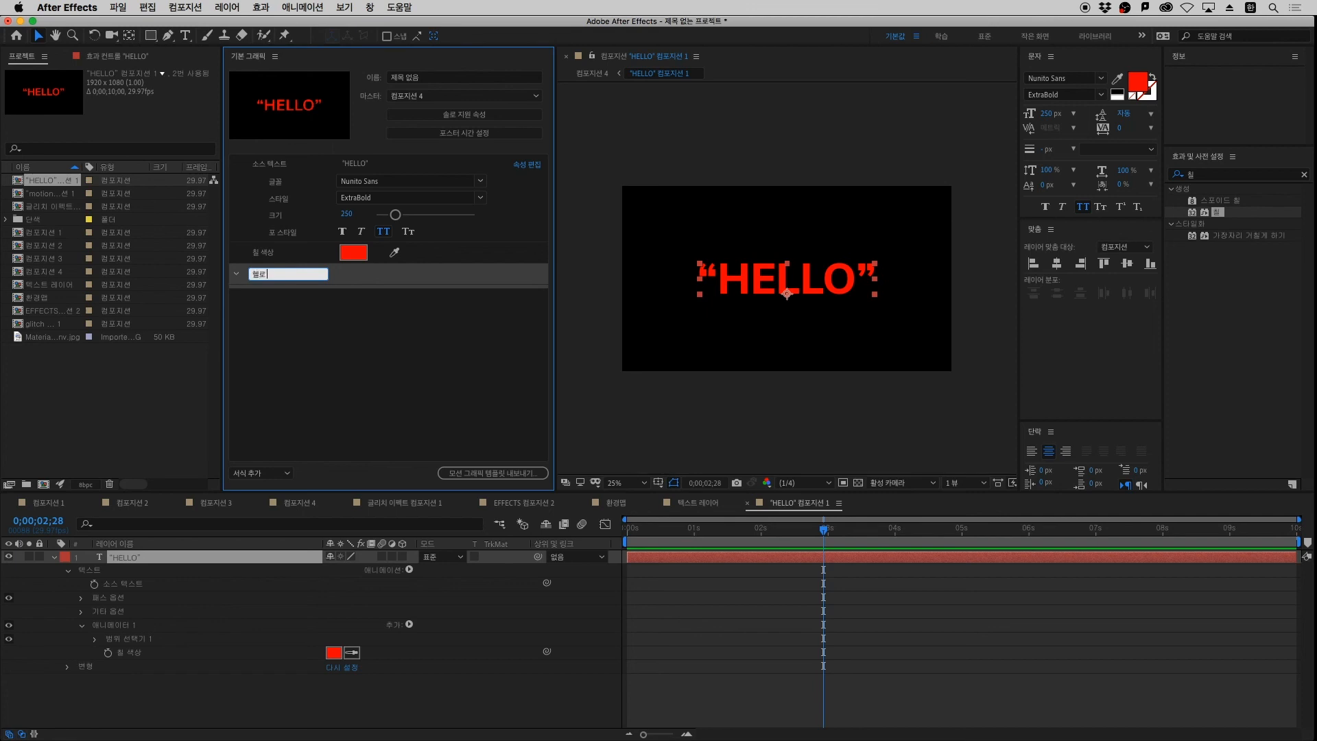
key(Return)
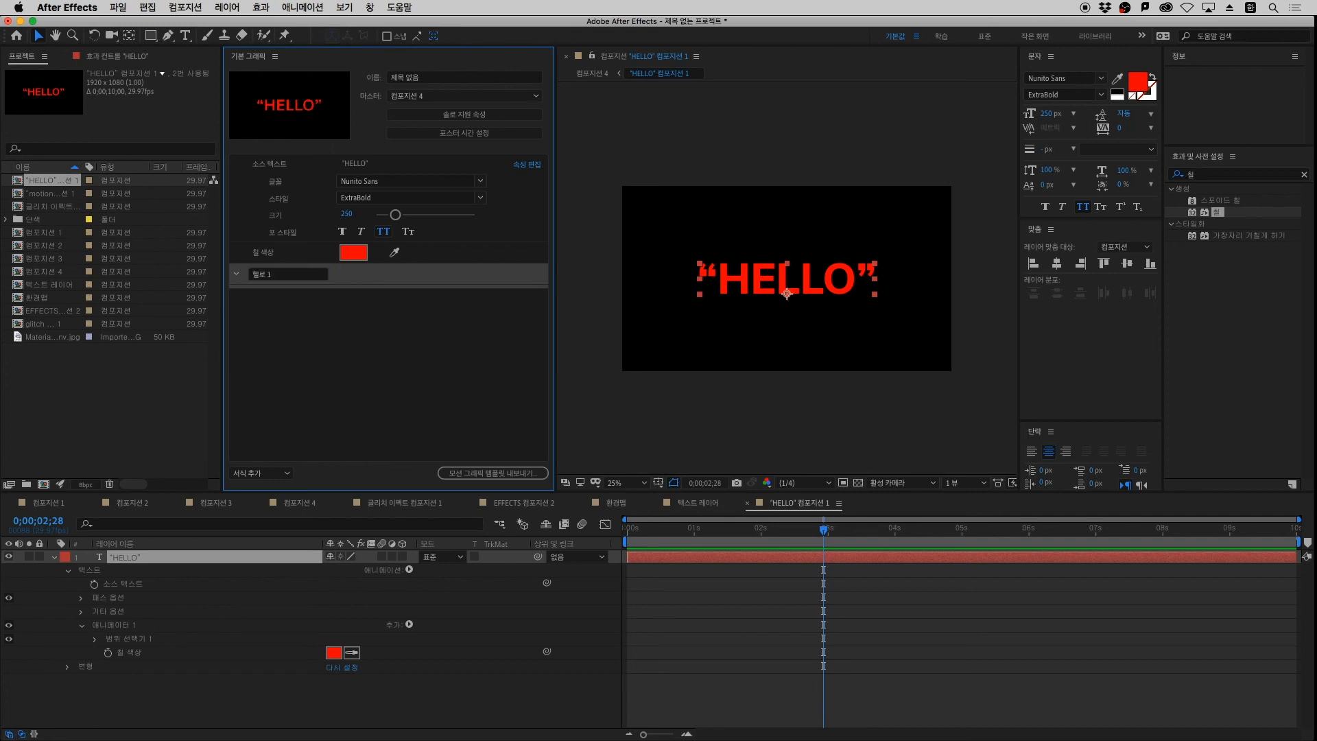
Move the “HELLO” source text and Fill Color controls into the 헬로 1 group and collapse the group
click(274, 170)
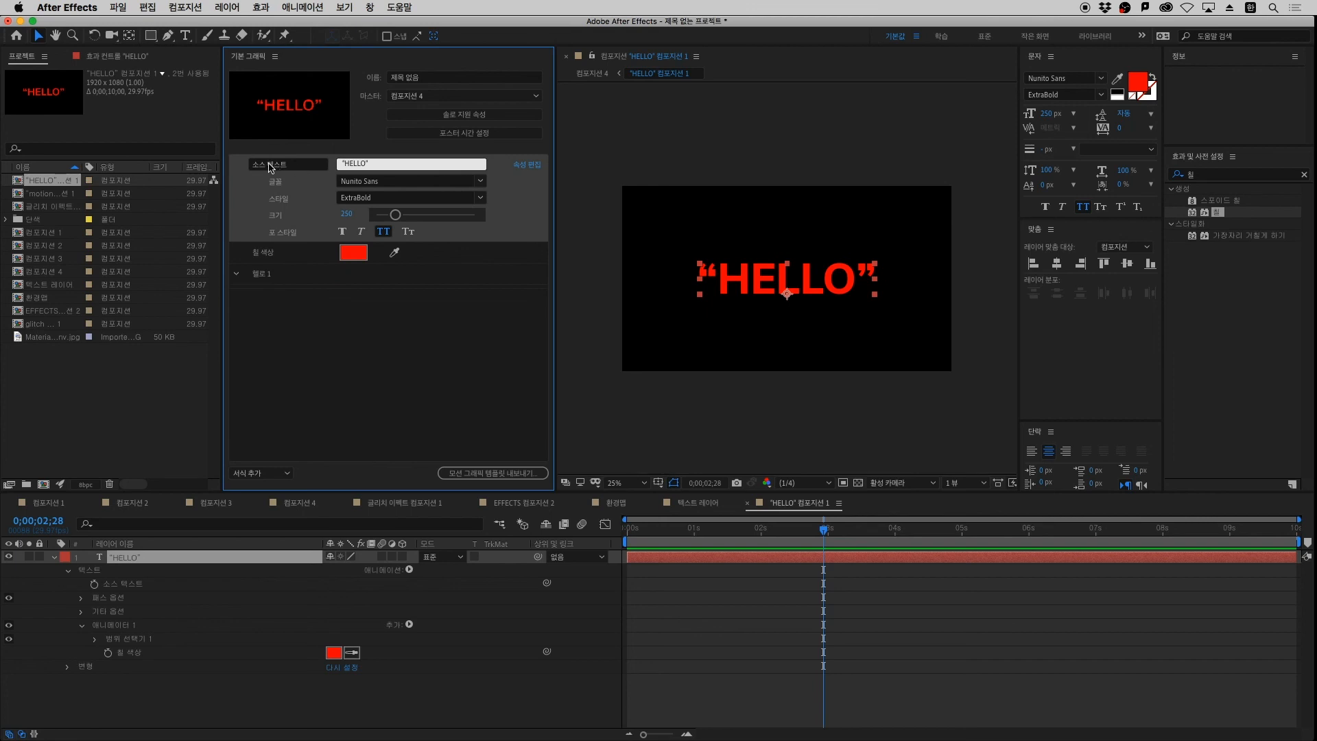
click(274, 167)
click(335, 345)
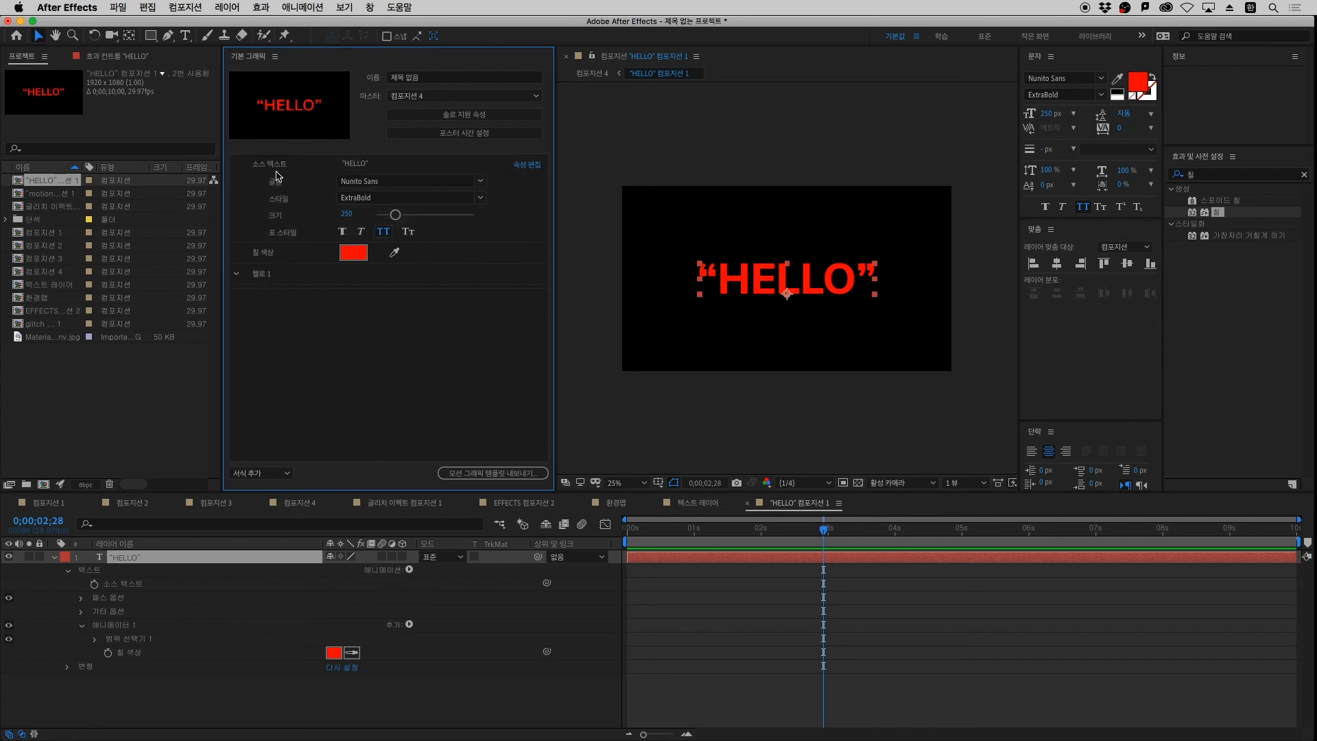
drag(275, 167, 263, 279)
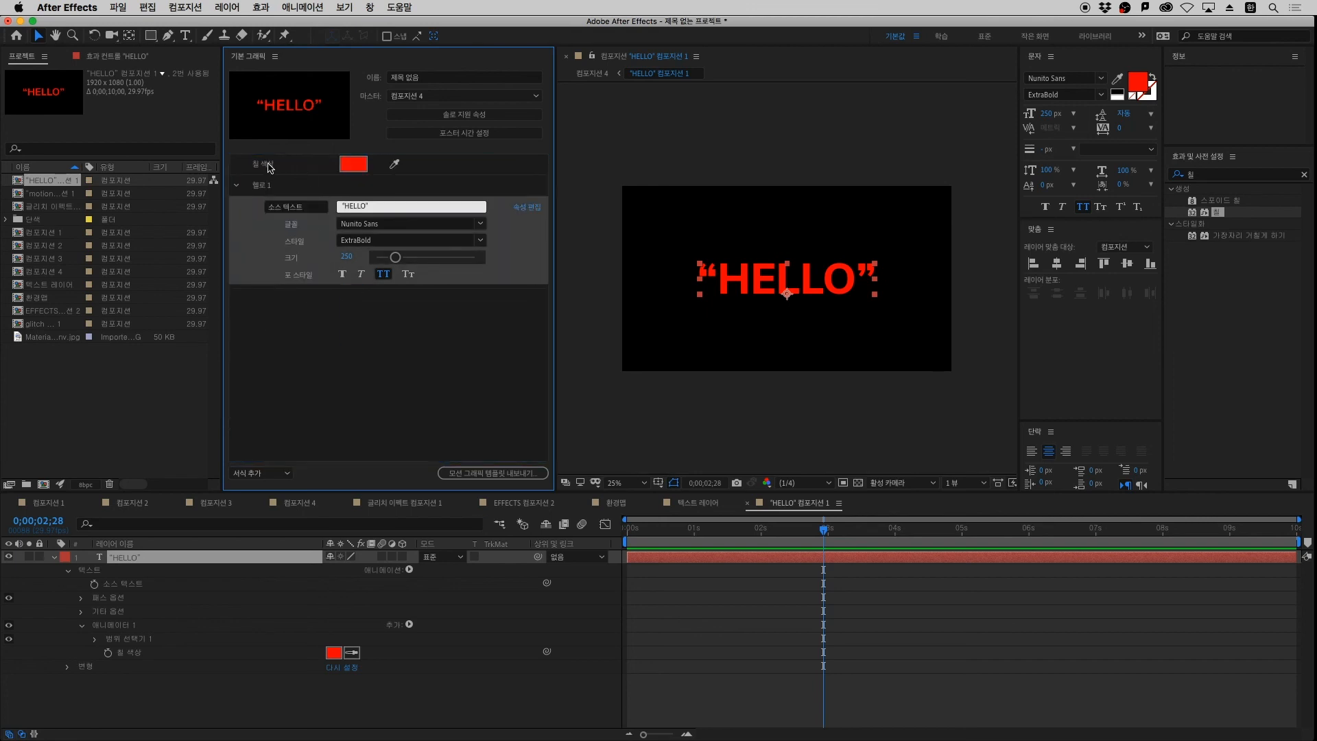
drag(268, 164, 260, 188)
click(236, 164)
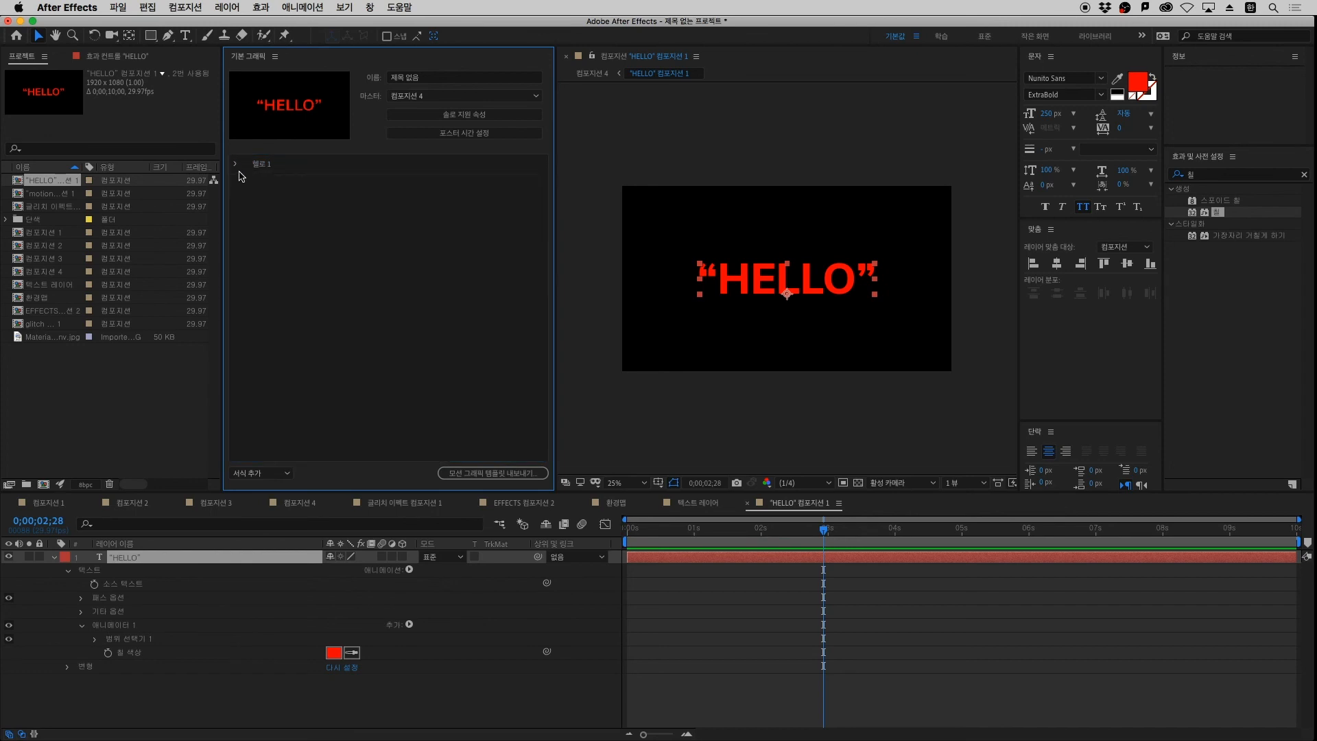
click(265, 168)
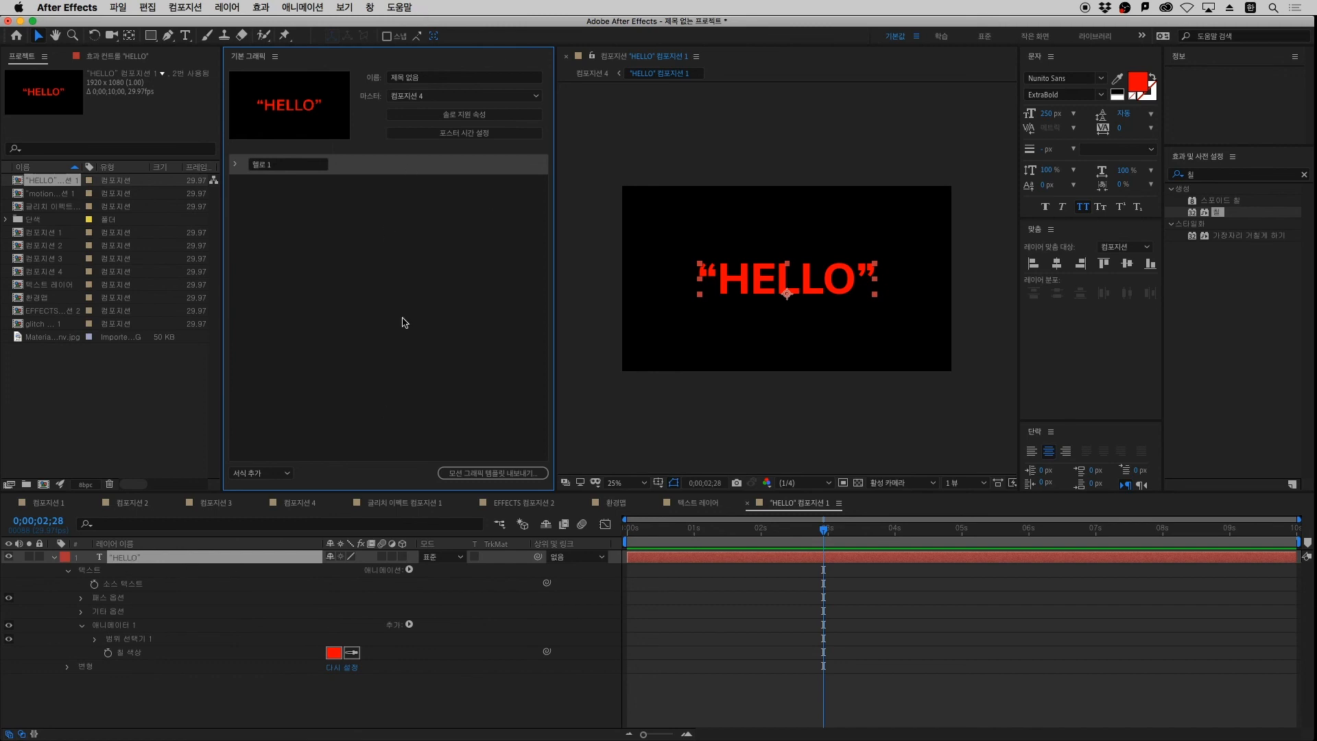
Go back to 컴포지션 4 and open its nested “motion” 컴포지션 1
click(845, 633)
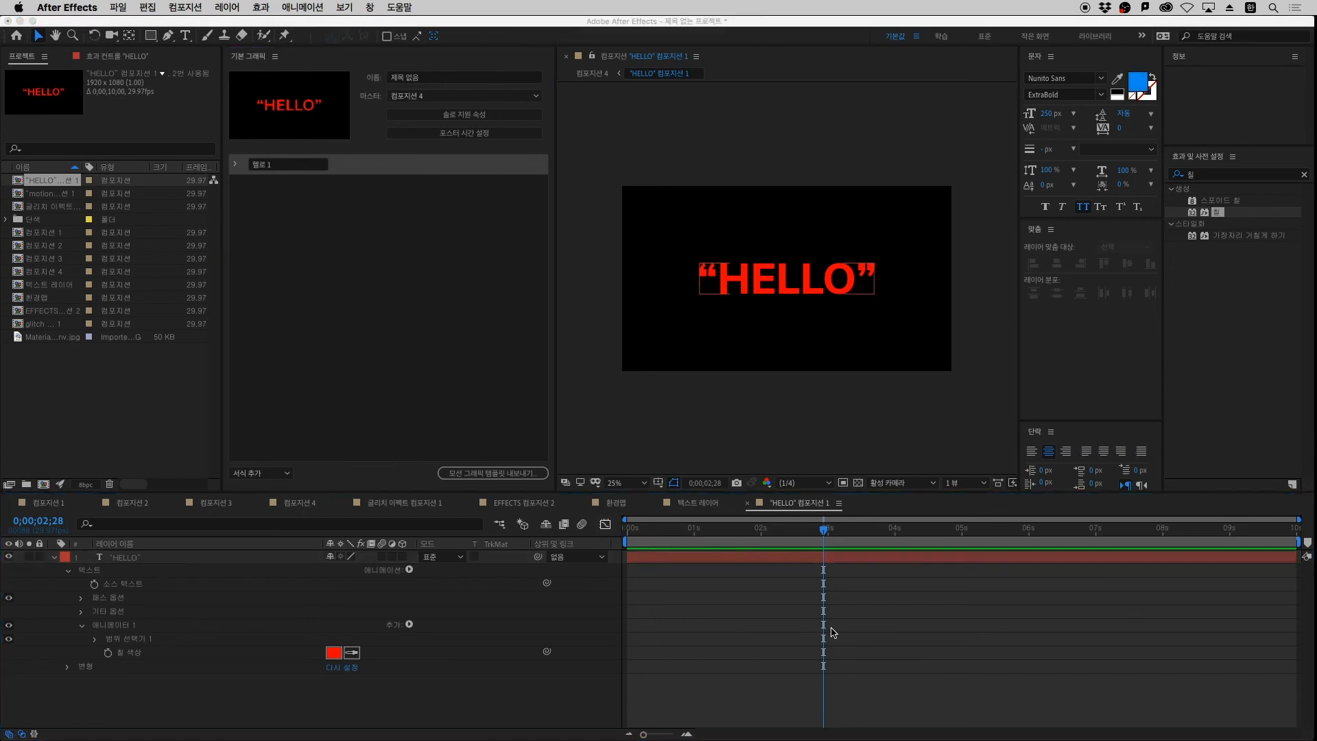
key(Tab)
click(748, 629)
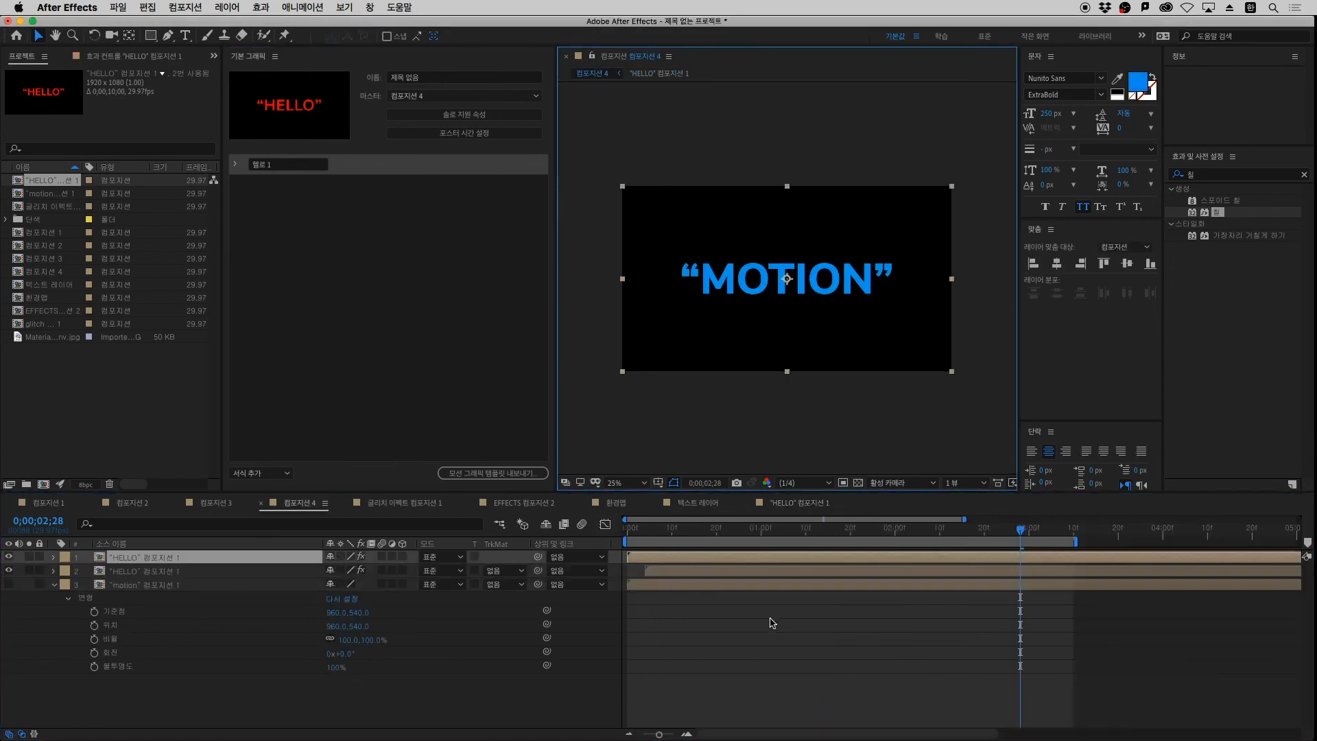
click(166, 574)
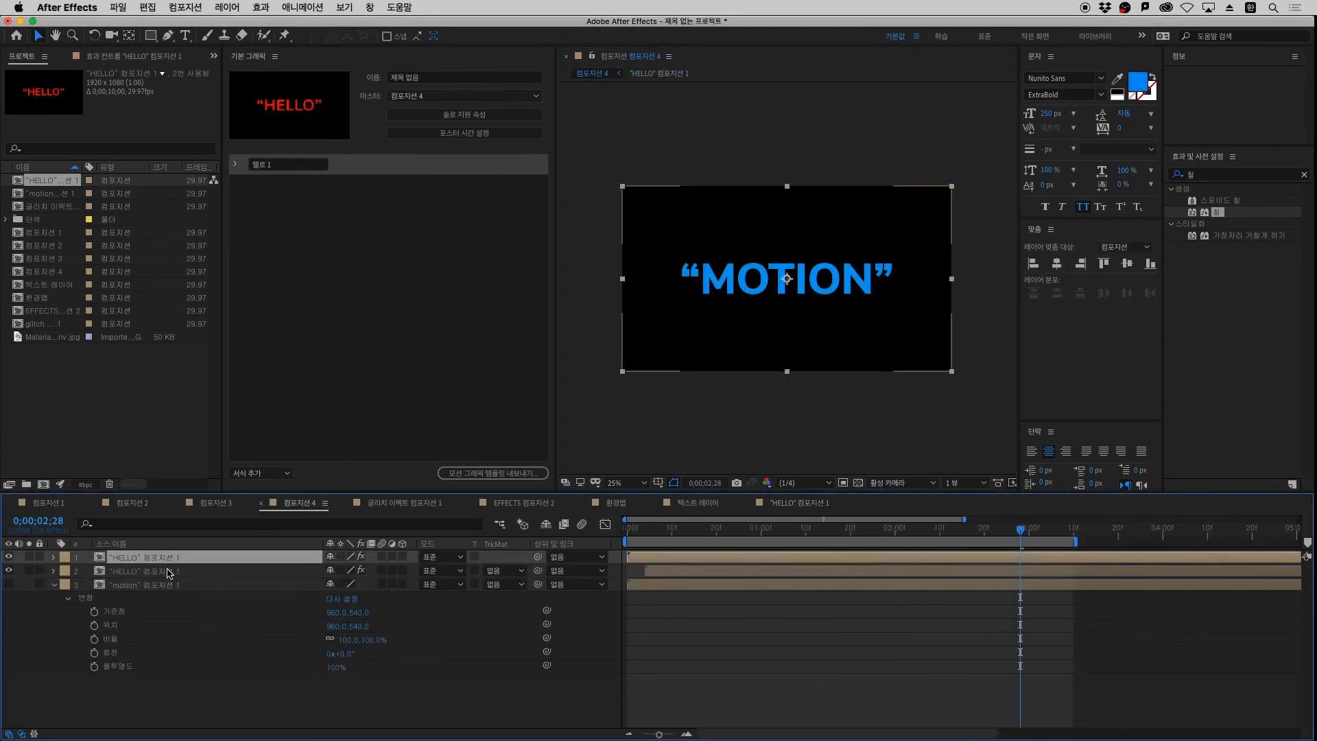
click(177, 583)
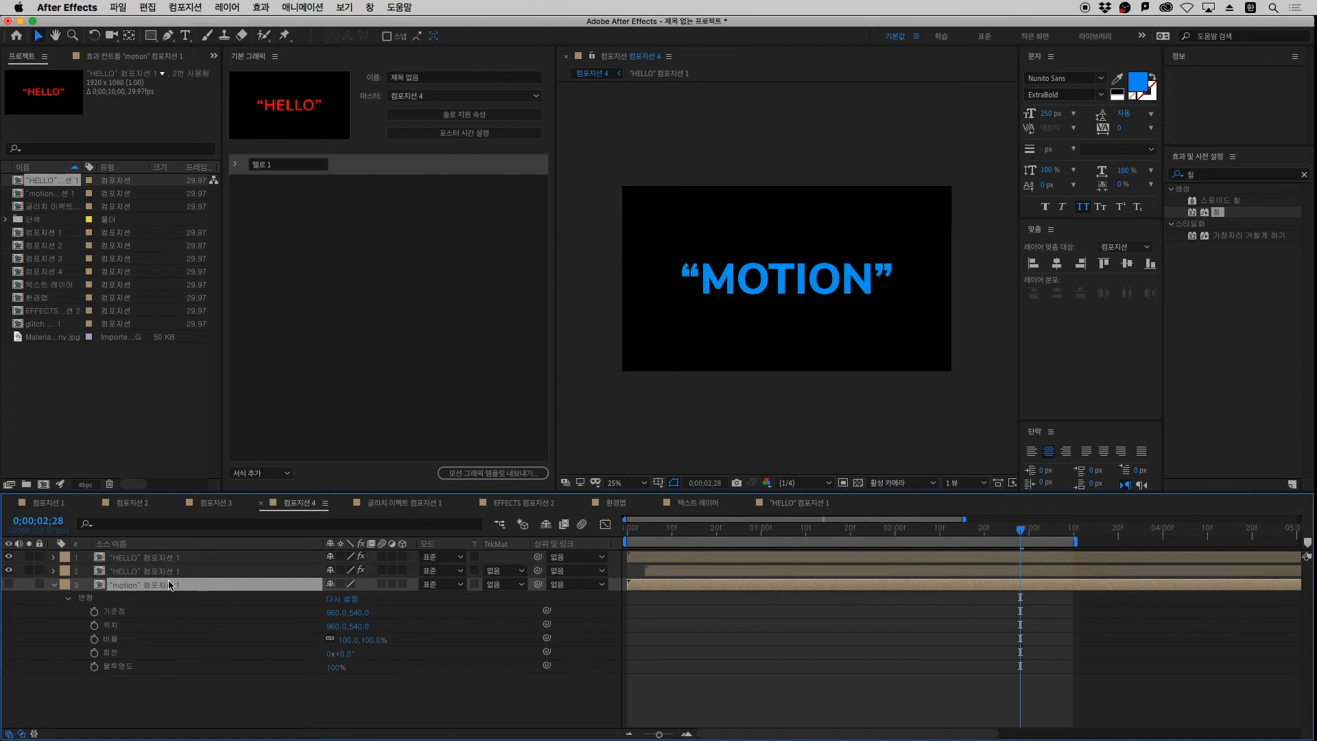
double_click(156, 587)
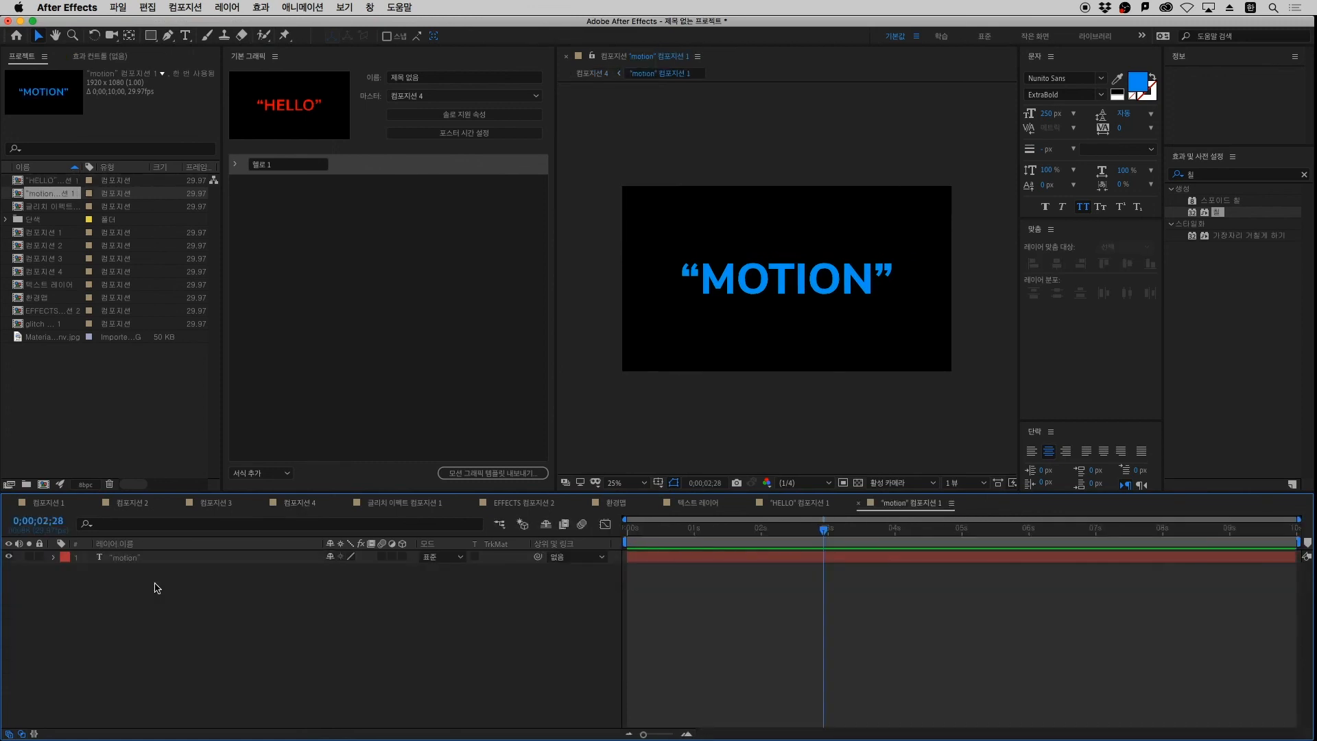
Expose the “motion” layer's source text in the Essential Graphics template, outside the collapsed 헬로 1 group
click(54, 558)
click(69, 574)
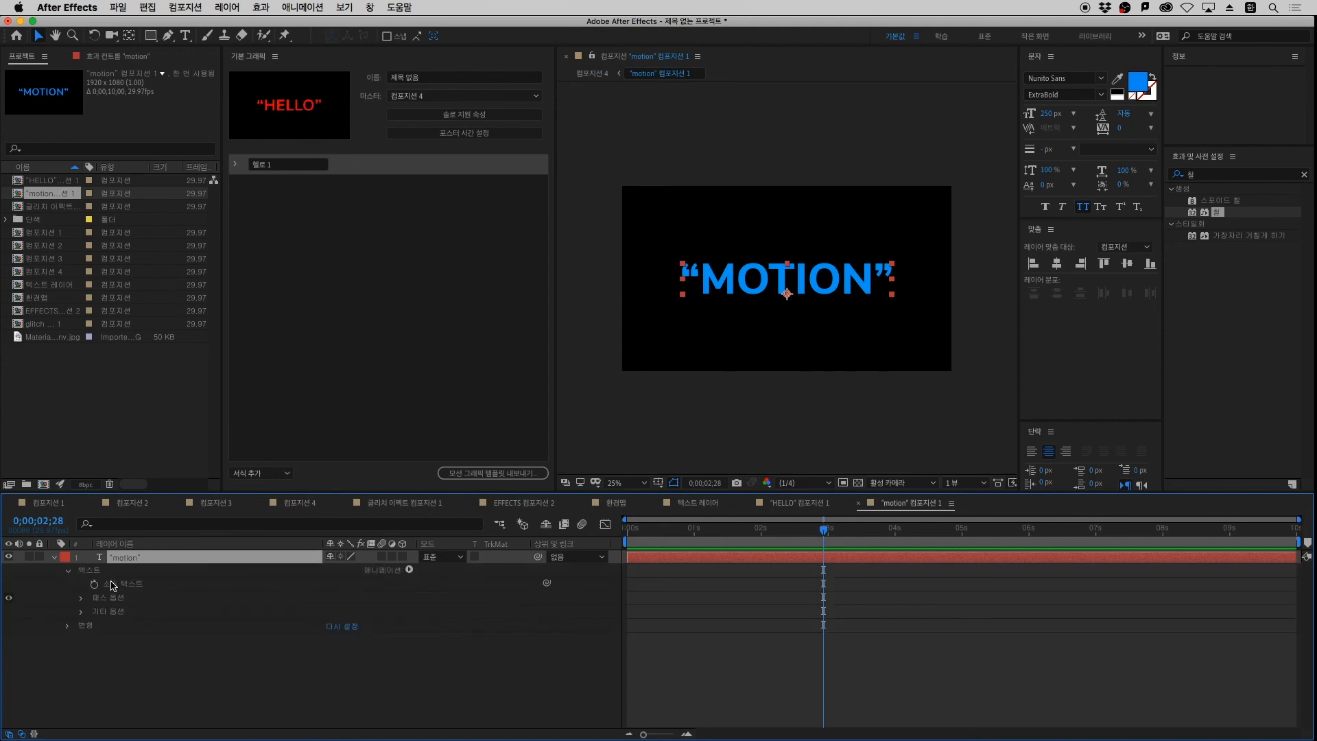
click(51, 584)
click(127, 598)
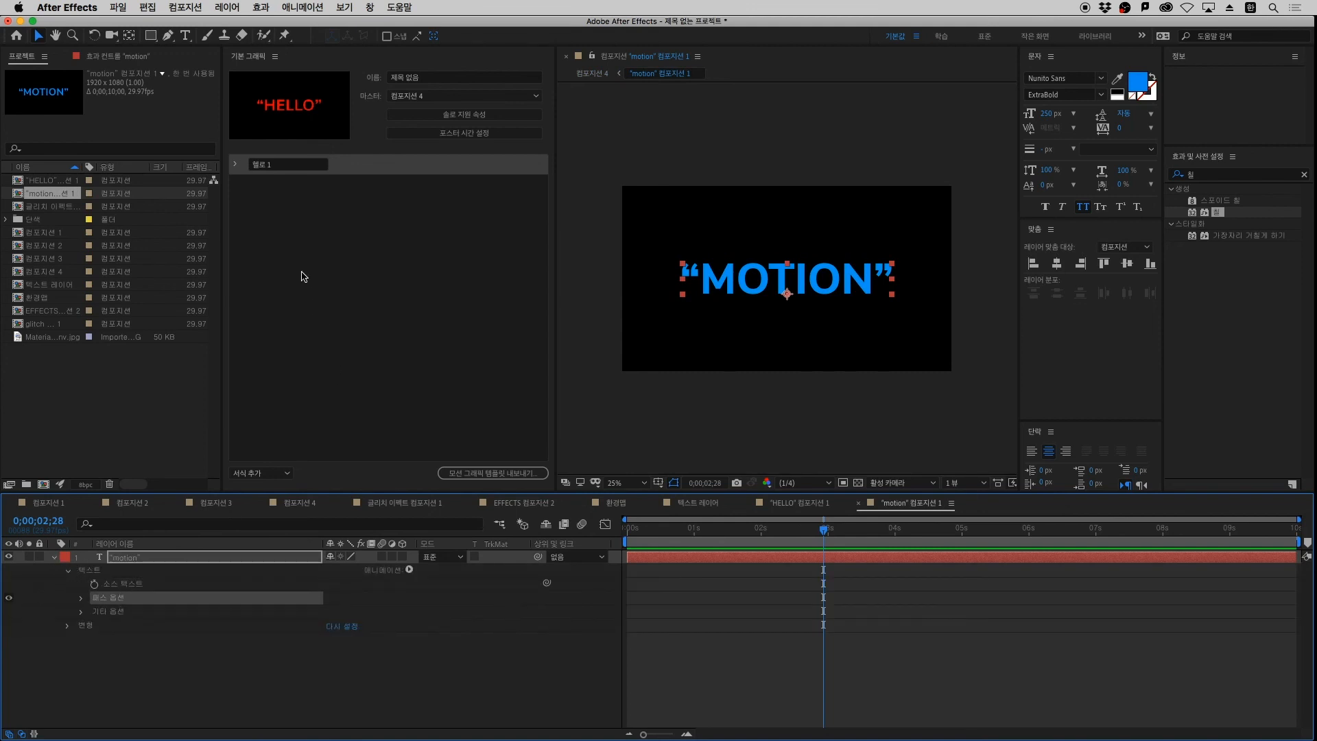
click(141, 587)
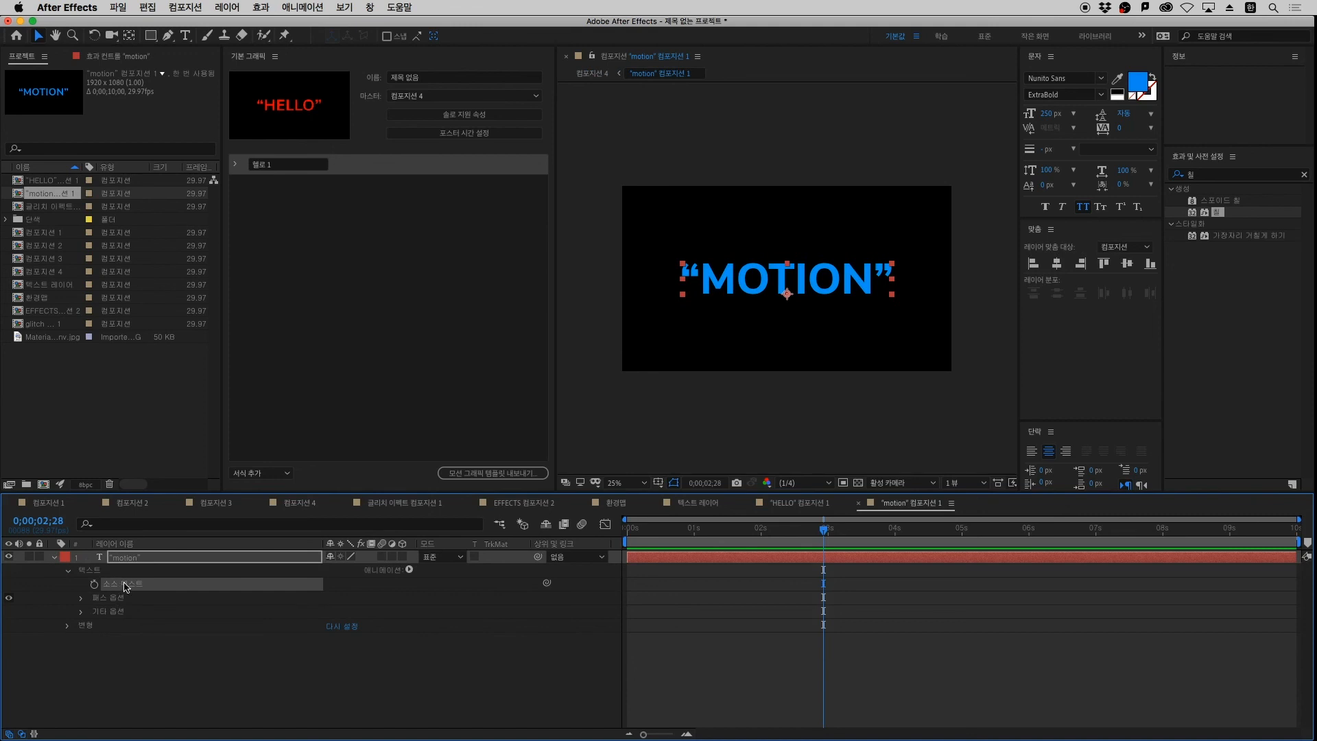
drag(125, 586, 322, 274)
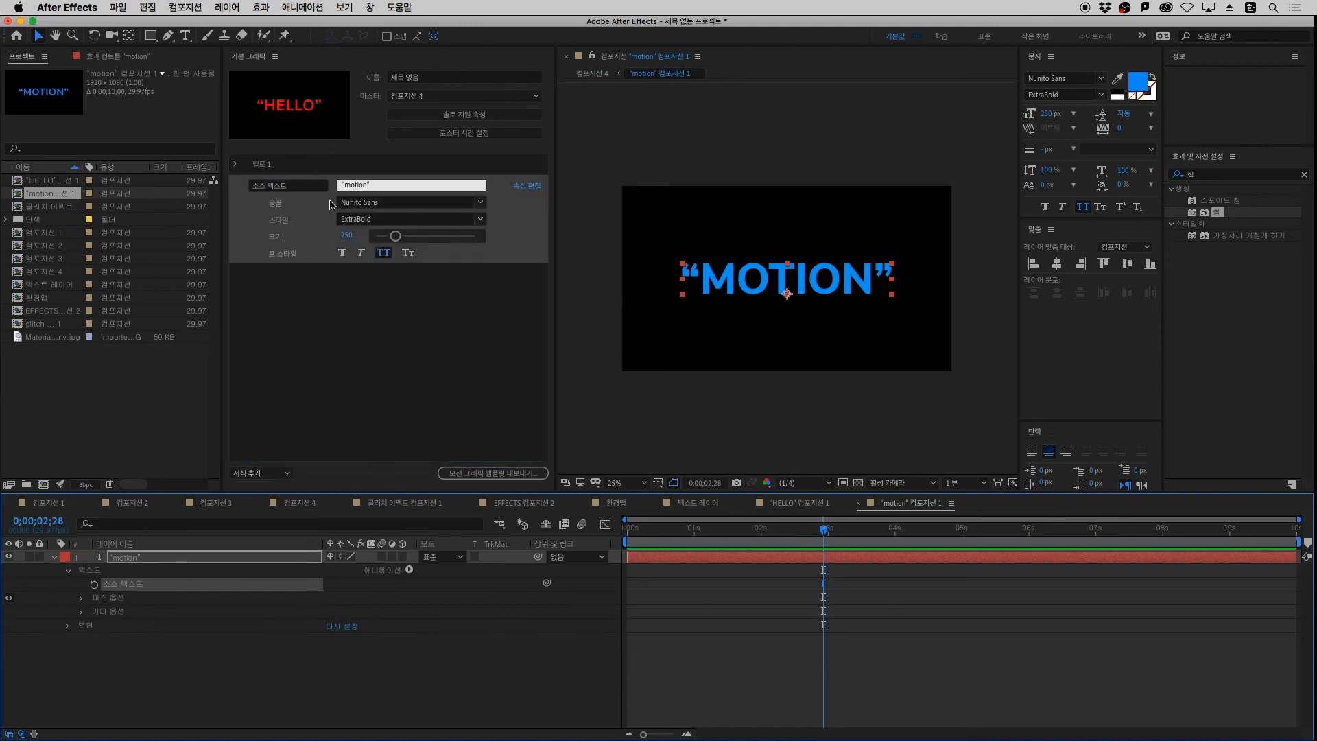
click(344, 336)
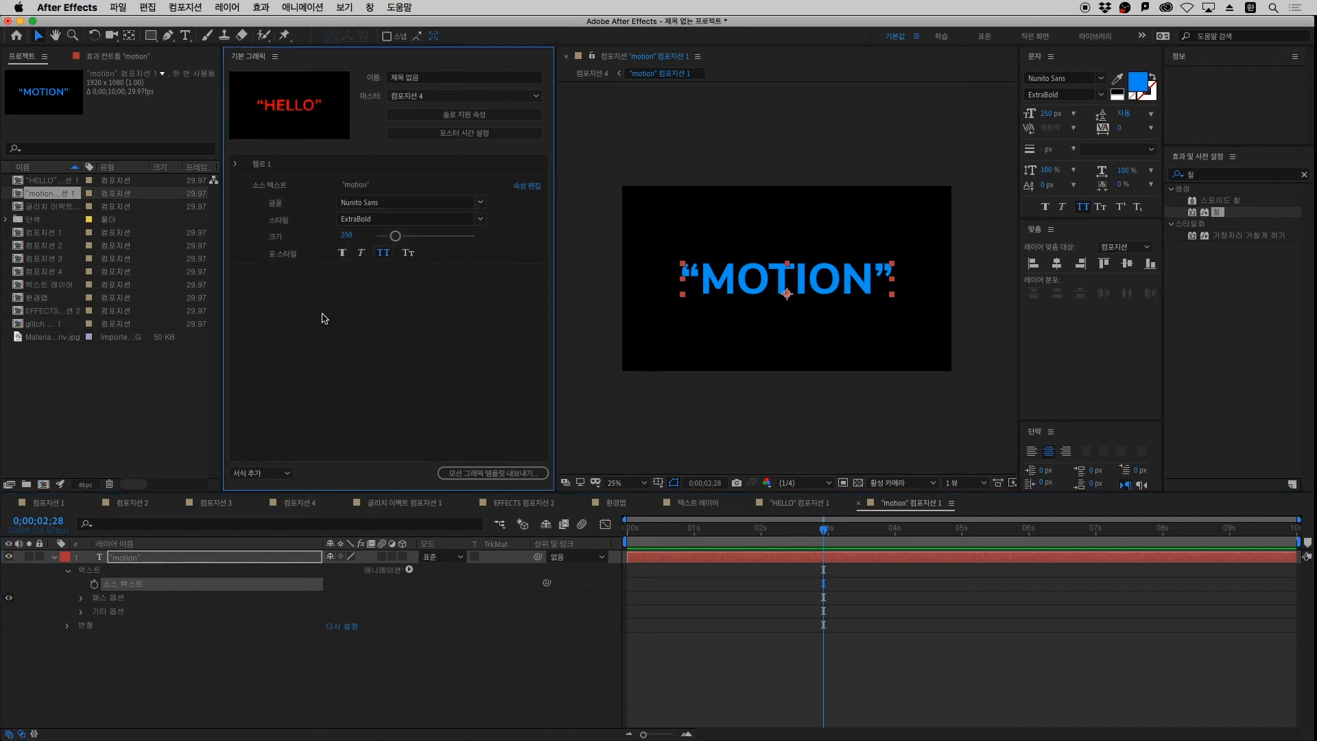
click(236, 164)
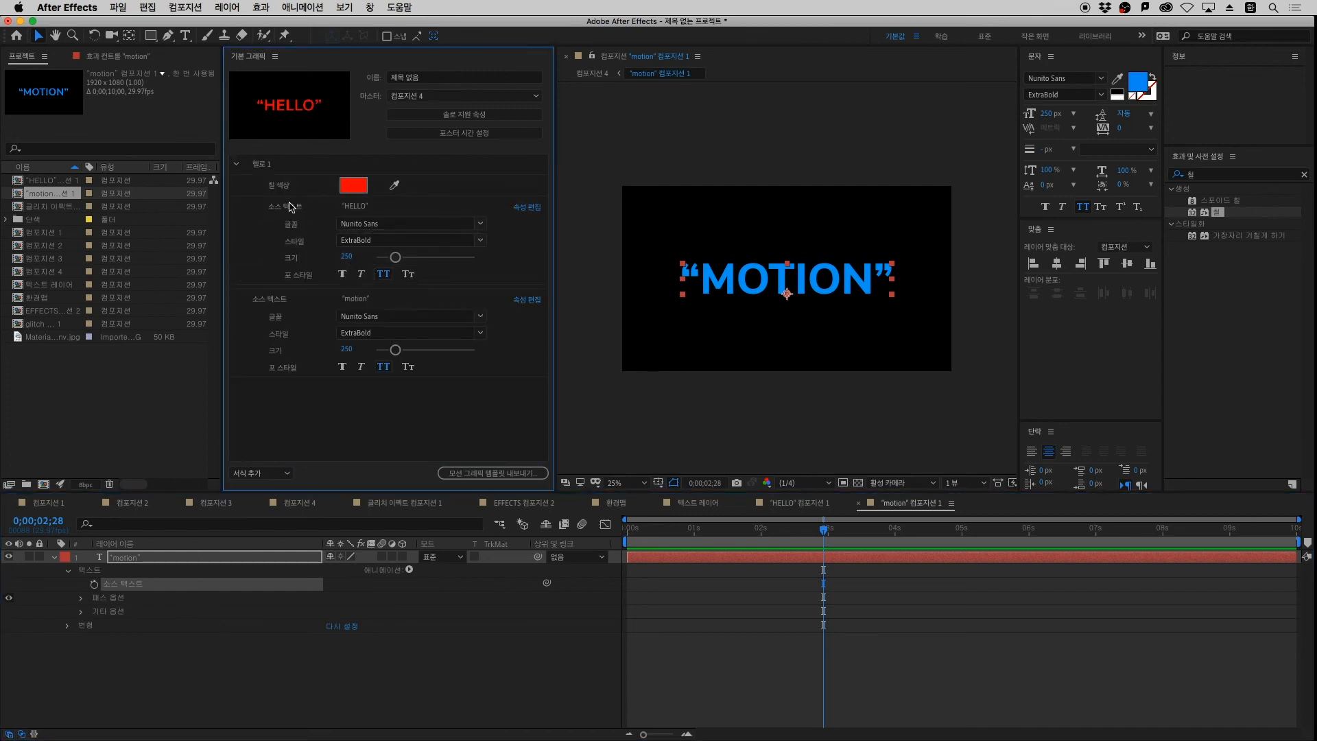
click(236, 164)
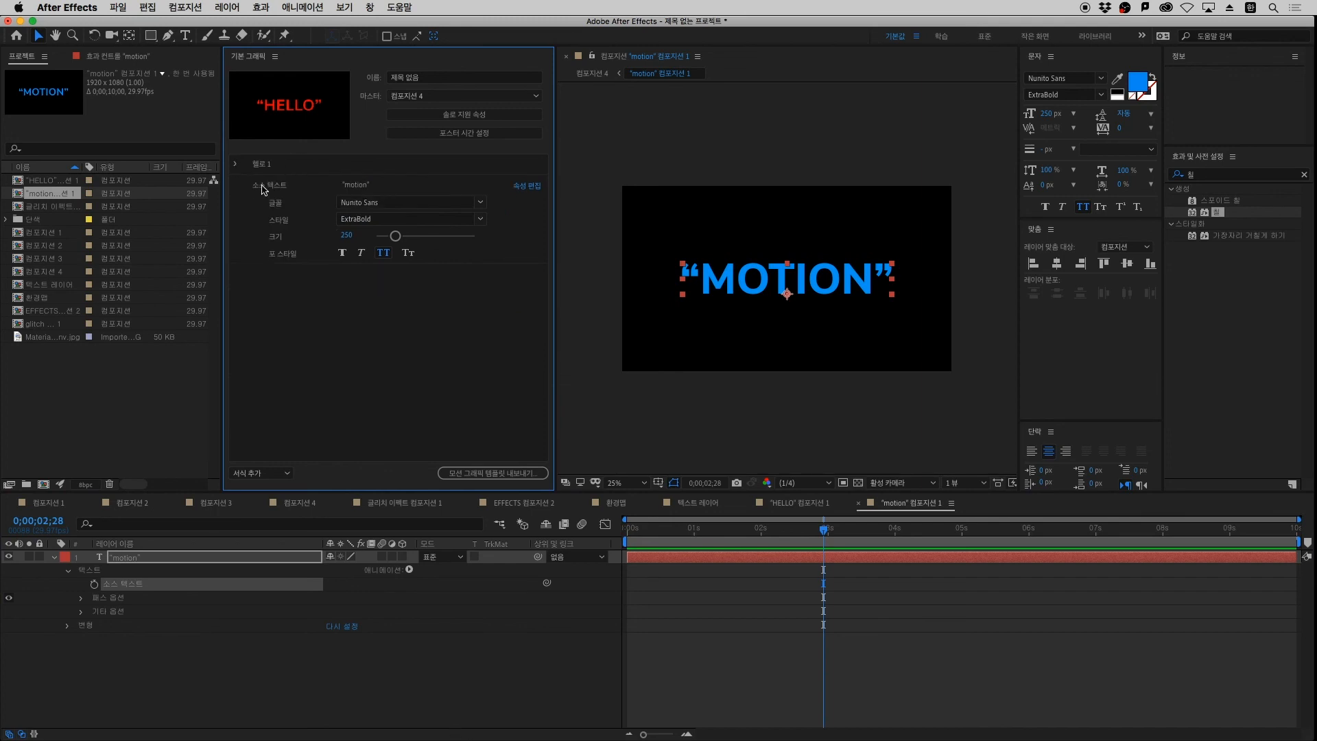
Add a Fill Color animator to the “motion” text layer and set its color to blue 00A0FF
click(410, 570)
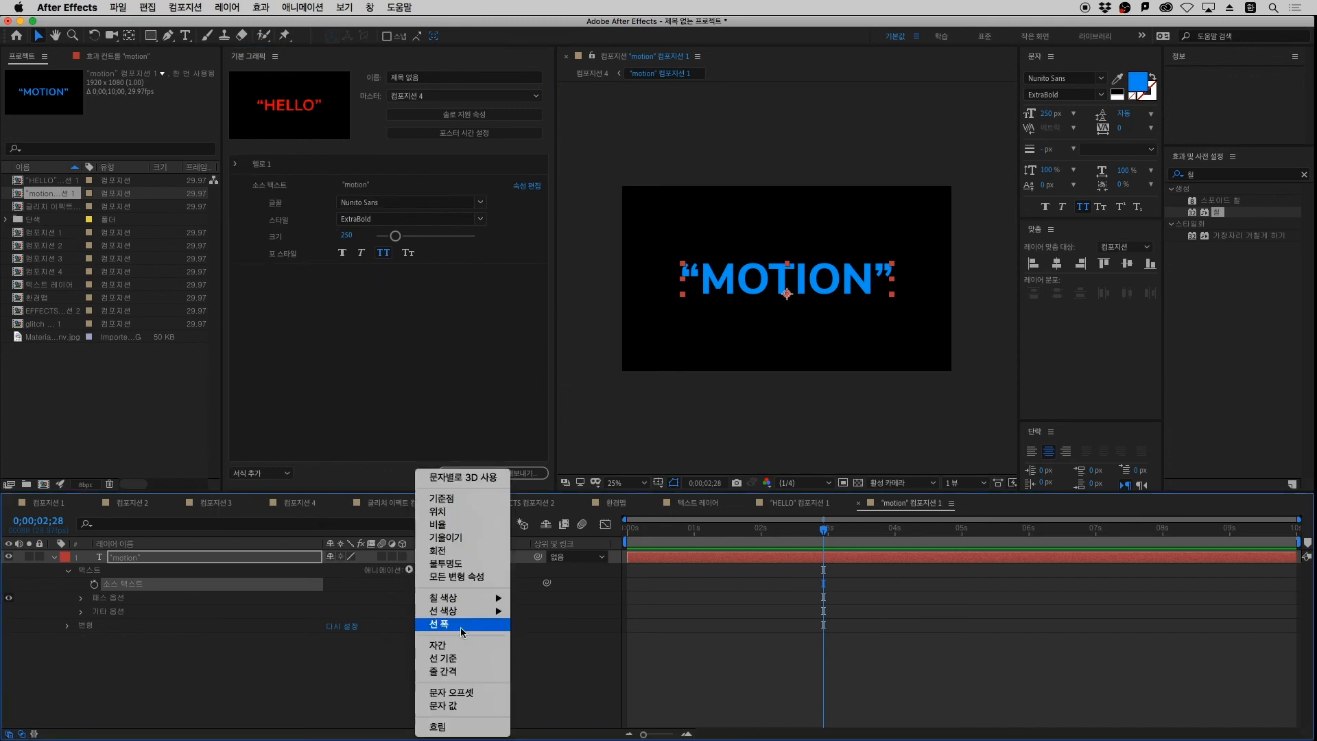
click(538, 598)
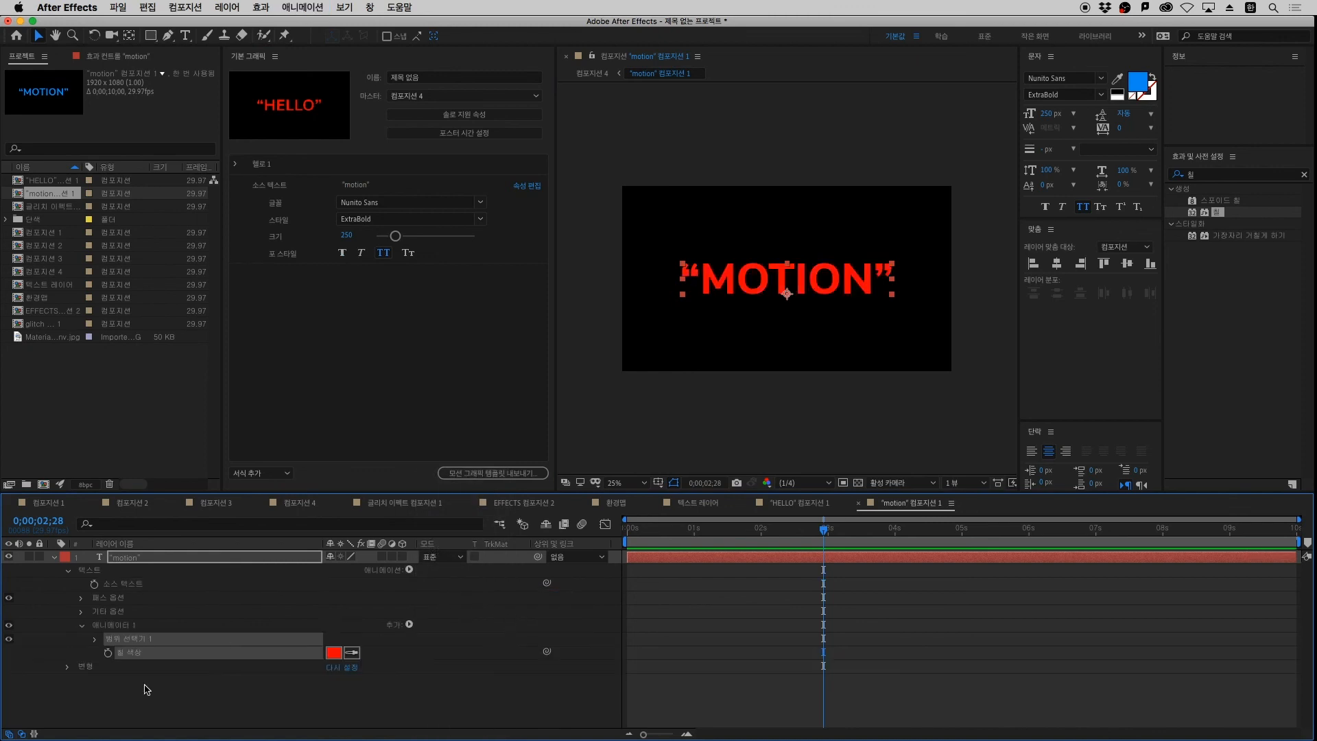
click(334, 652)
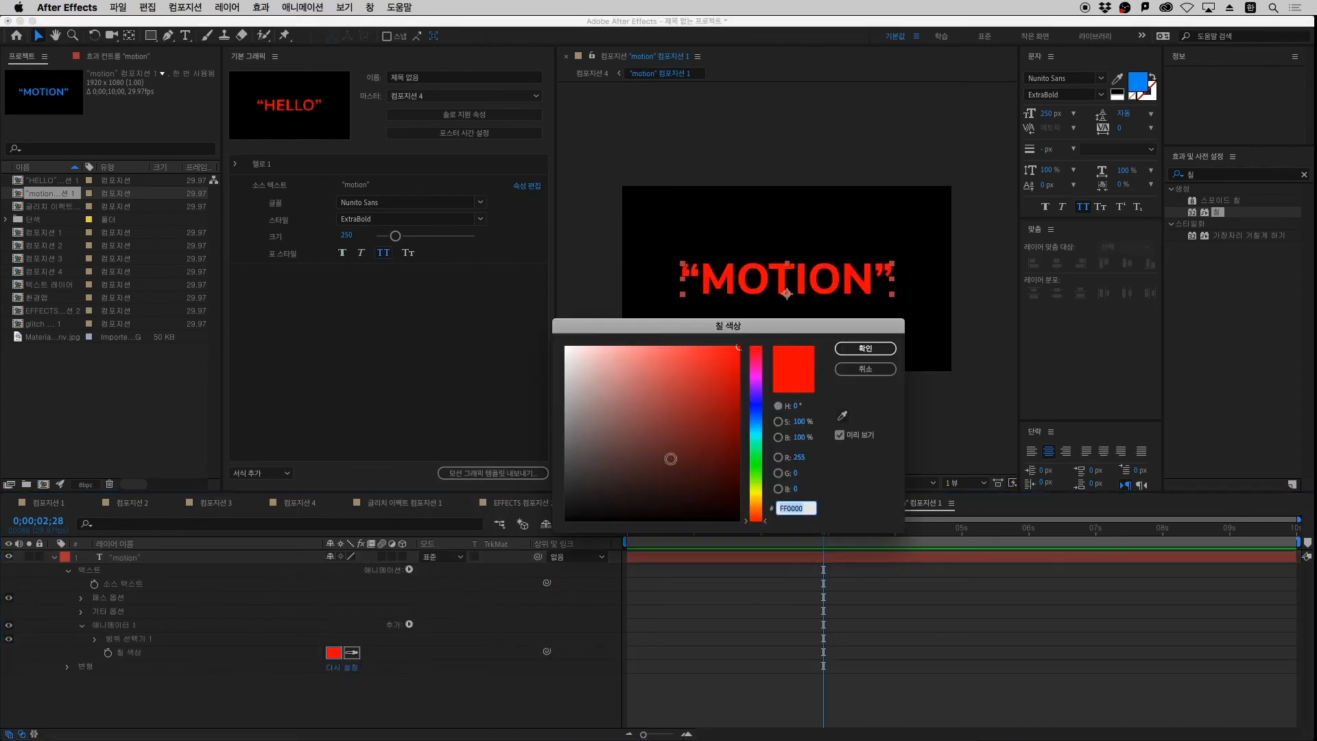
drag(760, 422, 758, 423)
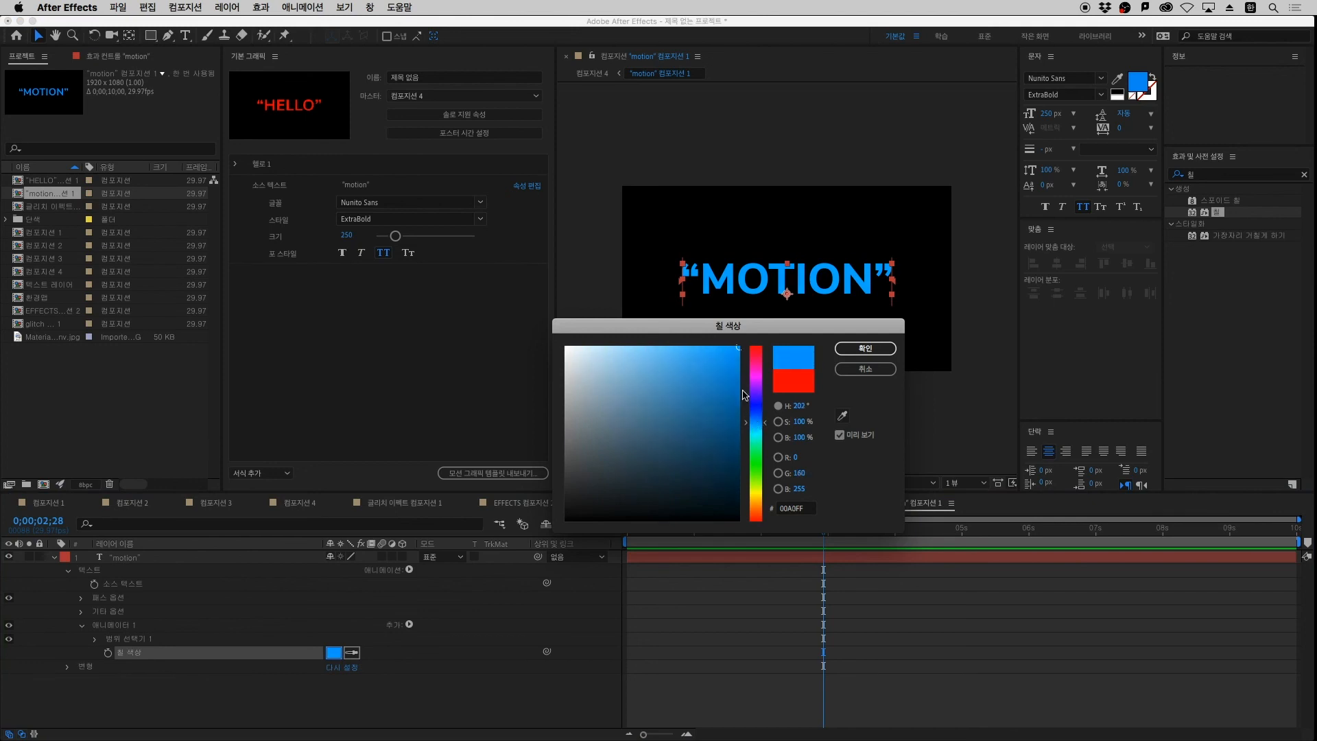
key(Return)
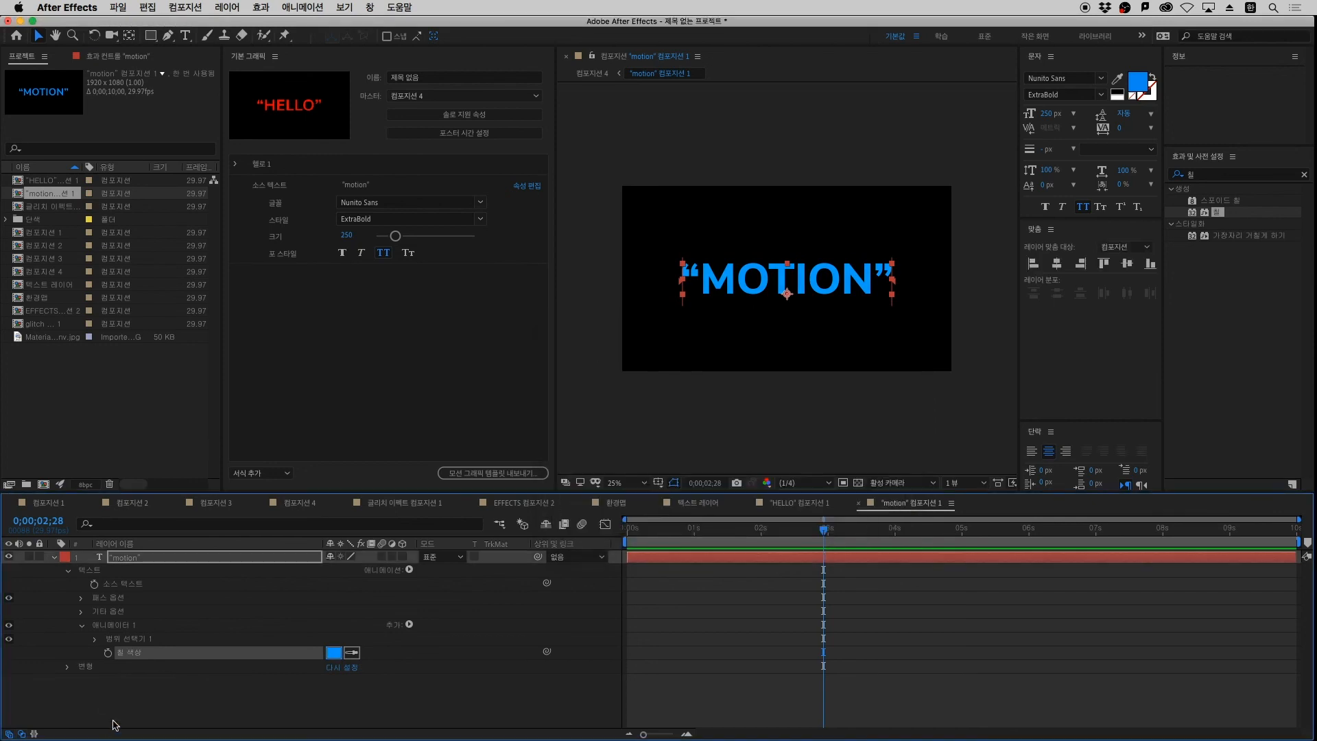
Expose the “motion” layer's animator Fill Color in the Essential Graphics template, below its source text control
drag(154, 652, 308, 292)
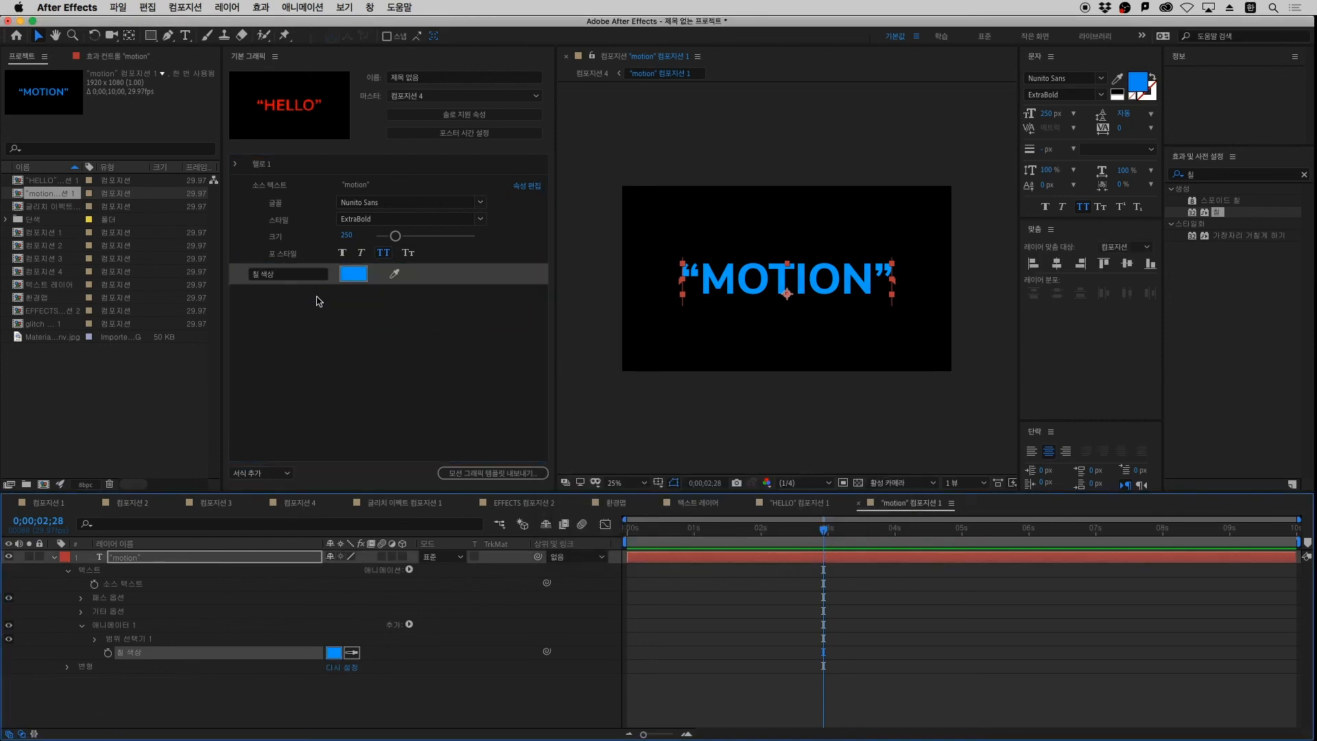
click(309, 340)
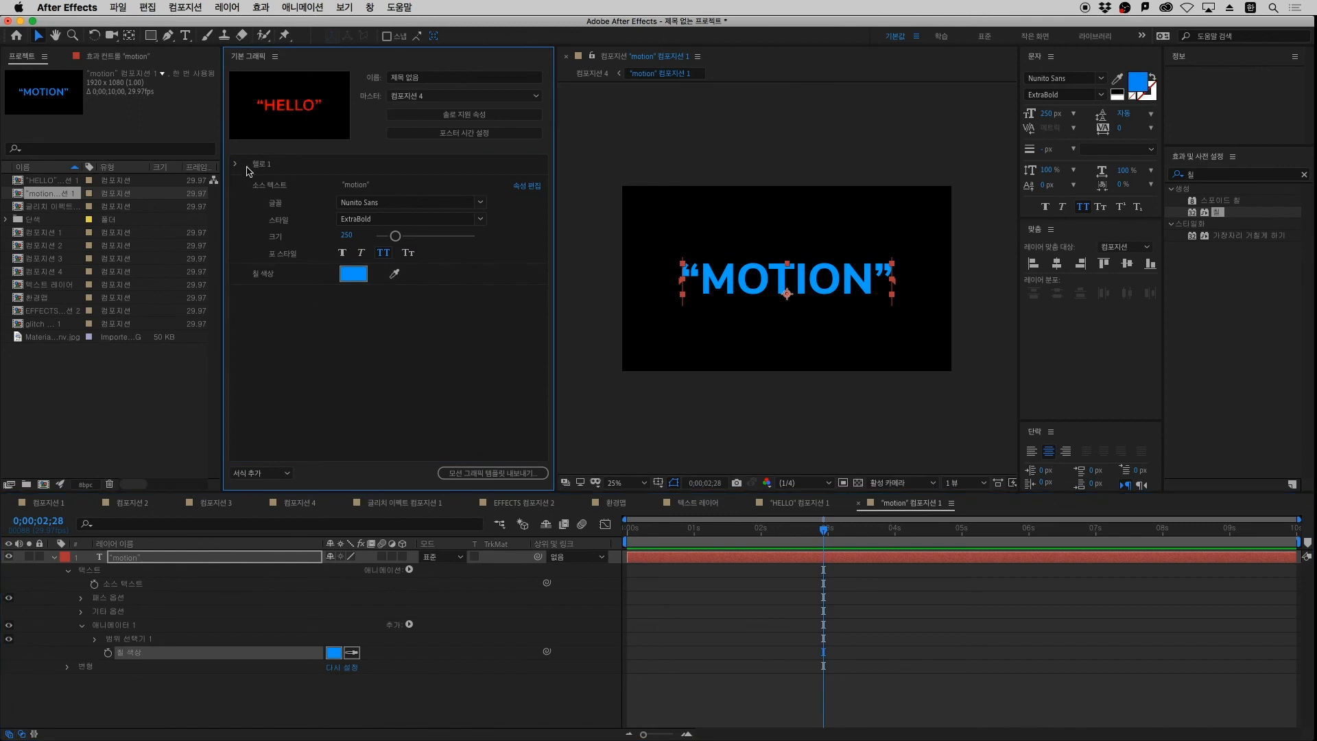
click(275, 188)
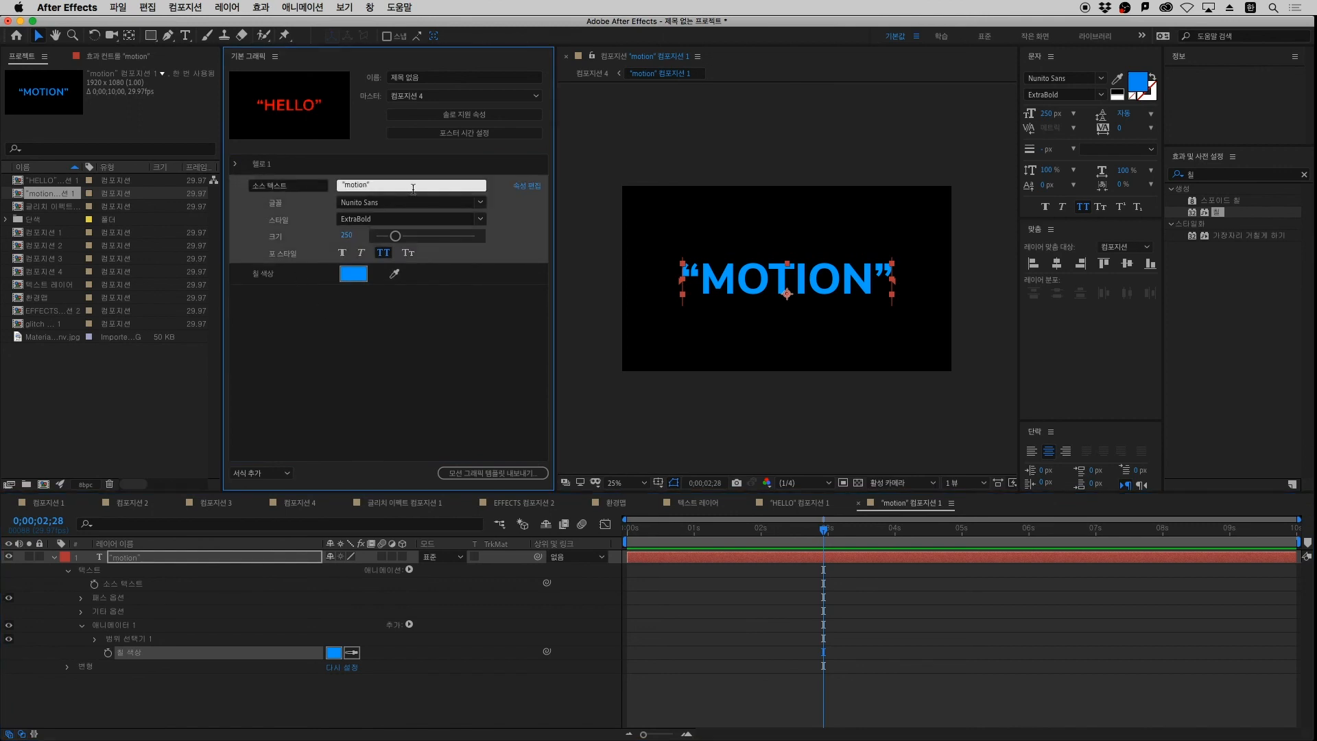
click(331, 346)
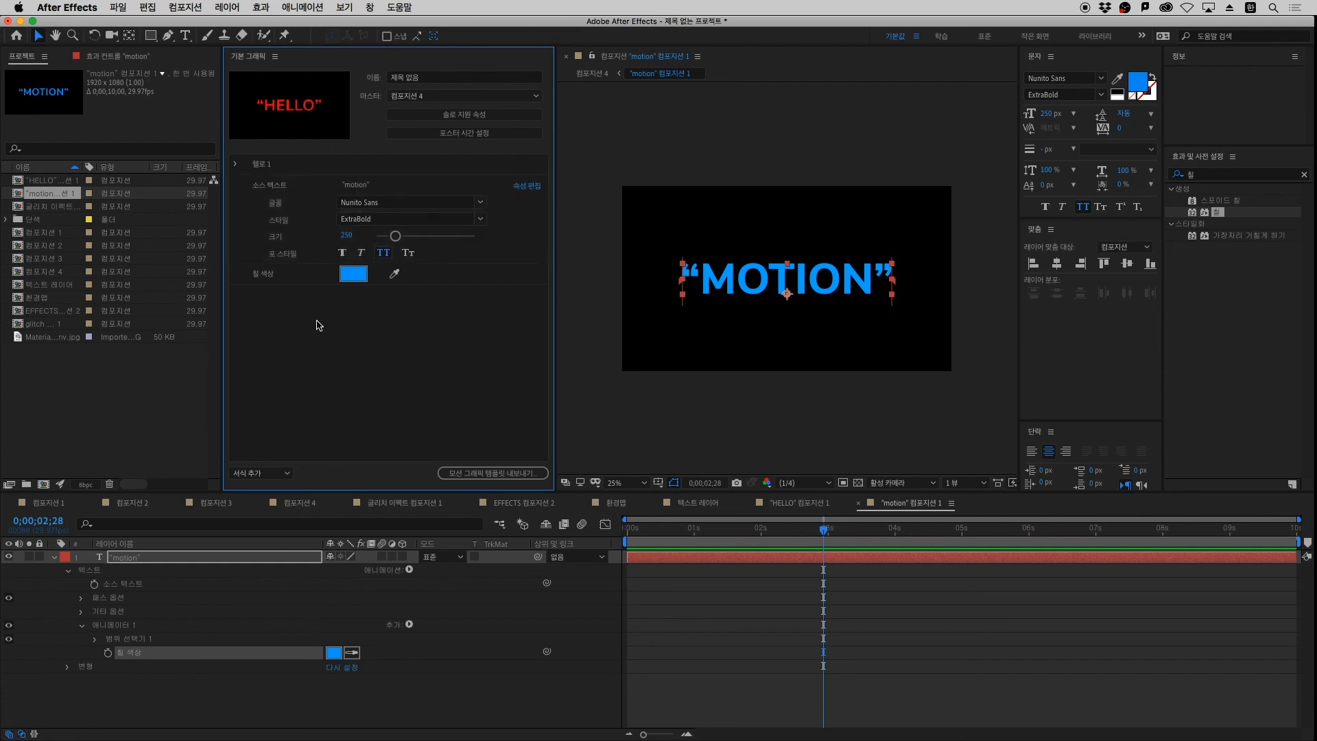
click(275, 275)
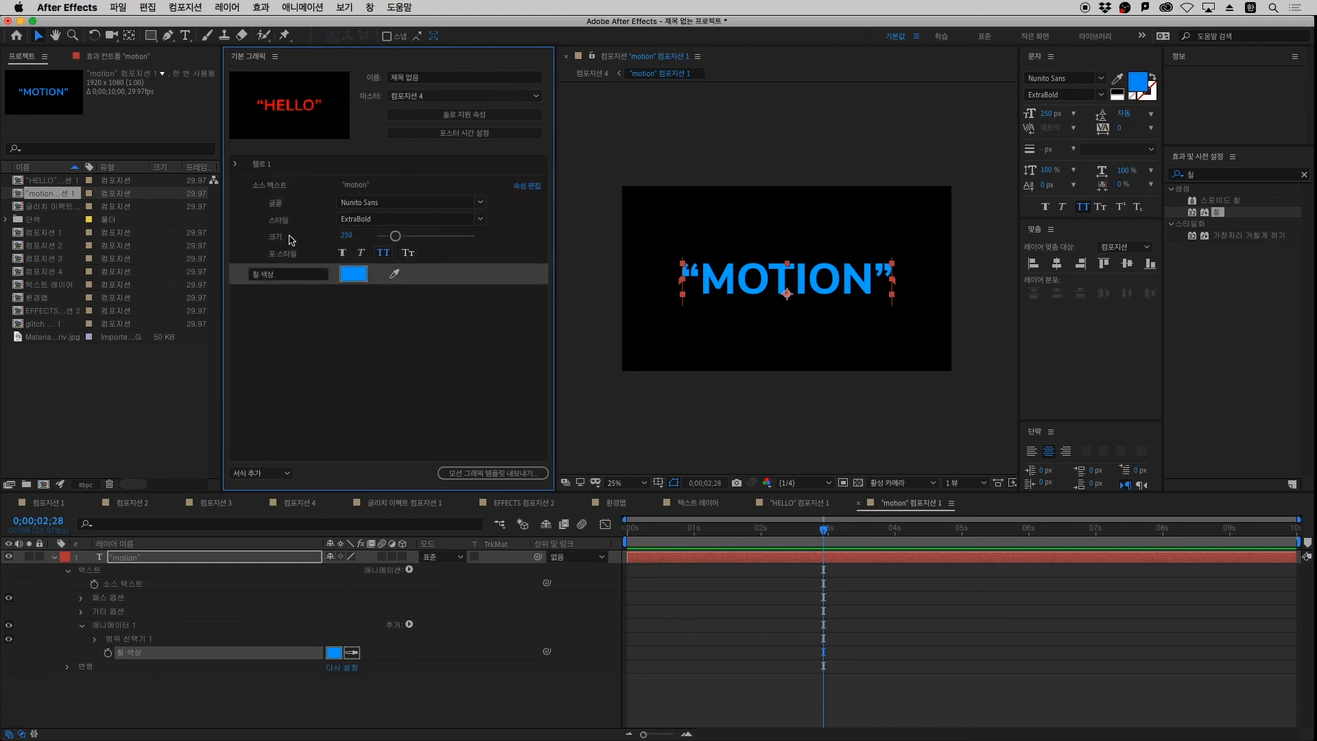
click(315, 369)
Add another control group to the Essential Graphics template and name it 모션 1
click(266, 475)
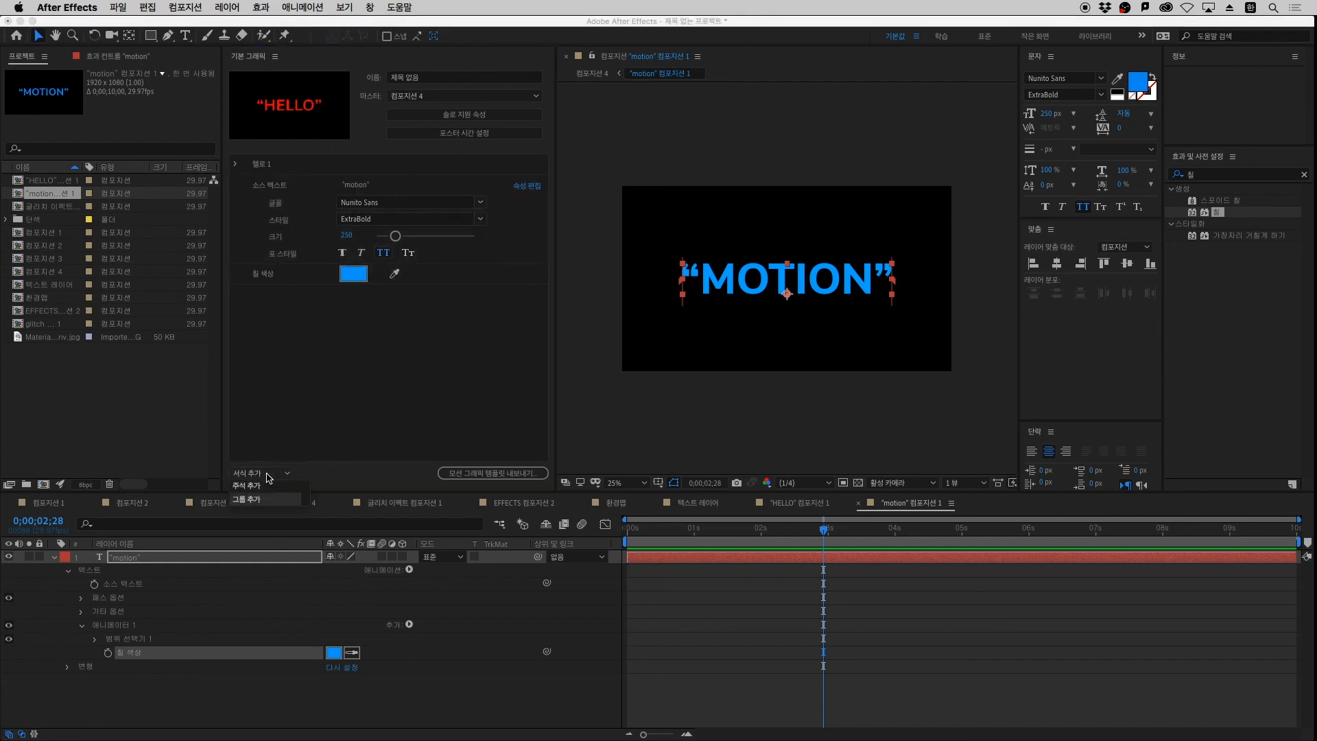
click(248, 499)
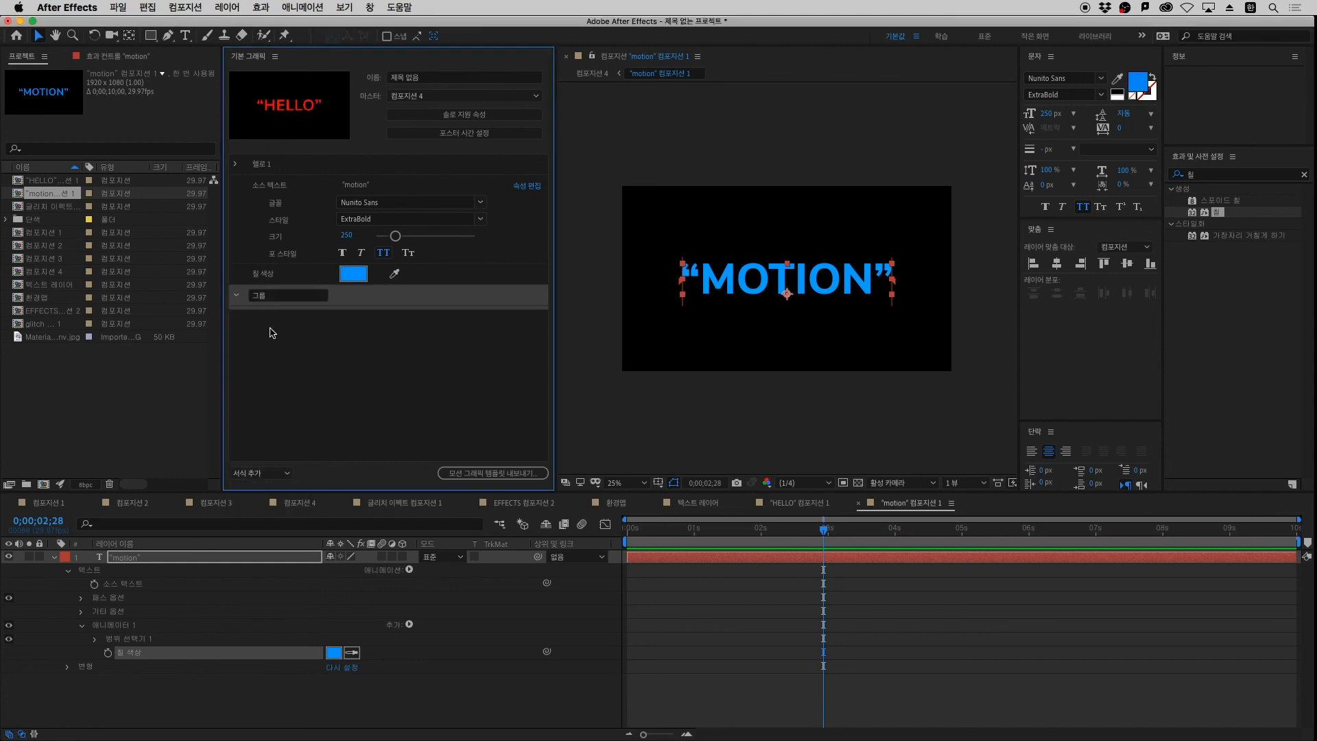
click(279, 297)
text(모션)
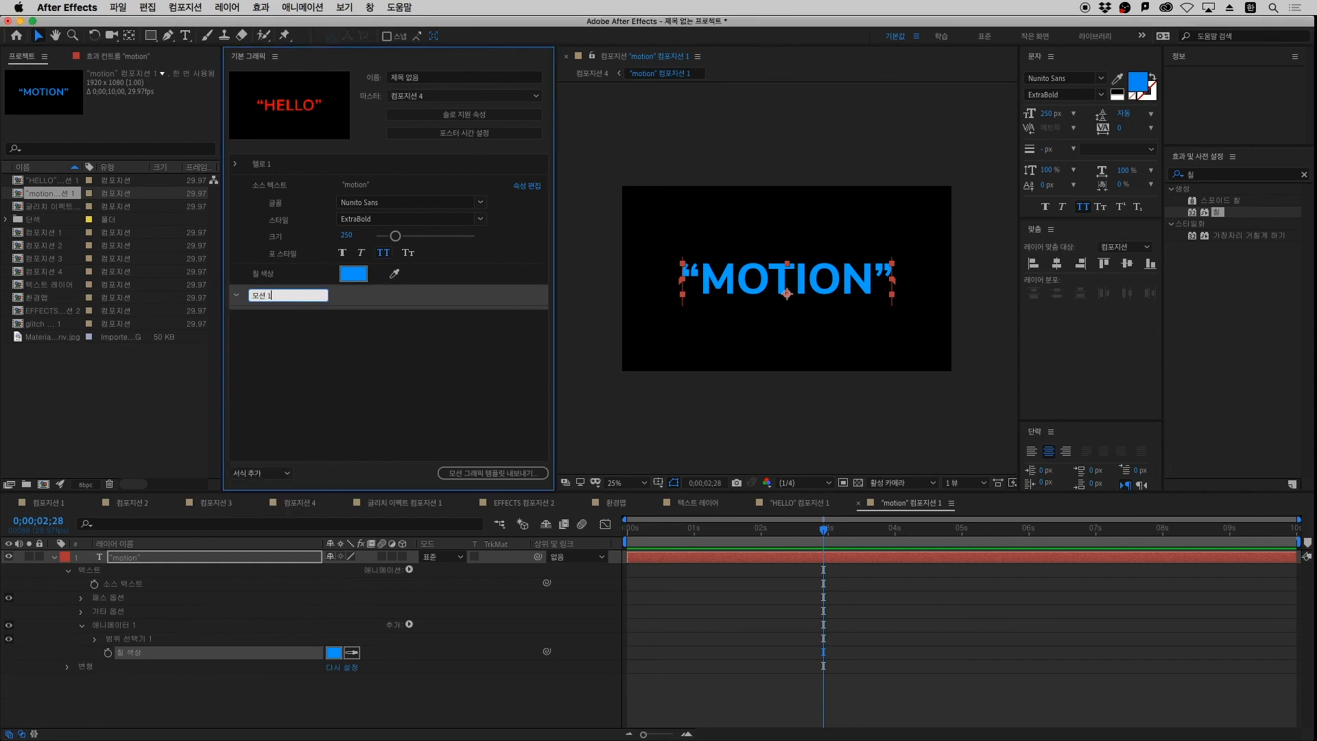
text( 1)
key(Return)
Move the “motion” source text and Fill Color controls into the 모션 1 group and collapse the group
drag(278, 186, 268, 296)
drag(268, 194, 263, 211)
click(327, 346)
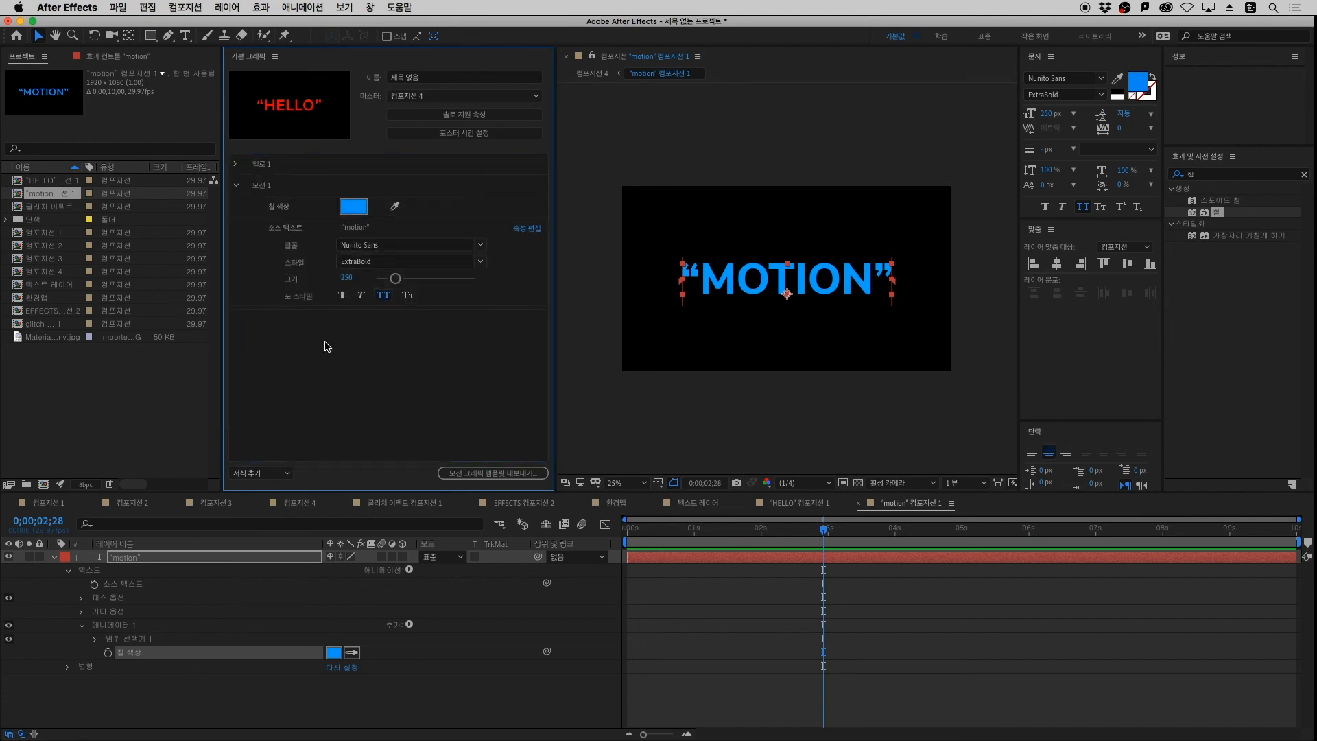
click(236, 185)
double_click(277, 166)
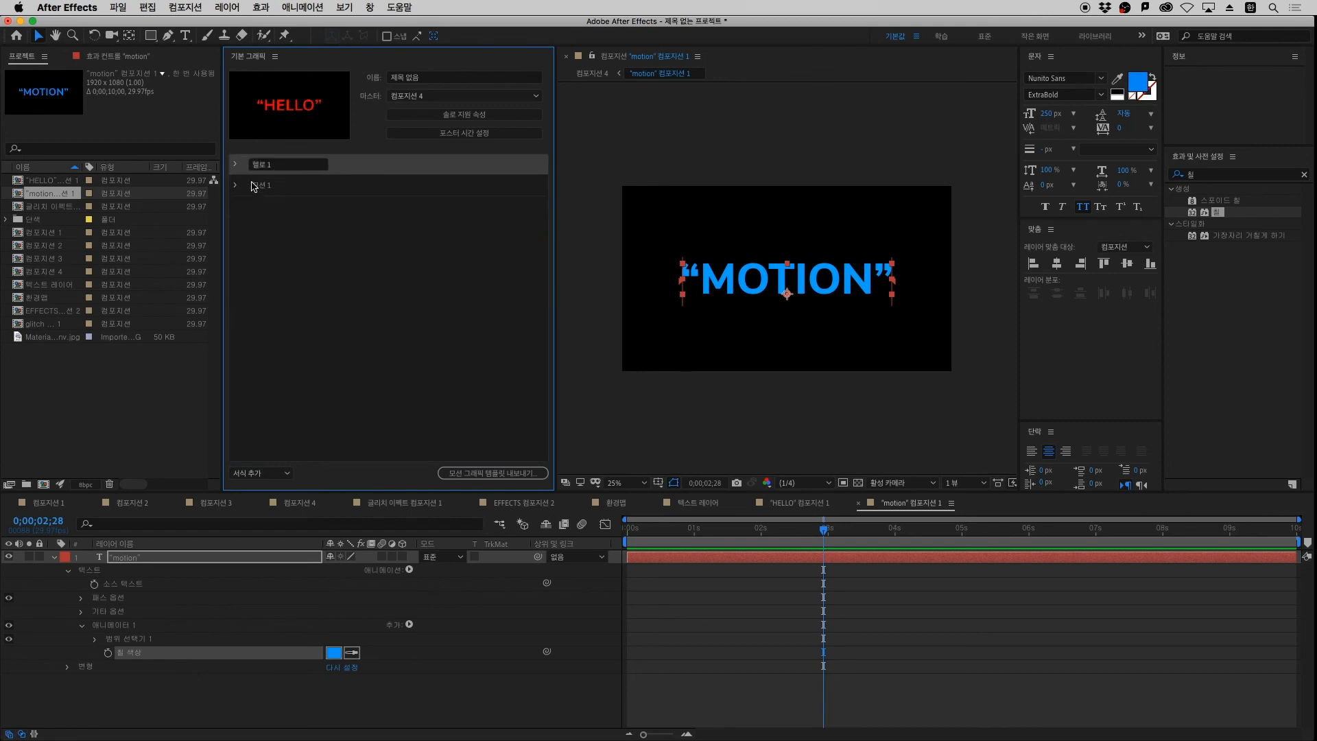
click(310, 207)
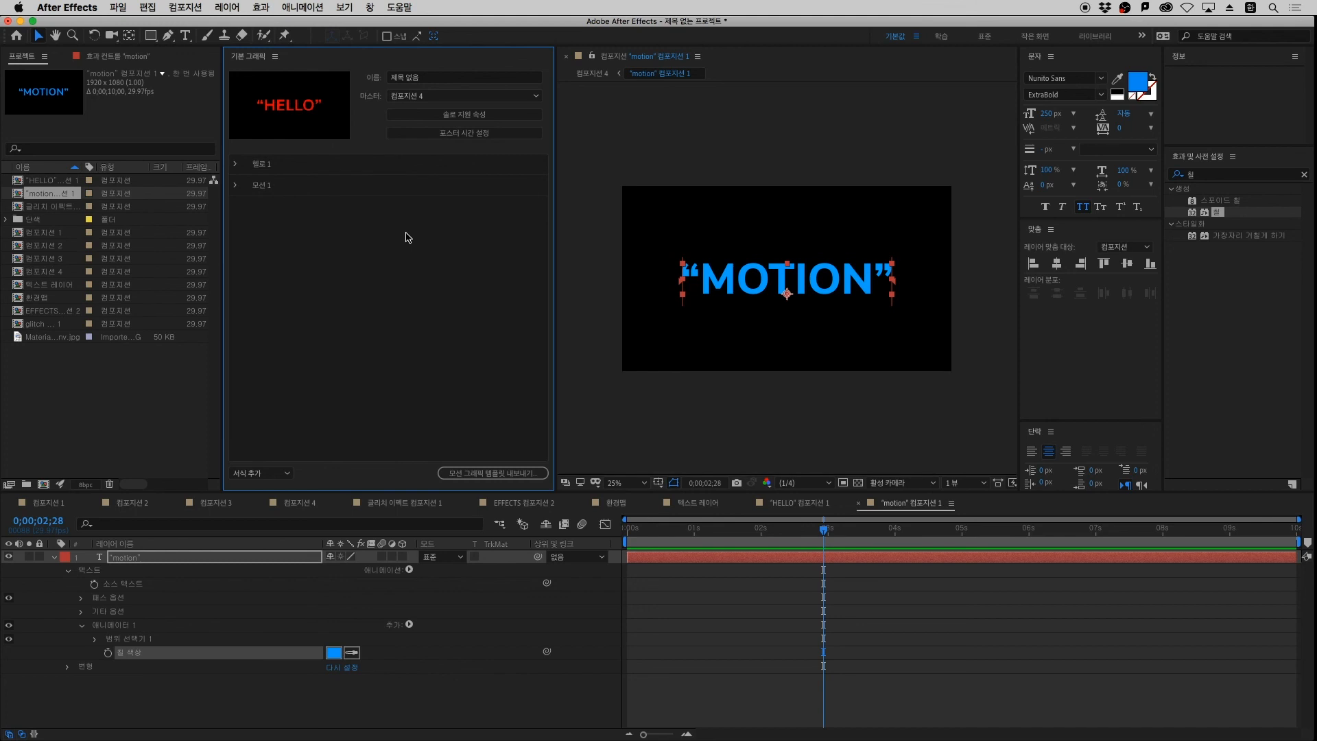
Start exporting the motion graphics template, saving the project in Downloads as 모션그래픽 템플릿.aep
click(443, 476)
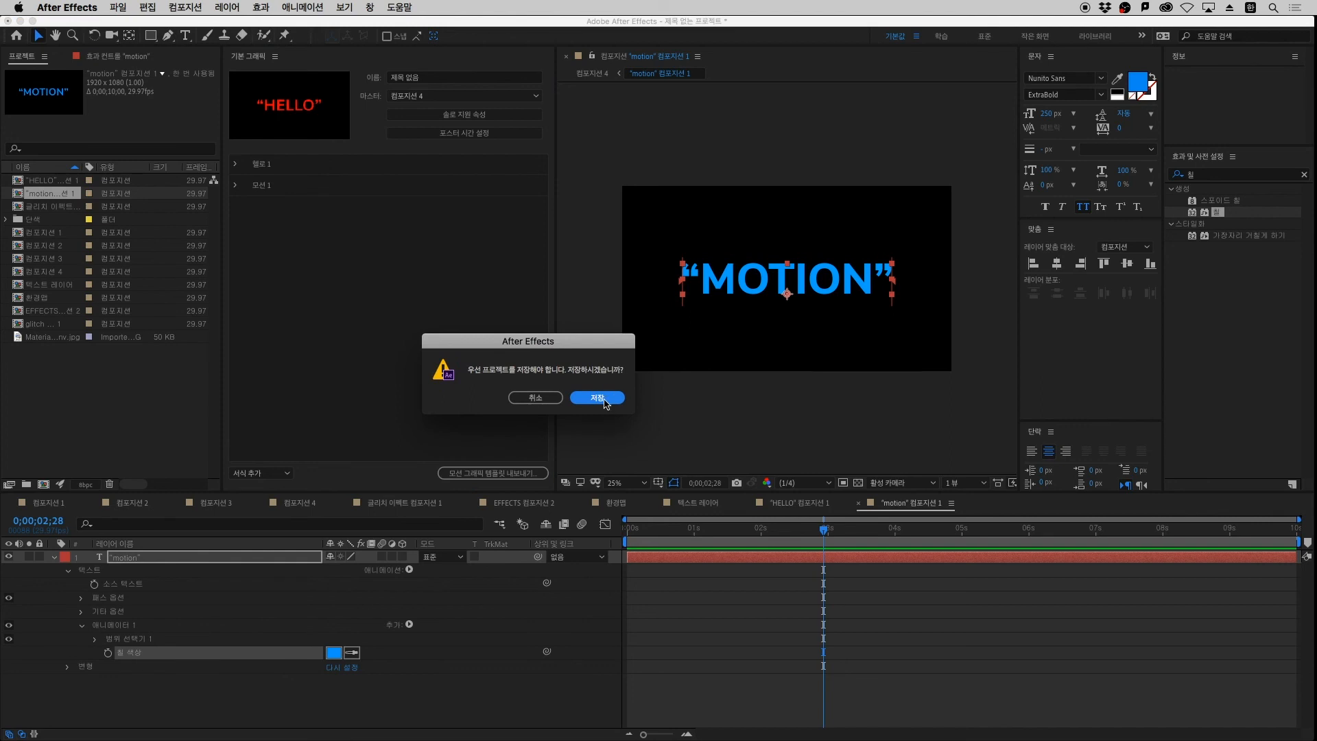
key(Return)
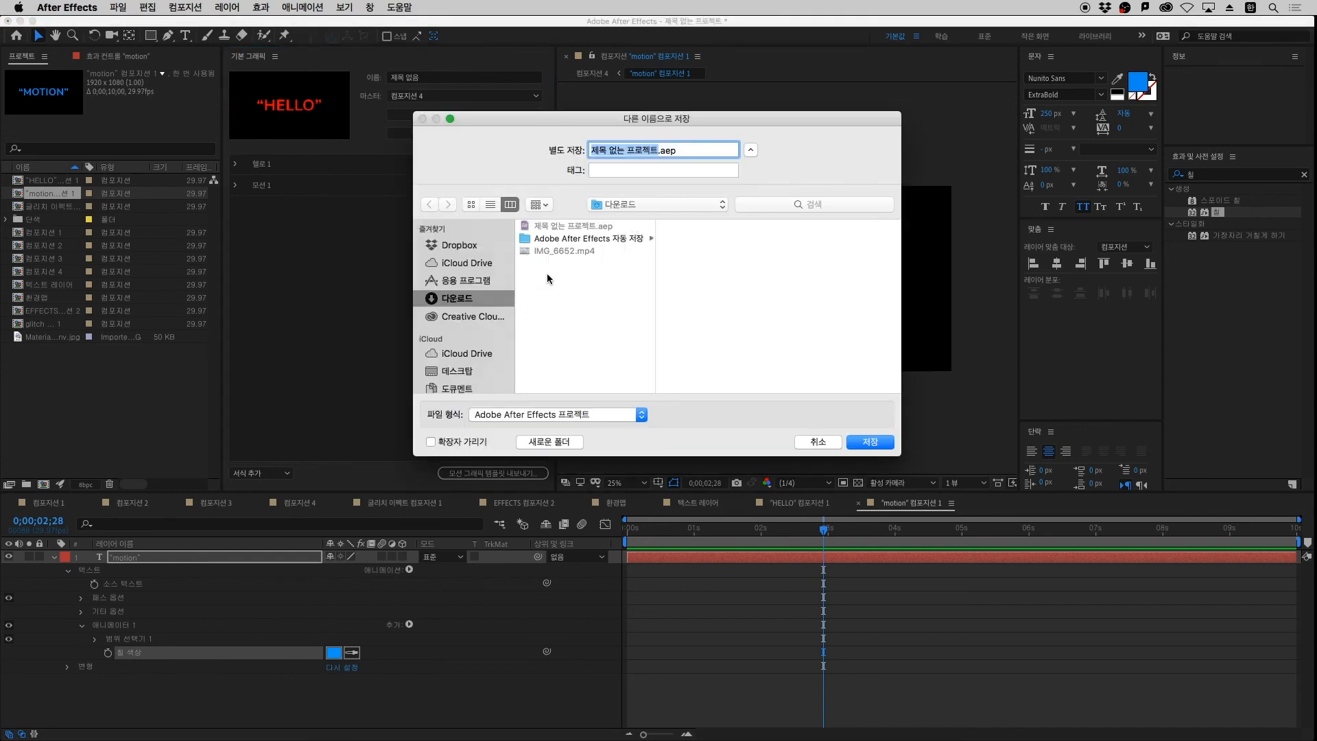
key(BackSpace)
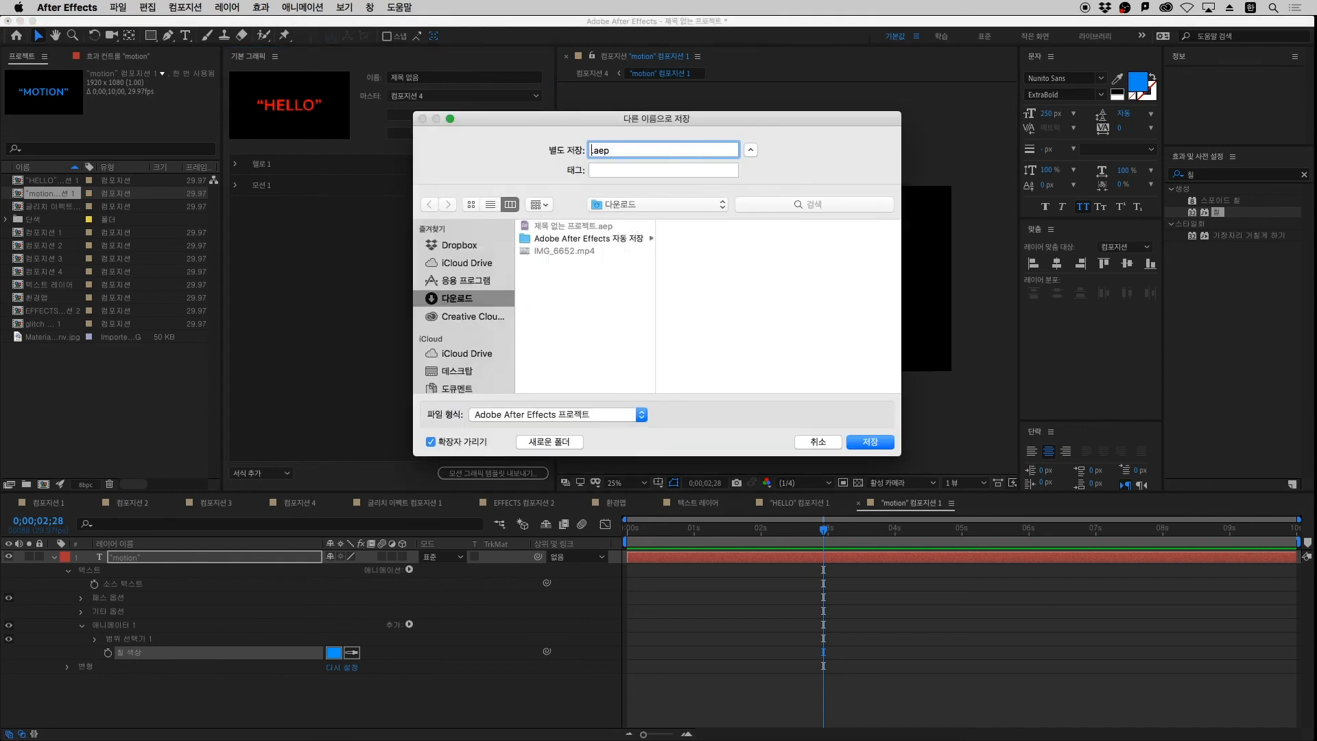
text(모션그래픽 템플릿)
key(Return)
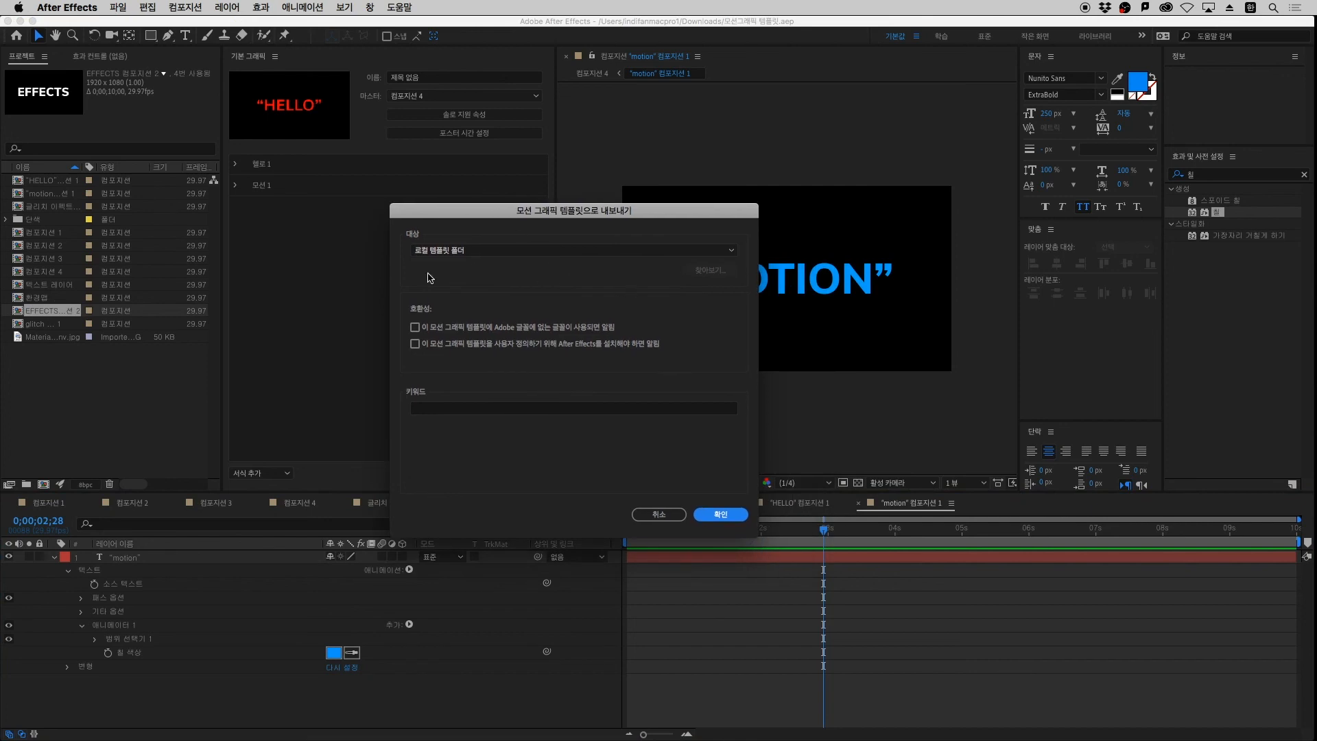
Export the template to the local drive as 모션그래픽 템플릿.mogrt in the Downloads folder
click(464, 253)
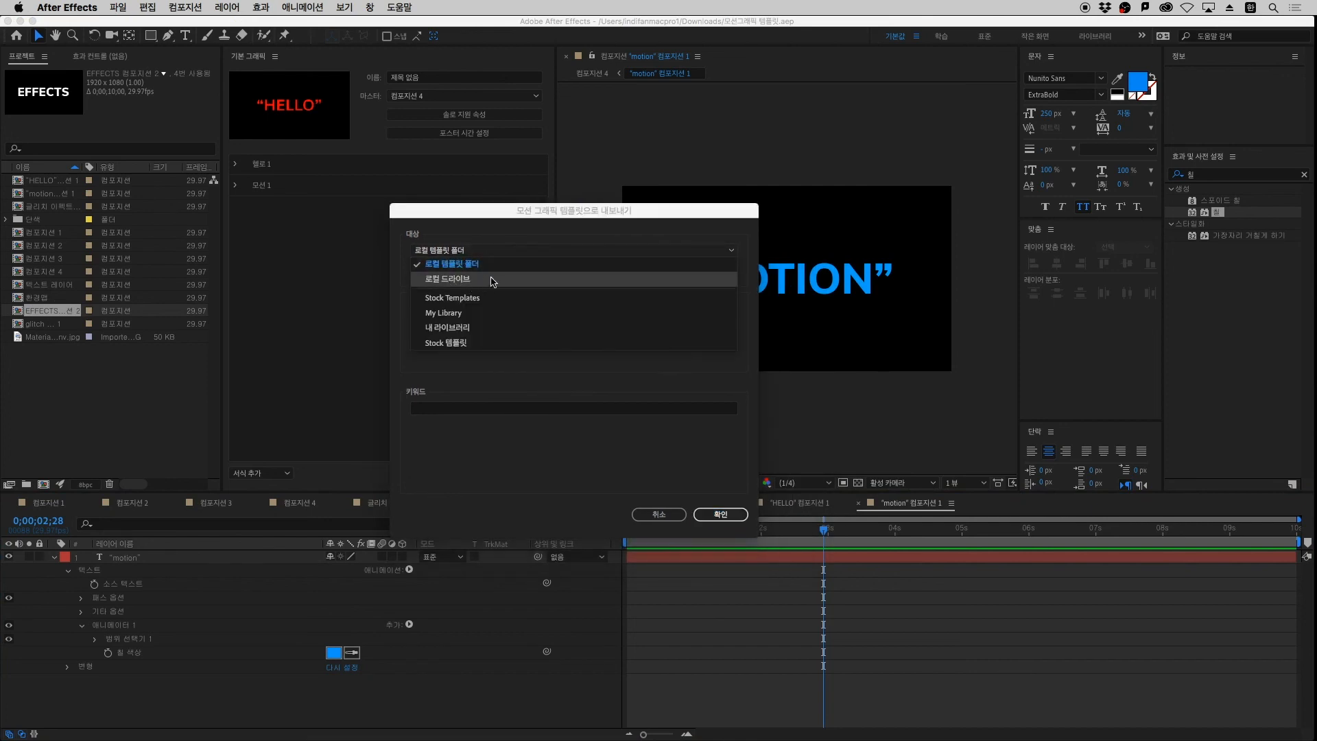
click(446, 279)
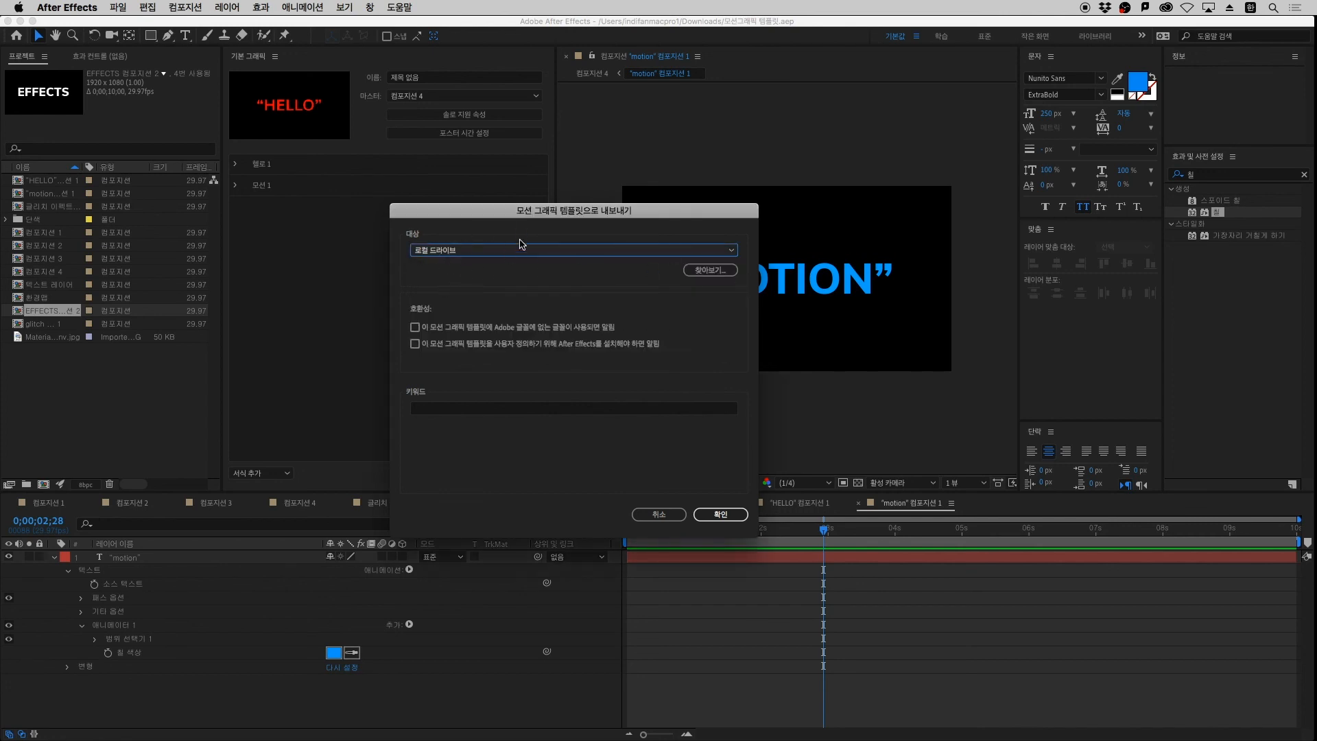
click(706, 271)
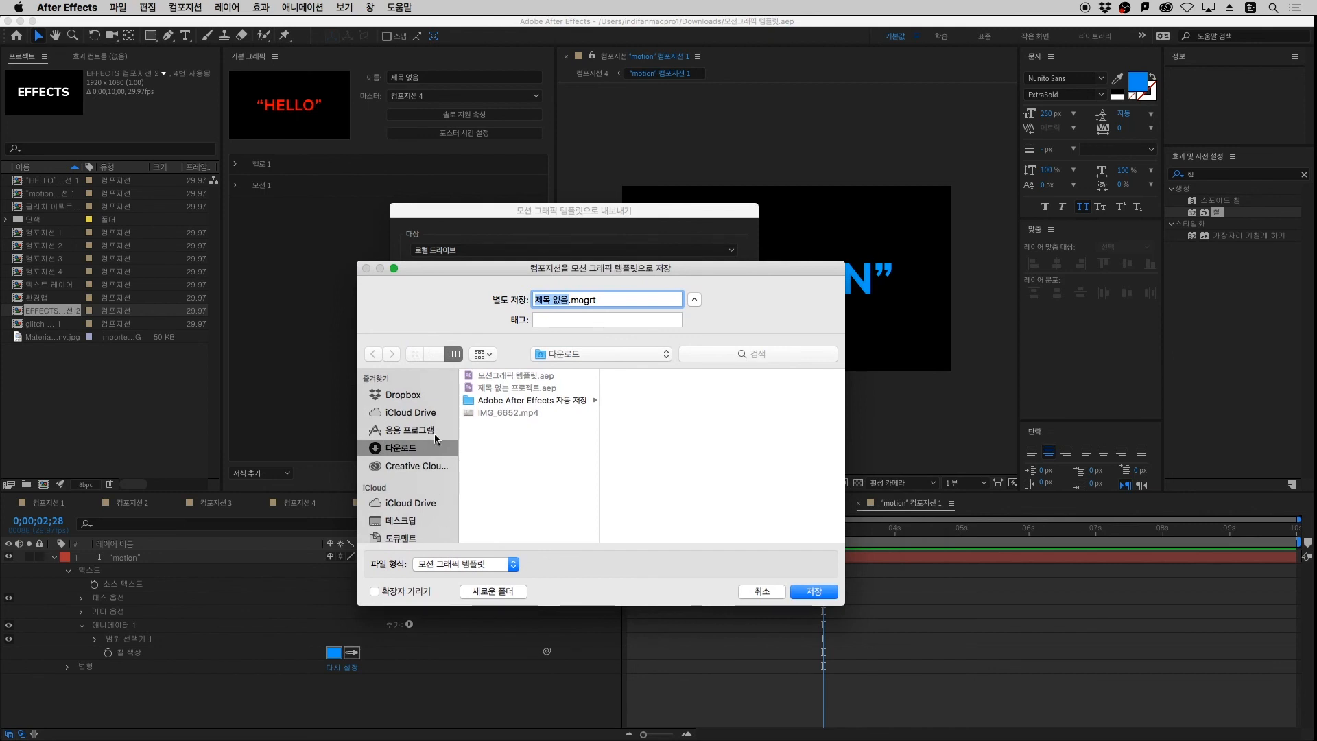
text(모션그래픽)
text( 템플릿)
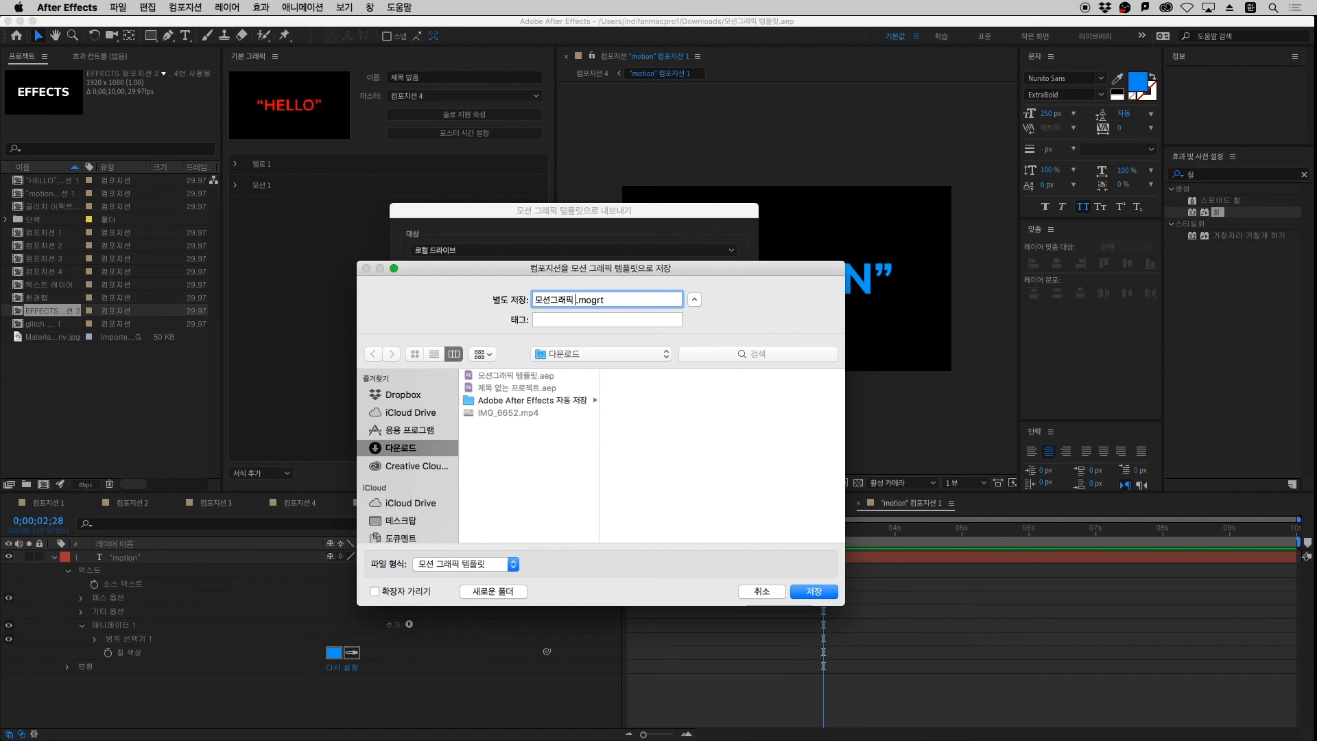
key(Return)
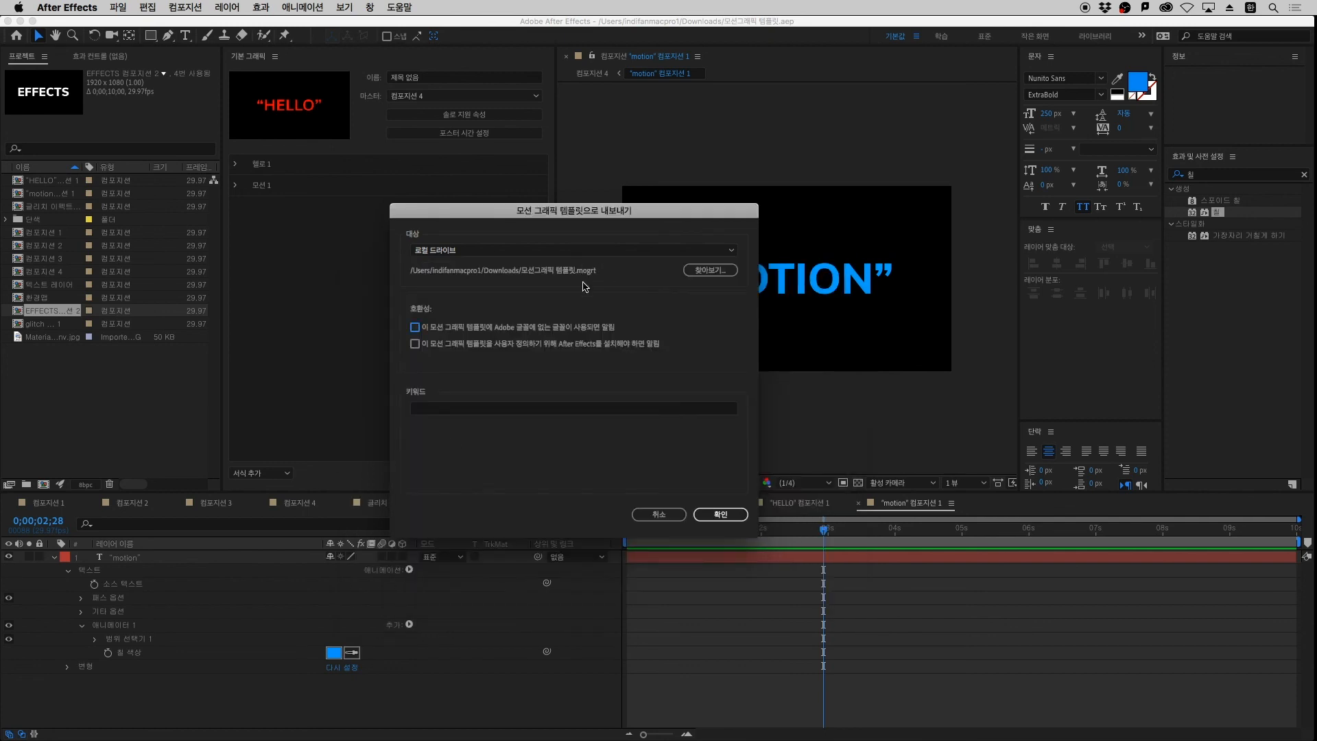
drag(614, 213, 554, 201)
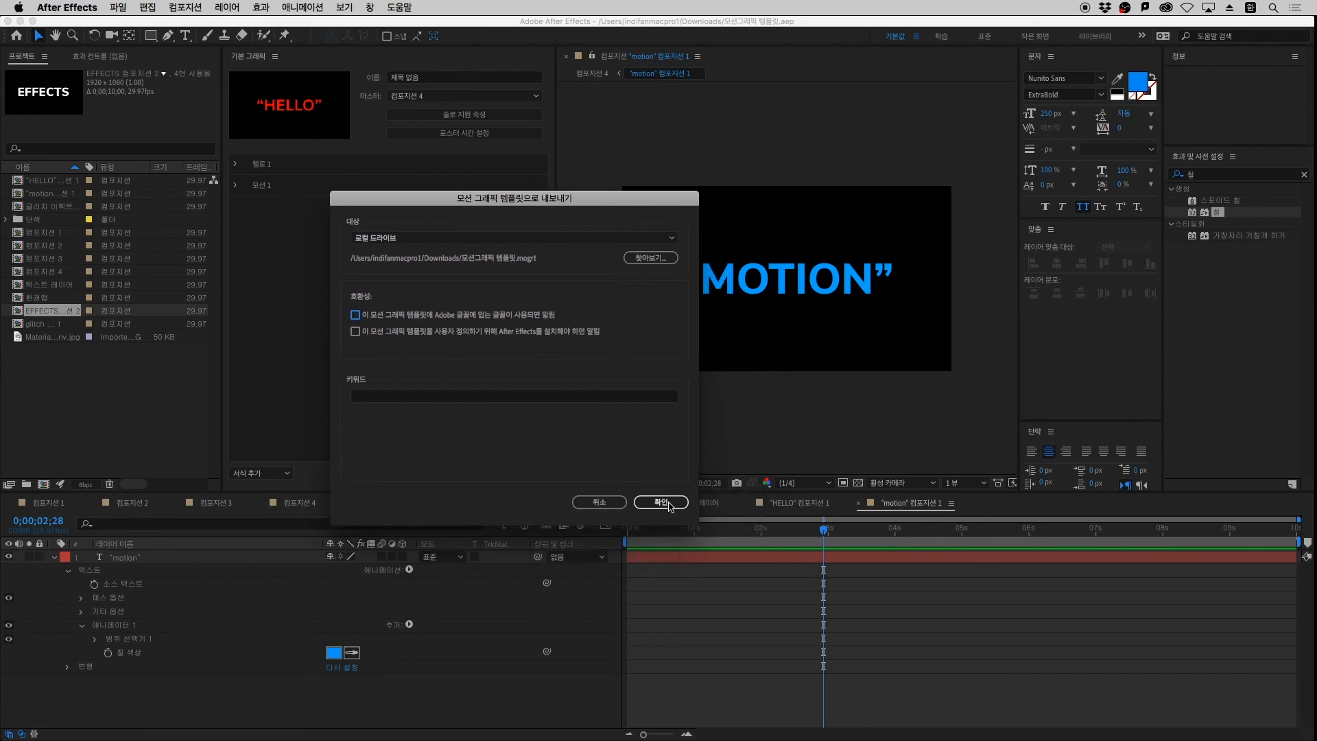
click(670, 504)
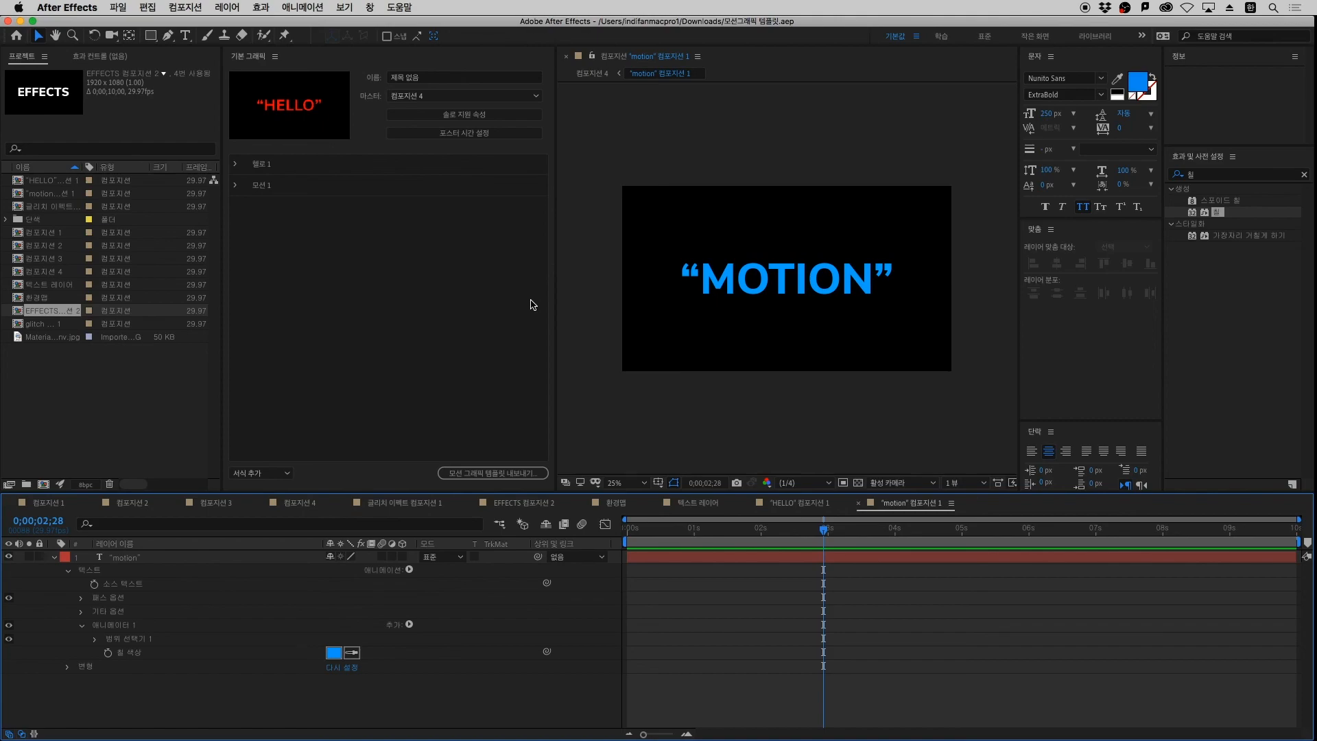
Switch to Premiere Pro and show the Essential Graphics template library for browsing
key(super+Tab)
key(super+Tab)
key(super+Tab)
key(super+Tab)
key(super+Tab)
key(super+Tab)
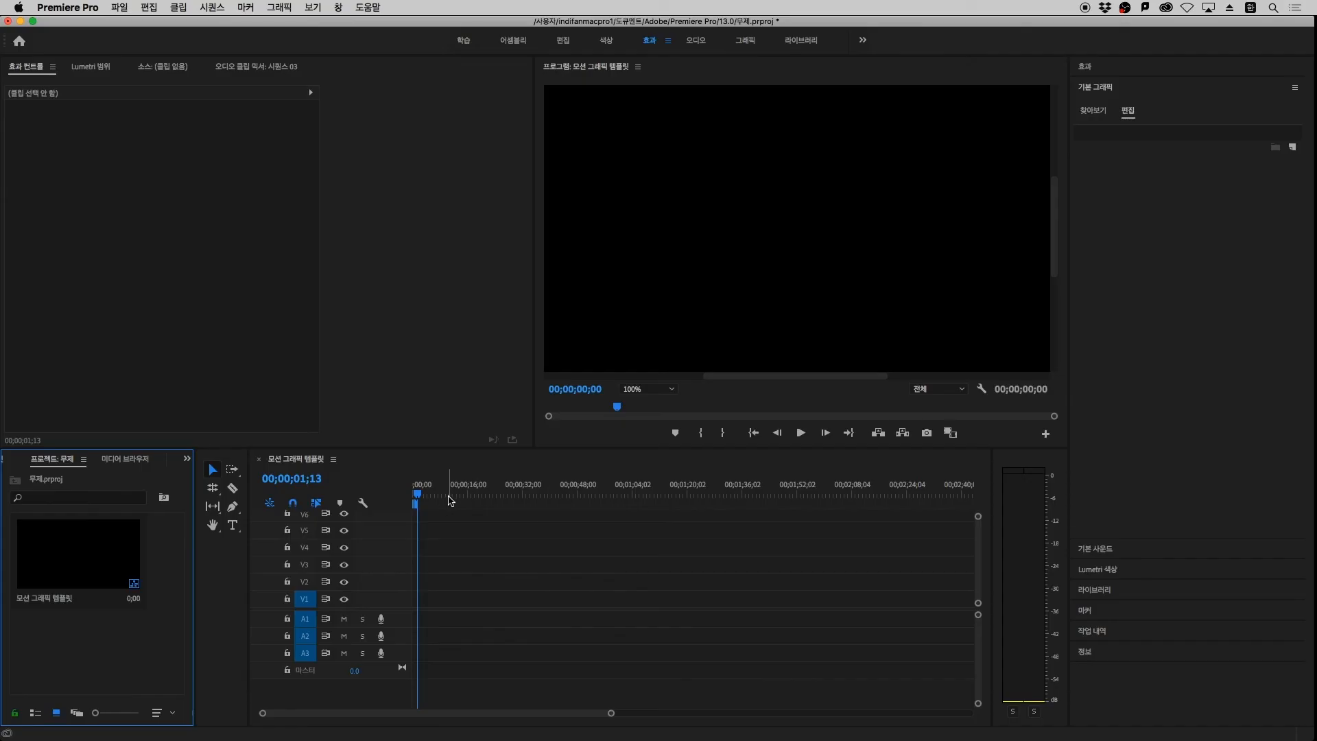
click(1100, 87)
click(1123, 95)
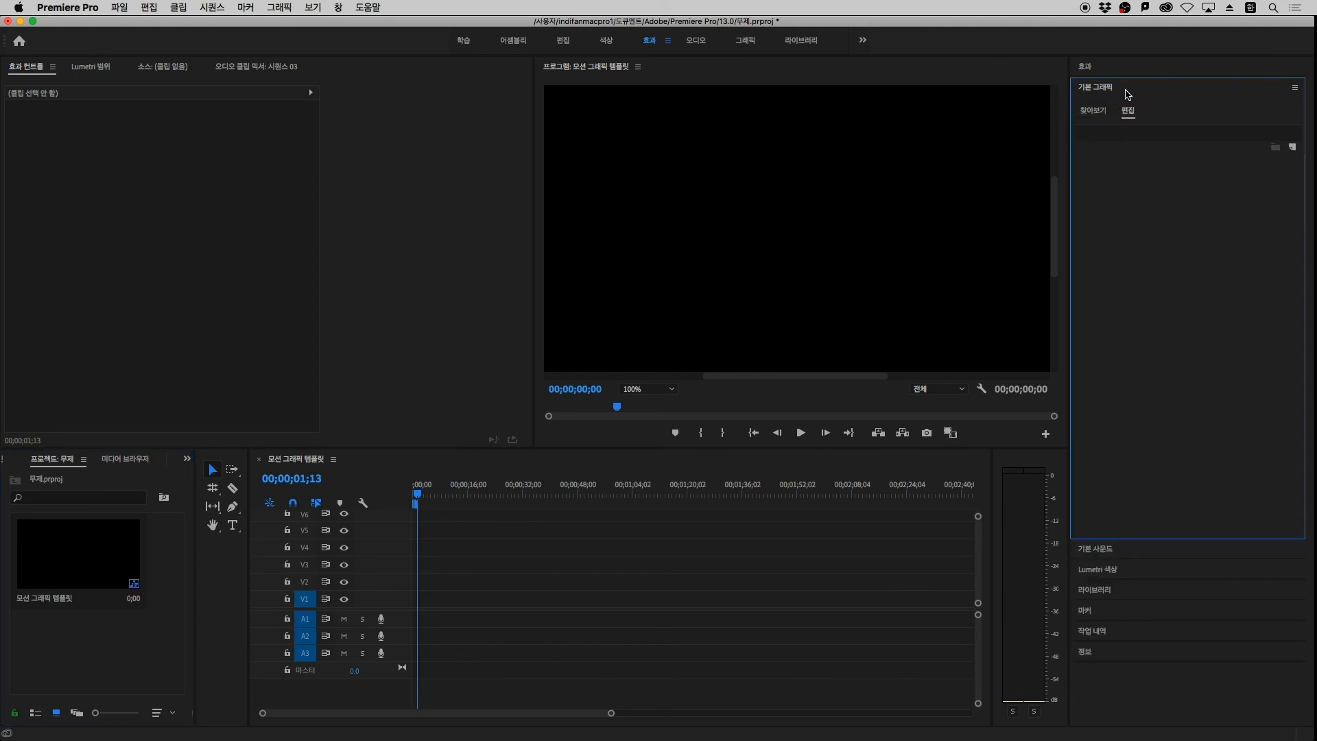
click(1090, 114)
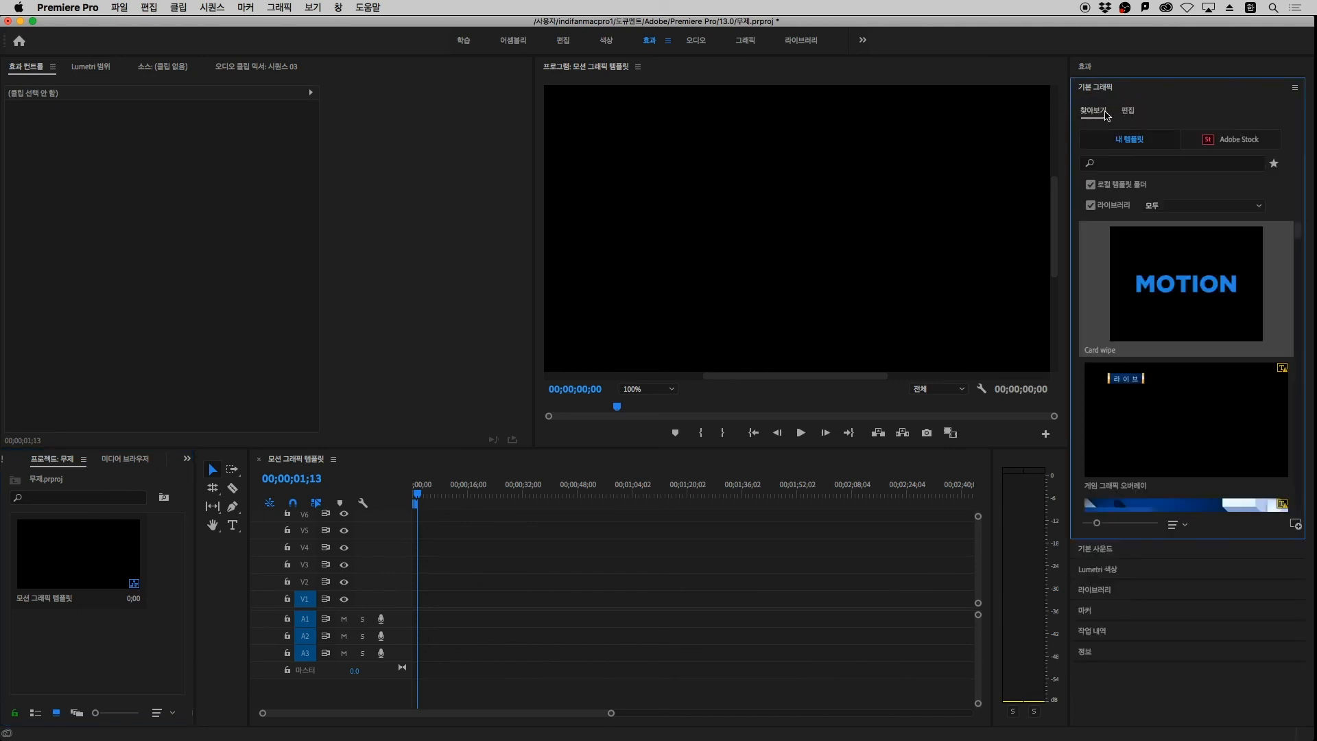
click(1127, 111)
click(1093, 110)
Install 모션그래픽 템플릿.mogrt from Downloads into the Essential Graphics library and change the template list's sort order
click(1296, 527)
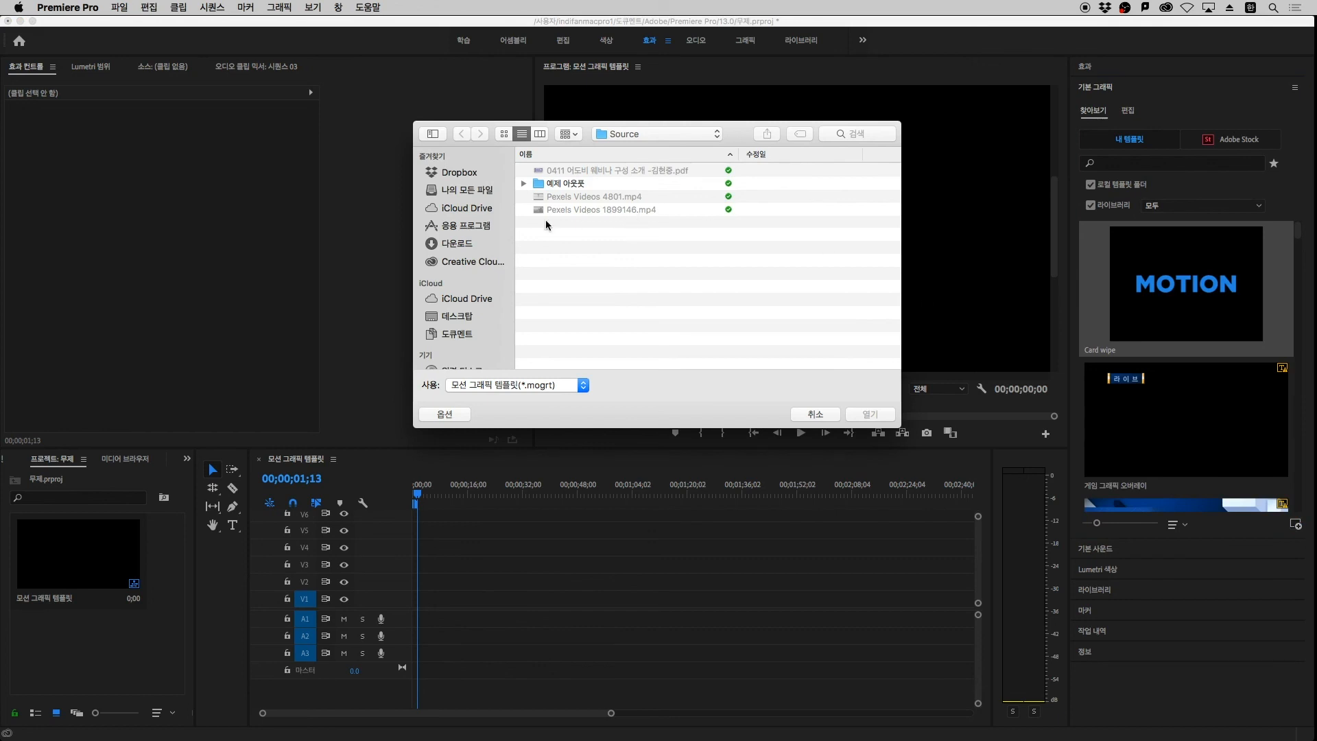
click(477, 244)
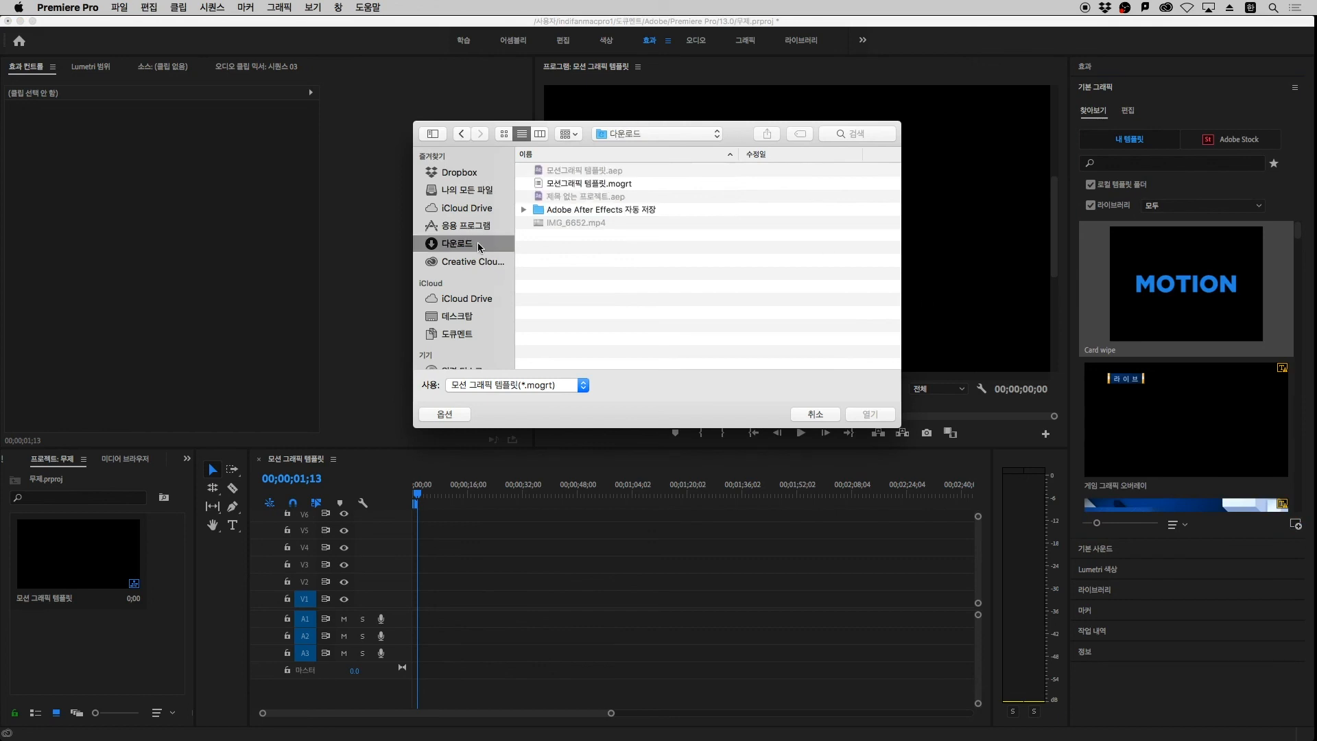
click(614, 185)
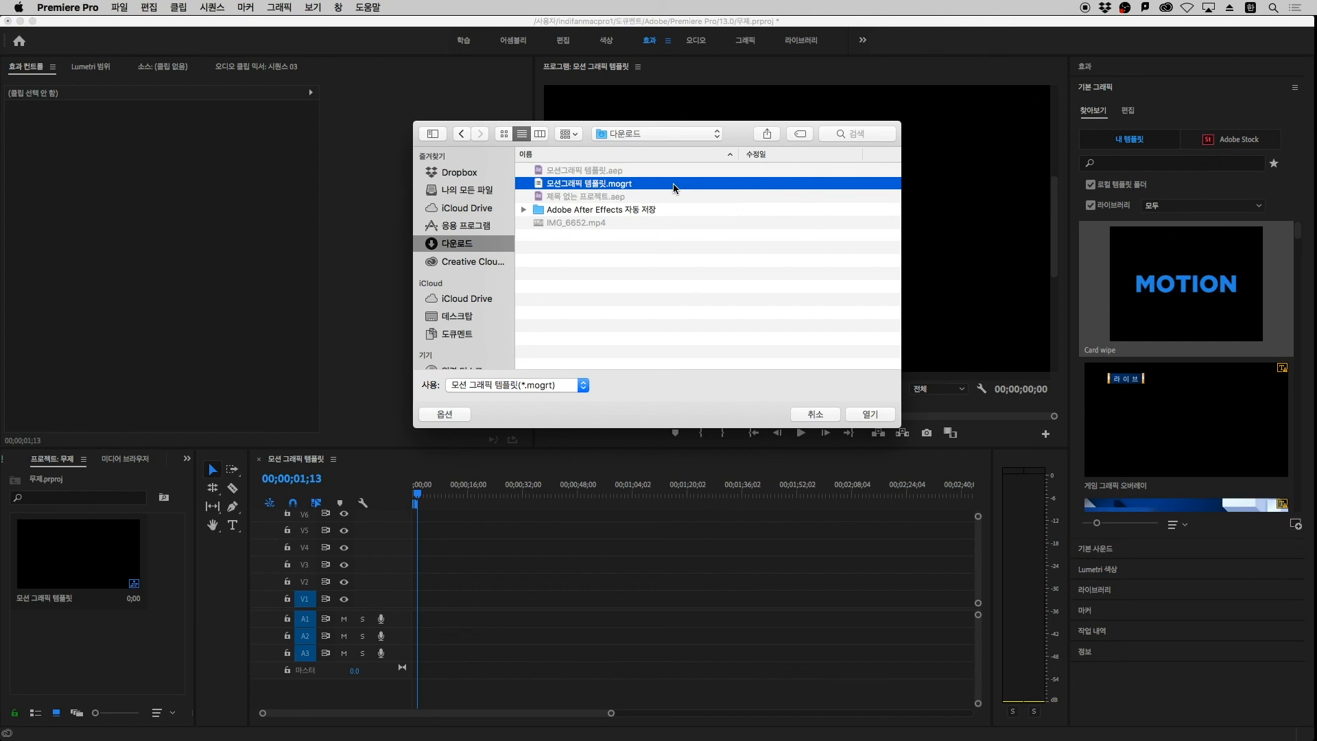
double_click(675, 187)
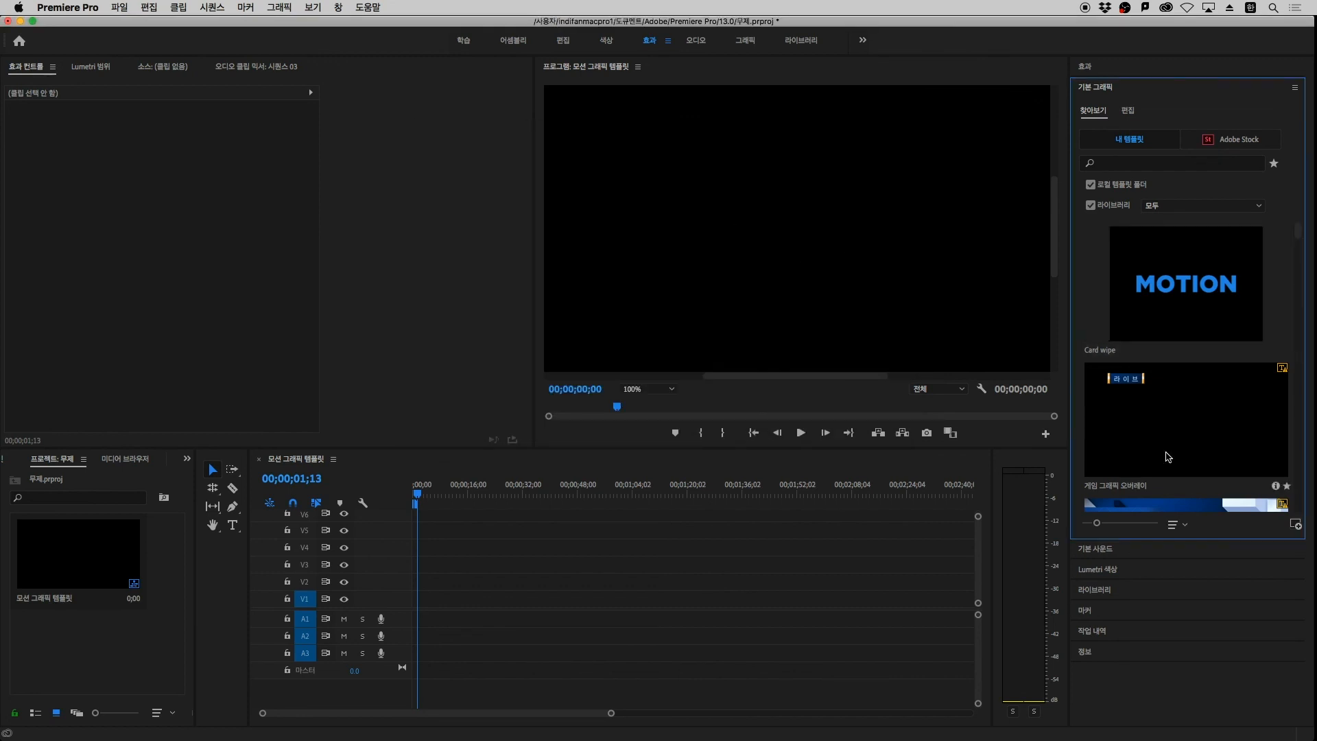
click(1184, 526)
click(1195, 540)
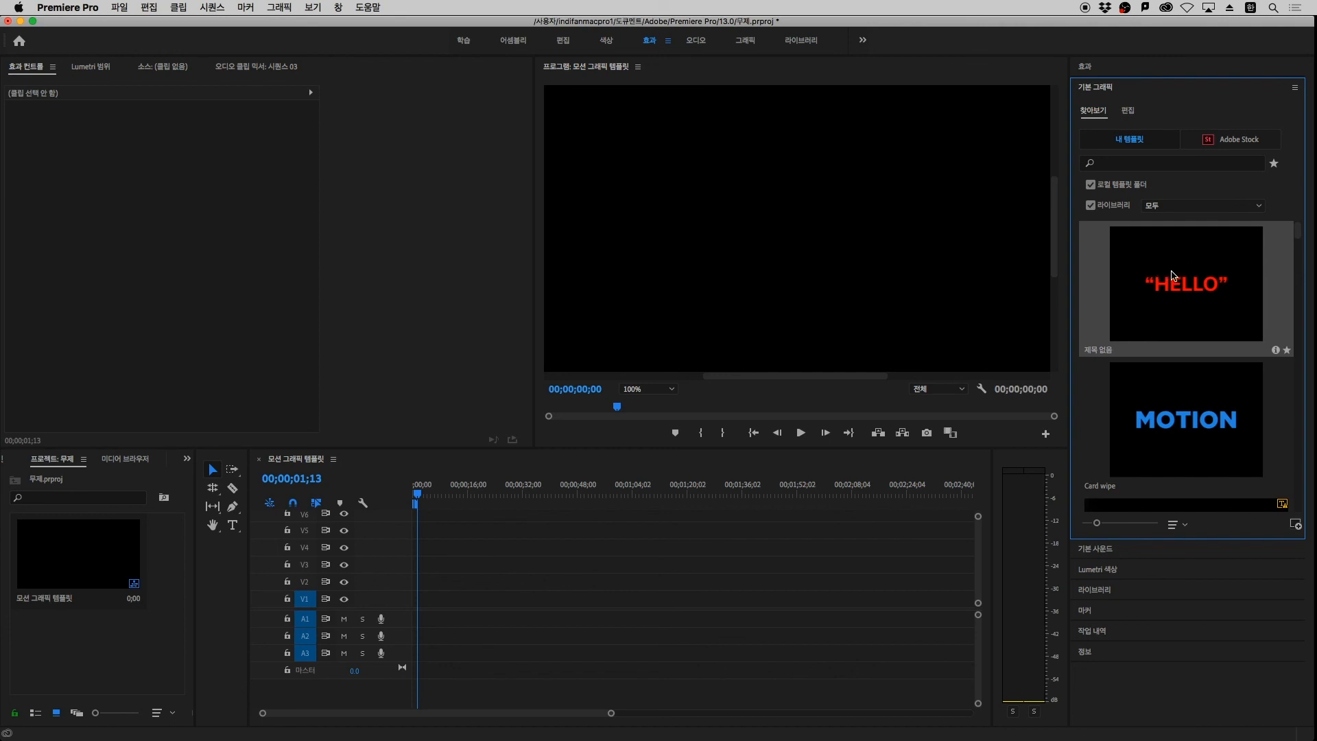
Add the “HELLO” template named 제목 없음 to track V2 at the playhead and set its scale to 40
drag(1161, 273, 421, 579)
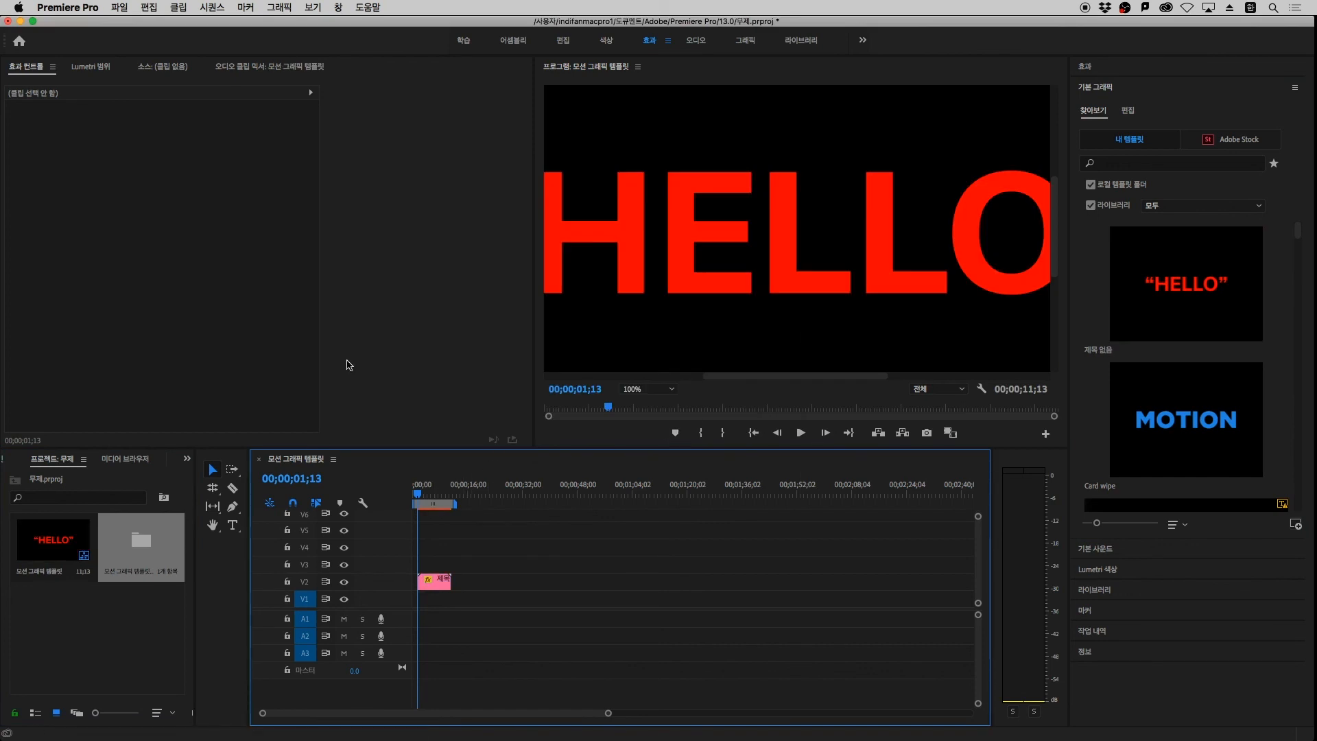
click(434, 581)
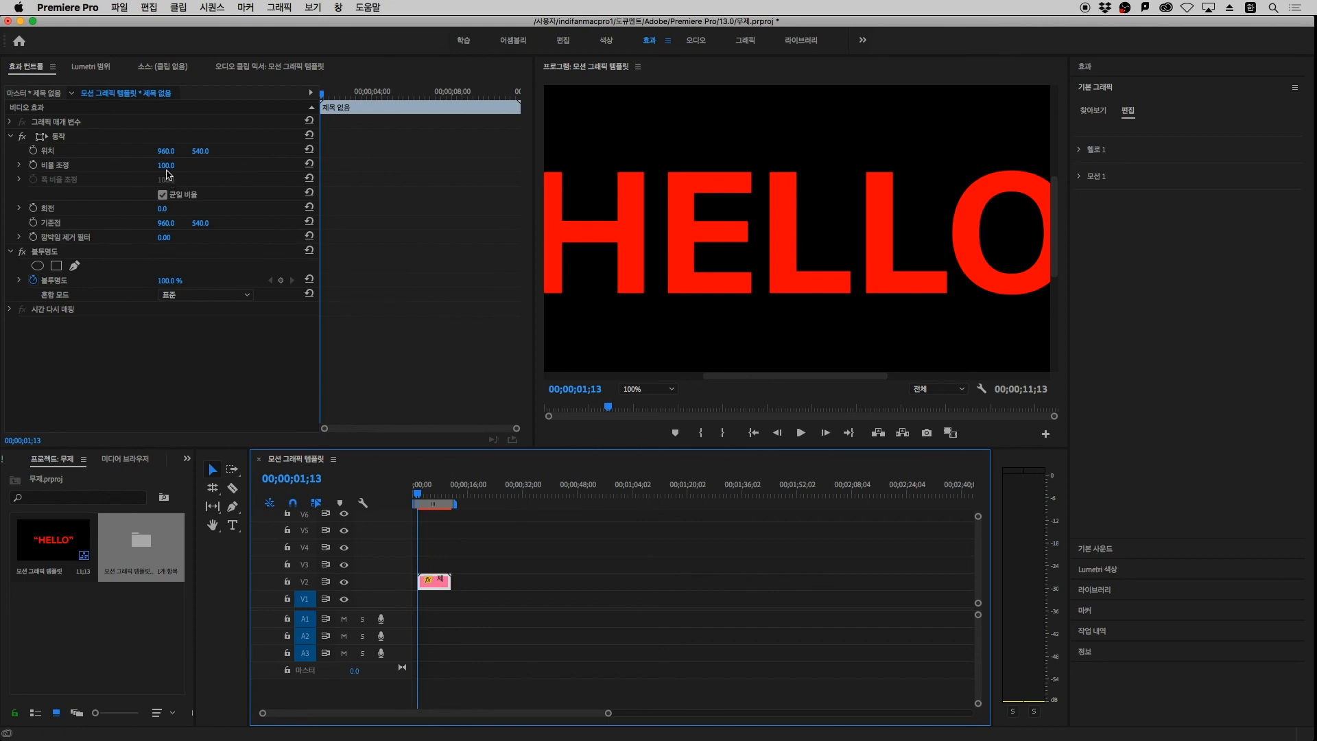
click(159, 174)
drag(159, 170, 118, 170)
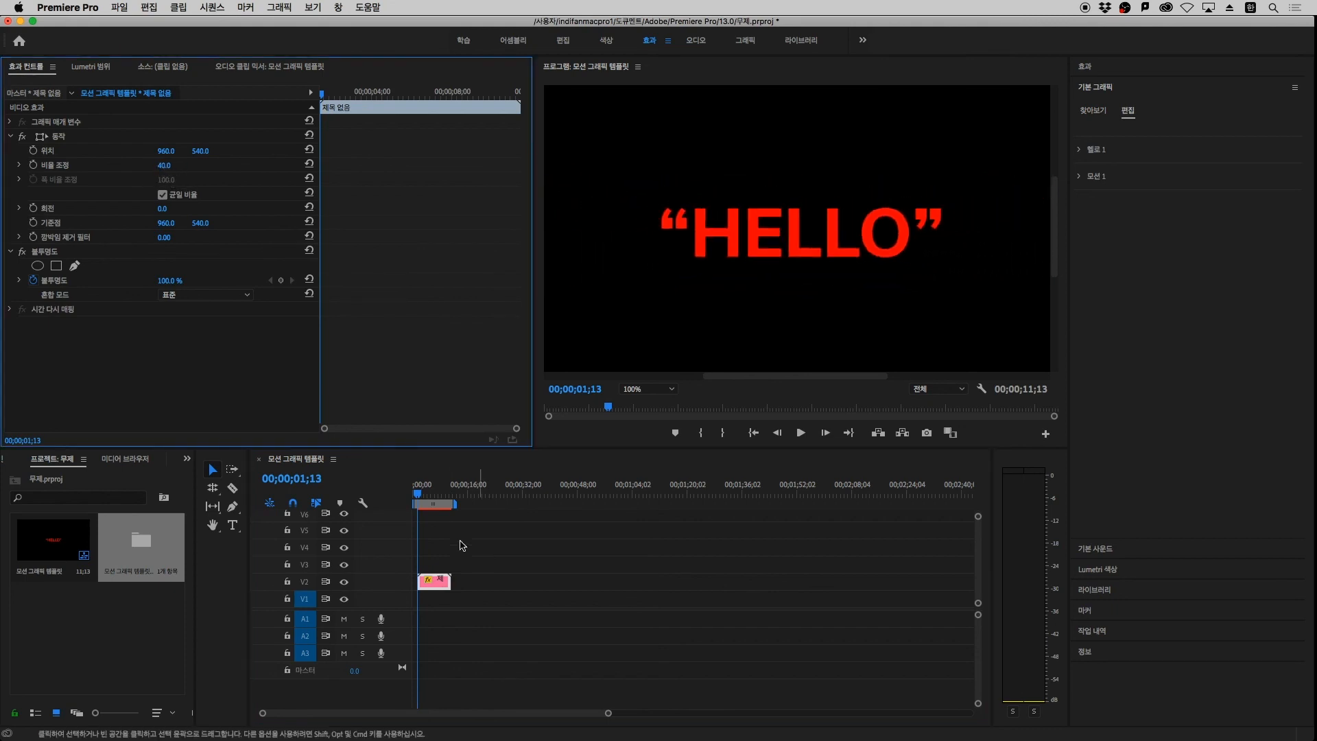
Play the scaled transition on the timeline and return the playhead to the sequence start
mouse_move(423, 490)
mouse_down()
mouse_move(435, 489)
mouse_move(411, 502)
mouse_up()
key(space)
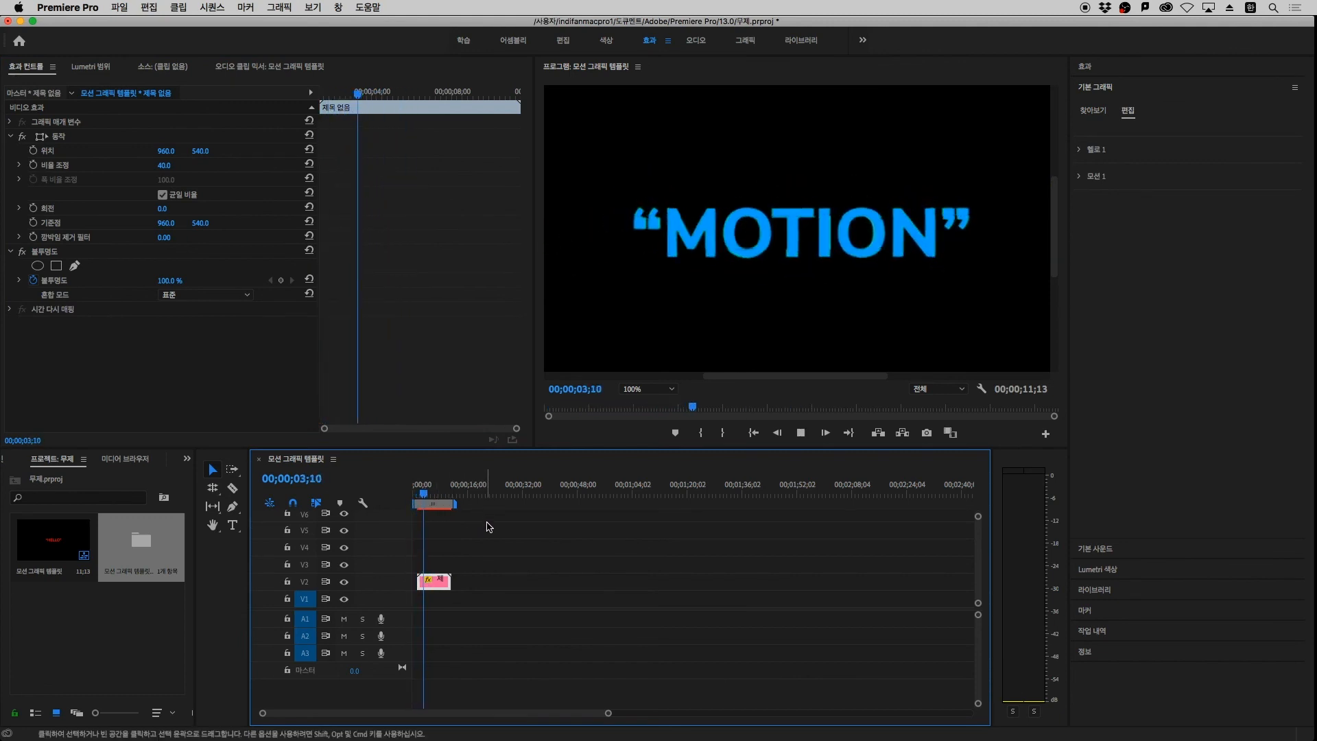
key(space)
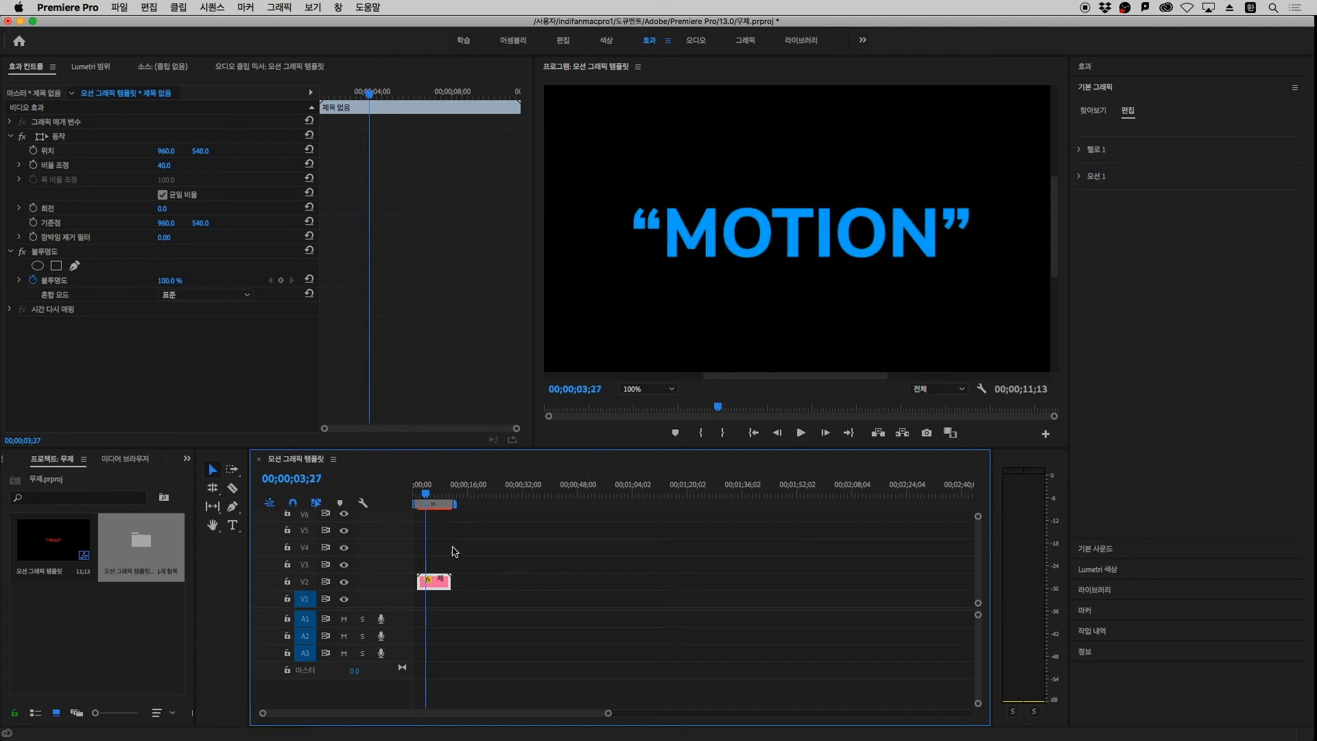
key(Home)
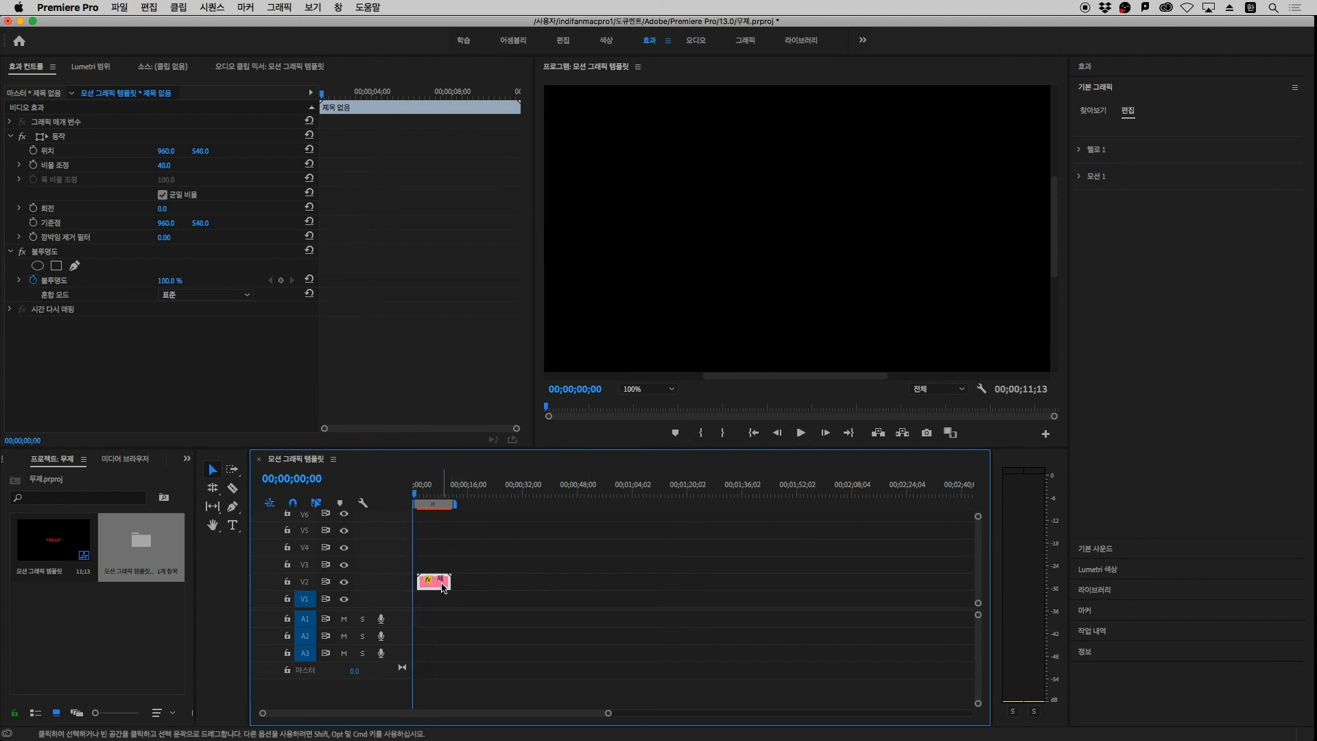
Move the template clip to the start of the sequence and expand its 헬로 1 and 모션 1 control groups
drag(444, 587, 433, 586)
drag(415, 495, 428, 517)
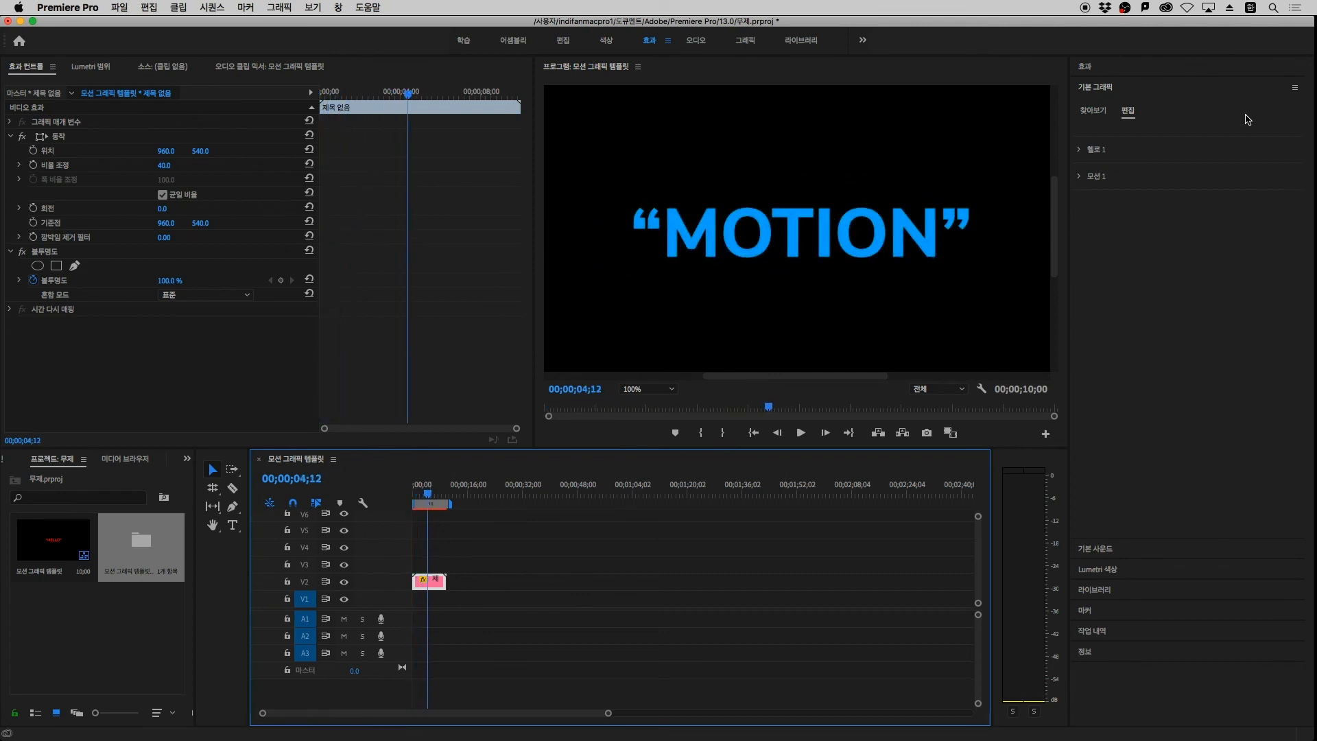
click(1112, 165)
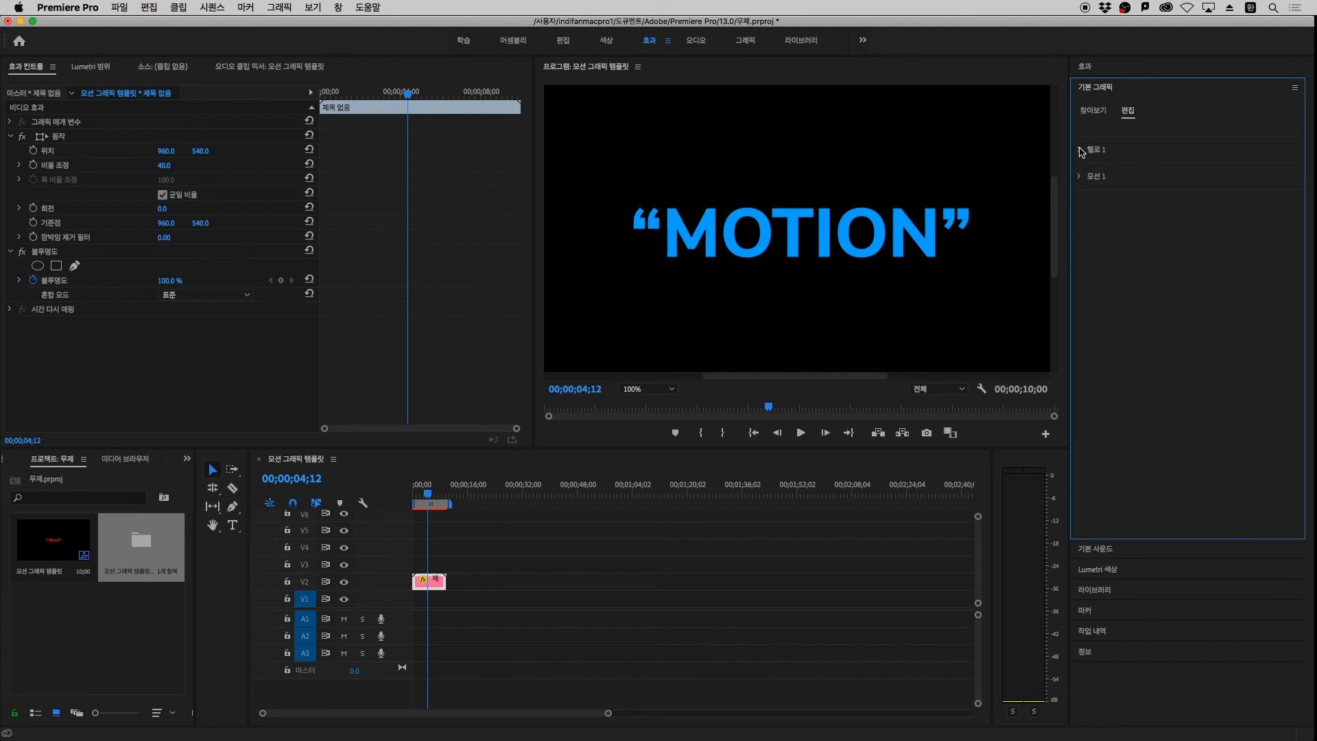
click(1081, 150)
click(1081, 321)
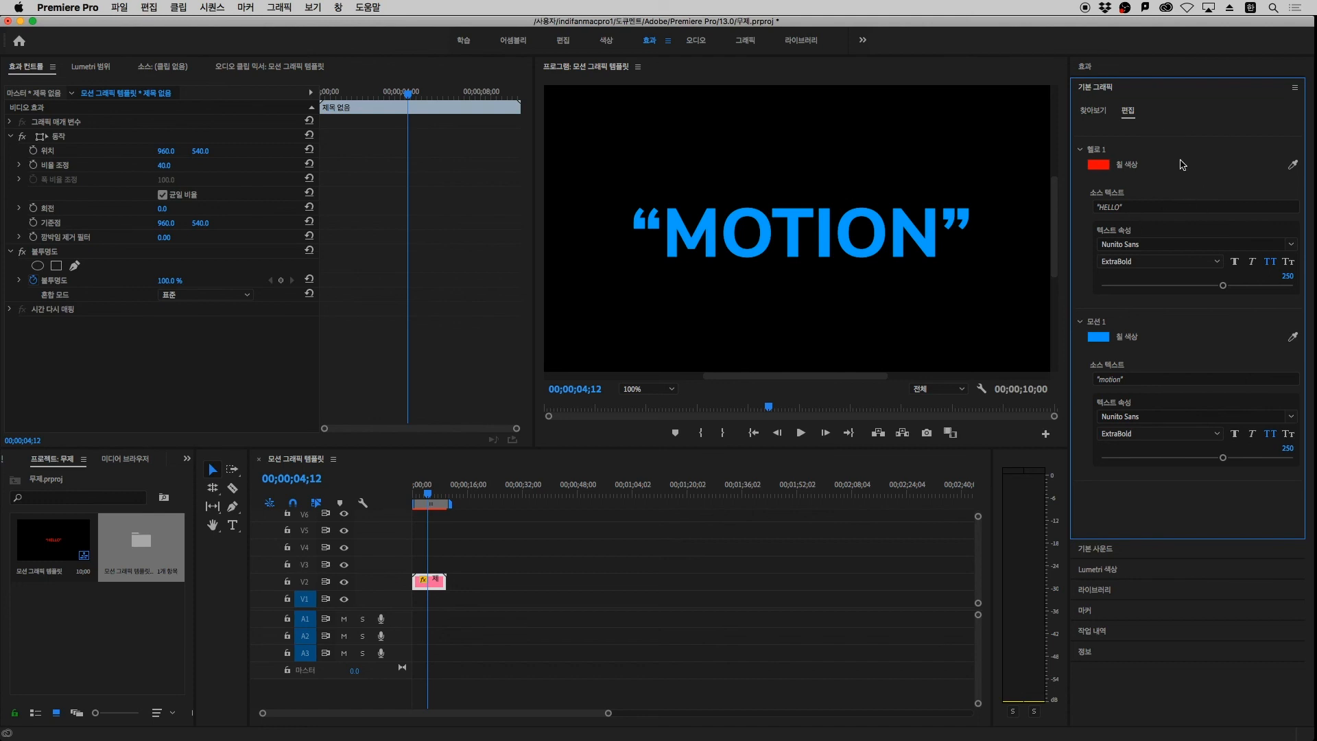
Preview the “HELLO”-to-“motion” transition from the beginning and return the playhead to the first frame
click(415, 488)
key(space)
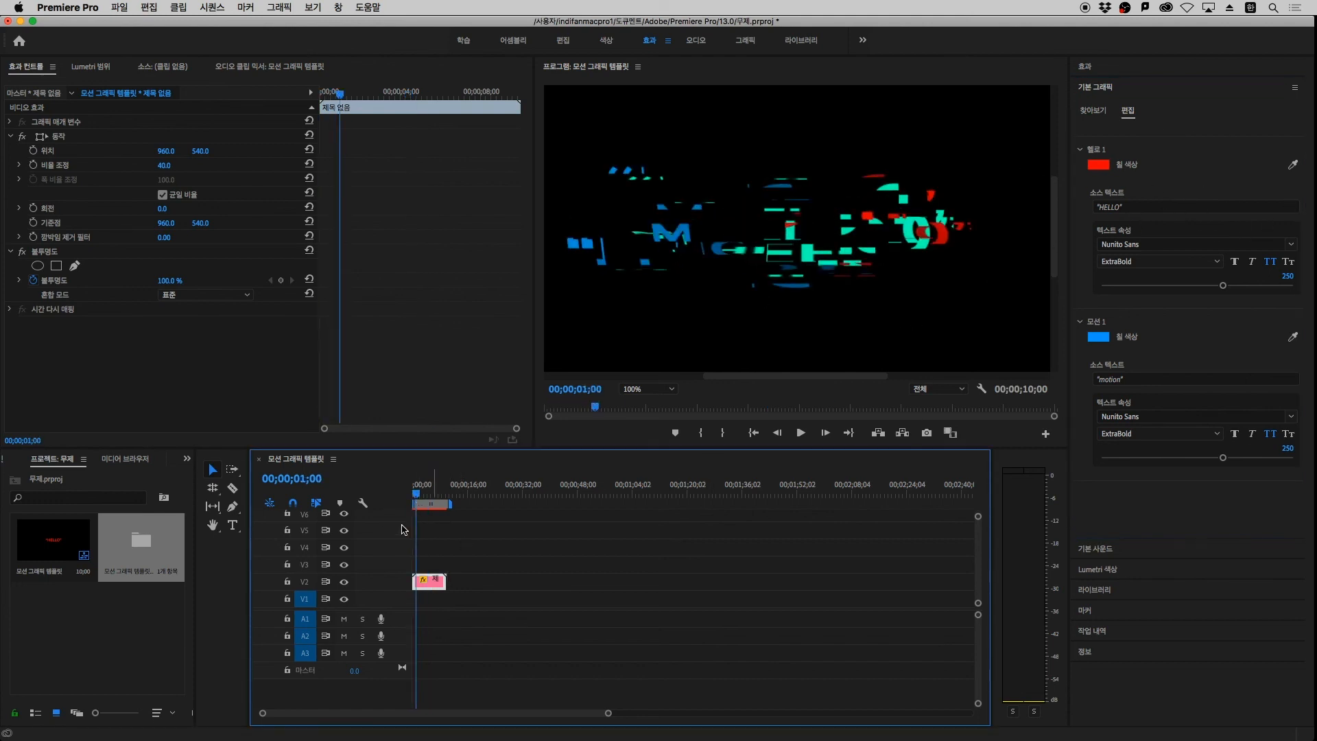
click(407, 496)
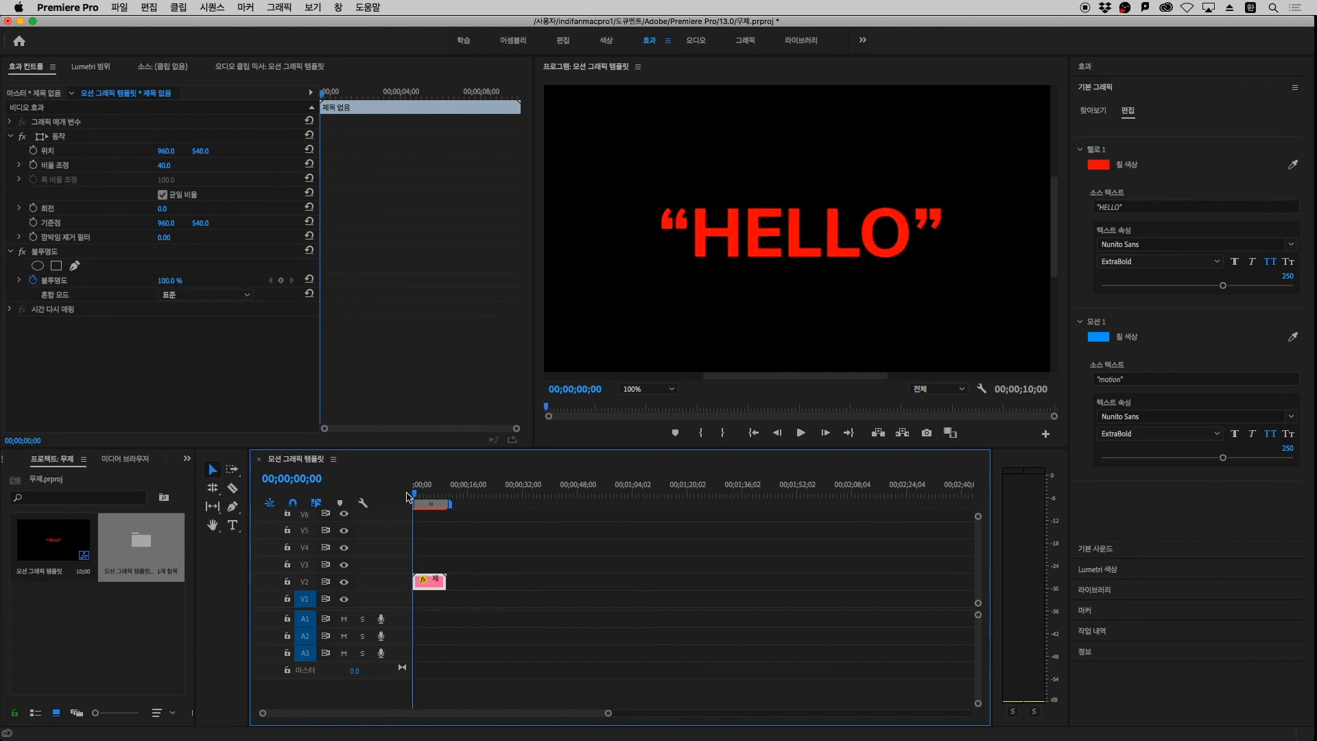
Try a white fill color on the 헬로 1 text, then undo the color change
click(1097, 165)
drag(709, 157, 636, 208)
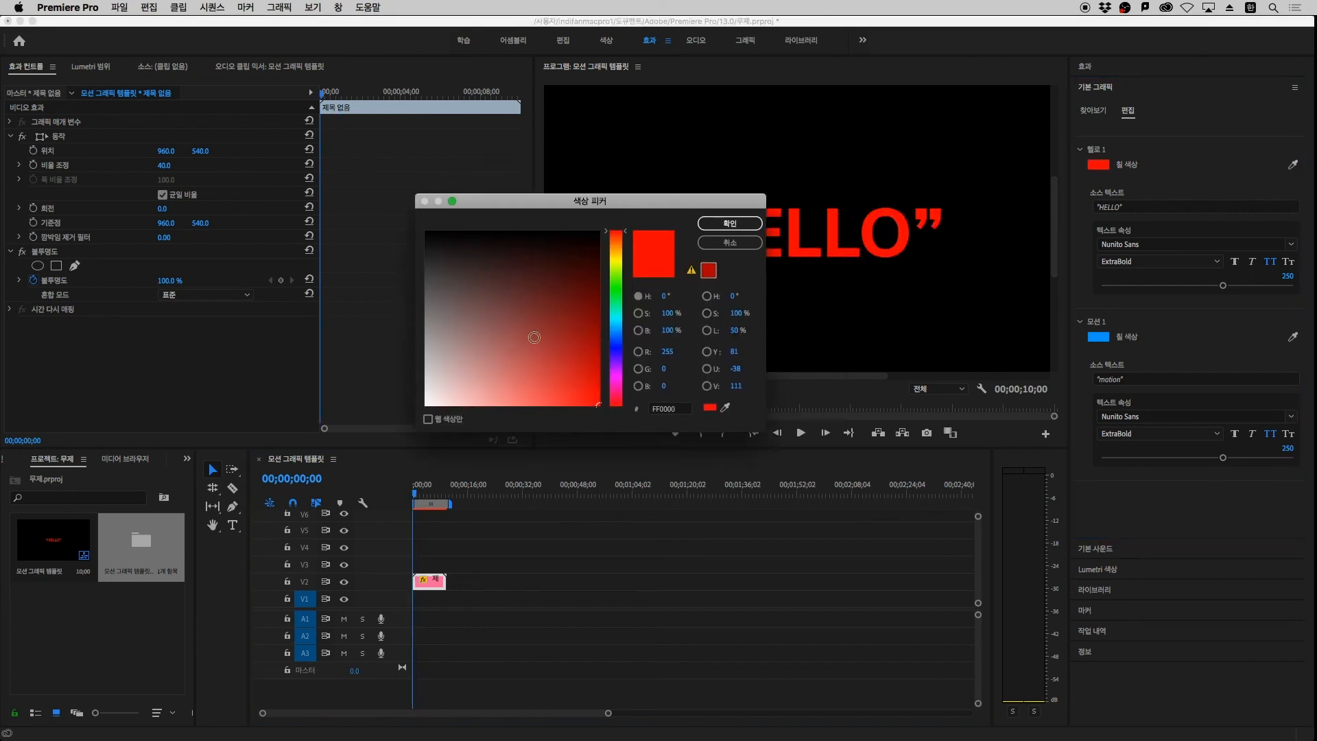
drag(533, 339, 424, 406)
click(714, 226)
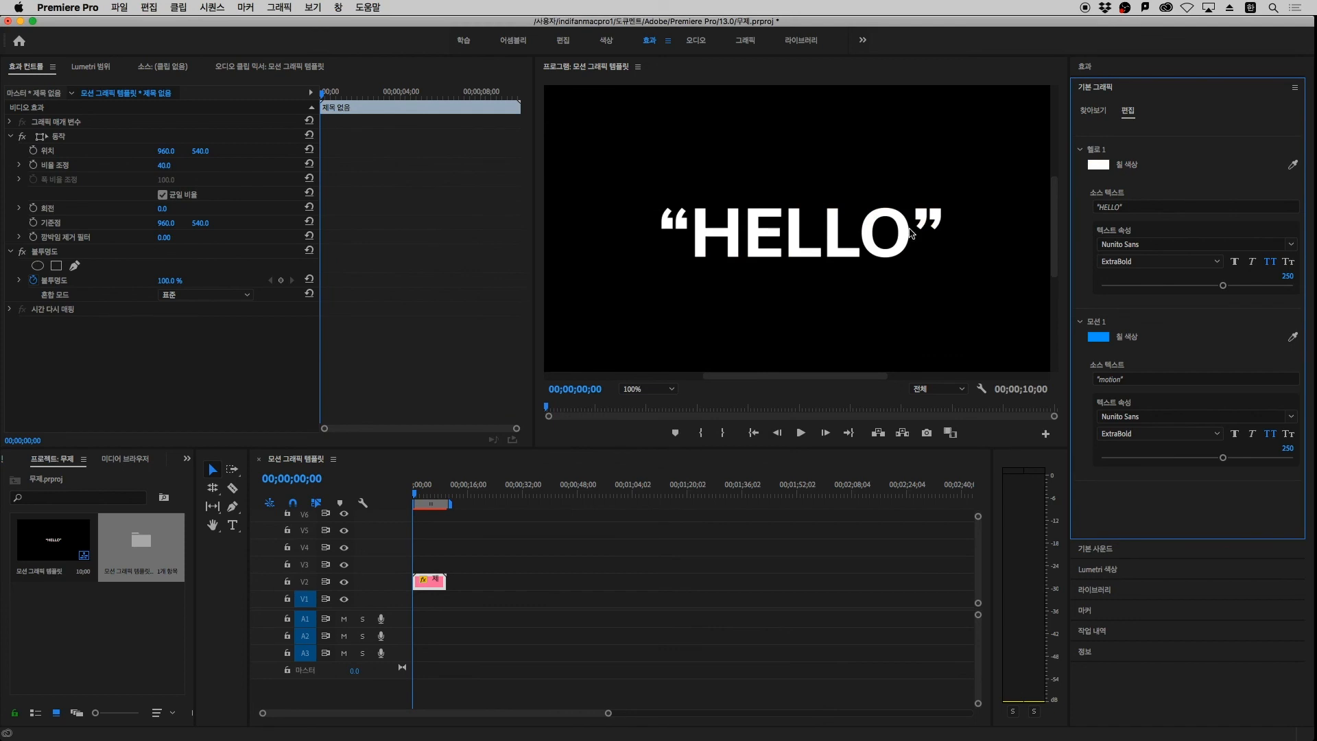
key(super+z)
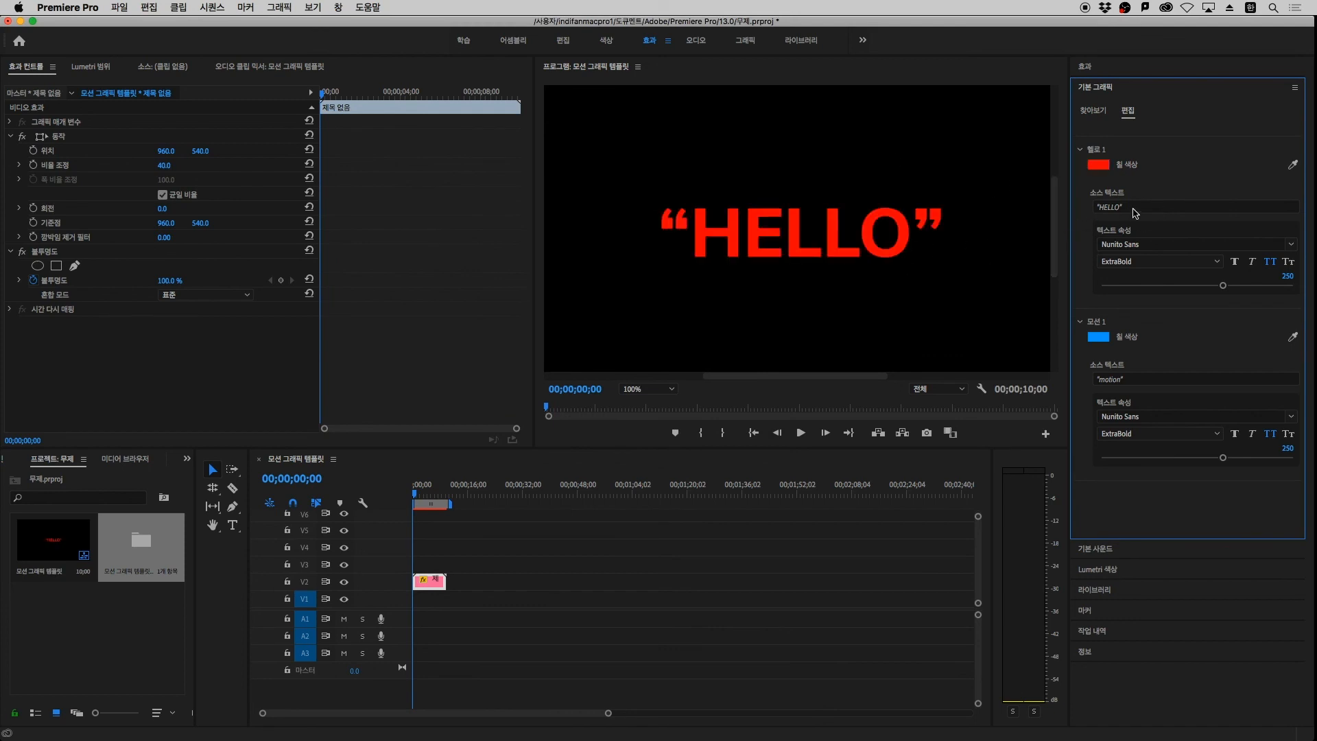
Replace the source text in the 헬로 1 group with "motion", including the quotation marks
click(1128, 207)
text("motion)
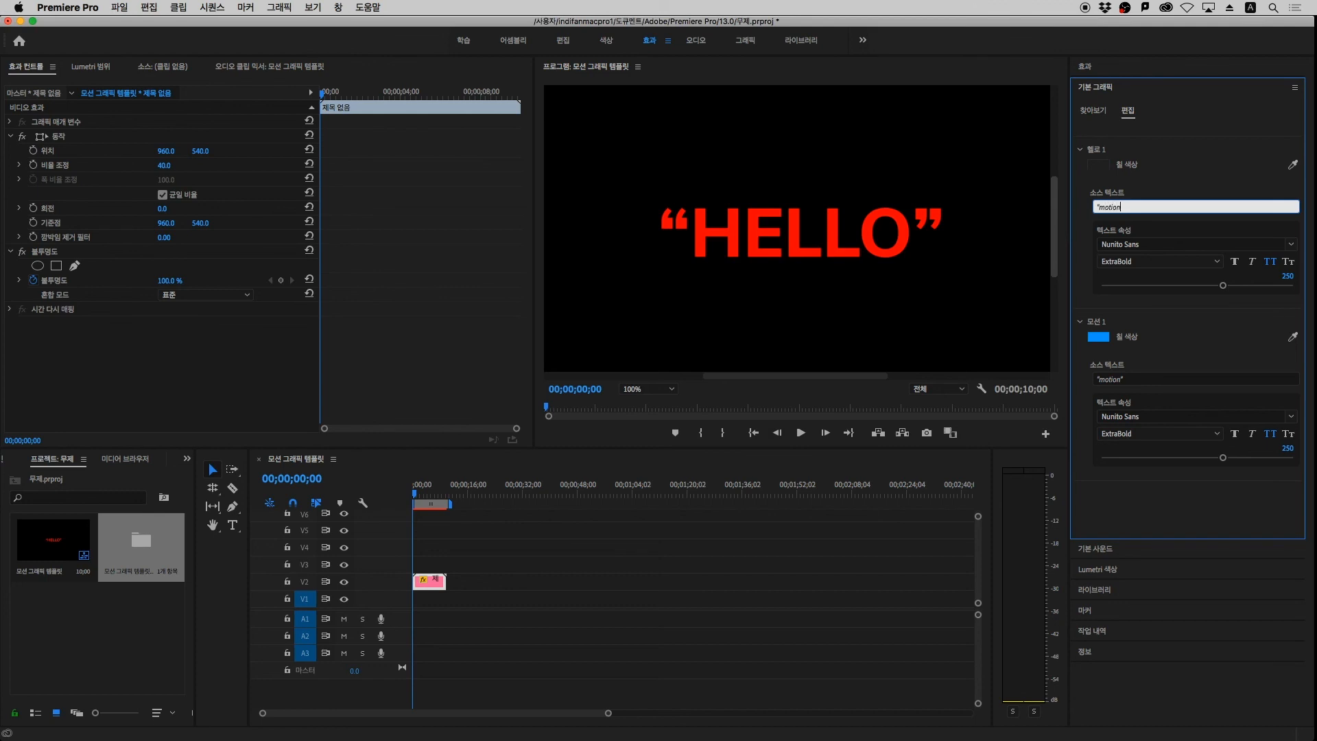
text(")
click(1231, 135)
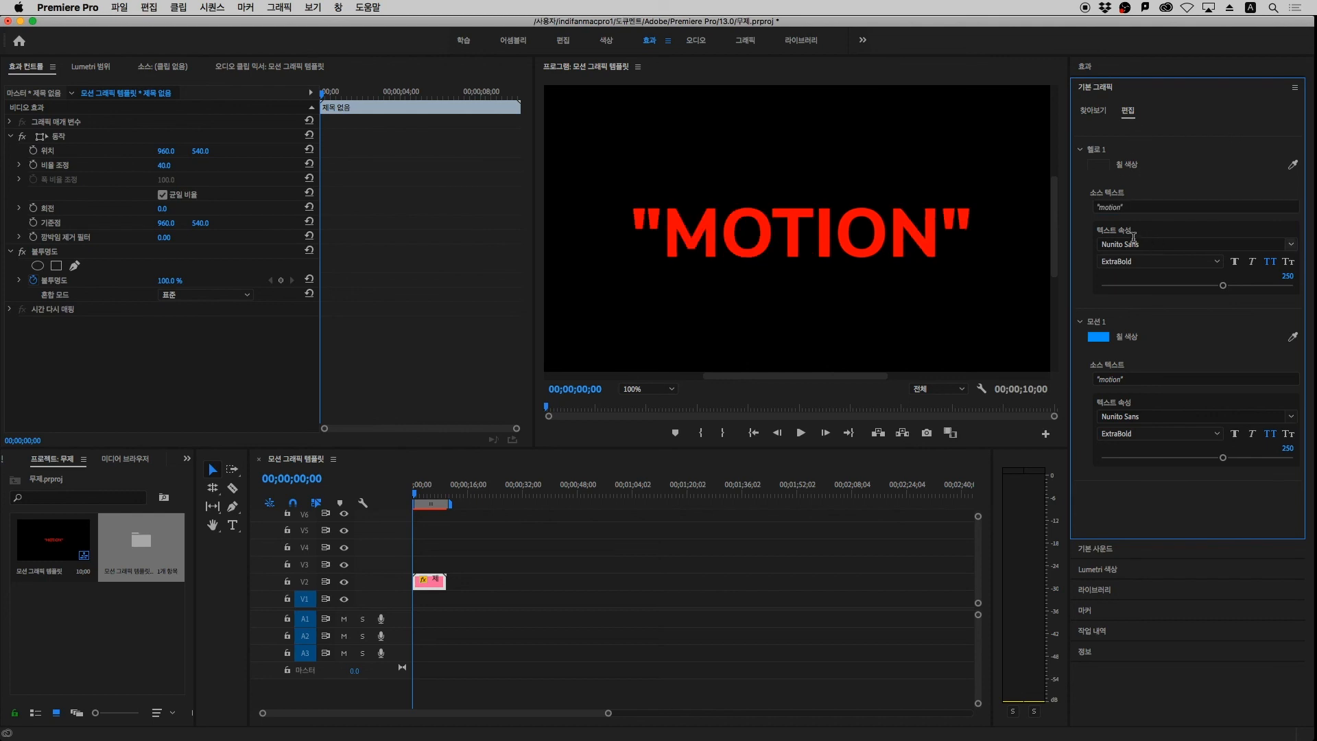
Try the Onyx and Perpetua fonts on the 헬로 1 text, then undo both font changes
click(1144, 245)
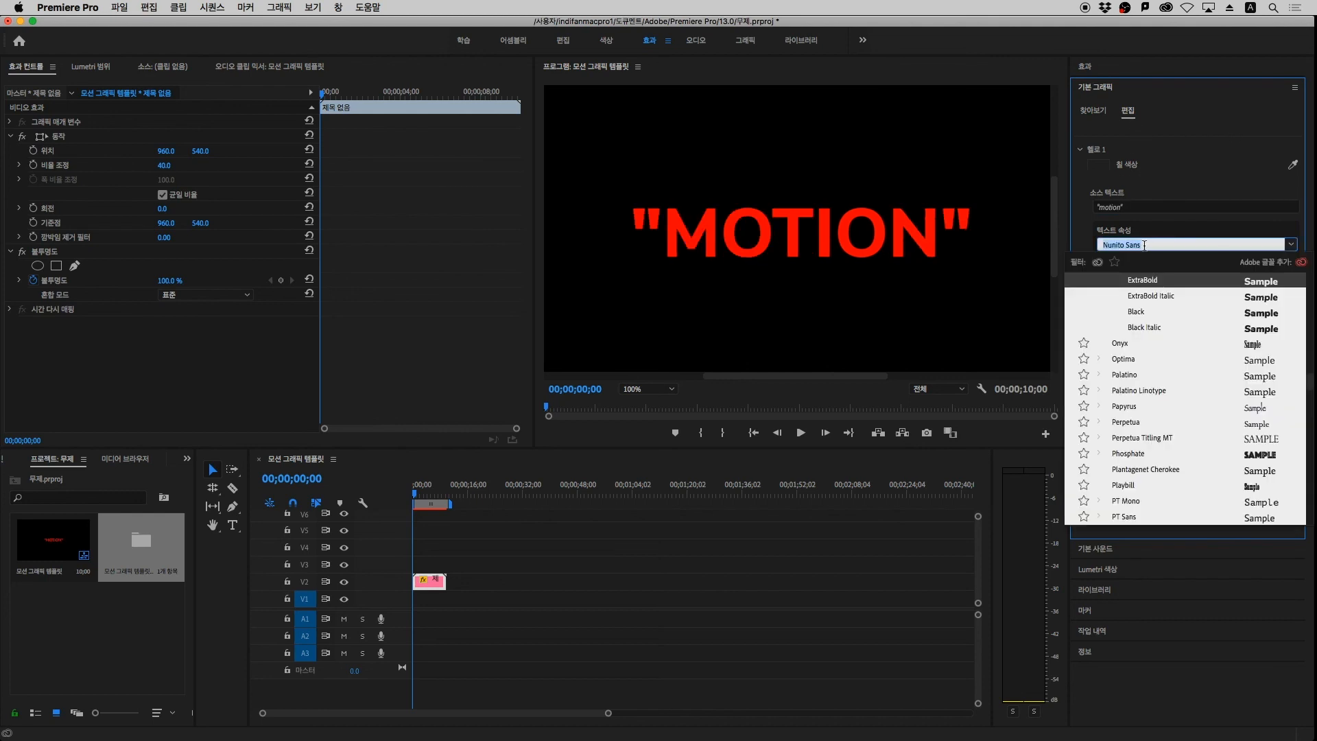
click(1131, 344)
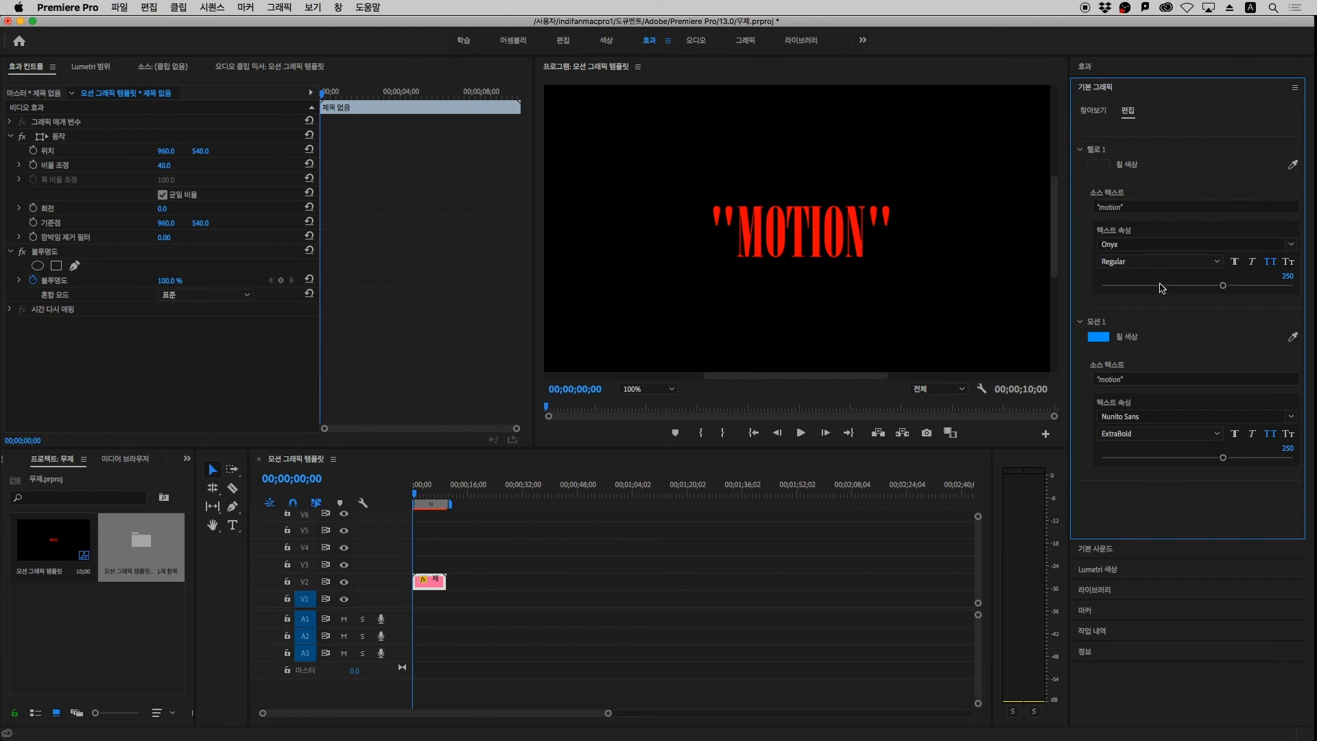
click(1142, 247)
click(1159, 358)
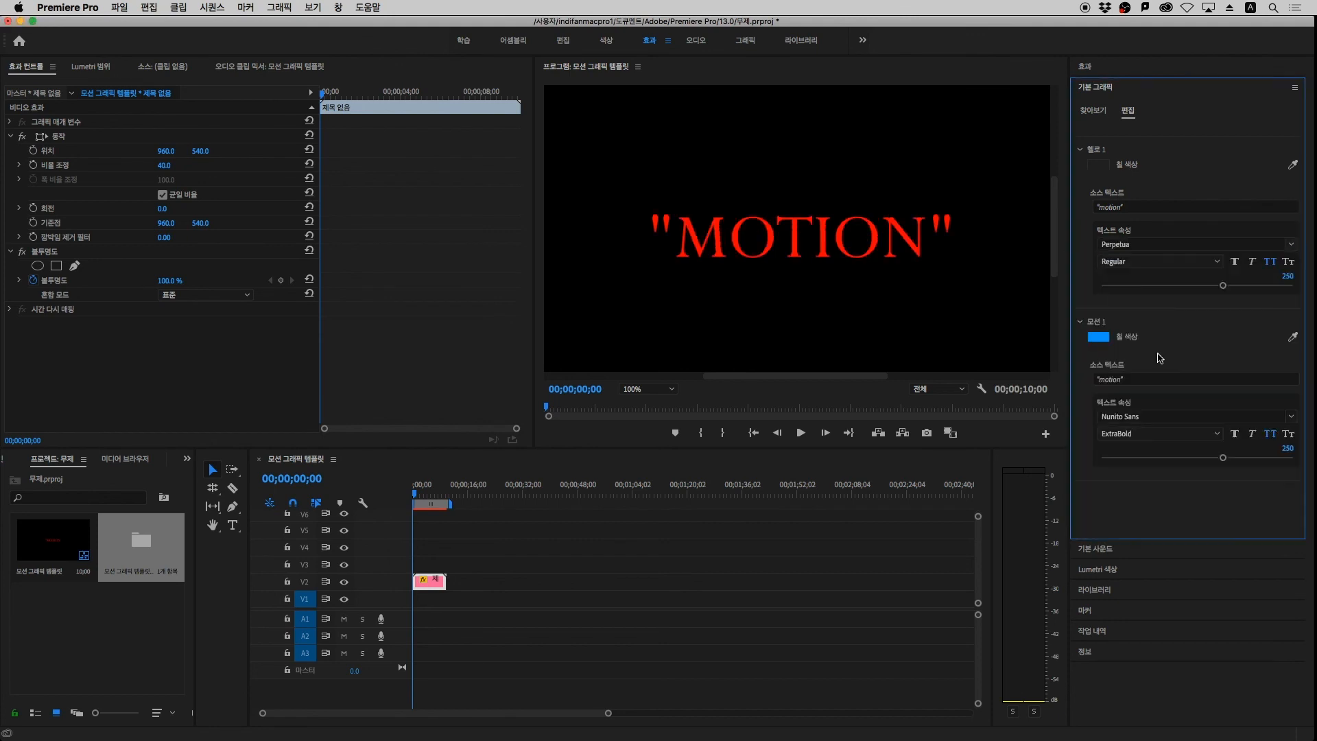
key(super+z)
key(super+z)
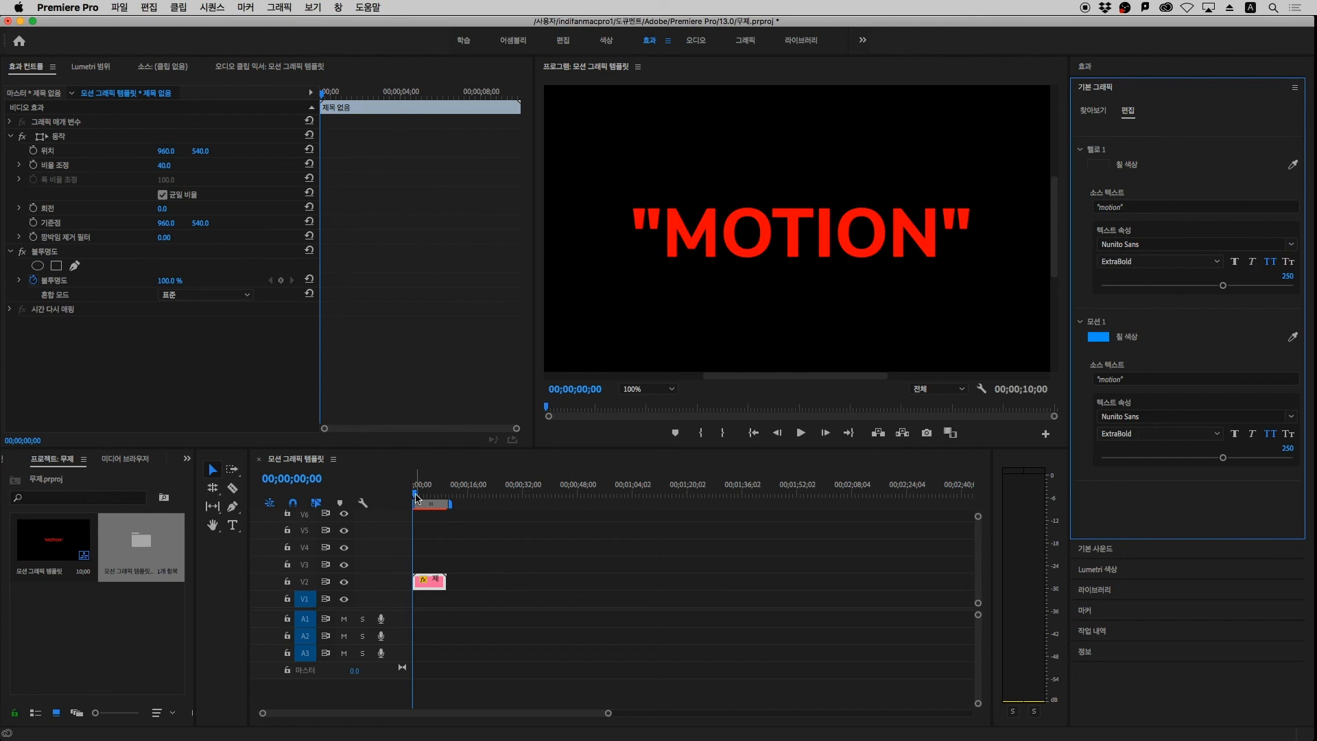
At 00;00;02;18, try another fill color on the 모션 1 text, then undo the color change
drag(420, 497, 422, 499)
click(1098, 336)
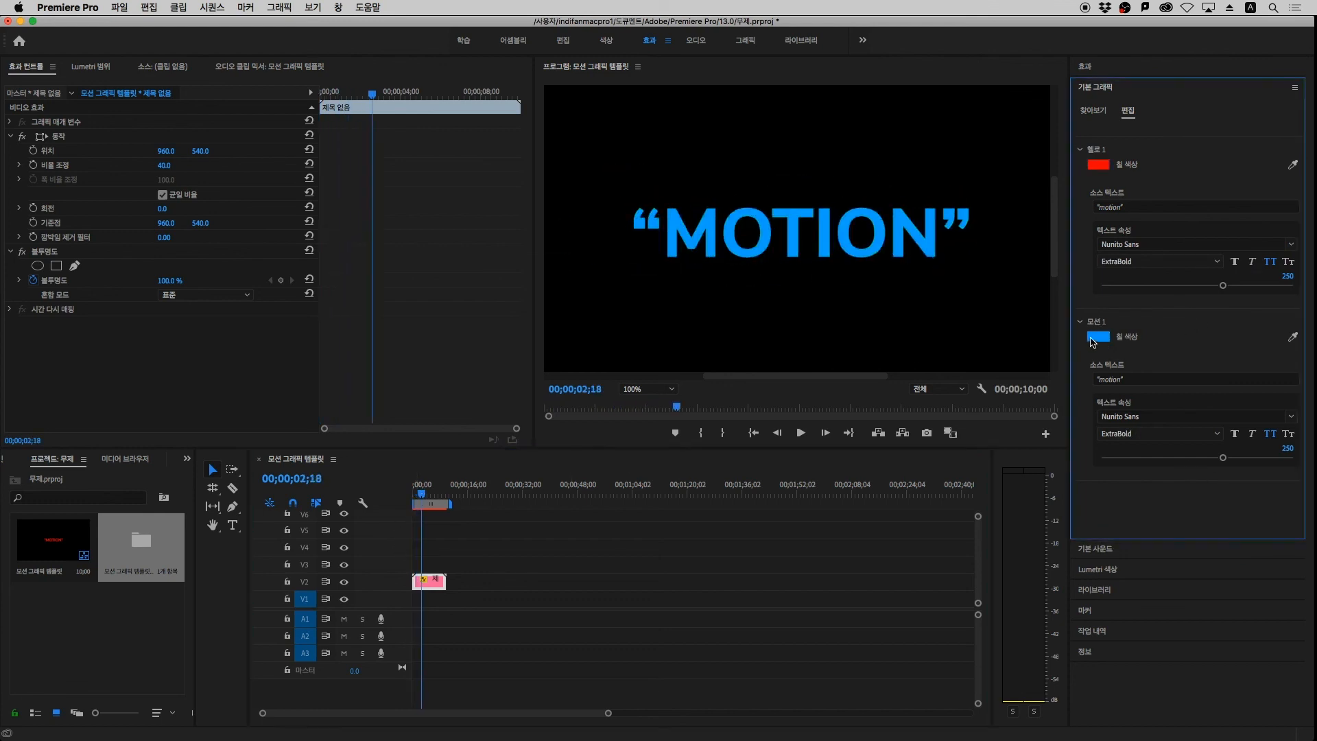
click(540, 250)
drag(489, 321, 465, 353)
click(790, 170)
key(super+z)
Try the Palatino font on the 모션 1 text, then undo the font change
click(1144, 380)
click(1168, 416)
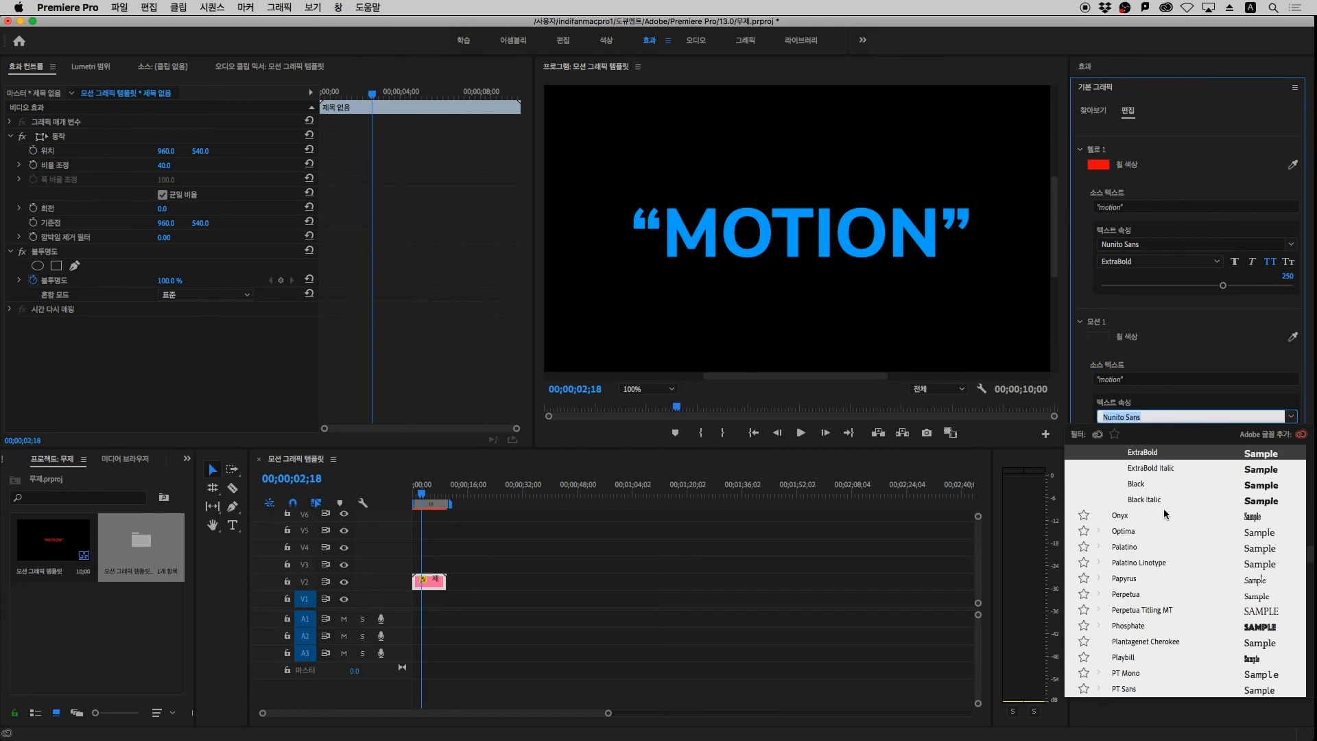
click(1144, 545)
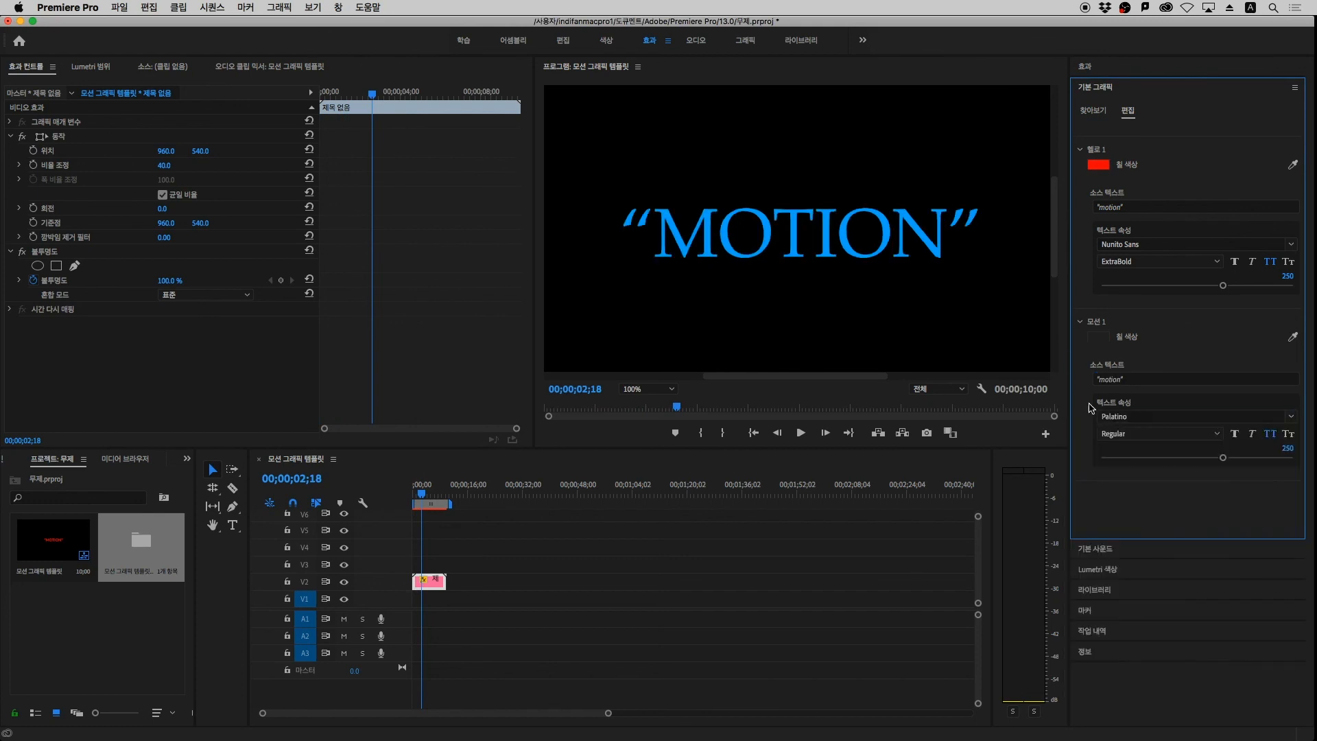
key(super+z)
Replace the 모션 1 source text with "HELLO", including the quotation marks, and return the playhead to the sequence start
click(1134, 380)
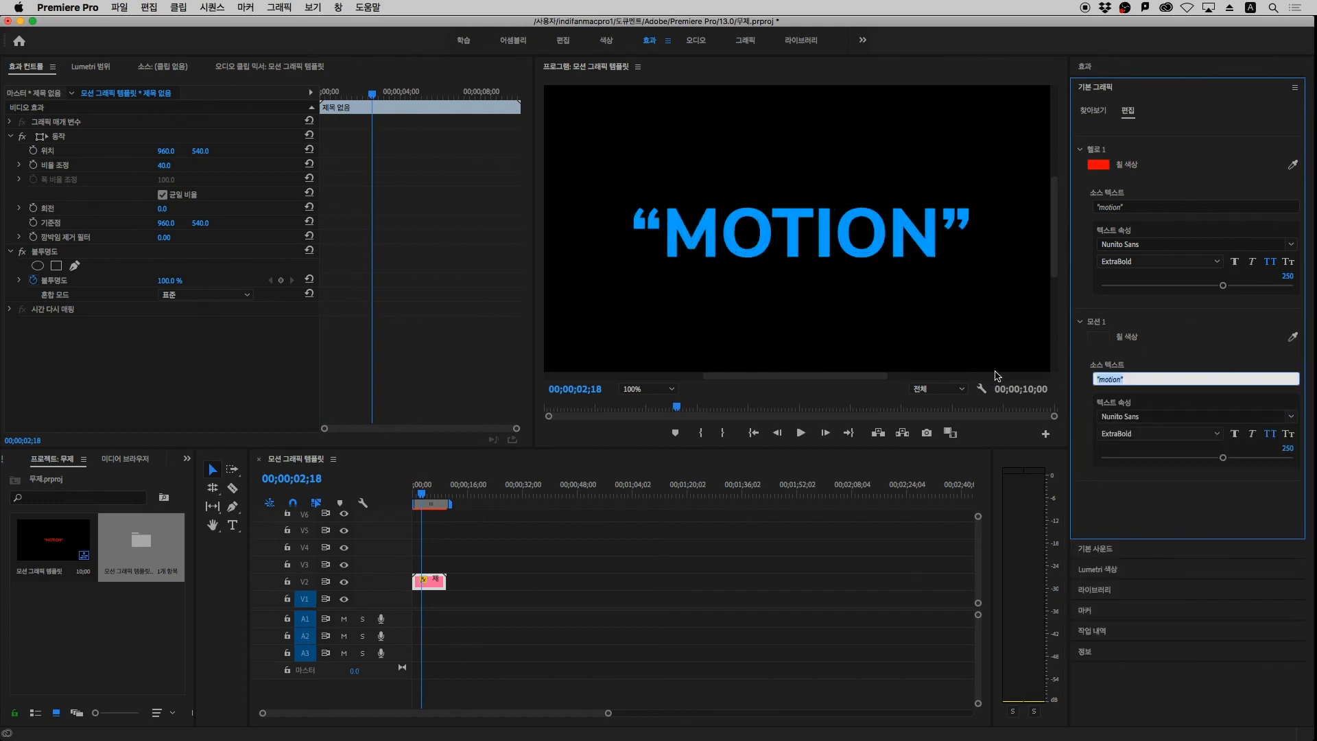
text("HELLO")
key(Return)
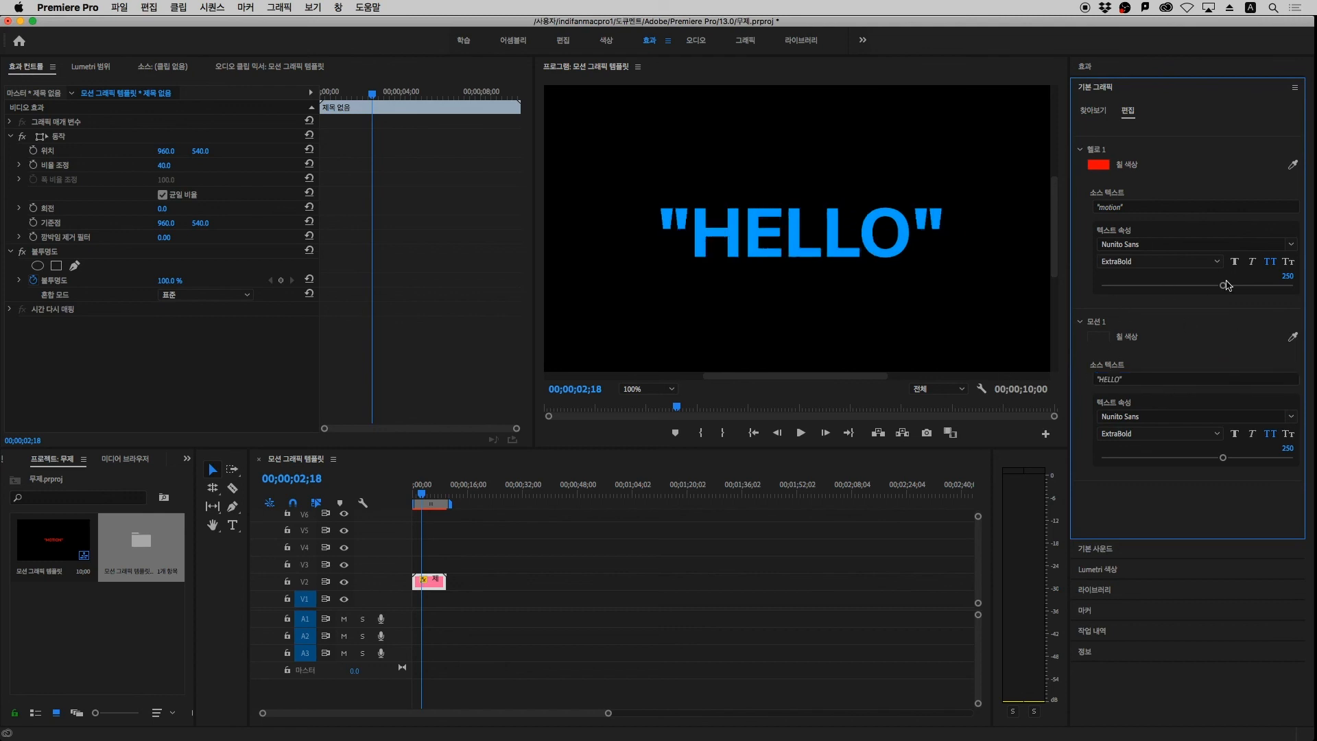
mouse_move(422, 495)
mouse_down()
mouse_move(405, 501)
mouse_move(423, 503)
mouse_up()
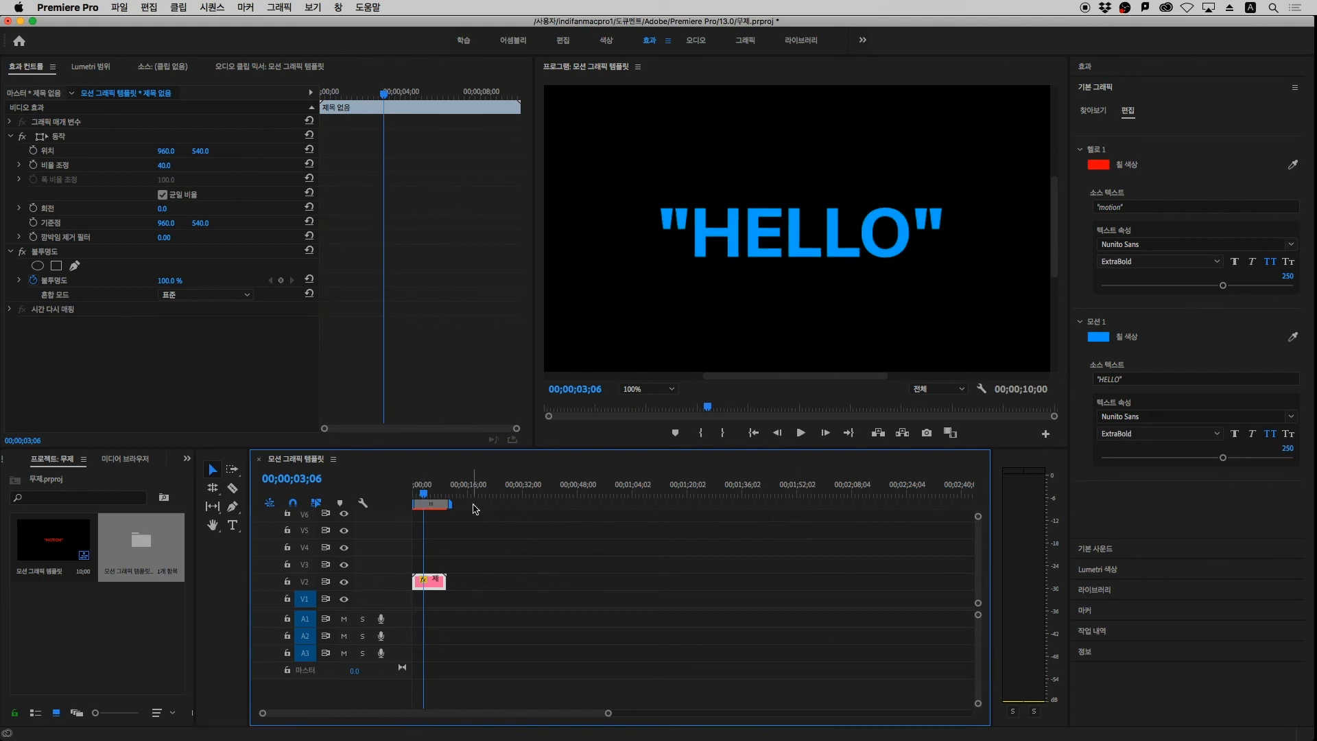
drag(422, 492, 408, 499)
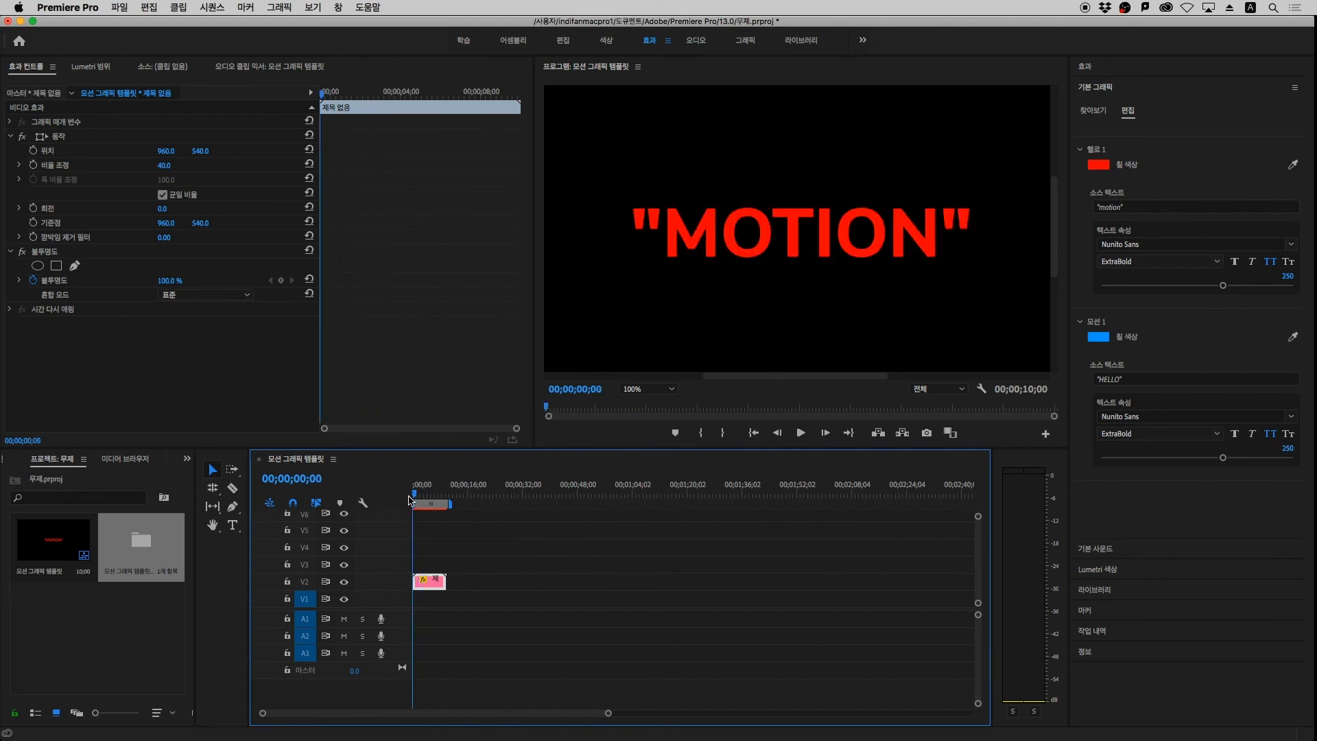